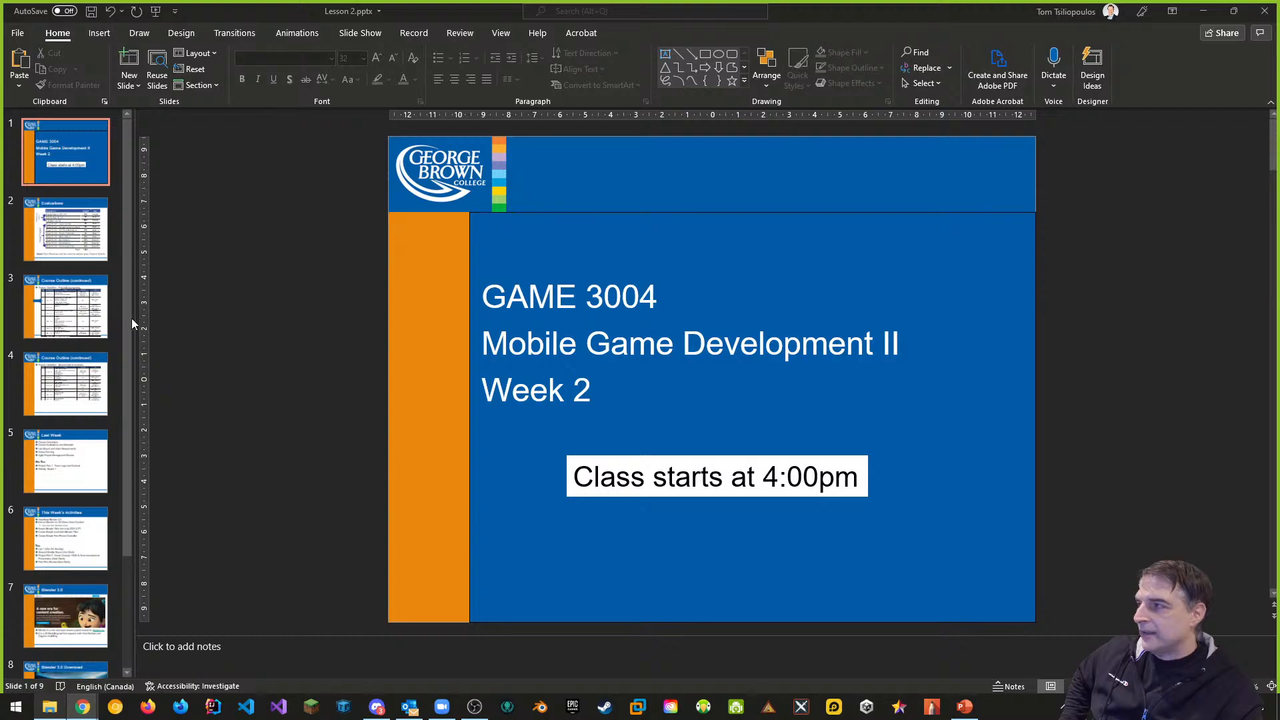
Go to slide 9, 'Lab 1 Goals', in the Lesson 2 presentation
click(68, 310)
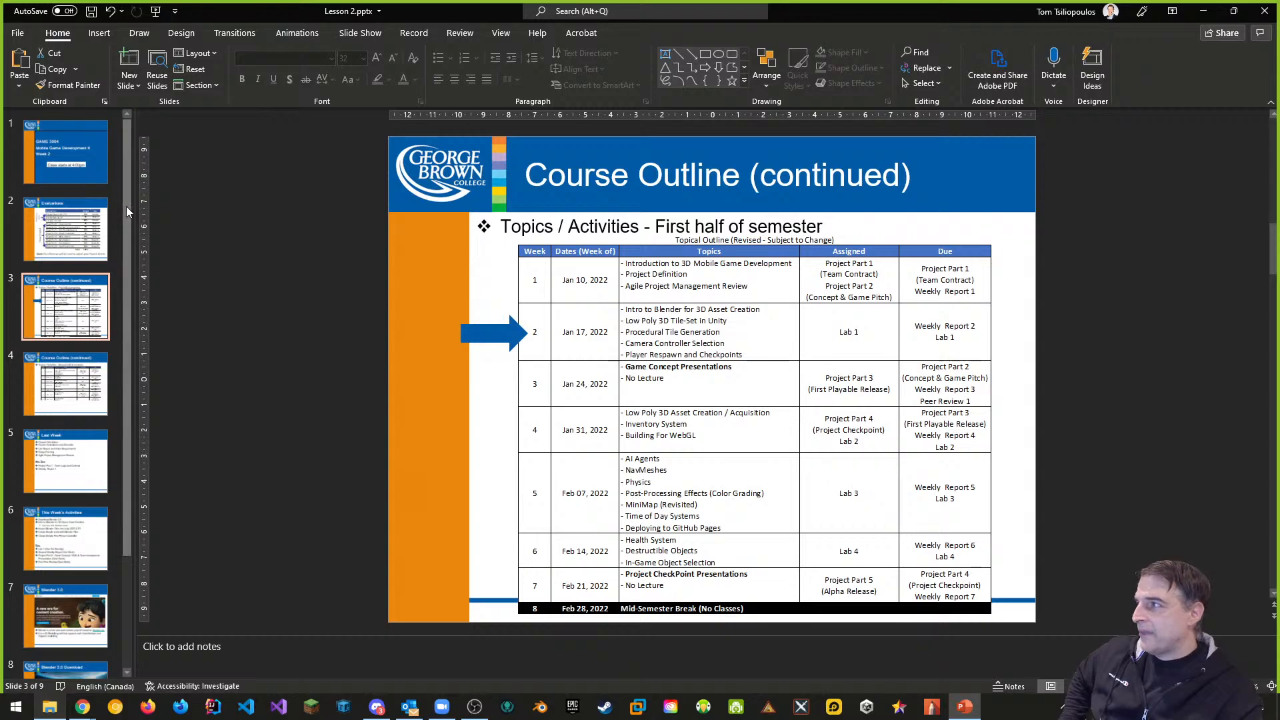
scroll(67, 500, down, 3)
click(68, 621)
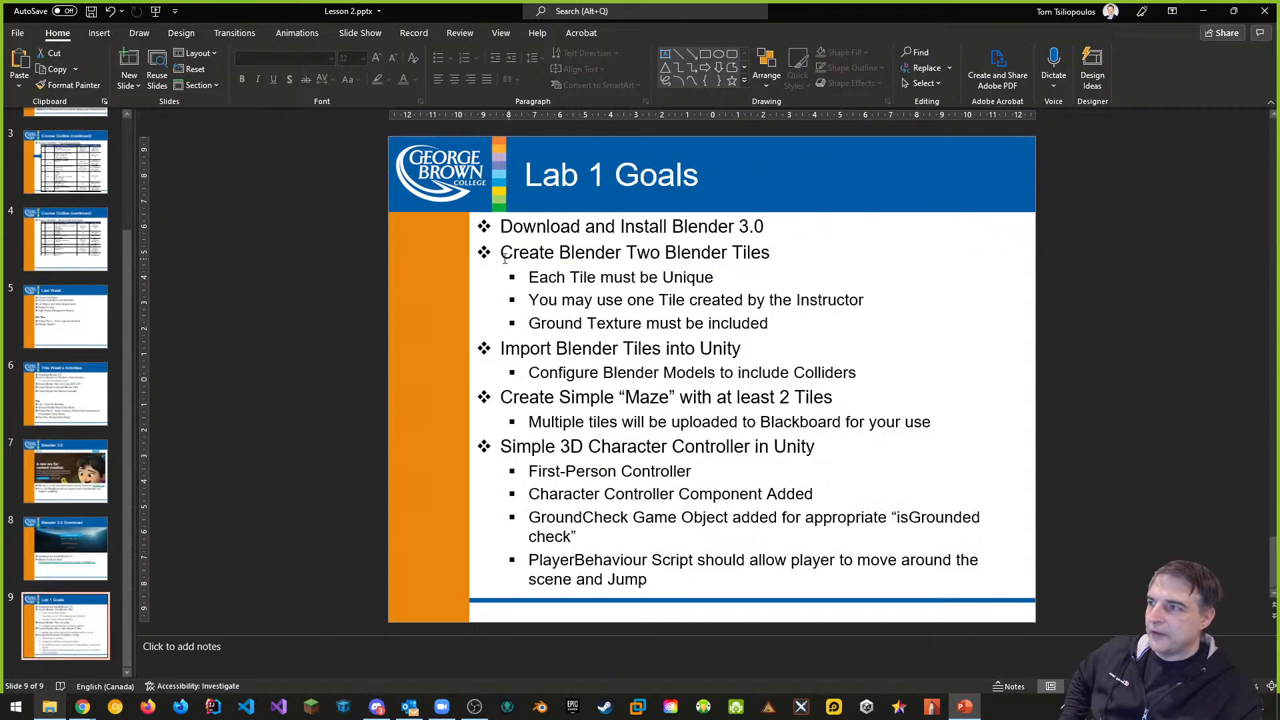
Highlight the instructor tile and ground texture bullets on the Lab 1 Goals slide
drag(504, 255, 784, 324)
click(600, 314)
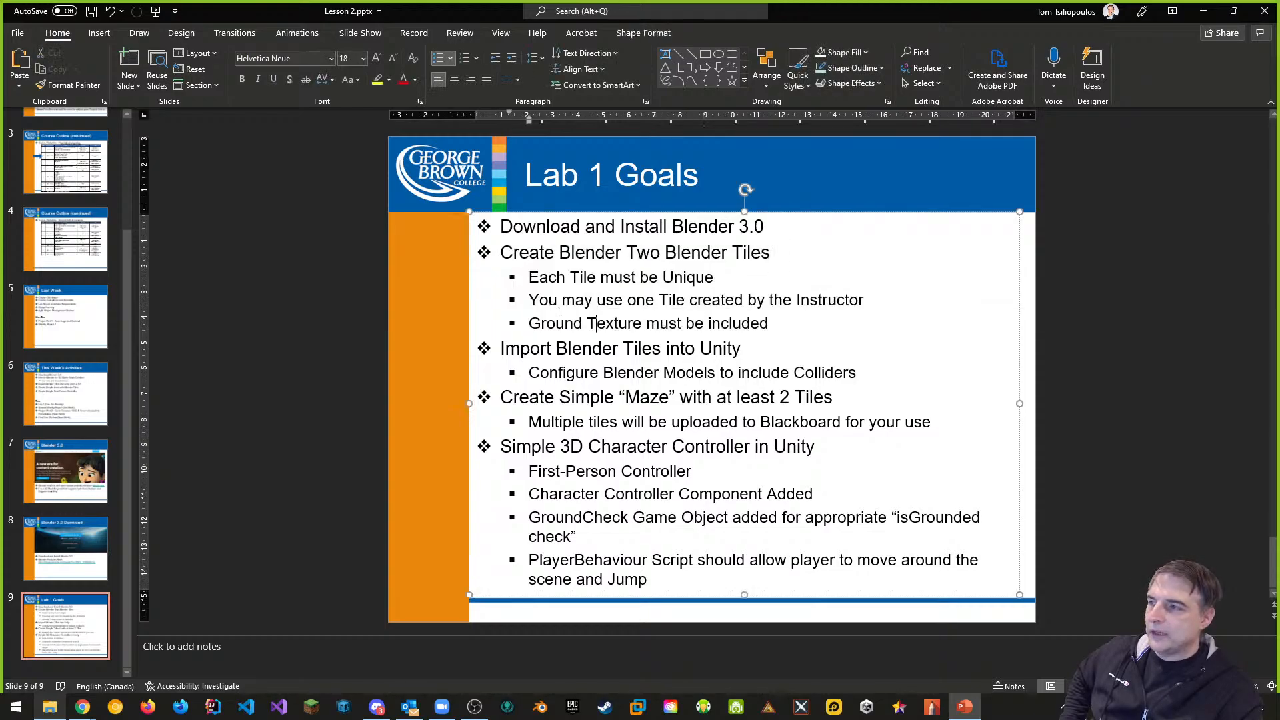
drag(528, 300, 775, 324)
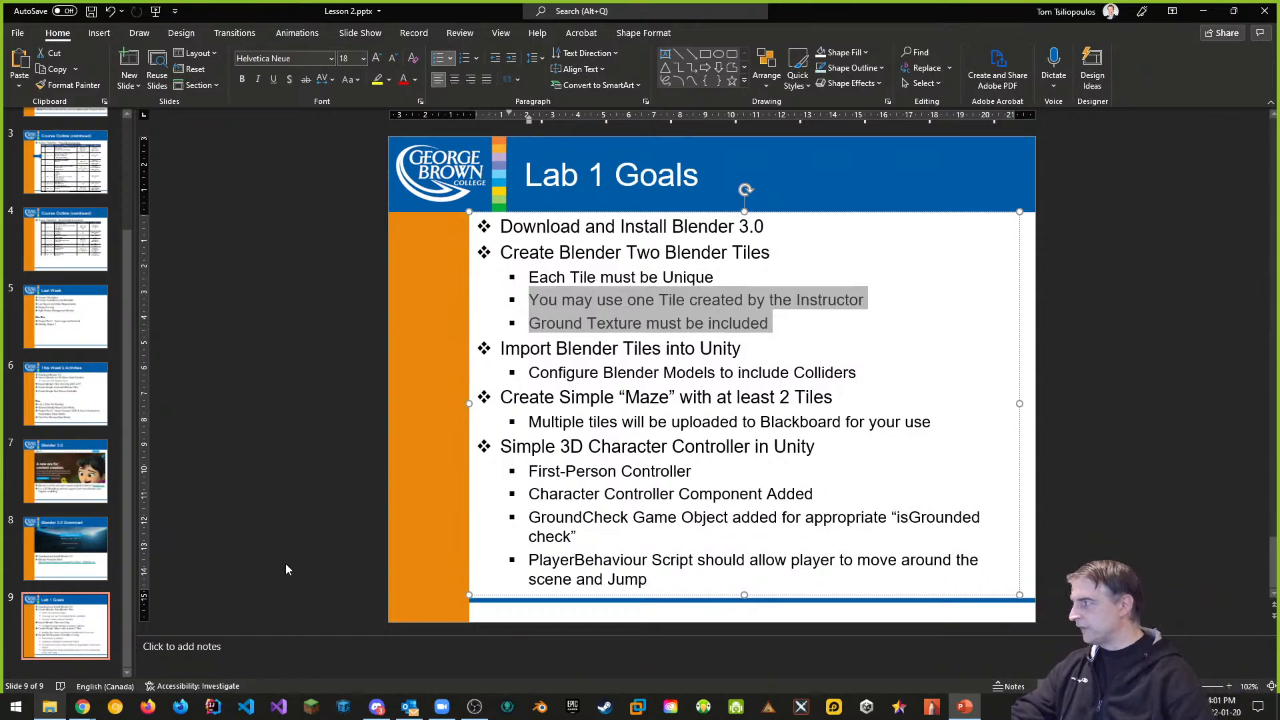
Switch to Blackboard's Week 2 content and start downloading the tiles.blend attachment
mouse_move(81, 708)
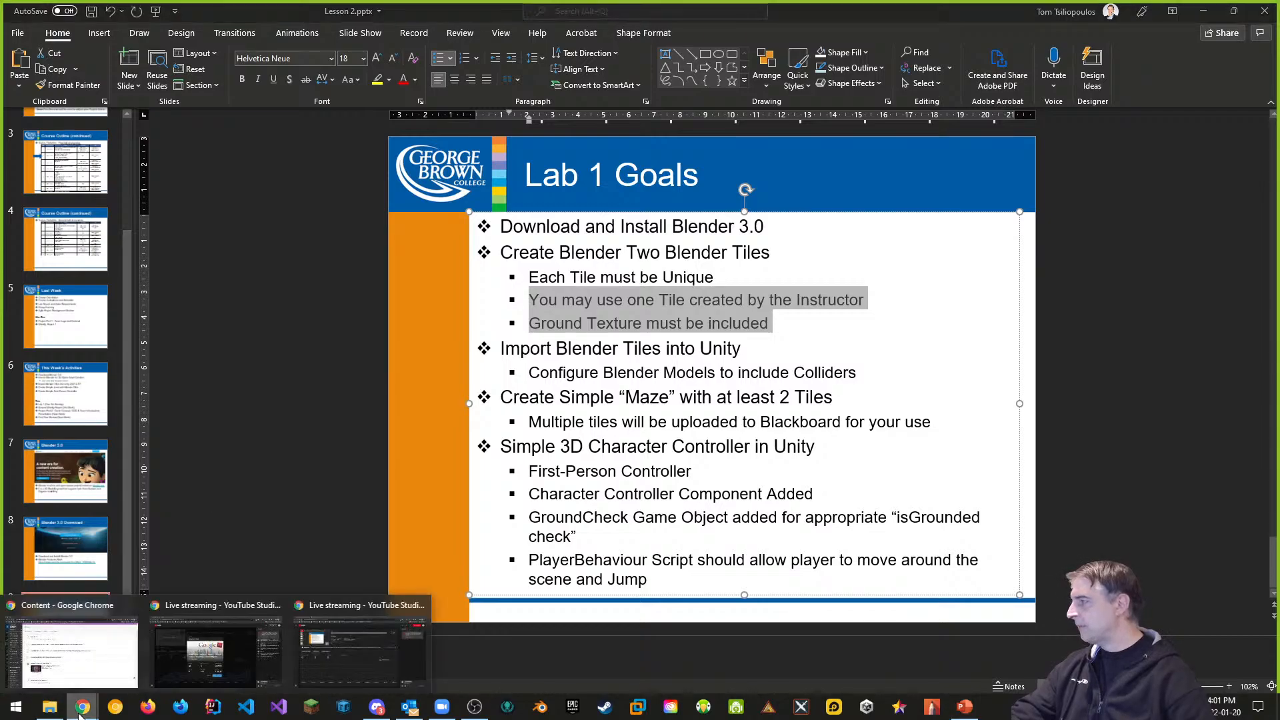
click(117, 667)
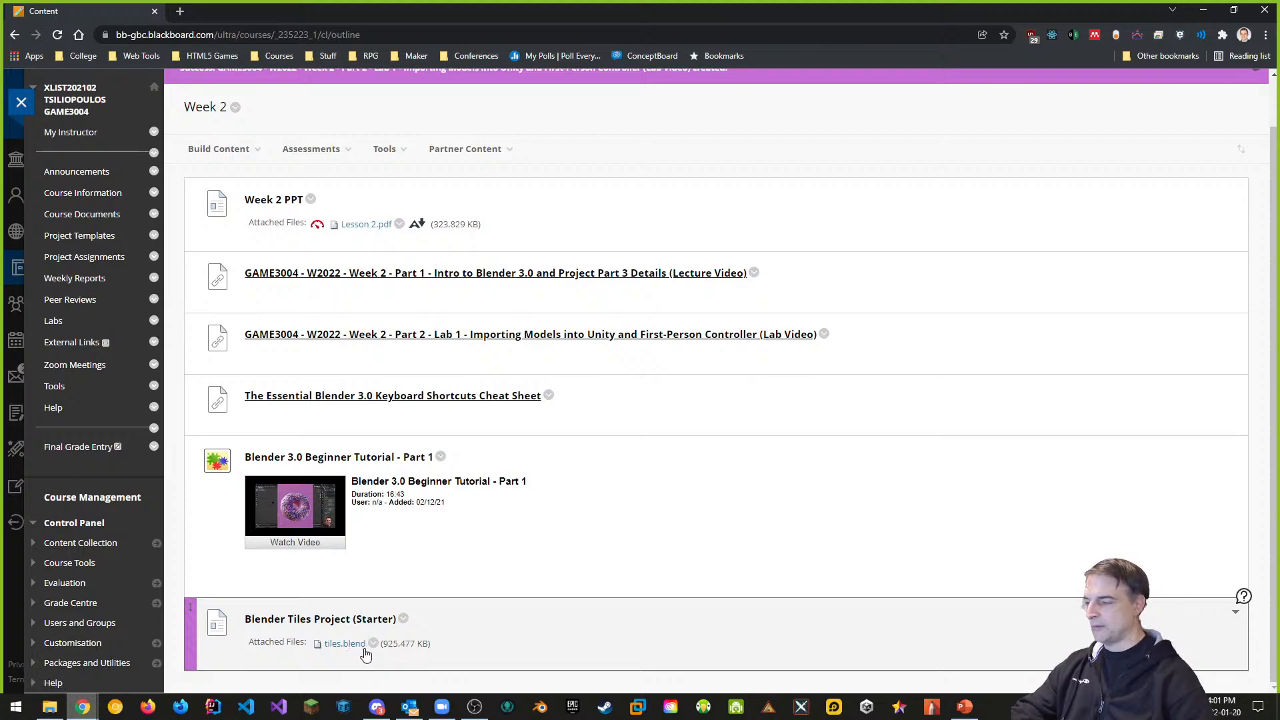
click(373, 645)
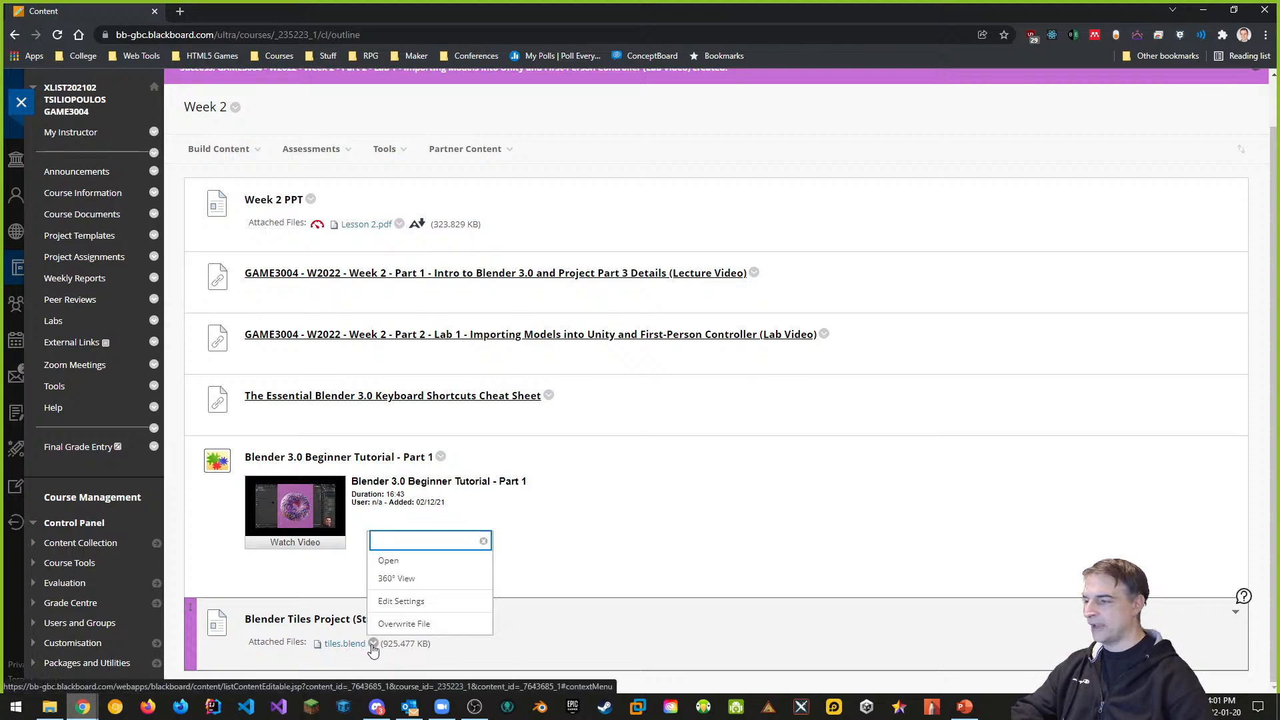
click(353, 645)
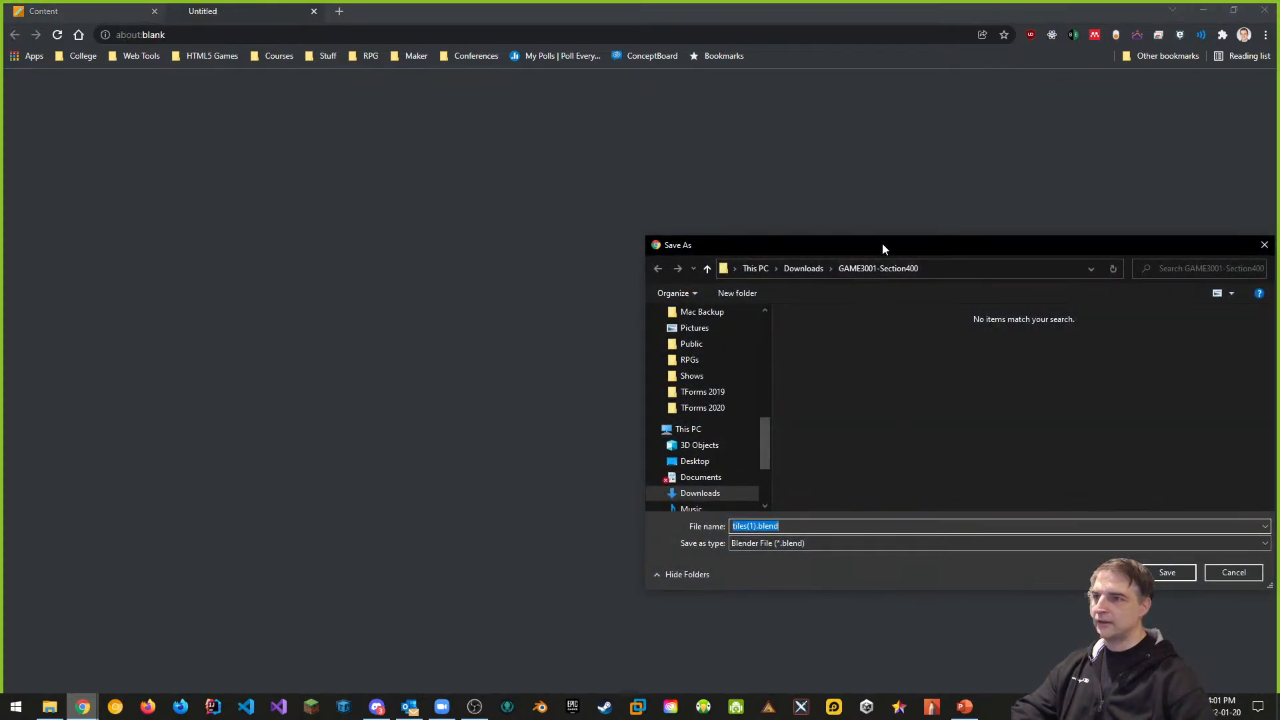
Browse the save dialog to Downloads > GAME3004-Section401, then cancel since tiles.blend already exists
drag(883, 242, 584, 251)
click(504, 277)
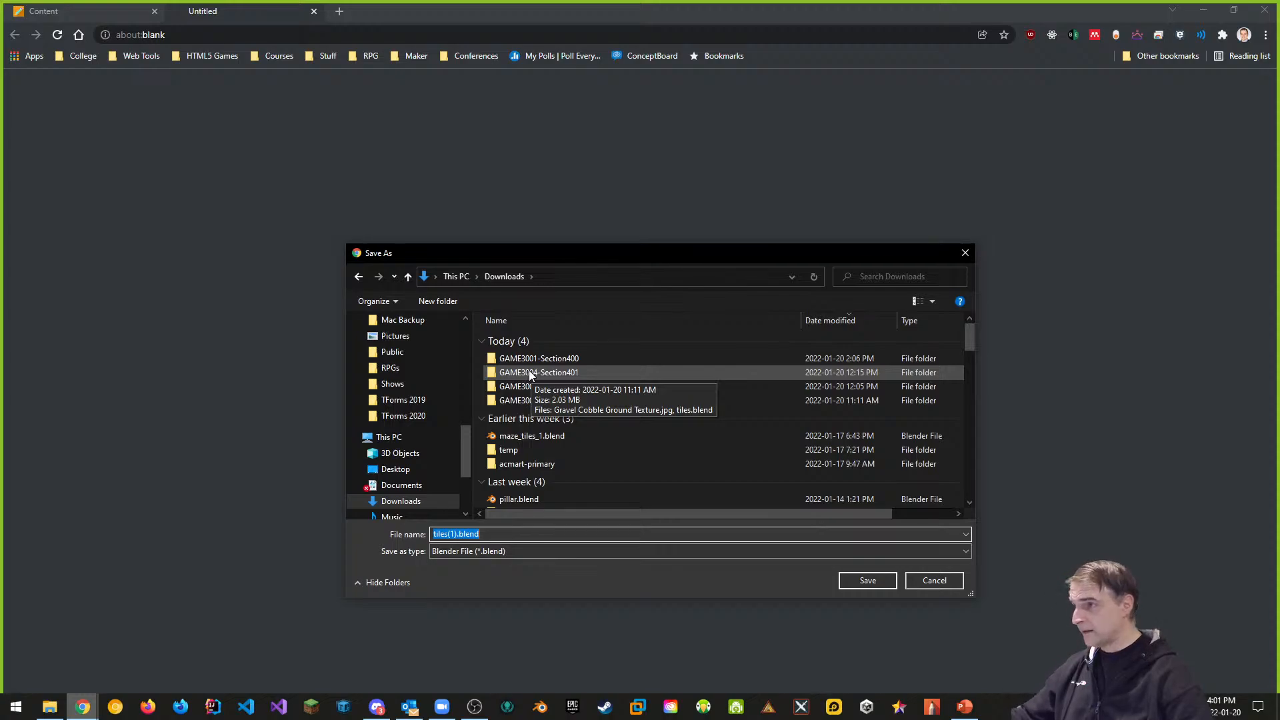
double_click(530, 374)
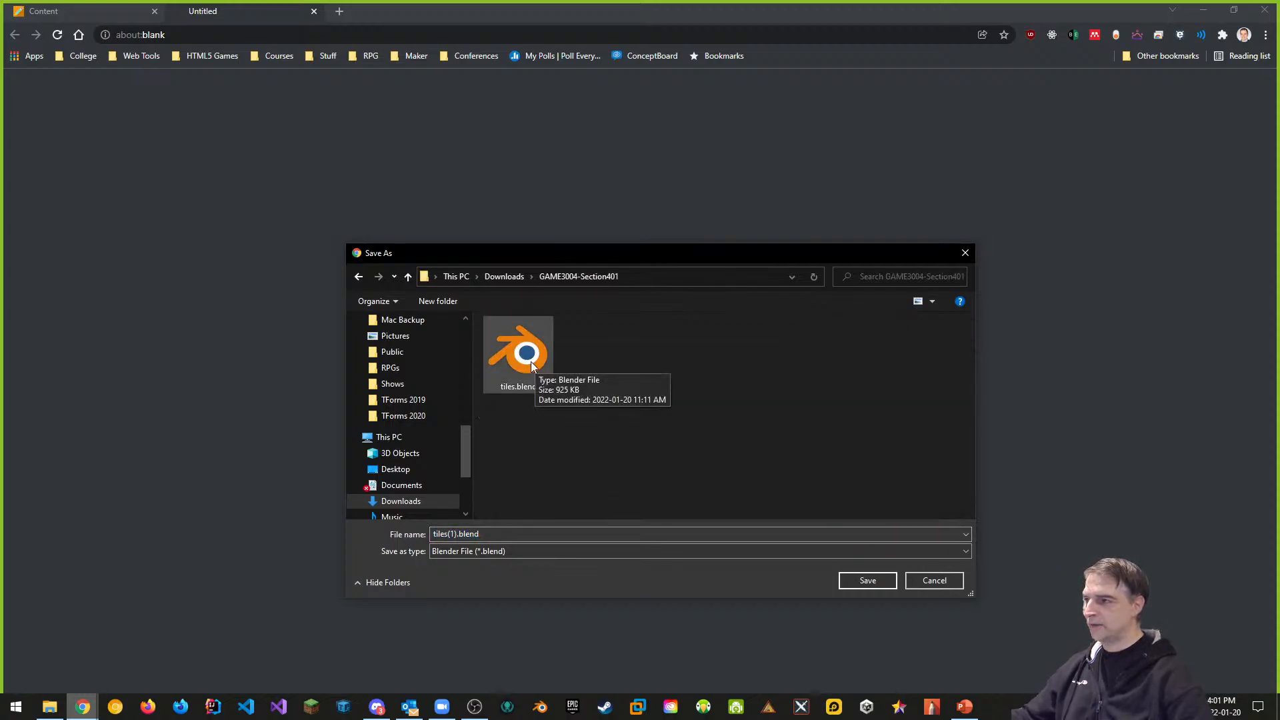
click(933, 581)
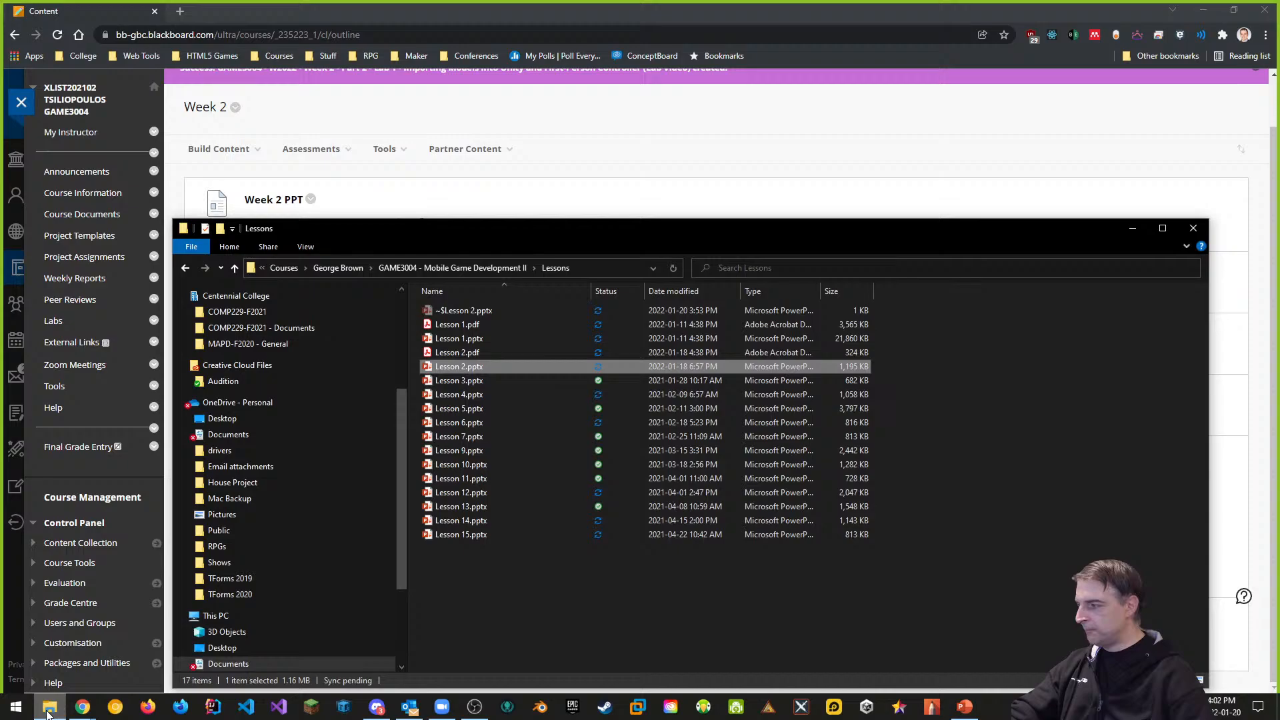
Open tiles.blend in Blender from the Downloads > GAME3004-Section401 folder in File Explorer
click(50, 707)
scroll(352, 430, up, 5)
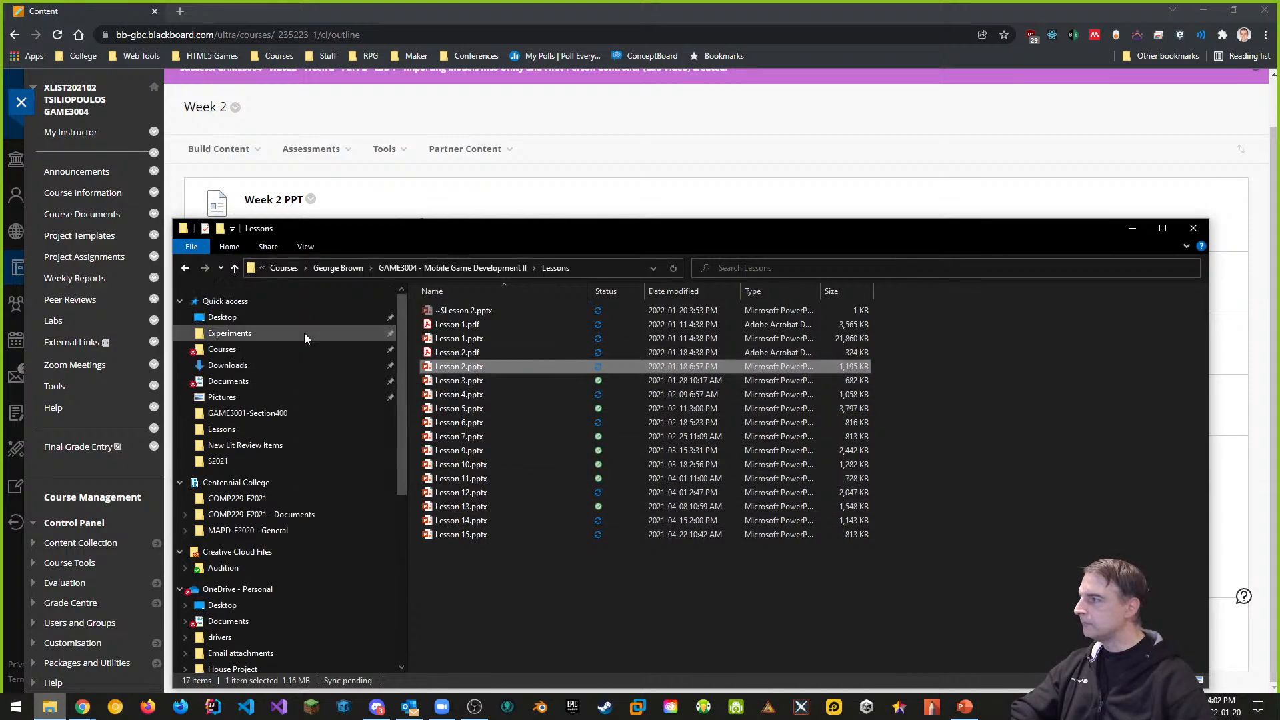
click(240, 370)
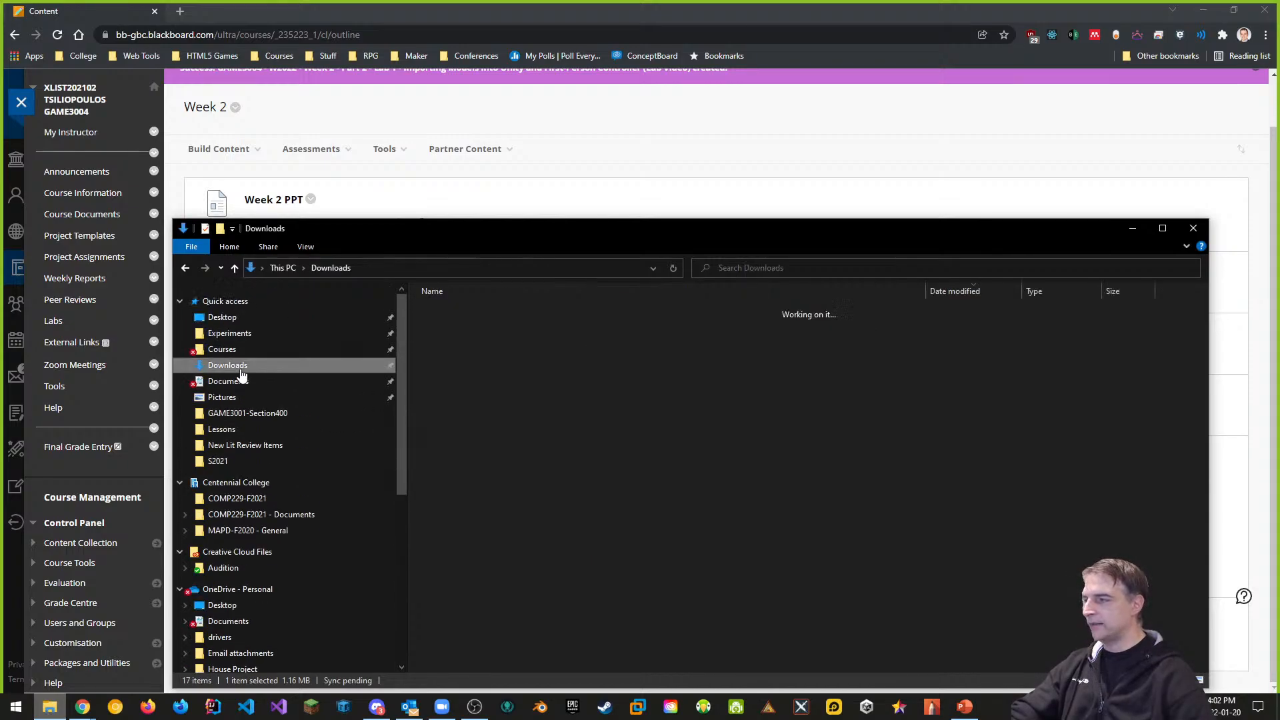
double_click(477, 358)
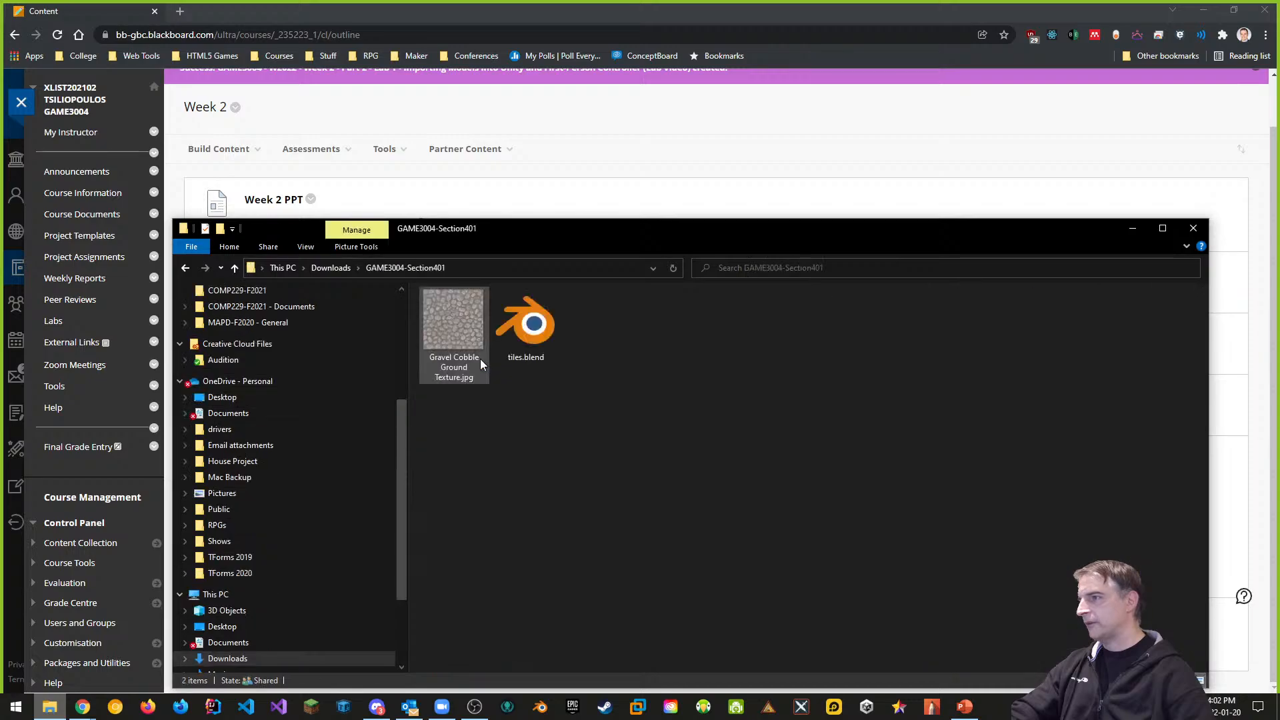
click(339, 268)
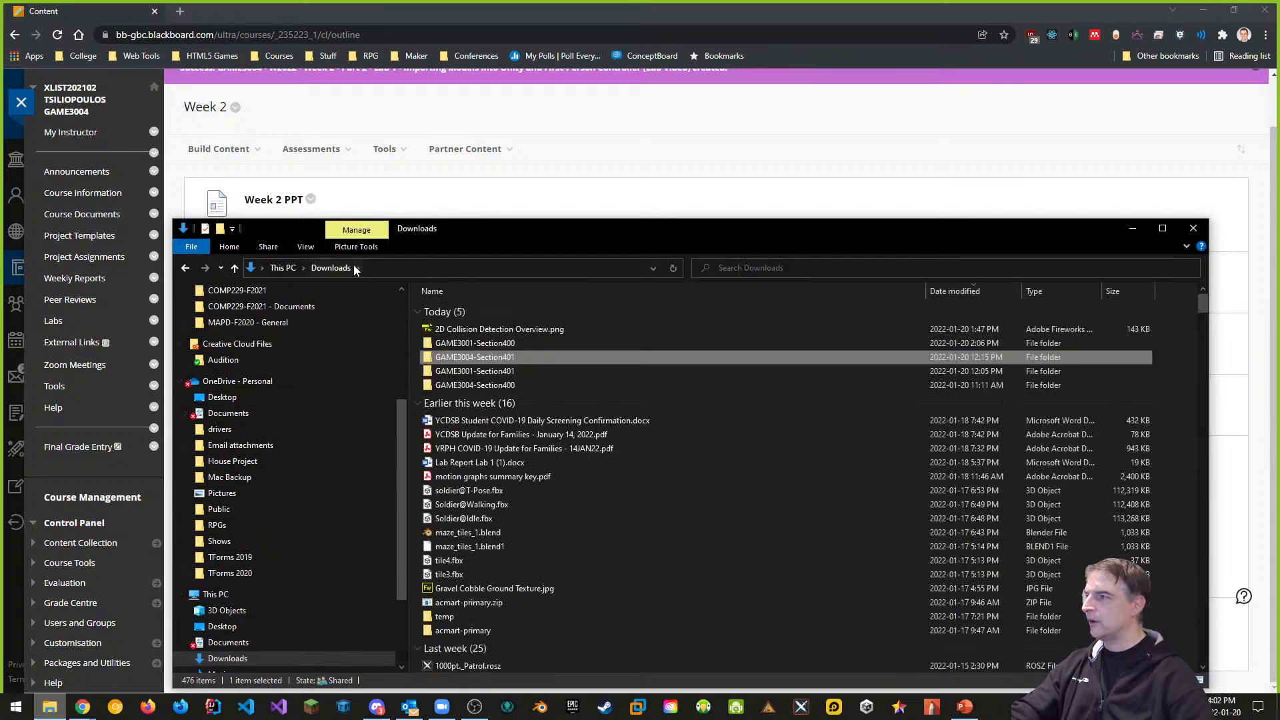
double_click(488, 358)
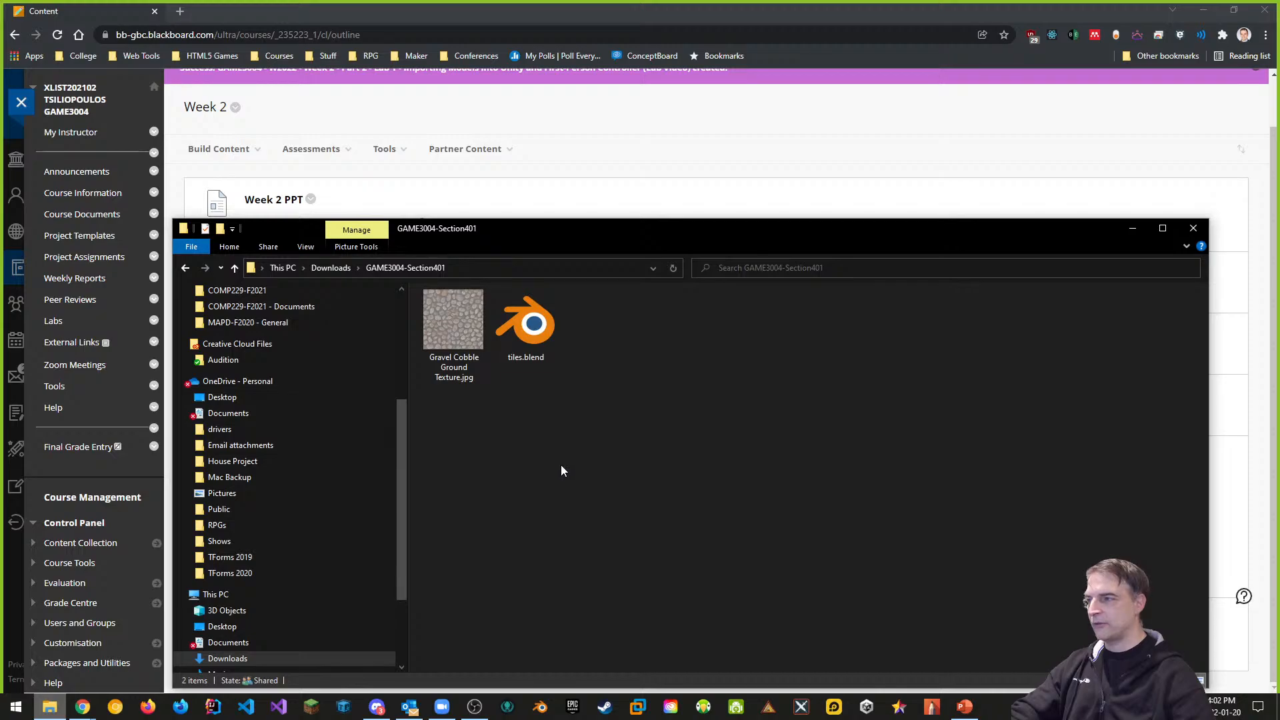
right_click(539, 336)
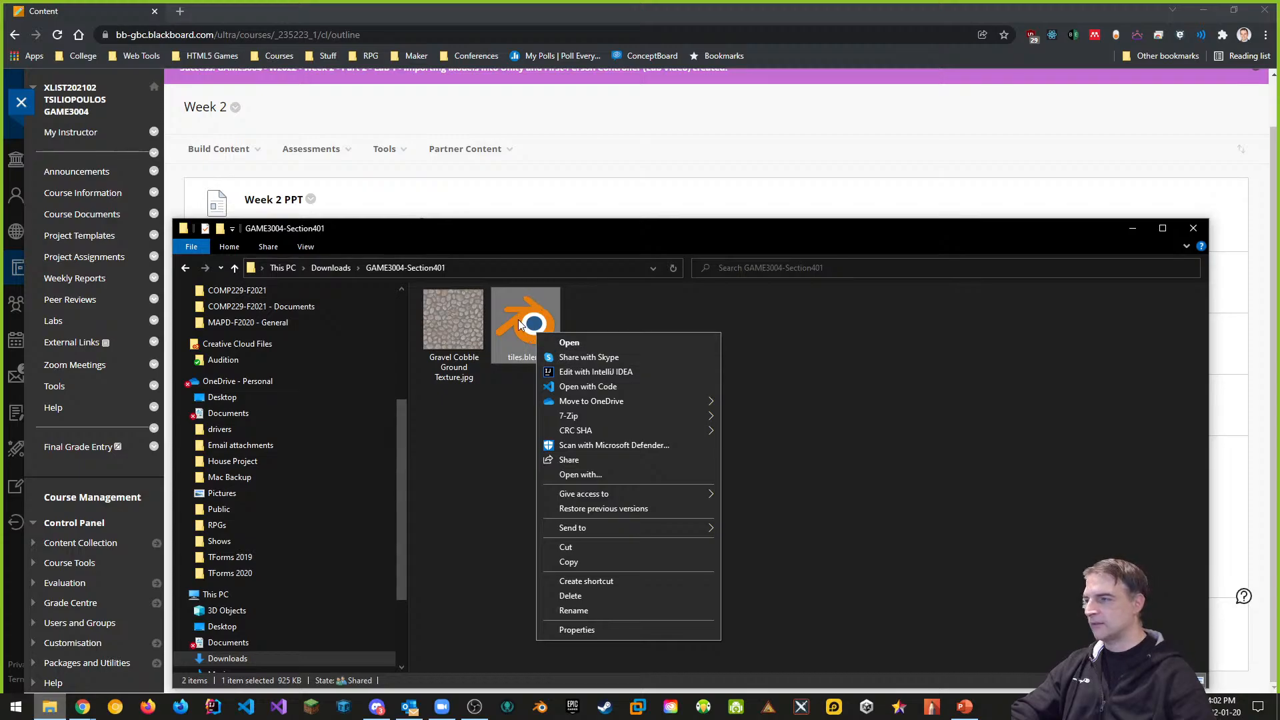
click(569, 342)
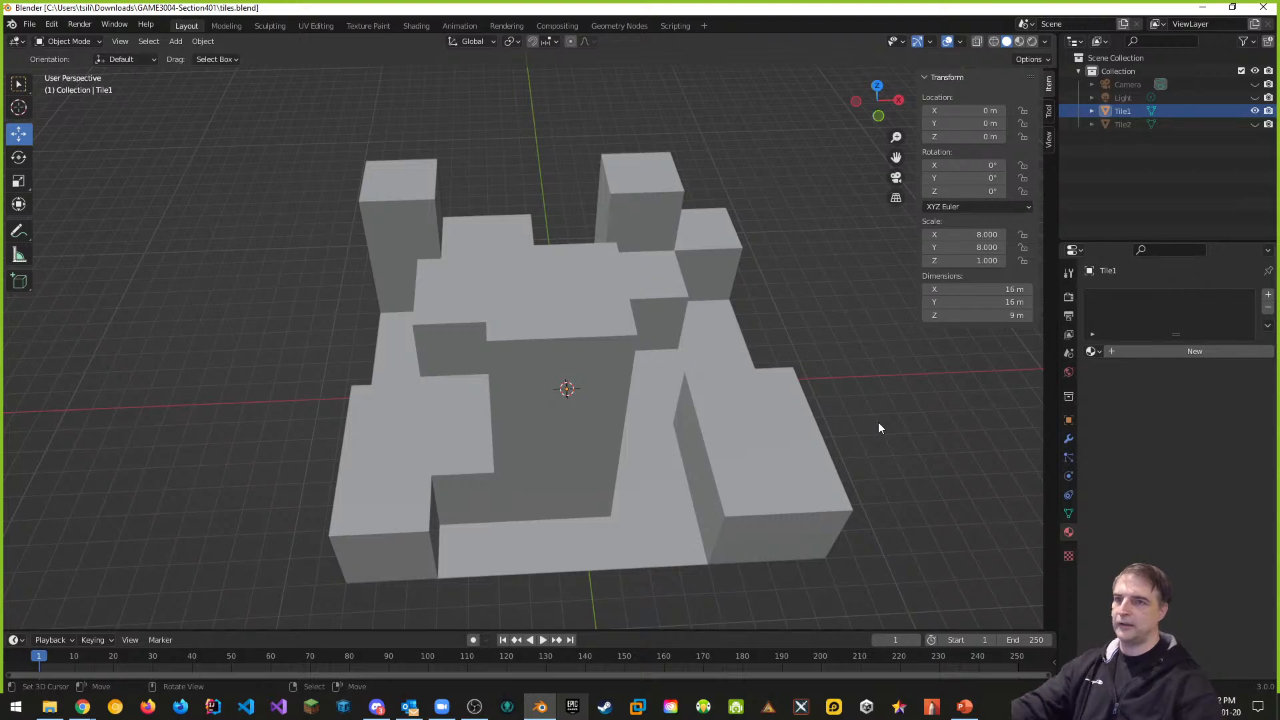
Orbit the scene, toggle Tile1 and Tile2 visibility to compare them, and select Tile1
mouse_move(946, 428)
middle_down()
mouse_move(908, 407)
mouse_move(837, 405)
mouse_move(955, 430)
mouse_move(942, 437)
middle_up()
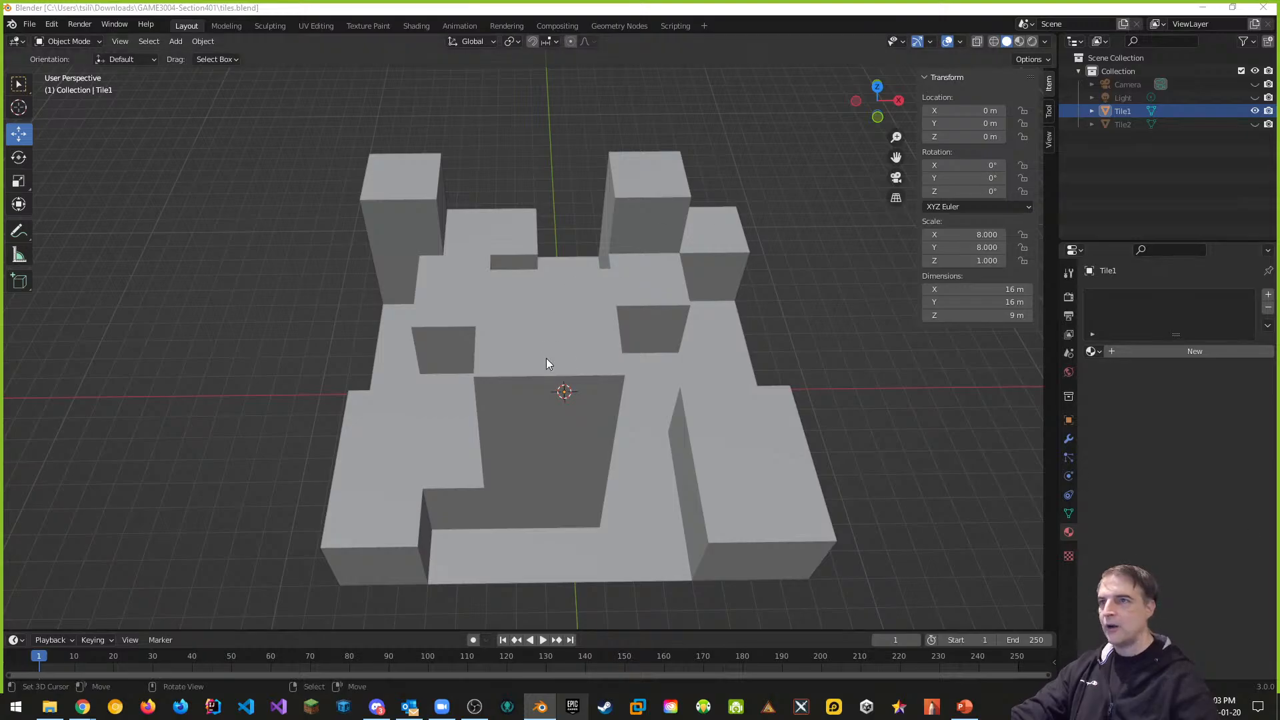
click(1255, 112)
click(1254, 125)
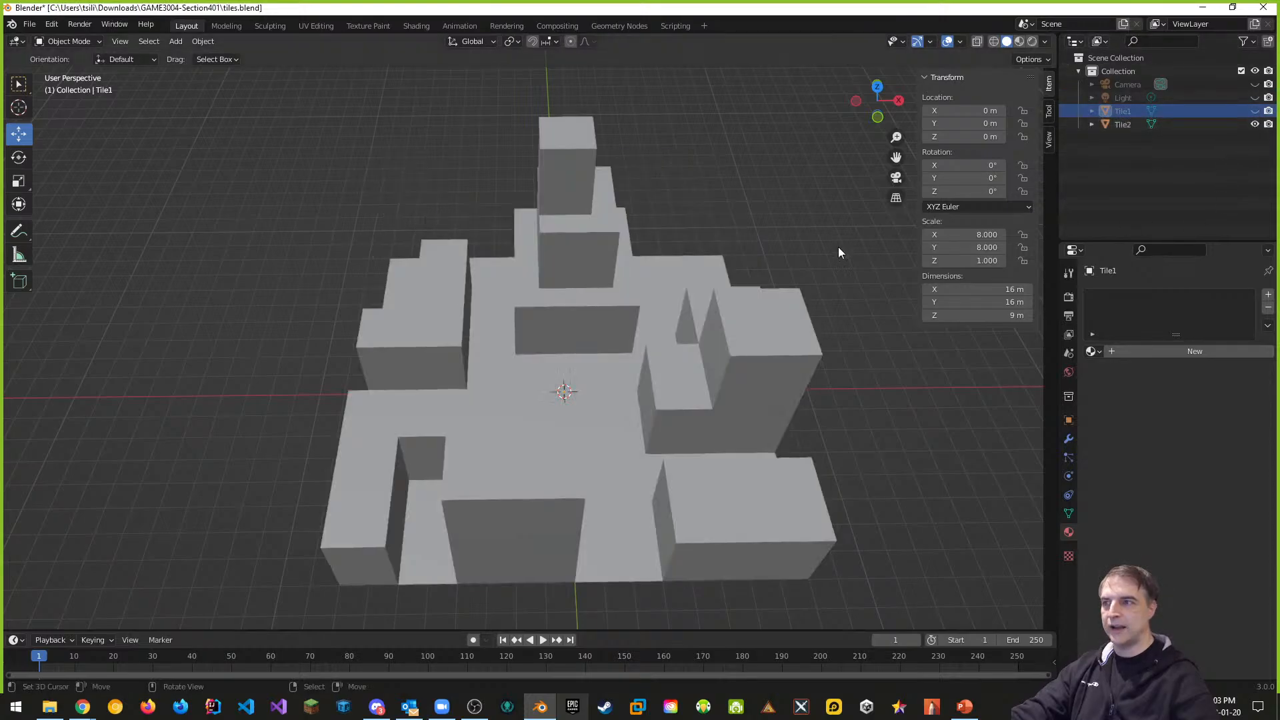
click(1255, 124)
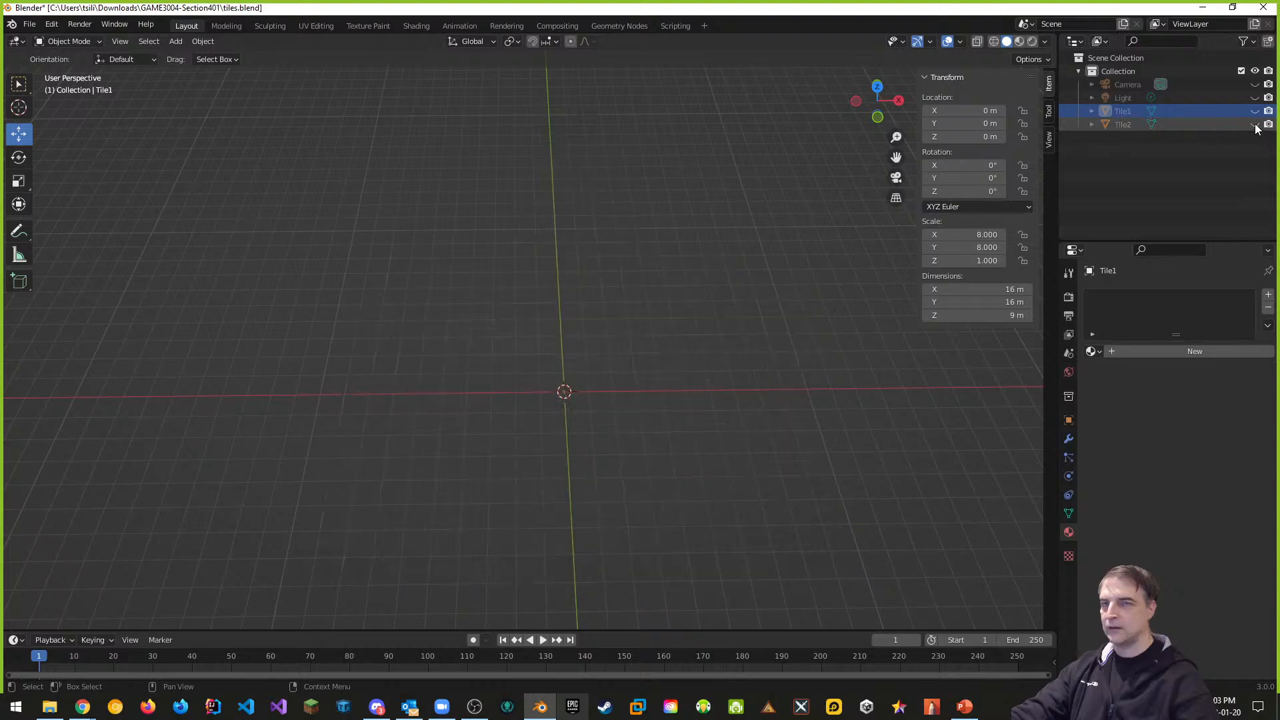
click(1255, 111)
click(1130, 109)
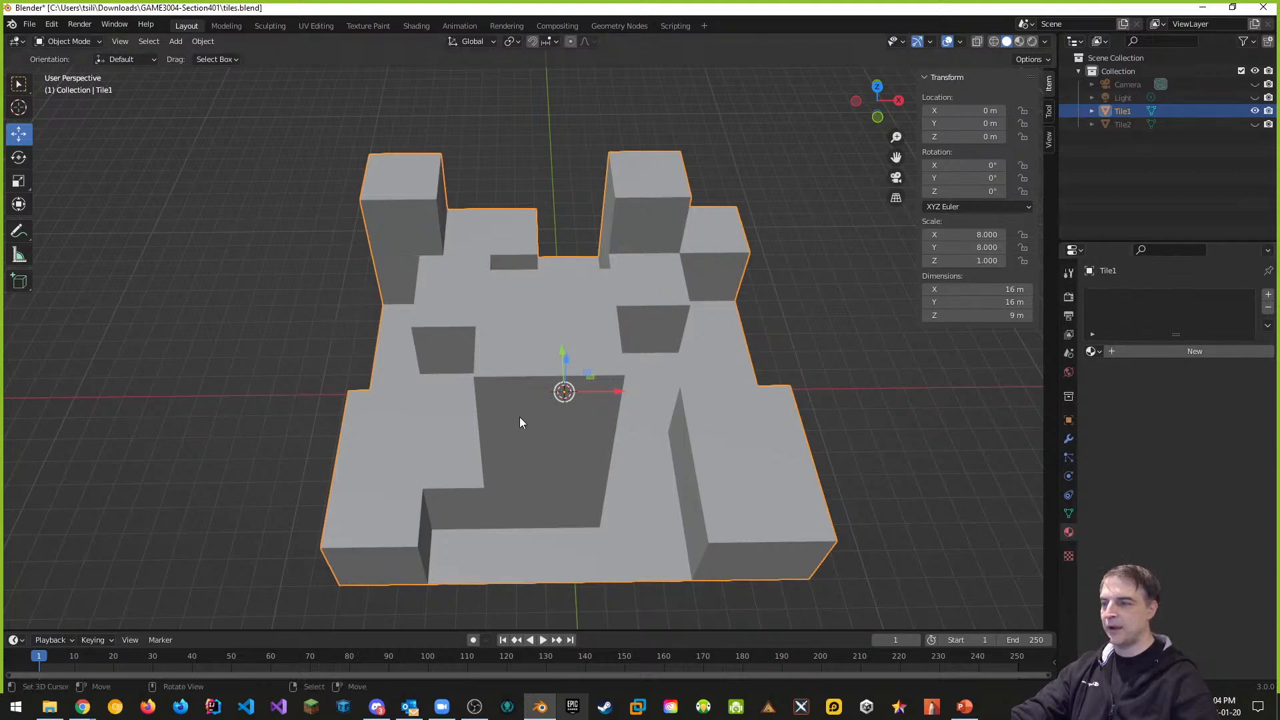
Add a material slot to Tile1 with a new material named 'Concrete Material'
click(1267, 296)
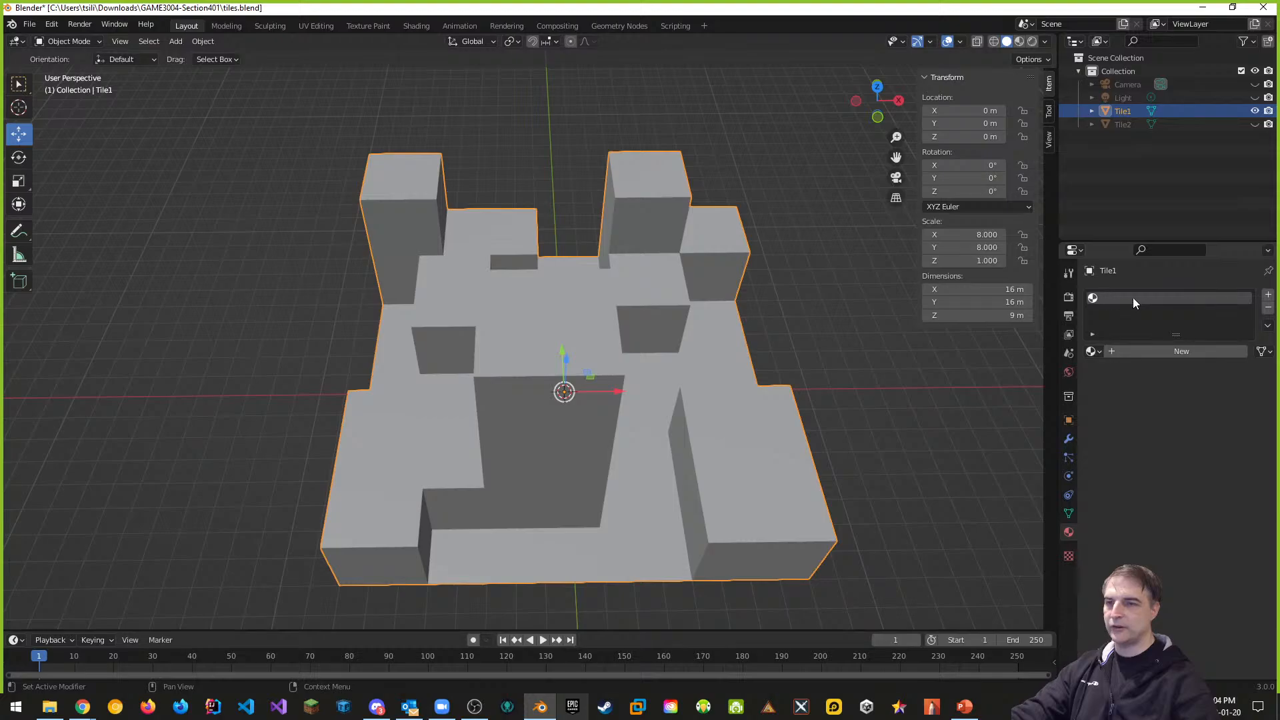
click(1187, 351)
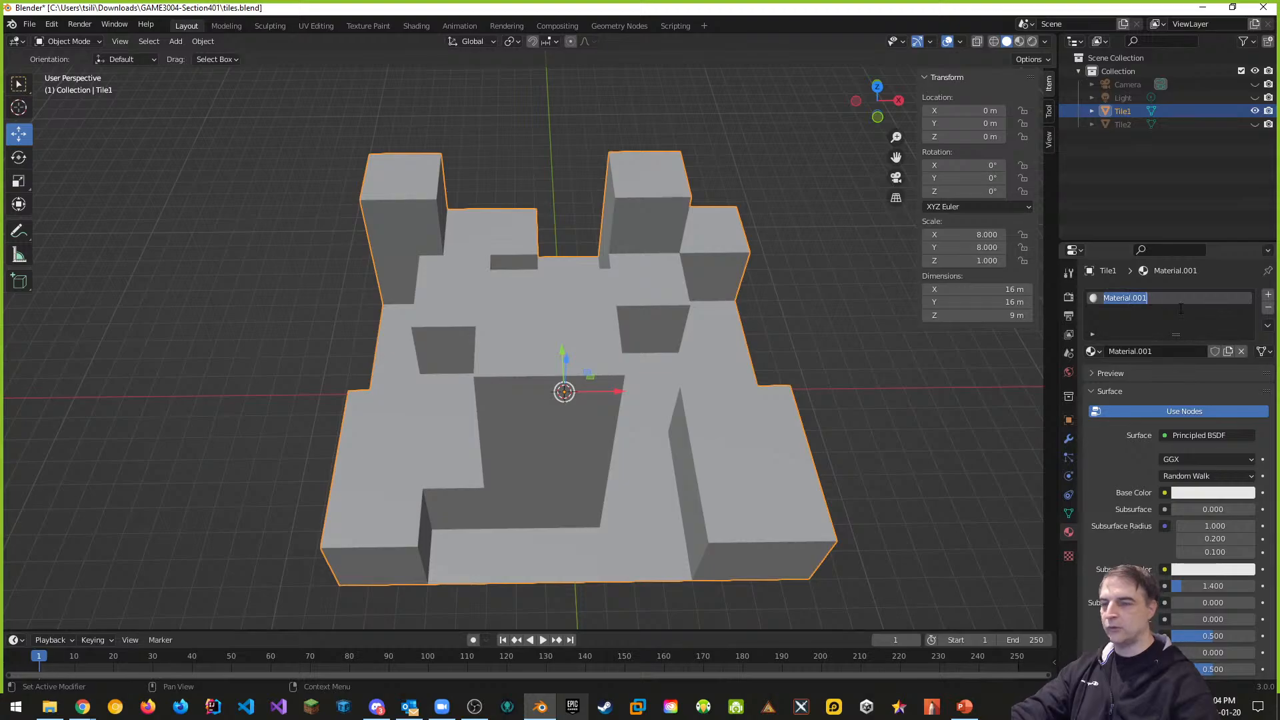
text(Concre)
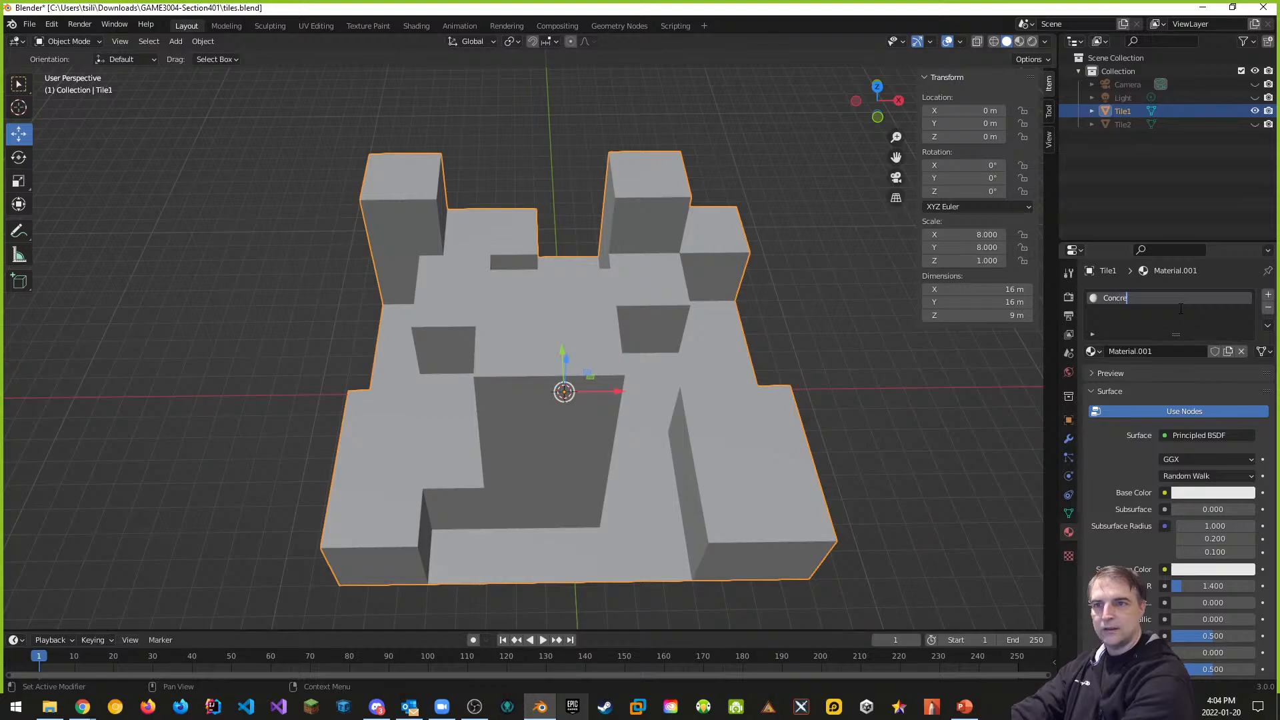
text(te Material)
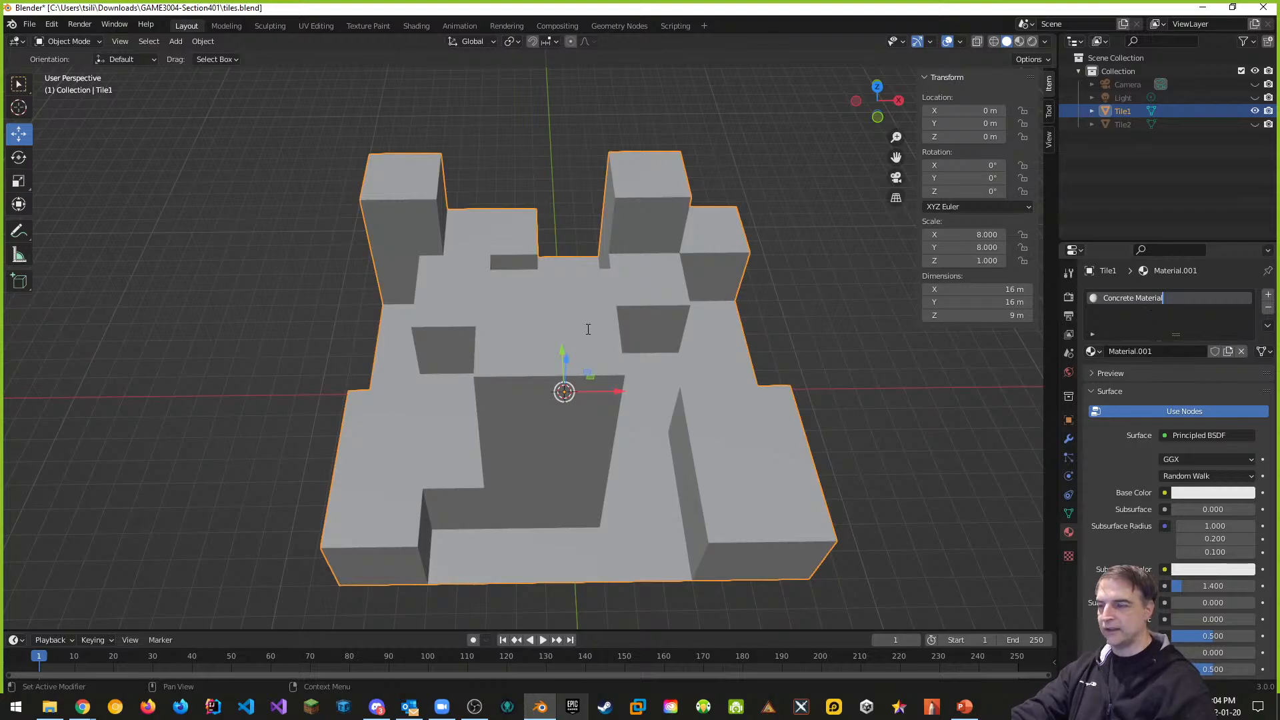
Search Google for the concrete grey colour hex code, then return to Blender
mouse_move(82, 706)
click(73, 640)
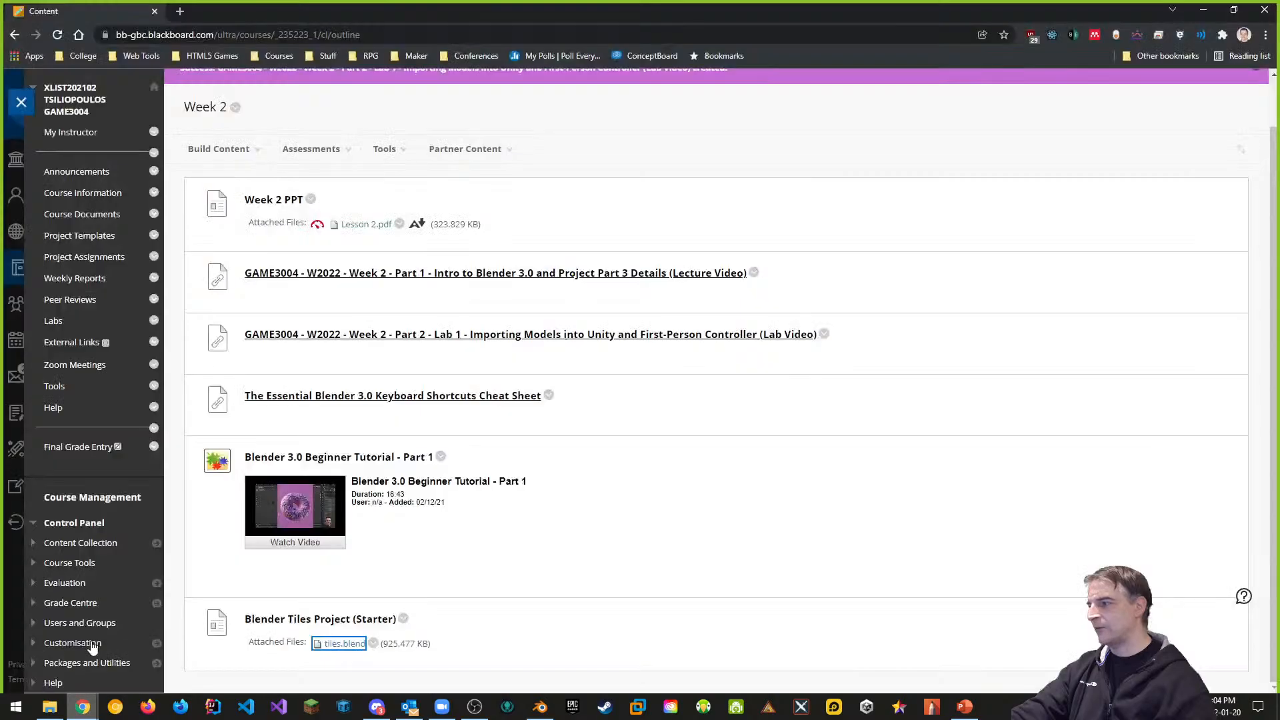
click(177, 12)
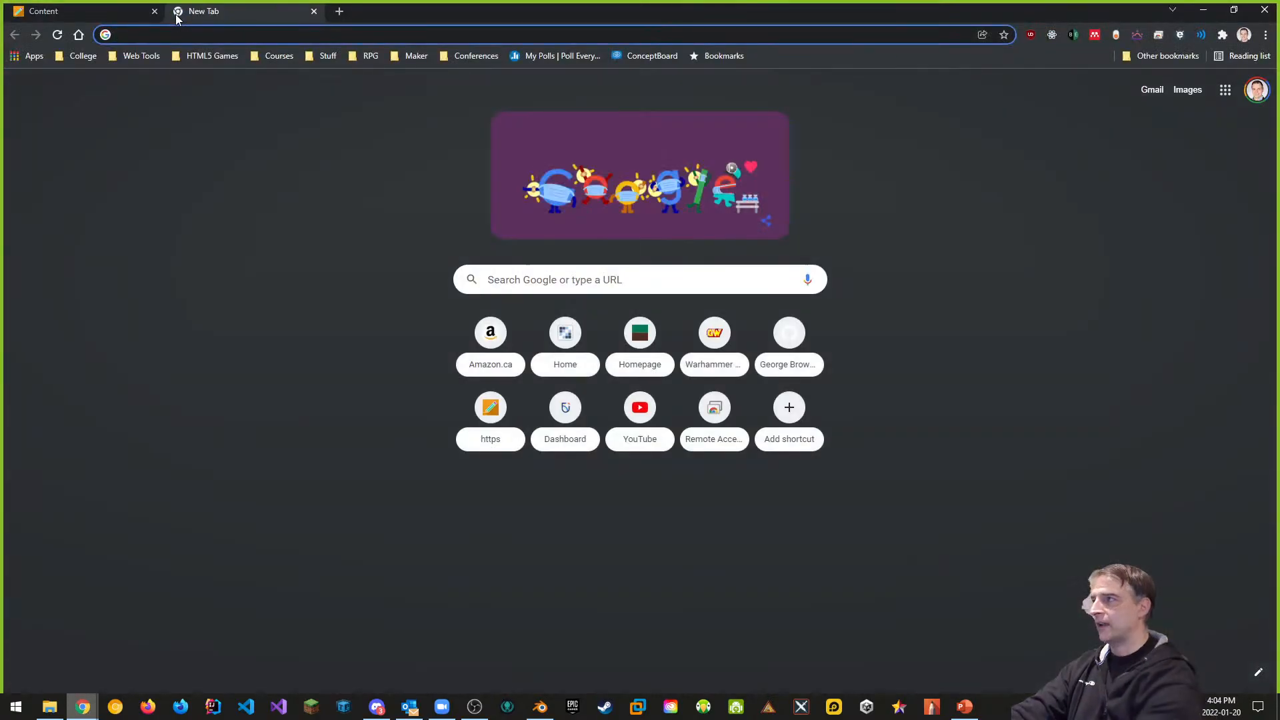
text(concrete grey colour hex)
key(Return)
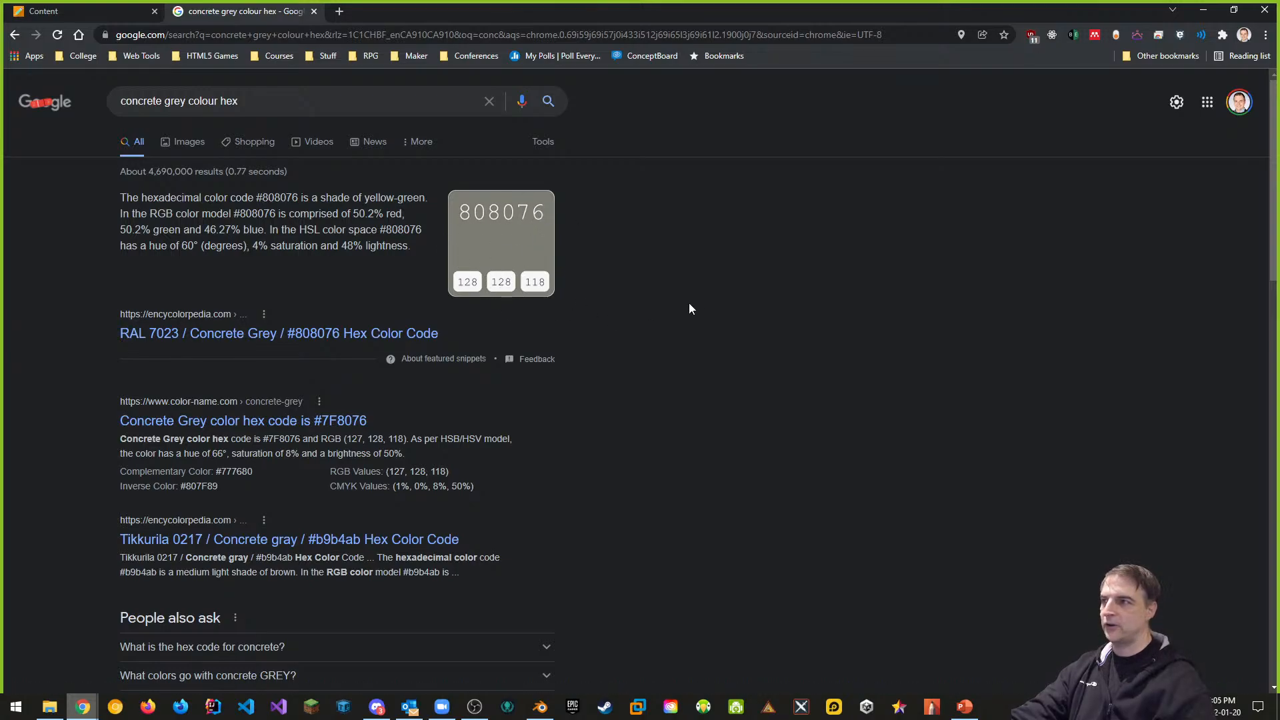
key(alt+Tab)
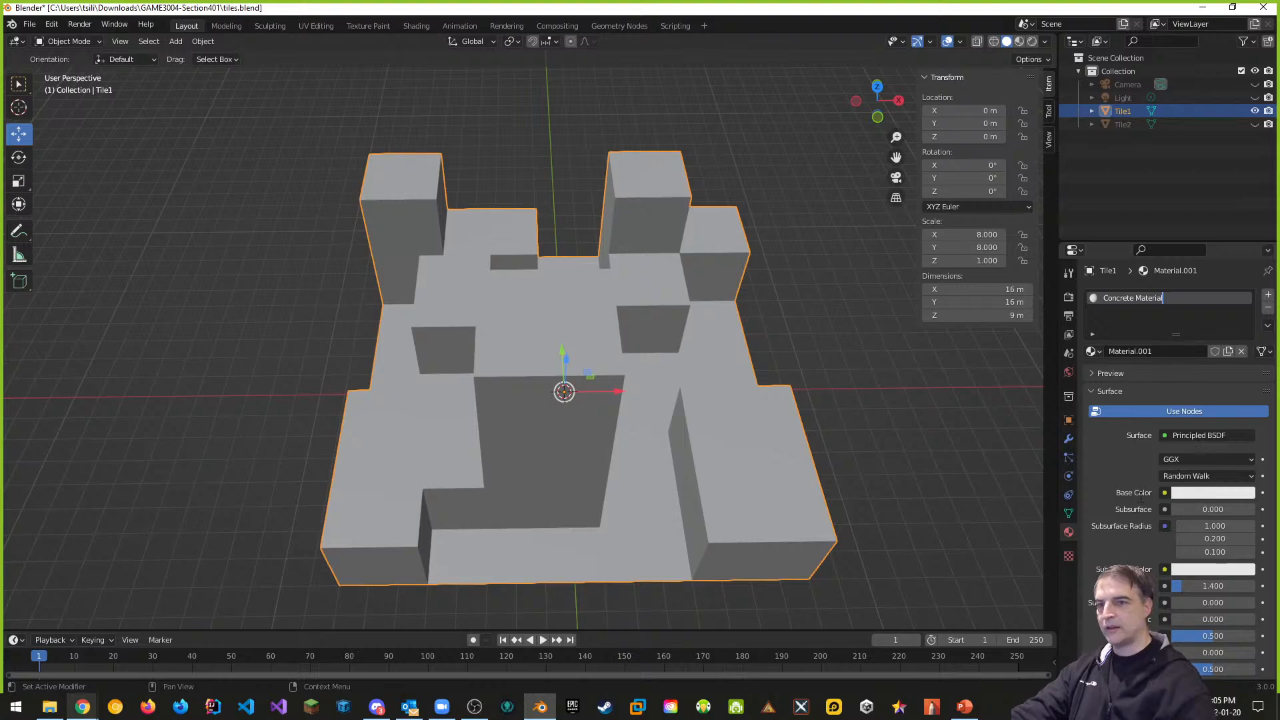
Confirm the Concrete Material name and set its base colour to hex 808076
key(Return)
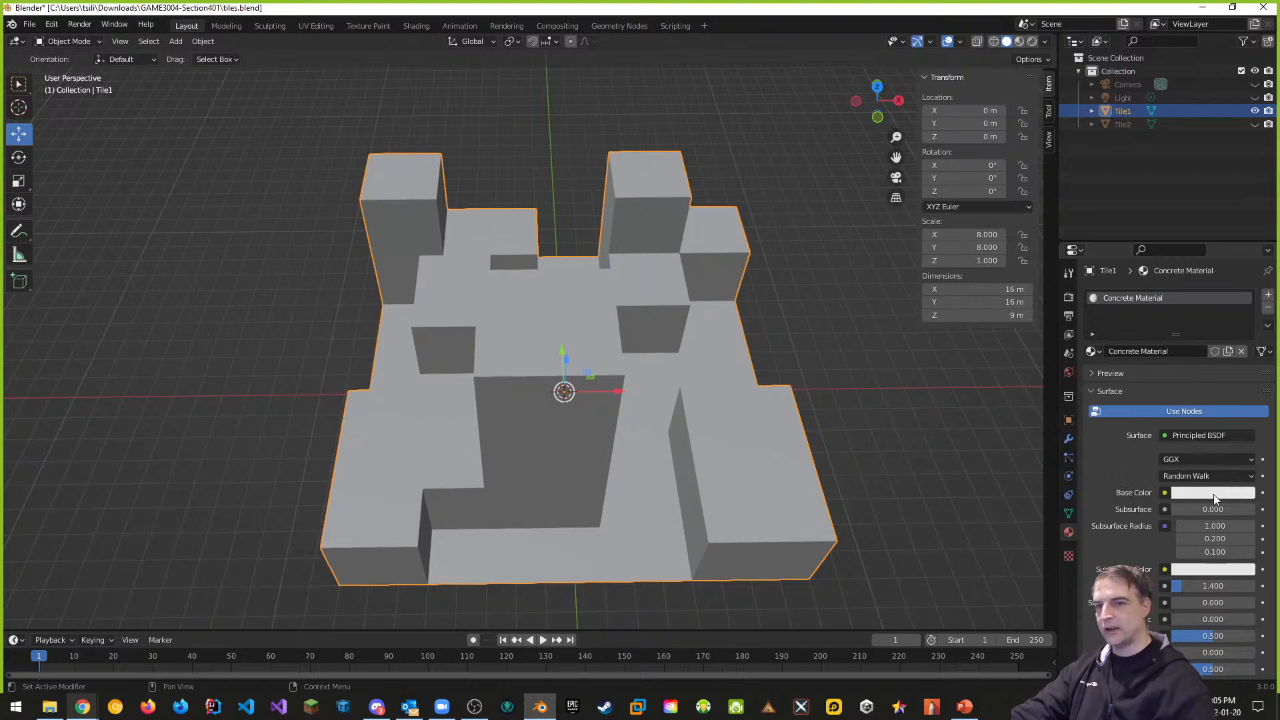
click(1214, 494)
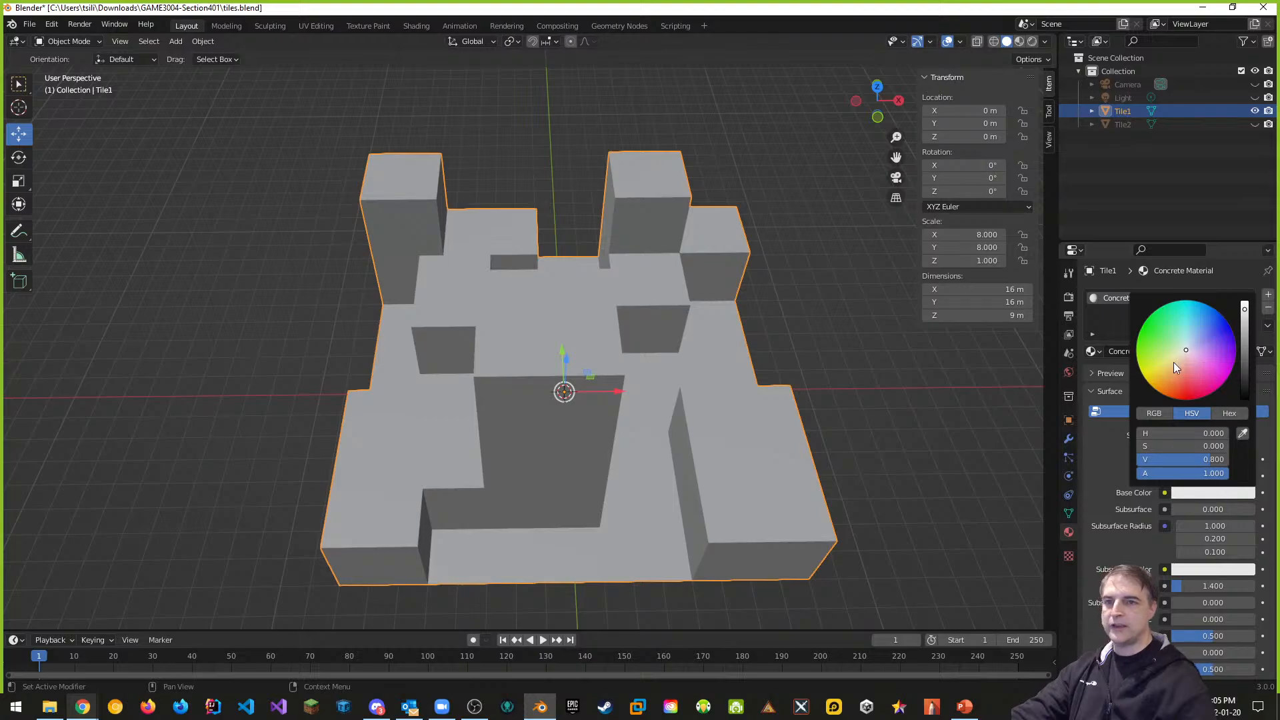
click(1231, 414)
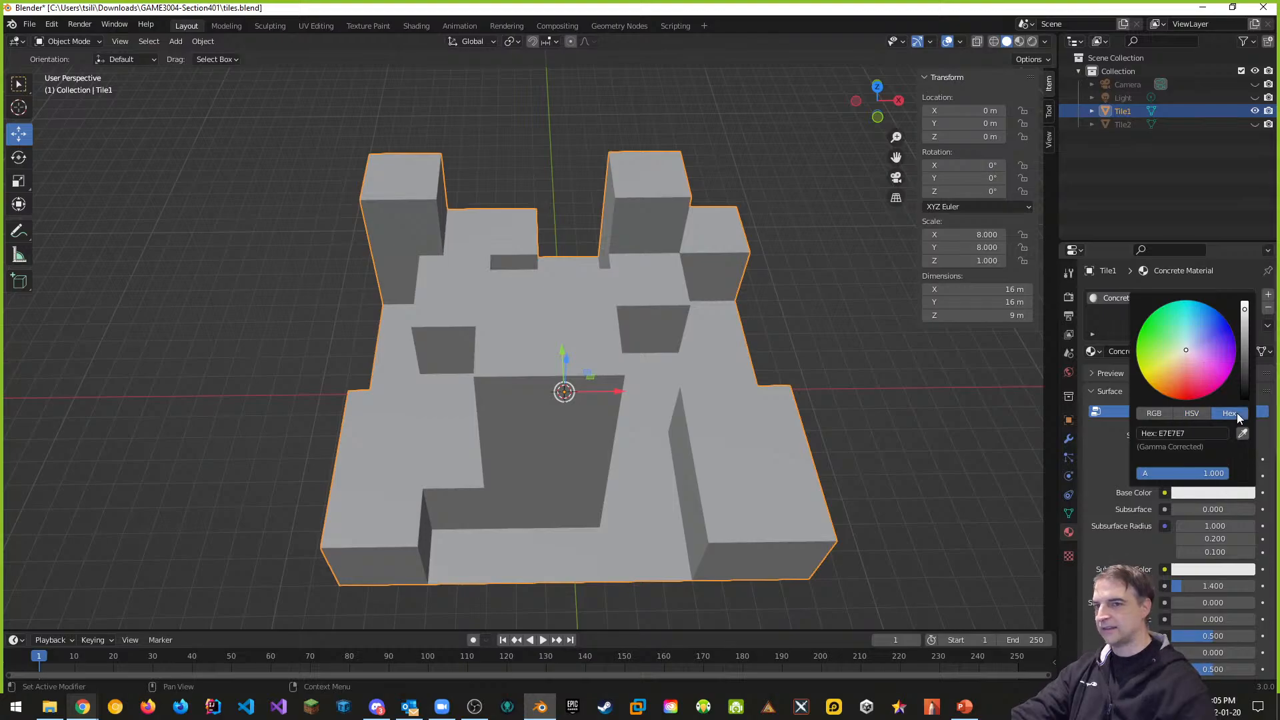
click(1198, 434)
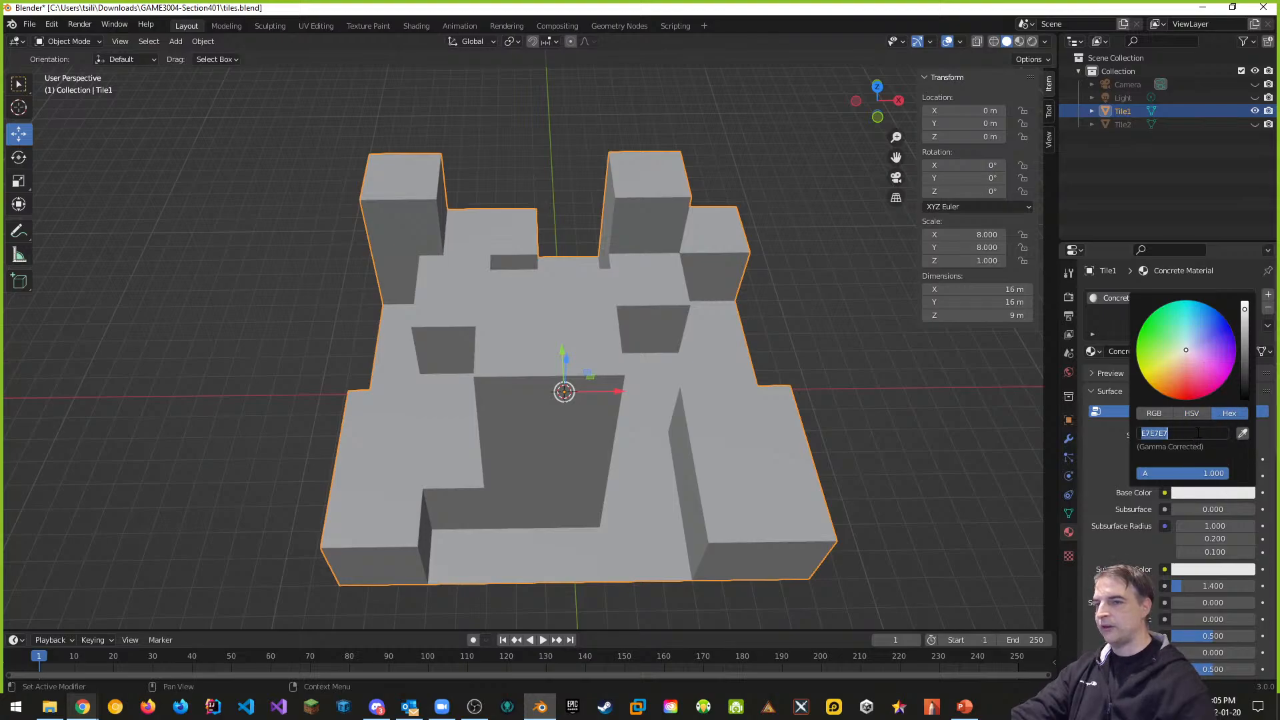
key(alt+Tab)
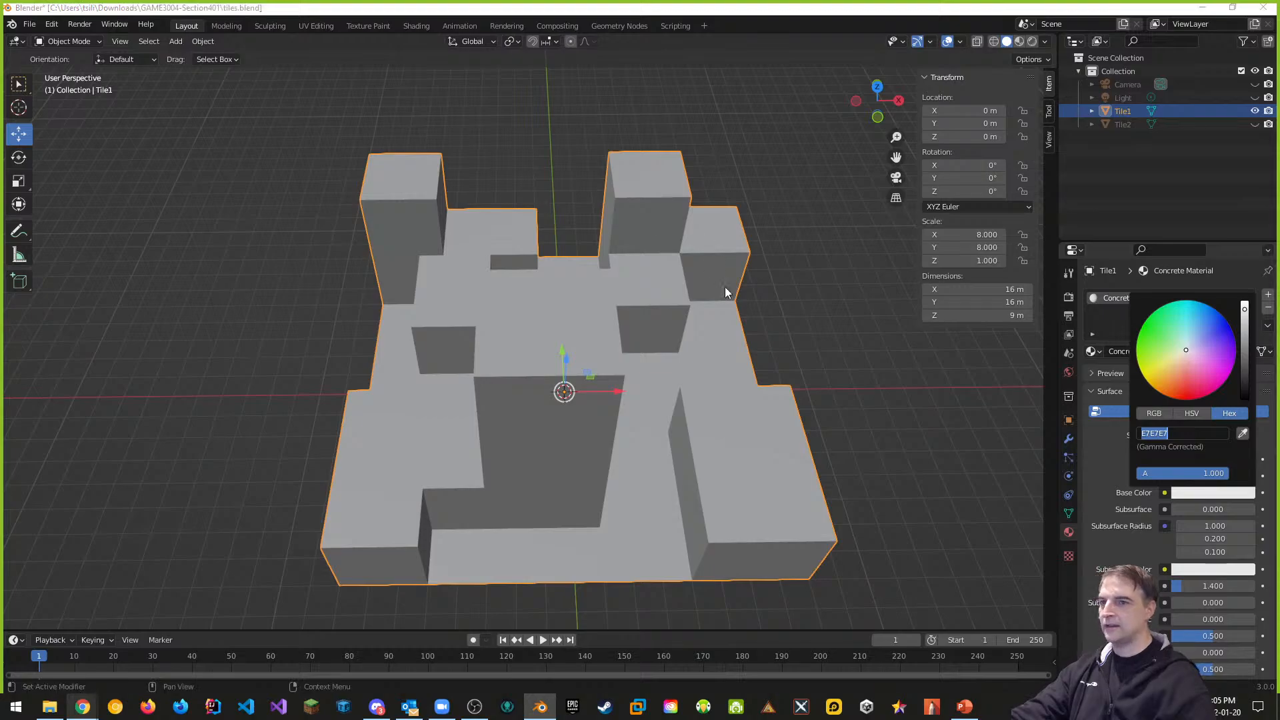
key(alt+Tab)
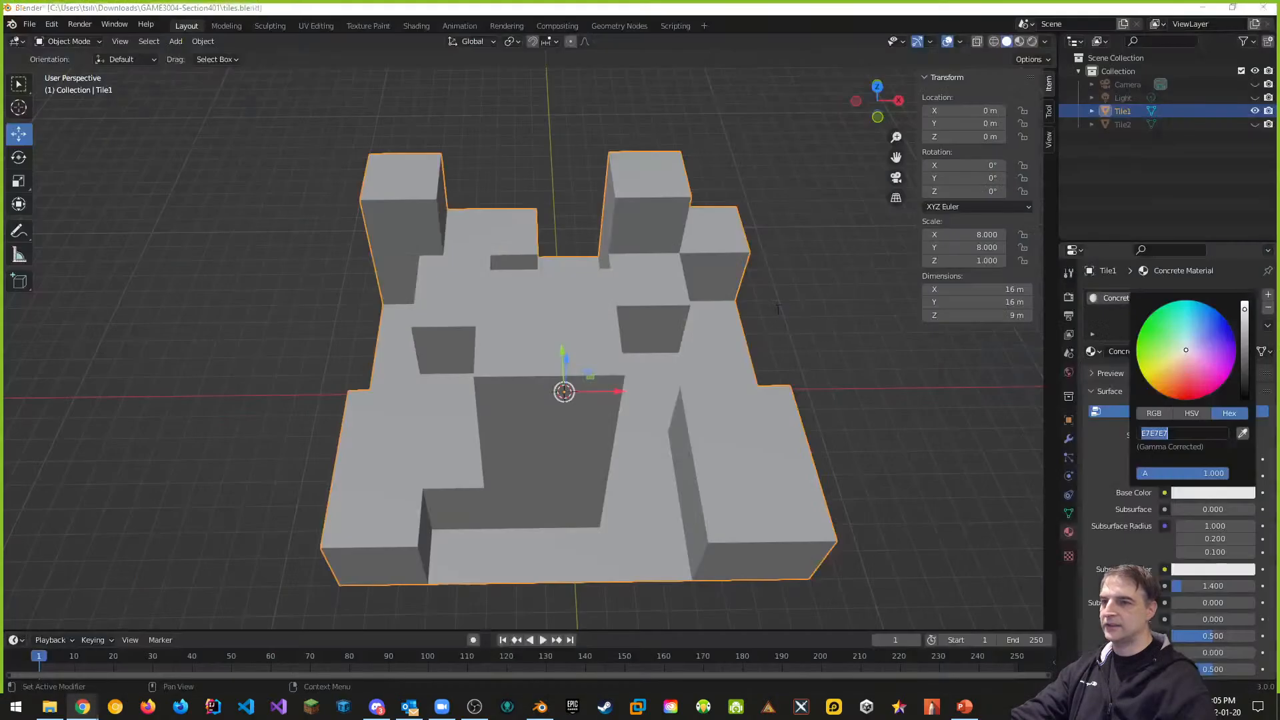
click(1179, 432)
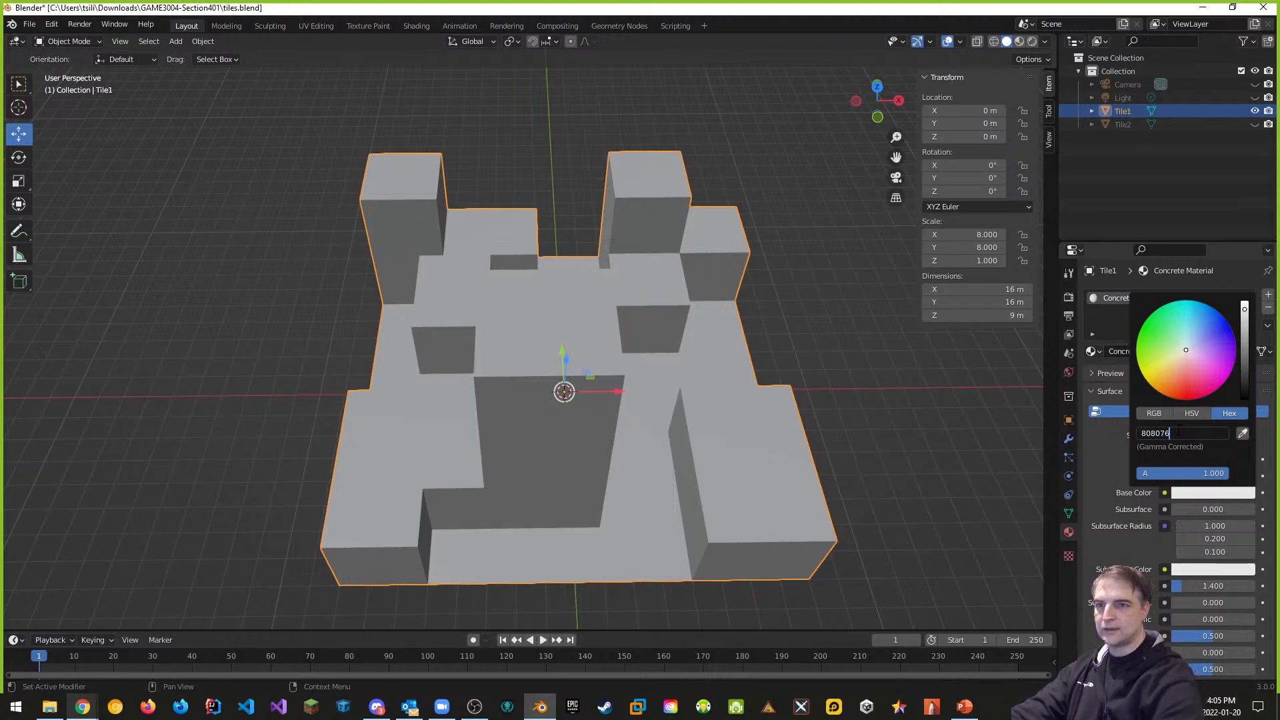
text(808076)
key(Return)
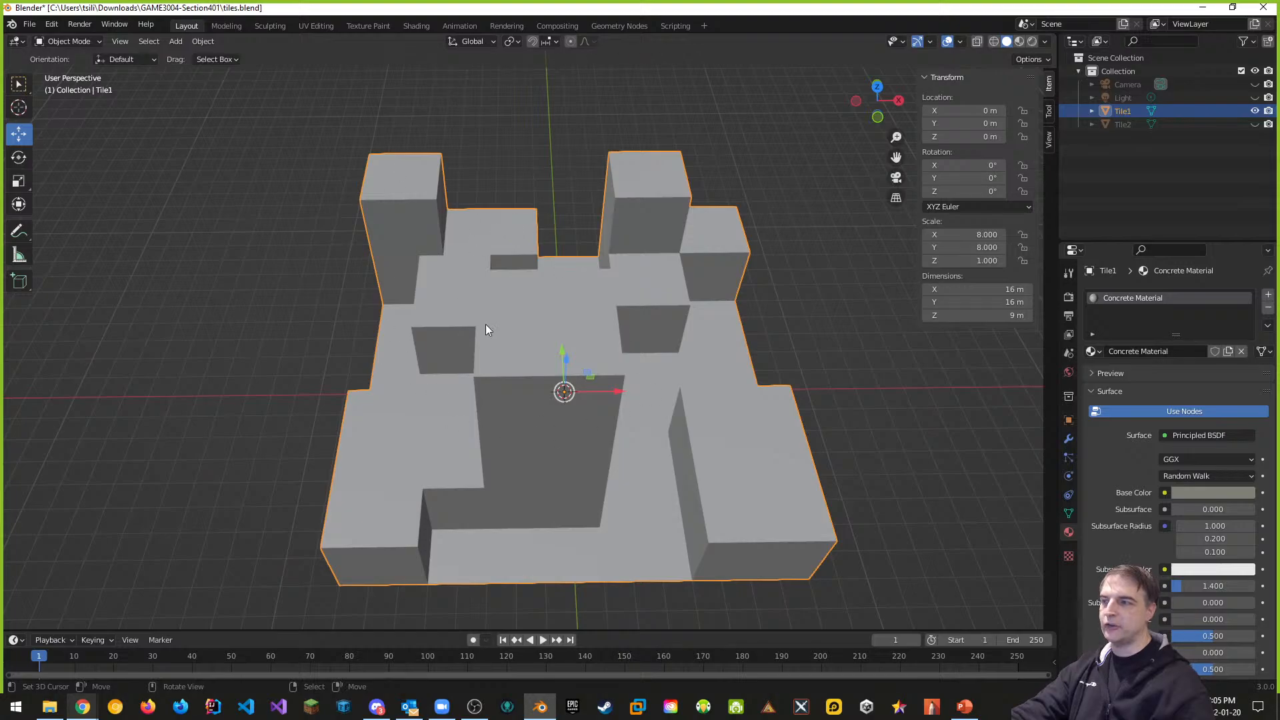
Switch to Material Preview and add a second material named 'Gravel Cobbel Ground Material'
click(1019, 42)
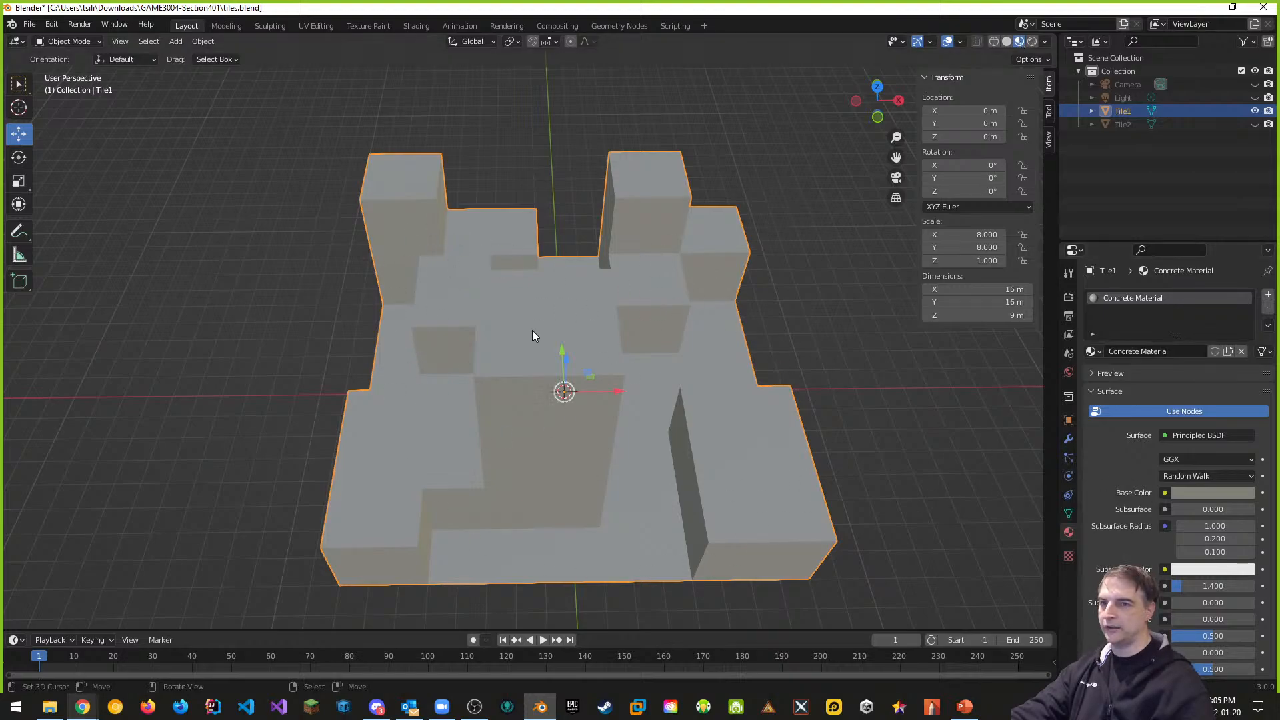
middle_drag(711, 427, 810, 440)
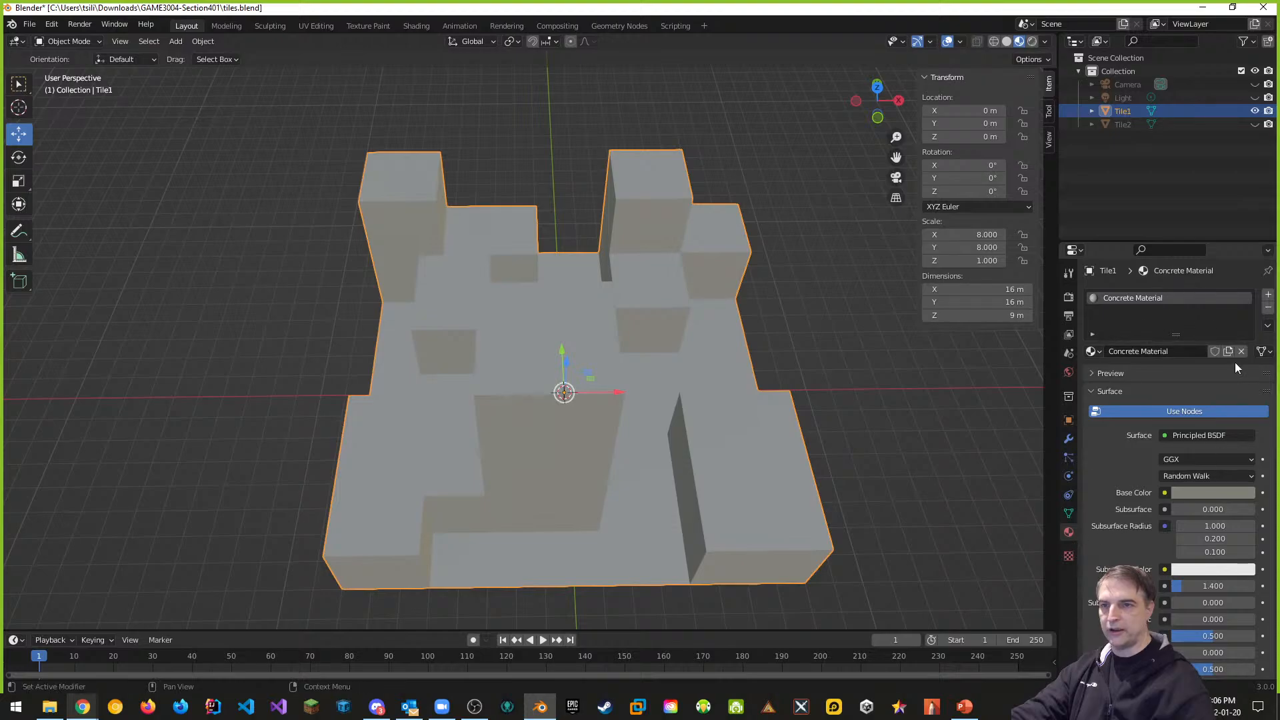
click(1268, 295)
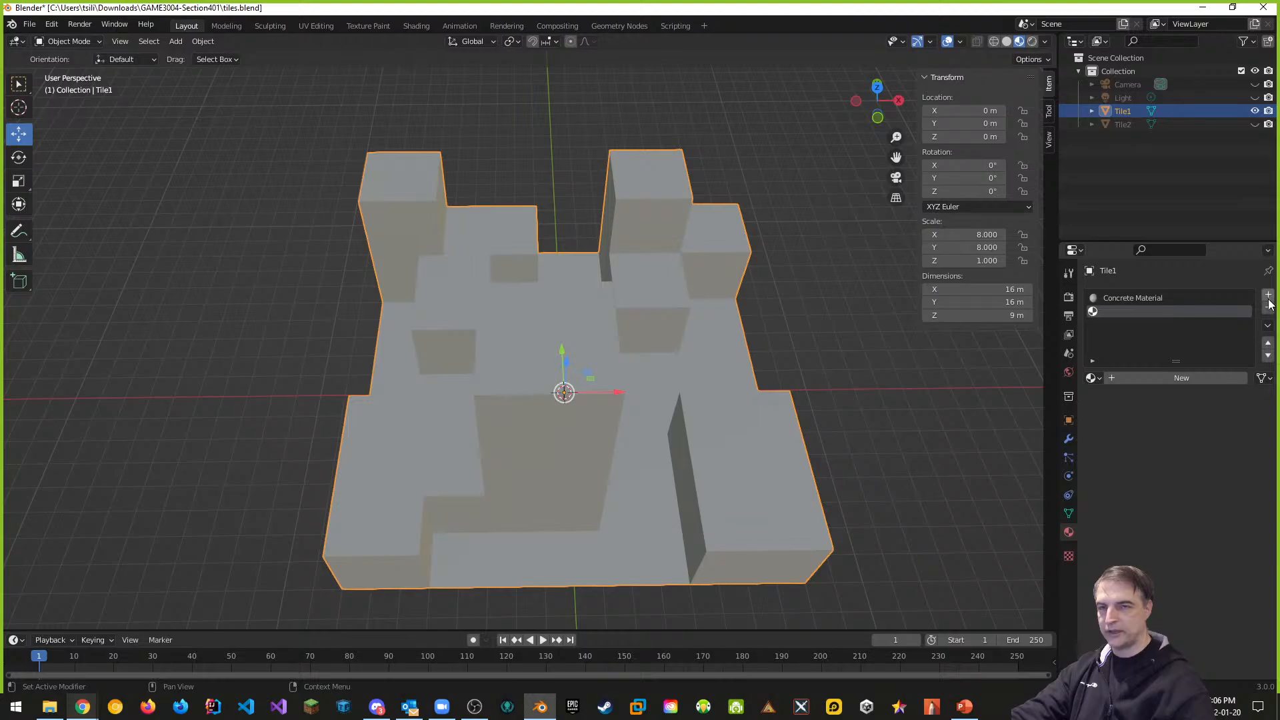
click(1173, 378)
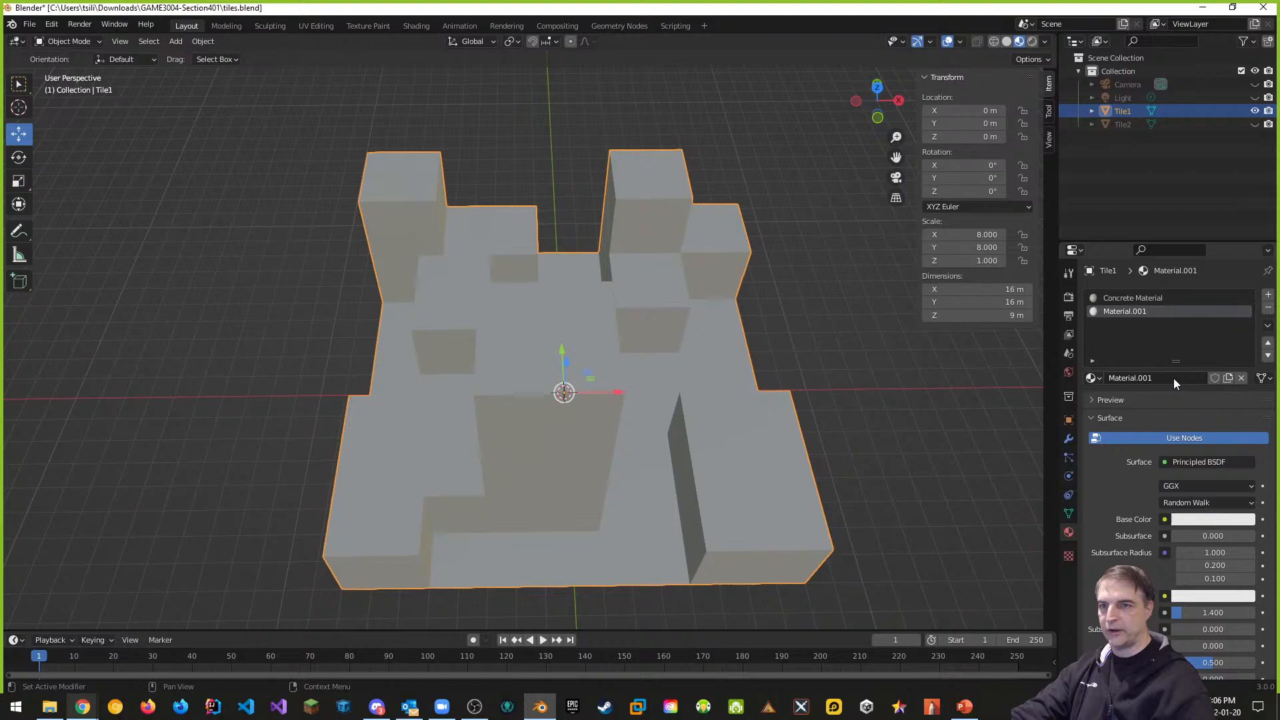
double_click(1138, 314)
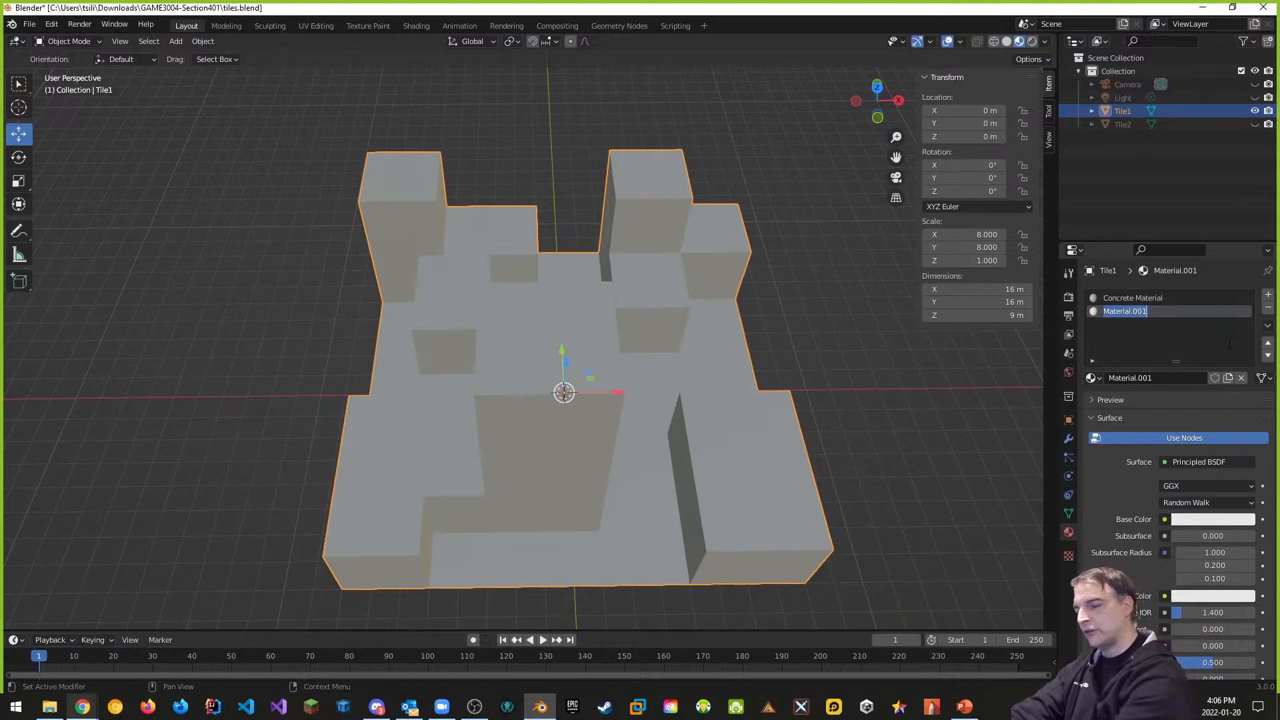
text(Gravel)
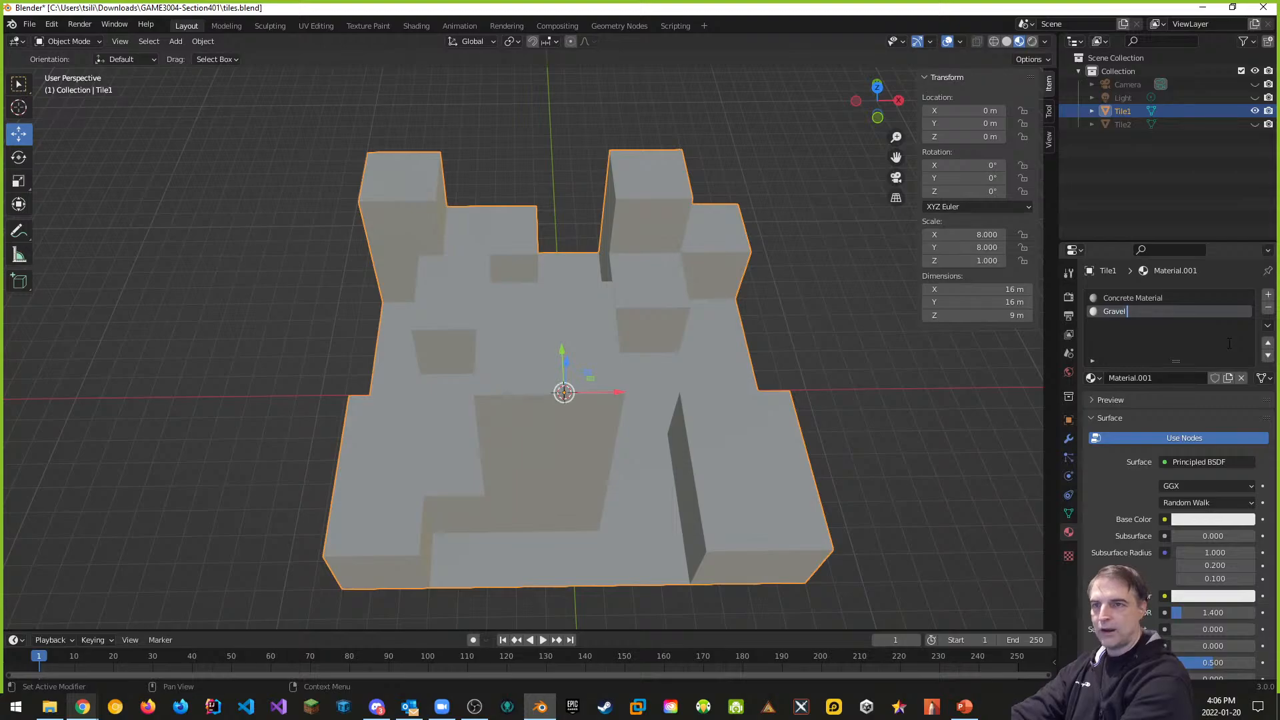
text( Cobbel)
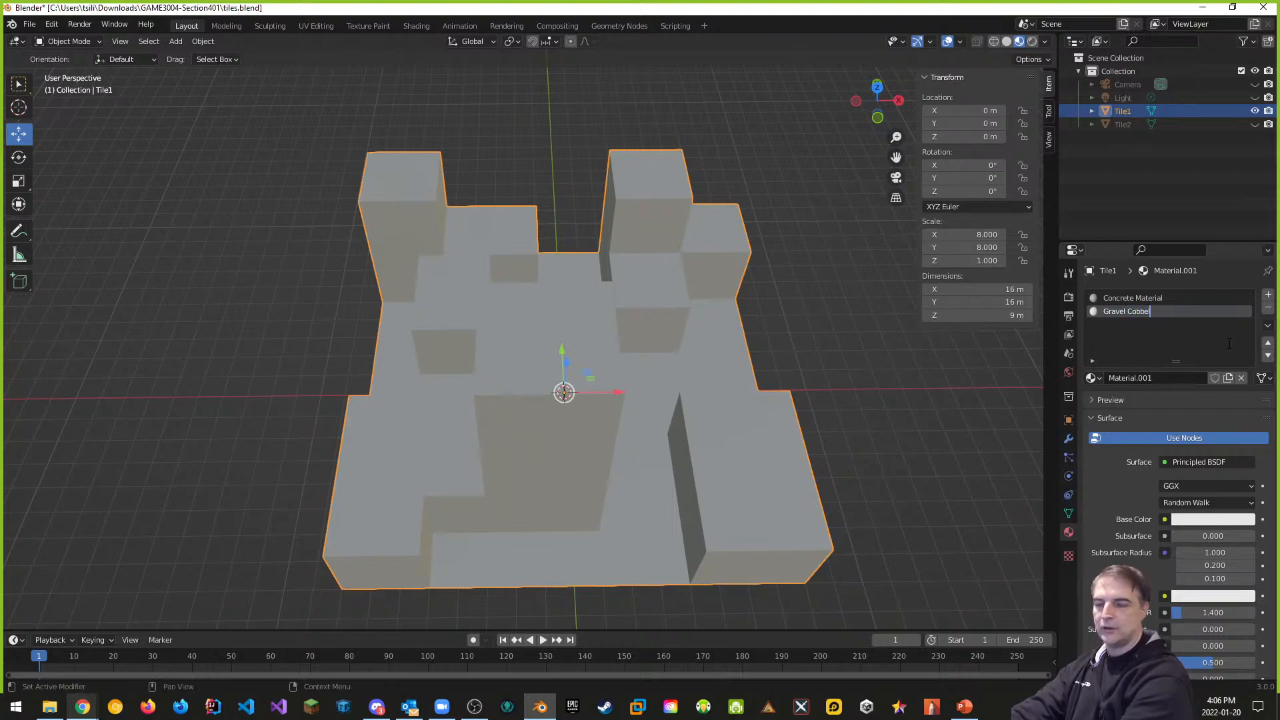
text( Ground Material)
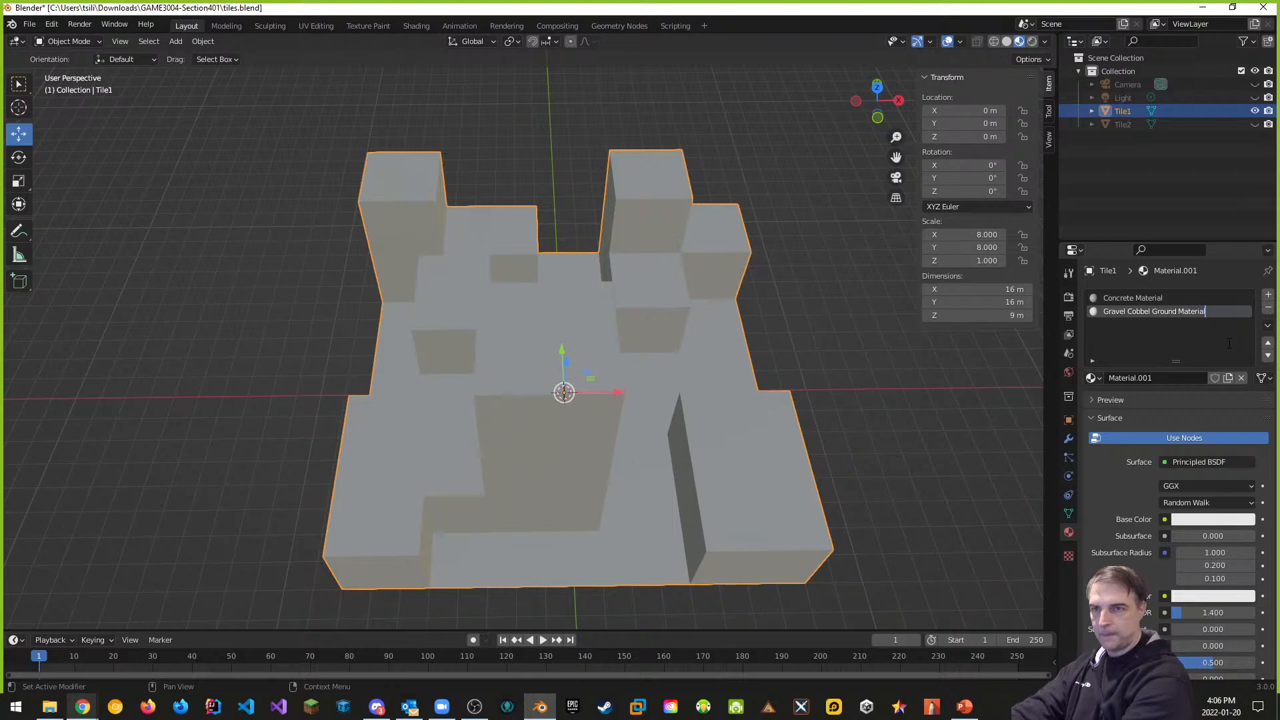
key(Return)
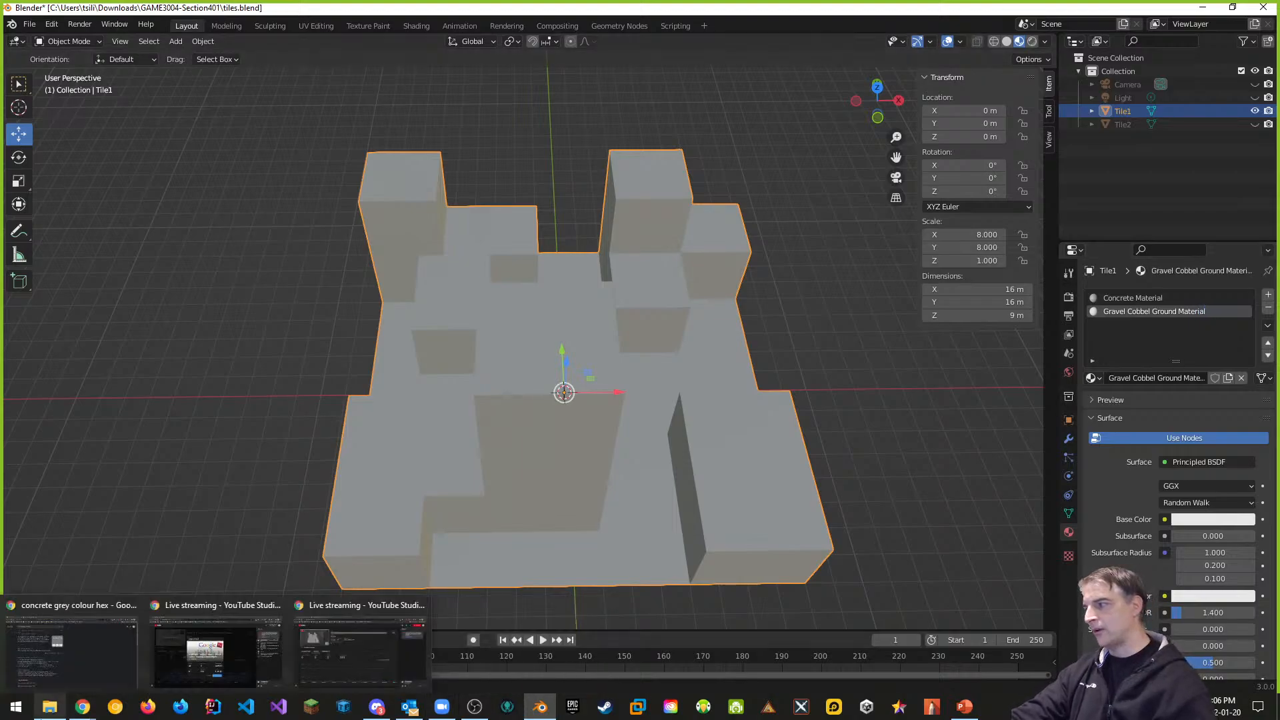
click(50, 707)
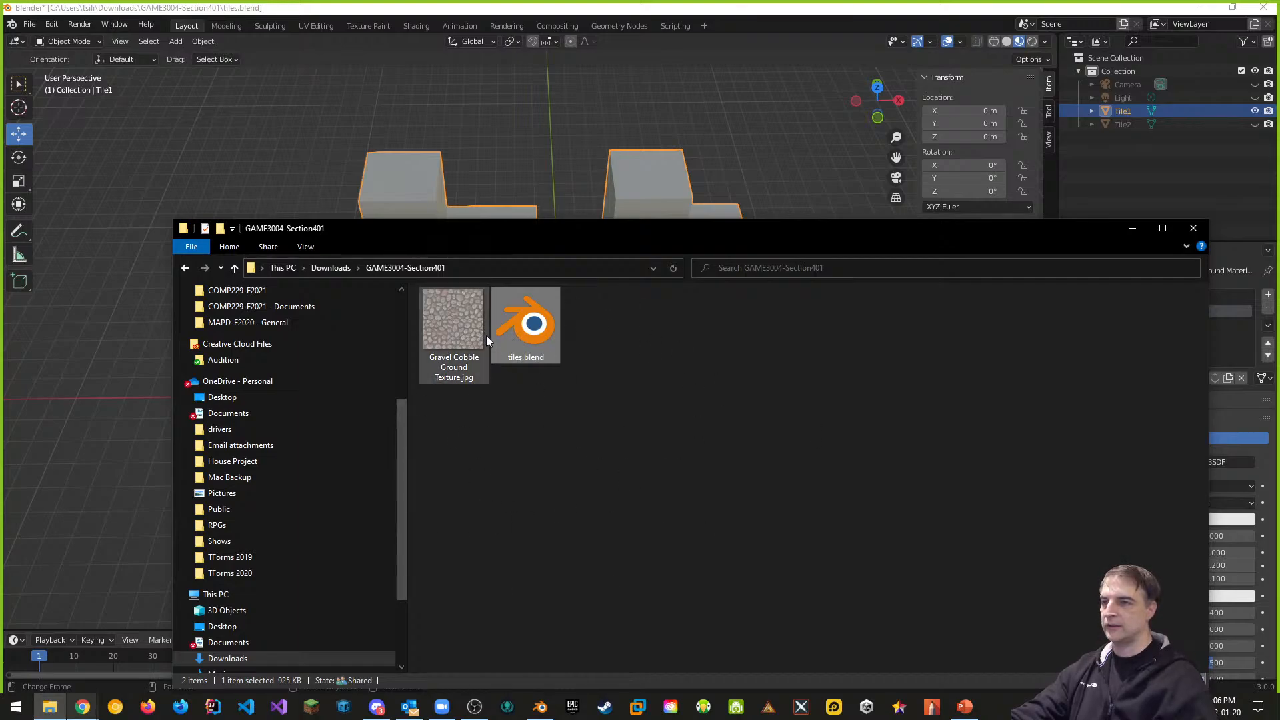
click(976, 13)
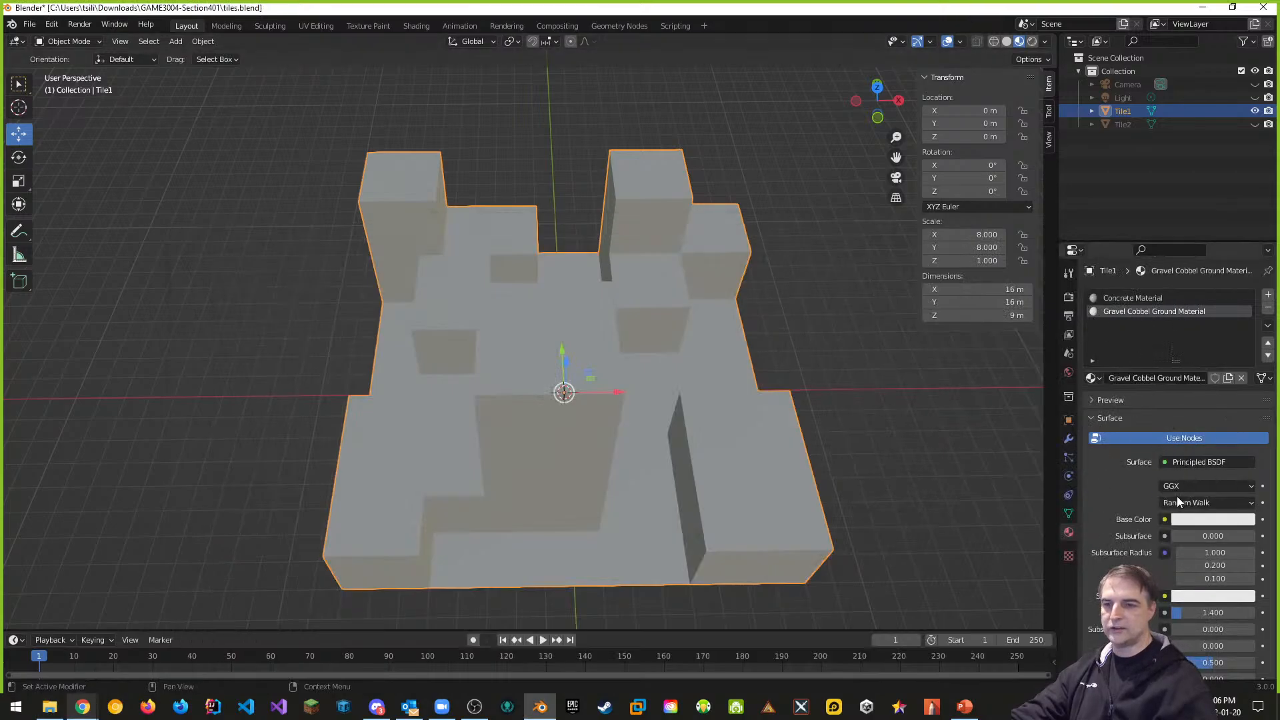
Create a new image texture named 'Gravel Cobbel Ground Texture' in Texture properties
click(1068, 558)
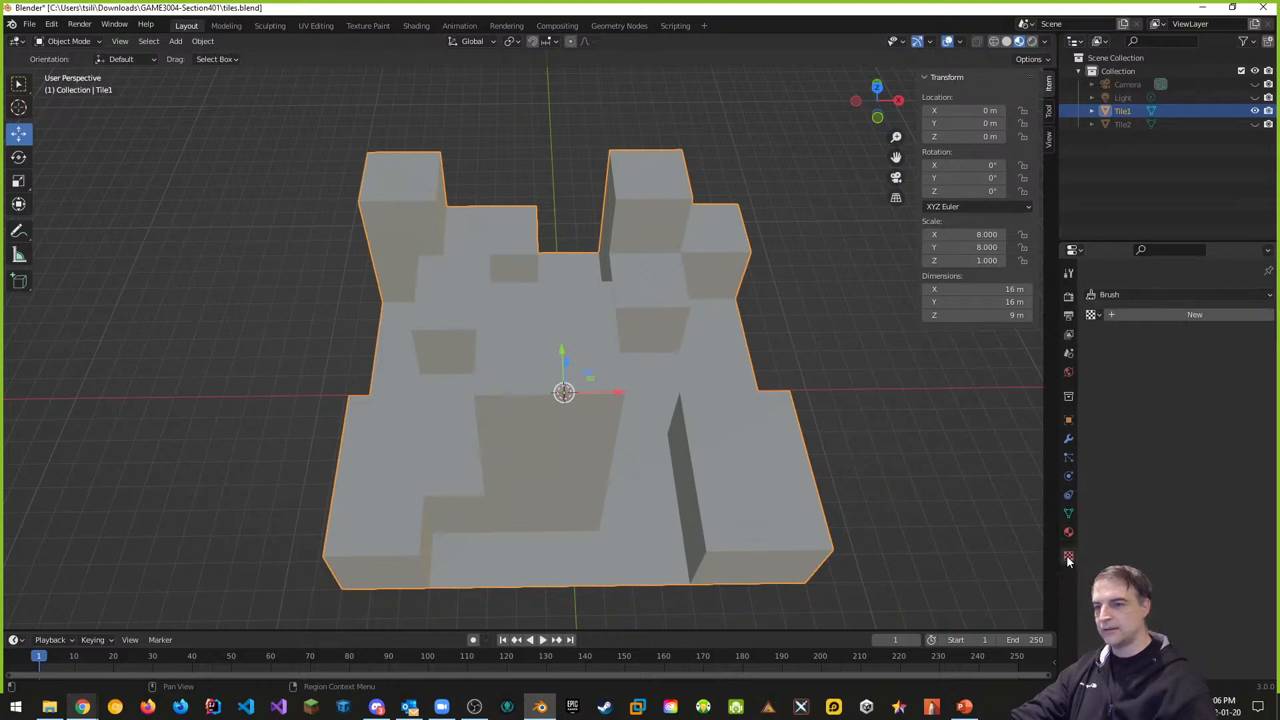
click(1069, 532)
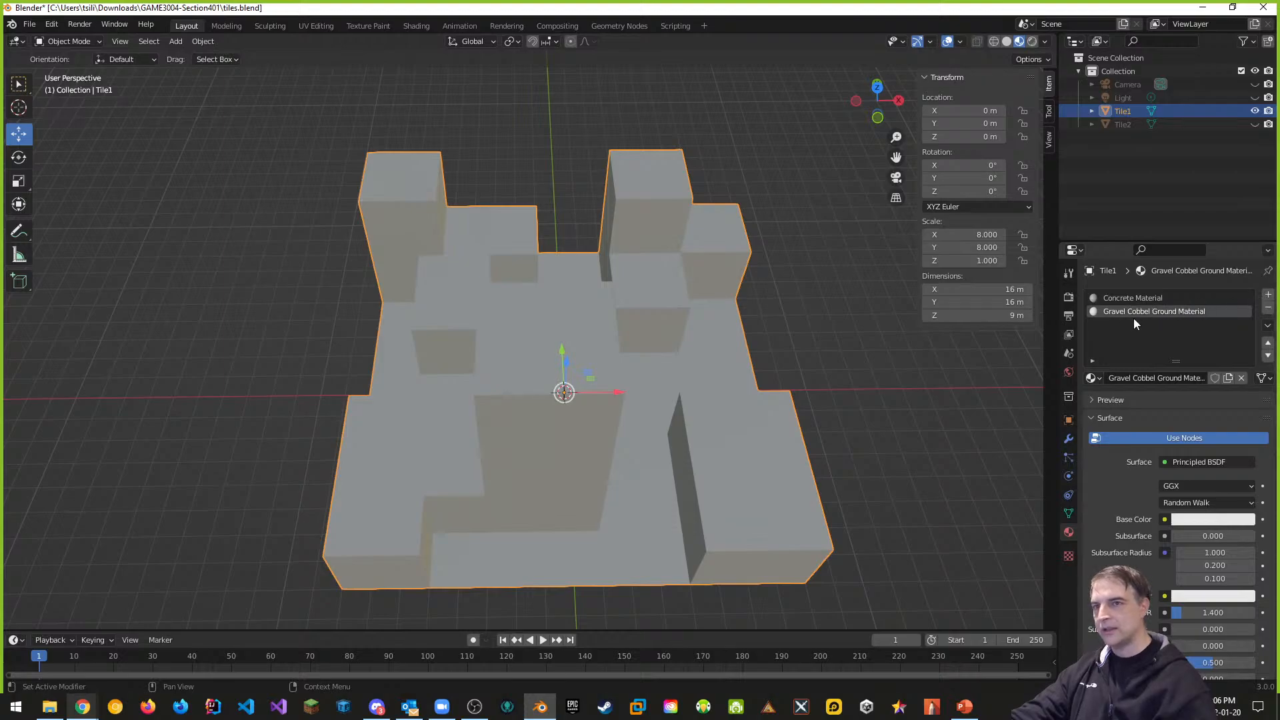
click(1070, 555)
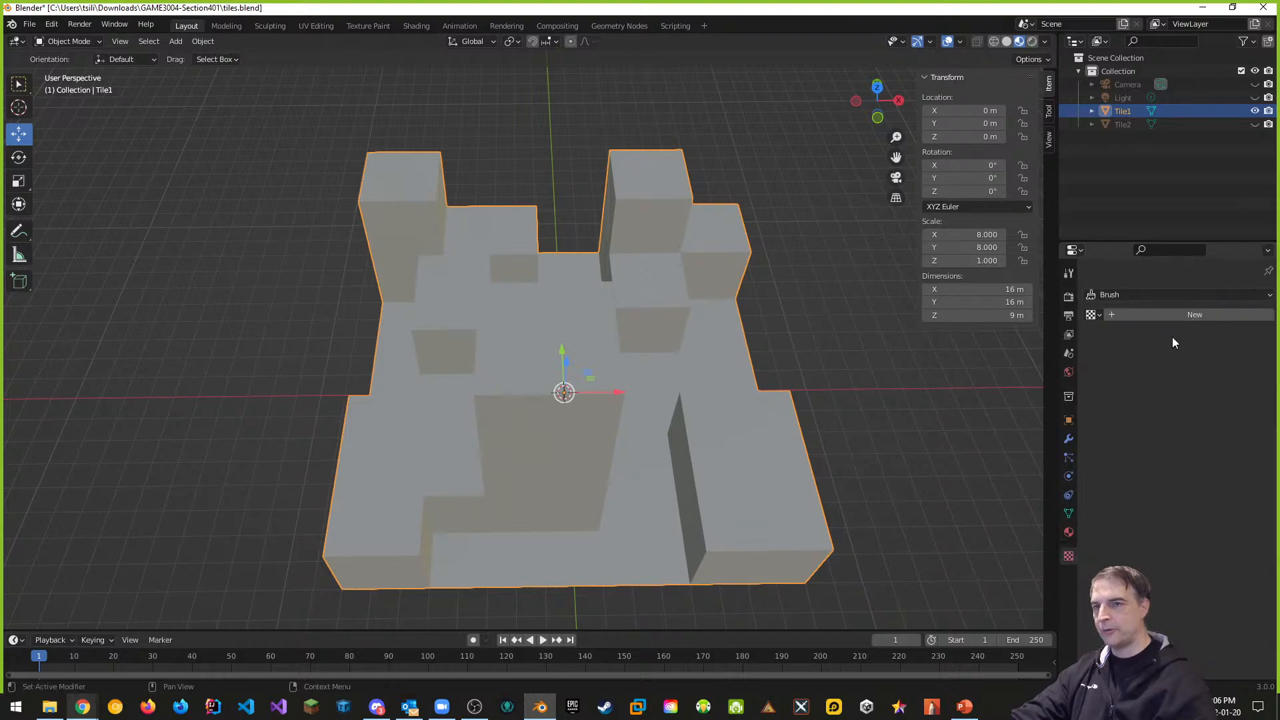
click(1174, 316)
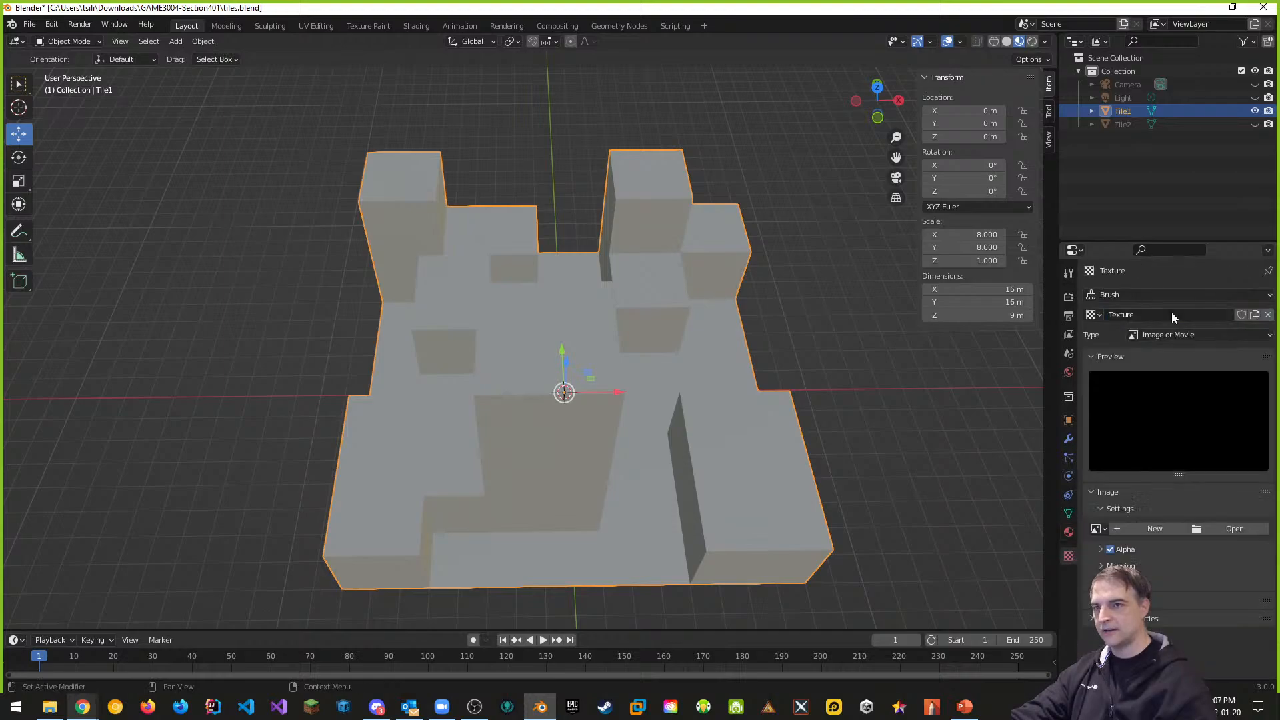
click(1129, 313)
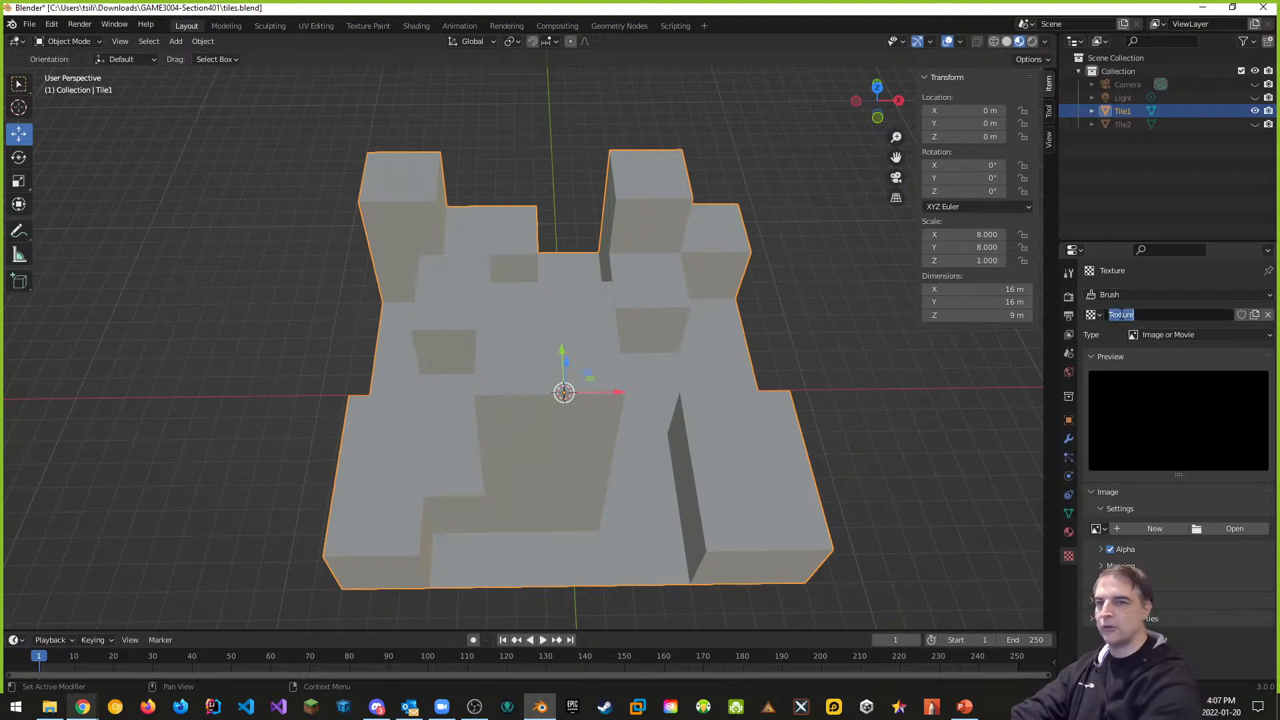
text(Gravel Com)
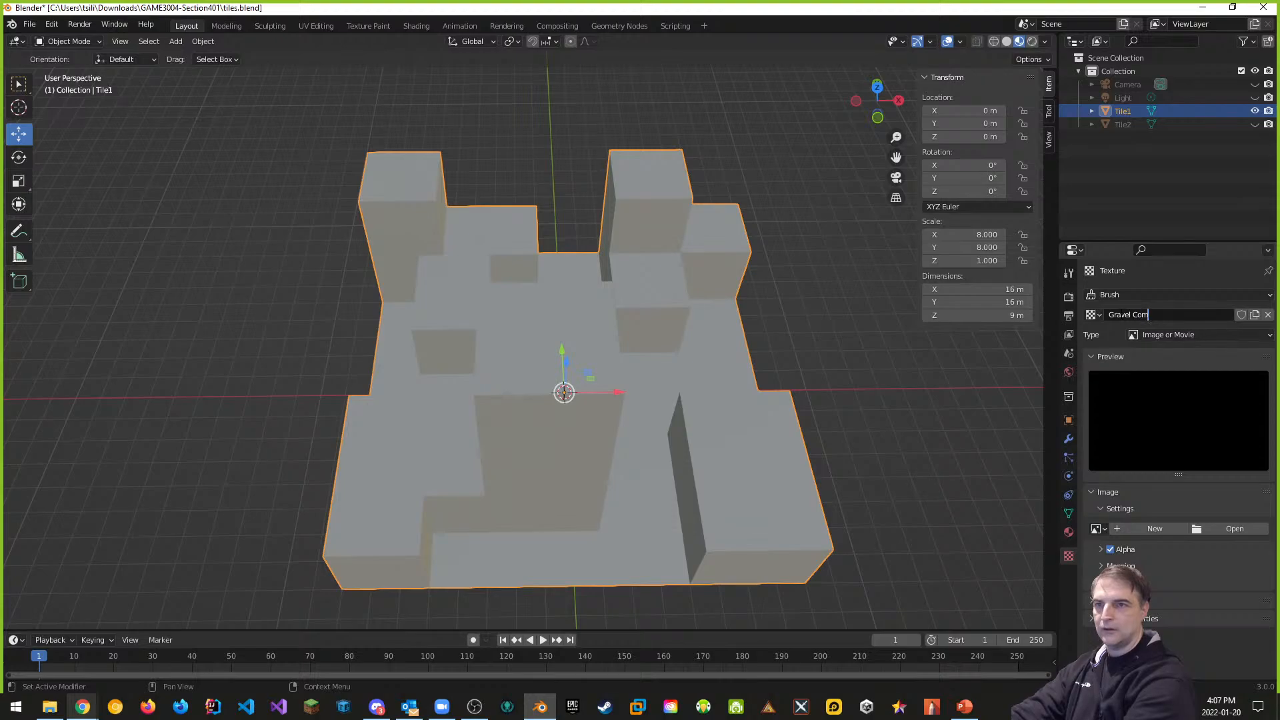
text(Groun)
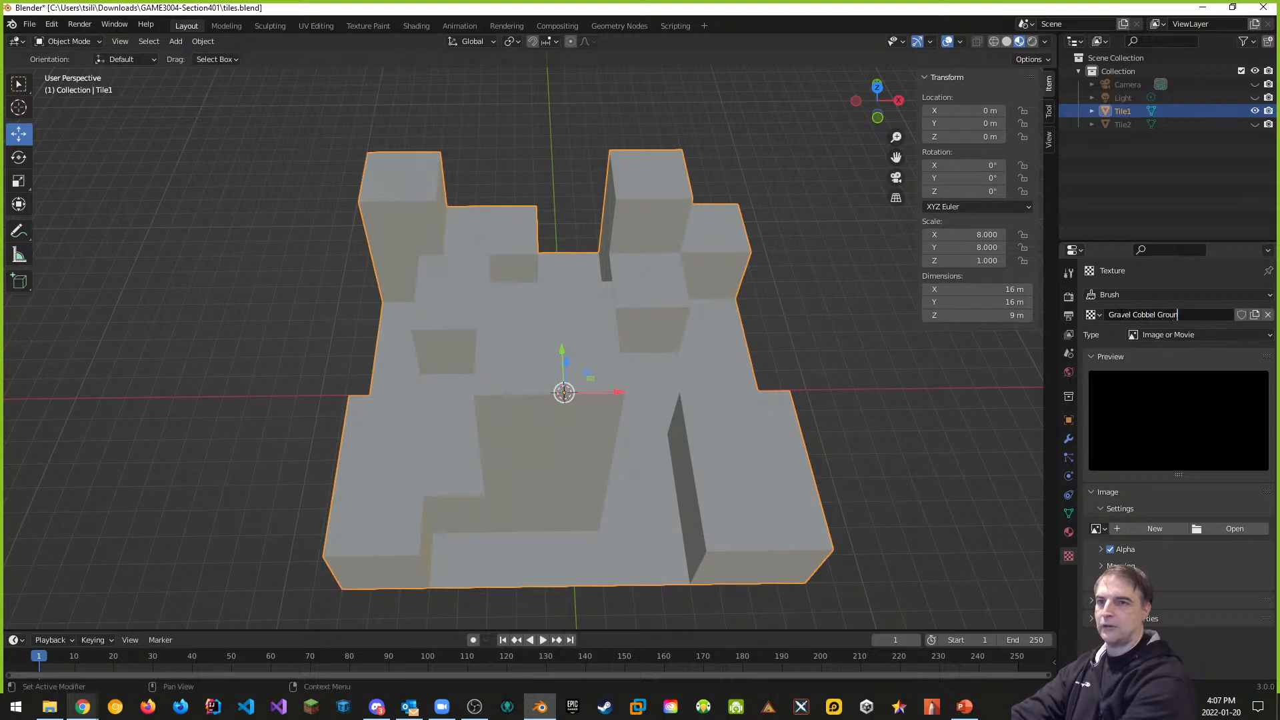
text(d Texture)
key(Return)
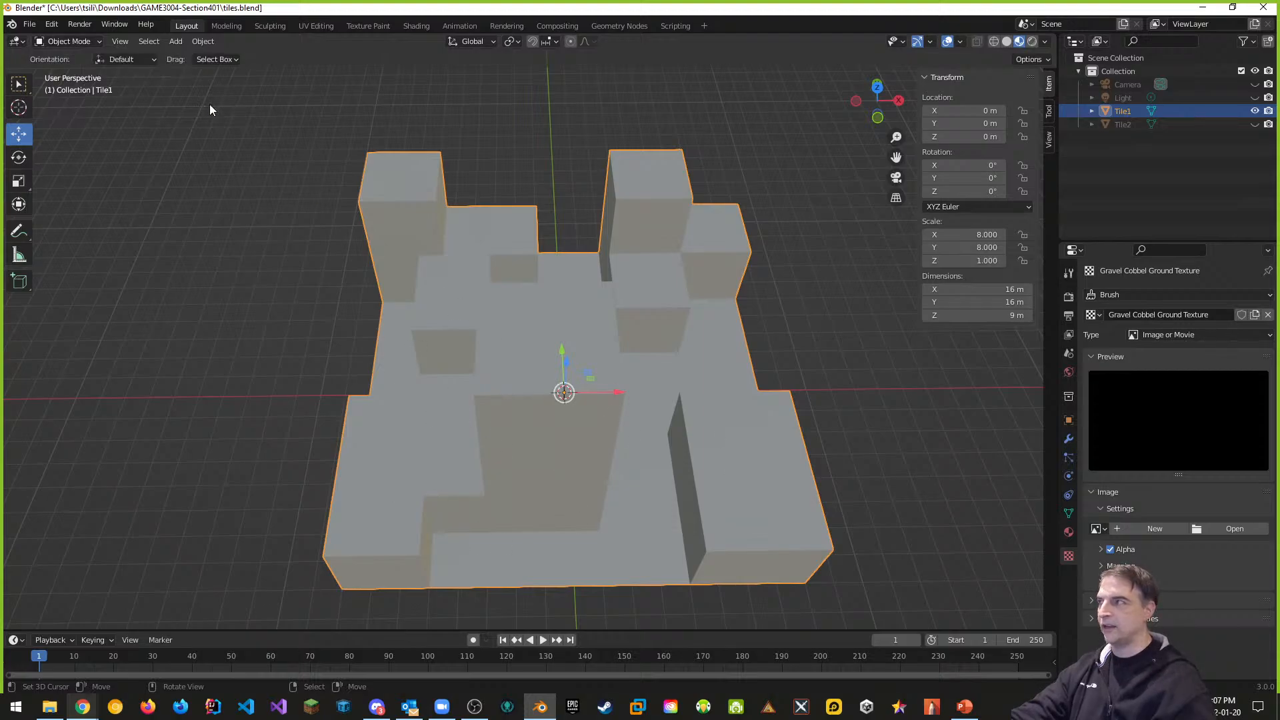
Open the image file browser from the texture's Image settings to find the gravel image
key(Tab)
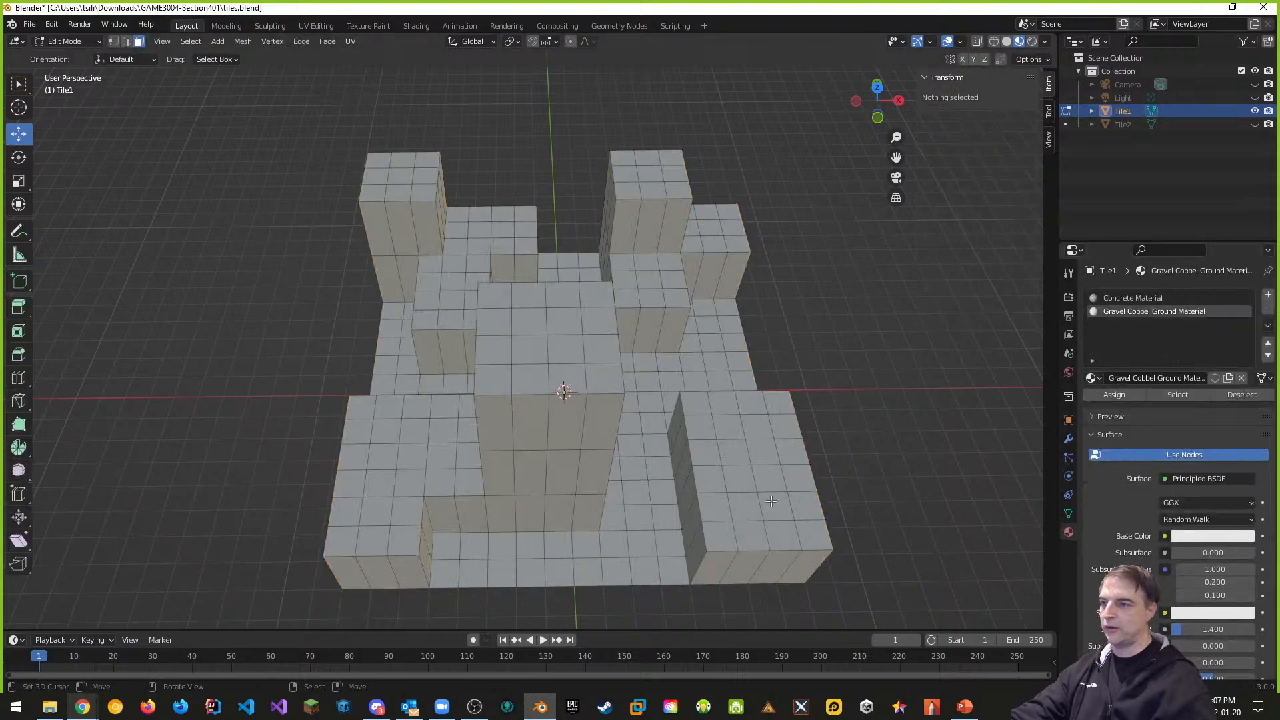
key(Tab)
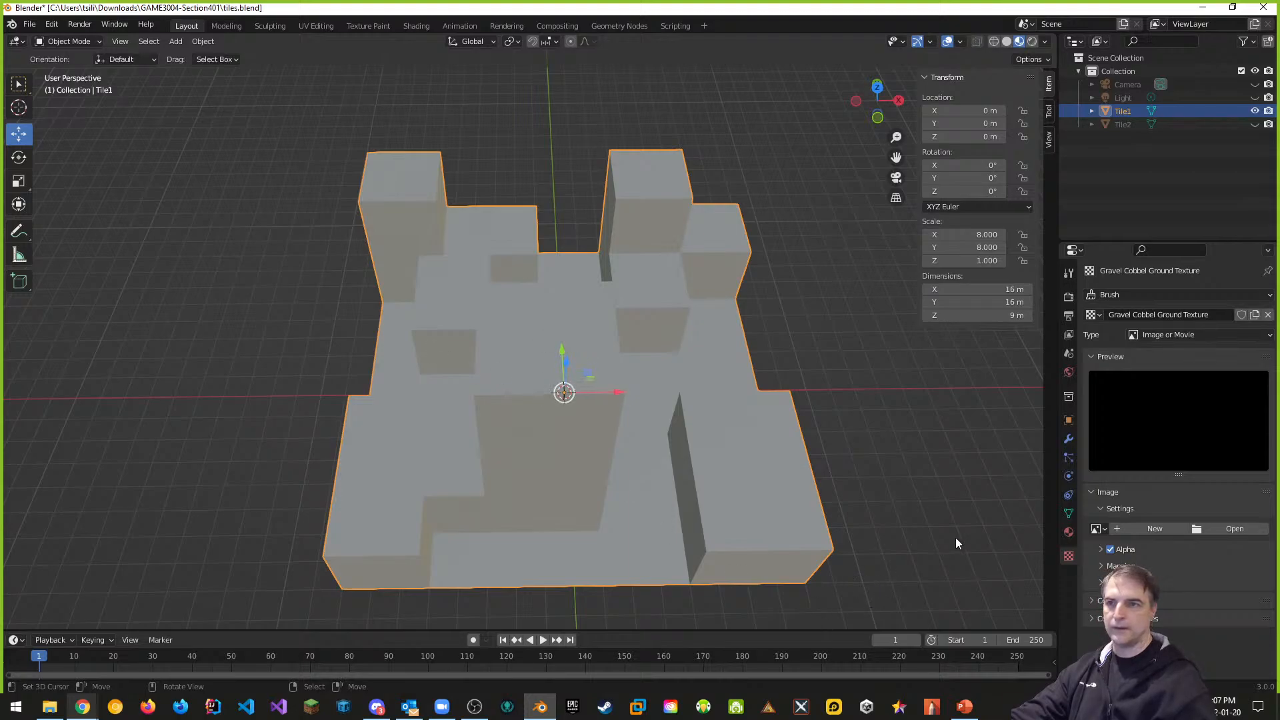
click(1069, 532)
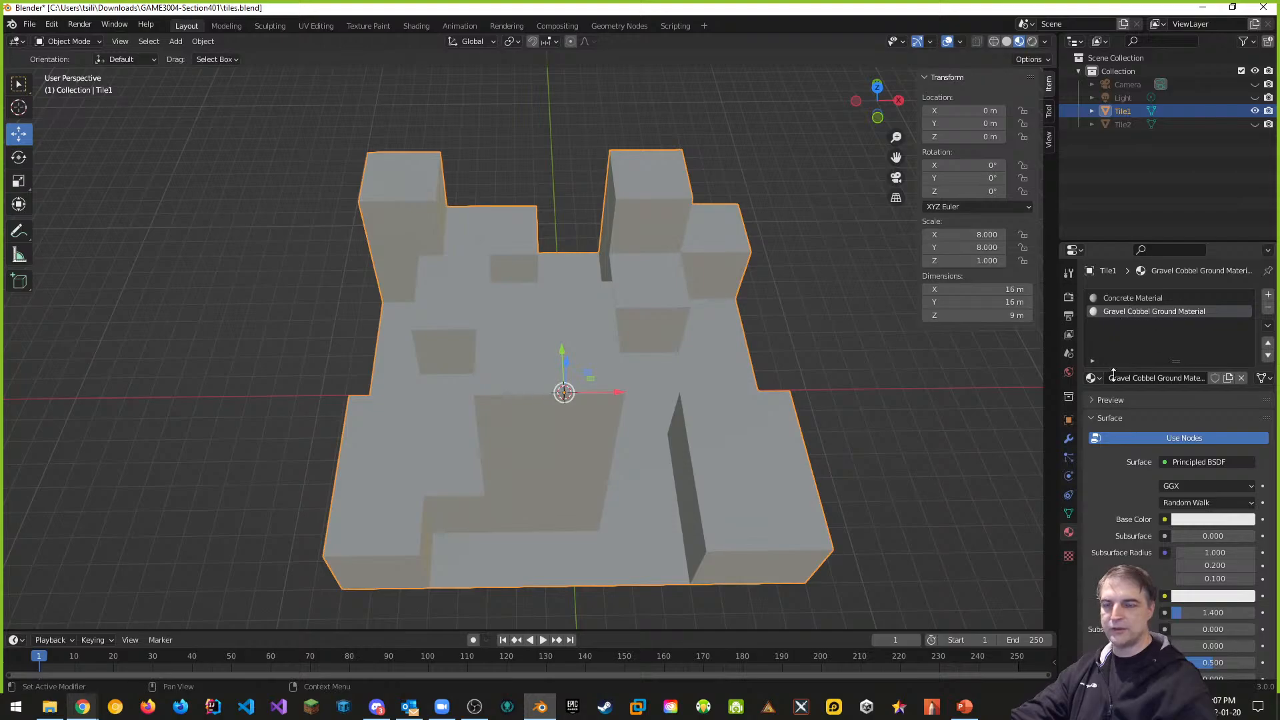
click(1069, 553)
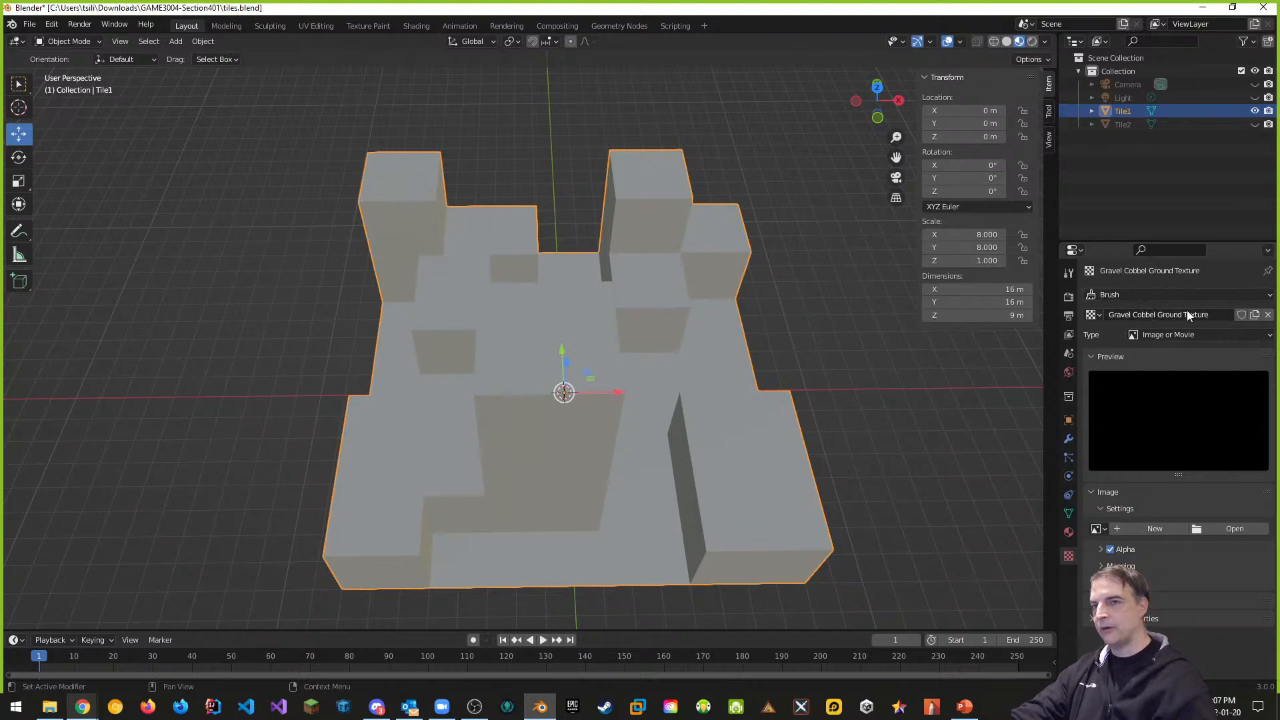
click(1234, 529)
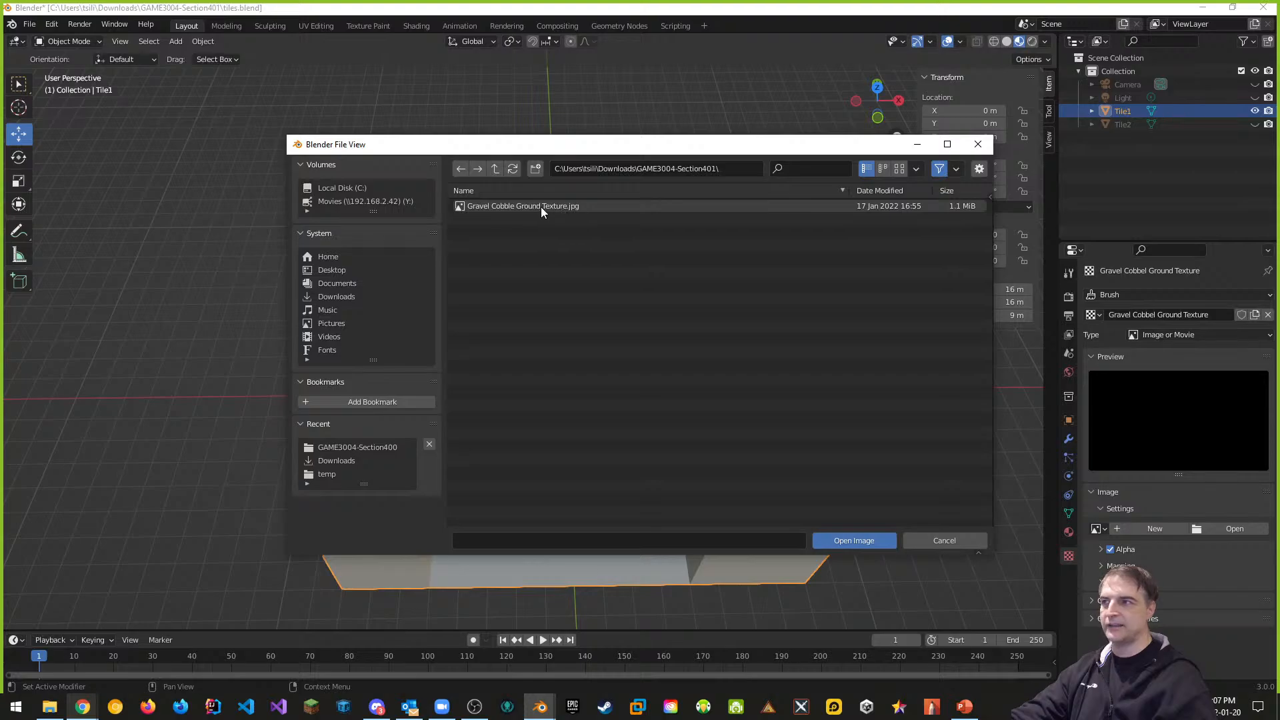
Load Gravel Cobble Ground Texture.jpg into the texture and pack it into the blend file
click(521, 207)
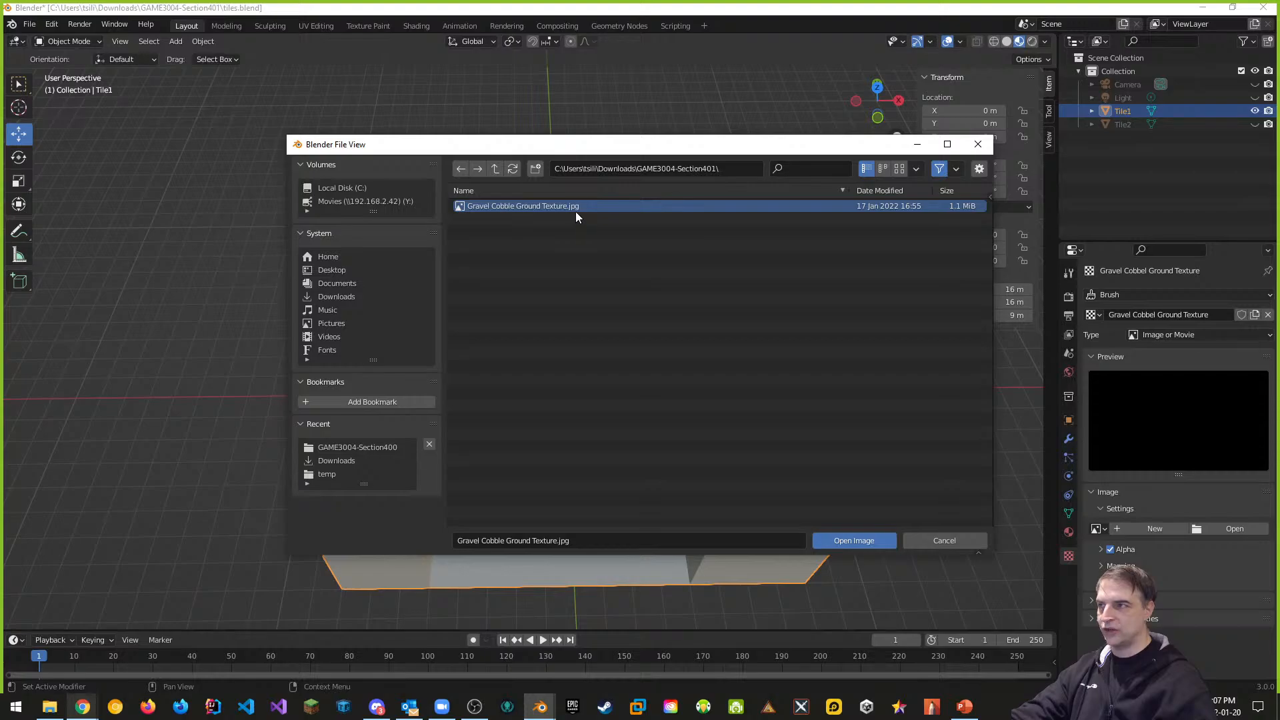
click(845, 540)
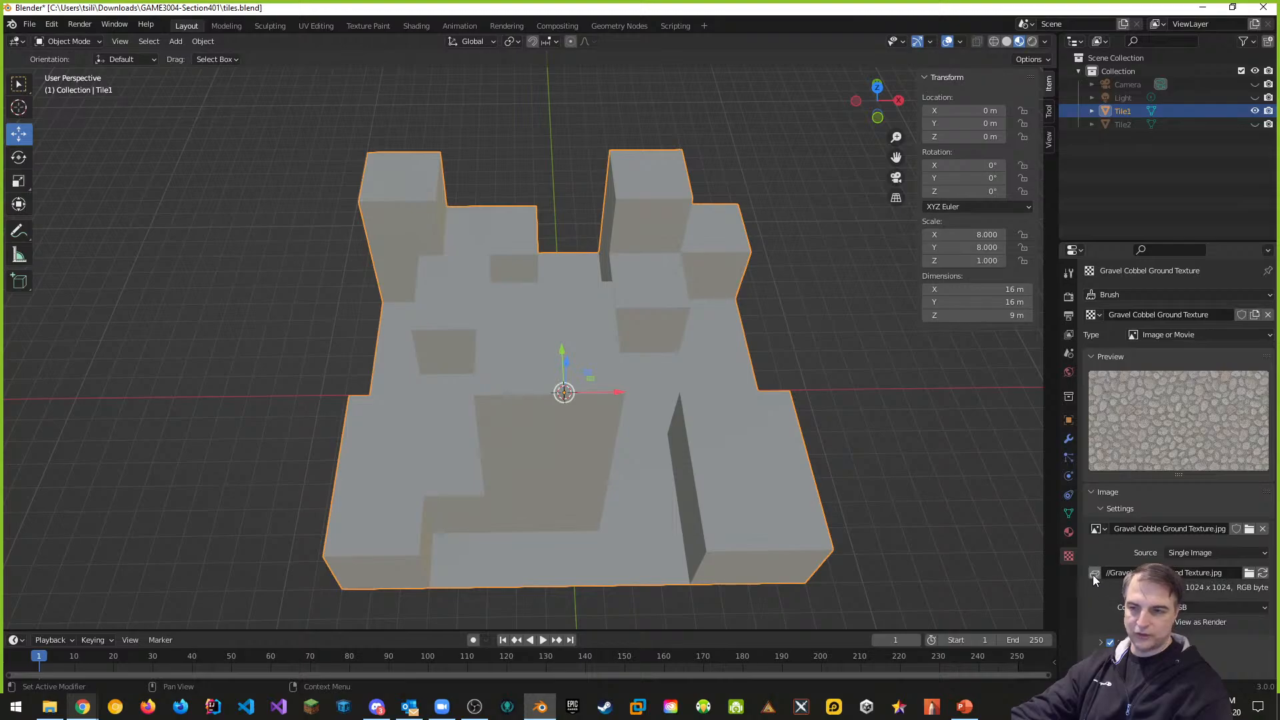
click(1094, 574)
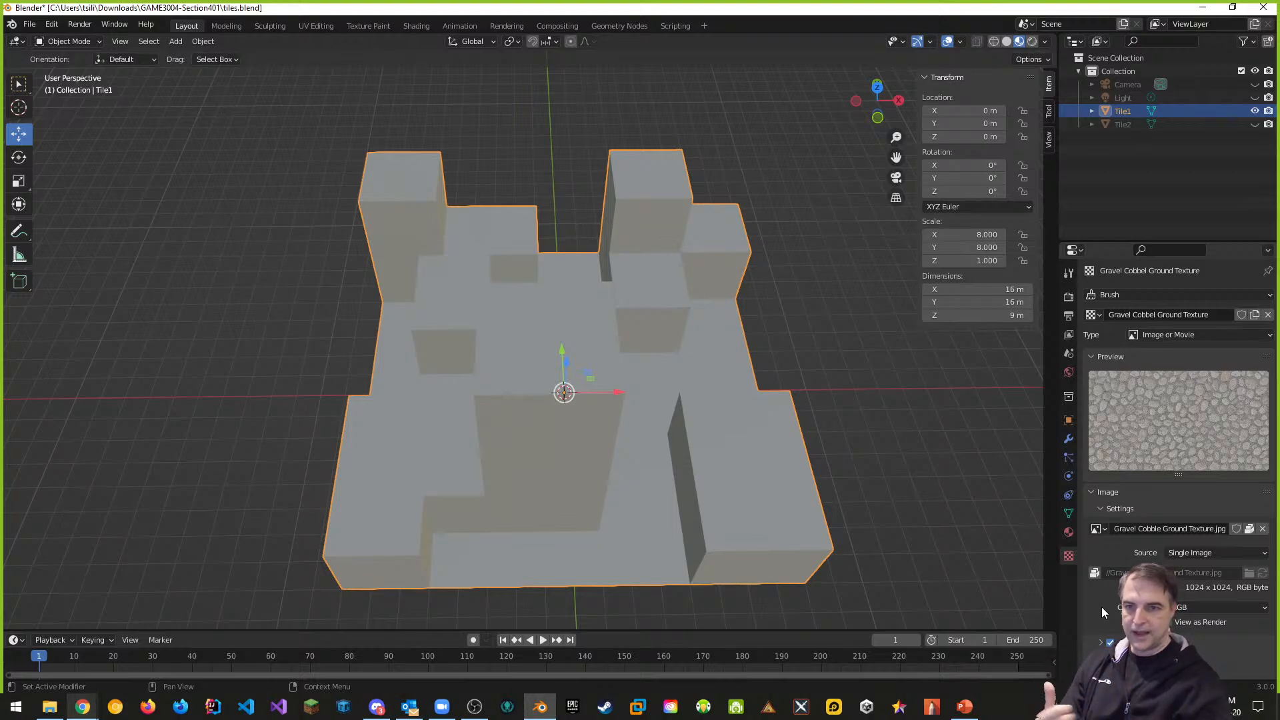
Save tiles.blend and make Tile1's Gravel Cobbel Ground Material slot active
key(ctrl+s)
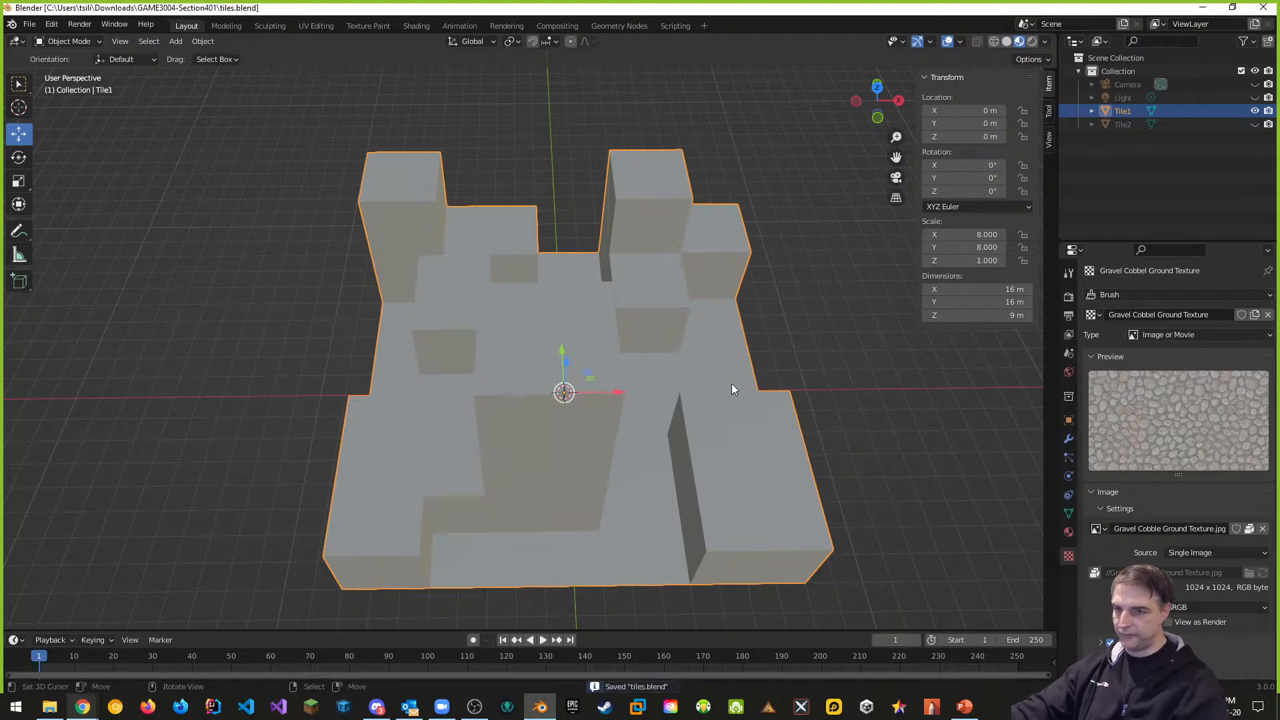
click(29, 24)
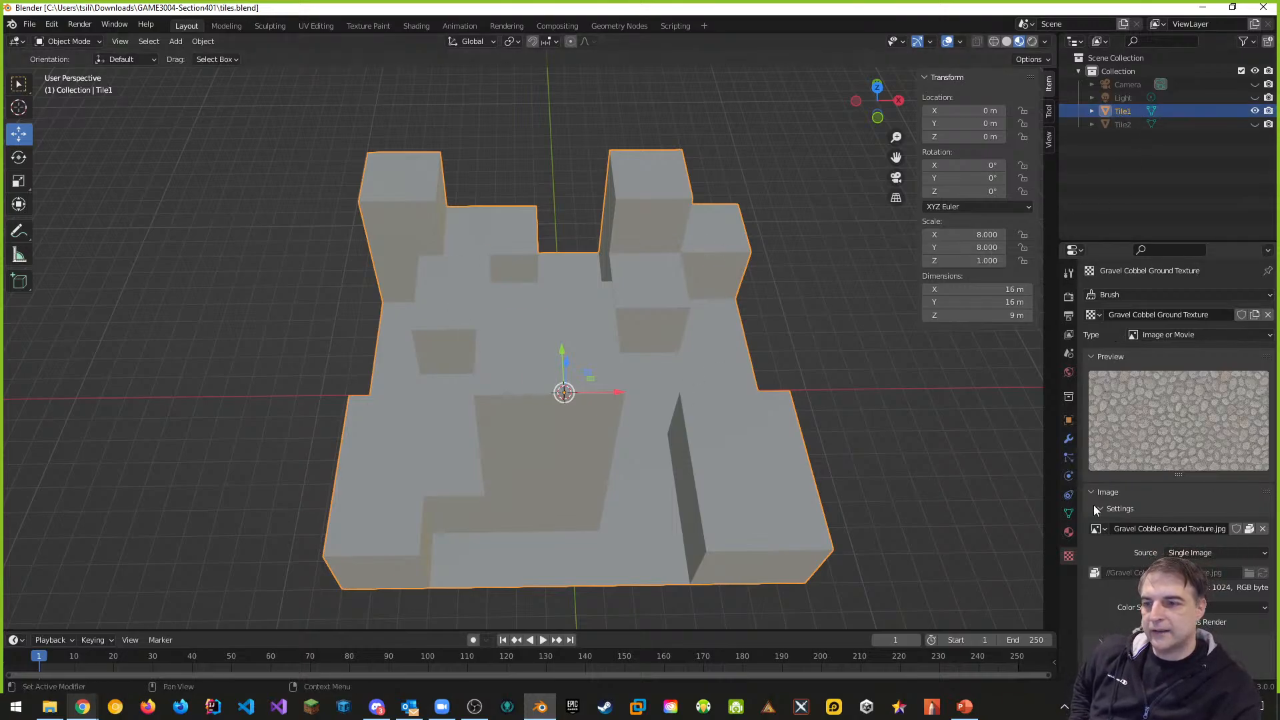
click(1069, 534)
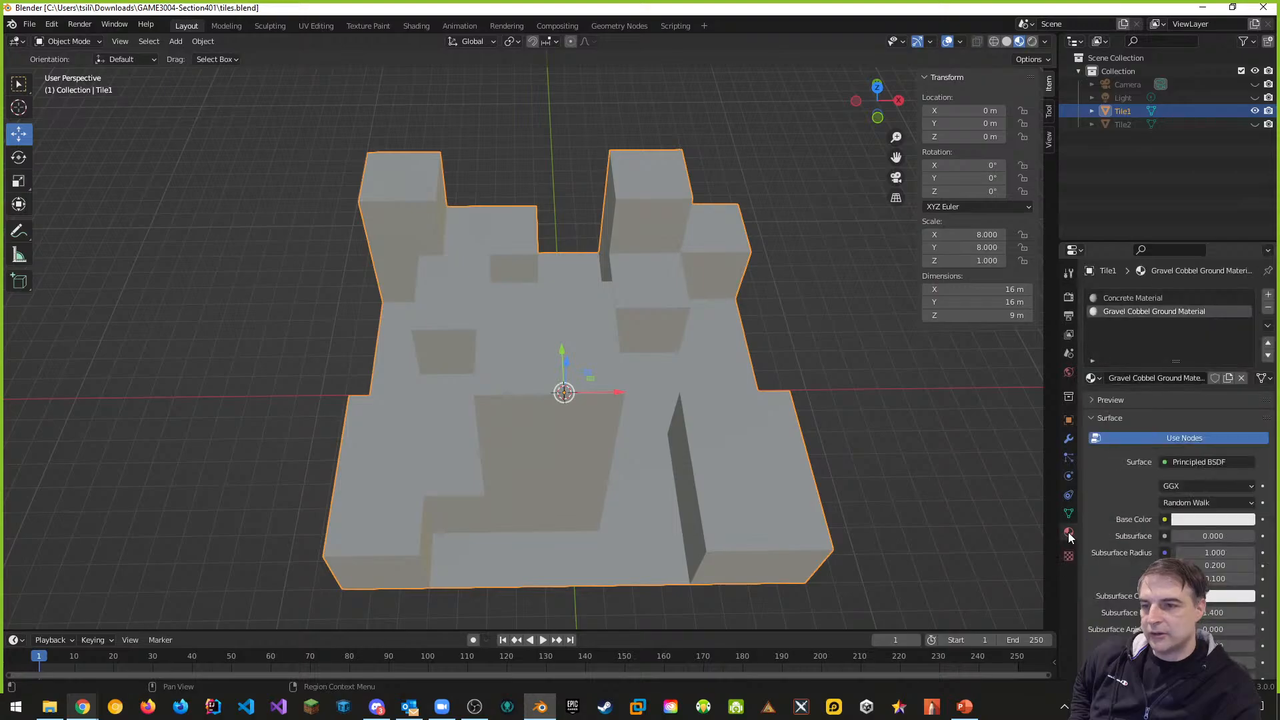
click(1143, 297)
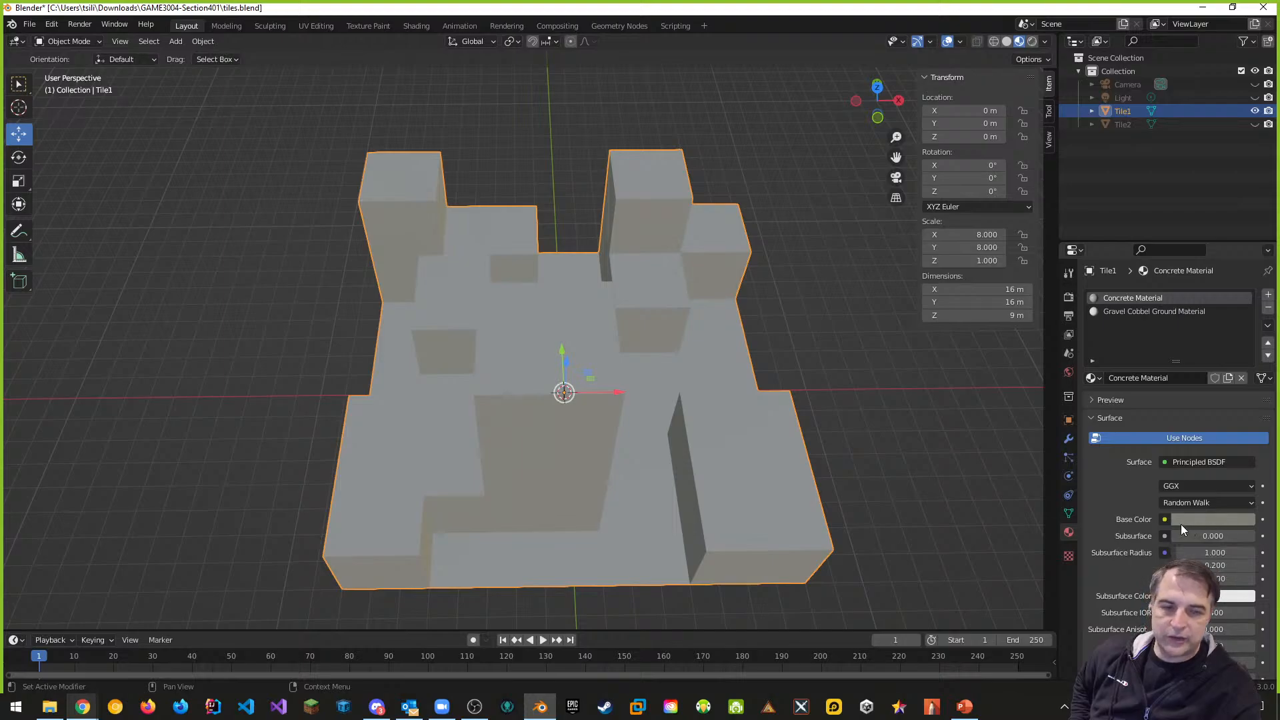
click(1114, 311)
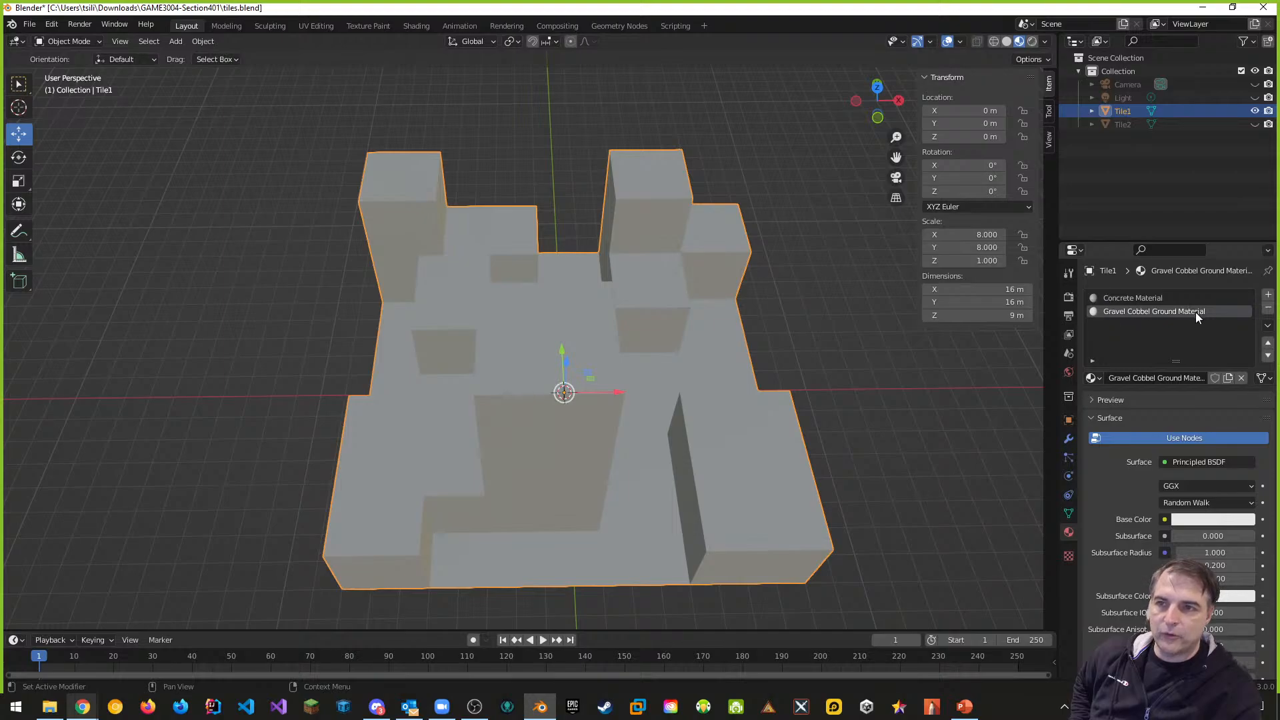
Expand the material Preview and show Gravel Cobbel Ground Material on a cube
click(1094, 400)
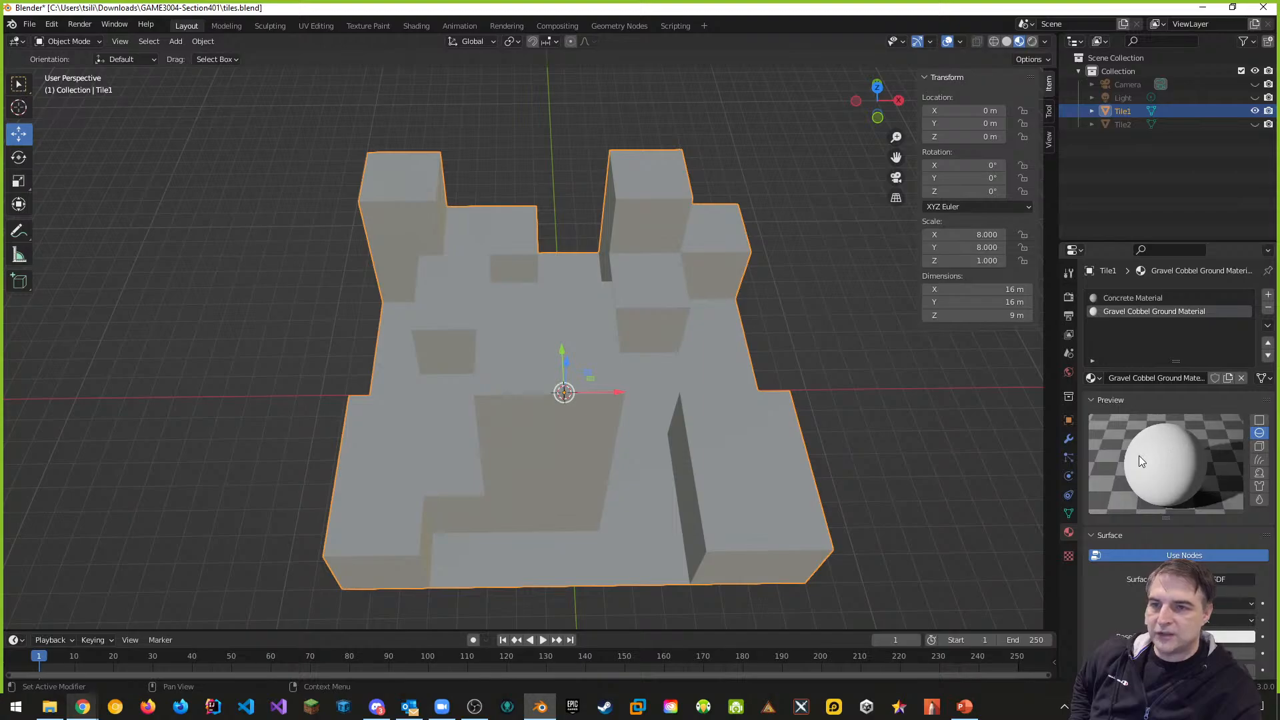
click(1259, 447)
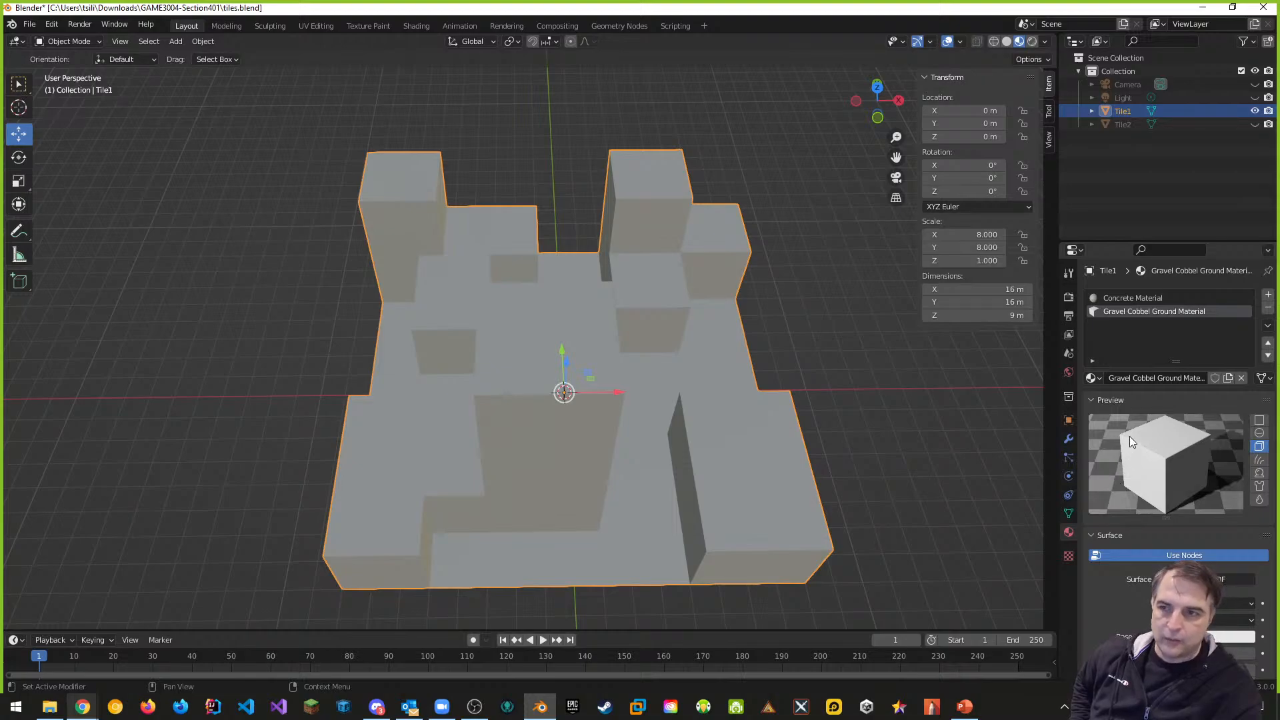
scroll(1130, 436, down, 1)
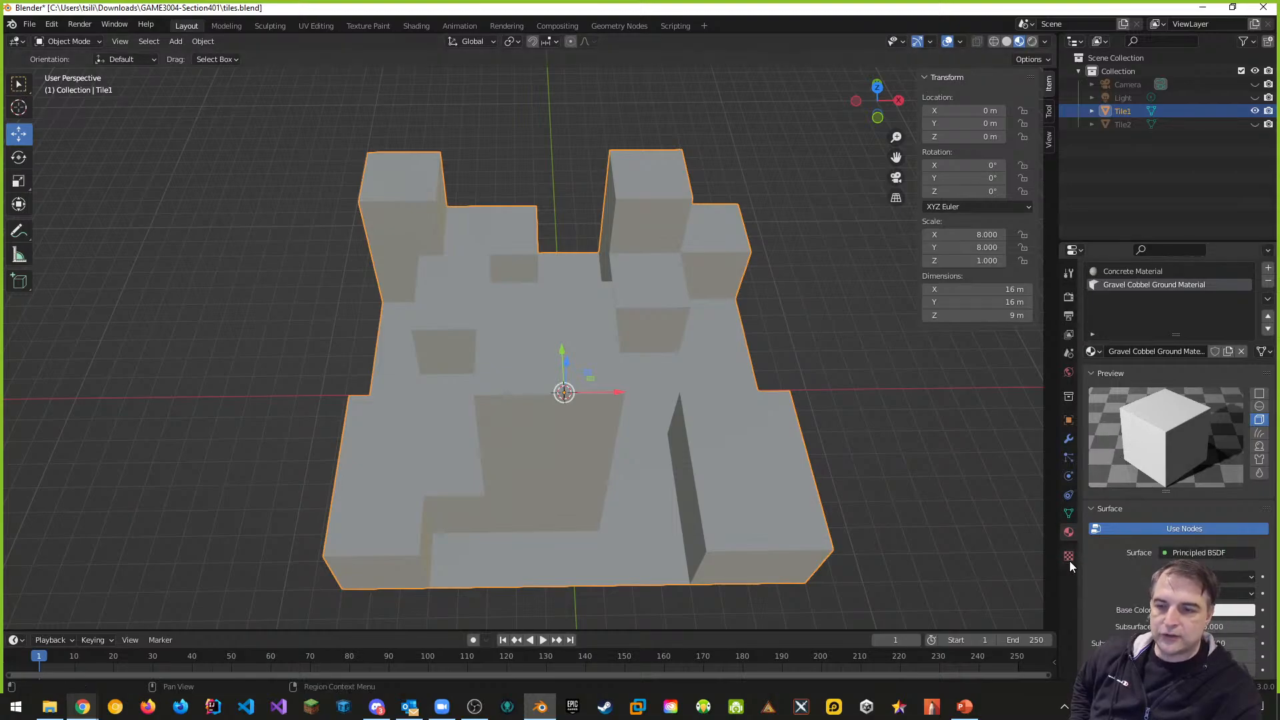
scroll(1143, 499, down, 5)
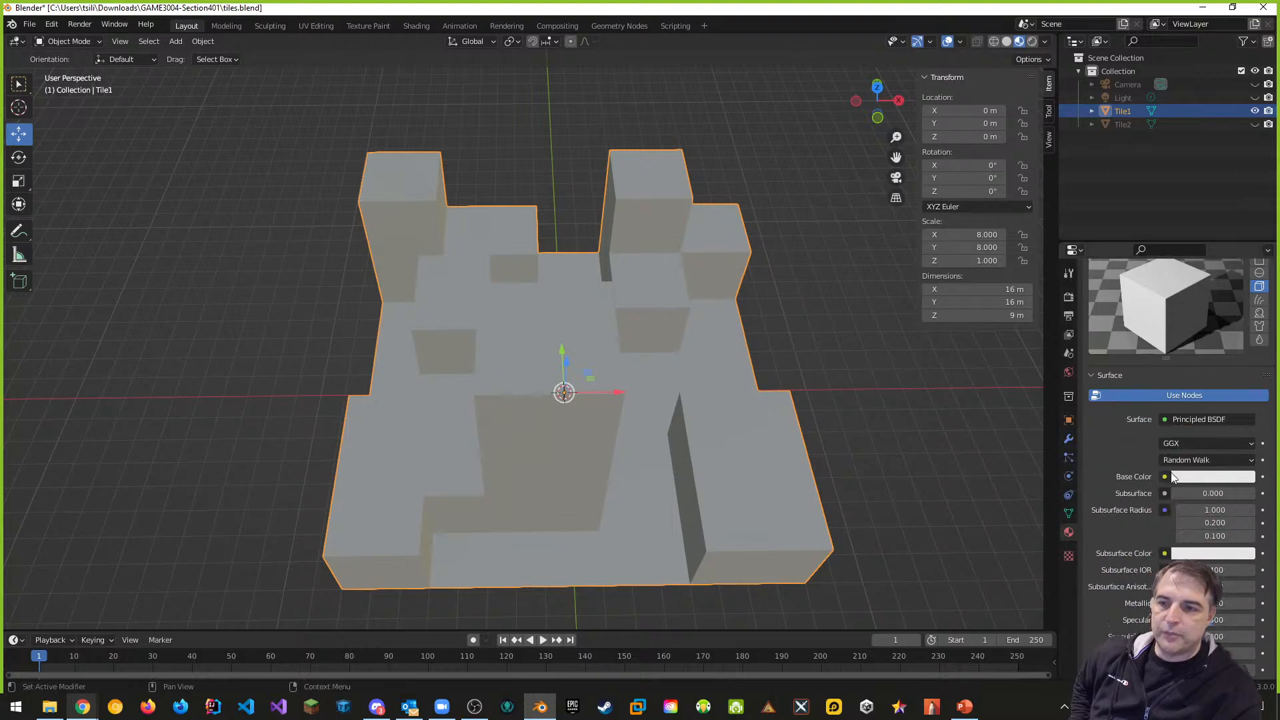
scroll(1143, 498, up, 5)
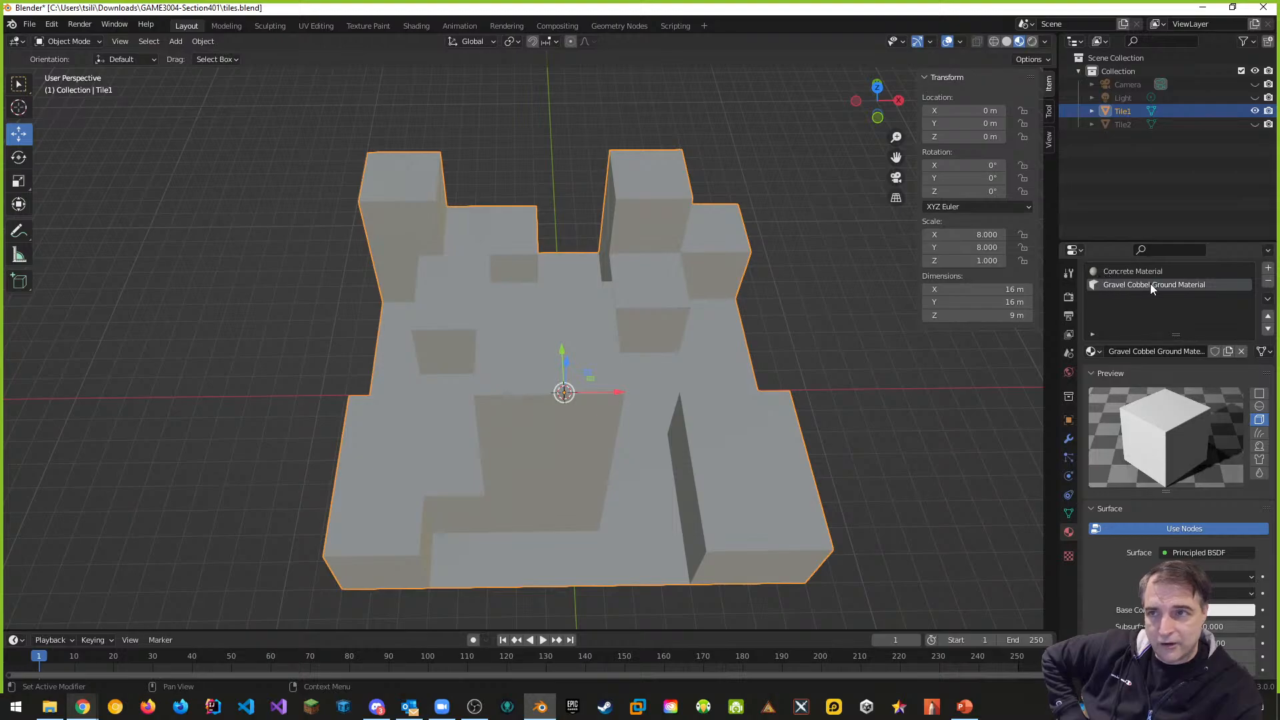
scroll(1119, 345, down, 1)
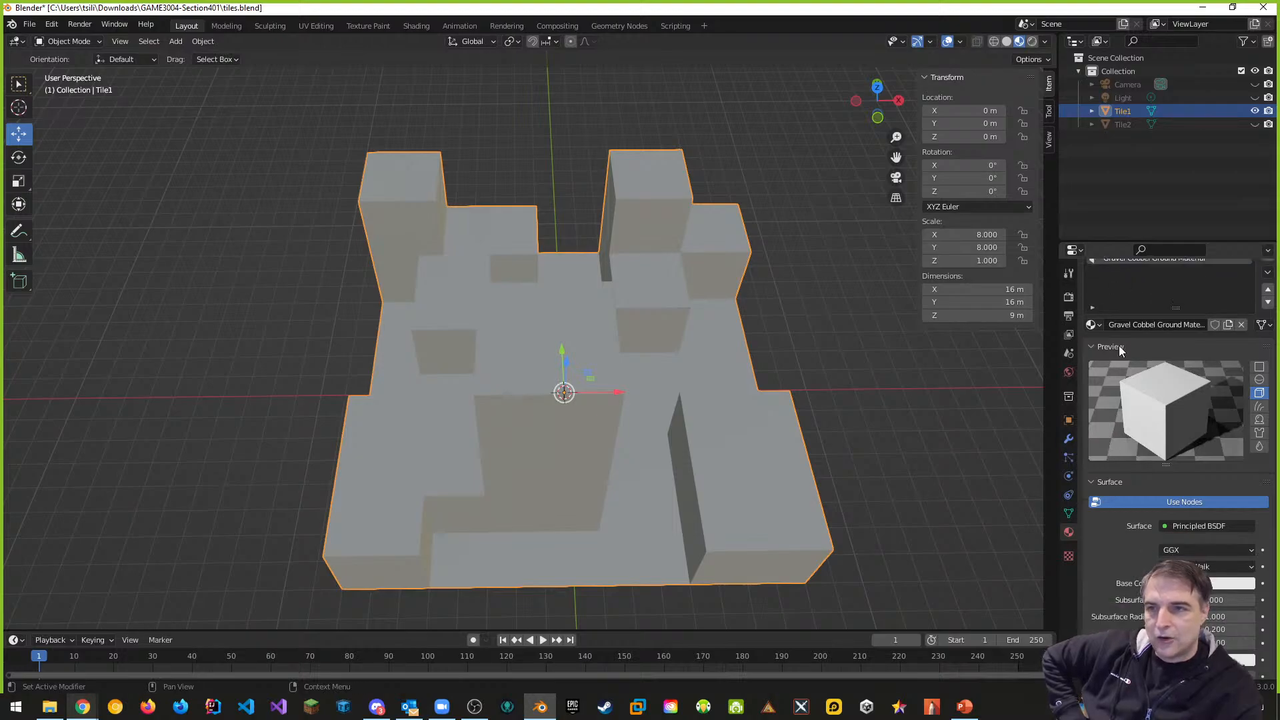
scroll(1133, 343, up, 2)
scroll(1101, 438, down, 6)
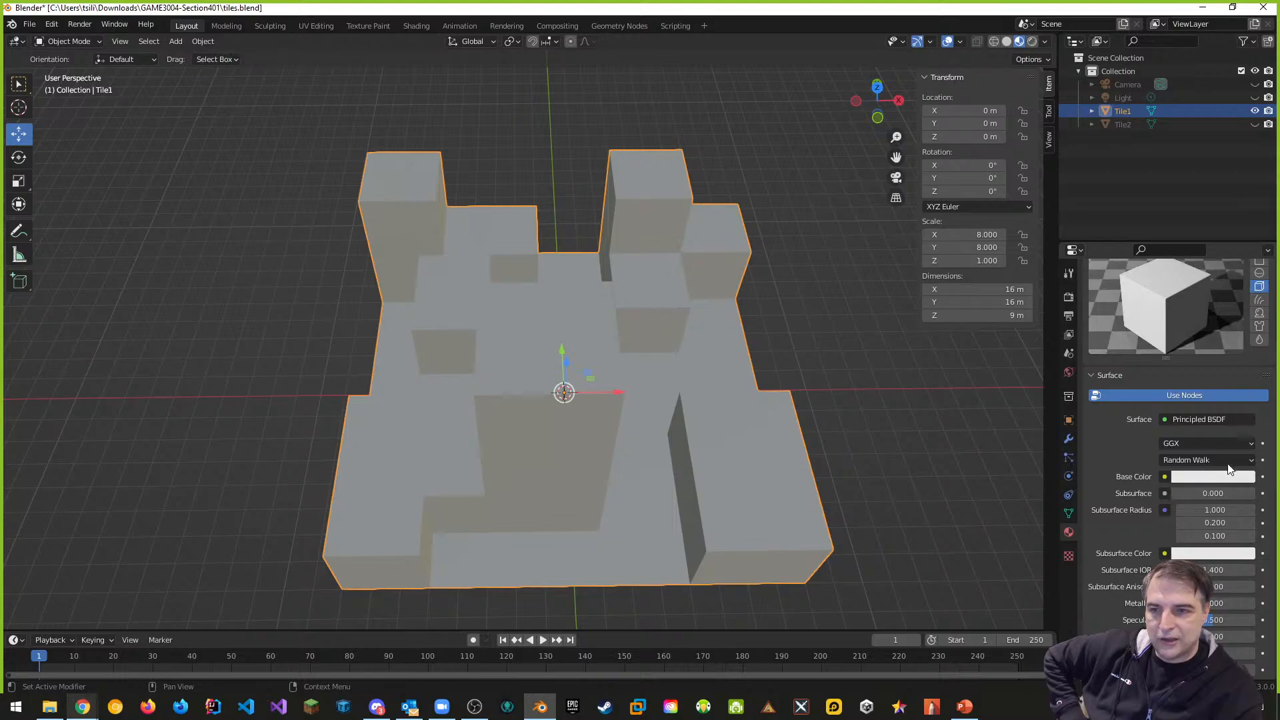
Connect an Image Texture using Gravel Cobble Ground Texture.jpg to the Base Color
click(1165, 478)
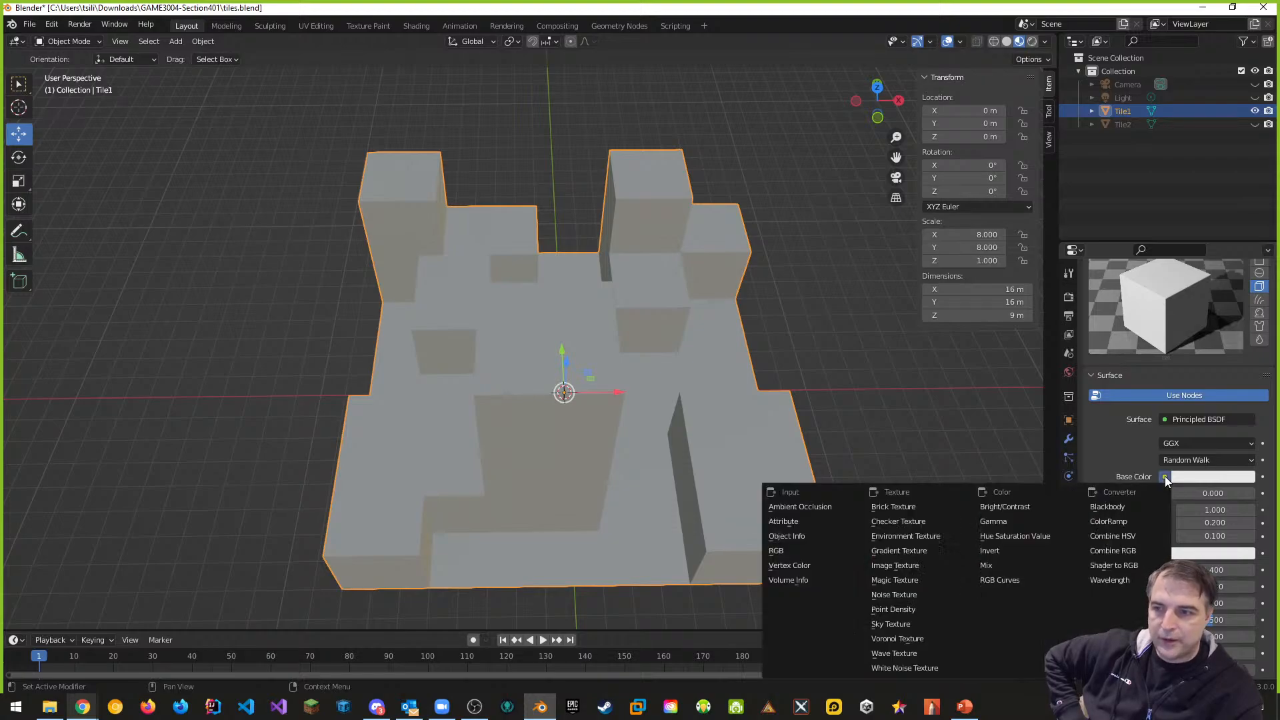
click(1166, 480)
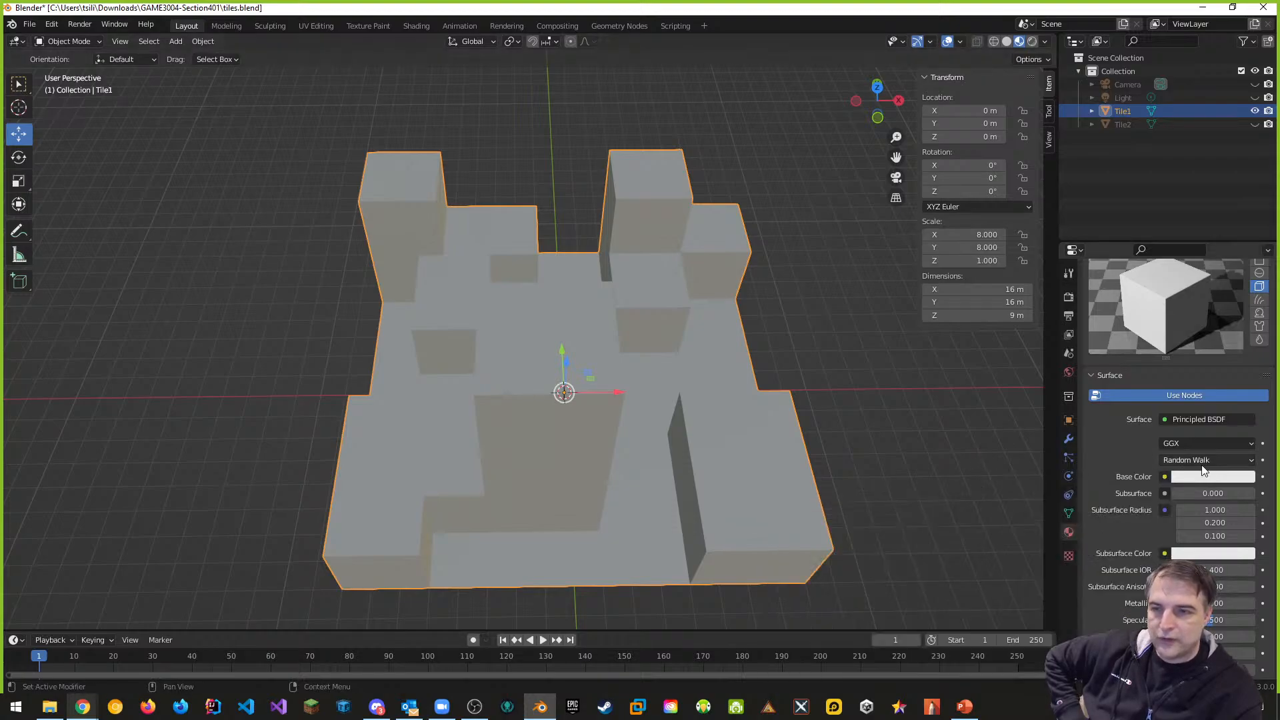
scroll(1201, 469, down, 4)
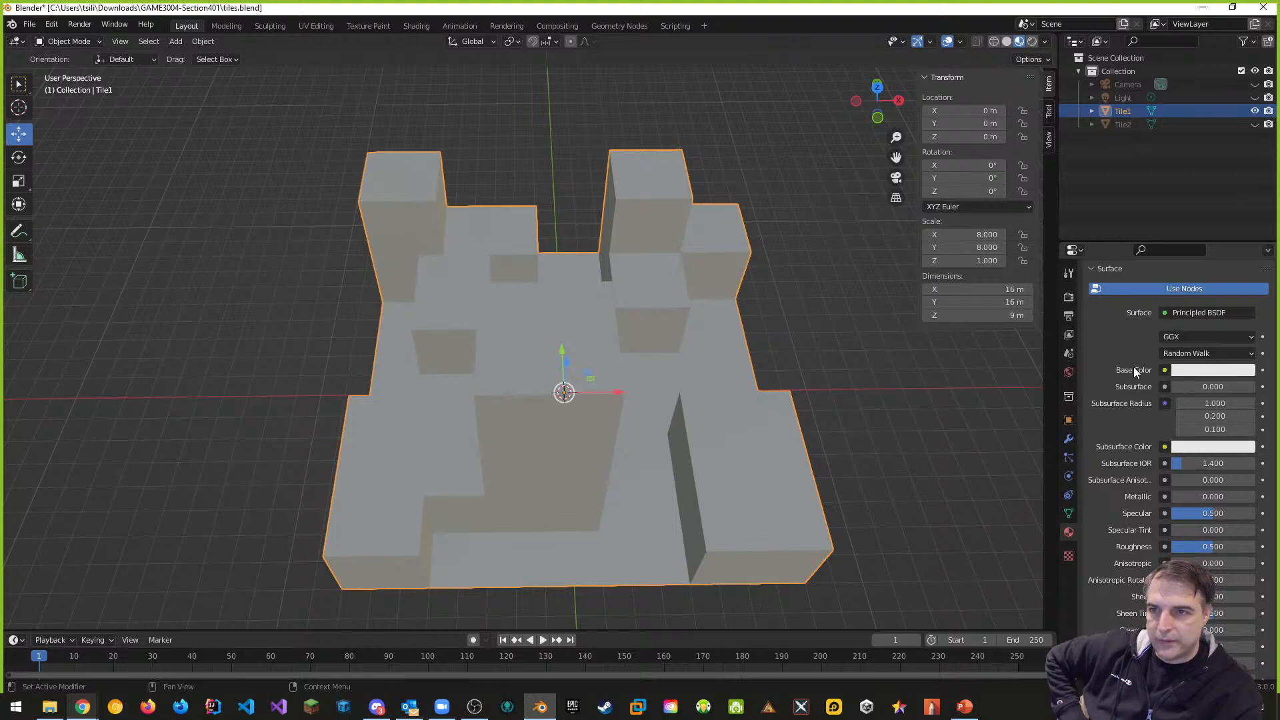
click(1165, 371)
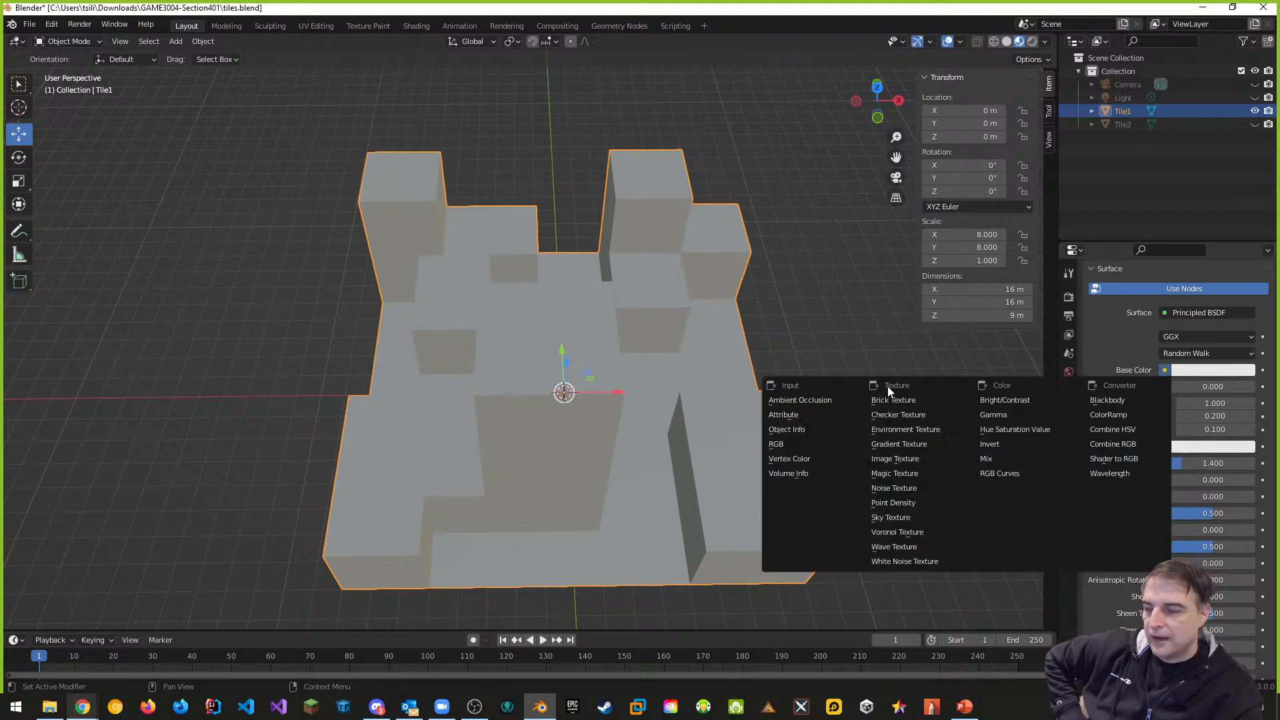
click(905, 460)
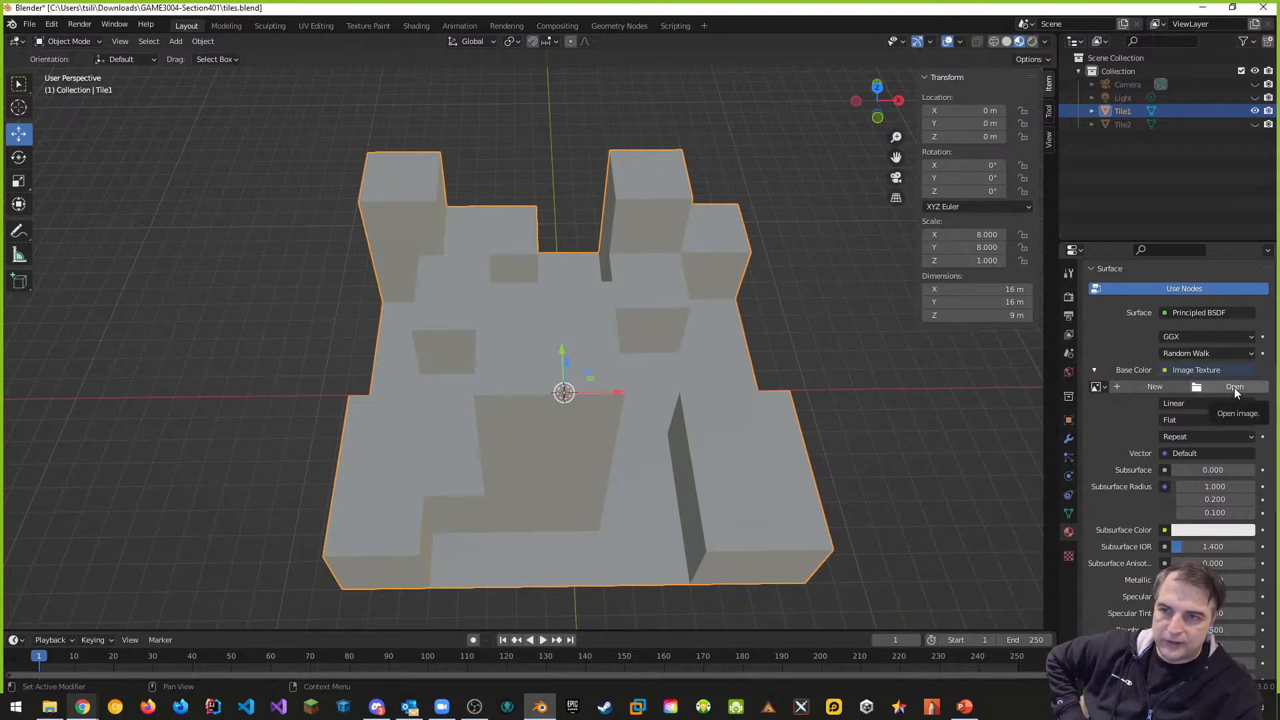
click(1097, 387)
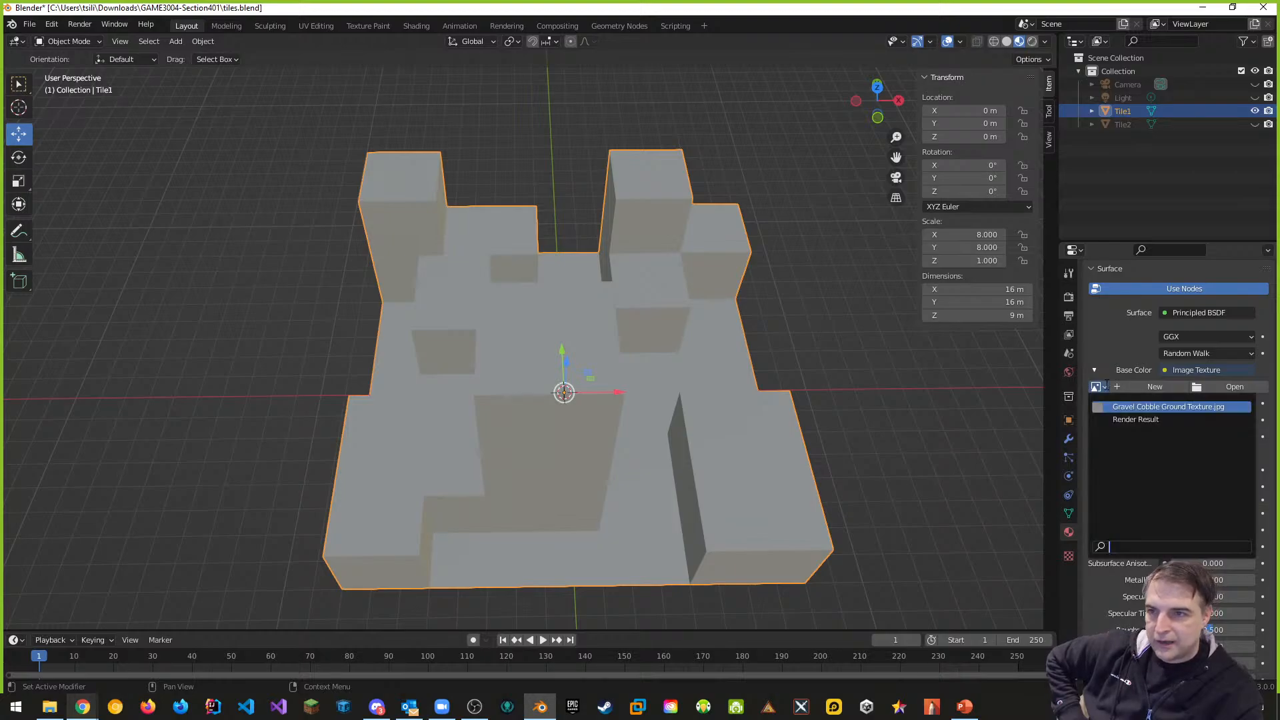
click(1169, 407)
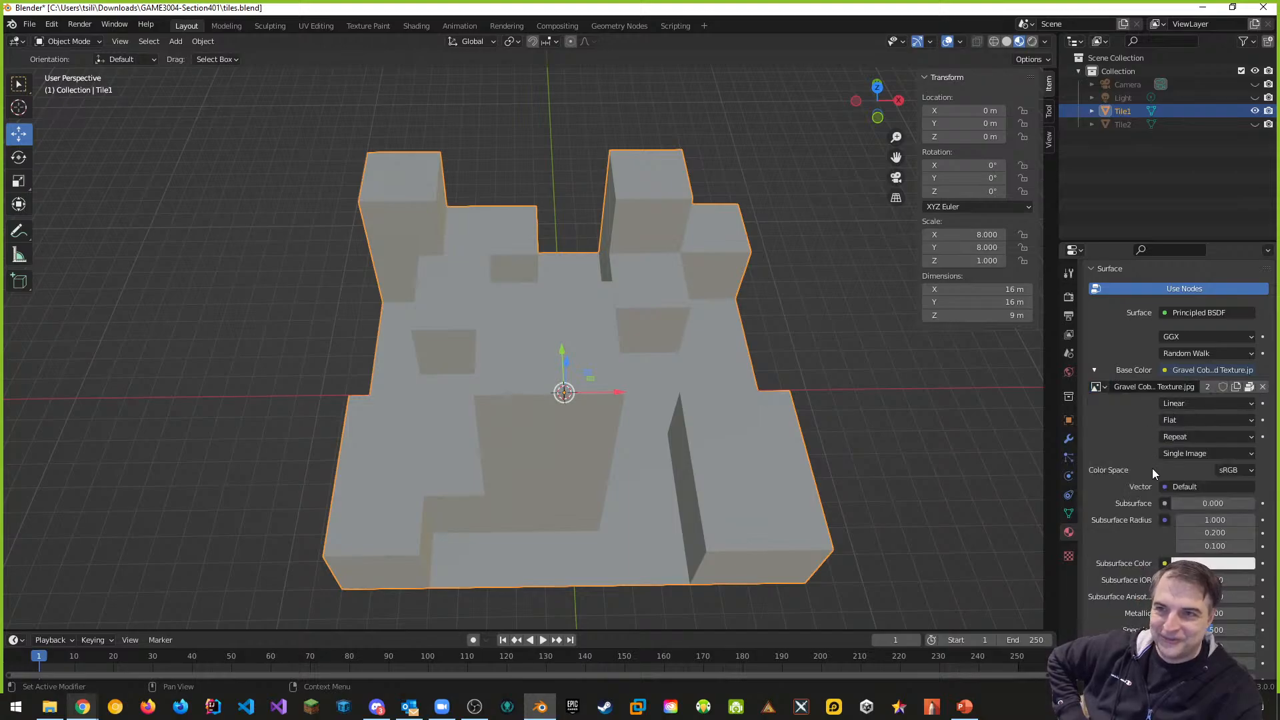
scroll(1152, 471, up, 4)
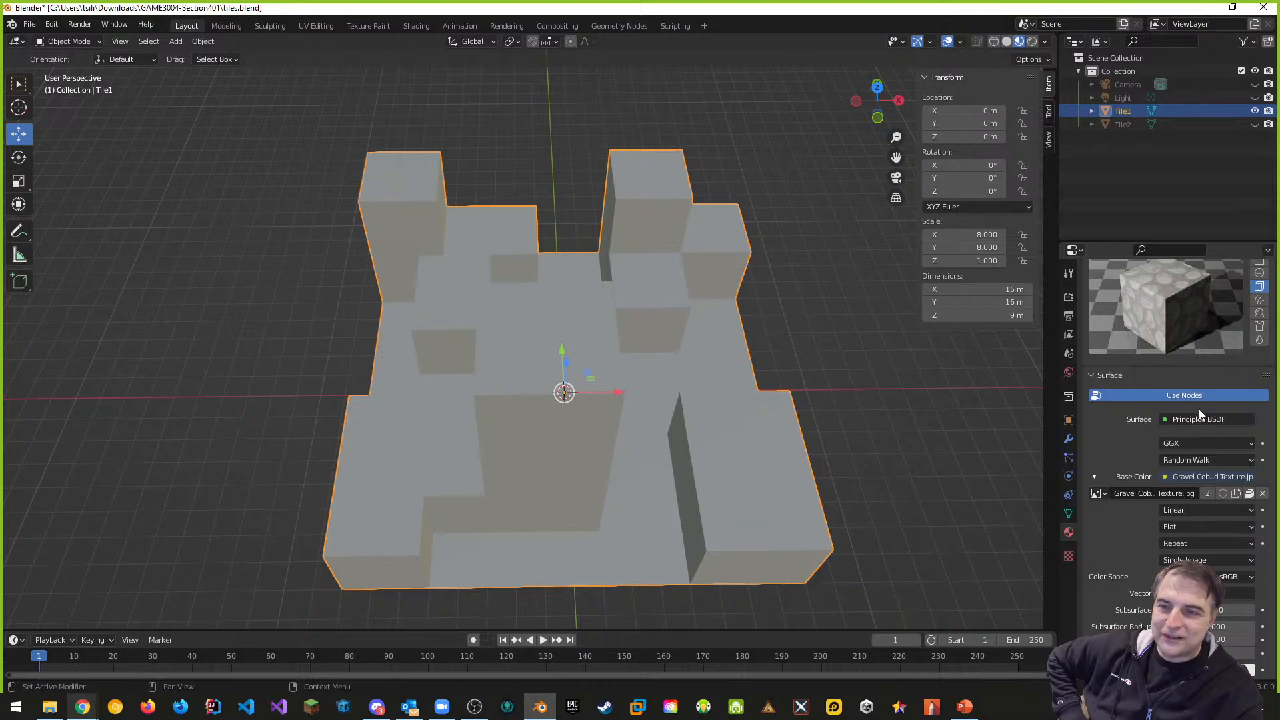
scroll(1193, 393, up, 2)
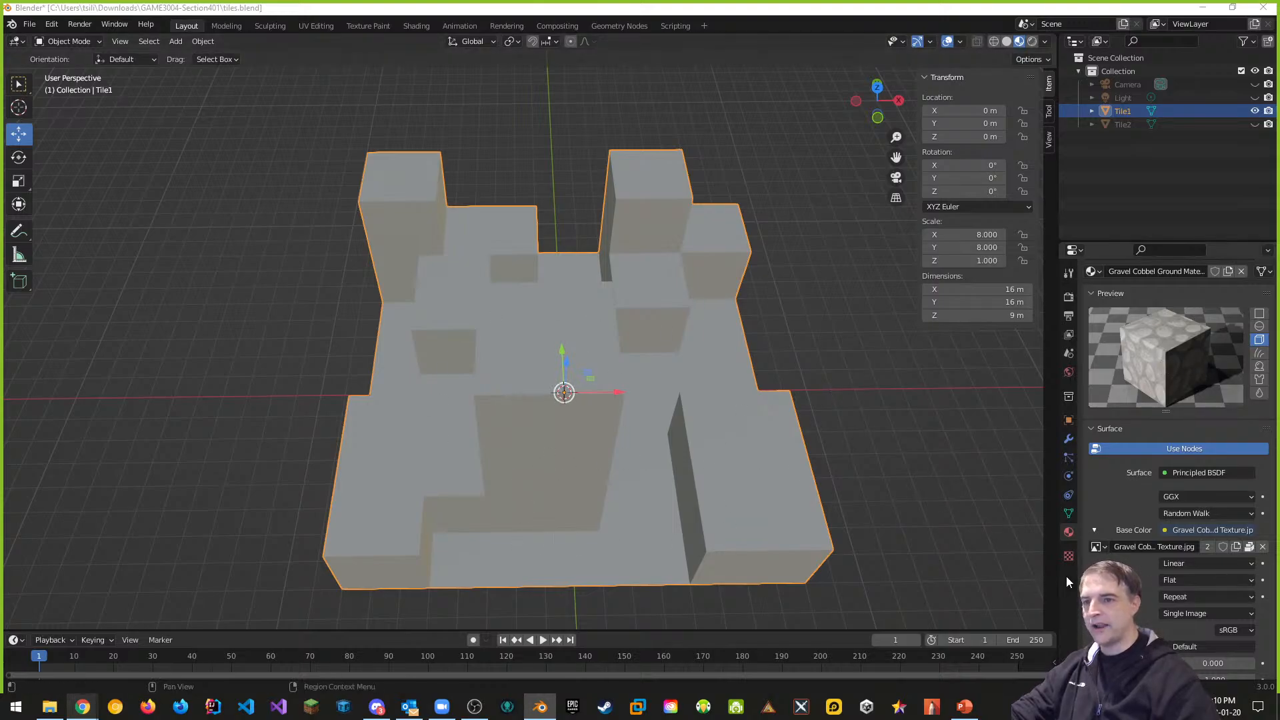
scroll(1133, 417, up, 3)
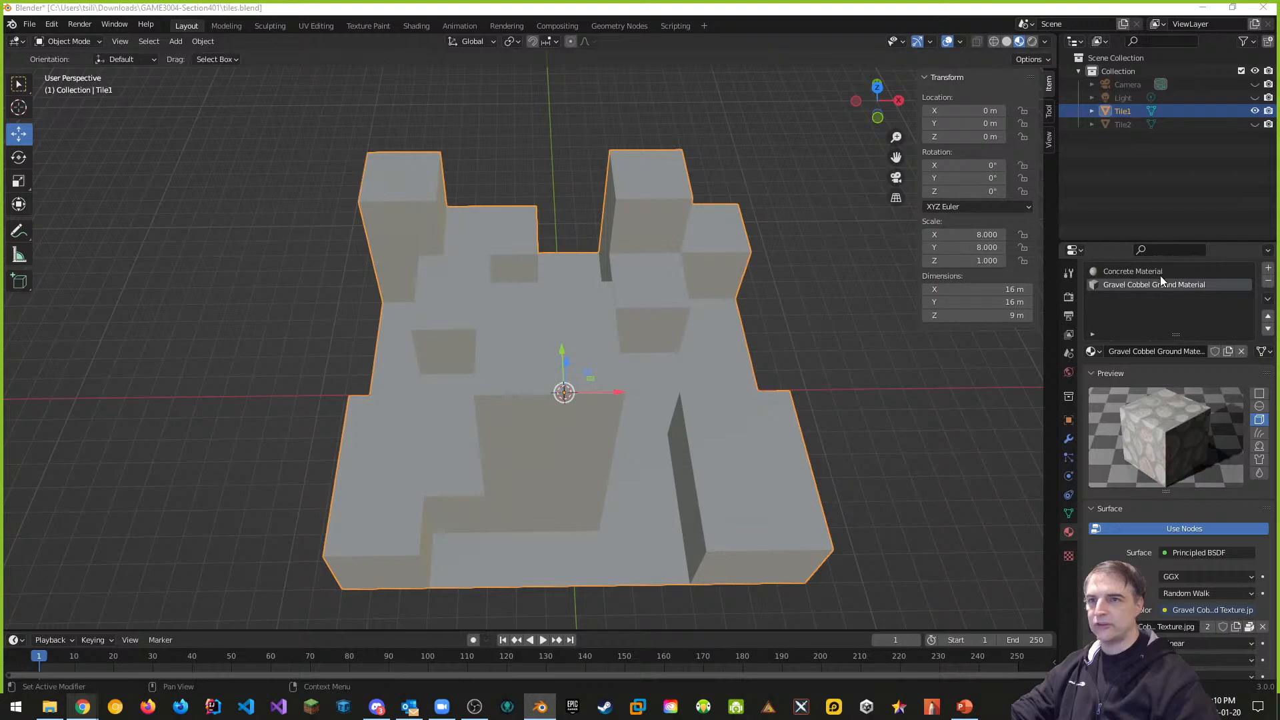
Set the Concrete Material preview to a cube, then reselect the Gravel Cobbel Ground slot
click(1140, 270)
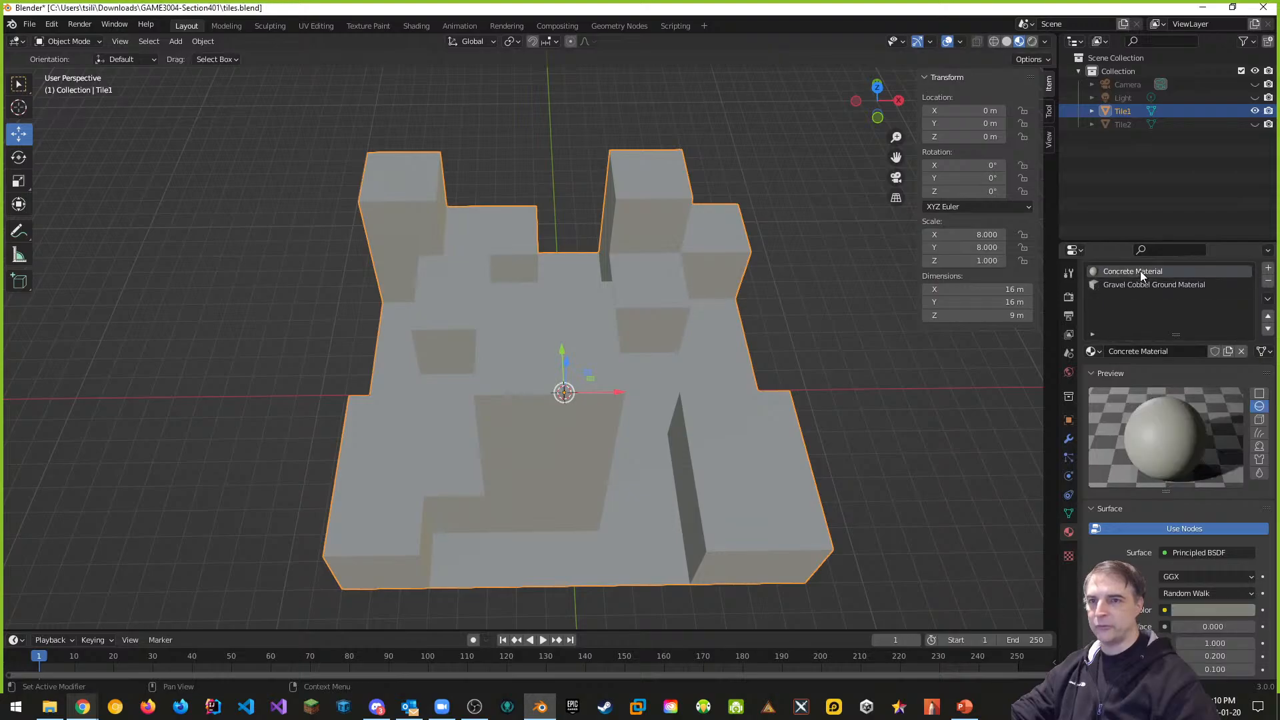
click(1259, 420)
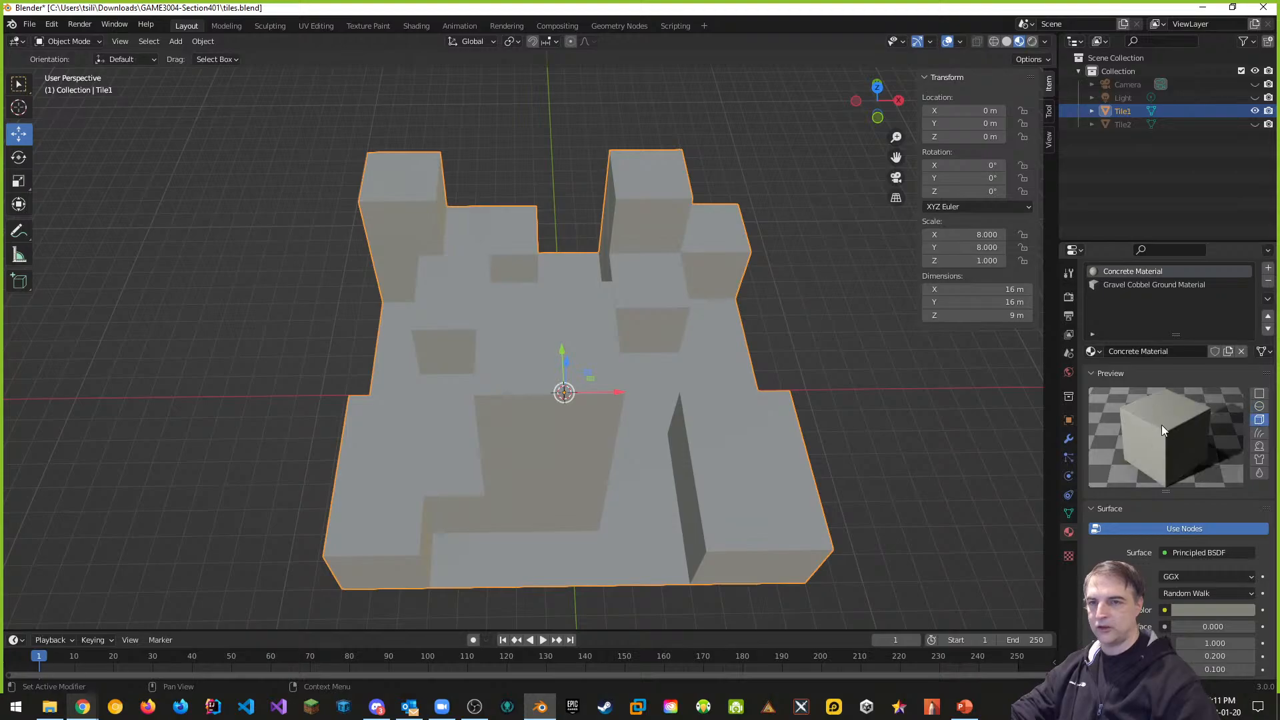
click(1146, 284)
click(1141, 272)
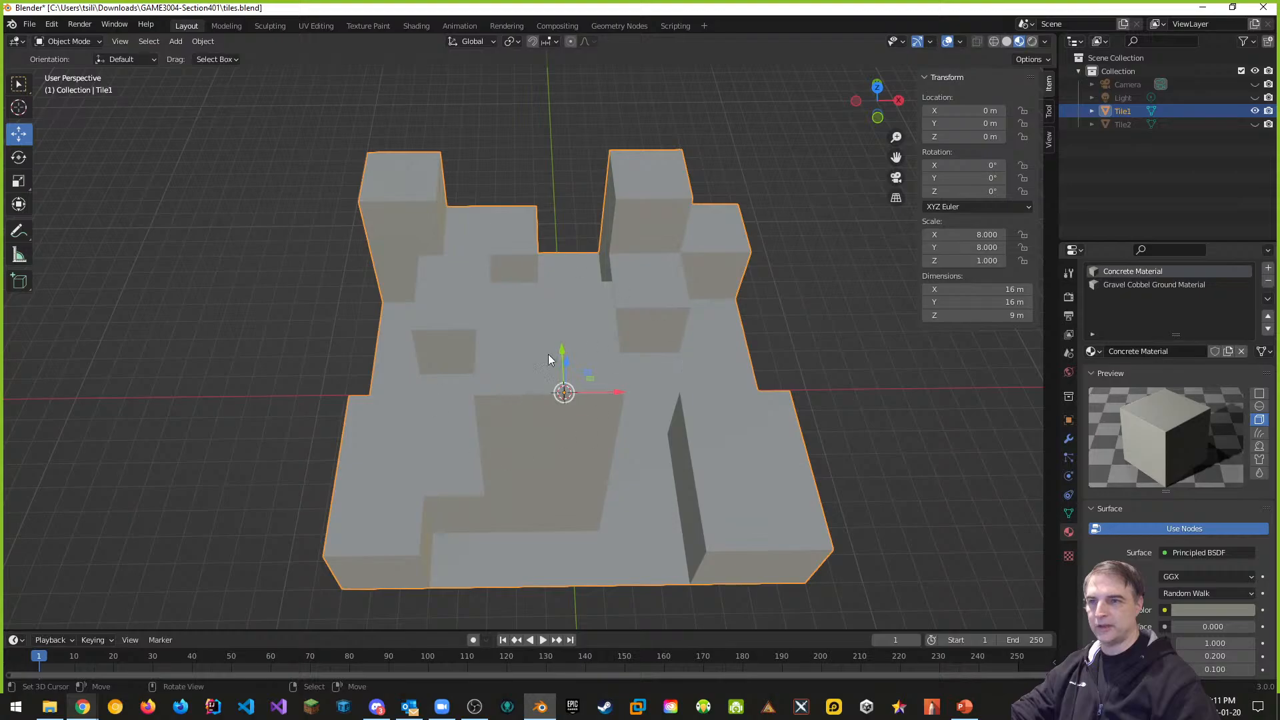
click(1120, 286)
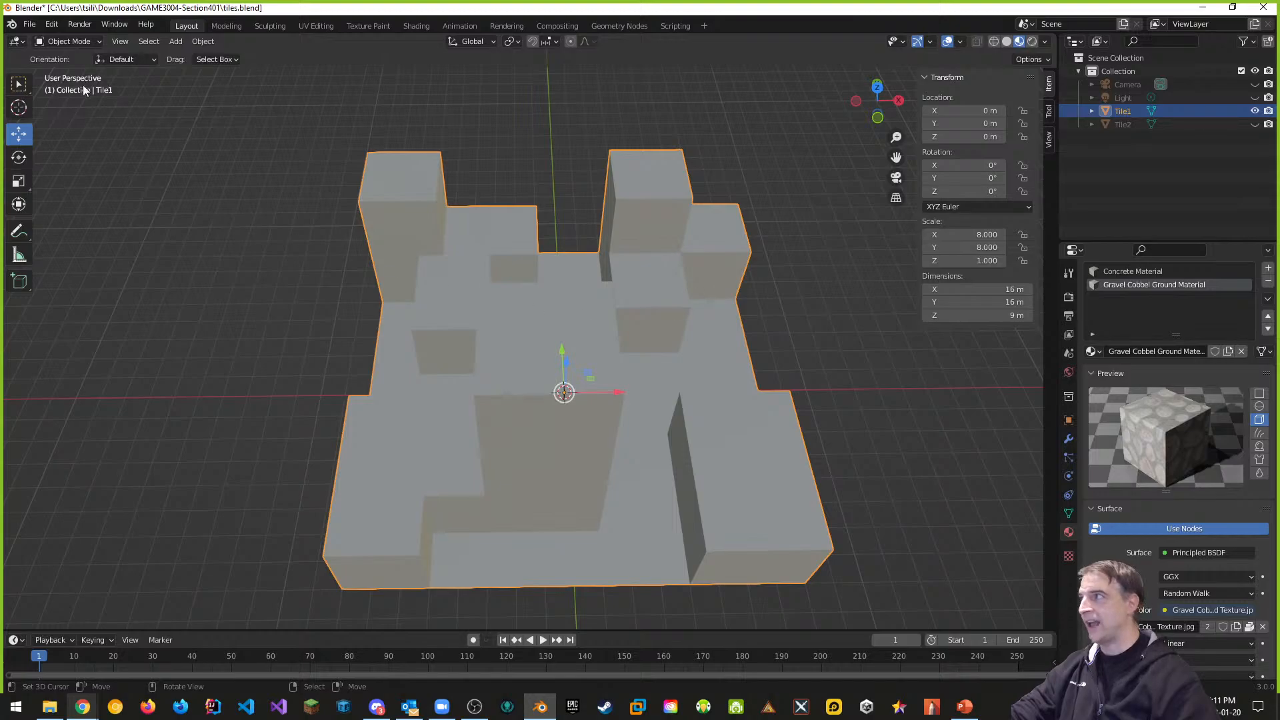
click(98, 41)
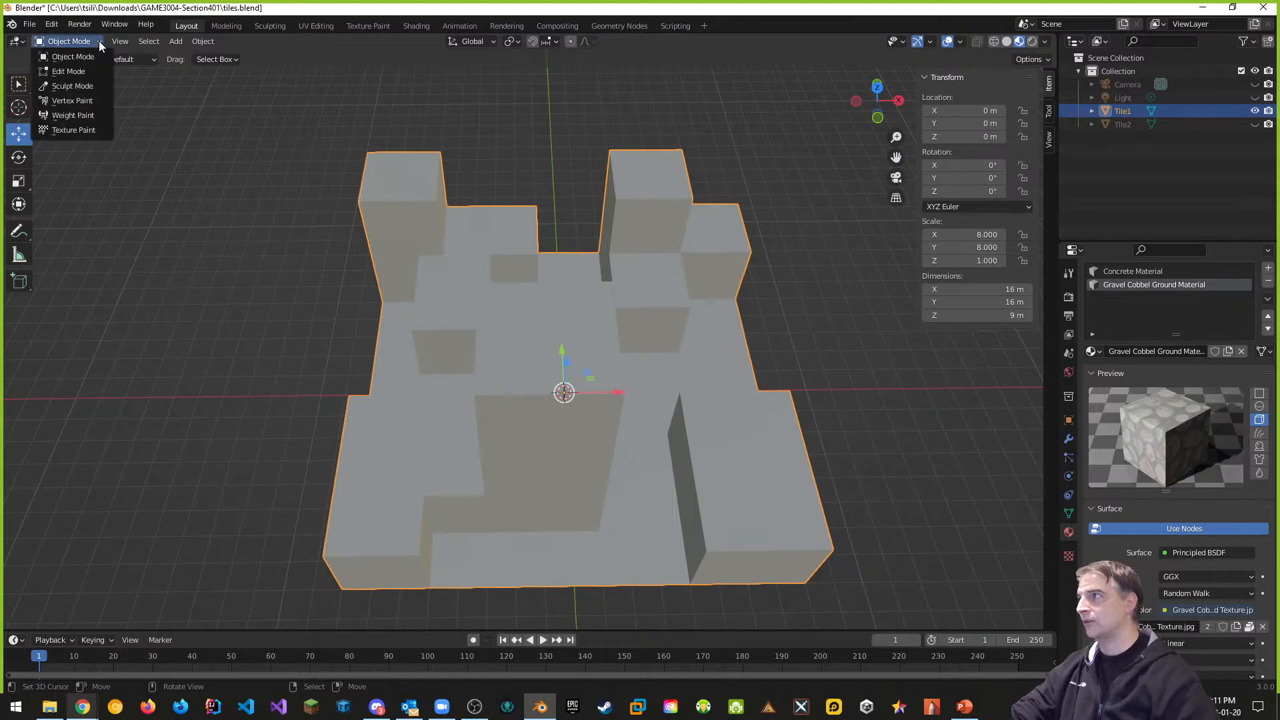
Switch Tile1 into Edit Mode
click(75, 69)
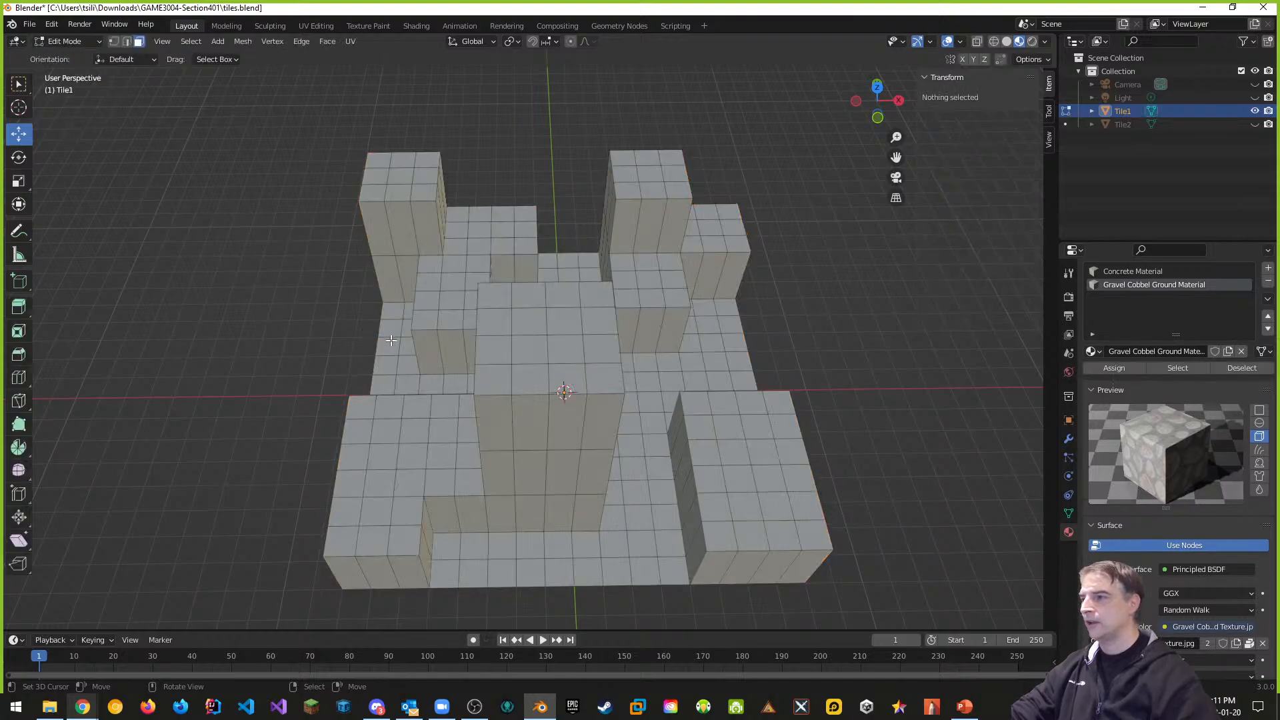
key(Tab)
key(Tab)
key(Tab)
key(Tab)
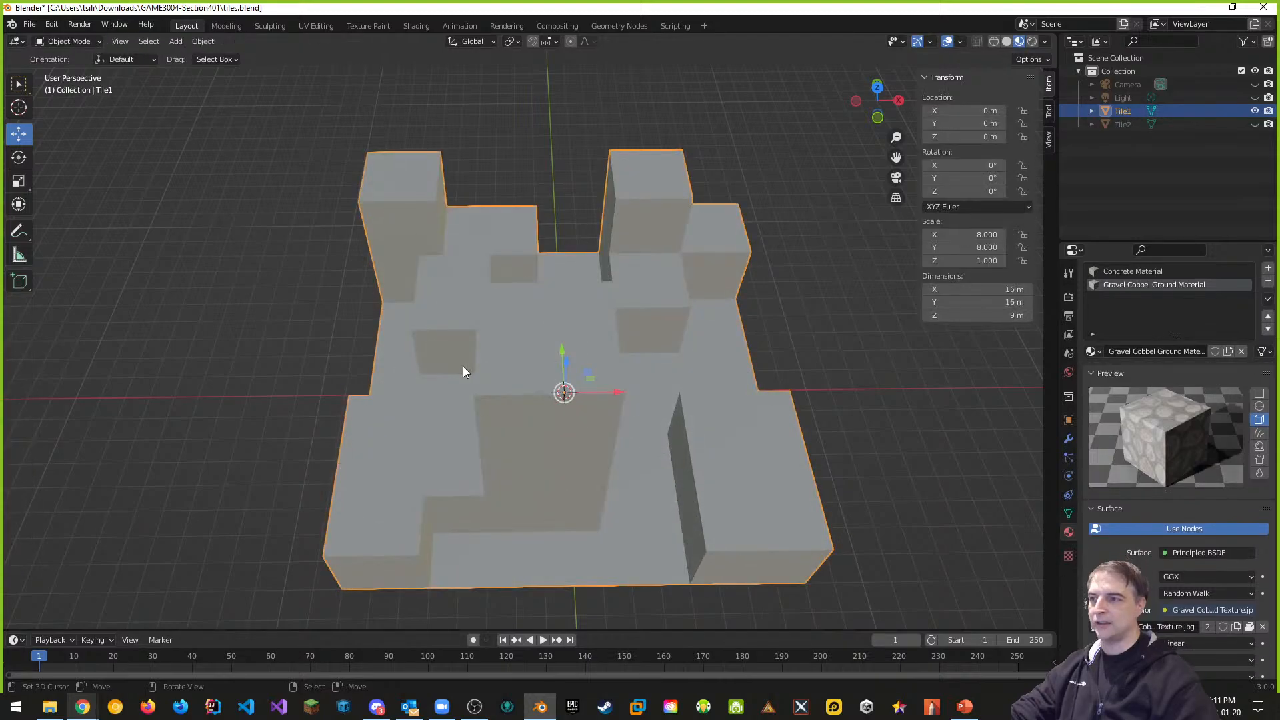
key(Tab)
key(Tab)
key(Tab)
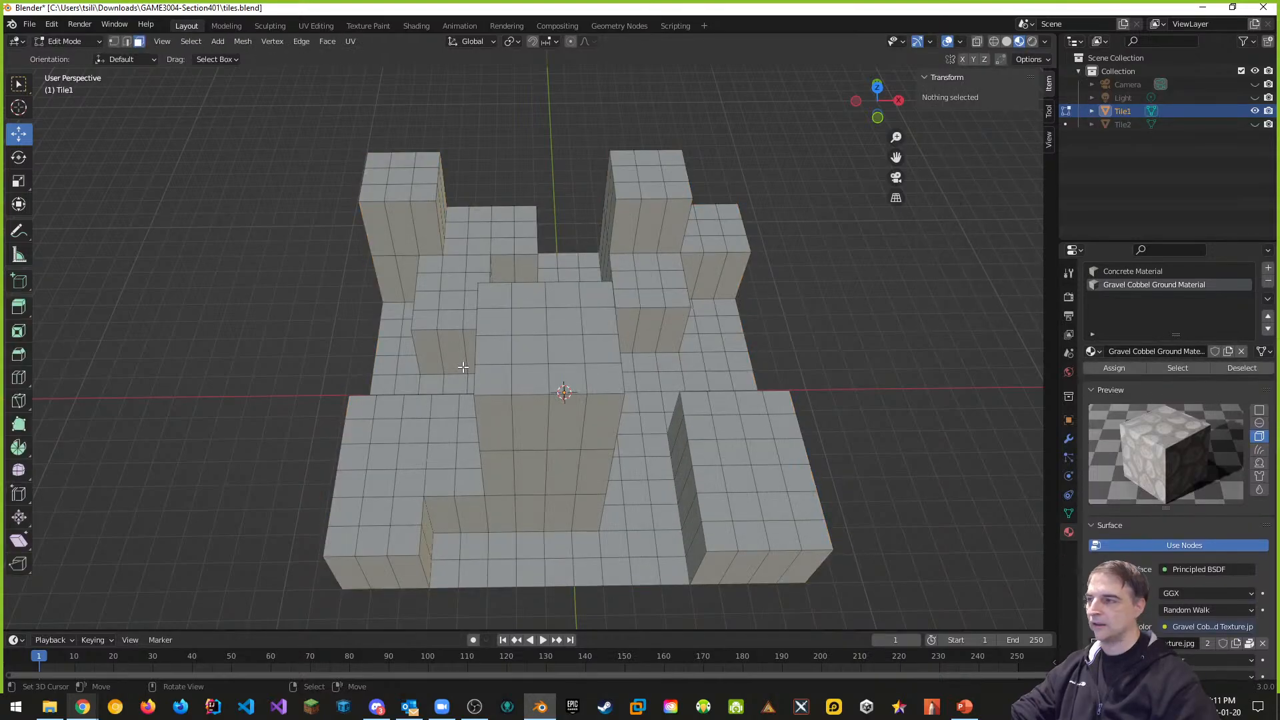
key(Tab)
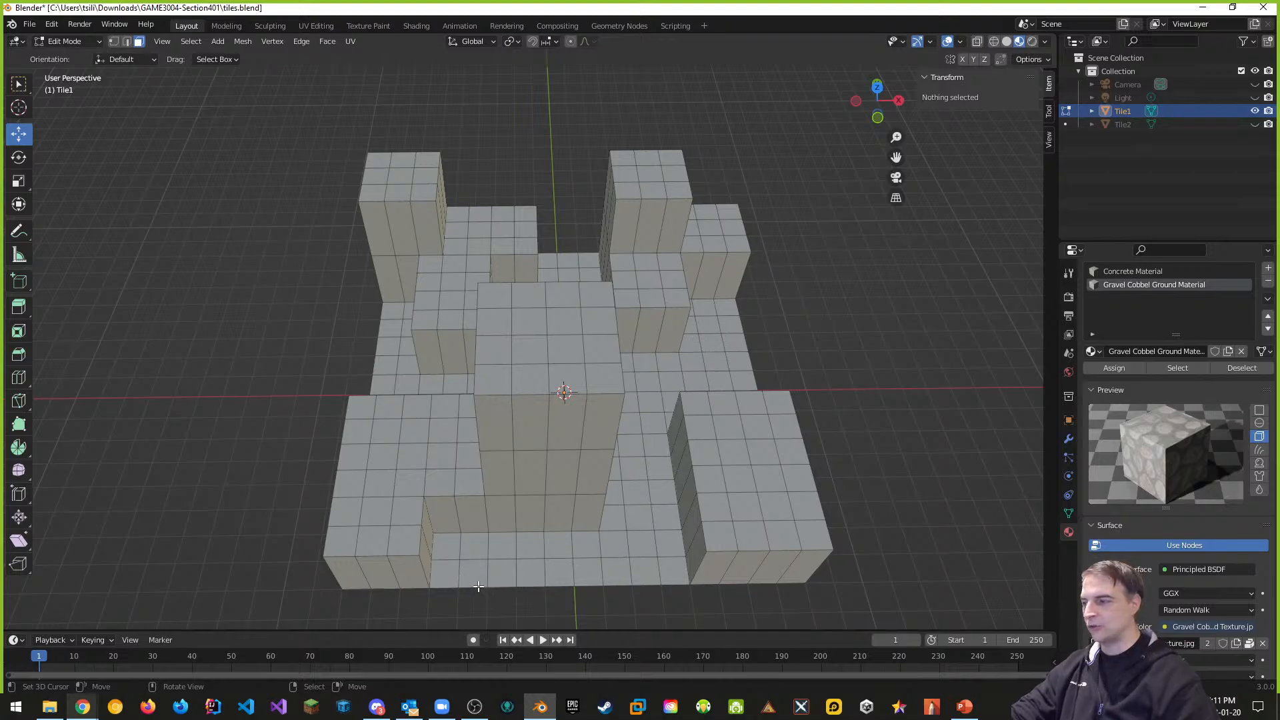
Select four adjacent floor faces along the maze's front edge
click(451, 574)
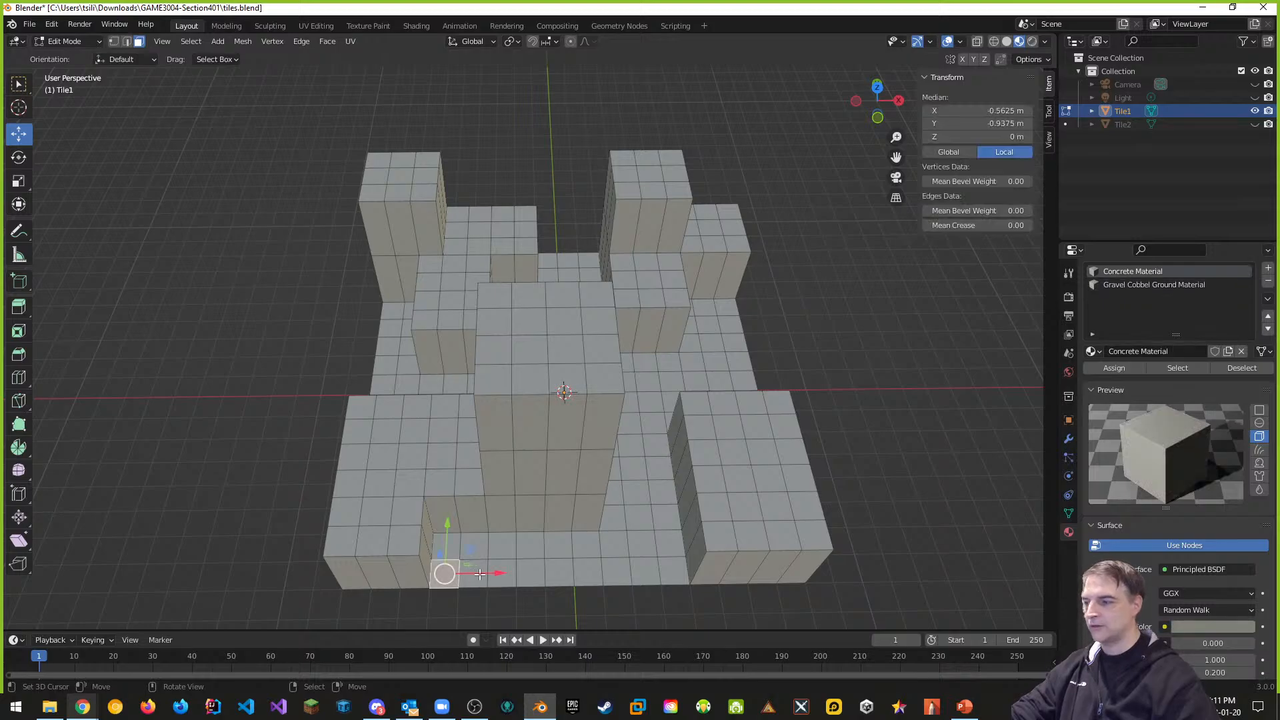
shift+click(476, 581)
shift+click(502, 578)
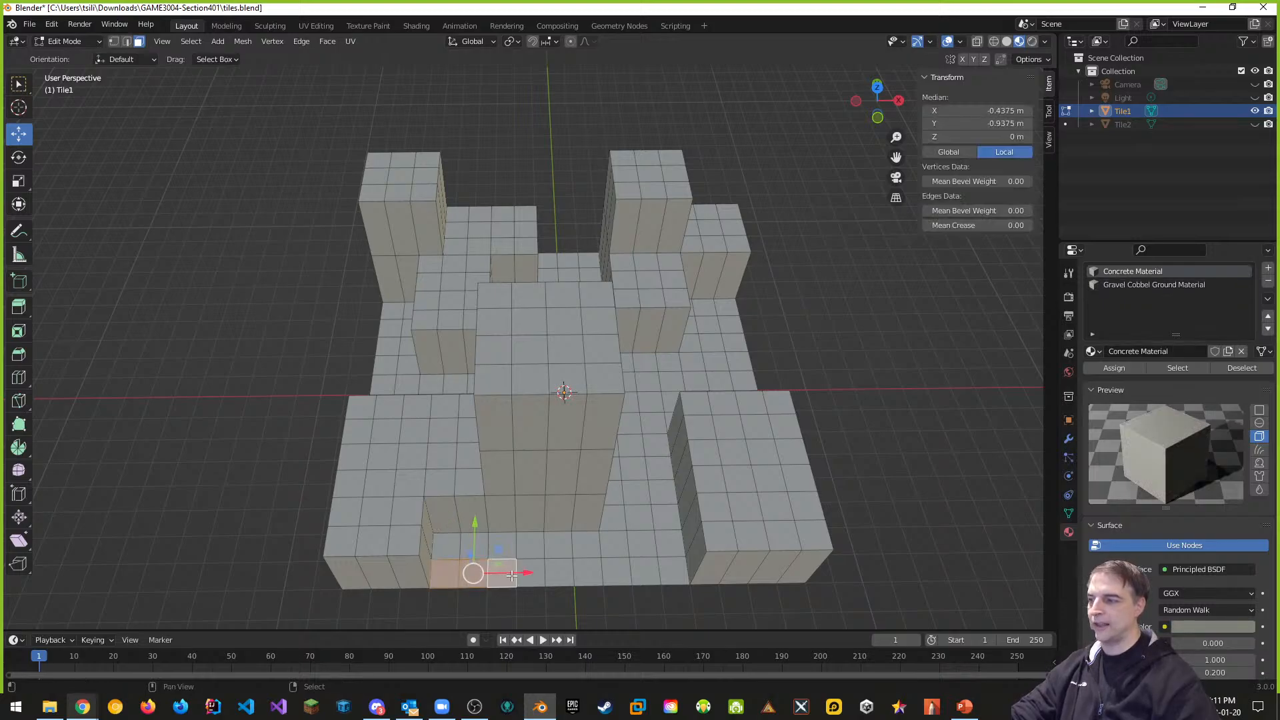
shift+click(531, 574)
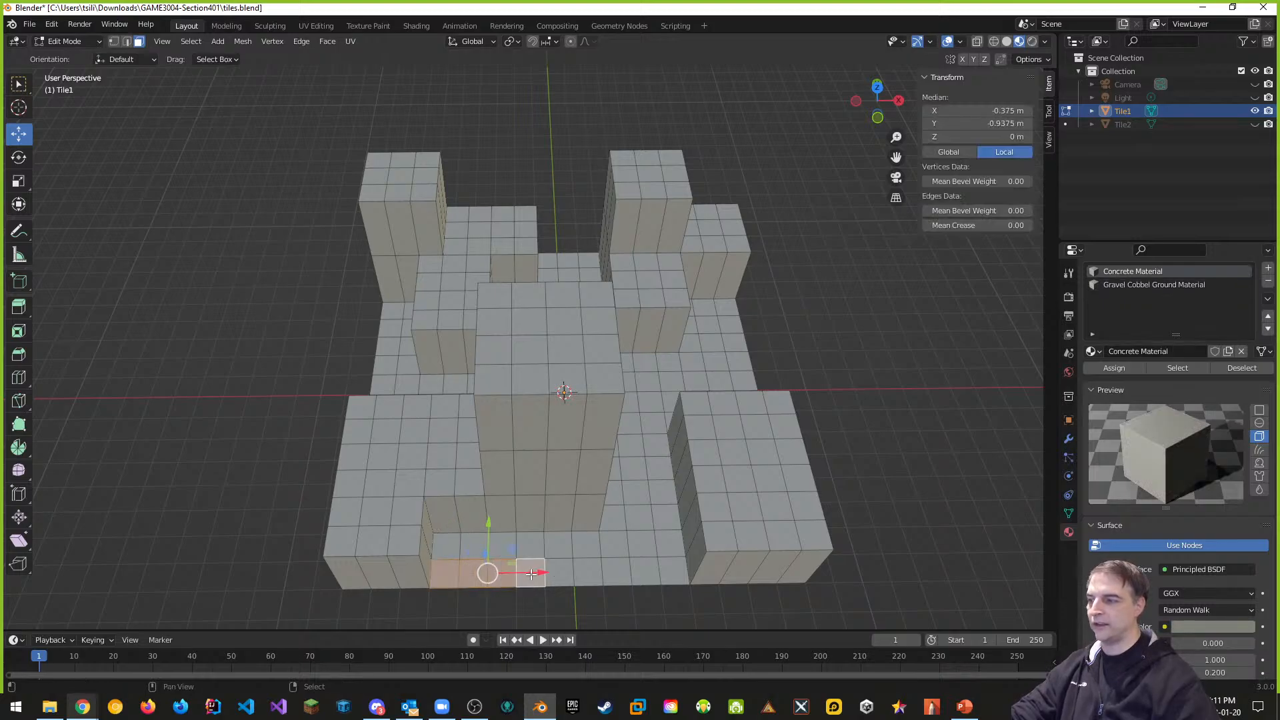
click(192, 42)
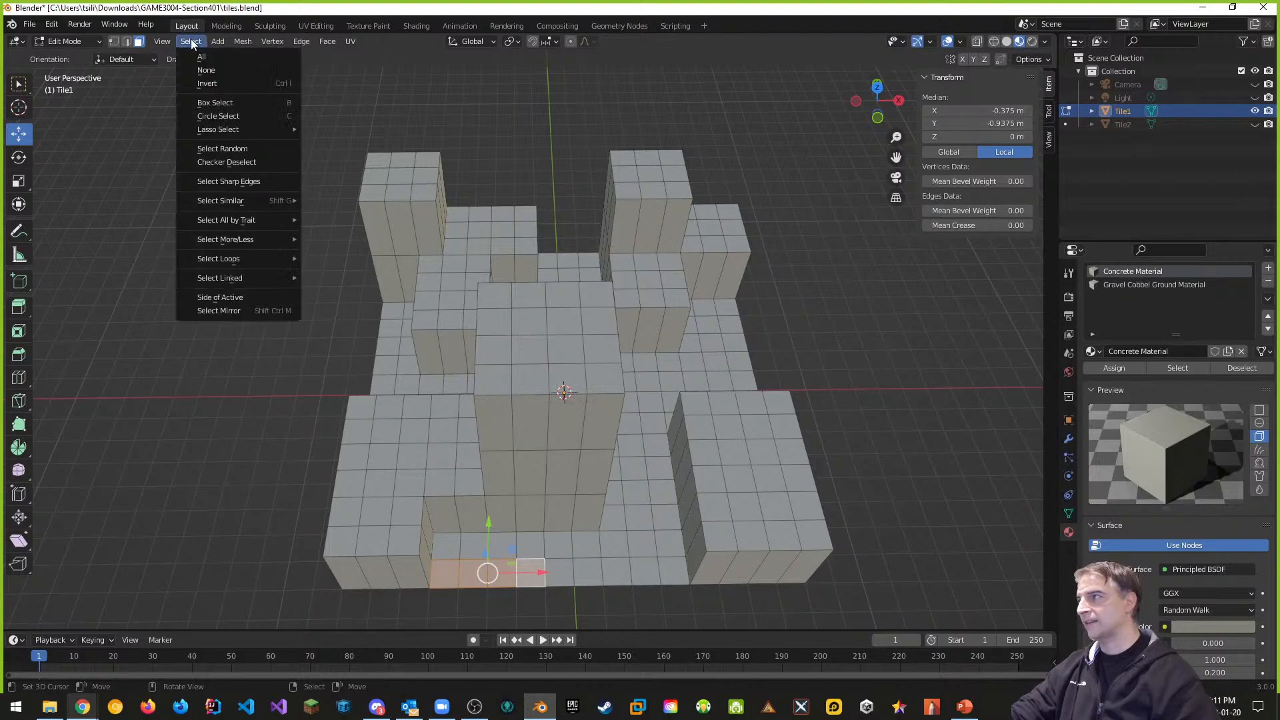
Circle-select the front floor strip and the right-hand alley floor faces
click(220, 118)
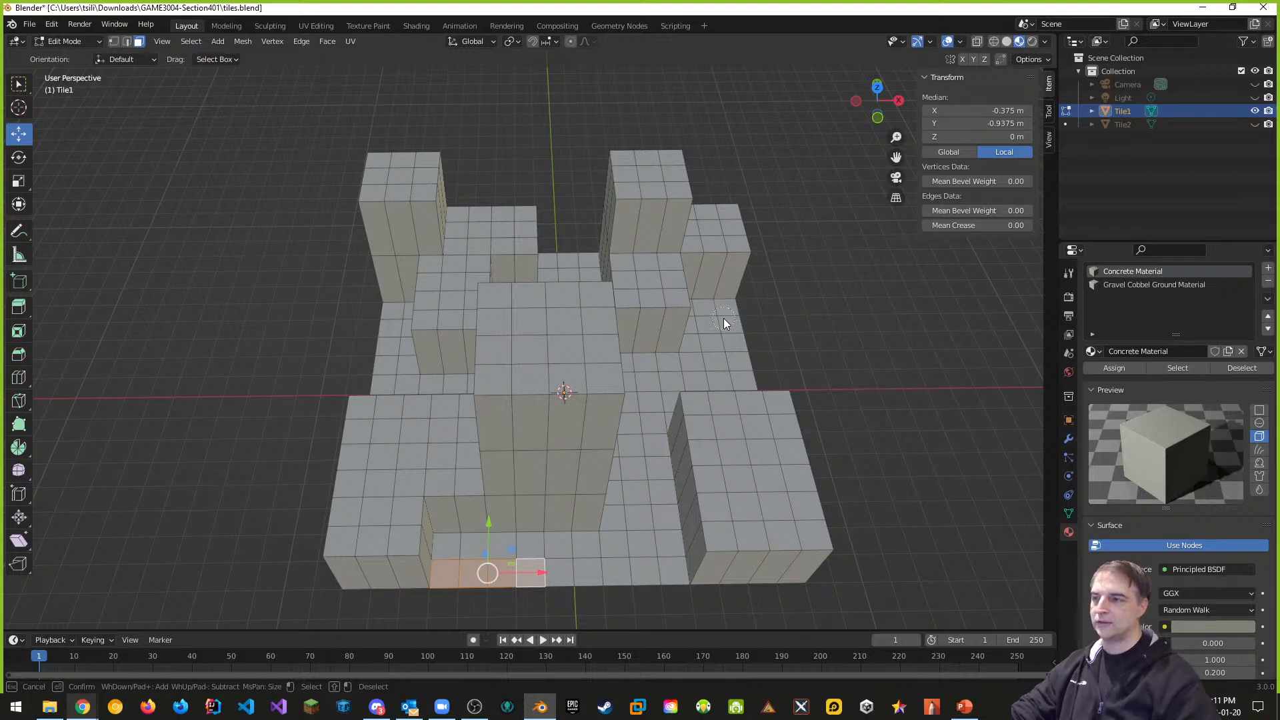
scroll(724, 320, down, 5)
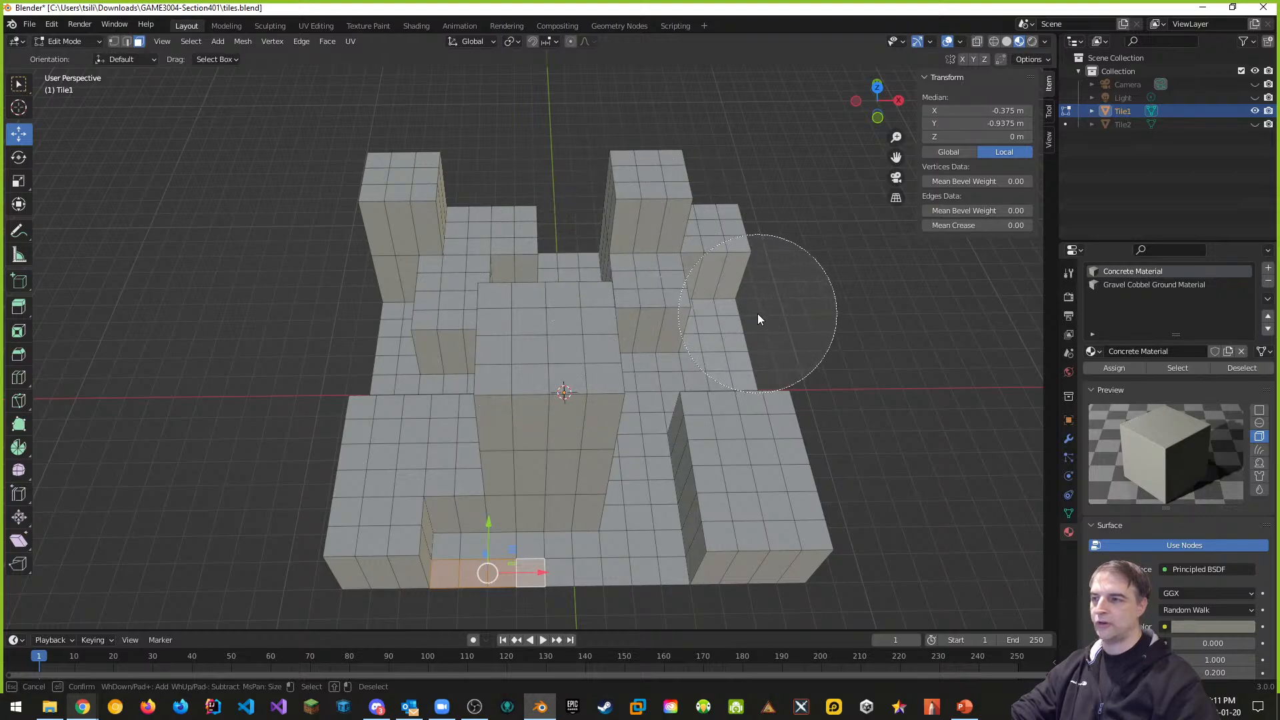
scroll(759, 319, up, 3)
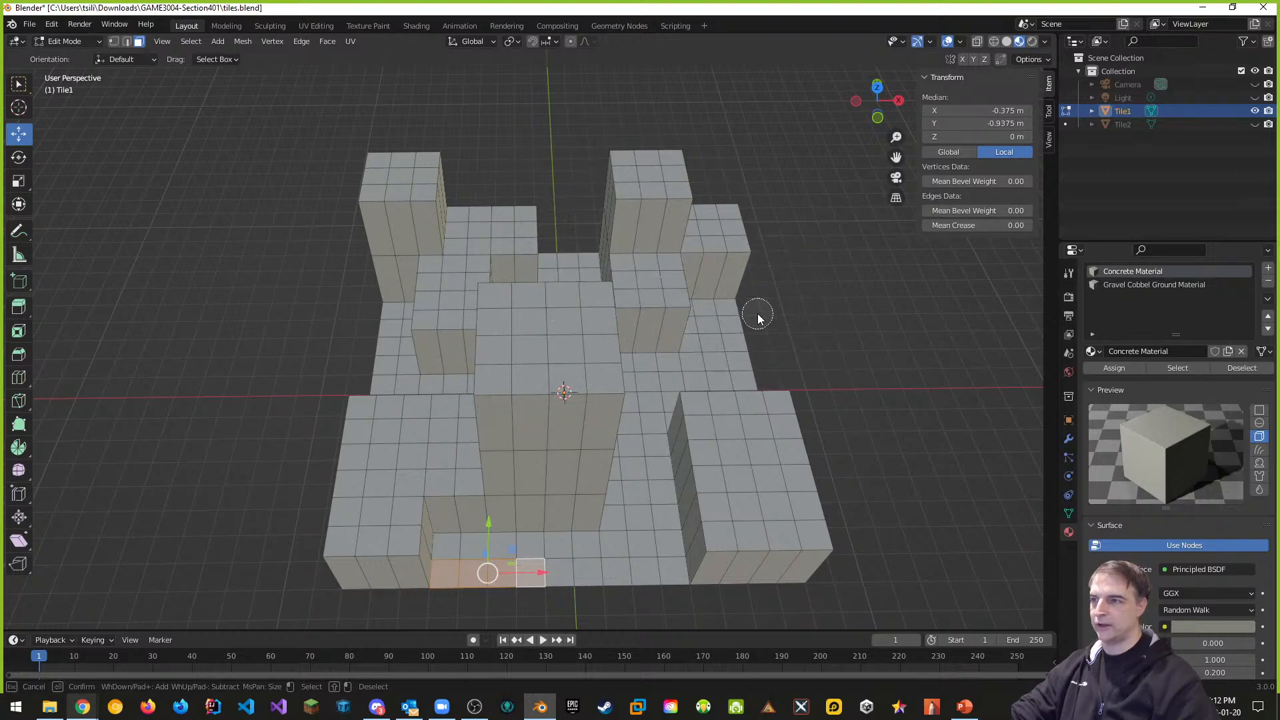
scroll(757, 320, up, 4)
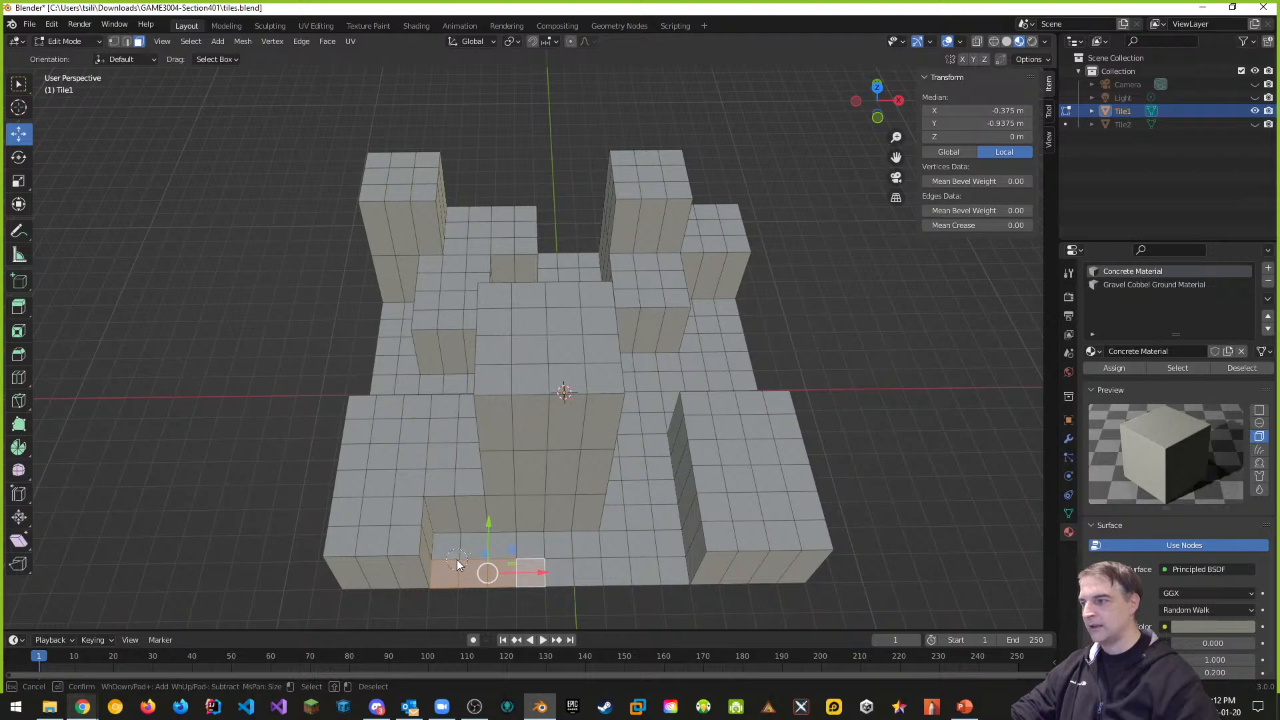
mouse_move(479, 570)
mouse_down()
mouse_move(633, 567)
mouse_move(664, 554)
mouse_move(650, 477)
mouse_move(649, 539)
mouse_move(639, 519)
mouse_move(706, 462)
mouse_move(651, 414)
mouse_move(654, 381)
mouse_move(724, 369)
mouse_move(722, 324)
mouse_move(698, 346)
mouse_move(717, 360)
mouse_up()
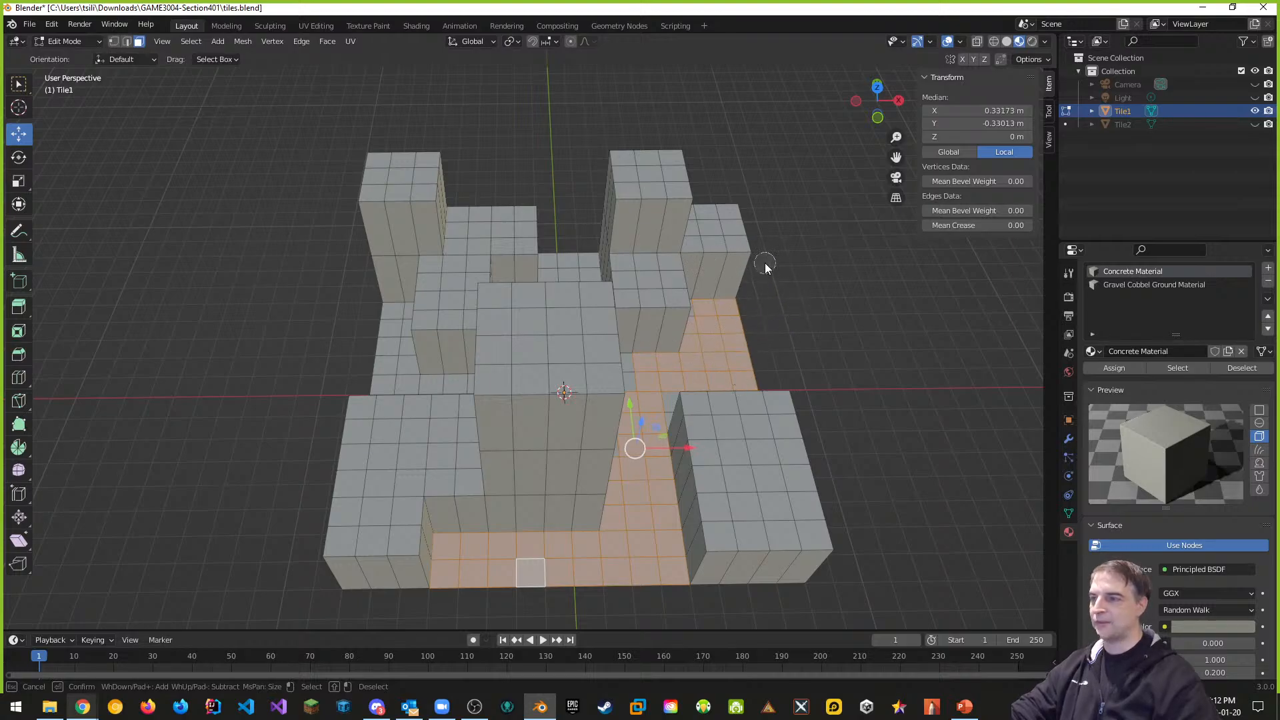
Circle-select the lower-middle floor strip plus the last unselected floor face there
right_click(790, 299)
middle_drag(860, 446, 704, 443)
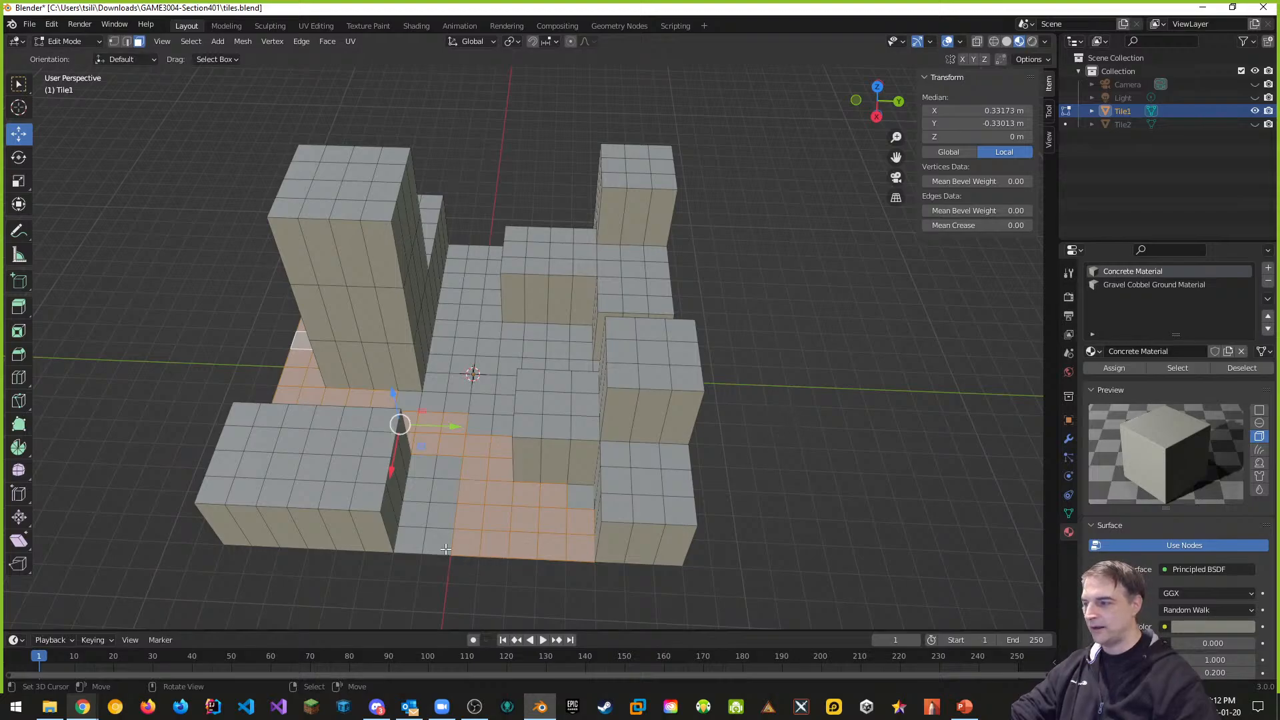
key(c)
mouse_move(428, 550)
mouse_down()
mouse_move(426, 414)
mouse_move(492, 428)
mouse_move(496, 396)
mouse_move(463, 388)
mouse_move(466, 273)
mouse_move(474, 372)
mouse_move(500, 348)
mouse_move(568, 355)
mouse_move(481, 325)
mouse_move(480, 257)
mouse_move(561, 514)
mouse_up()
click(564, 501)
key(Escape)
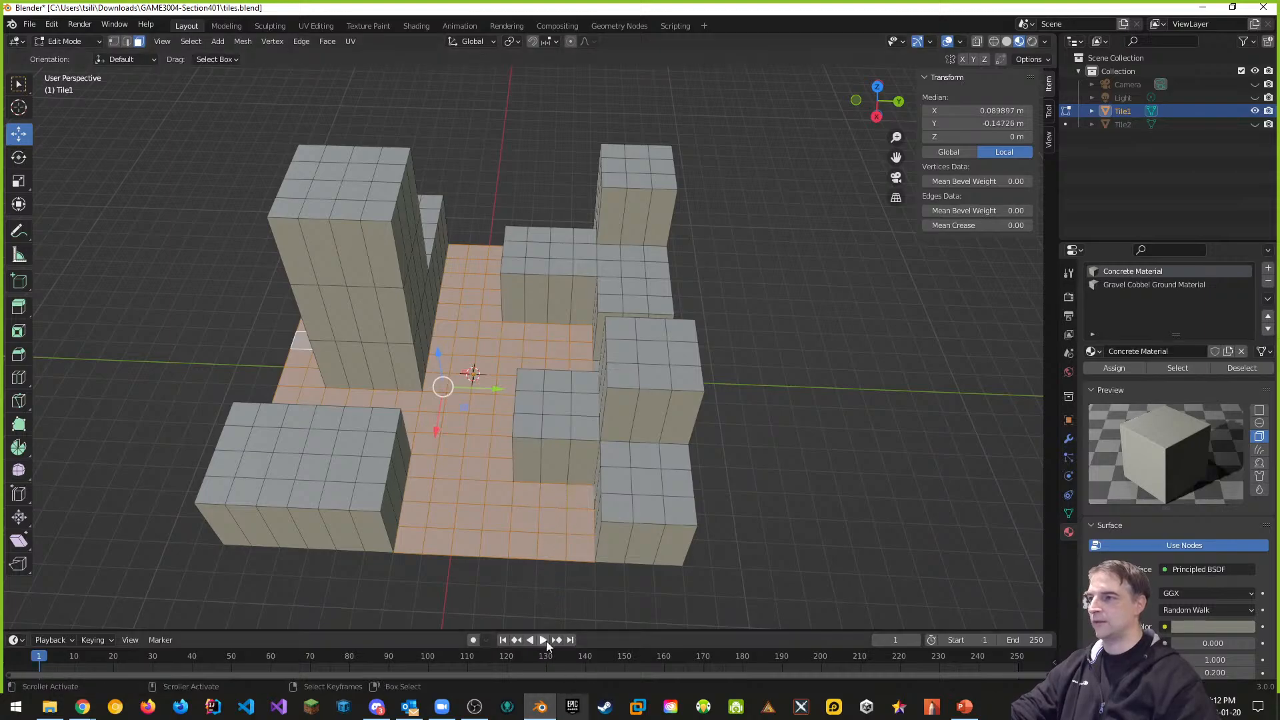
Circle-select the floor faces along the lower and lower-left alleys, then check the selection
middle_drag(812, 429, 678, 422)
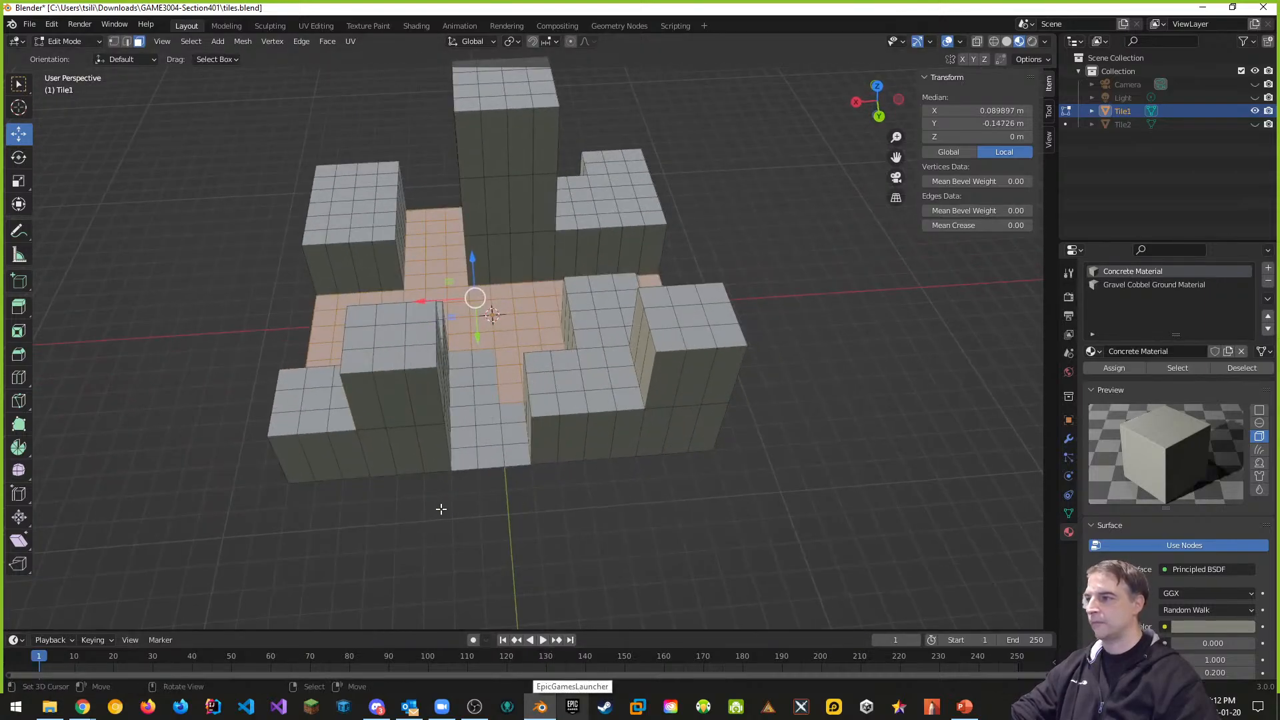
key(c)
mouse_move(486, 477)
mouse_down()
mouse_move(477, 353)
mouse_move(504, 416)
mouse_move(509, 486)
mouse_up()
key(Escape)
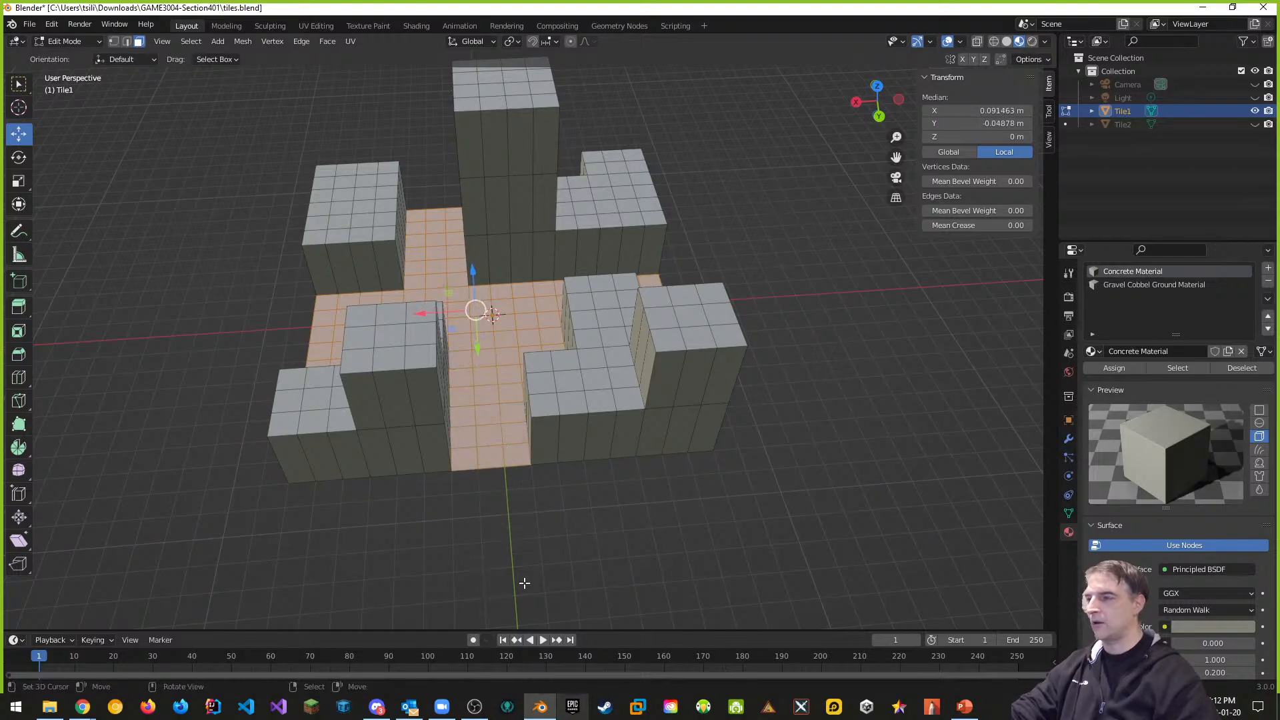
mouse_move(523, 586)
middle_down()
mouse_move(582, 586)
mouse_move(603, 609)
mouse_move(534, 606)
mouse_move(417, 554)
mouse_move(444, 546)
middle_up()
key(c)
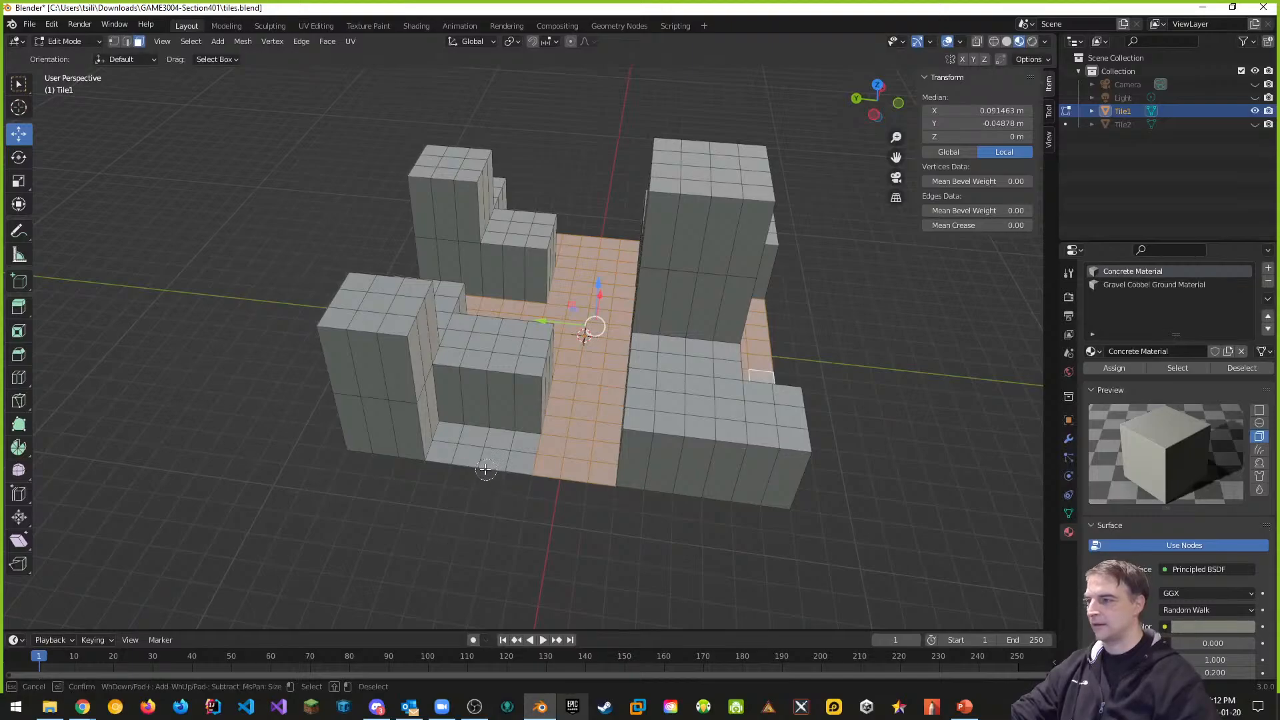
mouse_move(486, 482)
mouse_down()
mouse_move(460, 445)
mouse_move(539, 457)
mouse_up()
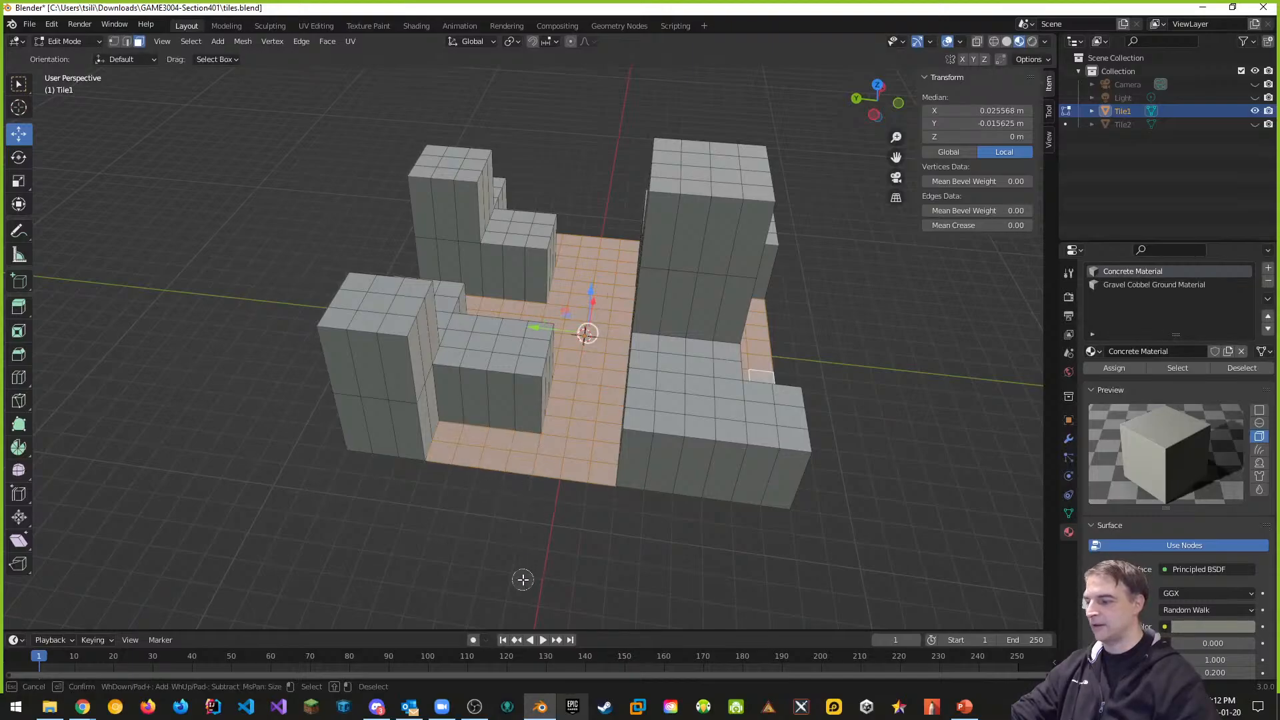
key(Escape)
middle_drag(700, 543, 590, 491)
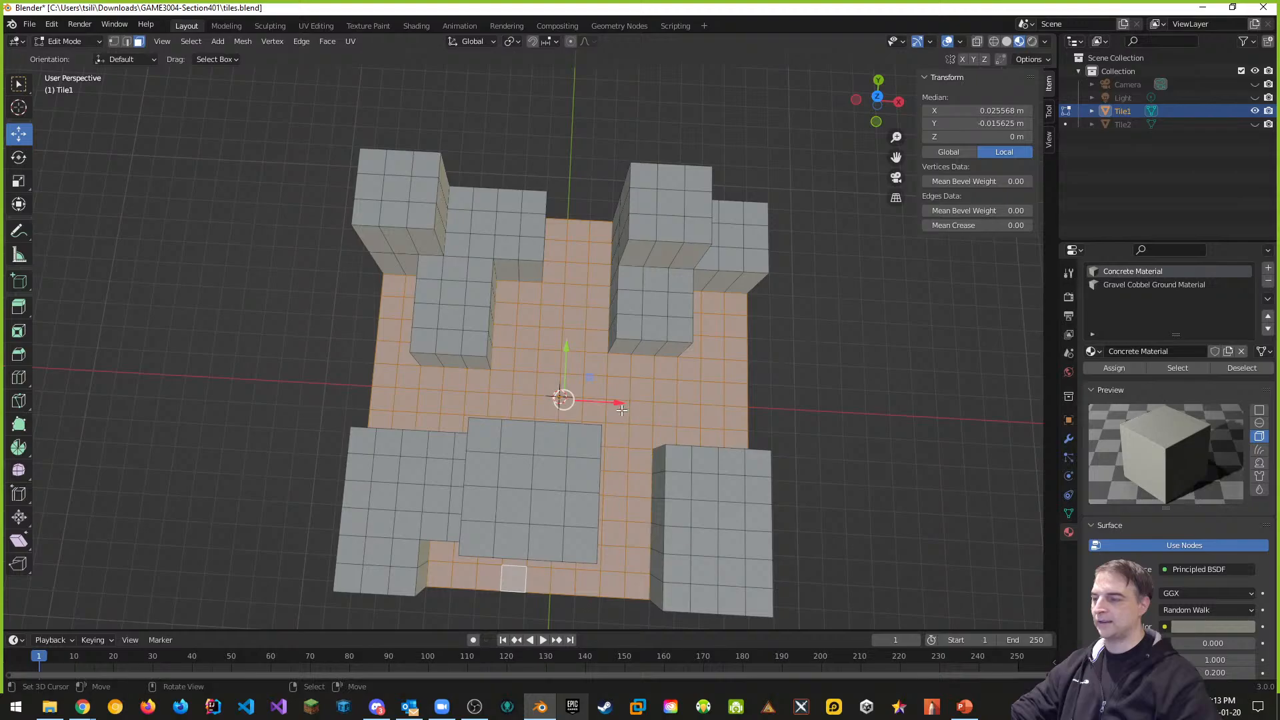
middle_drag(612, 409, 567, 227)
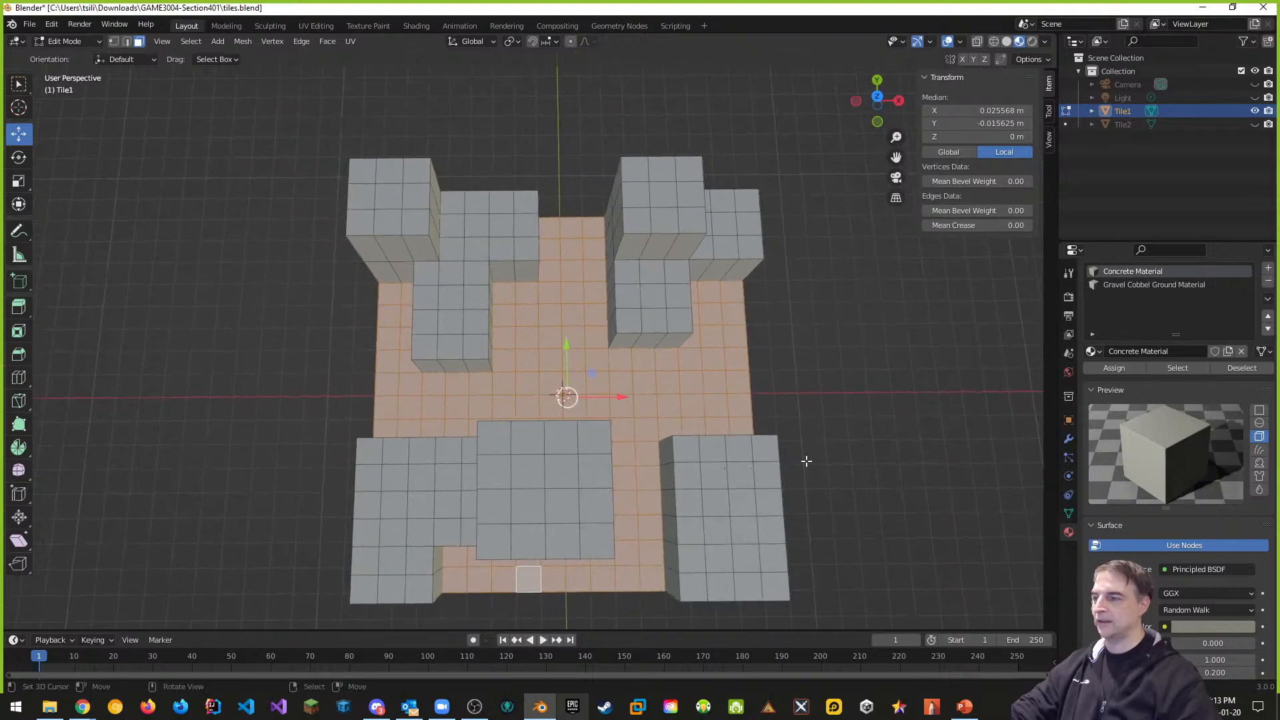
middle_drag(806, 461, 798, 419)
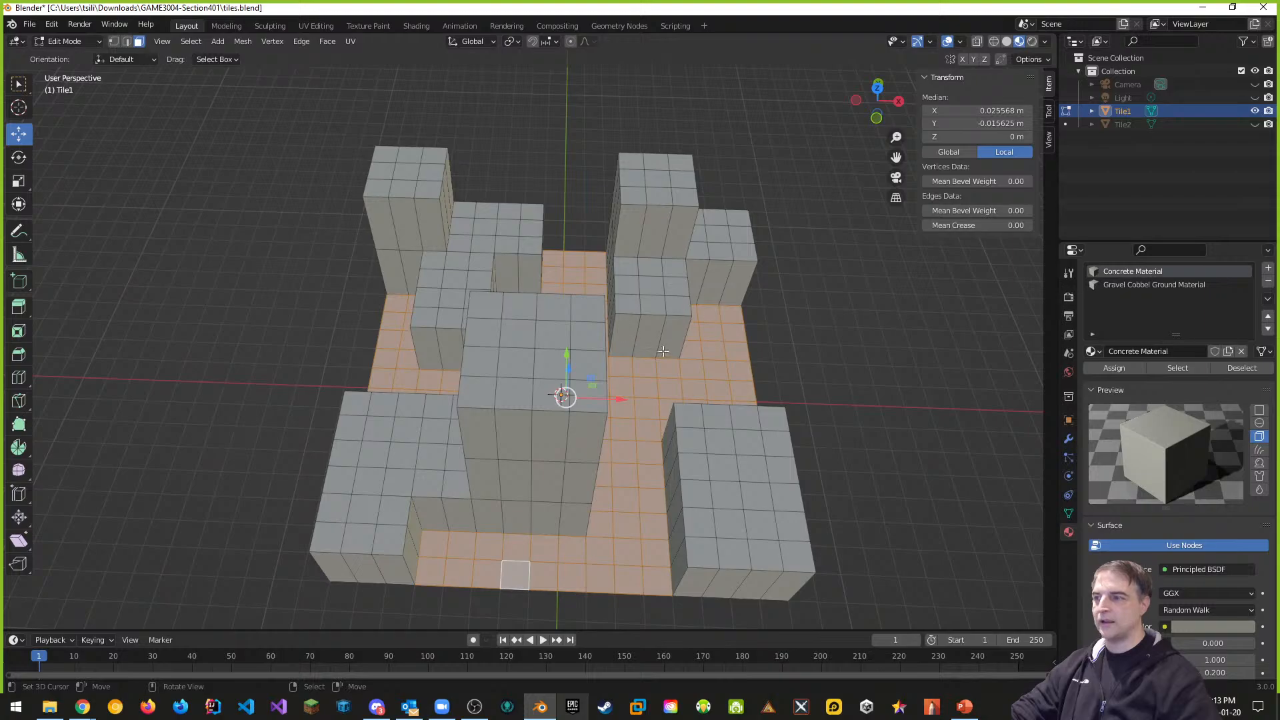
Assign the Gravel Cobbel Ground Material to the selected floor faces and inspect the cobblestones
click(1123, 285)
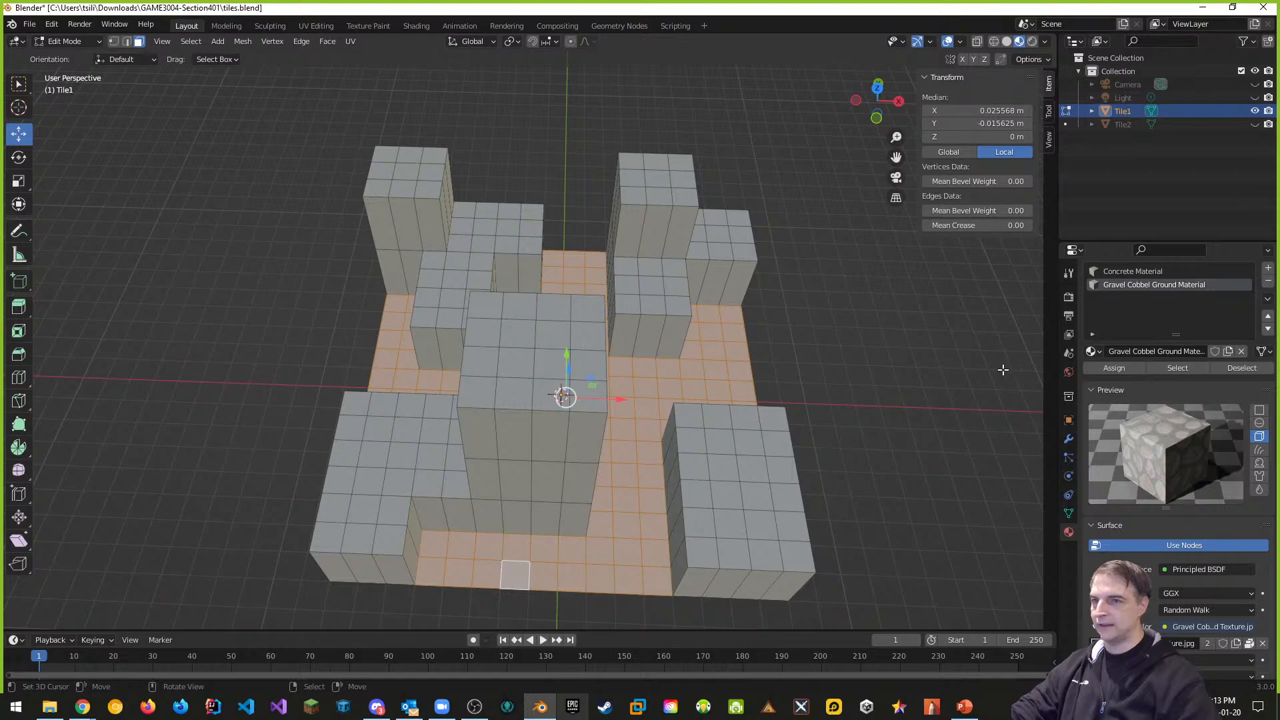
click(1103, 367)
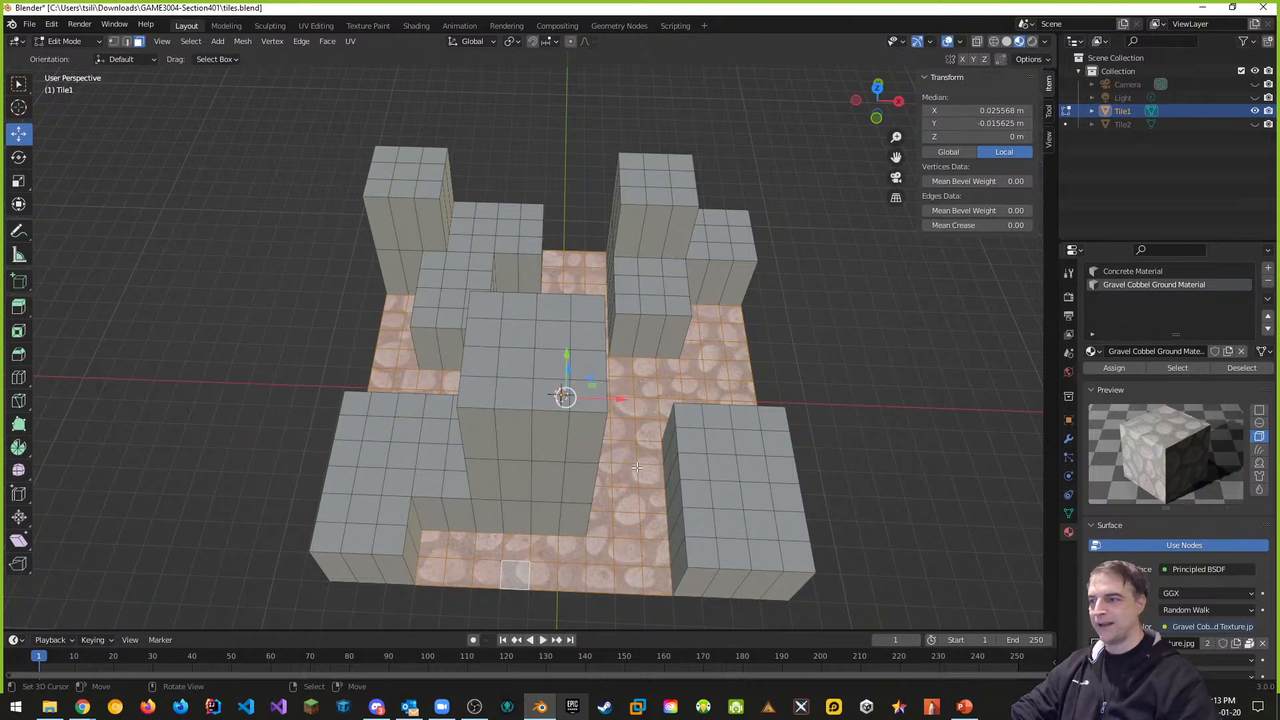
middle_drag(636, 465, 465, 550)
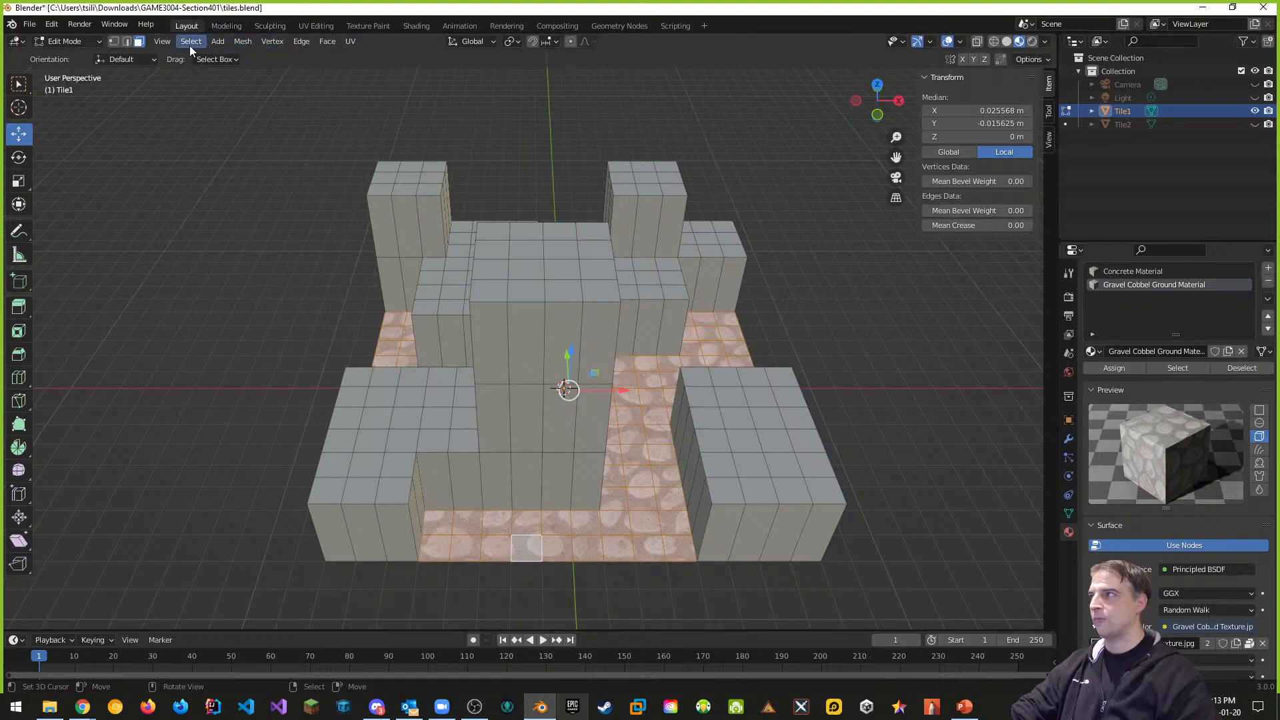
In the Modeling workspace, show the tile with material textures in the viewport
click(226, 26)
scroll(338, 244, down, 5)
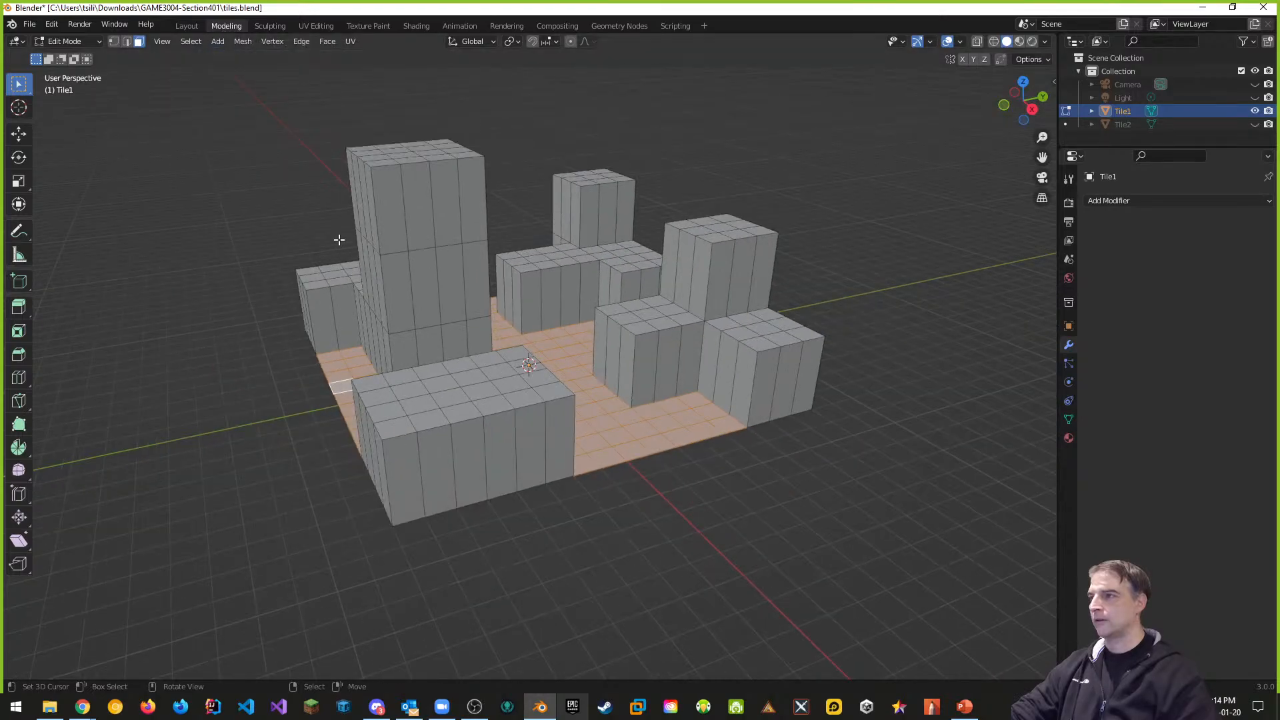
middle_drag(343, 241, 439, 290)
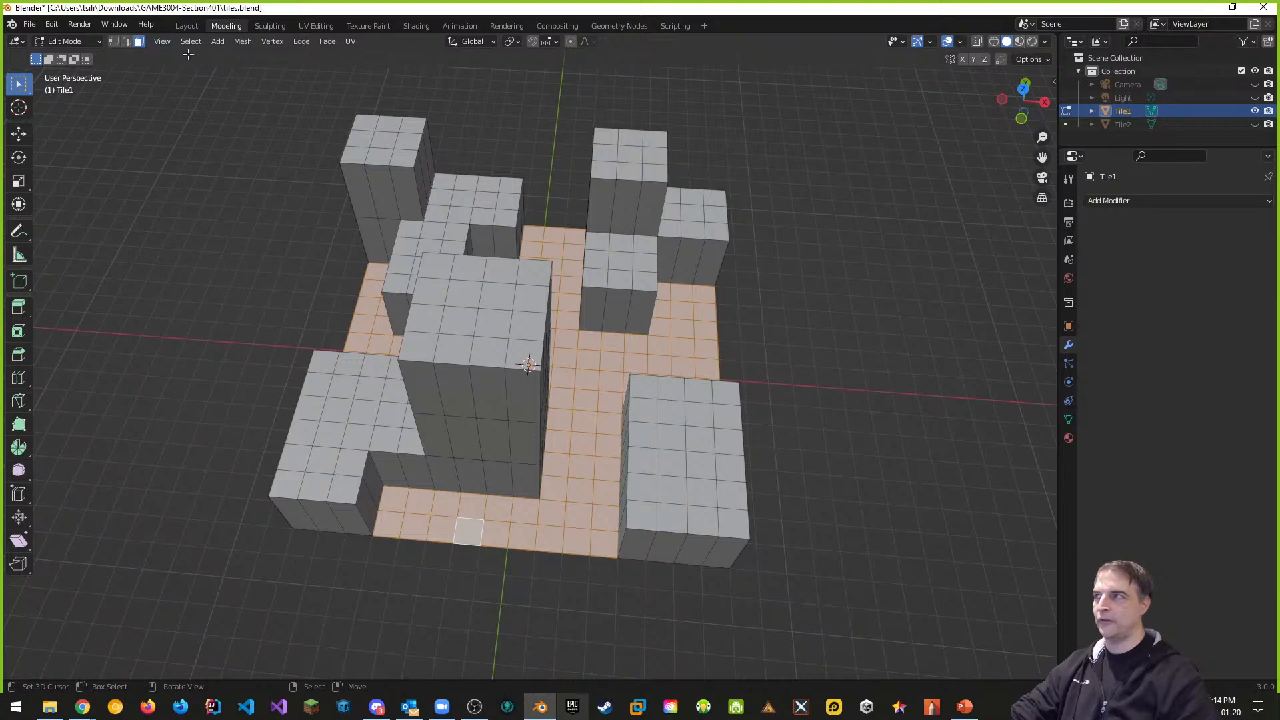
click(1021, 41)
middle_drag(836, 298, 844, 276)
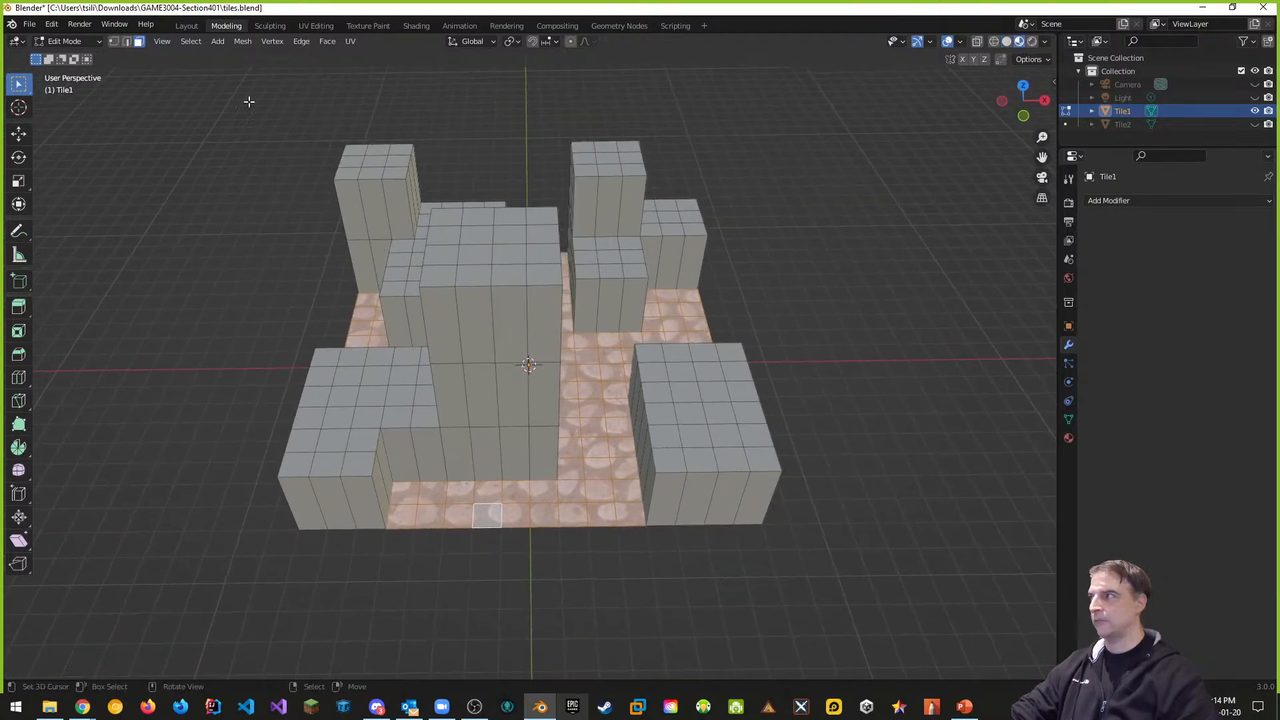
Try the Layout and Sculpting workspaces, ending in the UV Editing workspace
click(190, 27)
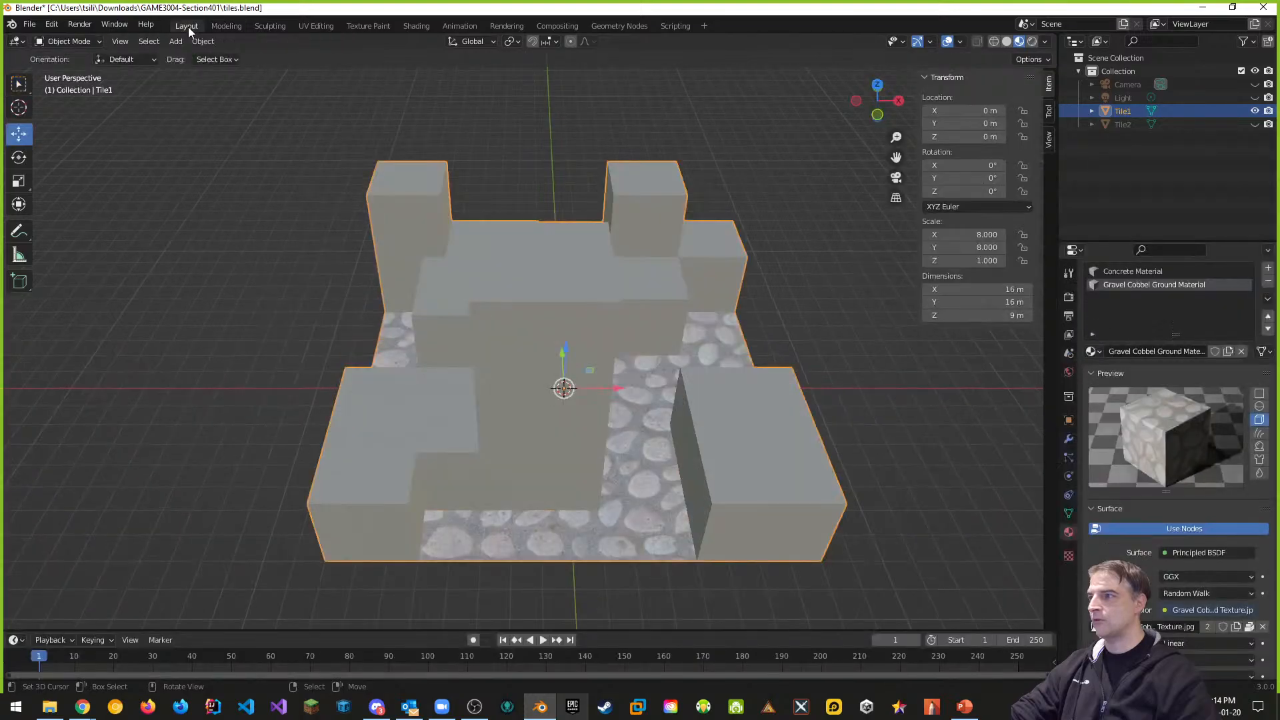
click(227, 27)
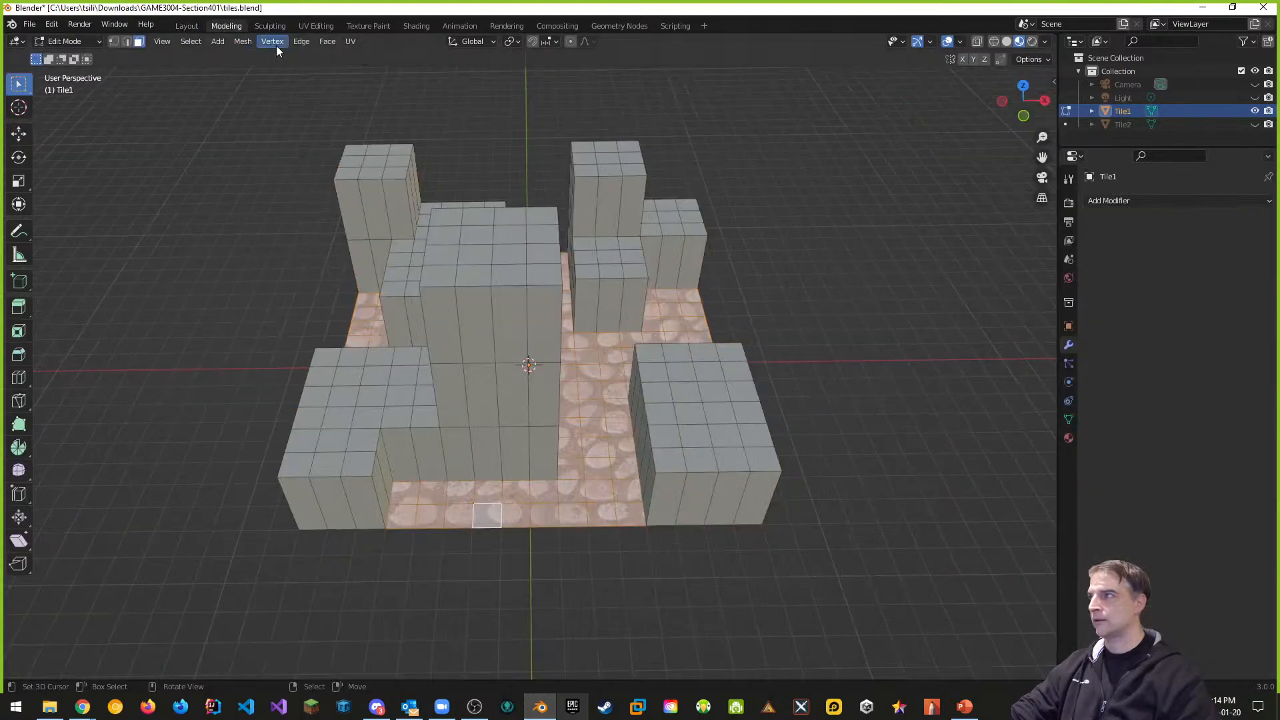
click(274, 26)
mouse_move(751, 282)
middle_down()
mouse_move(566, 320)
mouse_move(989, 99)
middle_up()
scroll(565, 320, down, 8)
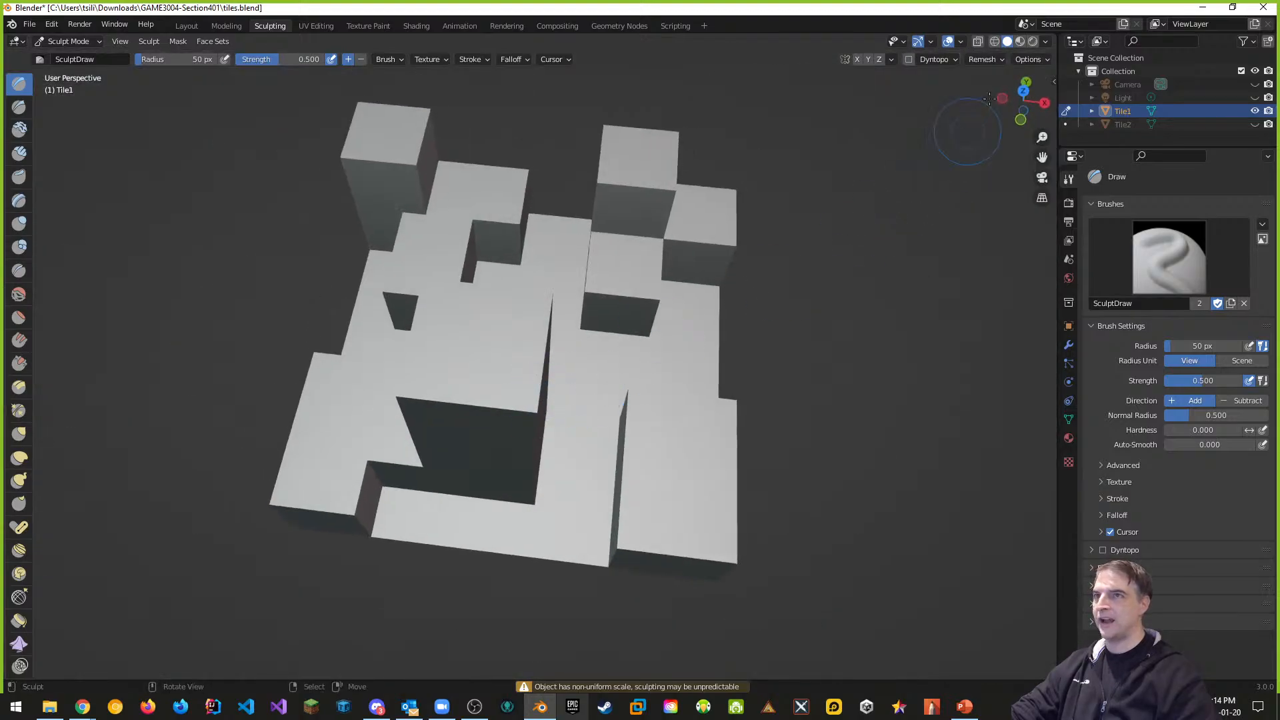
click(1021, 41)
mouse_move(600, 453)
middle_down()
mouse_move(626, 416)
mouse_move(667, 420)
middle_up()
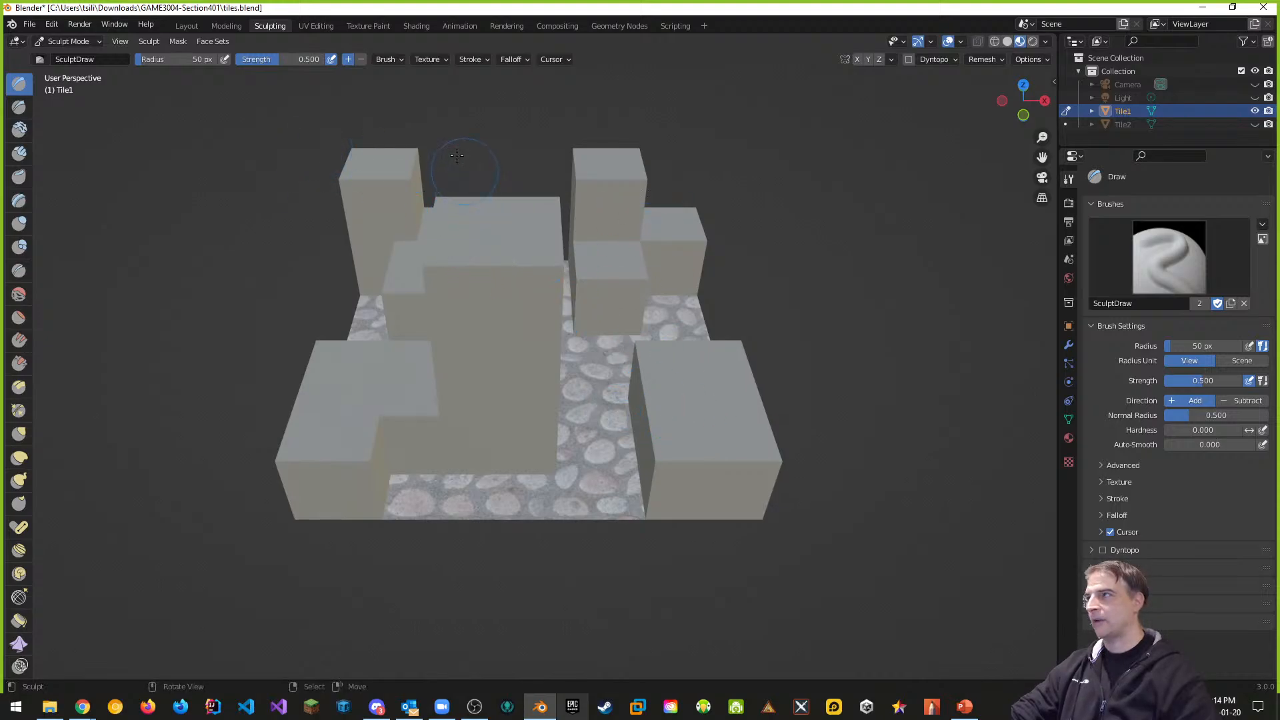
click(315, 26)
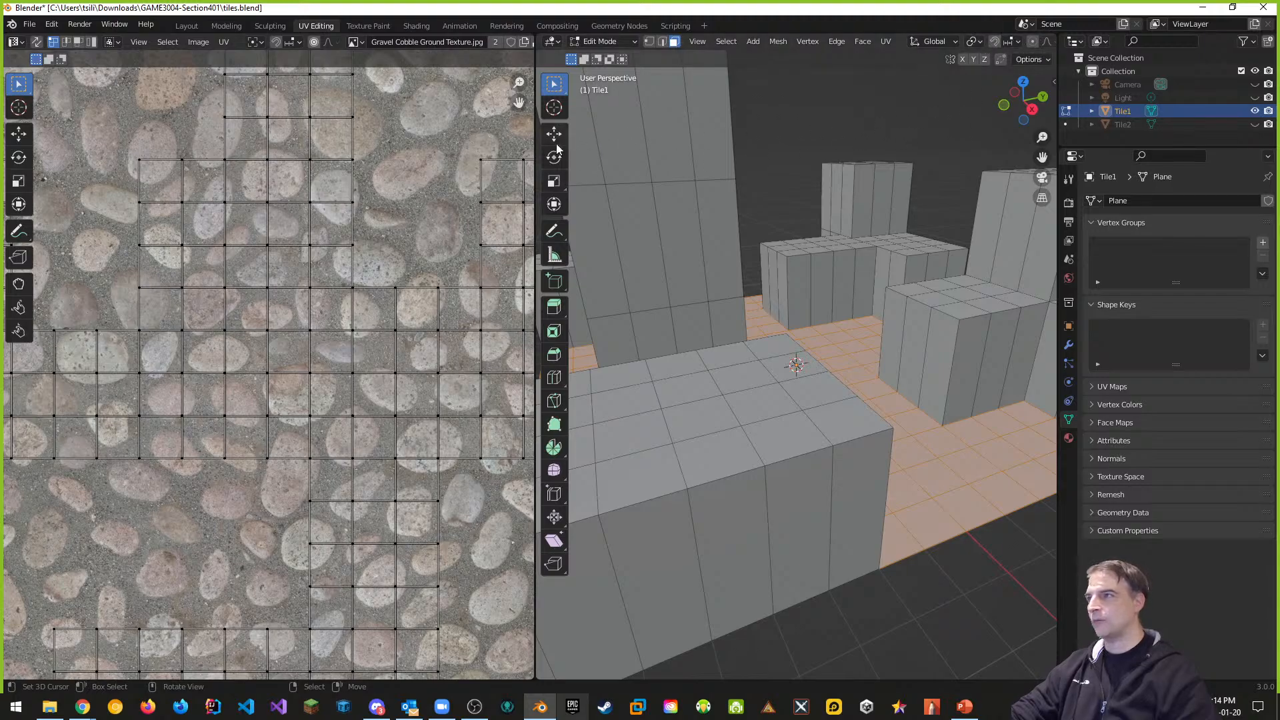
Resize the area split and view the tile top-down in Material Preview shading
drag(538, 141, 332, 138)
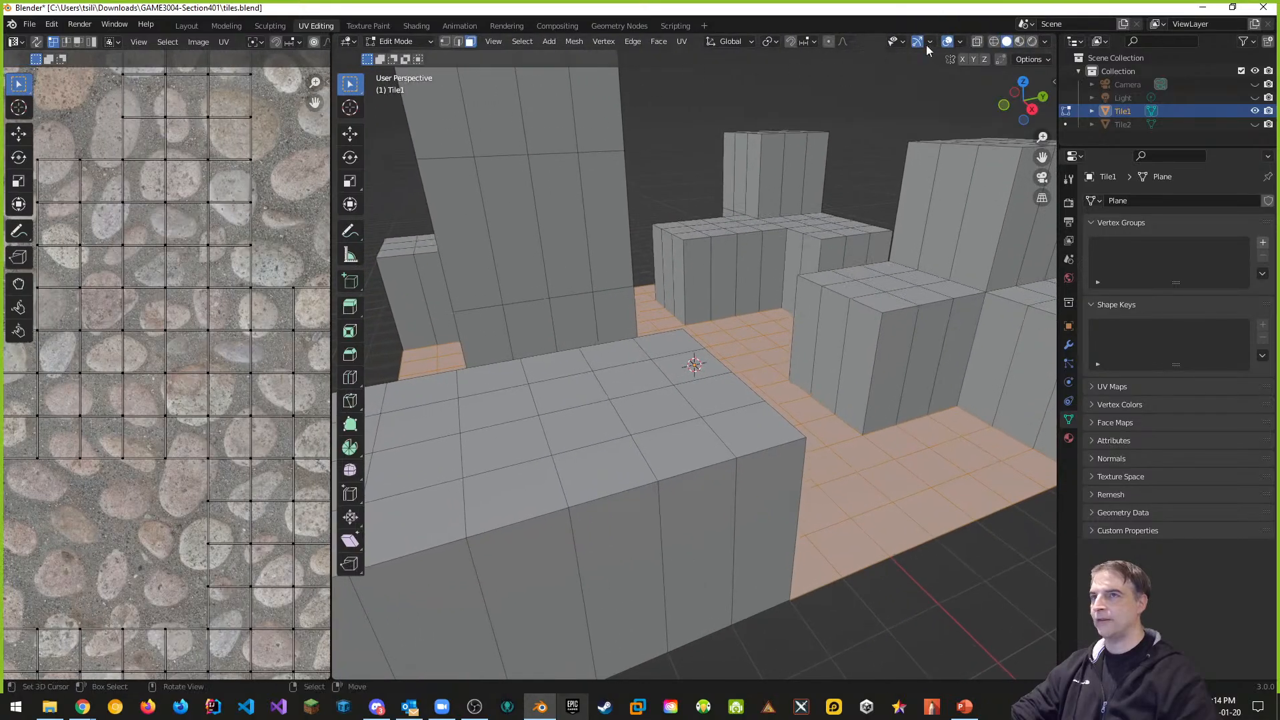
click(1019, 42)
scroll(684, 337, down, 4)
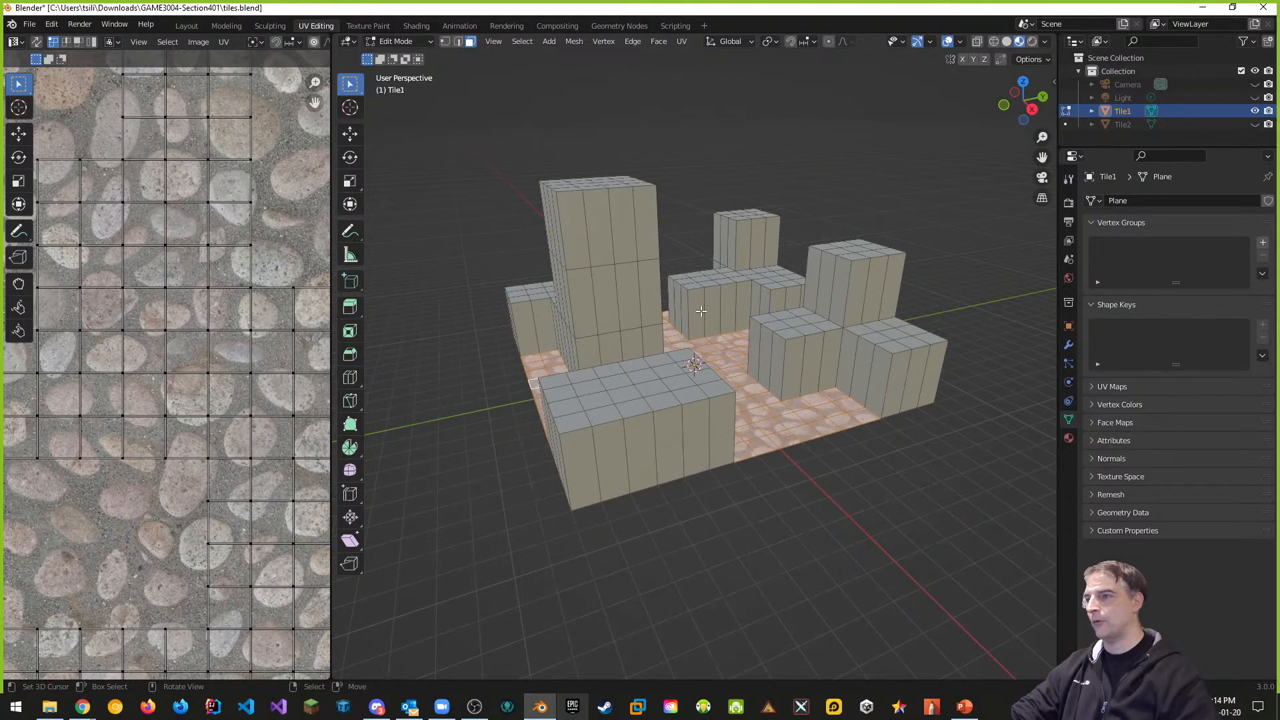
middle_drag(701, 311, 666, 385)
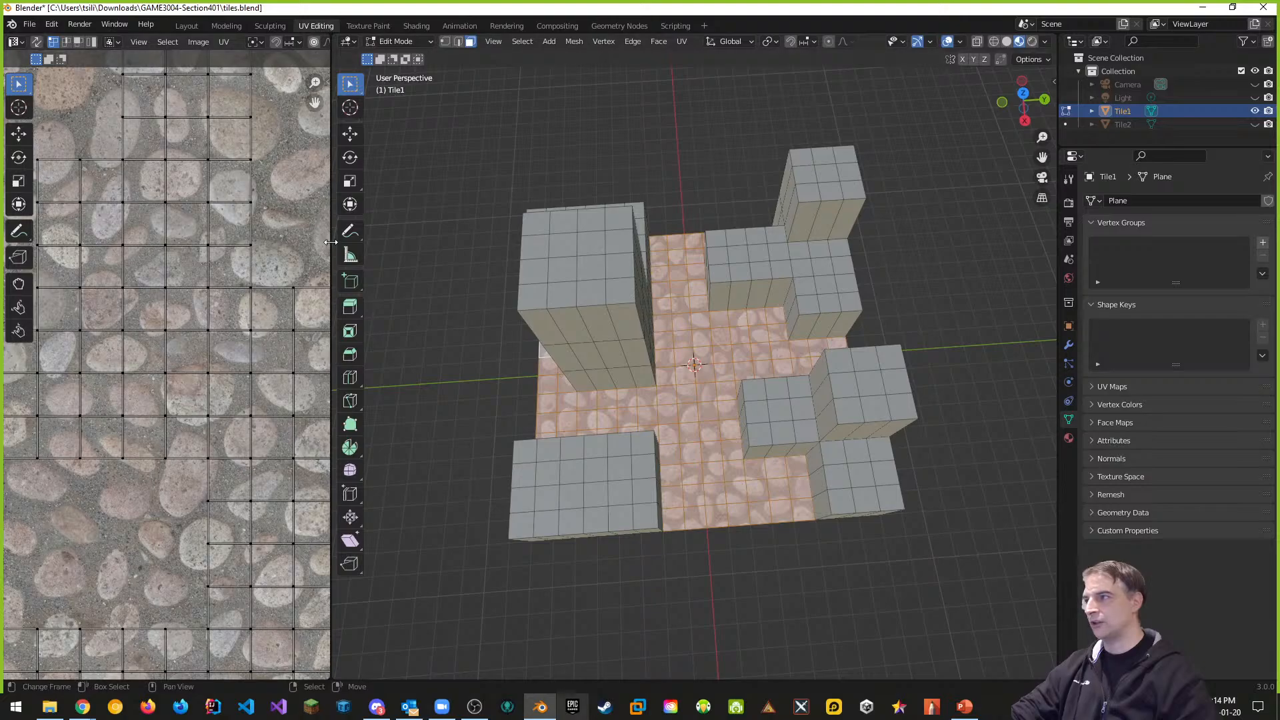
Widen the UV Editor and zoom to see more of the cobble texture
drag(331, 242, 545, 248)
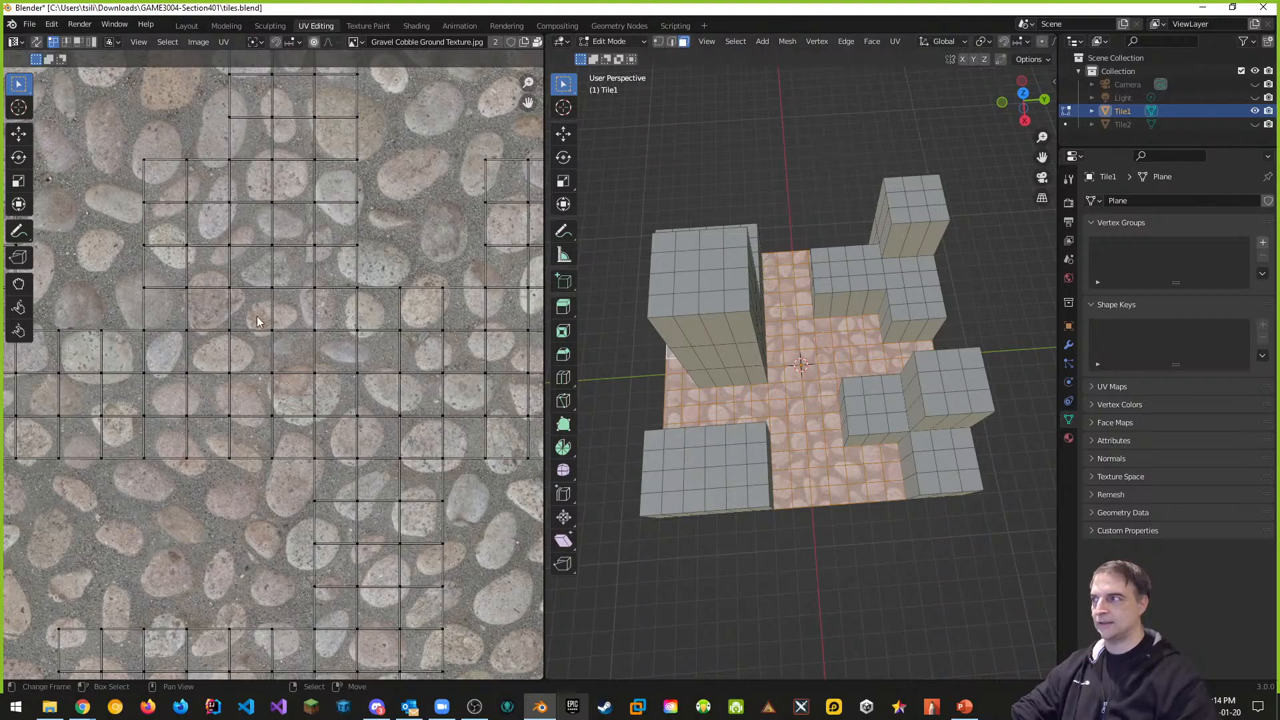
scroll(302, 306, down, 3)
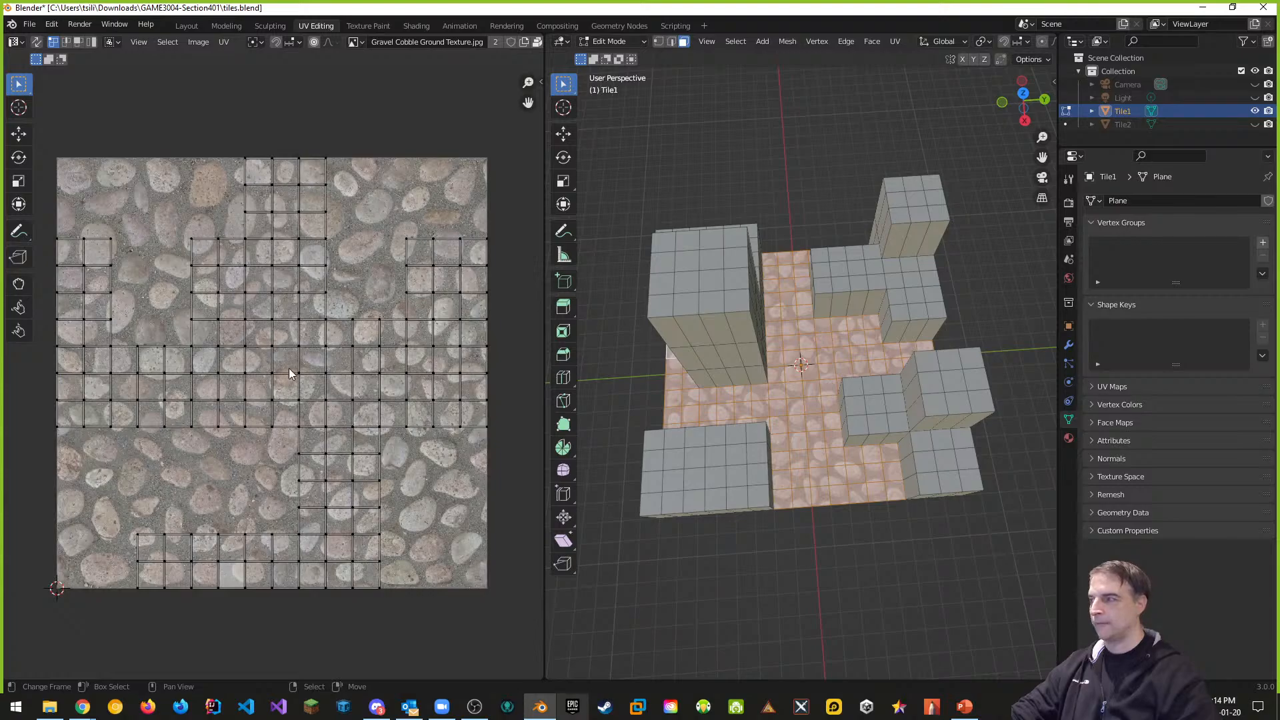
scroll(307, 297, up, 4)
scroll(326, 310, down, 4)
scroll(327, 310, up, 1)
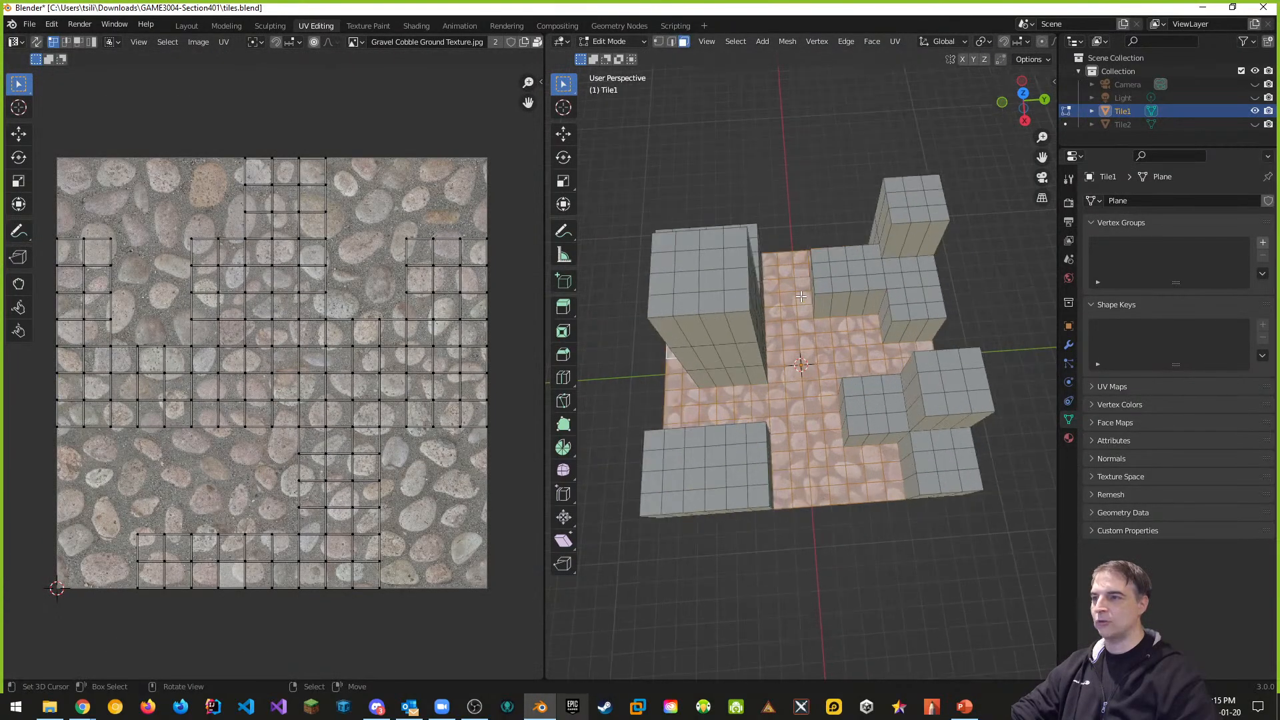
scroll(777, 300, down, 2)
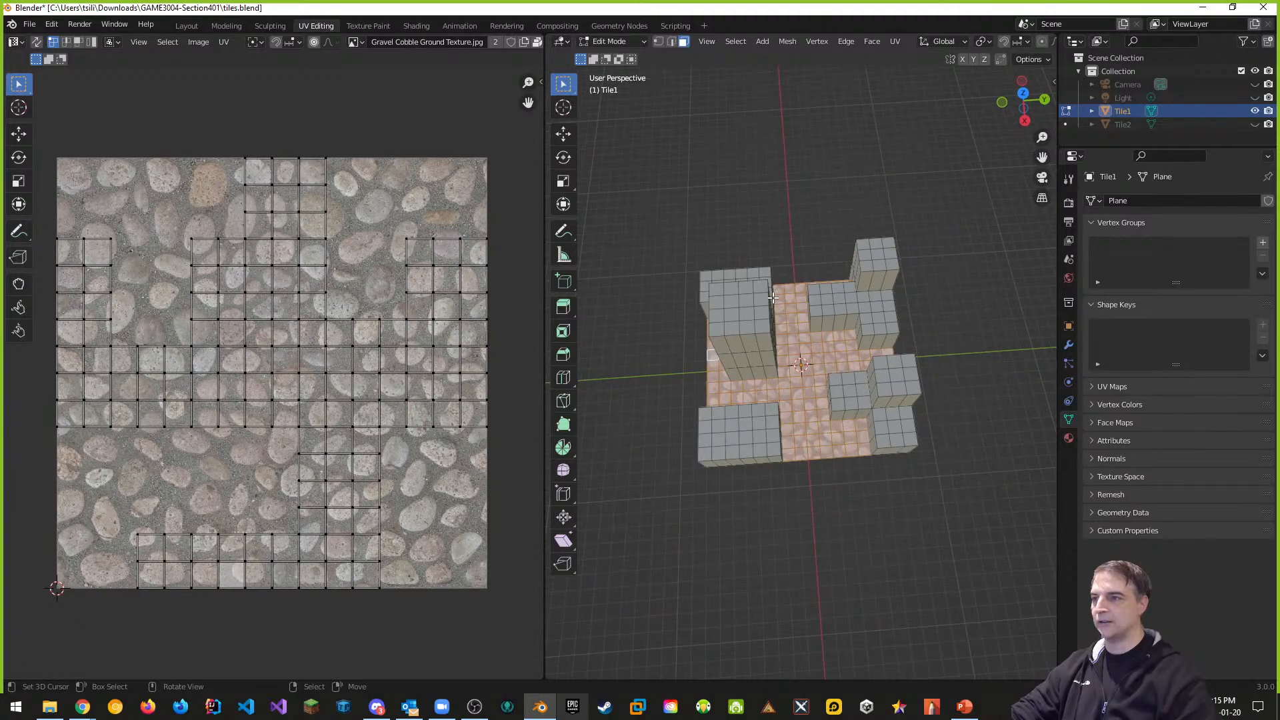
scroll(777, 300, up, 2)
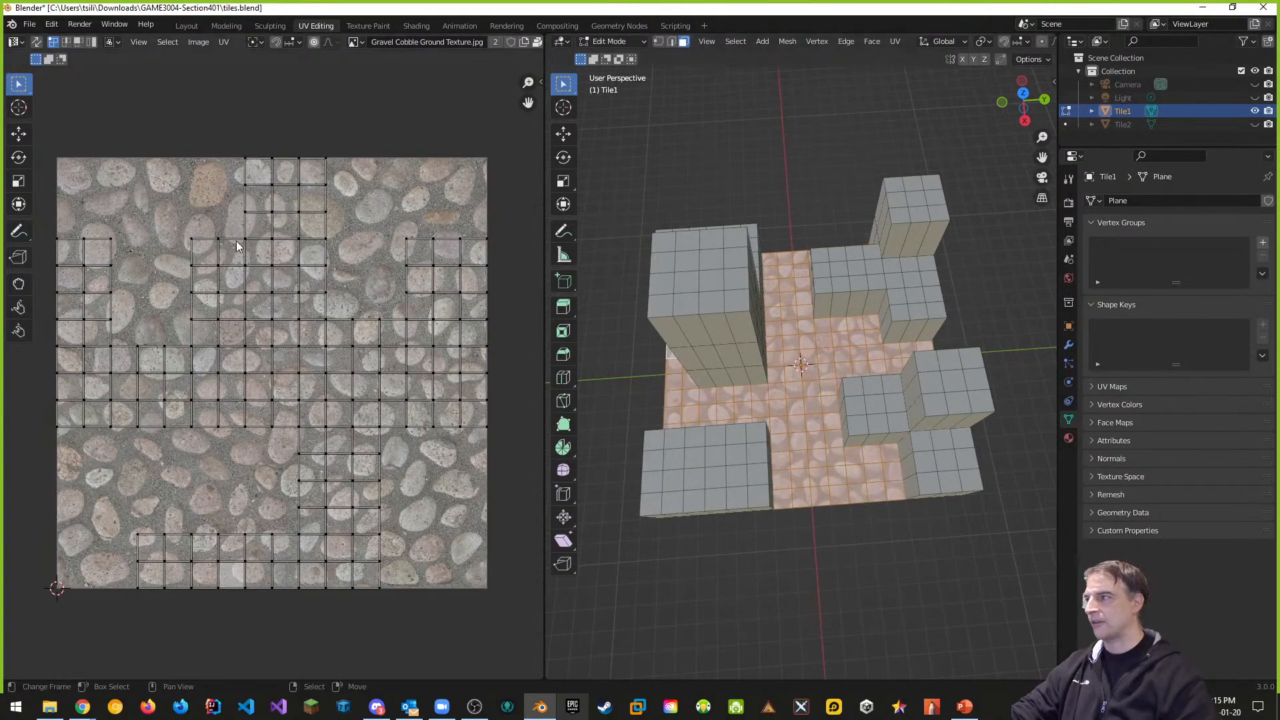
scroll(258, 248, up, 2)
scroll(260, 250, down, 3)
scroll(265, 253, up, 1)
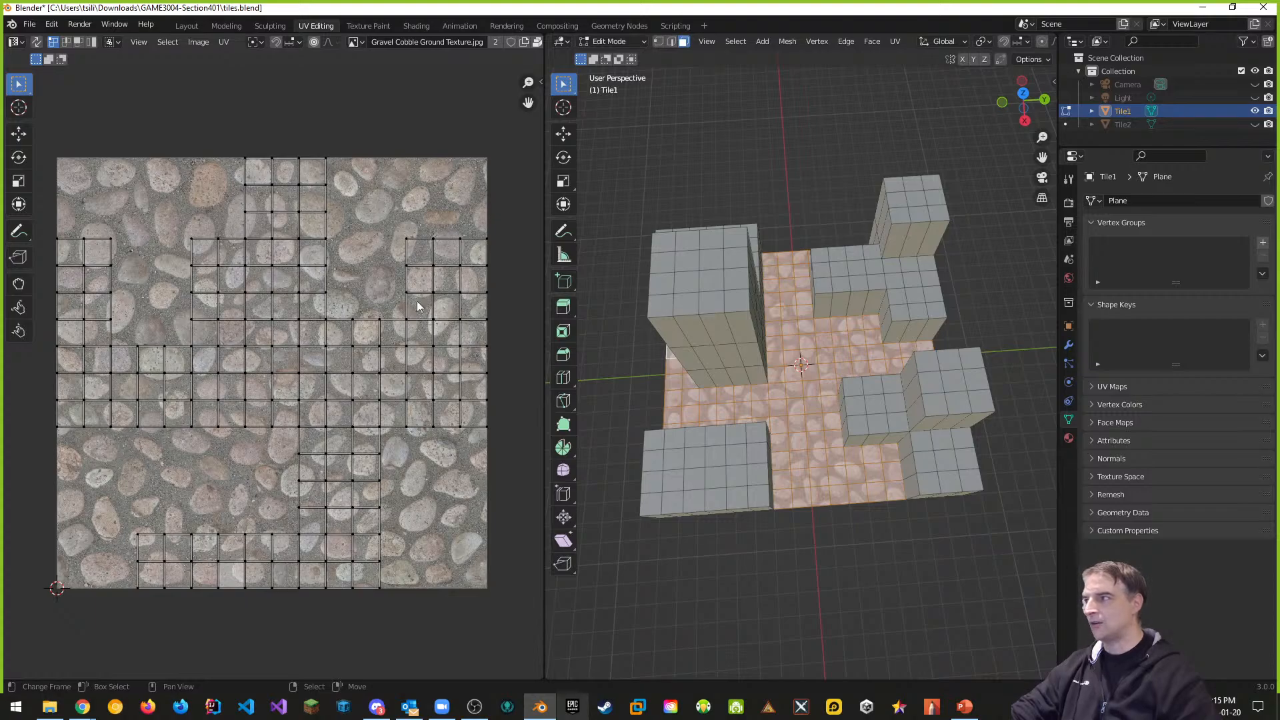
Select all of Tile1's floor UVs in the UV Editor and begin scaling them with S
click(167, 42)
click(177, 58)
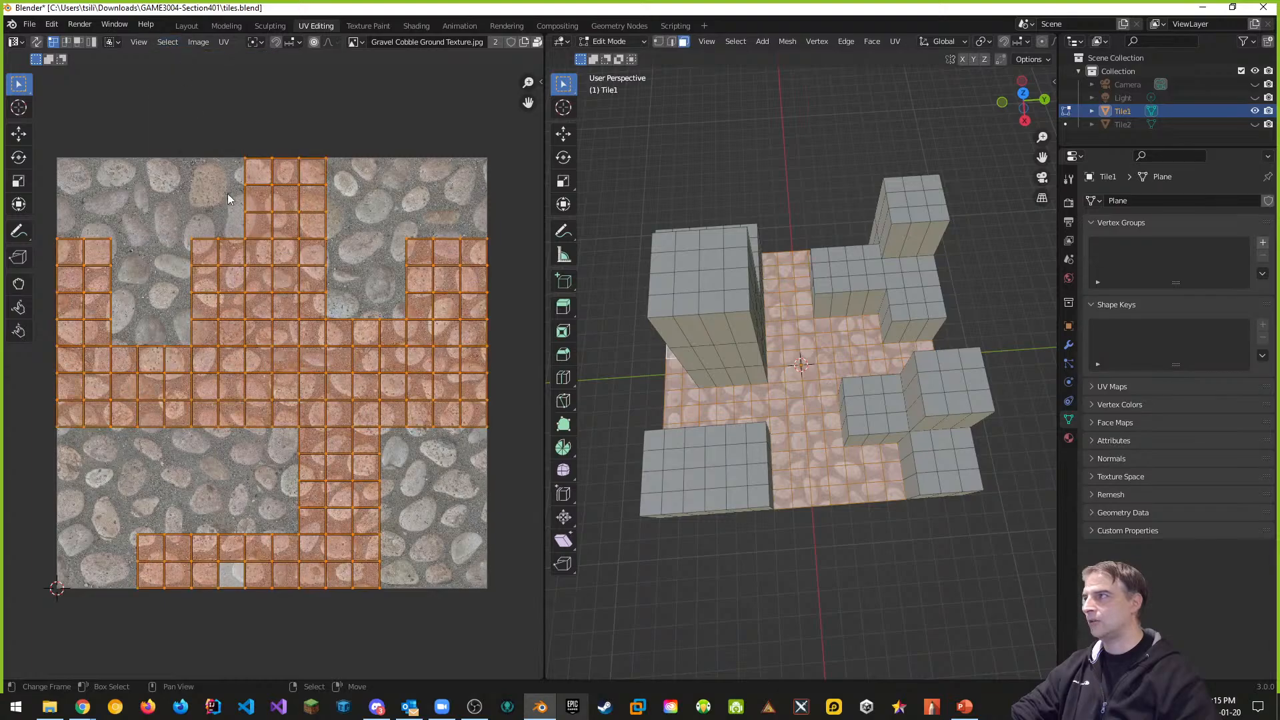
key(a)
key(a)
key(alt+a)
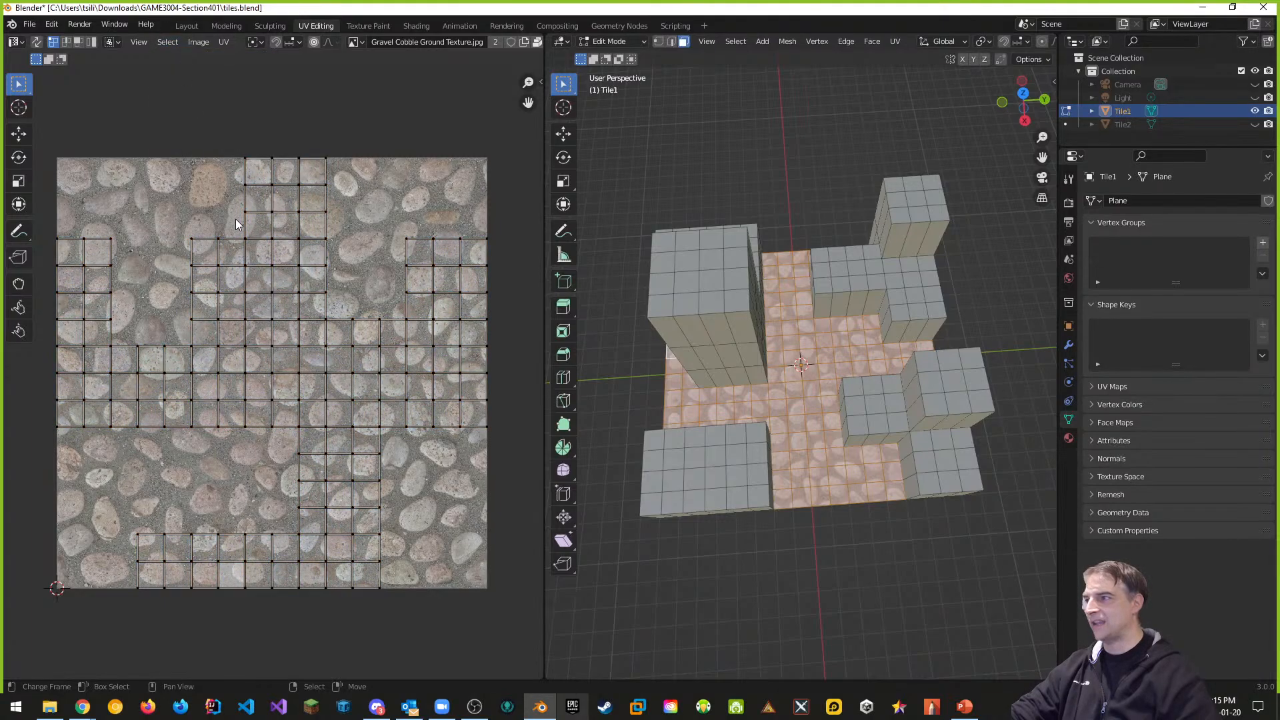
key(a)
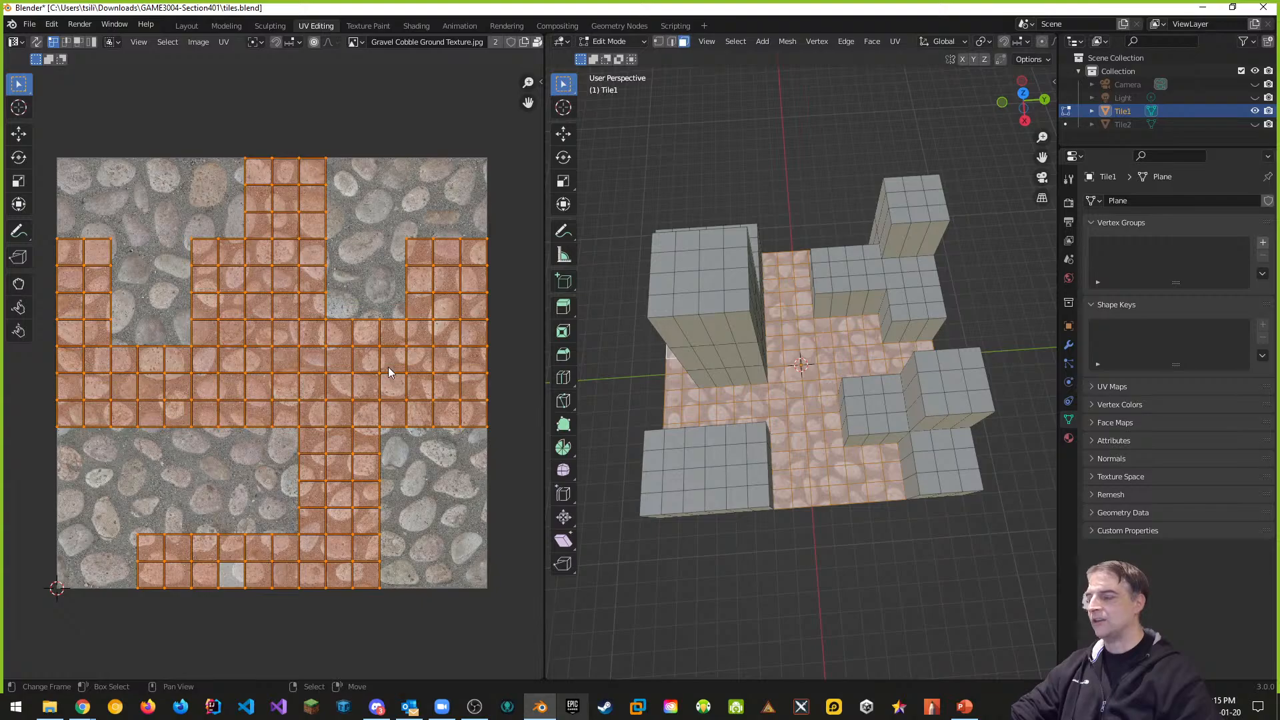
scroll(345, 362, down, 2)
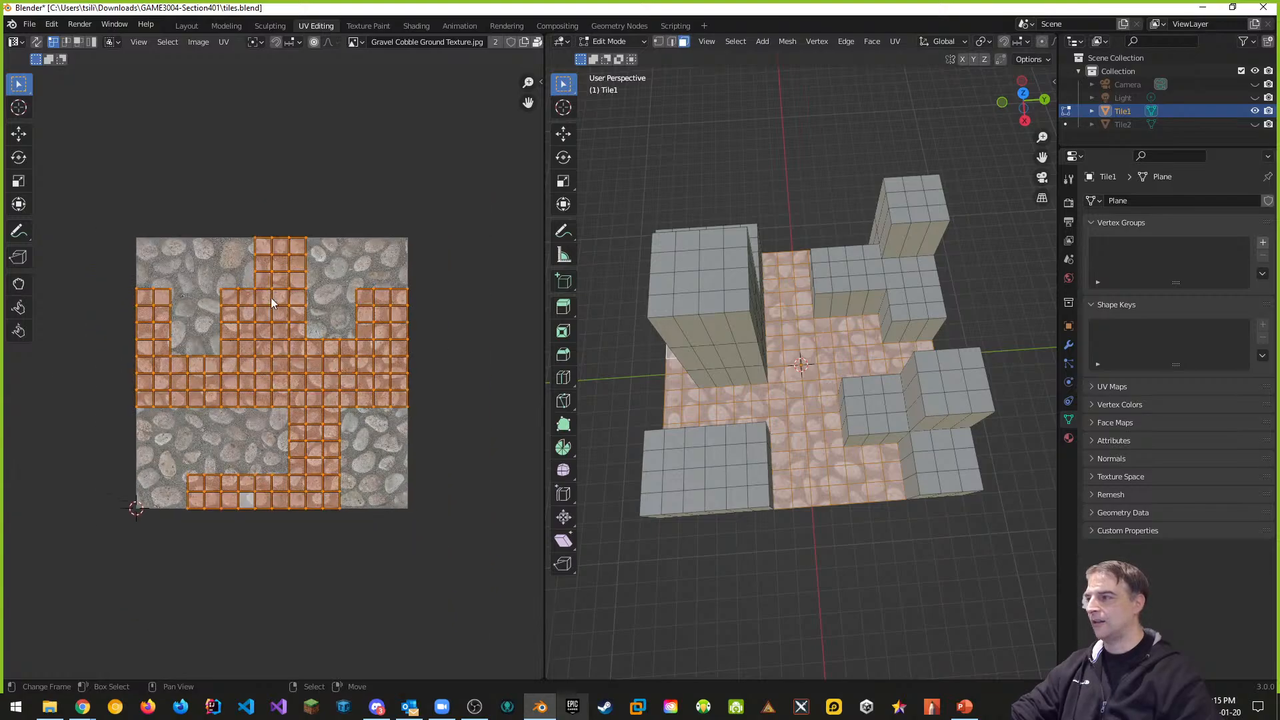
middle_drag(770, 446, 867, 424)
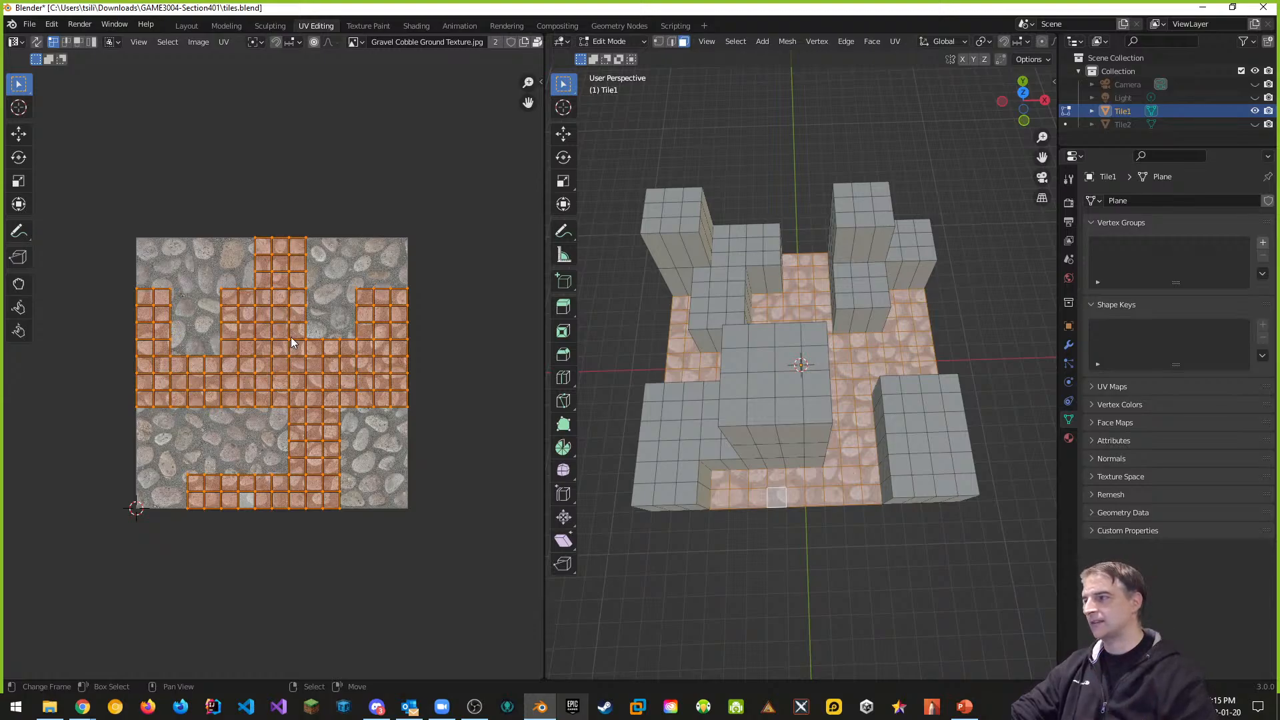
key(s)
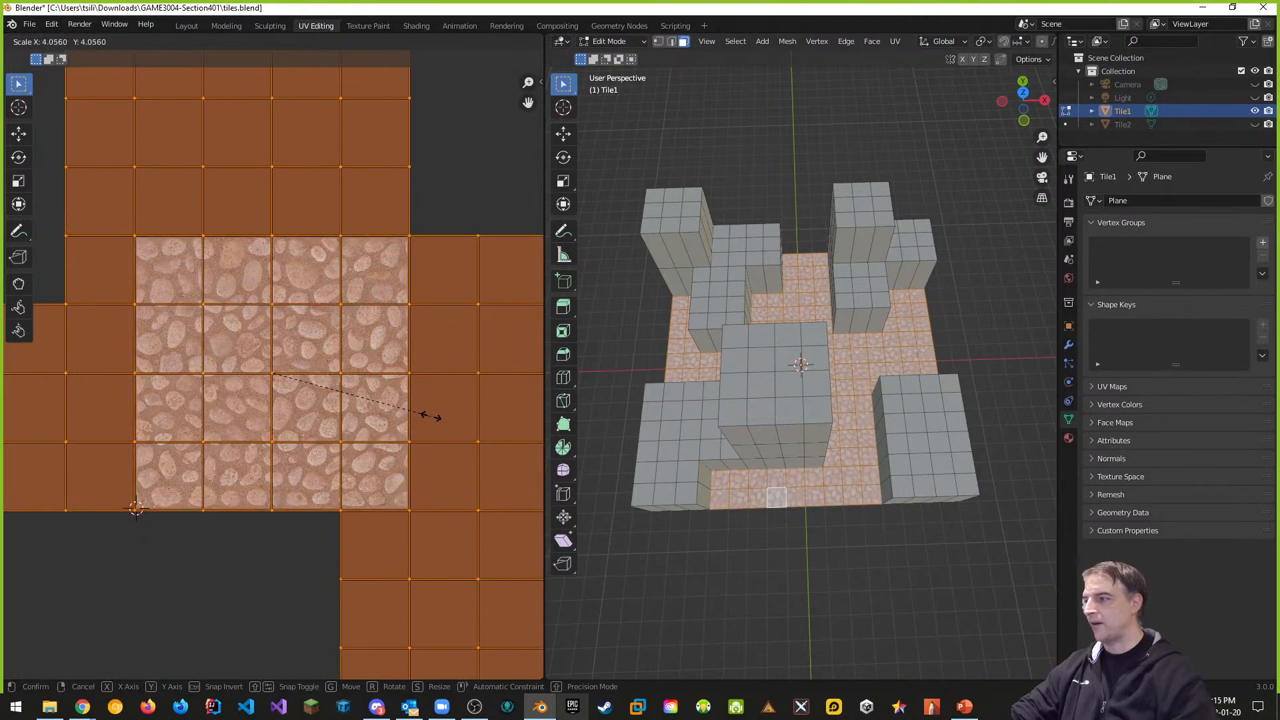
Resize Tile1's floor UVs to exactly 4 on X, Y and Z, then save tiles.blend
click(424, 422)
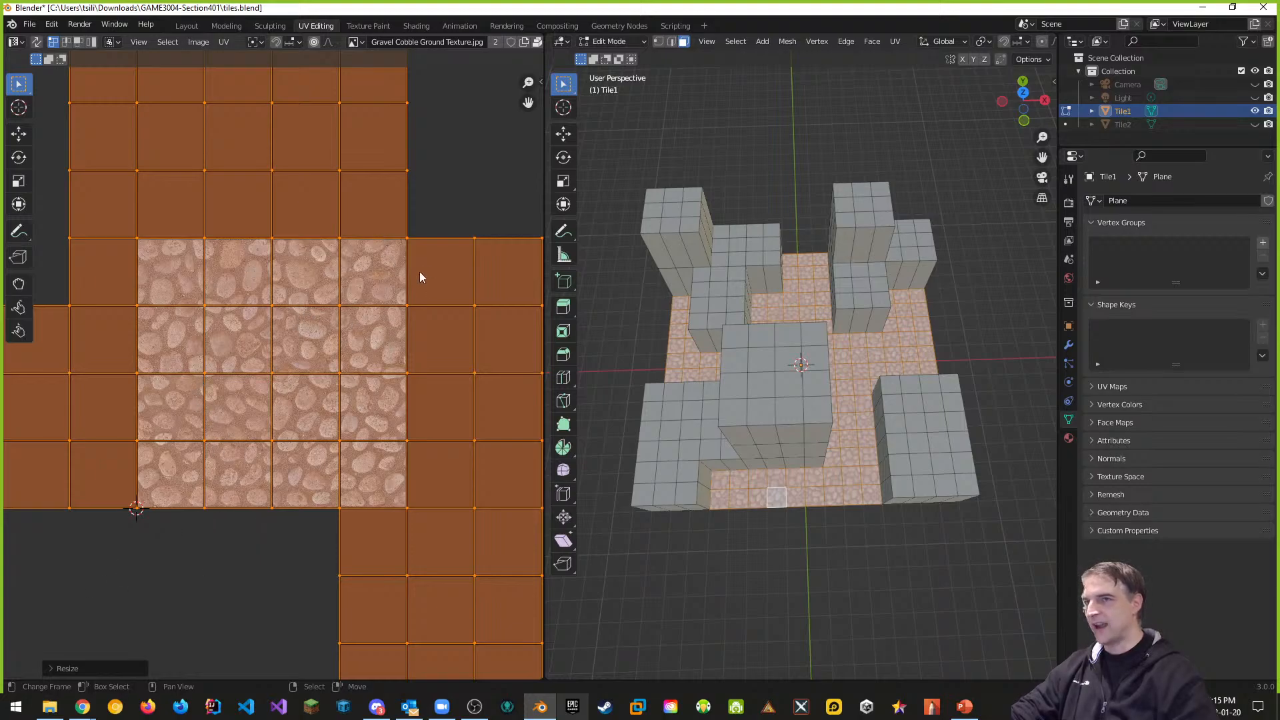
click(51, 668)
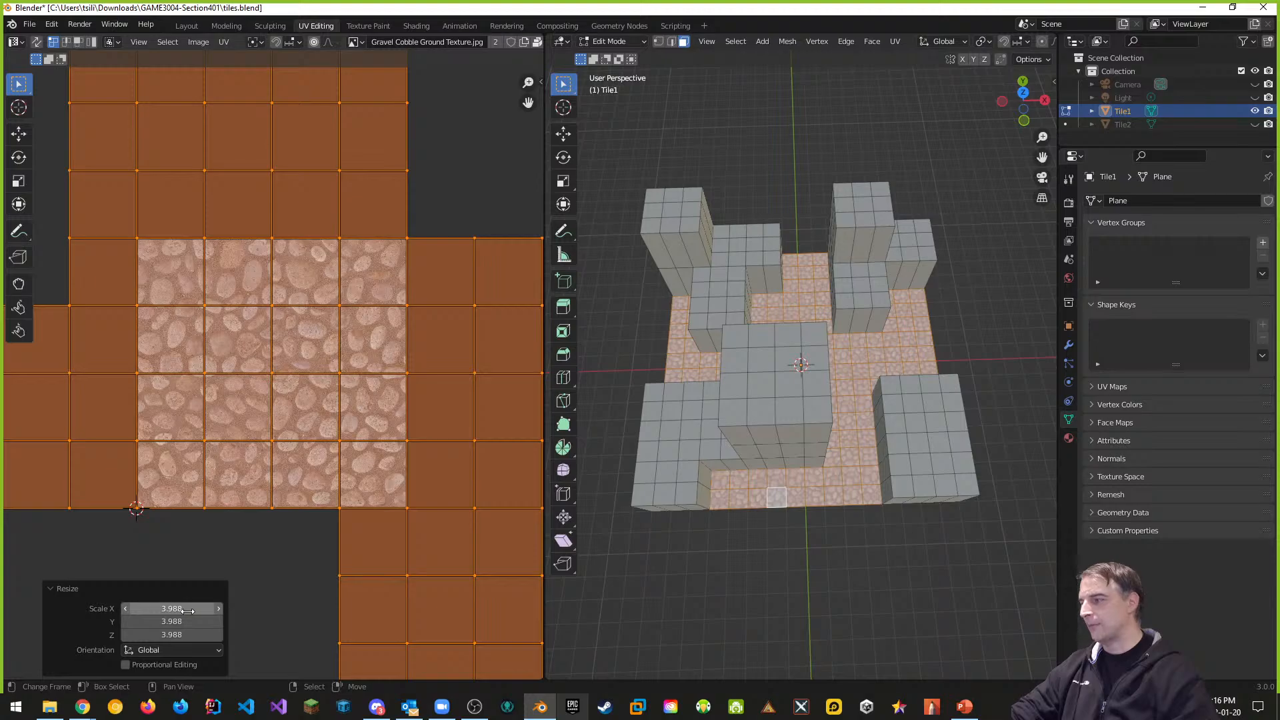
click(183, 610)
text(4)
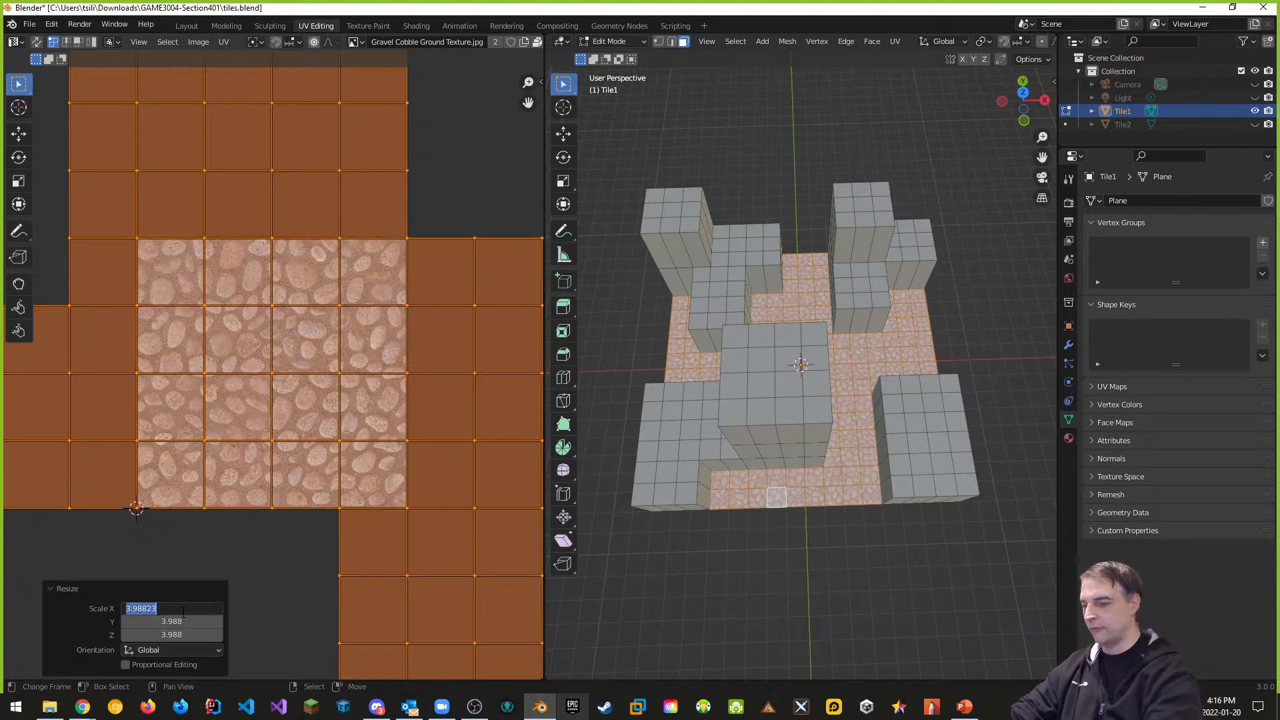
key(Return)
click(182, 621)
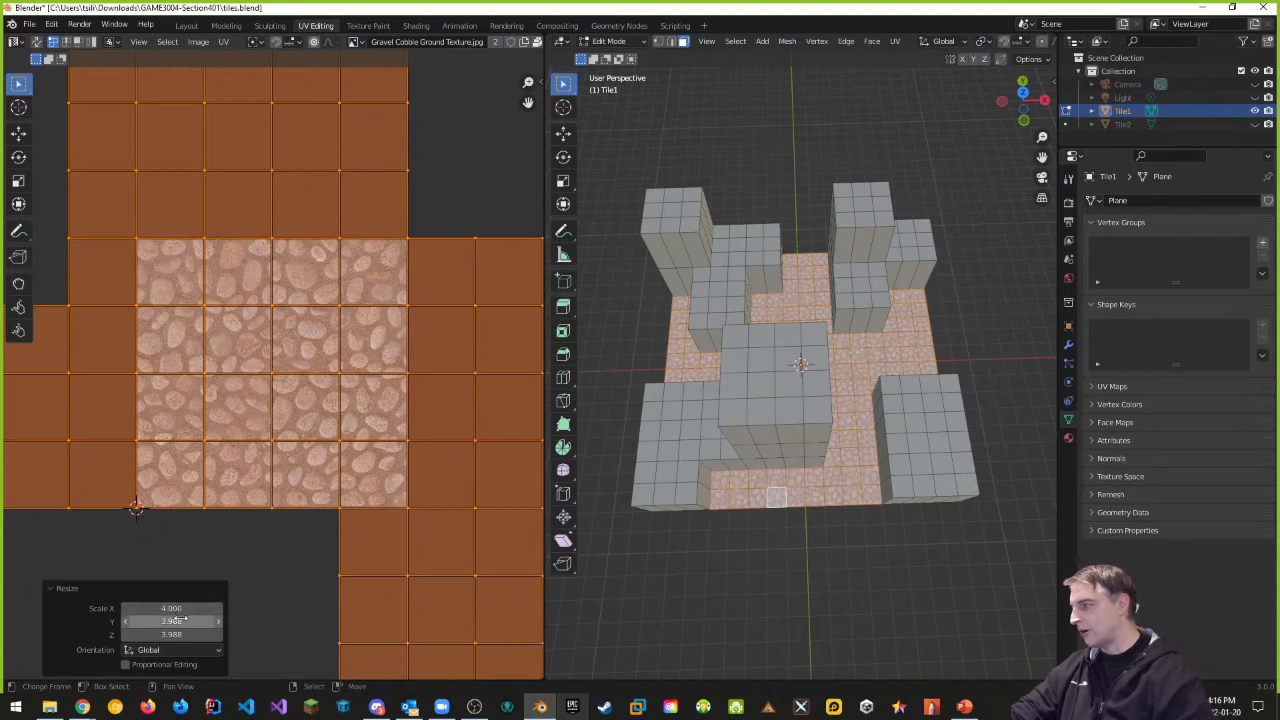
text(4)
key(Return)
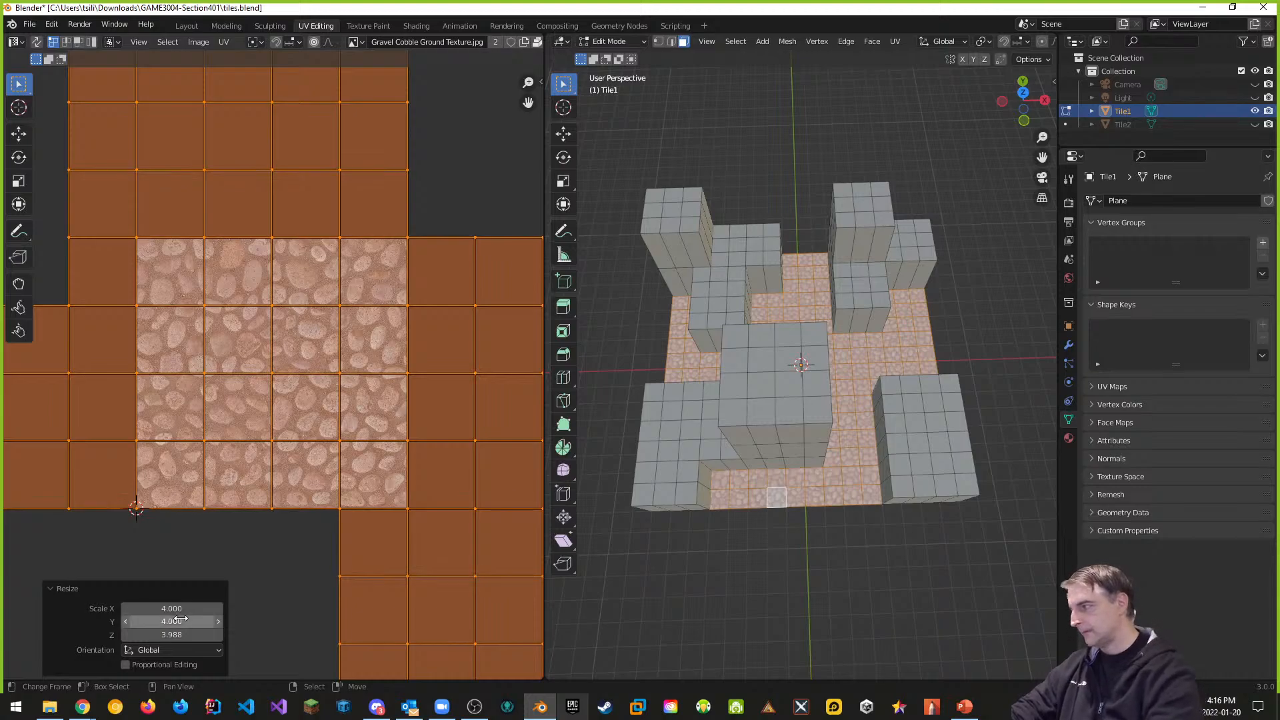
click(176, 633)
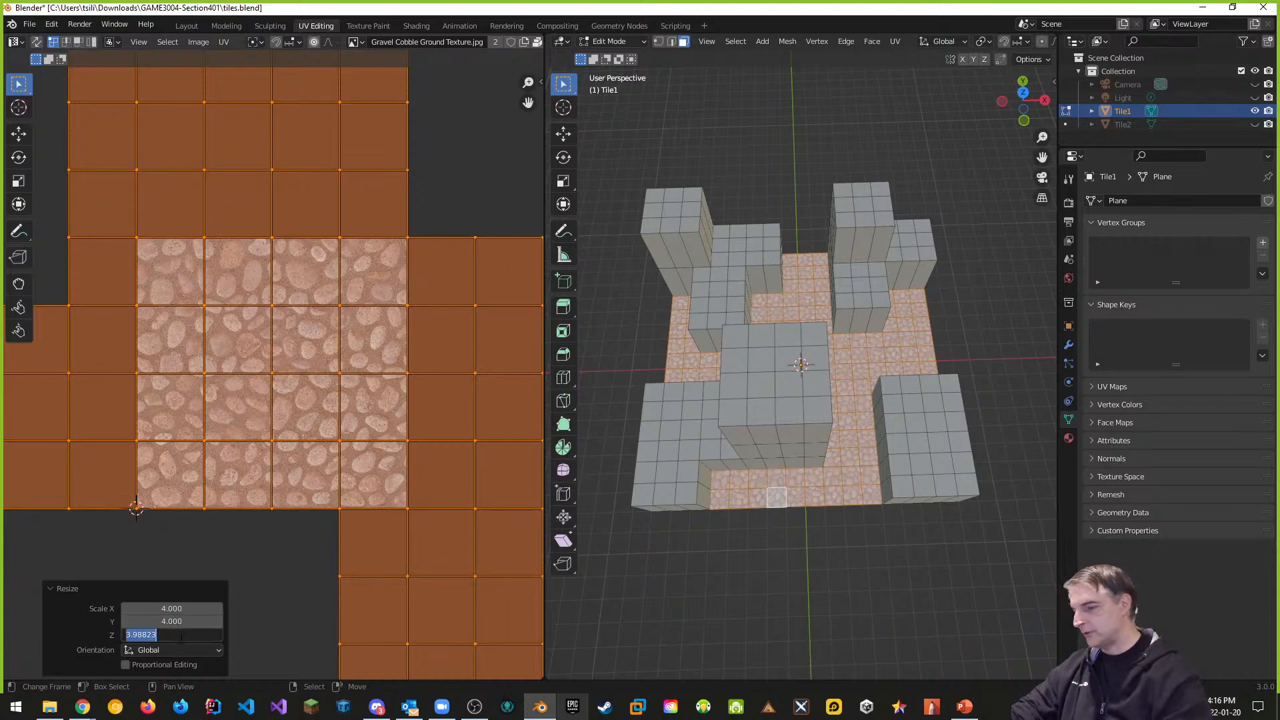
text(4.0)
key(Return)
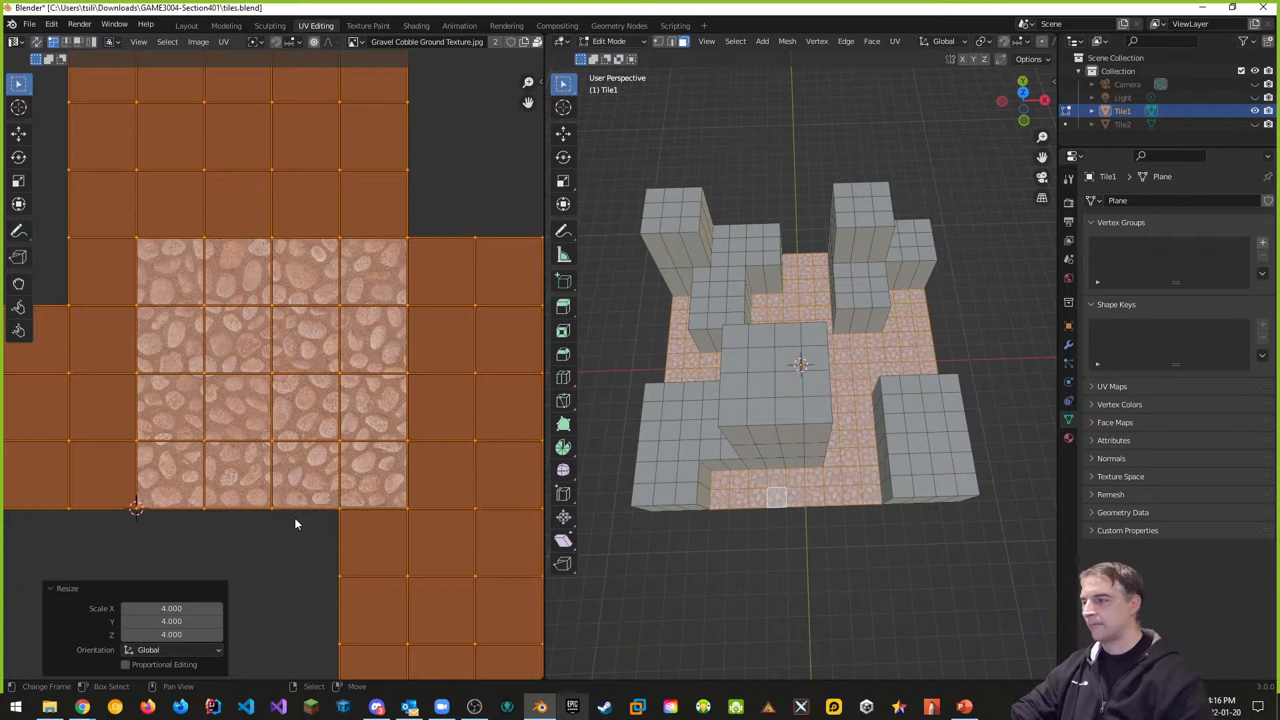
key(ctrl+s)
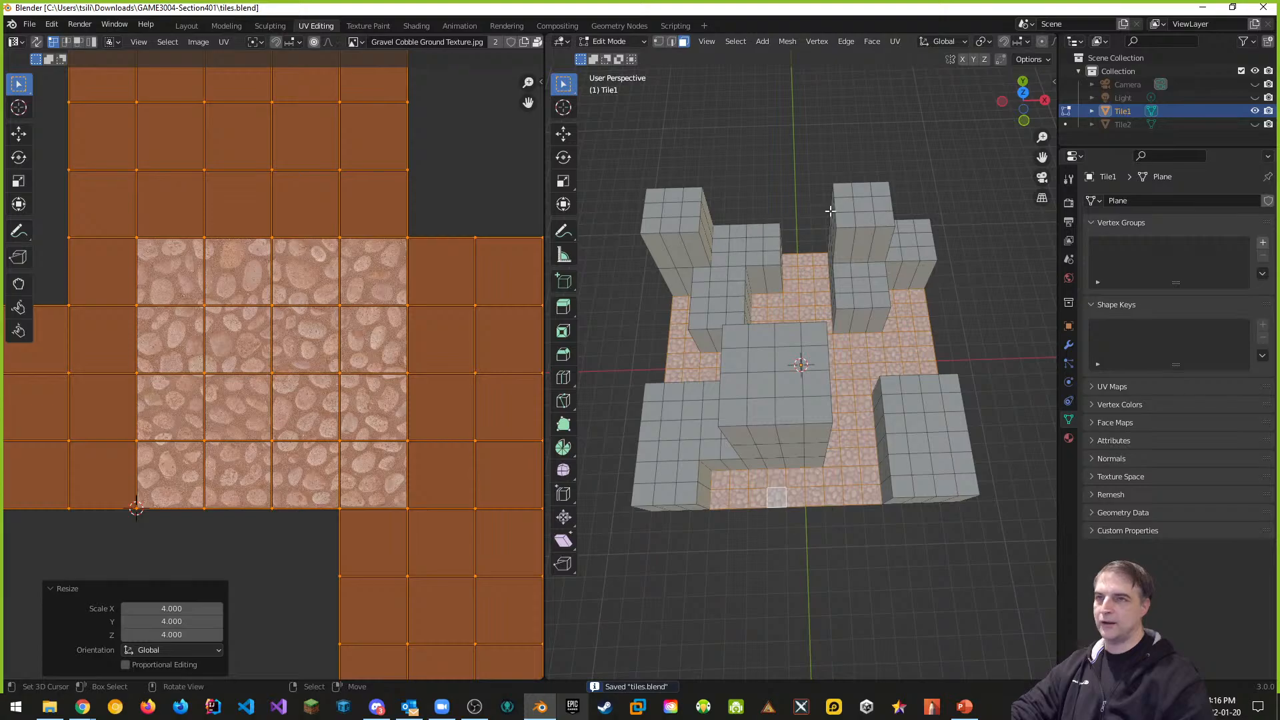
Orbit around Tile1's cobblestone floor and return to the Layout workspace
mouse_move(919, 377)
middle_down()
mouse_move(876, 361)
mouse_move(911, 357)
mouse_move(906, 367)
middle_up()
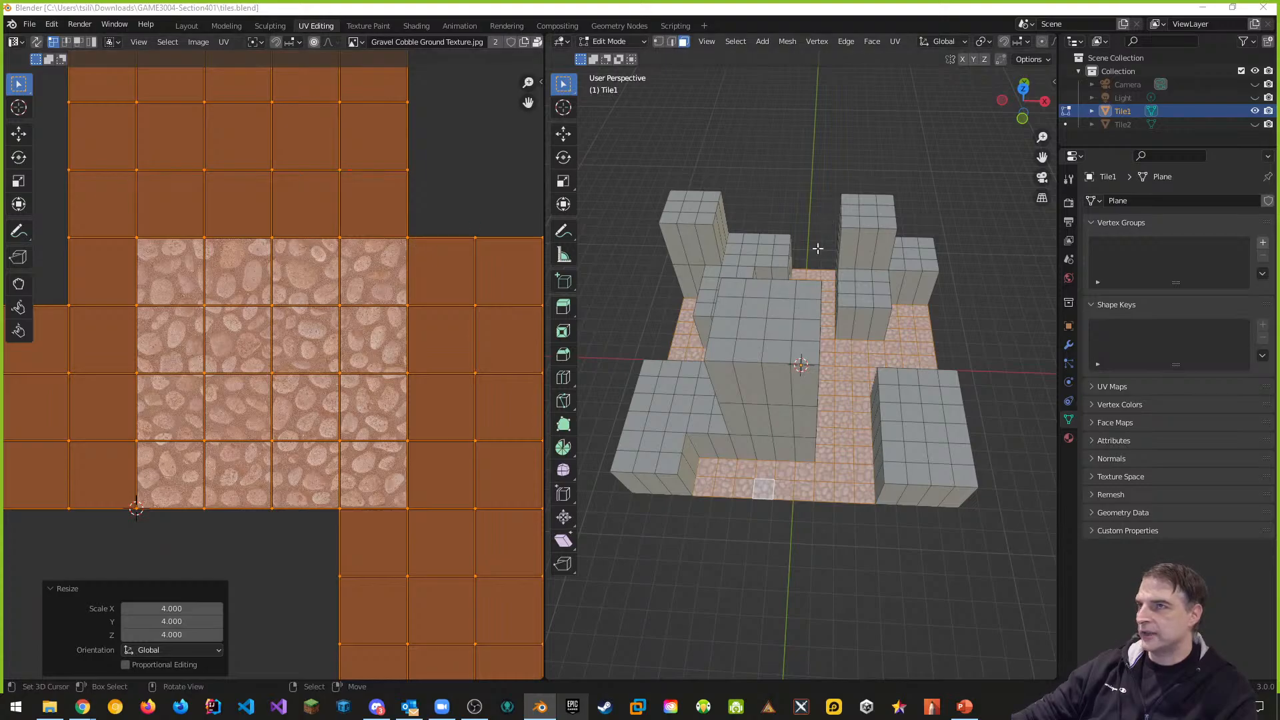
click(186, 25)
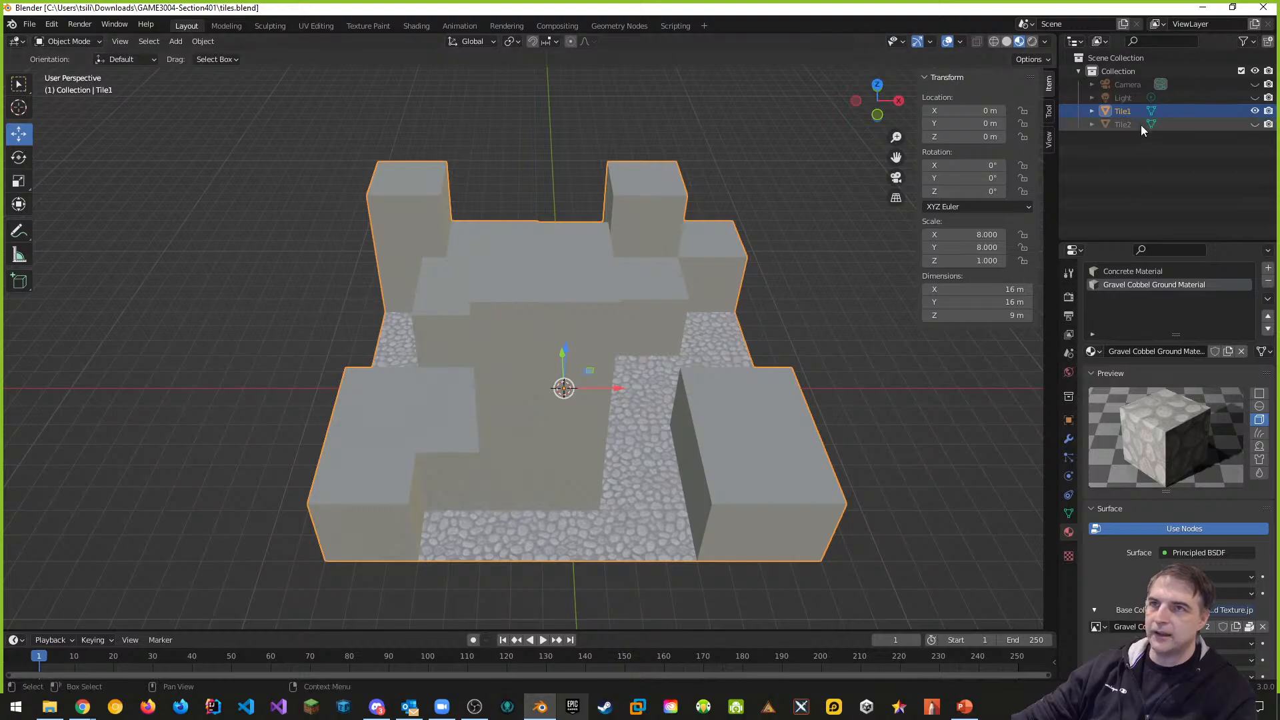
Hide Tile1, make Tile2 active and visible, and assign it Concrete Material
click(1255, 111)
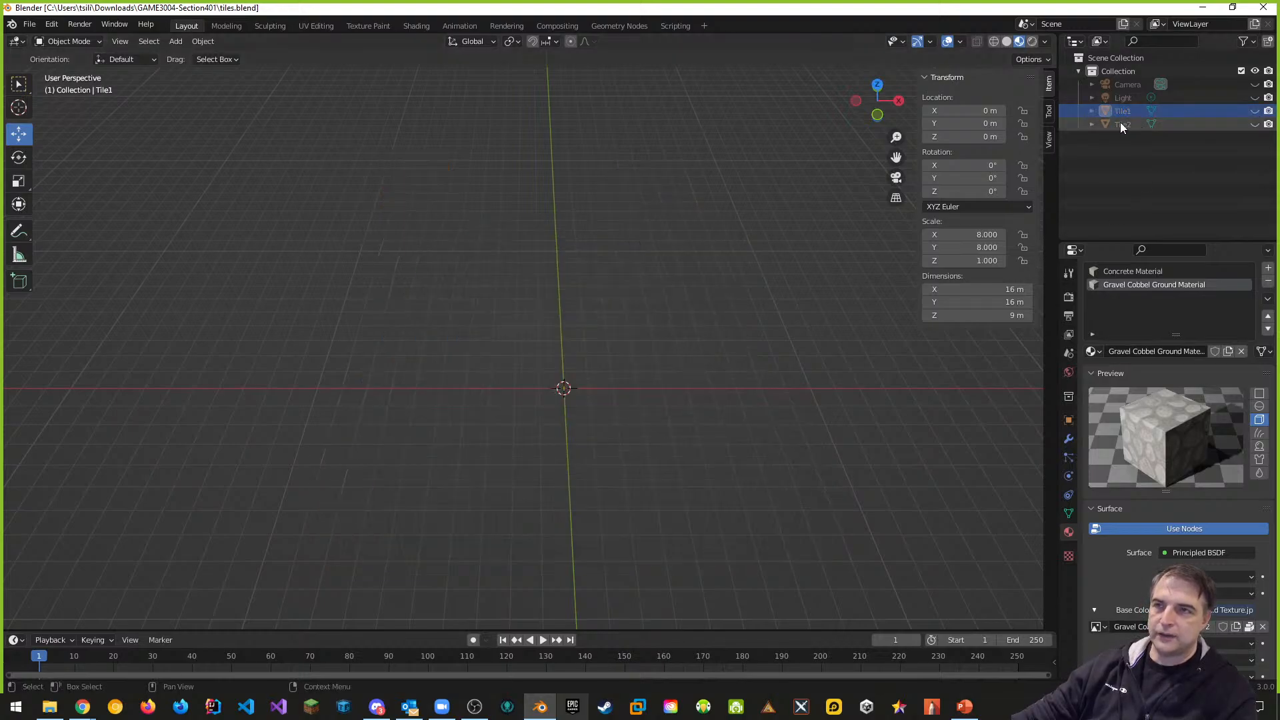
click(1121, 123)
click(1255, 125)
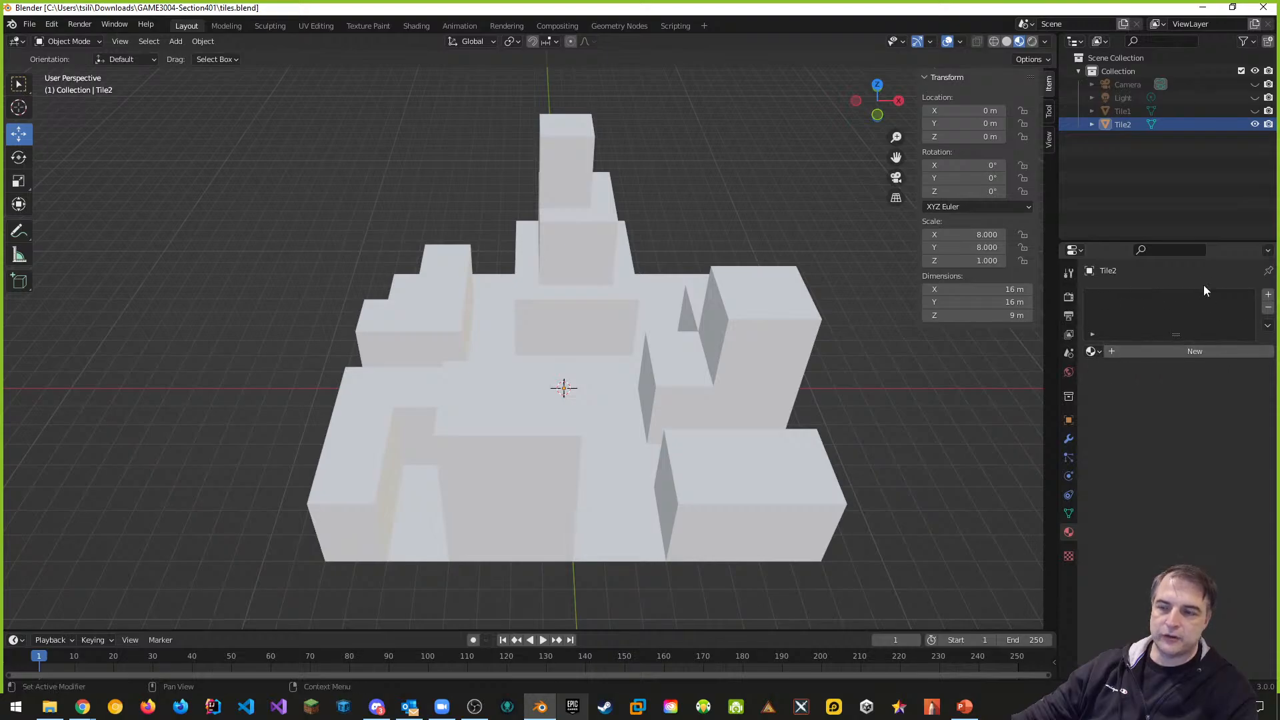
click(1101, 349)
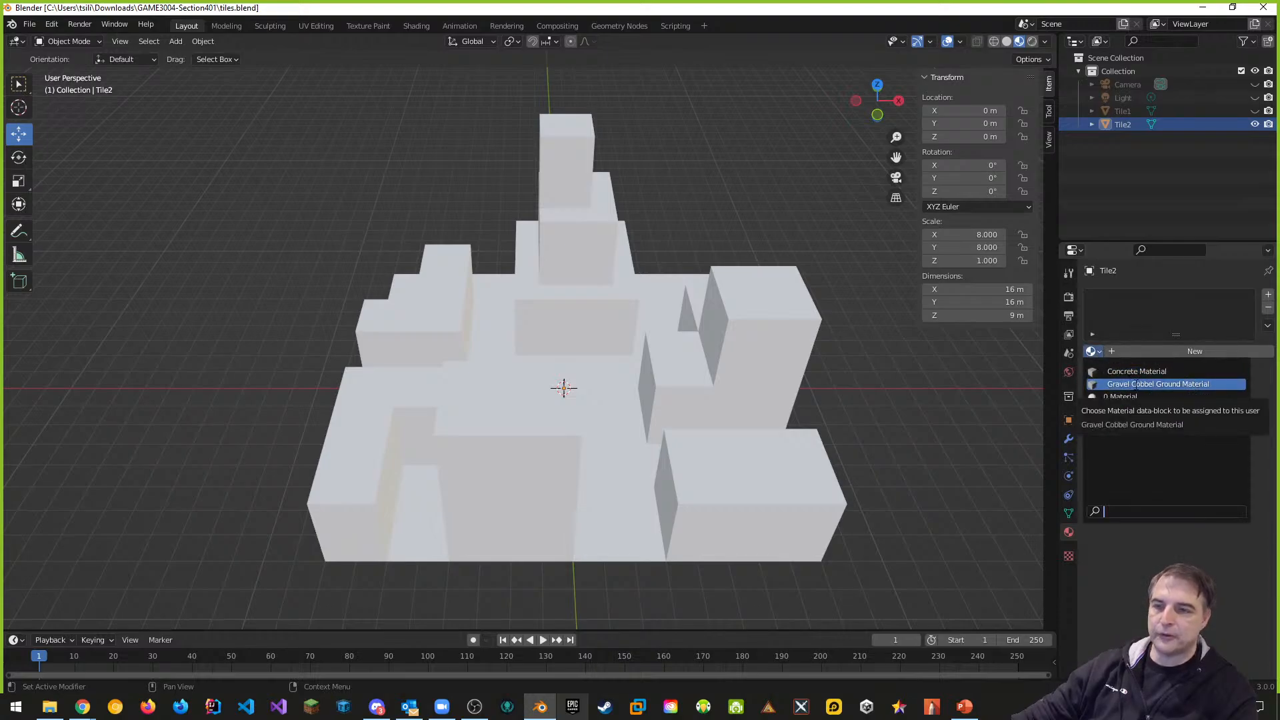
click(1142, 371)
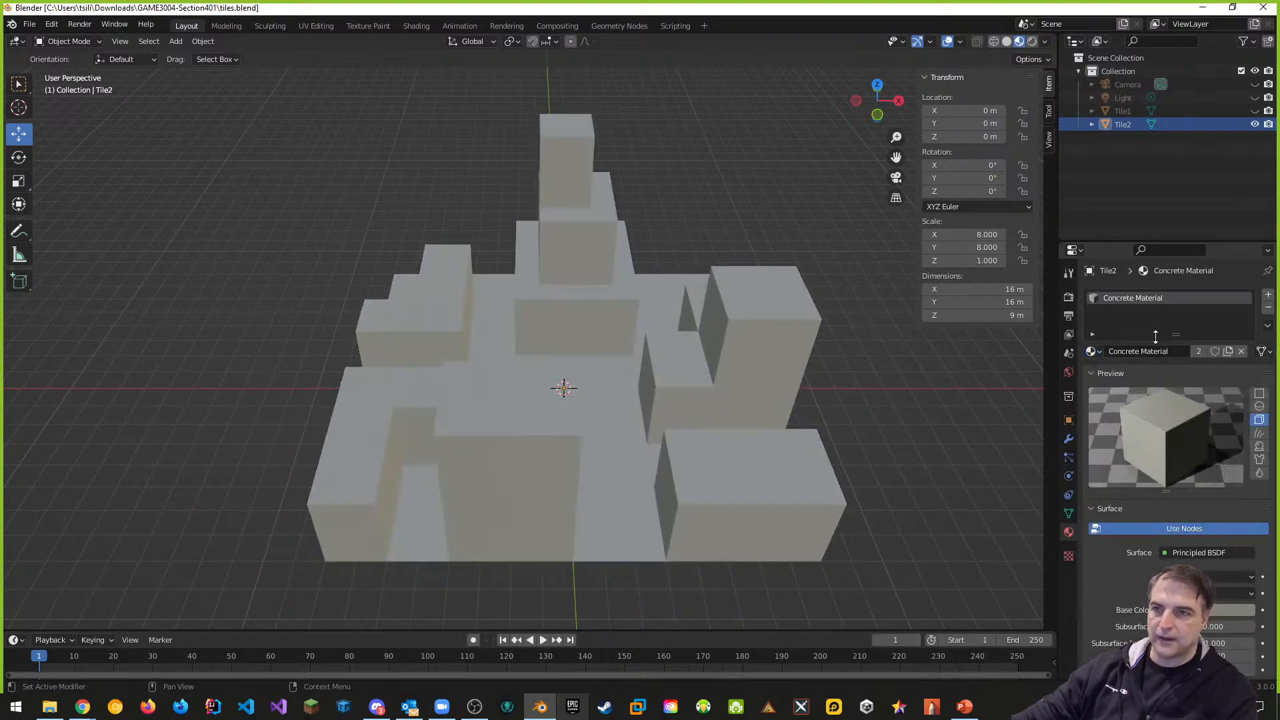
Add a second material slot on Tile2 holding Gravel Cobbel Ground Material
click(1269, 297)
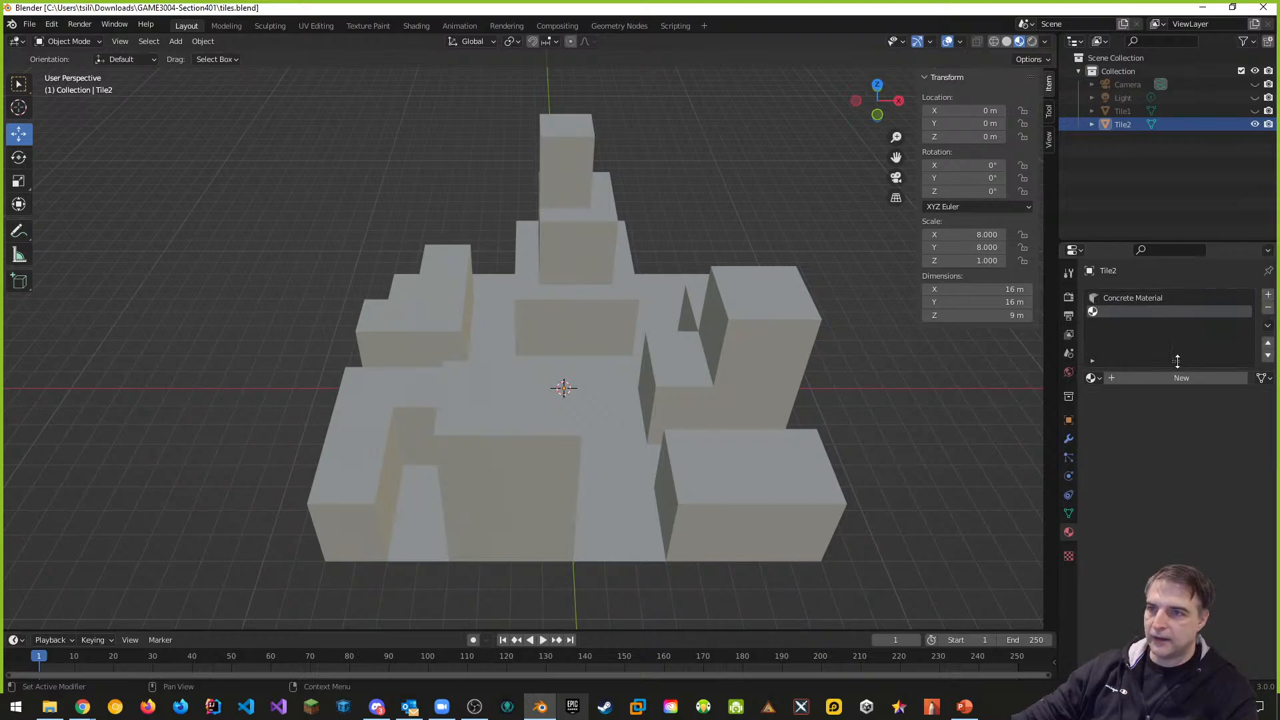
click(1100, 378)
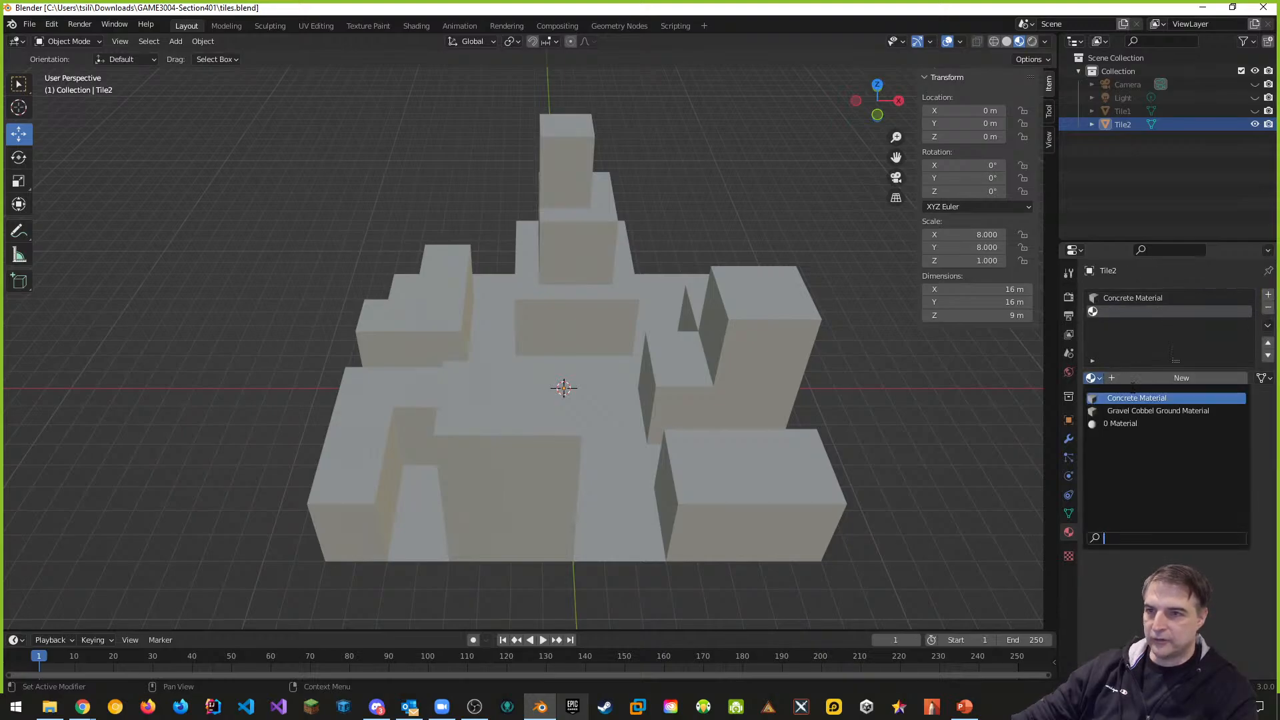
click(1160, 411)
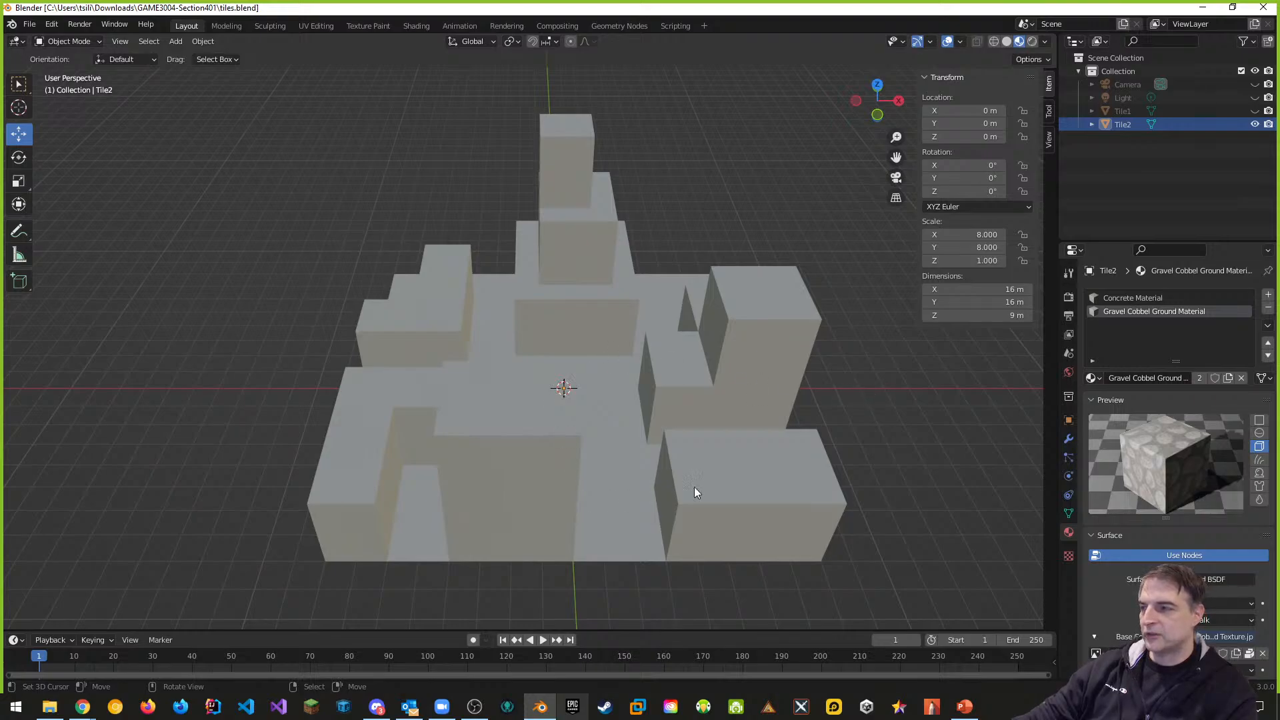
Put Tile2 into Edit Mode with Gravel Cobbel Ground Material active and nothing selected
click(97, 43)
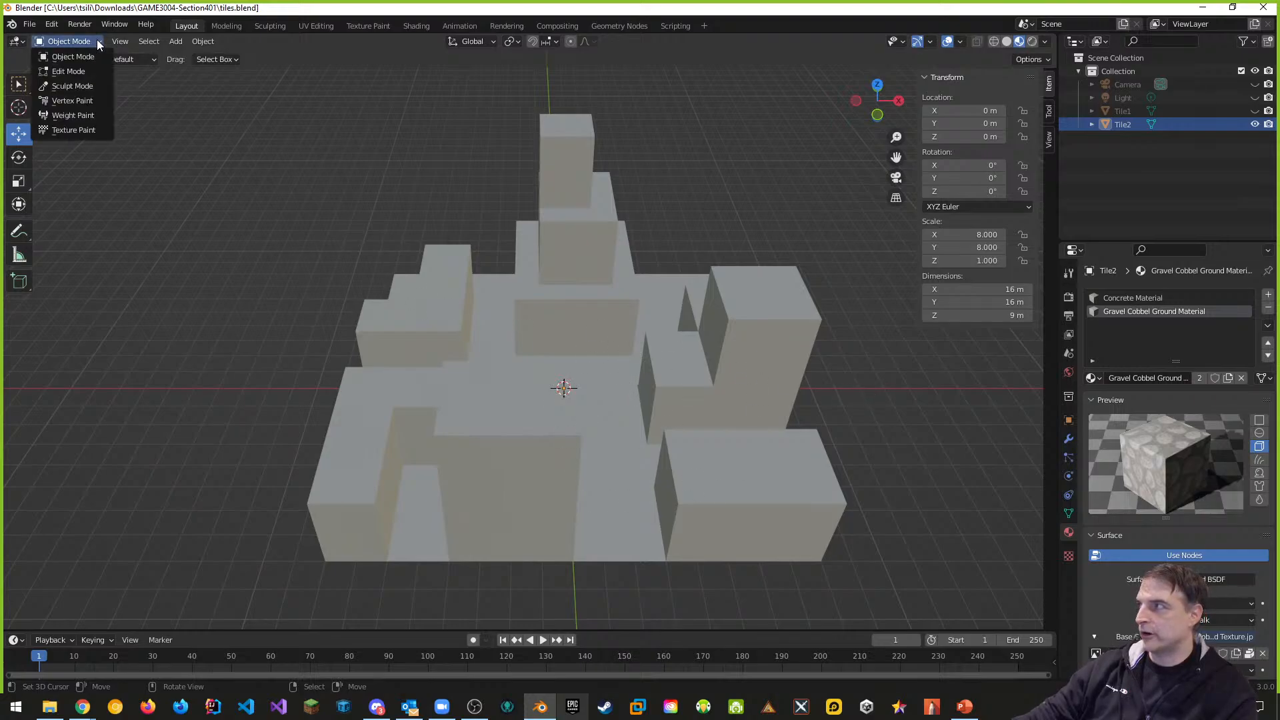
click(74, 72)
middle_drag(830, 320, 831, 355)
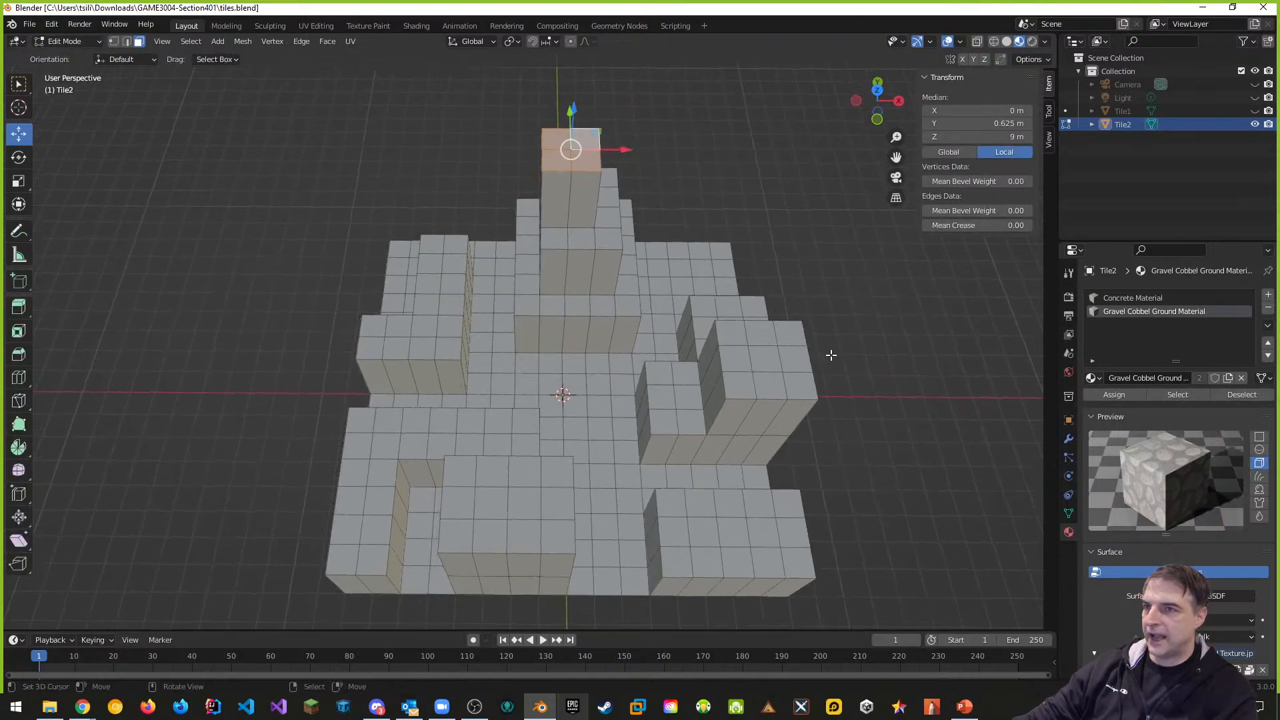
click(1126, 294)
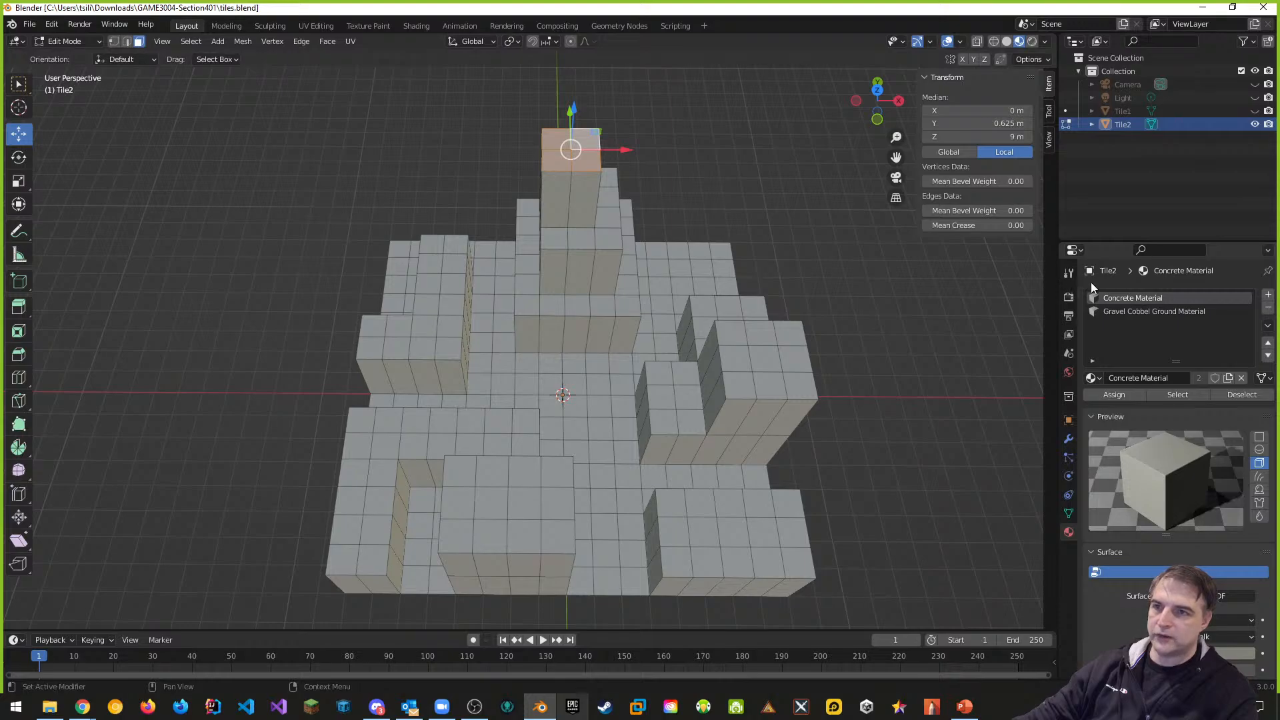
click(1133, 311)
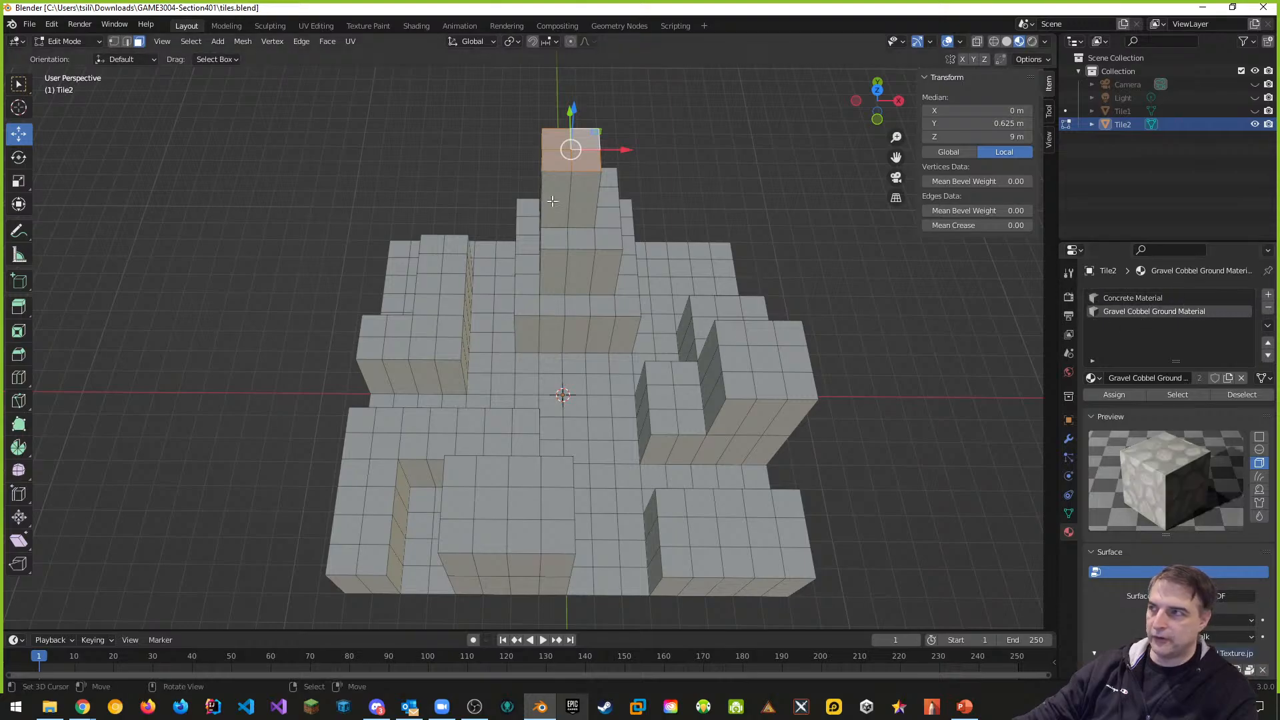
middle_drag(650, 204, 594, 144)
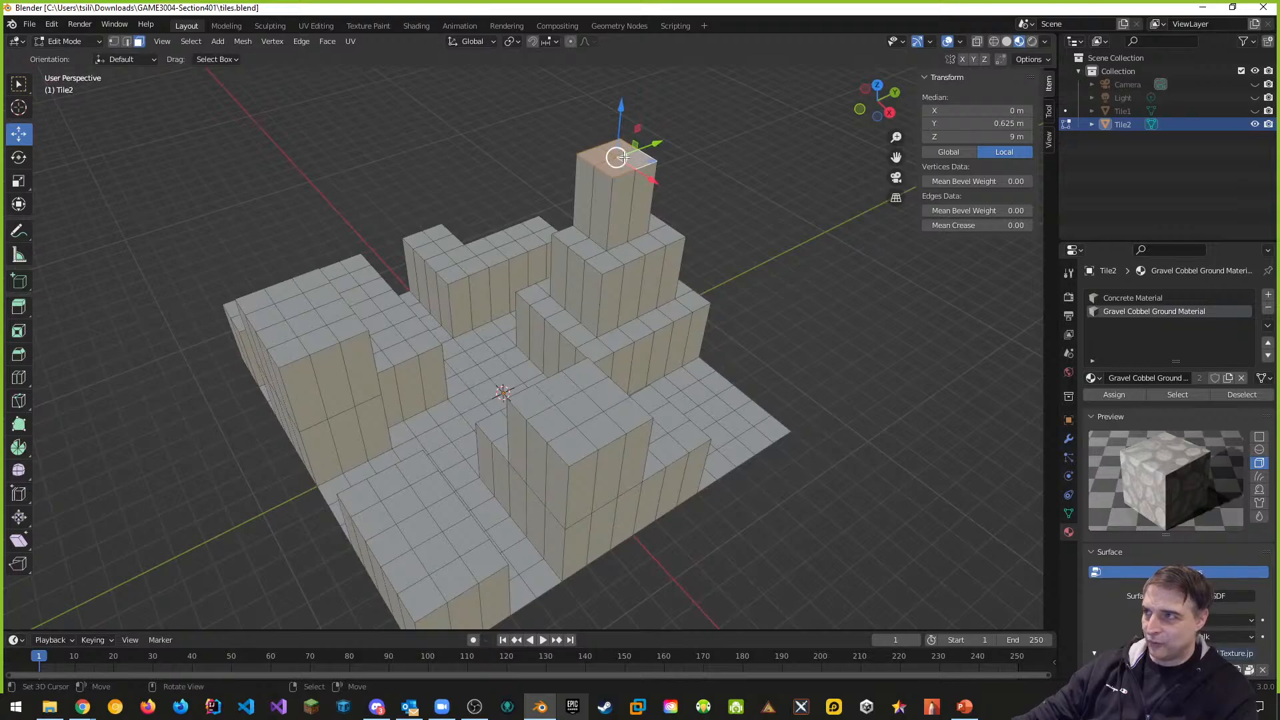
middle_drag(472, 254, 613, 317)
click(191, 41)
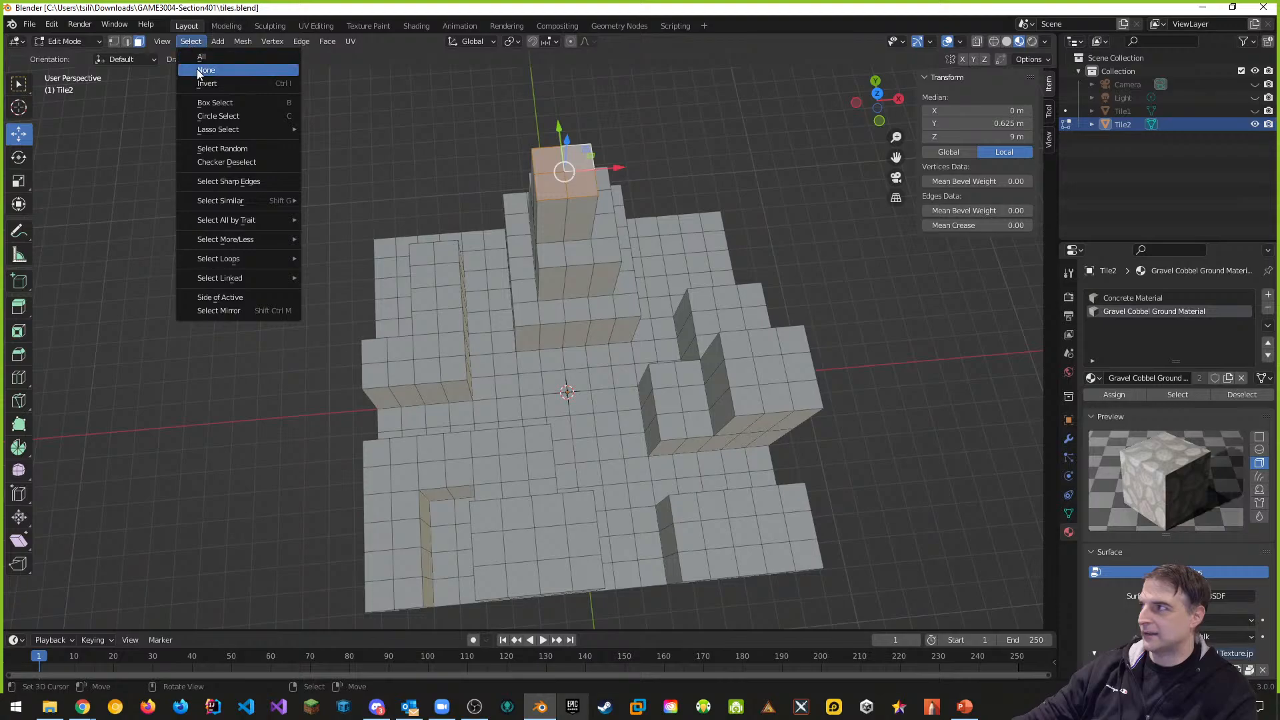
click(206, 70)
middle_drag(744, 292, 726, 282)
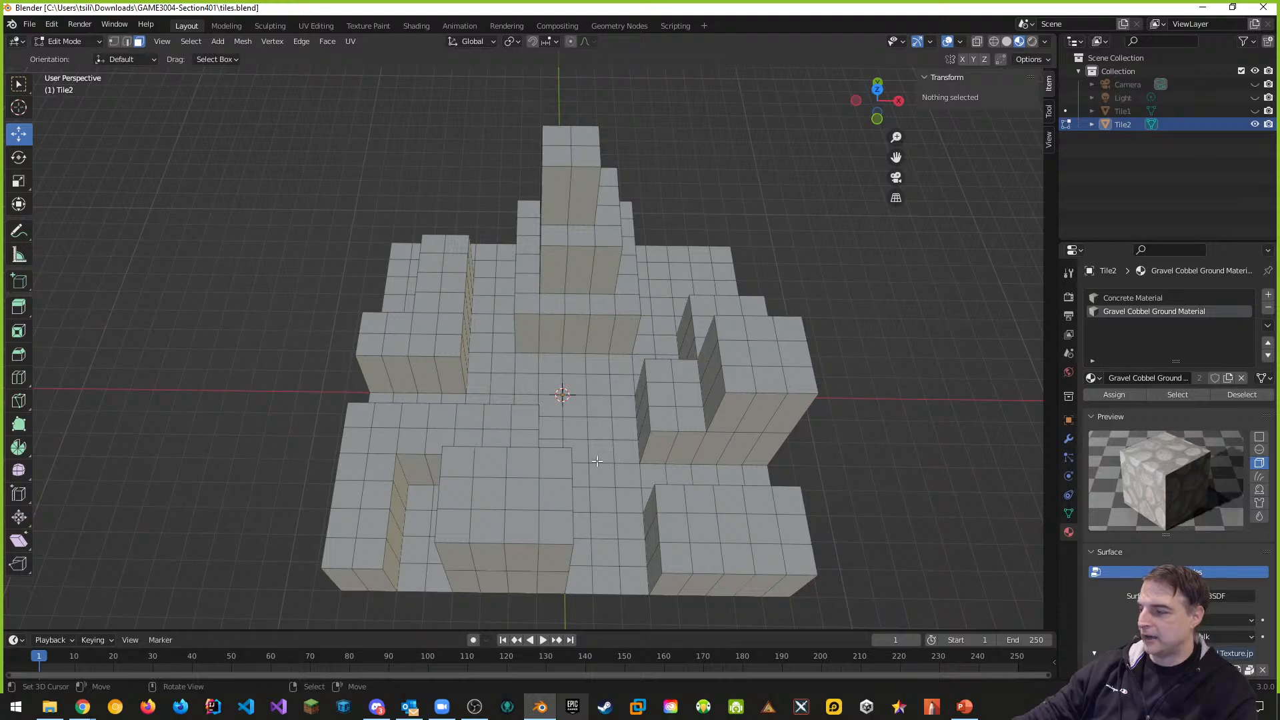
Circle-select the front floor faces, undoing an accidental clear to restore them
key(c)
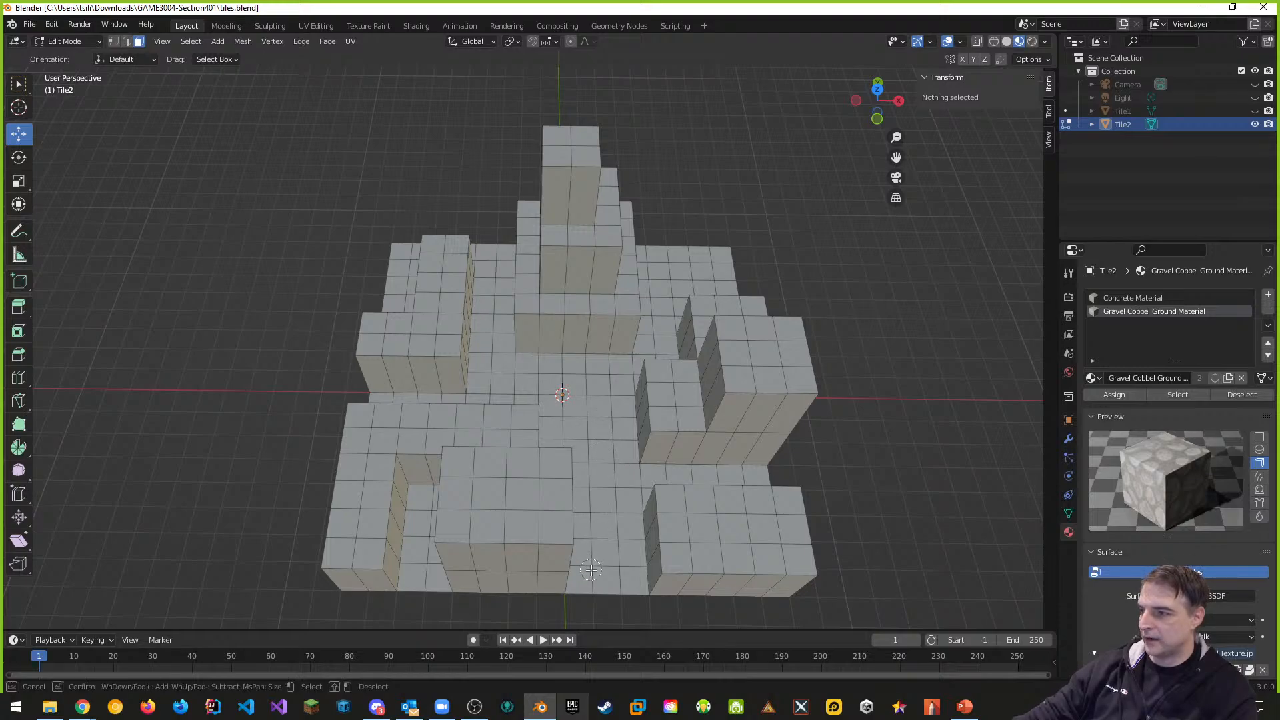
mouse_move(593, 572)
mouse_down()
mouse_move(597, 526)
mouse_move(610, 523)
mouse_move(604, 407)
mouse_move(582, 380)
mouse_move(523, 377)
mouse_move(500, 390)
mouse_move(581, 432)
mouse_move(572, 460)
mouse_move(592, 464)
mouse_move(641, 545)
mouse_up()
middle_drag(641, 545, 590, 532)
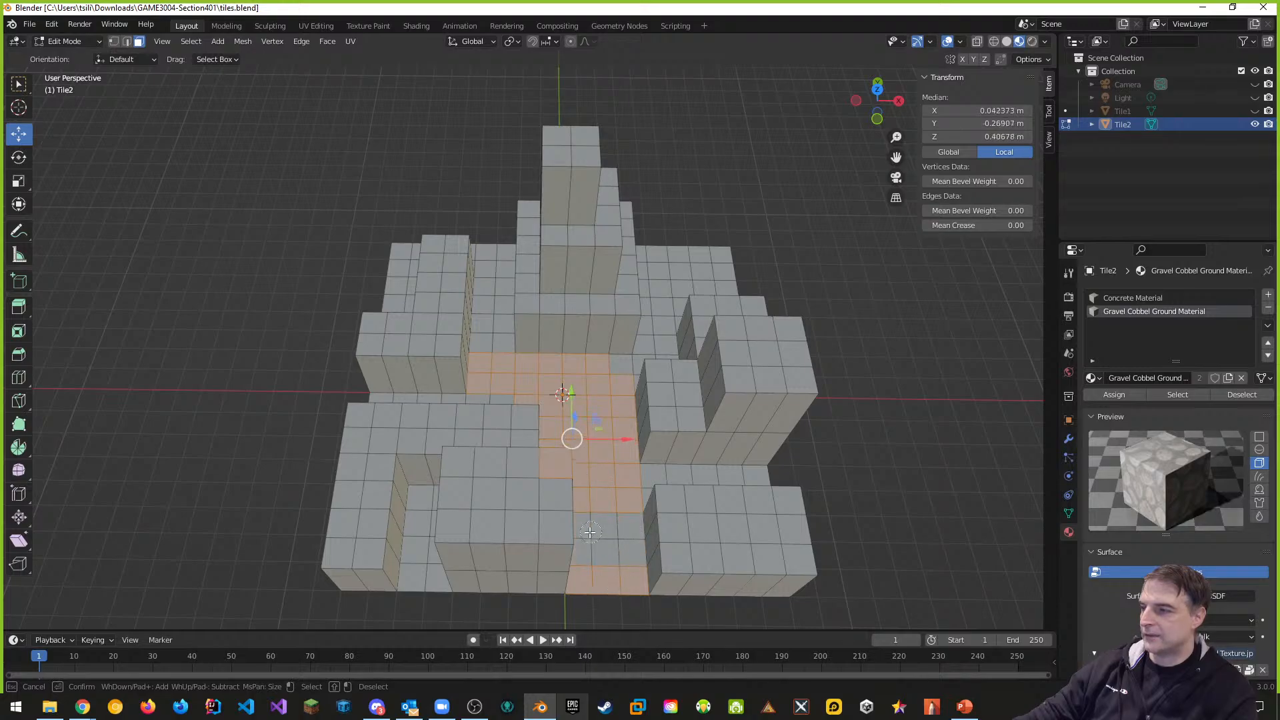
drag(589, 532, 822, 550)
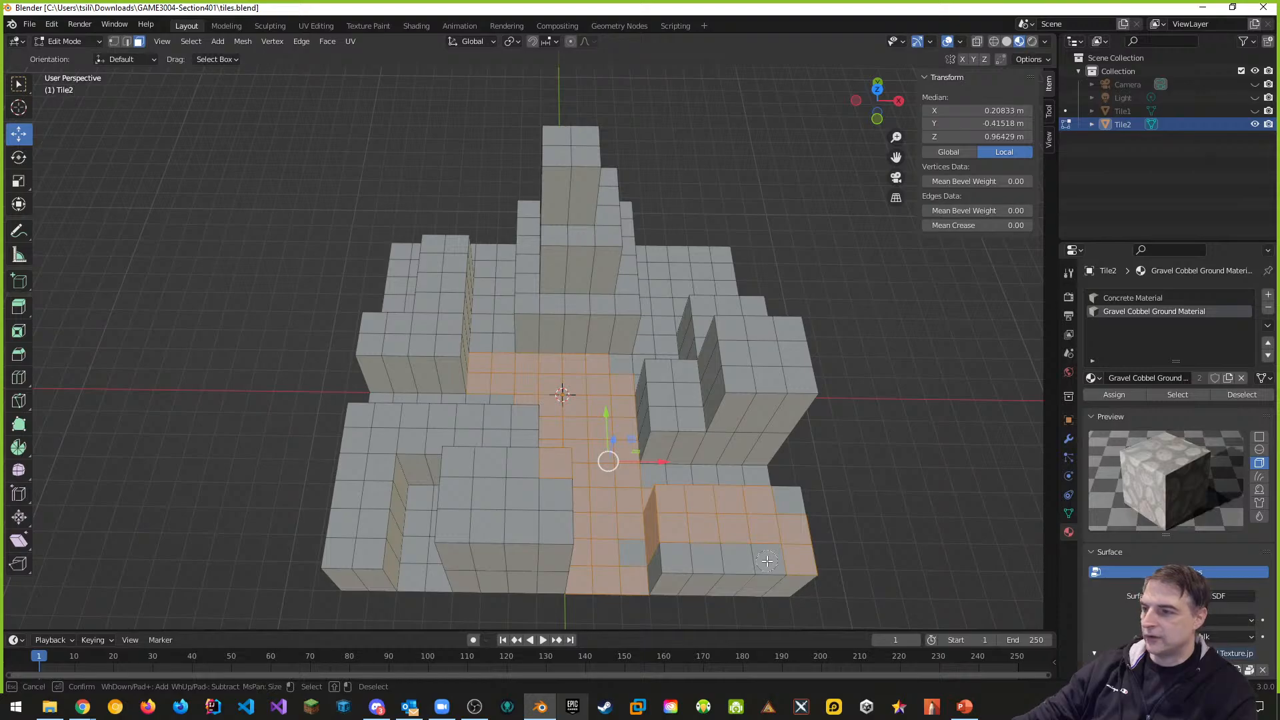
key(Escape)
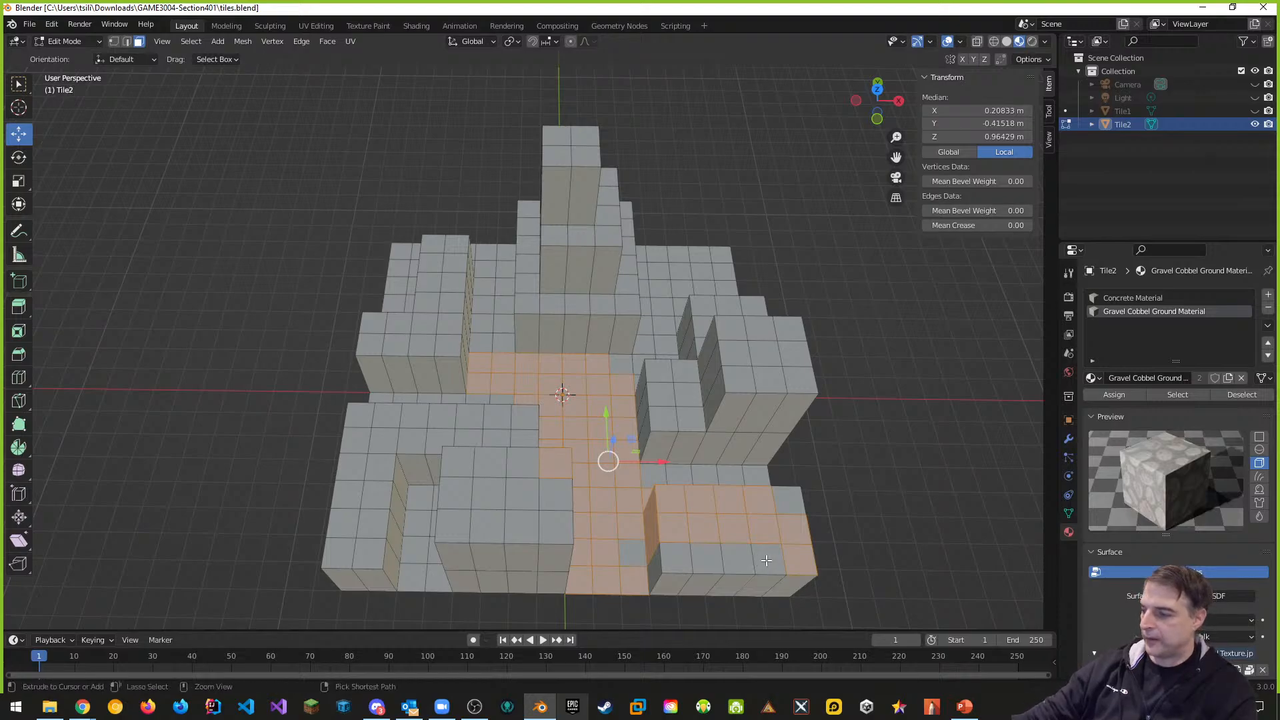
key(alt+a)
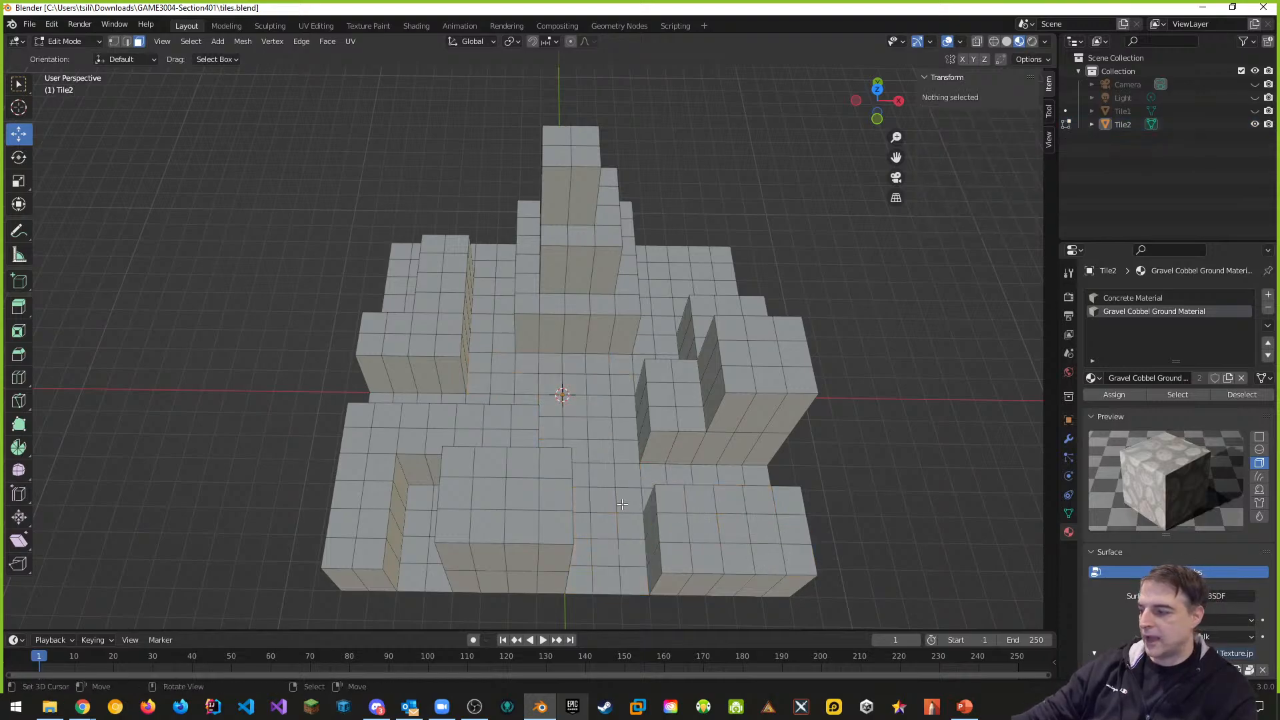
click(53, 30)
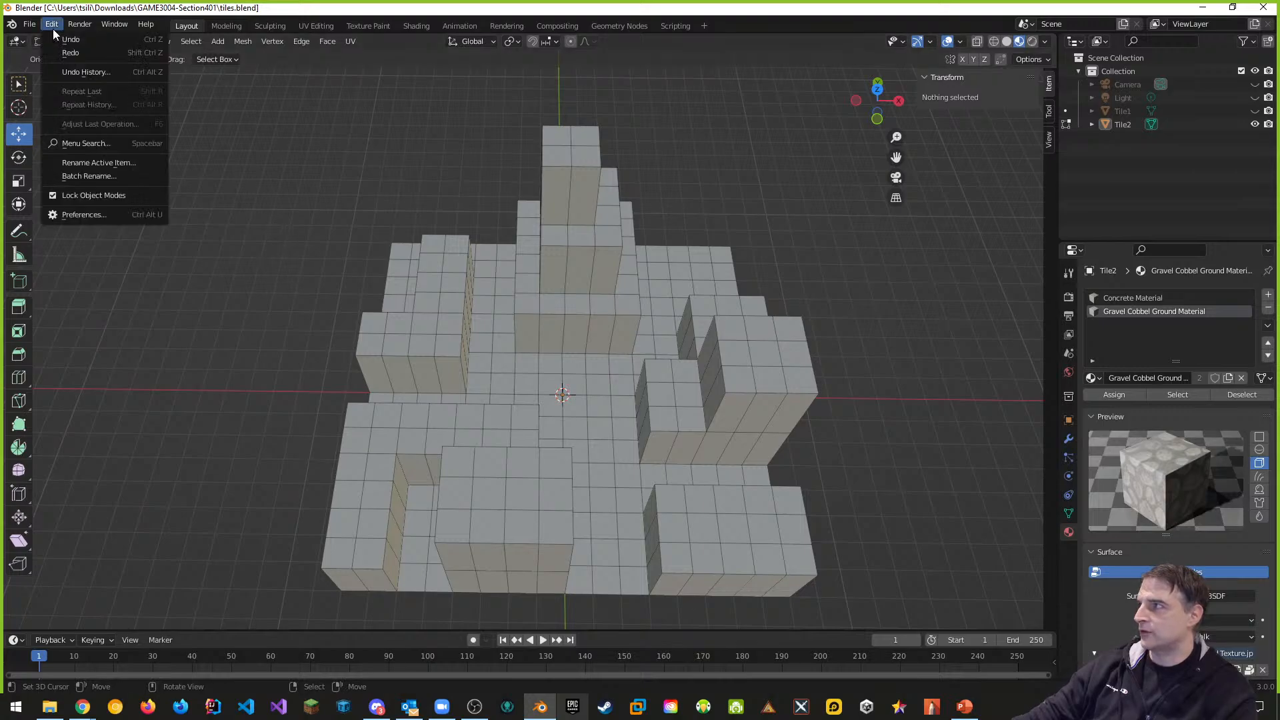
click(67, 40)
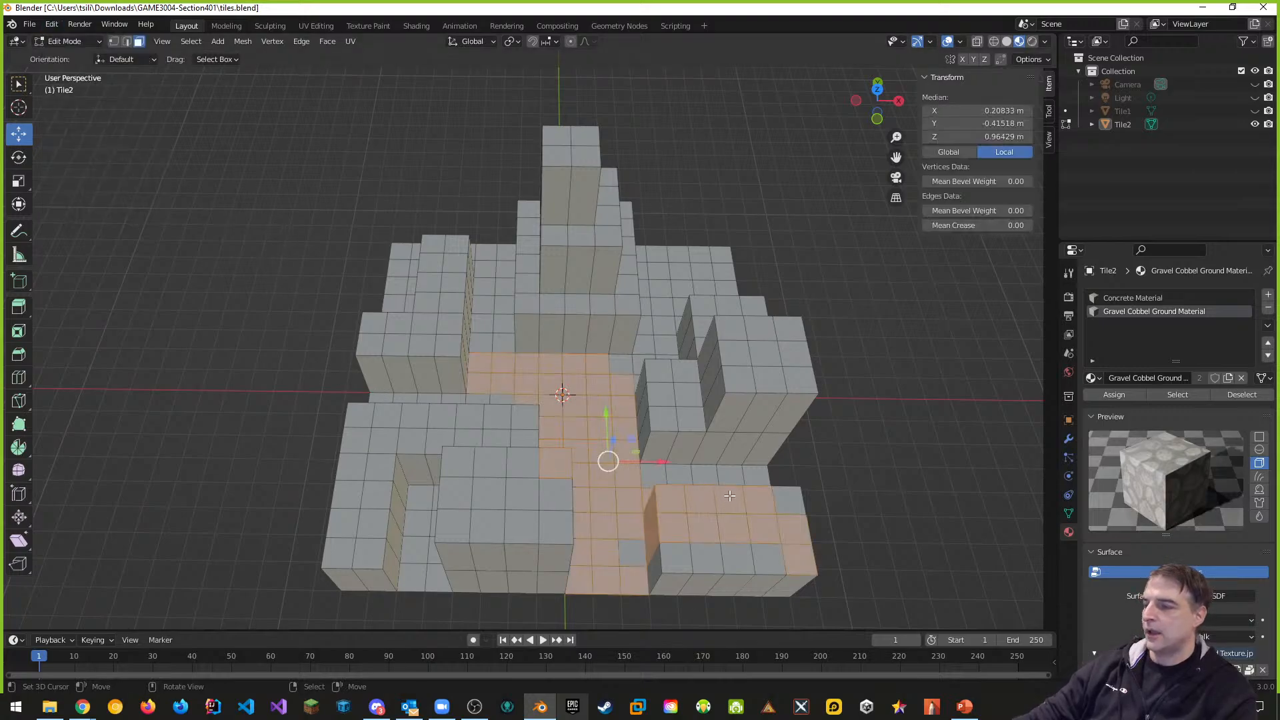
Circle-deselect the lower-right block's raised faces and the strip's side faces
key(c)
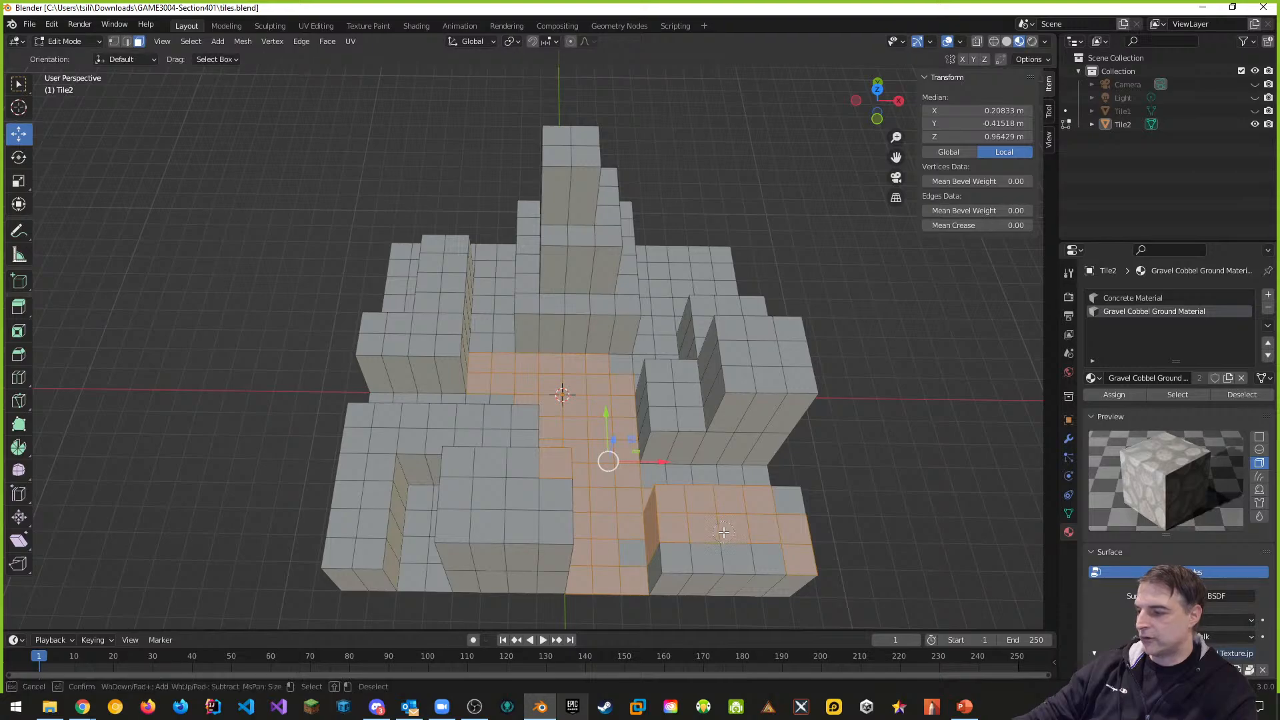
mouse_move(712, 518)
middle_down()
mouse_move(684, 515)
mouse_move(780, 536)
middle_up()
middle_drag(673, 536, 657, 511)
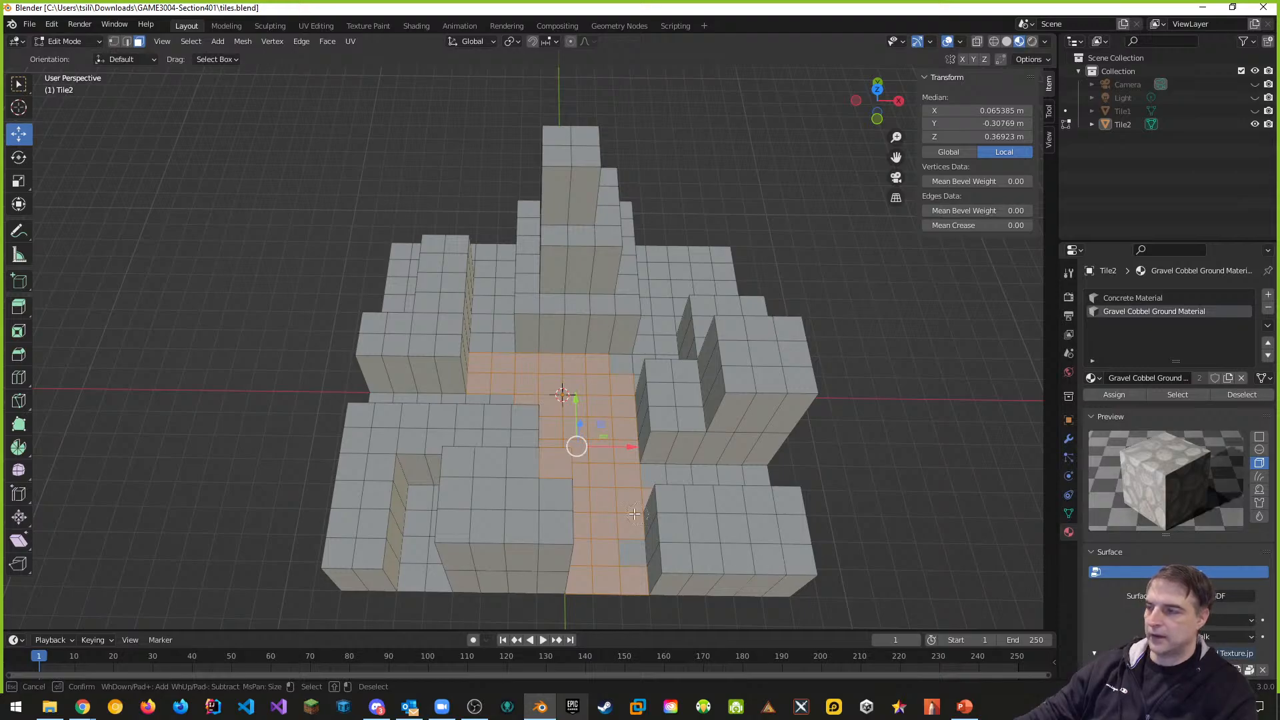
middle_click(544, 475)
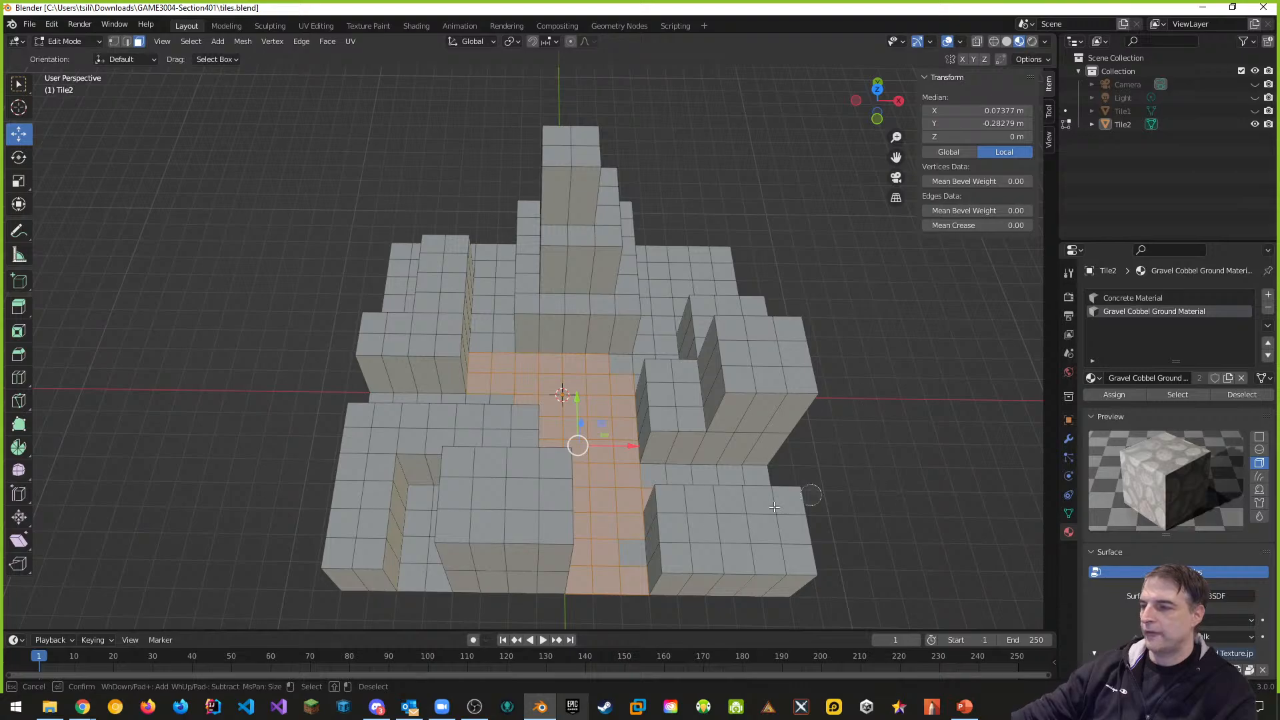
key(Escape)
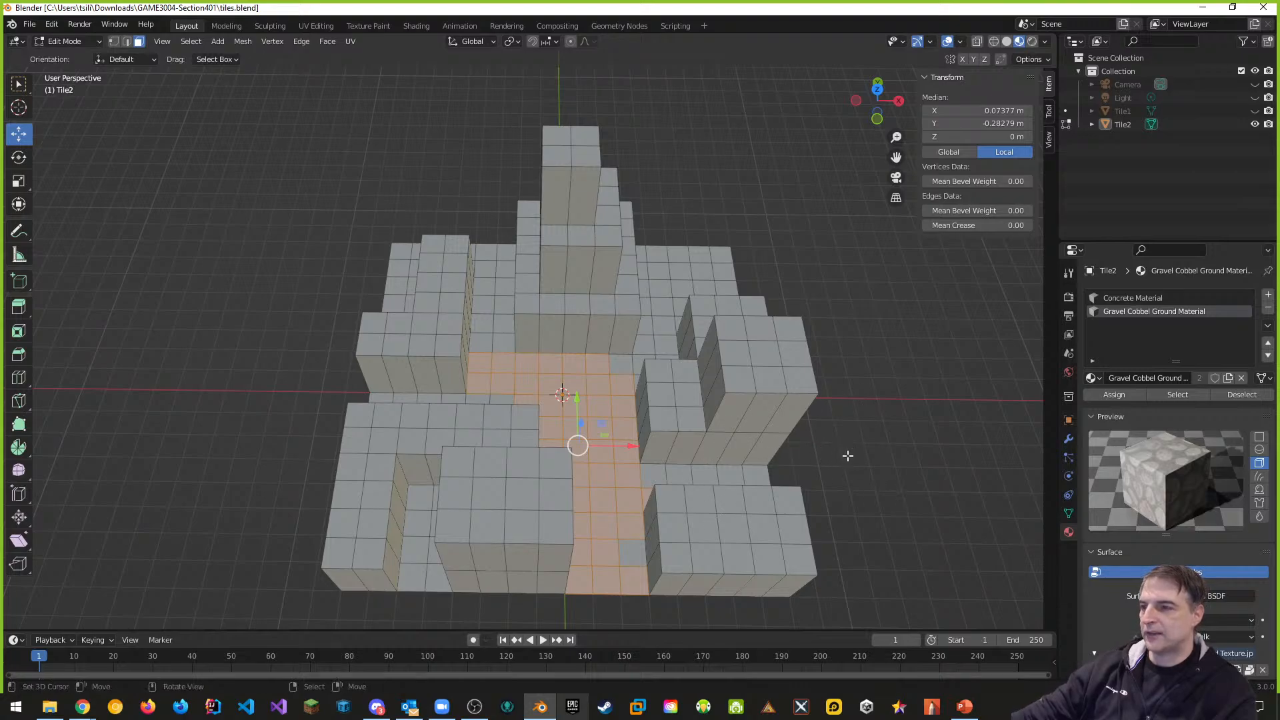
middle_drag(846, 452, 711, 503)
From above, add the floor column, right band, lower faces and grey strip
key(c)
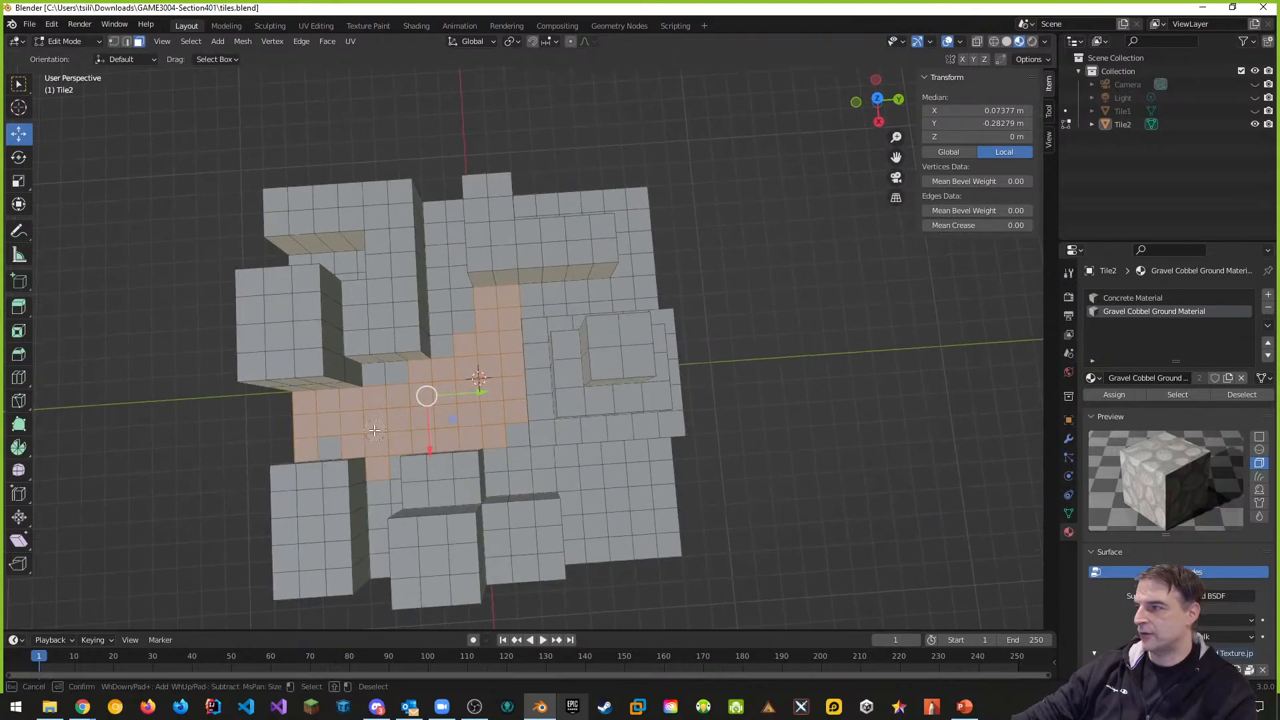
mouse_move(430, 380)
mouse_down()
mouse_move(450, 326)
mouse_move(446, 220)
mouse_up()
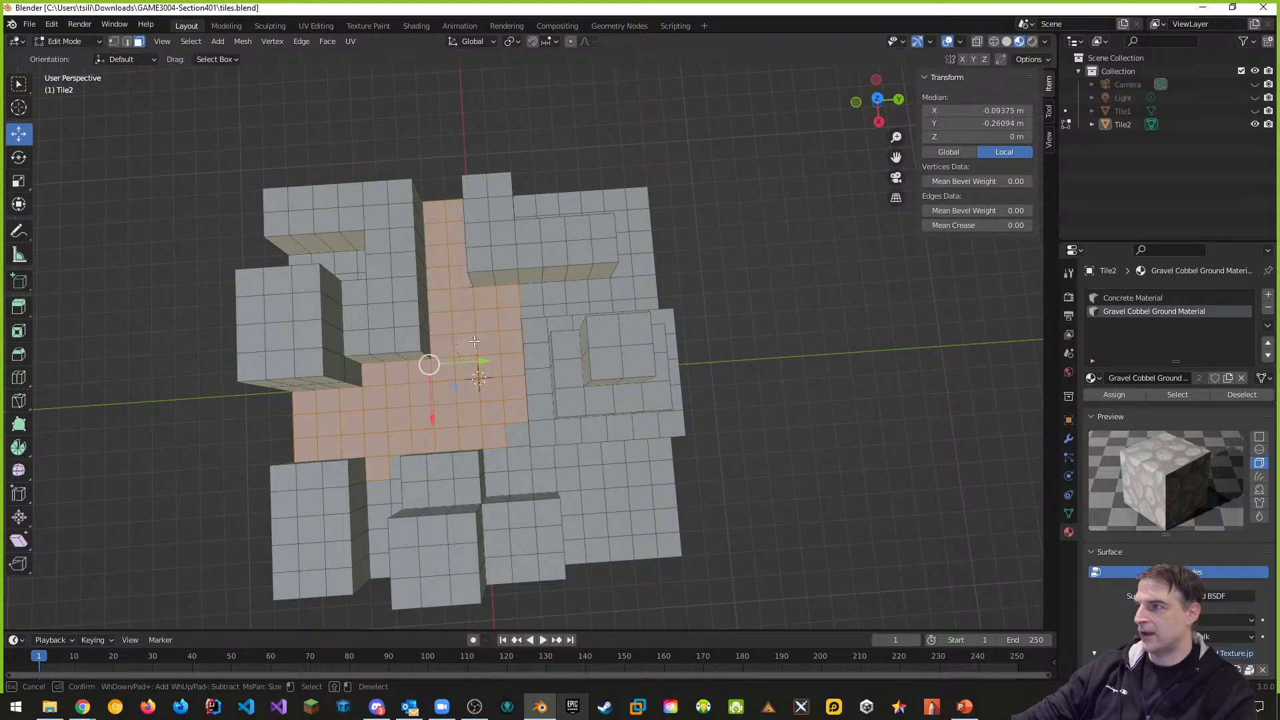
mouse_move(528, 305)
mouse_down()
mouse_move(638, 285)
mouse_move(628, 198)
mouse_move(532, 205)
mouse_move(545, 196)
mouse_up()
mouse_move(504, 460)
mouse_down()
mouse_move(506, 476)
mouse_move(559, 472)
mouse_move(637, 536)
mouse_move(656, 497)
mouse_move(639, 471)
mouse_up()
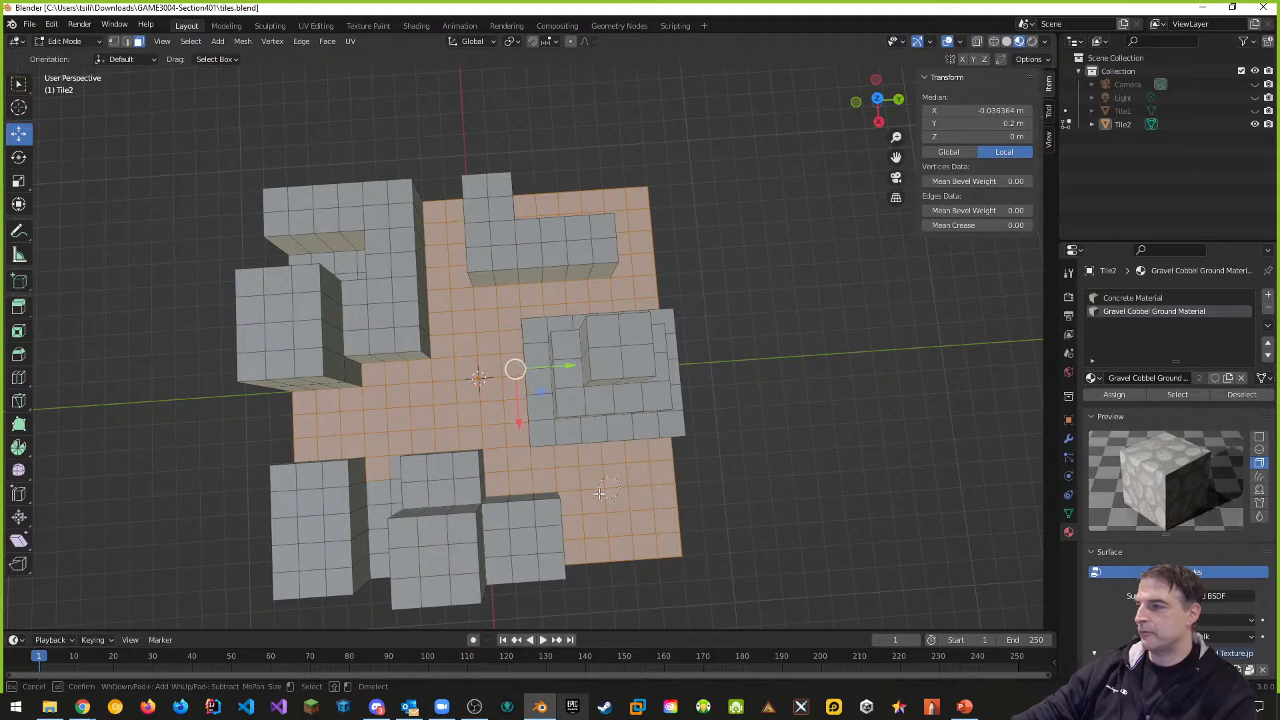
mouse_move(368, 490)
mouse_down()
mouse_move(390, 485)
mouse_move(384, 505)
mouse_up()
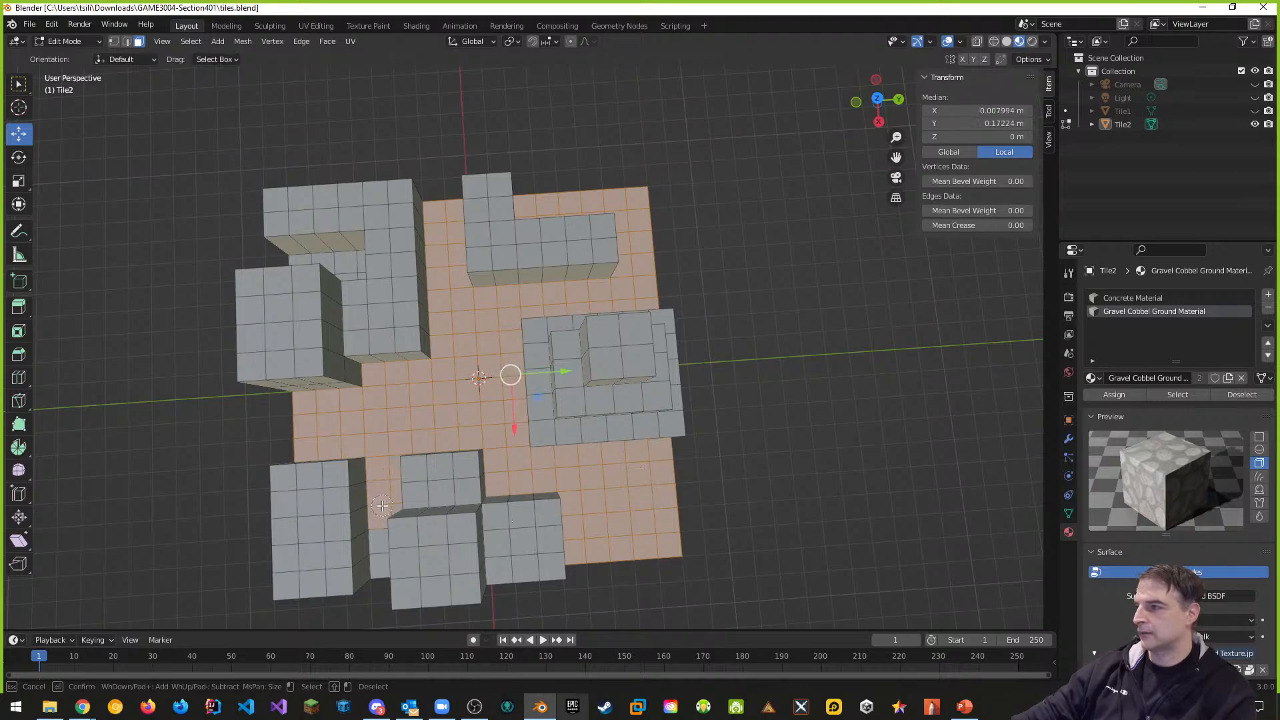
right_click(470, 544)
Add the remaining front strip and front gap floor faces, then check the selection
middle_drag(470, 544, 587, 545)
key(c)
mouse_move(402, 512)
mouse_down()
mouse_move(394, 505)
mouse_move(403, 534)
mouse_up()
right_click(626, 600)
middle_drag(646, 581, 292, 555)
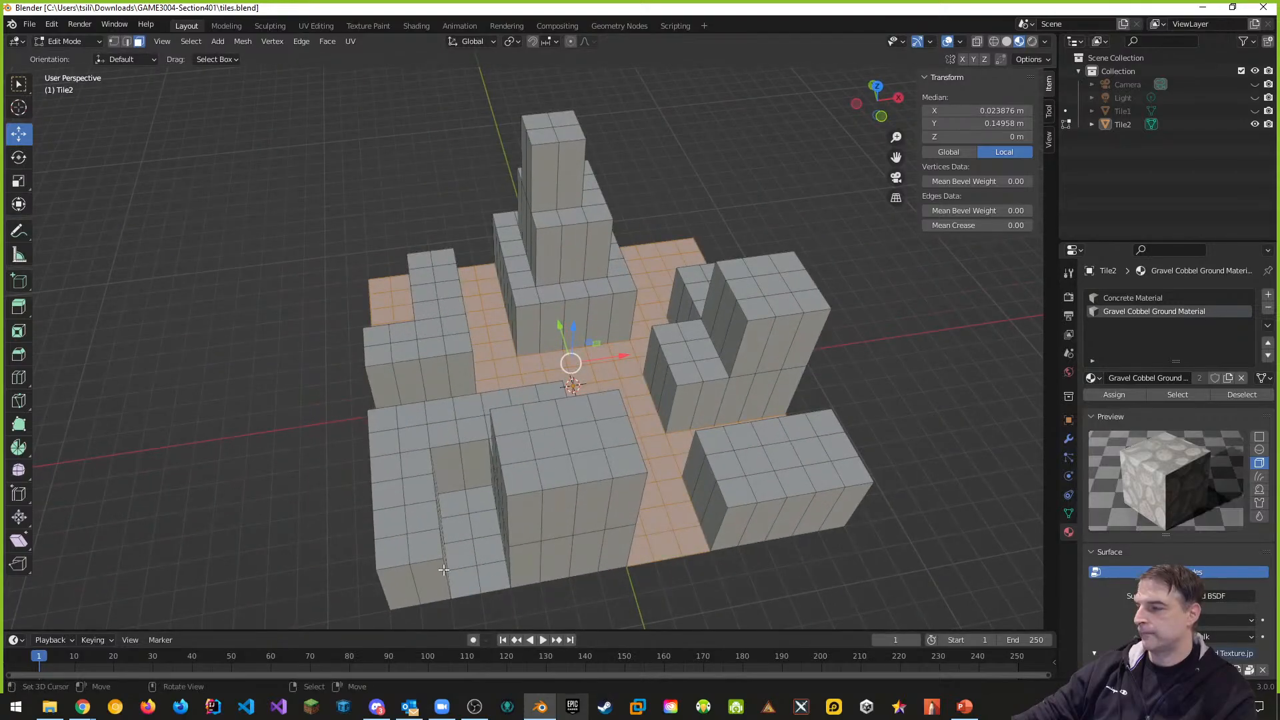
key(c)
drag(470, 510, 478, 572)
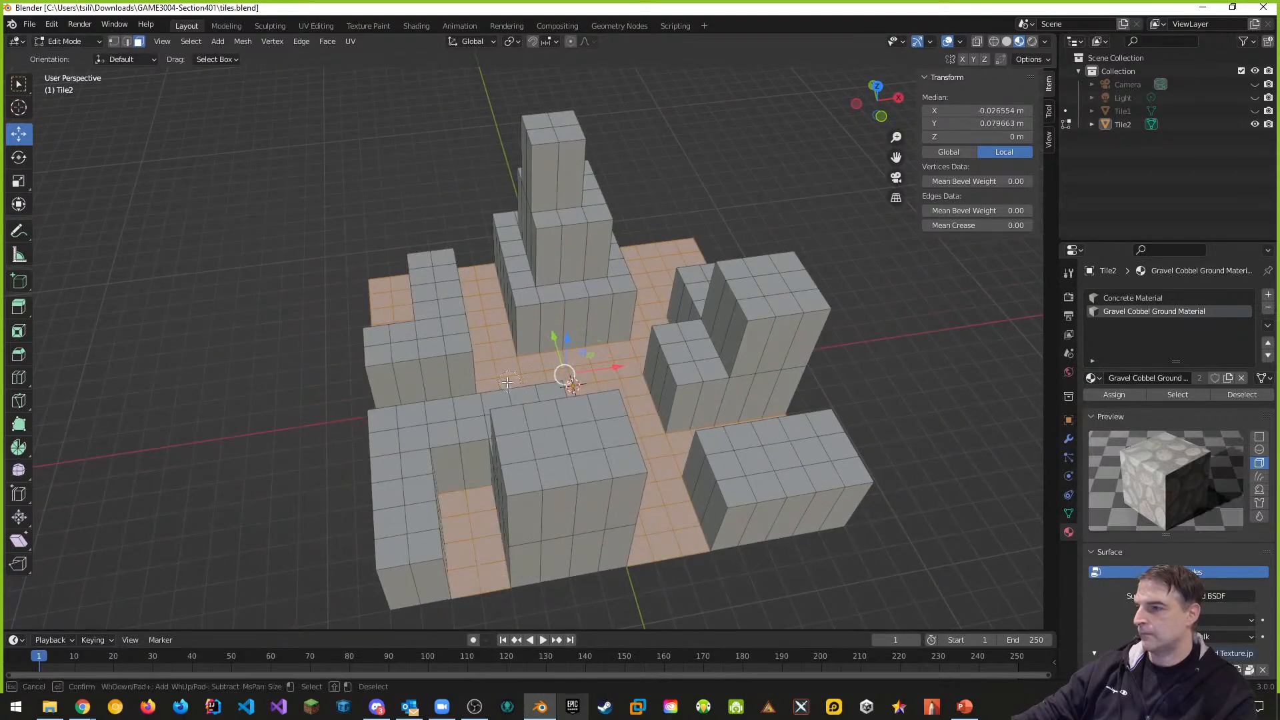
right_click(472, 396)
middle_drag(472, 396, 470, 422)
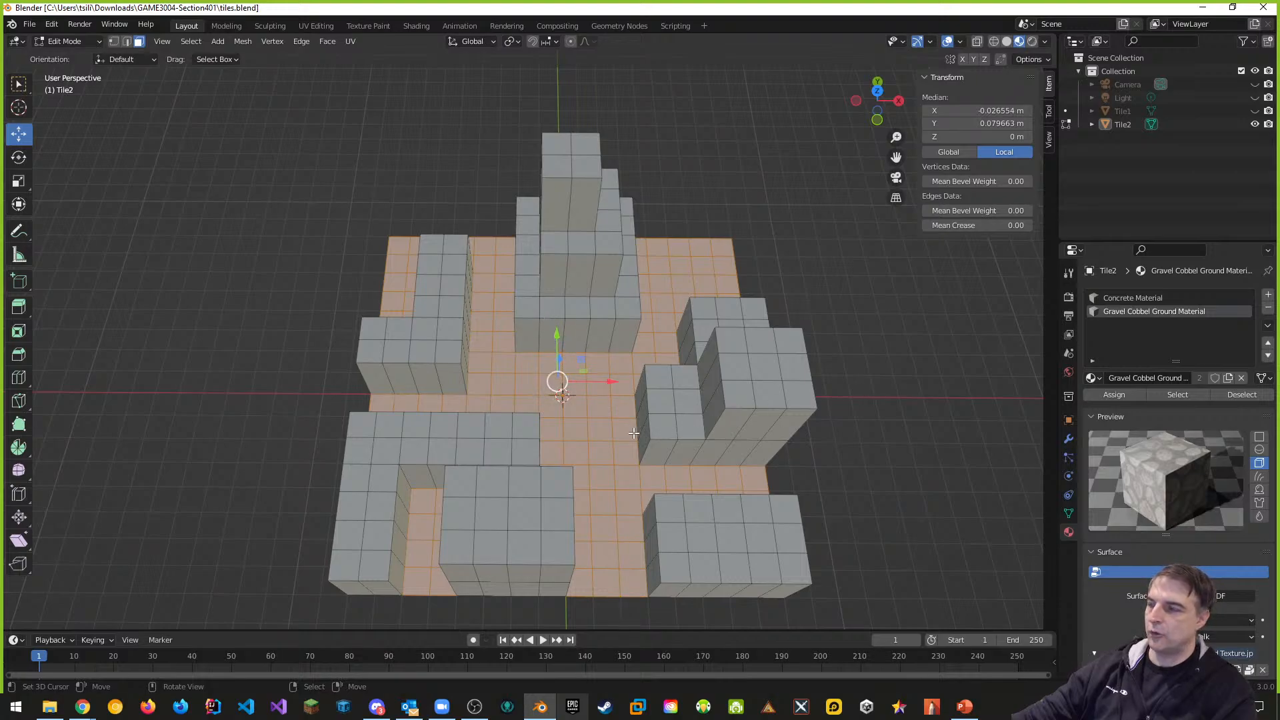
middle_drag(634, 434, 517, 388)
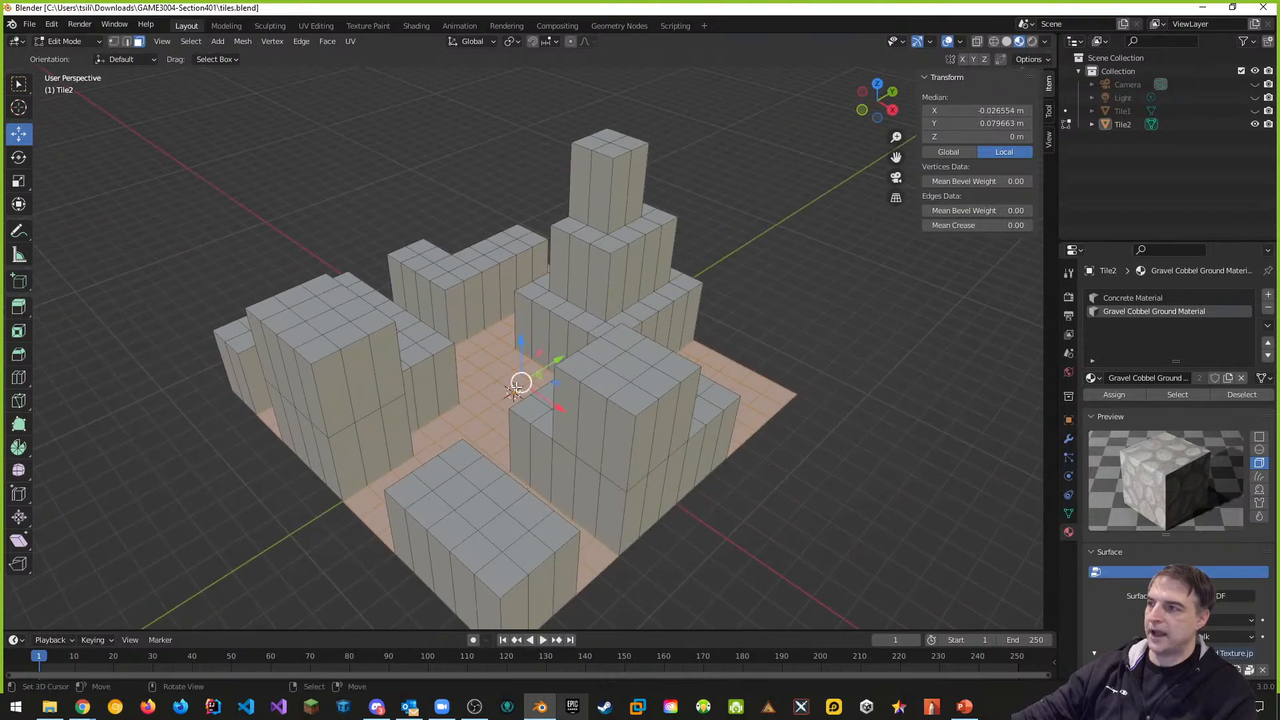
middle_drag(494, 440, 572, 483)
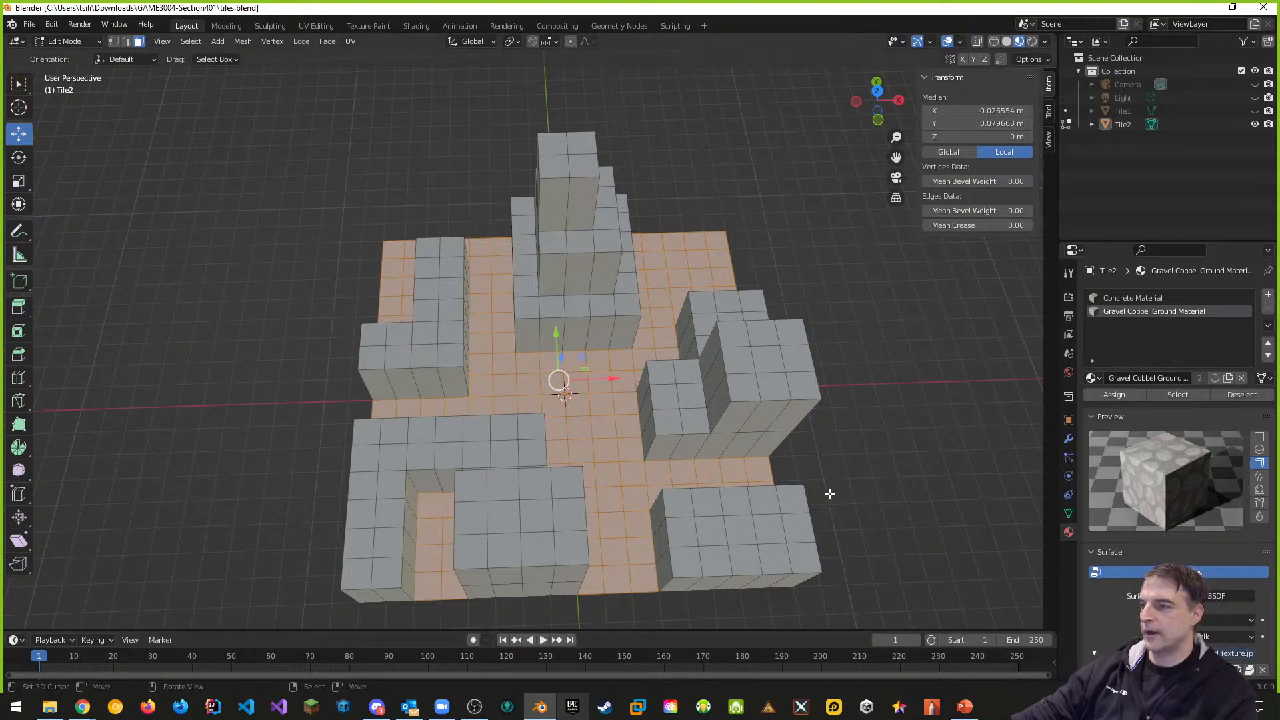
middle_drag(837, 483, 844, 486)
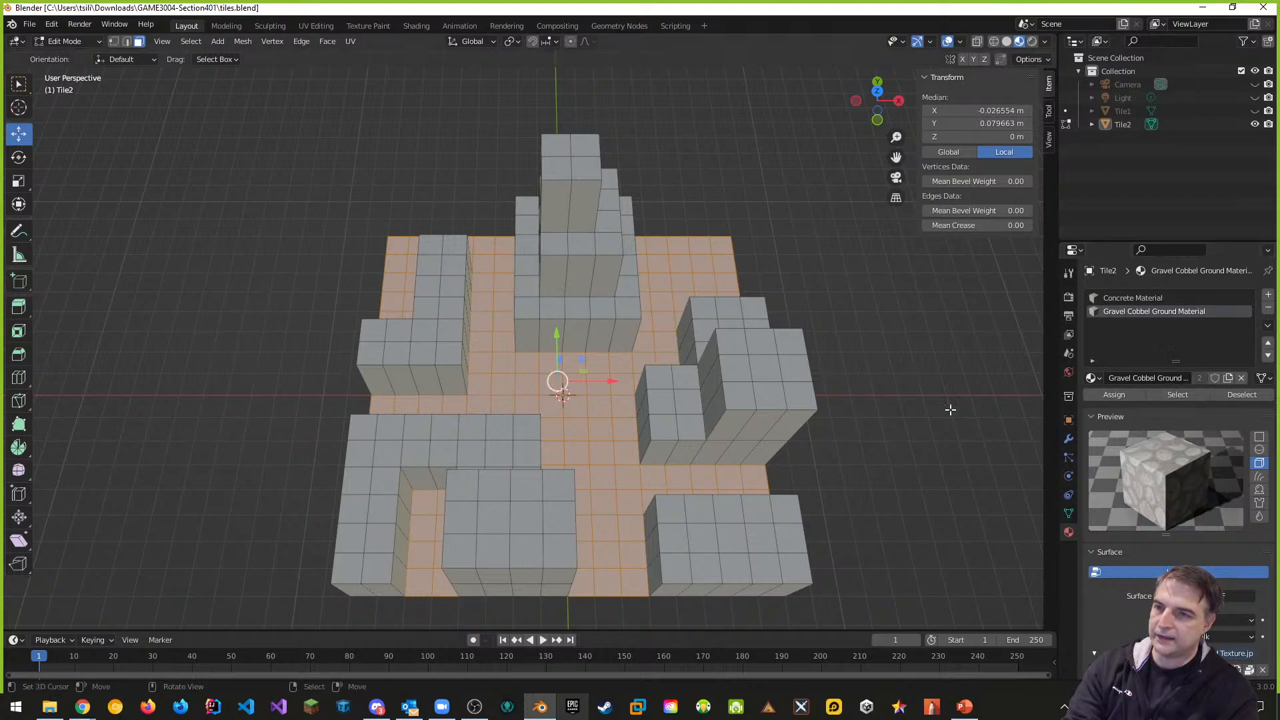
click(1106, 394)
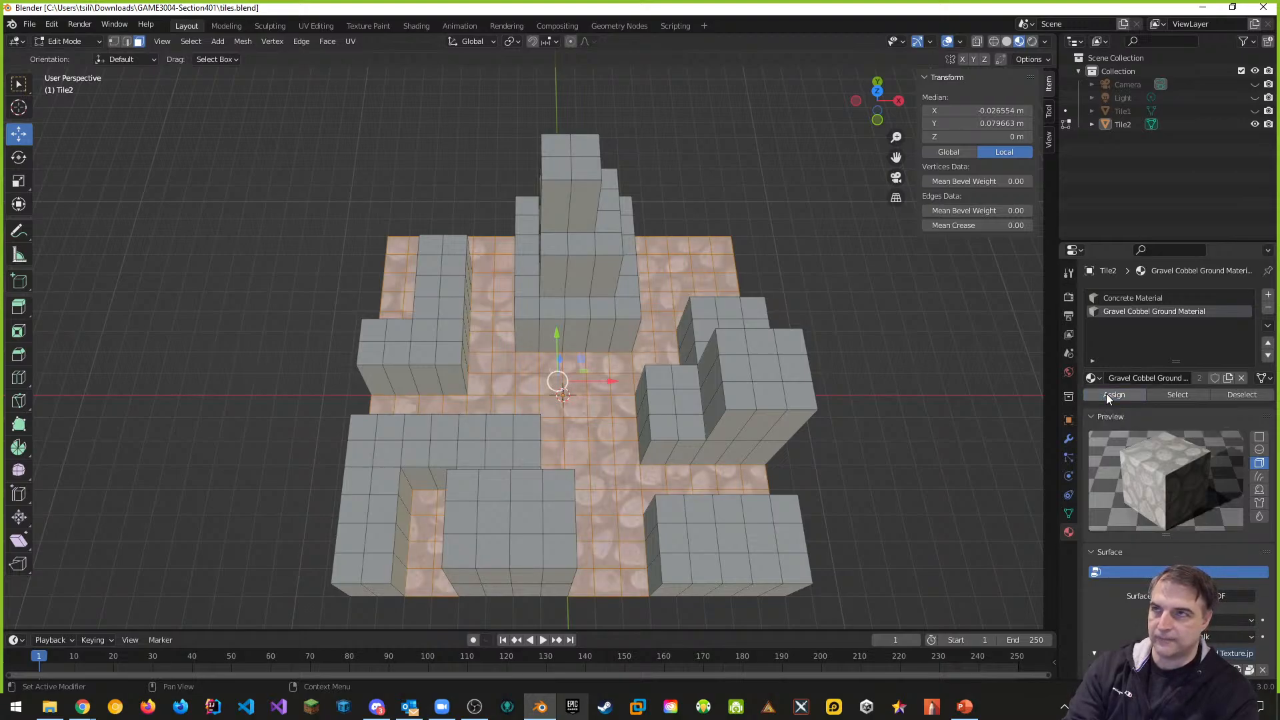
click(1007, 42)
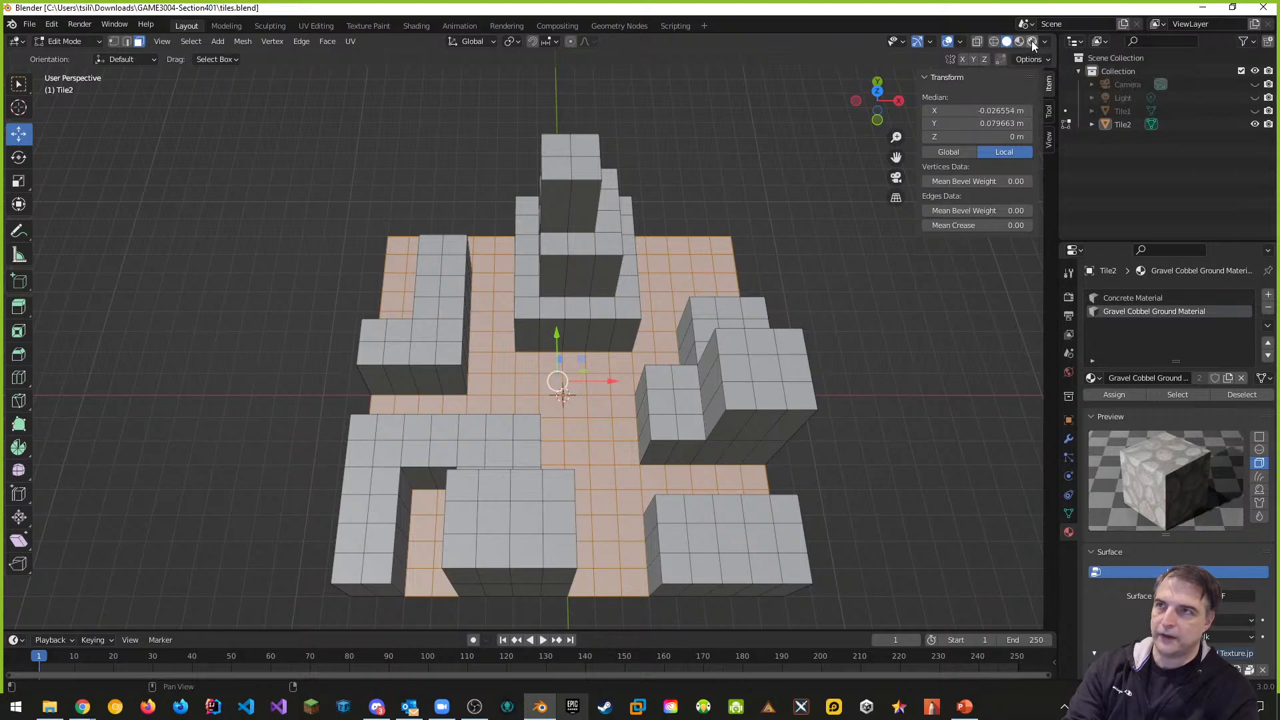
click(1033, 42)
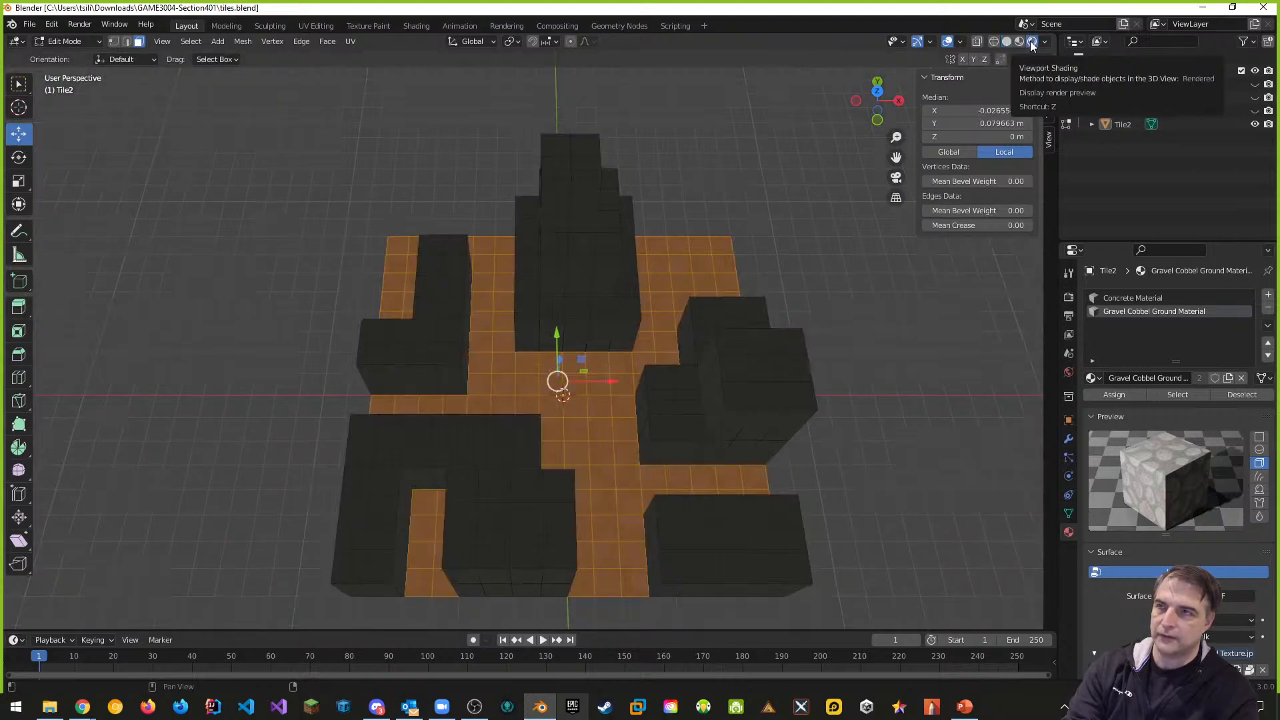
click(1021, 43)
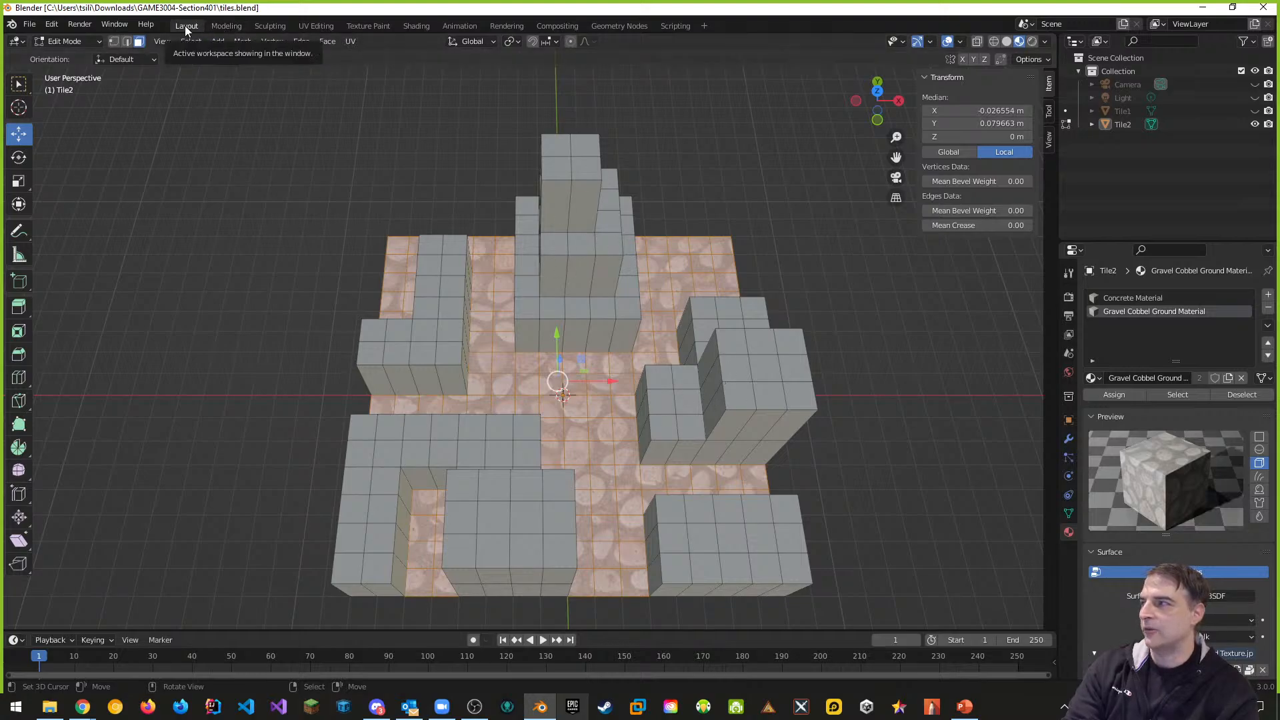
In UV Editing, display Gravel Cobble Ground Texture.jpg behind Tile2's floor UVs
click(227, 25)
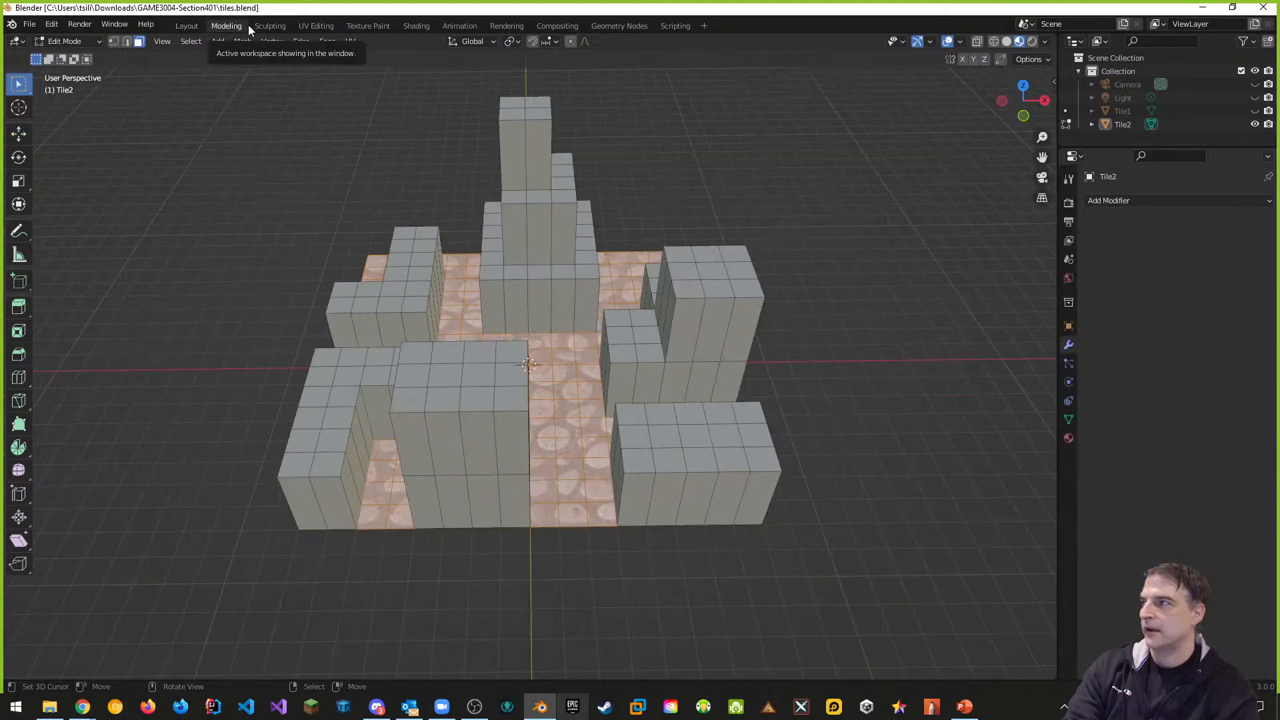
click(307, 25)
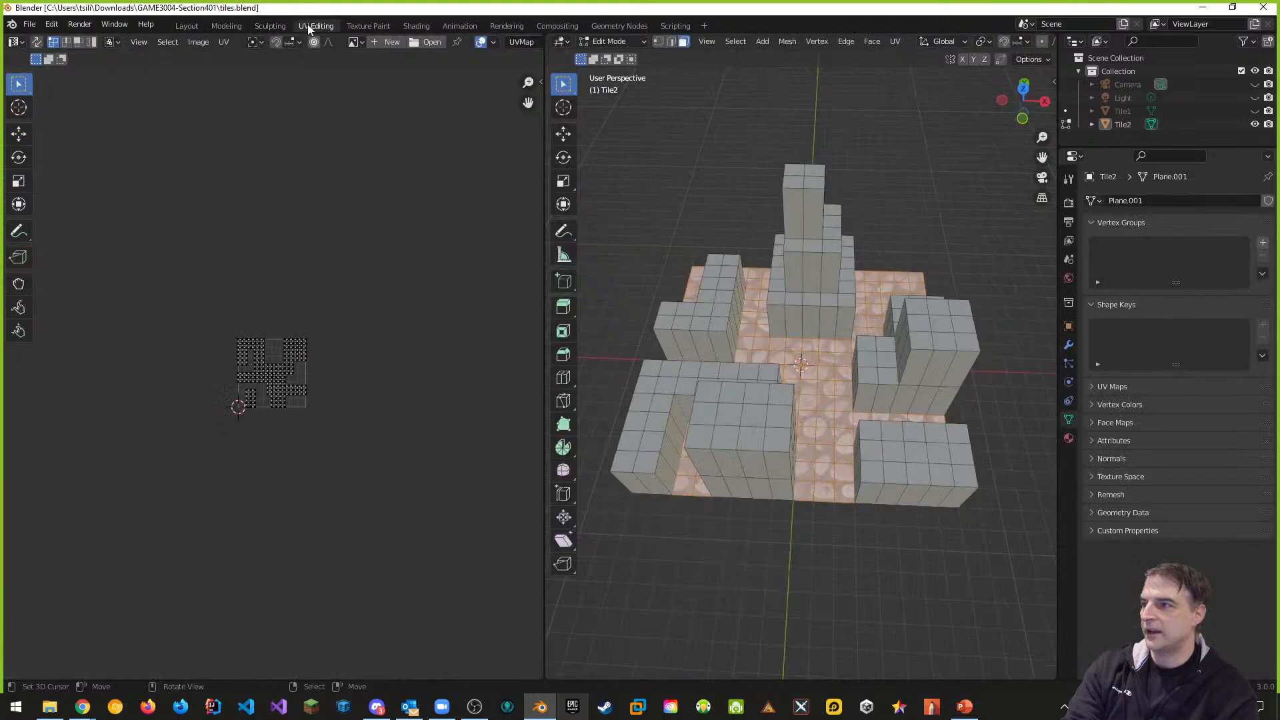
scroll(279, 408, up, 6)
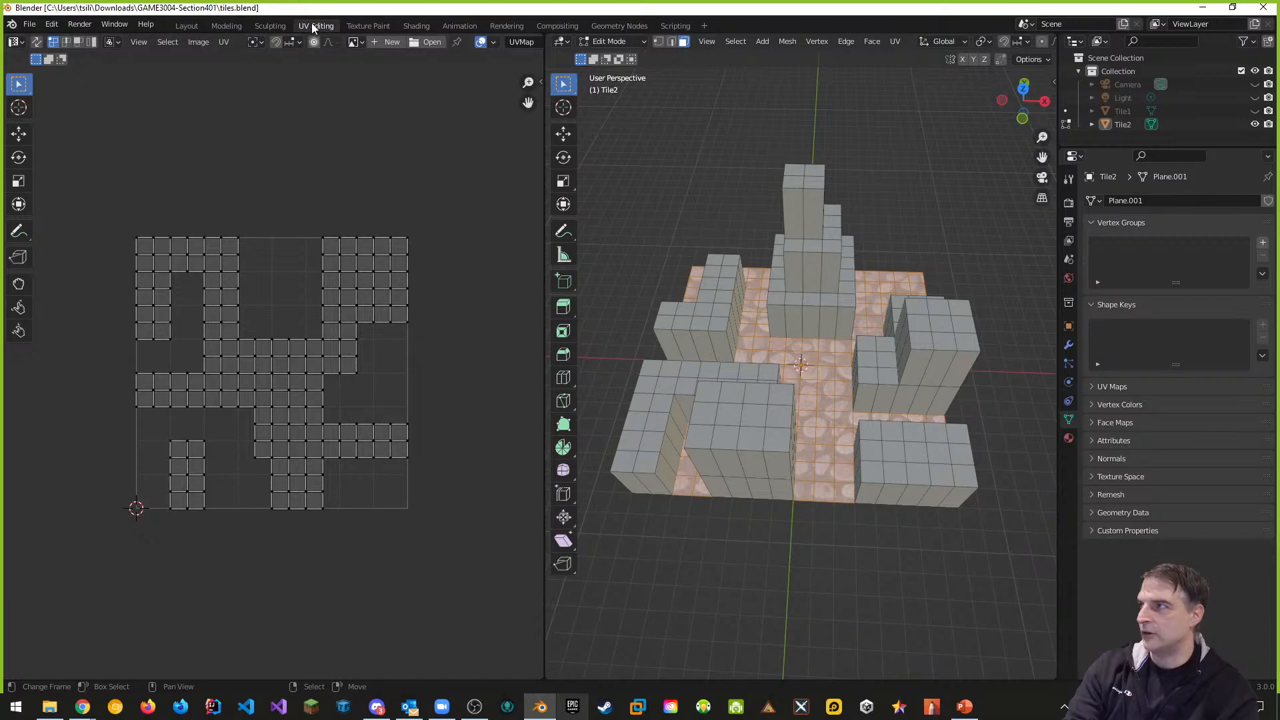
click(362, 43)
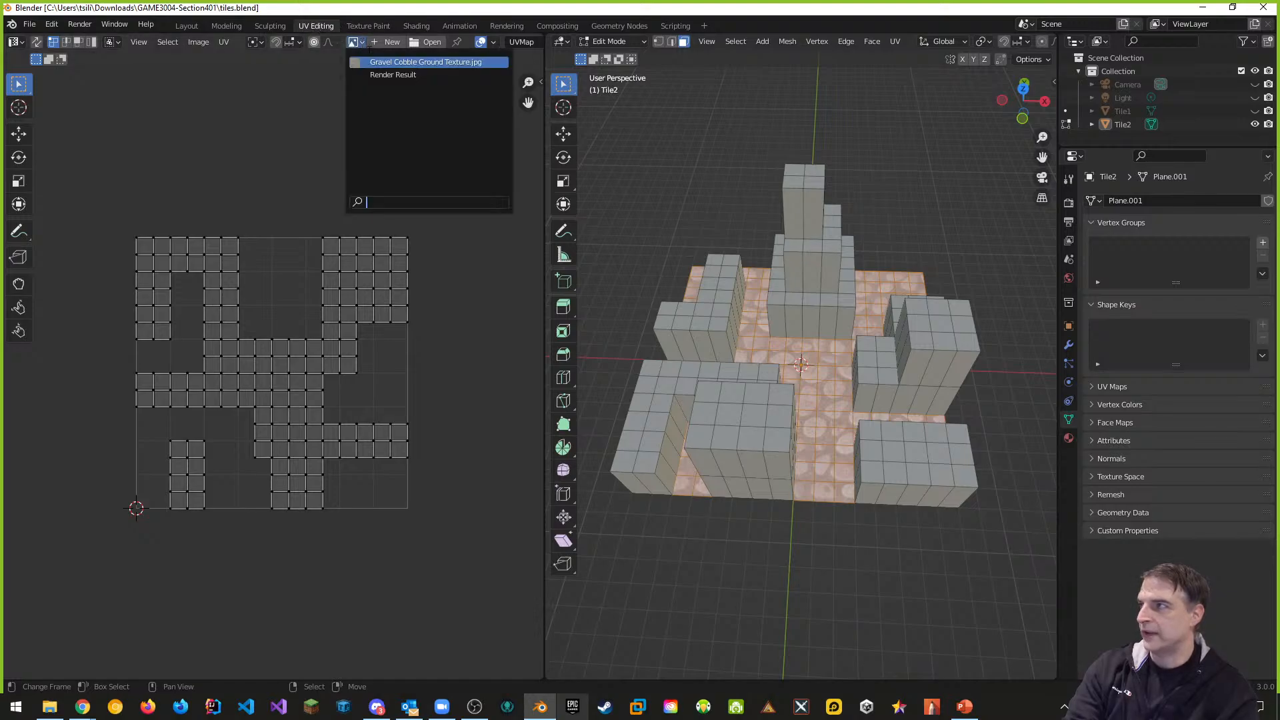
click(382, 67)
scroll(354, 415, down, 6)
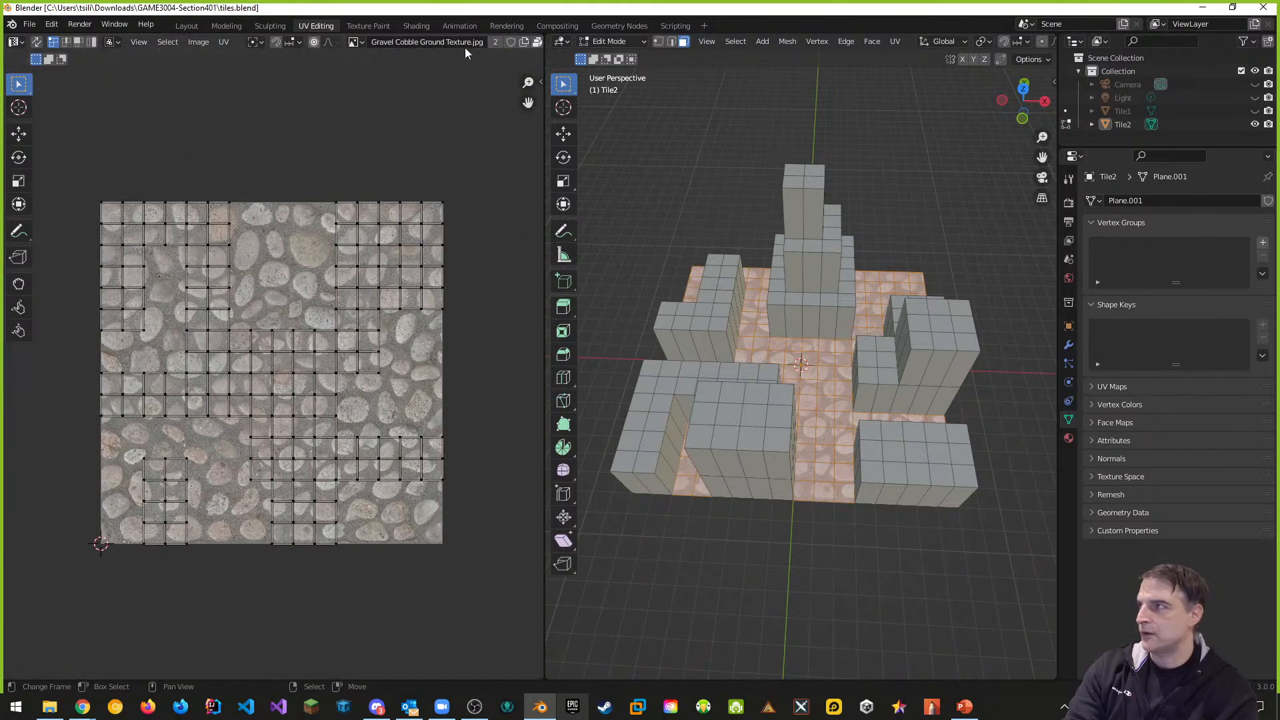
click(364, 41)
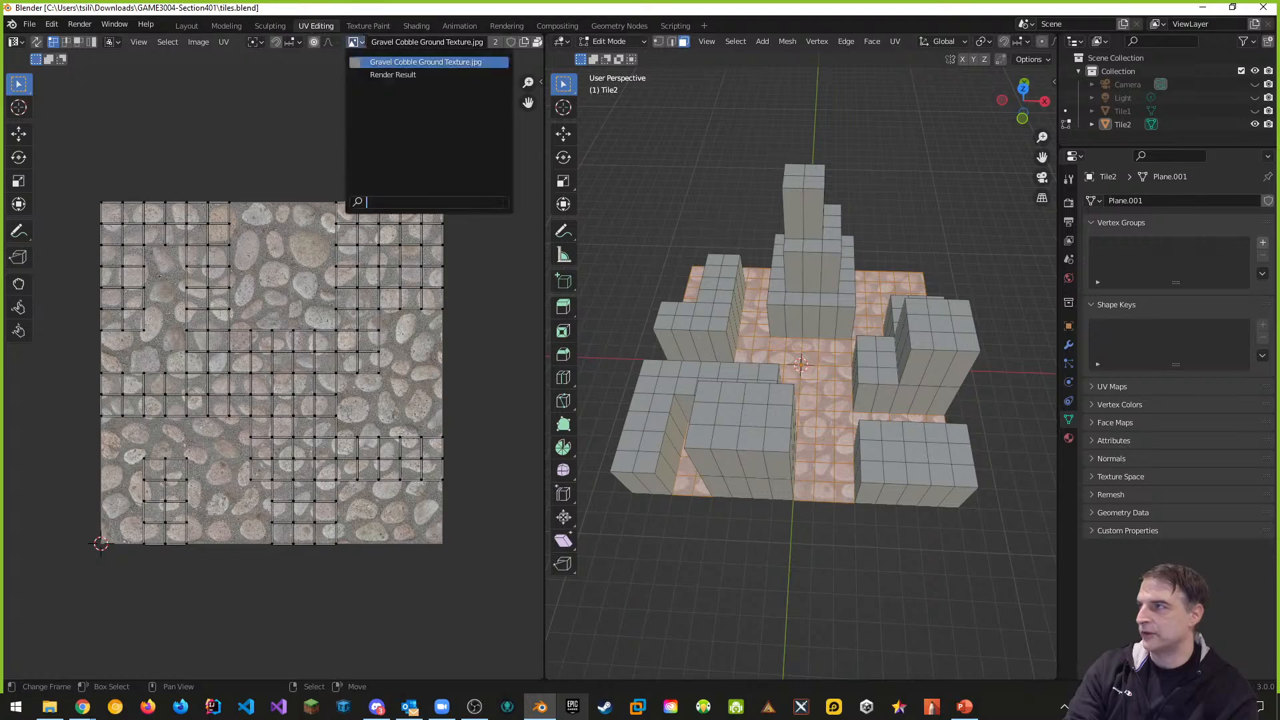
click(498, 374)
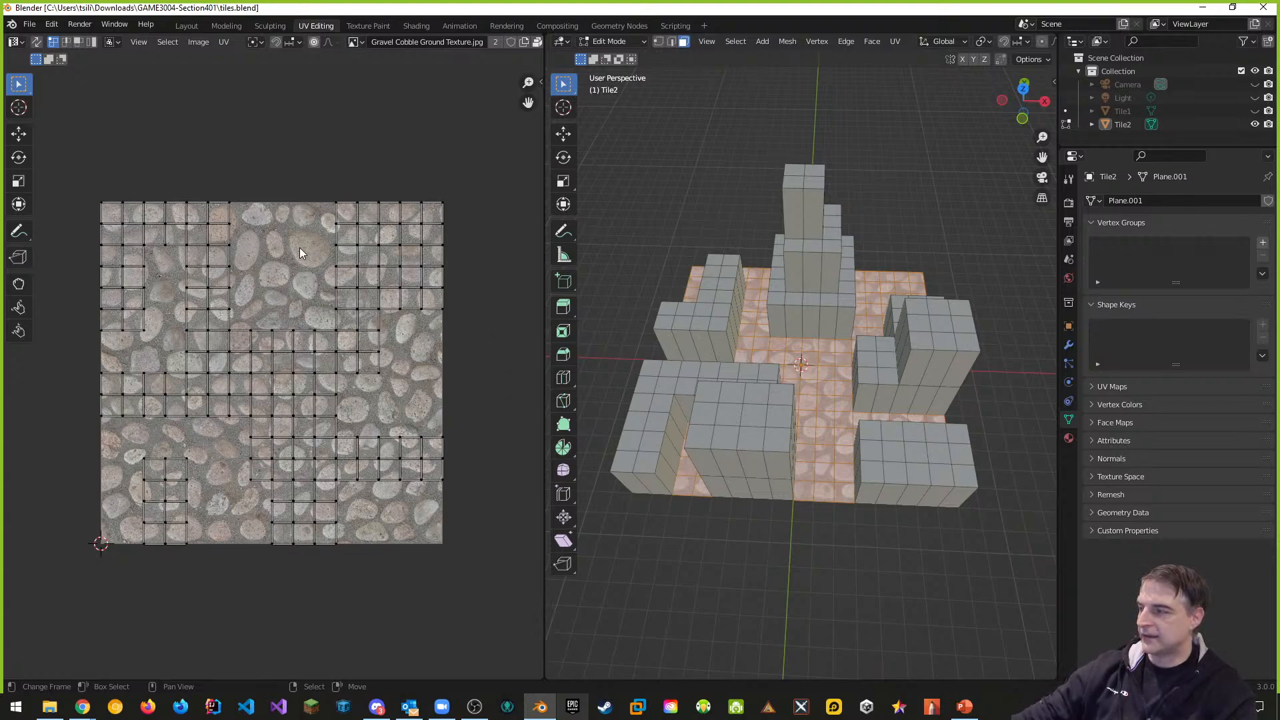
click(167, 42)
Select all of Tile2's floor UVs and scale them up about 4.016 times
click(178, 58)
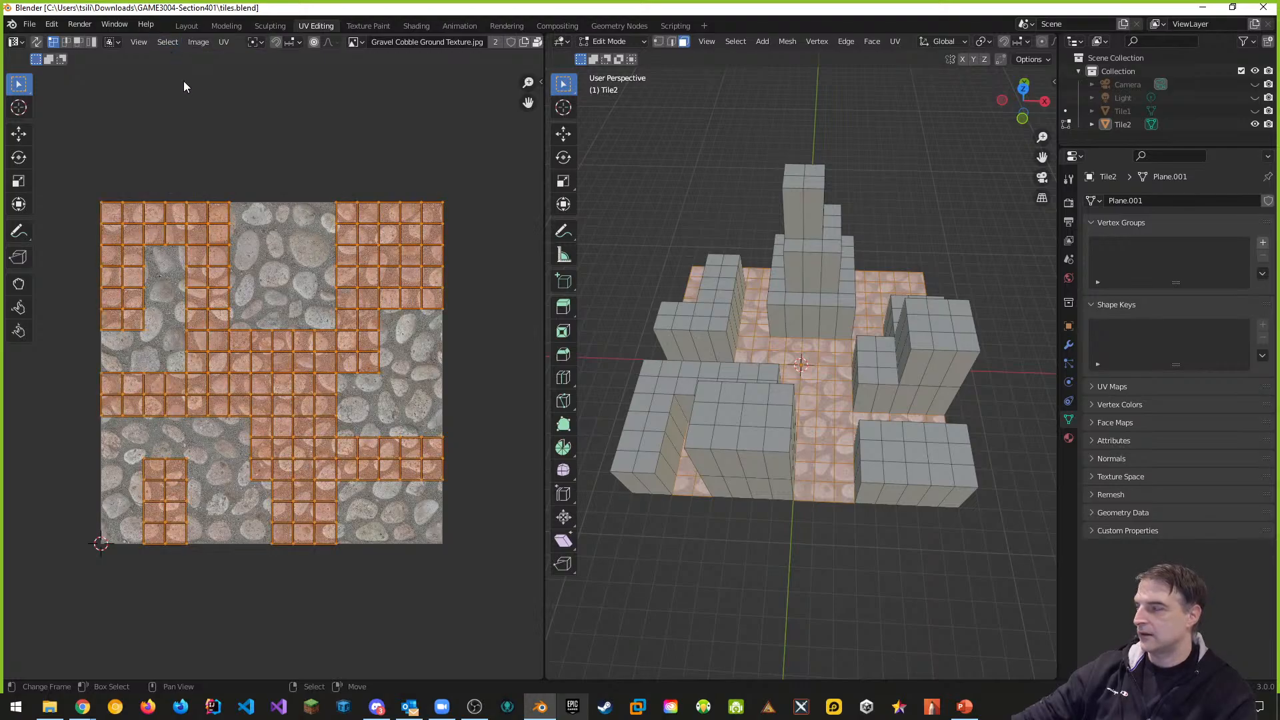
key(alt+a)
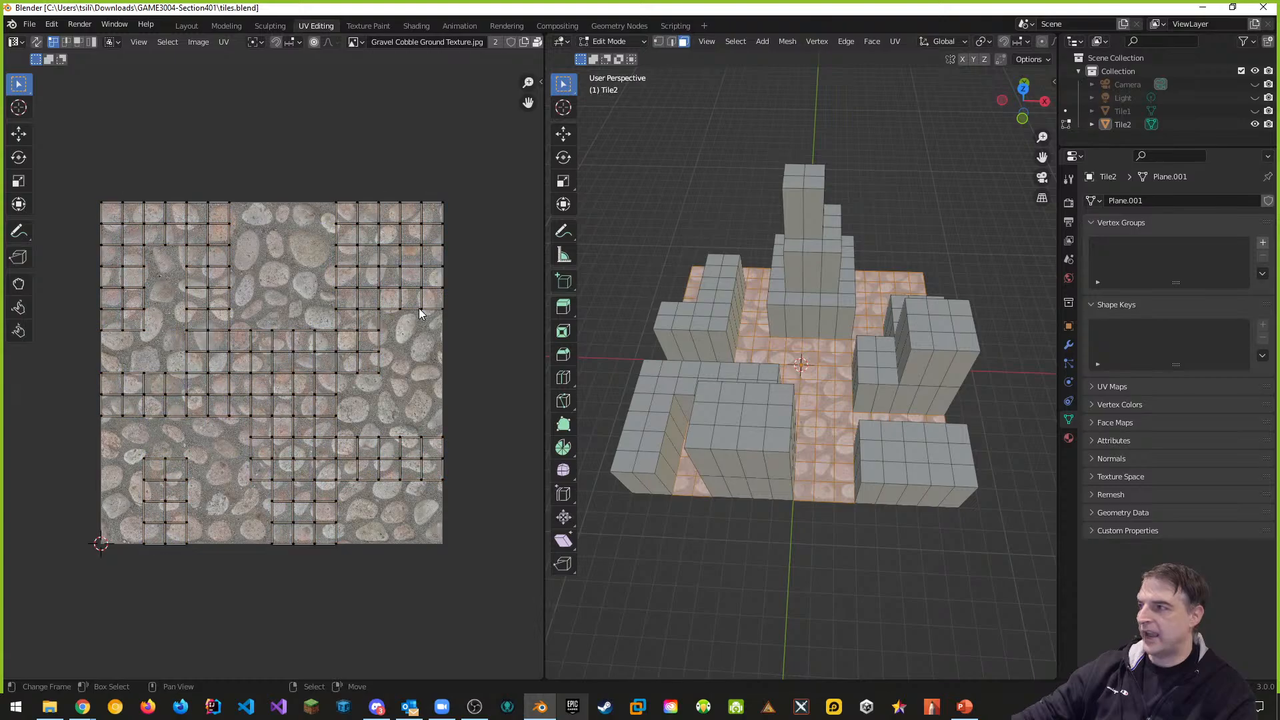
key(a)
key(alt+a)
key(a)
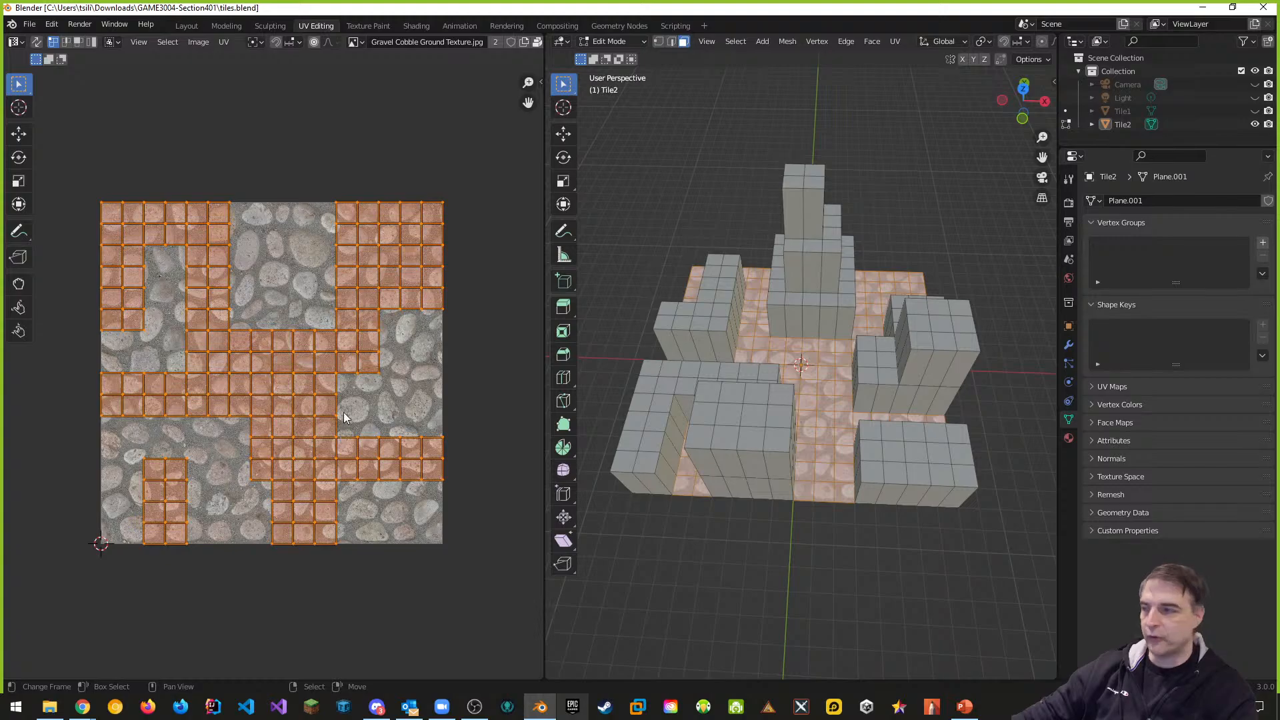
key(s)
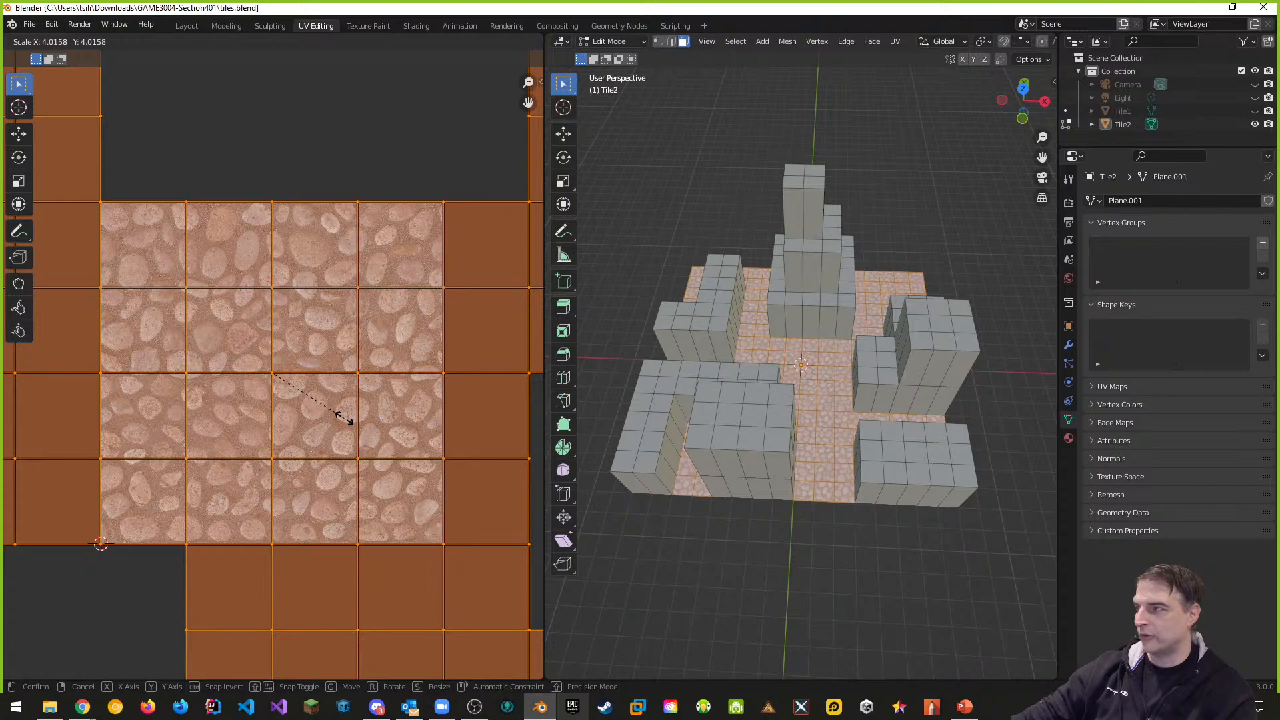
click(344, 417)
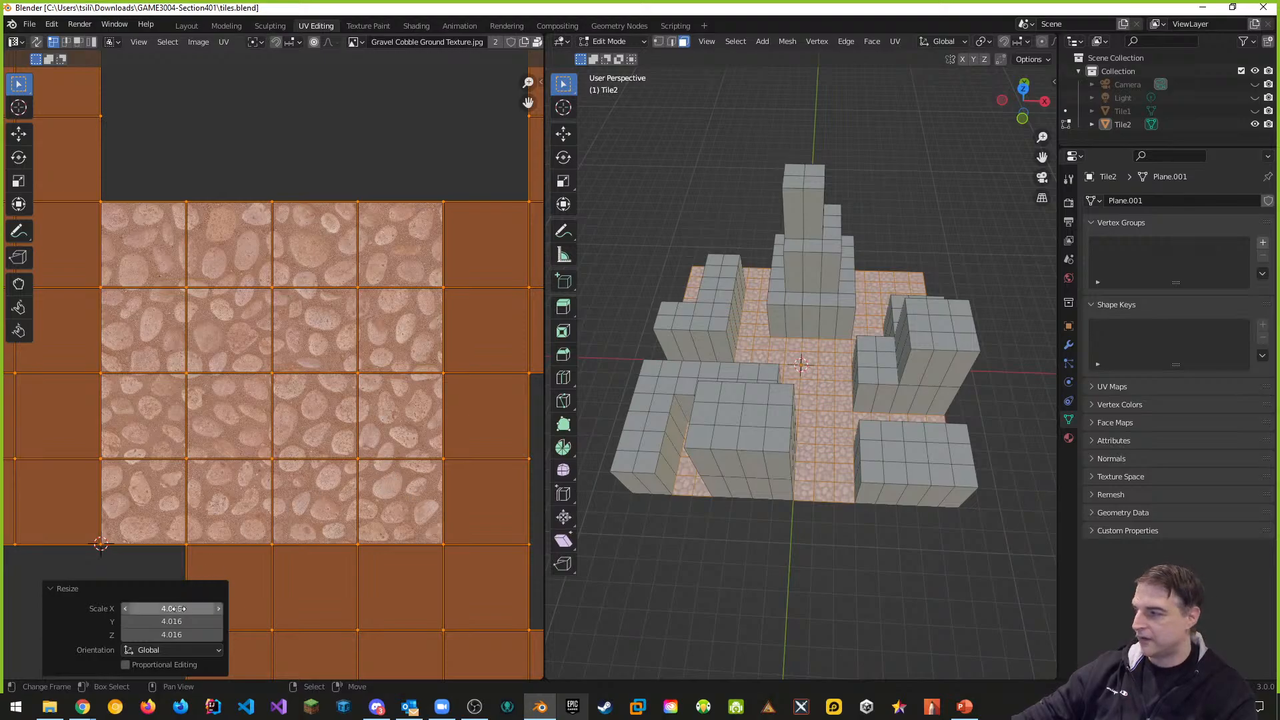
Resize Tile2's floor UVs to exactly 4 on X, Y and Z, then save tiles.blend
click(57, 589)
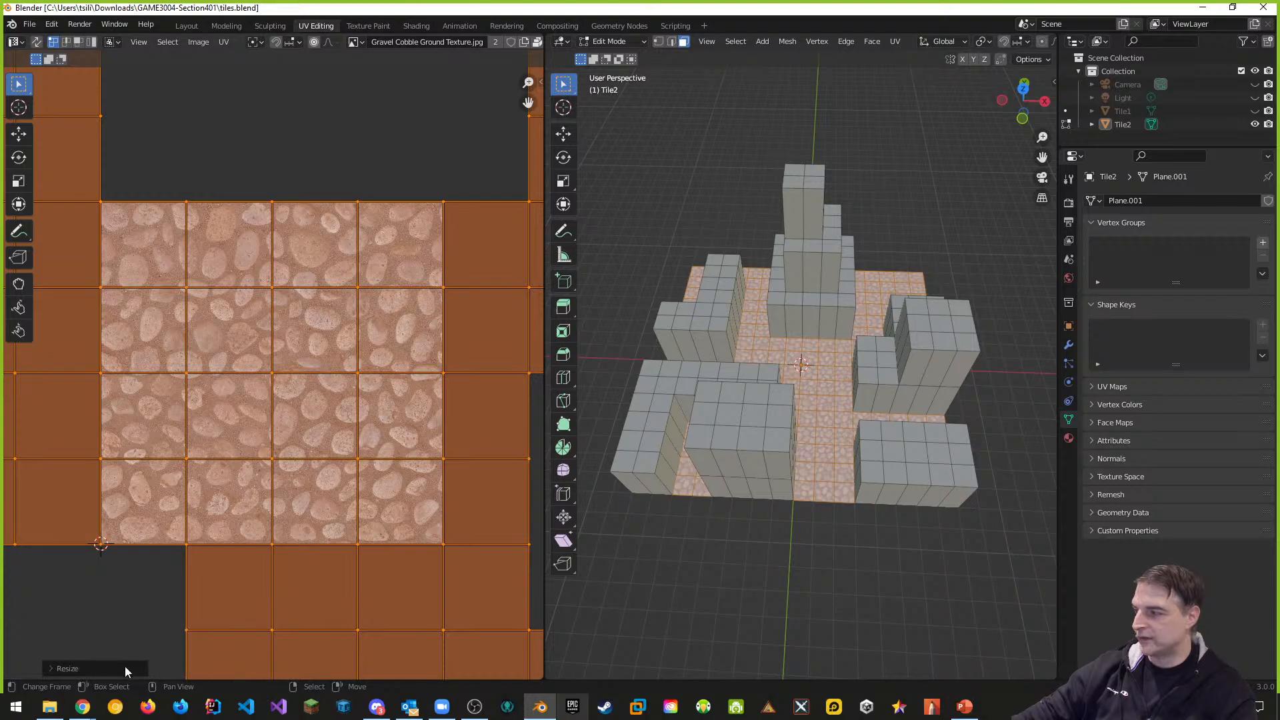
click(55, 667)
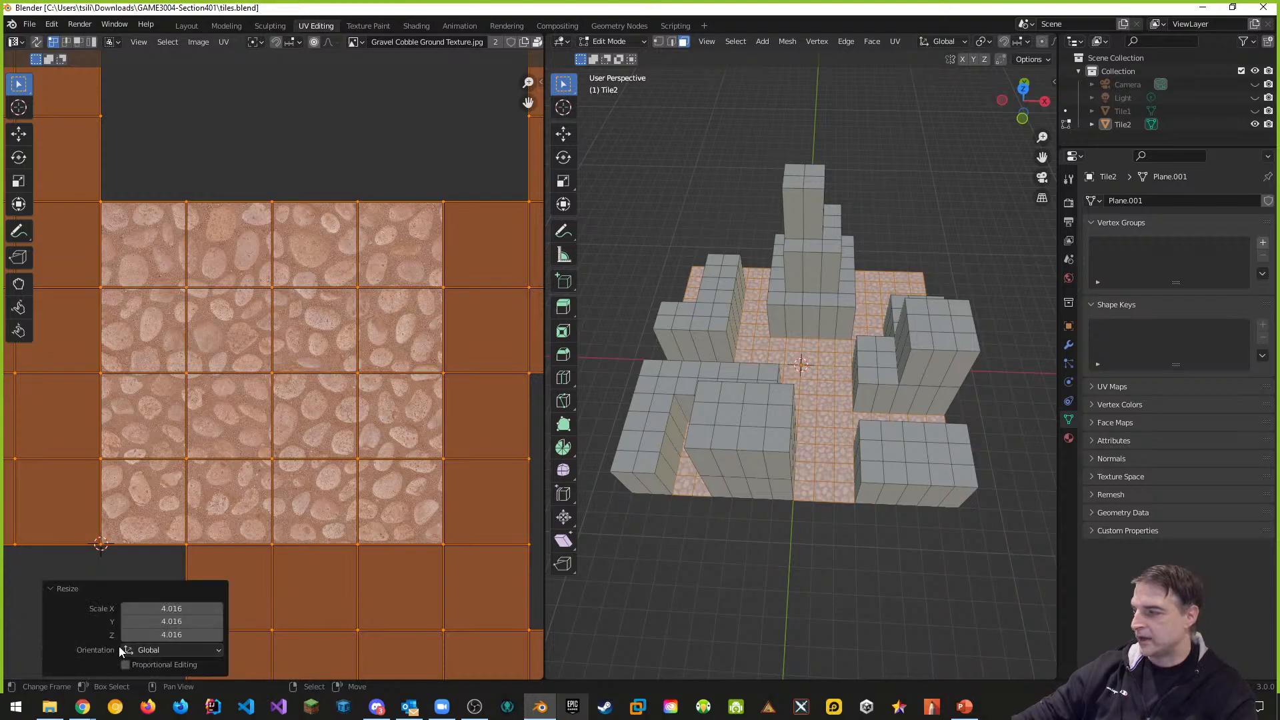
click(175, 609)
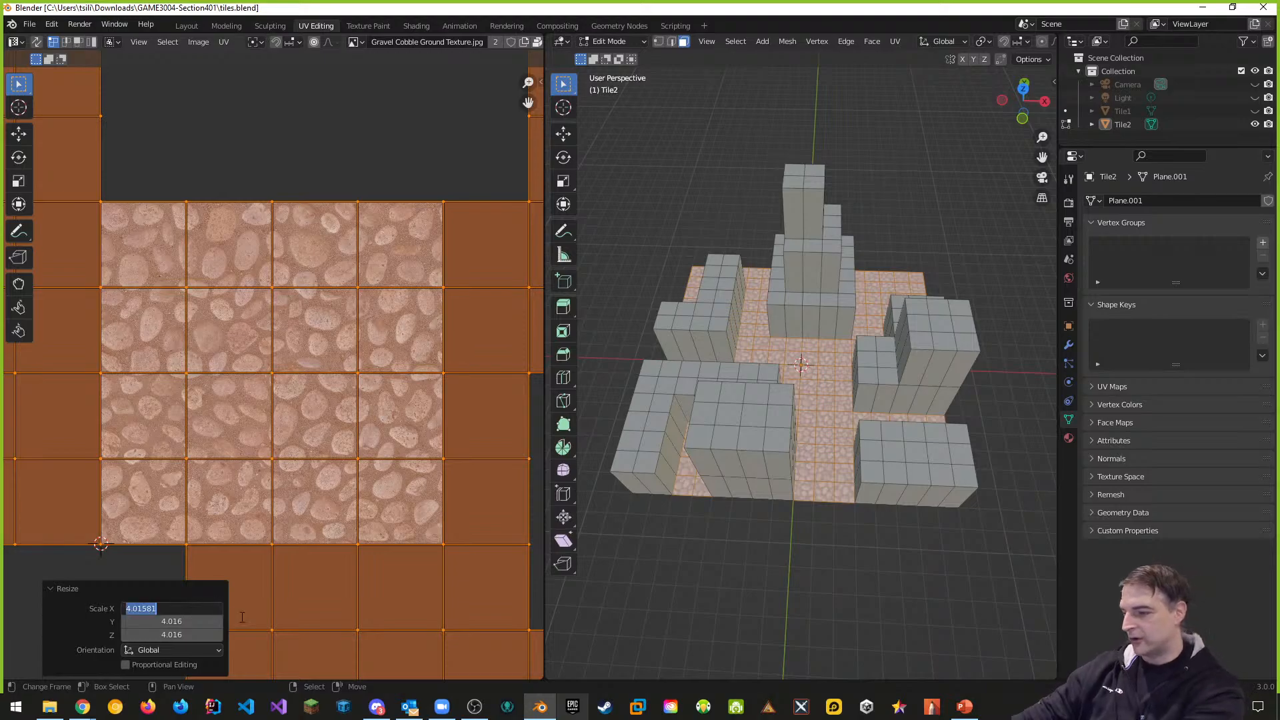
text(4)
key(Return)
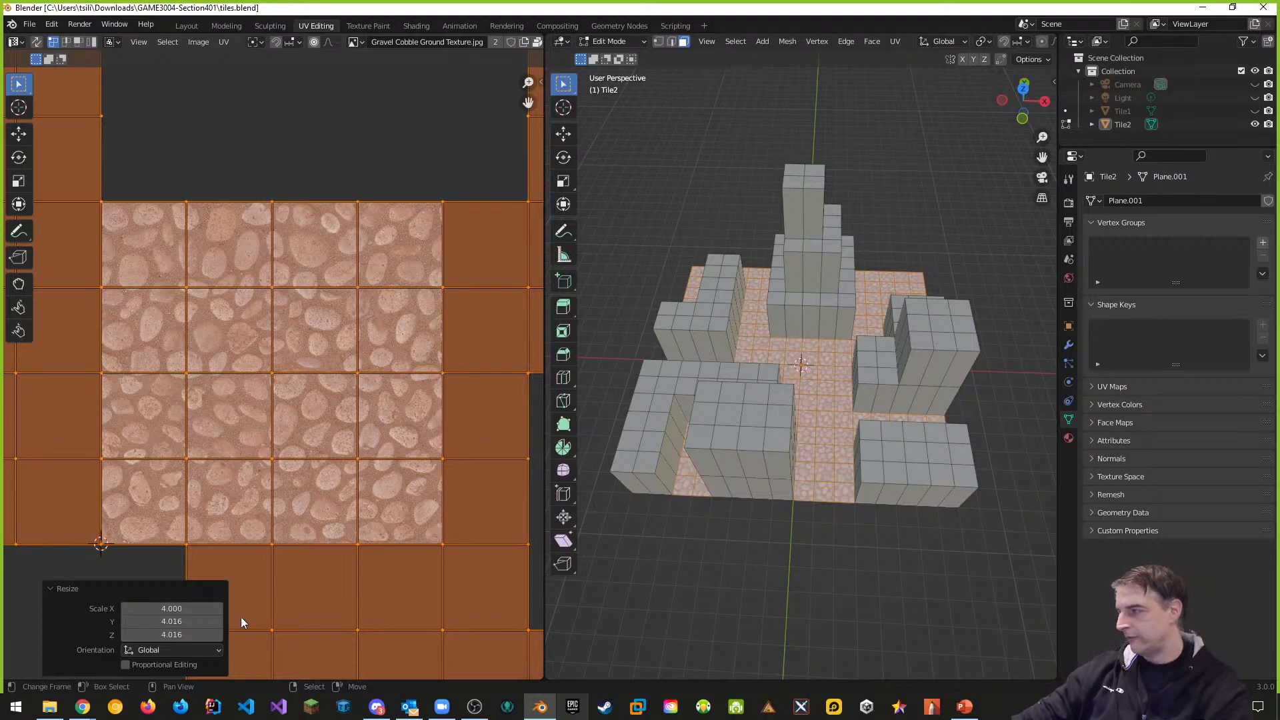
click(166, 620)
text(4)
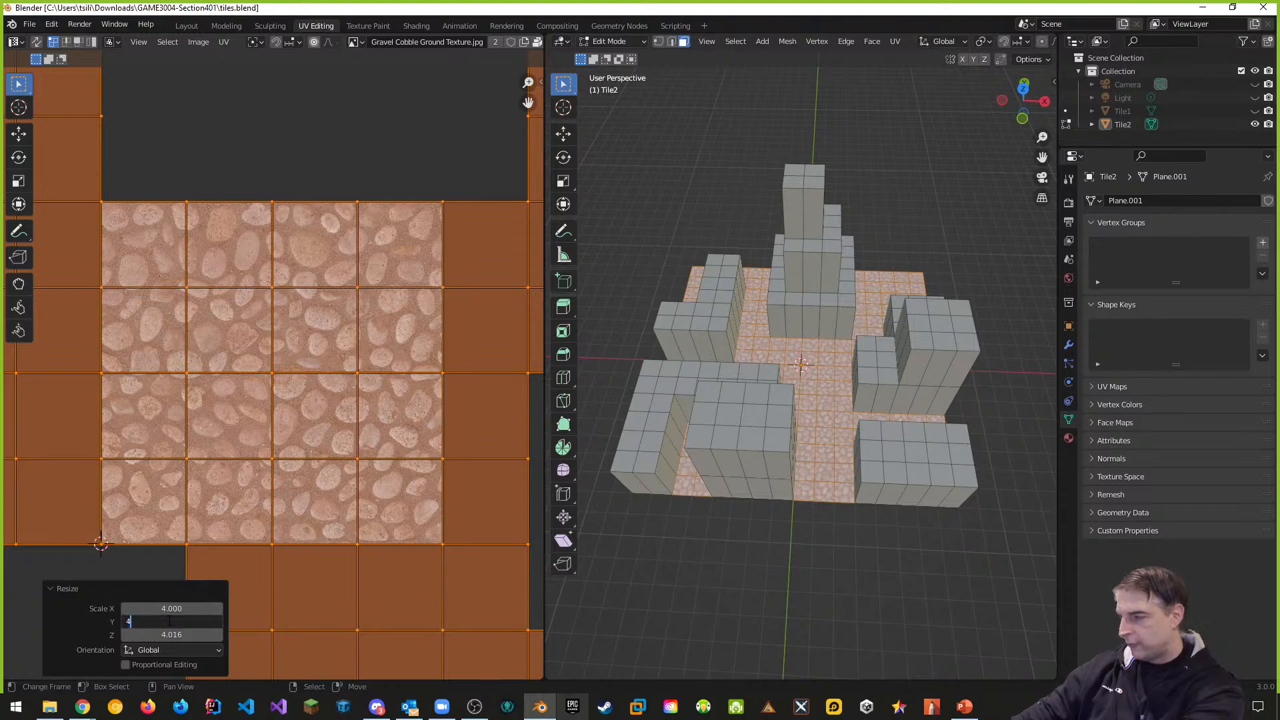
key(Return)
click(179, 635)
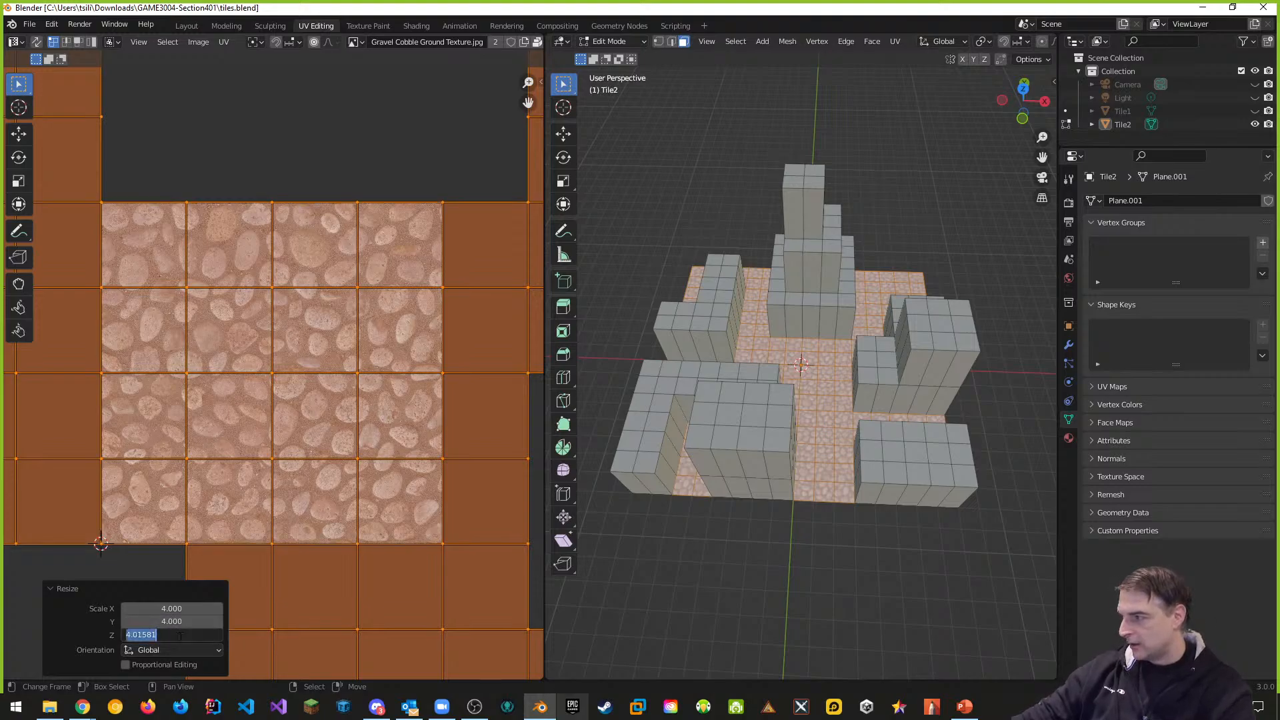
text(4)
key(Return)
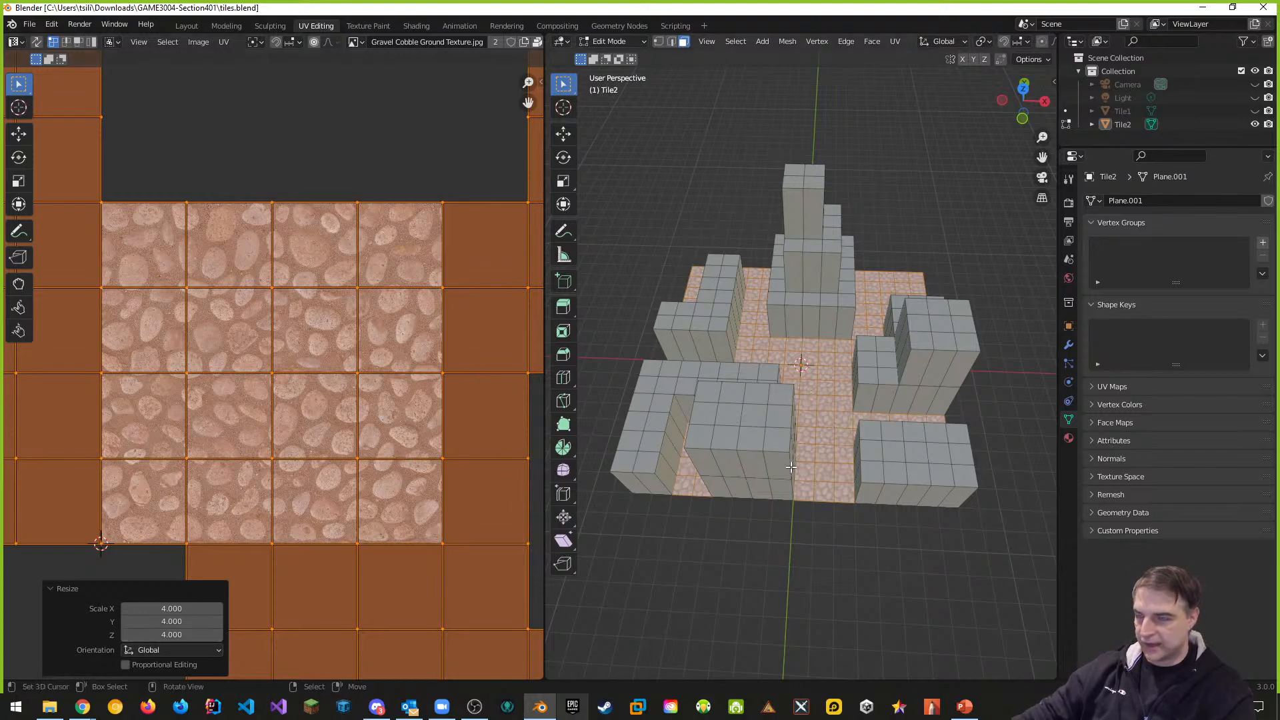
middle_drag(790, 468, 793, 486)
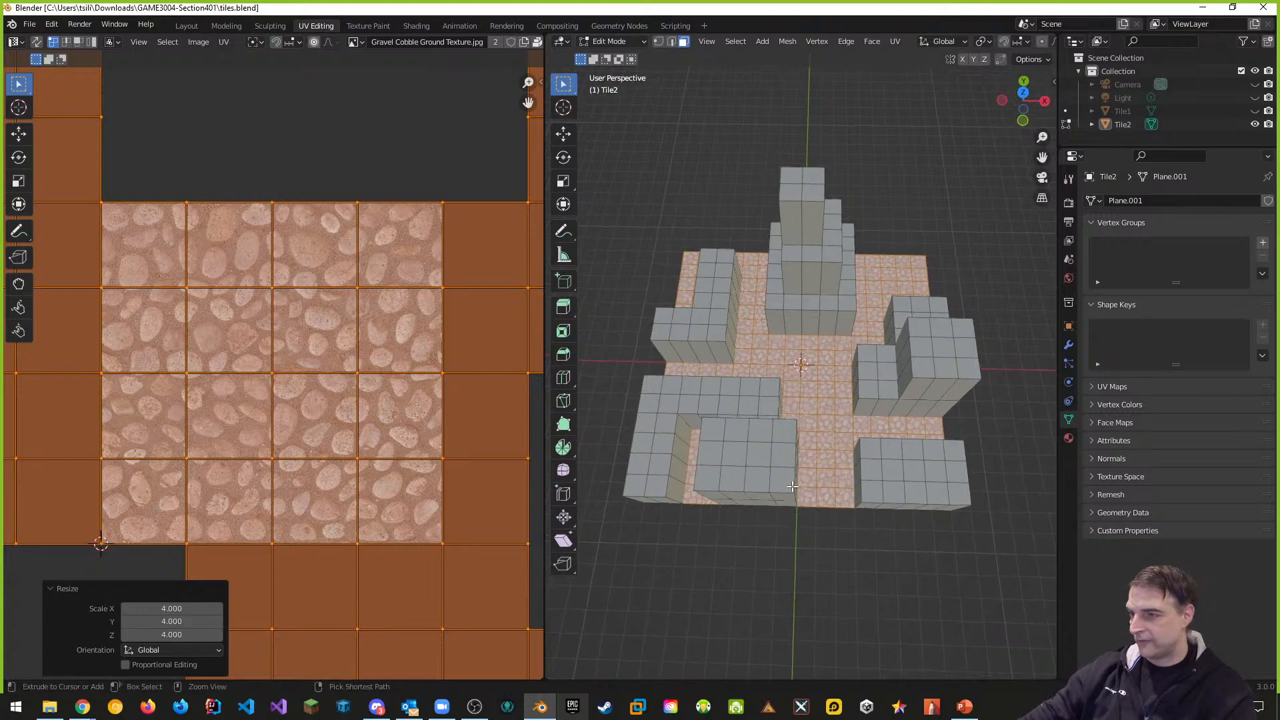
key(ctrl+s)
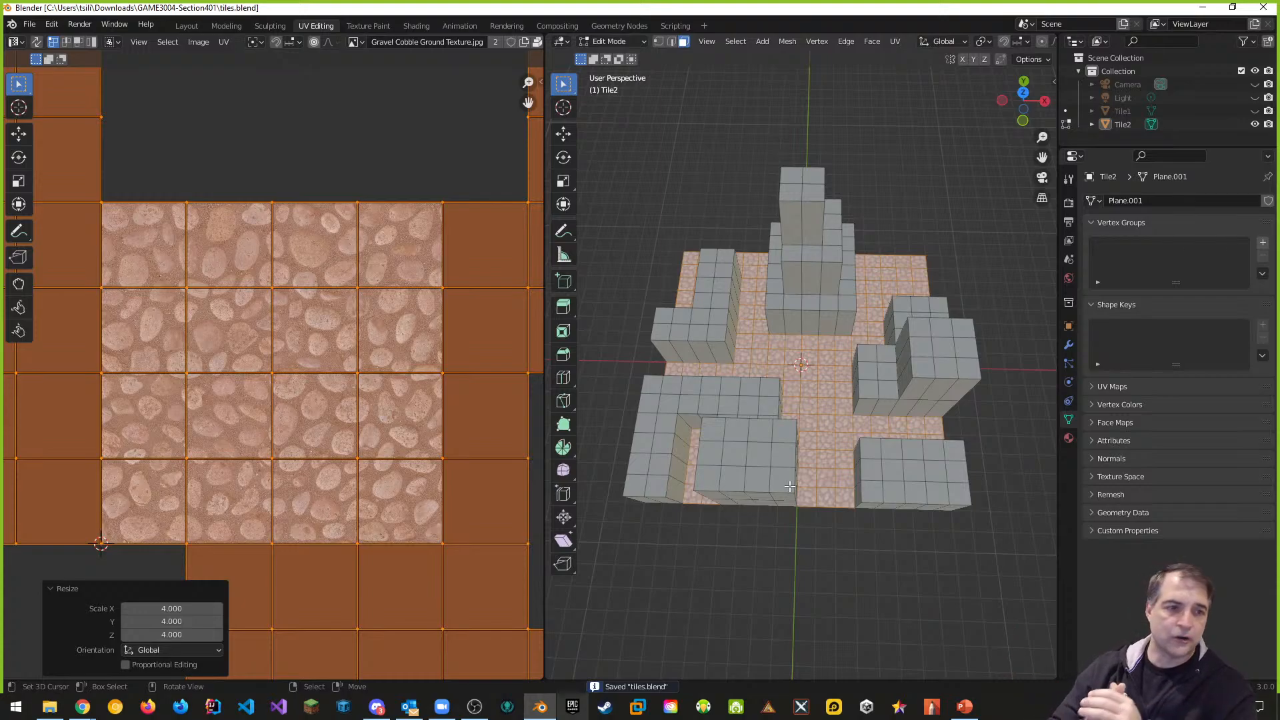
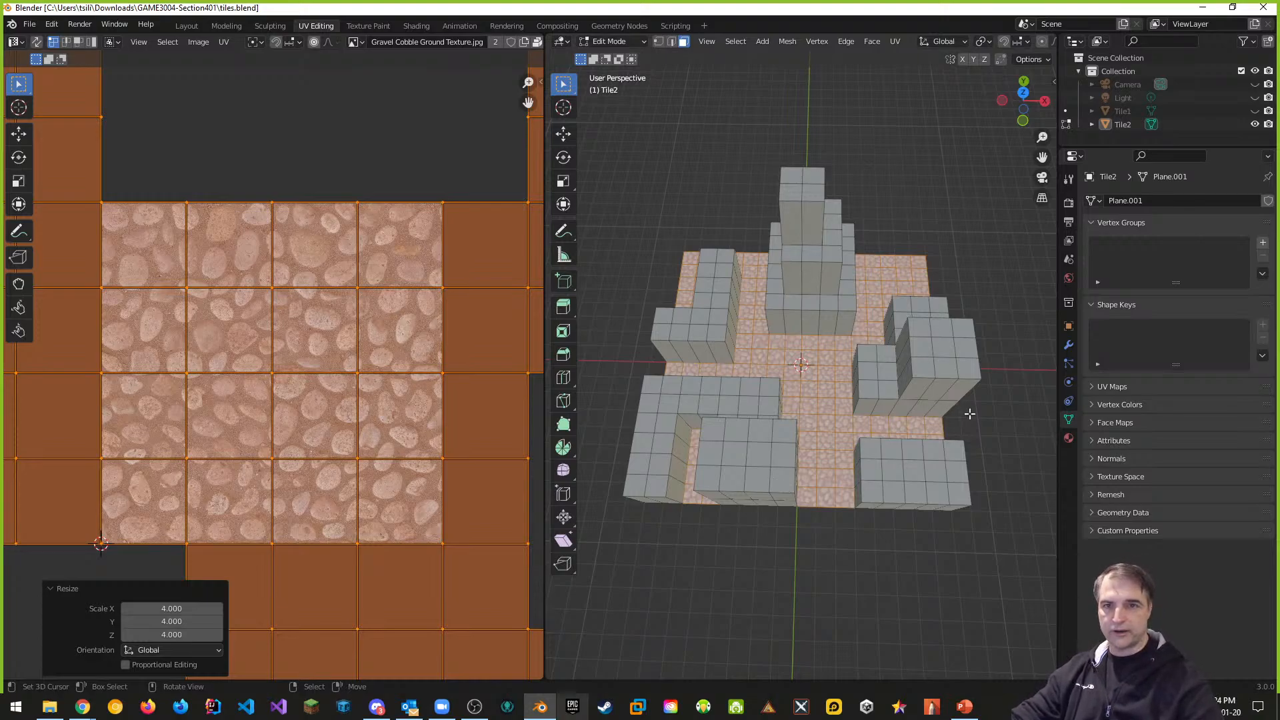
Return to the Layout workspace, hide Tile2, show Tile1 and select it
middle_drag(1002, 425, 1007, 400)
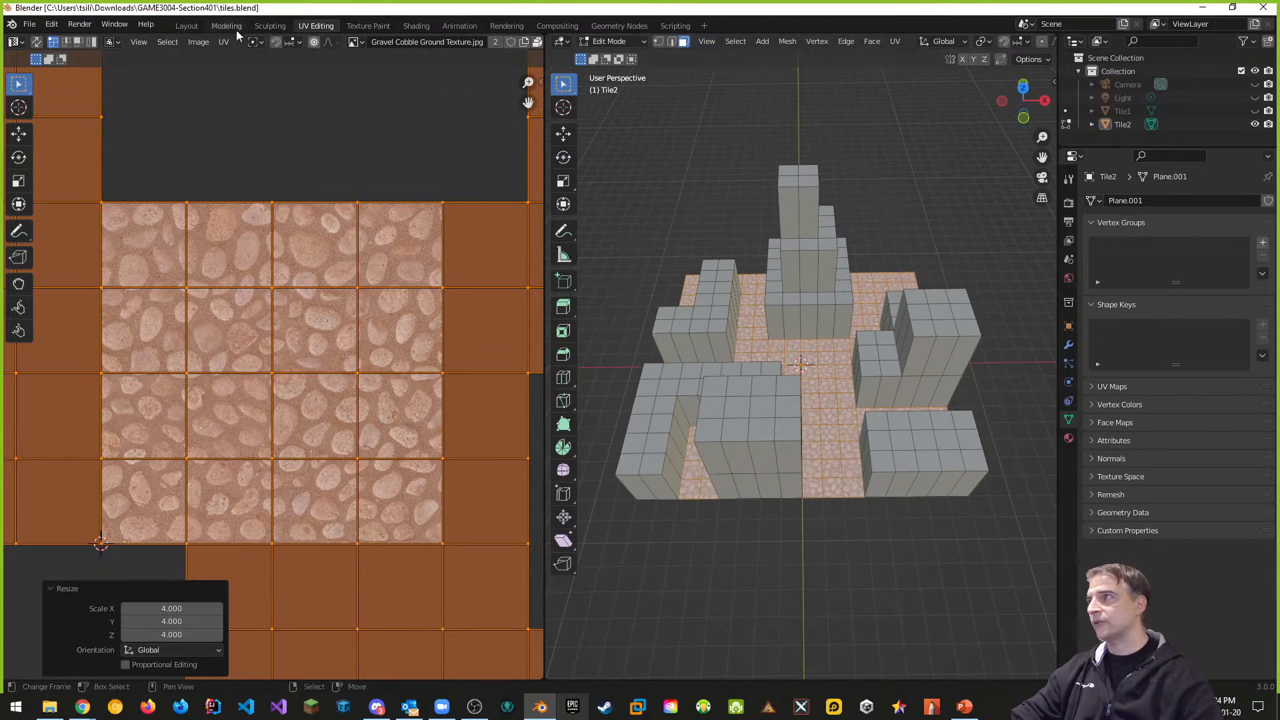
click(187, 26)
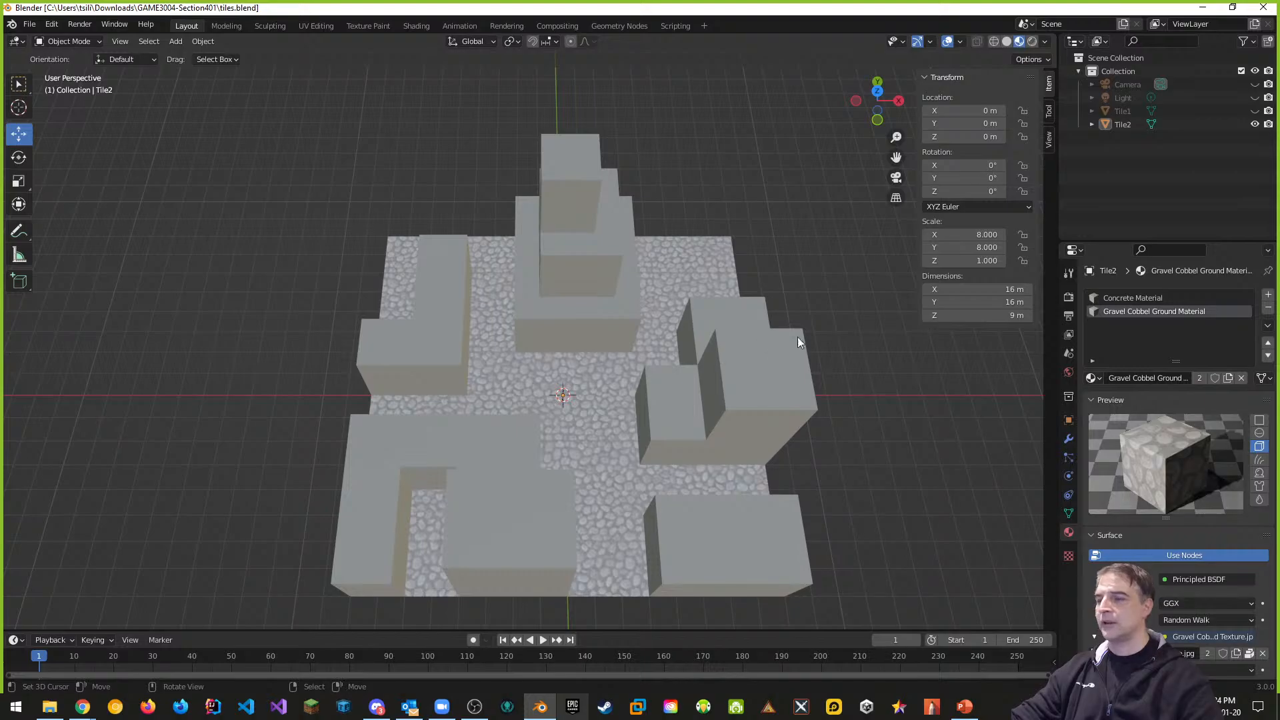
click(1127, 111)
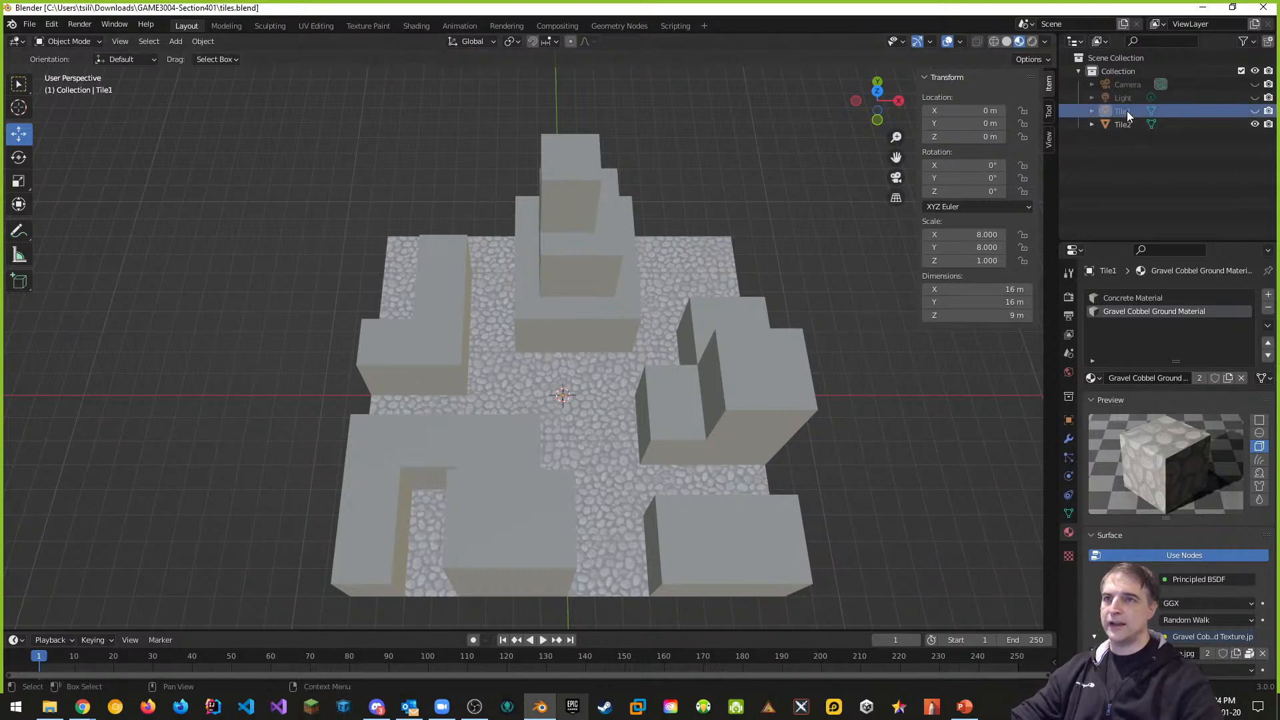
click(1255, 124)
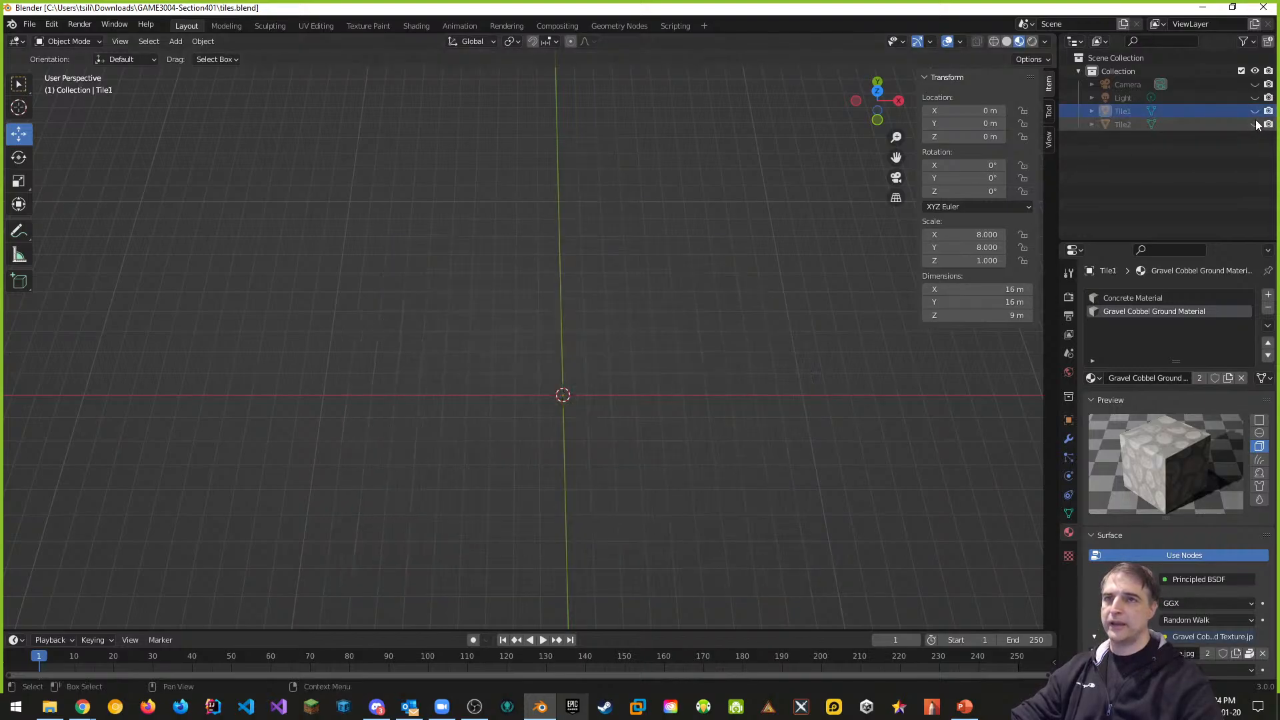
click(1255, 110)
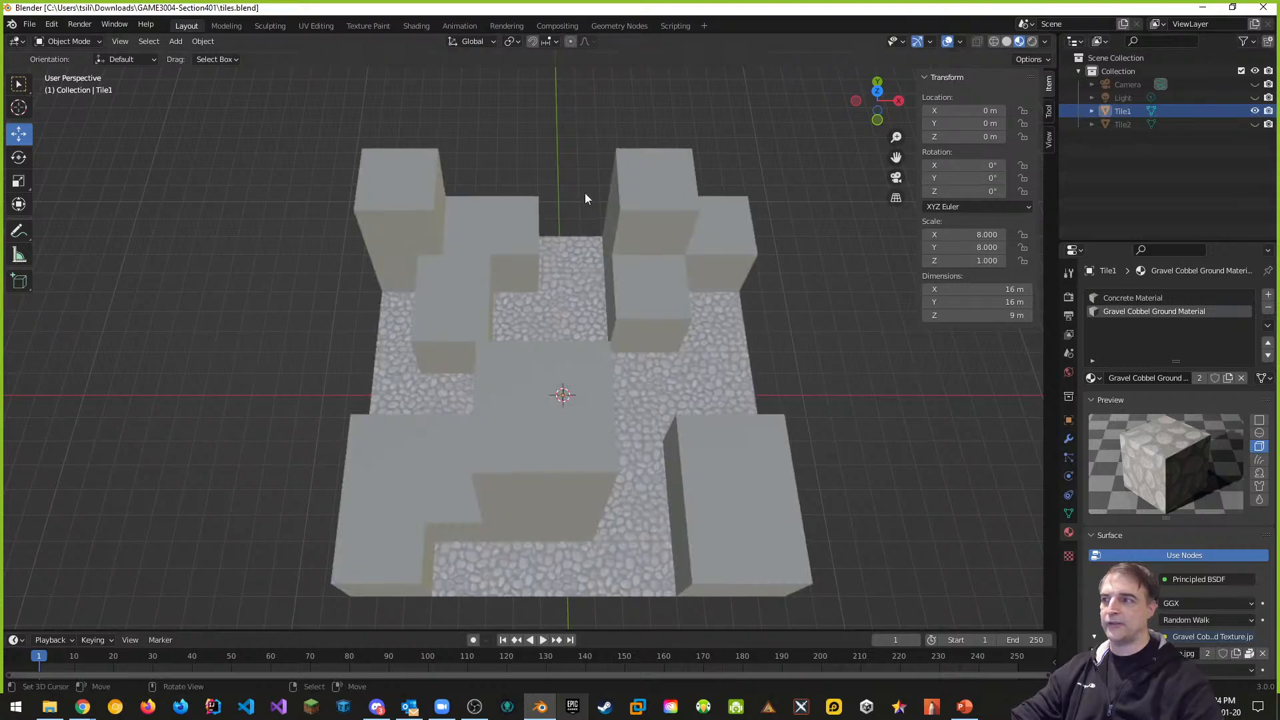
scroll(694, 429, down, 1)
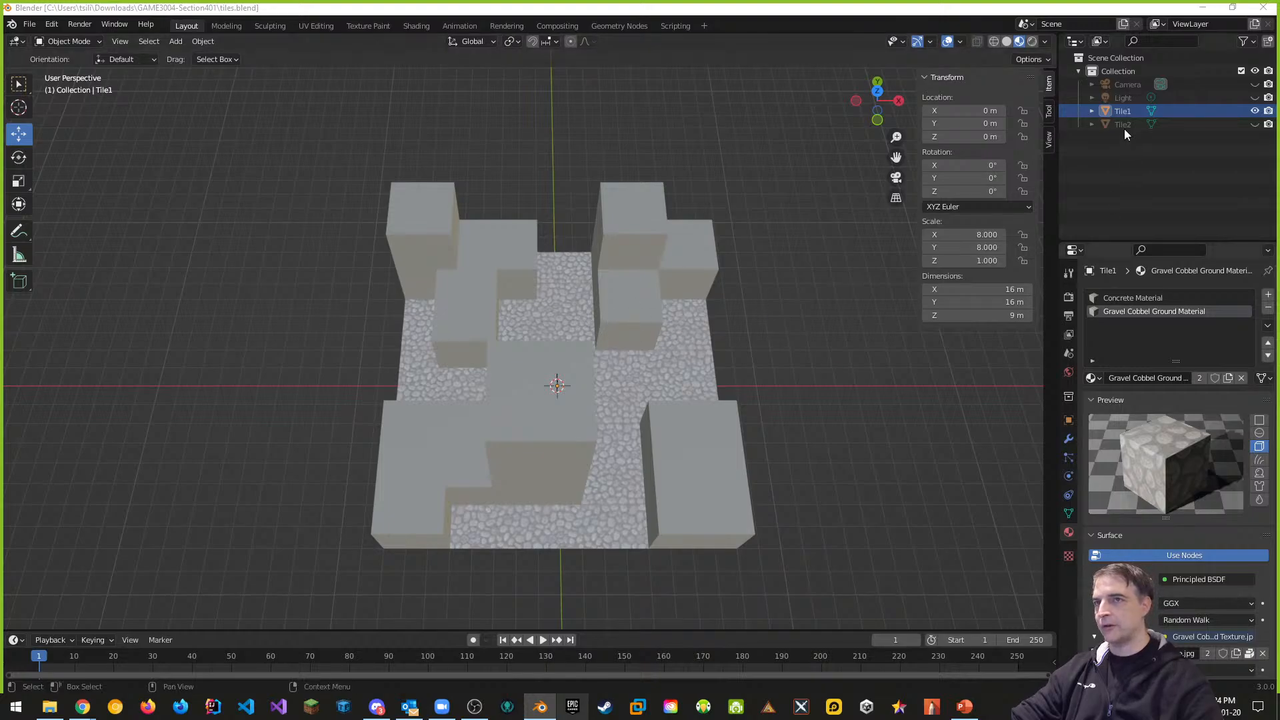
click(1134, 111)
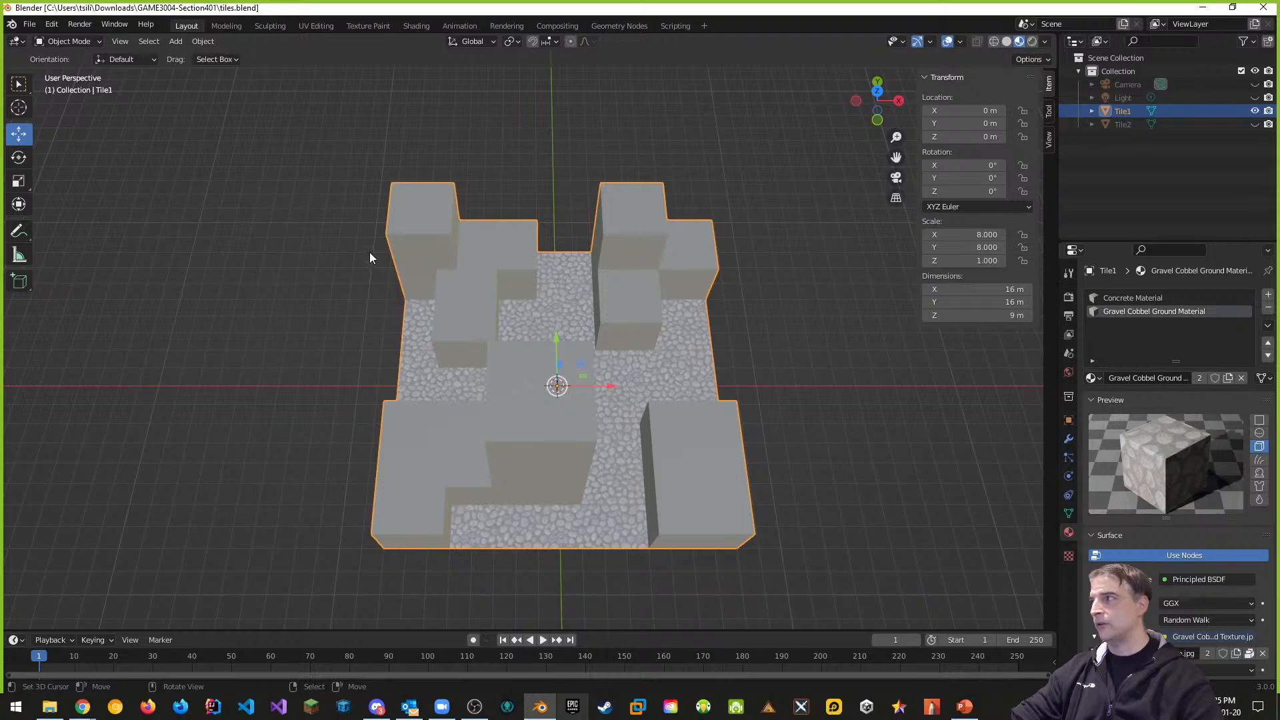
Export the selected Tile1 as tile1.fbx, limited to mesh objects, into GAME3004-Section401
click(30, 26)
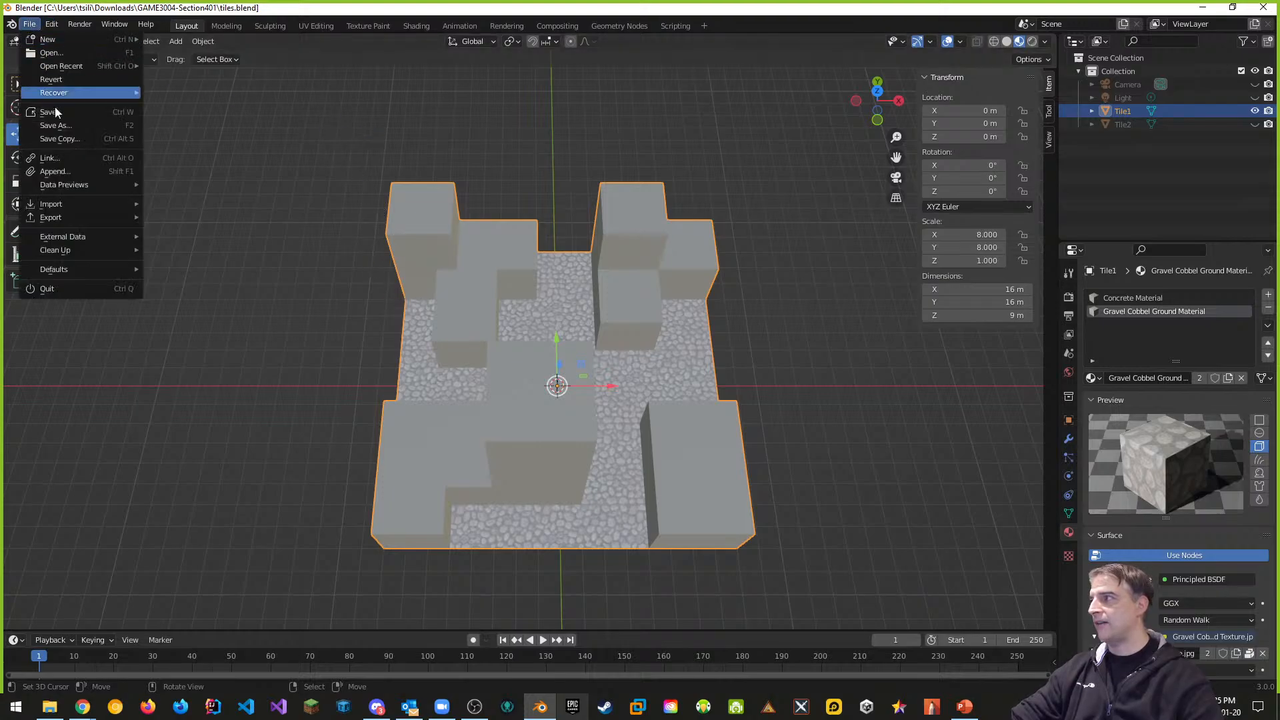
mouse_move(62, 218)
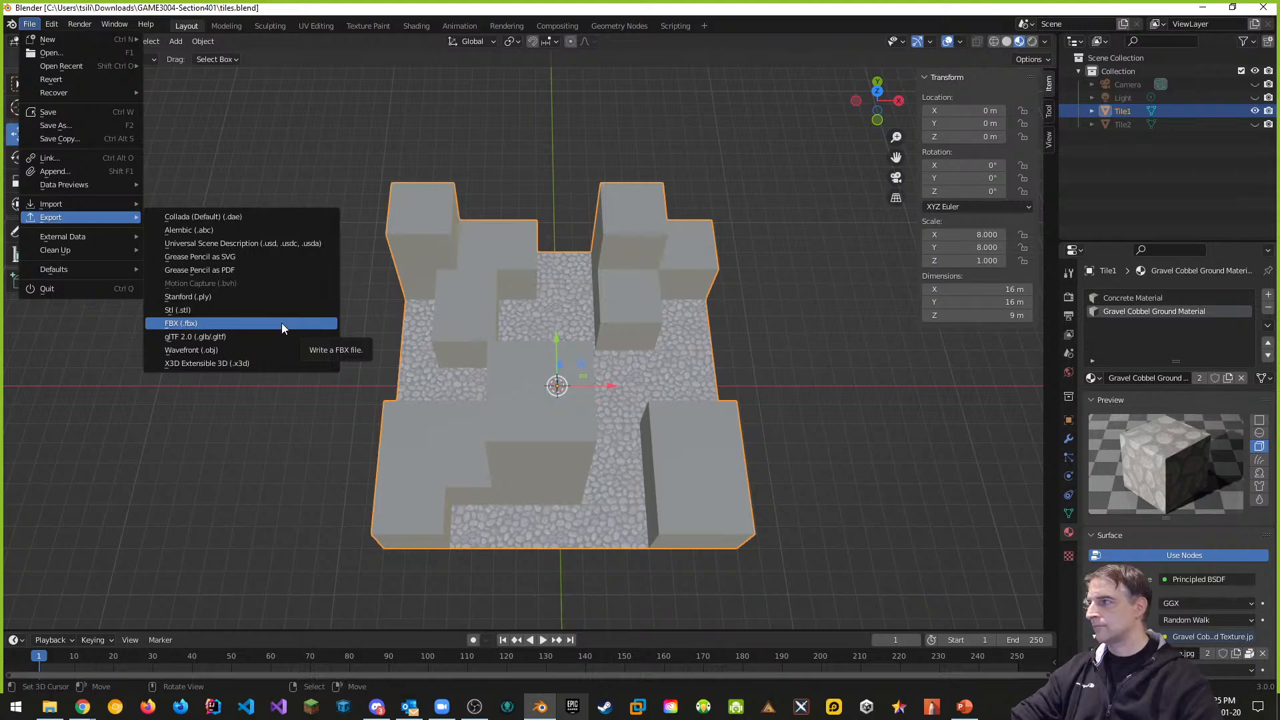
click(219, 322)
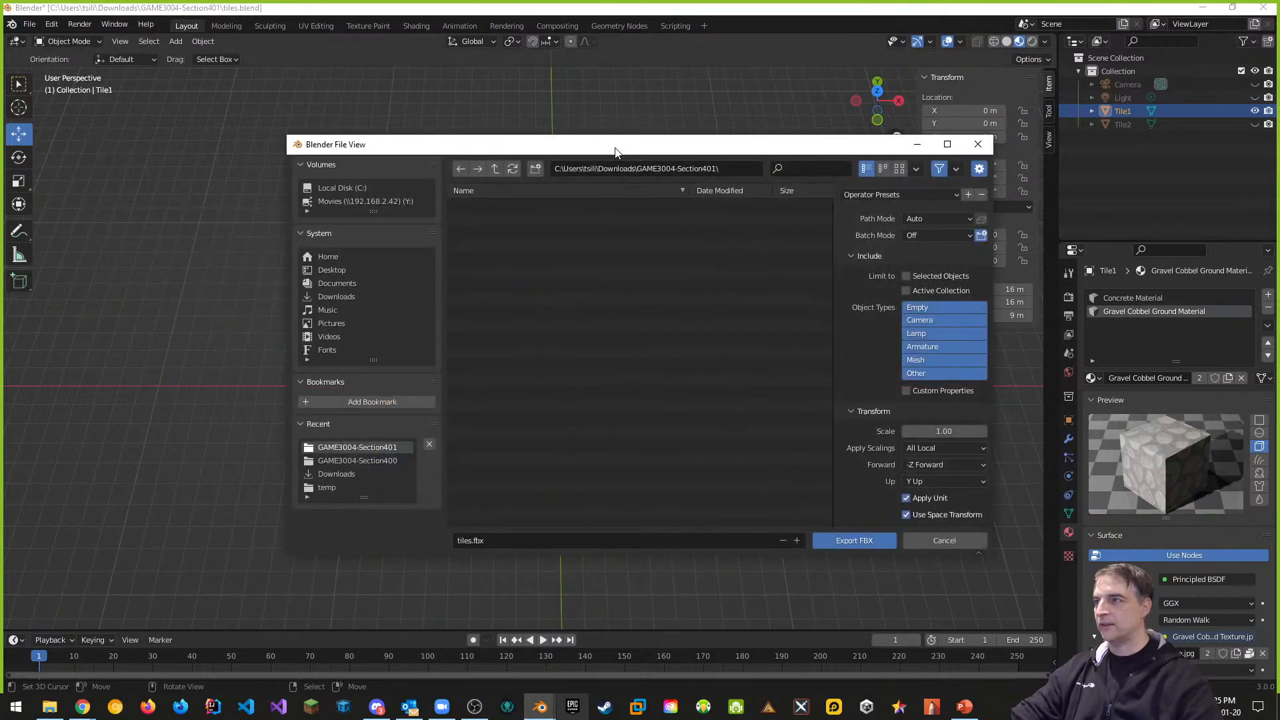
drag(614, 148, 549, 124)
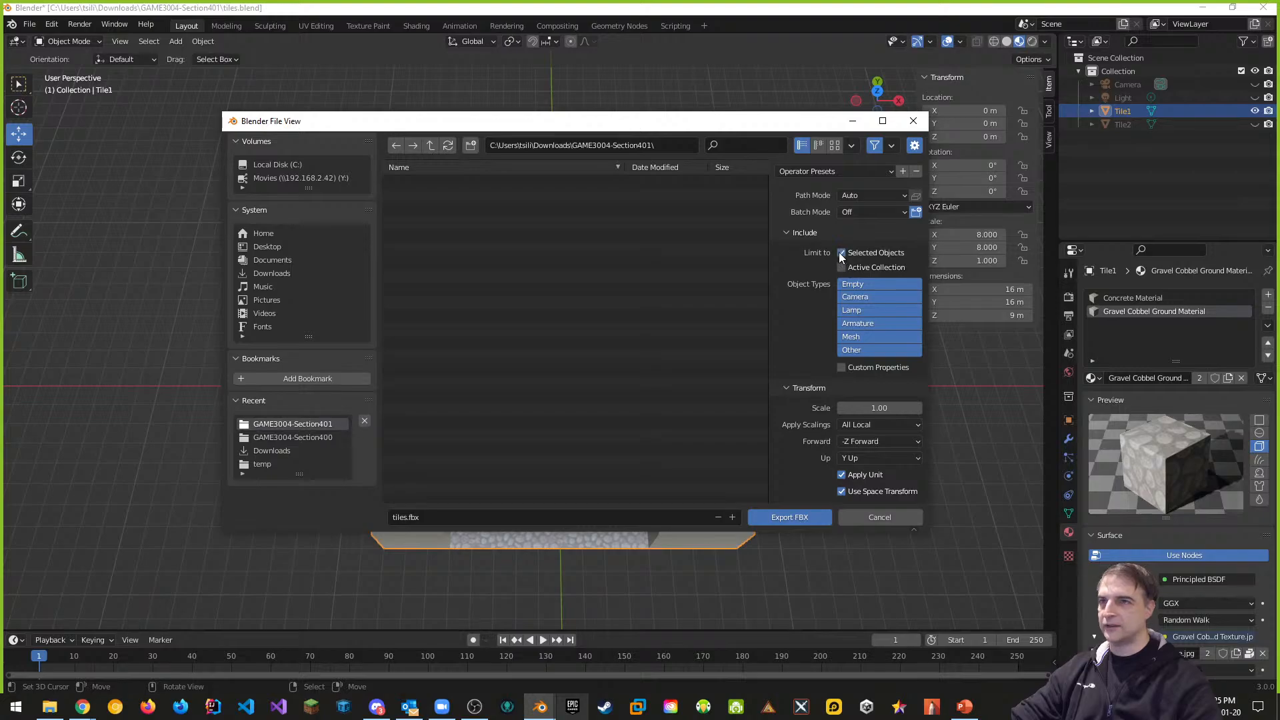
click(858, 339)
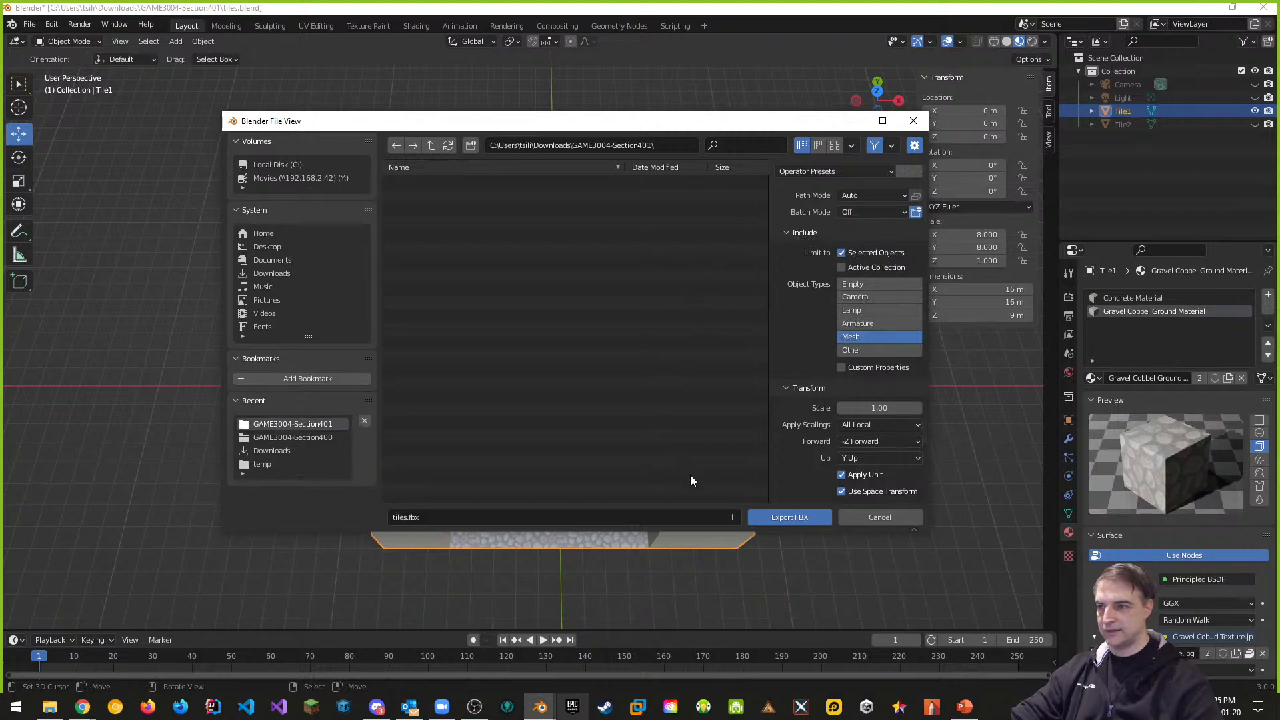
click(410, 518)
click(409, 517)
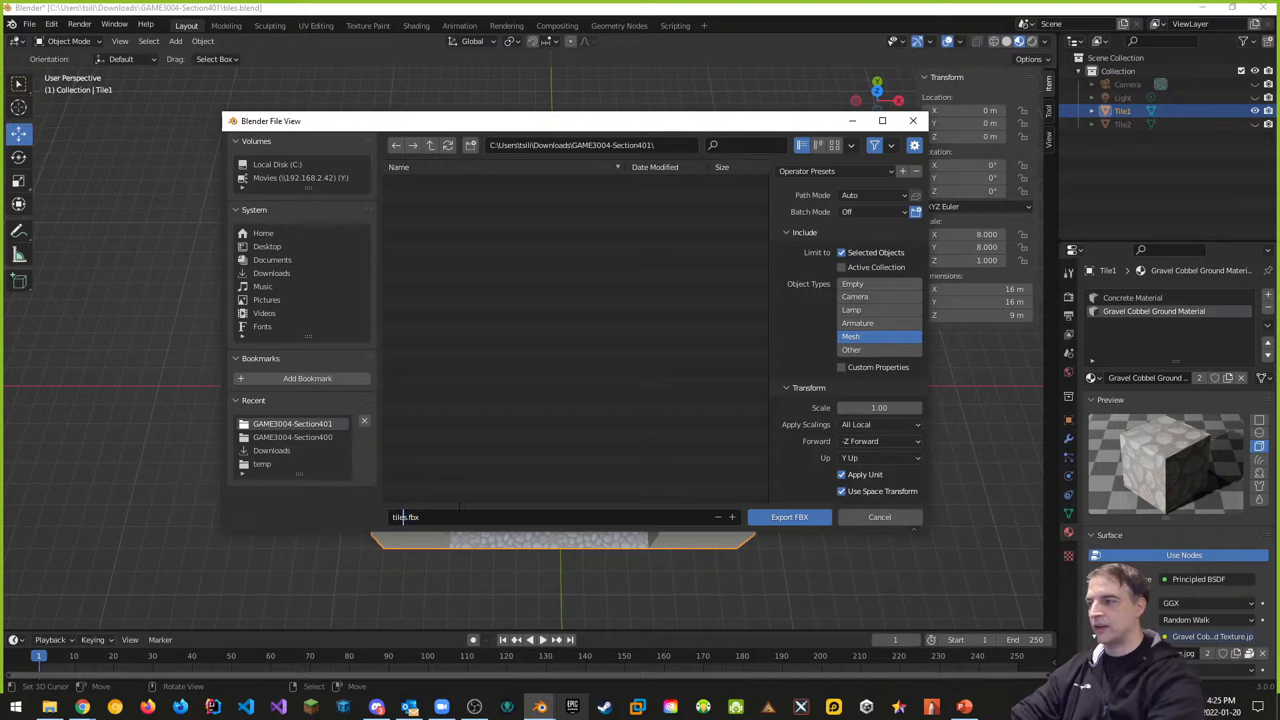
key(Delete)
text(1)
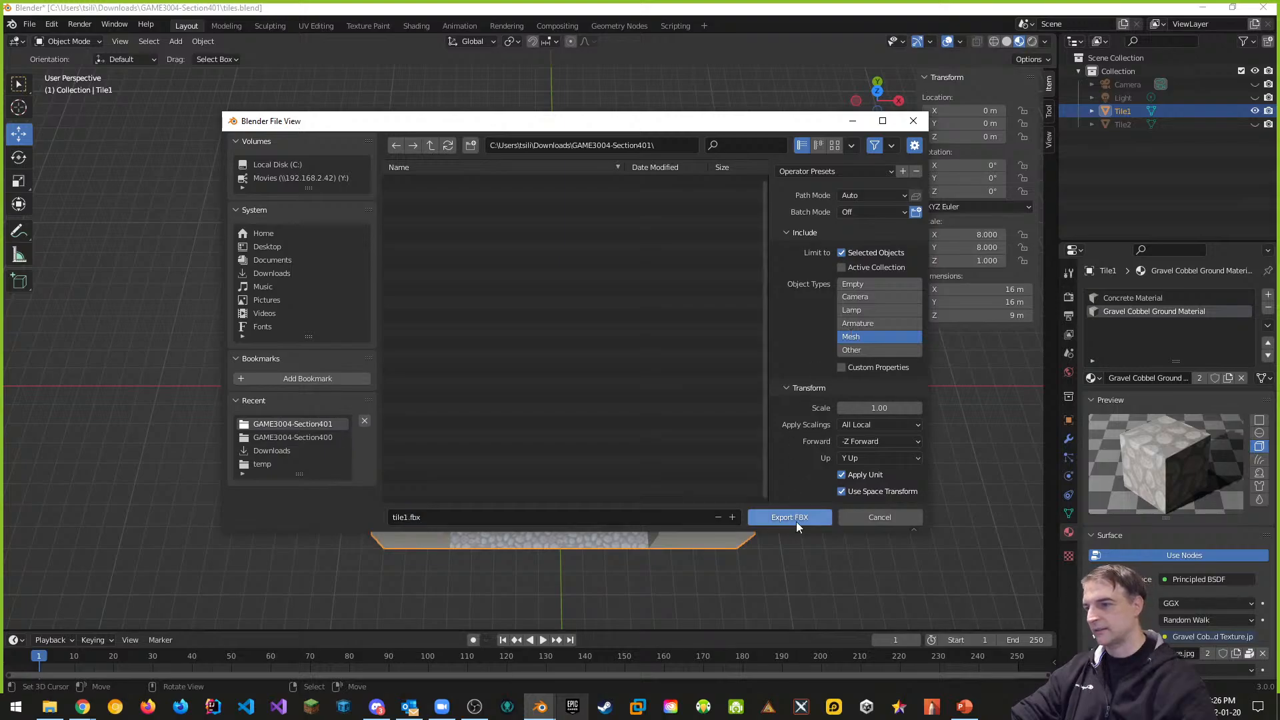
click(797, 518)
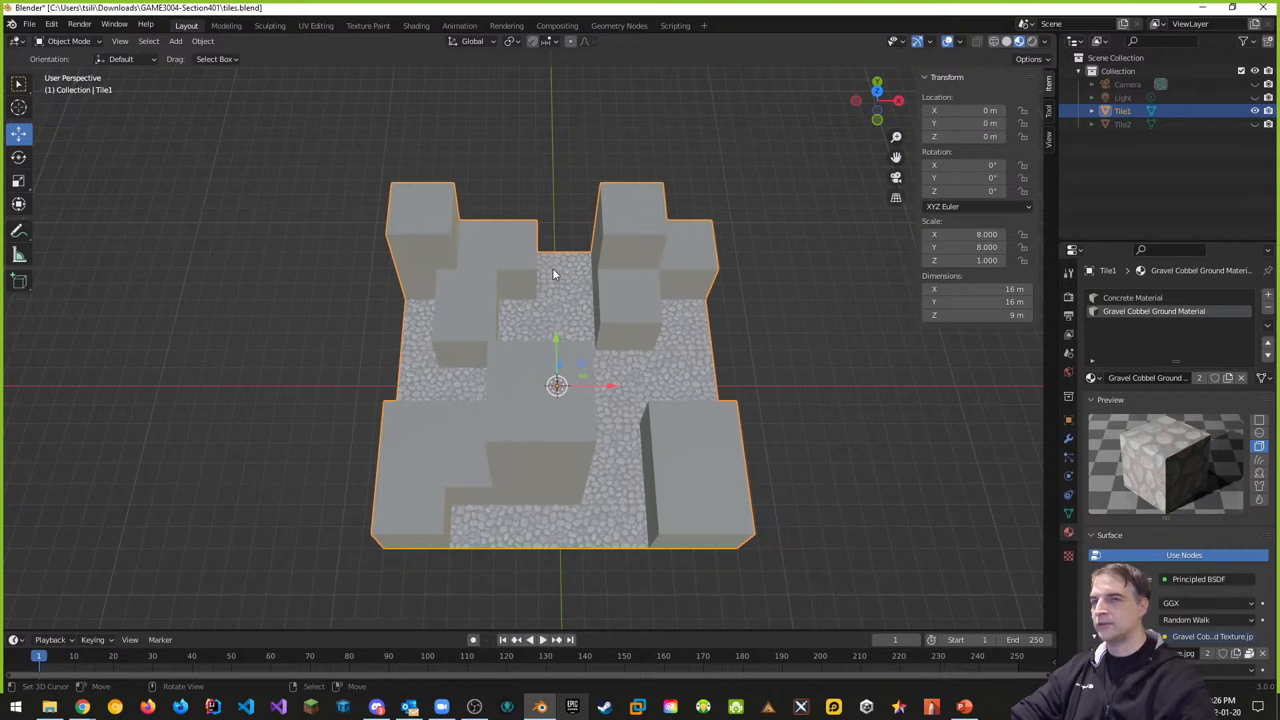
Hide Tile1, show Tile2 and select it in the outliner
click(1254, 110)
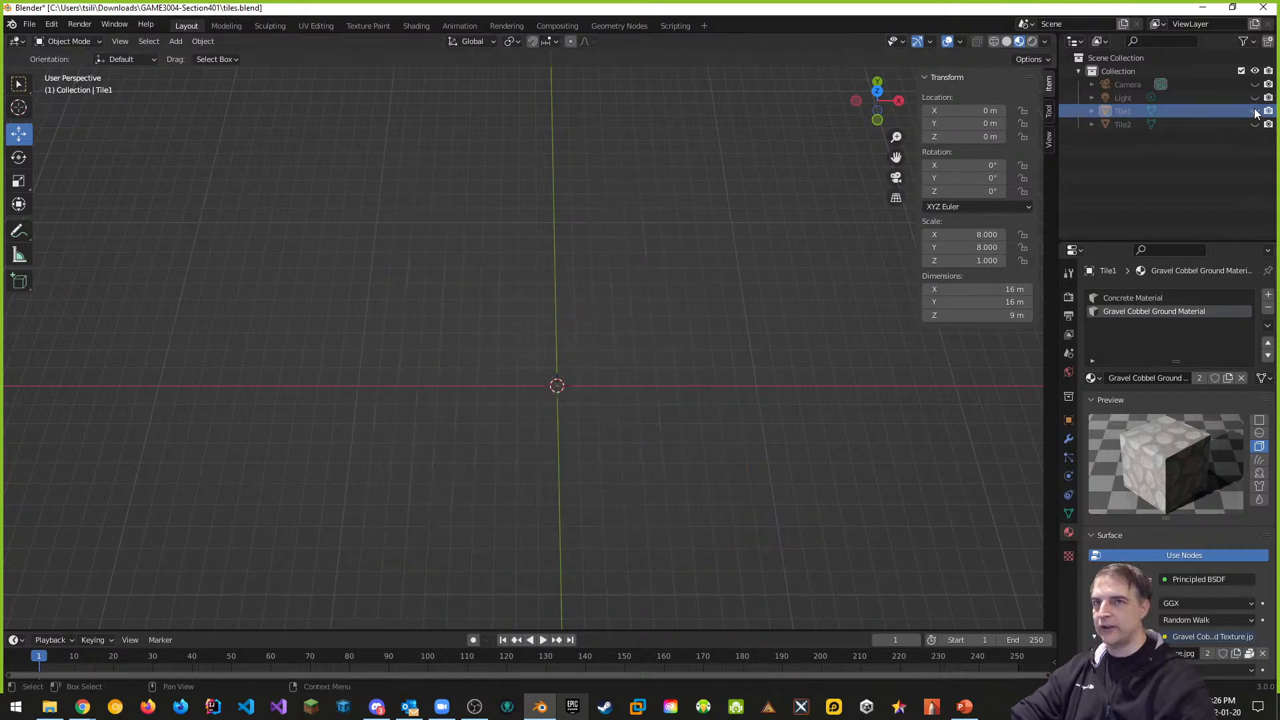
click(1255, 124)
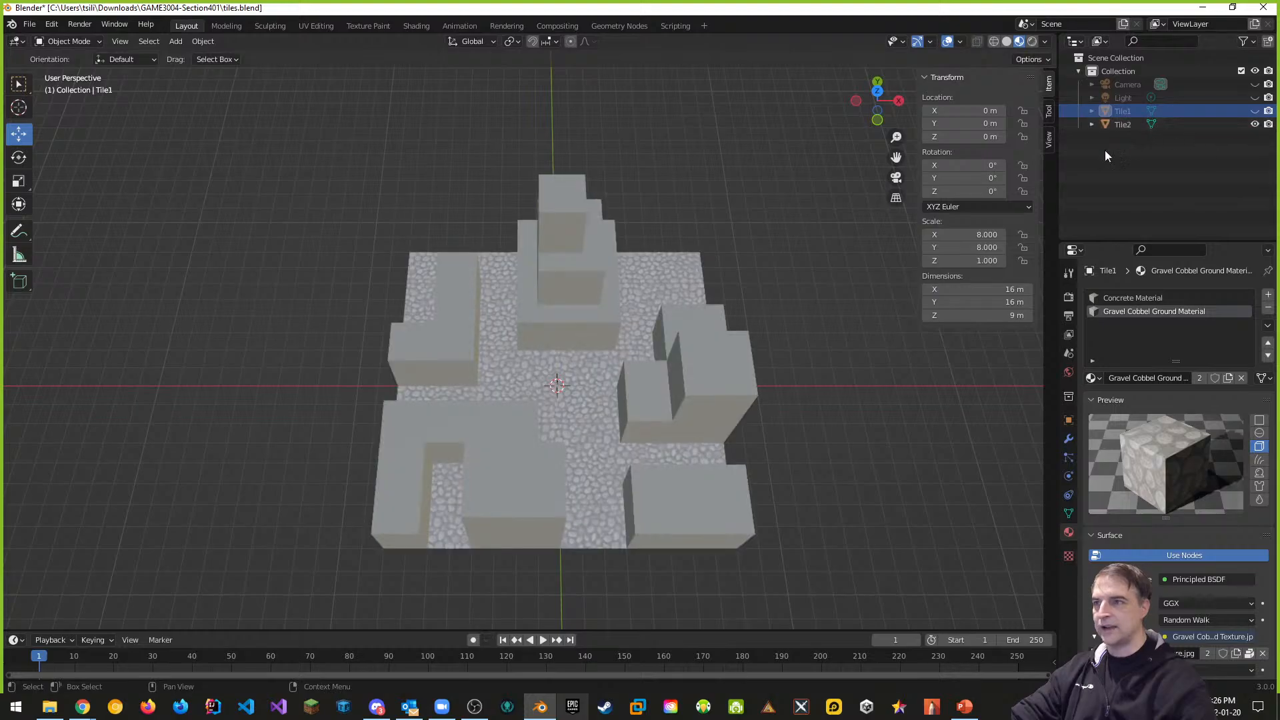
click(1121, 124)
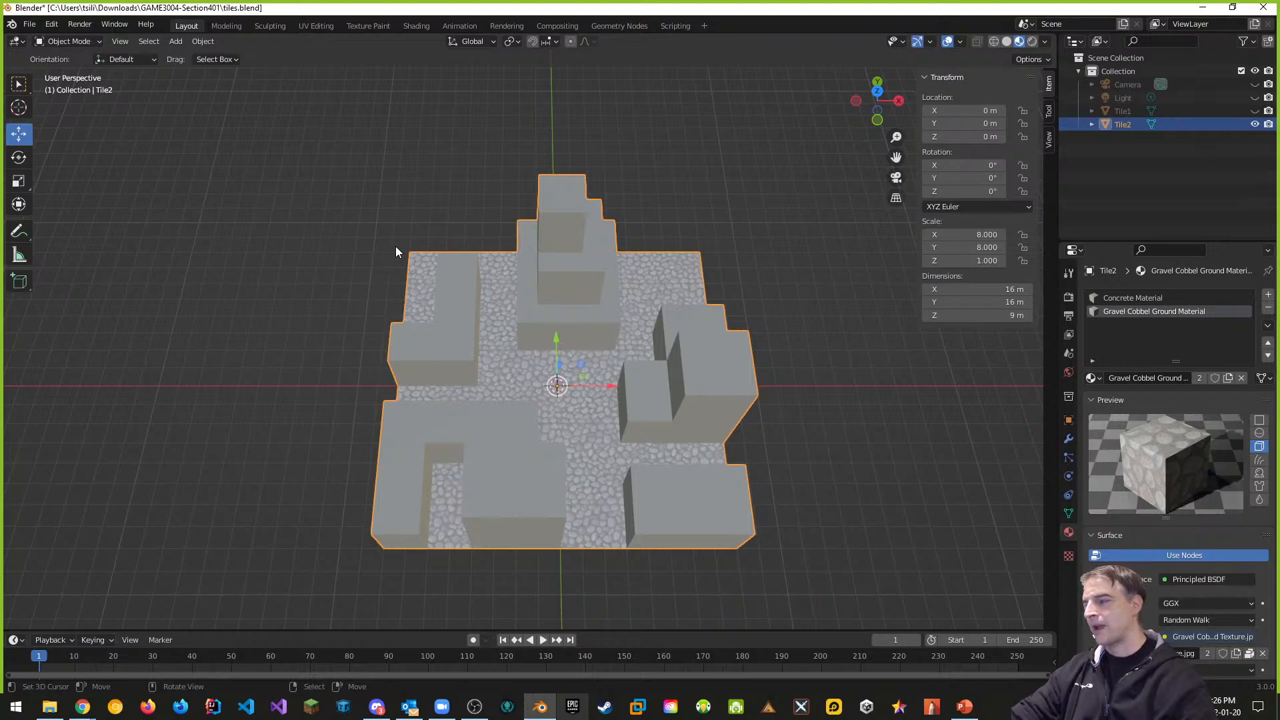
Export Tile2 as tile2.fbx into the same folder
click(29, 24)
mouse_move(53, 218)
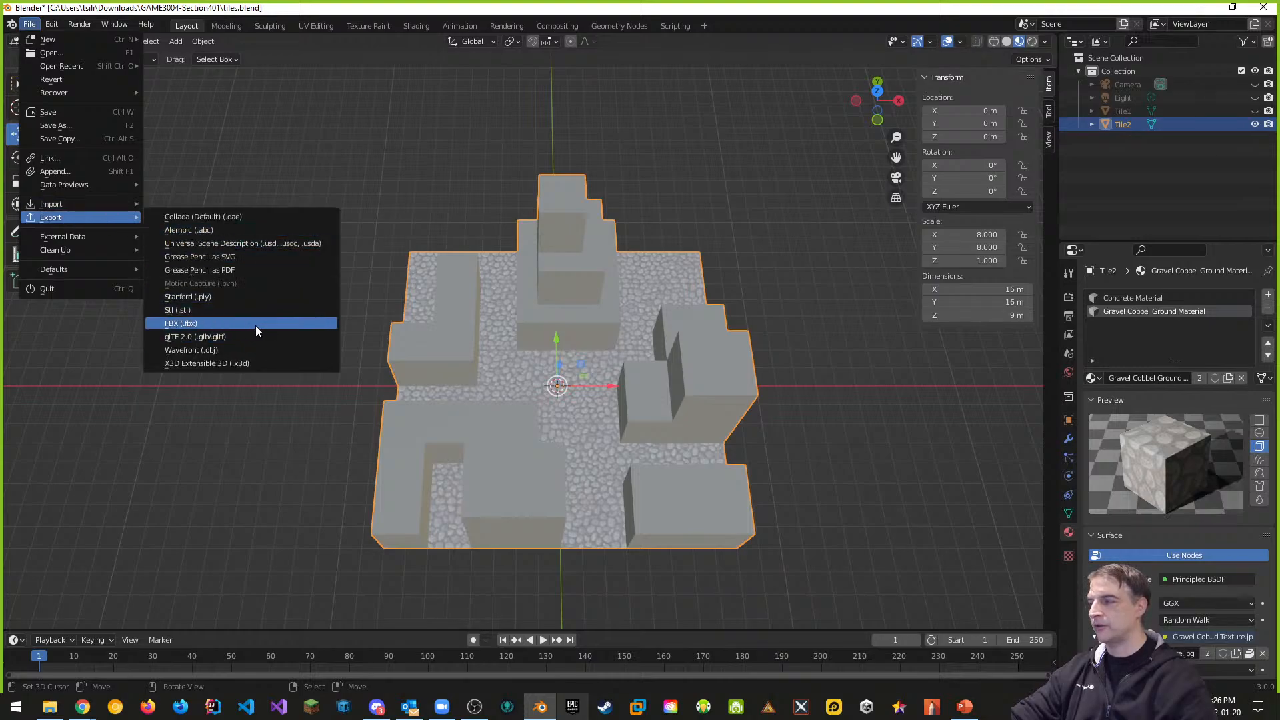
click(256, 324)
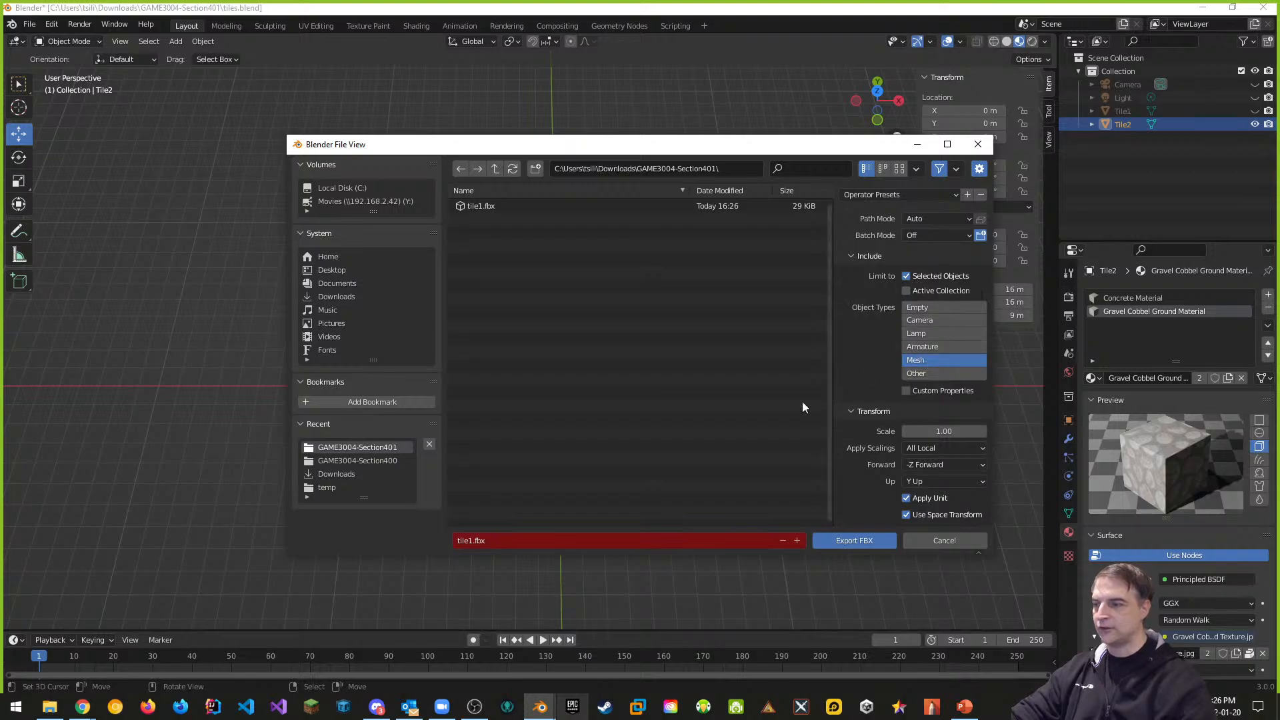
click(472, 540)
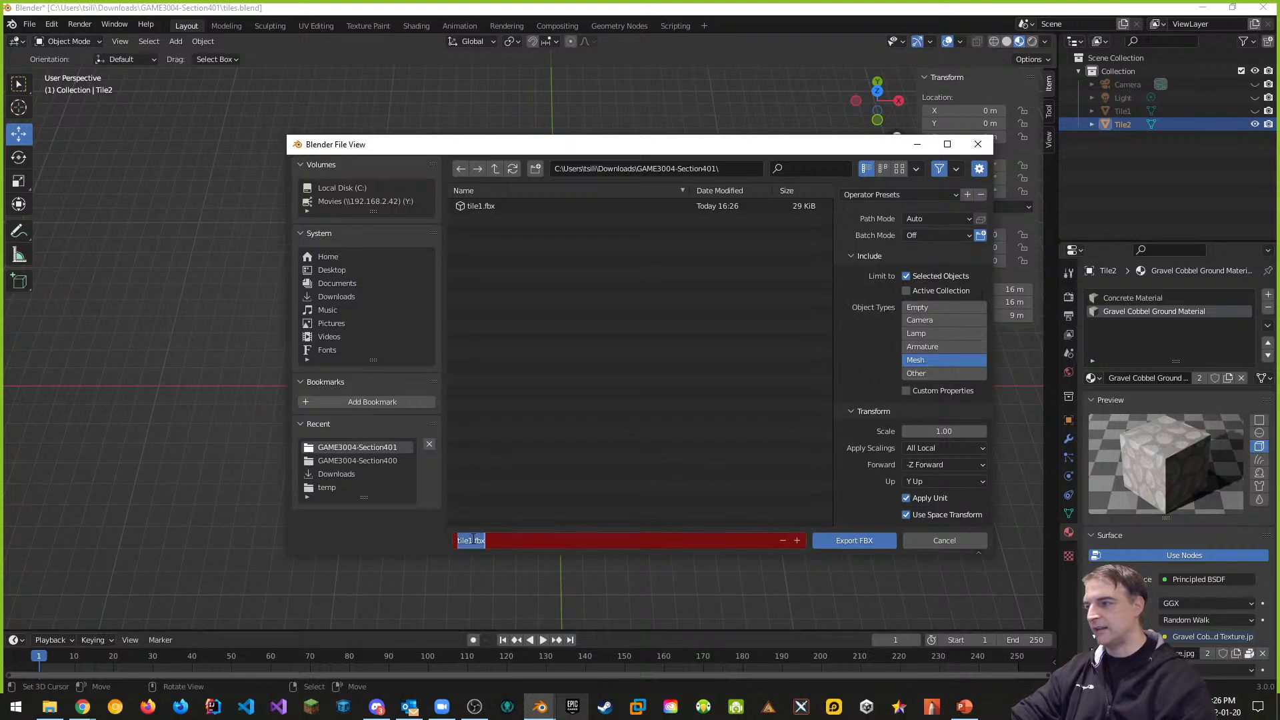
click(473, 541)
key(BackSpace)
text(2)
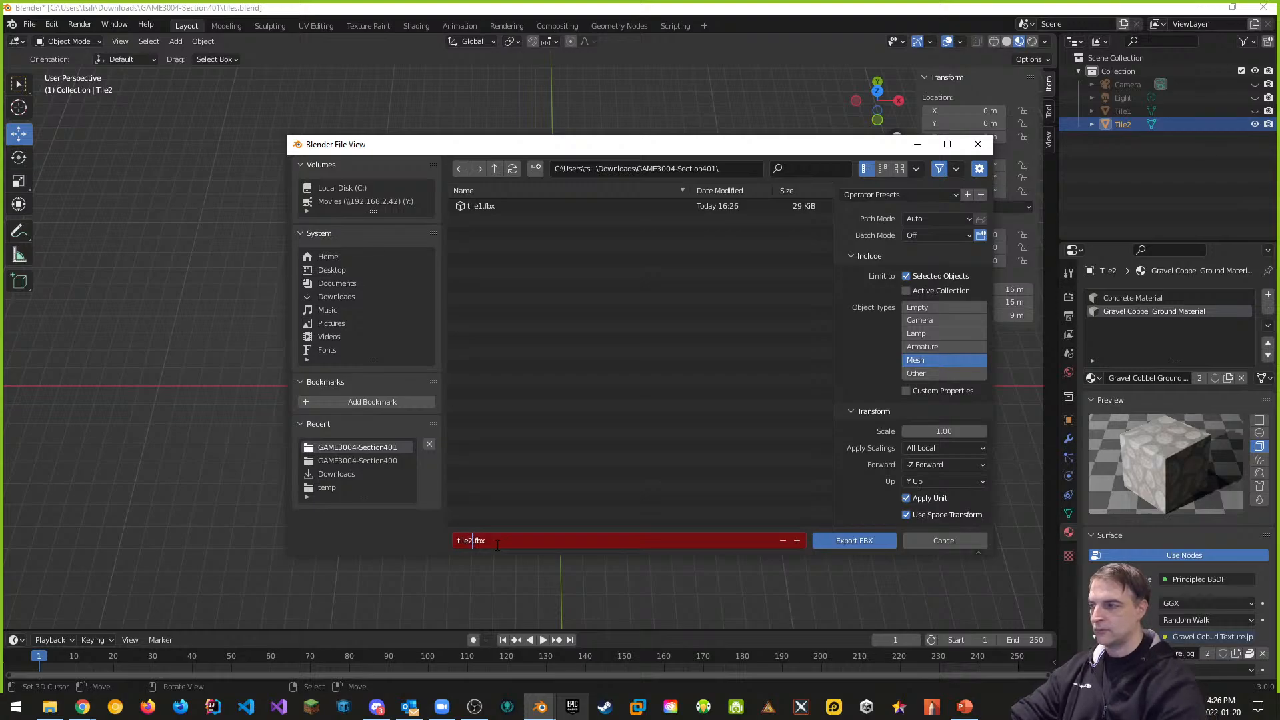
click(856, 540)
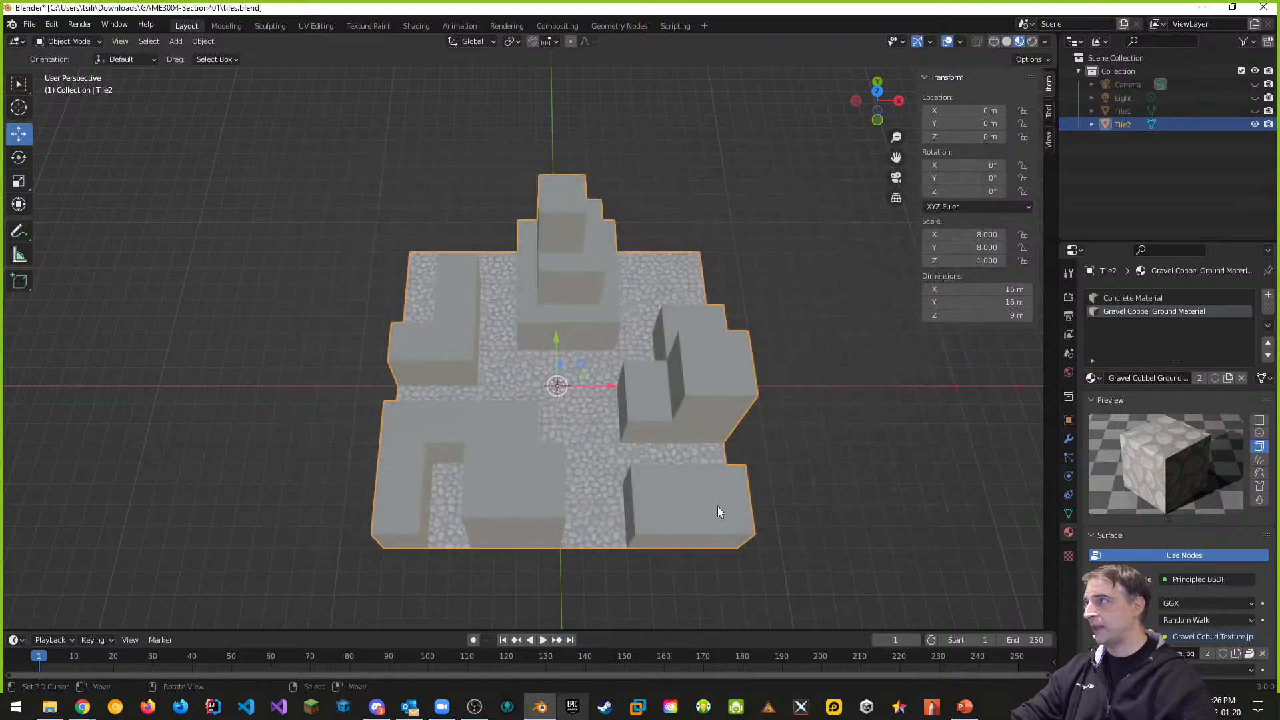
Save tiles.blend with Ctrl+S and minimize Blender
key(ctrl+s)
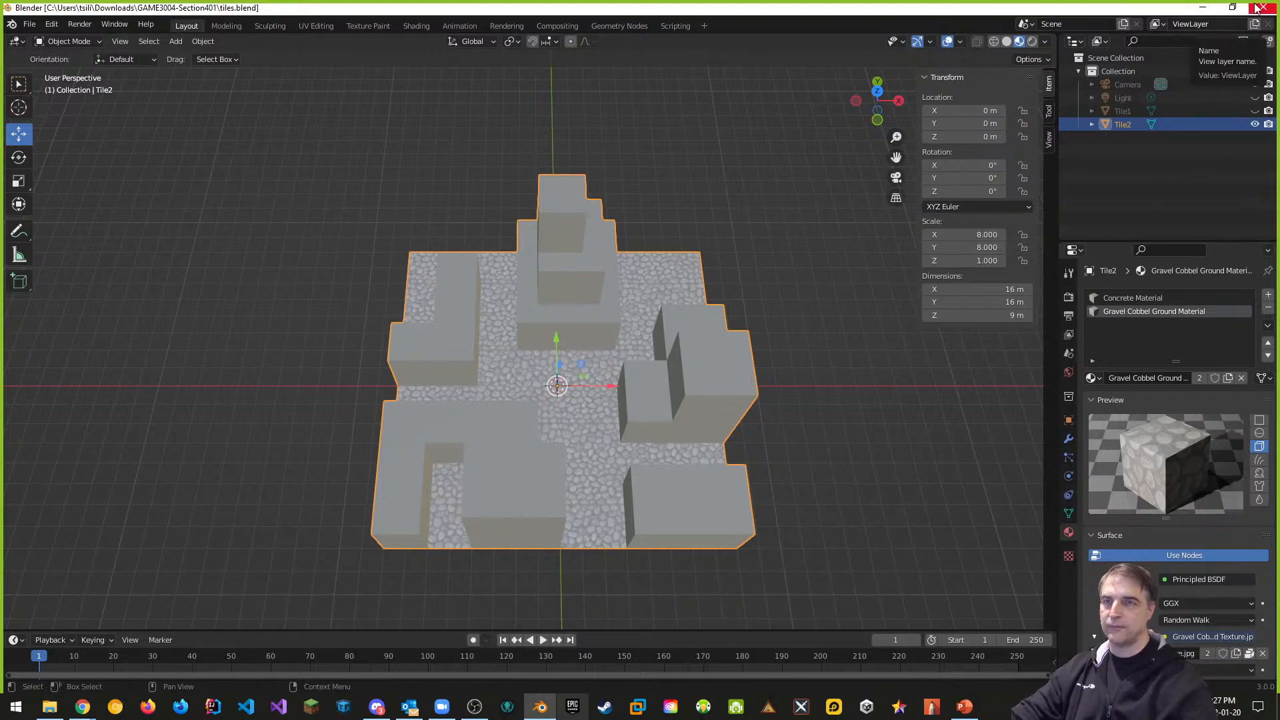
click(1202, 7)
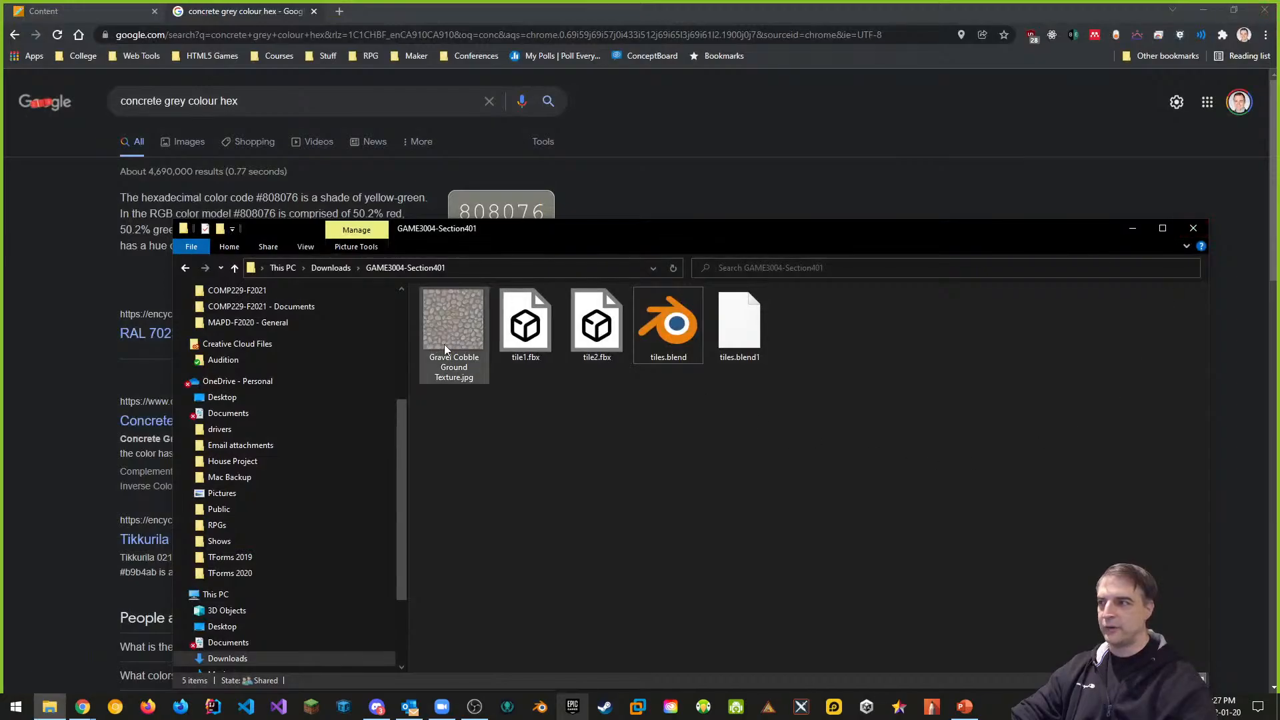
In File Explorer, navigate to Desktop > GBC > GAME3004
drag(702, 239, 680, 118)
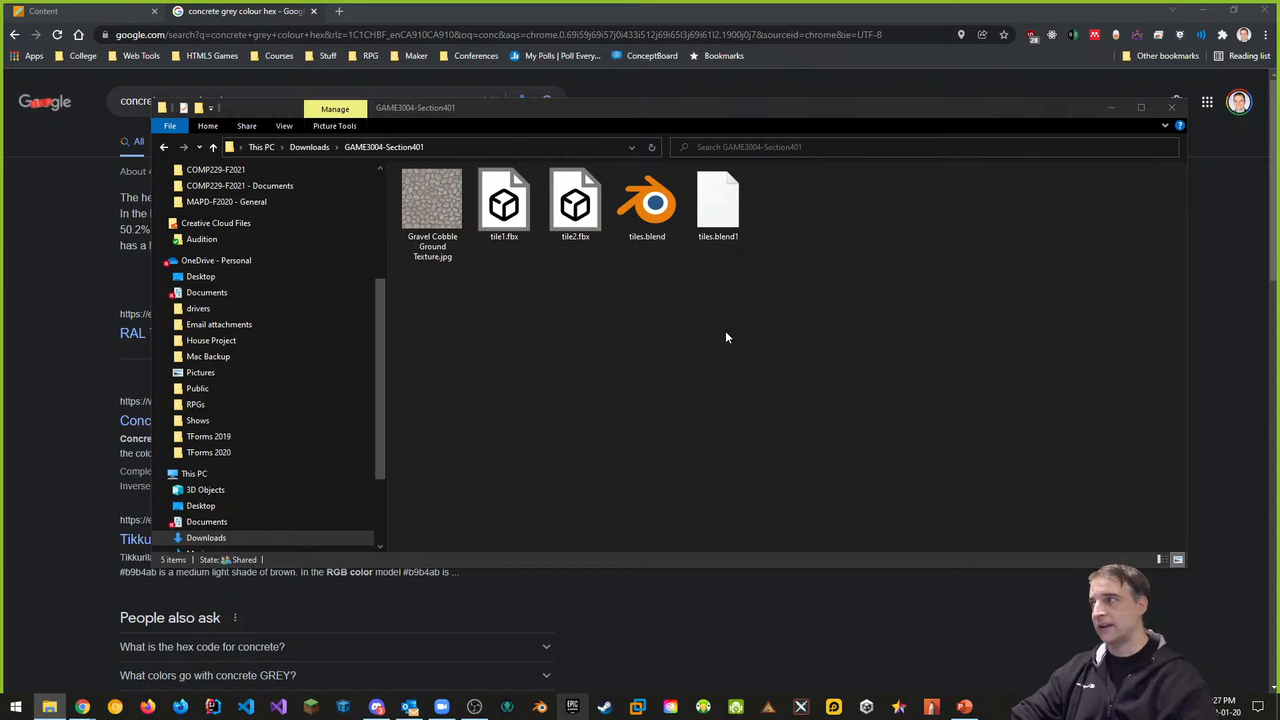
drag(378, 325, 382, 206)
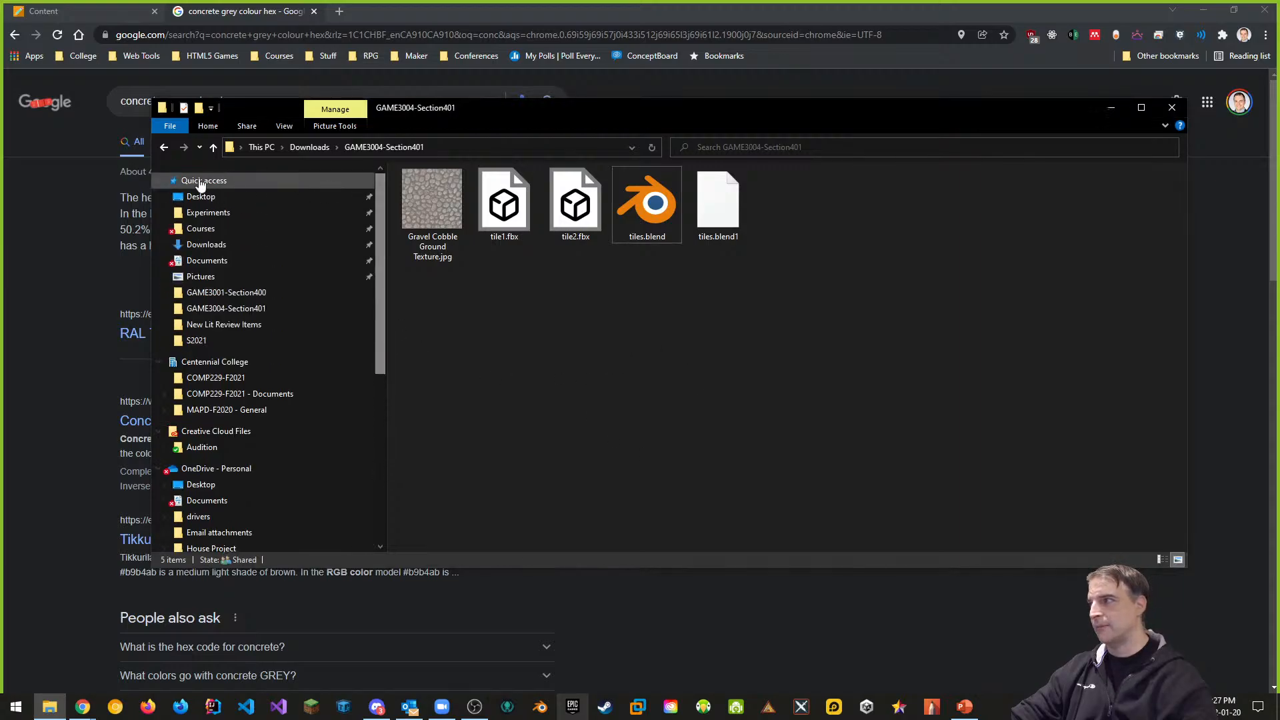
click(200, 197)
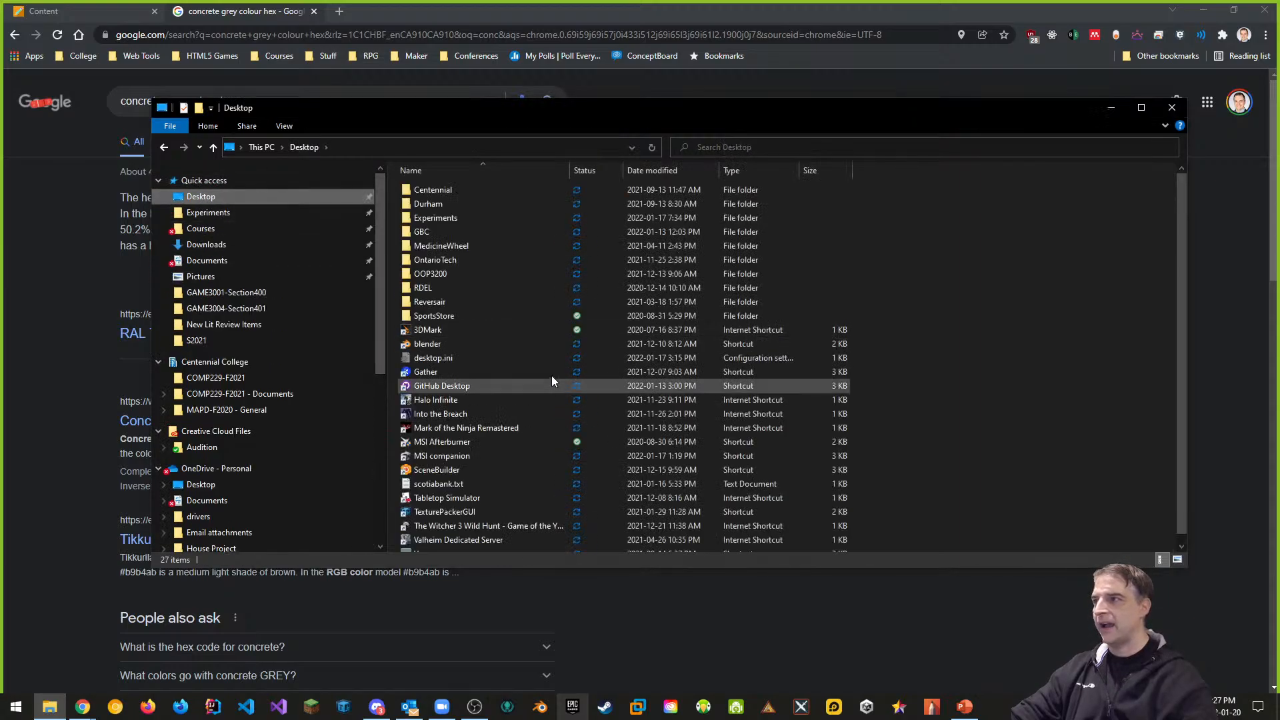
double_click(423, 232)
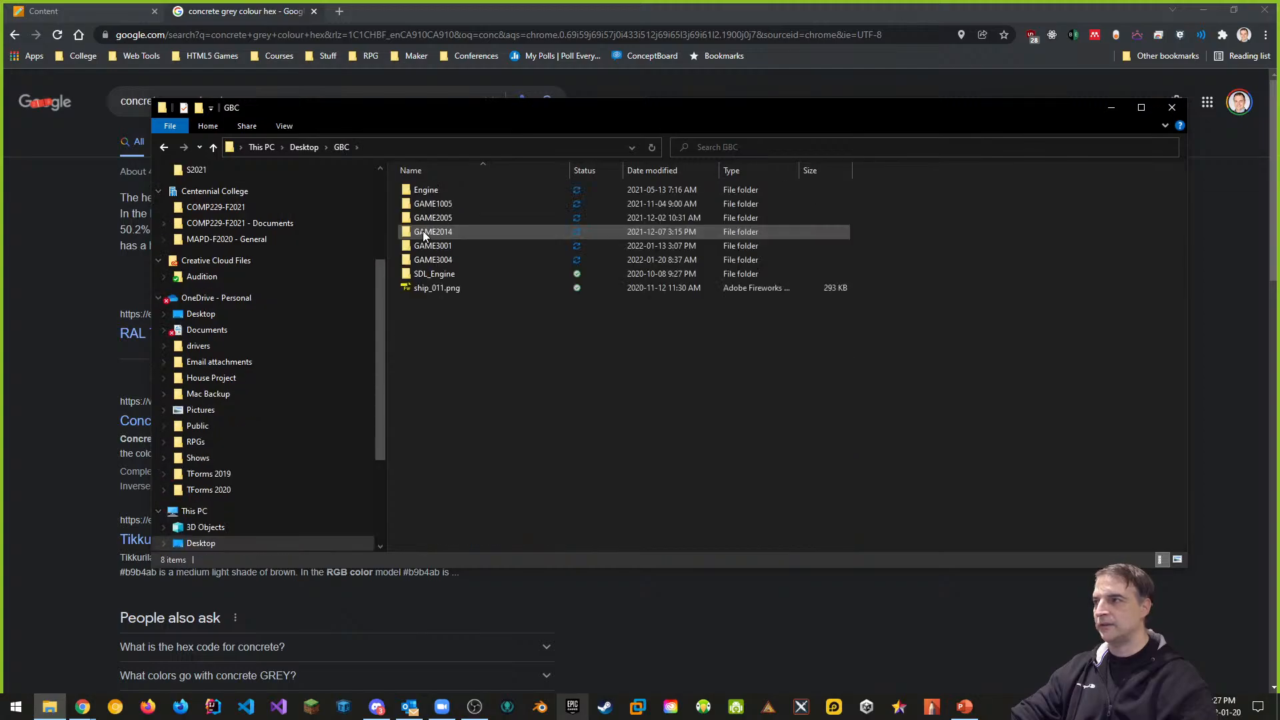
double_click(440, 261)
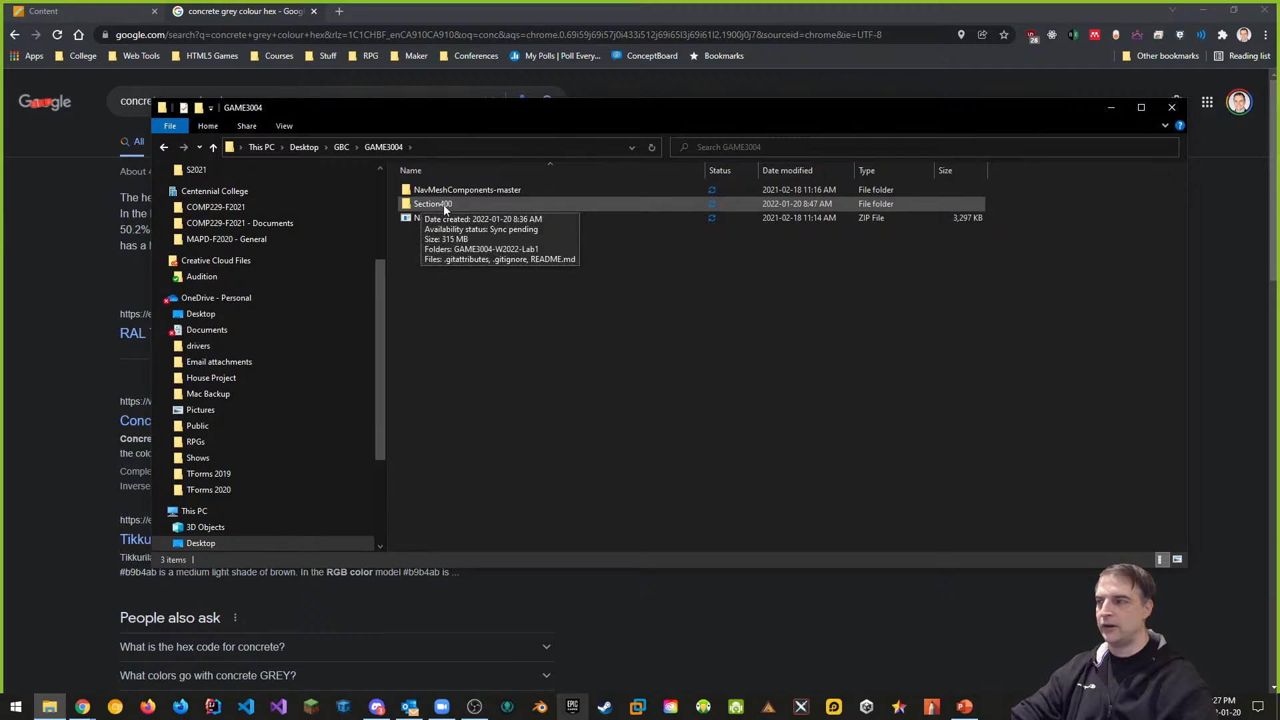
Create a new folder named Section401 in GAME3004 and open it
right_click(440, 301)
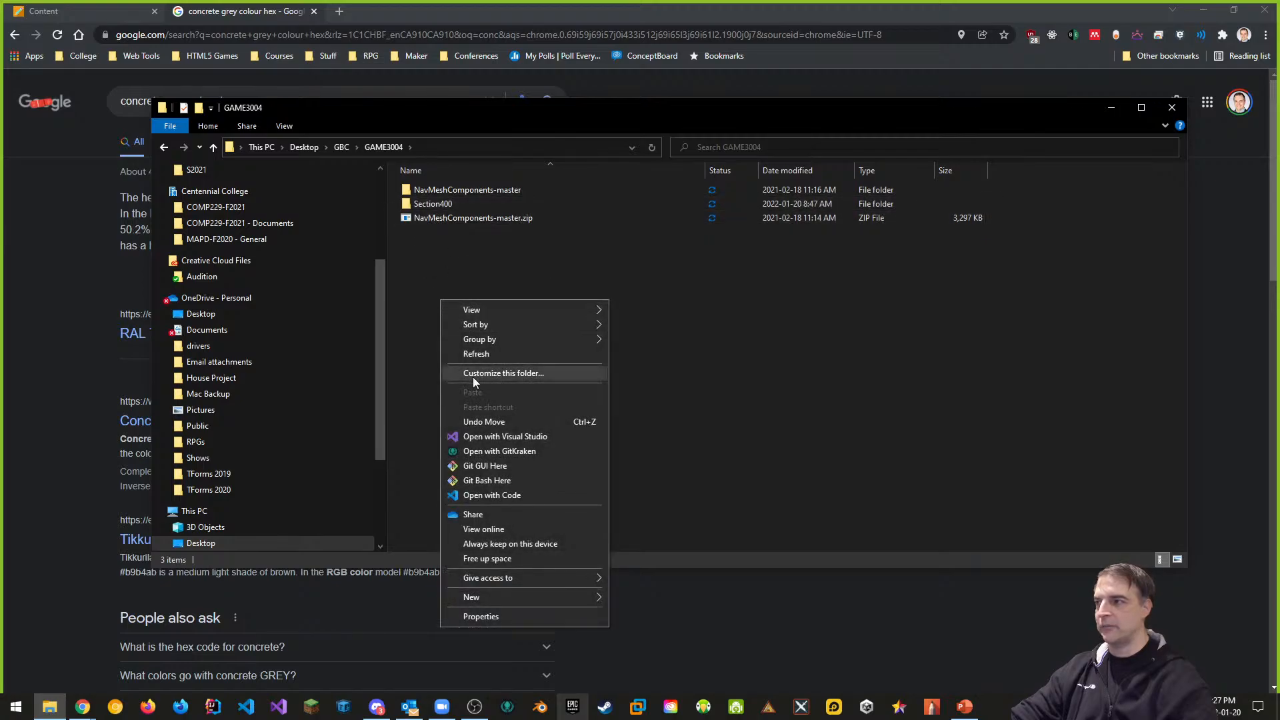
mouse_move(510, 599)
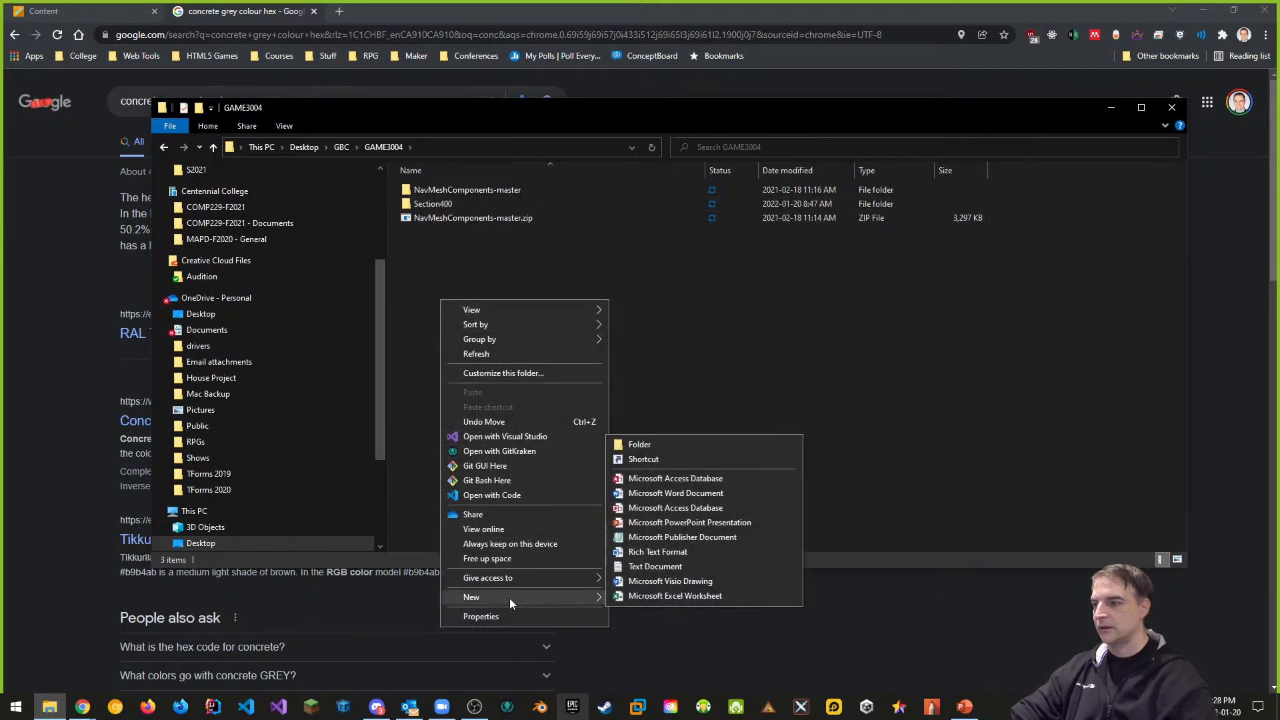
click(640, 444)
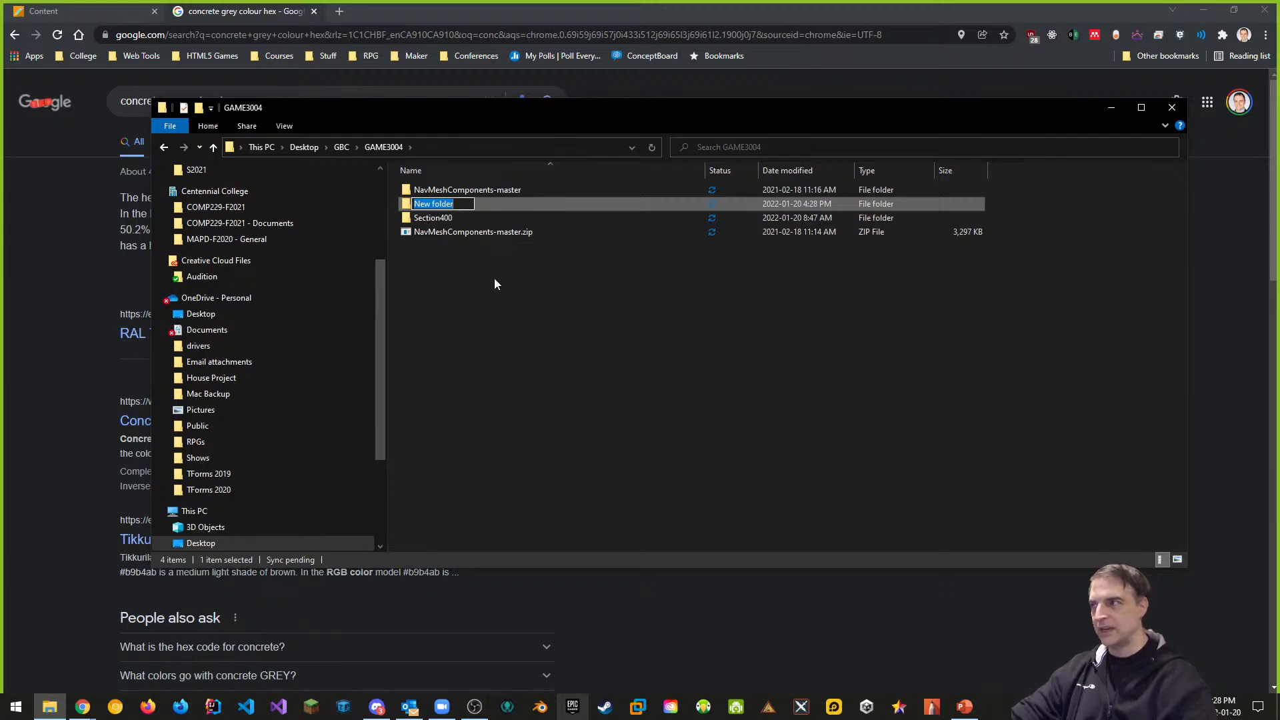
text(Section)
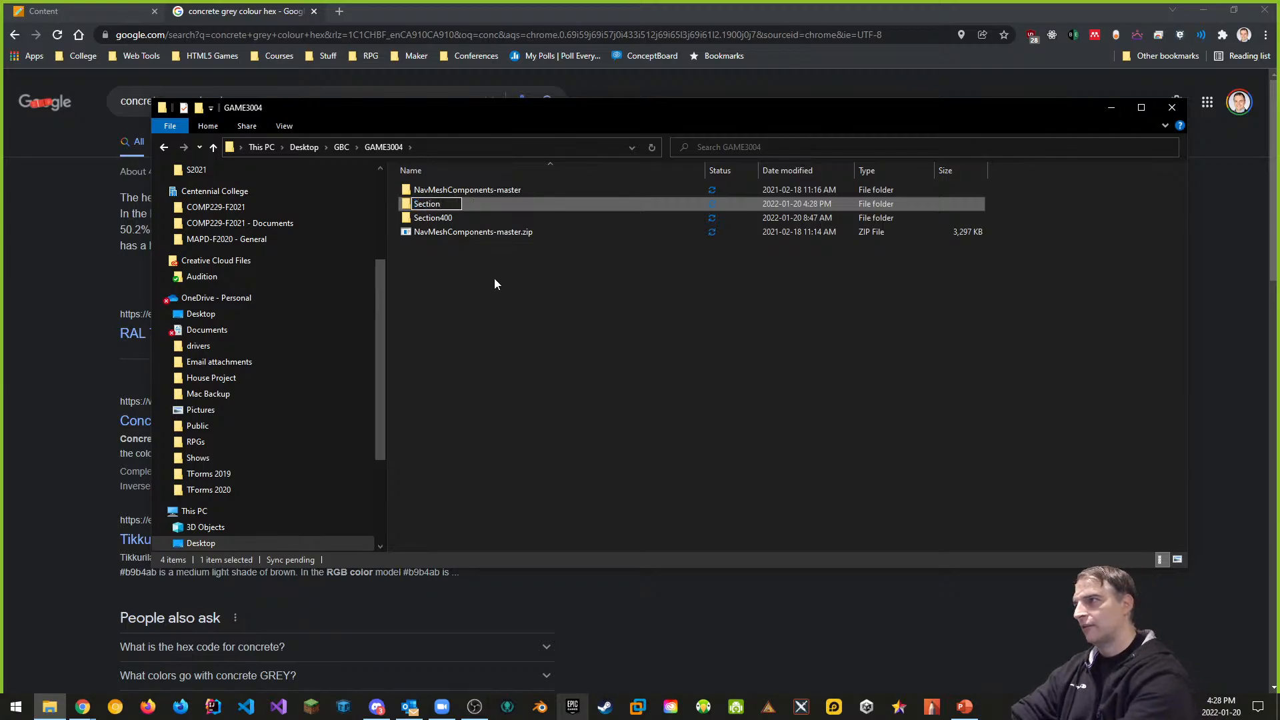
text(401)
key(Return)
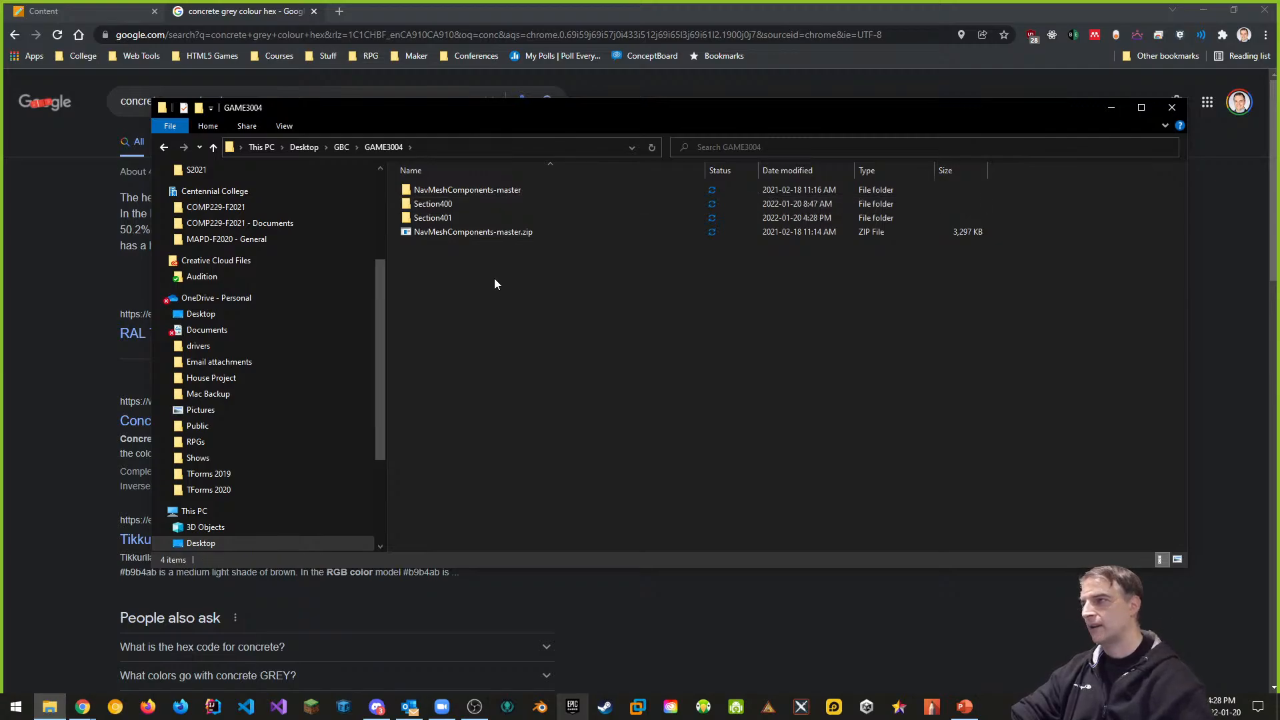
double_click(434, 218)
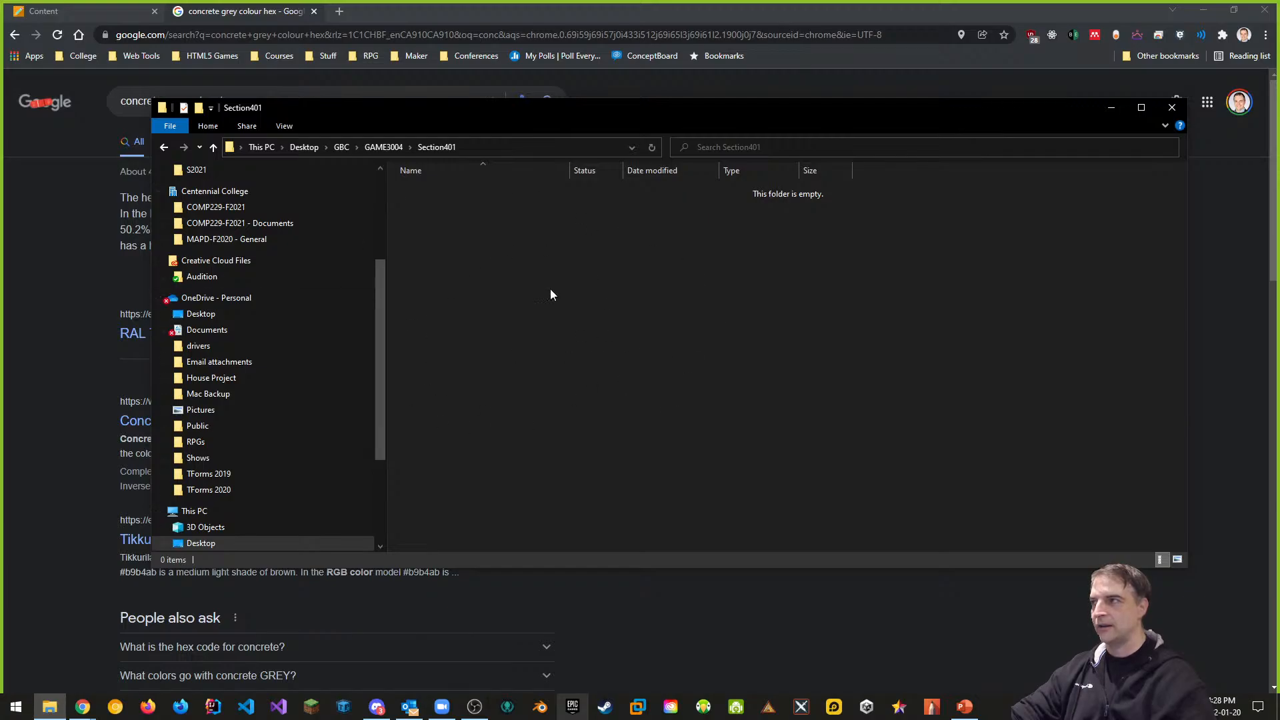
drag(587, 122, 551, 109)
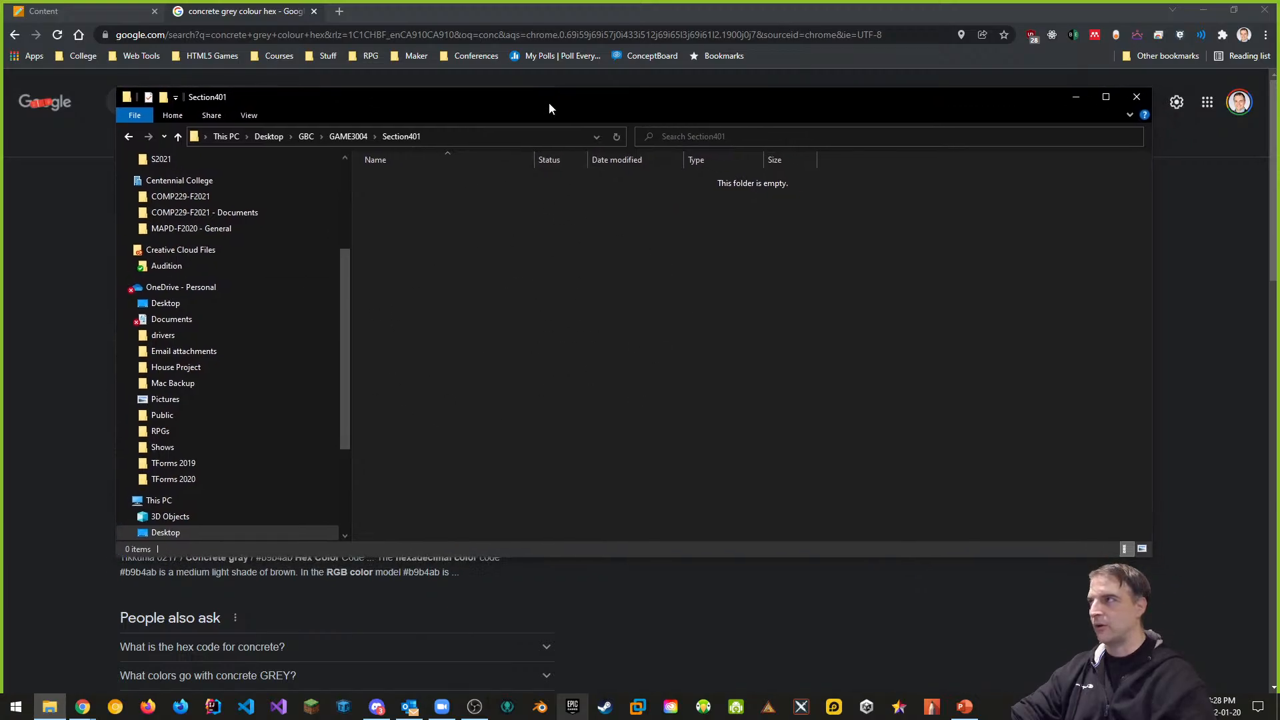
Start a new Unity Hub project from the 3D Mobile template named GAME3004-W2022-Lab1
click(869, 708)
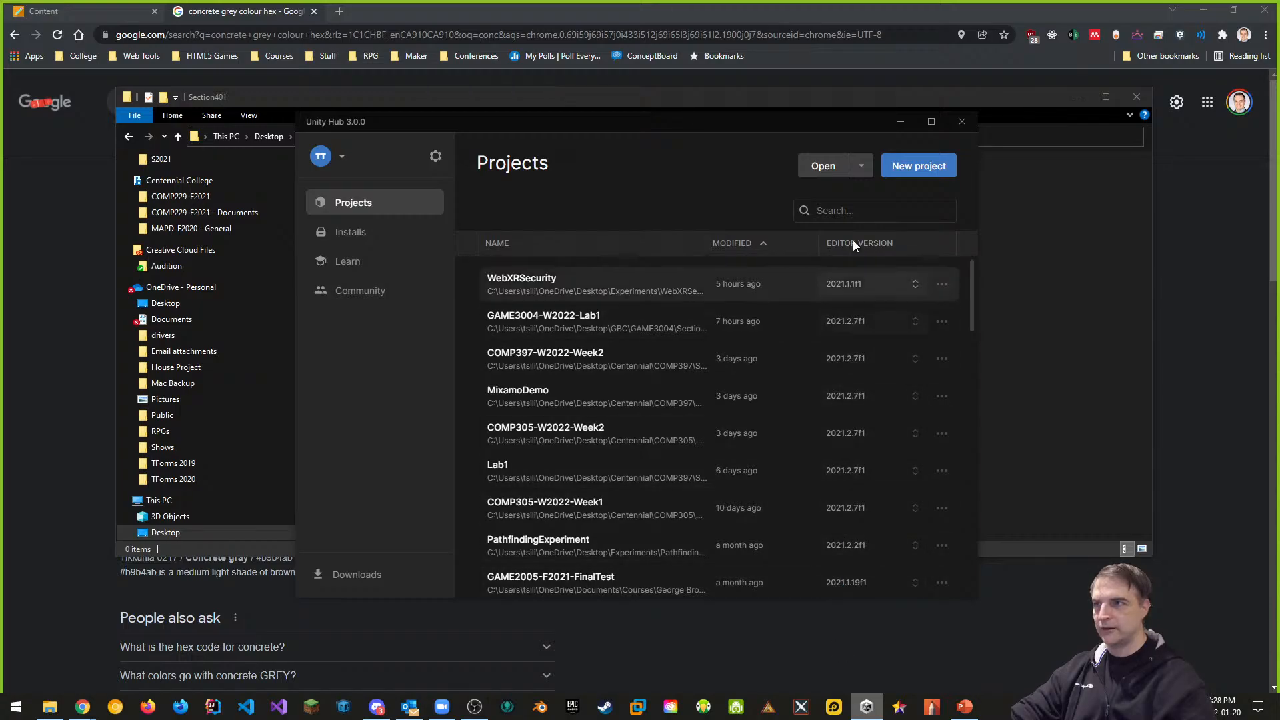
click(913, 167)
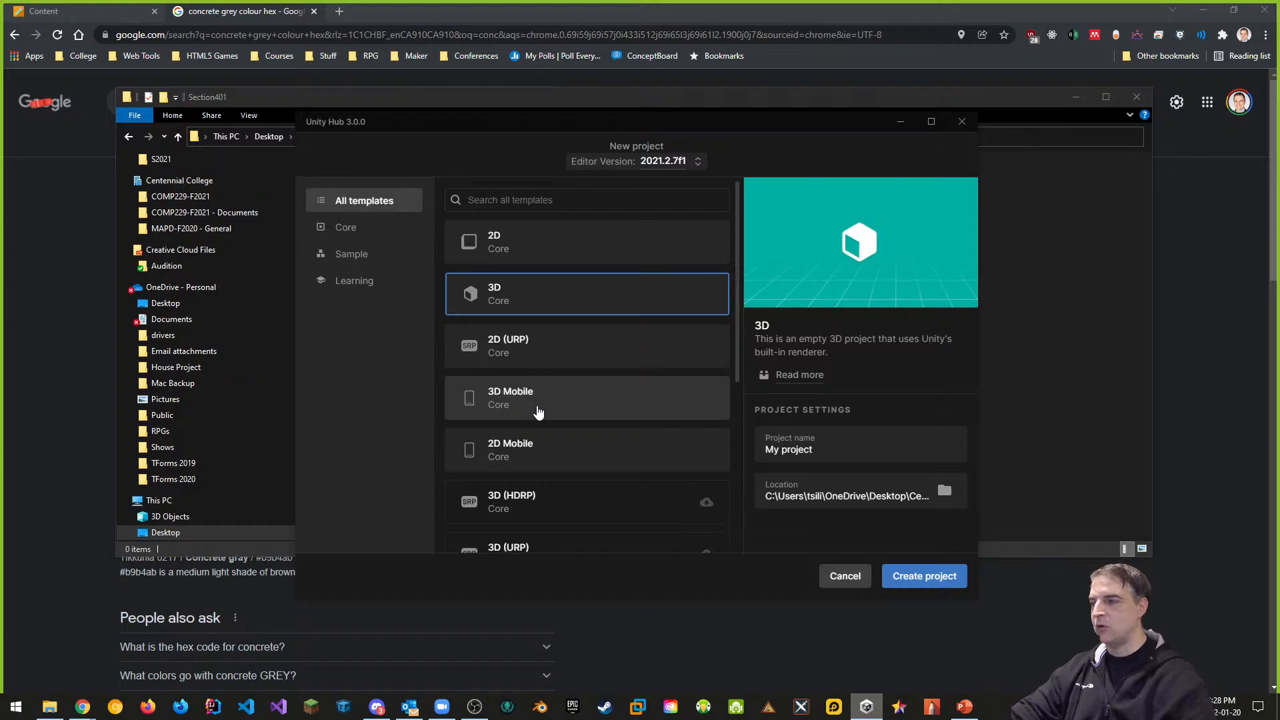
click(555, 403)
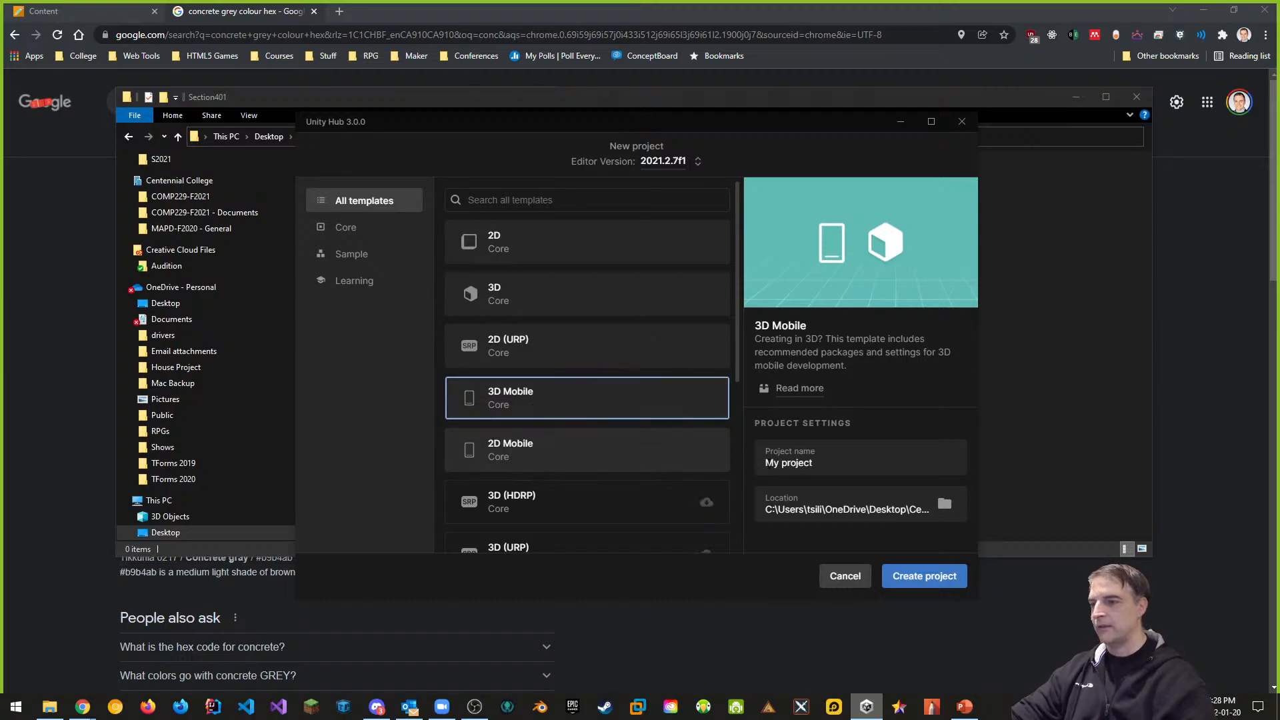
drag(833, 464, 692, 459)
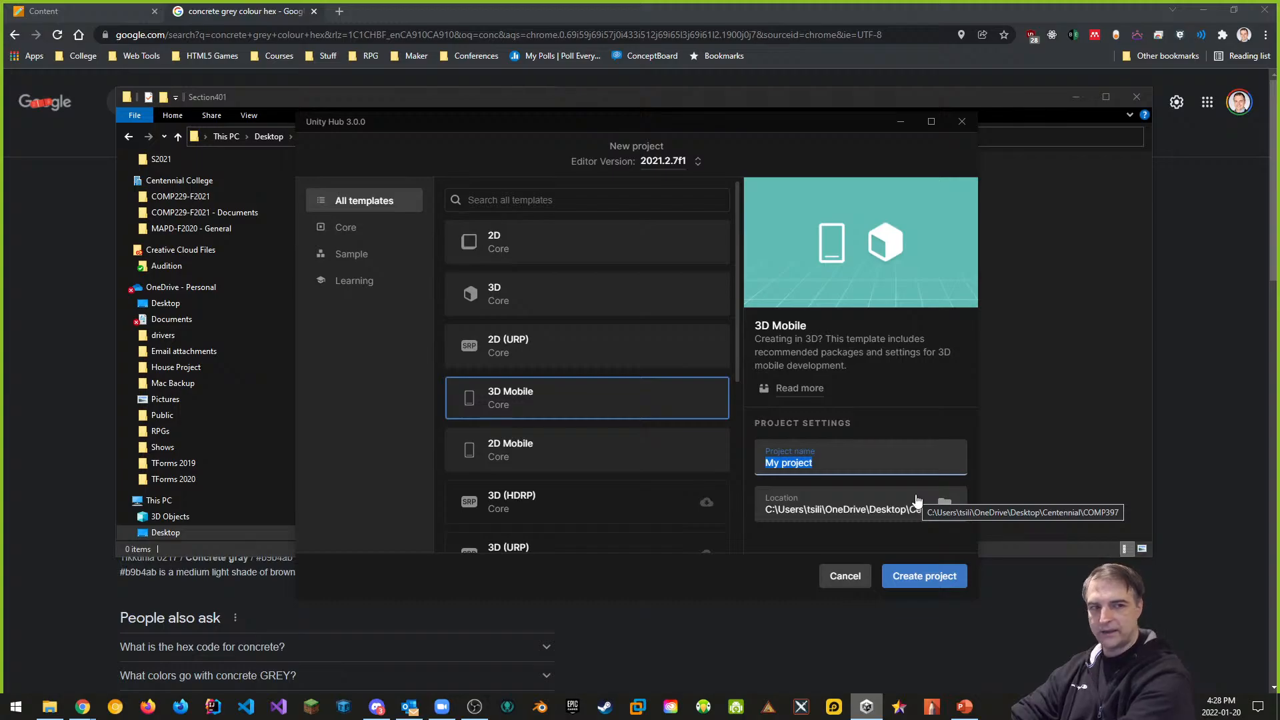
text(WEB)
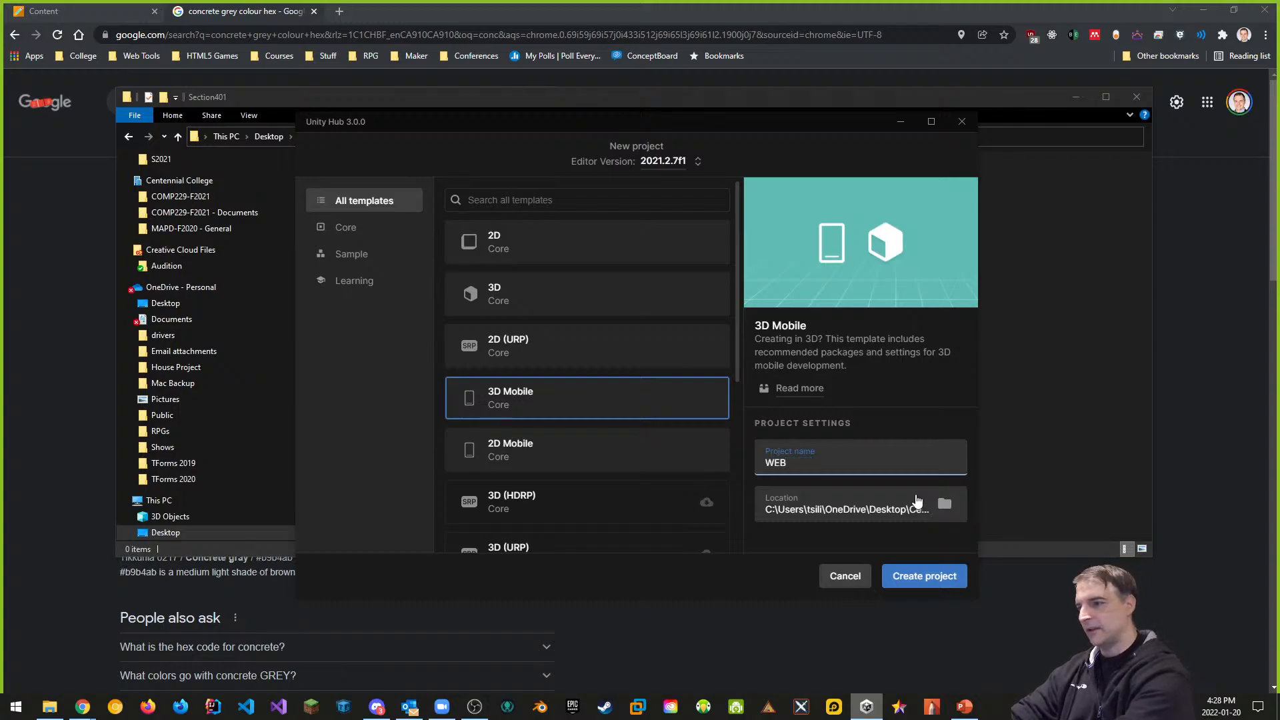
key(BackSpace)
key(BackSpace)
key(BackSpace)
text(GAME)
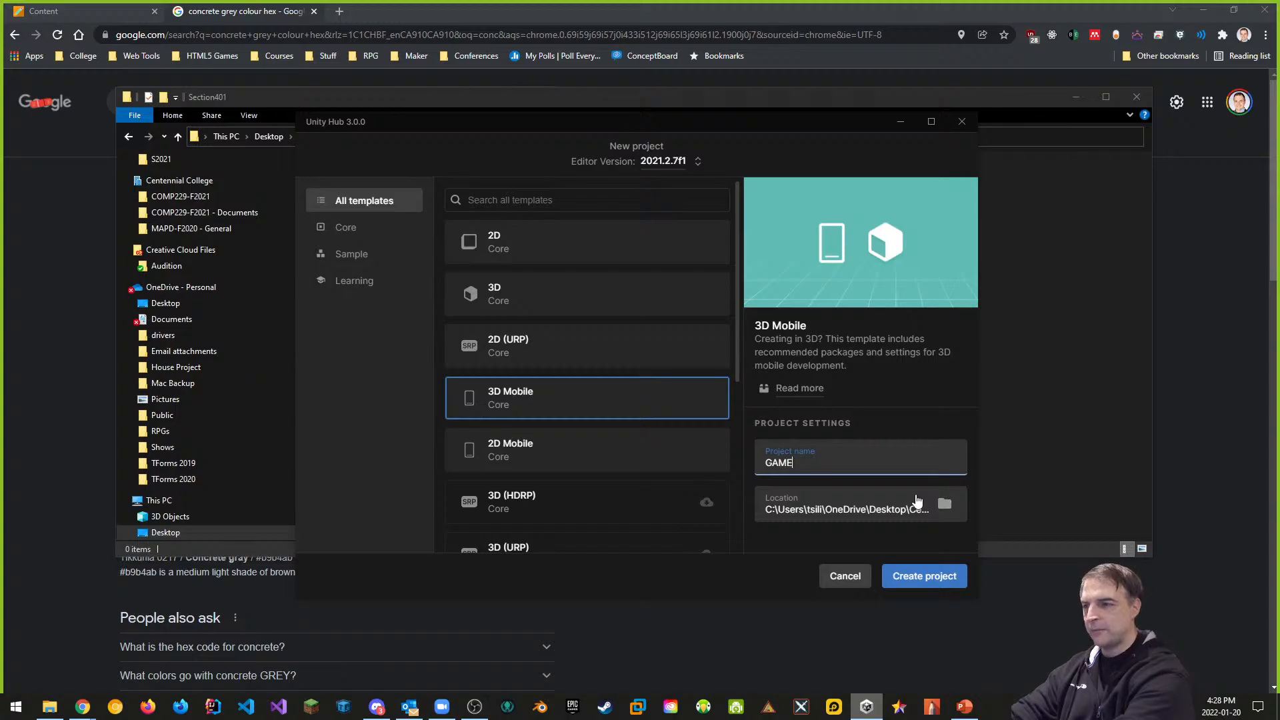
text(3004-W)
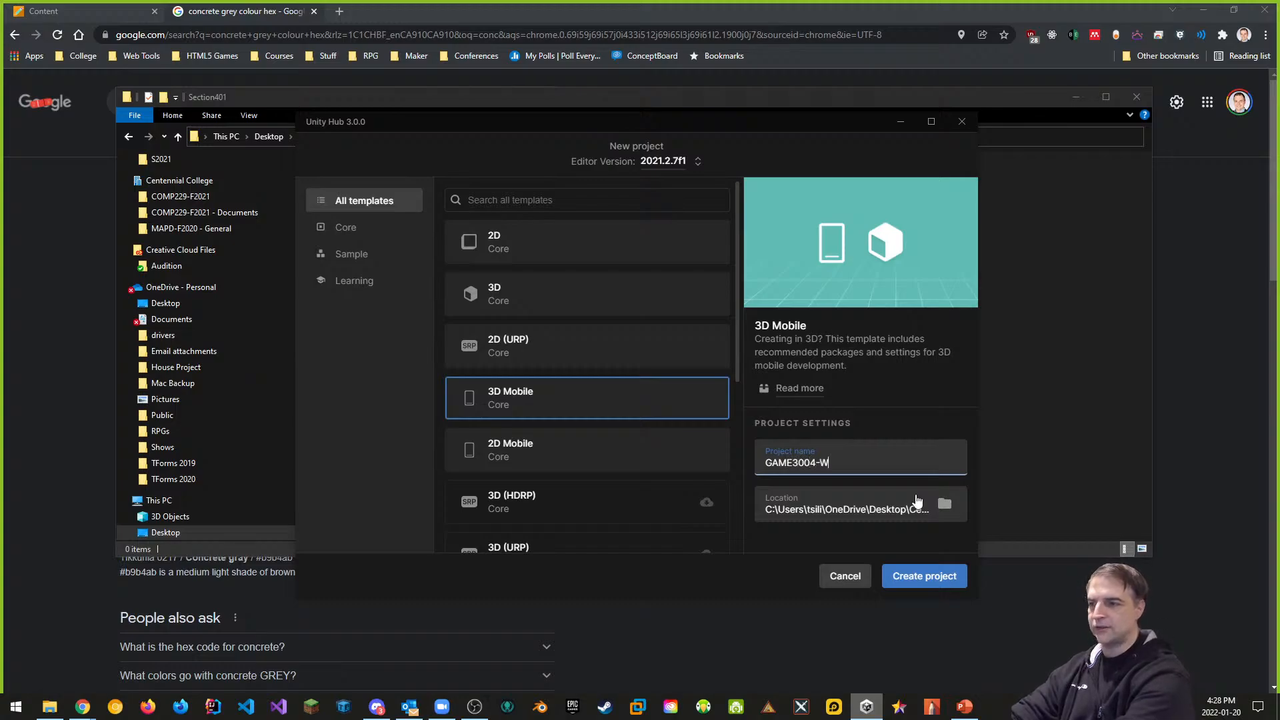
text(2022-)
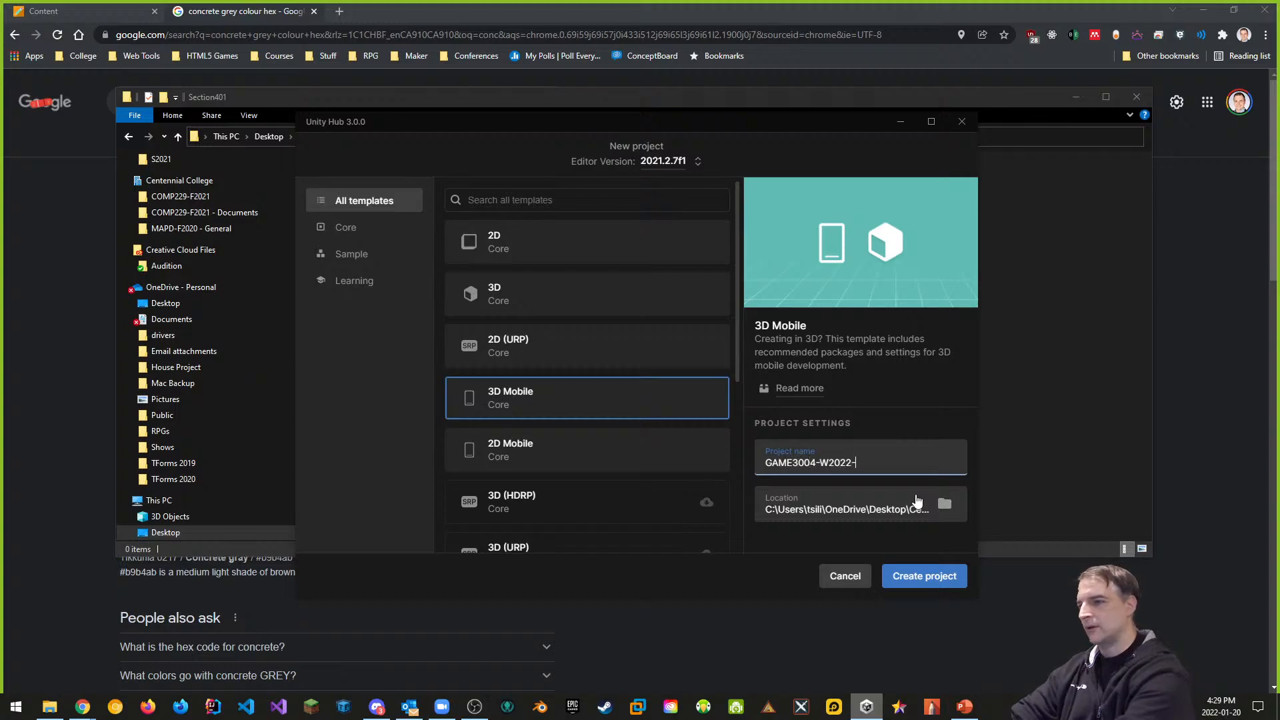
text(Lab1)
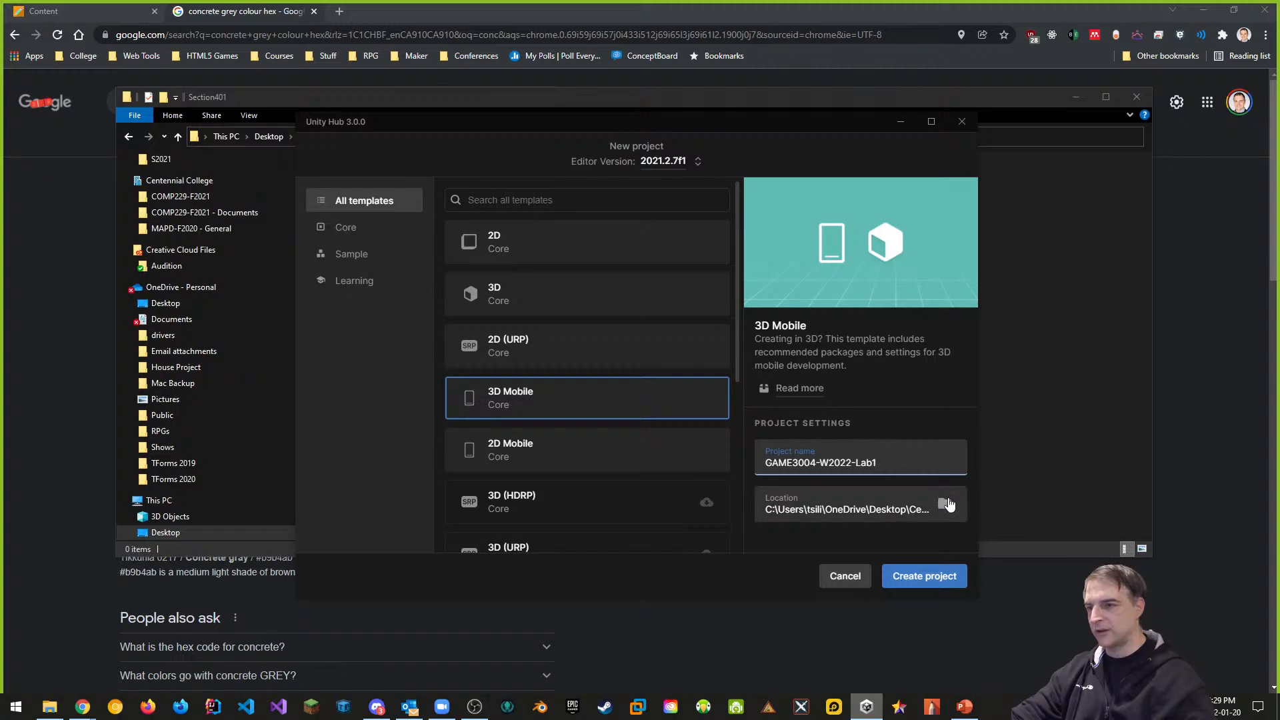
Set the project location to Desktop\GBC\GAME3004\Section401
click(944, 504)
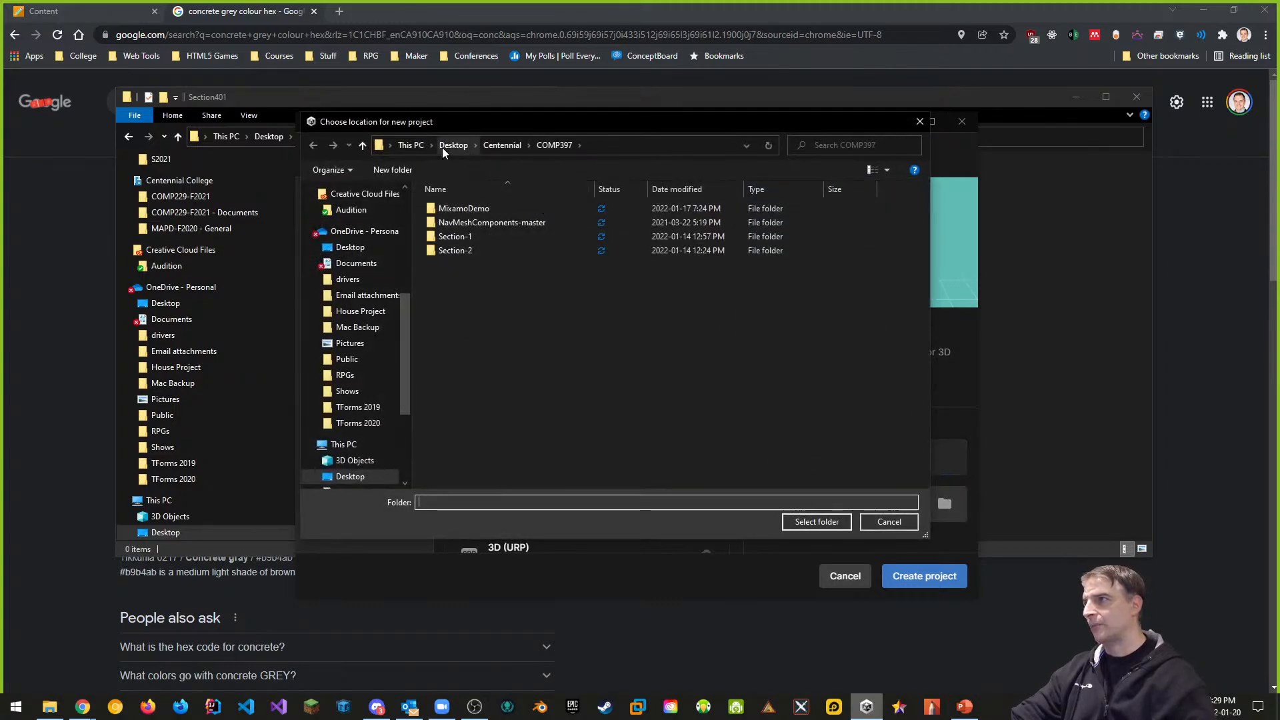
click(442, 146)
double_click(447, 251)
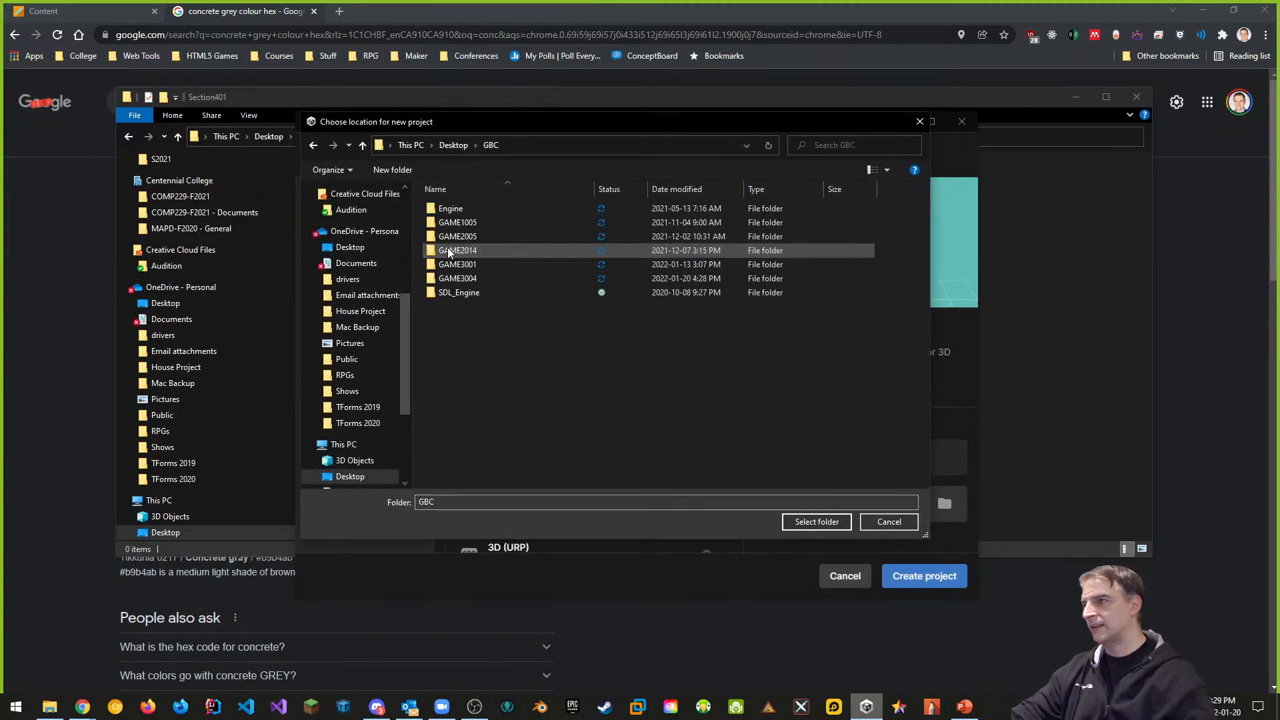
click(466, 279)
double_click(466, 278)
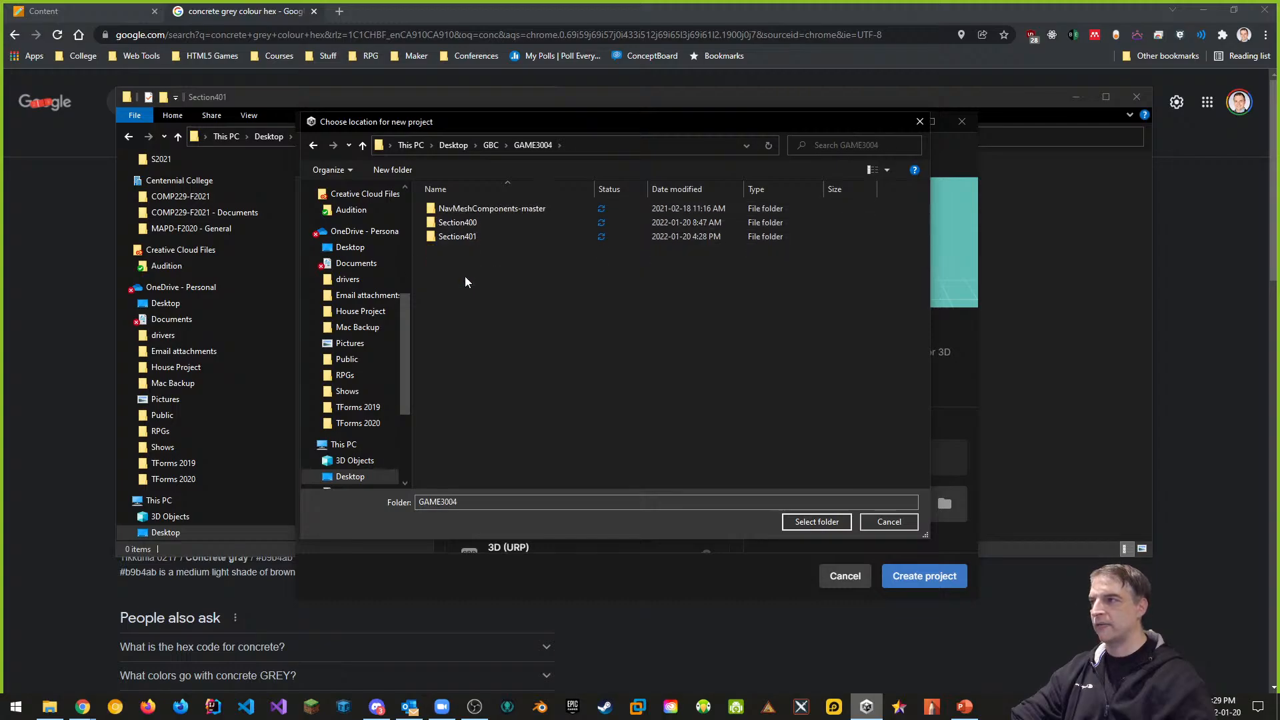
double_click(454, 237)
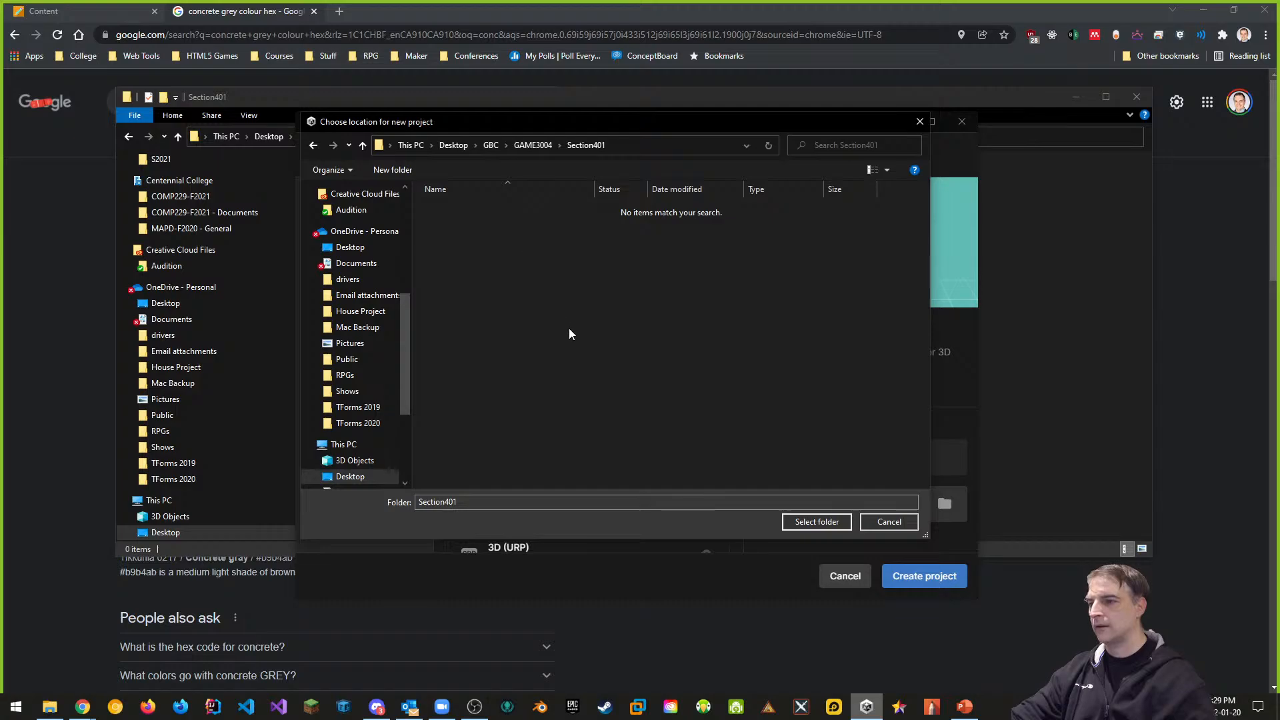
click(815, 523)
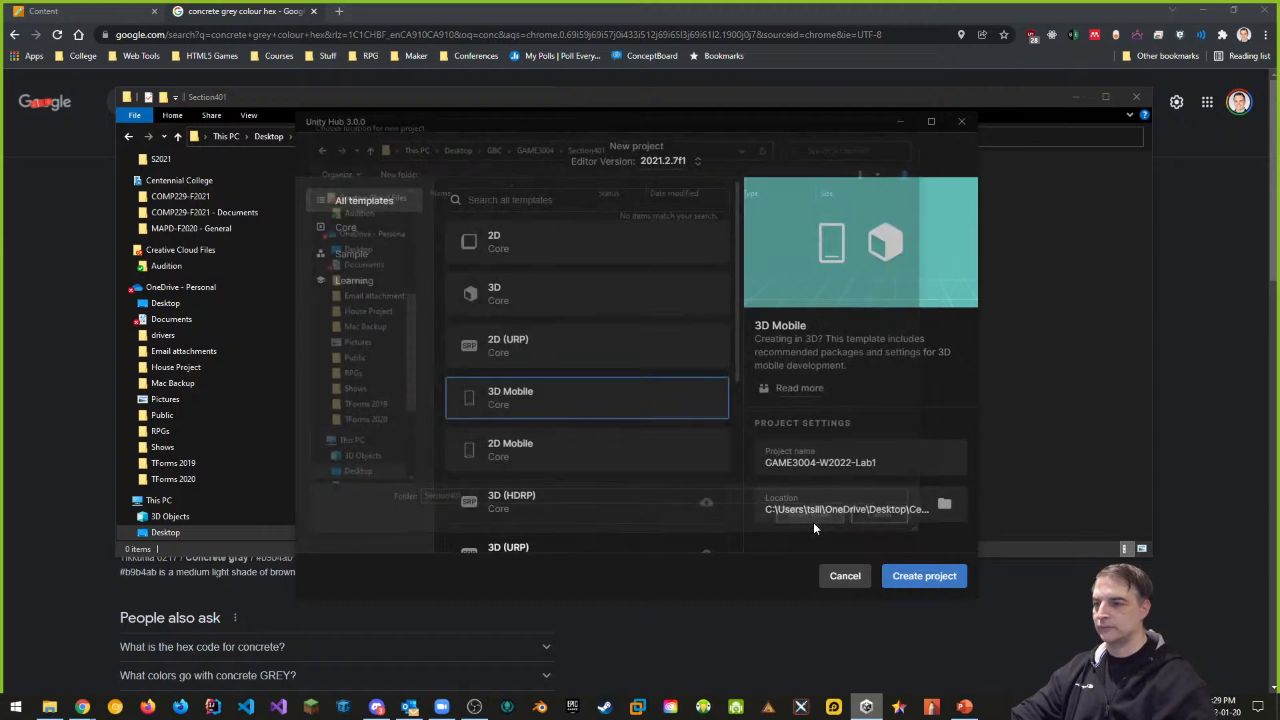
Create the GAME3004-W2022-Lab1 project and let Unity load it
click(918, 578)
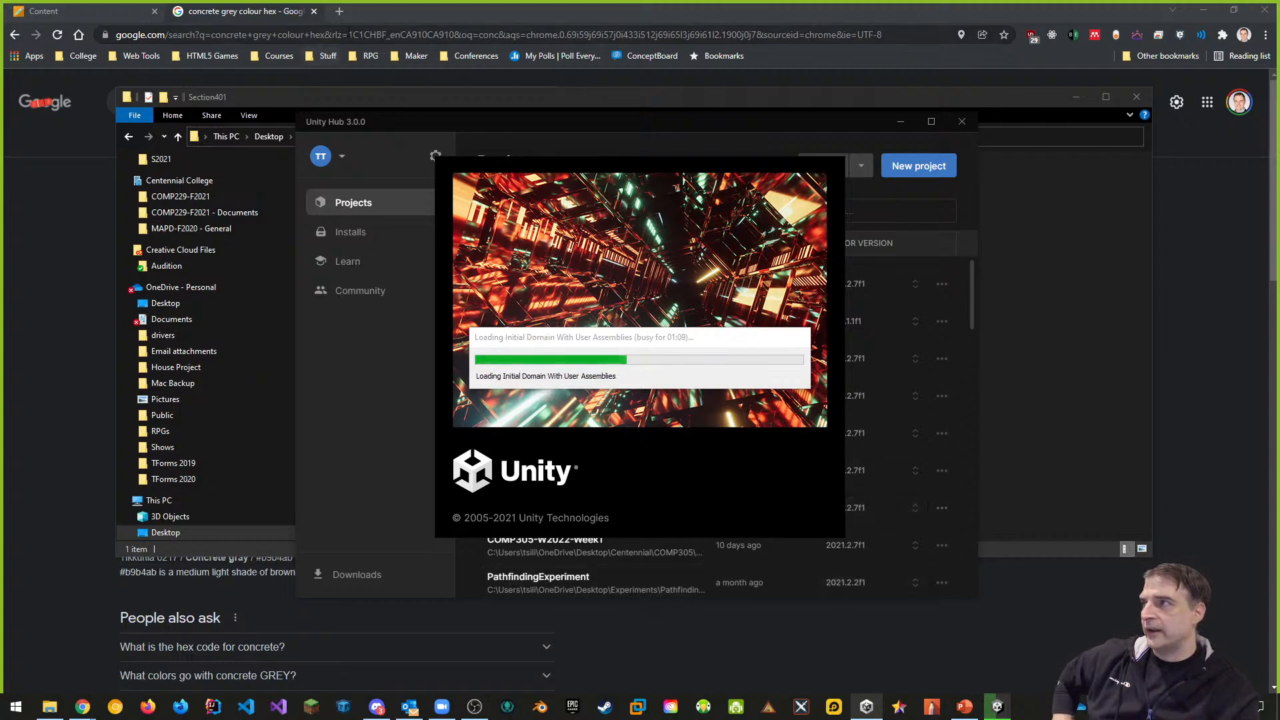
In a new Chrome tab, go to desktop.github.com and download GitHub Desktop for Windows
click(341, 11)
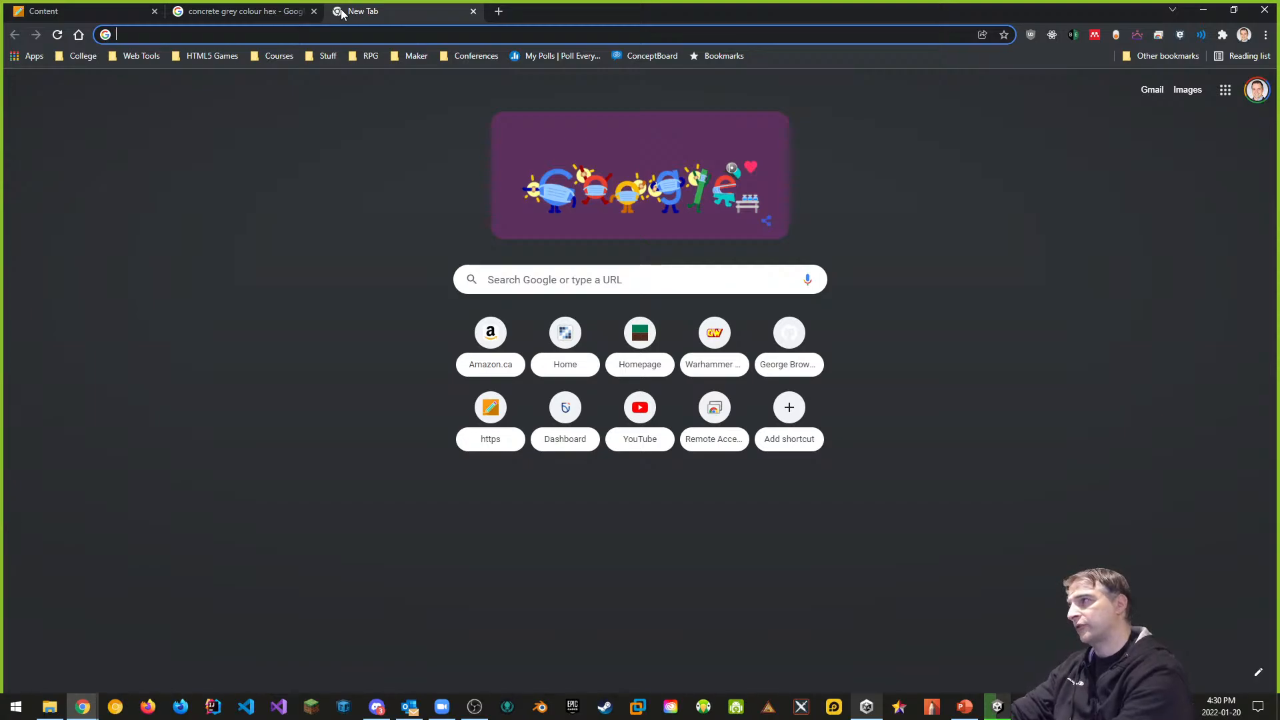
text(desk)
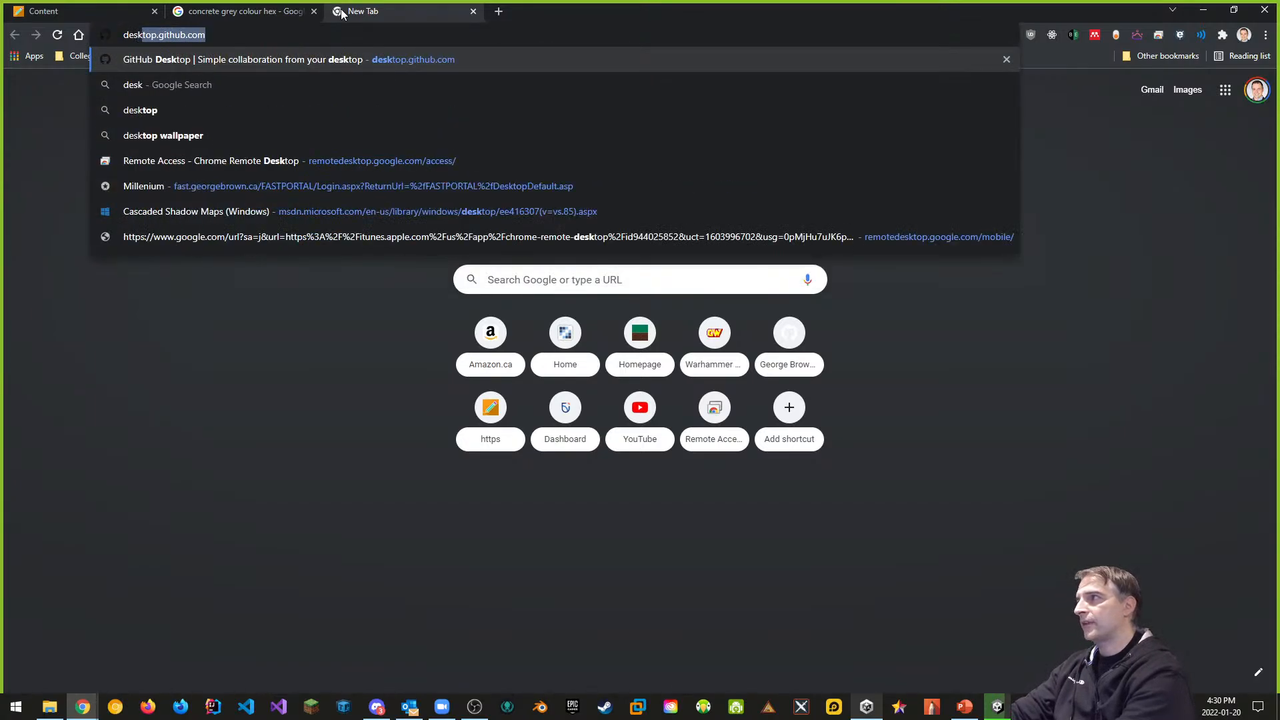
key(Return)
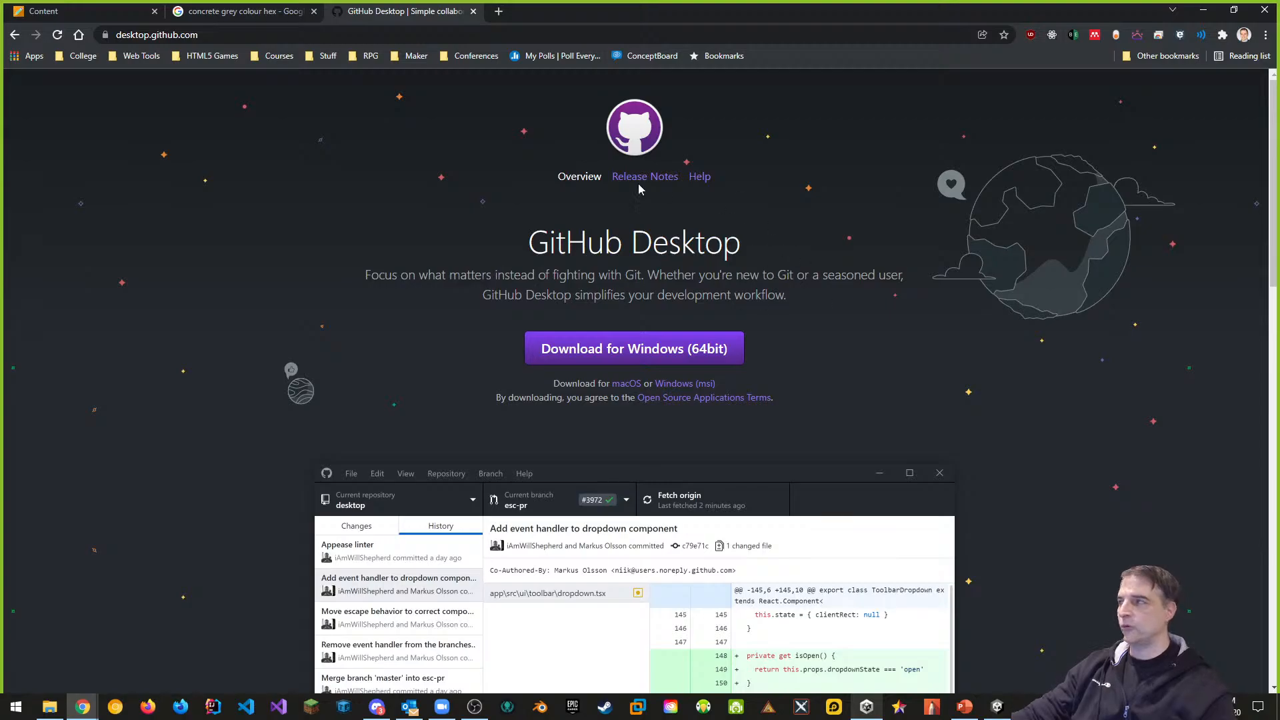
click(199, 36)
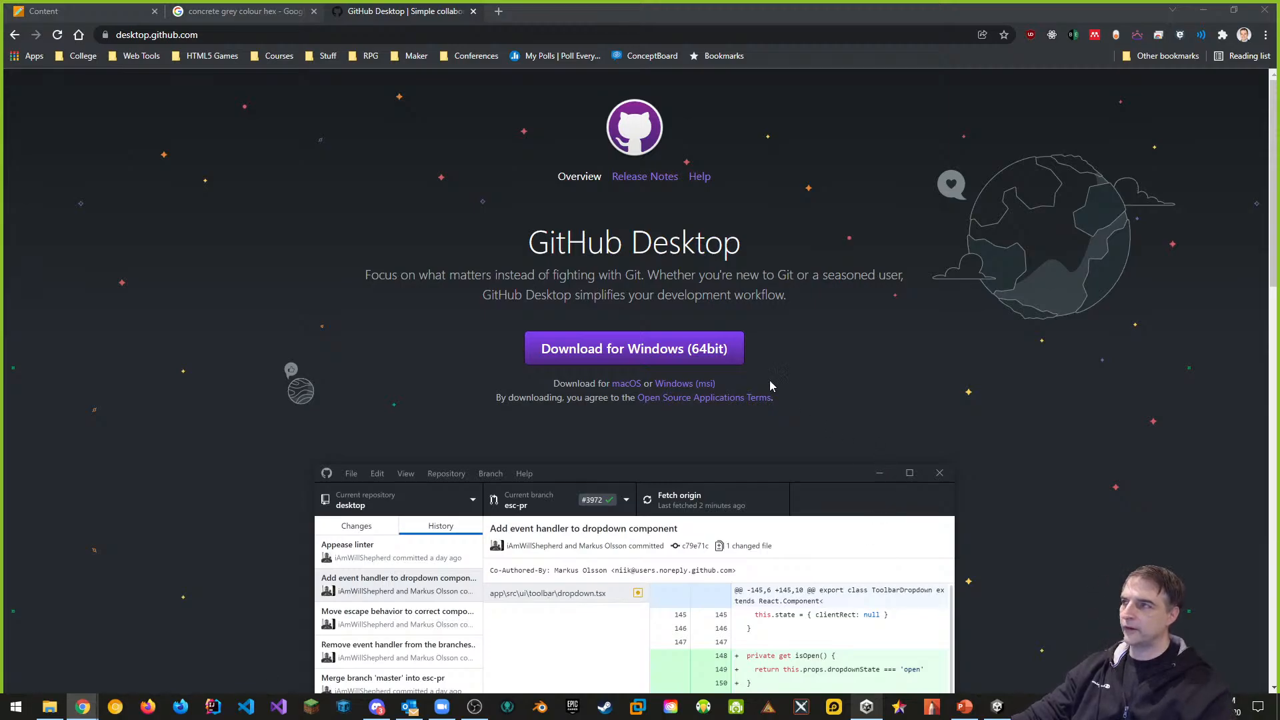
click(667, 360)
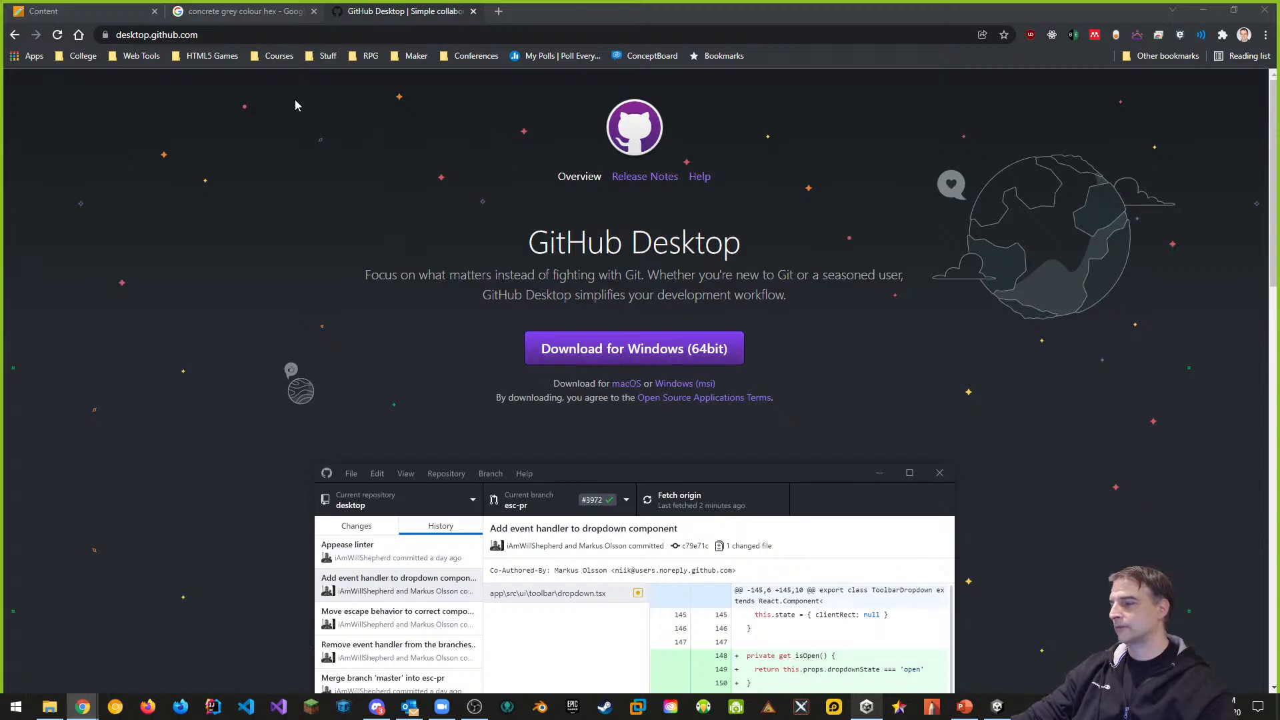
click(996, 708)
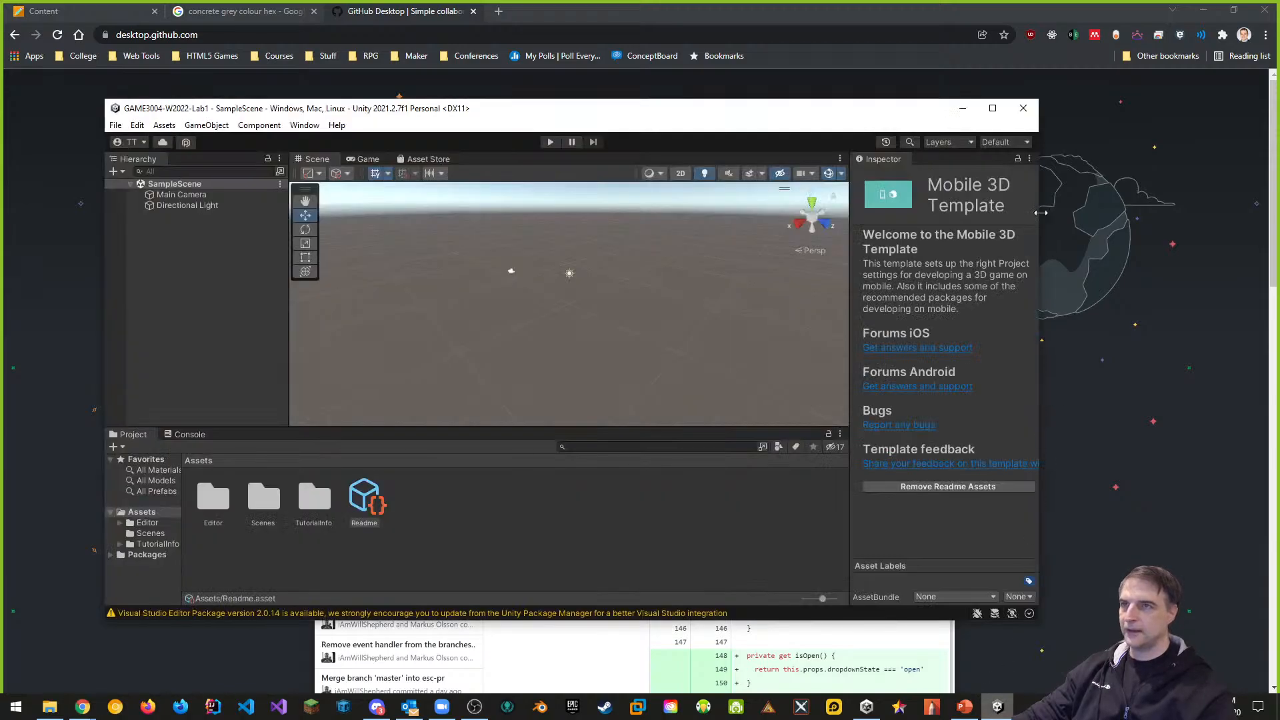
Maximize the Unity editor, switch to the Tall layout and list project assets compactly
click(993, 108)
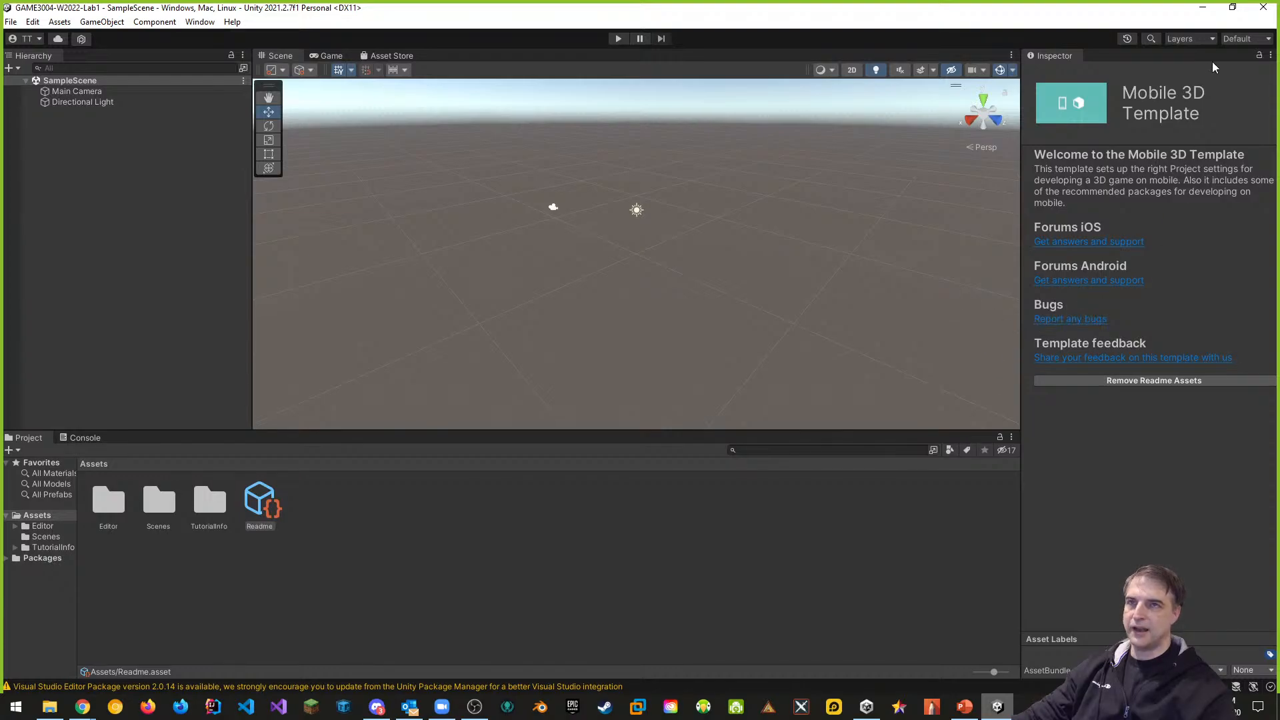
click(1241, 38)
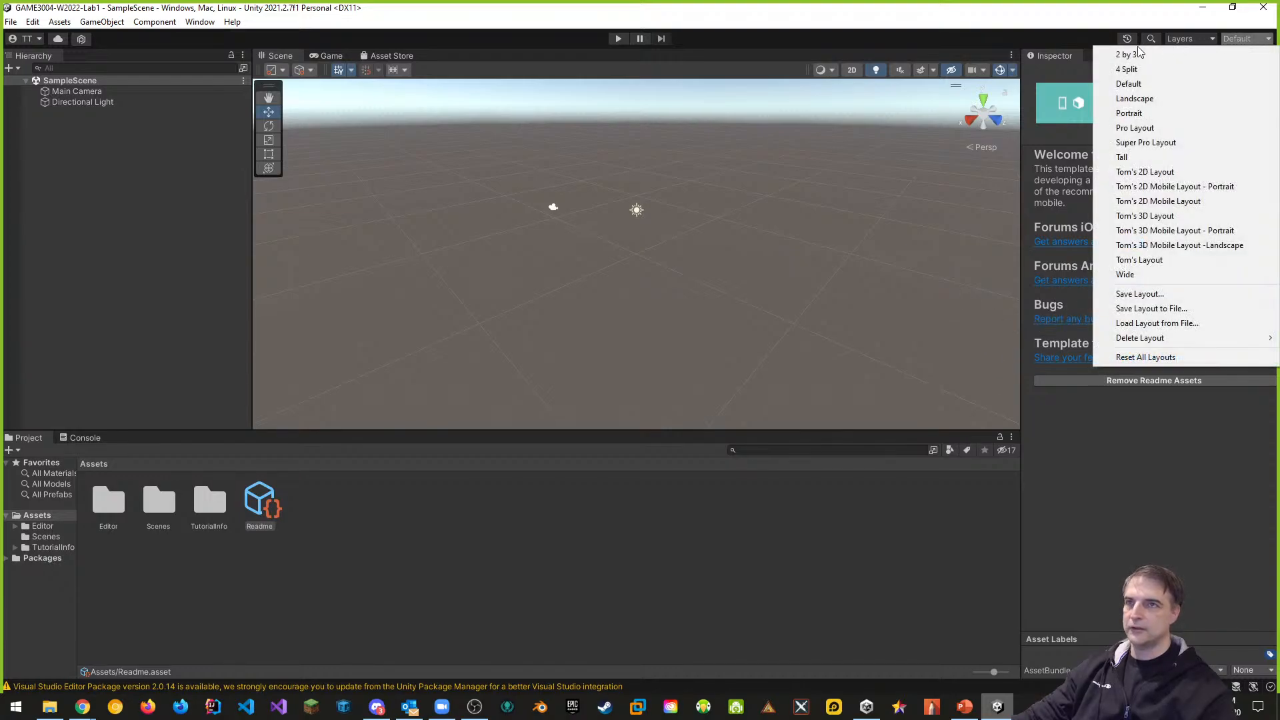
click(1126, 158)
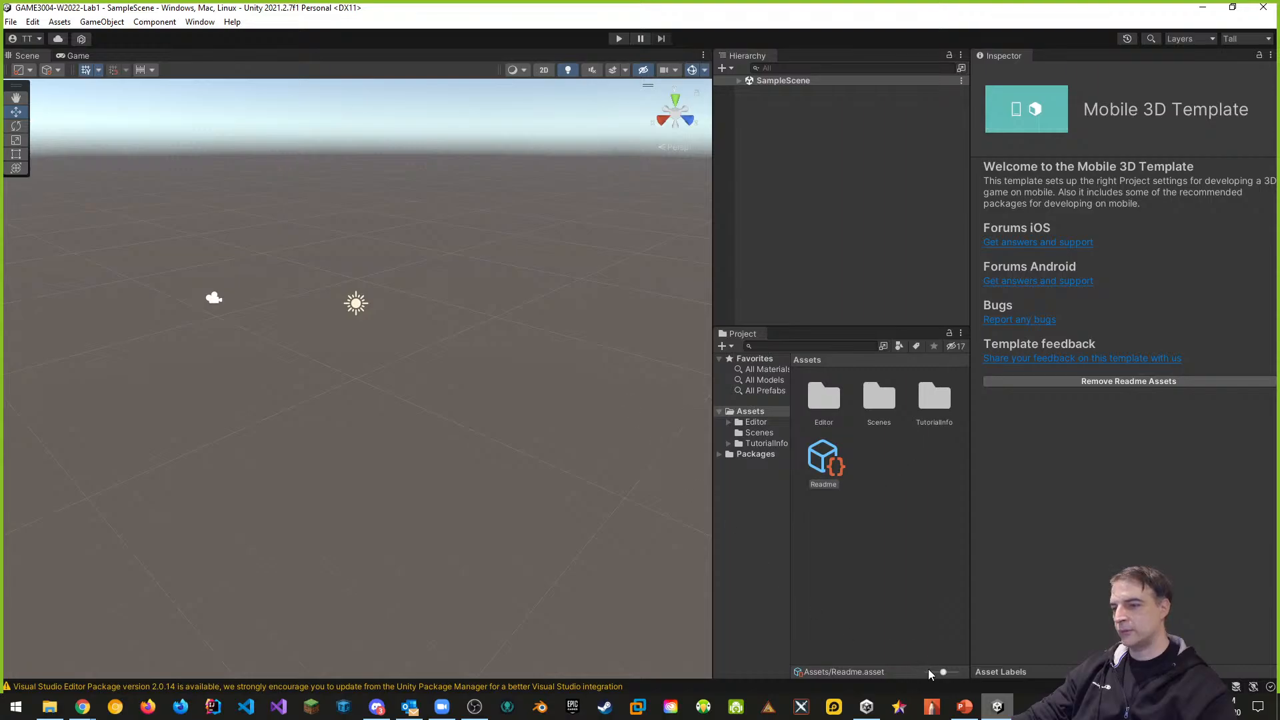
drag(944, 675, 926, 672)
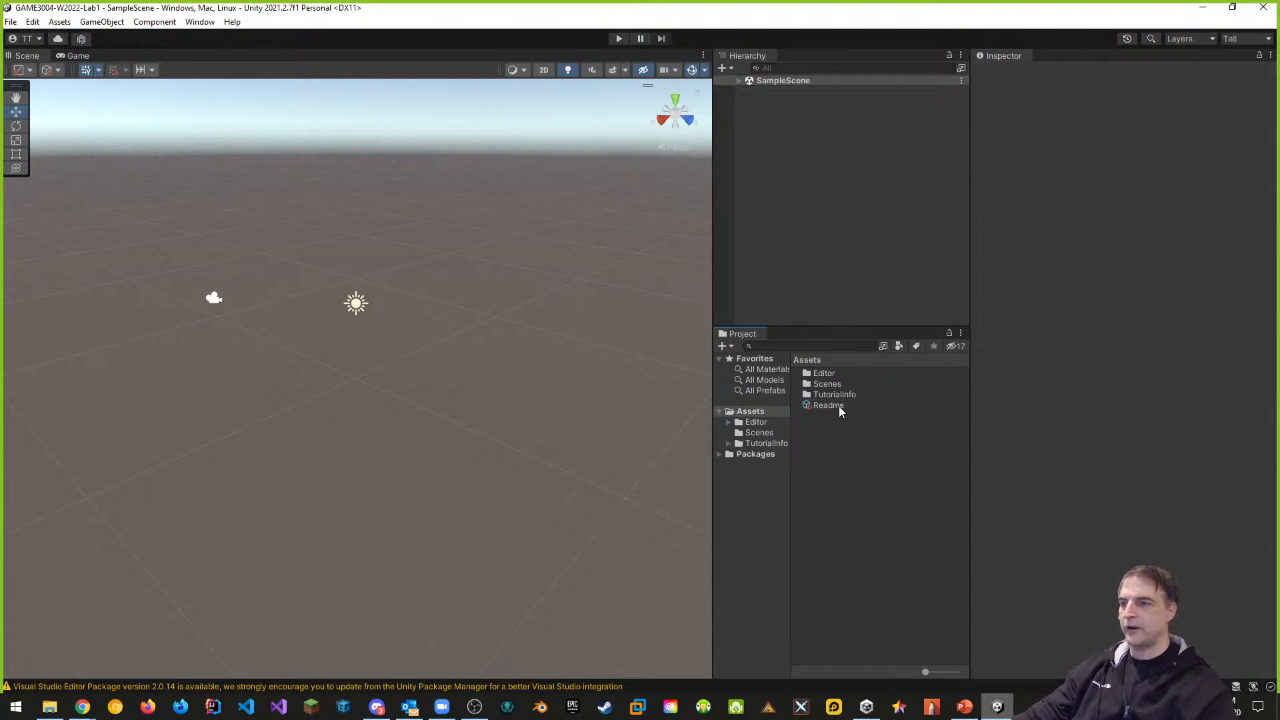
Delete the TutorialInfo folder and the Readme asset from Assets
click(835, 397)
right_click(833, 403)
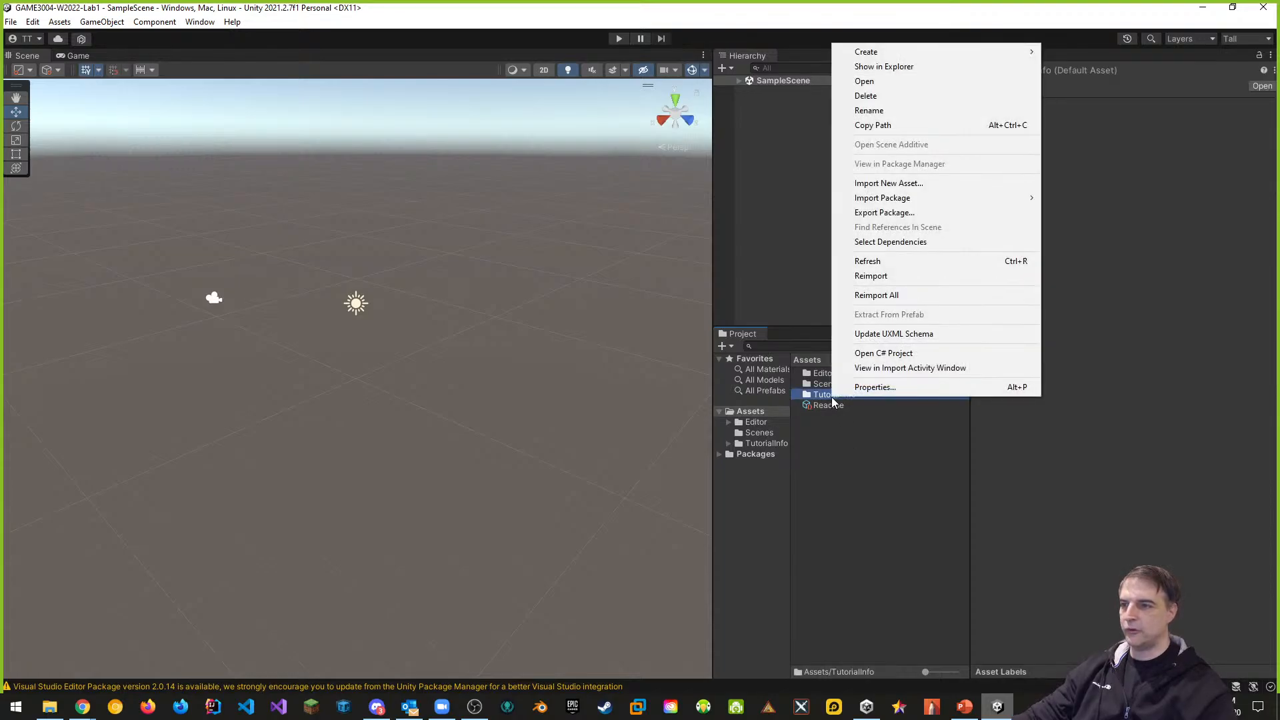
click(867, 95)
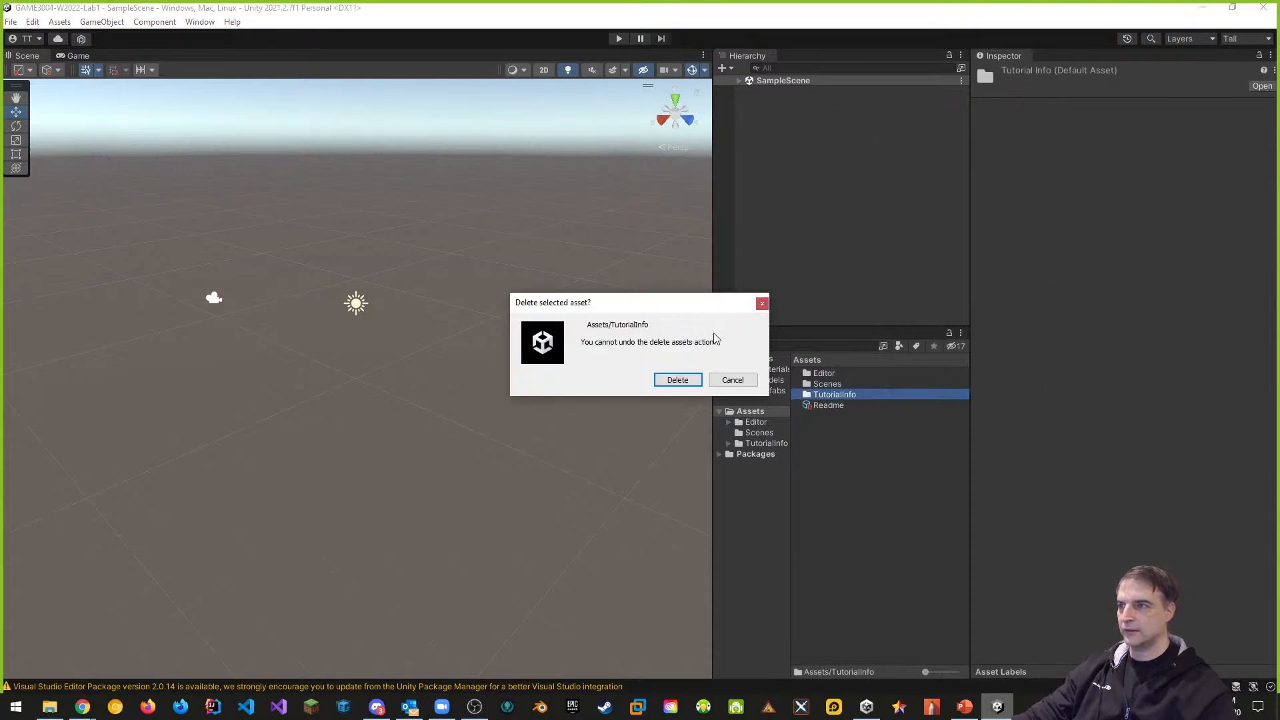
click(677, 380)
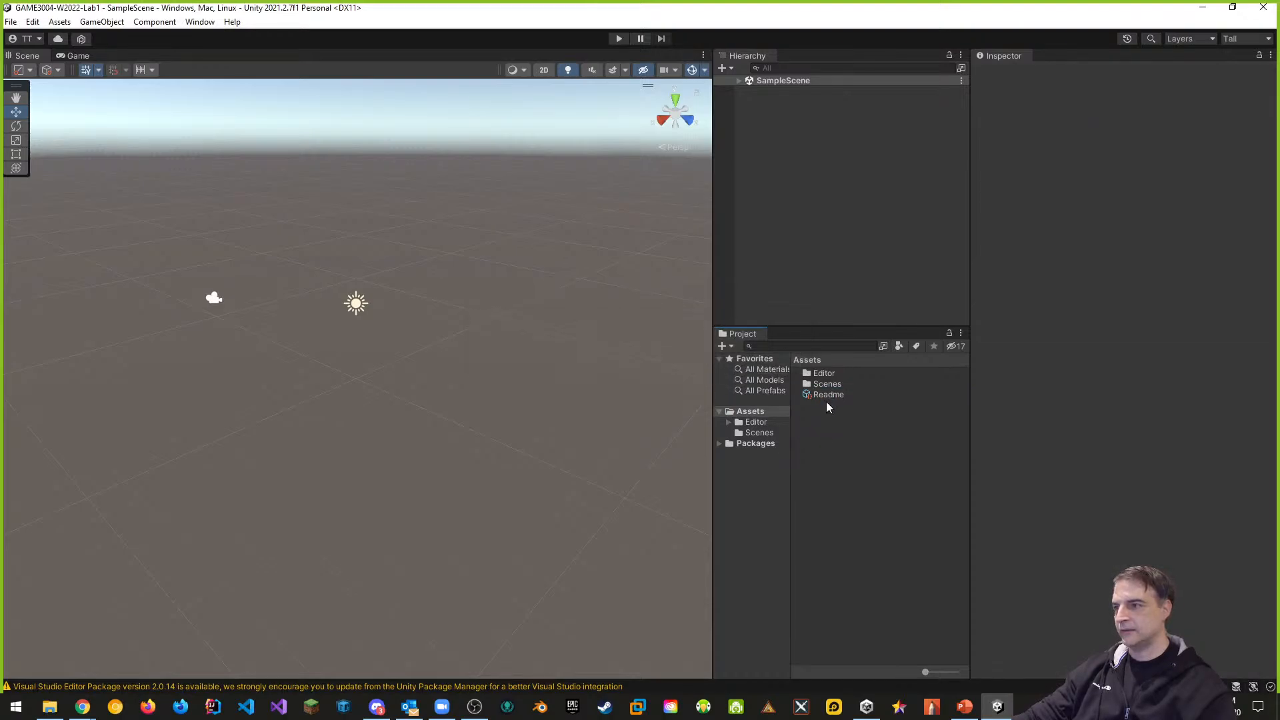
click(827, 396)
right_click(829, 397)
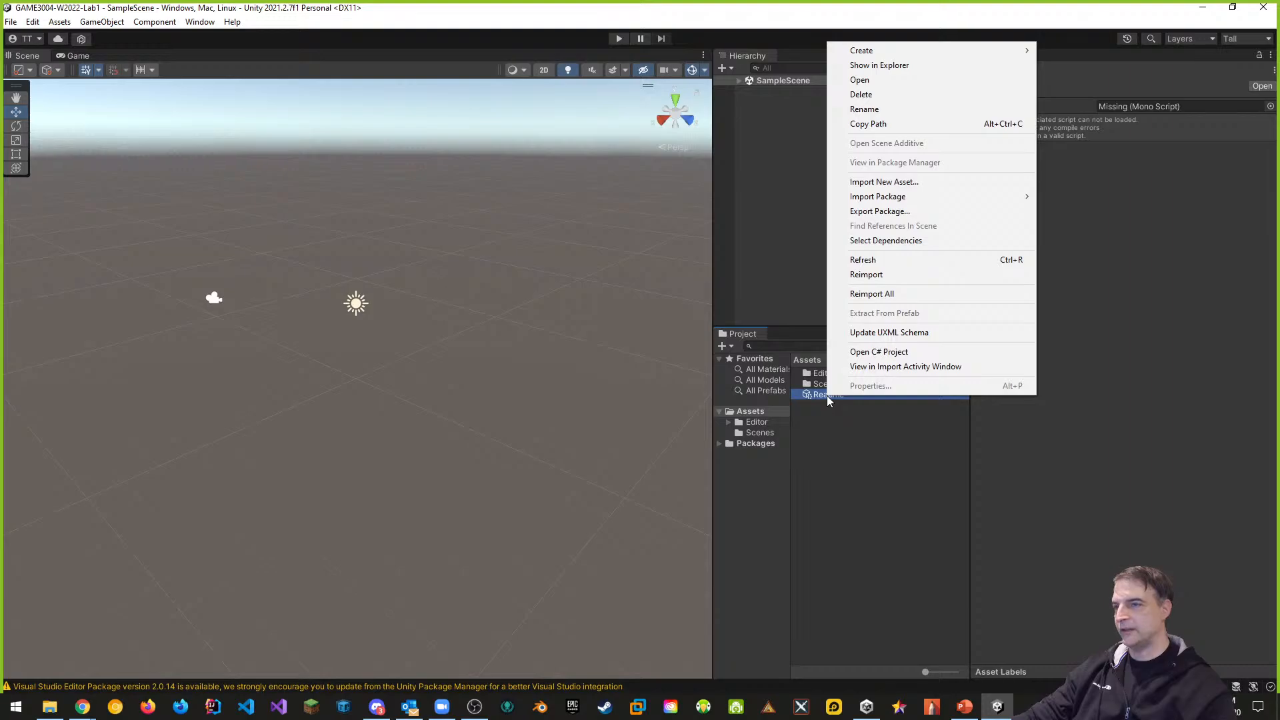
click(862, 95)
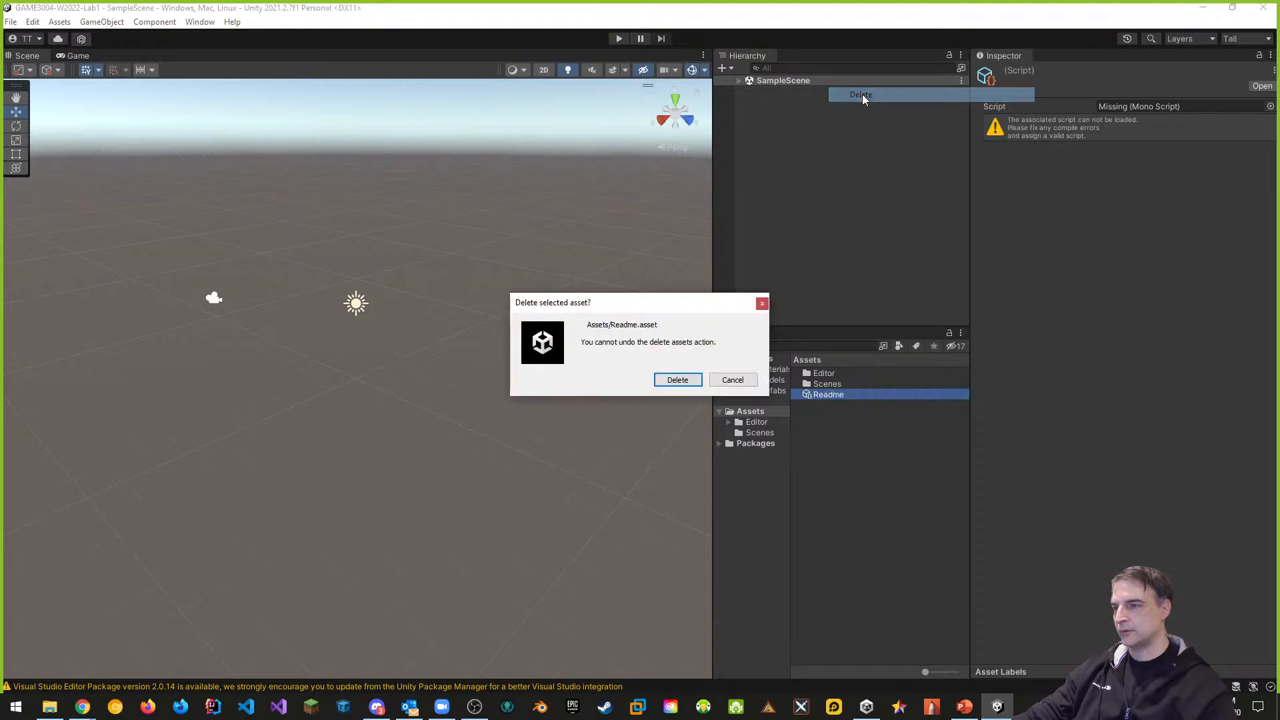
click(678, 380)
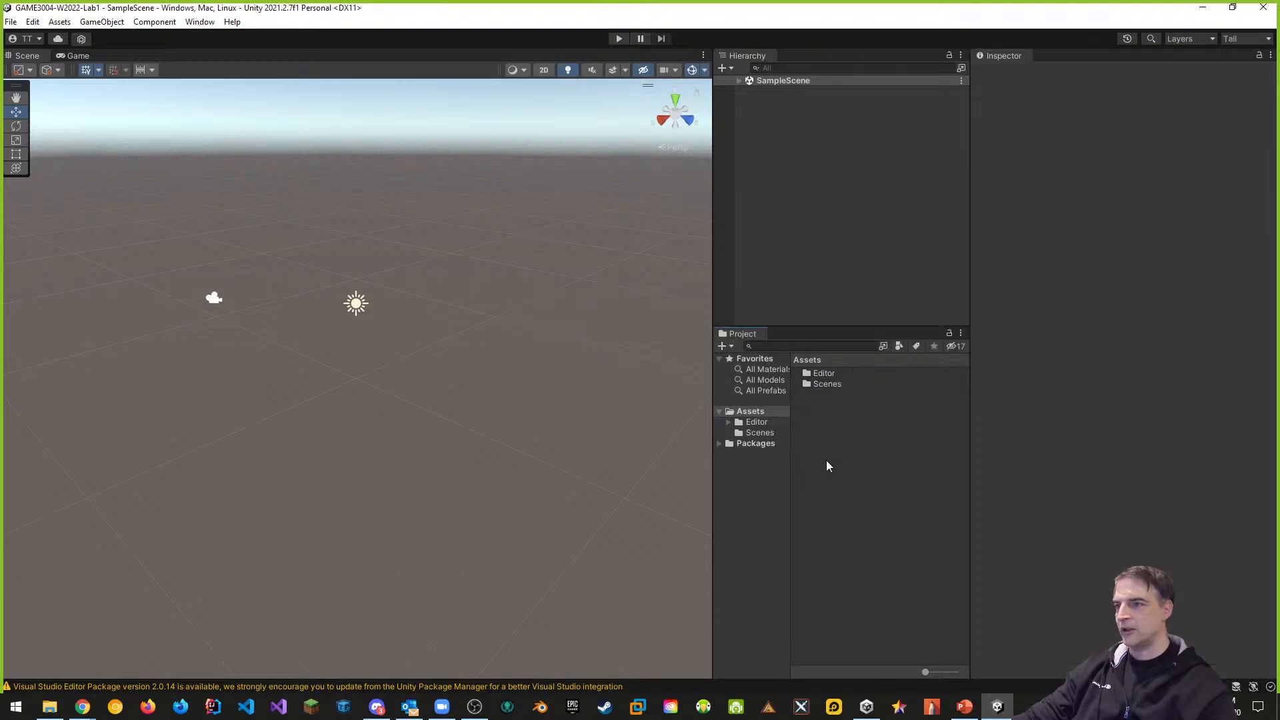
Rename the Scenes folder to [Scenes] and SampleScene to Main, then reload the scene
click(820, 391)
click(821, 389)
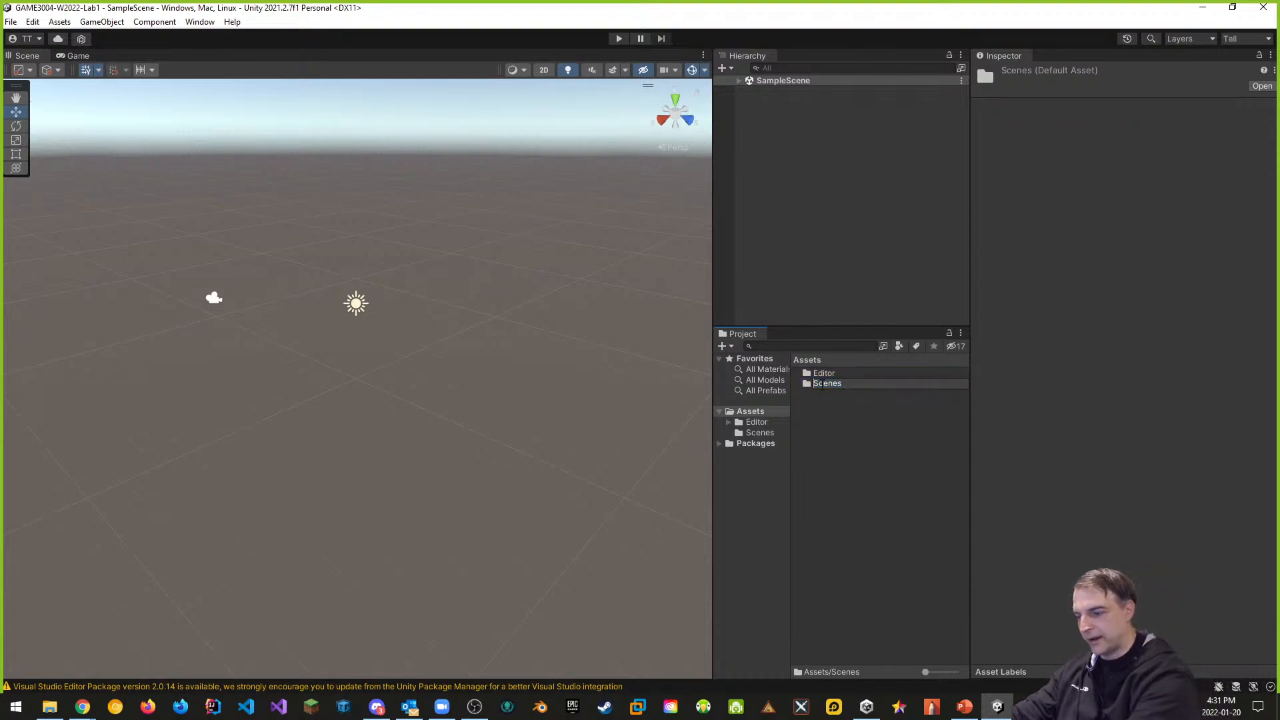
text([)
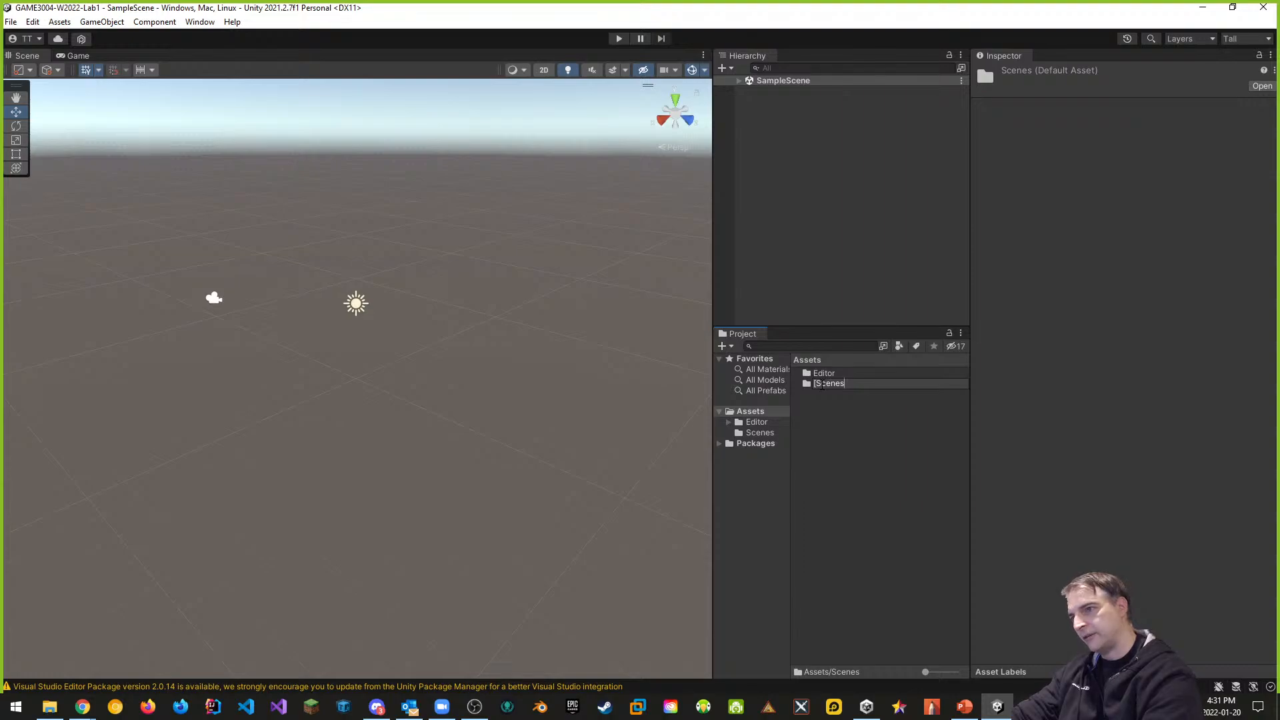
text(])
key(Return)
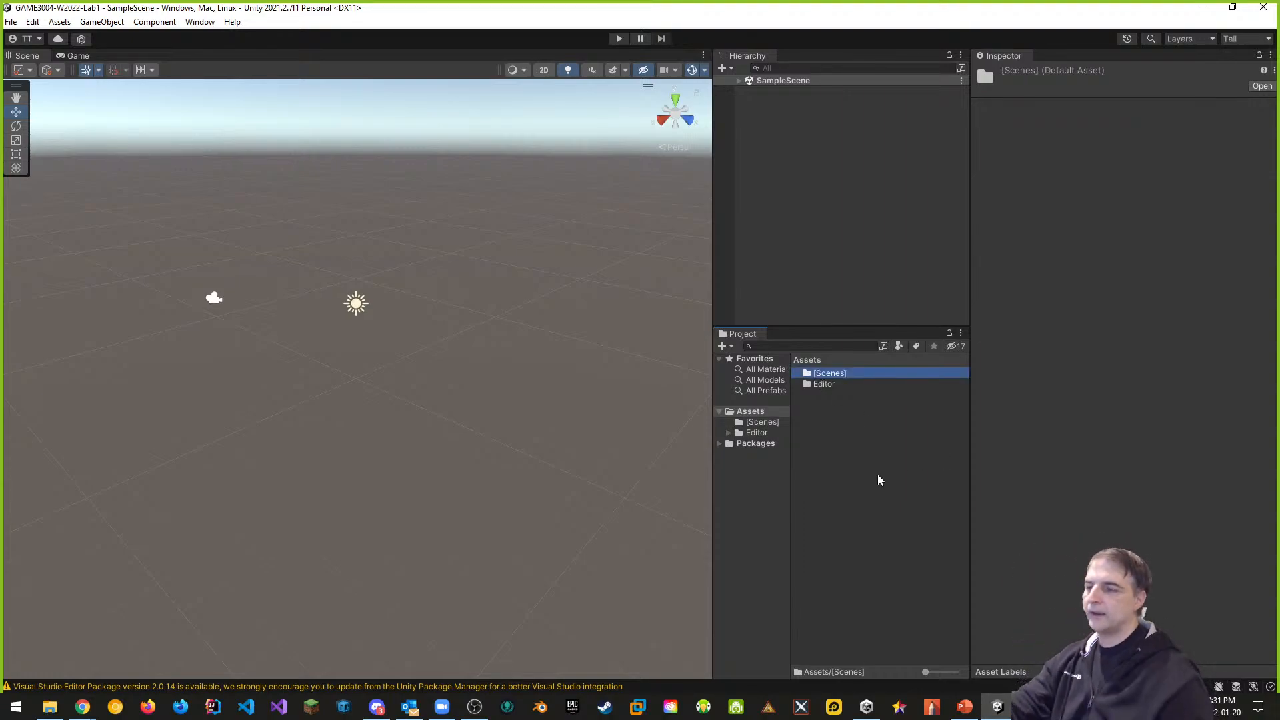
double_click(842, 377)
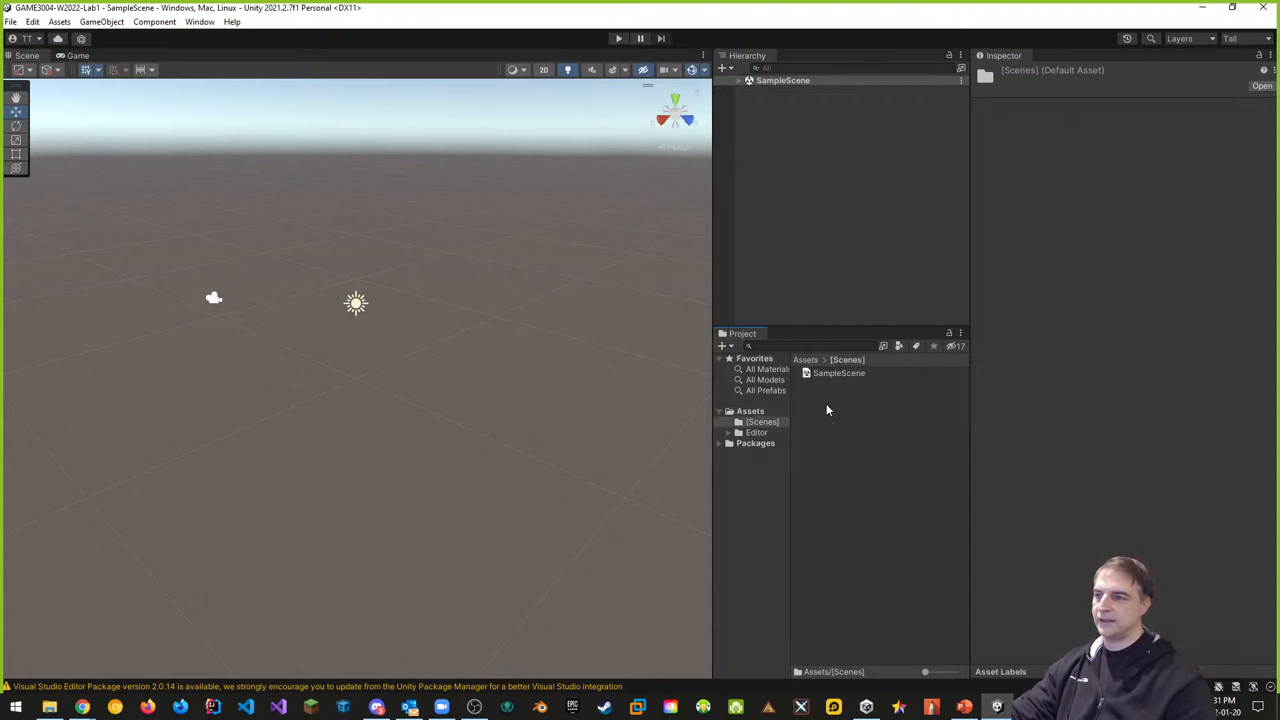
click(833, 375)
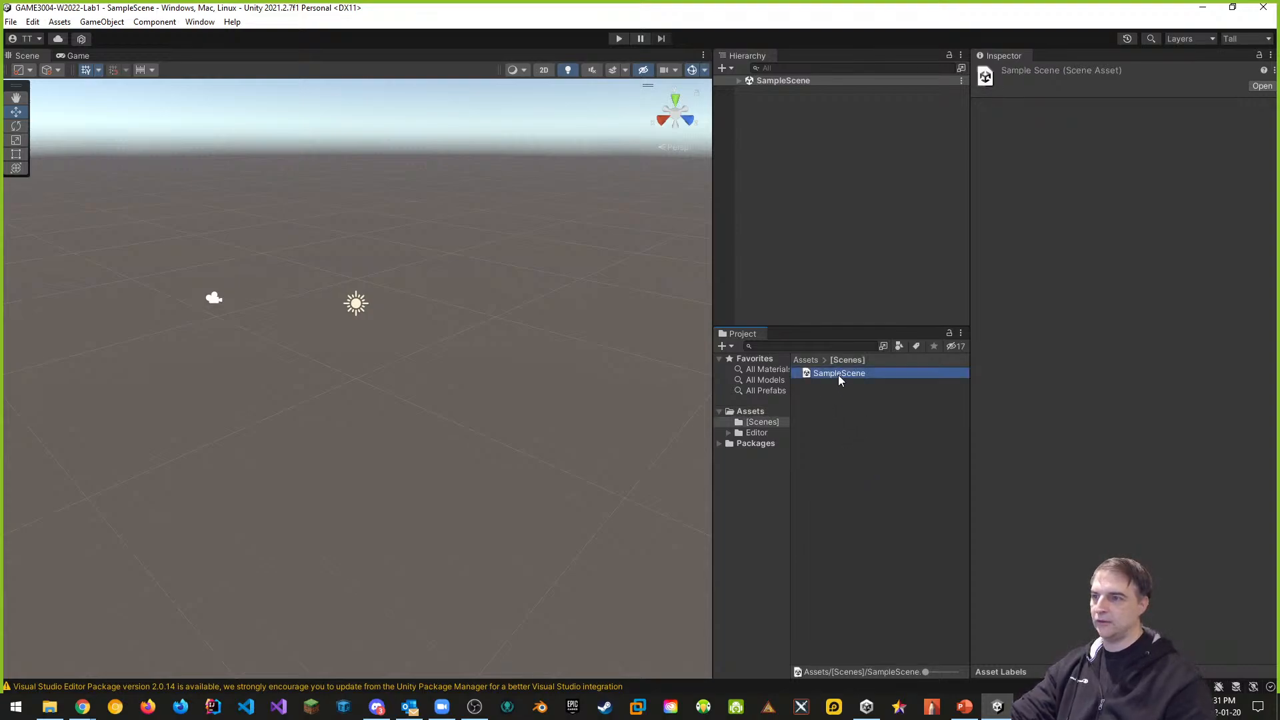
click(838, 374)
text(m)
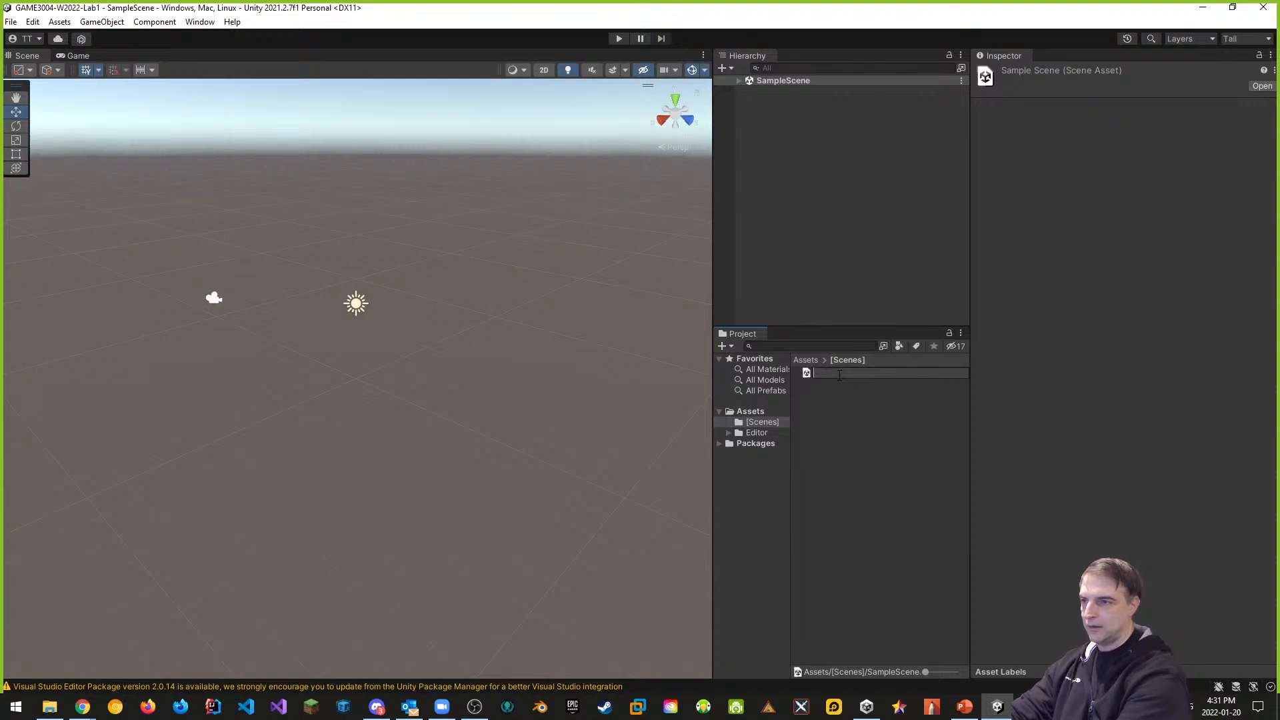
text(Main)
key(Return)
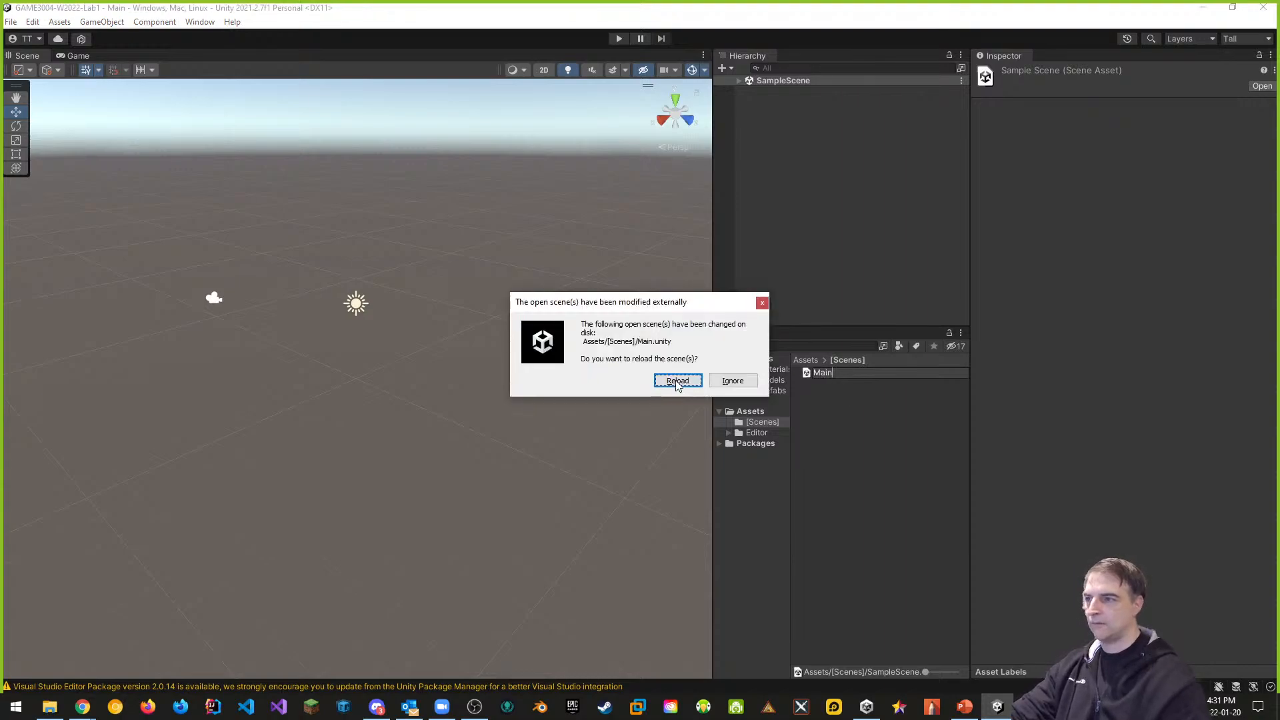
click(677, 381)
click(753, 412)
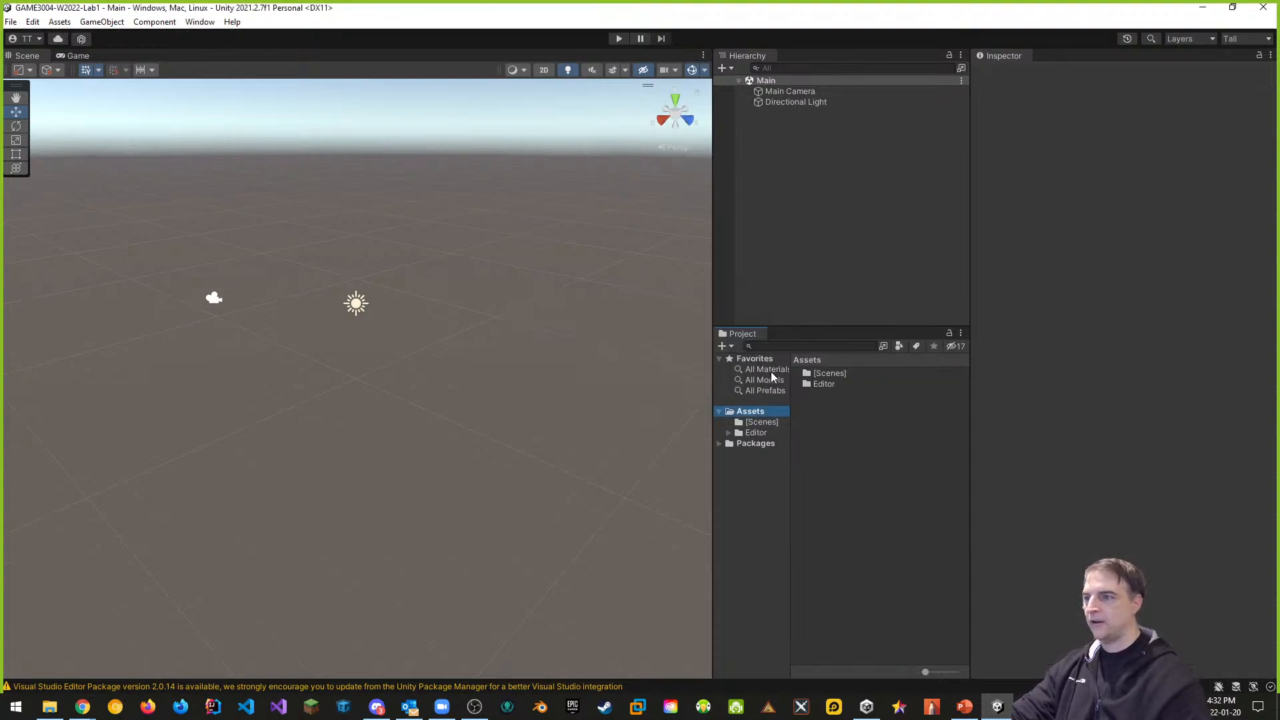
Create the [Scripts] and Materials folders in the Assets root
right_click(834, 422)
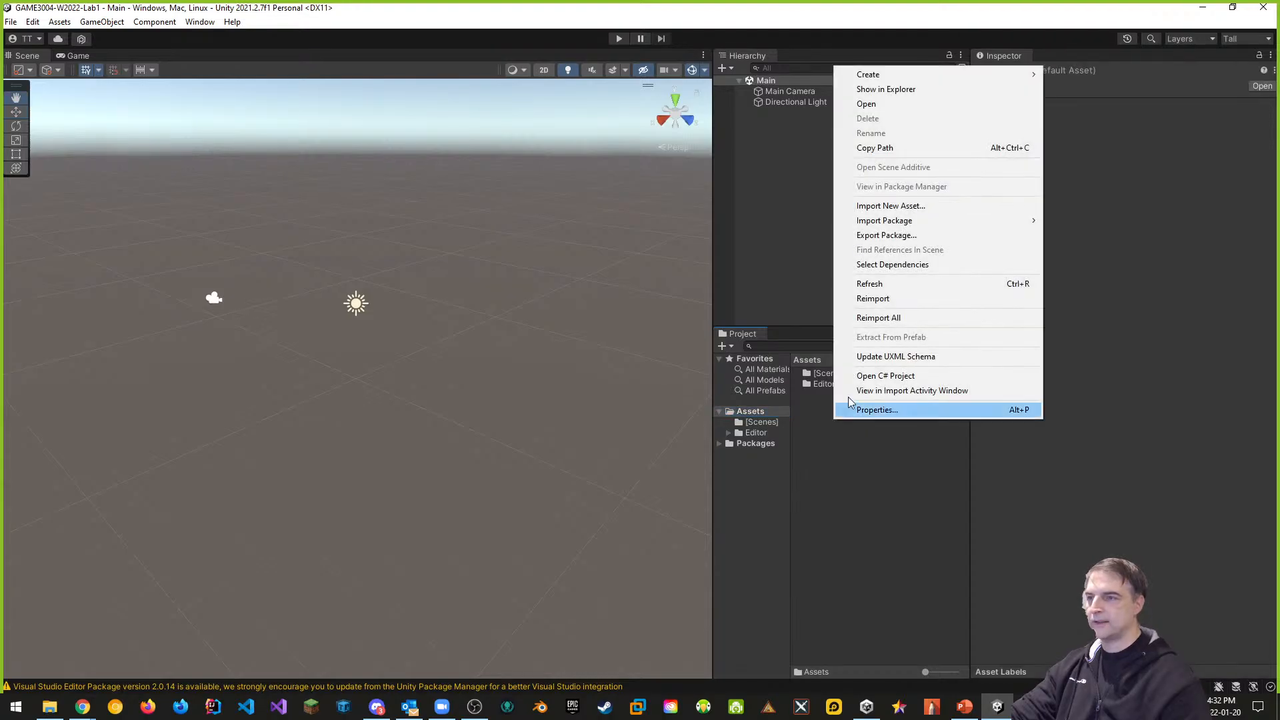
mouse_move(868, 74)
click(1072, 75)
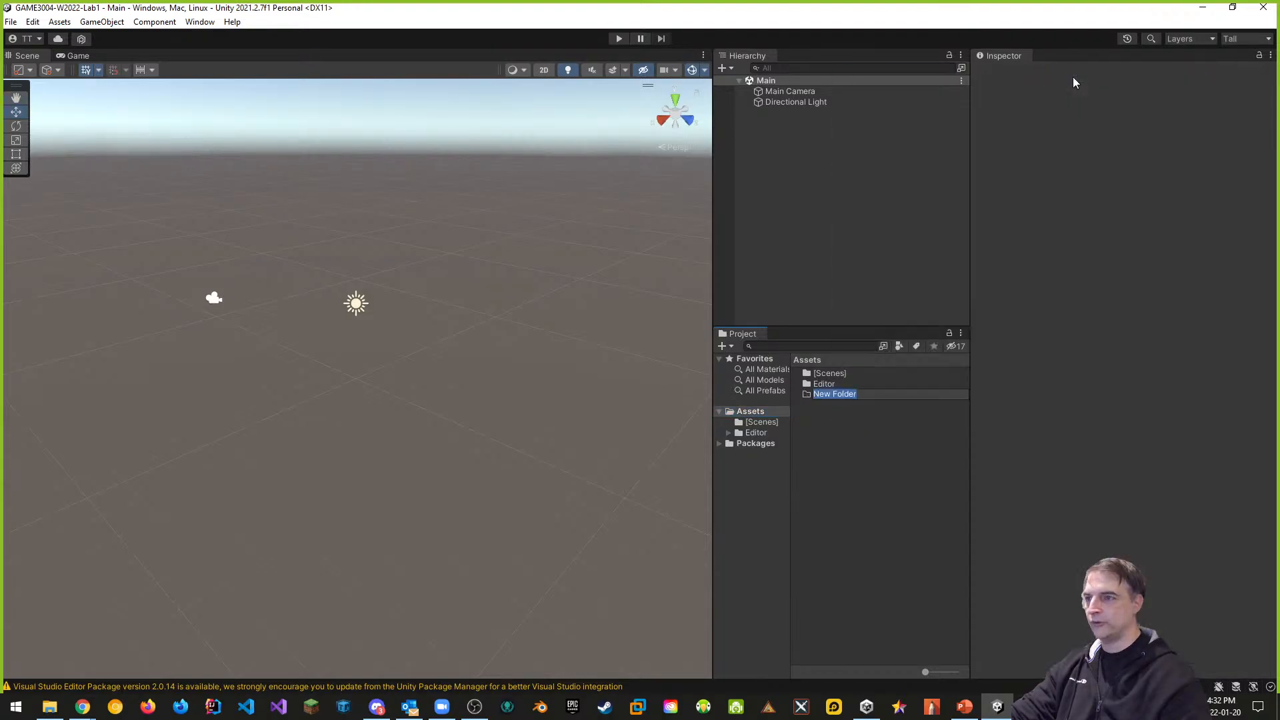
text([Scripts)
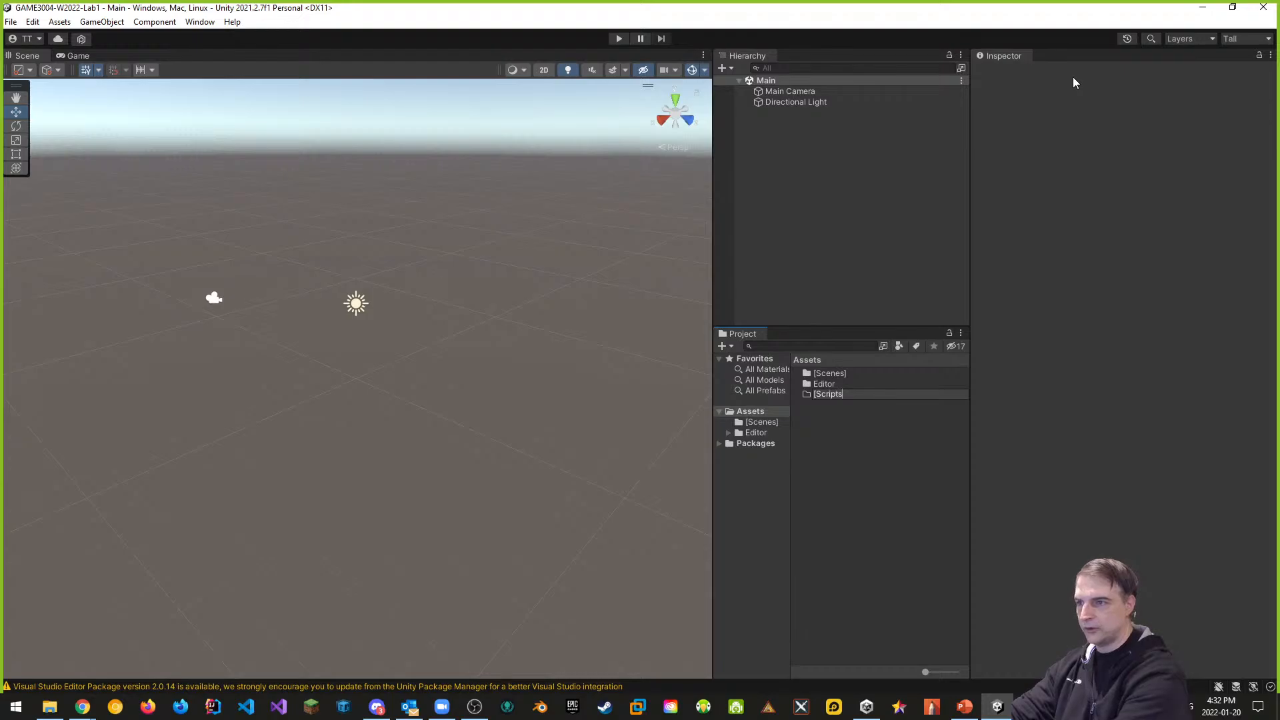
text(])
key(Return)
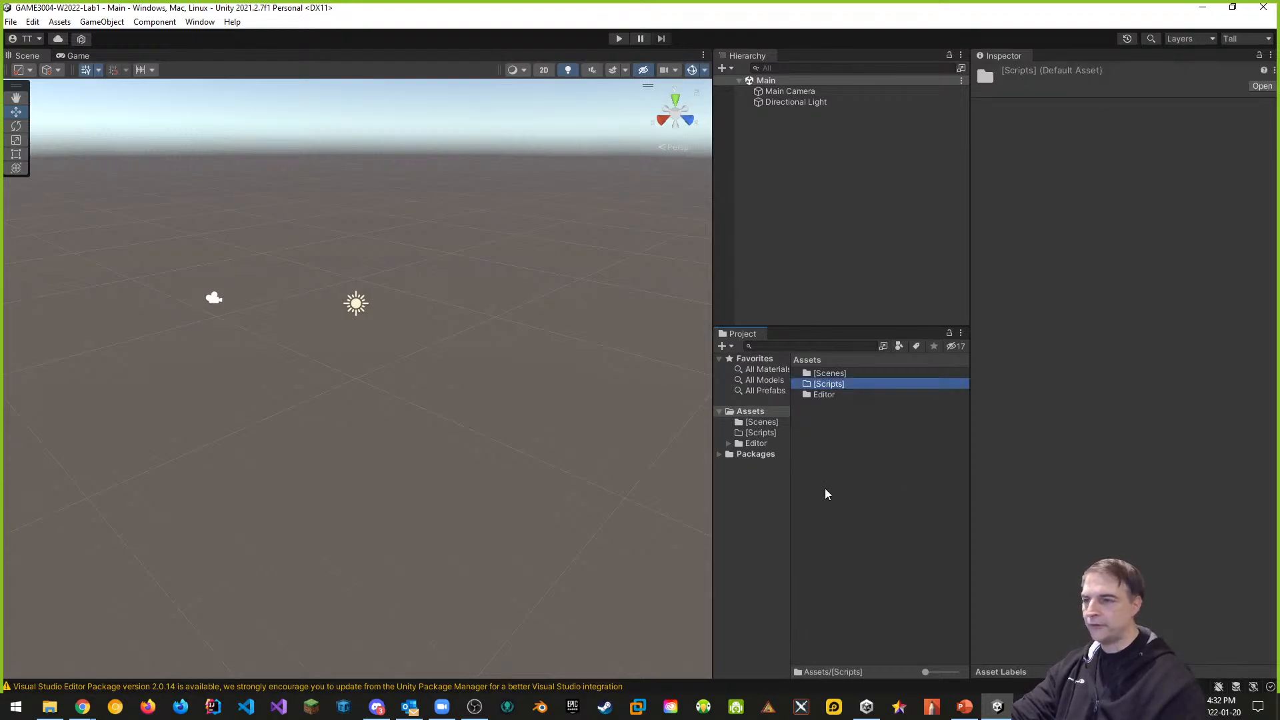
click(811, 434)
right_click(811, 434)
mouse_move(854, 82)
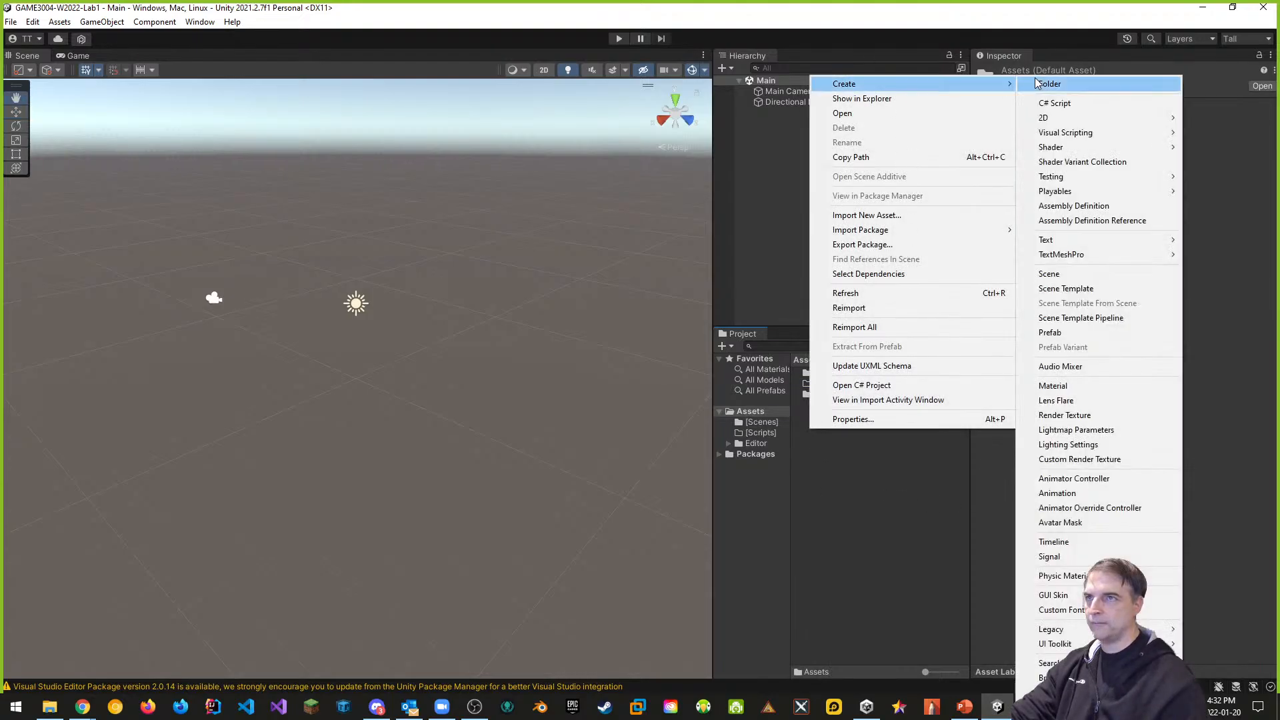
click(1044, 85)
text(Mat)
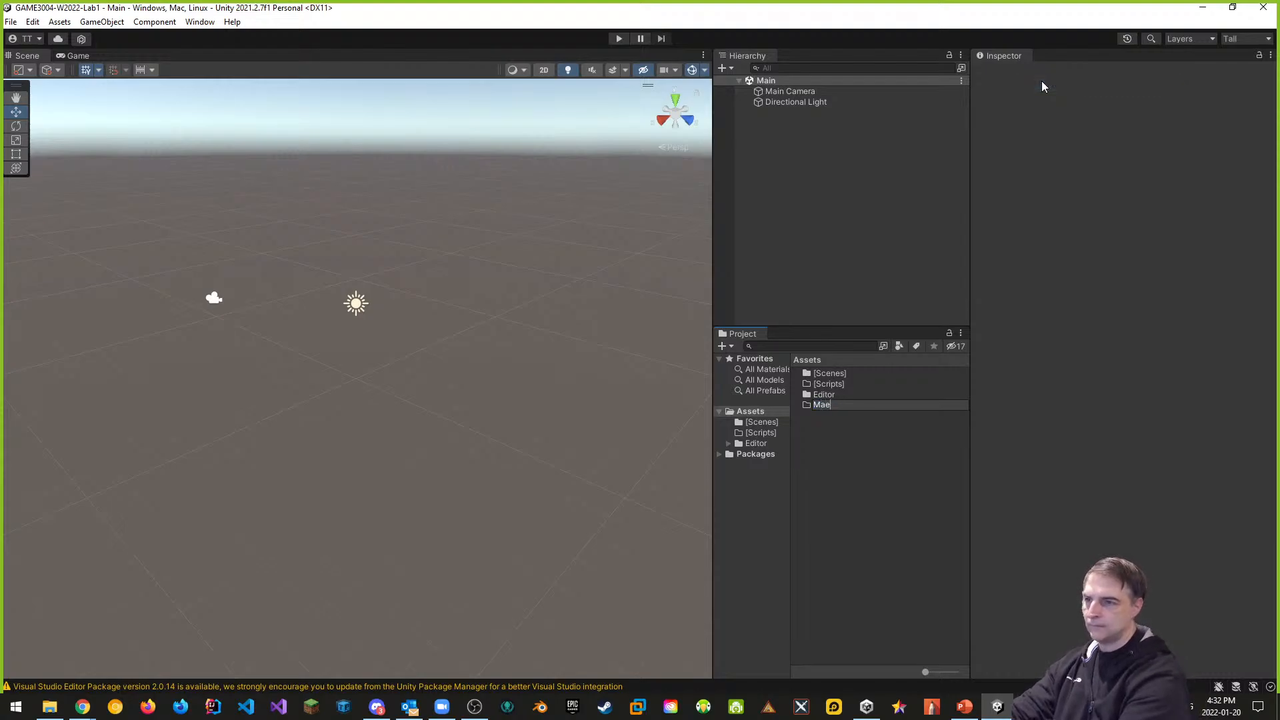
text(erials)
key(Return)
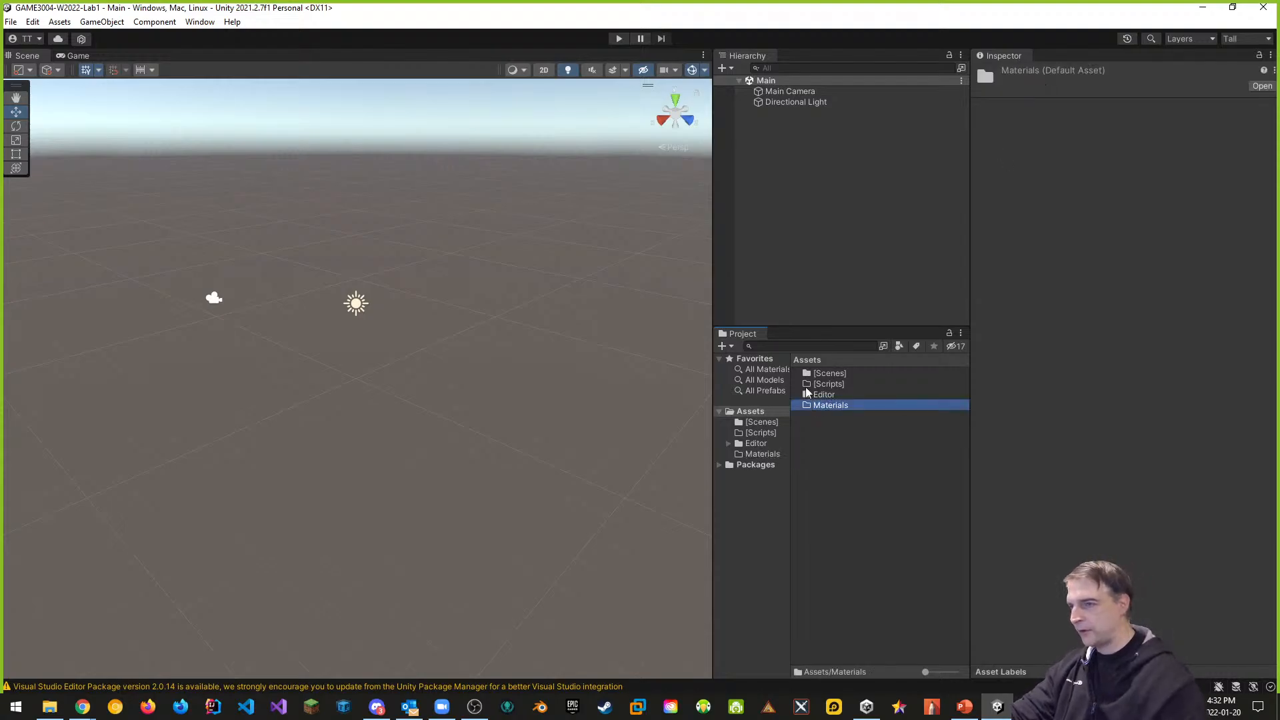
Add Textures and Models folders to Assets
right_click(803, 457)
mouse_move(854, 109)
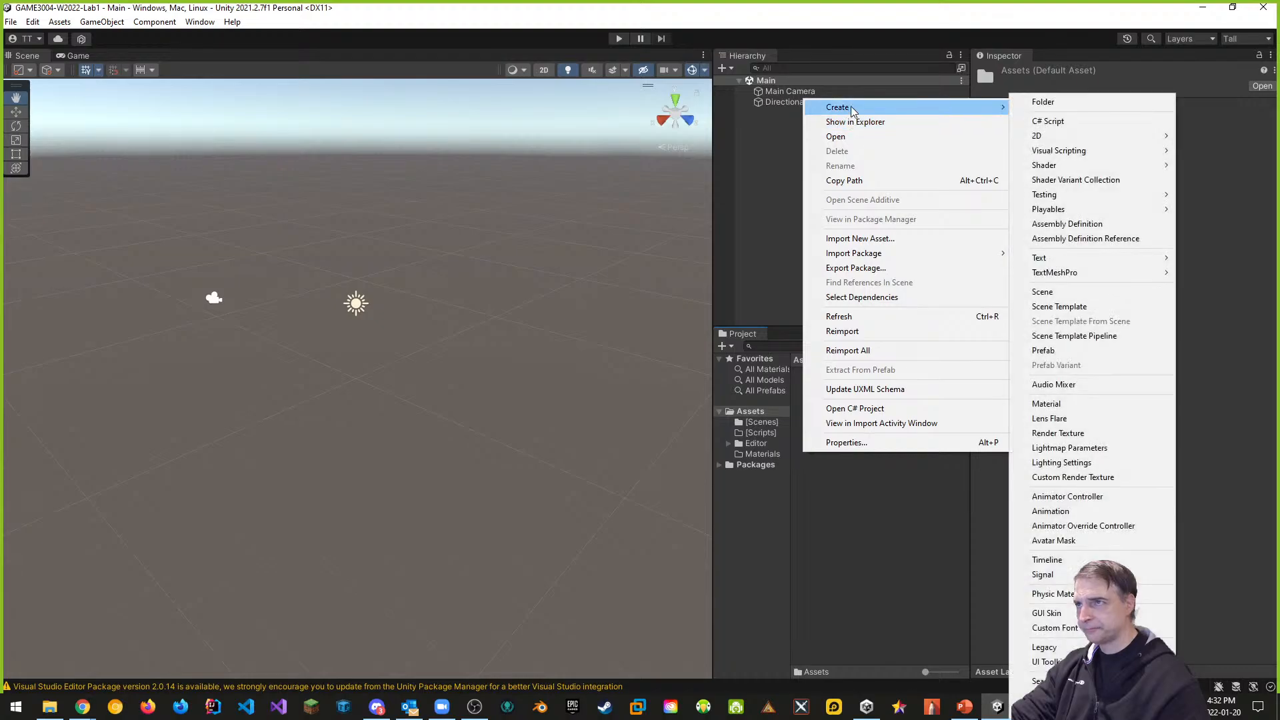
click(1055, 105)
text(Textures)
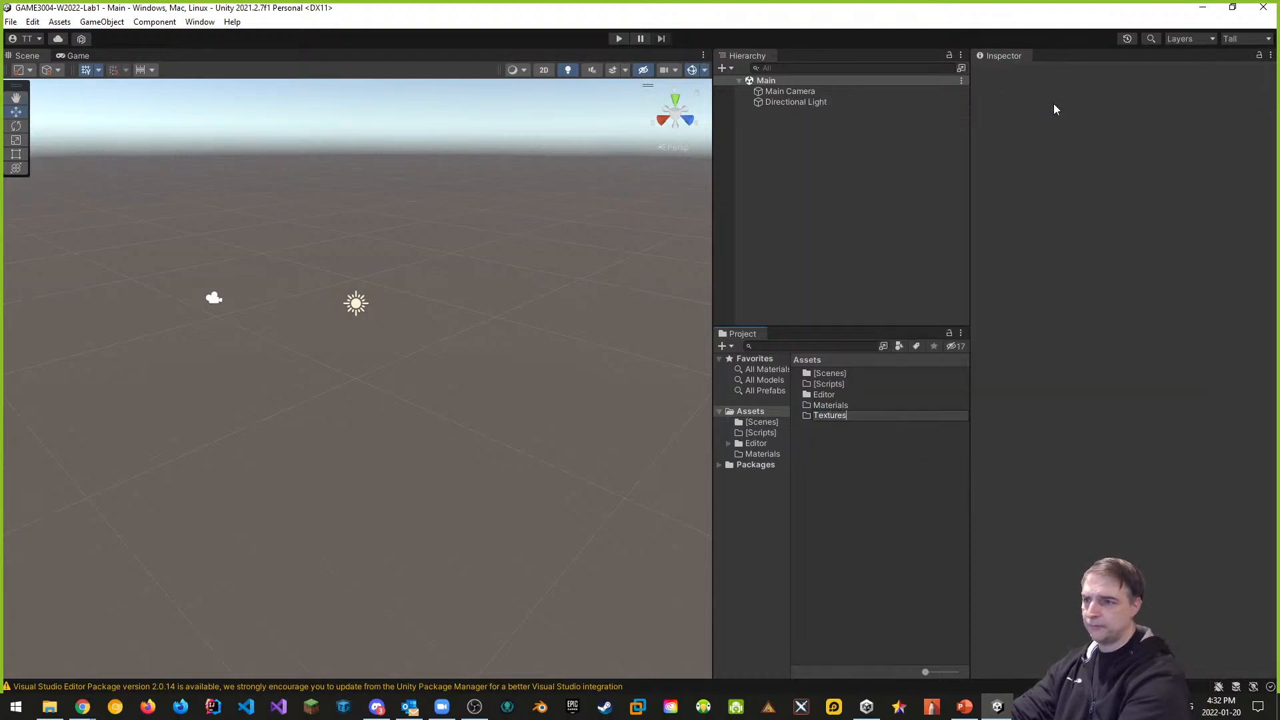
key(Return)
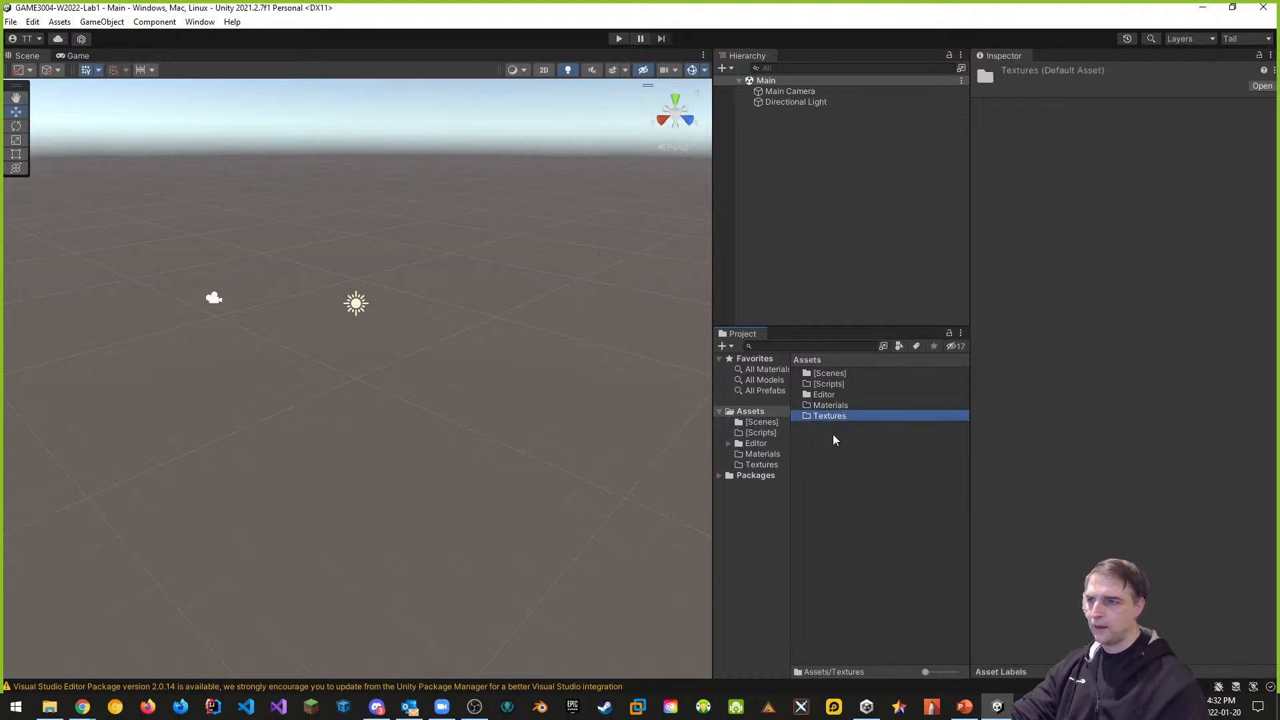
right_click(832, 438)
mouse_move(859, 106)
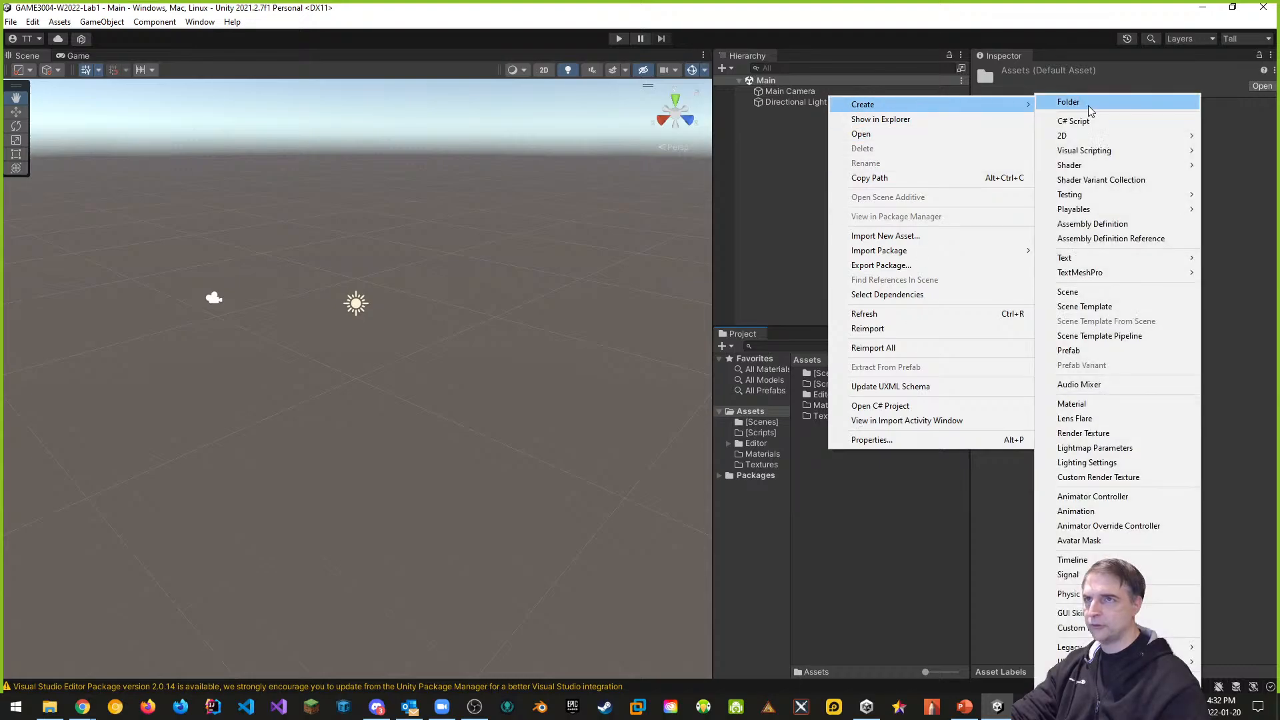
click(1089, 106)
text(Models)
key(Return)
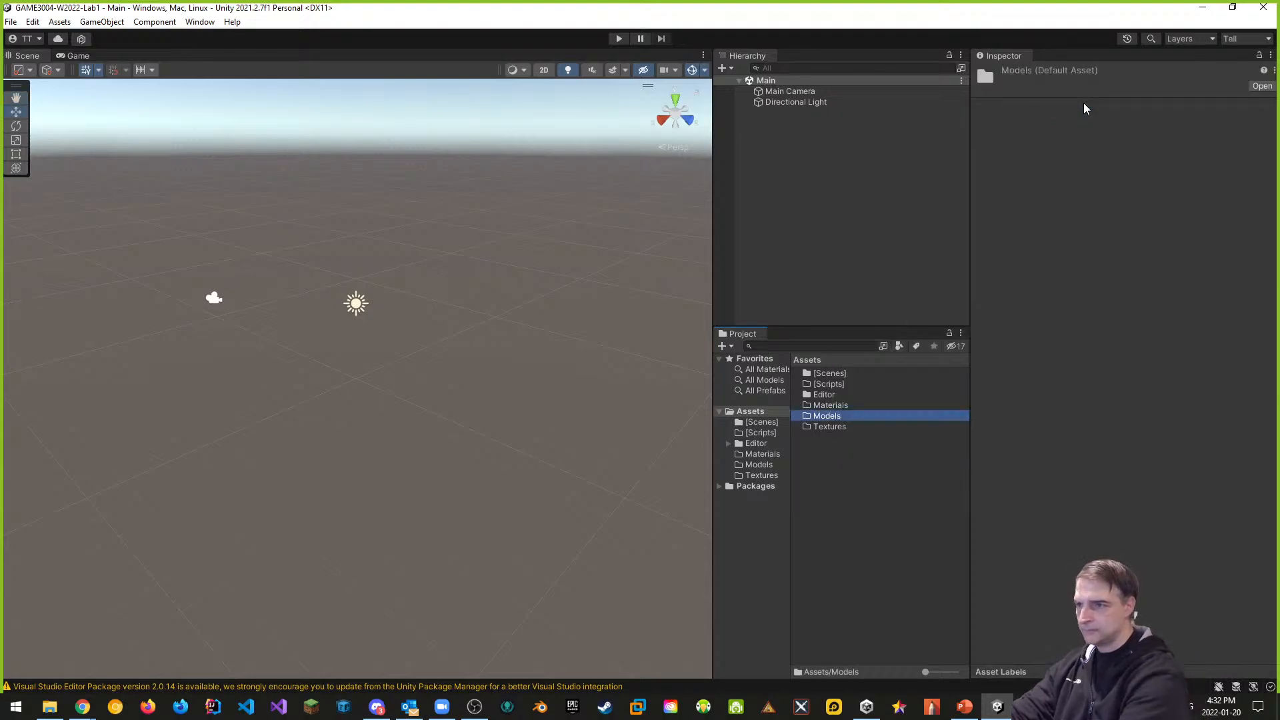
Add a Prefabs folder, then bring up the [Scripts] folder's context menu
right_click(831, 471)
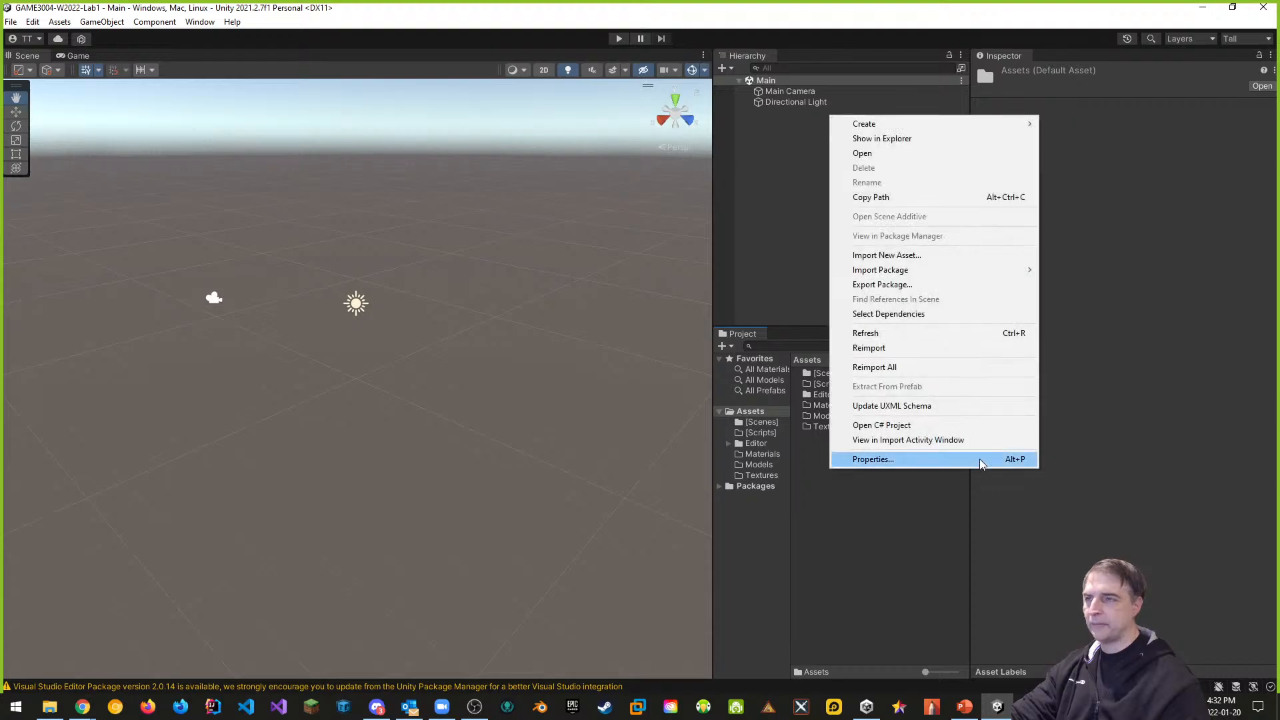
mouse_move(866, 126)
click(1067, 102)
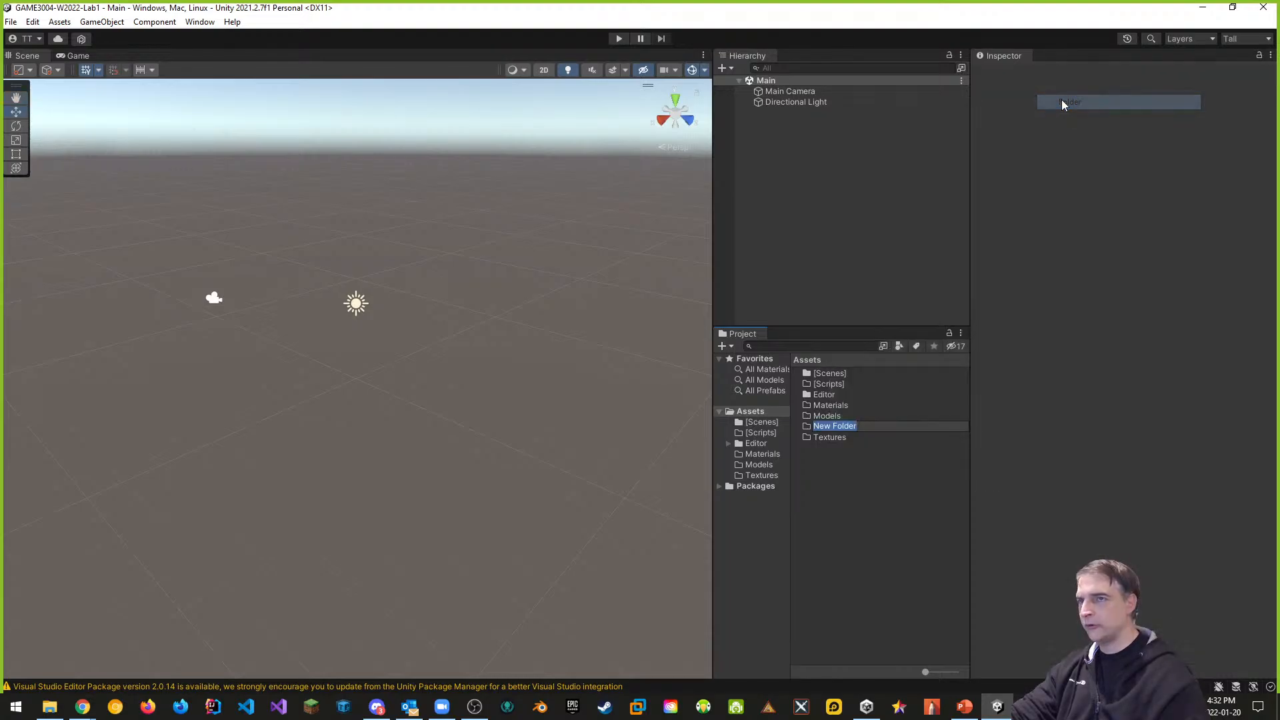
text(Pe)
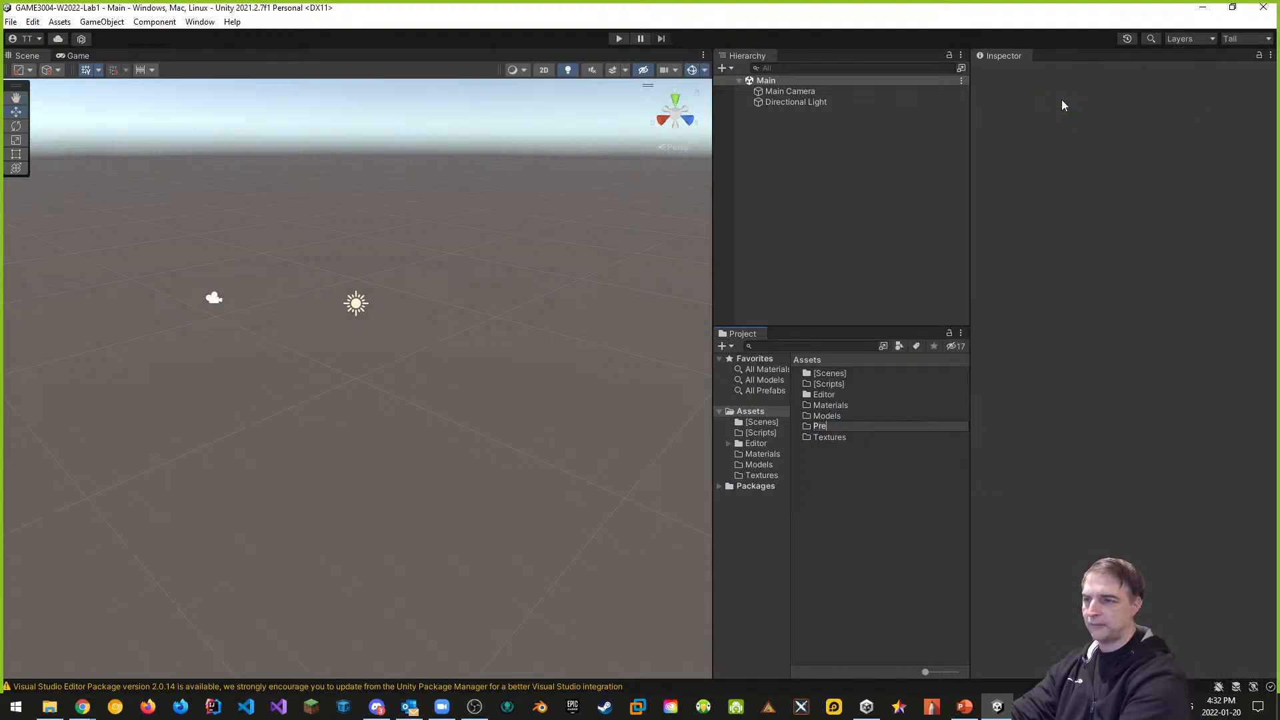
text(efabs)
key(Return)
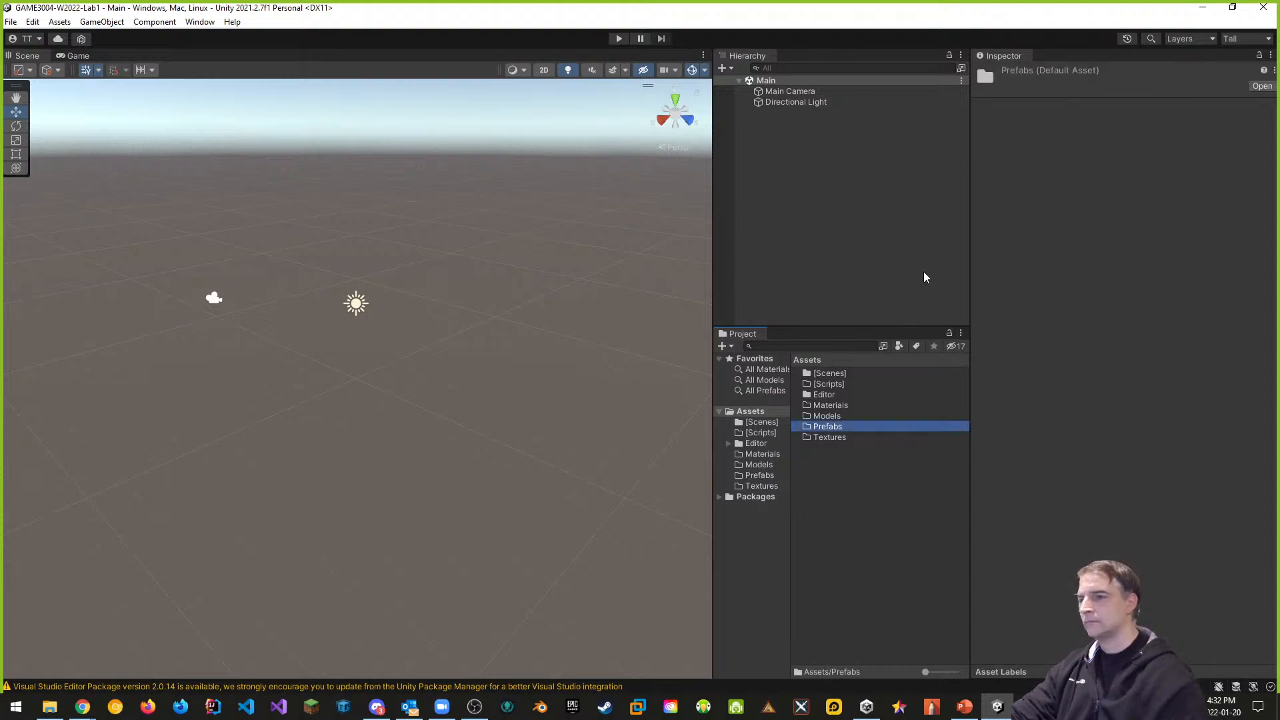
click(864, 502)
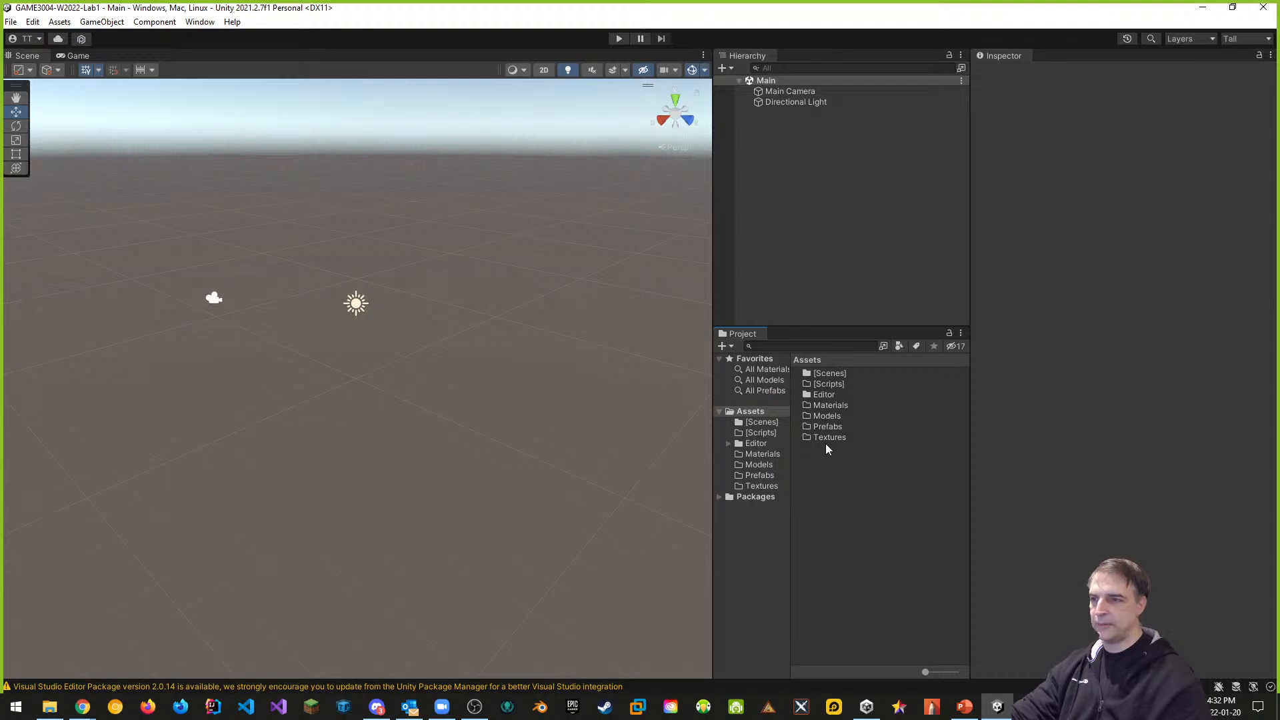
right_click(829, 385)
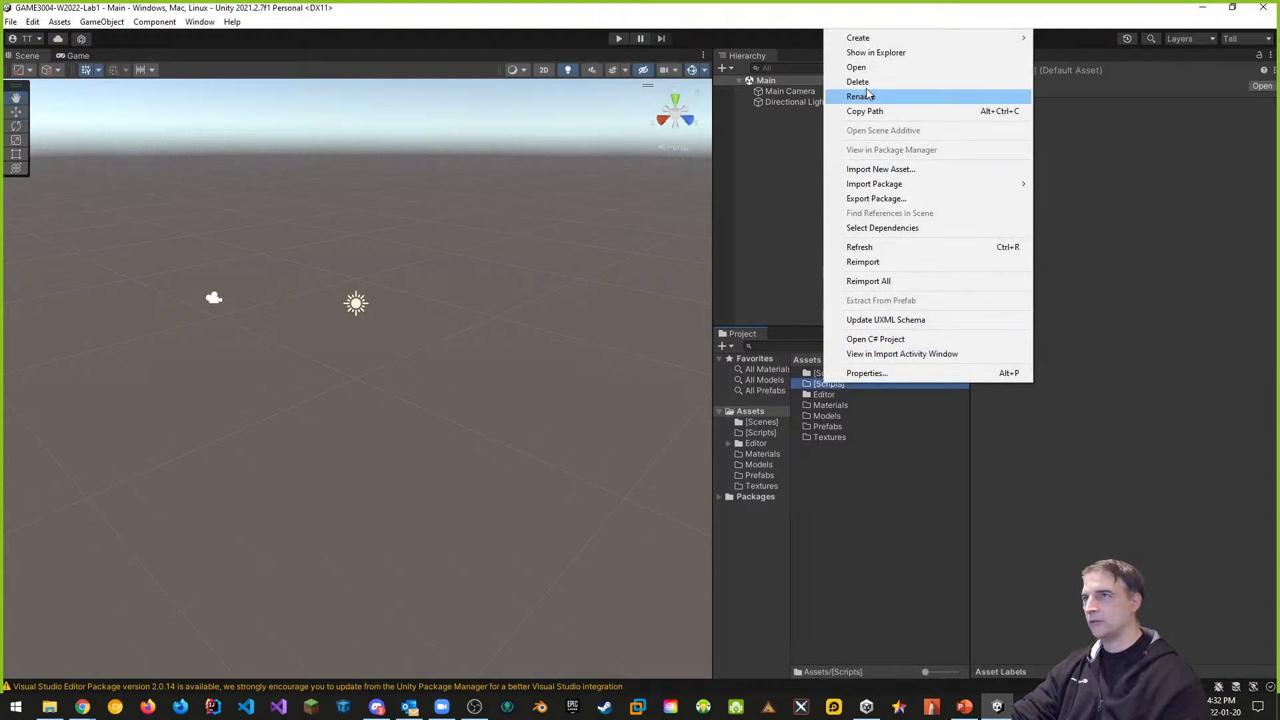
Reveal [Scripts] in Explorer and create an empty .gitkeep file inside it
click(876, 54)
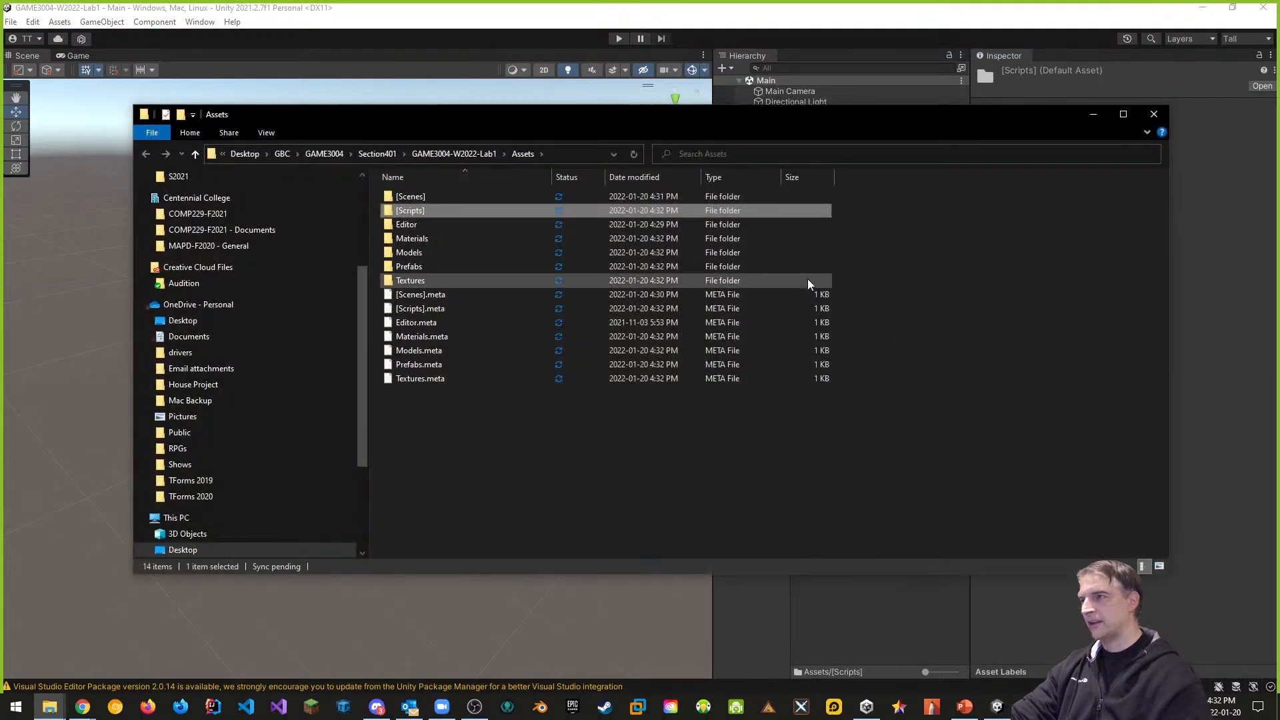
double_click(412, 211)
right_click(415, 250)
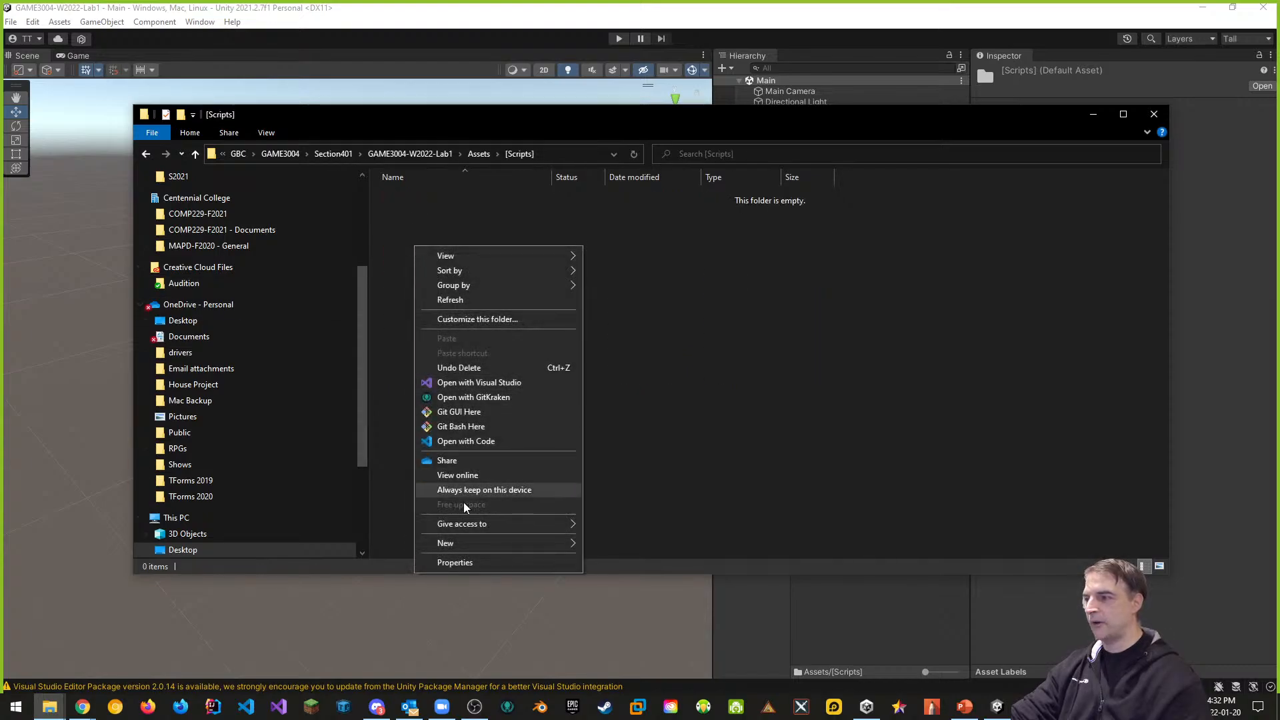
mouse_move(497, 547)
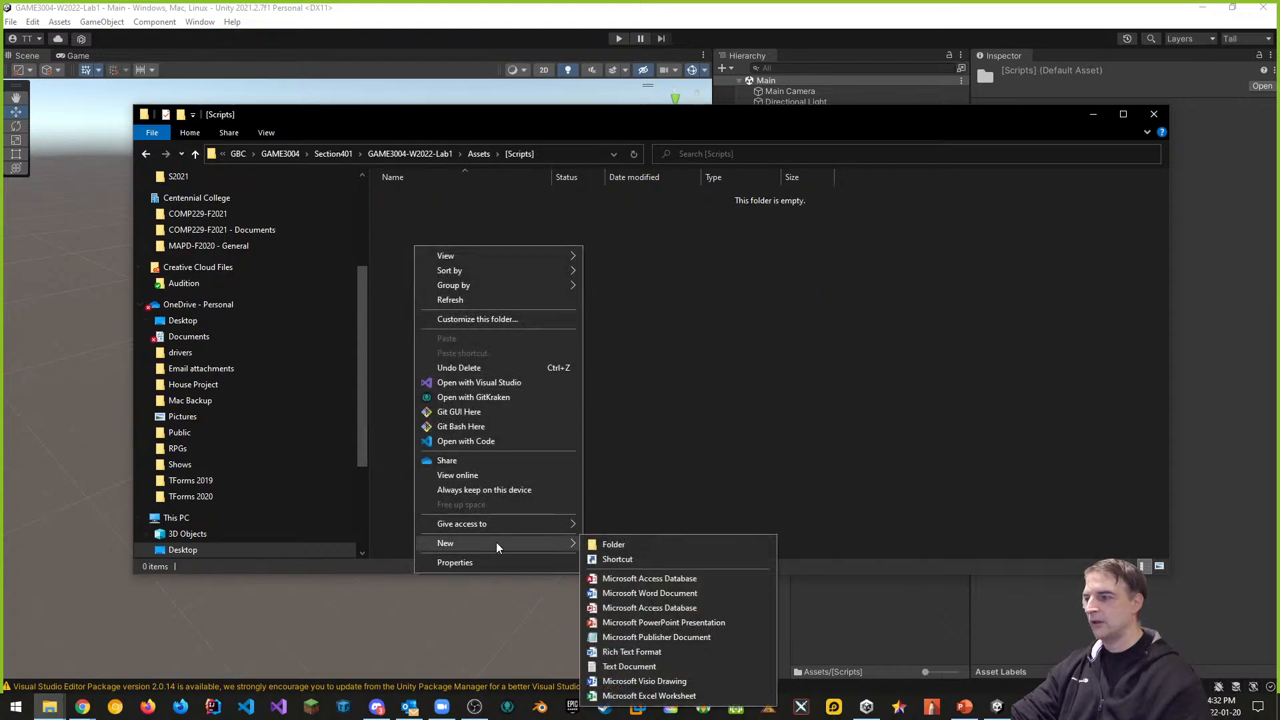
click(651, 666)
text(.gitkeeptxt)
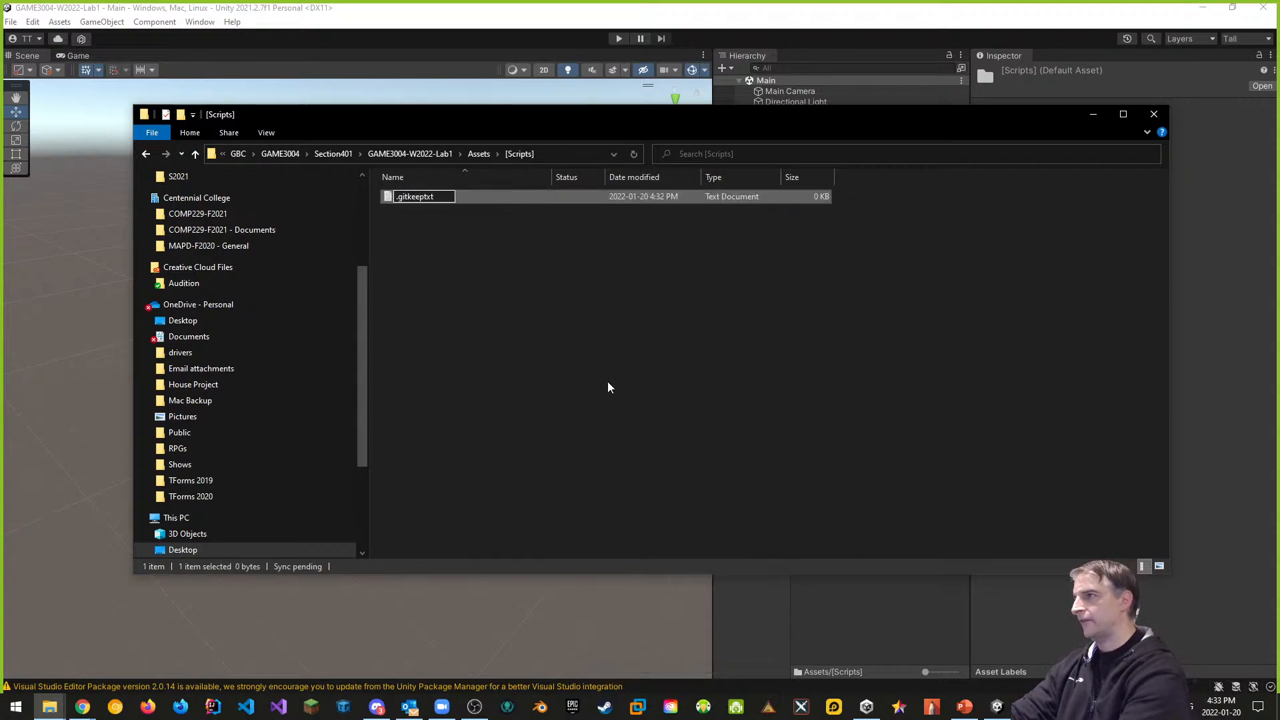
key(Delete)
key(Delete)
key(Delete)
key(Return)
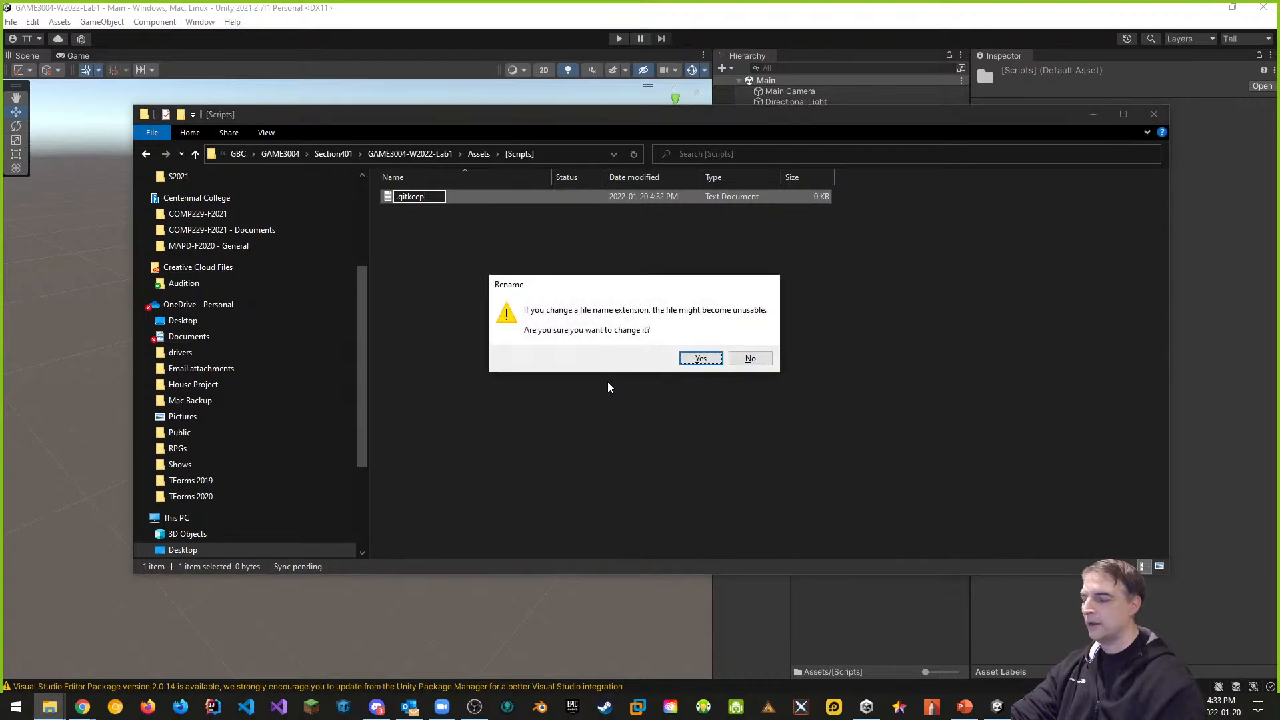
click(696, 360)
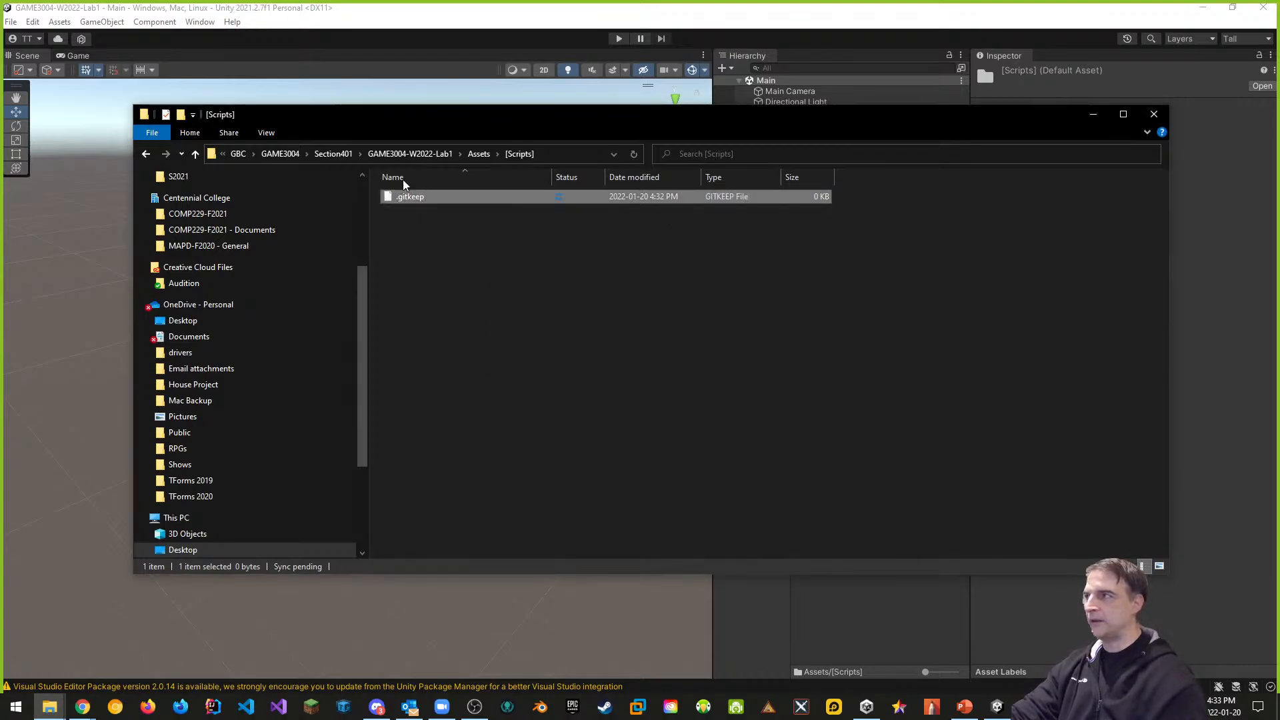
Show hidden items in Explorer and select the .gitkeep file
click(266, 133)
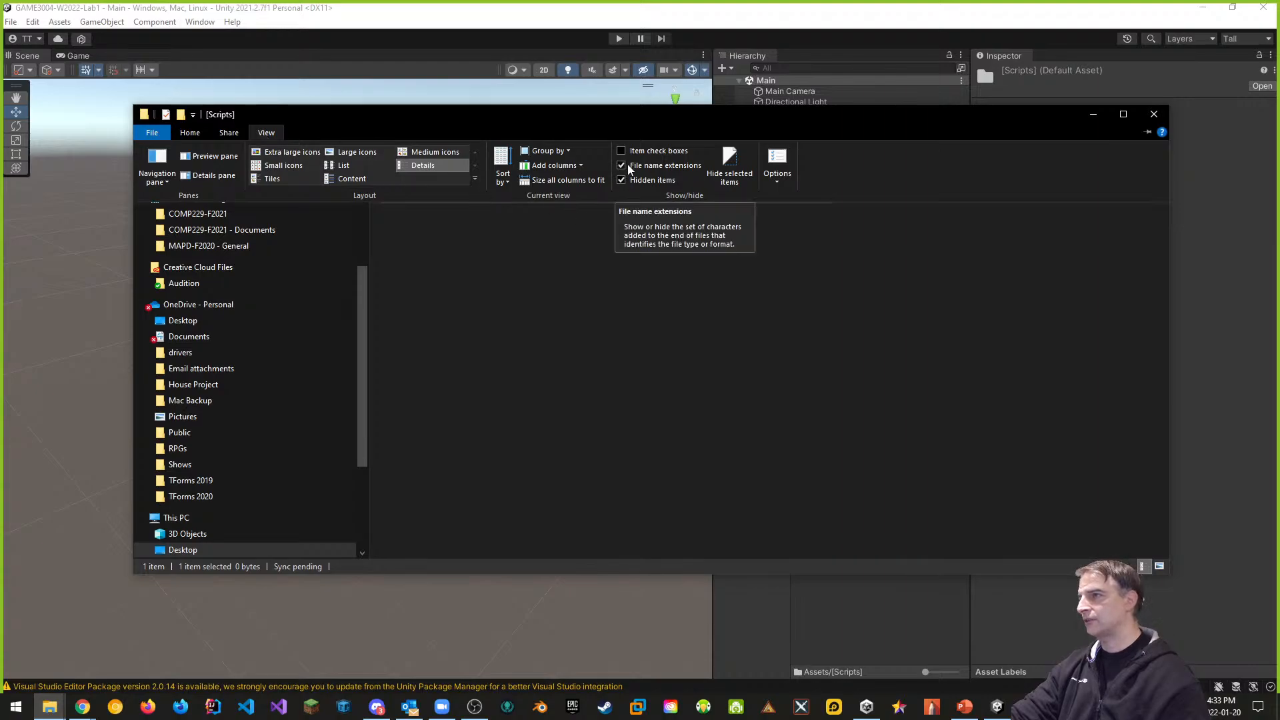
click(621, 180)
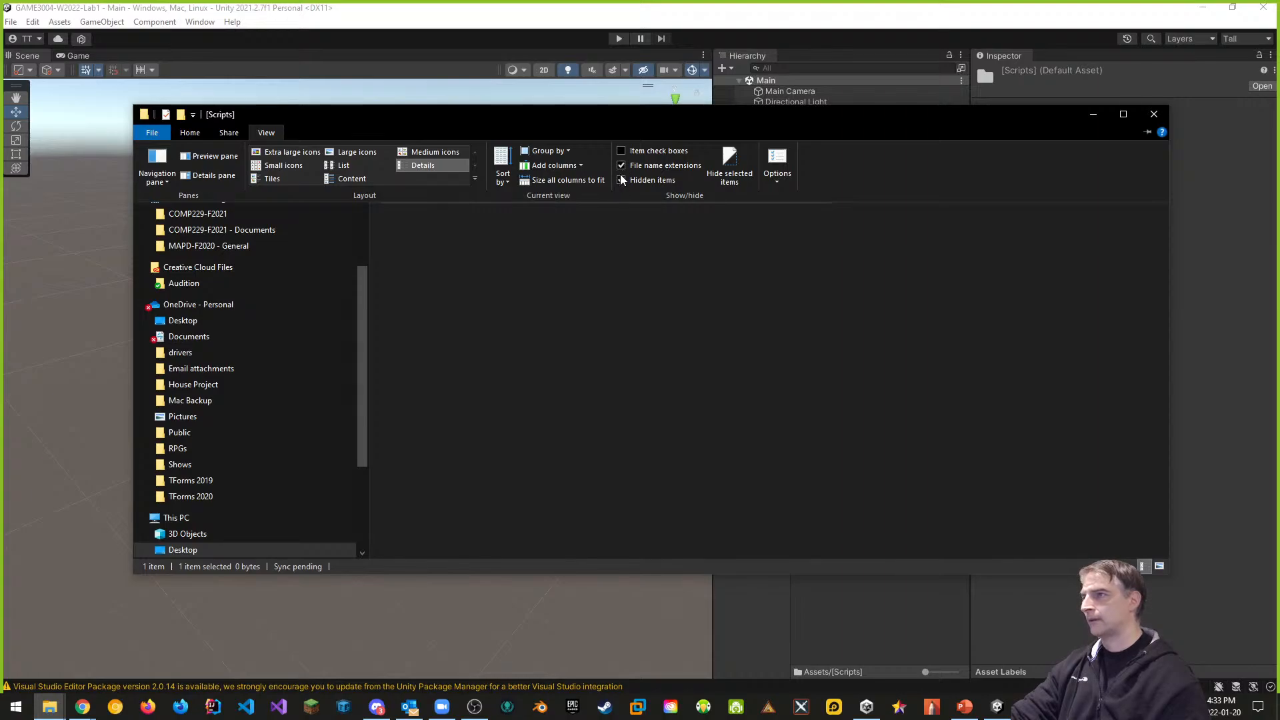
click(1148, 131)
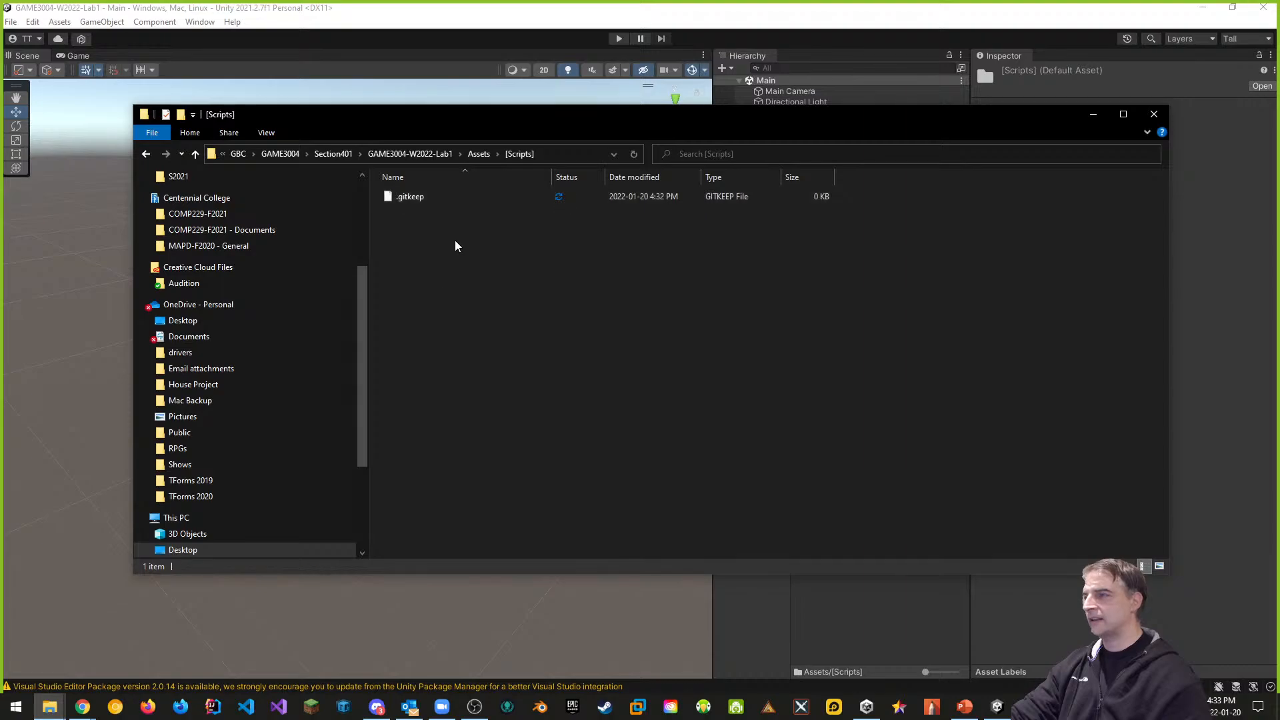
click(412, 198)
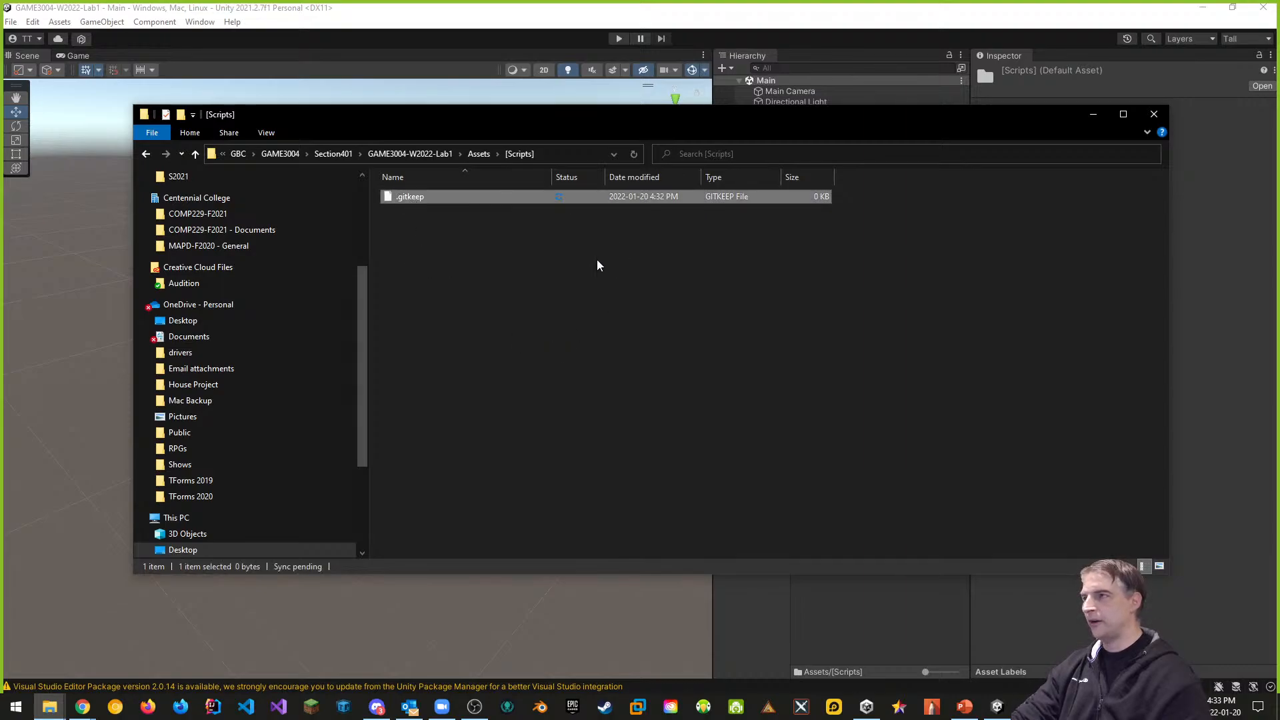
Paste .gitkeep copies into the Models, Prefabs and Textures folders, then return to Unity
click(480, 155)
double_click(466, 244)
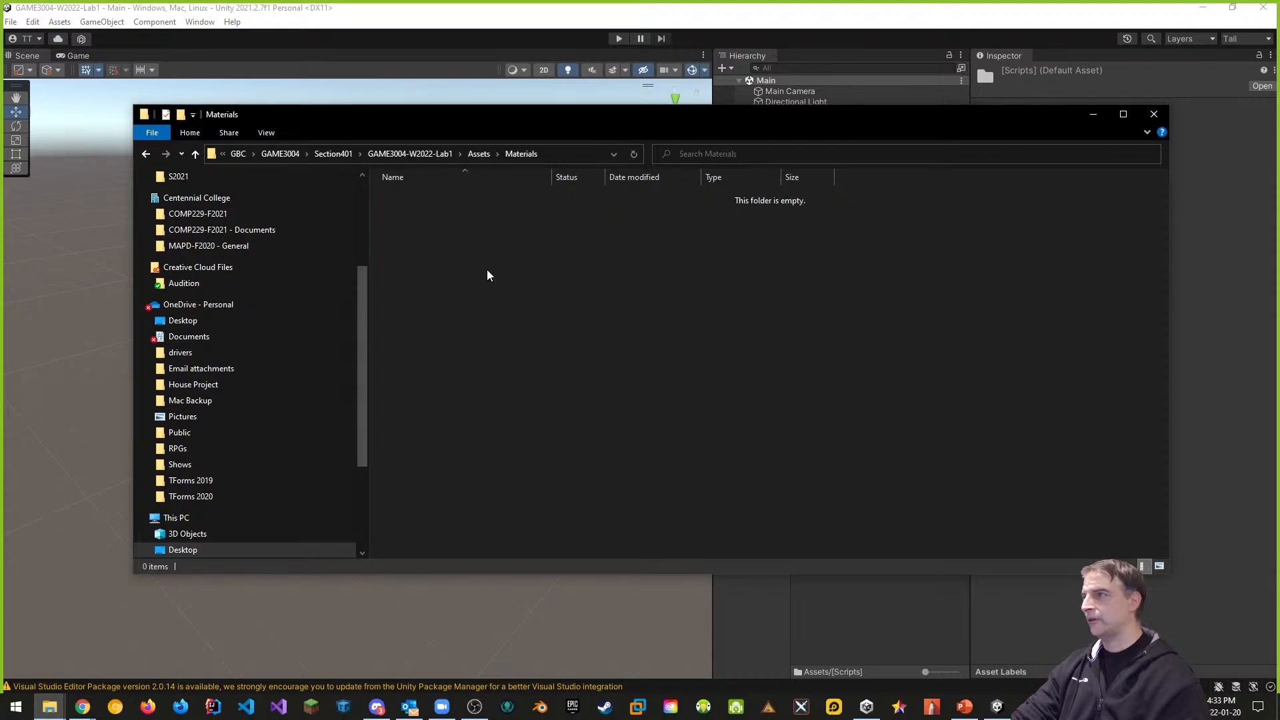
click(480, 154)
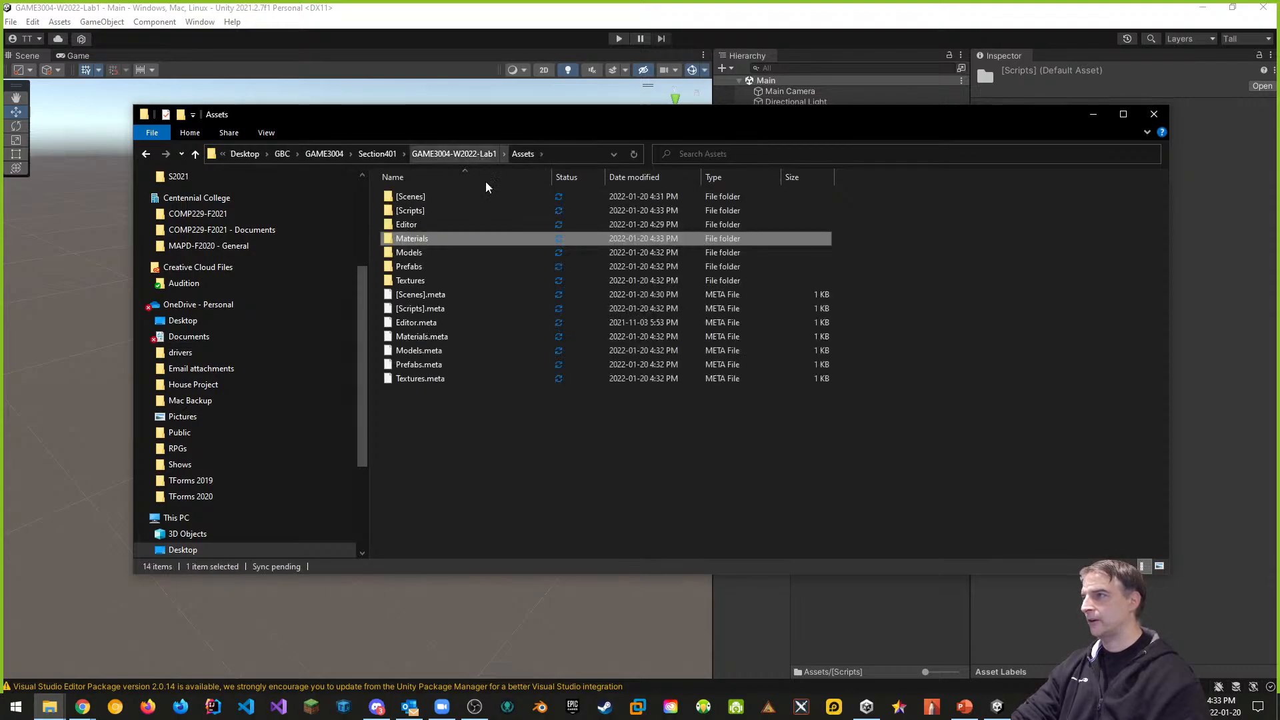
double_click(467, 260)
key(ctrl+v)
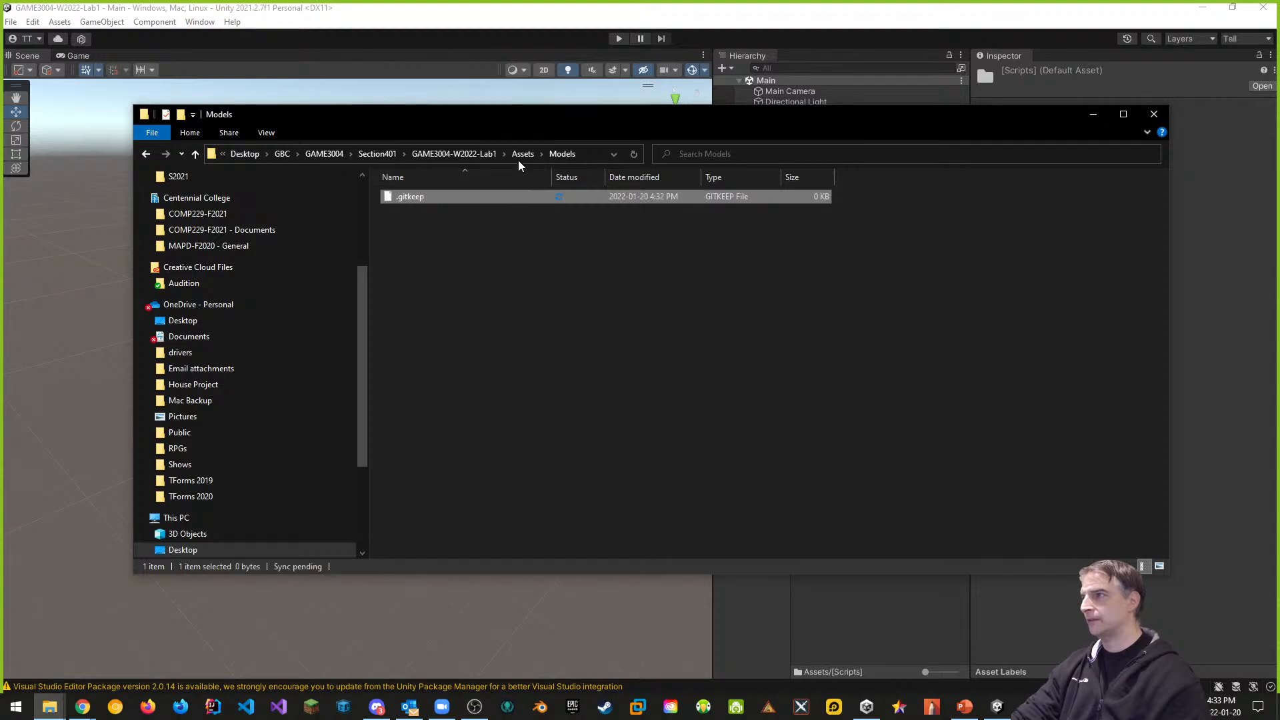
click(523, 154)
double_click(411, 267)
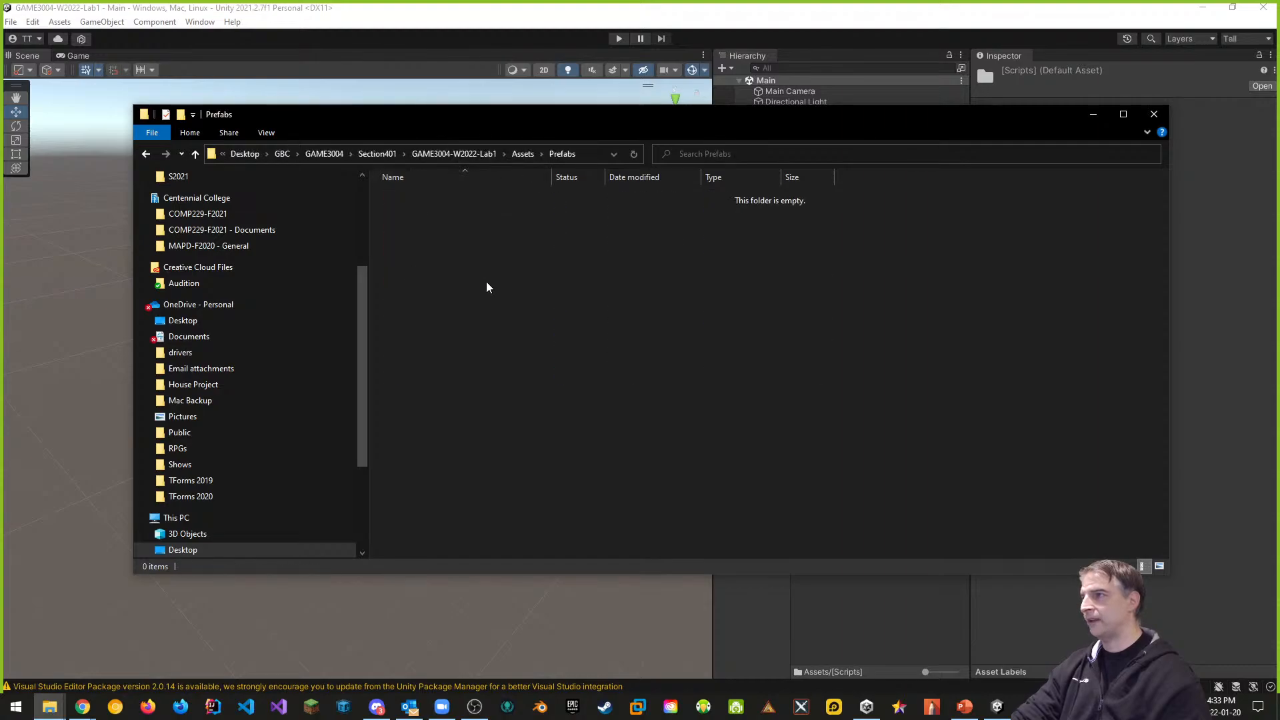
key(ctrl+v)
click(523, 154)
click(428, 282)
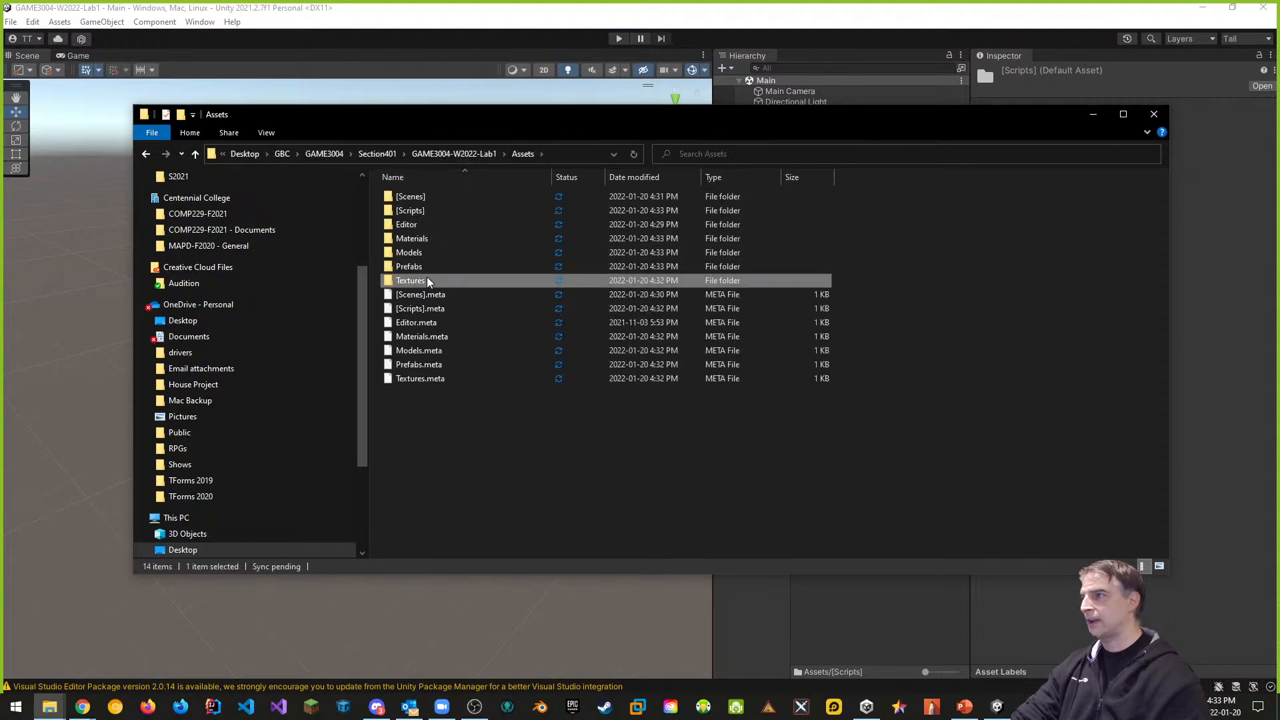
double_click(428, 282)
key(ctrl+v)
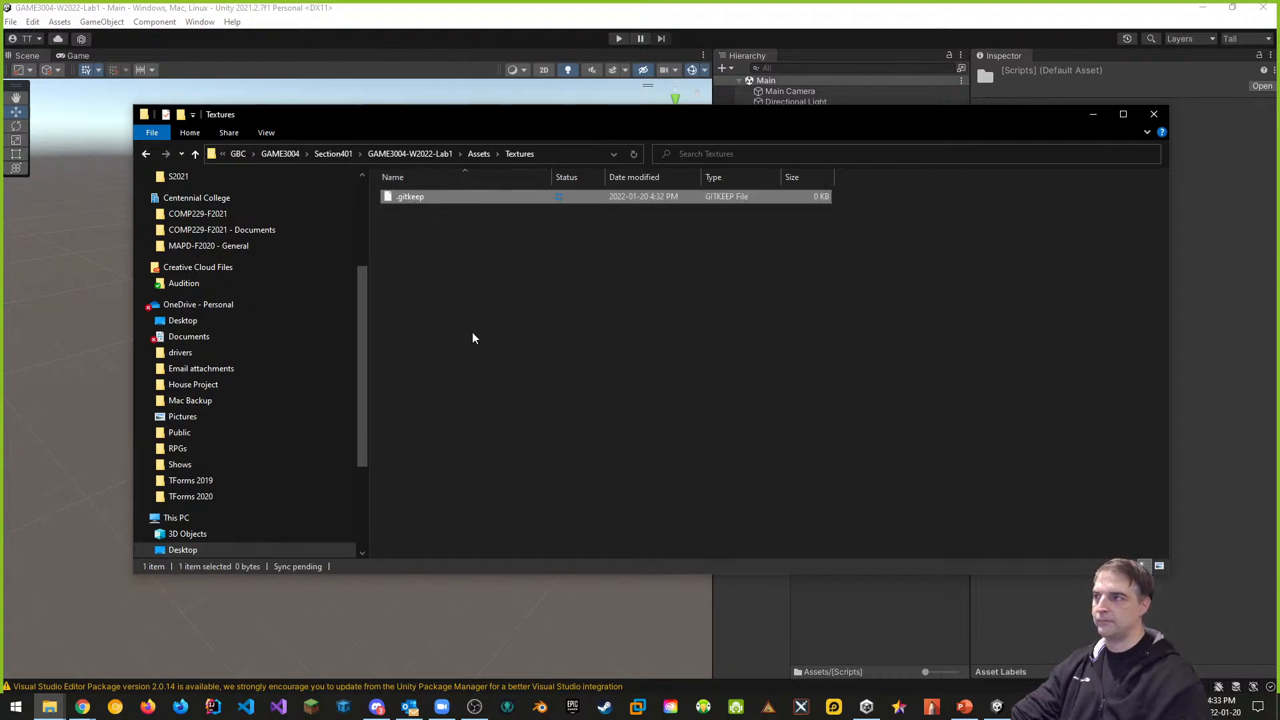
click(821, 38)
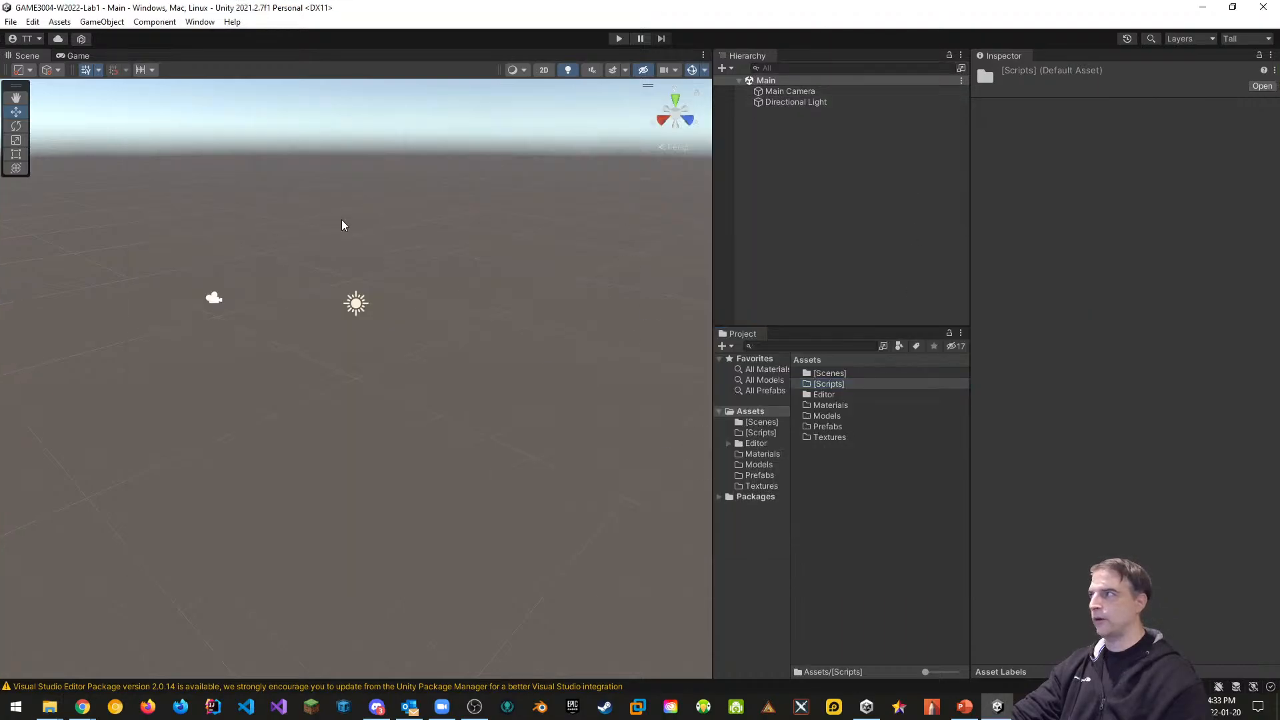
Dock the Console below the Project window and clear its messages
click(201, 22)
mouse_move(333, 257)
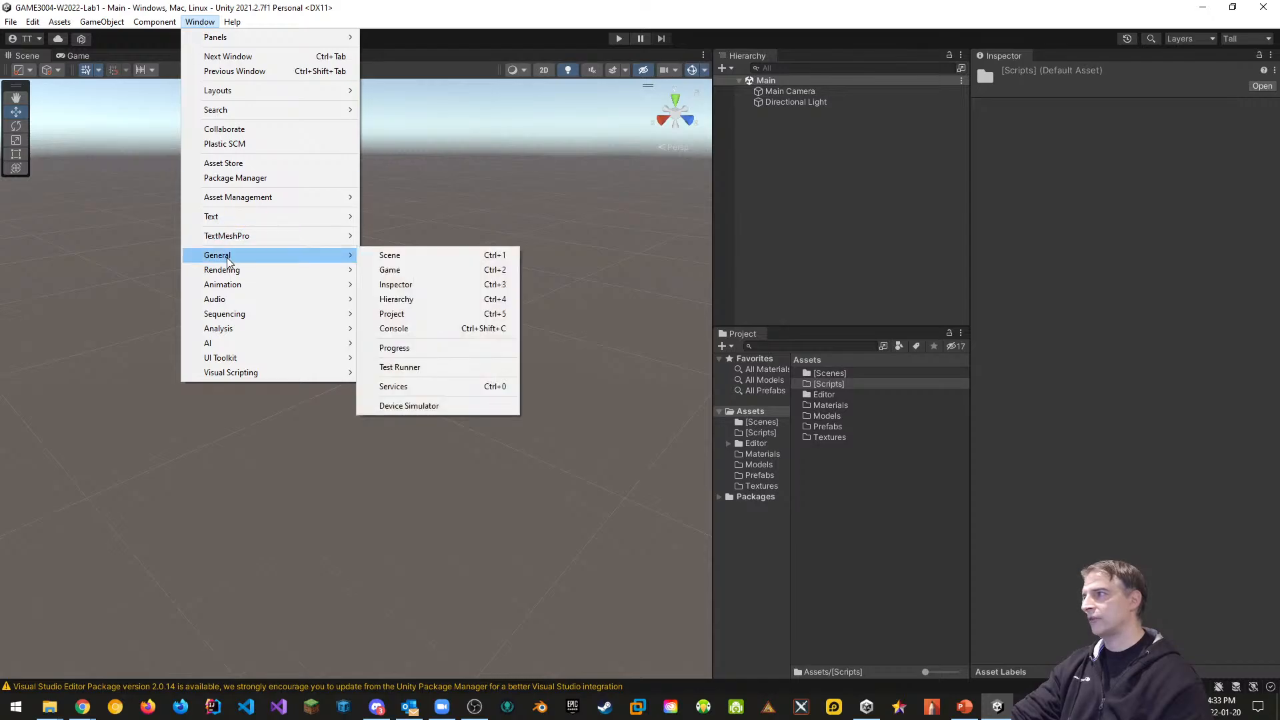
click(395, 329)
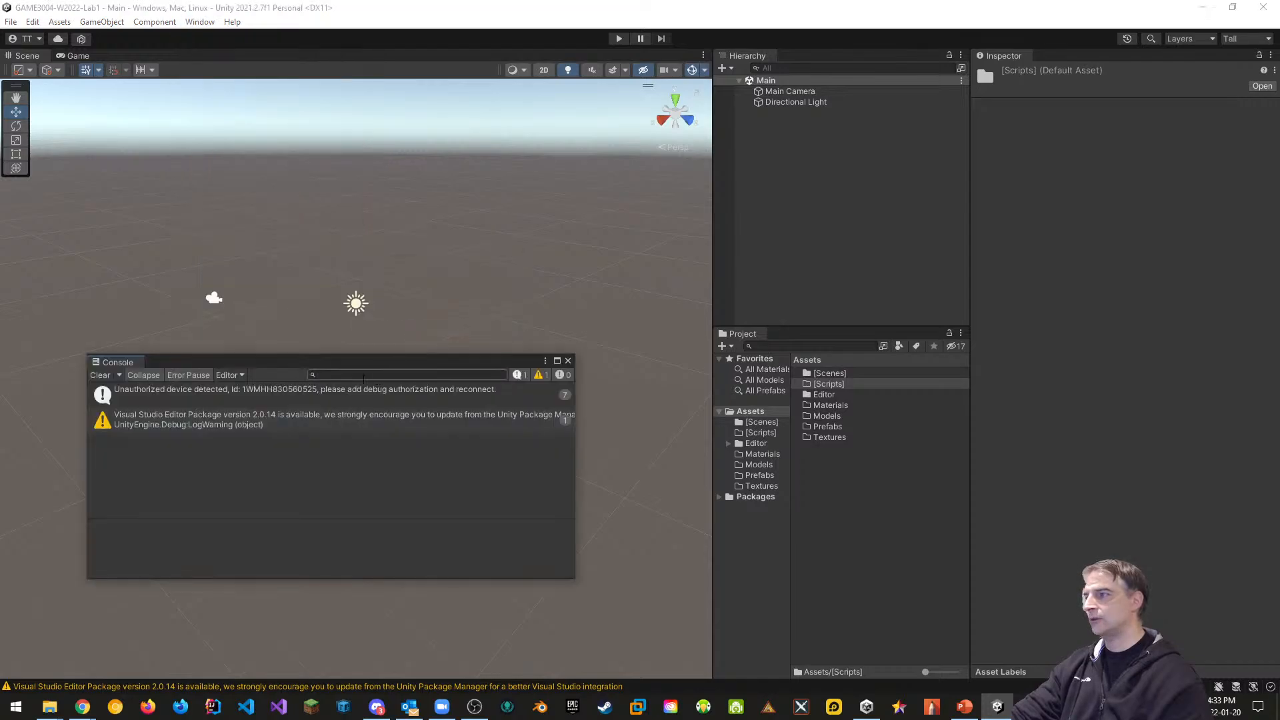
drag(494, 487, 847, 620)
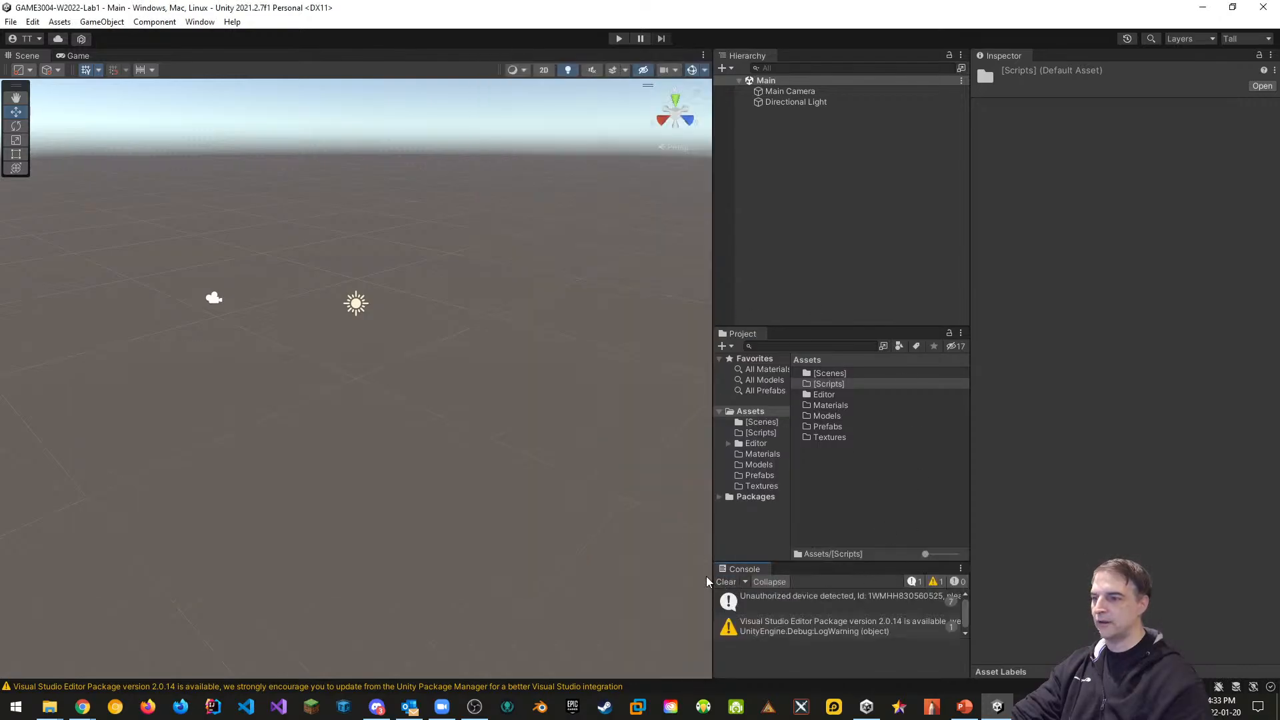
click(726, 583)
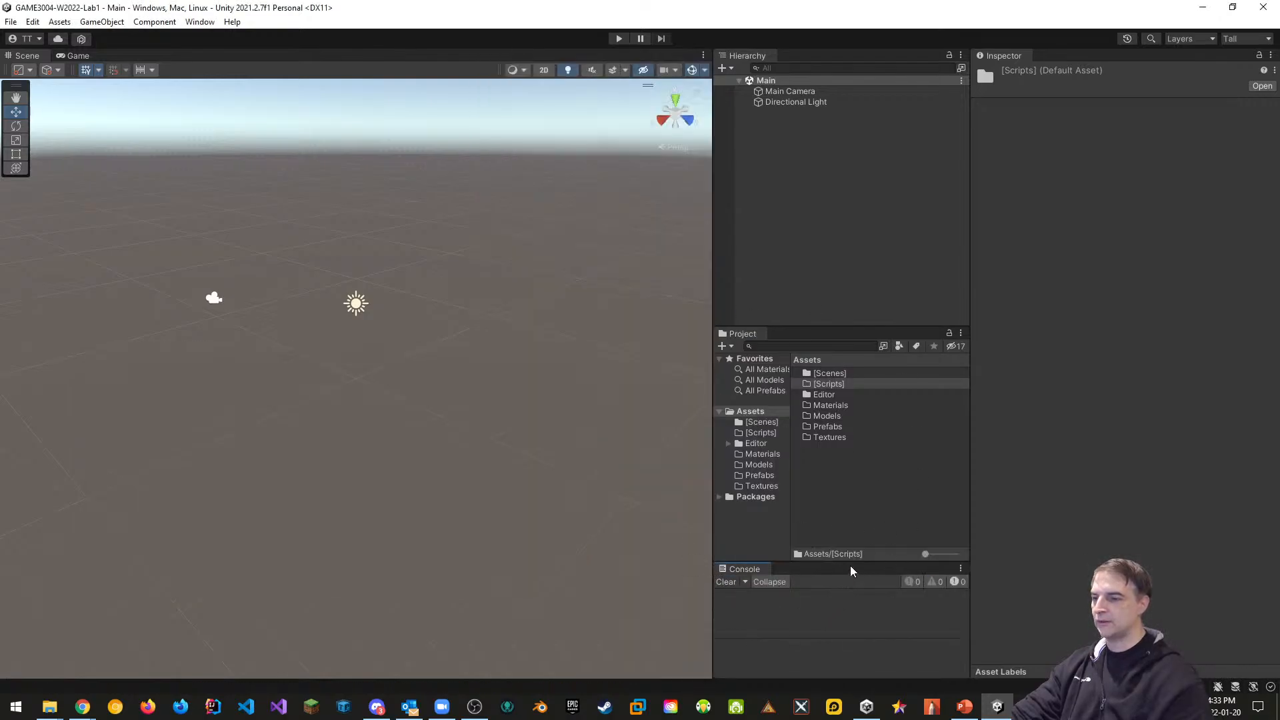
drag(851, 562, 849, 552)
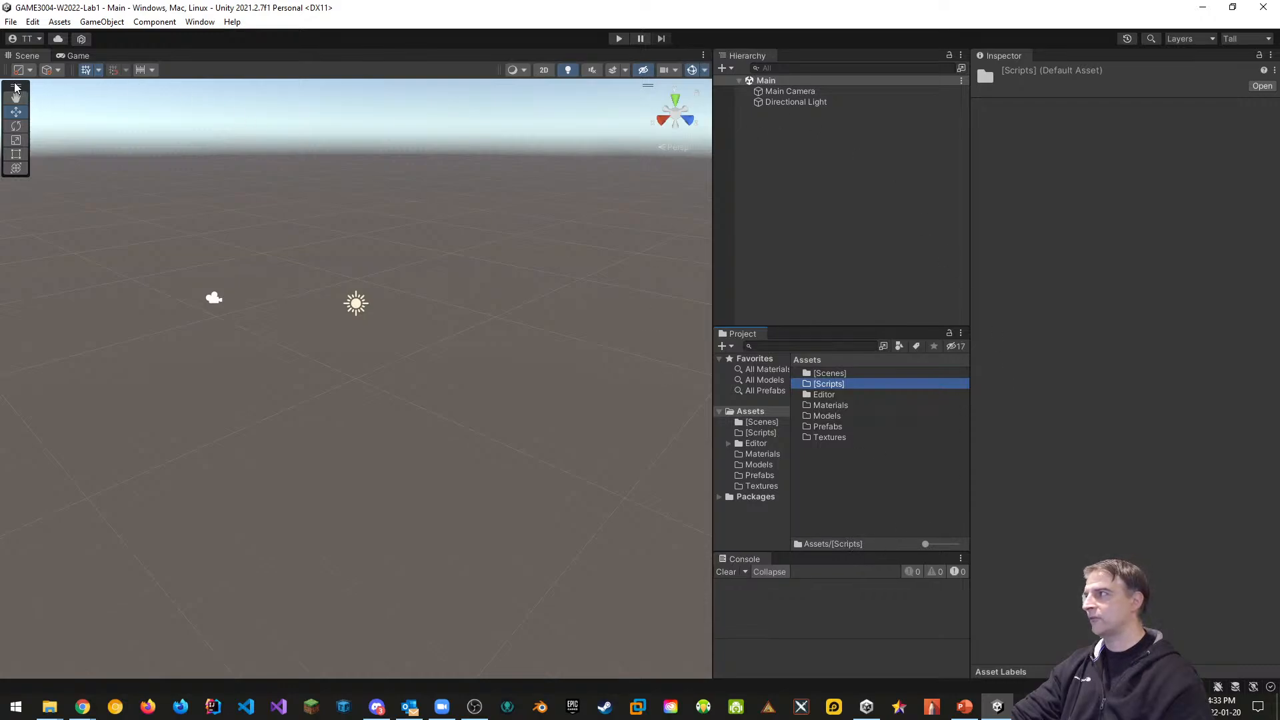
Move the scene tools overlay into the Scene toolbar, then save the scene and project
drag(16, 85, 131, 206)
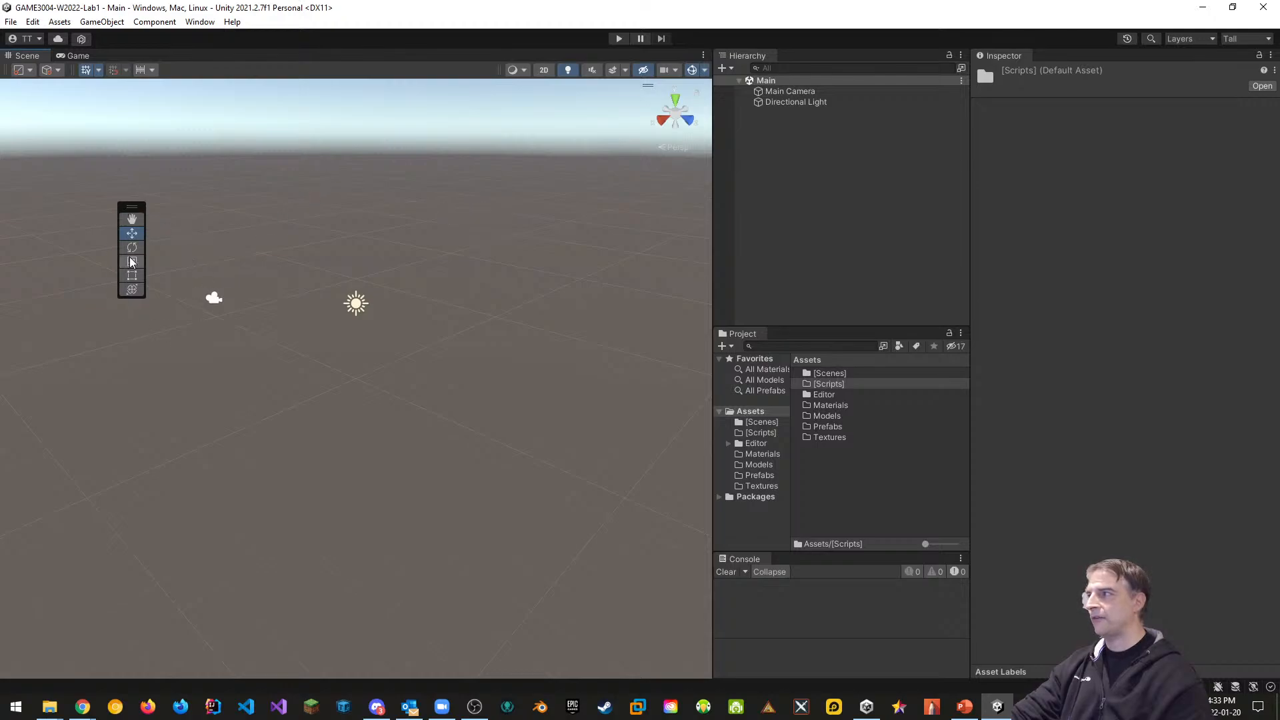
drag(131, 206, 182, 69)
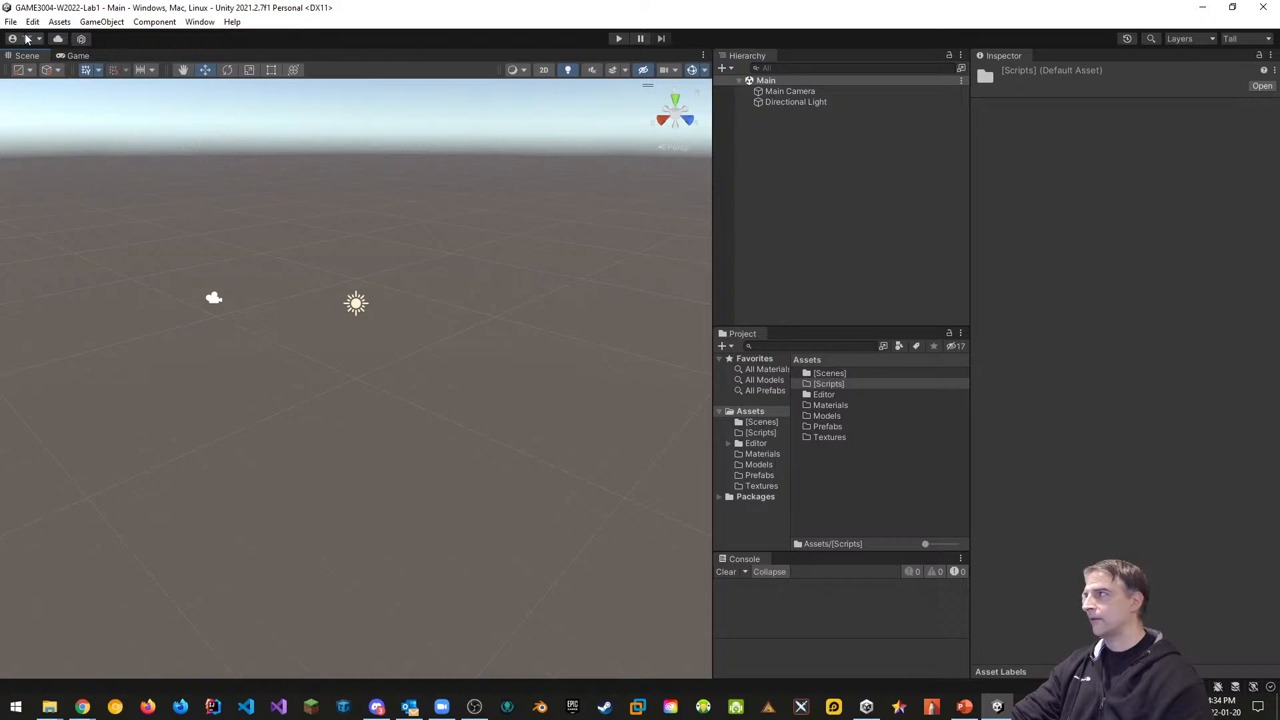
click(11, 21)
click(18, 87)
click(10, 22)
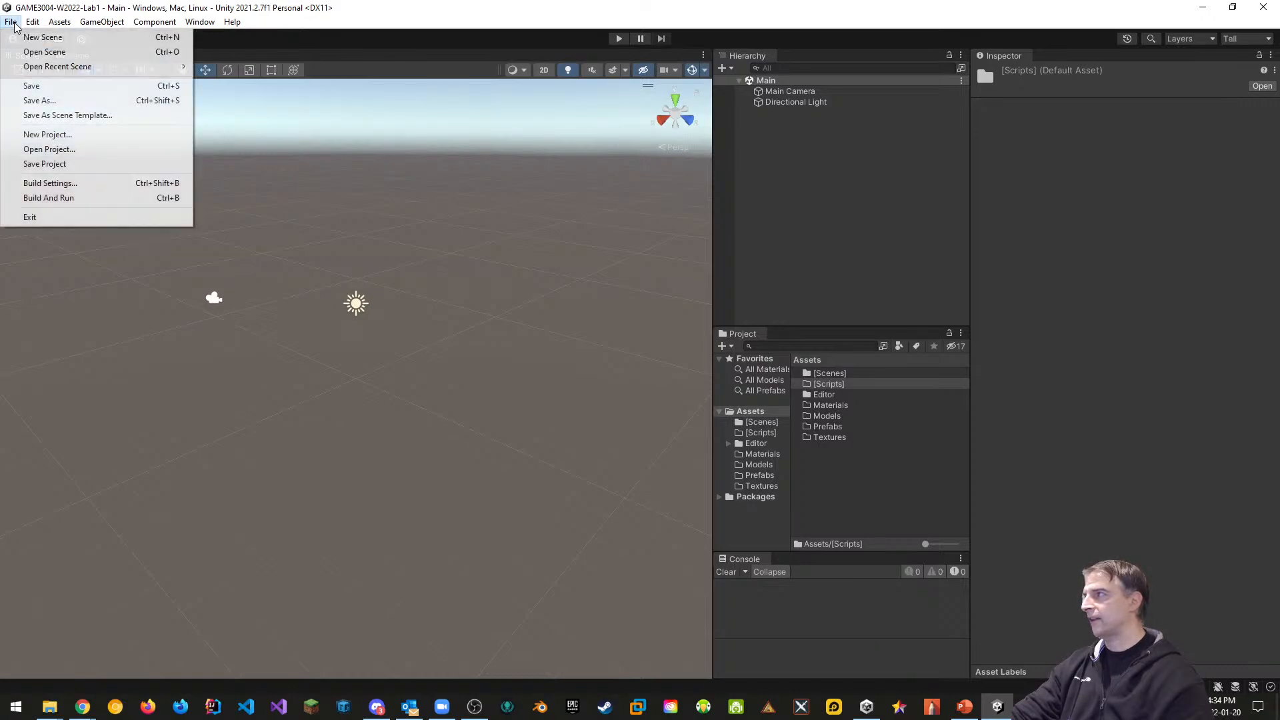
click(40, 163)
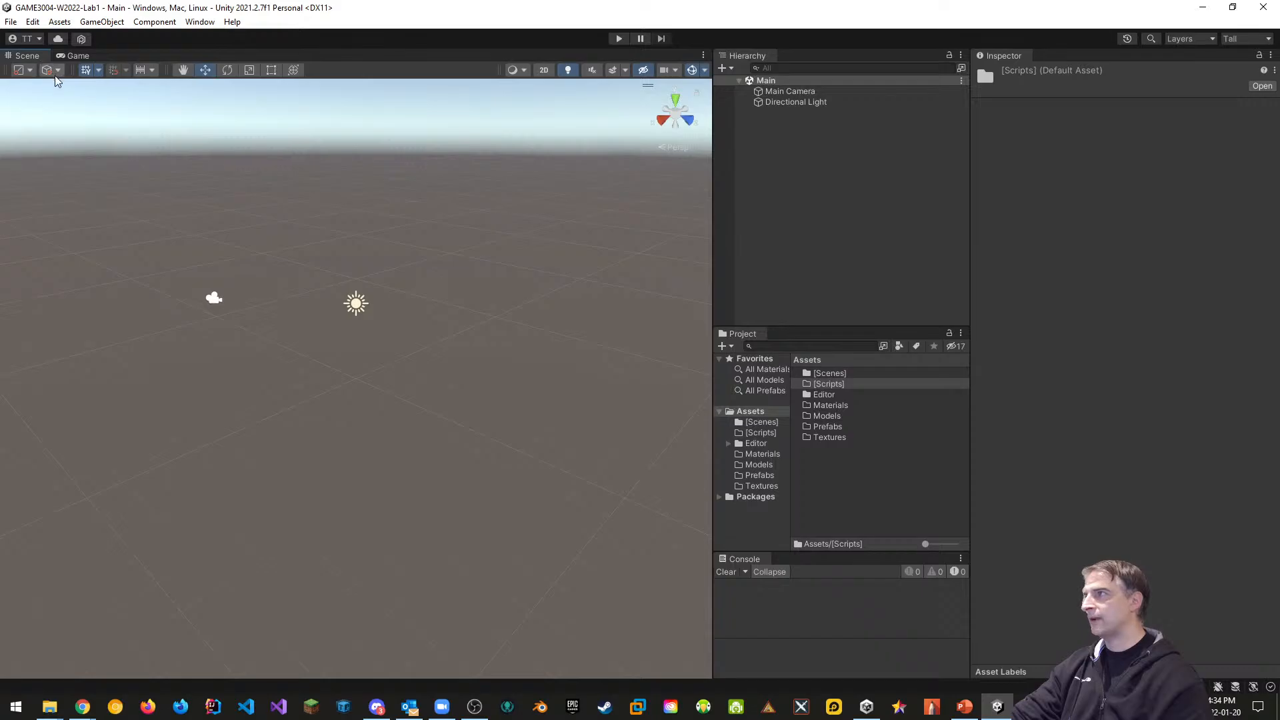
Close Unity, go up to the Section401 folder in Explorer, and open the Start menu
click(1263, 17)
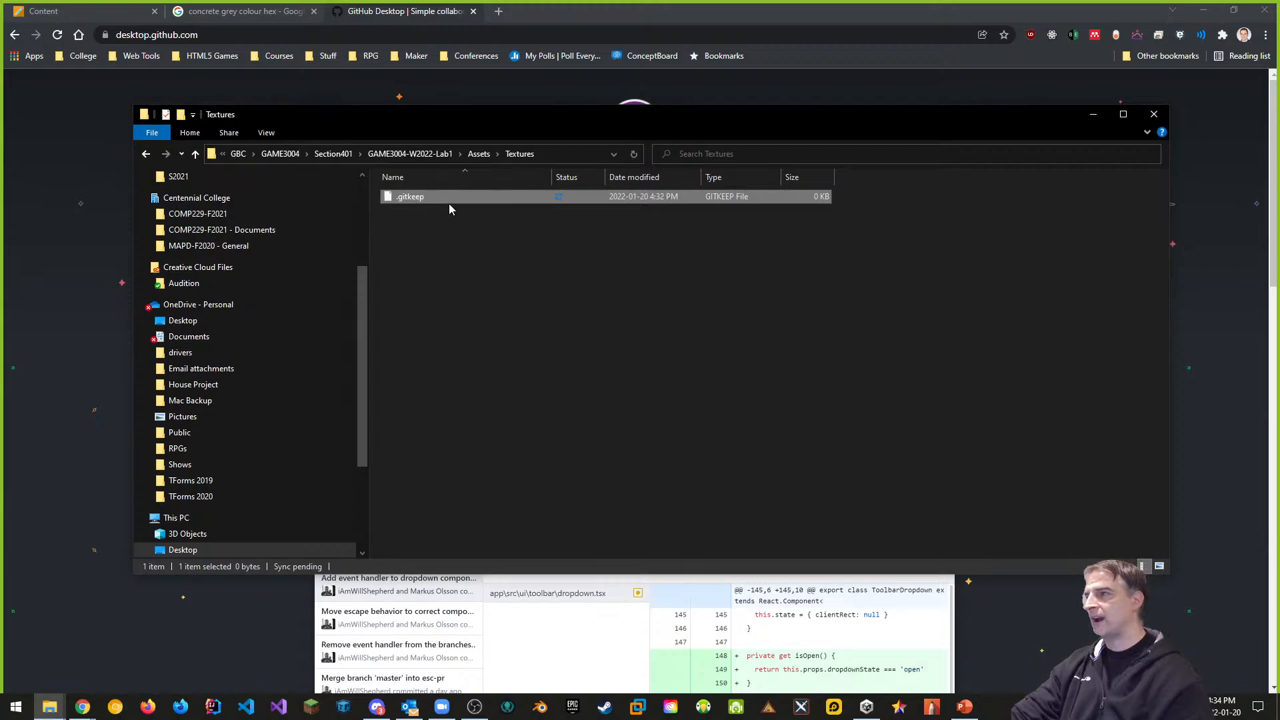
click(331, 154)
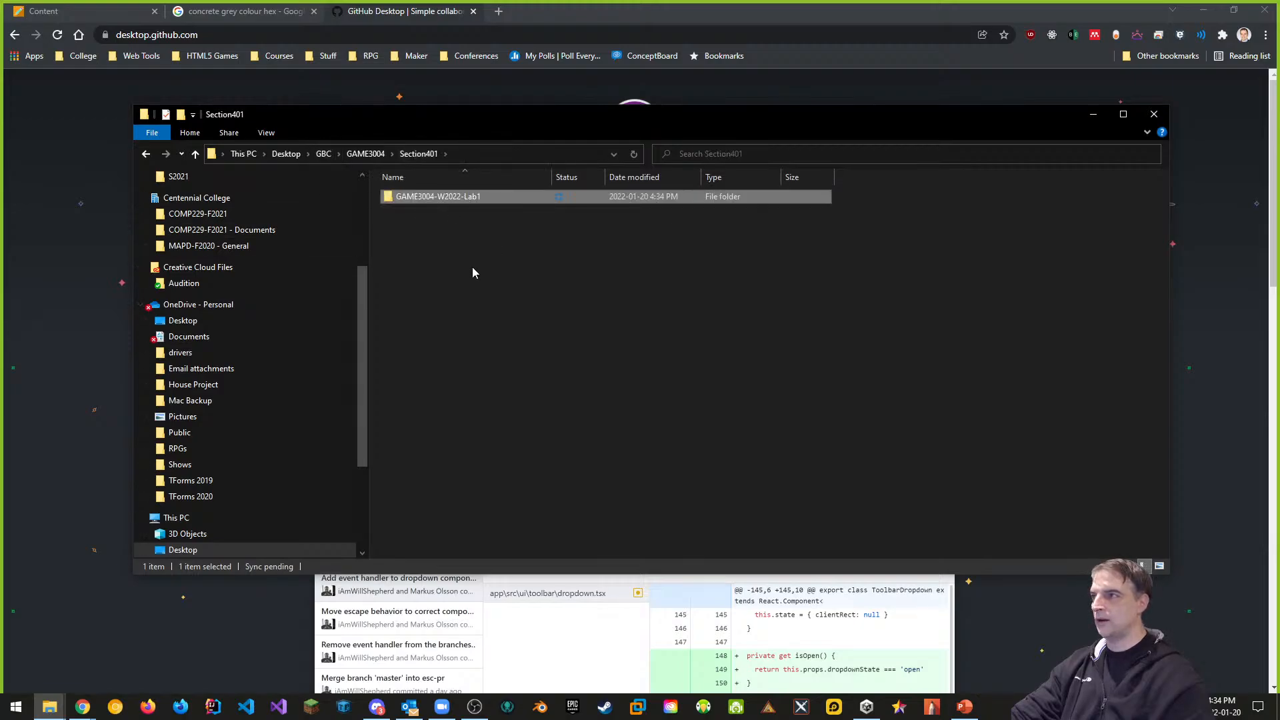
drag(485, 135, 501, 117)
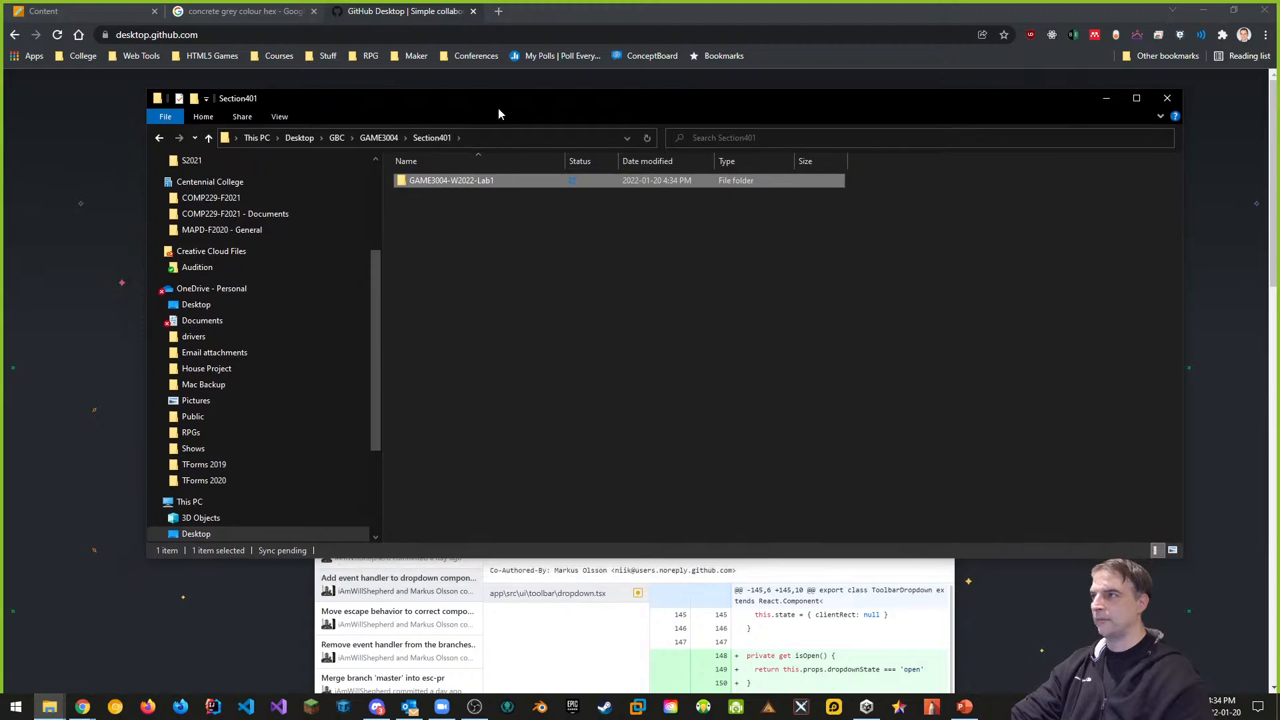
click(17, 705)
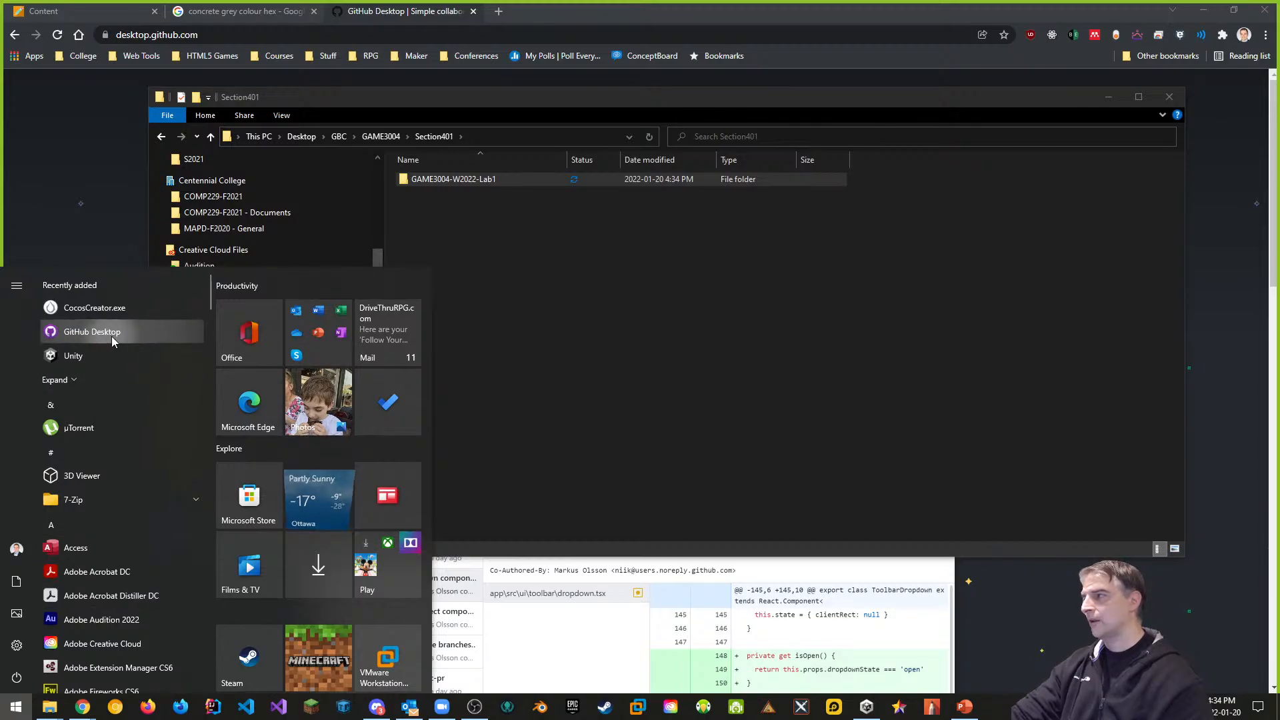
Launch GitHub Desktop and choose File > New repository
click(88, 337)
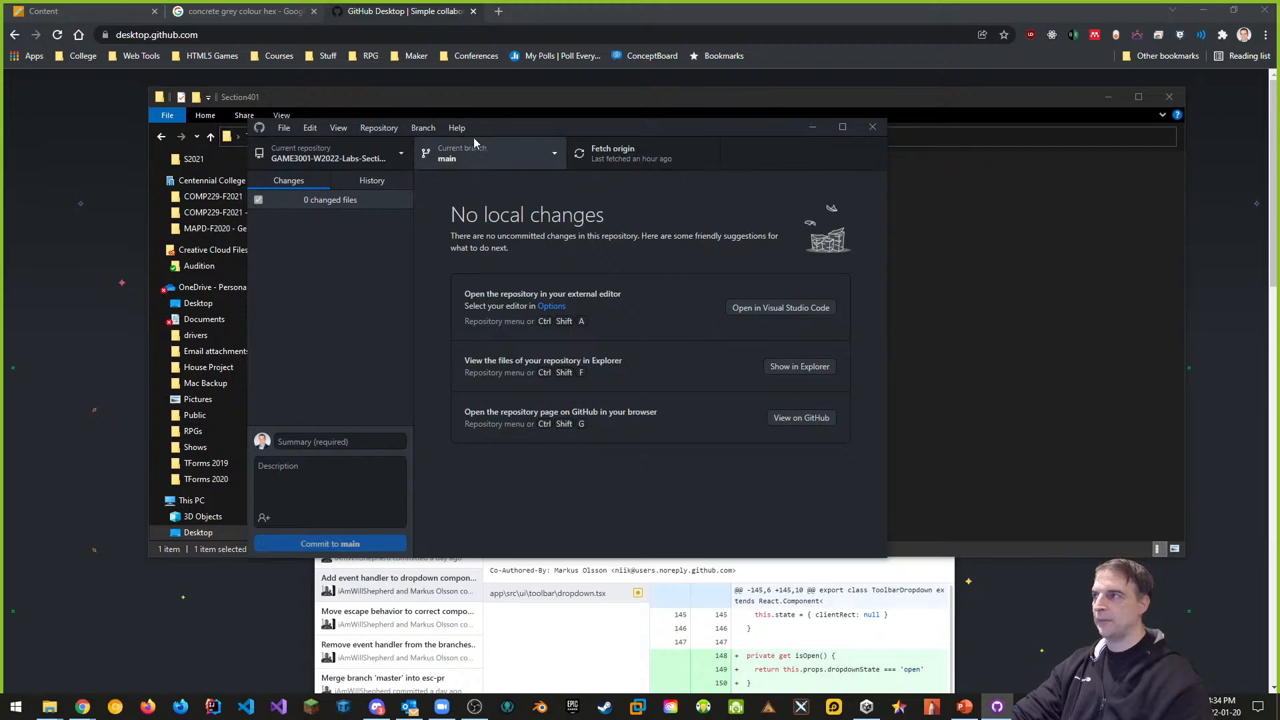
drag(500, 125, 661, 198)
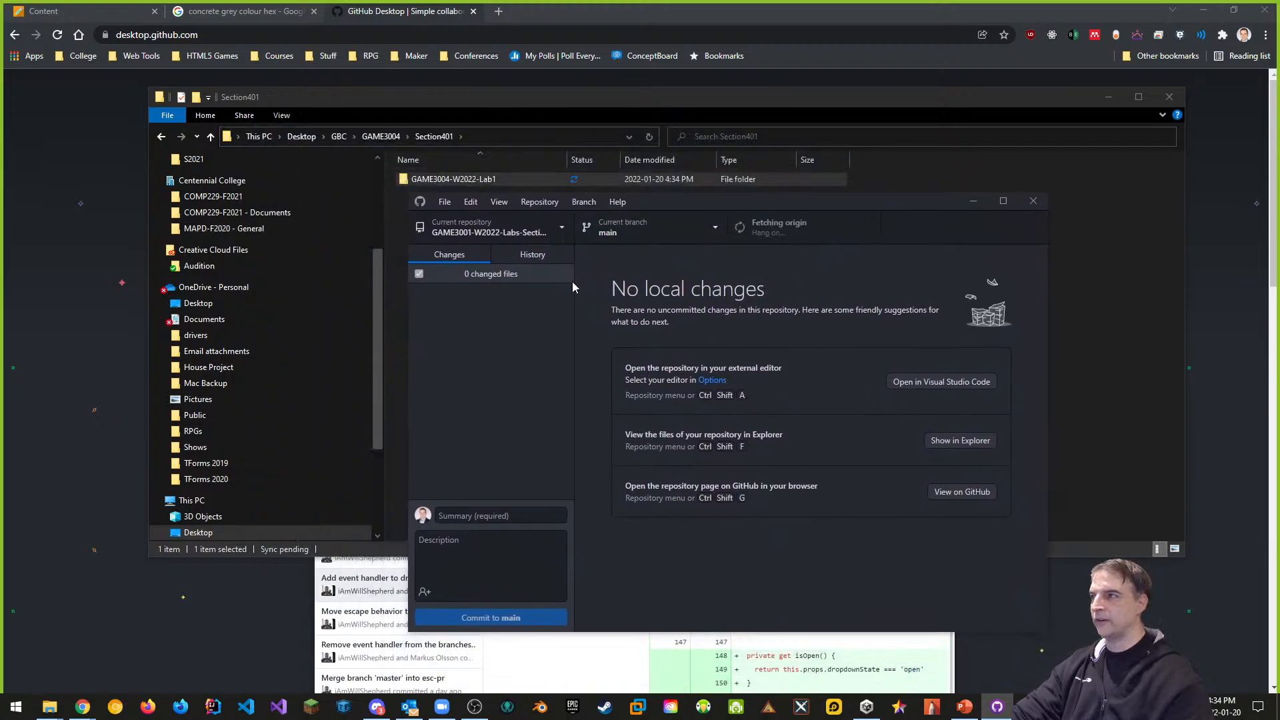
click(449, 205)
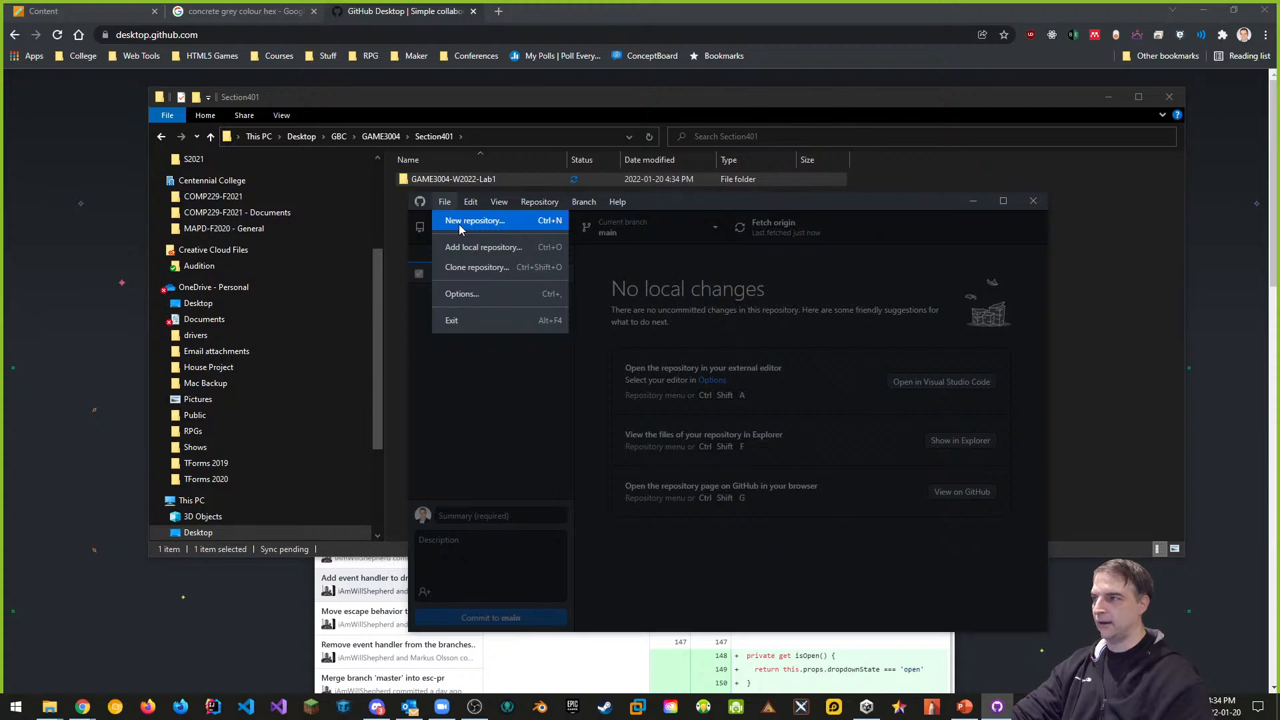
click(461, 227)
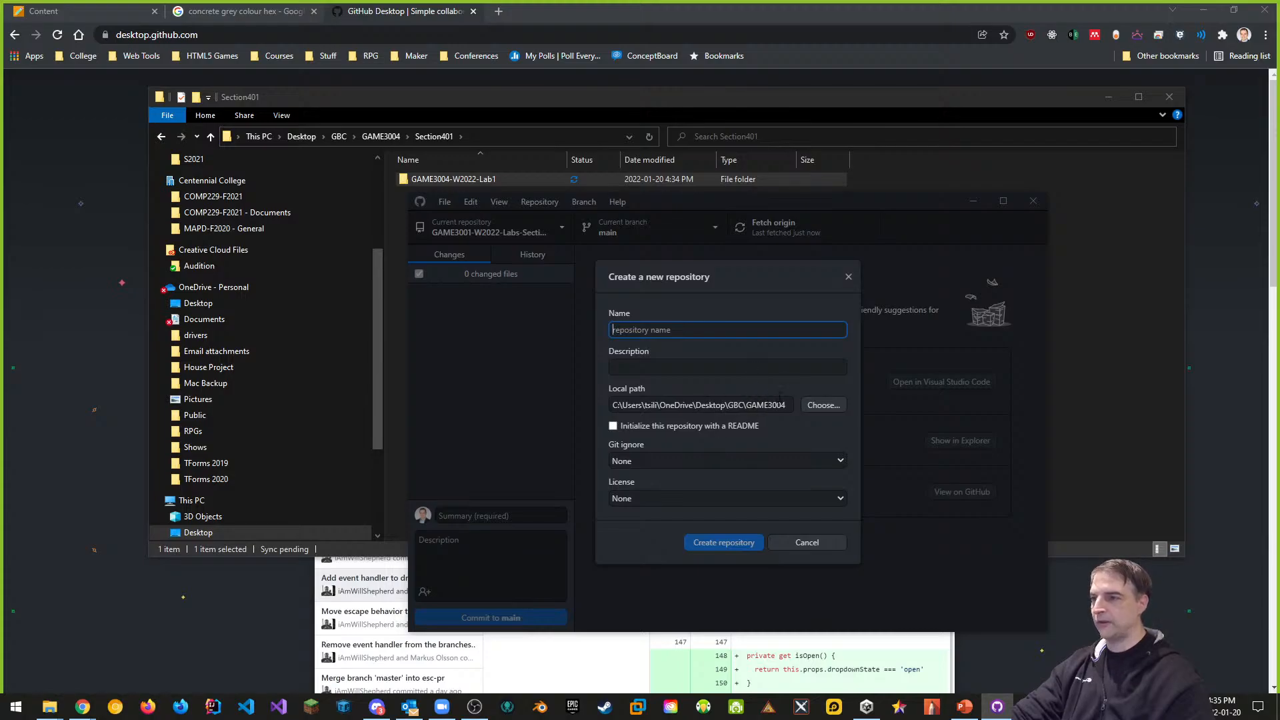
Point the new repository's local path to GBC > GAME3004
click(822, 406)
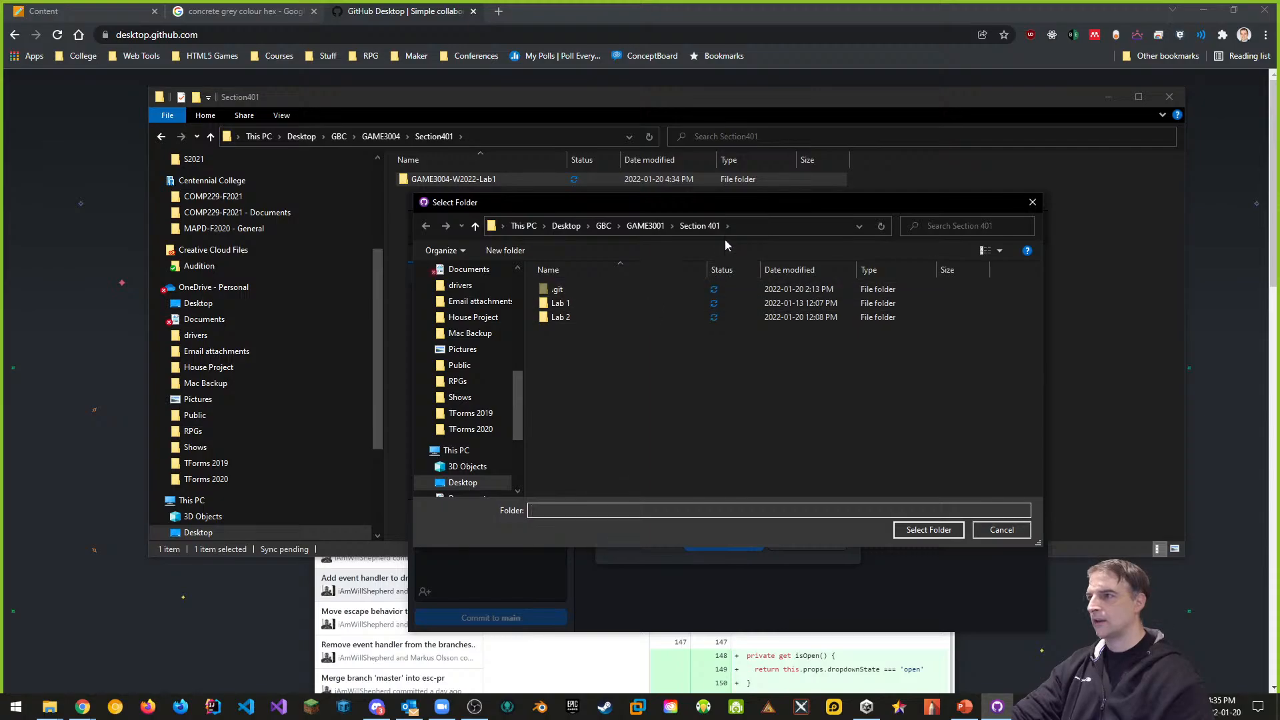
click(645, 225)
click(604, 225)
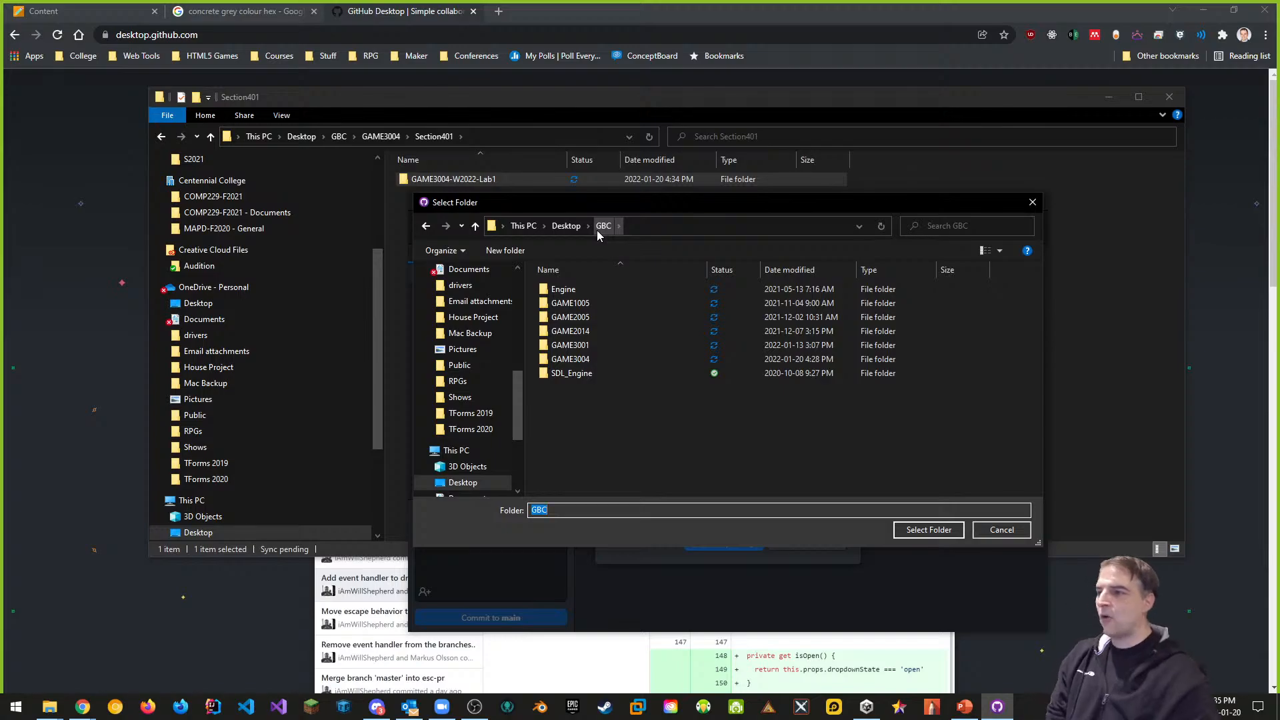
double_click(578, 359)
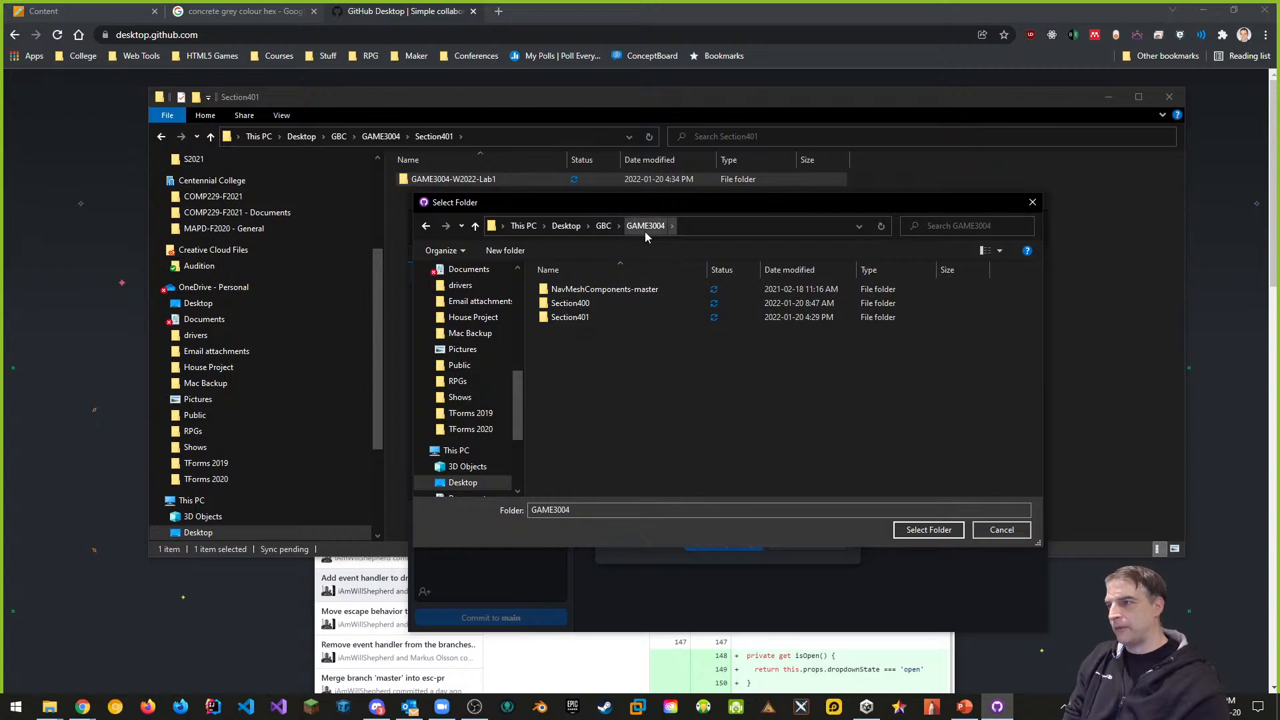
click(929, 530)
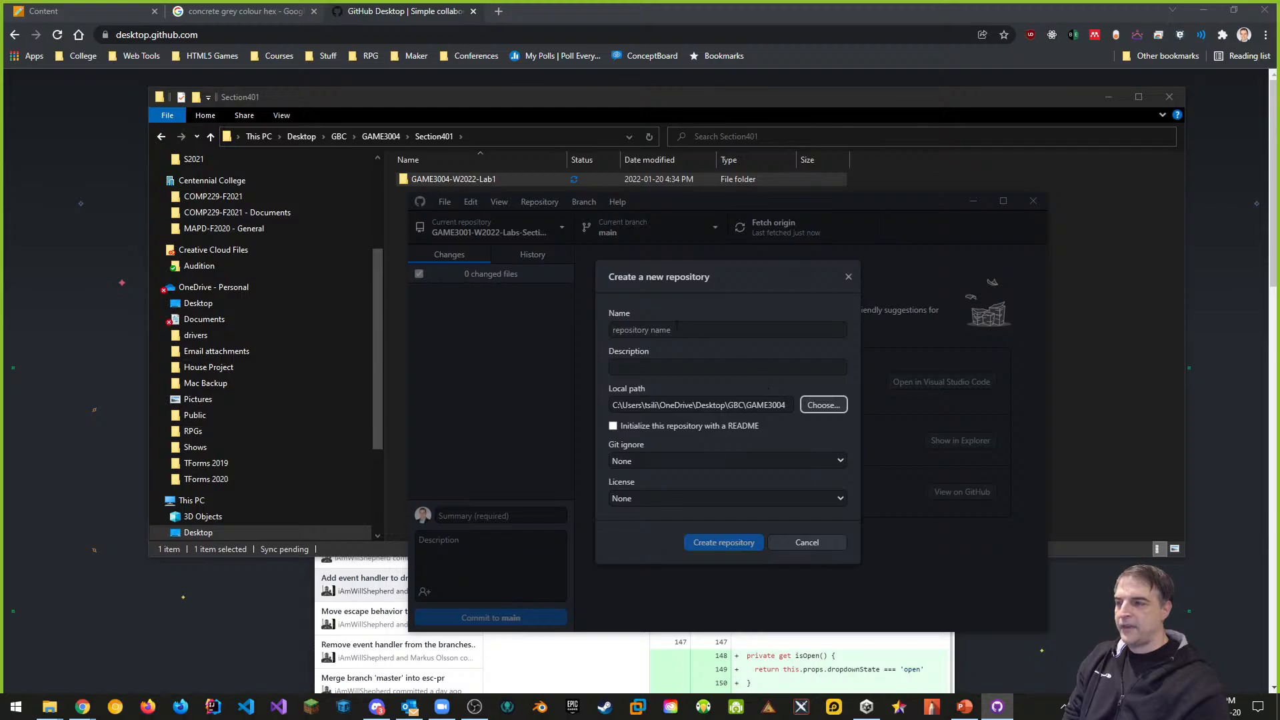
click(633, 330)
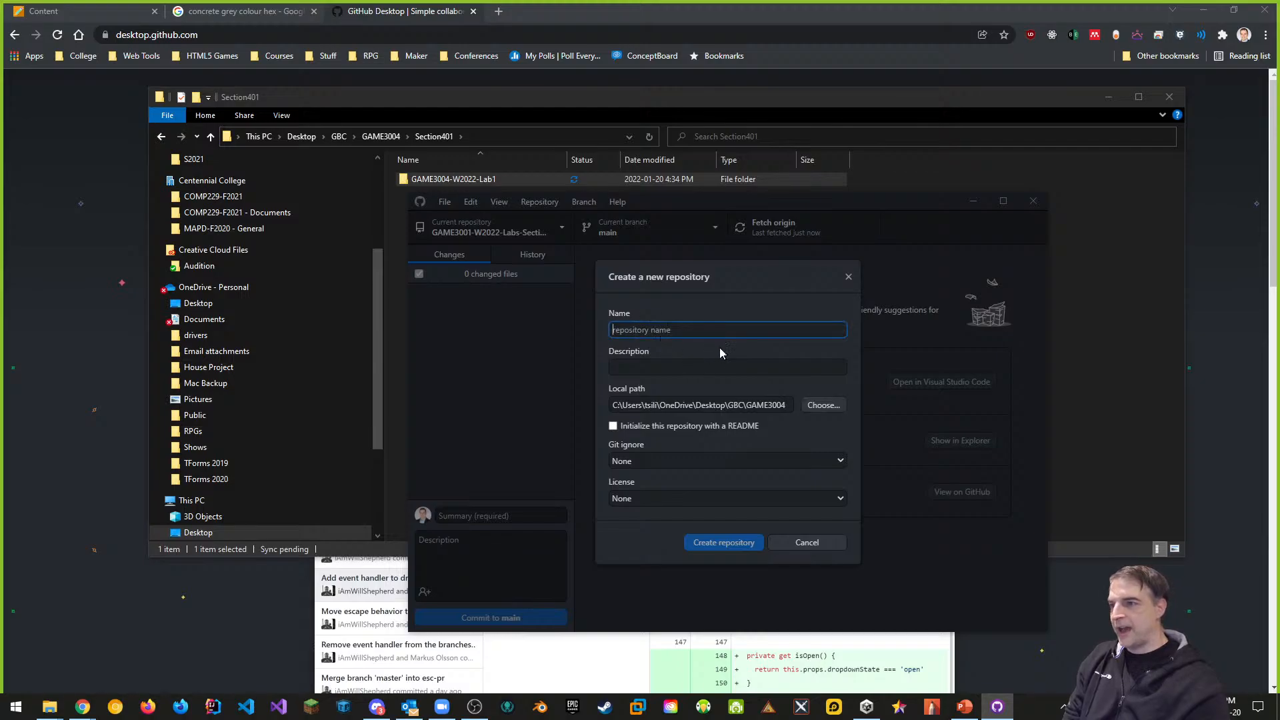
click(825, 406)
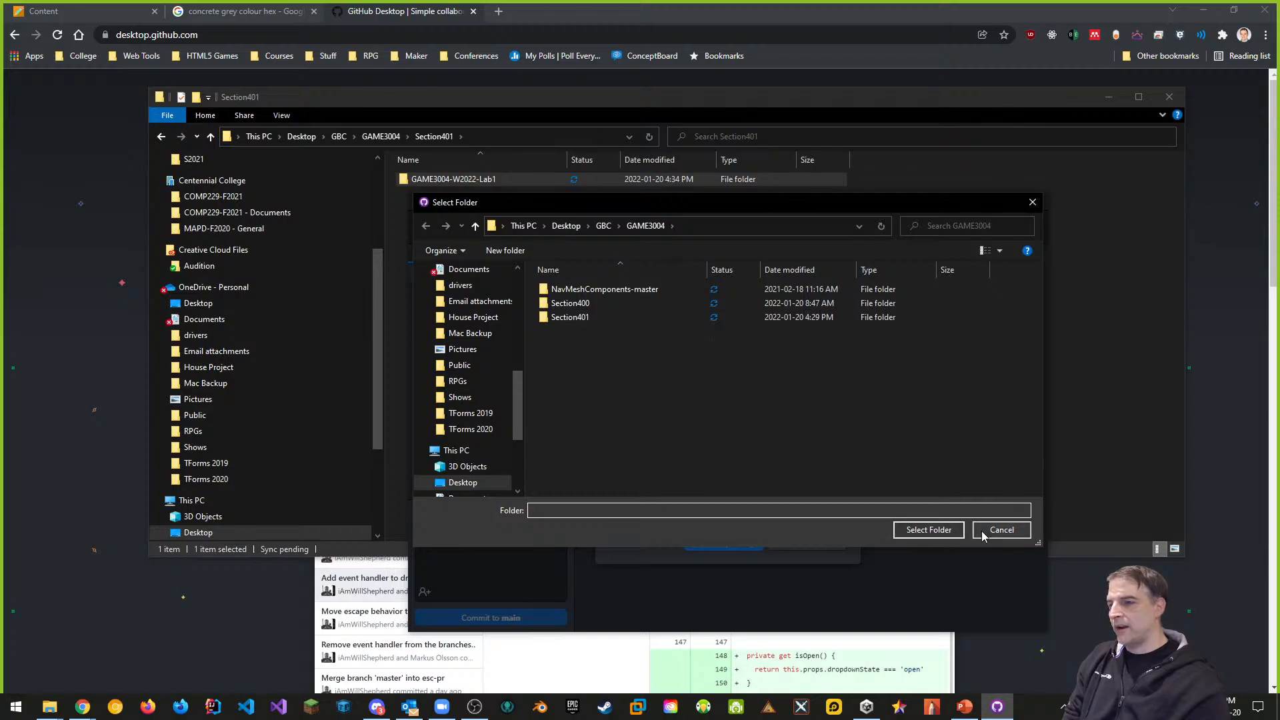
click(1000, 530)
Create repository 'Section401' with the Unity gitignore and a README, declining Git LFS
click(653, 330)
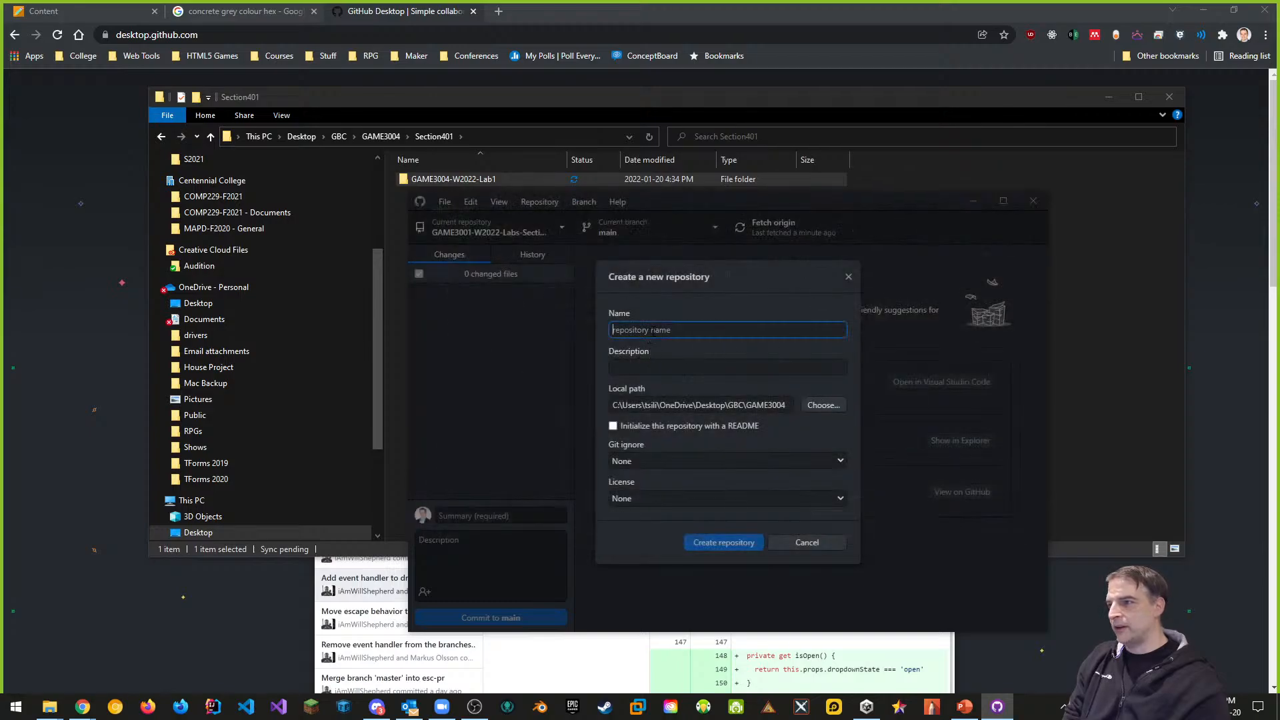
text(Section401)
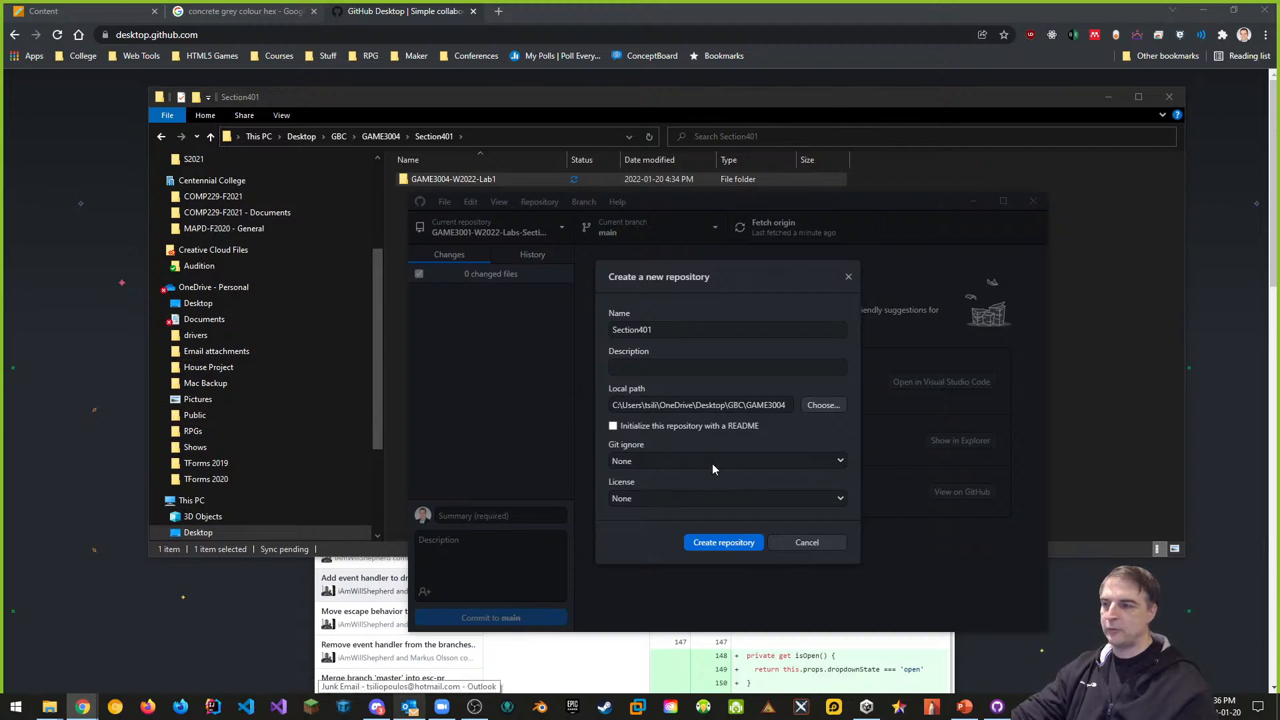
click(836, 467)
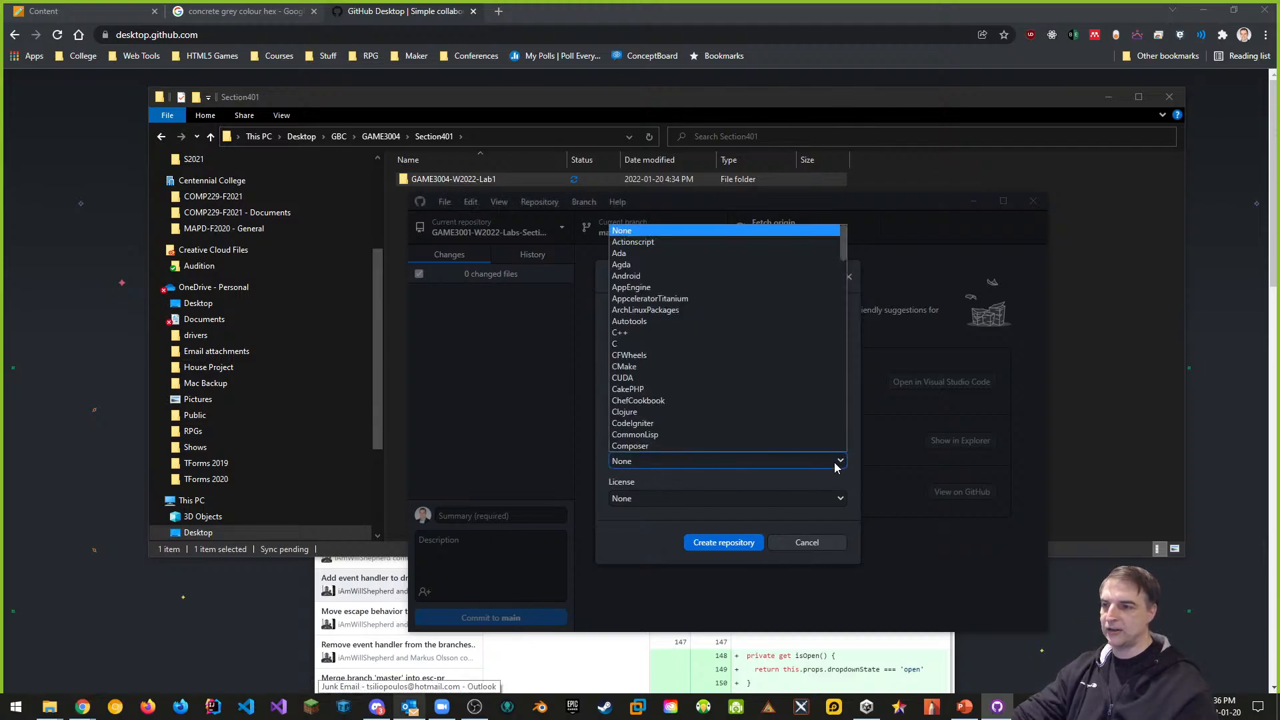
text(unity)
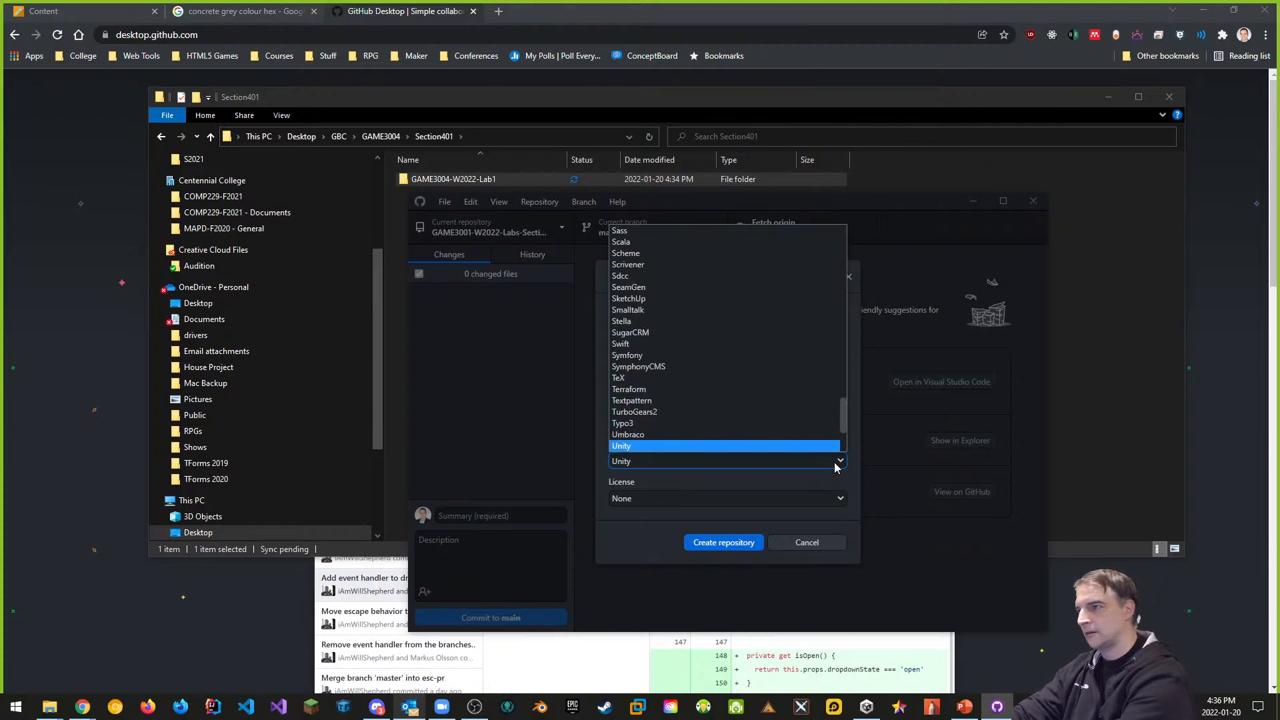
key(Return)
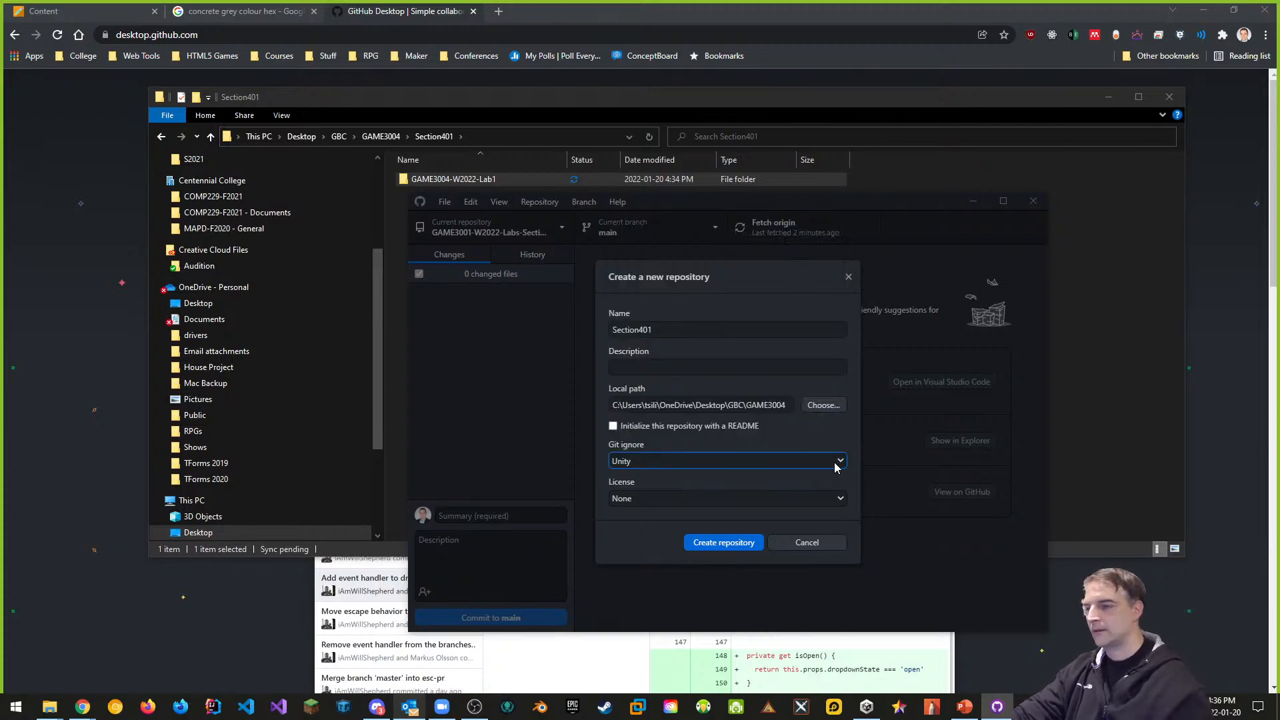
click(615, 425)
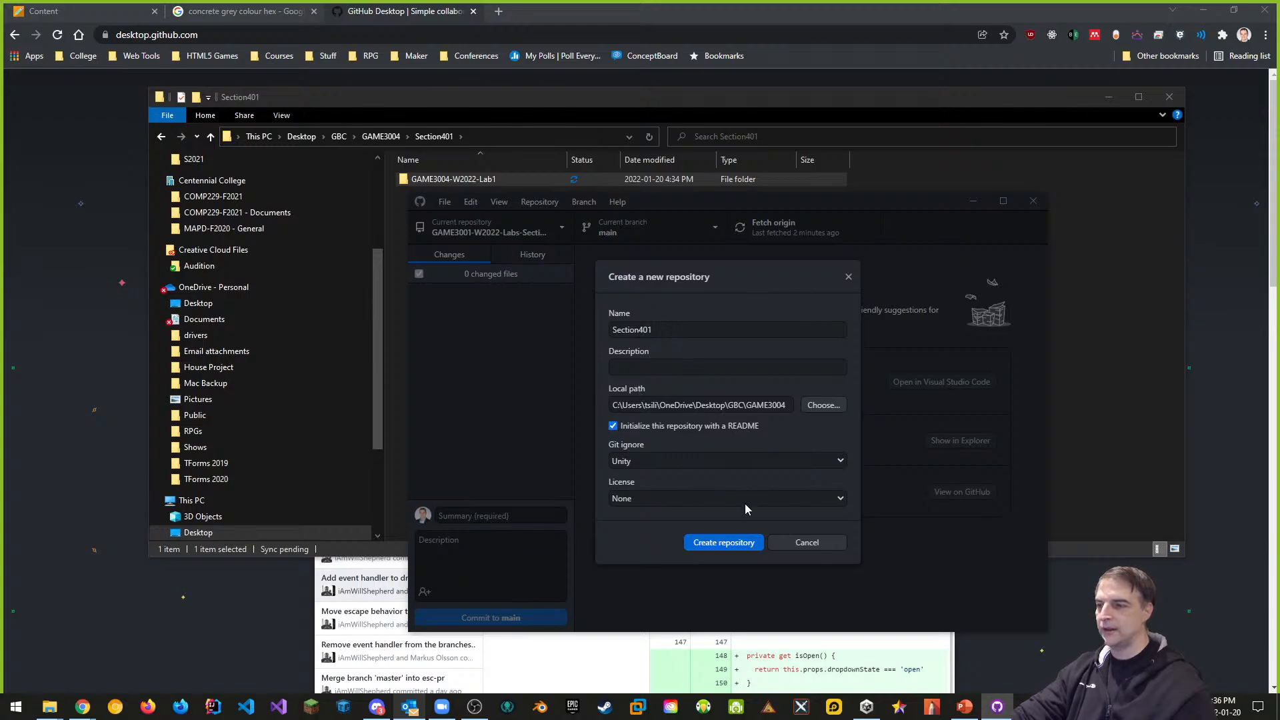
click(725, 544)
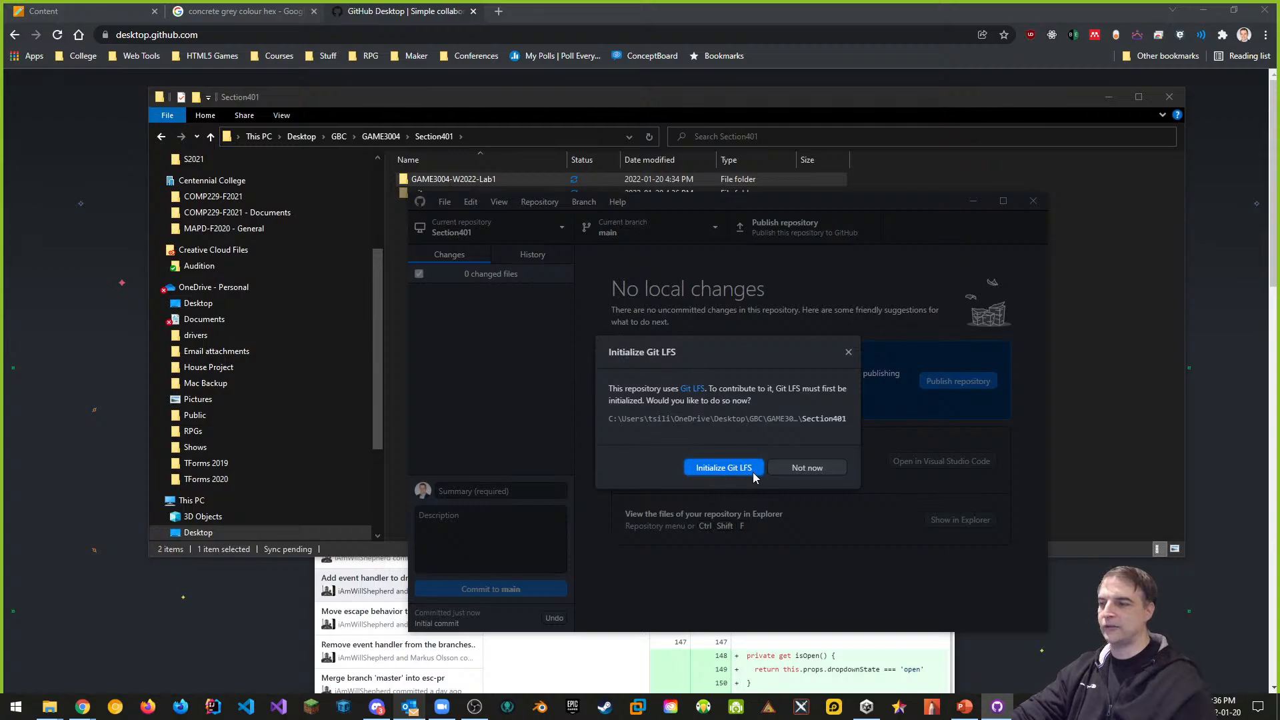
click(816, 469)
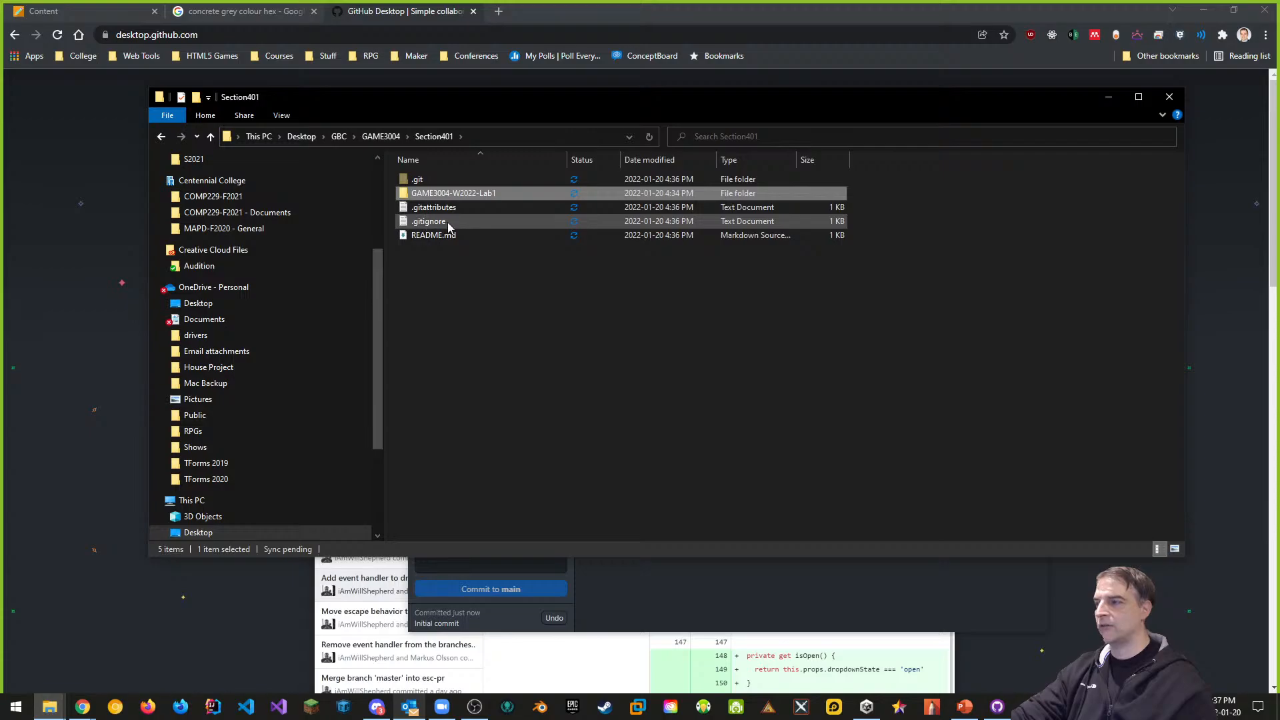
Inspect .gitignore and the GAME3004-W2022-Lab1 folder, then open README.md with Visual Studio Code
click(465, 311)
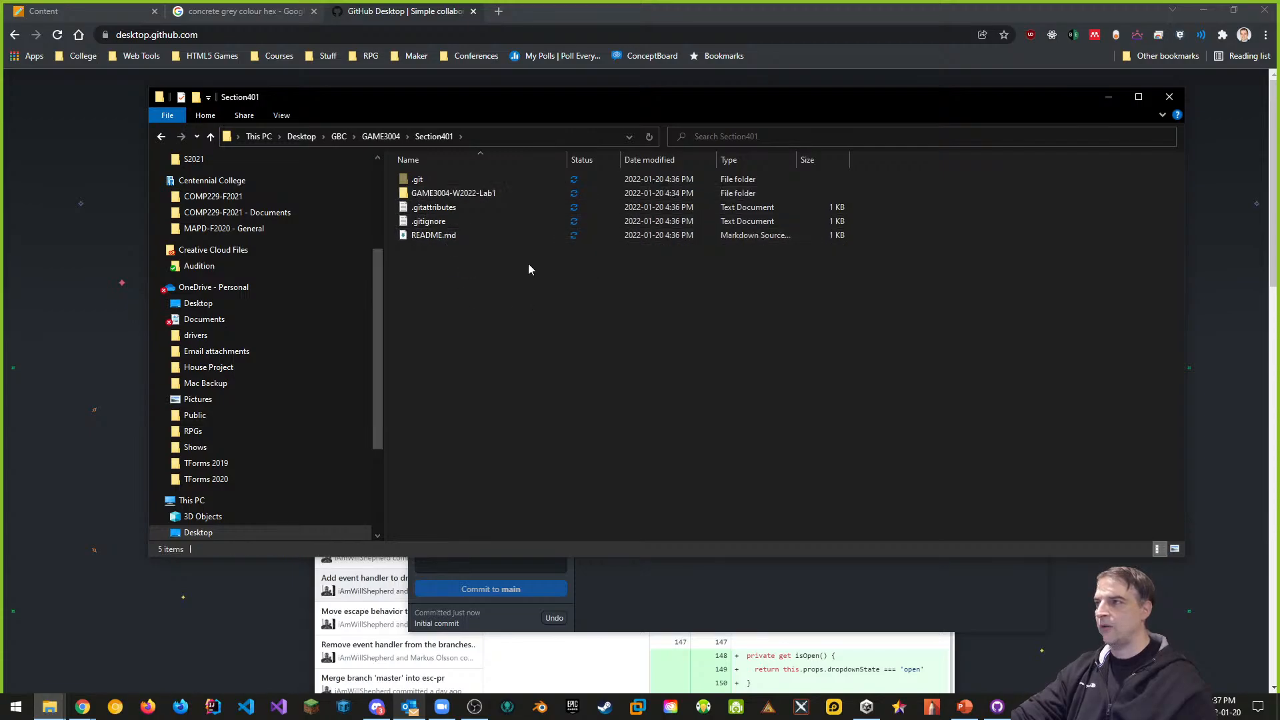
click(440, 222)
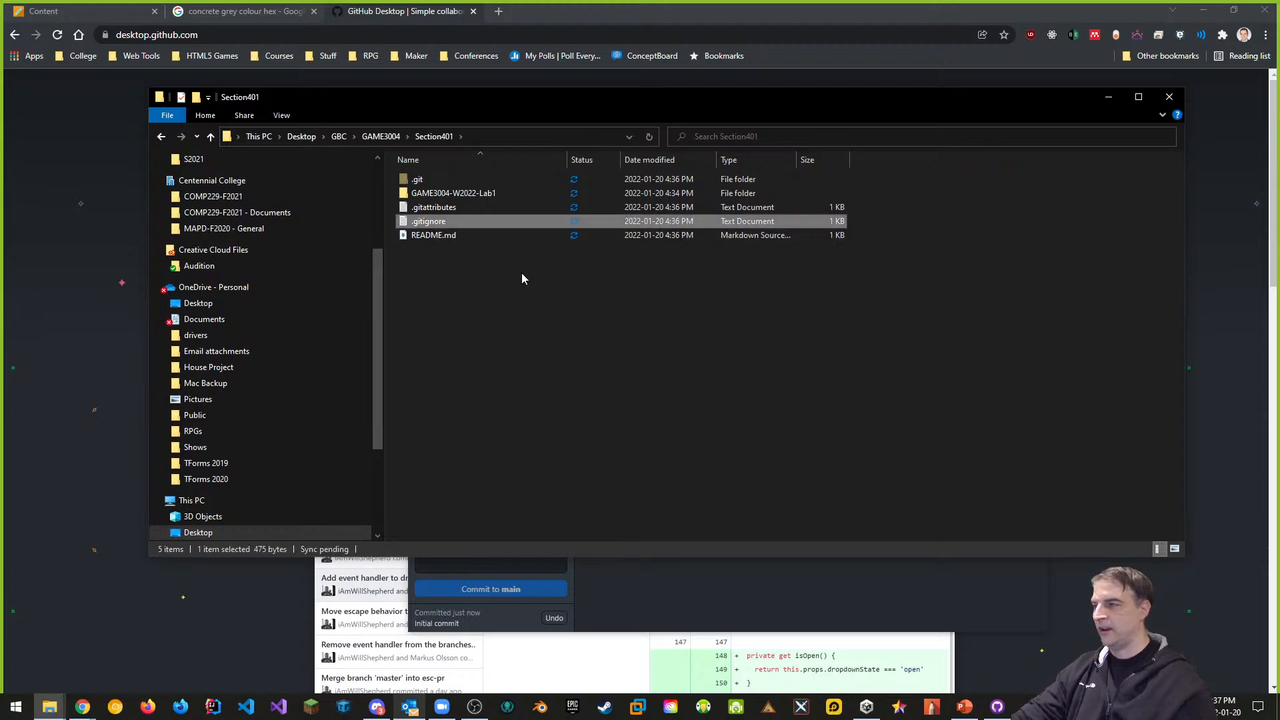
double_click(478, 194)
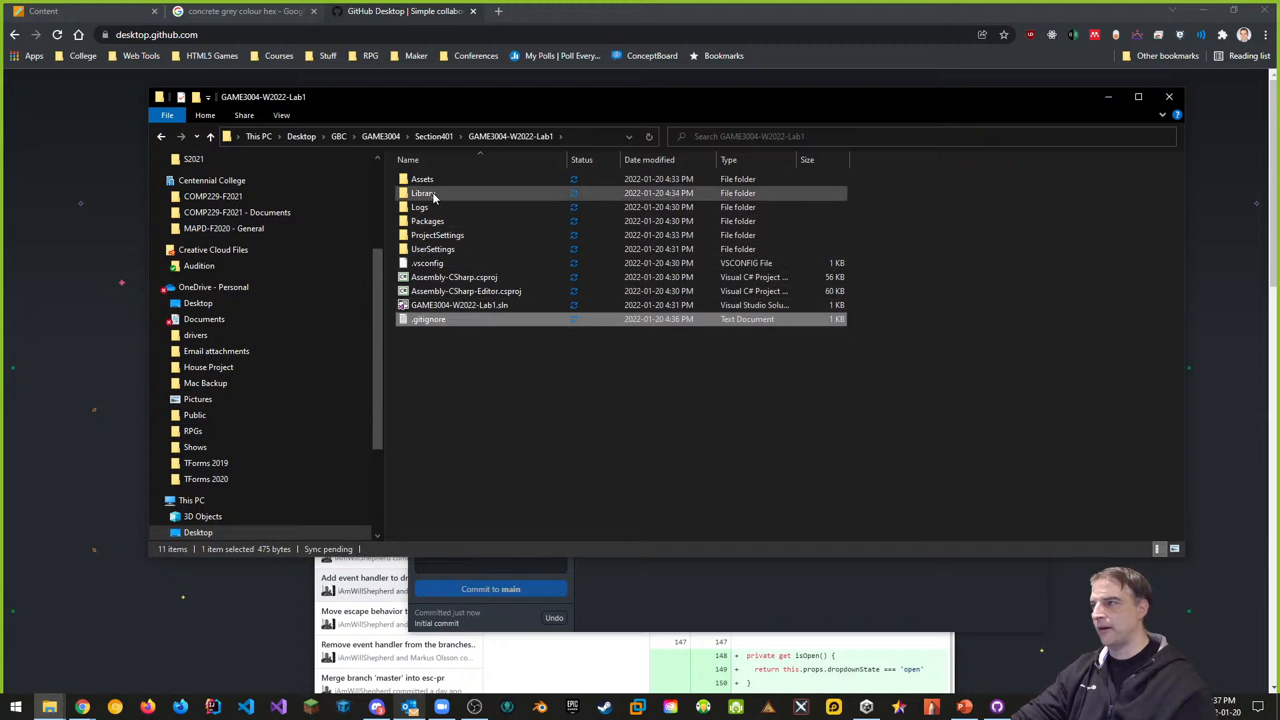
mouse_move(435, 196)
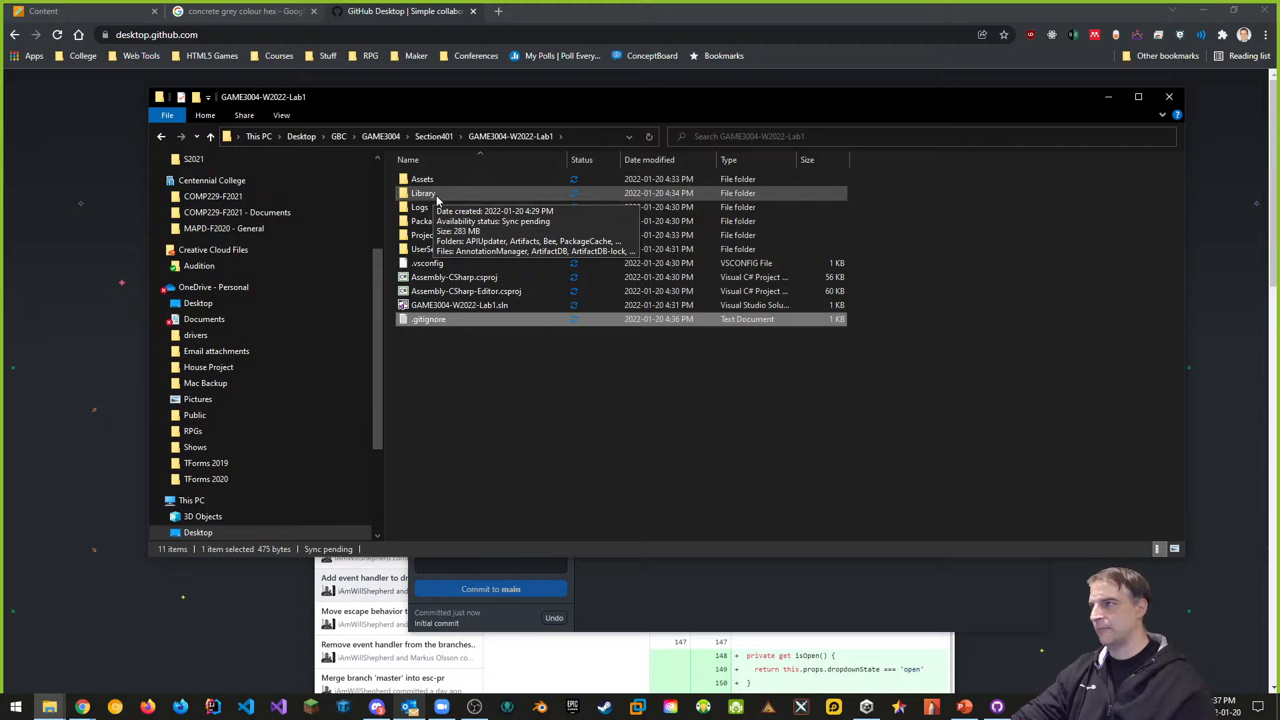
click(425, 136)
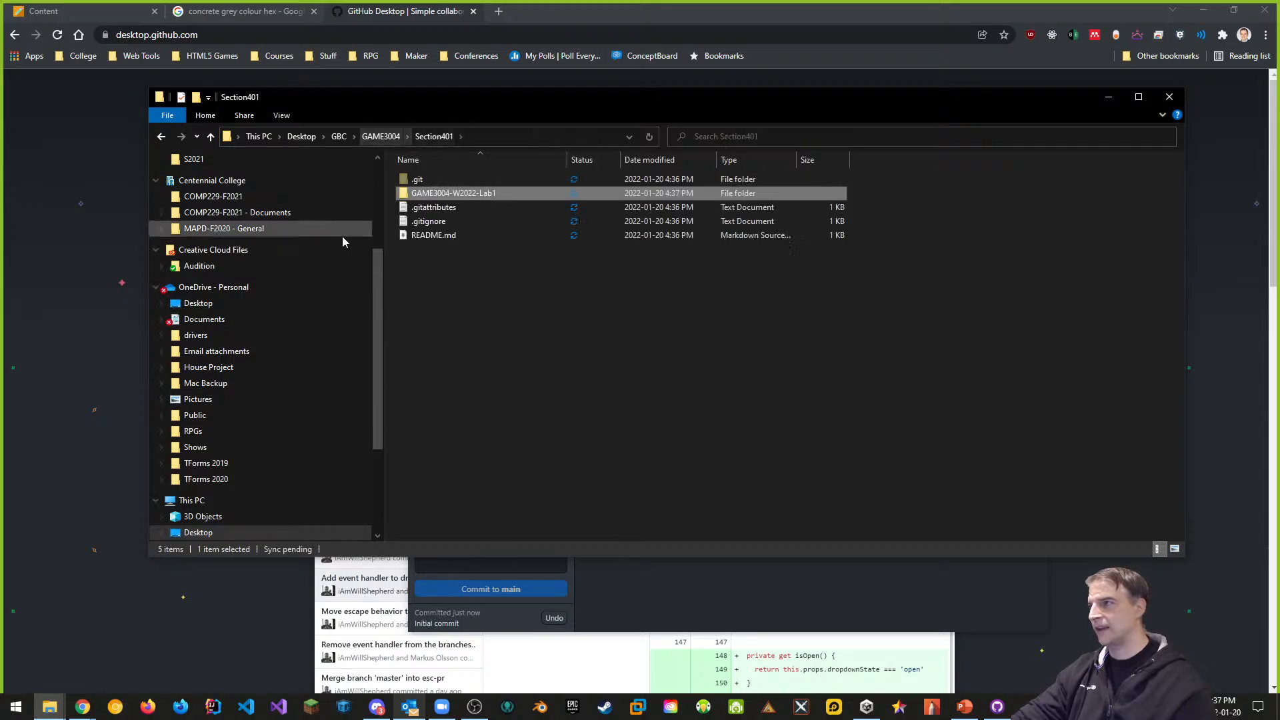
right_click(444, 236)
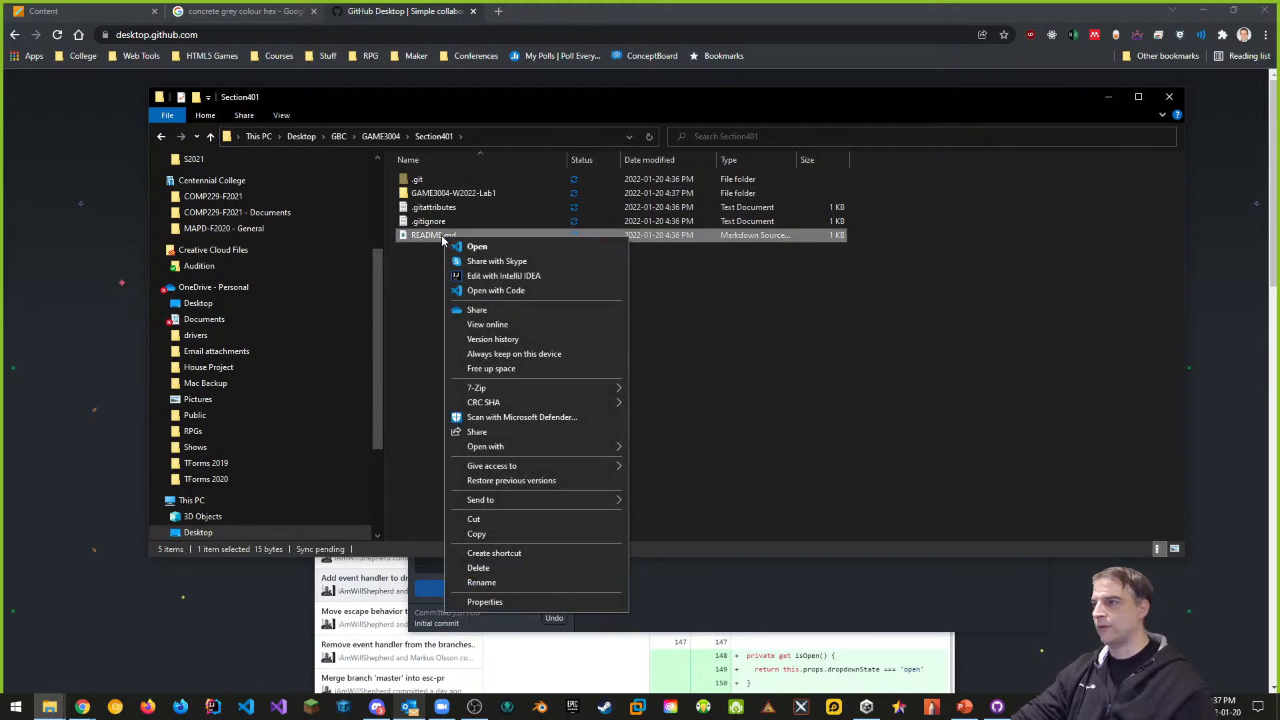
click(499, 294)
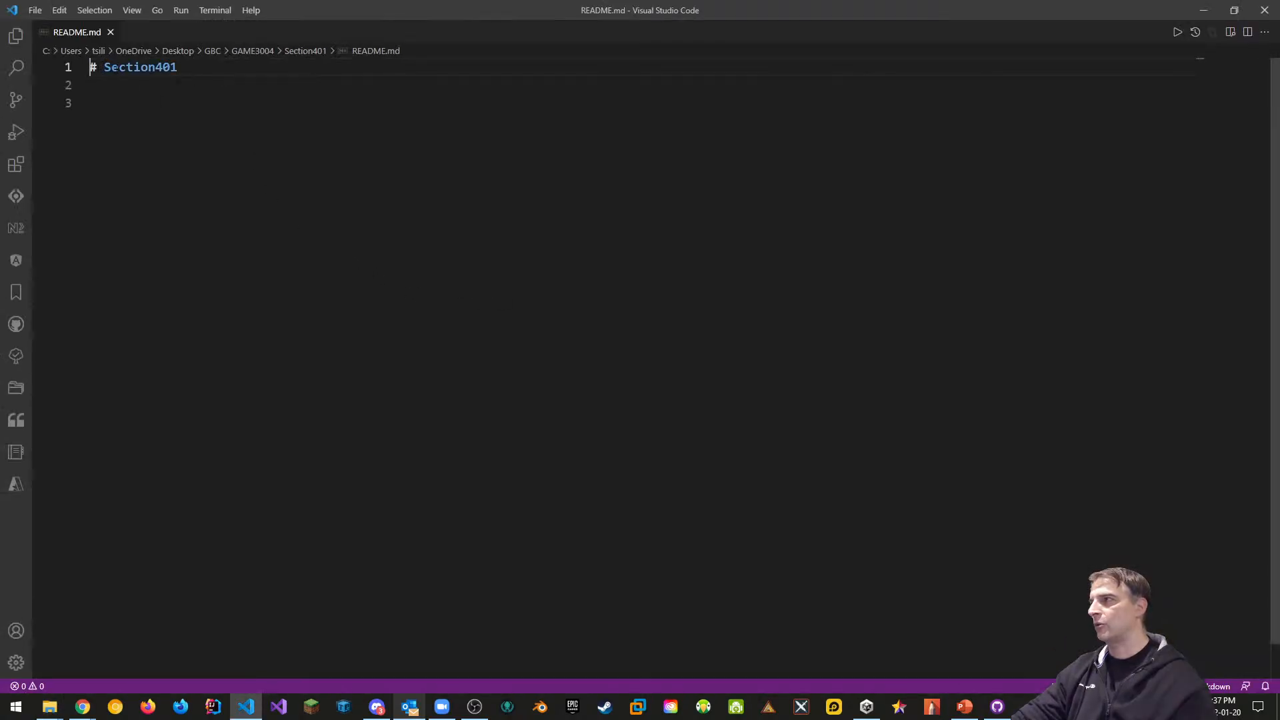
Change the README heading to 'GAME3004-W2022-Section401-Labs'
drag(184, 74, 104, 70)
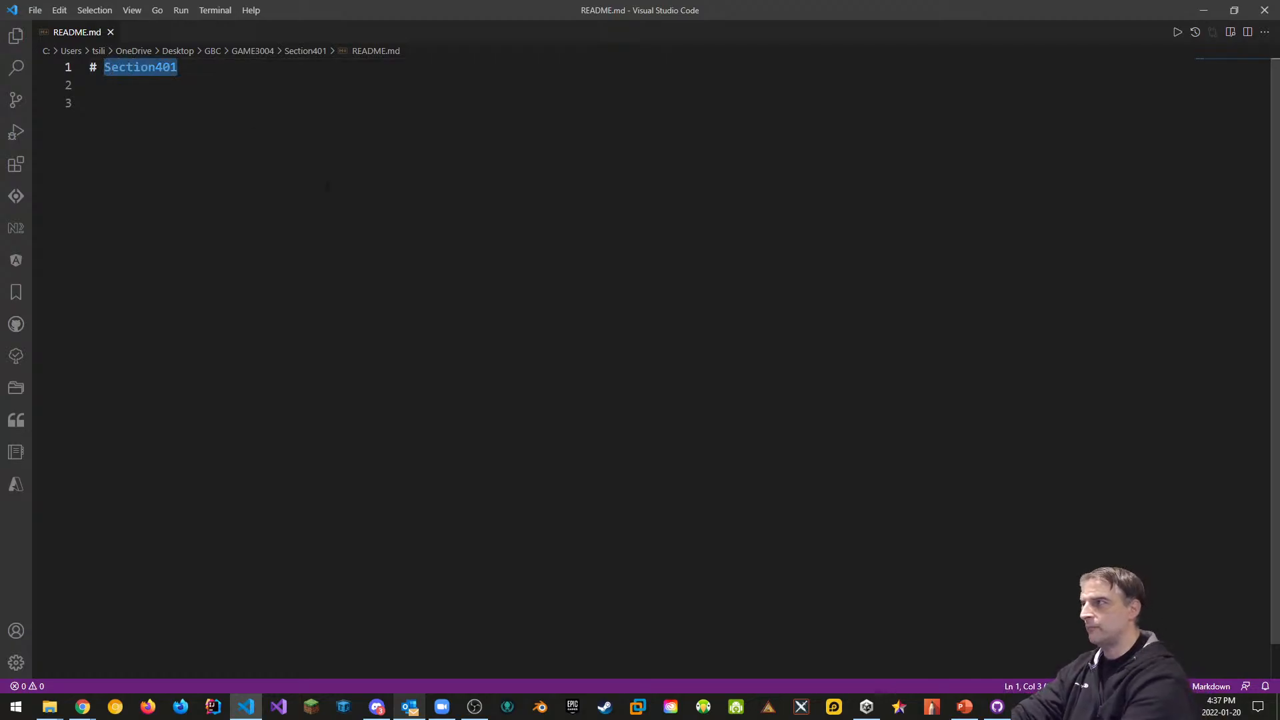
text(GAME)
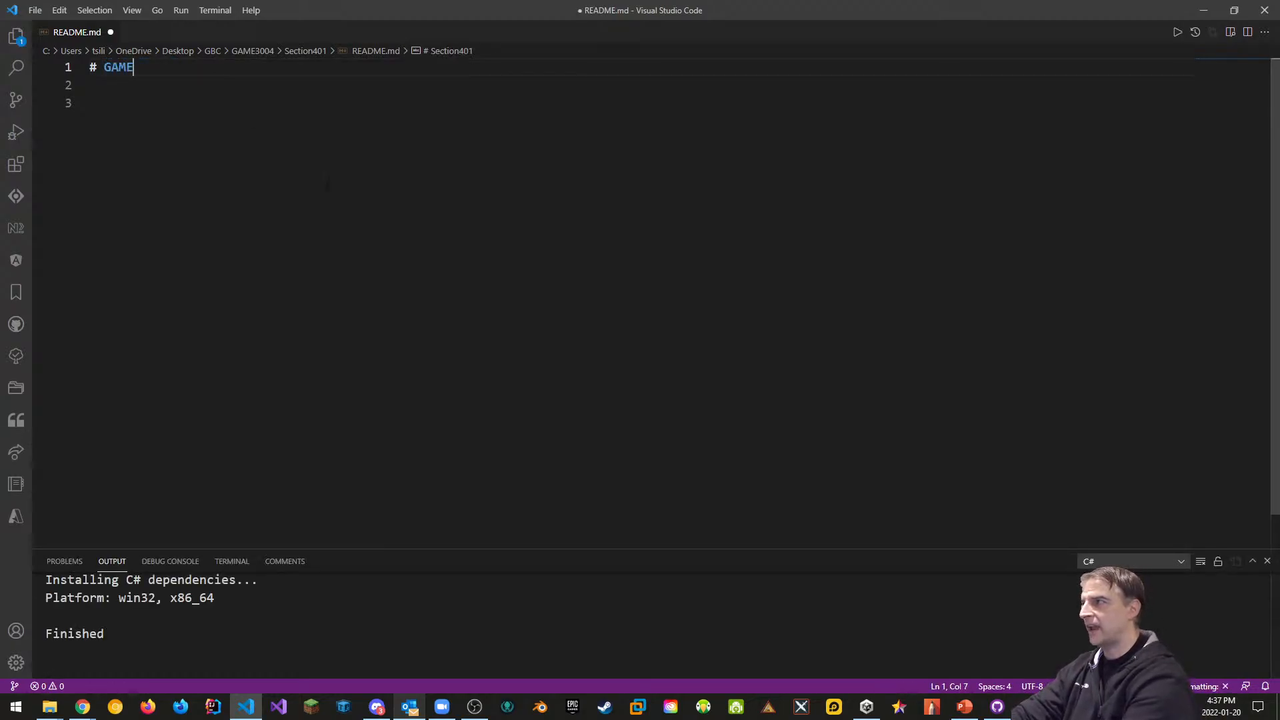
text(3004-W202)
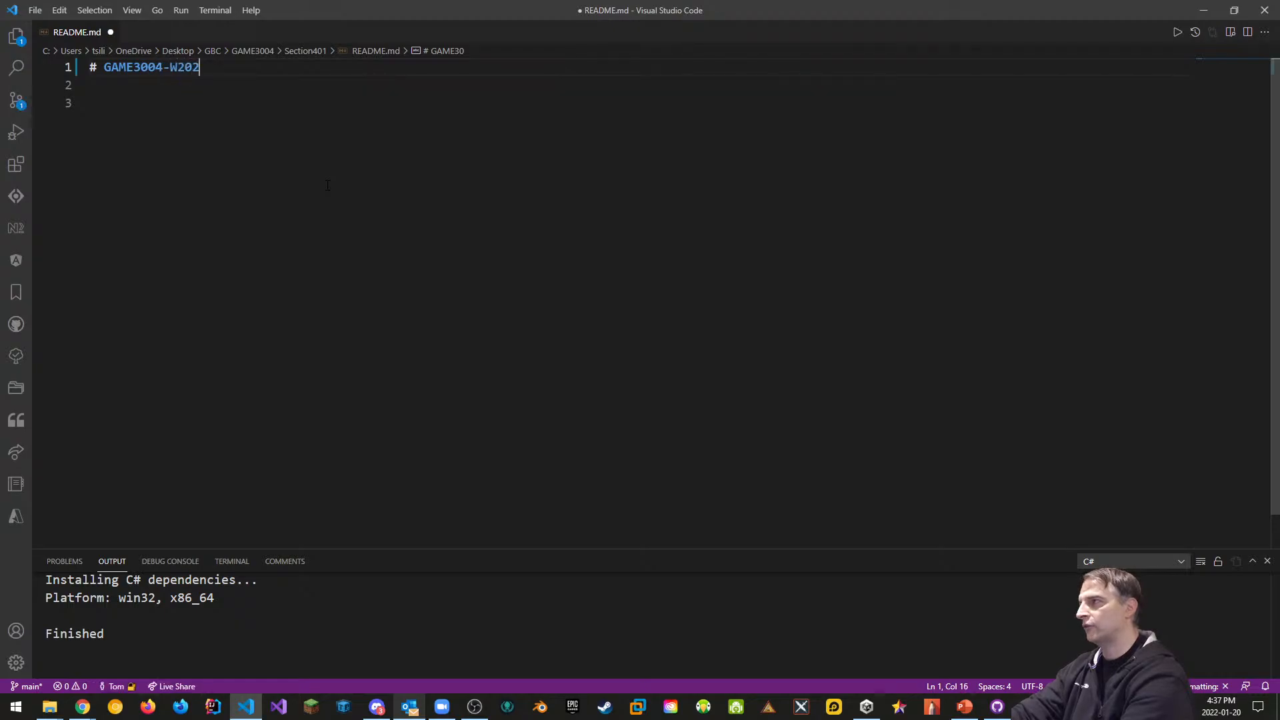
text(2-L)
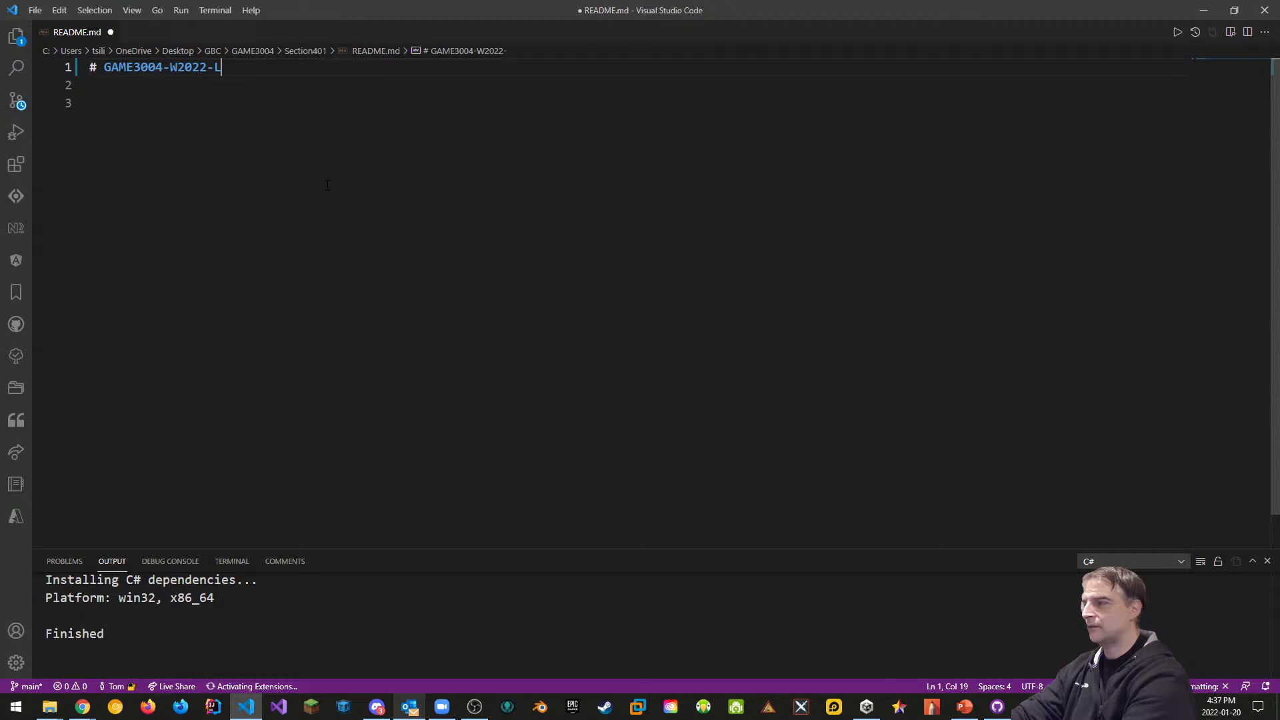
key(BackSpace)
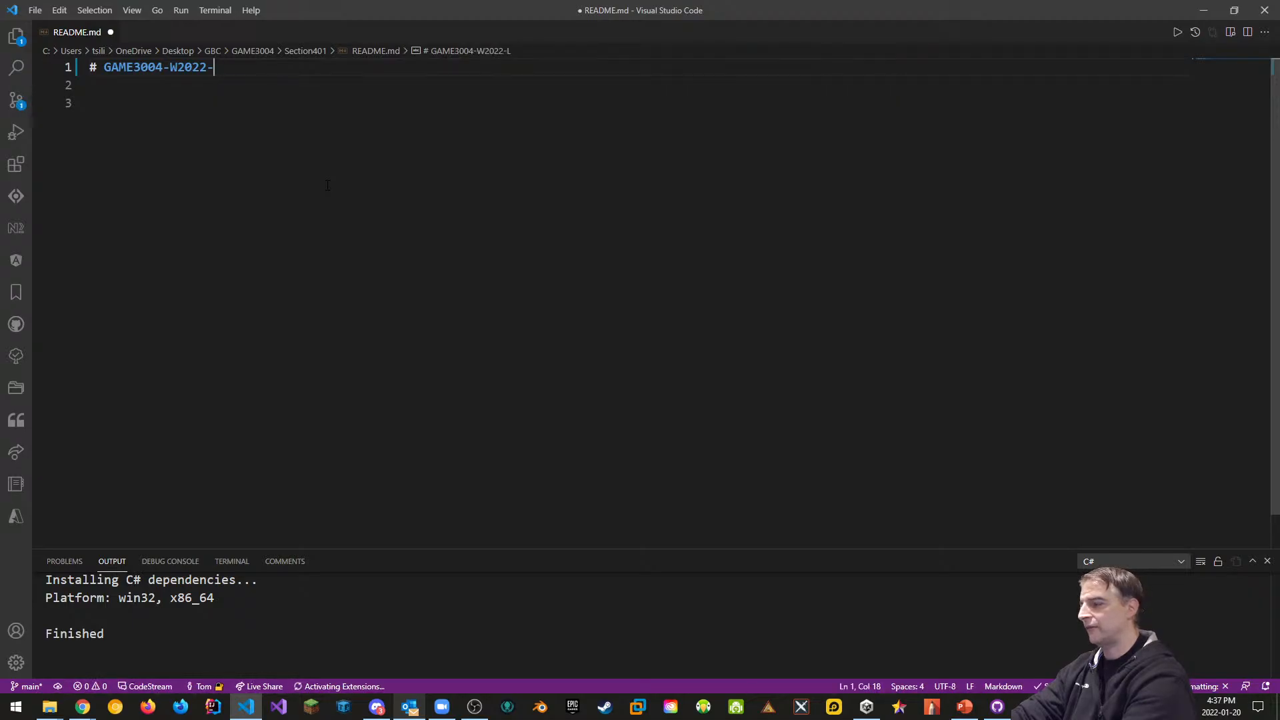
text(Section)
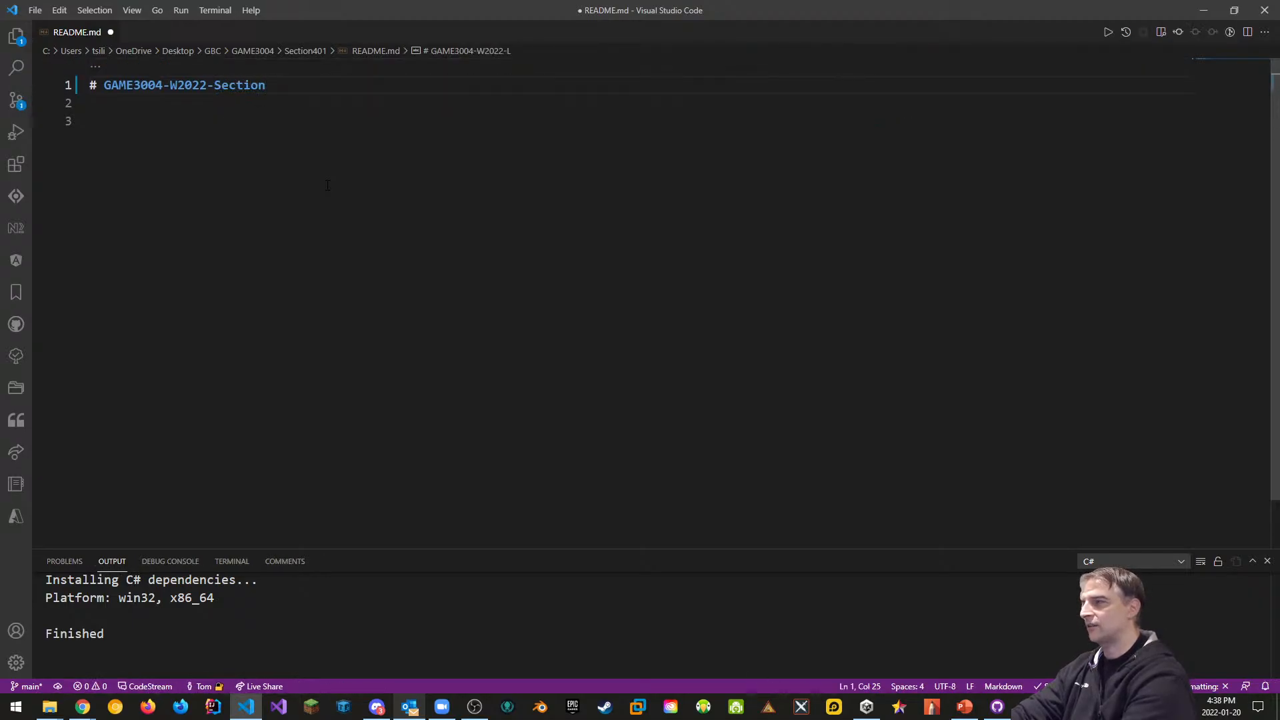
text(401-Labs)
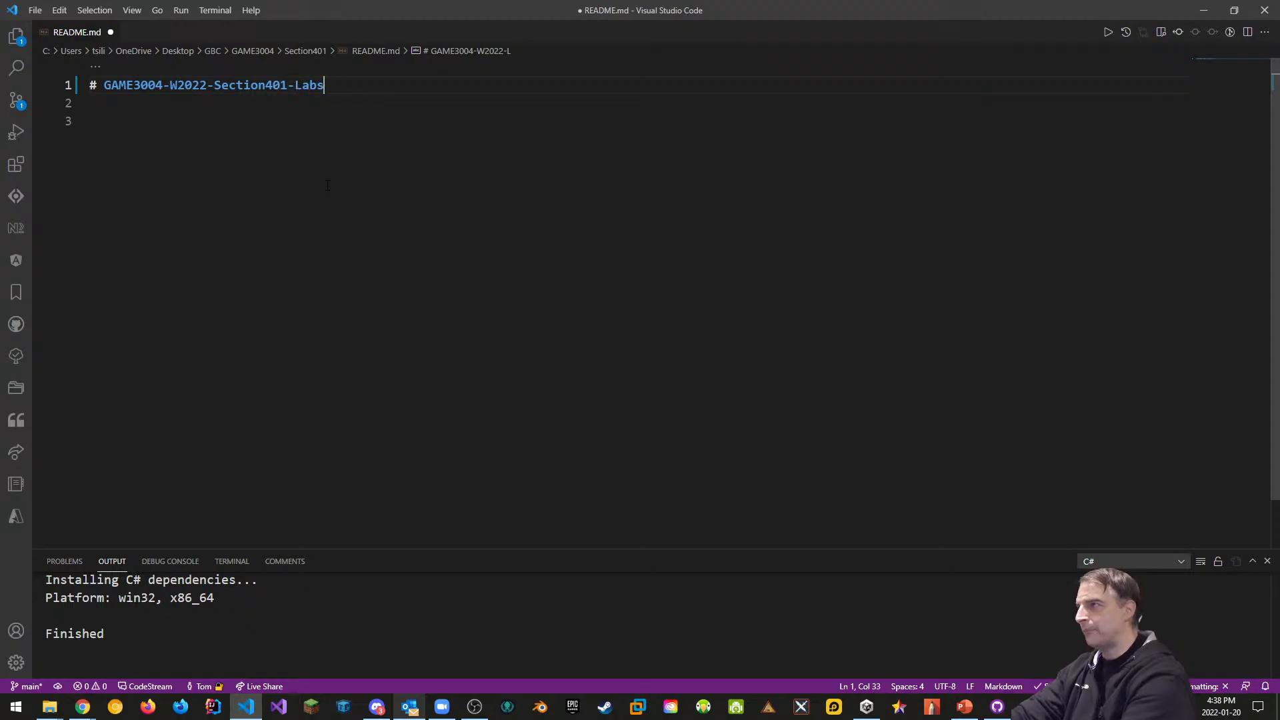
Add 'Master Lab Repo for GAME3004 in the Winter 2022 Semester at George Brown College', save, and close
key(Return)
key(Return)
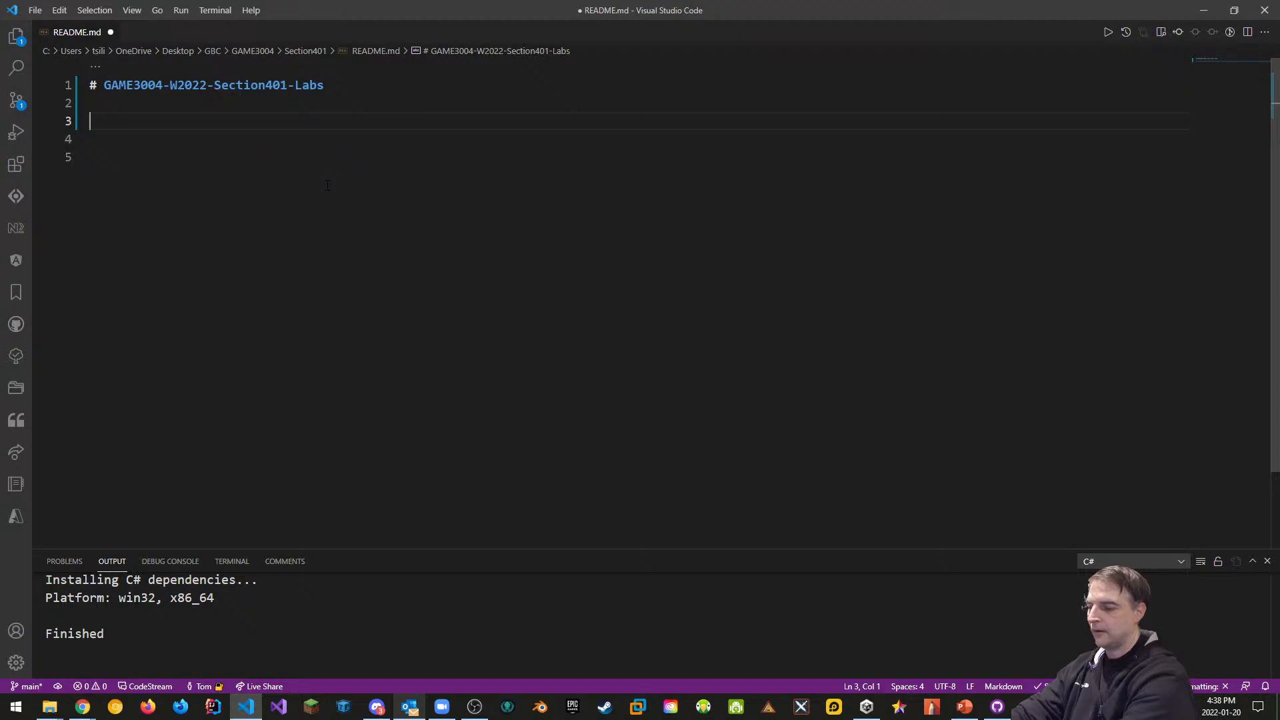
text(Master Repo fo)
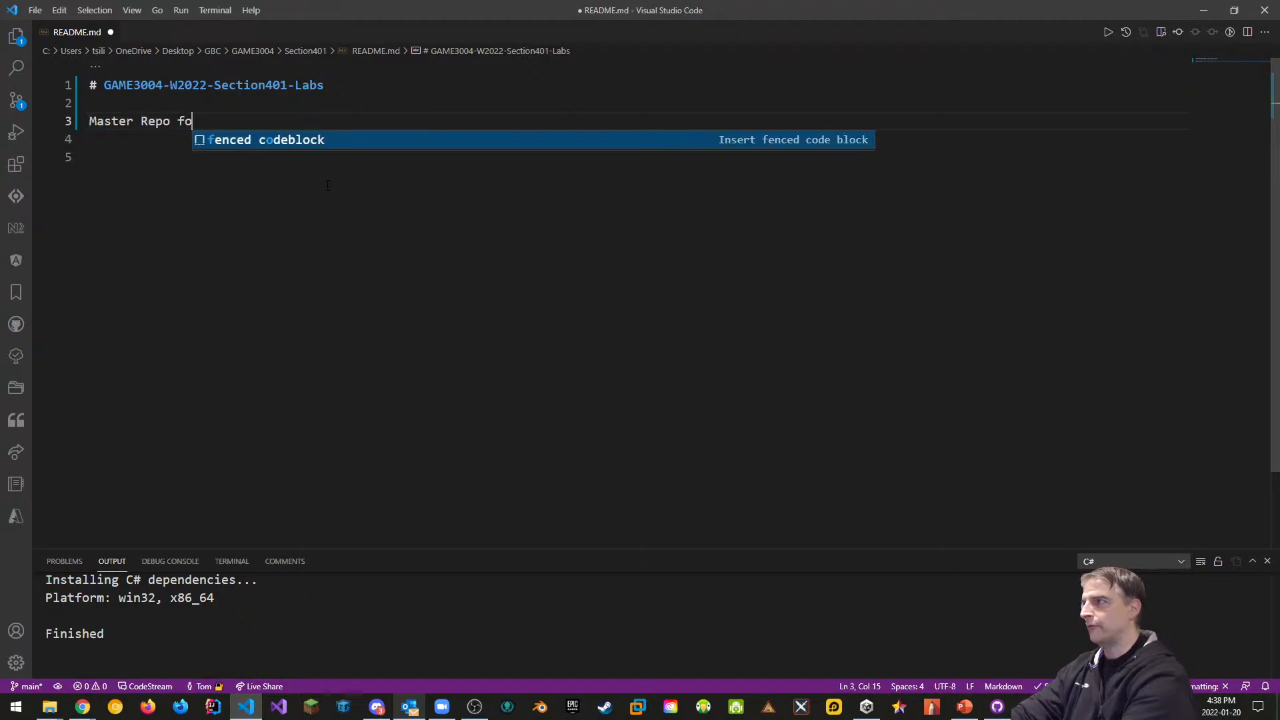
text(r GAMAE3)
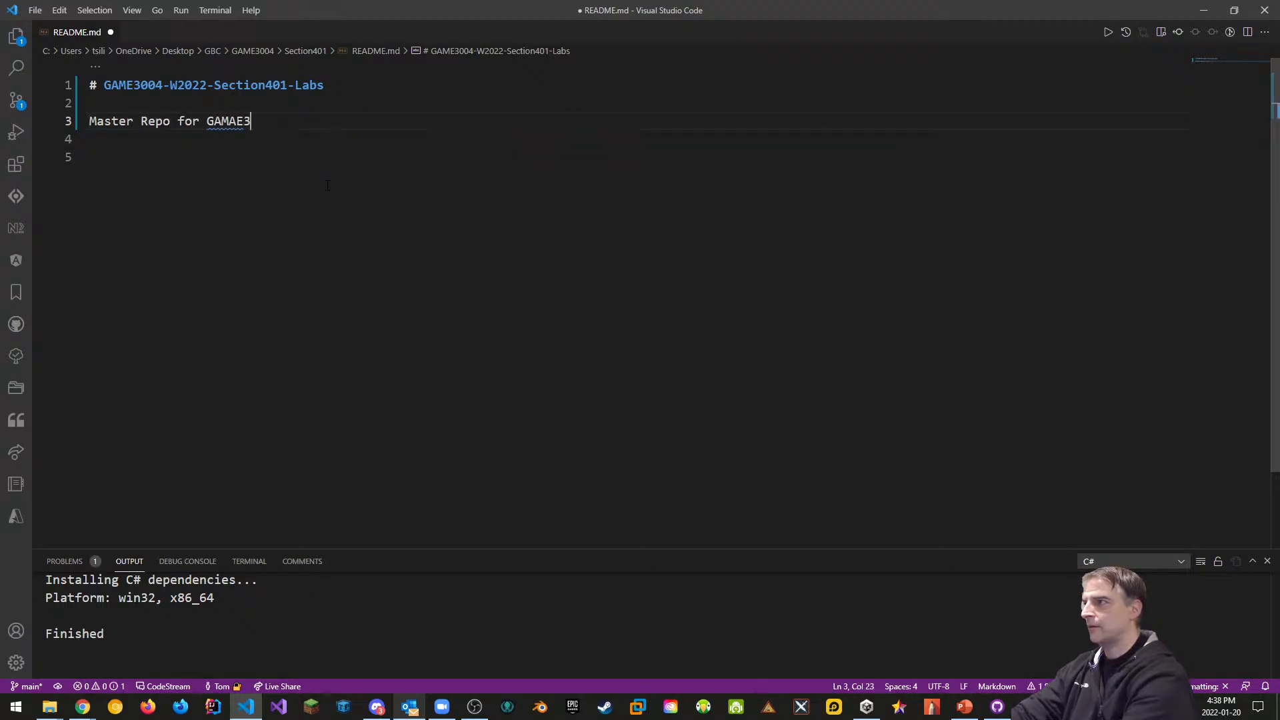
key(BackSpace)
key(BackSpace)
key(BackSpace)
text(E)
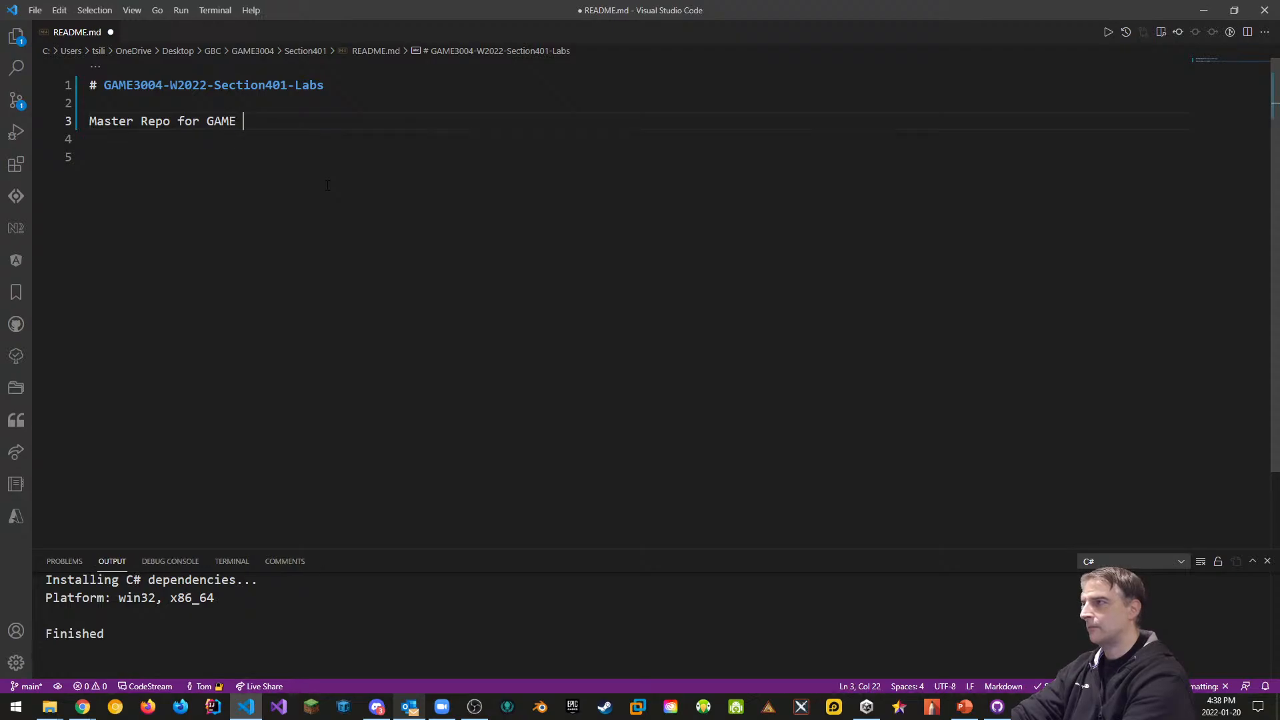
text(3004 in th)
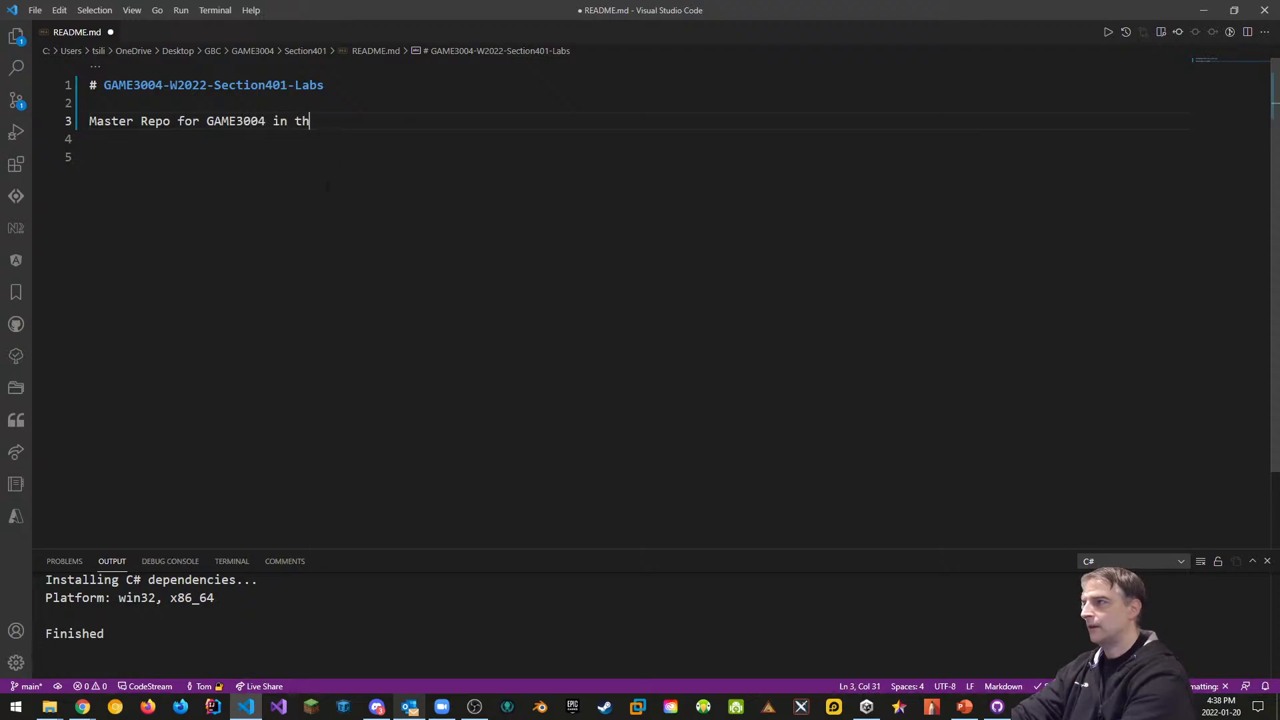
text(e Winter )
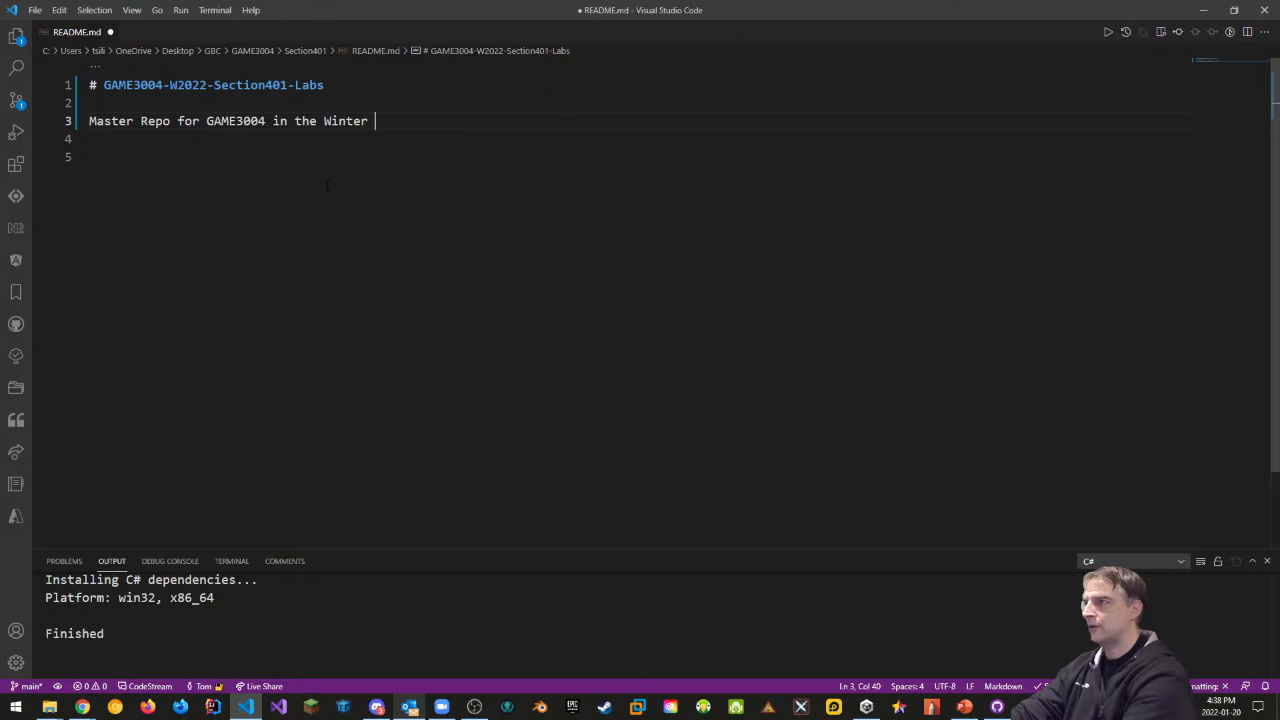
text(2022 Semester)
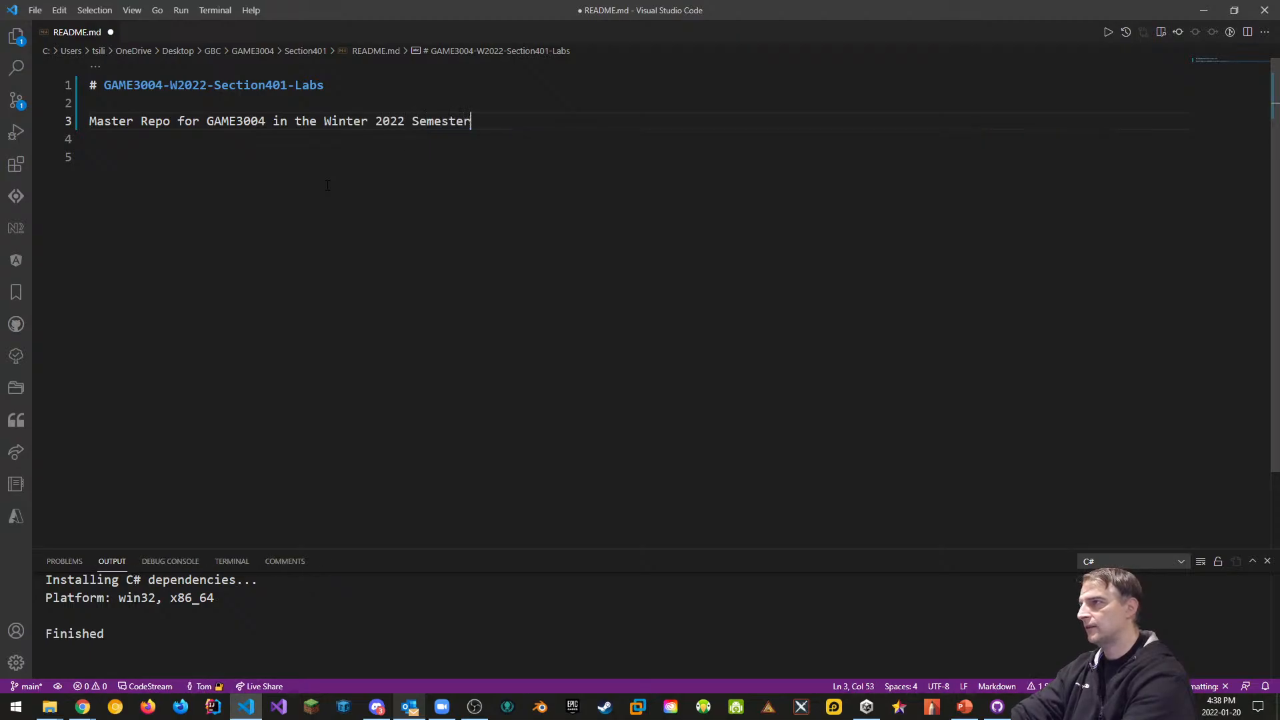
text( at Georg)
key(BackSpace)
key(BackSpace)
key(BackSpace)
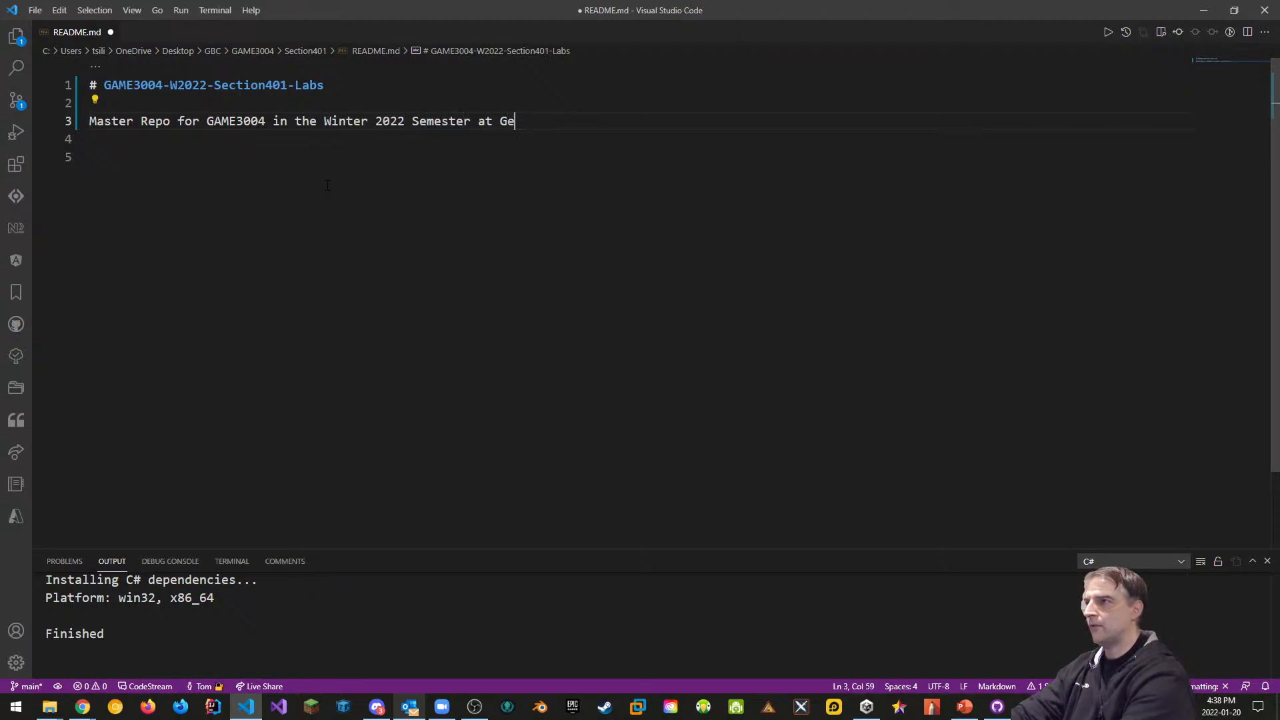
text(orge Brown College)
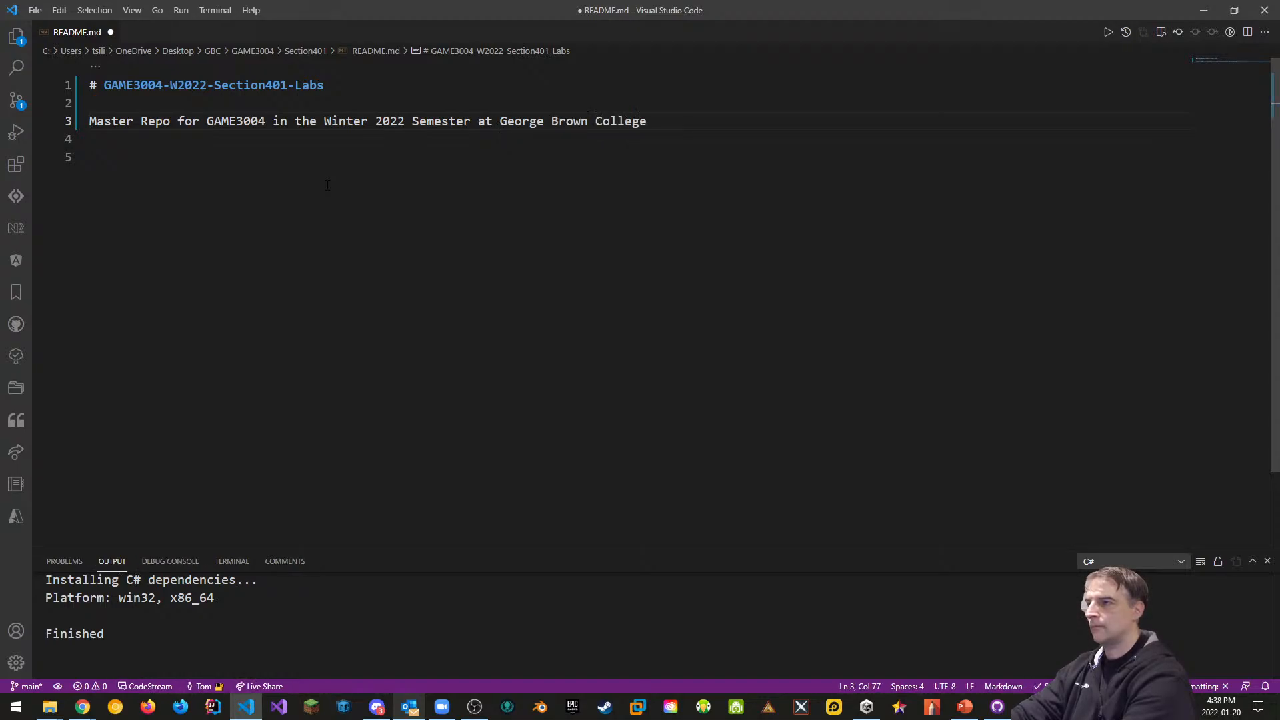
text( - Lab)
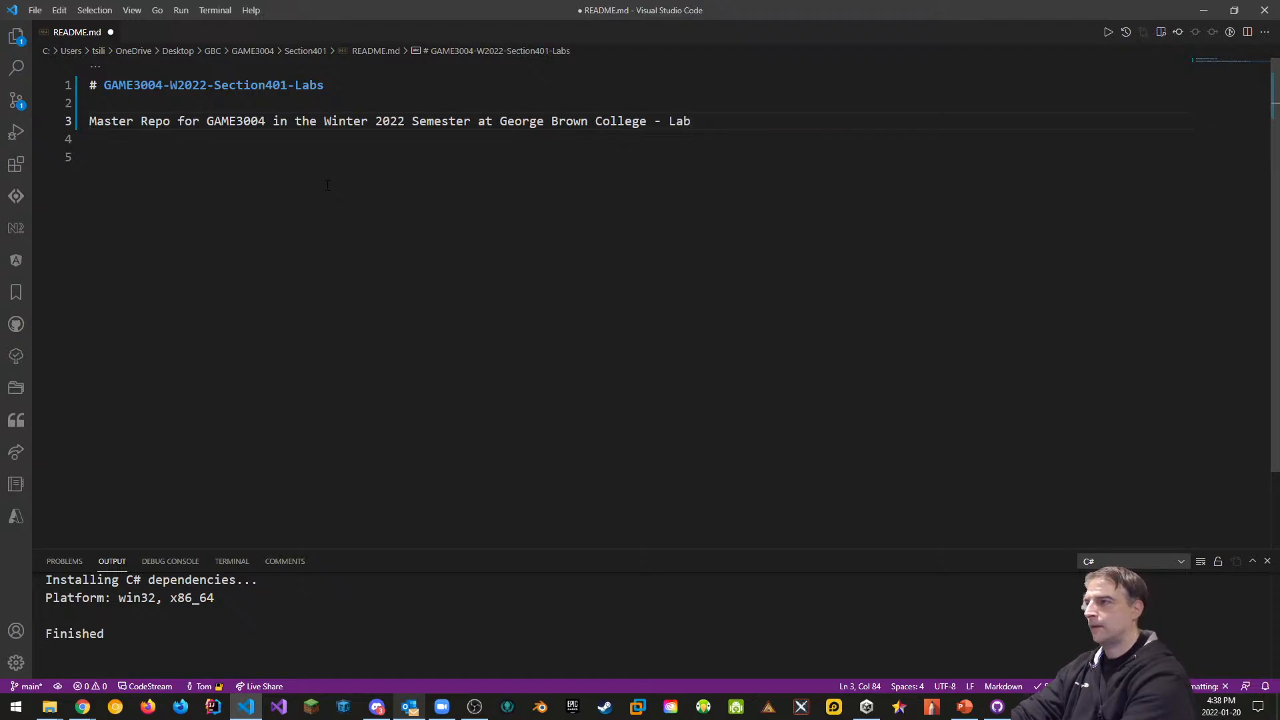
key(BackSpace)
key(BackSpace)
key(BackSpace)
key(BackSpace)
key(BackSpace)
key(BackSpace)
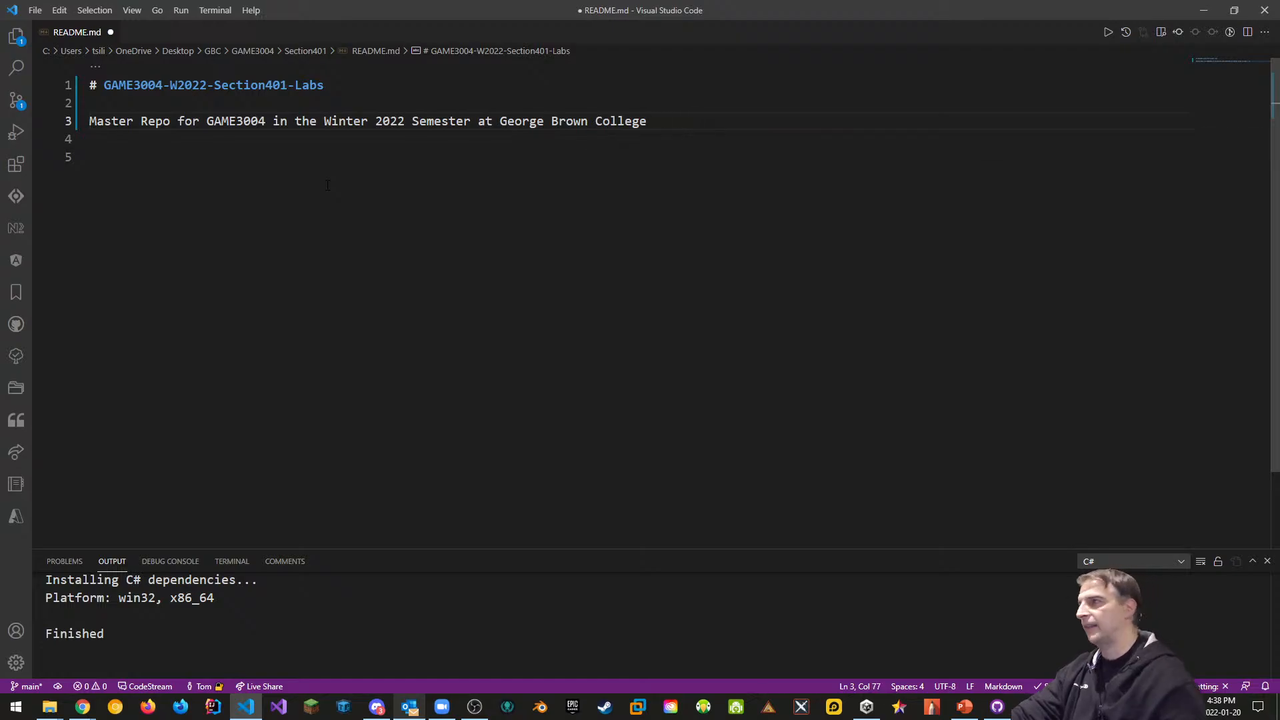
click(141, 120)
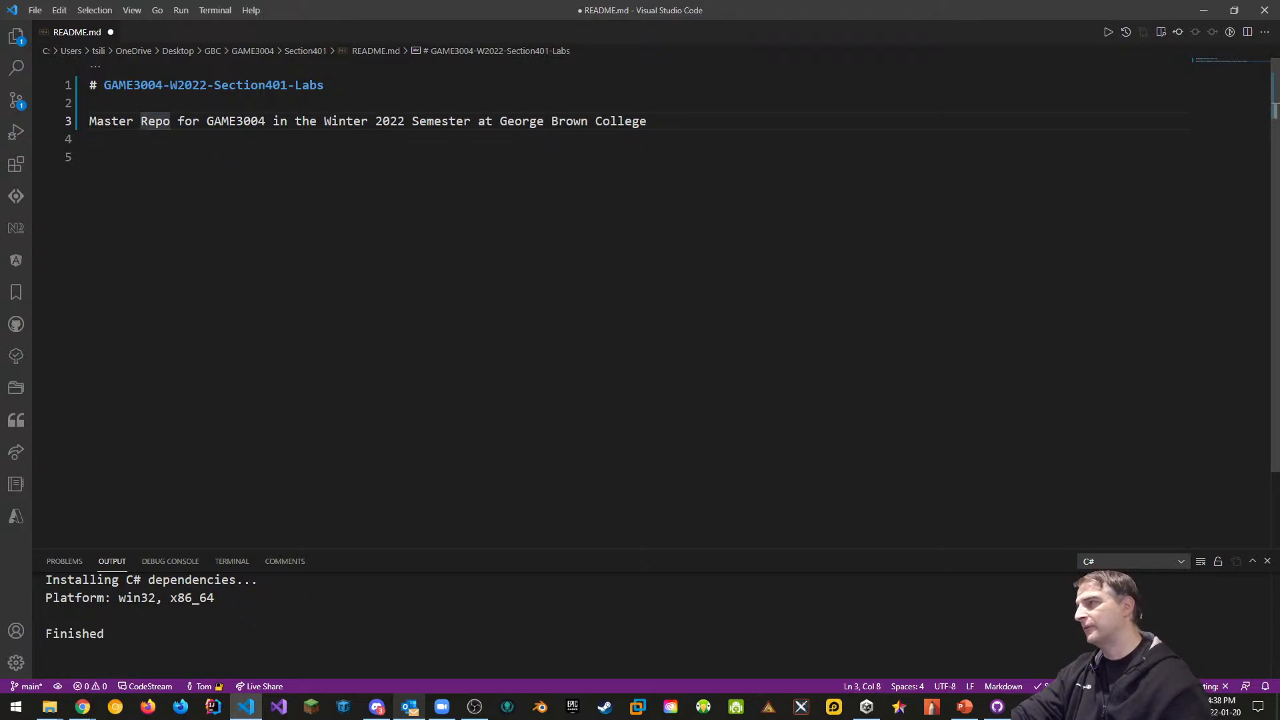
text(Lab)
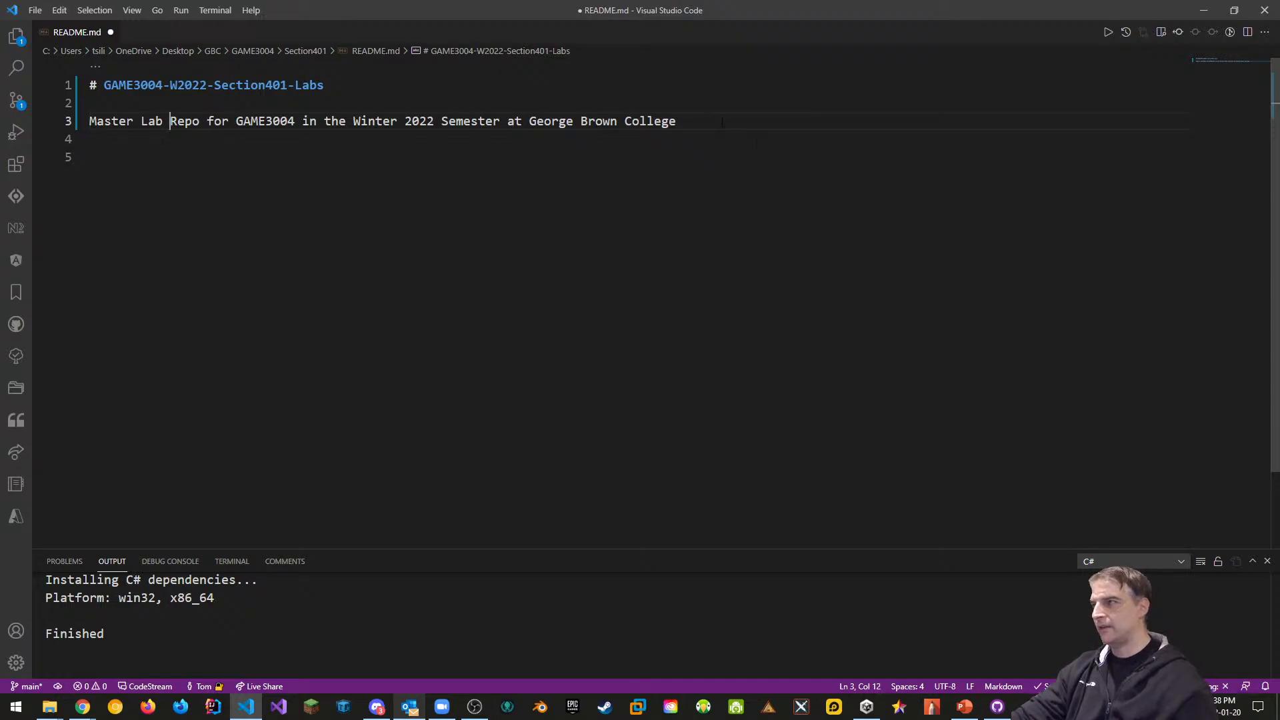
key(ctrl+s)
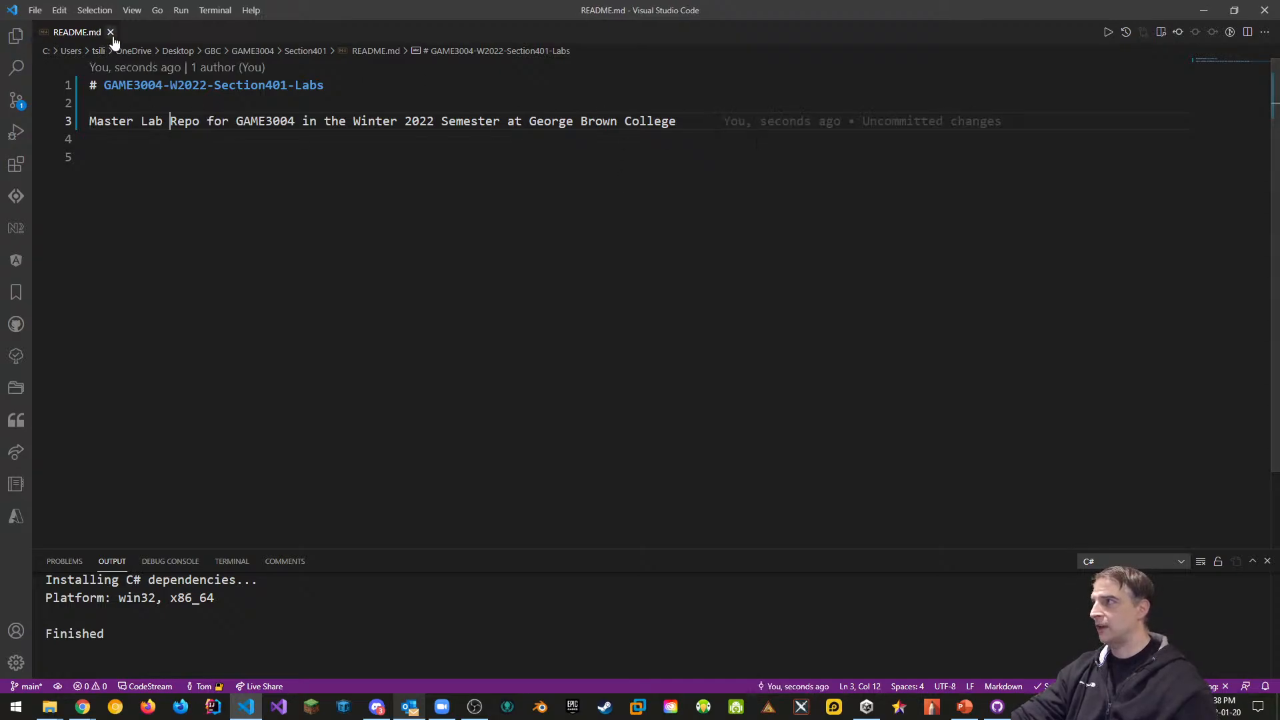
click(1265, 10)
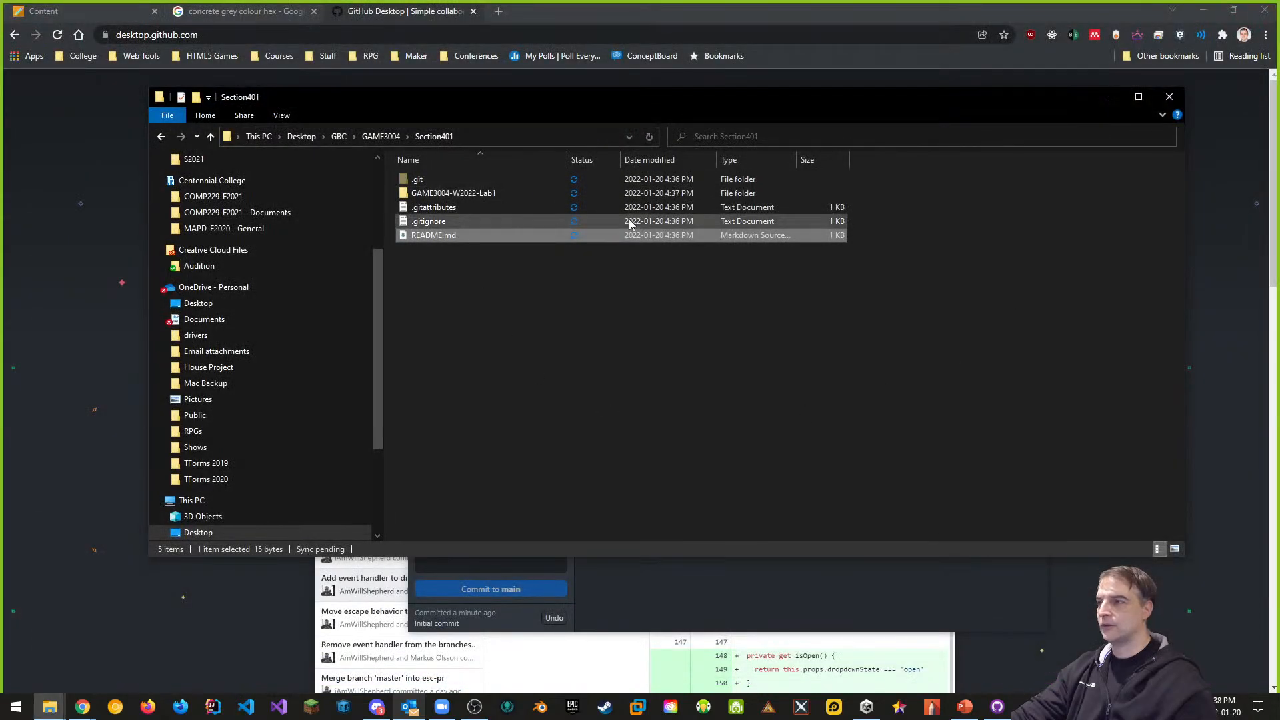
Commit the README.md and .gitignore changes to main as 'Updated README.md'
click(566, 313)
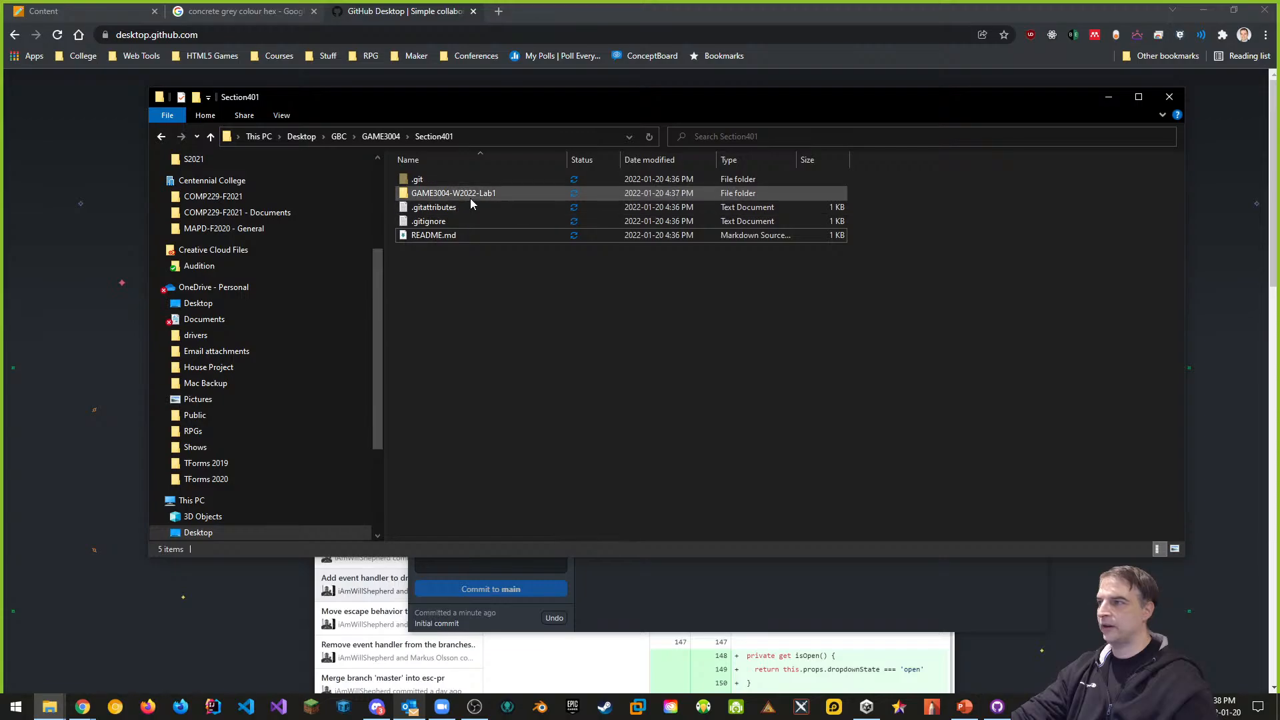
click(701, 604)
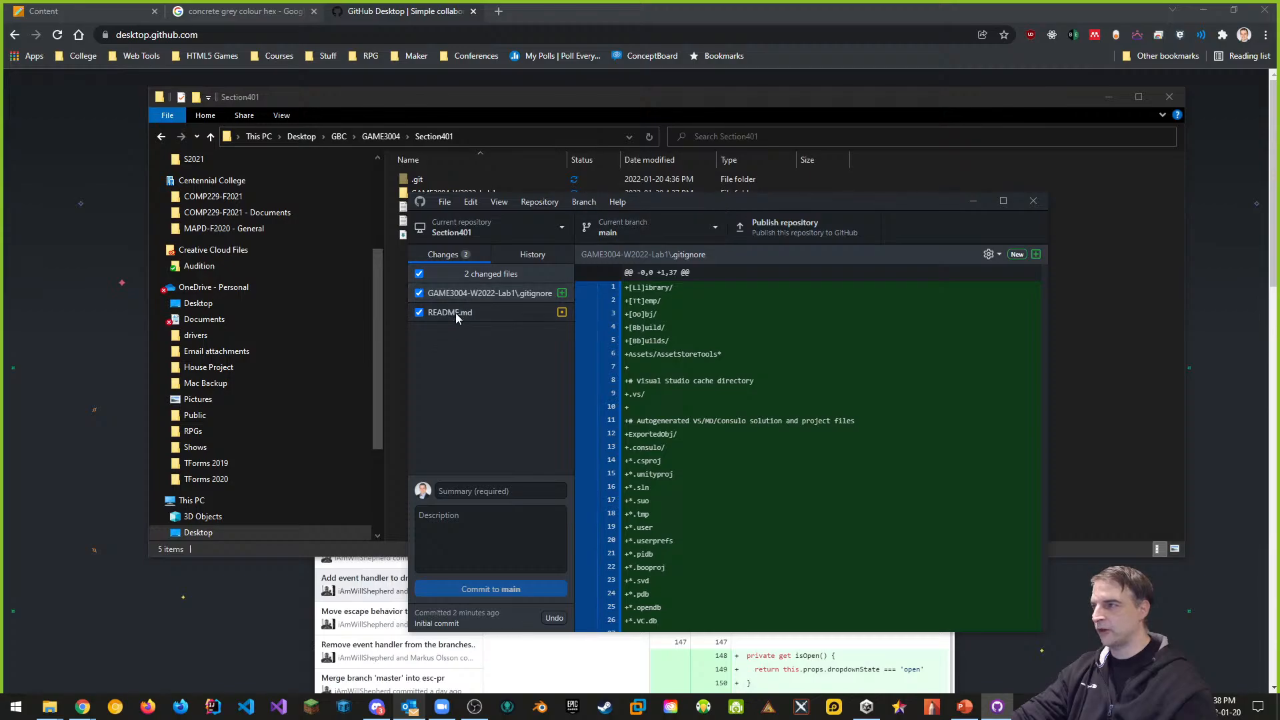
click(467, 491)
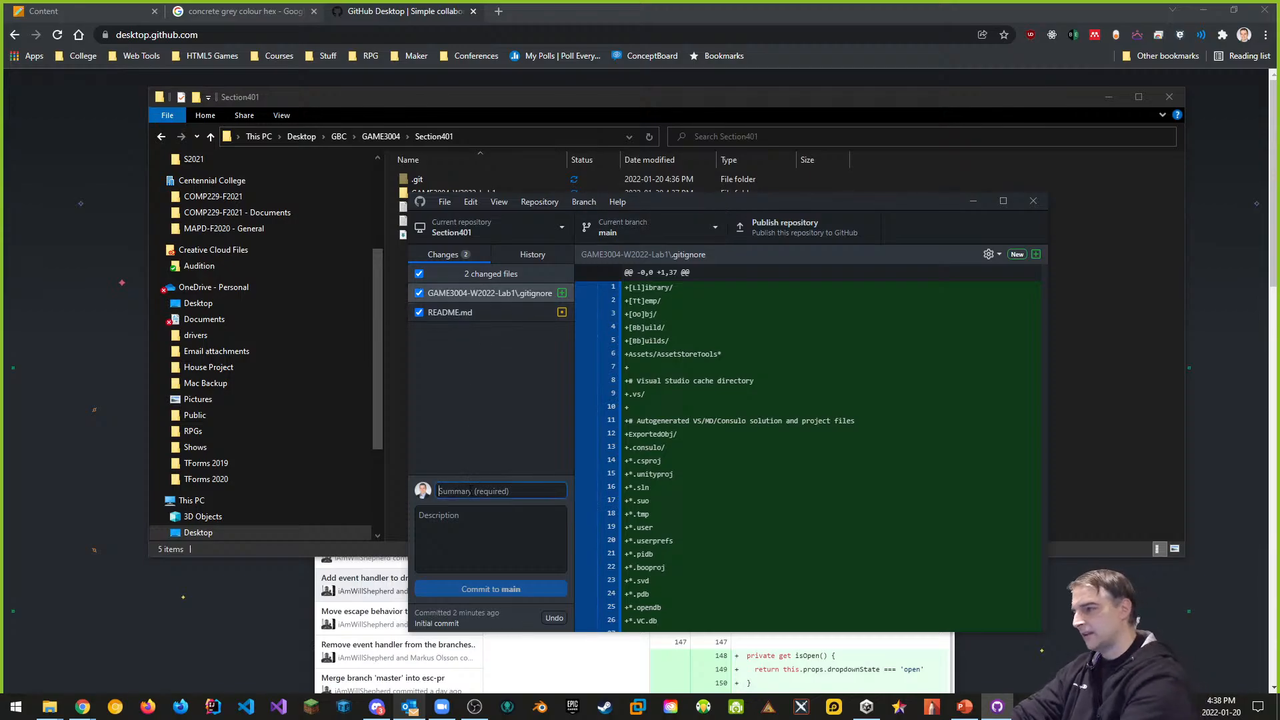
text(Updated REA)
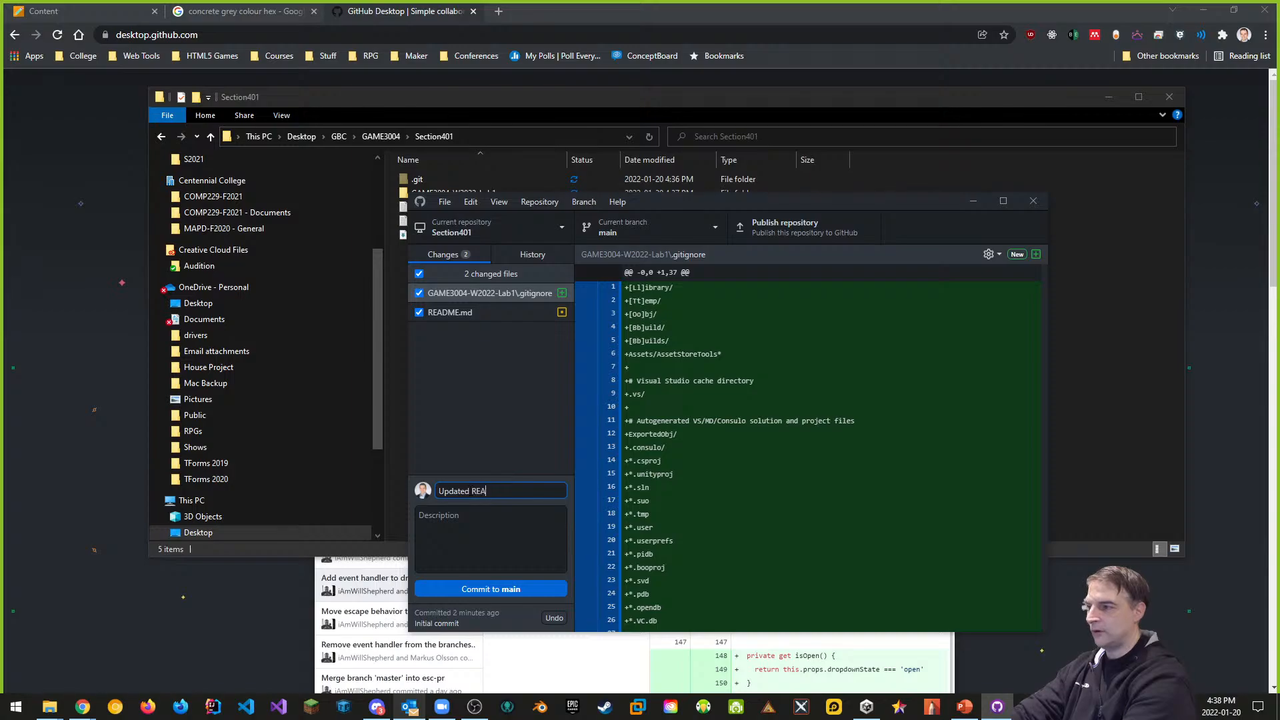
text(DME.md)
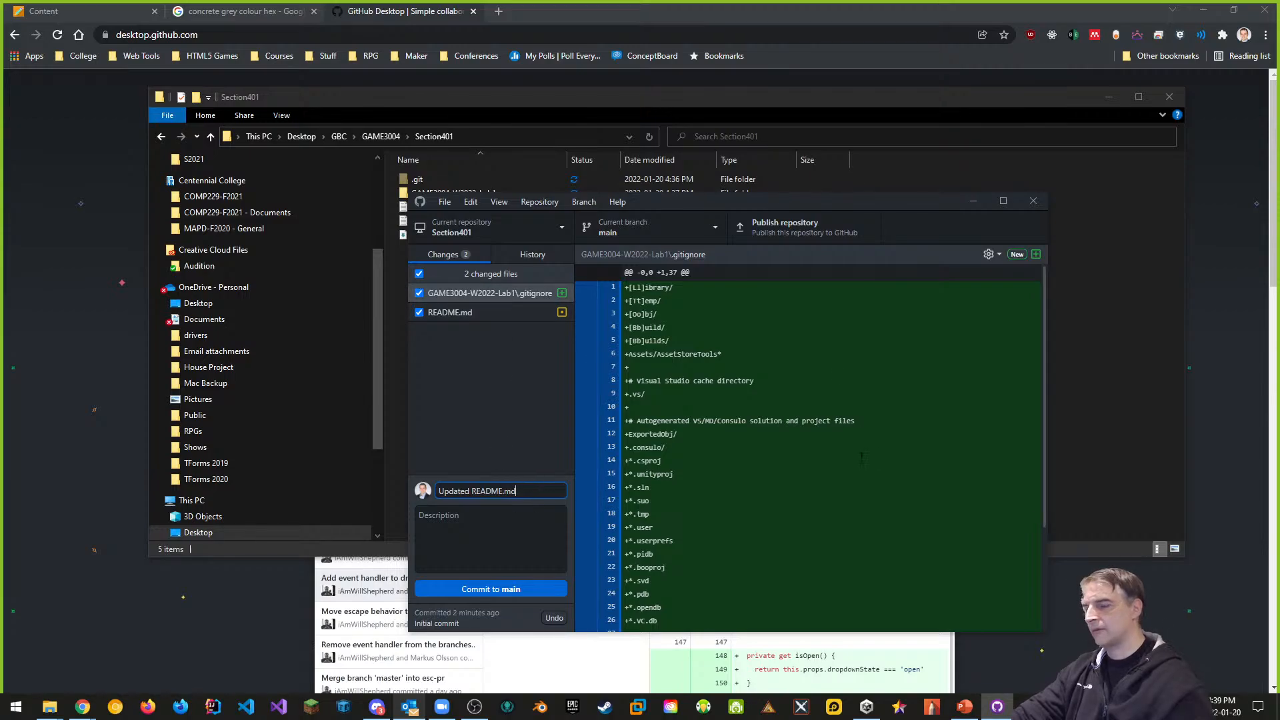
click(502, 591)
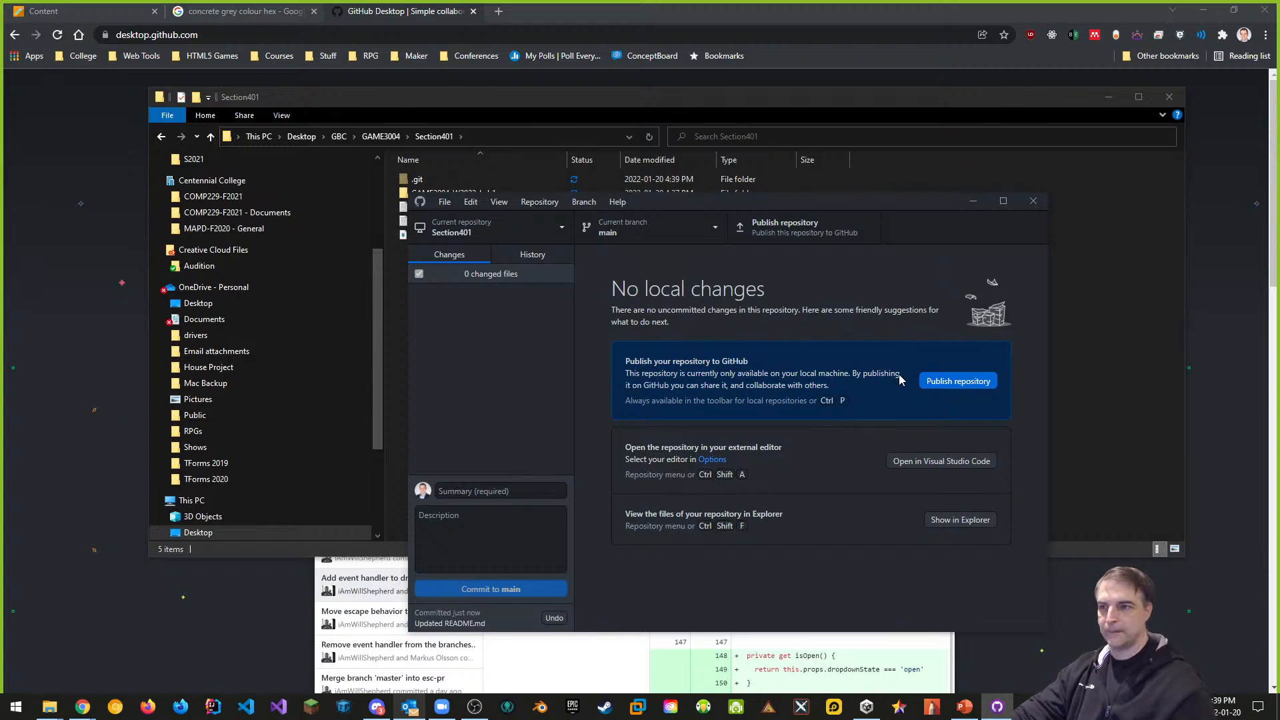
Publish the repository publicly as GAME3004-W2022-Section401-Labs under the GeorgeBrownCollege organisation
click(965, 384)
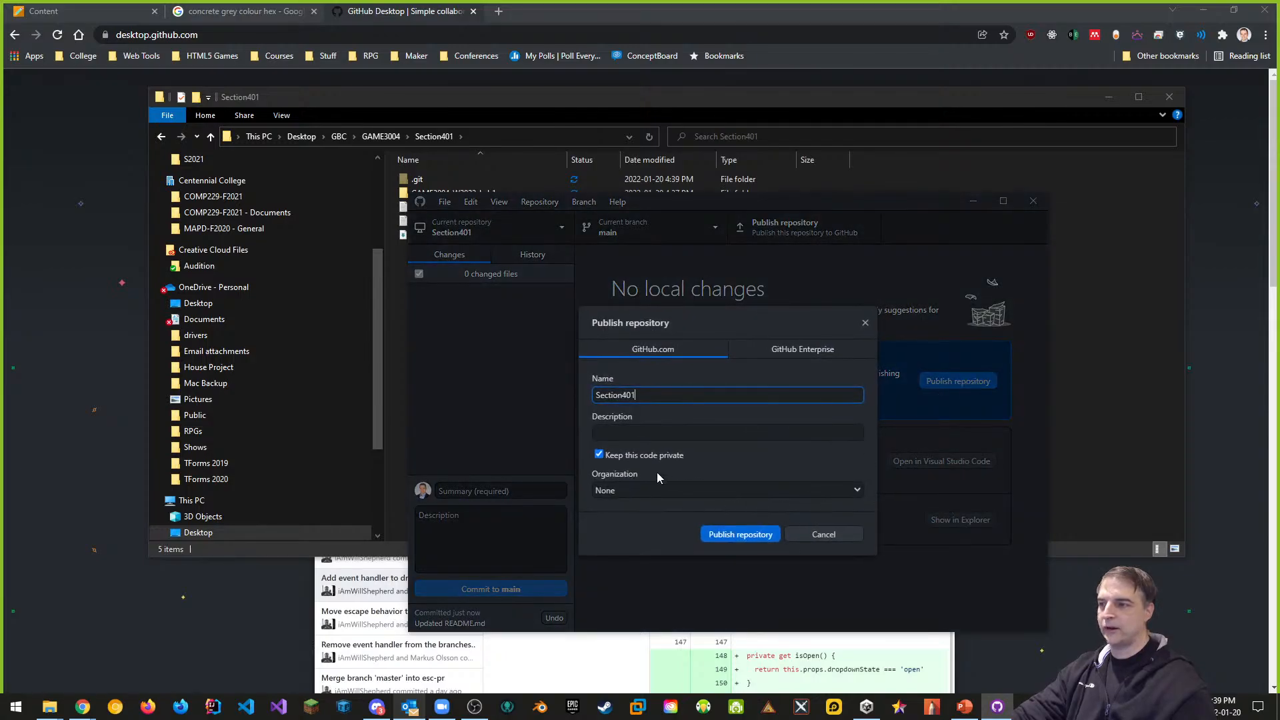
click(599, 455)
click(599, 455)
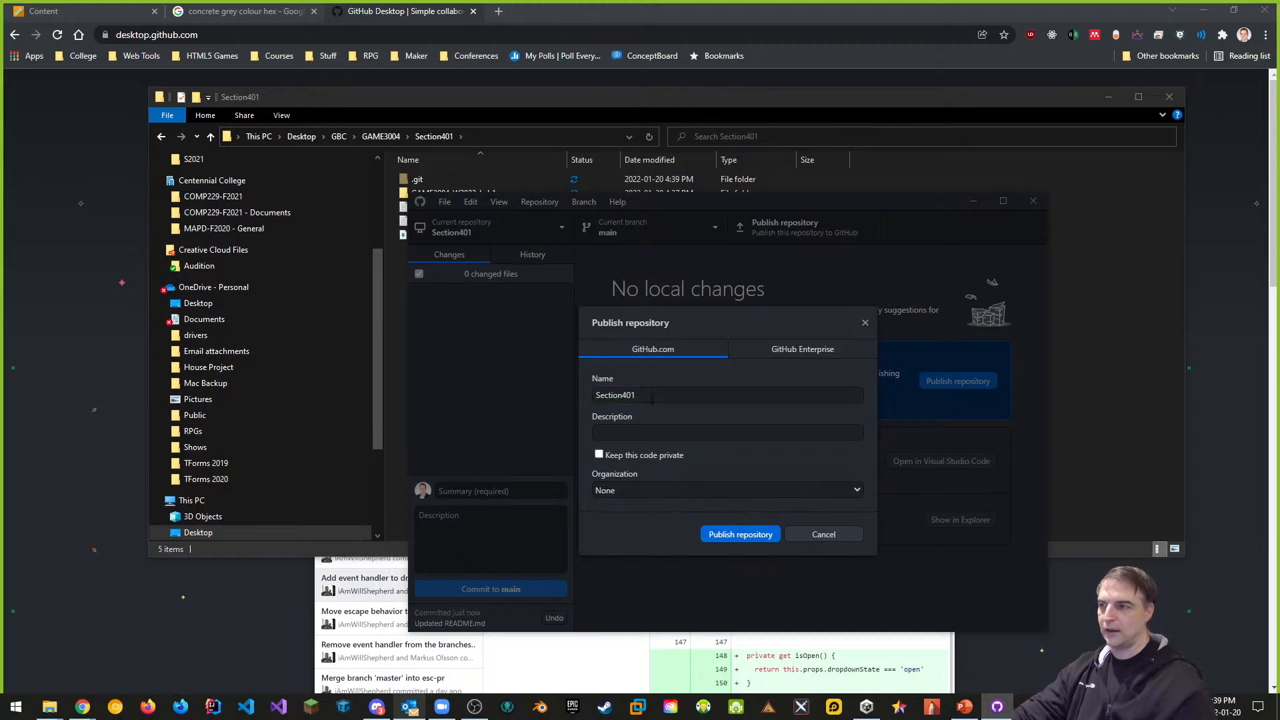
drag(652, 398, 578, 398)
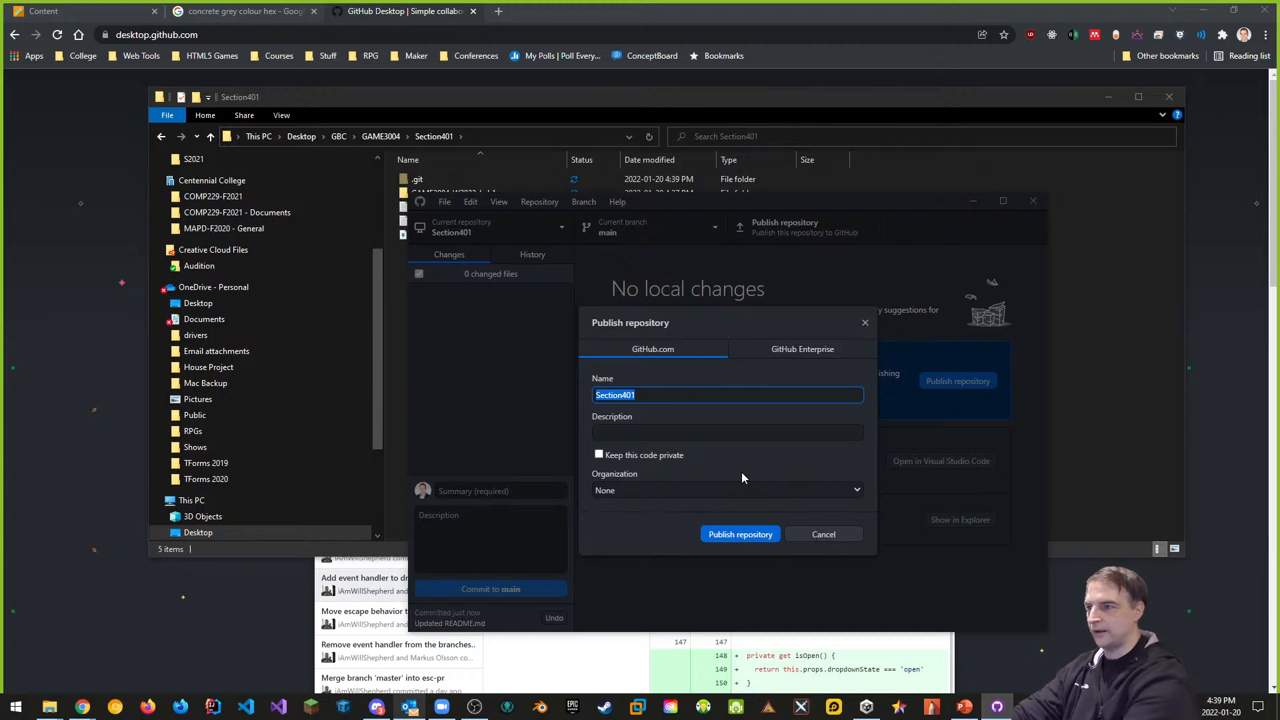
text(GAME3)
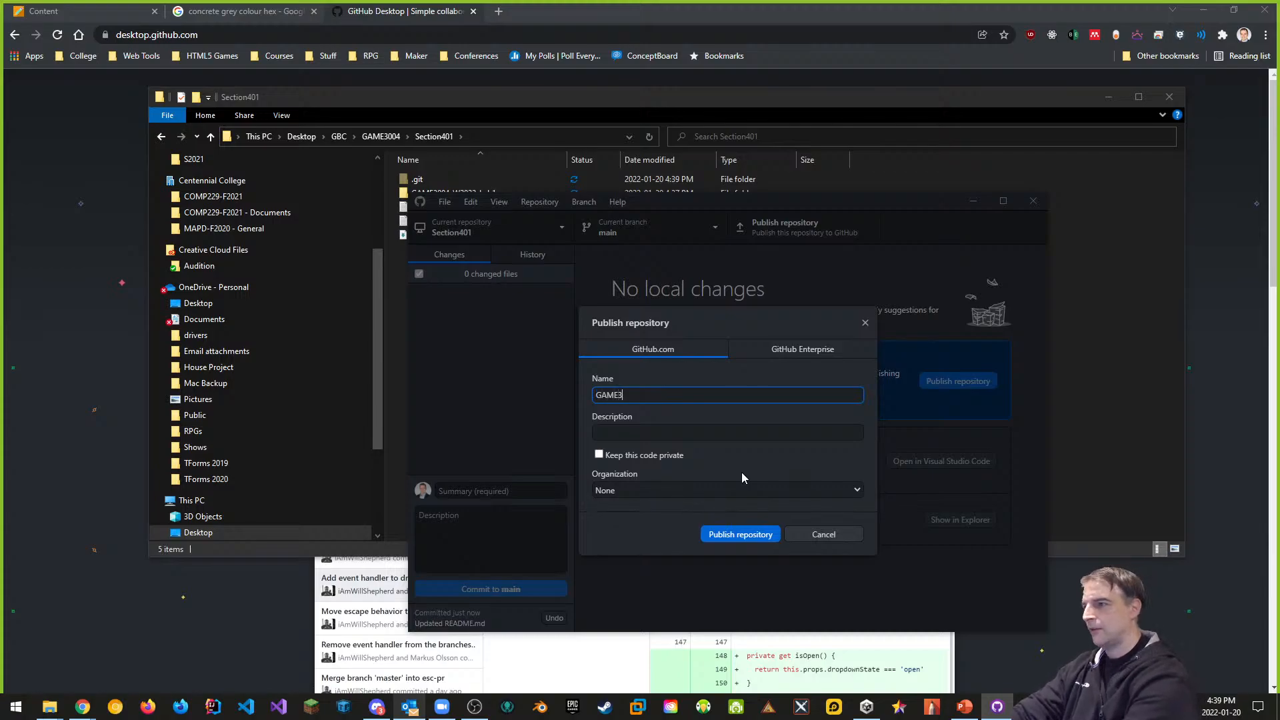
text(004-W202)
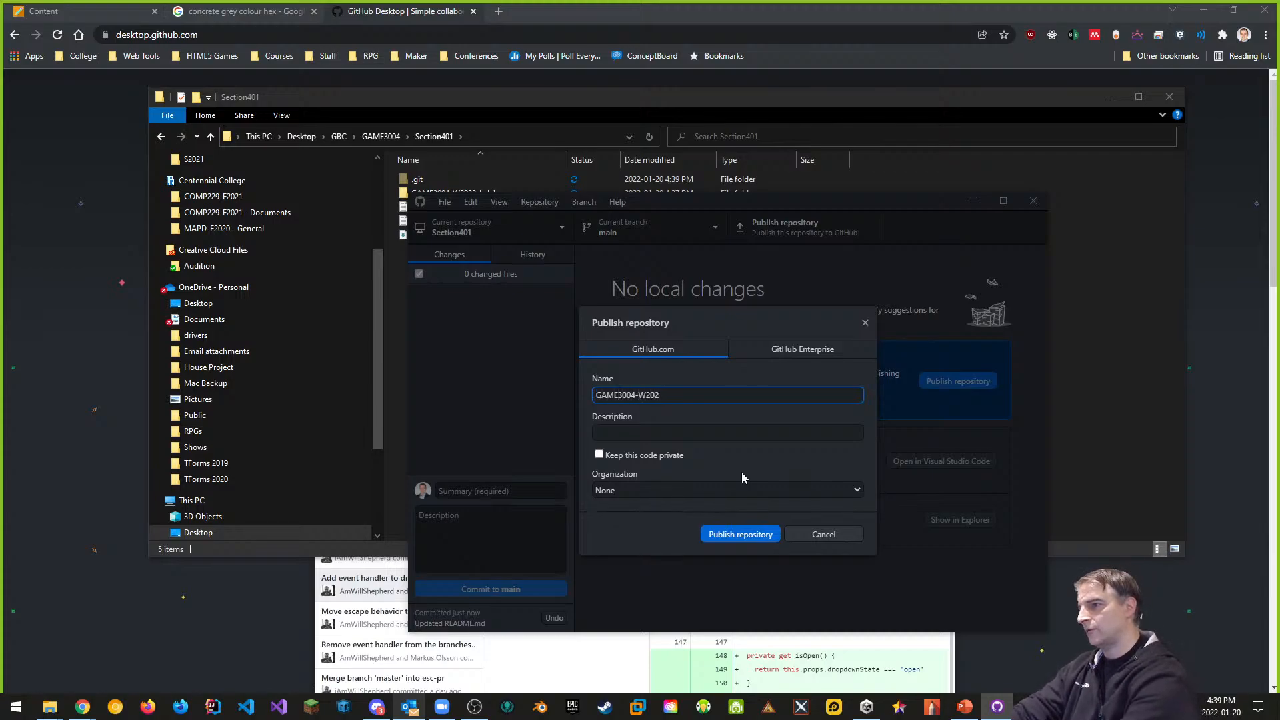
text(2-Section)
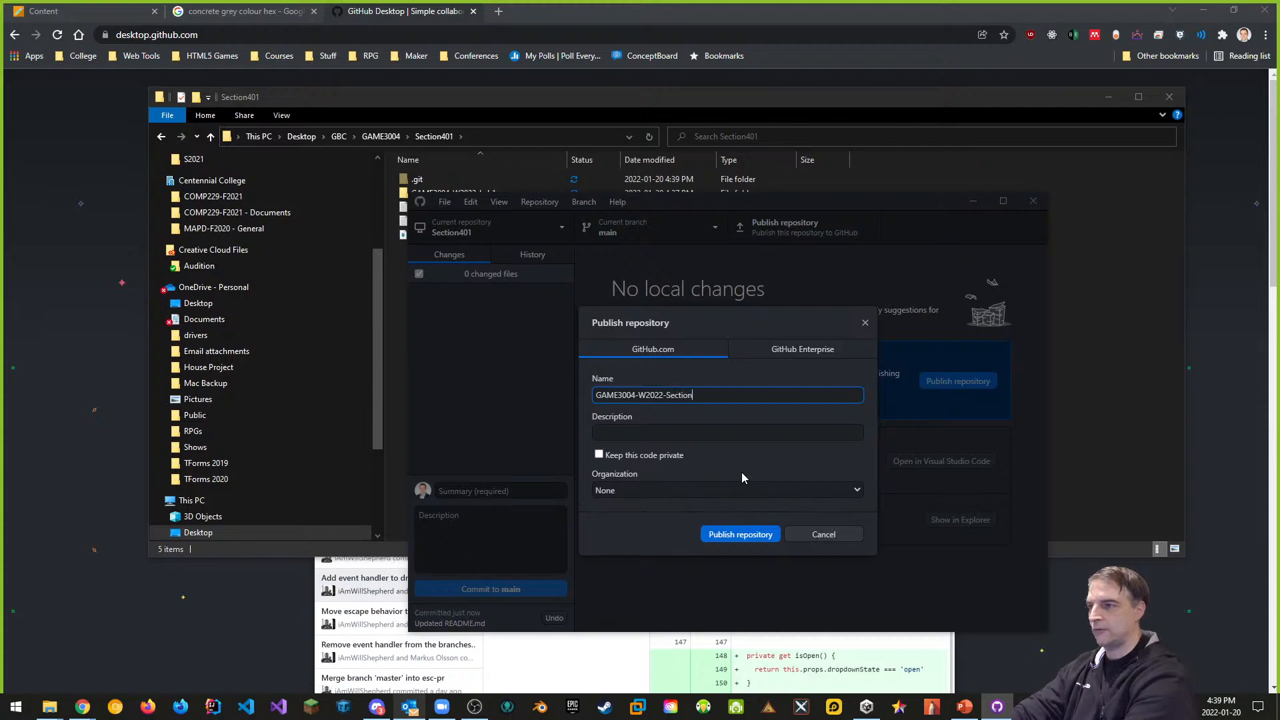
text(401-Labs)
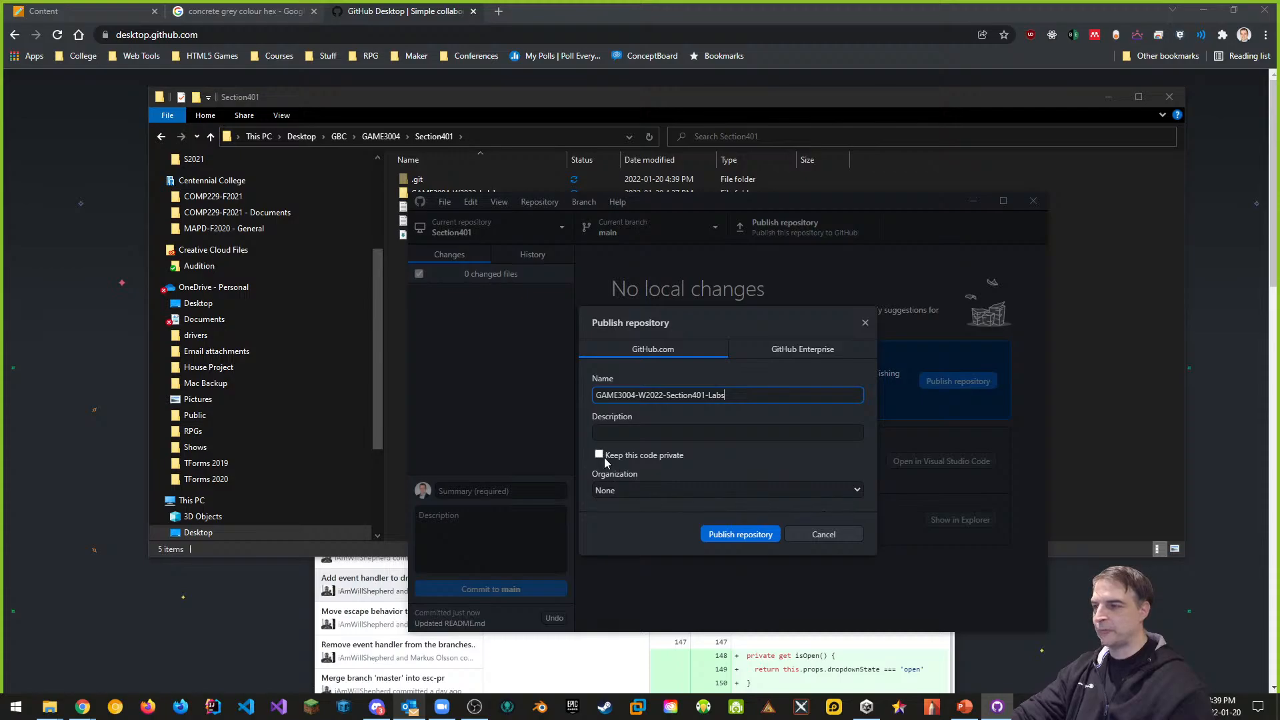
click(856, 492)
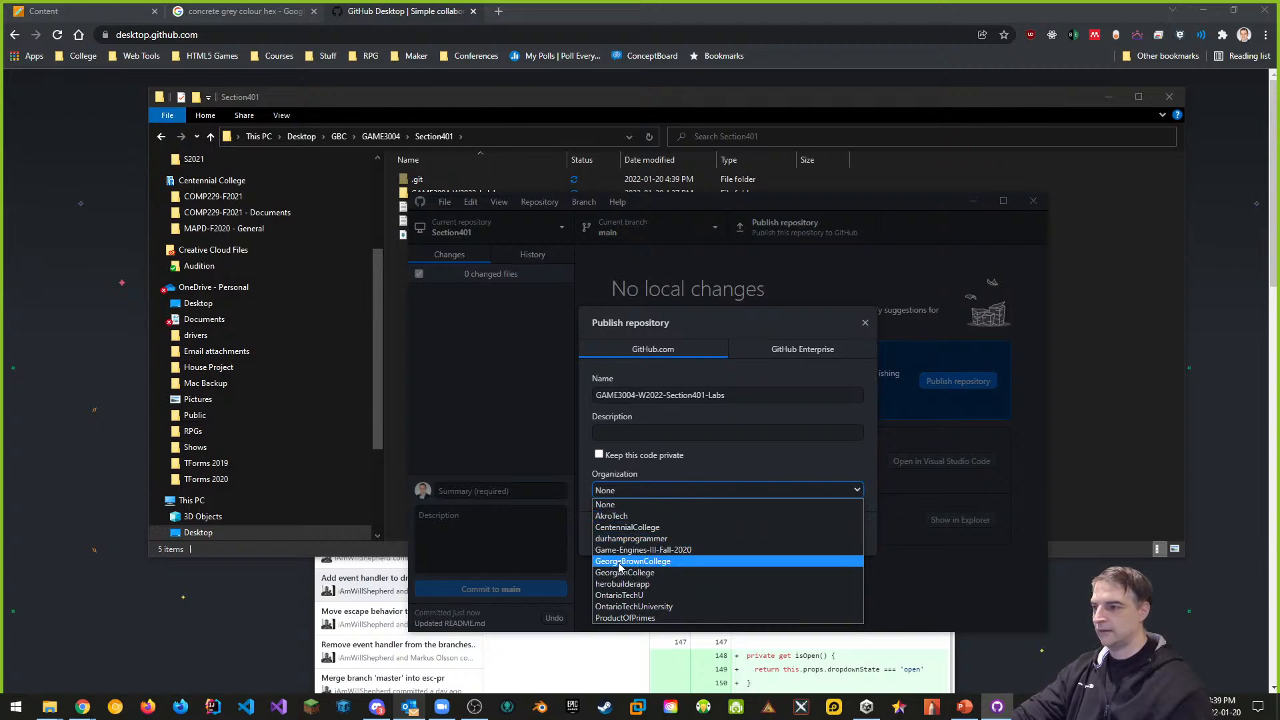
click(644, 564)
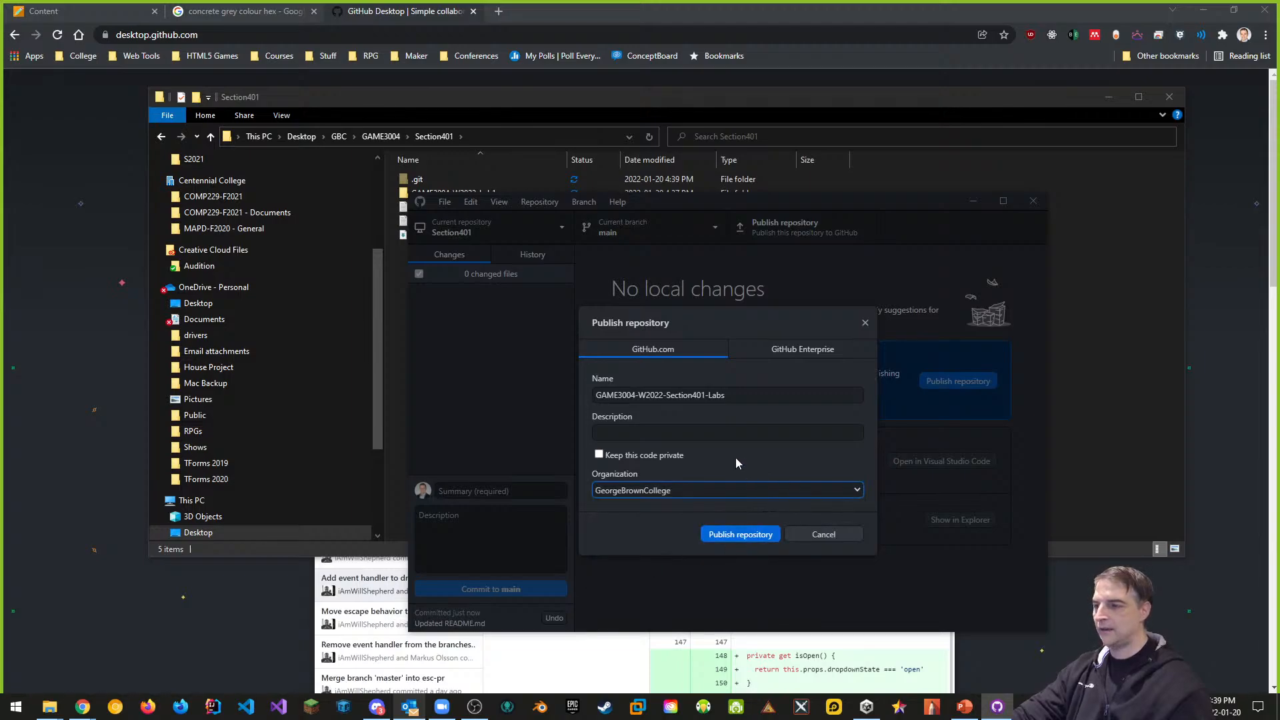
click(746, 535)
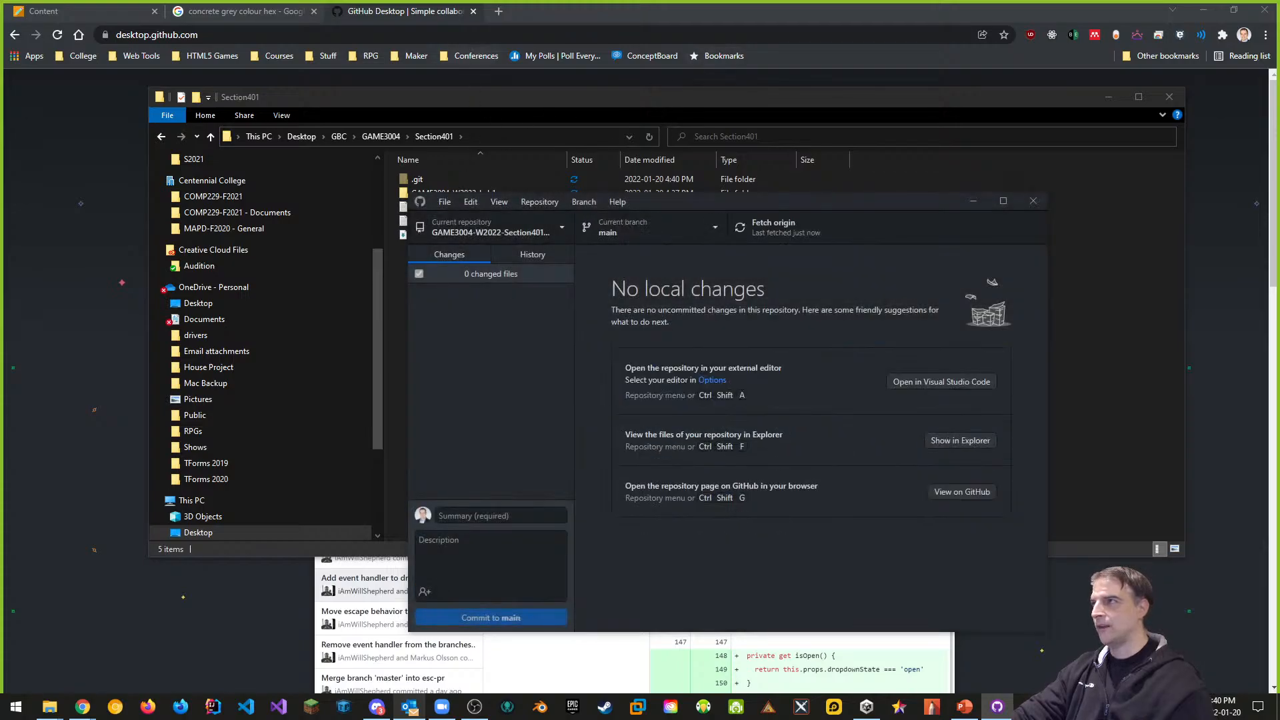
click(498, 12)
Open the GAME3004-W2022-Section401-Labs repository from the George Brown College GitHub organisation page
click(499, 12)
text(github.com/georgeBrownCollege)
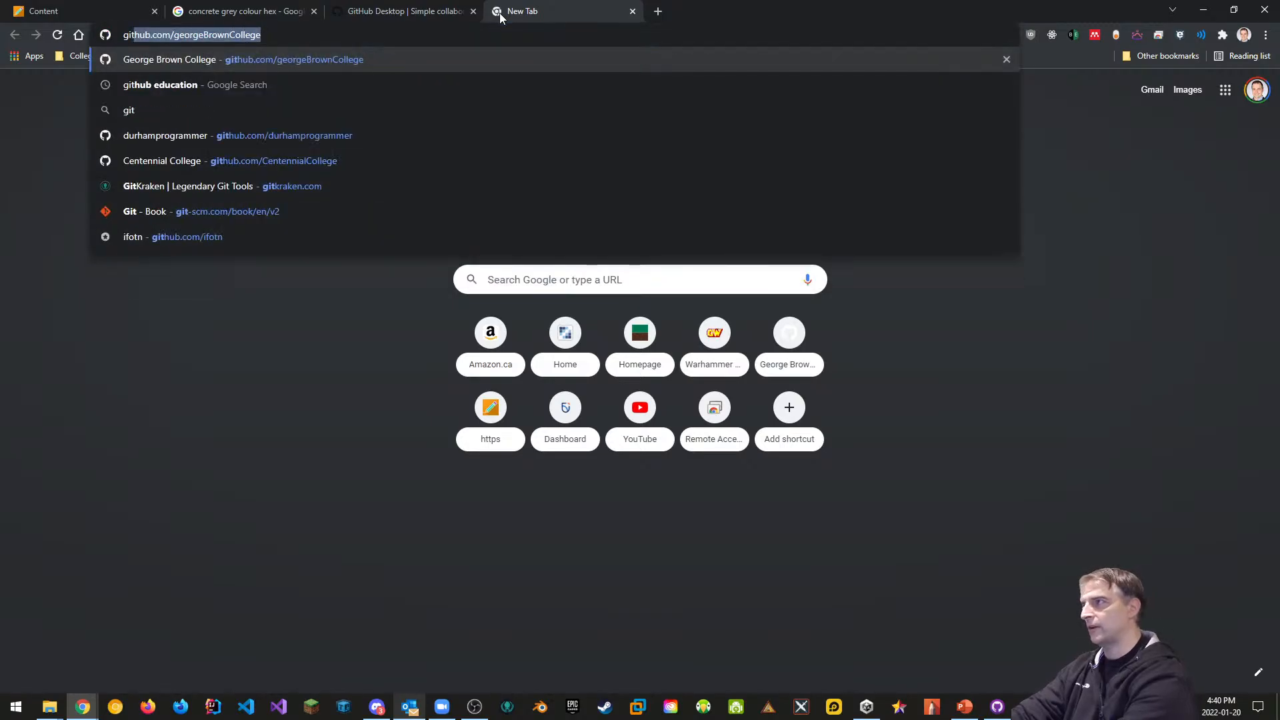
key(Return)
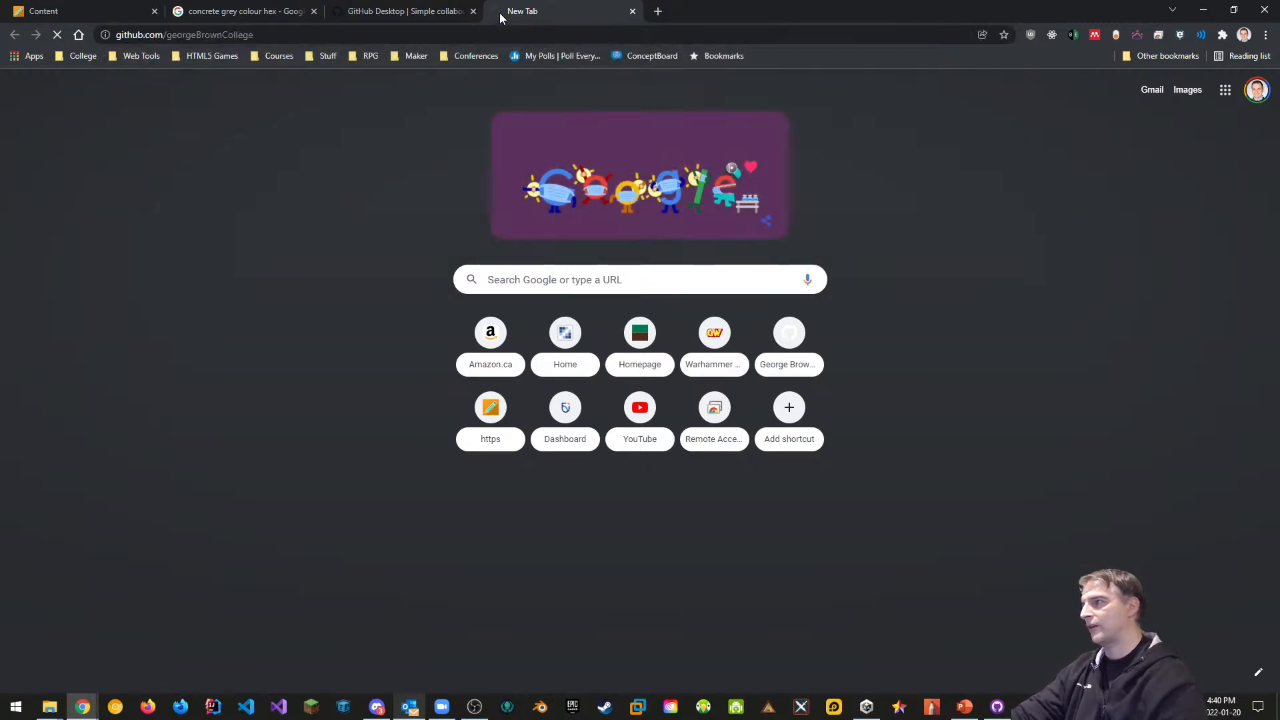
scroll(400, 445, down, 3)
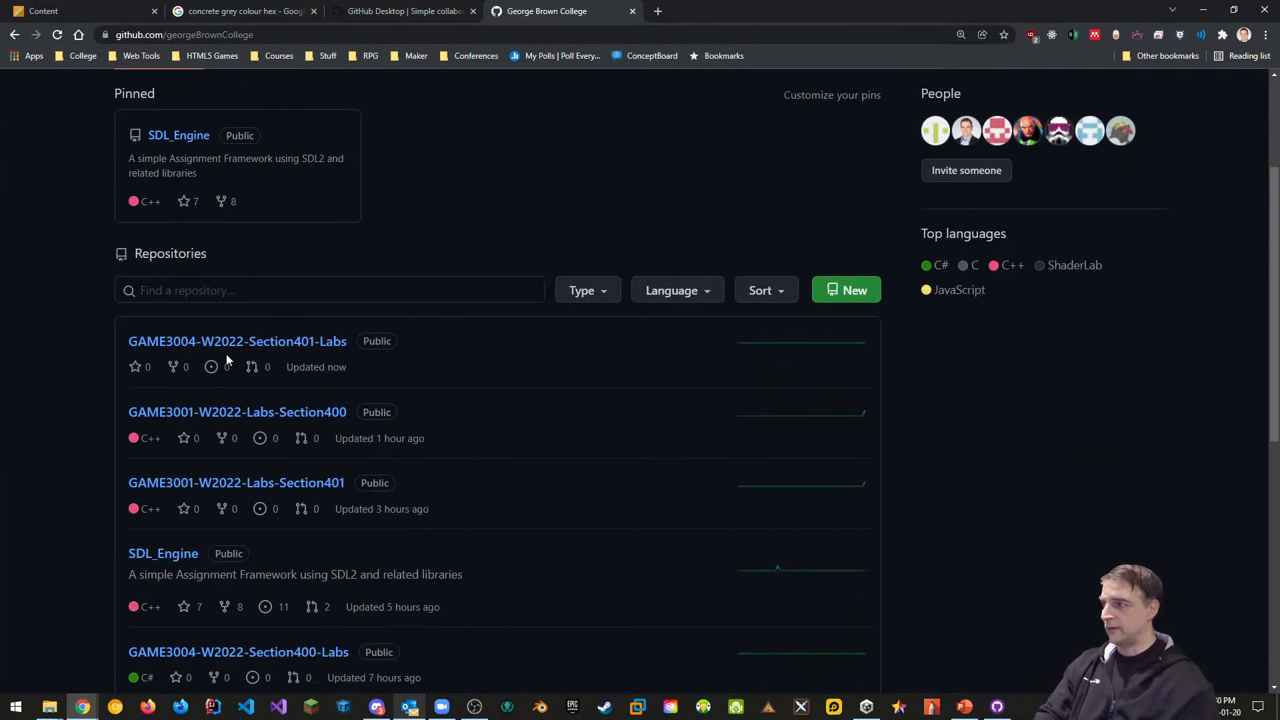
click(300, 346)
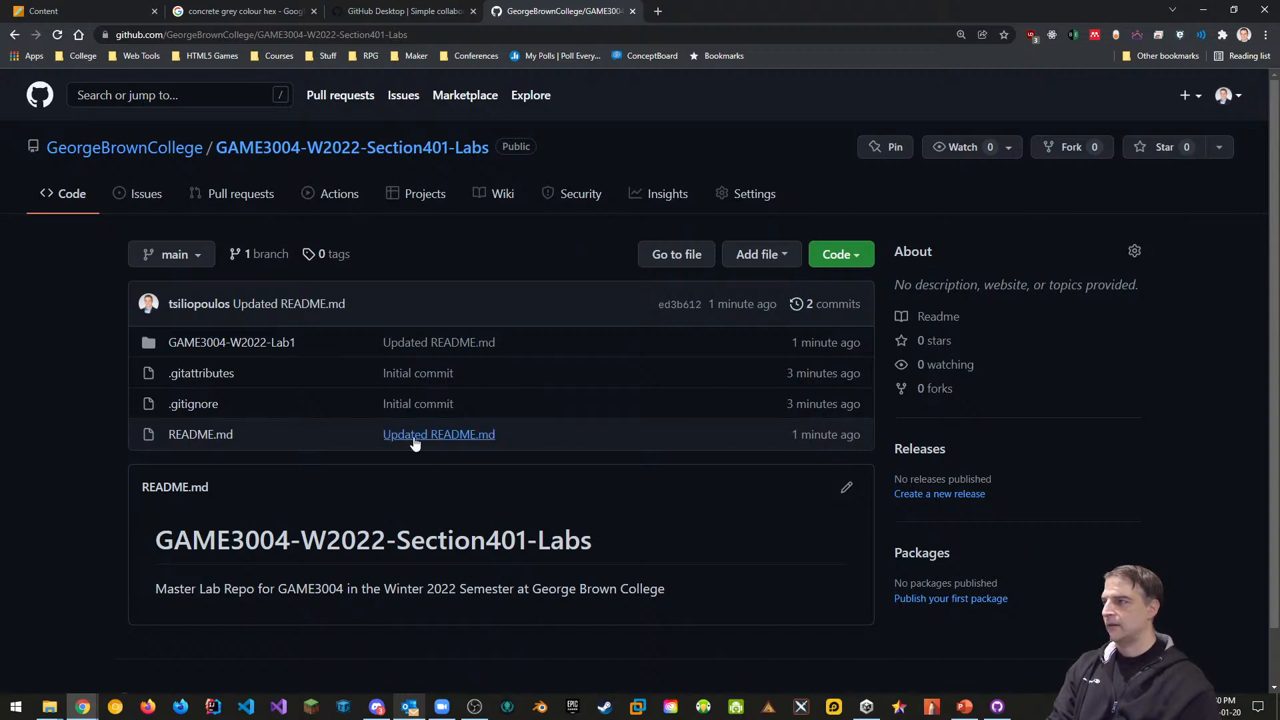
click(14, 35)
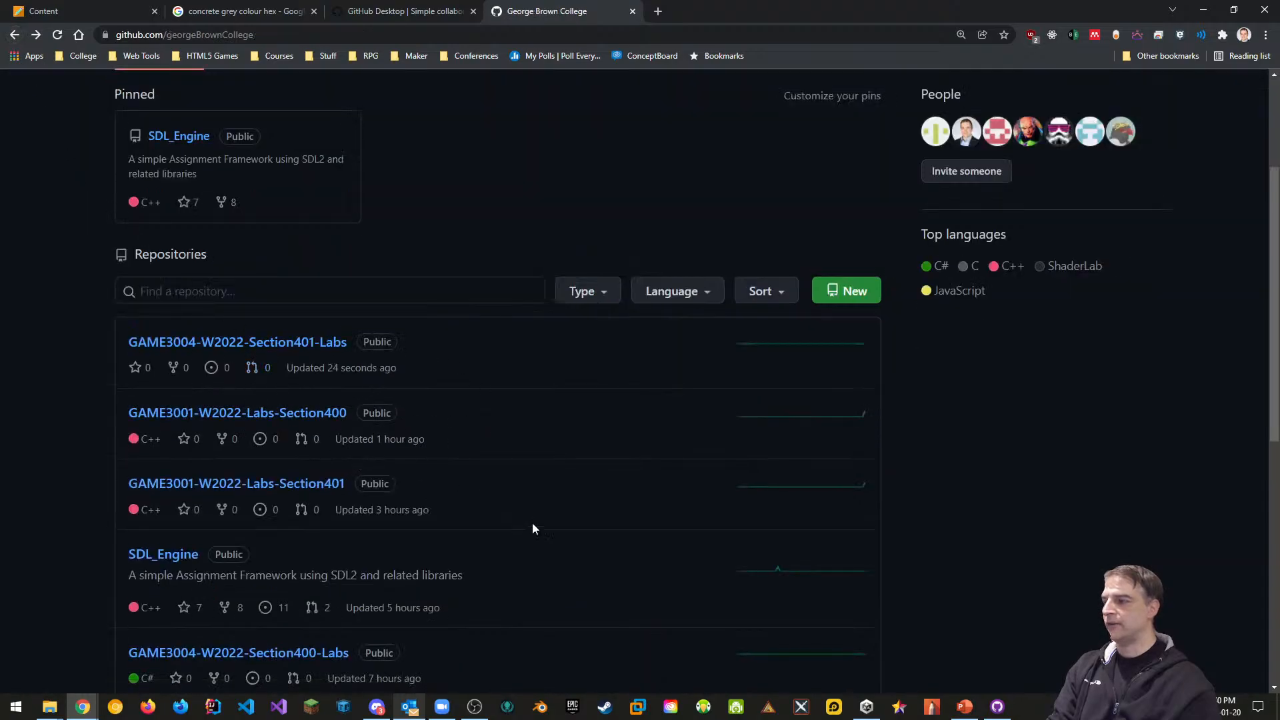
scroll(532, 527, up, 2)
click(300, 477)
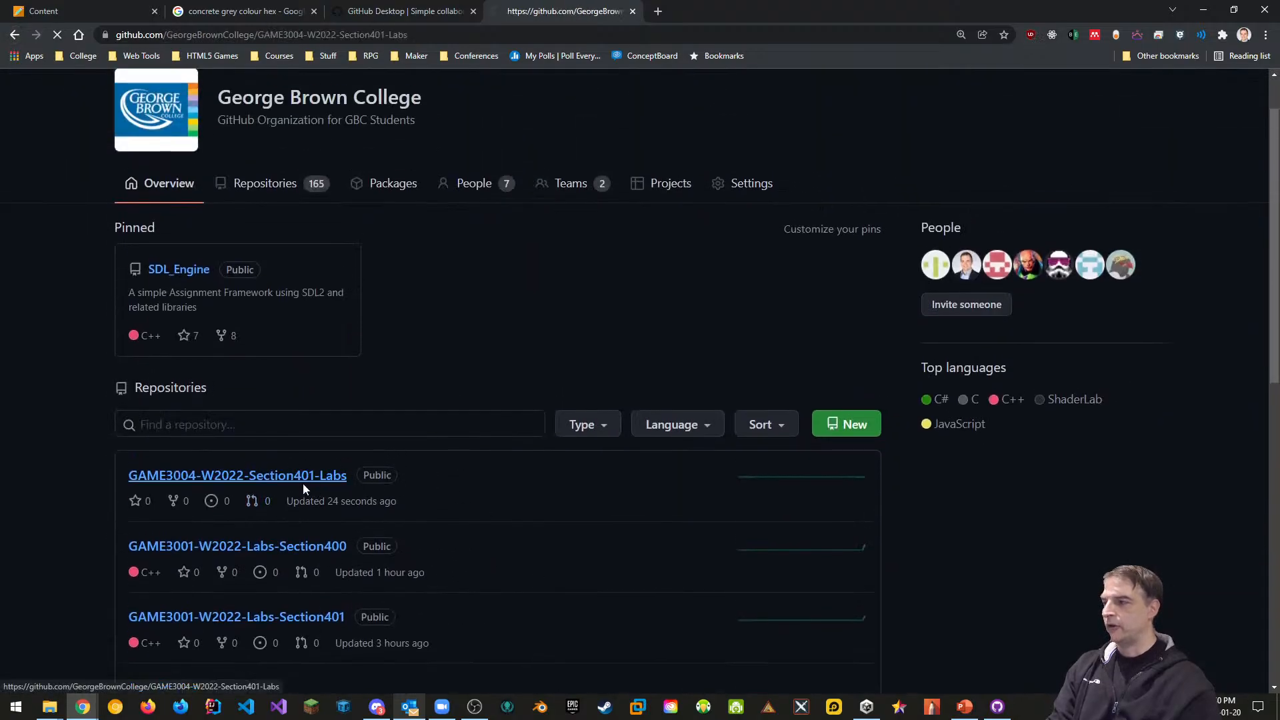
Go to the repository's Settings > Collaborators & teams and confirm with the account password
click(760, 193)
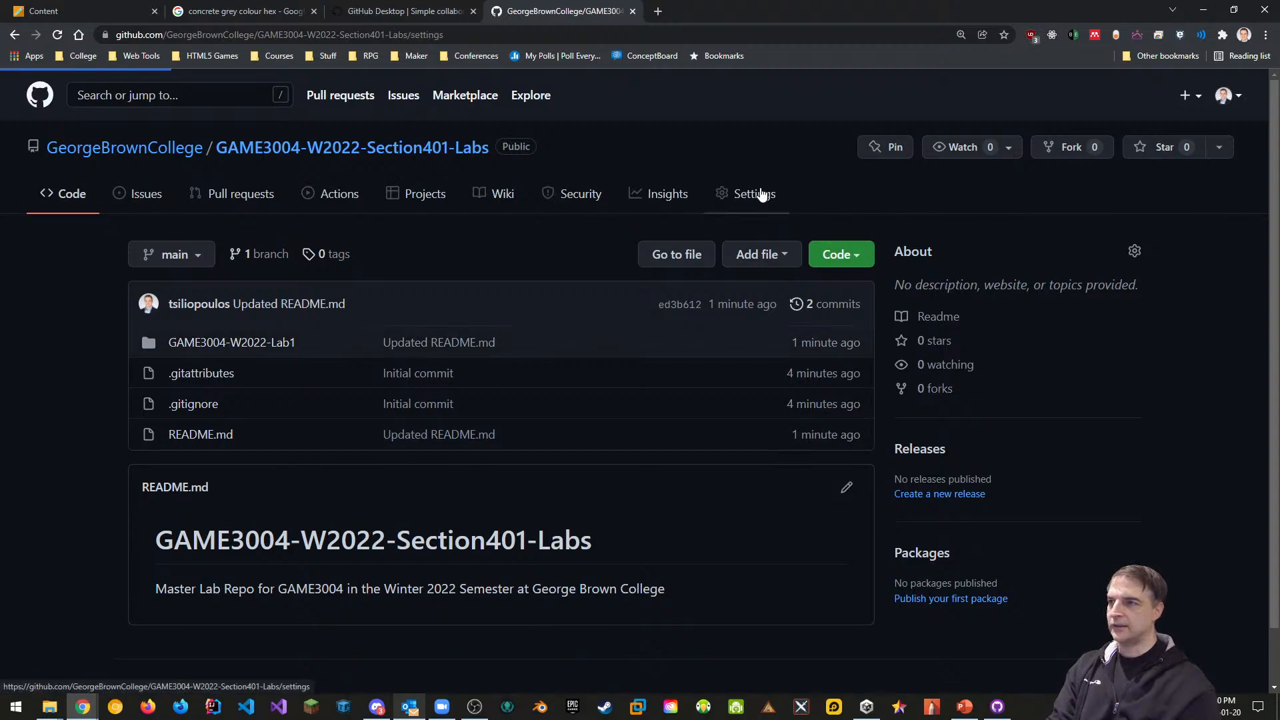
click(223, 301)
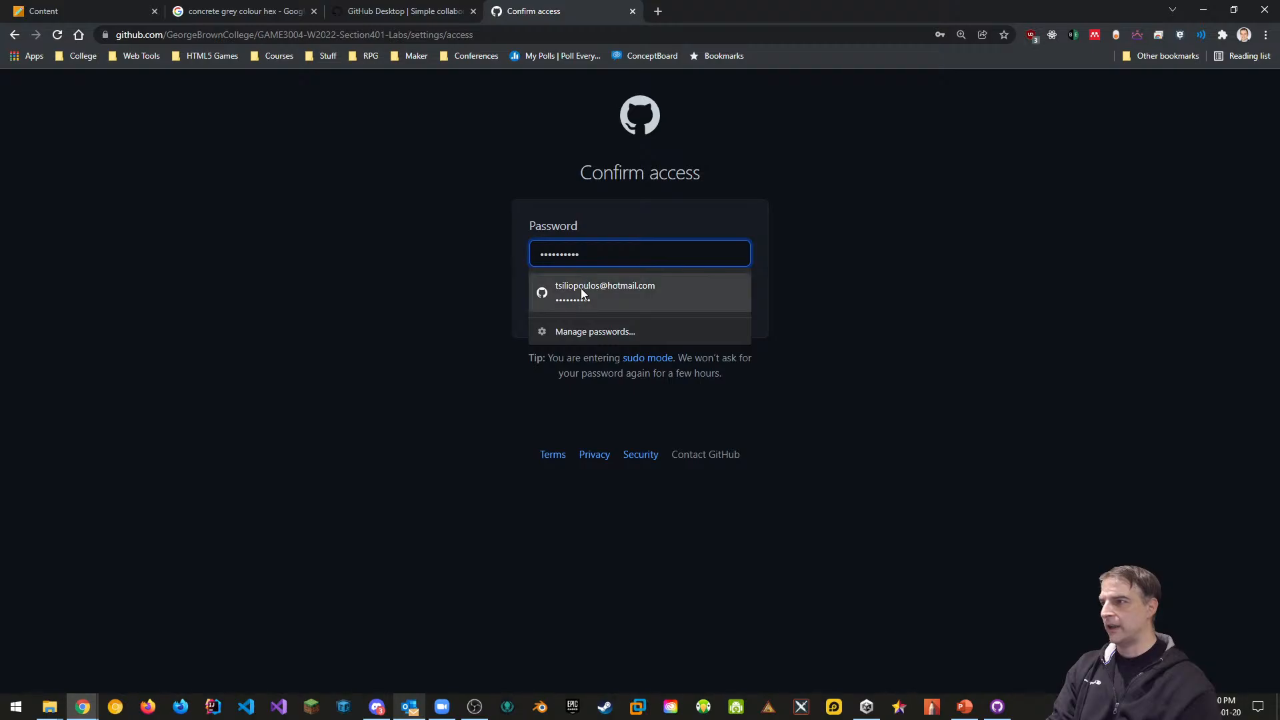
click(582, 288)
click(693, 314)
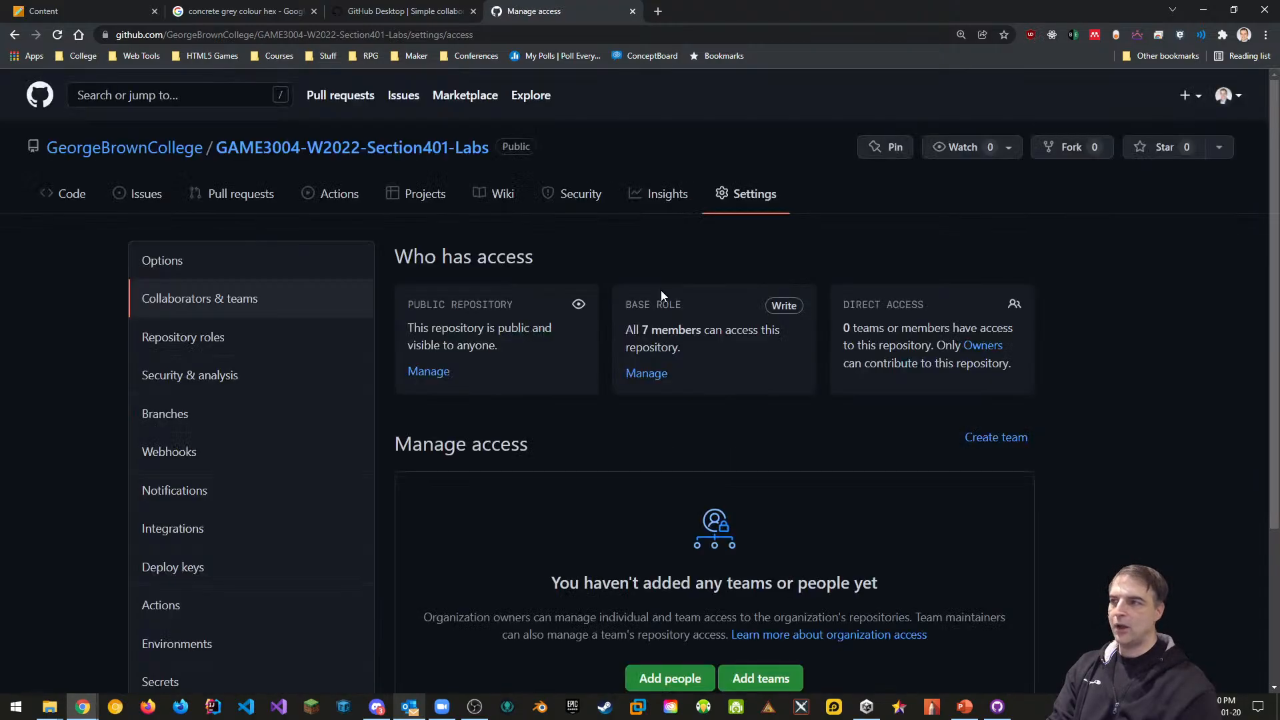
scroll(727, 325, down, 2)
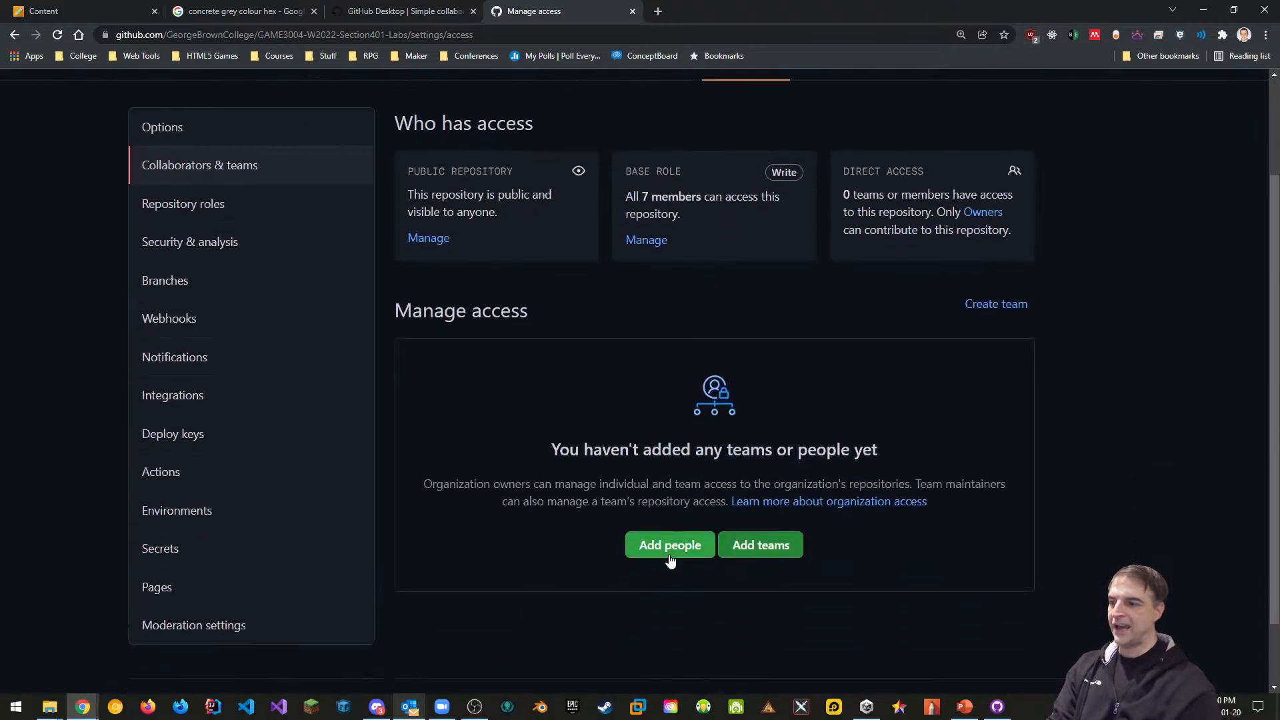
click(670, 559)
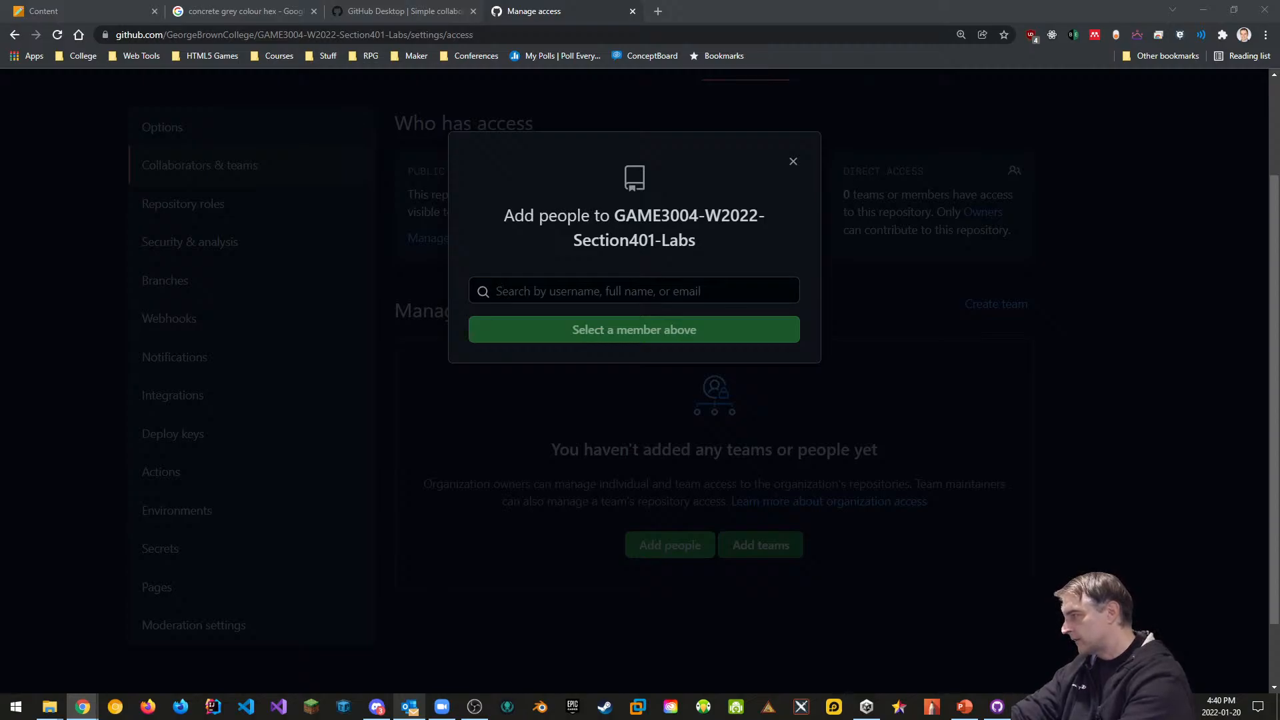
key(alt+Tab)
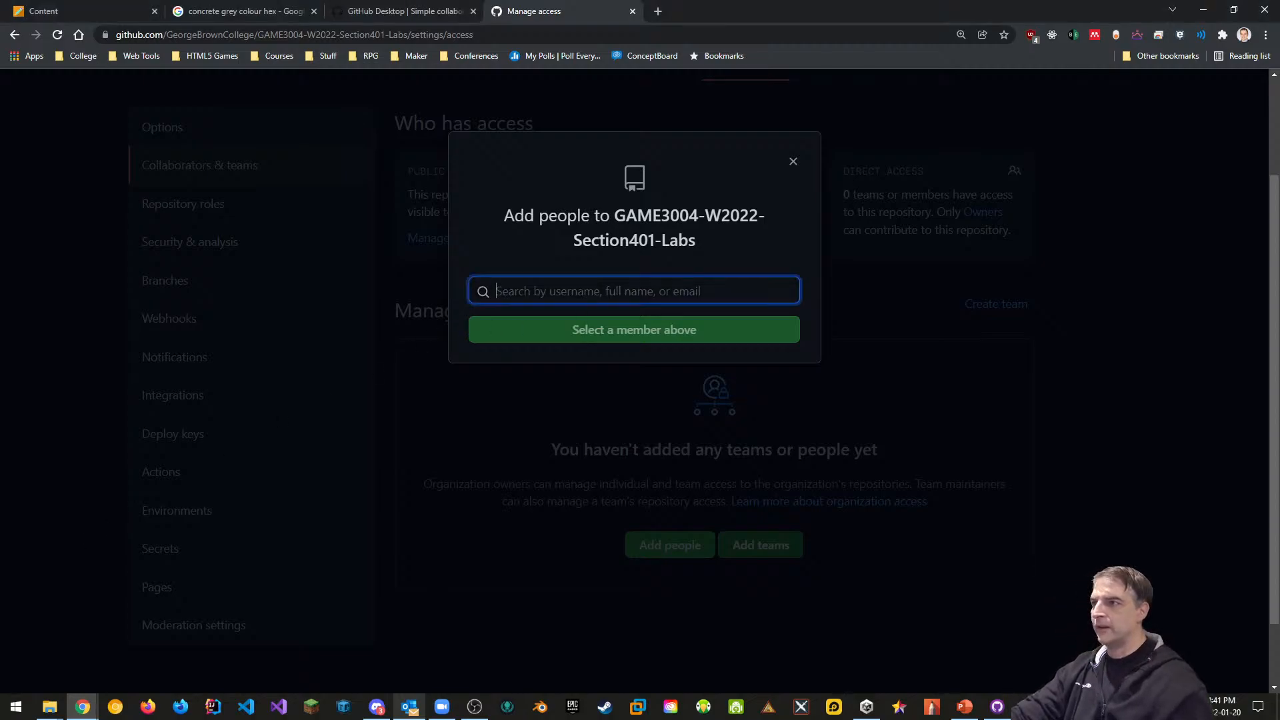
key(Return)
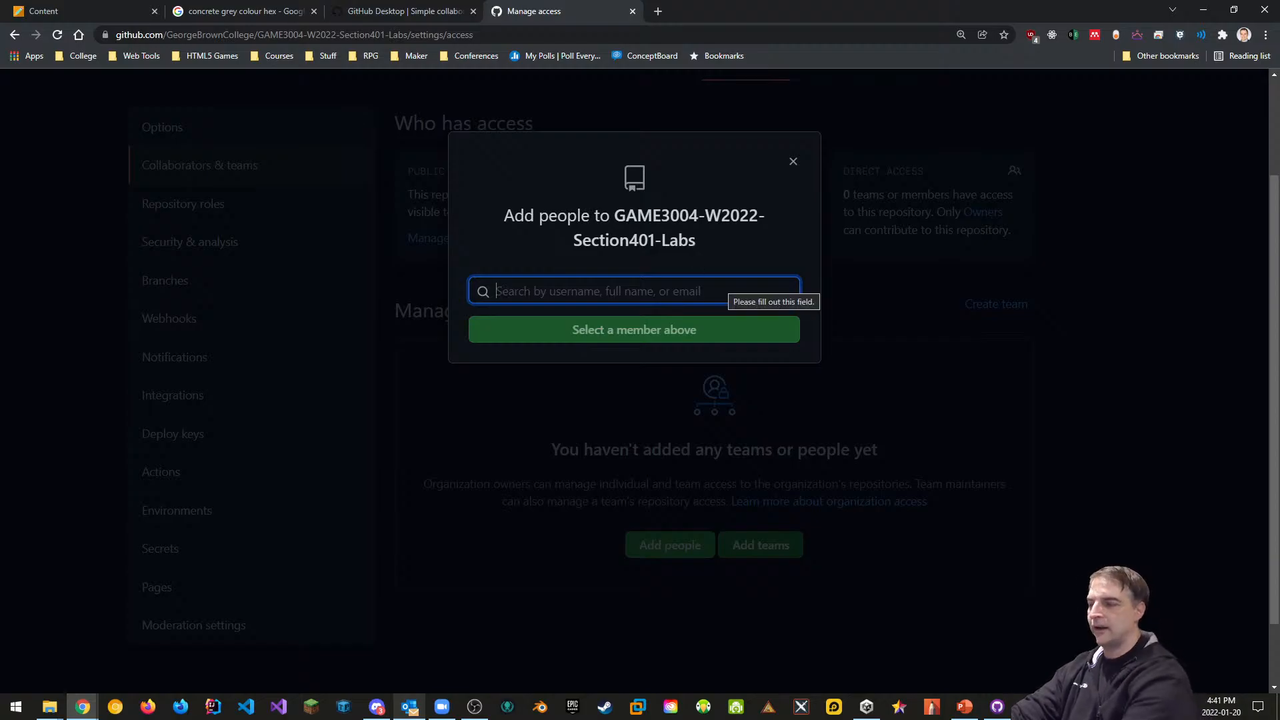
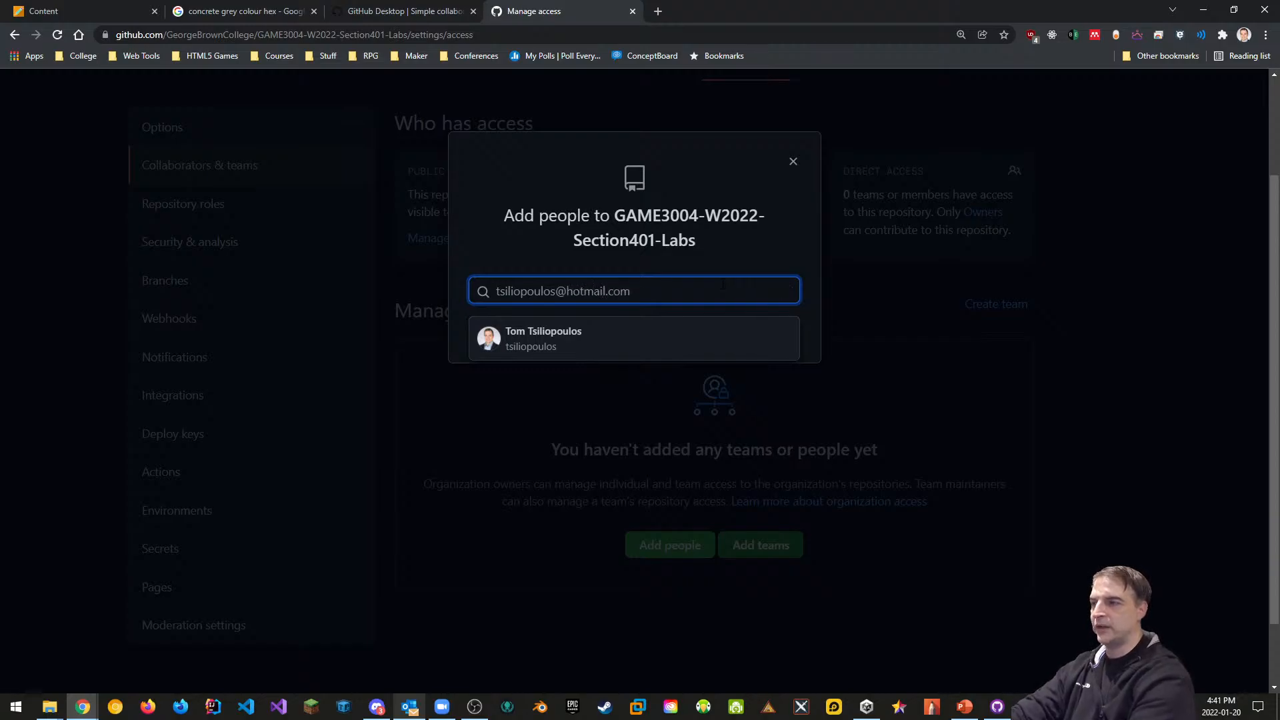
click(548, 339)
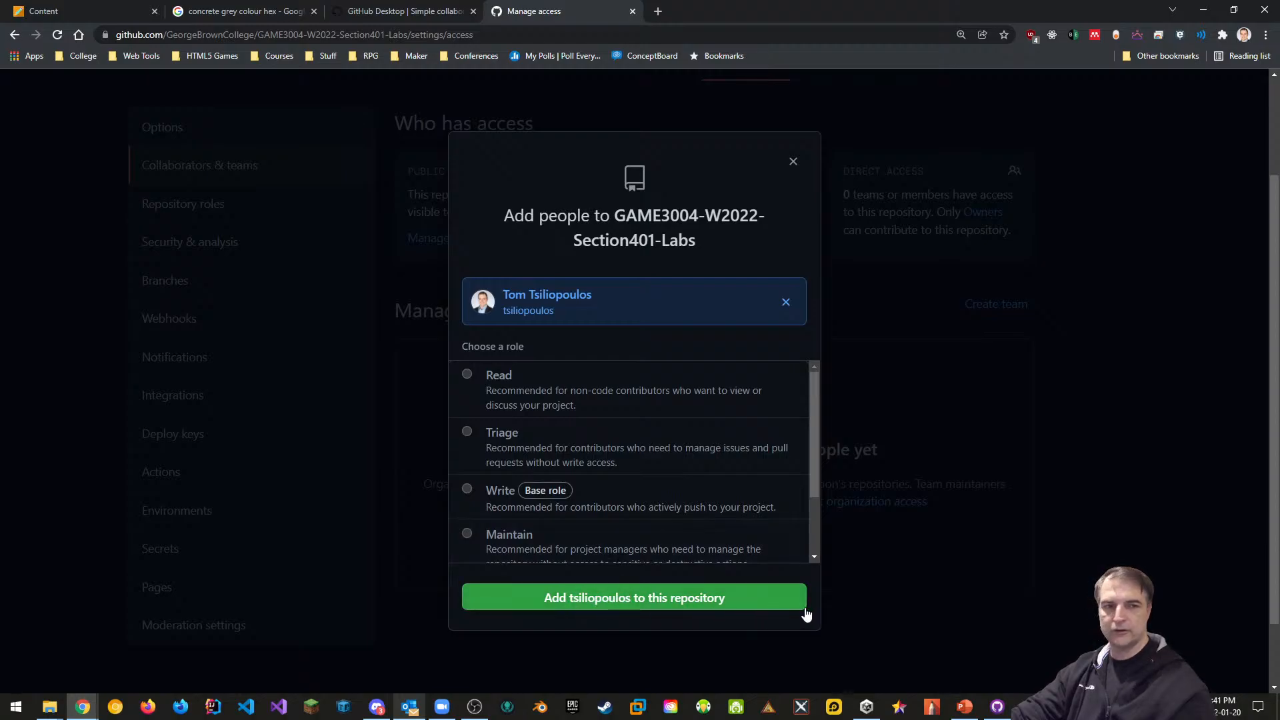
click(793, 163)
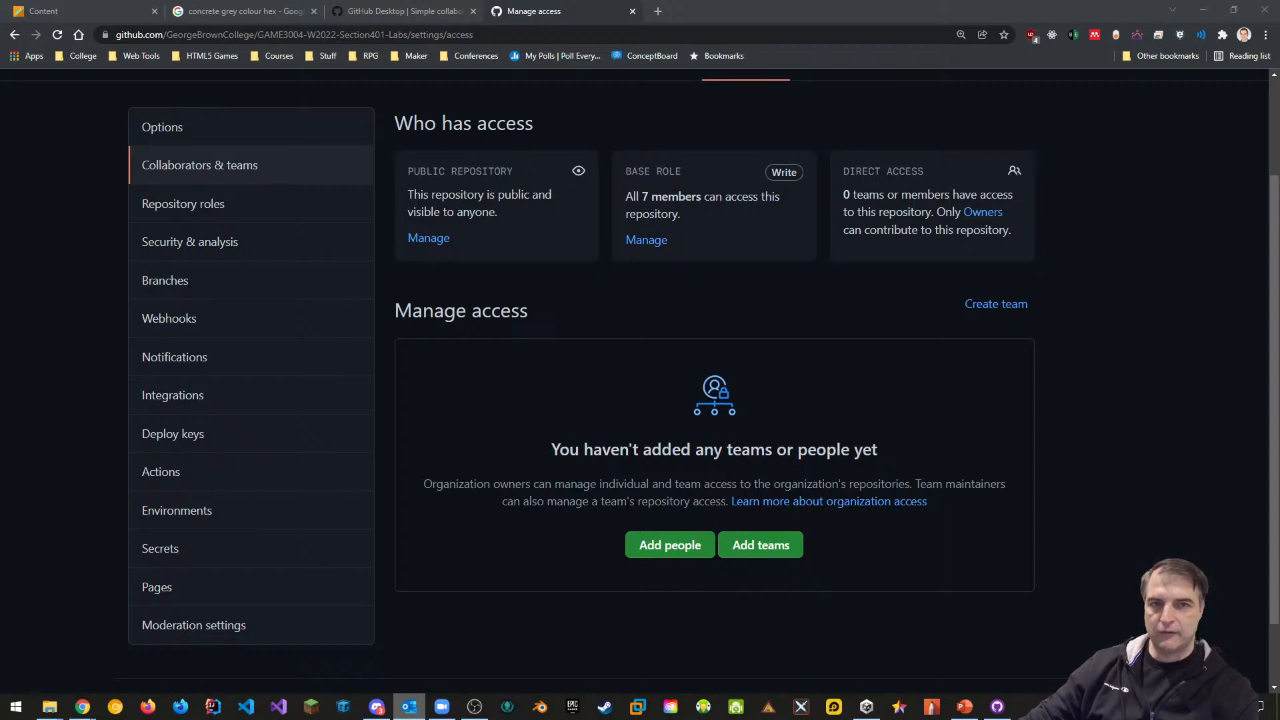
Accept the GitHub collaboration invitation from the Outlook e-mail and close the repository tab
drag(1279, 182, 571, 106)
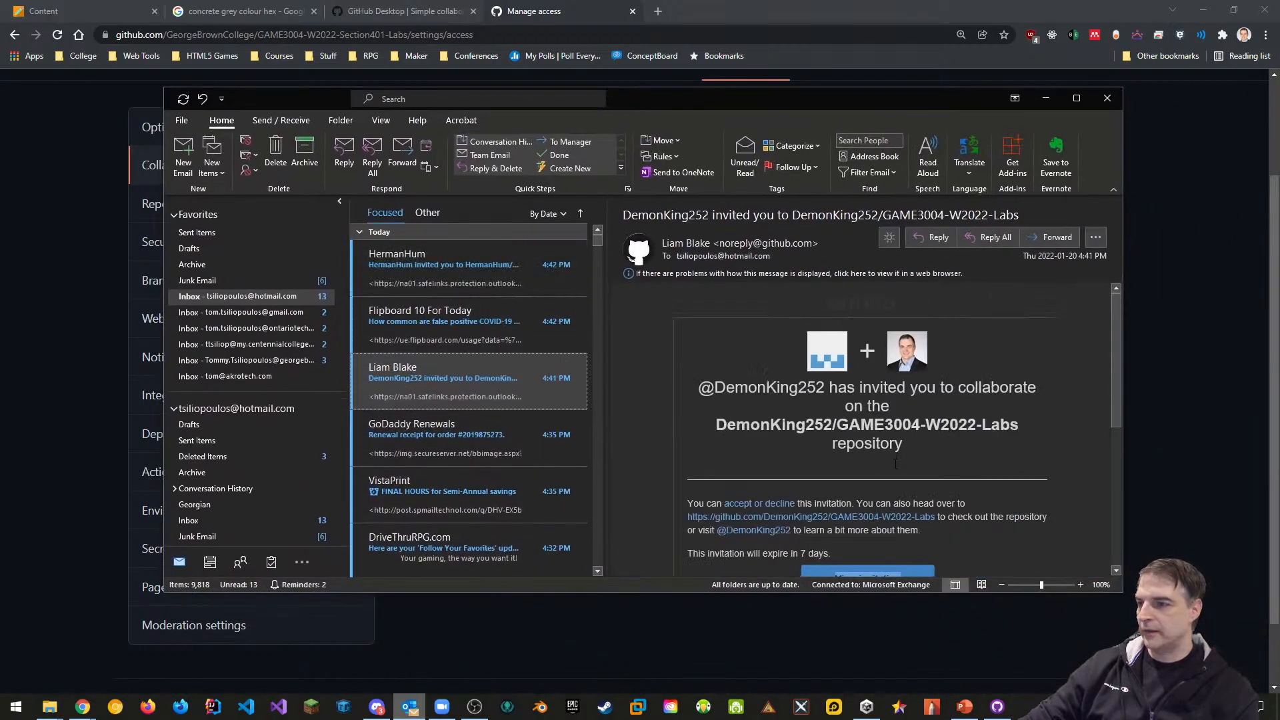
scroll(944, 444, down, 1)
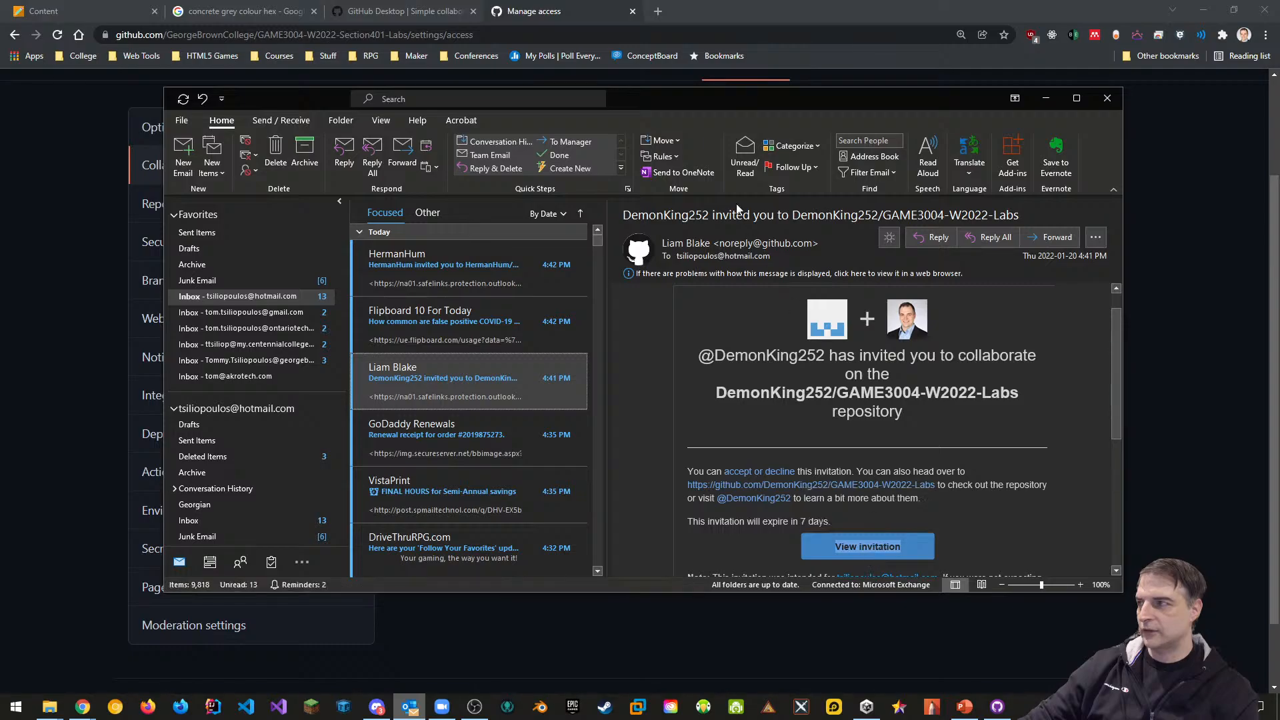
drag(661, 100, 1279, 400)
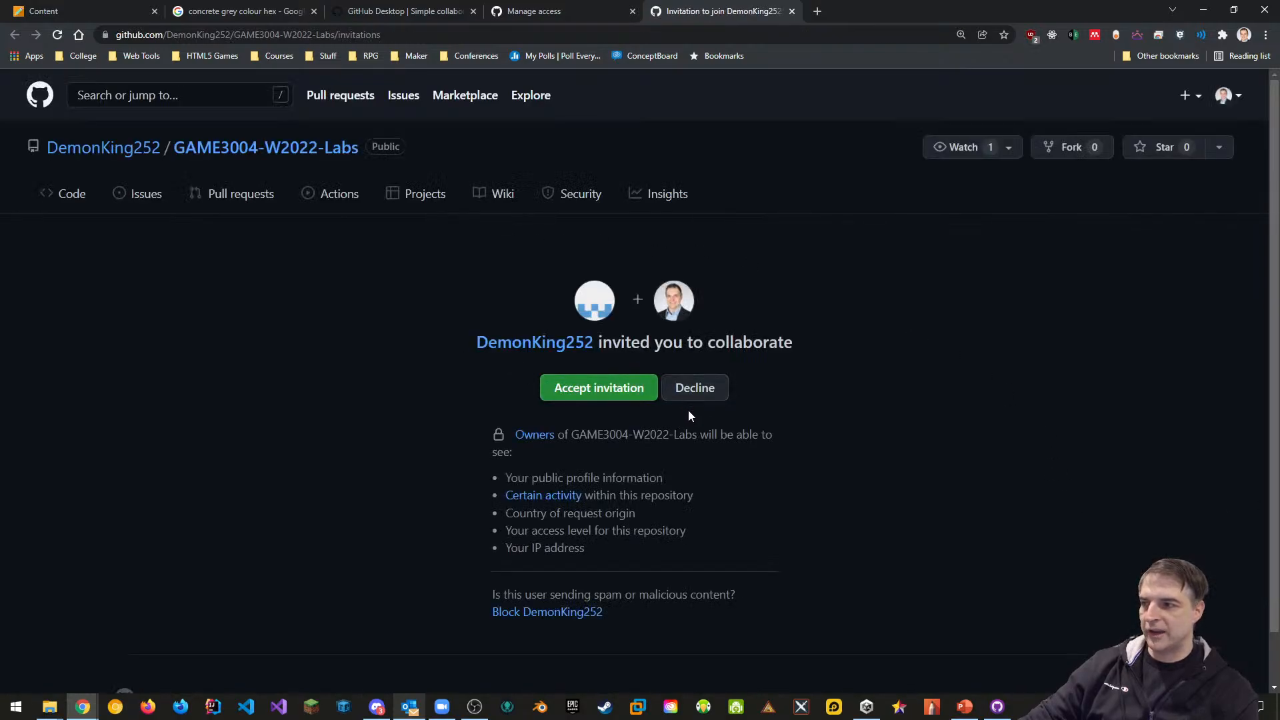
click(604, 394)
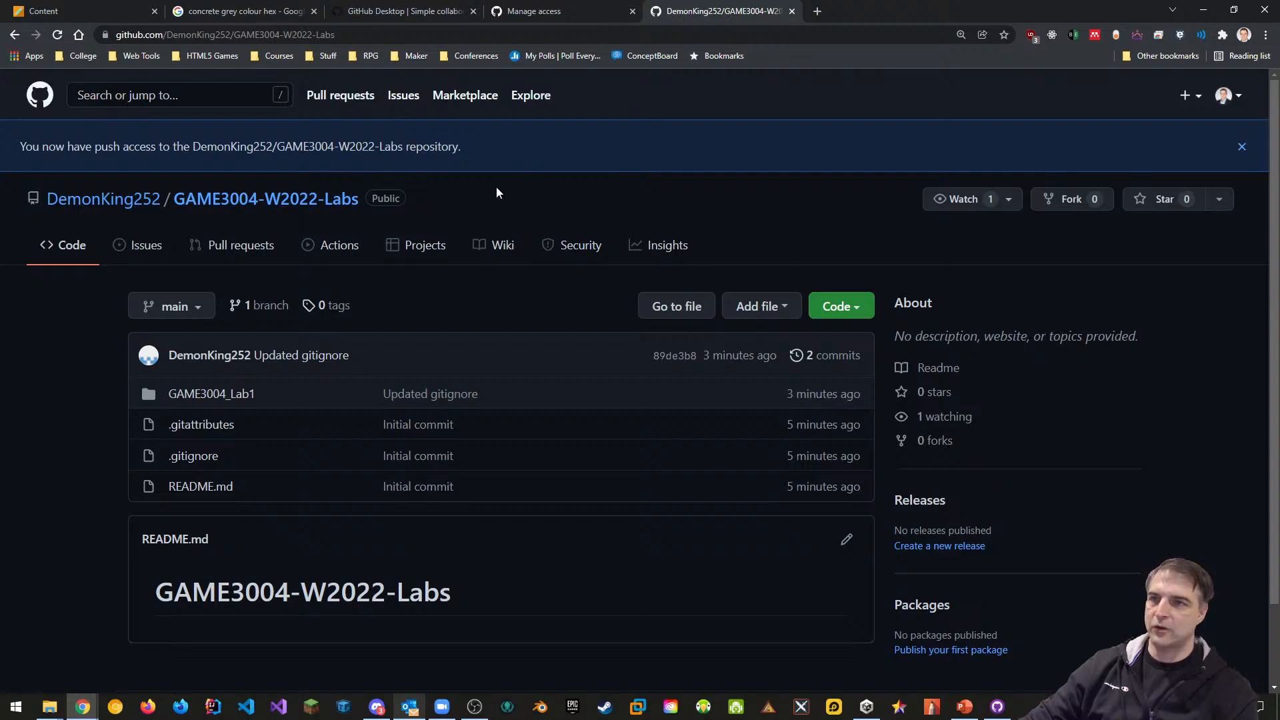
click(792, 12)
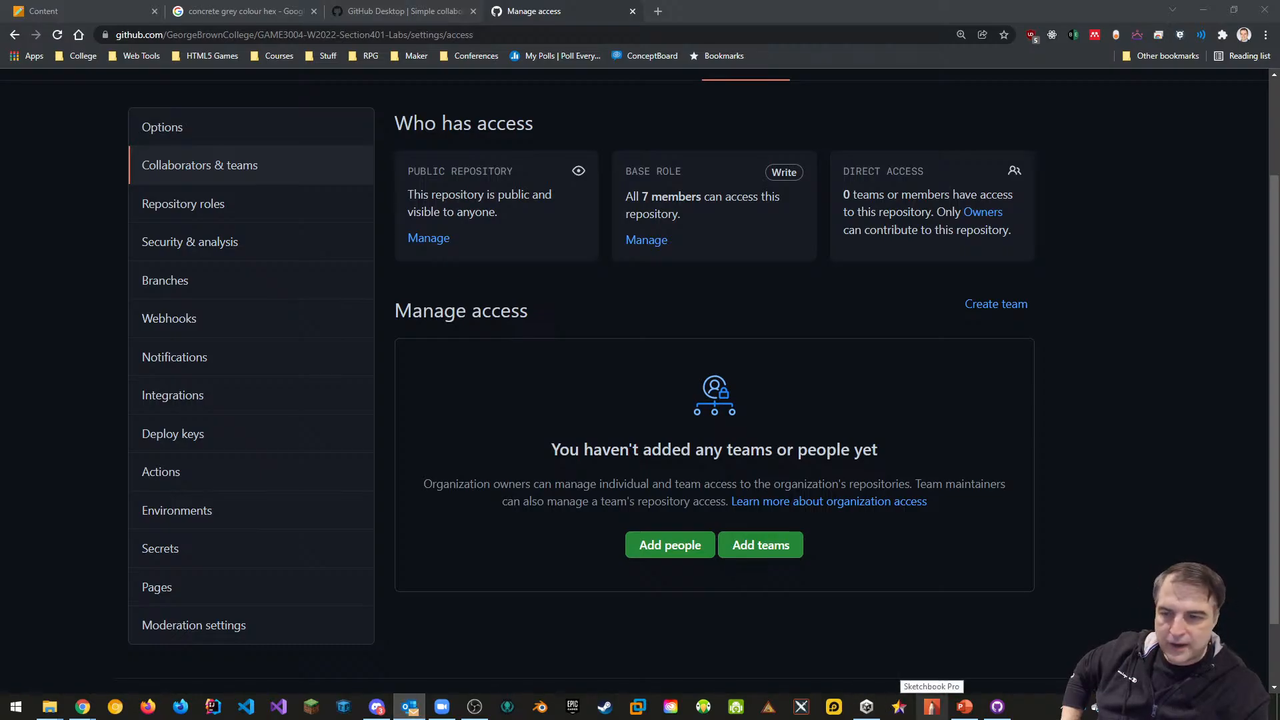
Open GAME3004-W2022-Lab1 from Unity Hub and load the Main scene from the Scenes folder
click(998, 706)
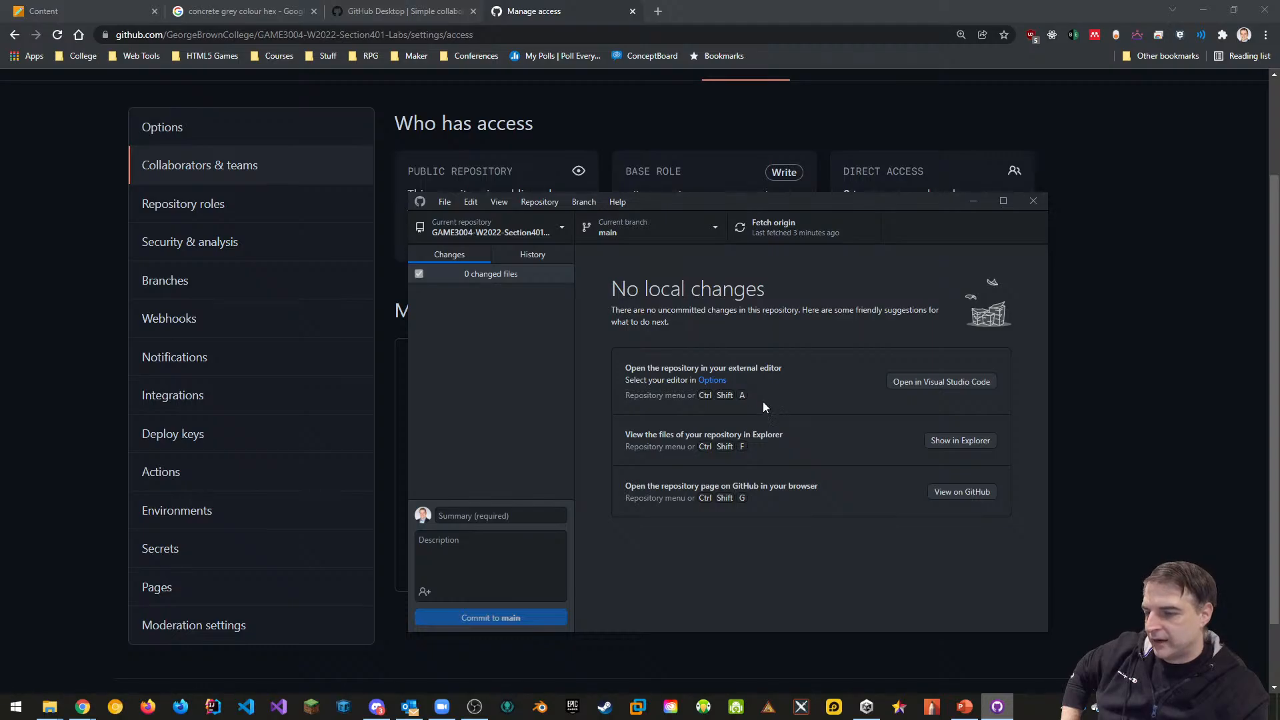
click(866, 706)
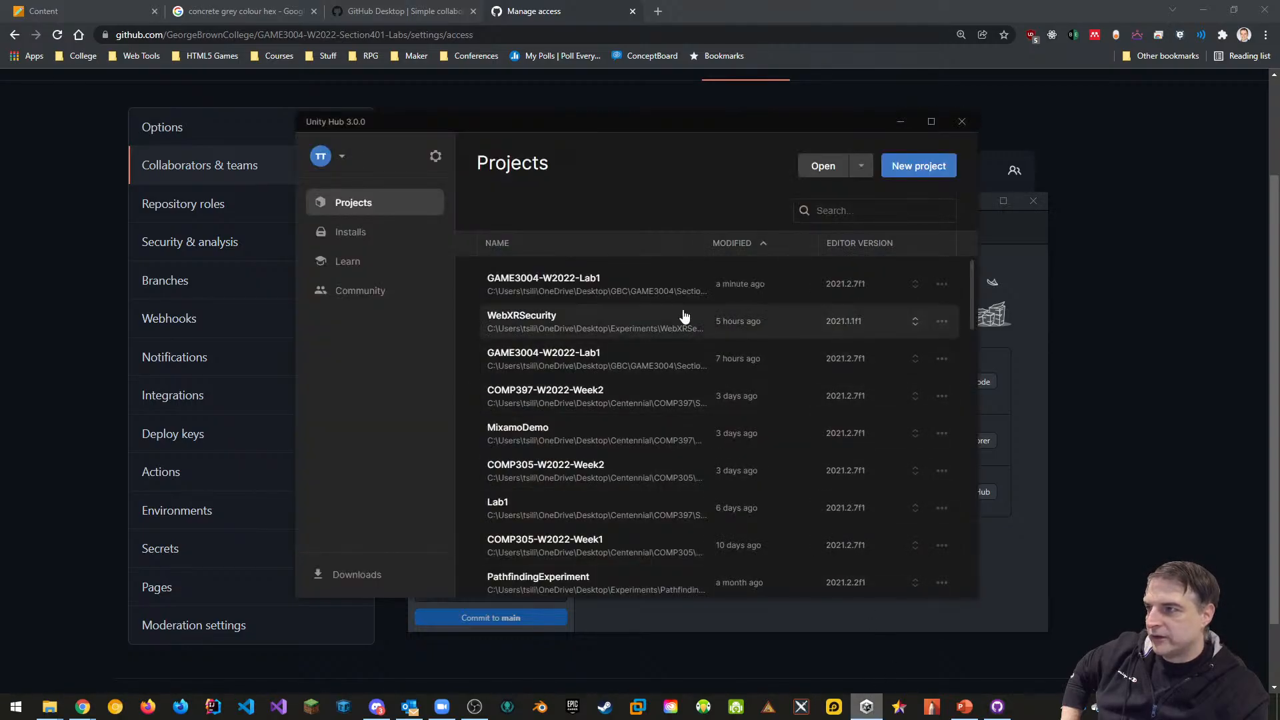
click(594, 291)
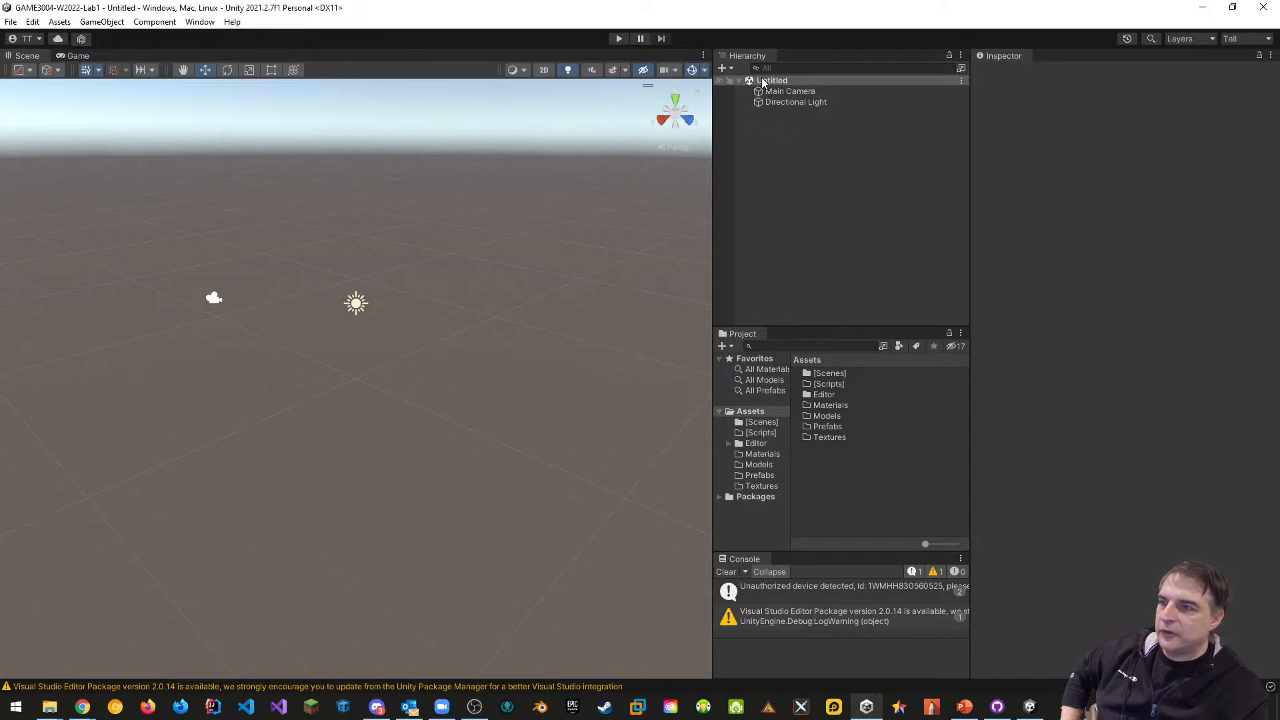
double_click(818, 373)
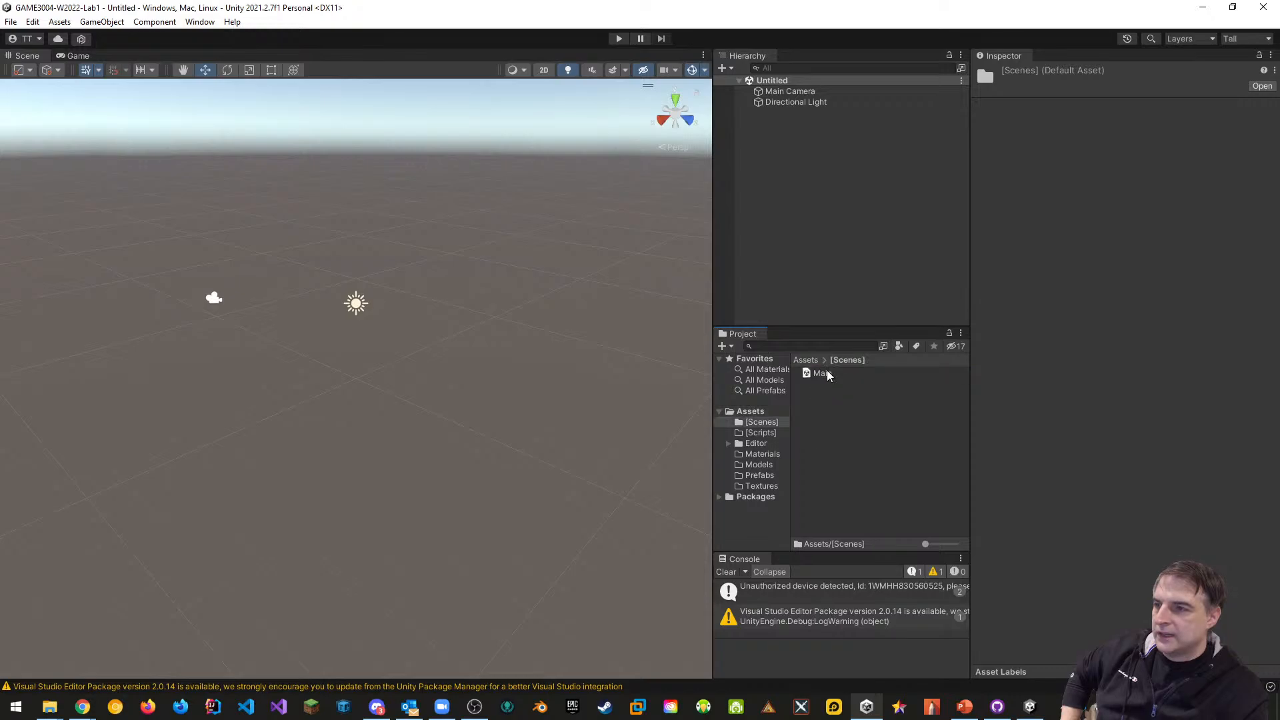
double_click(824, 374)
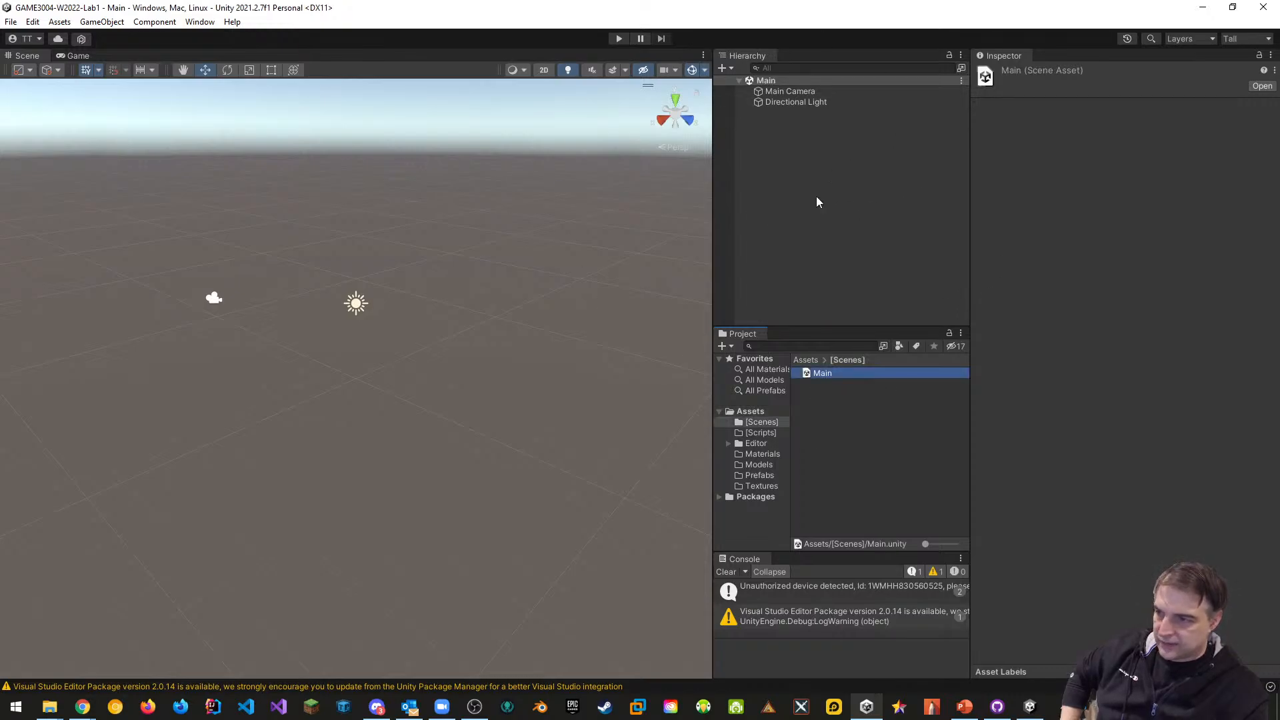
Show the Downloads > GAME3004-Section401 folder in File Explorer as a list
mouse_move(49, 707)
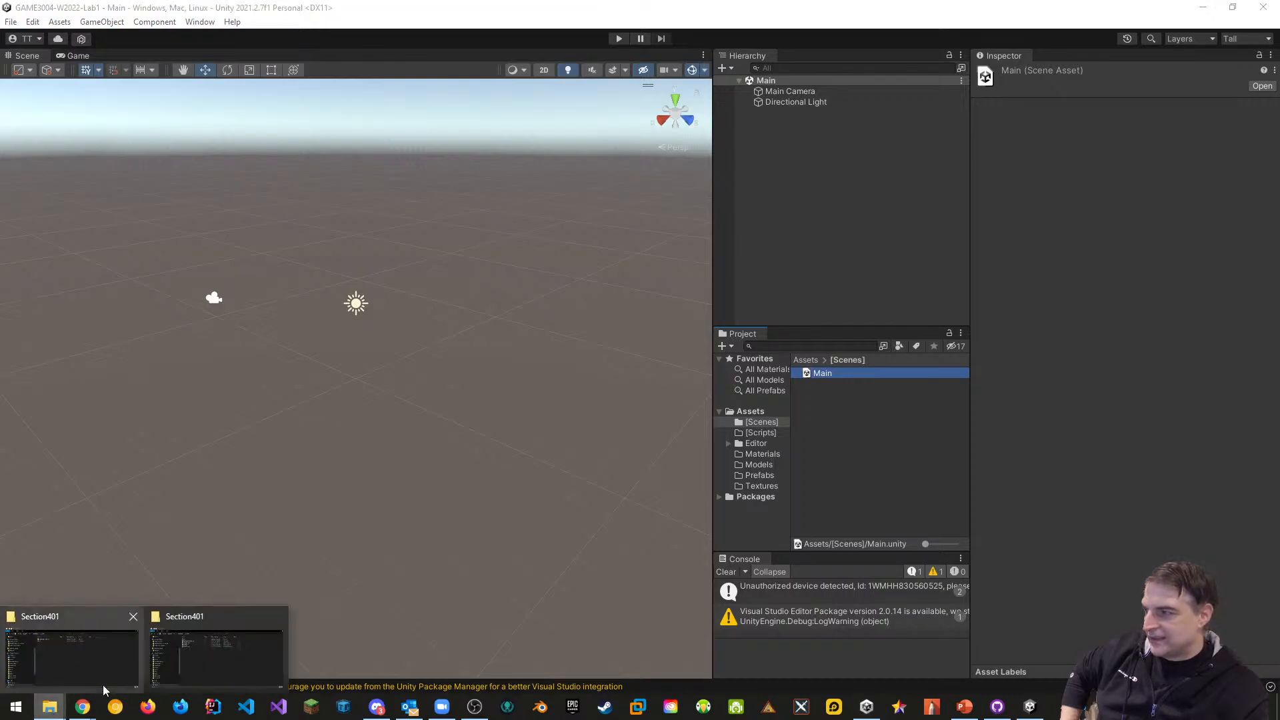
click(209, 659)
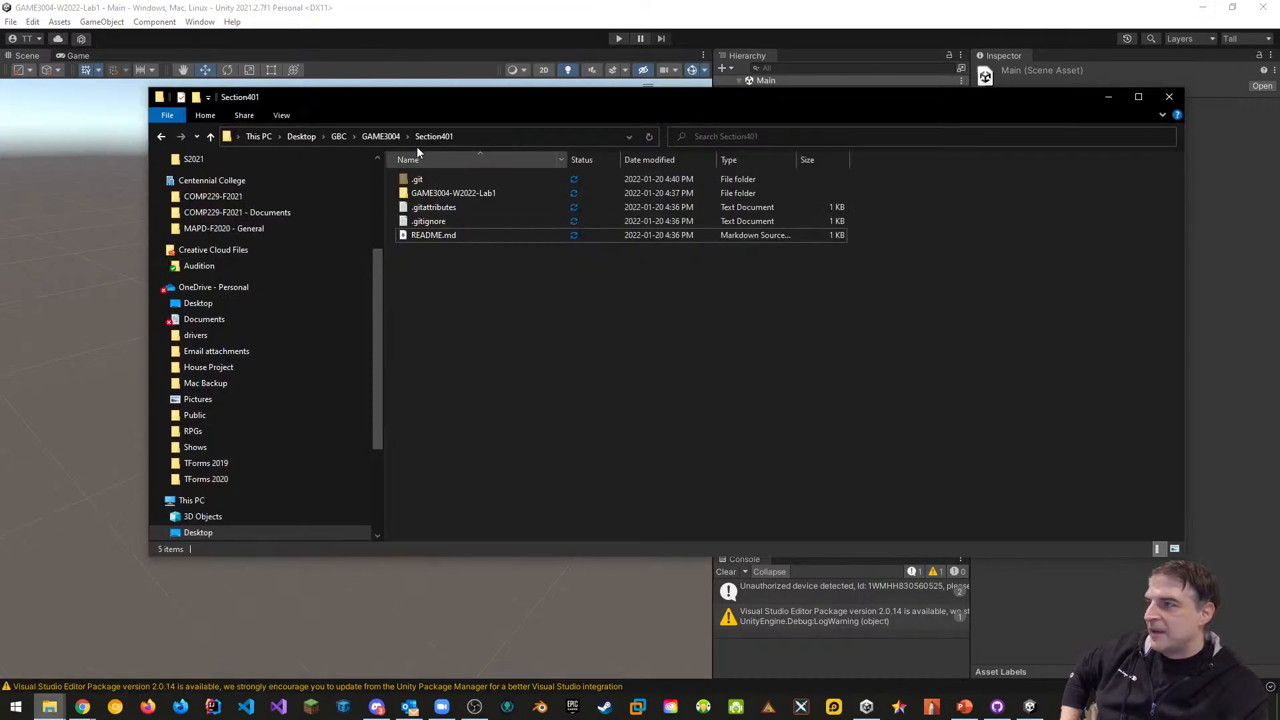
drag(417, 96, 1130, 234)
scroll(990, 509, up, 4)
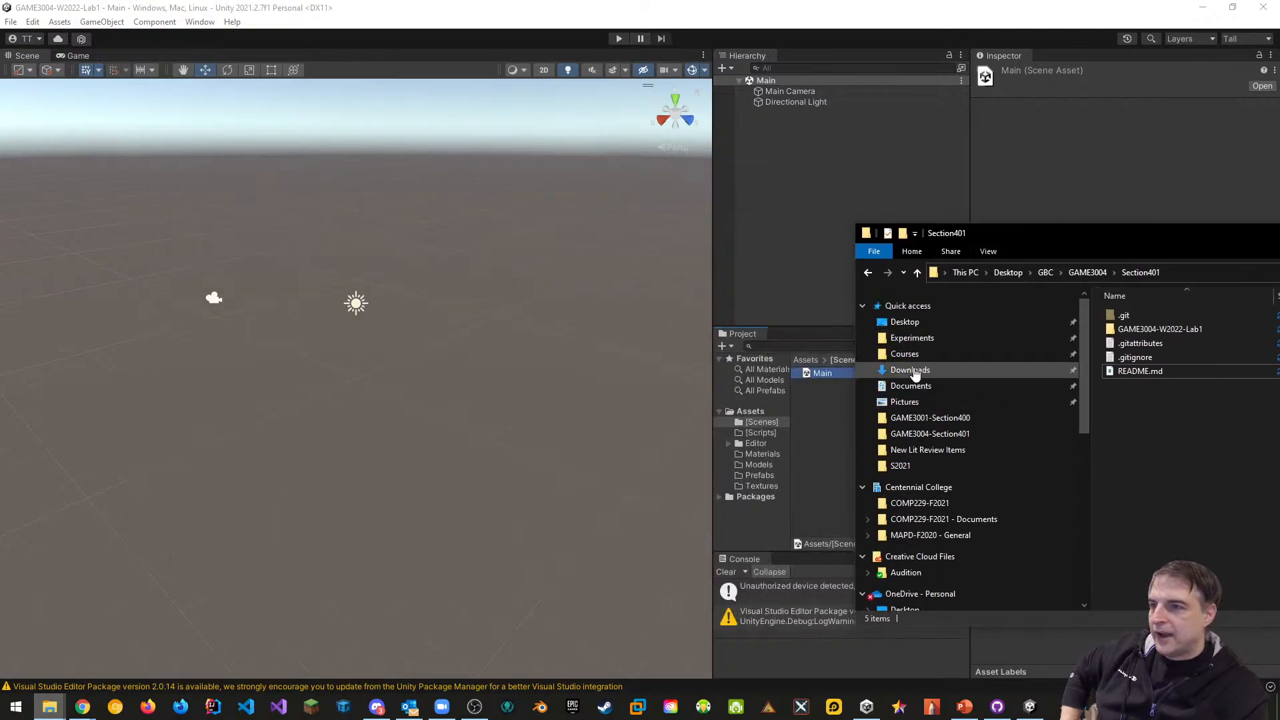
click(912, 370)
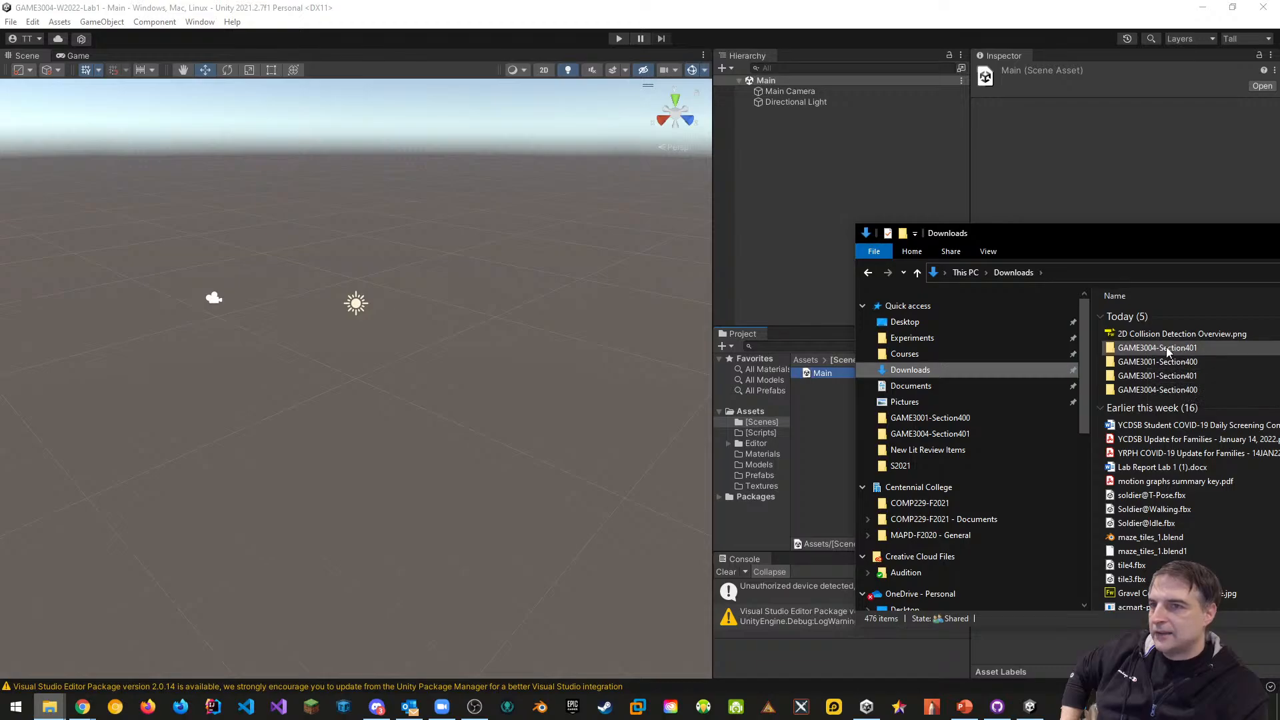
double_click(1167, 349)
drag(1196, 235, 837, 218)
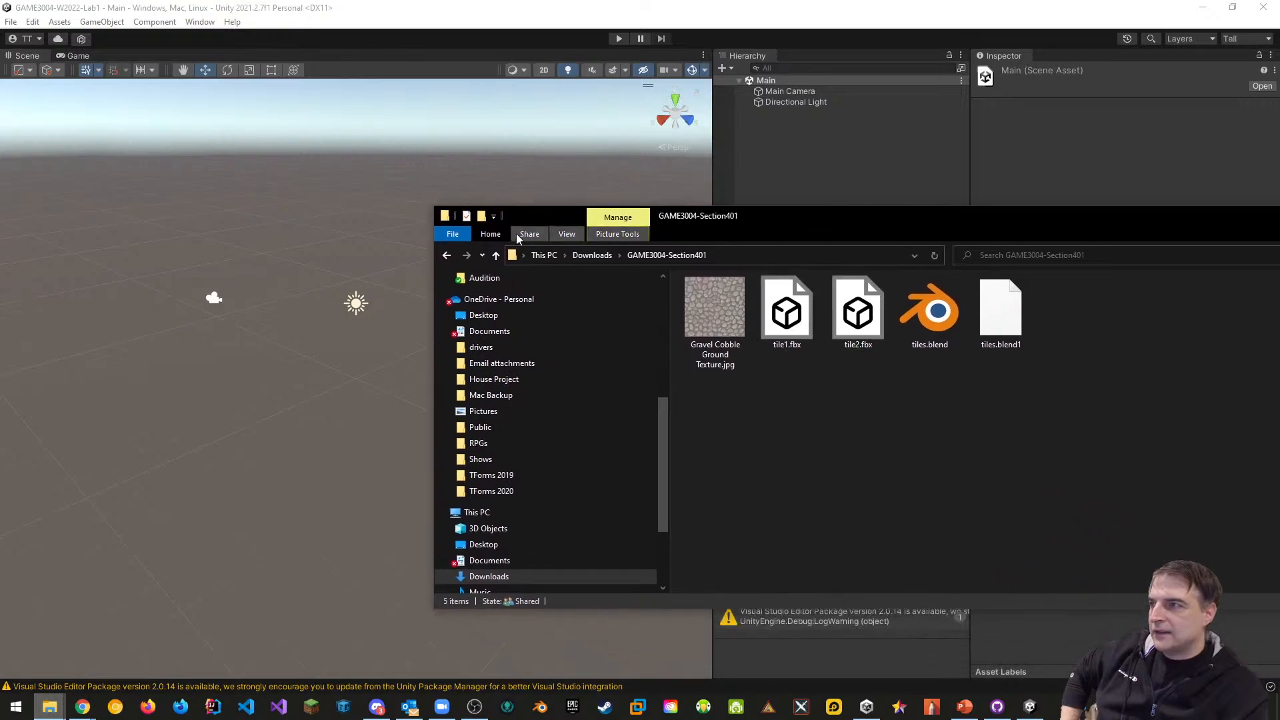
click(567, 234)
click(638, 268)
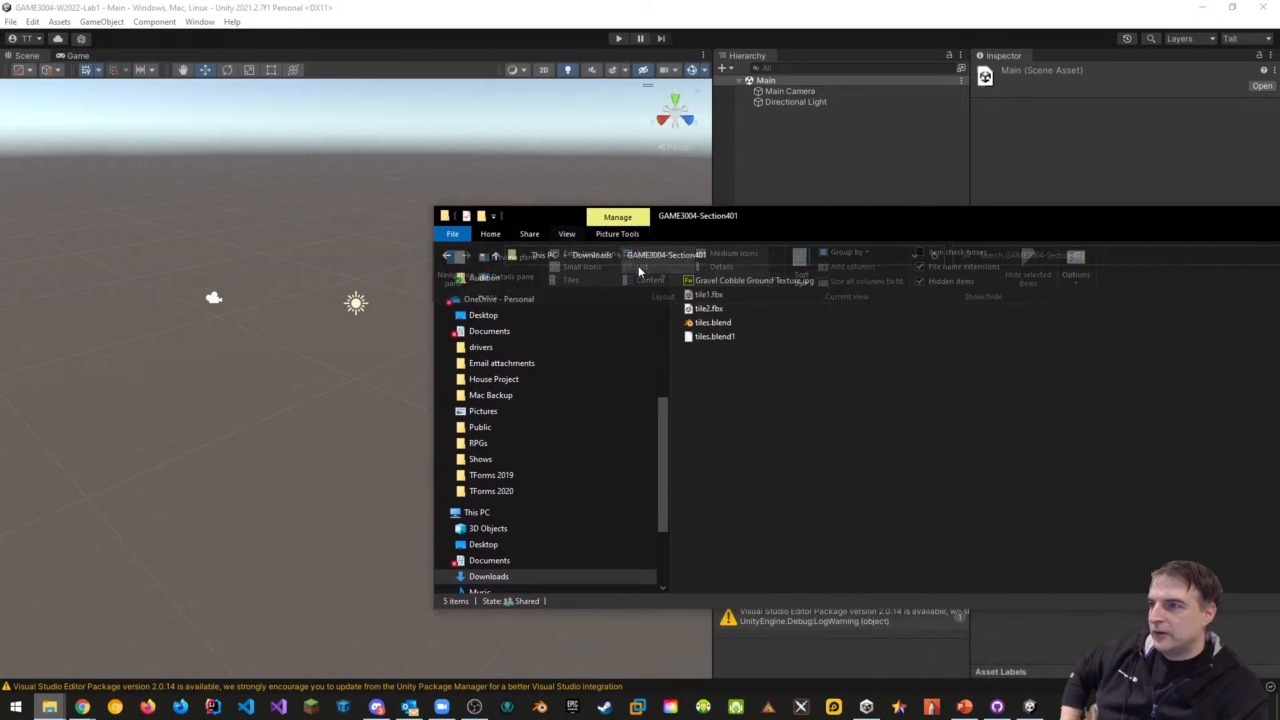
drag(717, 220, 1212, 197)
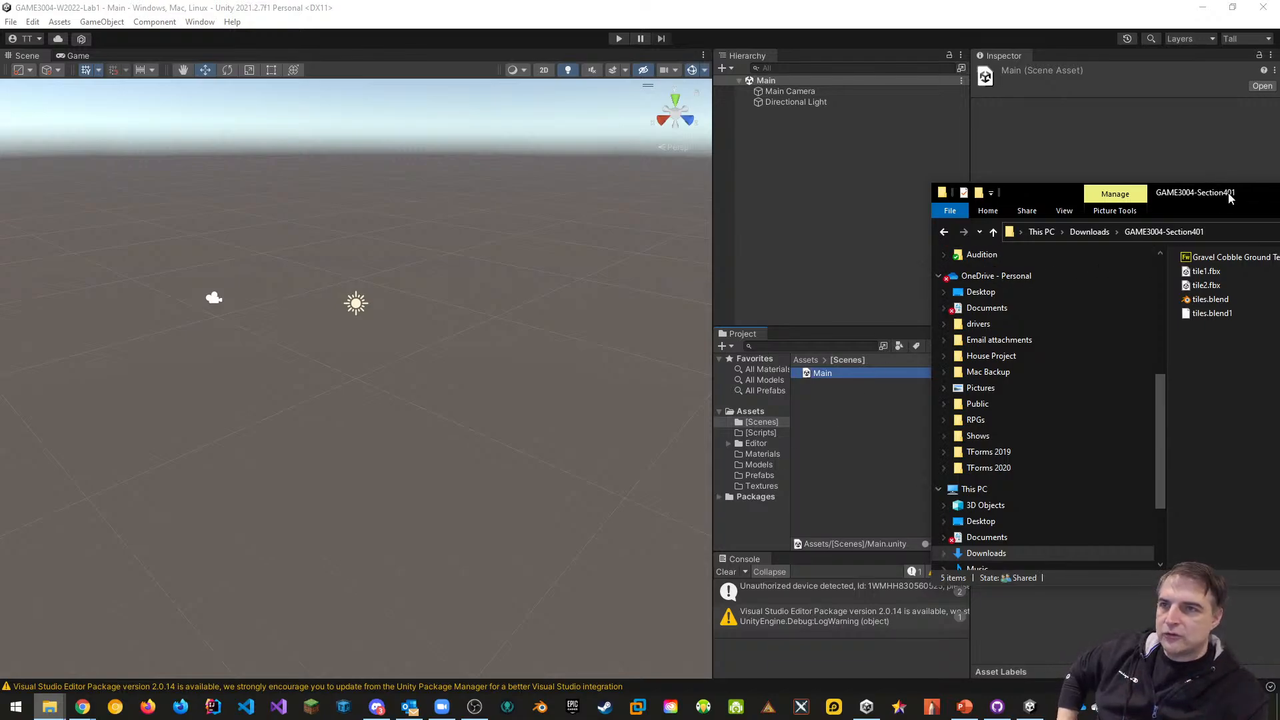
Import tile1.fbx and tile2.fbx into Models and the gravel texture into Textures
click(1204, 275)
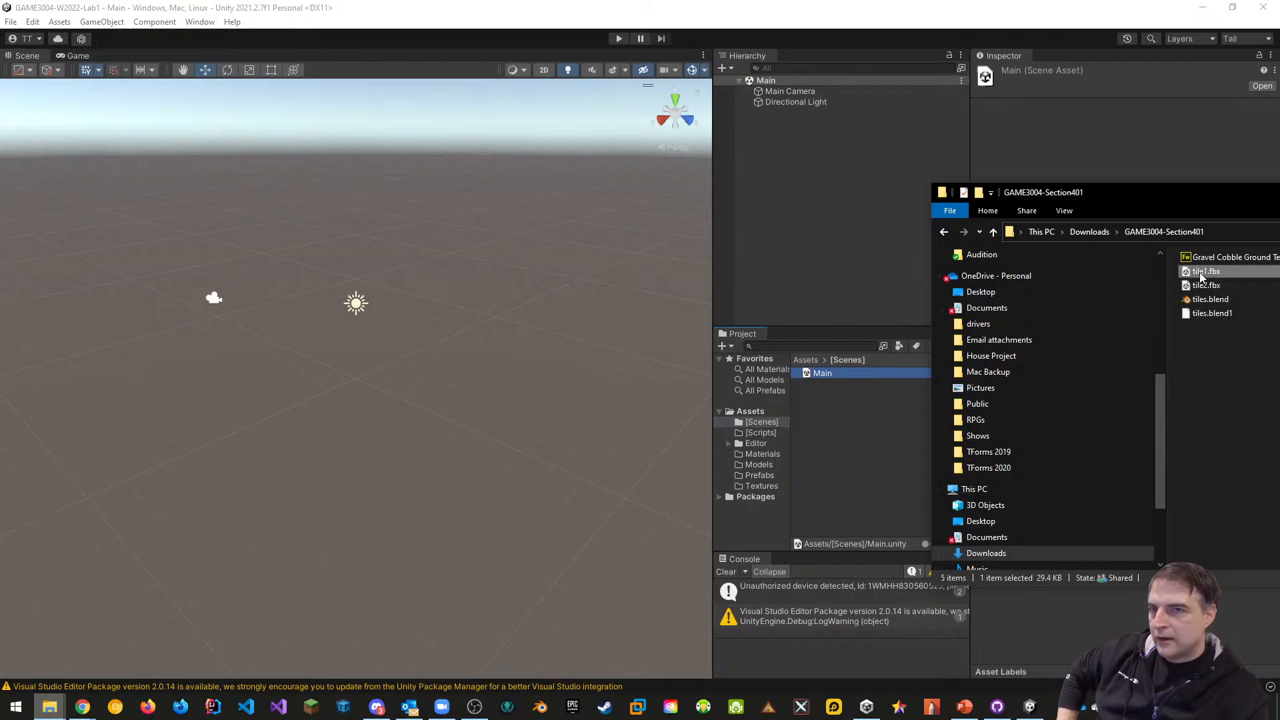
ctrl+click(1204, 287)
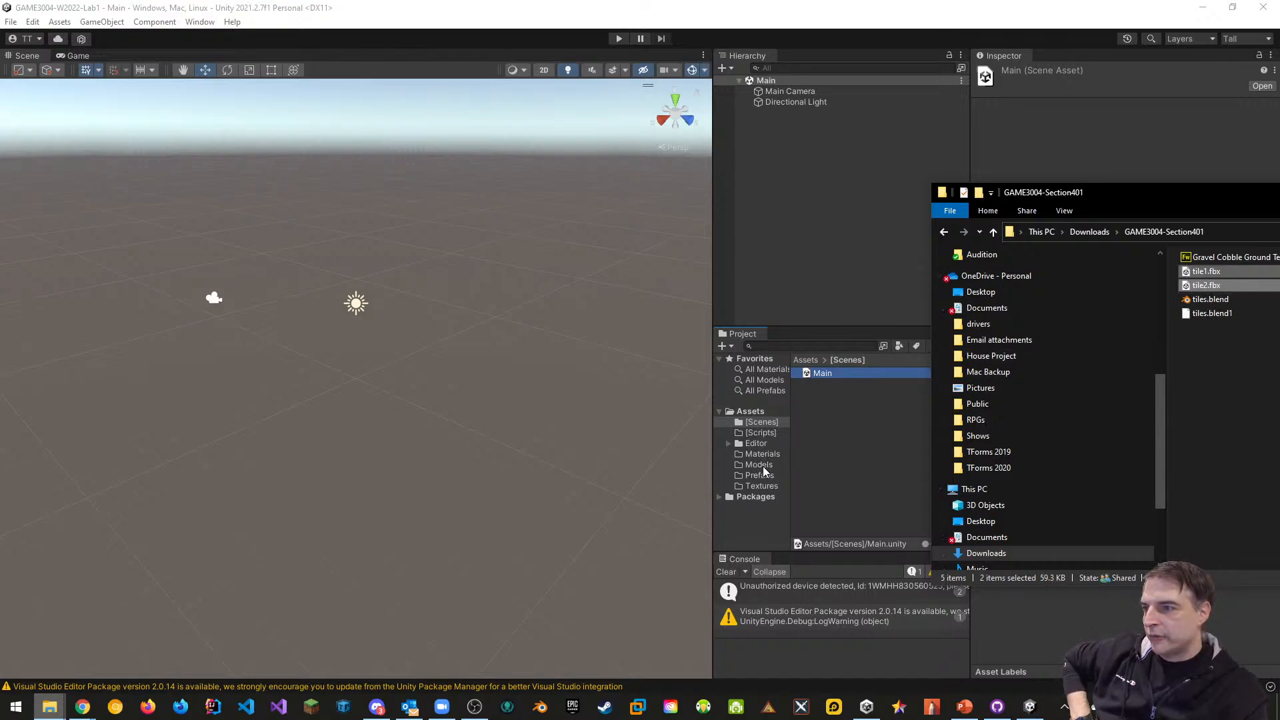
drag(1200, 286, 837, 435)
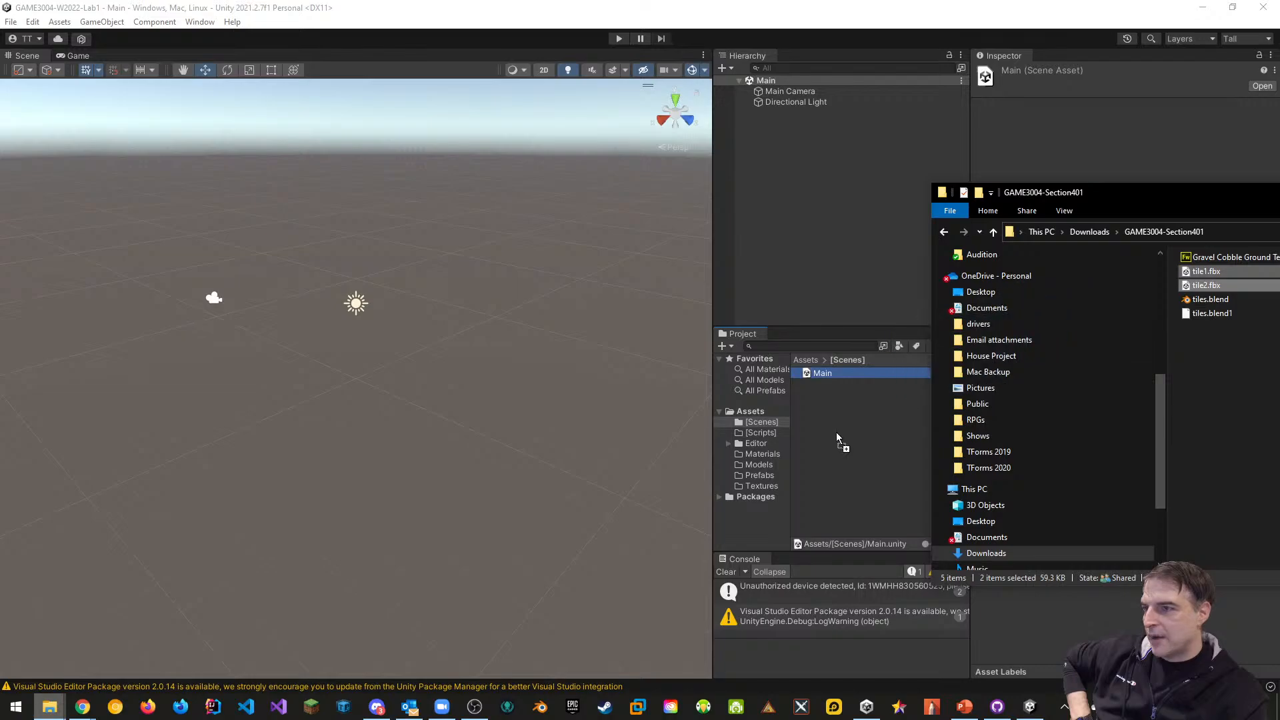
drag(765, 467, 756, 470)
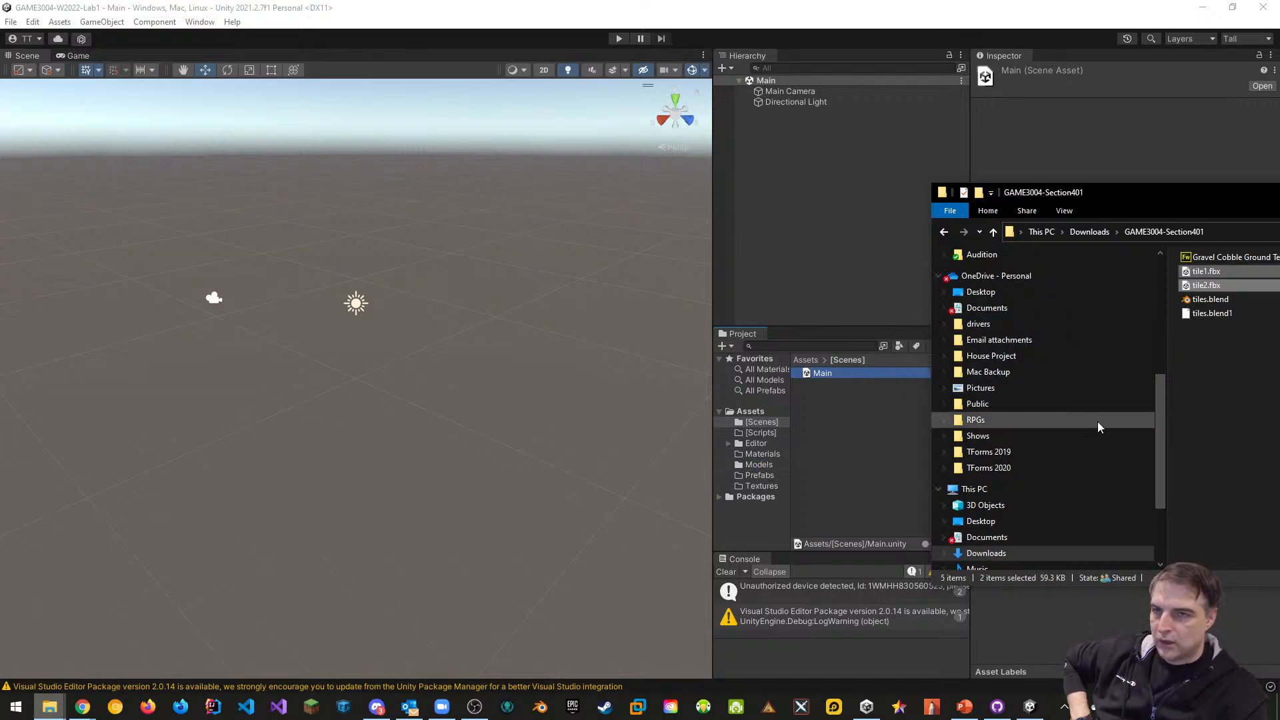
click(1214, 355)
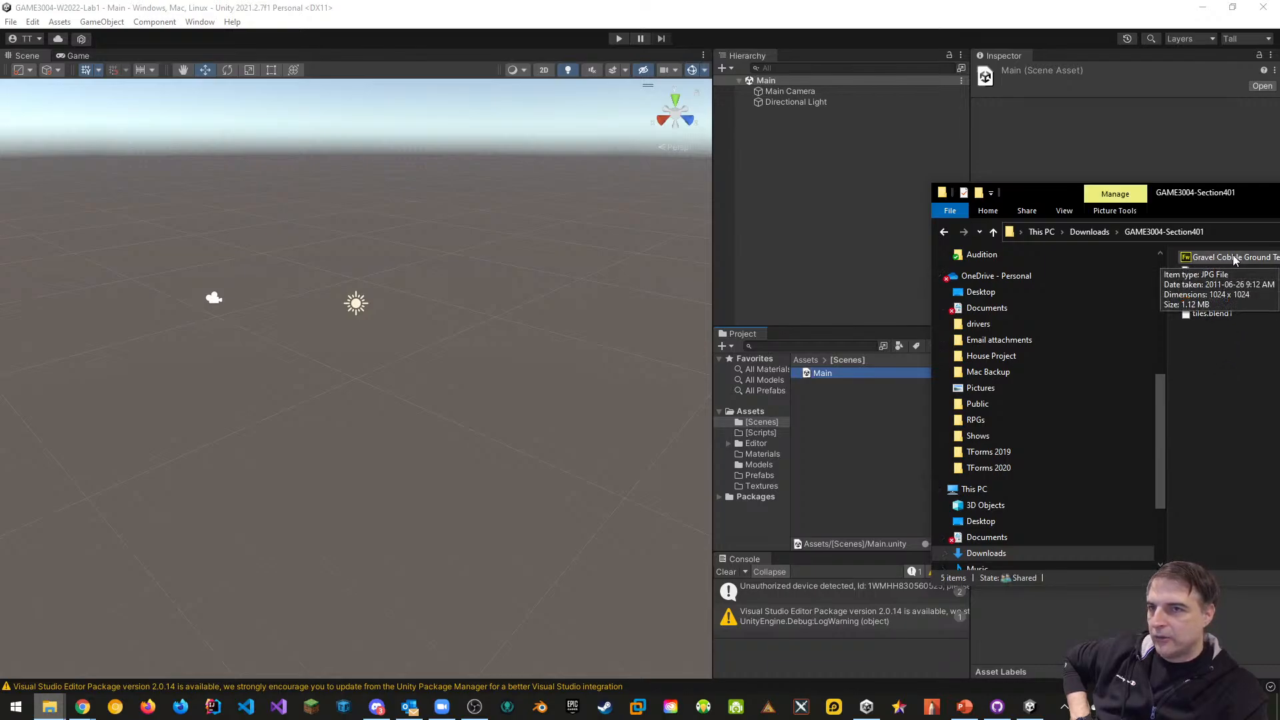
drag(1233, 257, 764, 492)
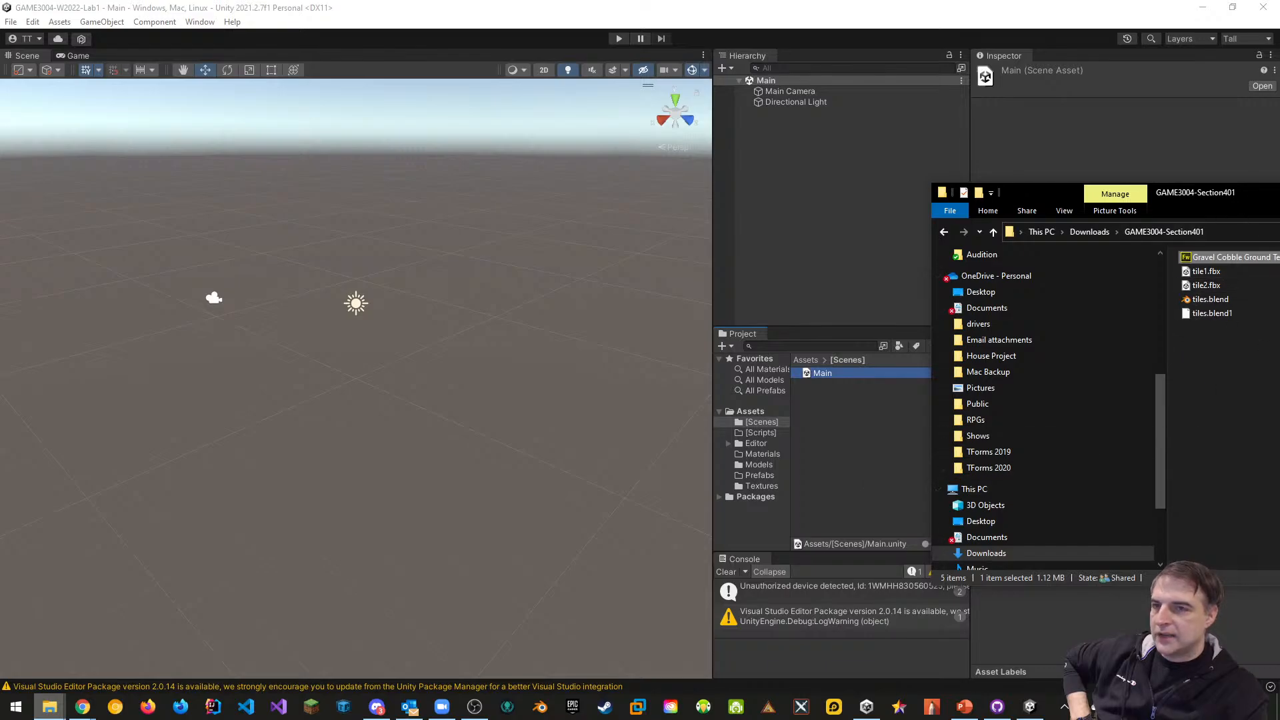
Close File Explorer and select the tile1 model in Unity's Models folder
drag(1243, 196, 705, 354)
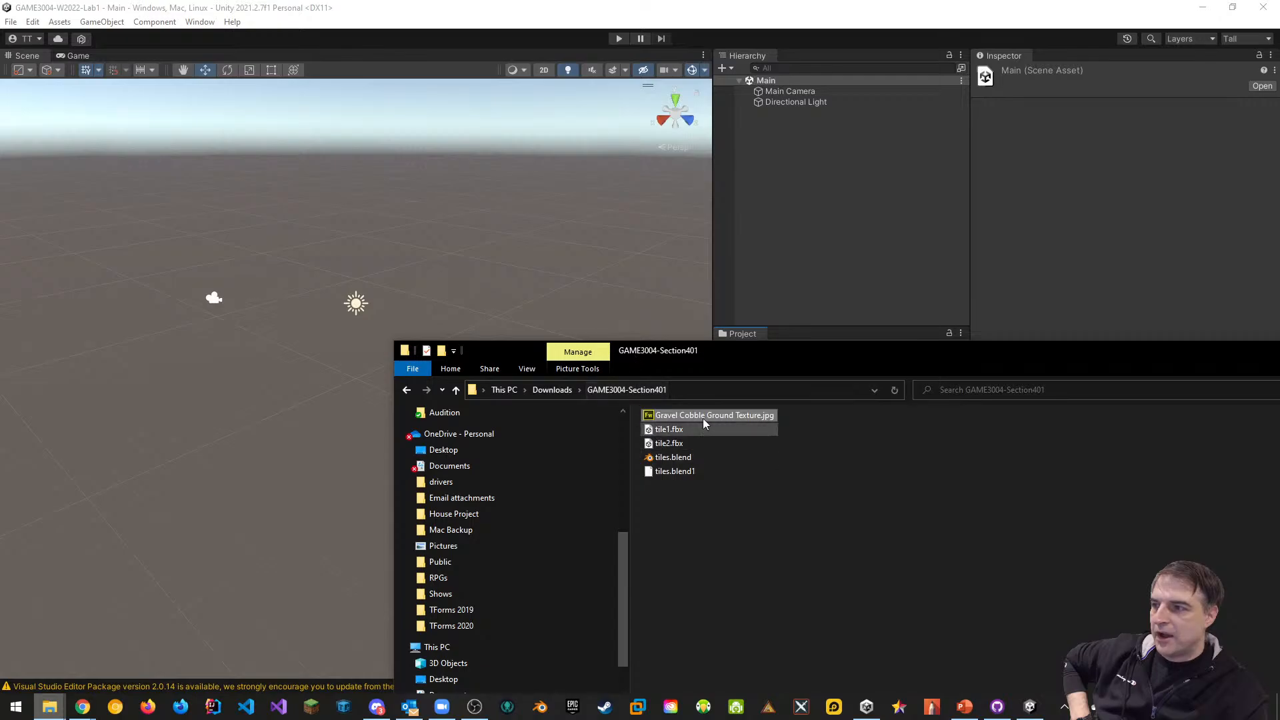
drag(1259, 356, 946, 349)
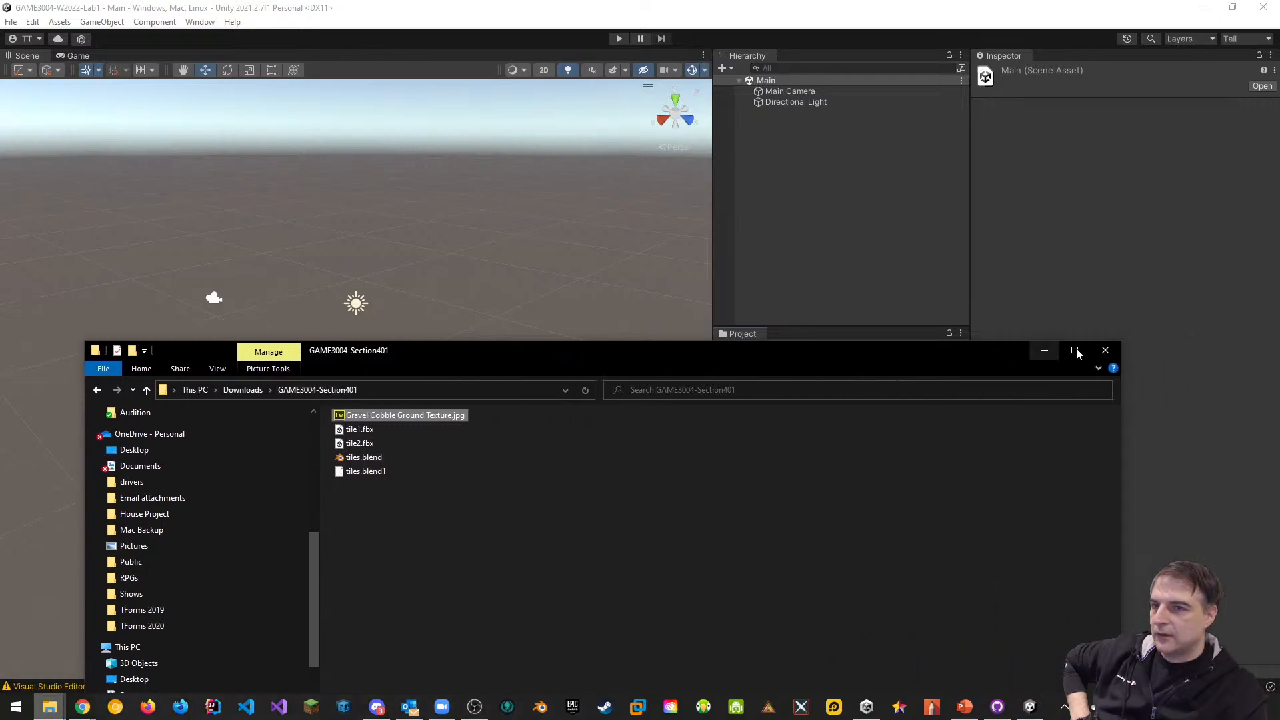
click(1101, 350)
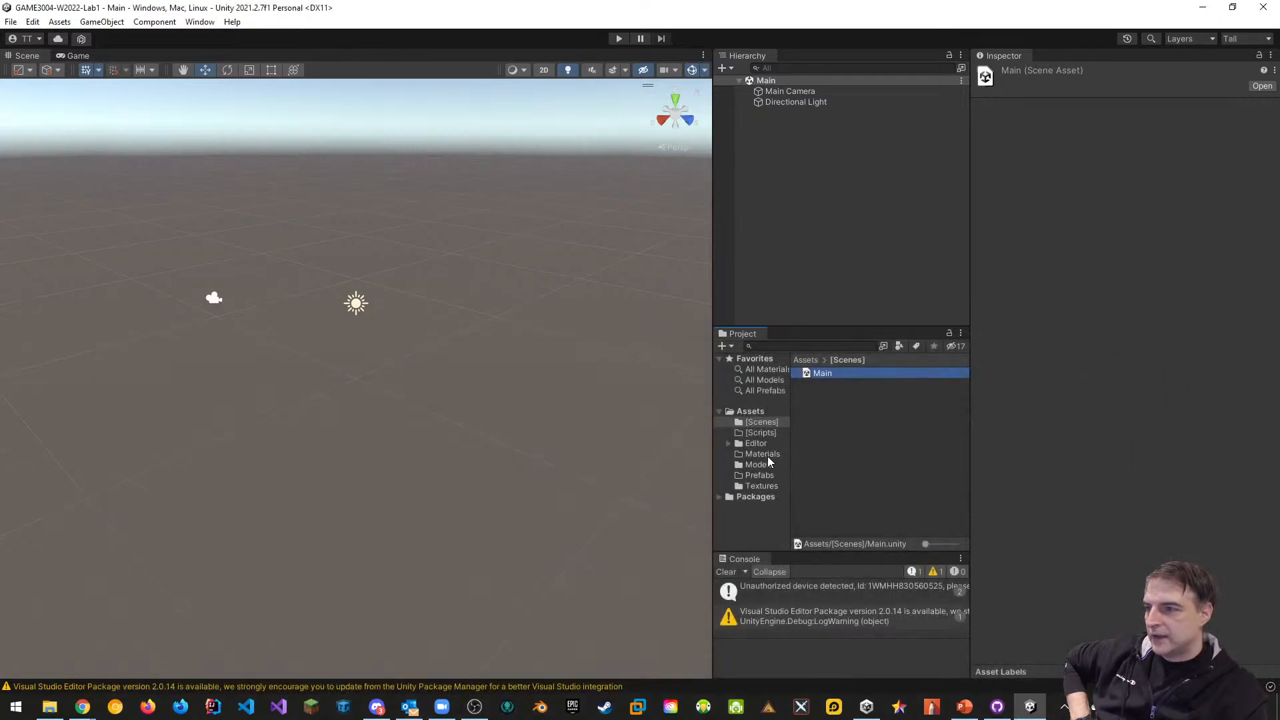
click(761, 464)
click(819, 375)
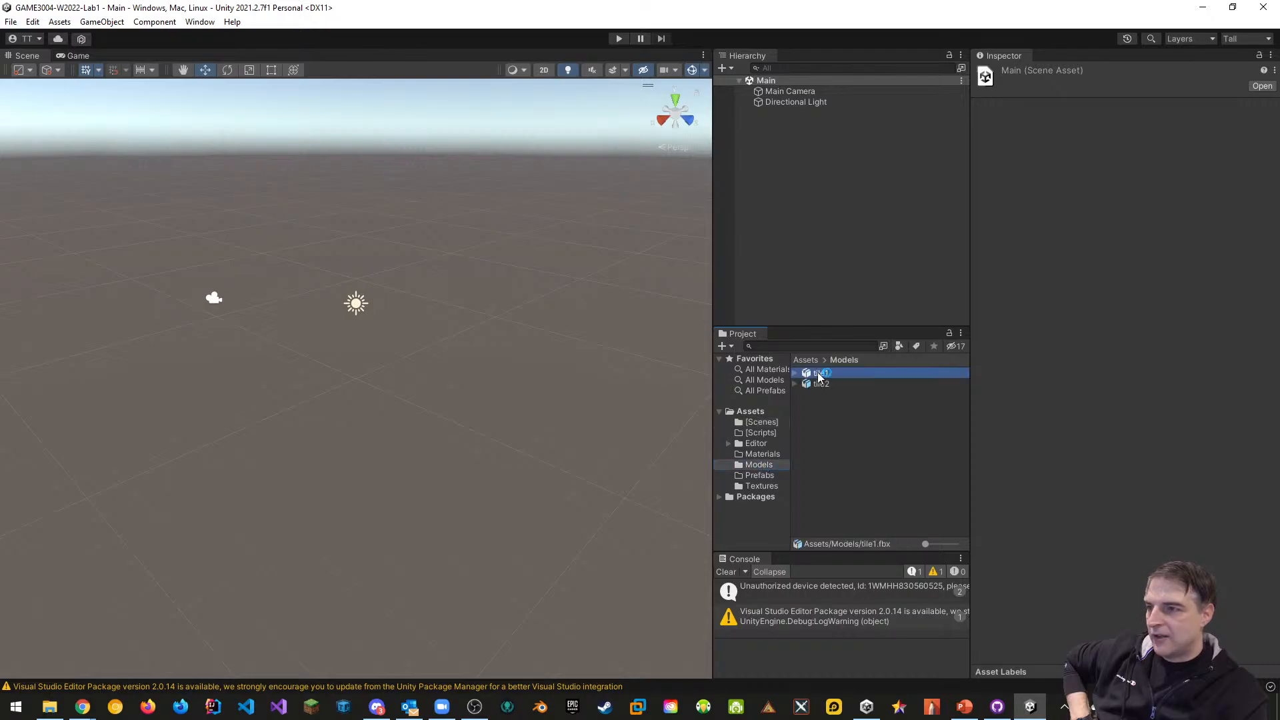
Preview the tile1 and tile2 models in an enlarged preview, then select both
click(815, 385)
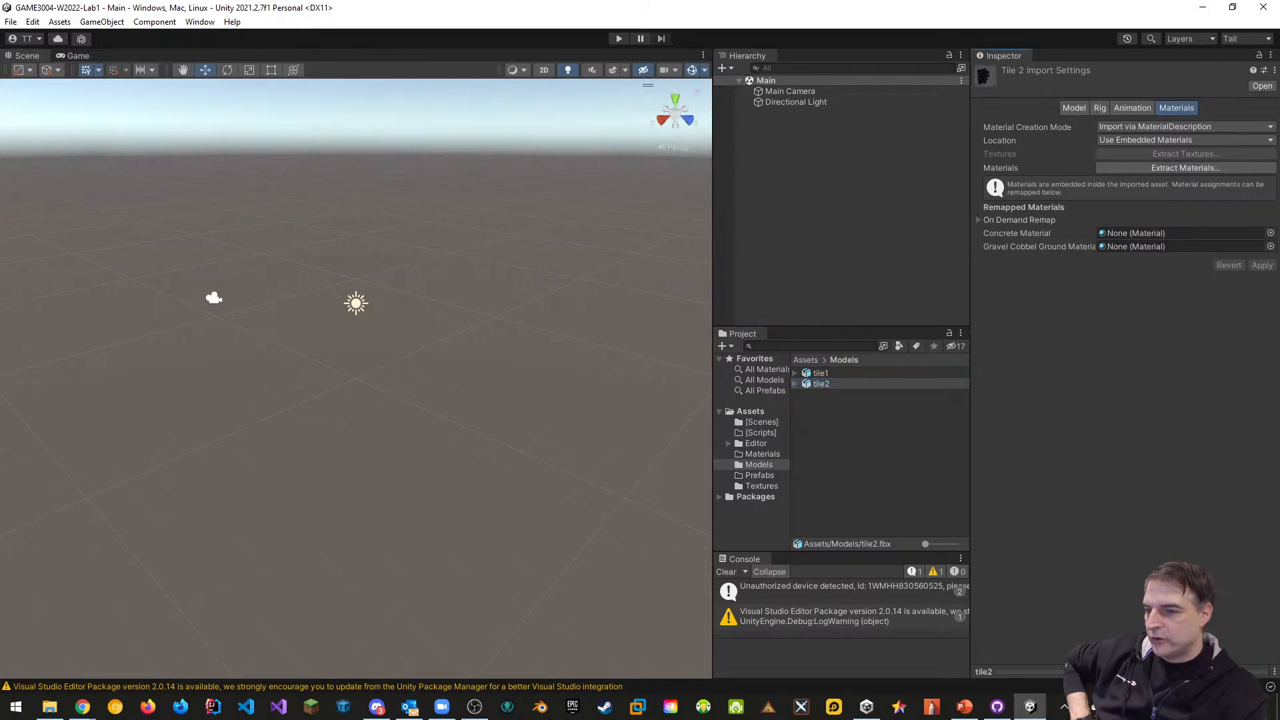
drag(1111, 672, 1110, 386)
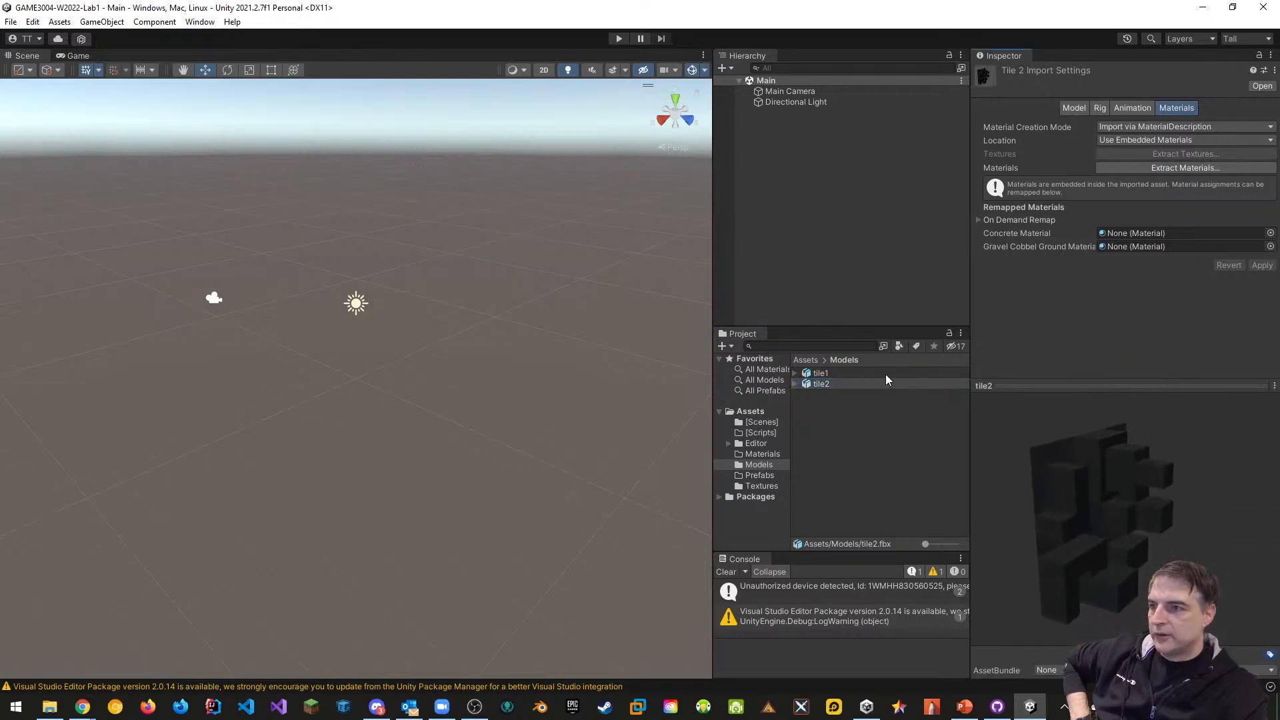
click(827, 375)
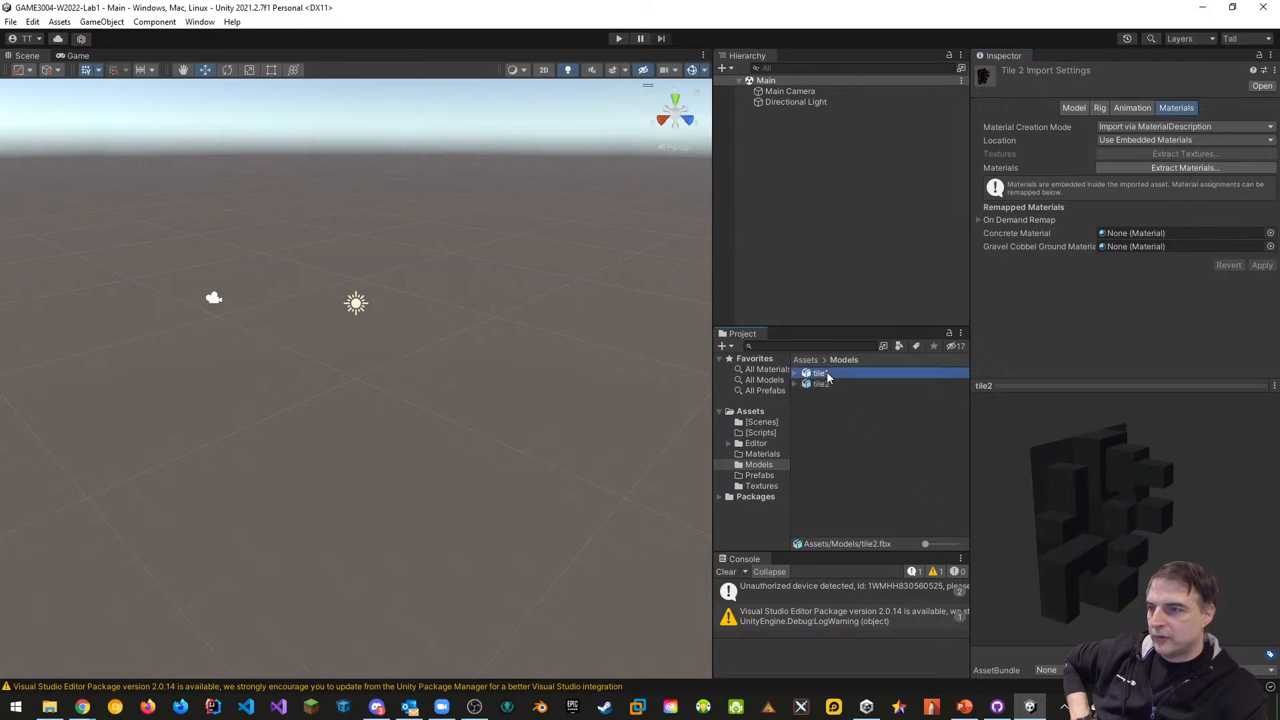
click(826, 385)
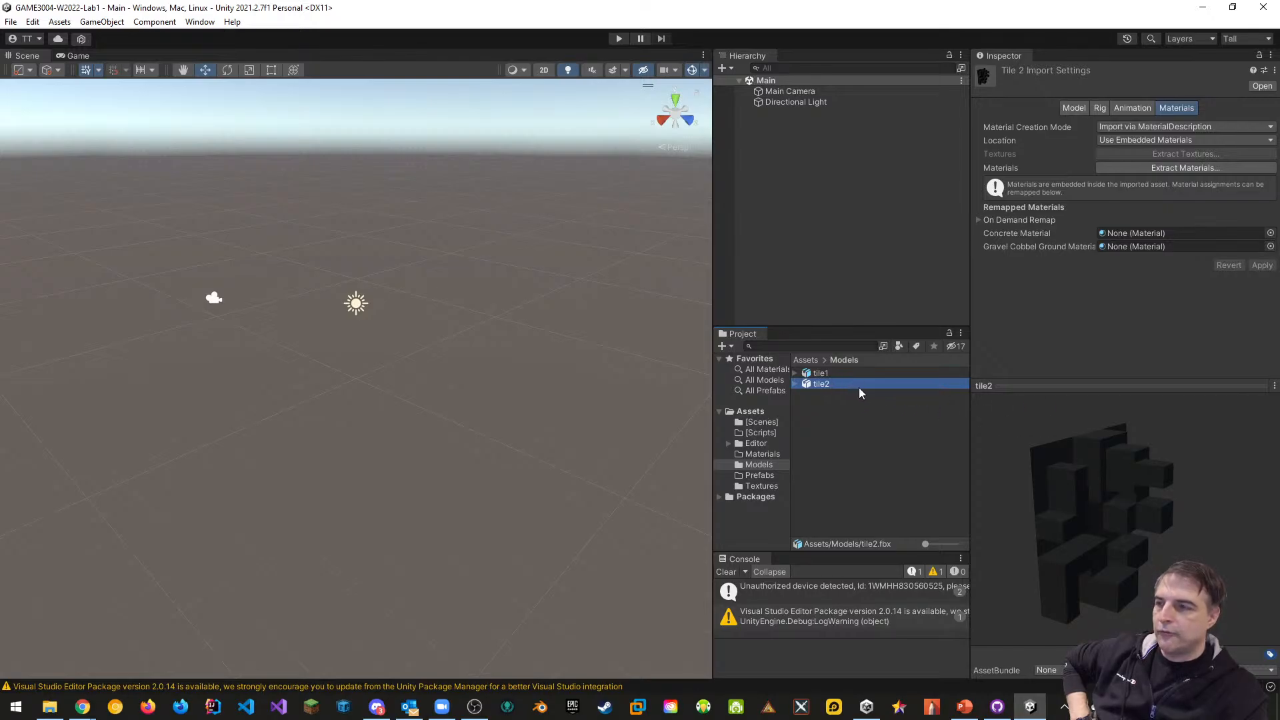
shift+click(821, 374)
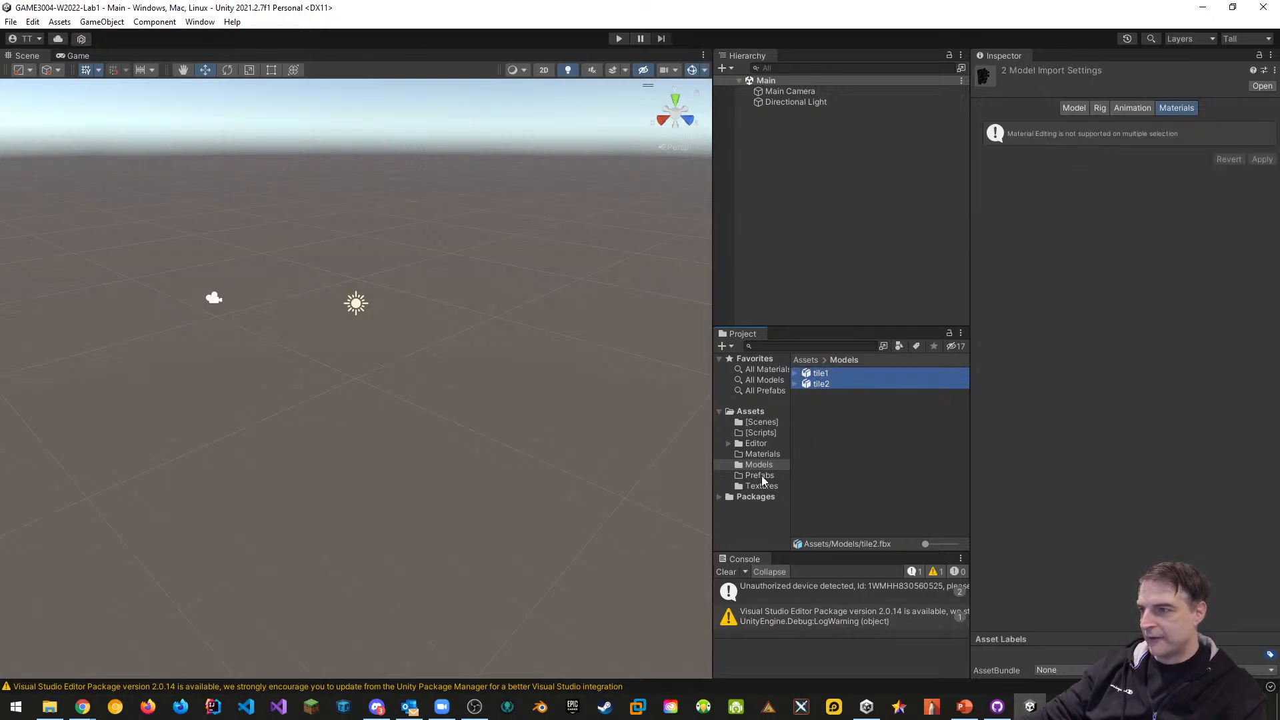
Enable Read/Write and Generate Lightmap UVs for both tiles, apply, then reselect tile1's Materials tab
click(1075, 110)
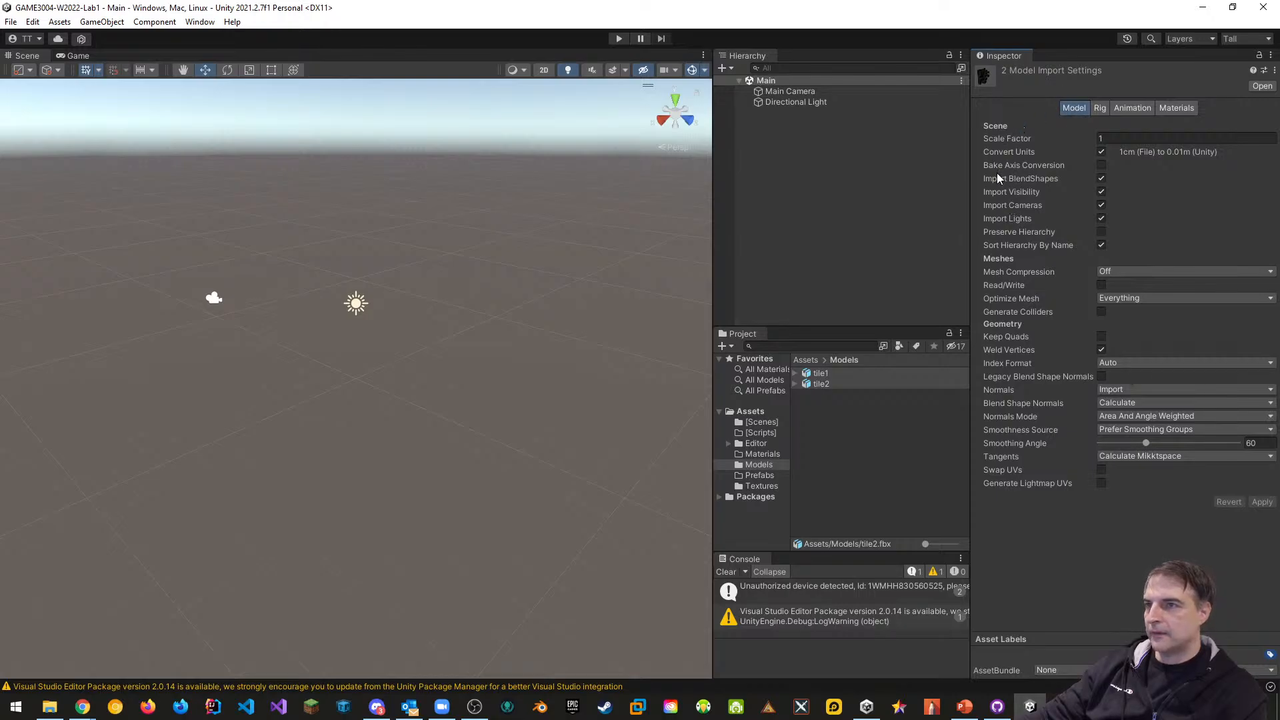
click(1101, 286)
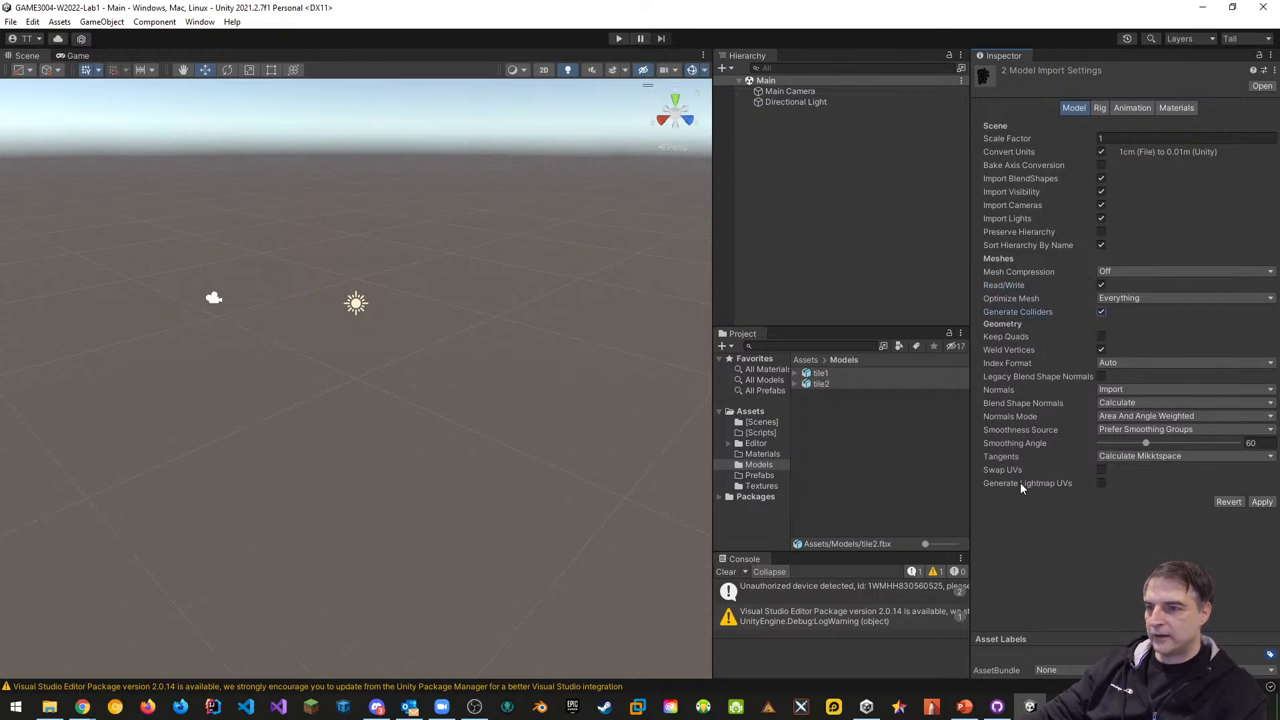
click(1097, 482)
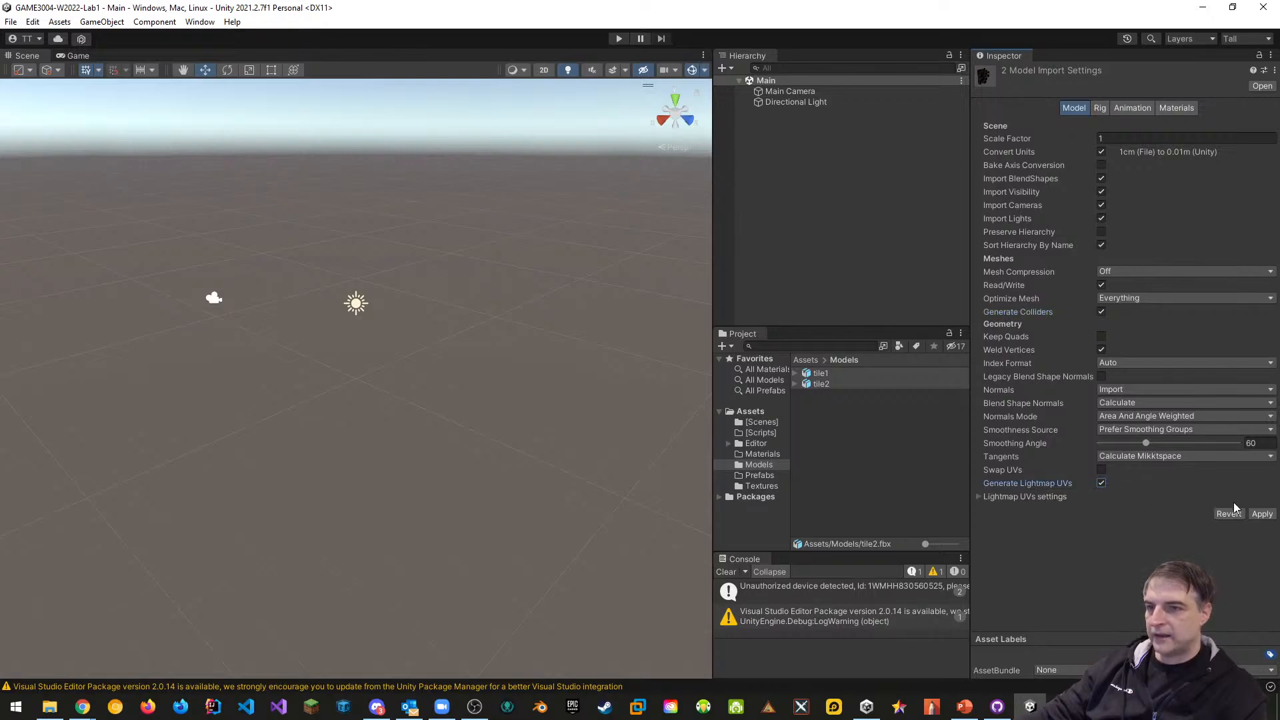
click(1262, 514)
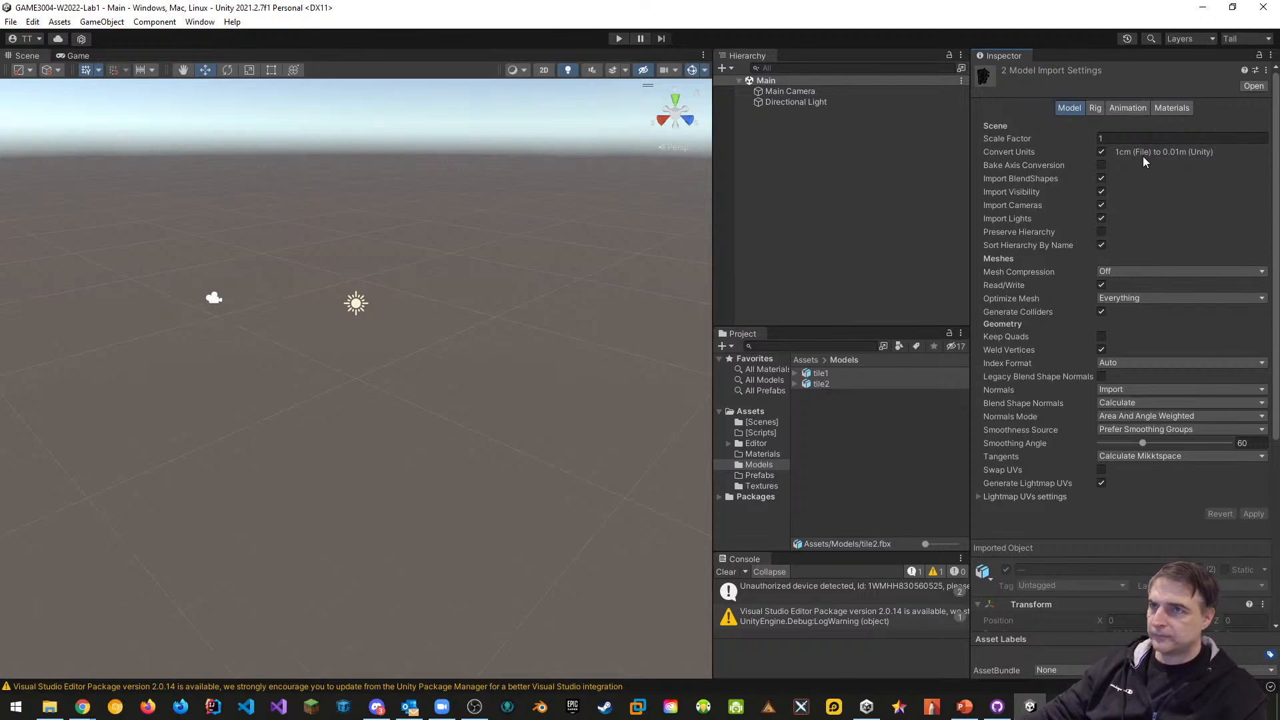
click(1171, 109)
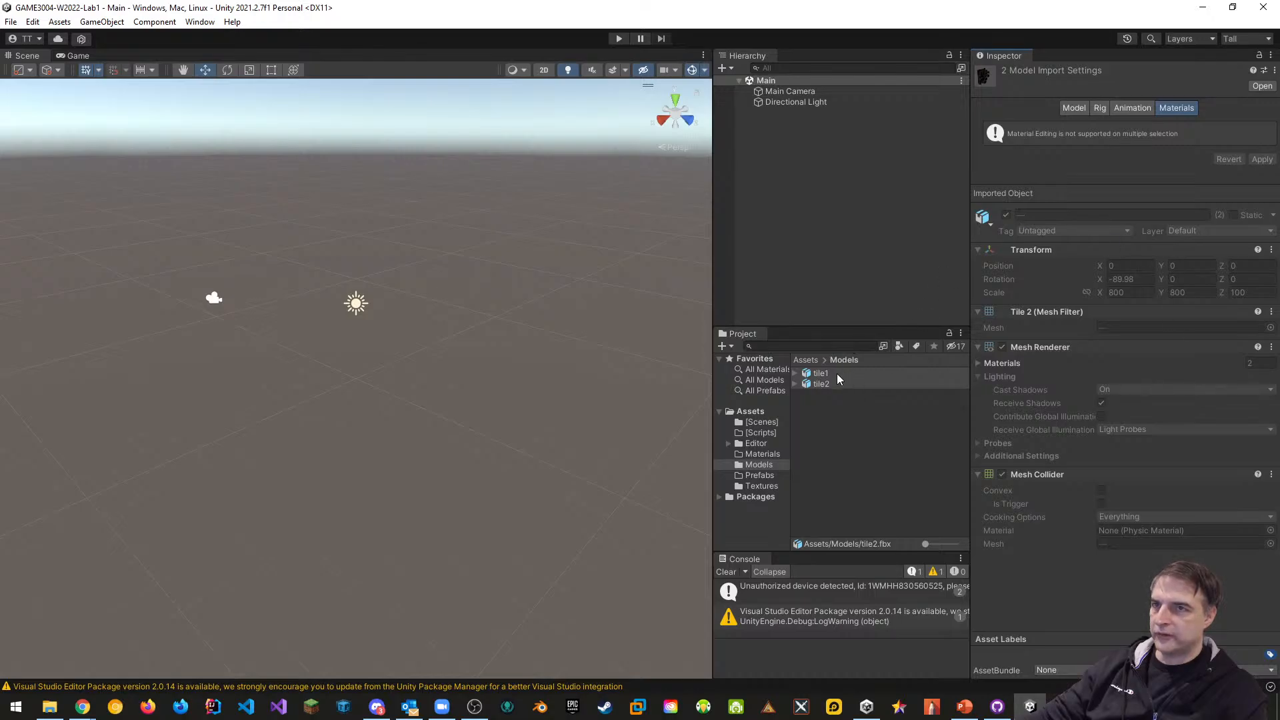
click(848, 431)
click(820, 375)
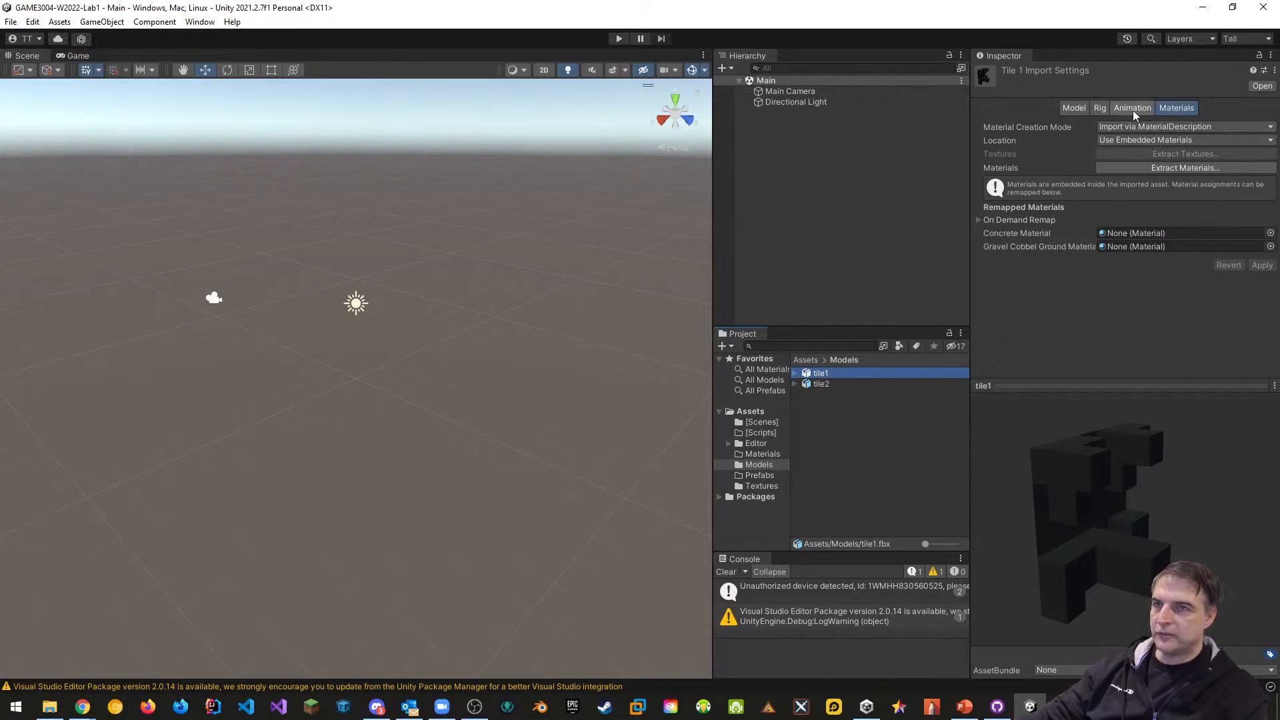
Extract tile1's embedded materials into the Assets/Materials folder
click(1174, 169)
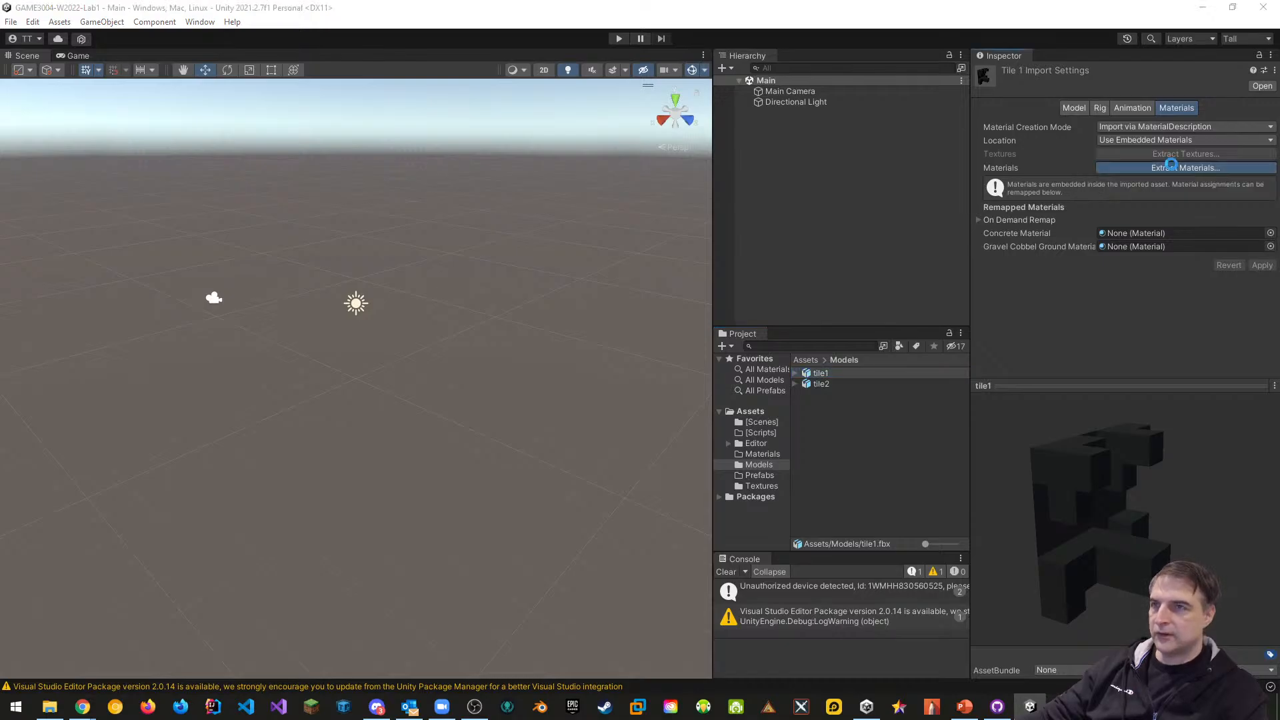
click(775, 236)
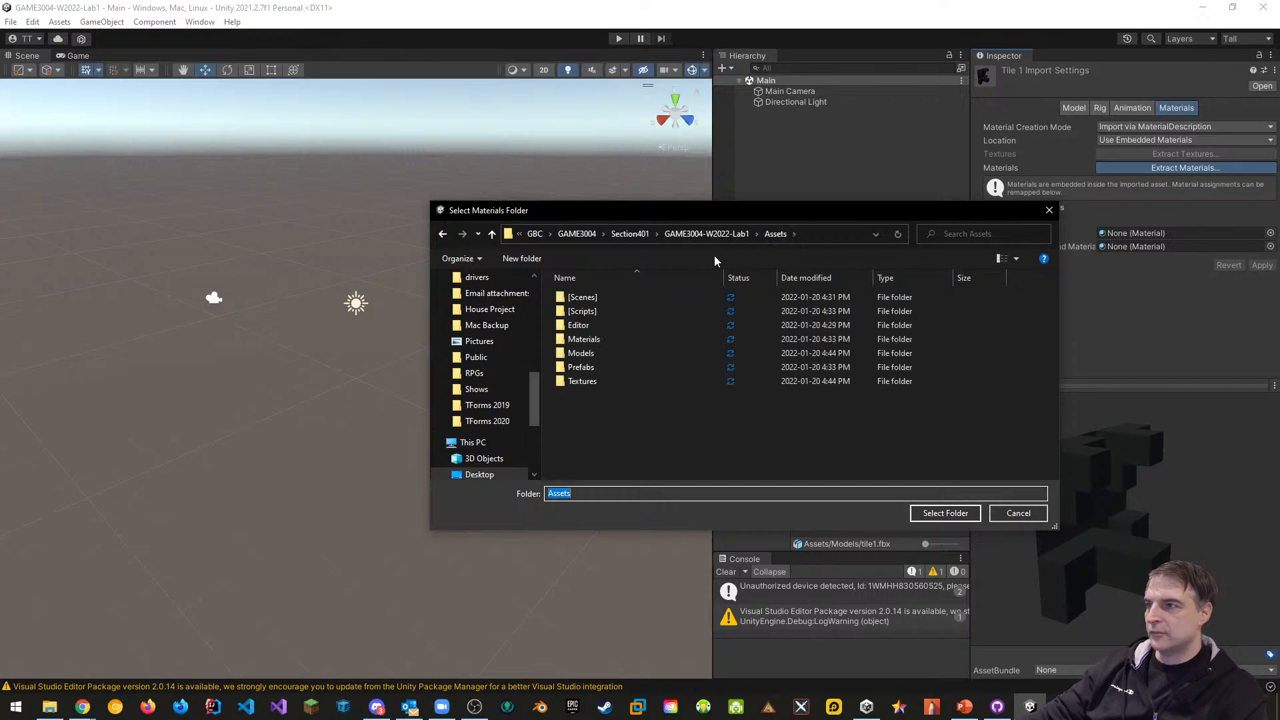
double_click(574, 342)
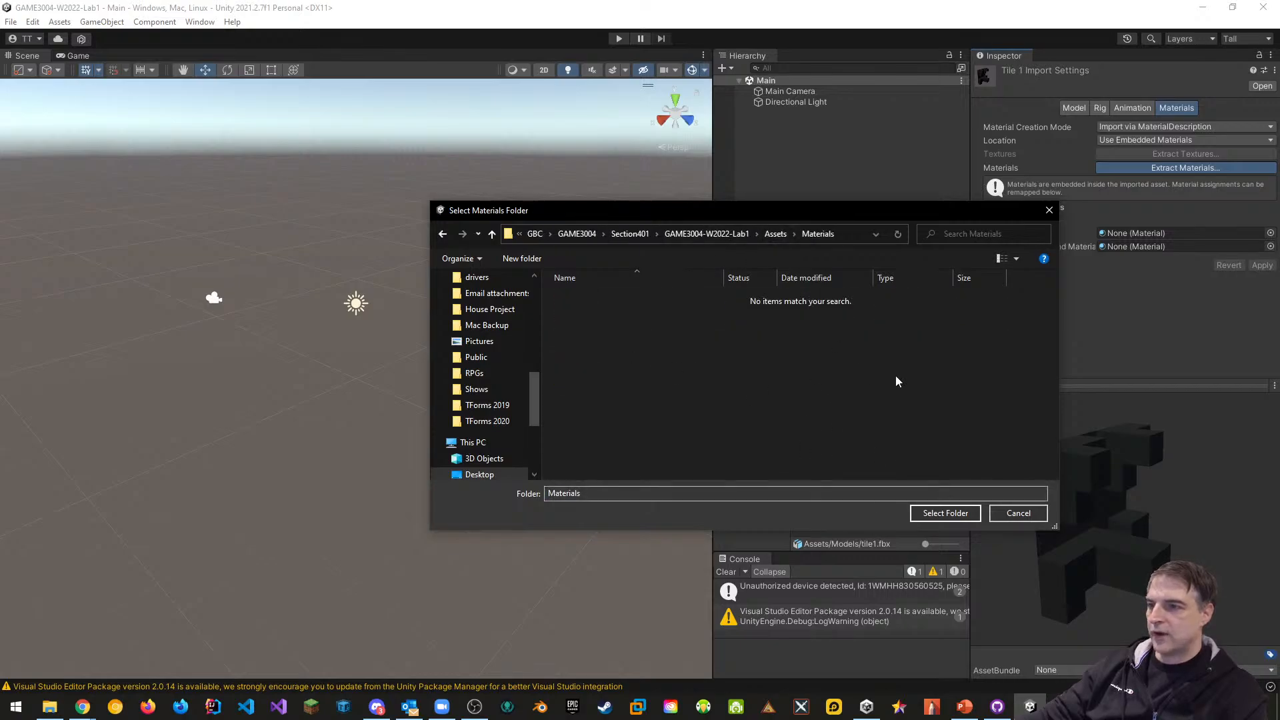
click(947, 515)
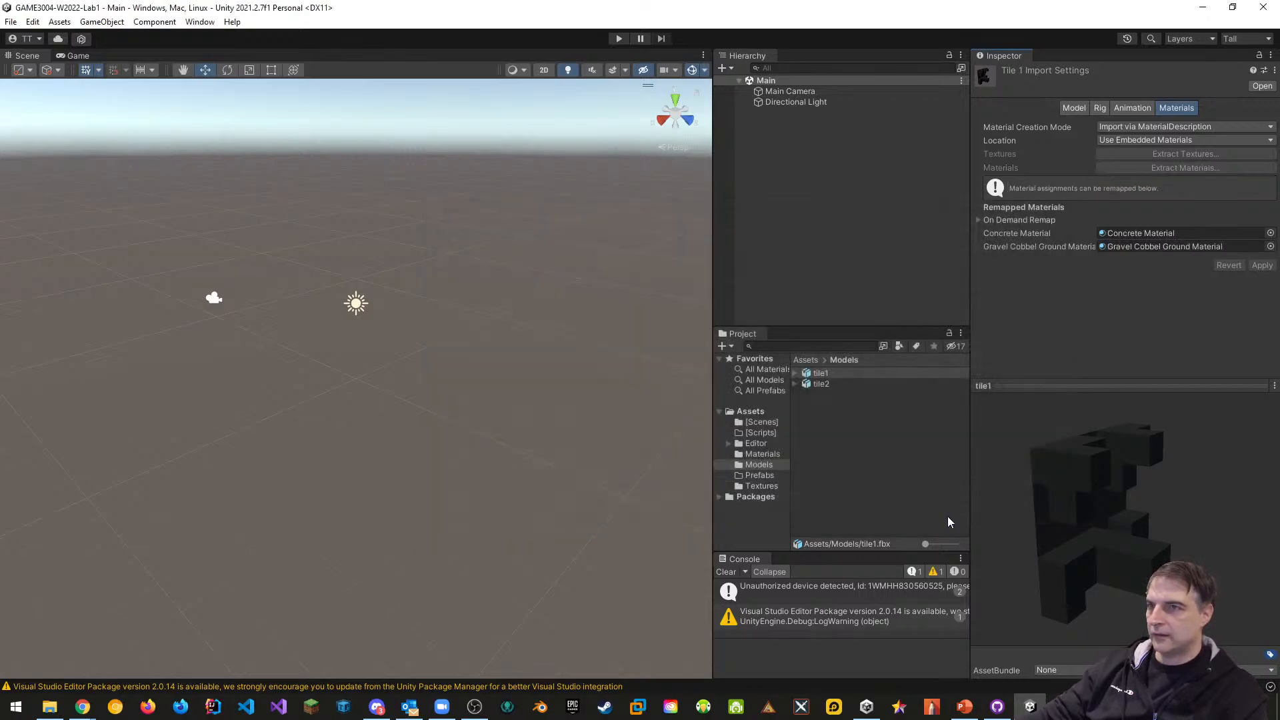
Inspect the extracted materials, previewing Gravel Cobbel Ground Material on a rotated cube
click(760, 454)
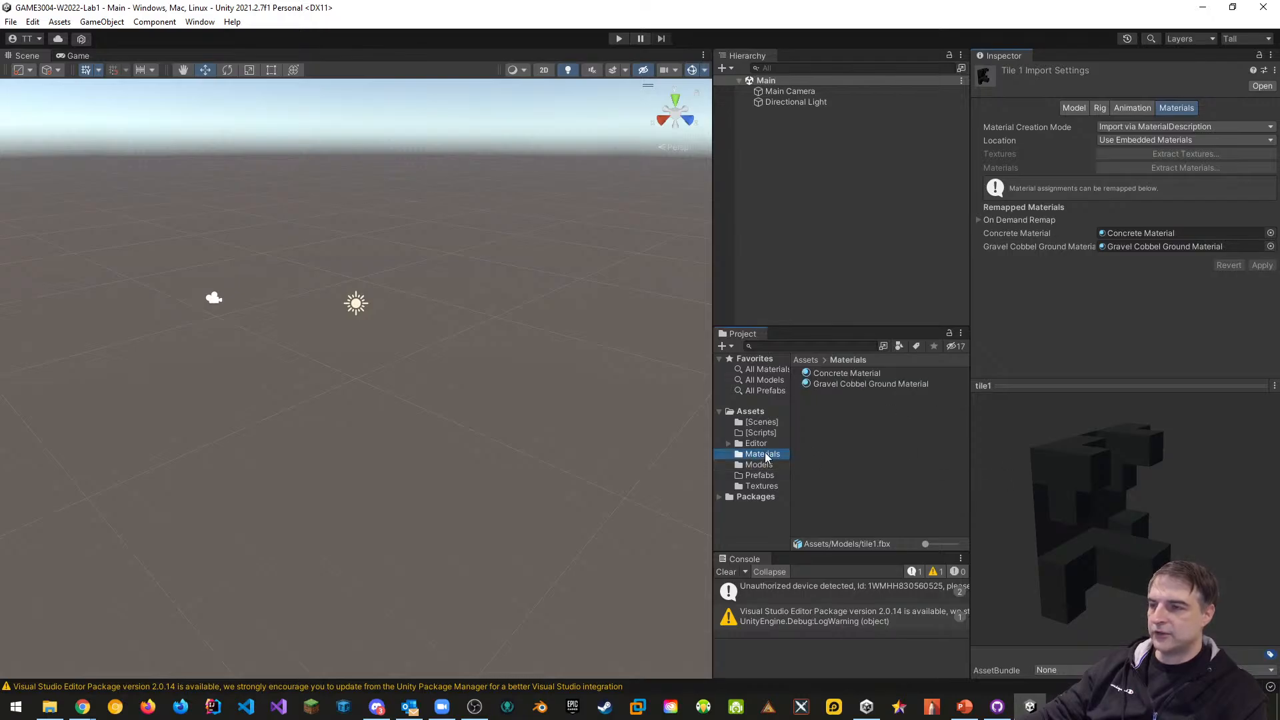
click(835, 374)
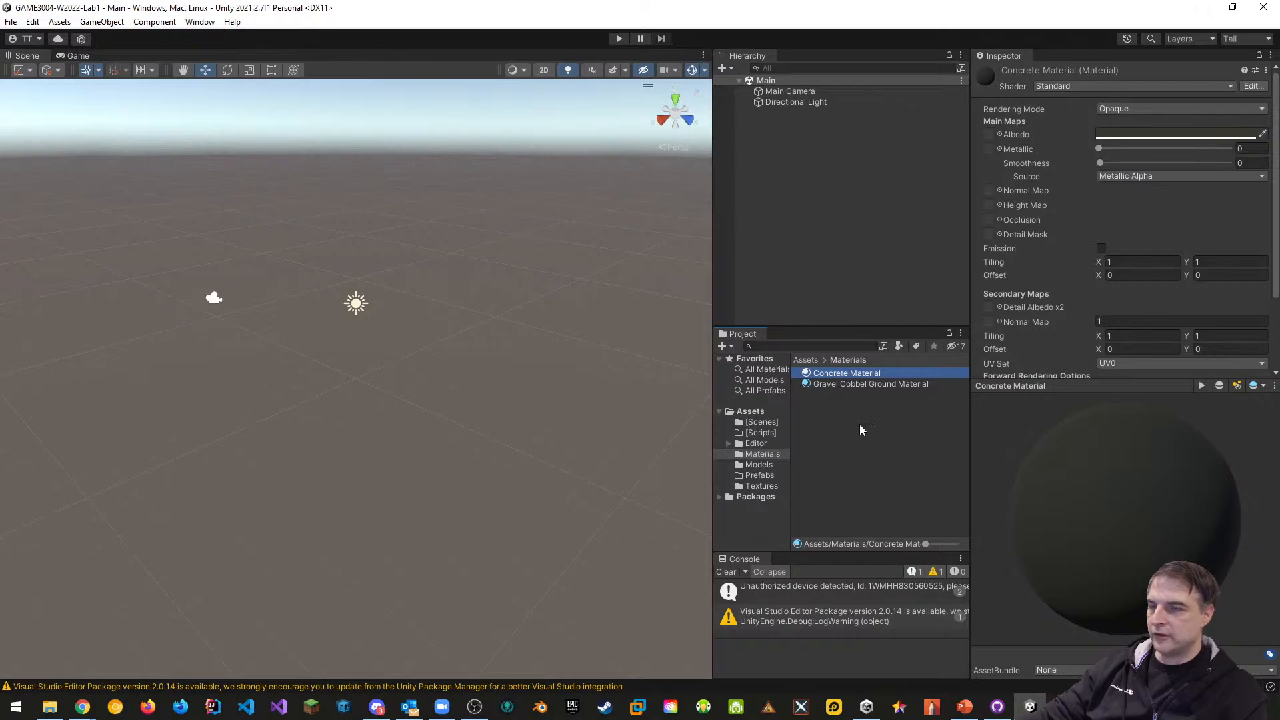
click(841, 385)
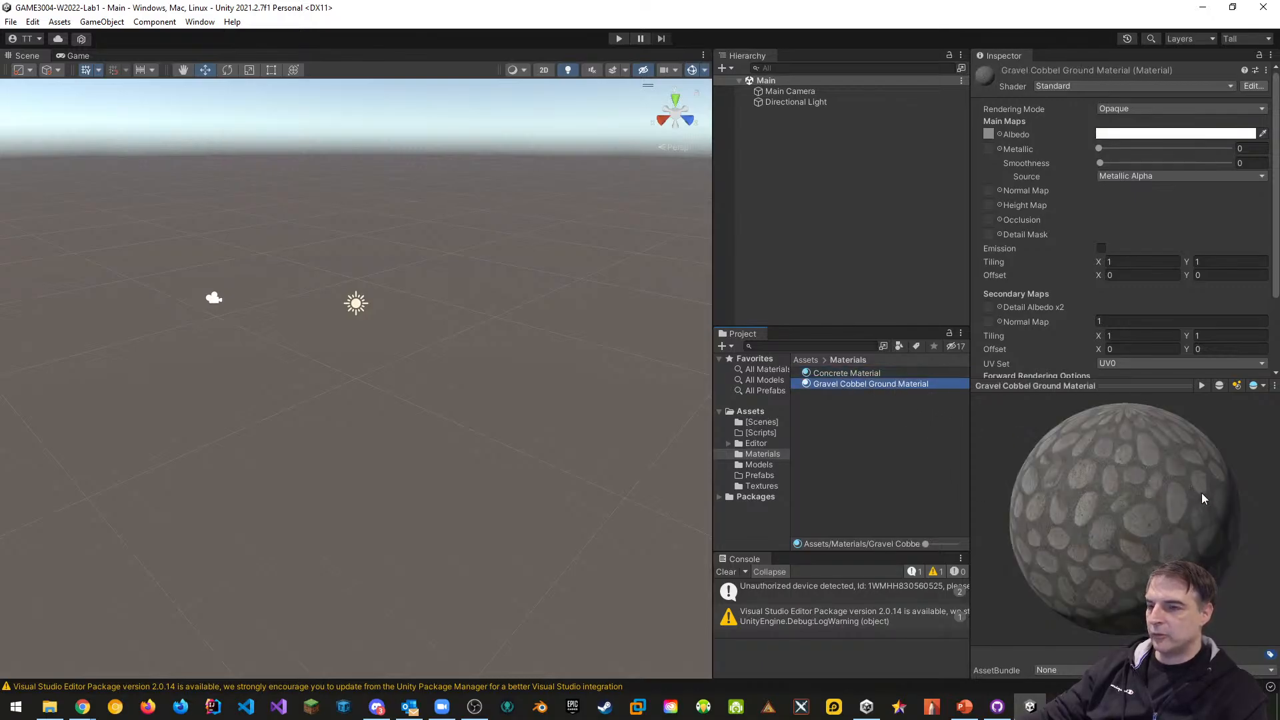
drag(1202, 533, 1130, 482)
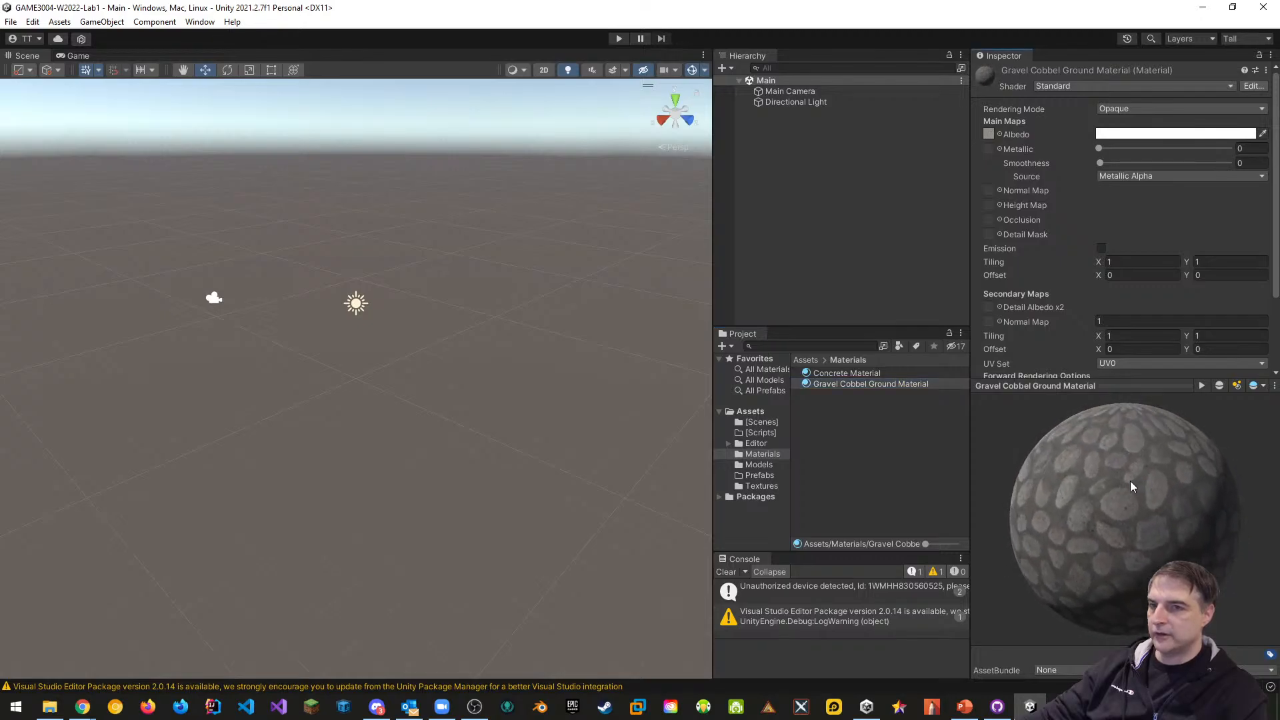
click(1219, 387)
click(1220, 387)
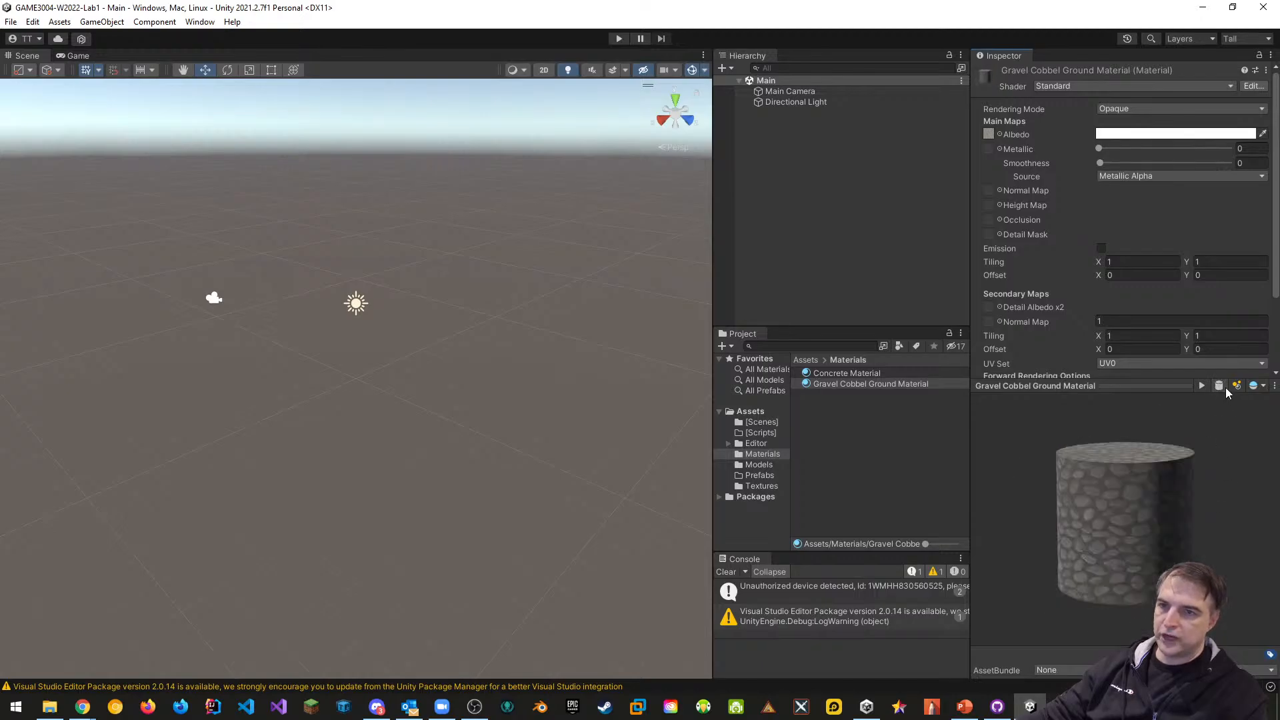
click(1221, 386)
click(1222, 385)
click(1221, 385)
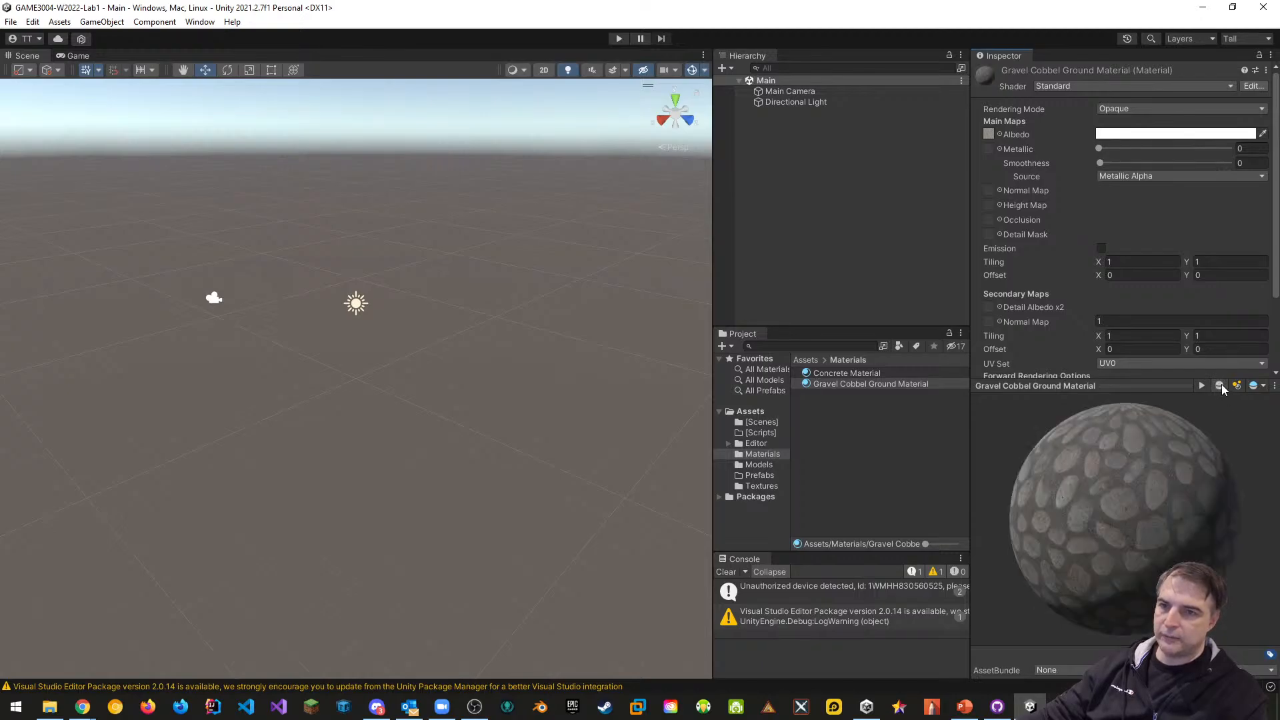
click(1222, 385)
drag(1190, 498, 1135, 540)
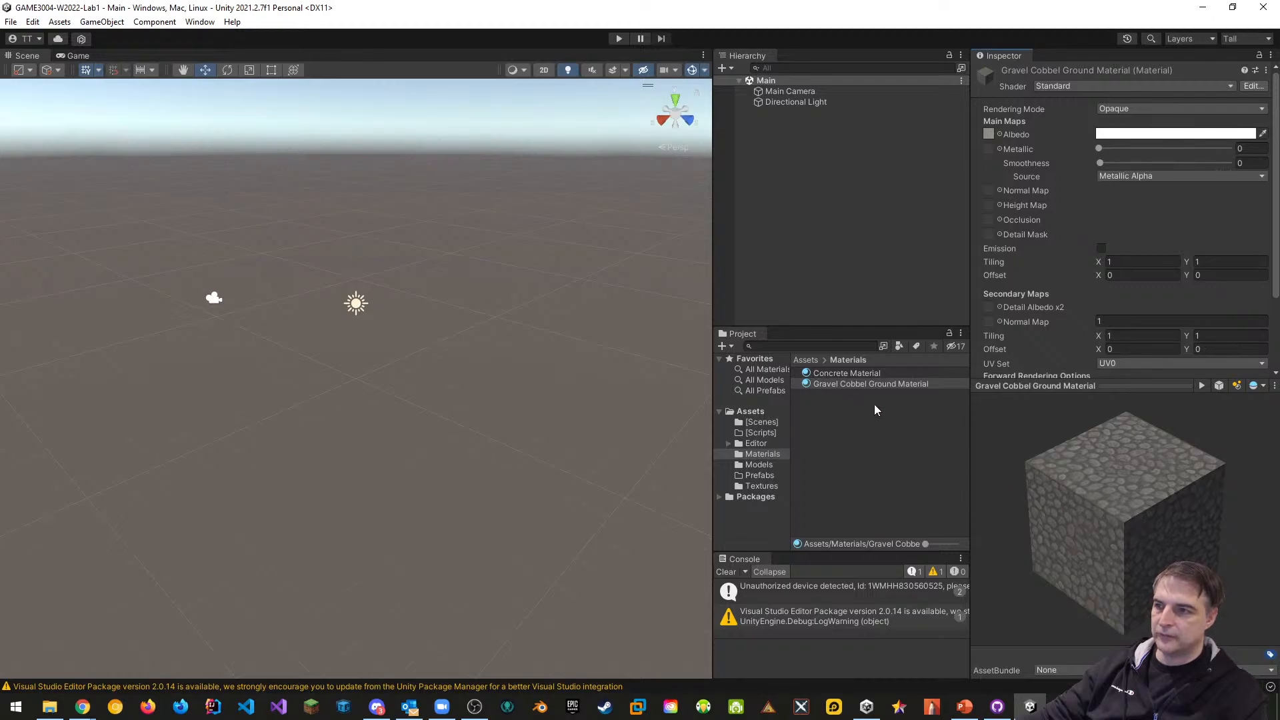
Preview Concrete Material on a cube and open its Albedo colour picker showing 37372E
click(847, 374)
click(1220, 385)
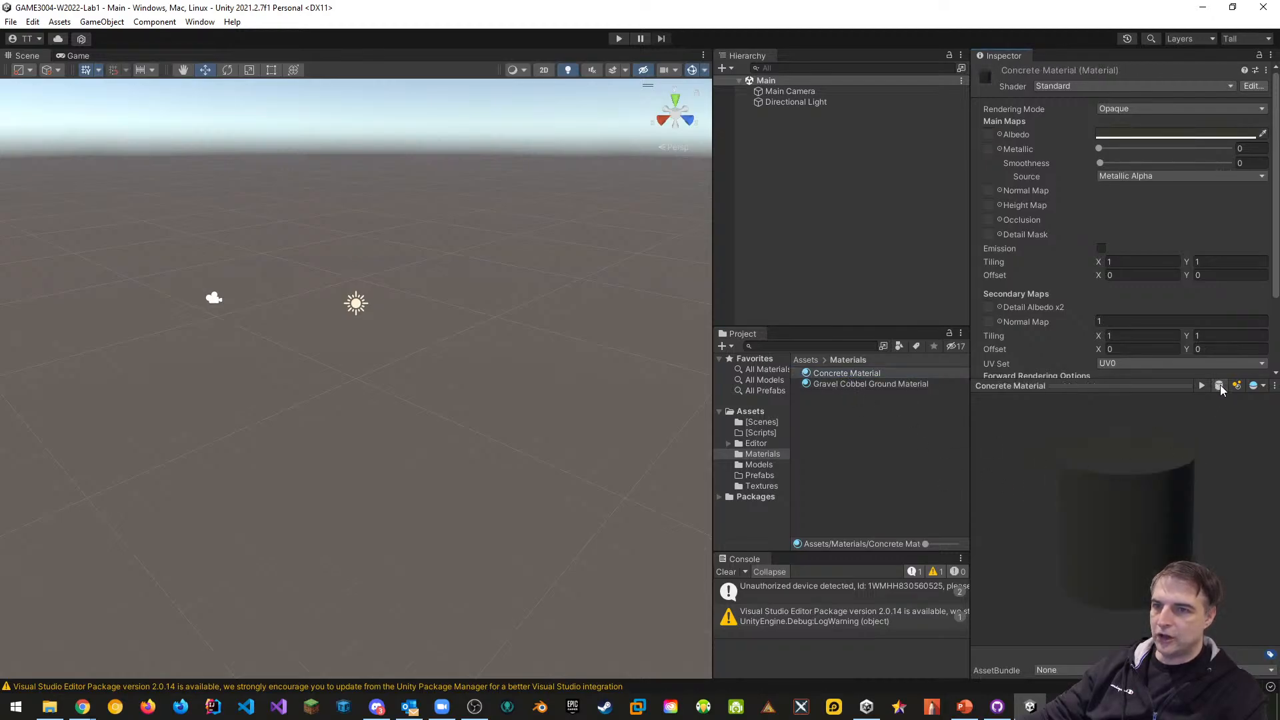
click(1220, 386)
click(1220, 385)
click(1219, 386)
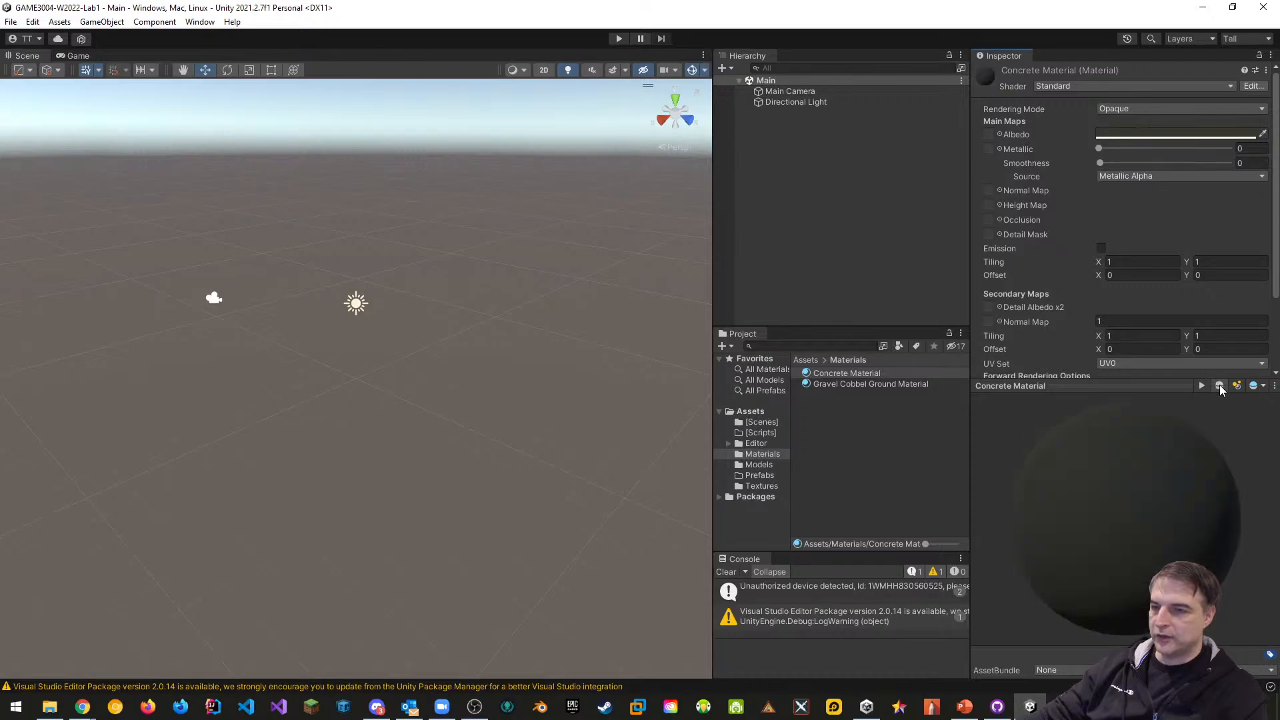
click(1220, 385)
drag(1190, 447, 1126, 539)
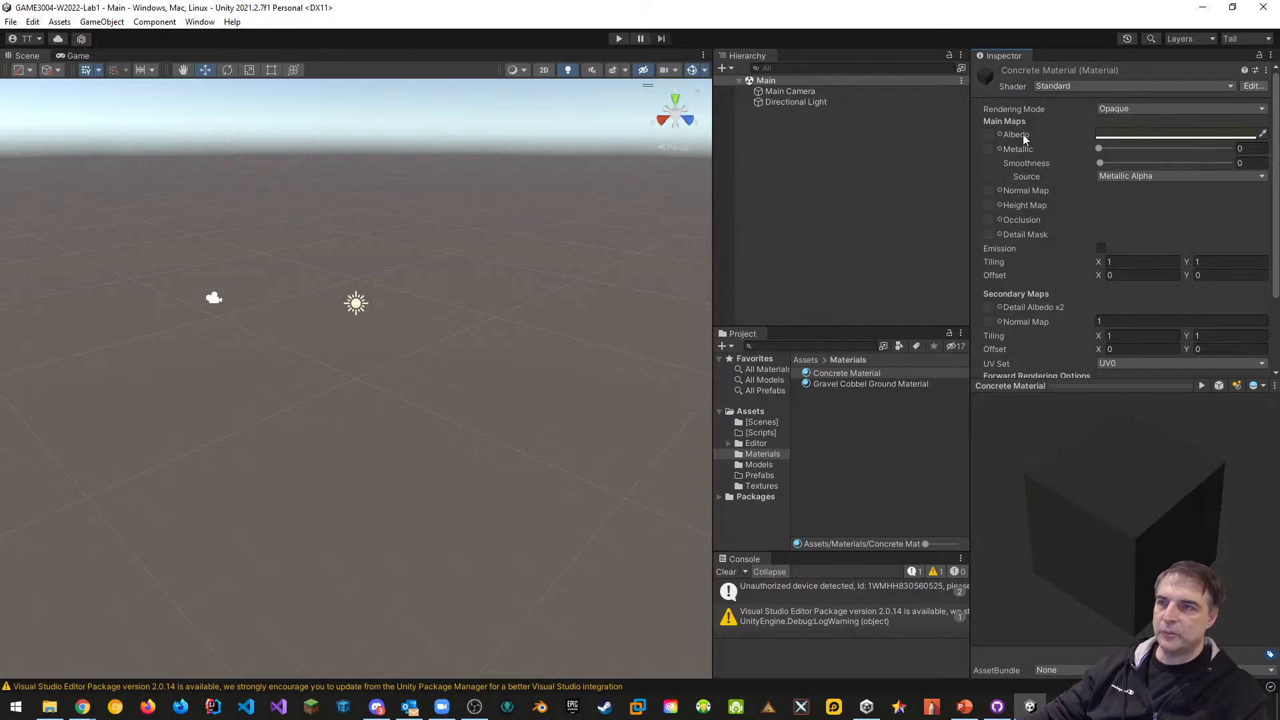
click(1149, 136)
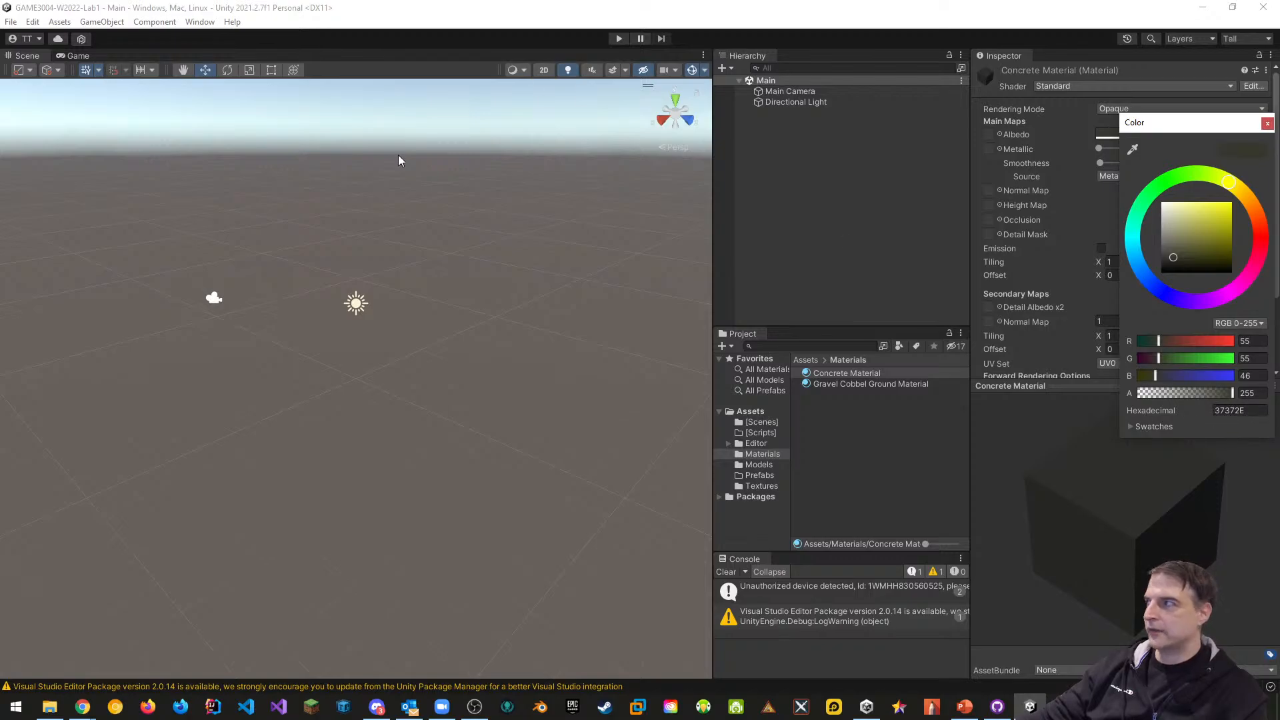
Read the concrete grey hex #808076 from Chrome's search results and return to Unity
key(alt+Tab)
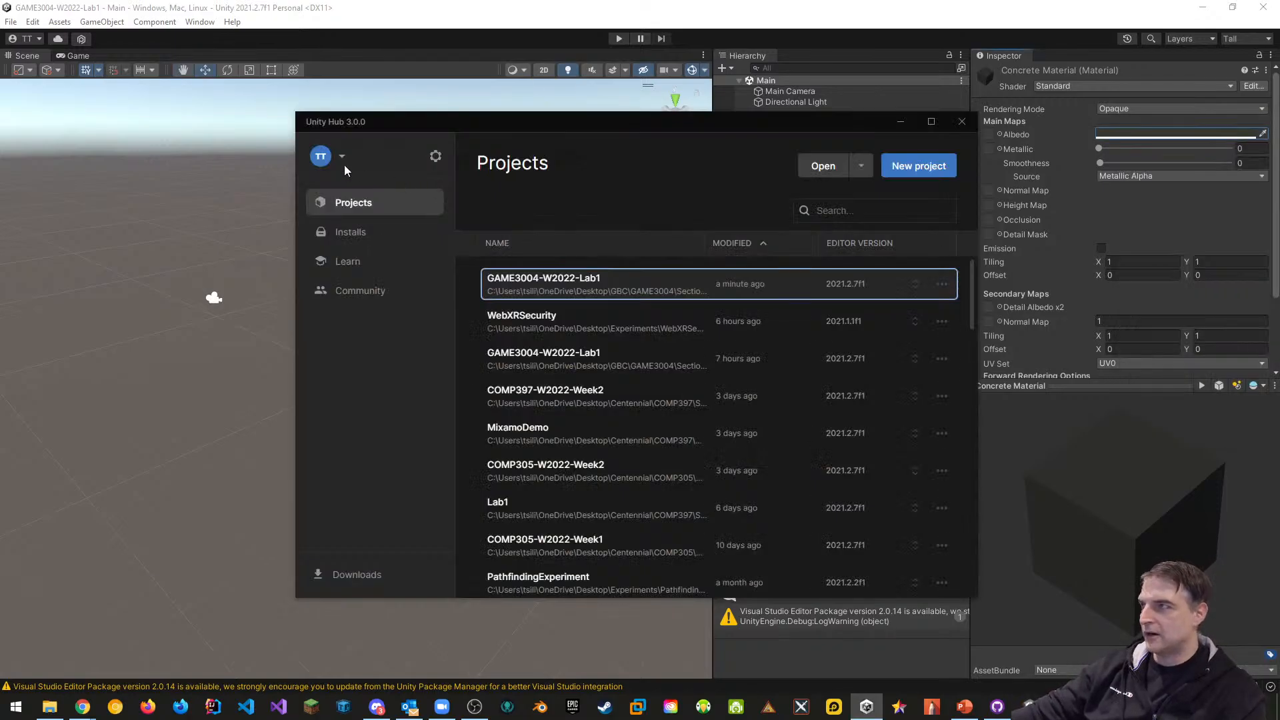
key(alt+Tab)
key(alt+Tab)
key(alt+Tab)
key(alt+Tab)
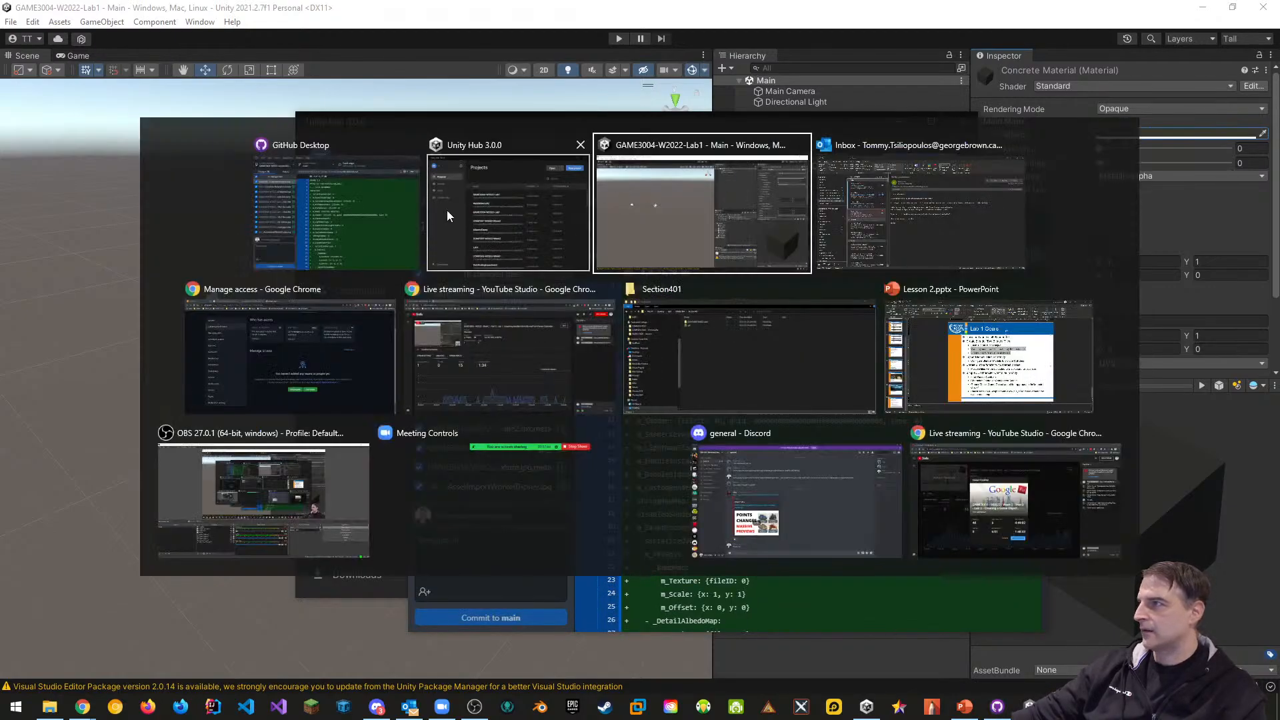
click(362, 208)
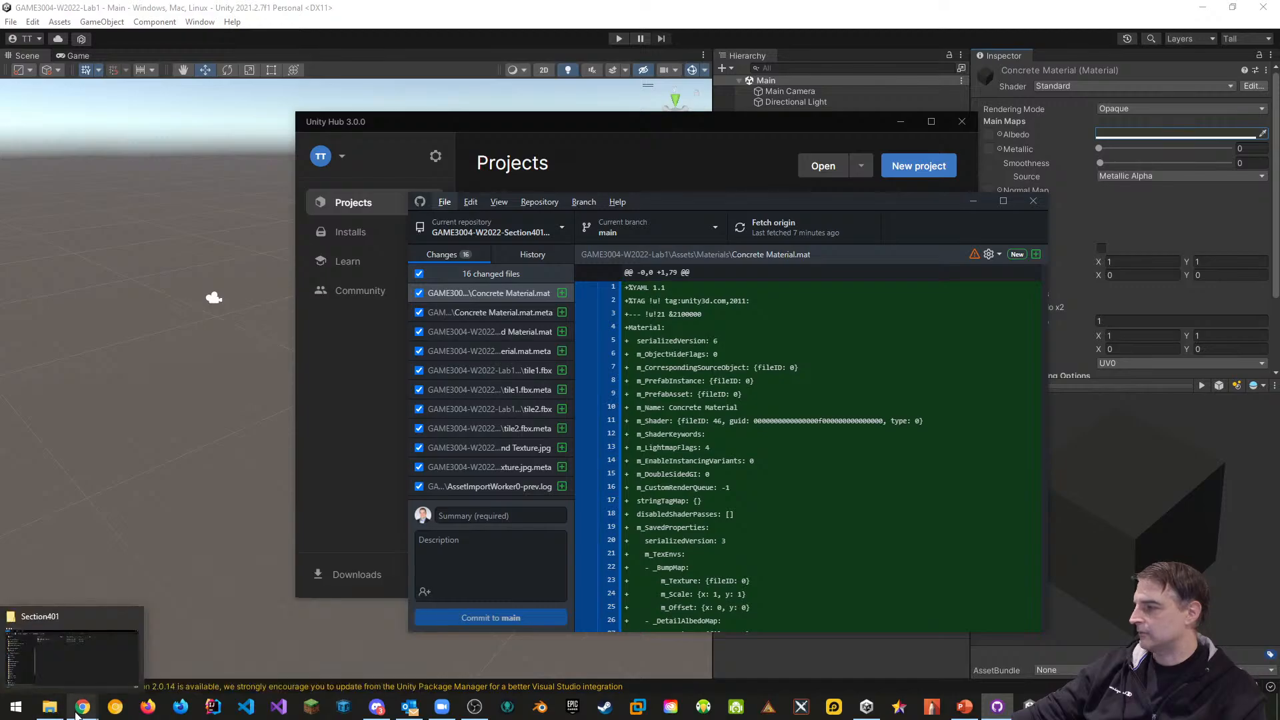
mouse_move(83, 707)
click(87, 671)
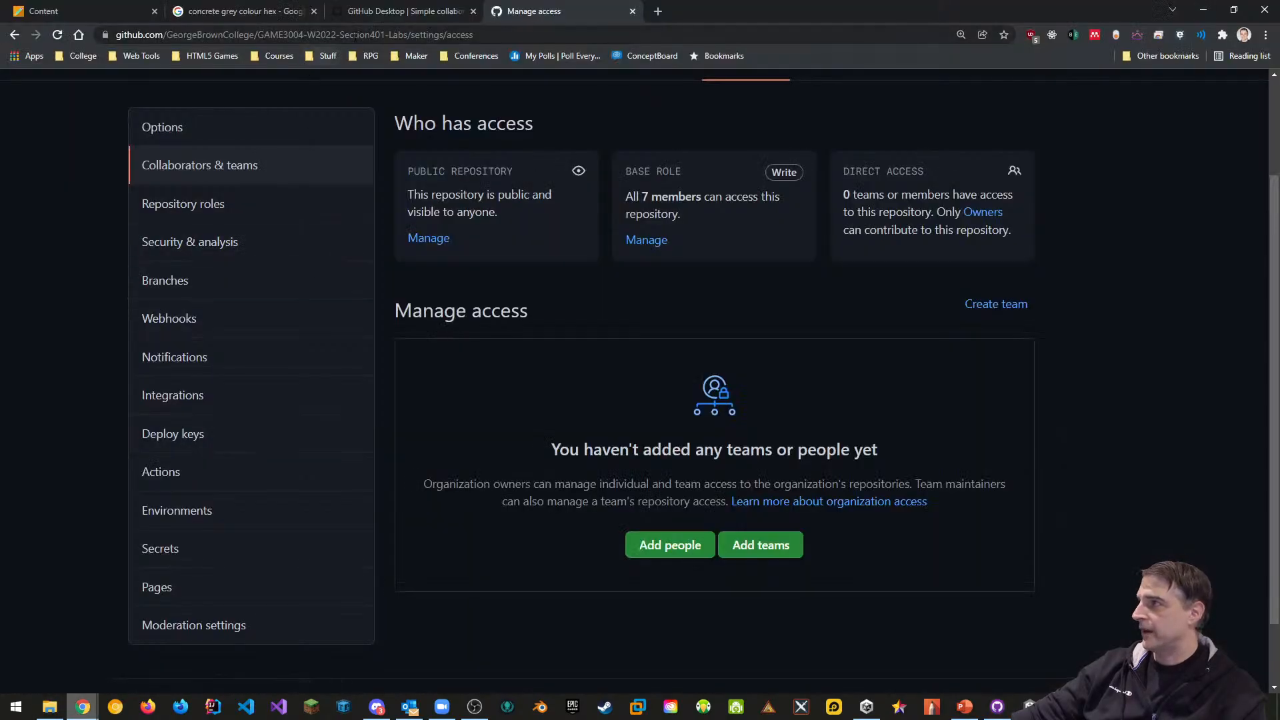
click(283, 20)
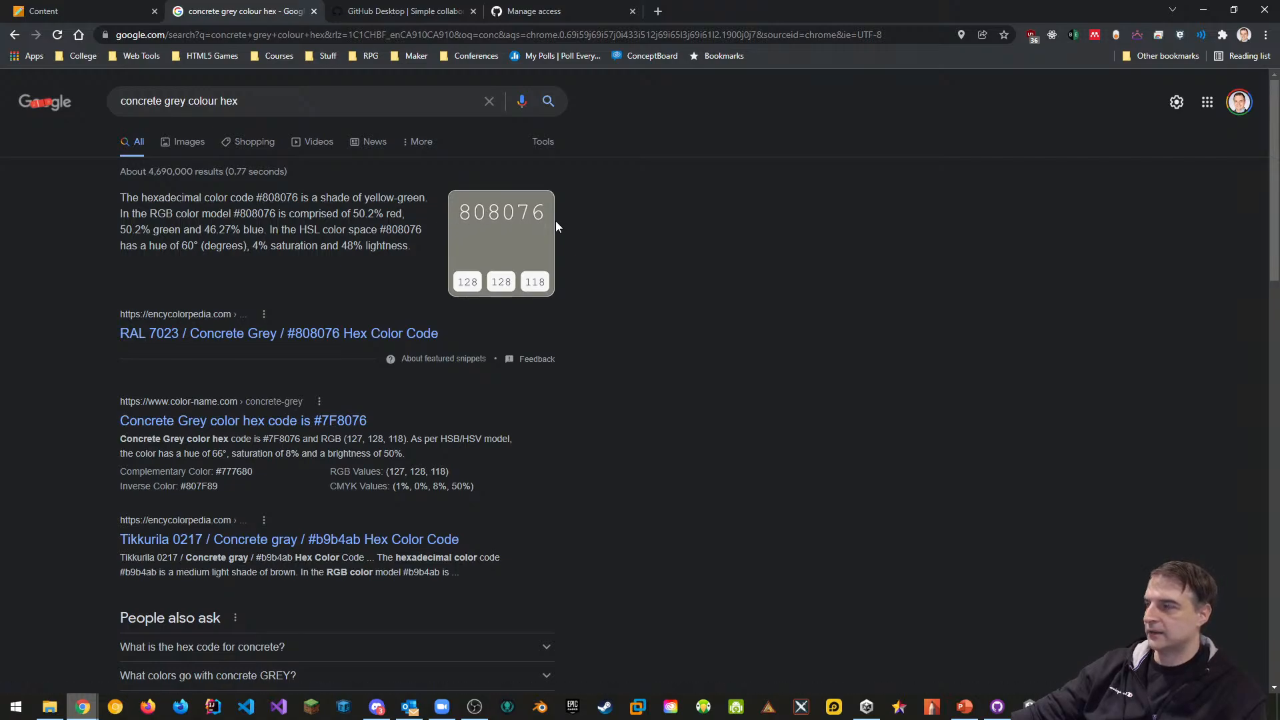
key(alt+Tab)
key(alt+Tab)
key(Tab)
key(alt+Tab)
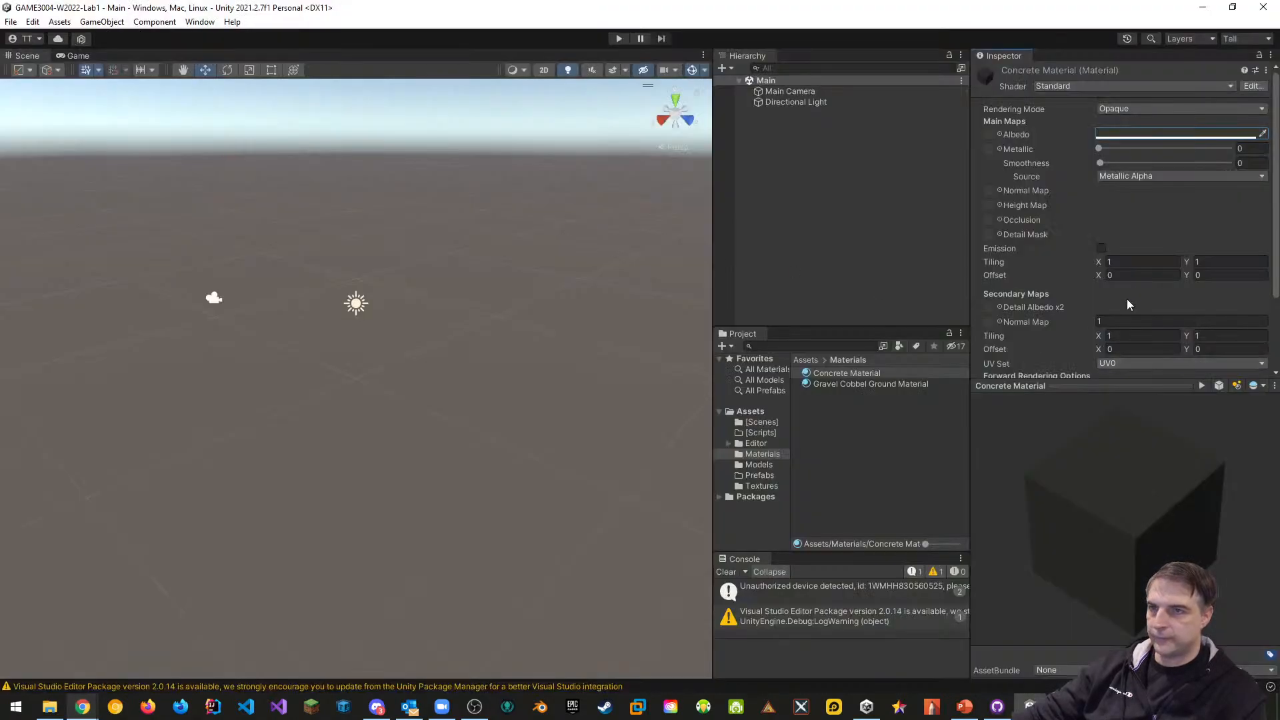
Set Concrete Material's albedo hex to 808076, then select Gravel Cobbel Ground Material
click(1227, 136)
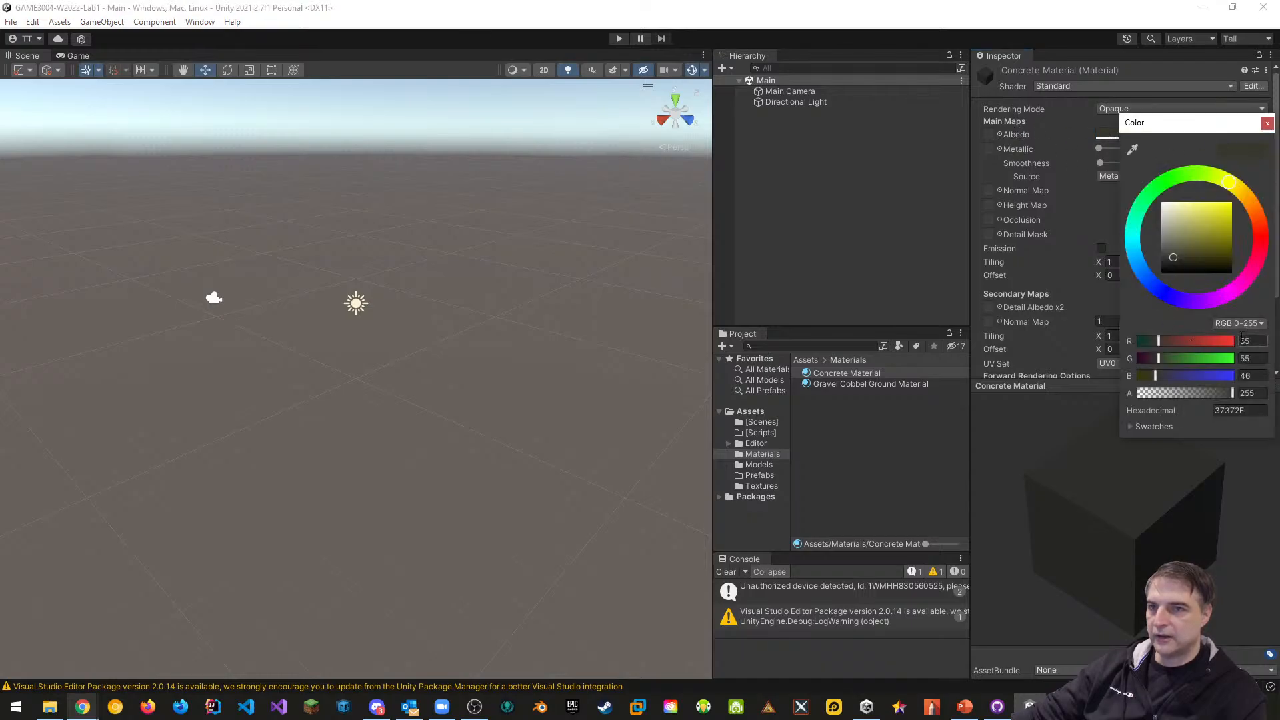
click(1242, 410)
click(1242, 410)
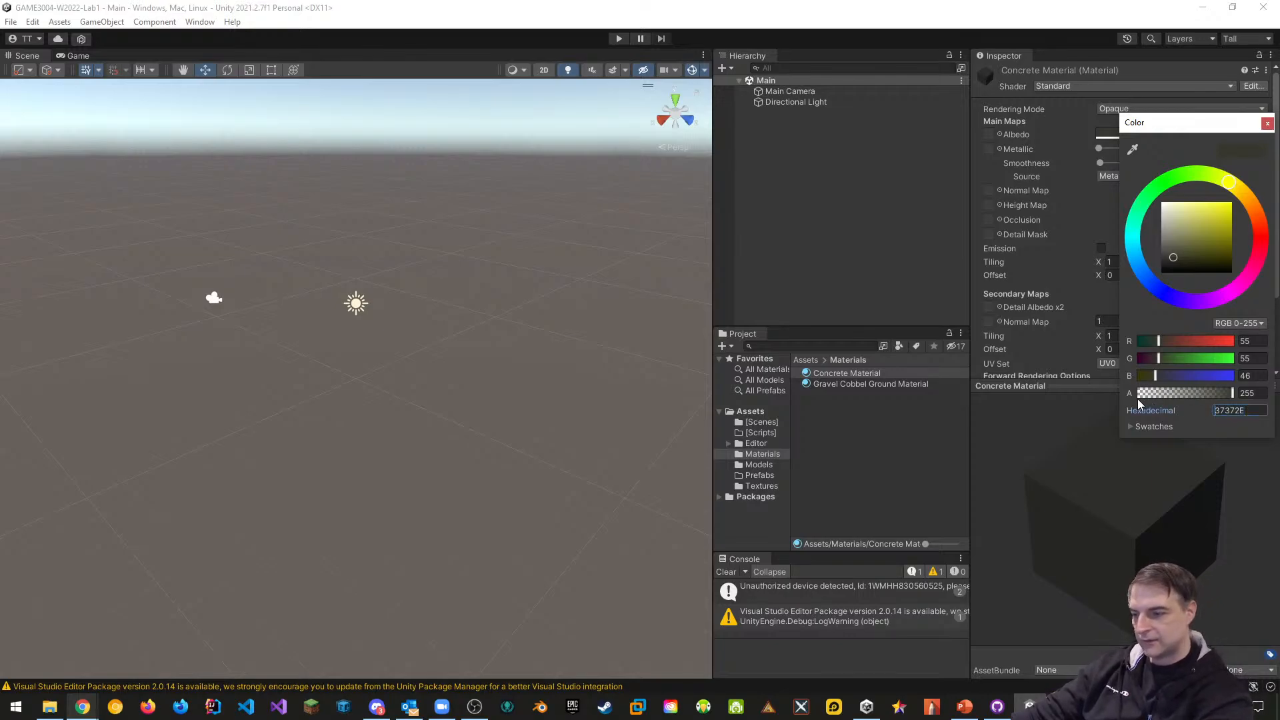
key(Delete)
key(ctrl+a)
text(808)
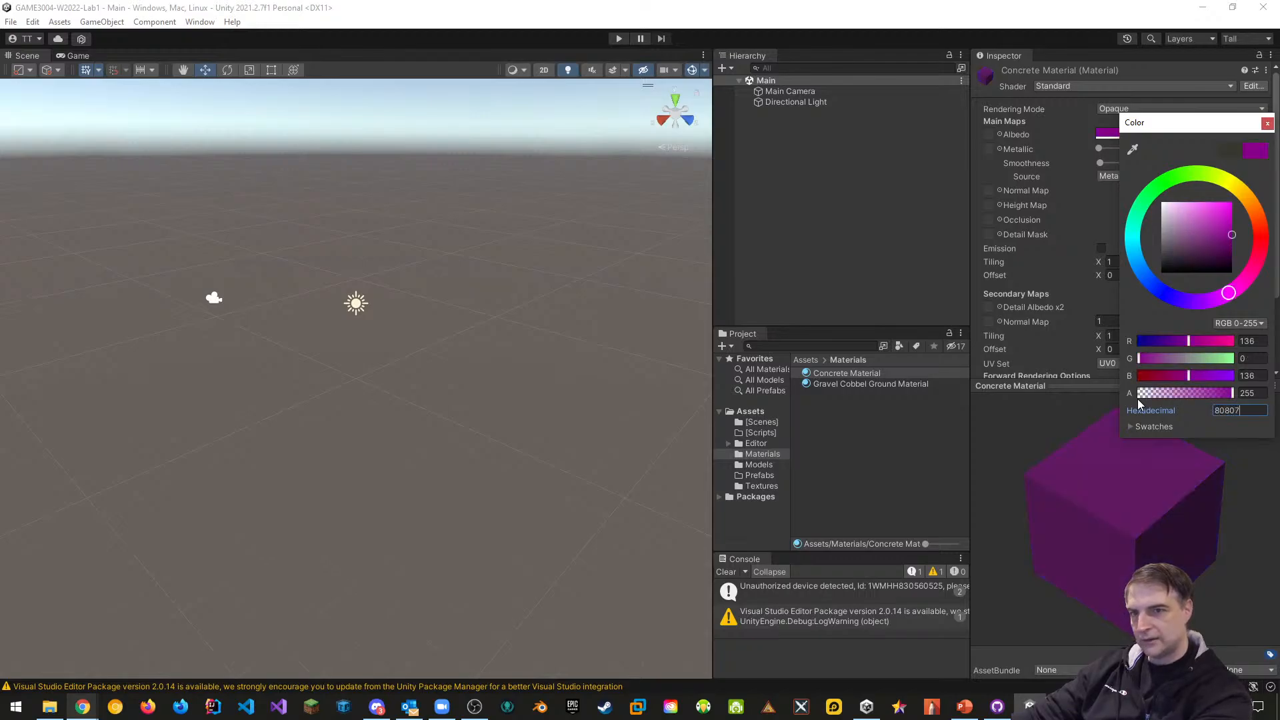
text(076)
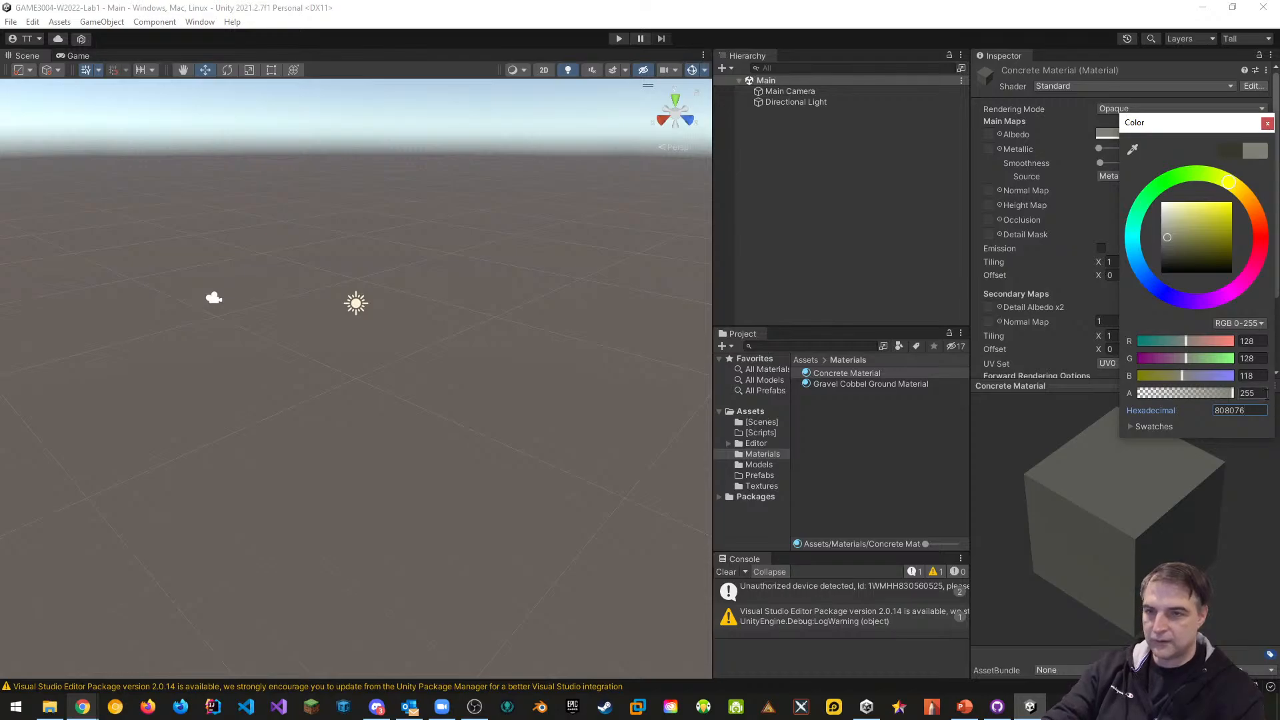
click(1267, 126)
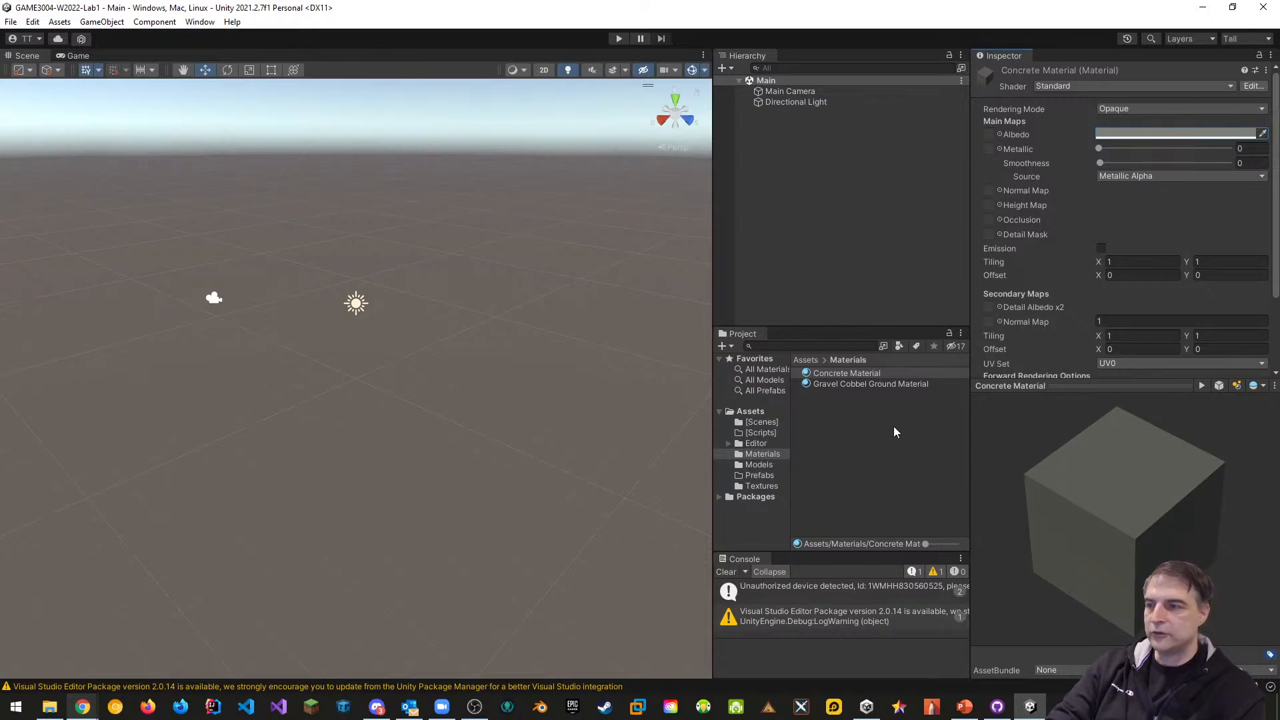
click(842, 386)
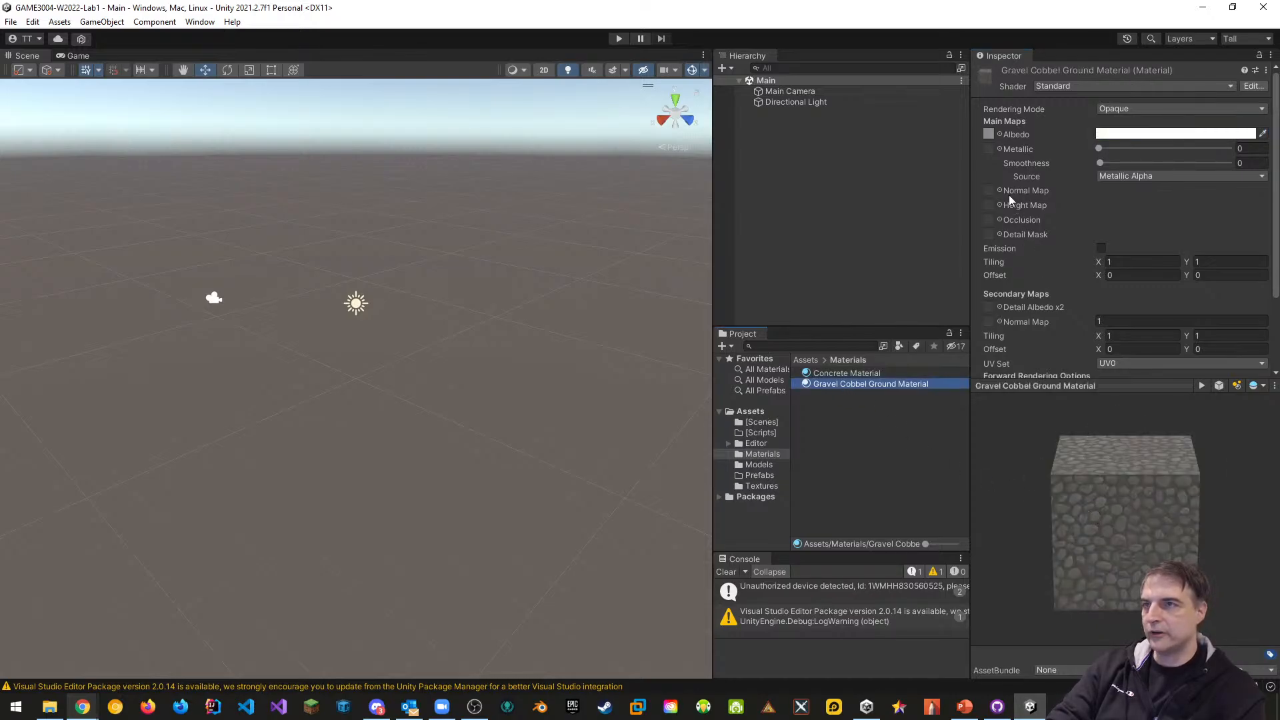
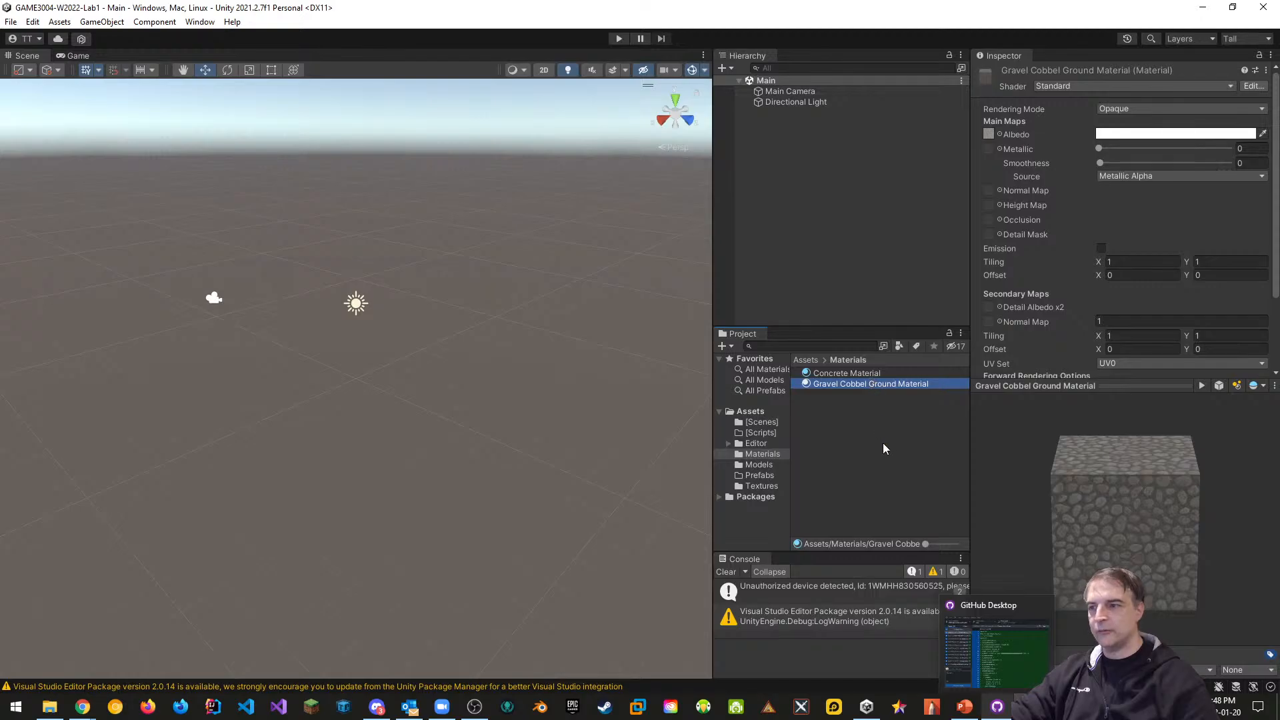
Extract tile2's embedded materials into the Assets/Materials folder
click(760, 465)
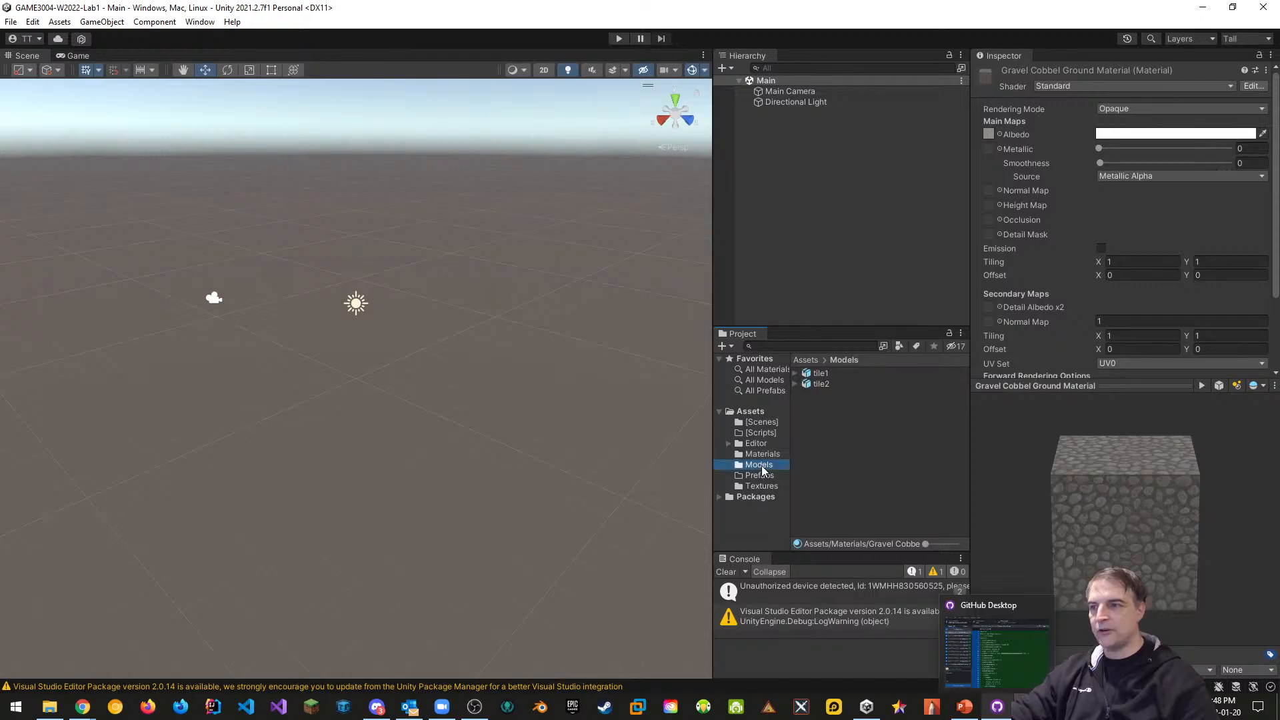
click(818, 385)
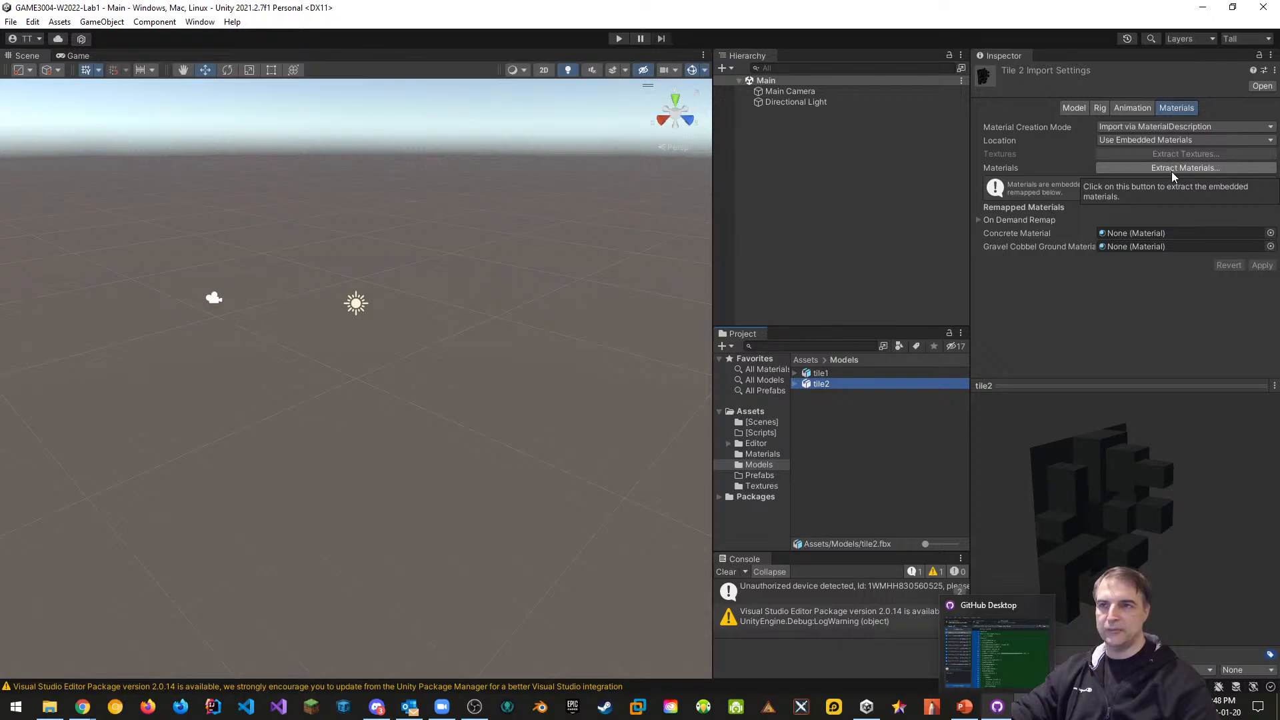
click(1182, 168)
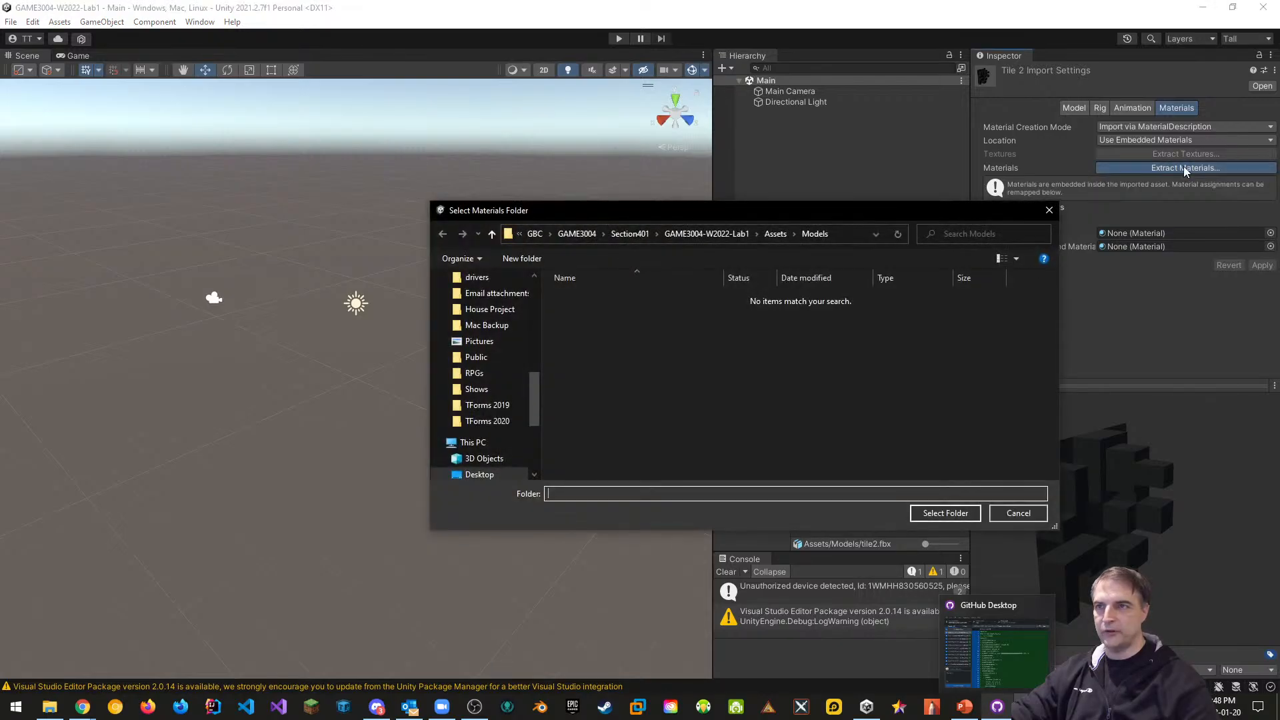
click(774, 234)
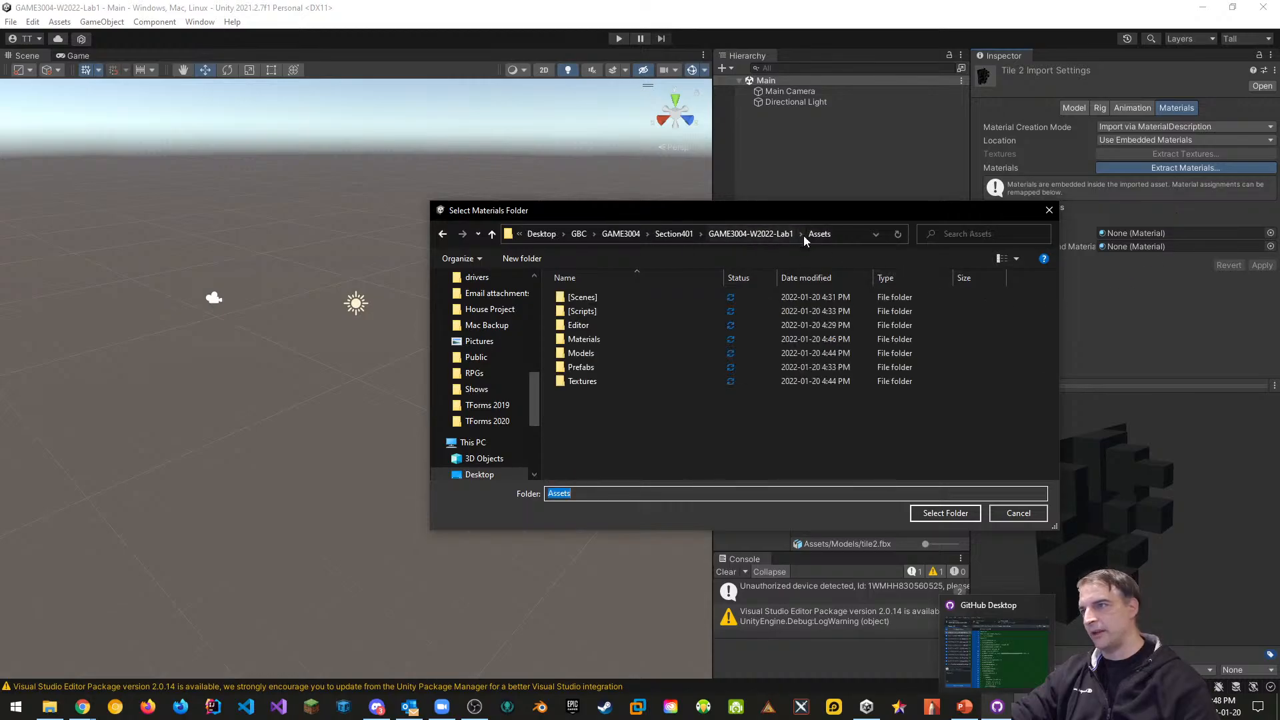
double_click(580, 340)
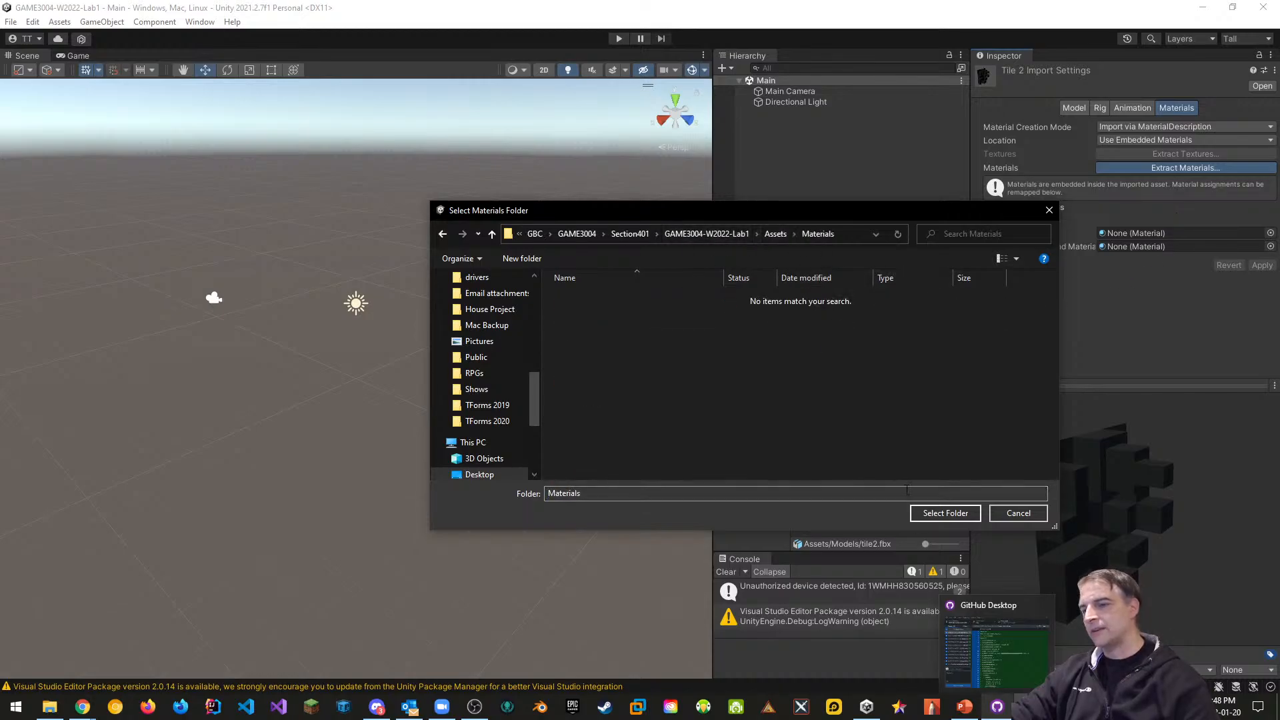
click(945, 512)
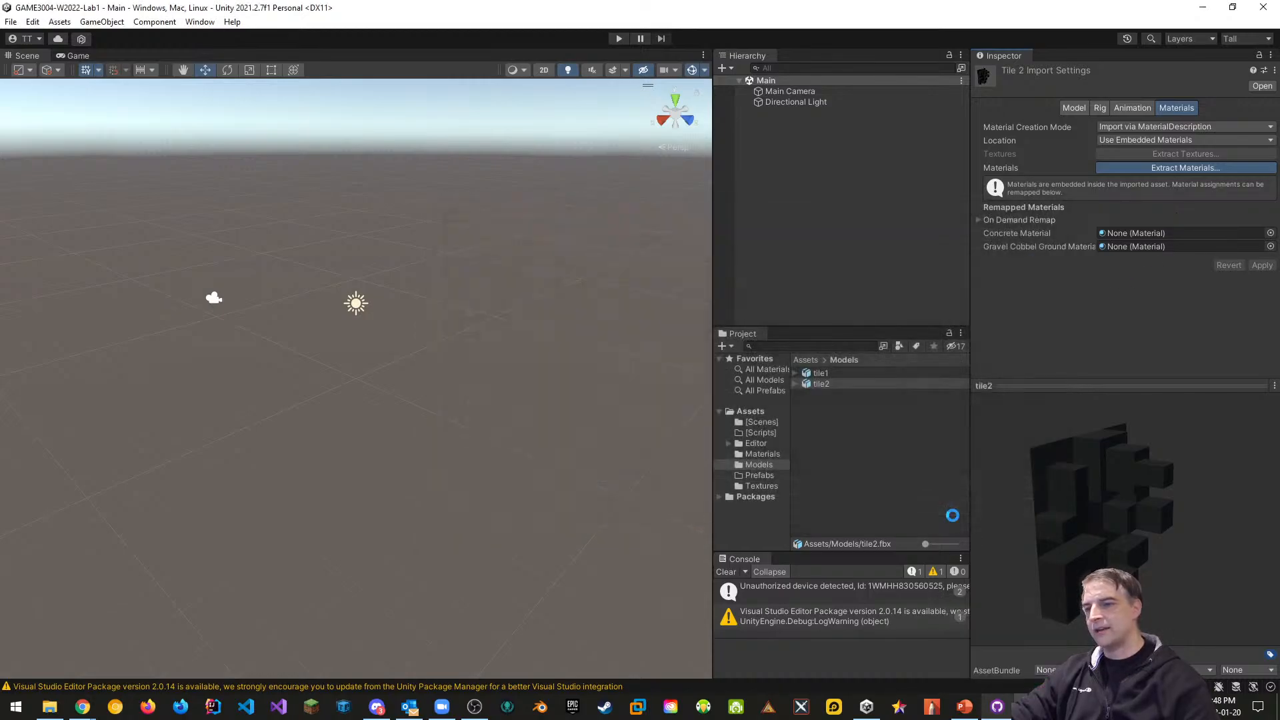
Delete the duplicate Concrete Material 1 and Gravel Cobbel Ground Material 1
click(772, 456)
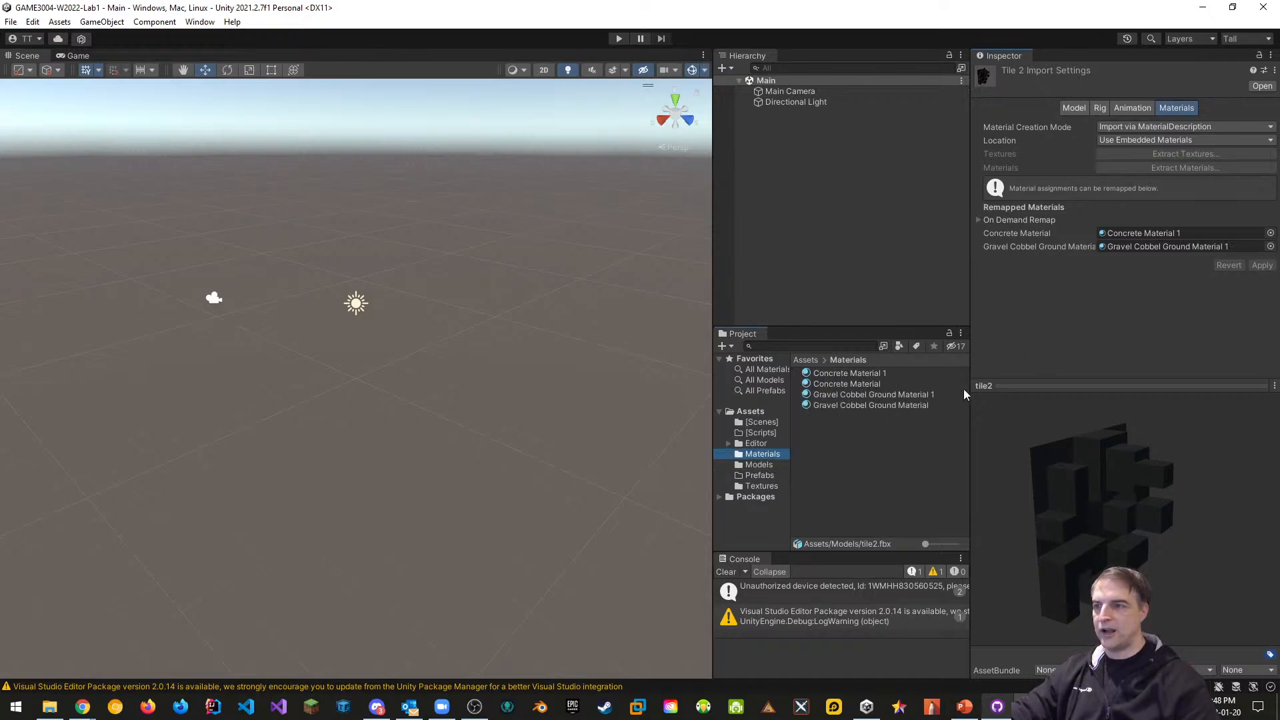
click(870, 375)
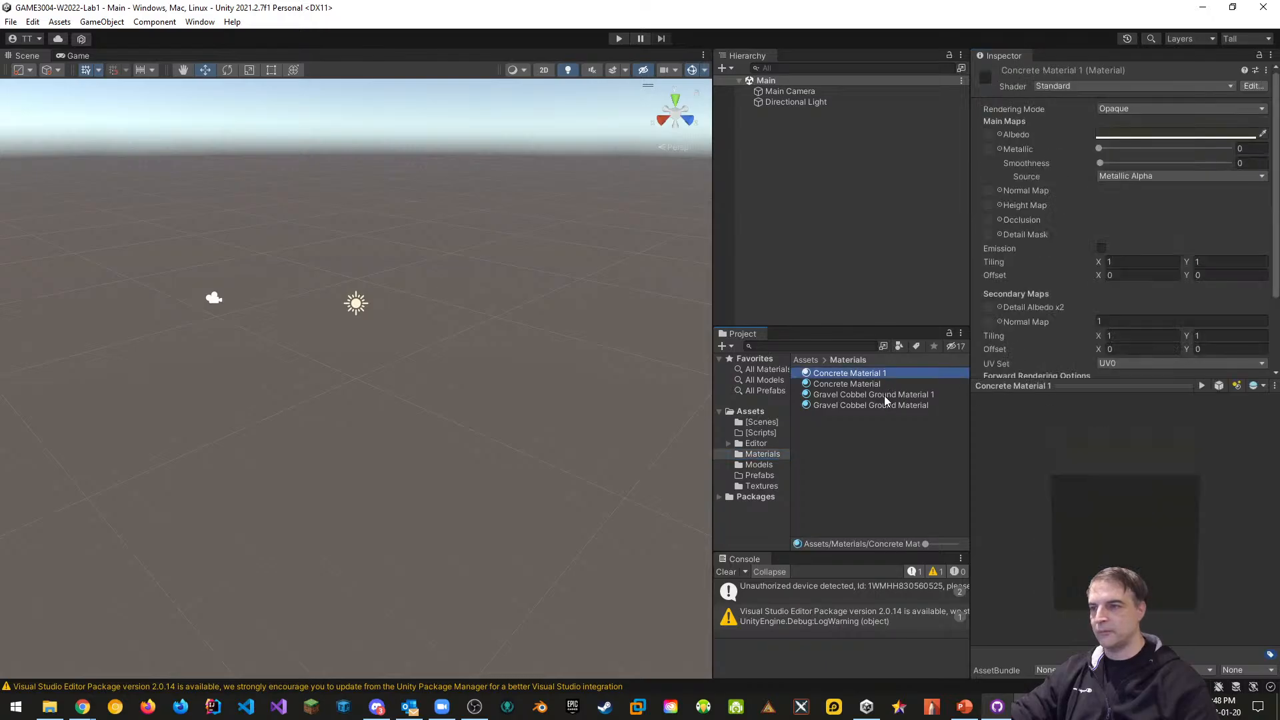
ctrl+click(885, 396)
right_click(885, 398)
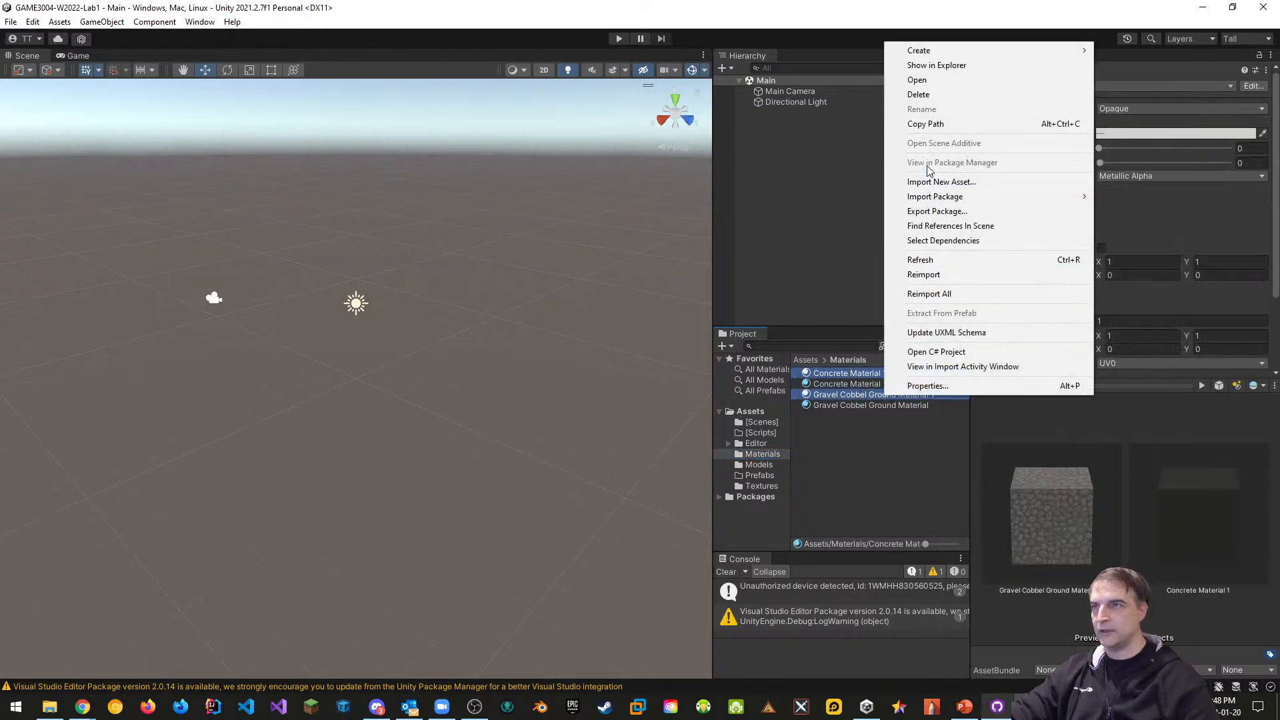
click(926, 95)
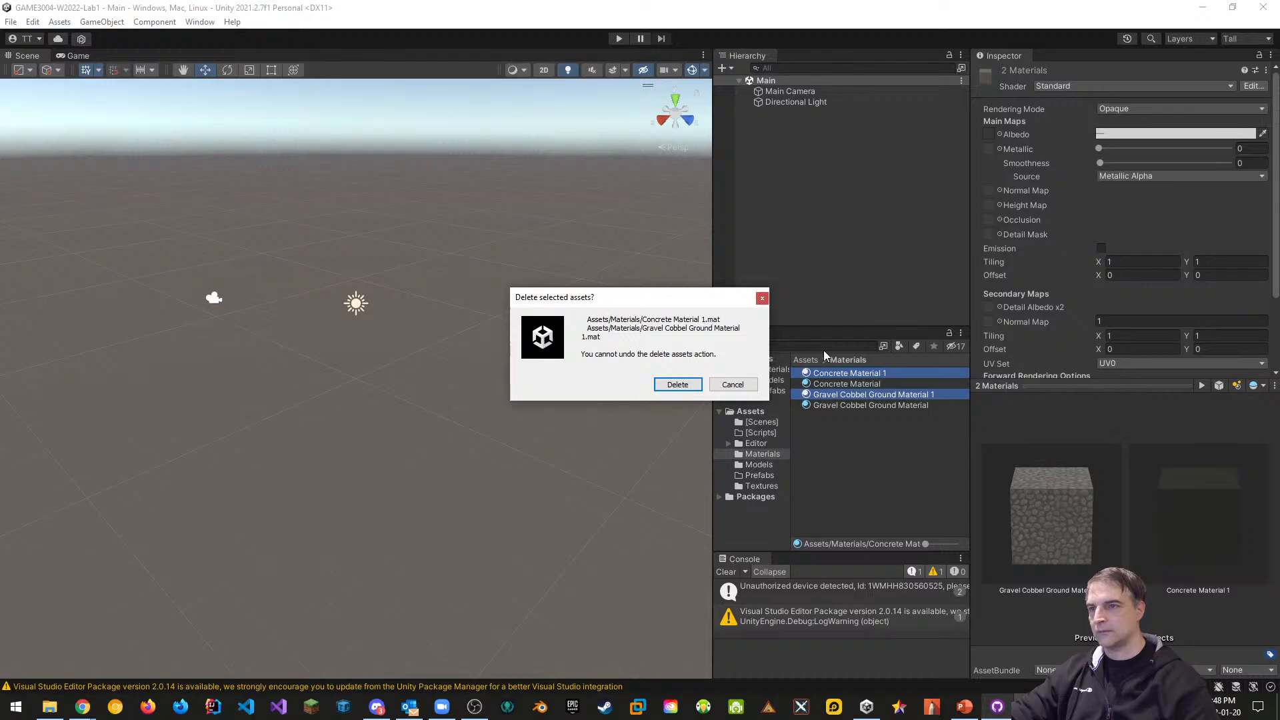
click(681, 384)
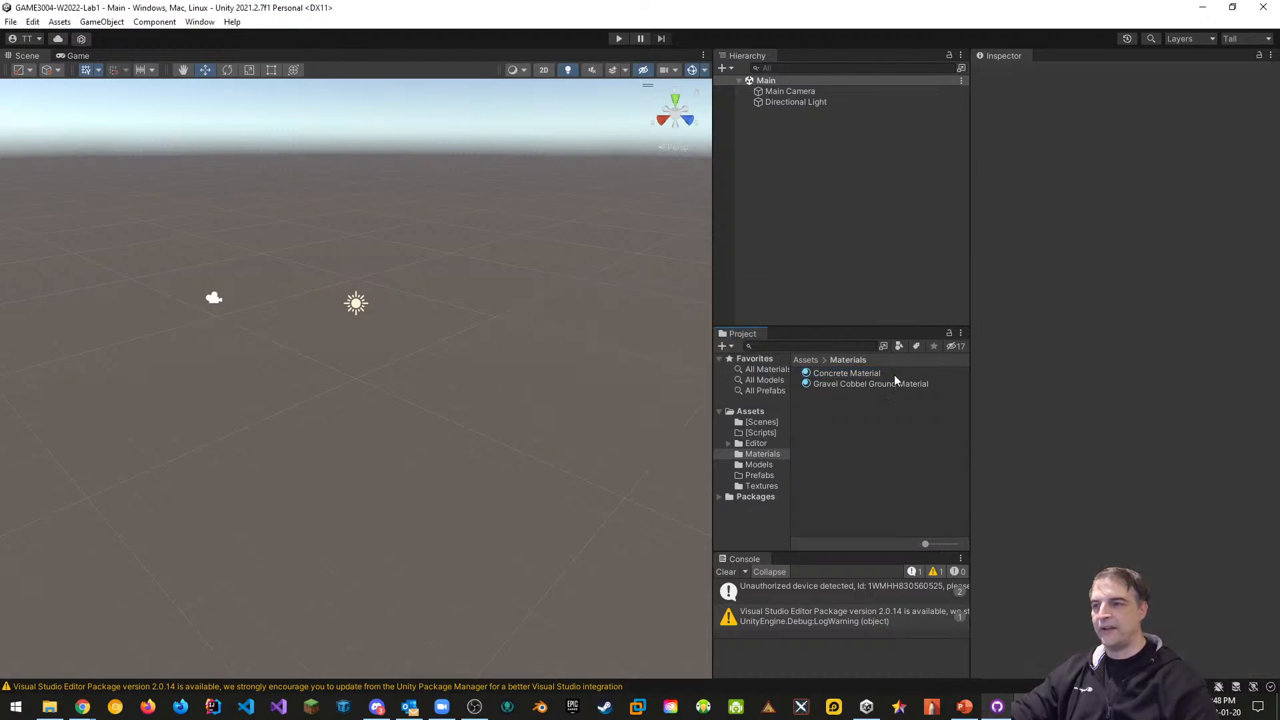
click(769, 467)
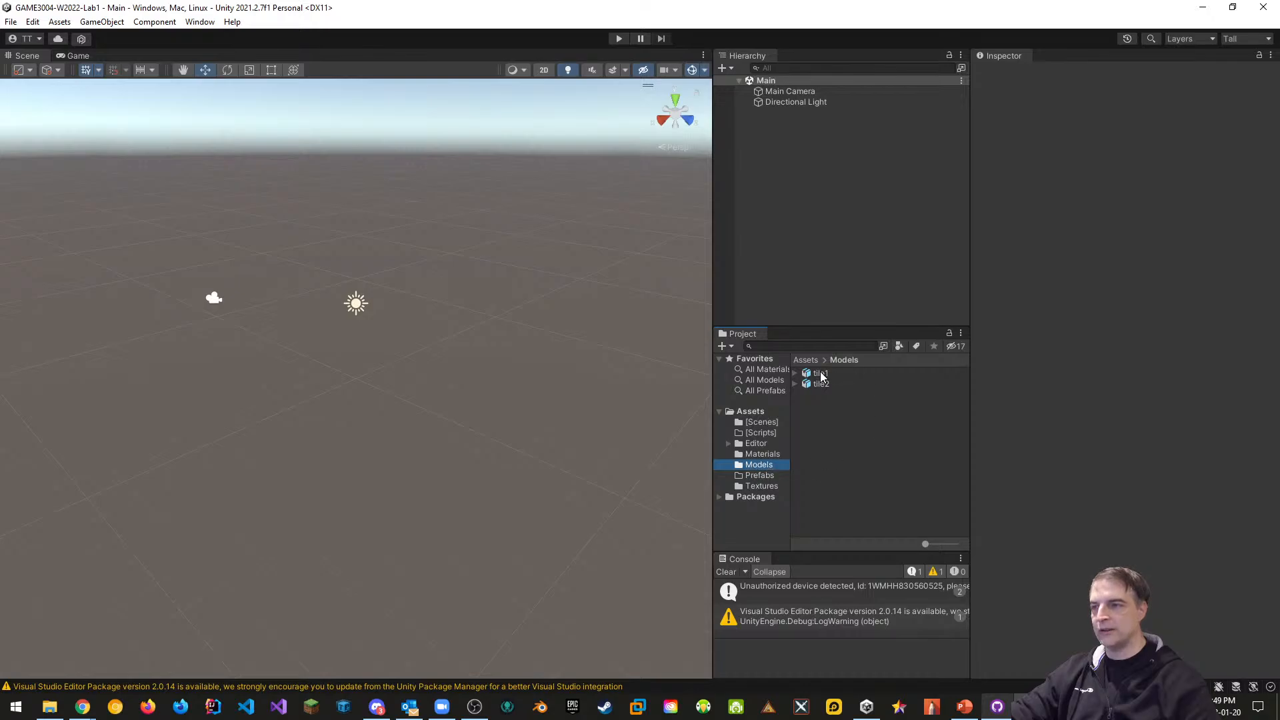
Place the tile1 model in the scene and rename it Tile1
drag(823, 377, 796, 157)
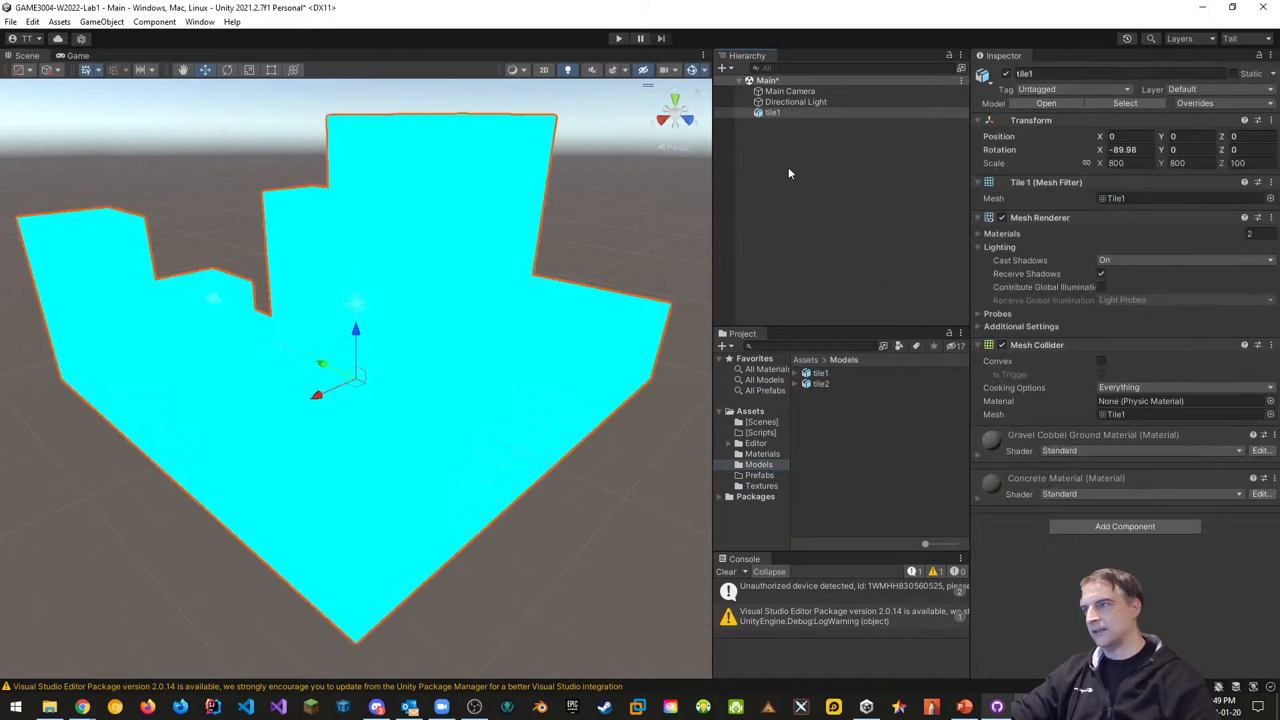
middle_drag(503, 443, 464, 442)
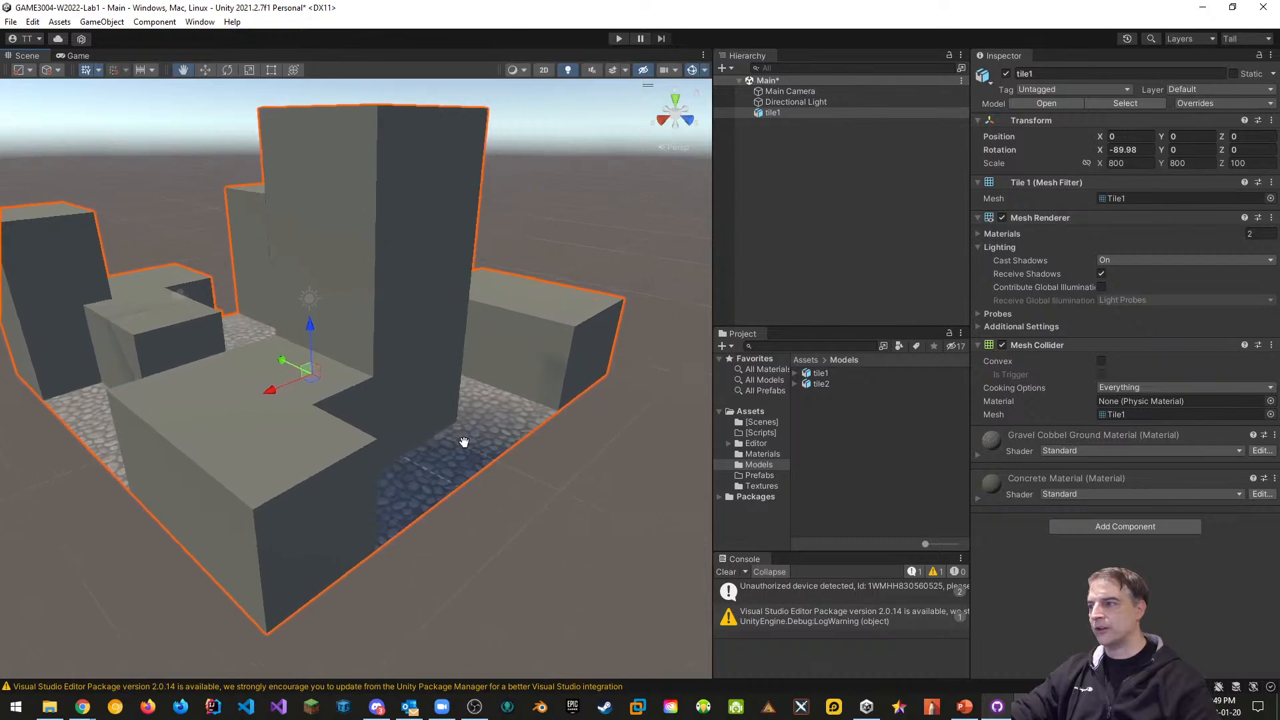
key(d)
right_drag(485, 434, 515, 479)
key(s)
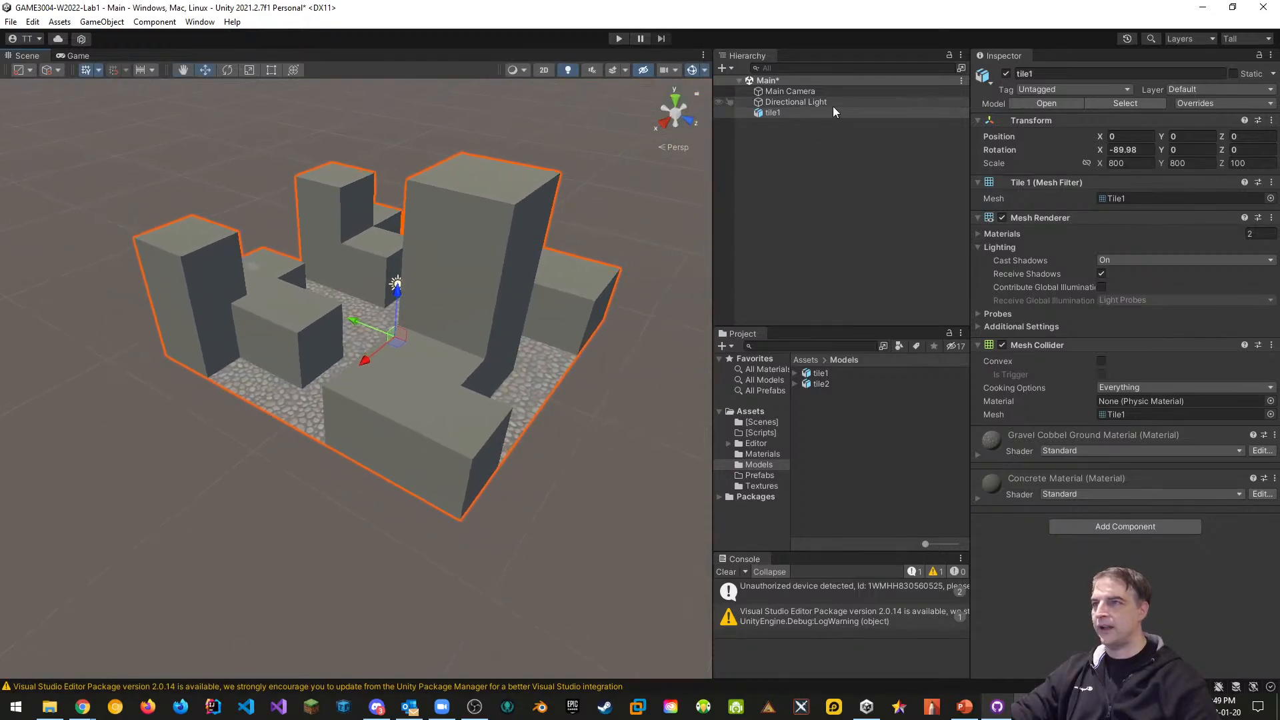
click(1044, 72)
key(BackSpace)
key(BackSpace)
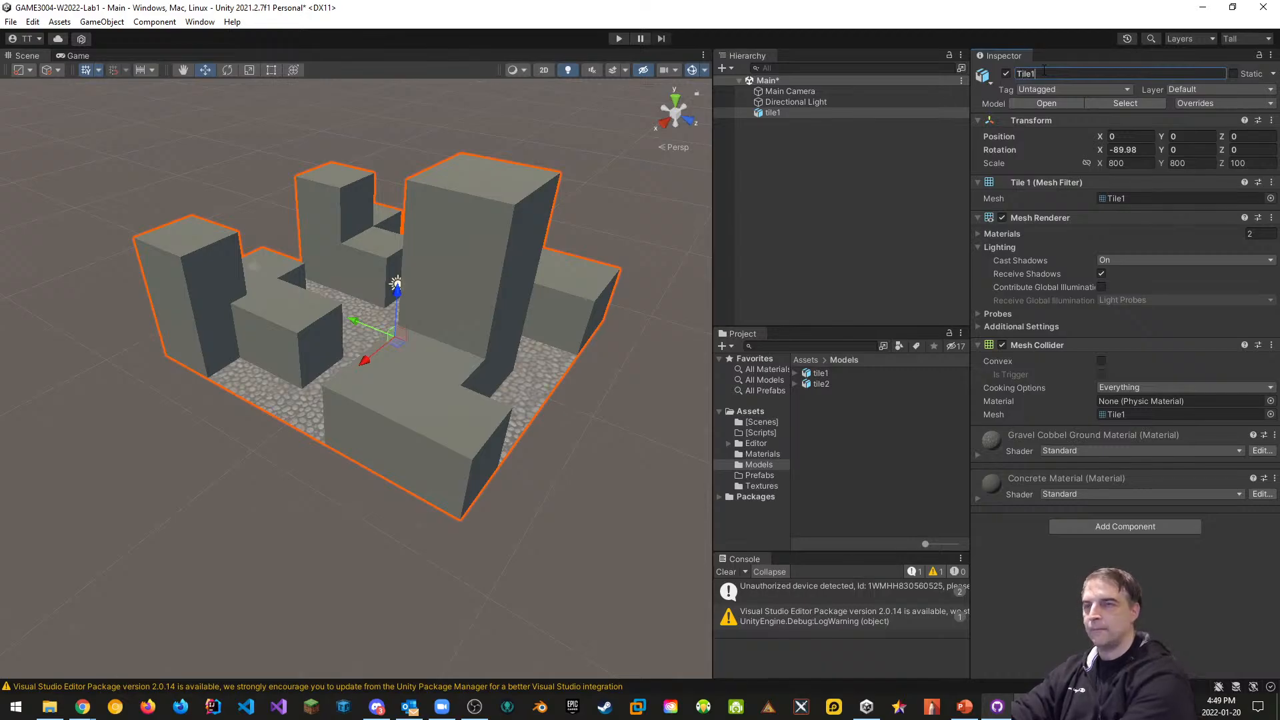
text(Tile1)
key(Return)
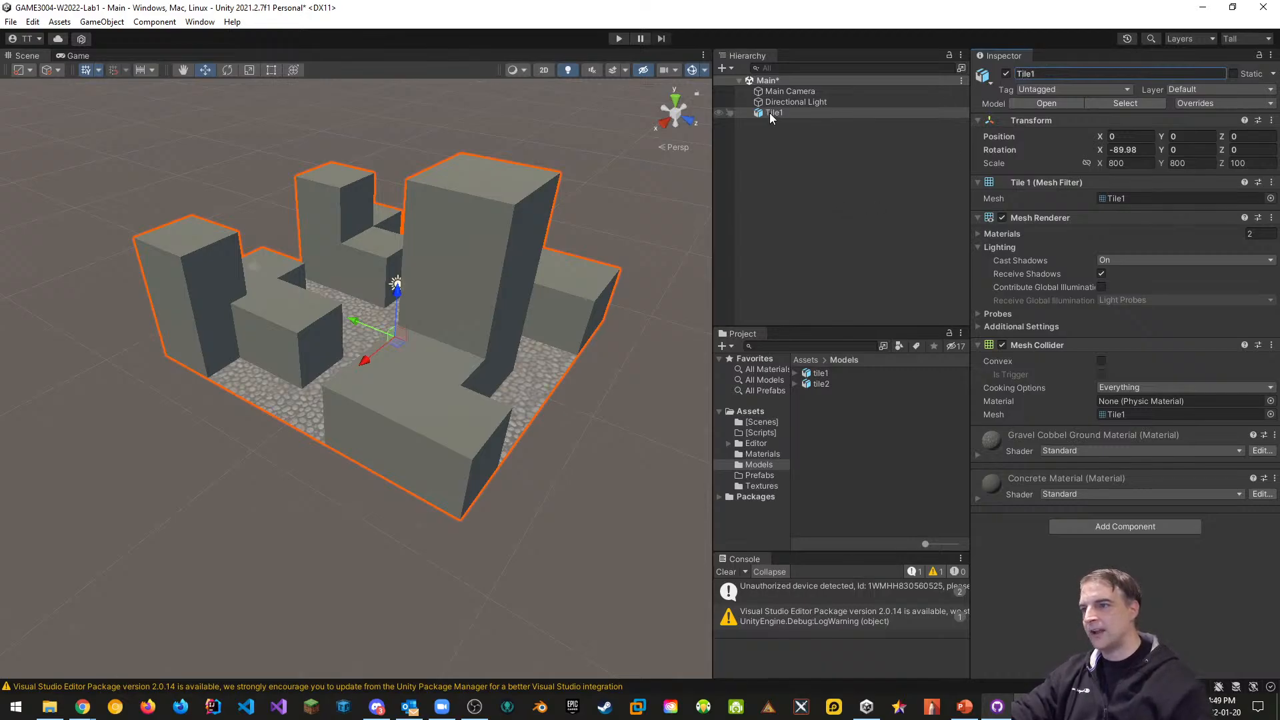
click(771, 115)
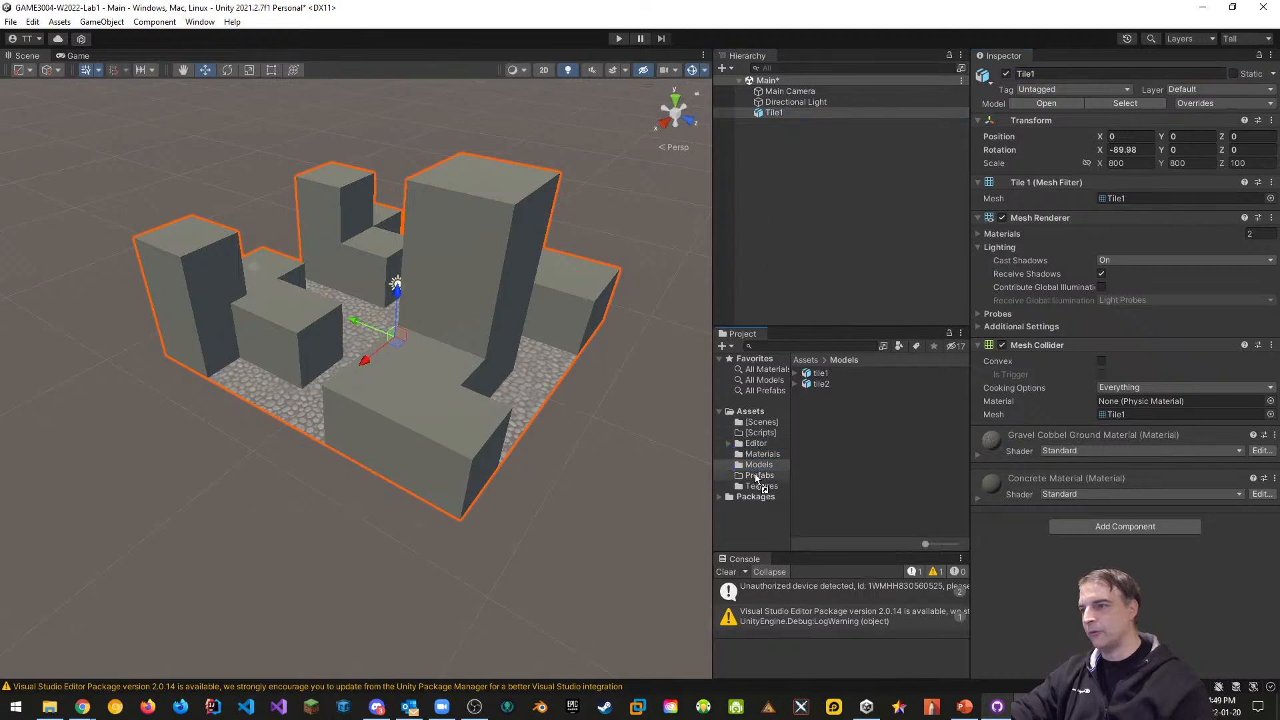
Save Tile1 as an original prefab in Prefabs and delete it from the scene
drag(757, 478, 758, 478)
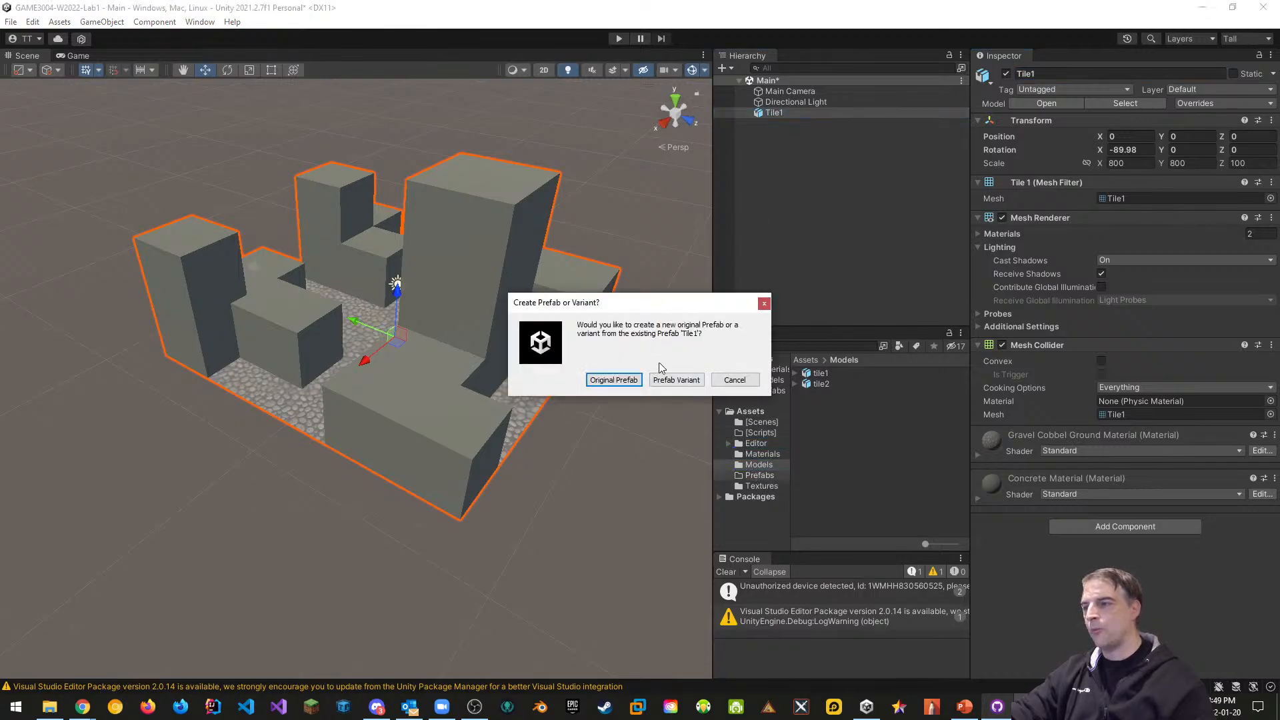
click(615, 382)
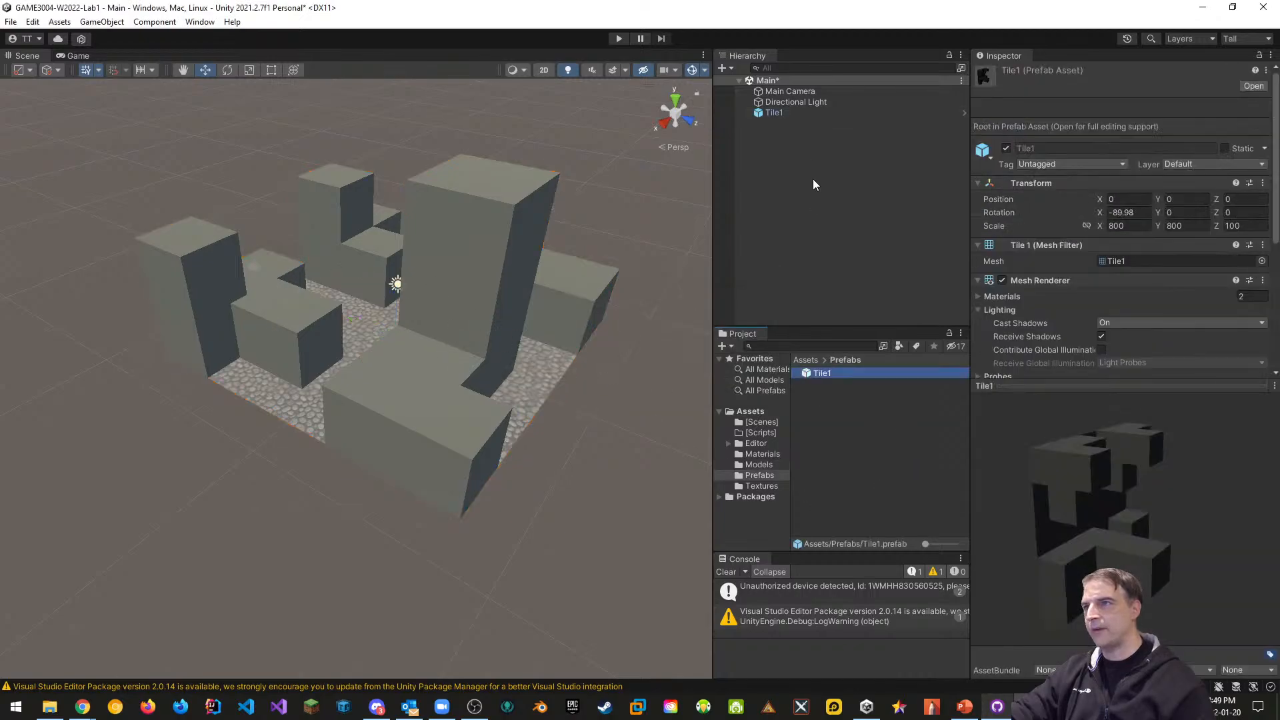
click(774, 114)
right_click(775, 113)
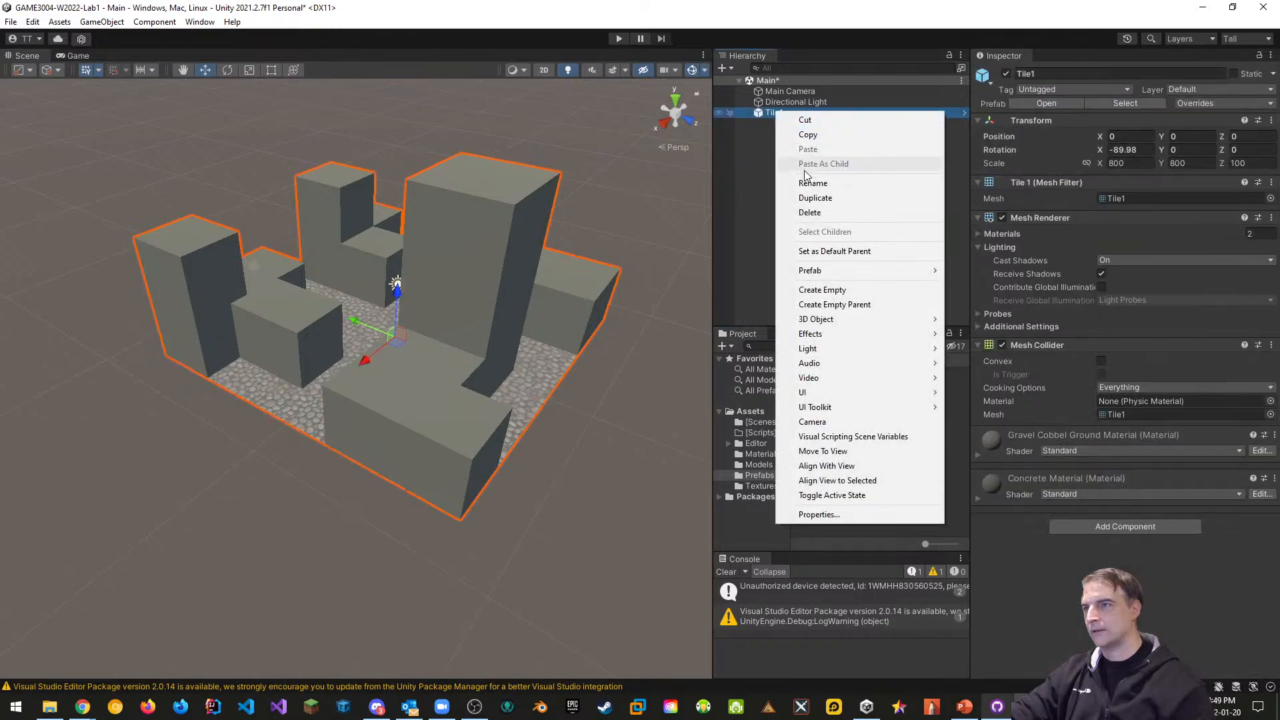
click(813, 212)
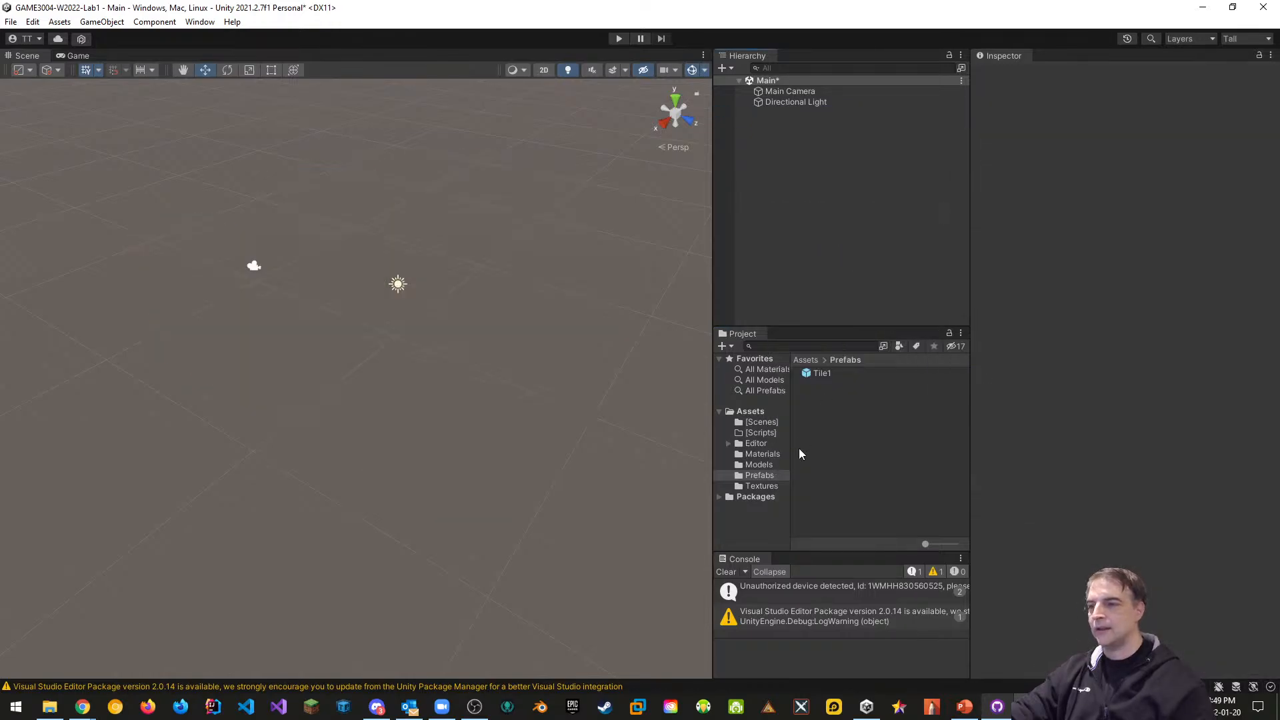
Place tile2 in the scene and assign gravel cobble and concrete materials to its two slots
click(753, 465)
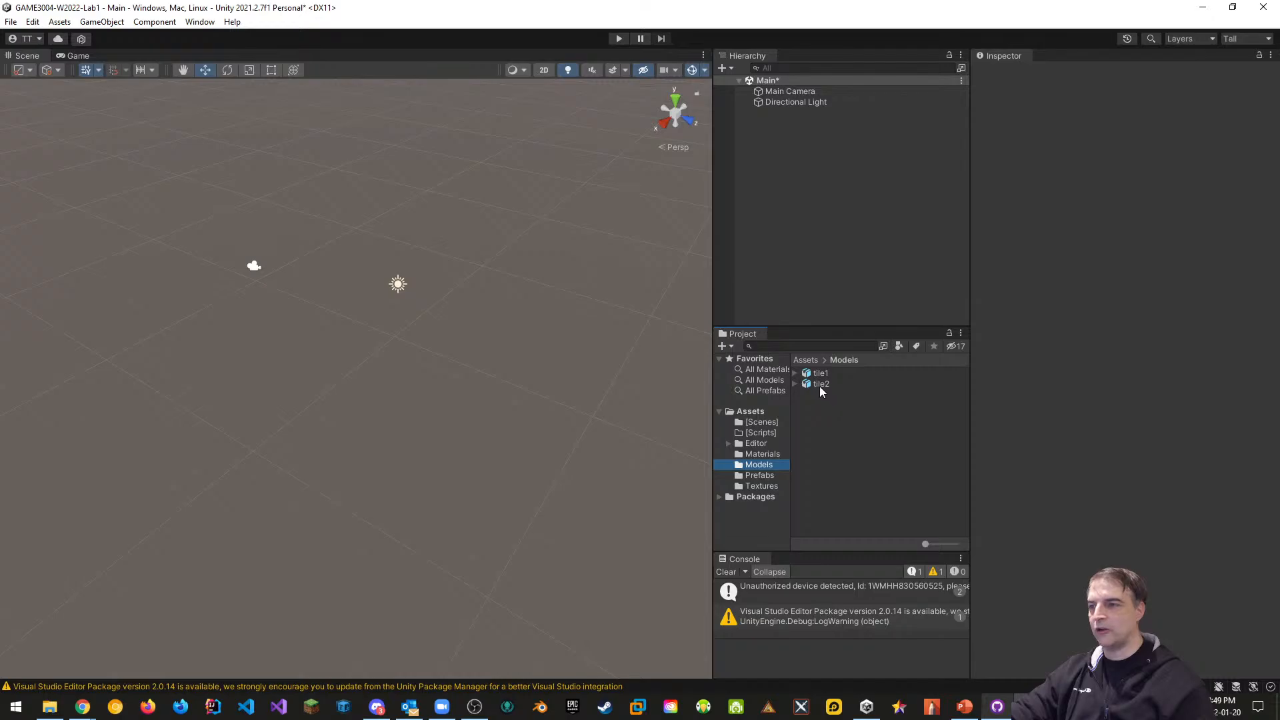
drag(820, 384, 779, 153)
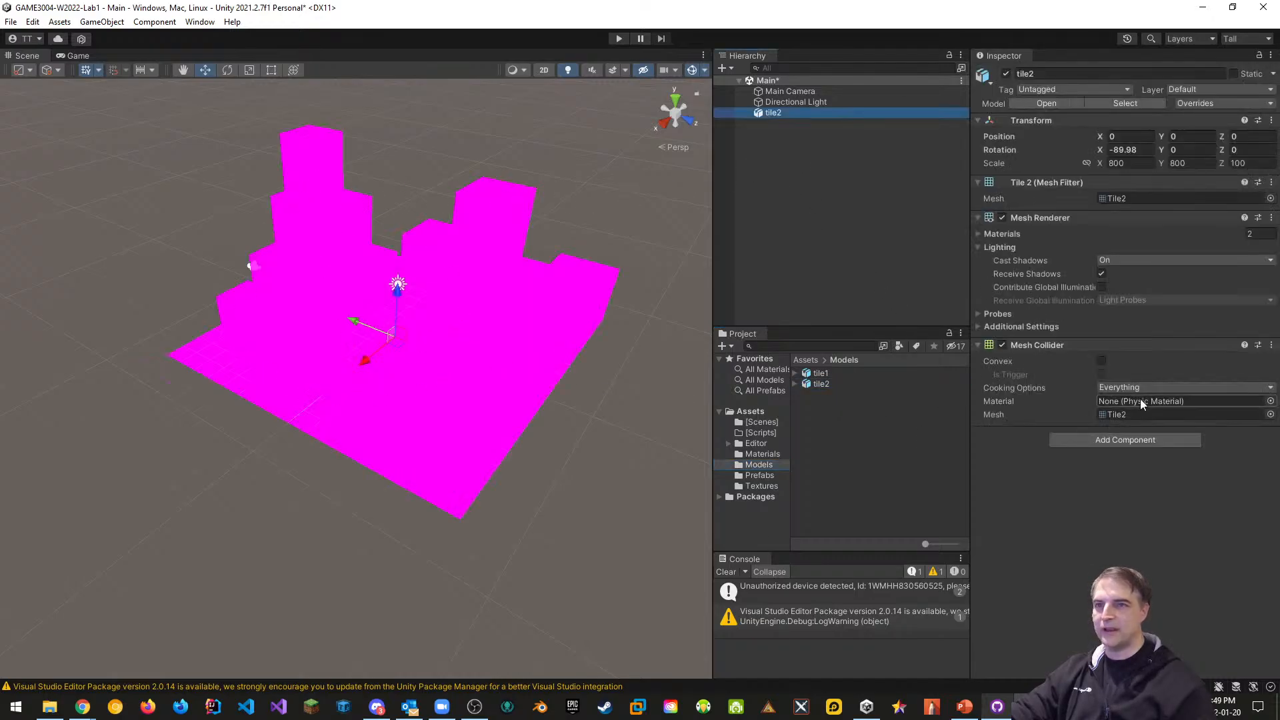
click(997, 234)
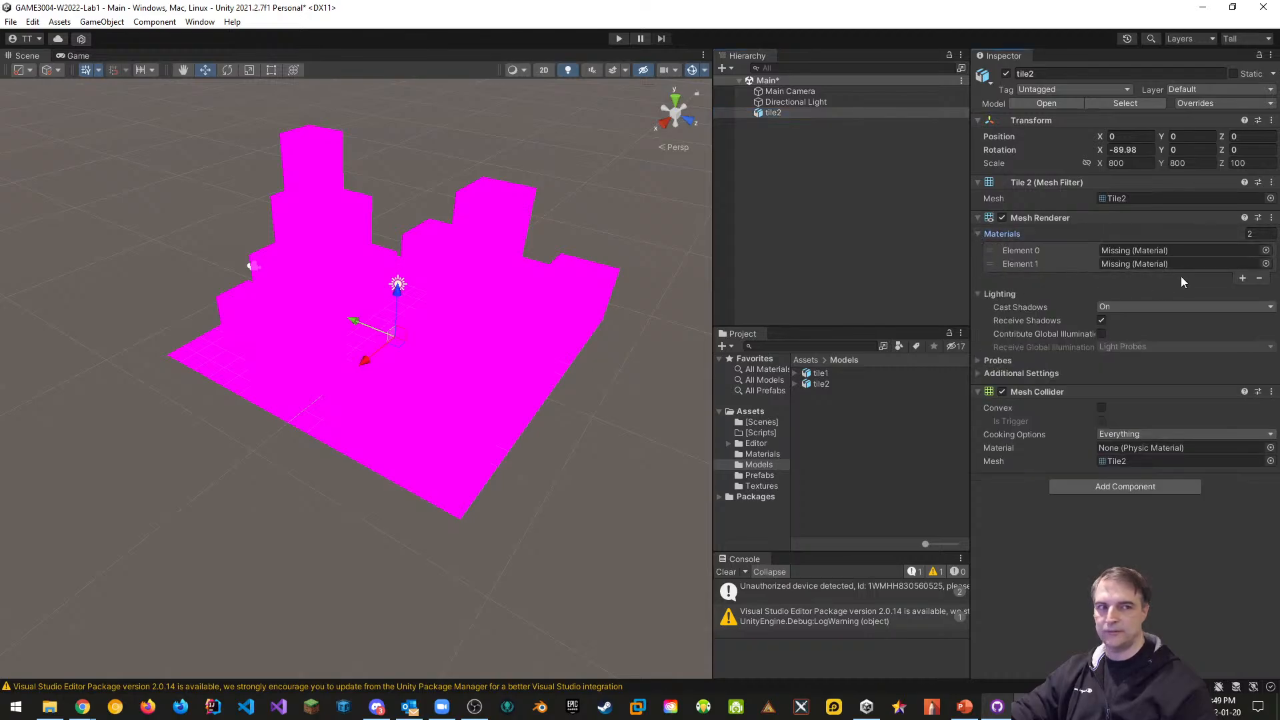
click(768, 454)
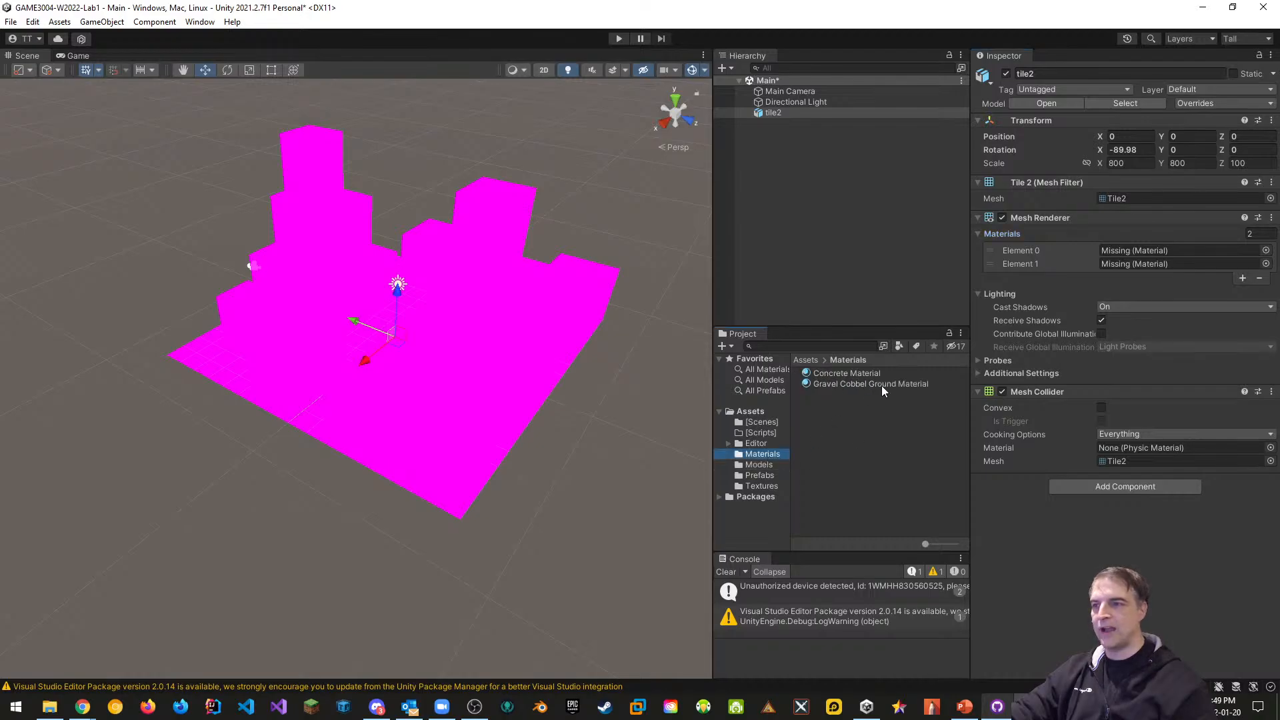
drag(895, 383, 1118, 249)
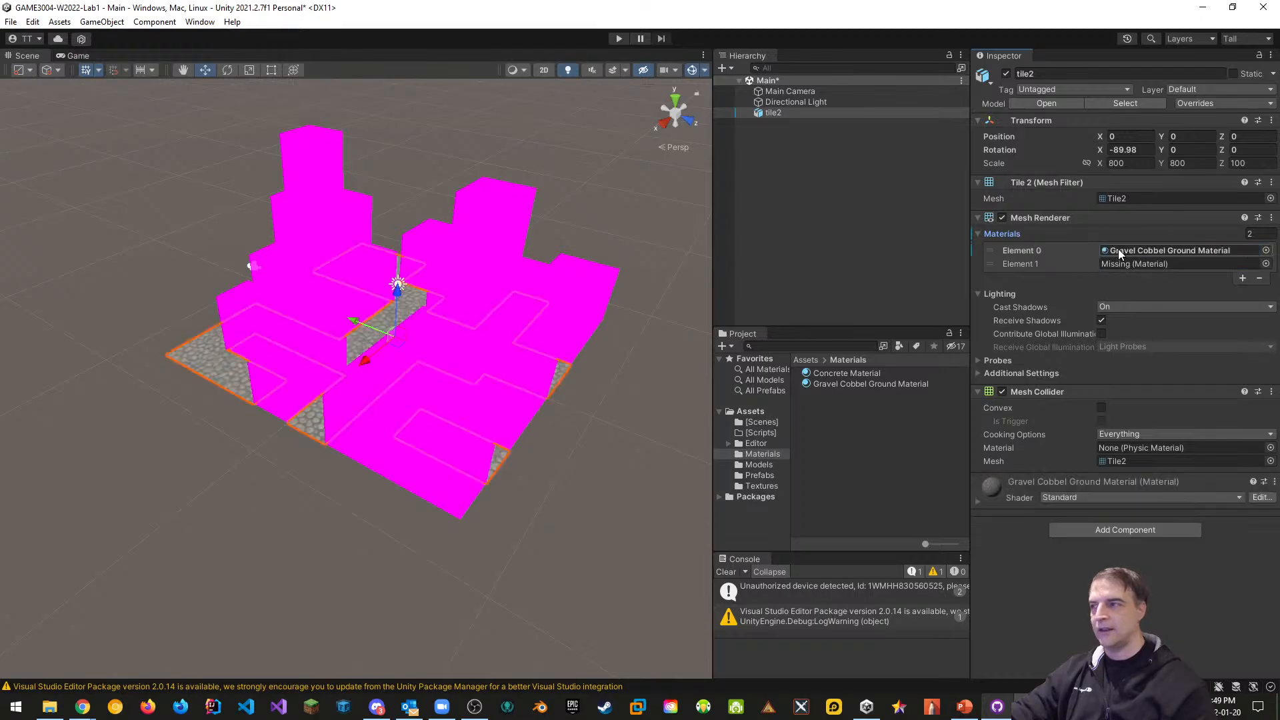
drag(835, 374, 1127, 264)
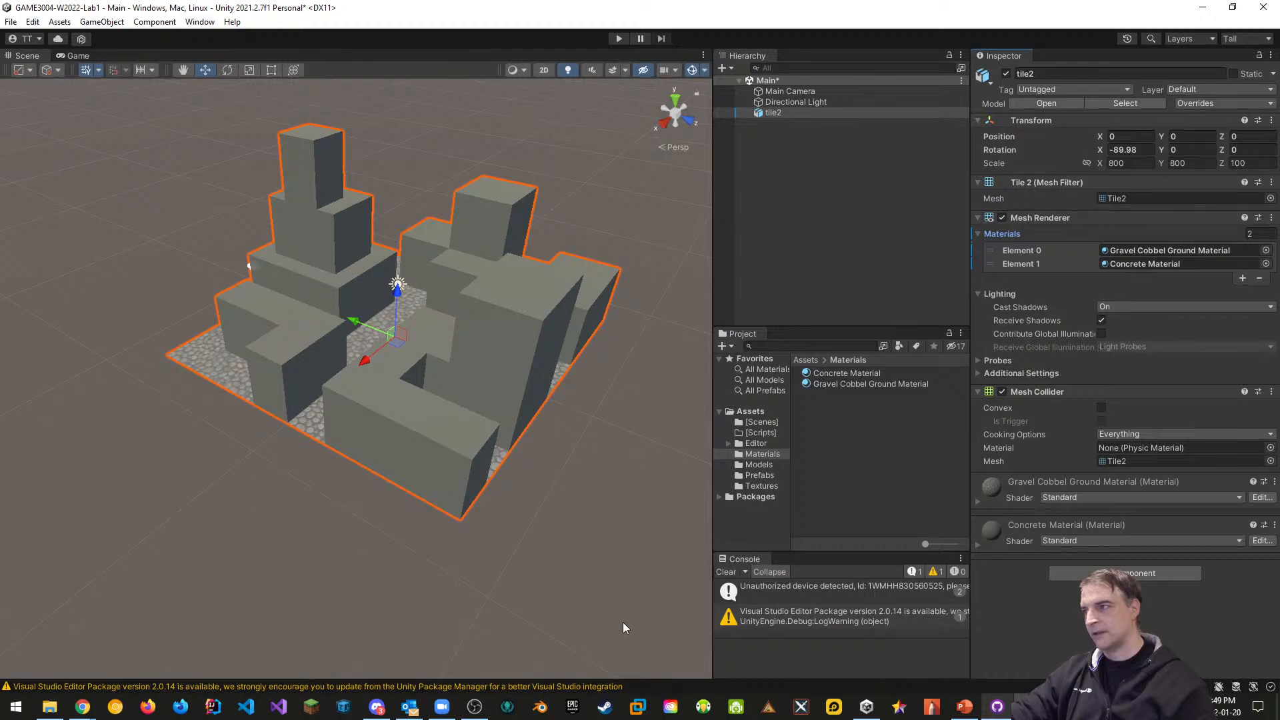
middle_drag(594, 467, 580, 518)
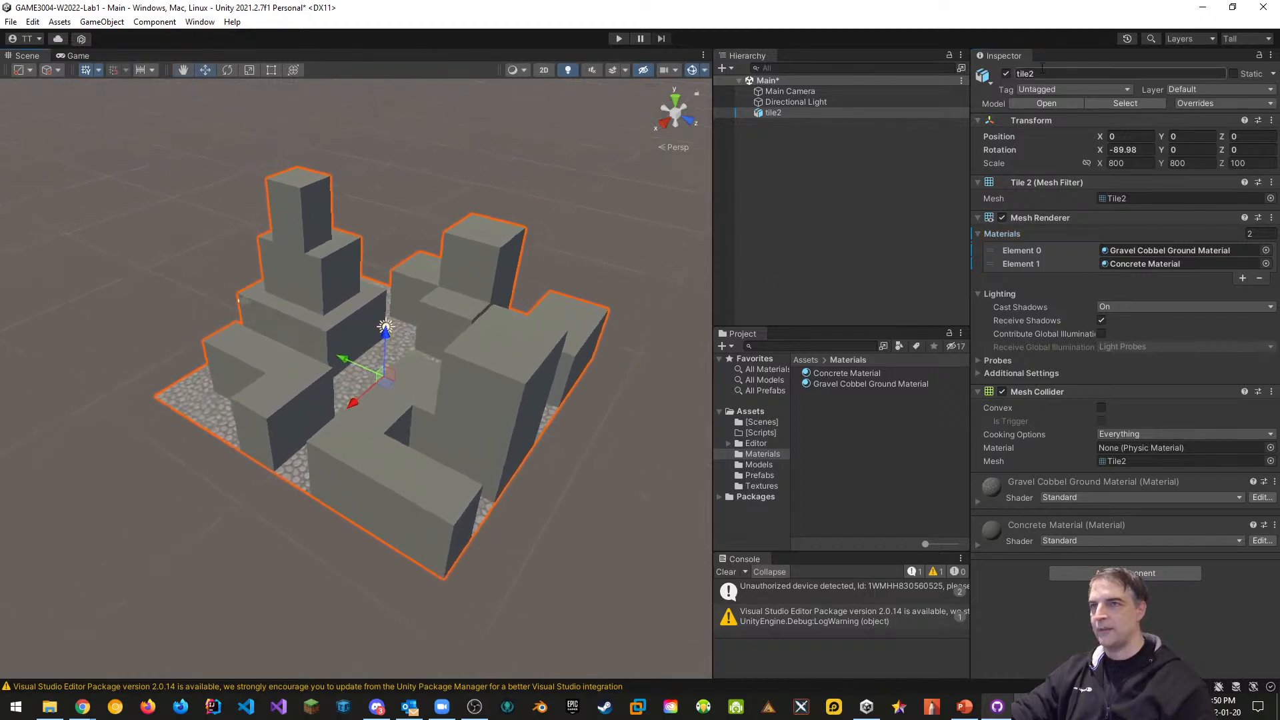
Rename the object Tile2 and save it as an original prefab in Prefabs
click(1053, 73)
text(T)
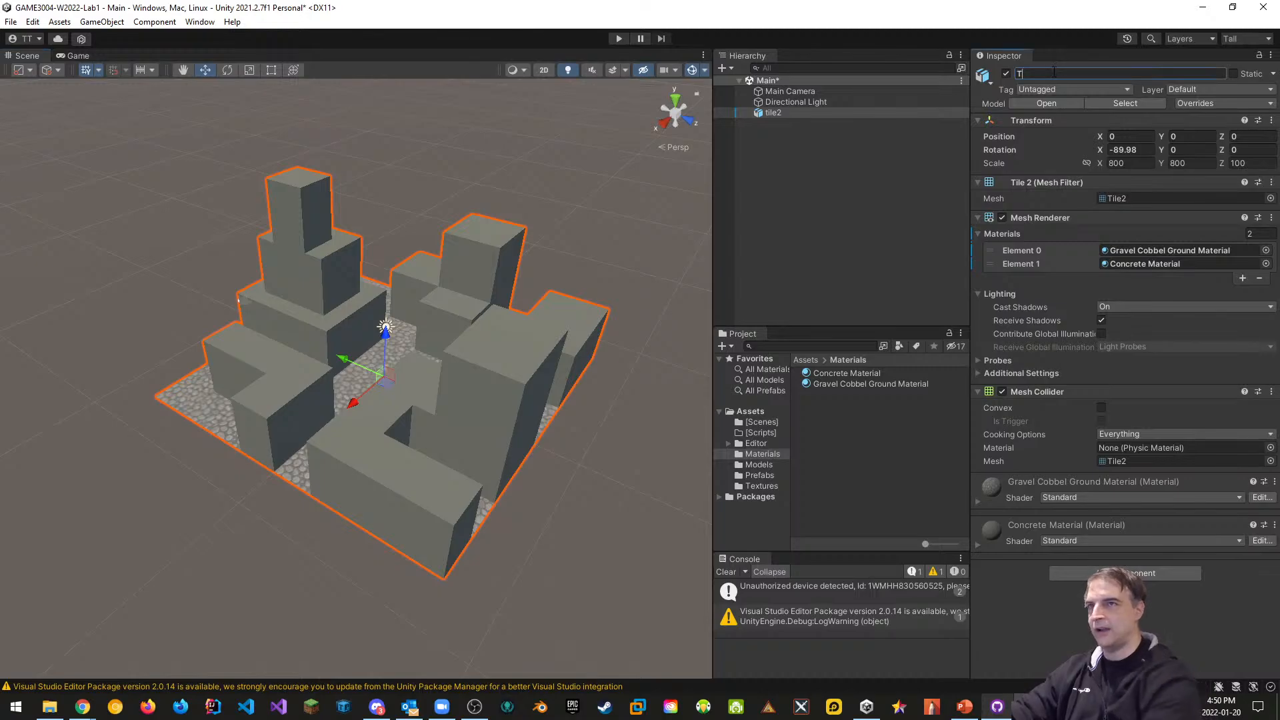
text(ile2)
key(Return)
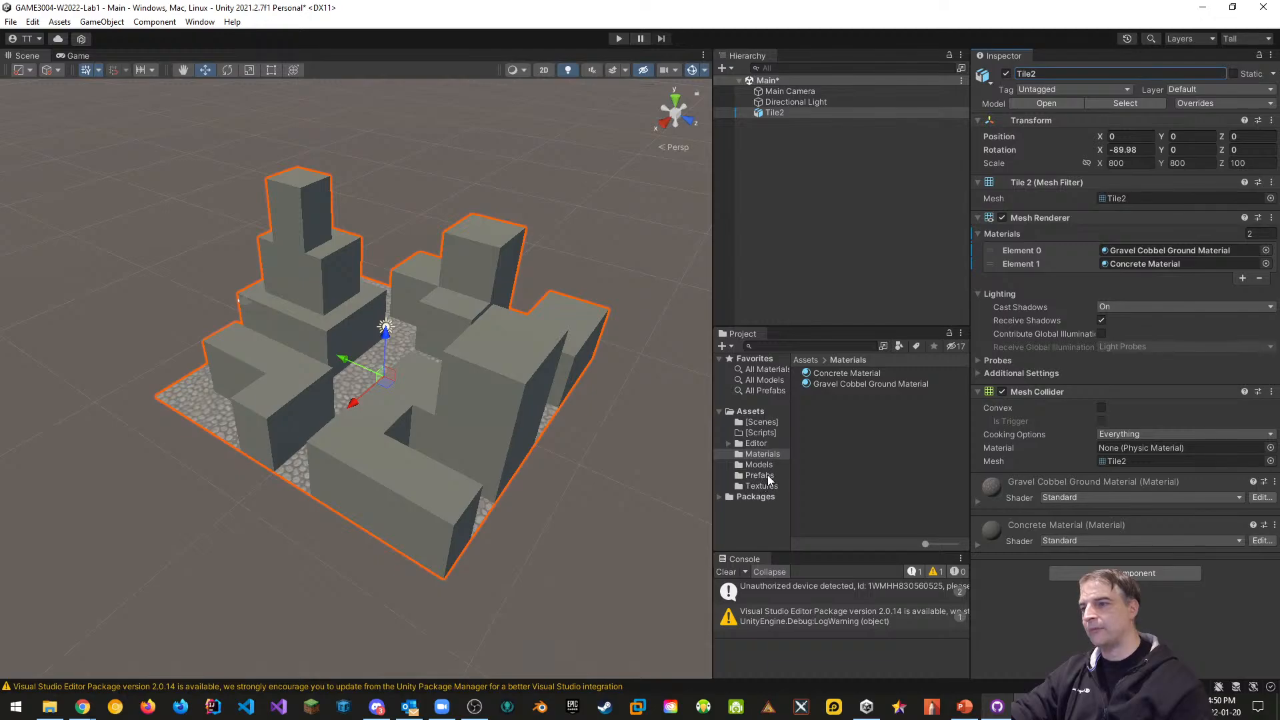
drag(774, 114, 763, 479)
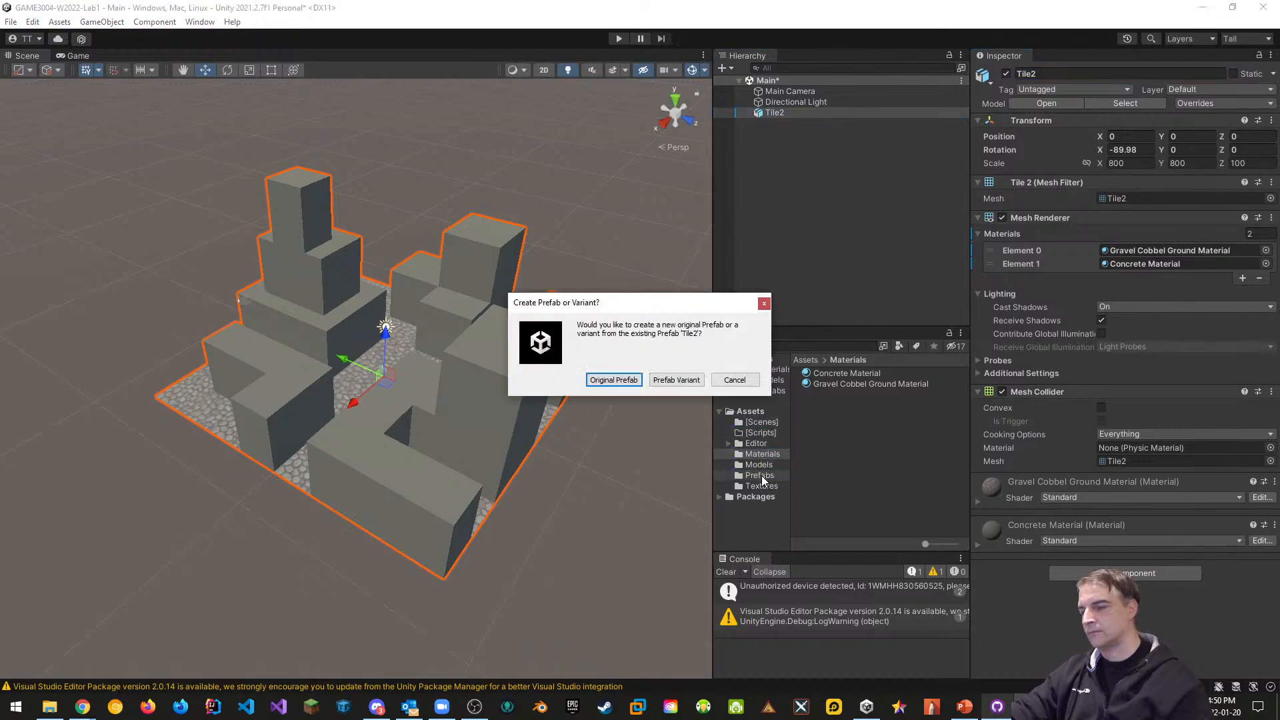
click(609, 385)
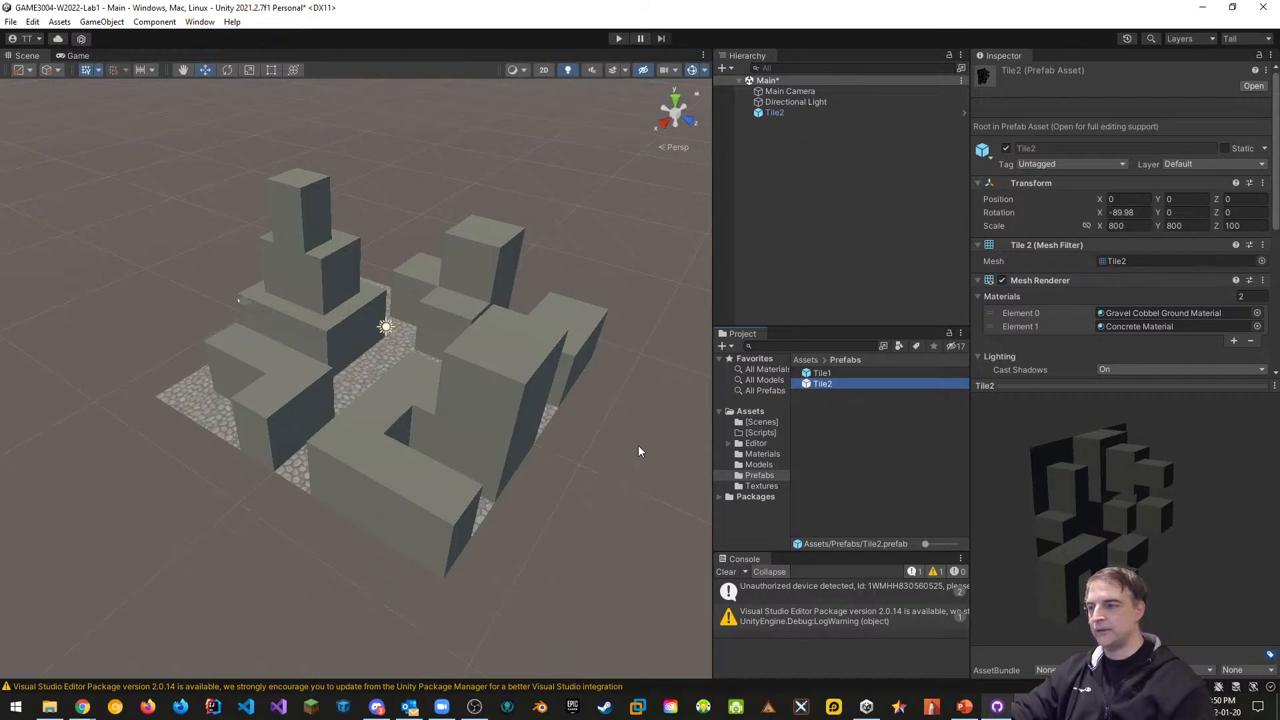
Delete Tile2 from the scene, then save the Main scene and the project
click(778, 113)
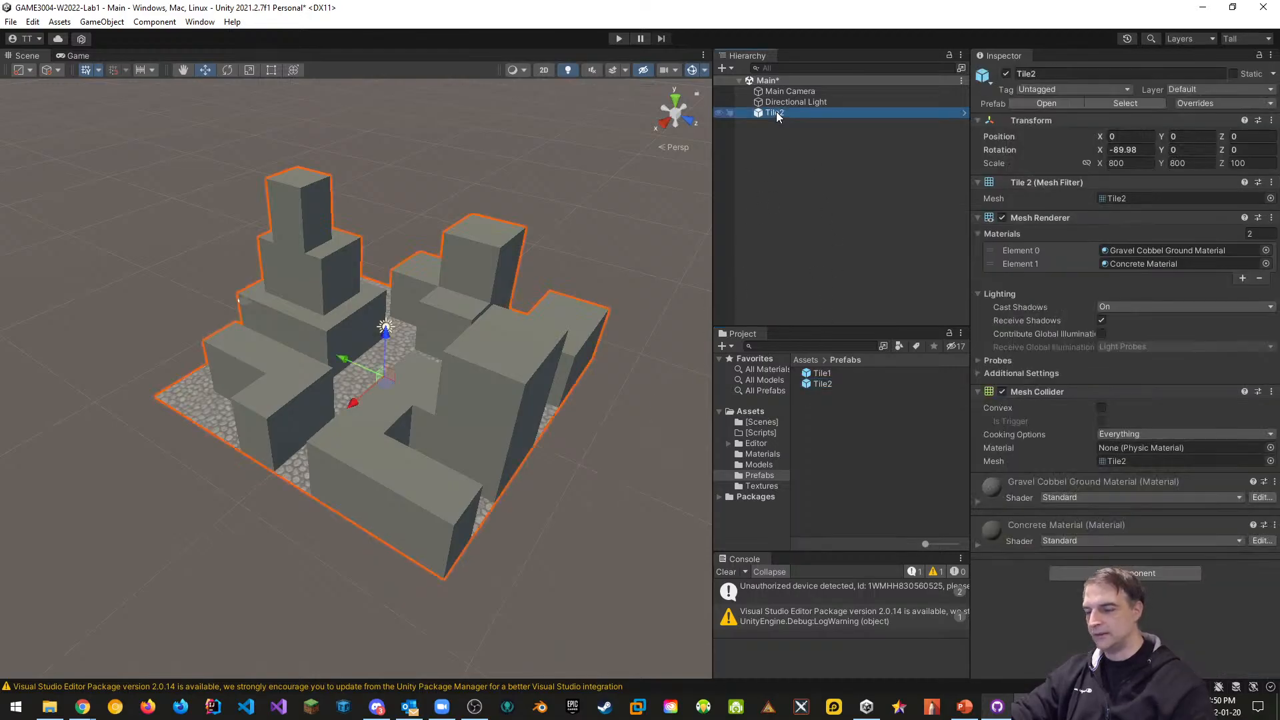
key(Delete)
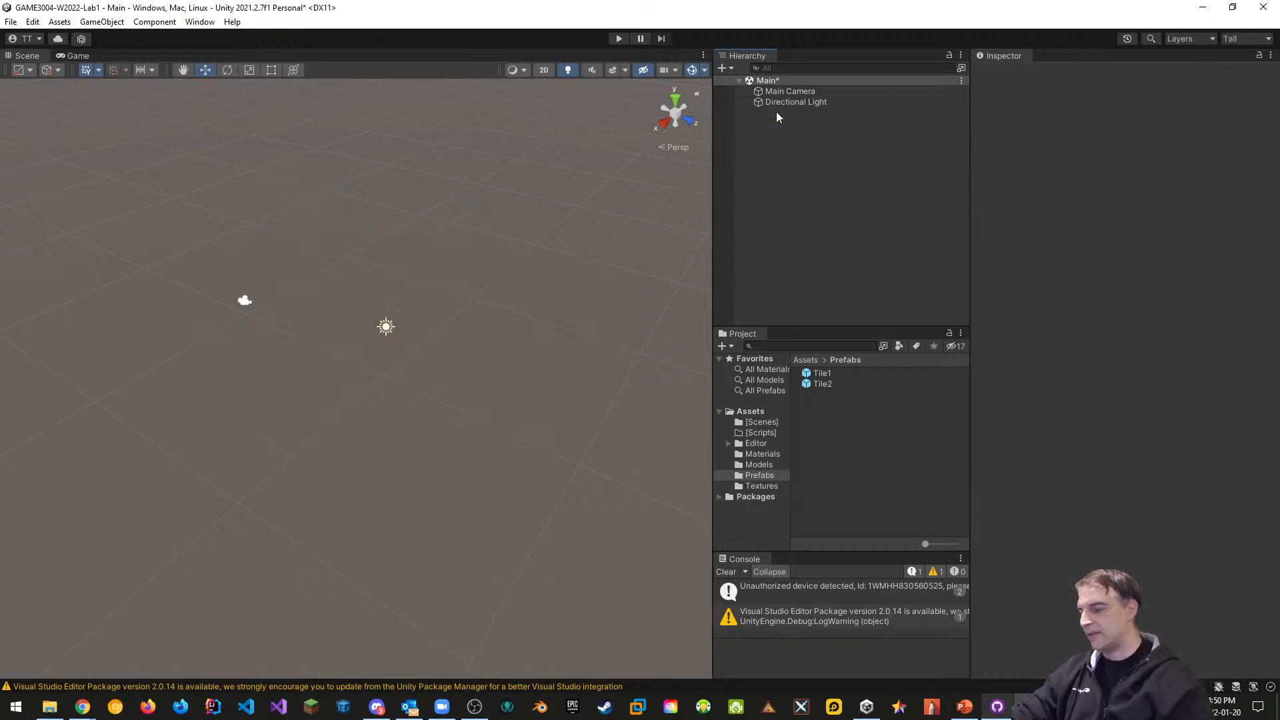
key(ctrl+s)
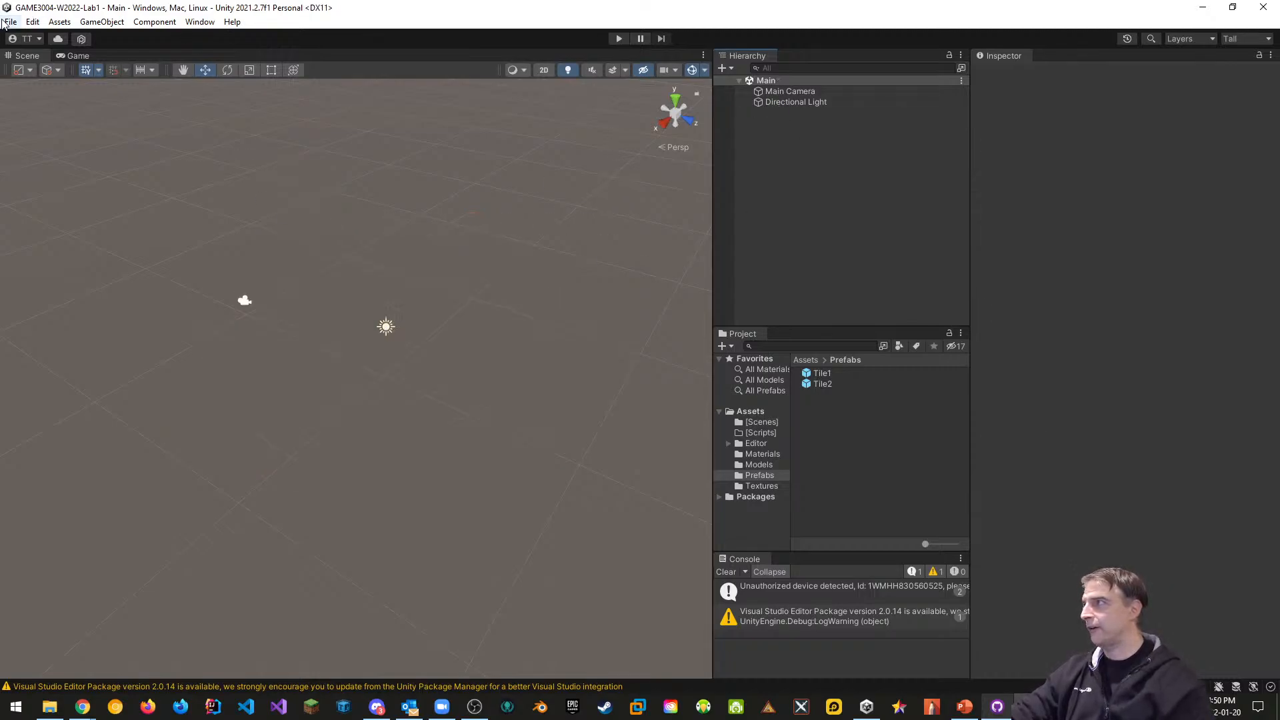
click(11, 21)
click(10, 22)
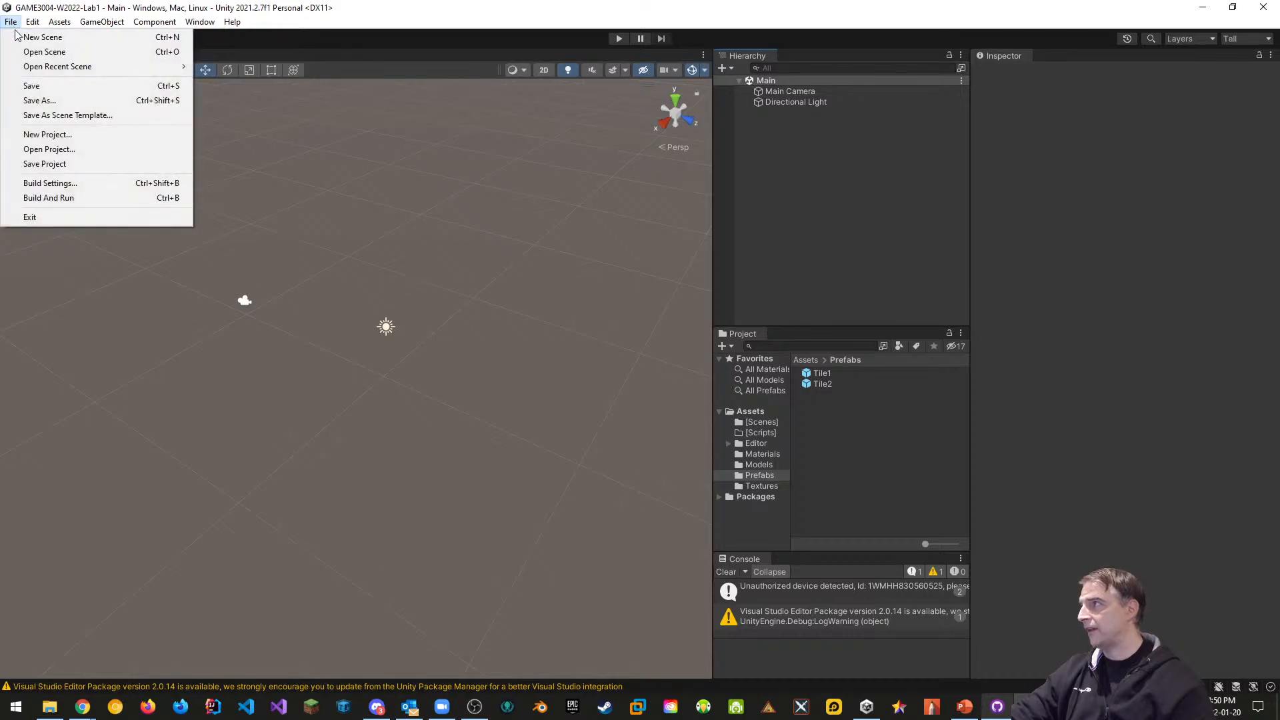
click(53, 163)
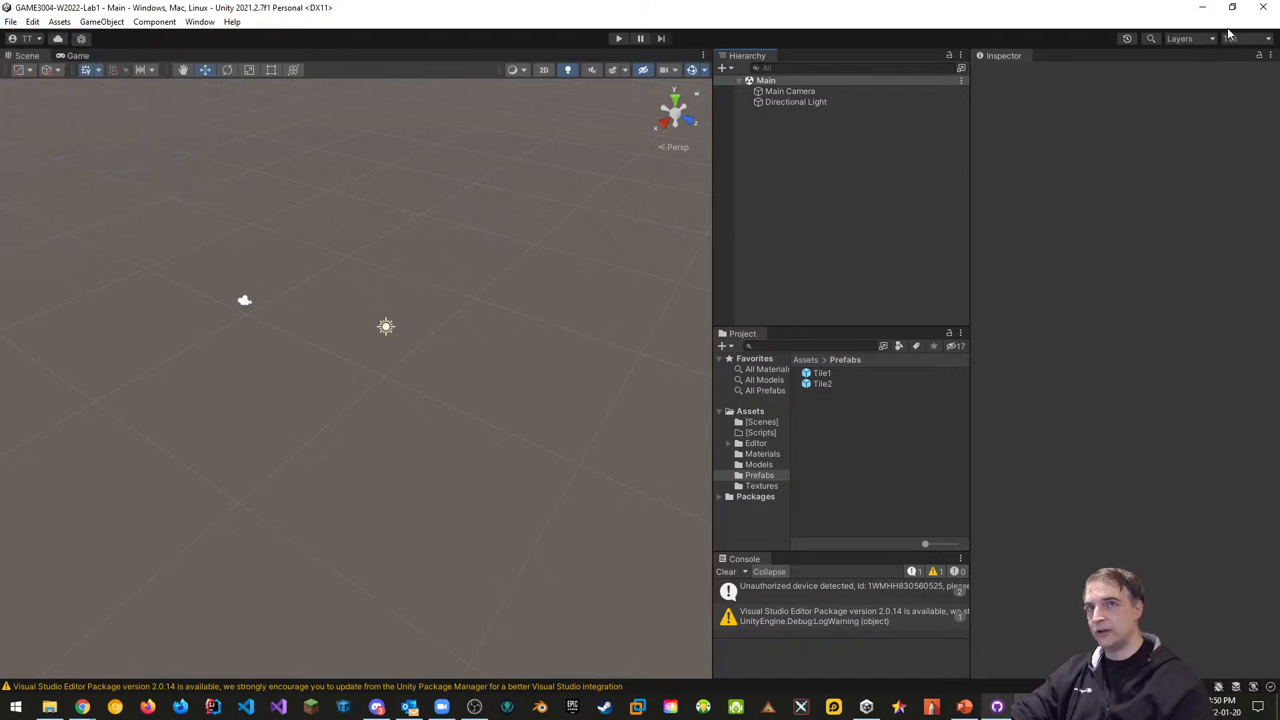
click(997, 707)
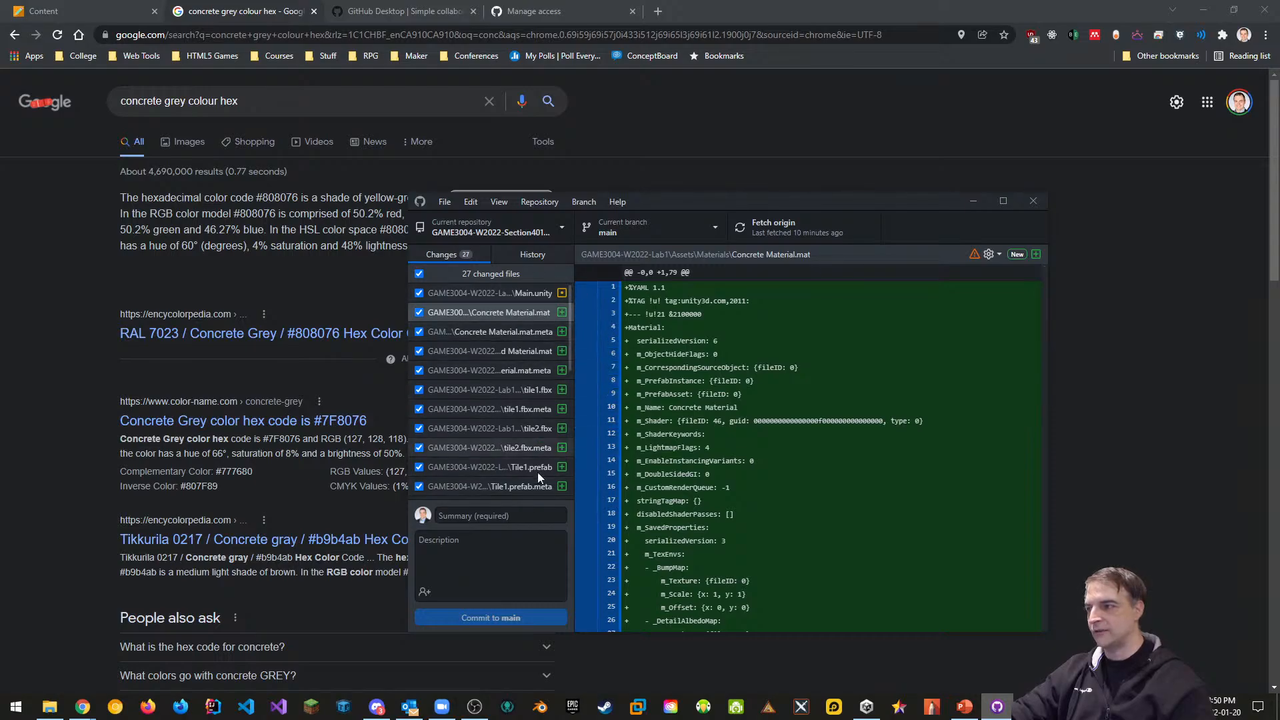
Commit the 27 changed files as 'Imported Blender Tiles to Unity' and push to origin
click(485, 516)
text(Added Blende)
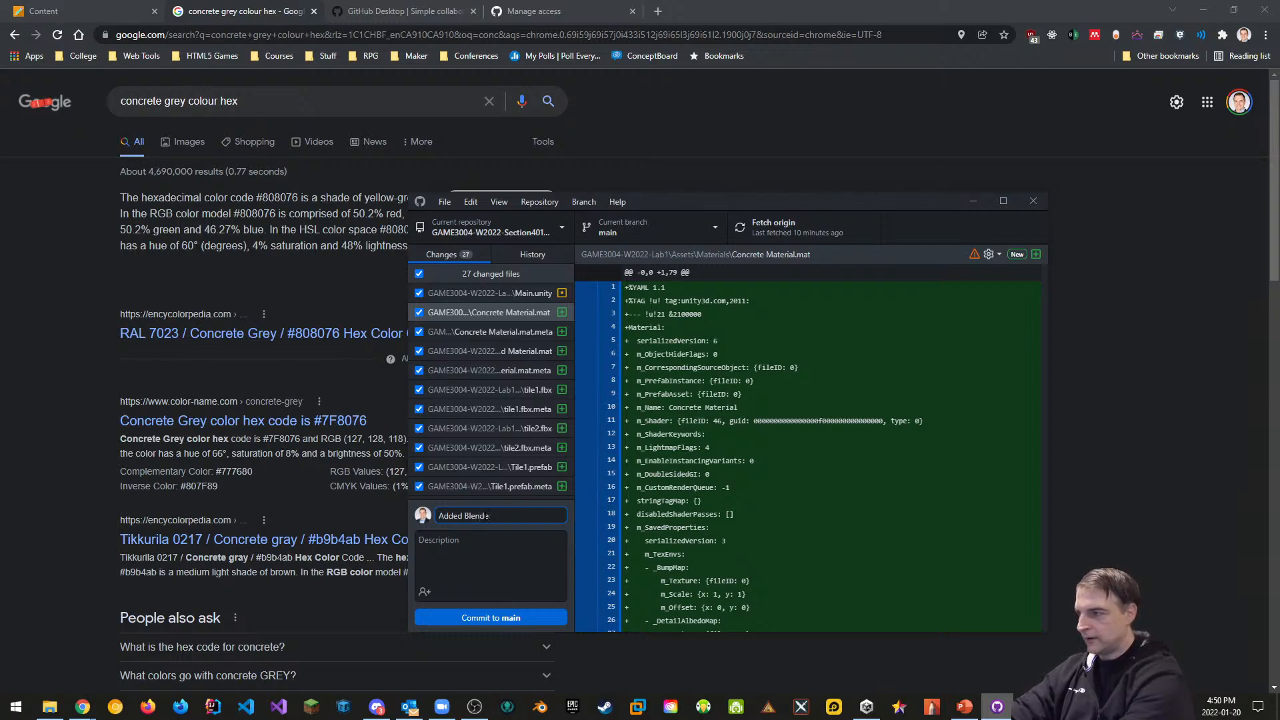
key(BackSpace)
key(BackSpace)
key(BackSpace)
key(BackSpace)
key(BackSpace)
key(BackSpace)
key(BackSpace)
key(BackSpace)
key(BackSpace)
key(BackSpace)
key(BackSpace)
key(BackSpace)
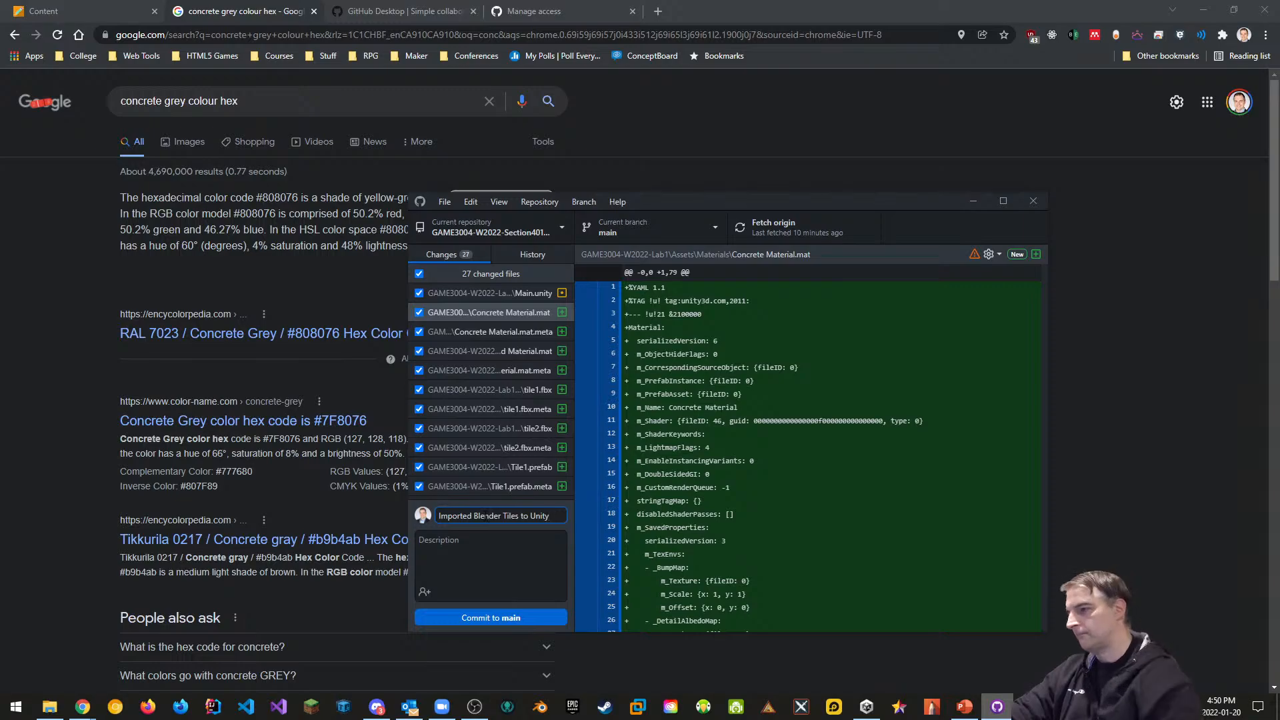
click(491, 617)
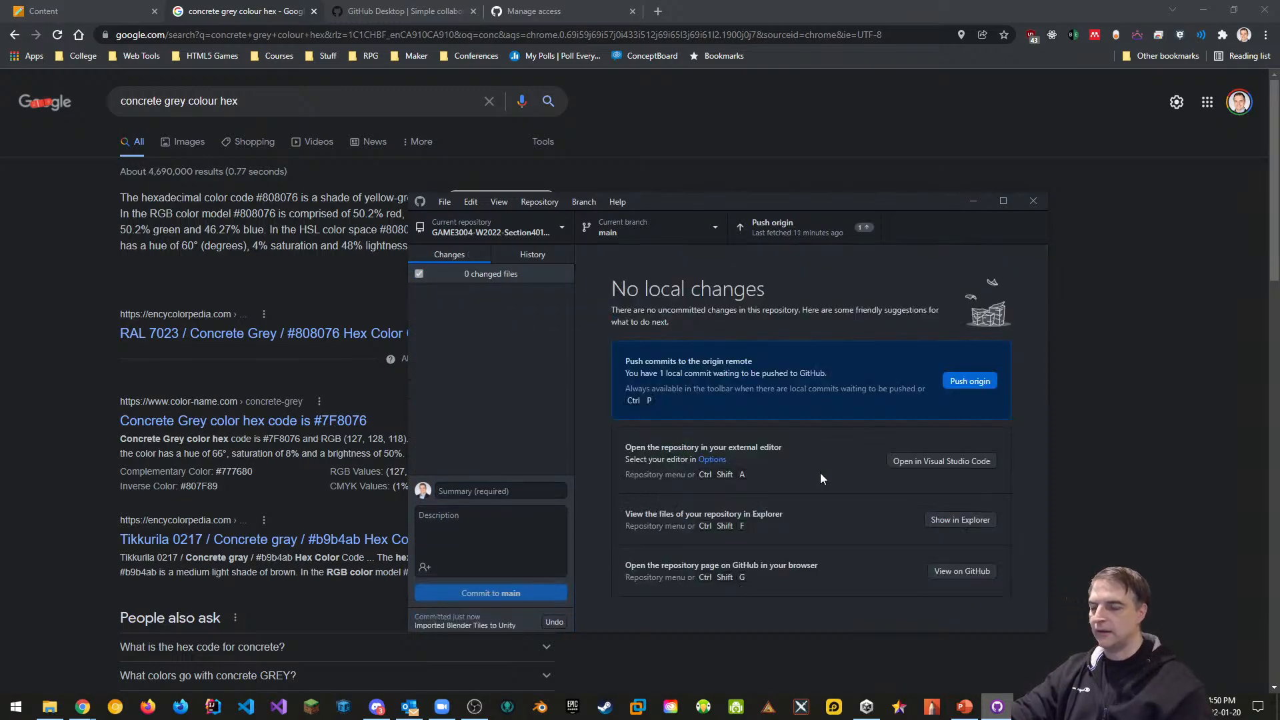
click(975, 386)
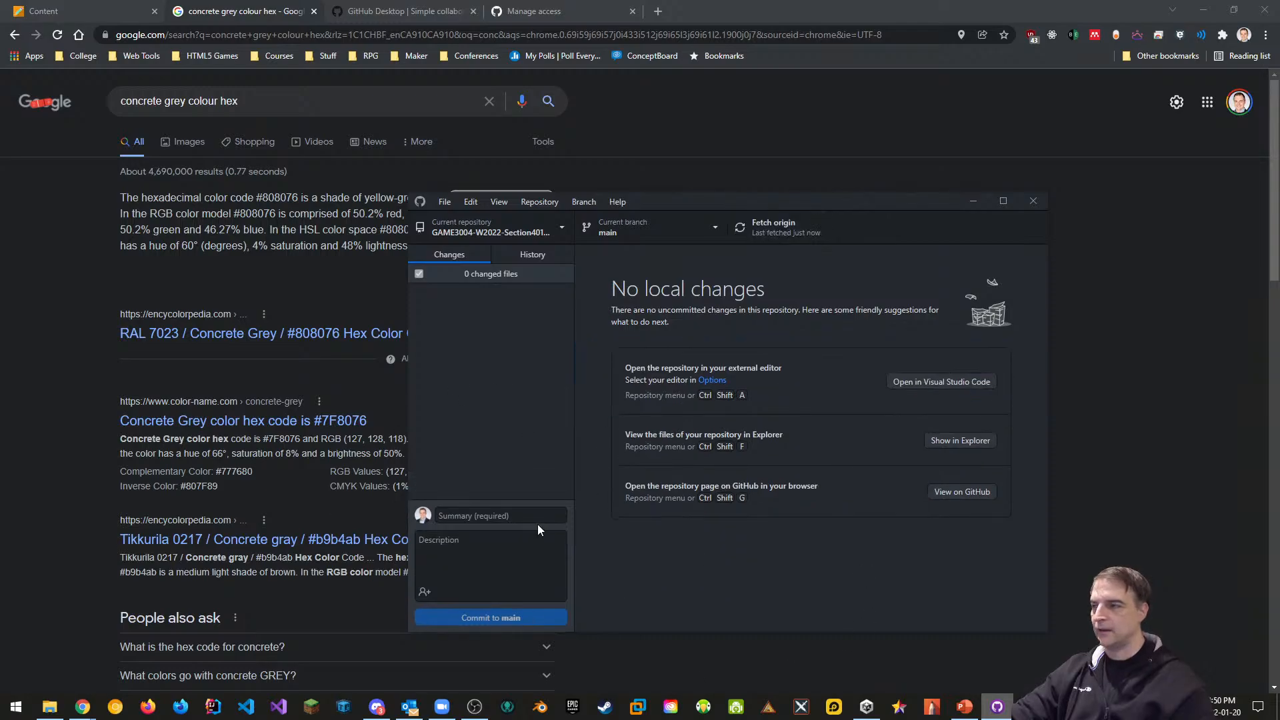
click(866, 706)
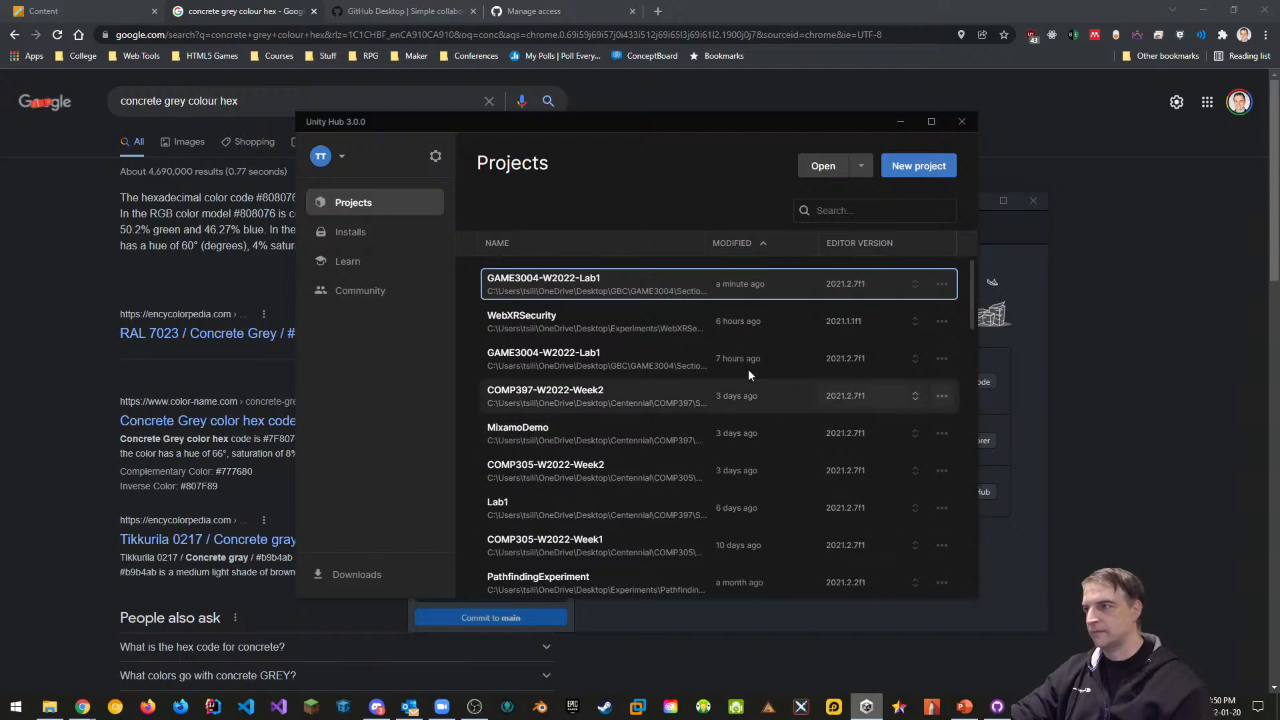
Open the GAME3004-W2022-Lab1 project from Unity Hub's project list
click(607, 287)
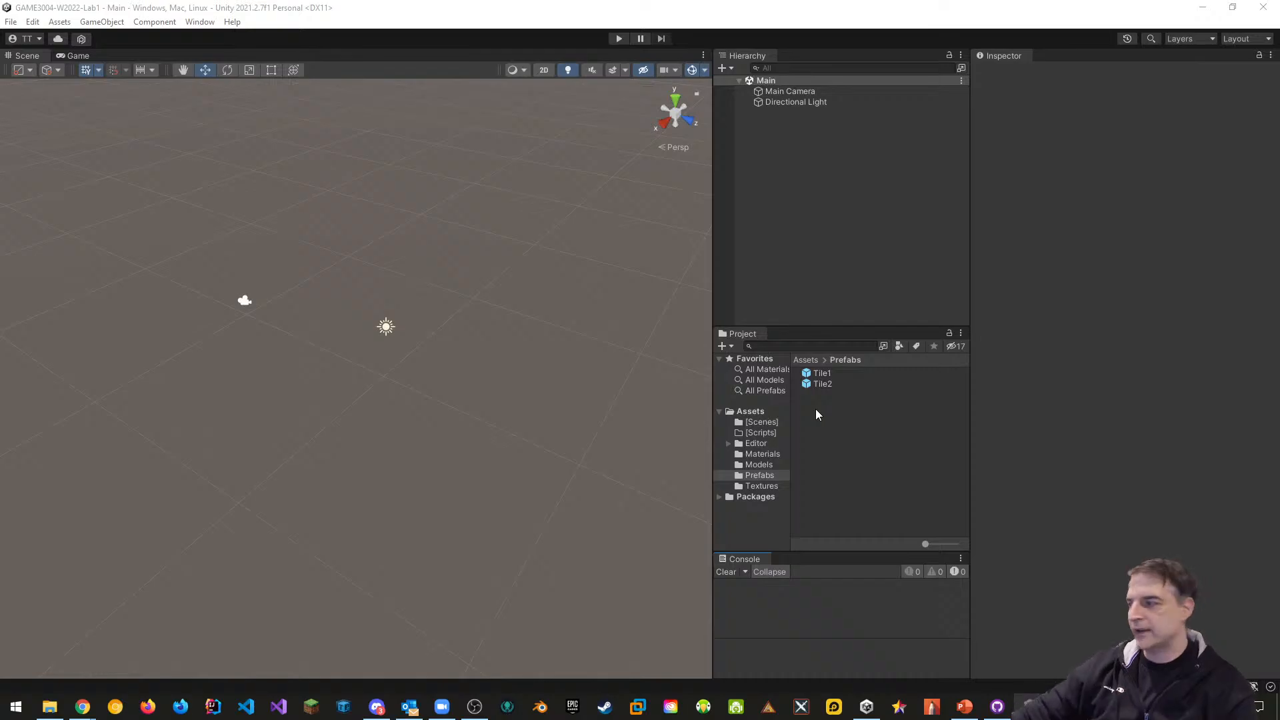
mouse_move(77, 712)
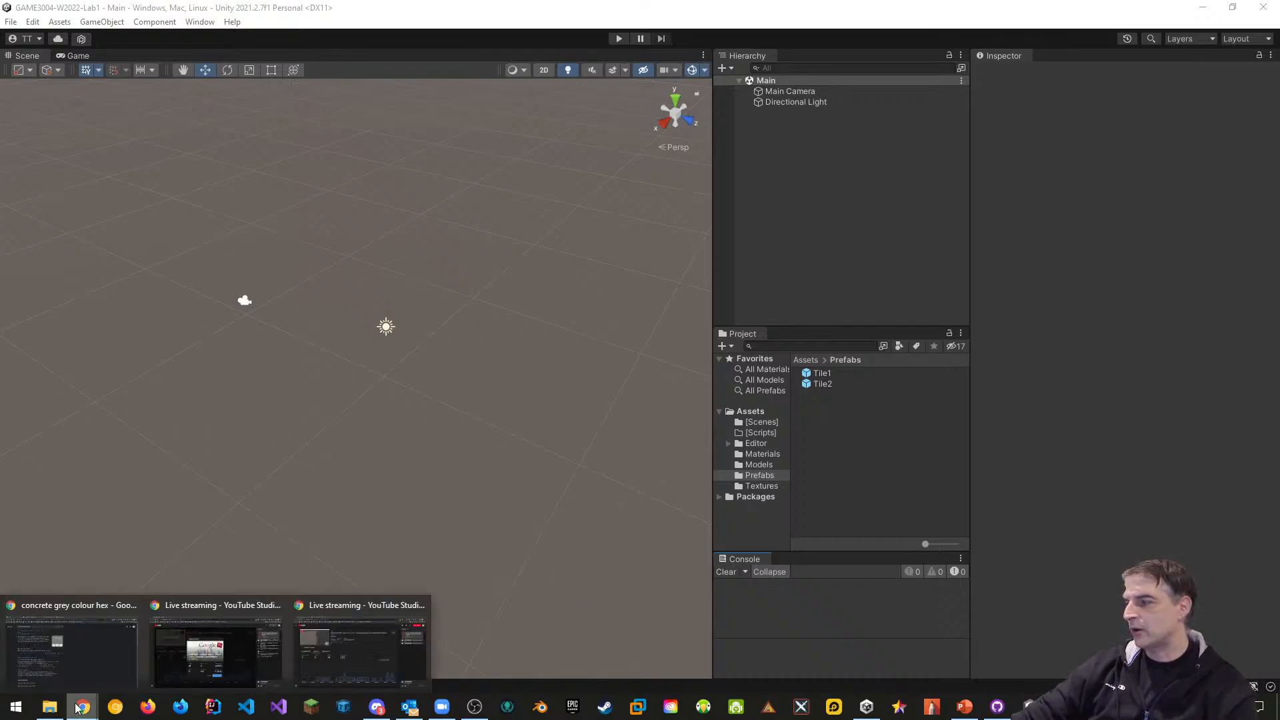
Open Labs > Lab 1 Assets in the Blackboard course and review the listed tile files
click(86, 650)
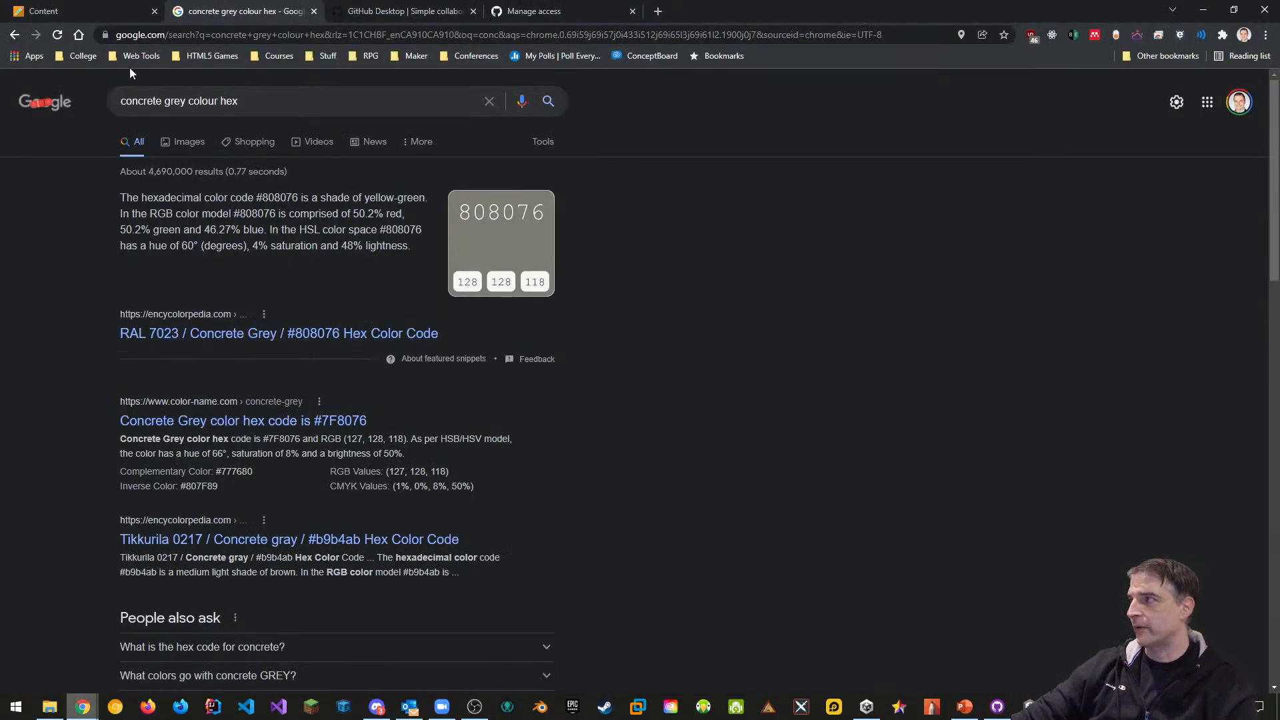
click(76, 12)
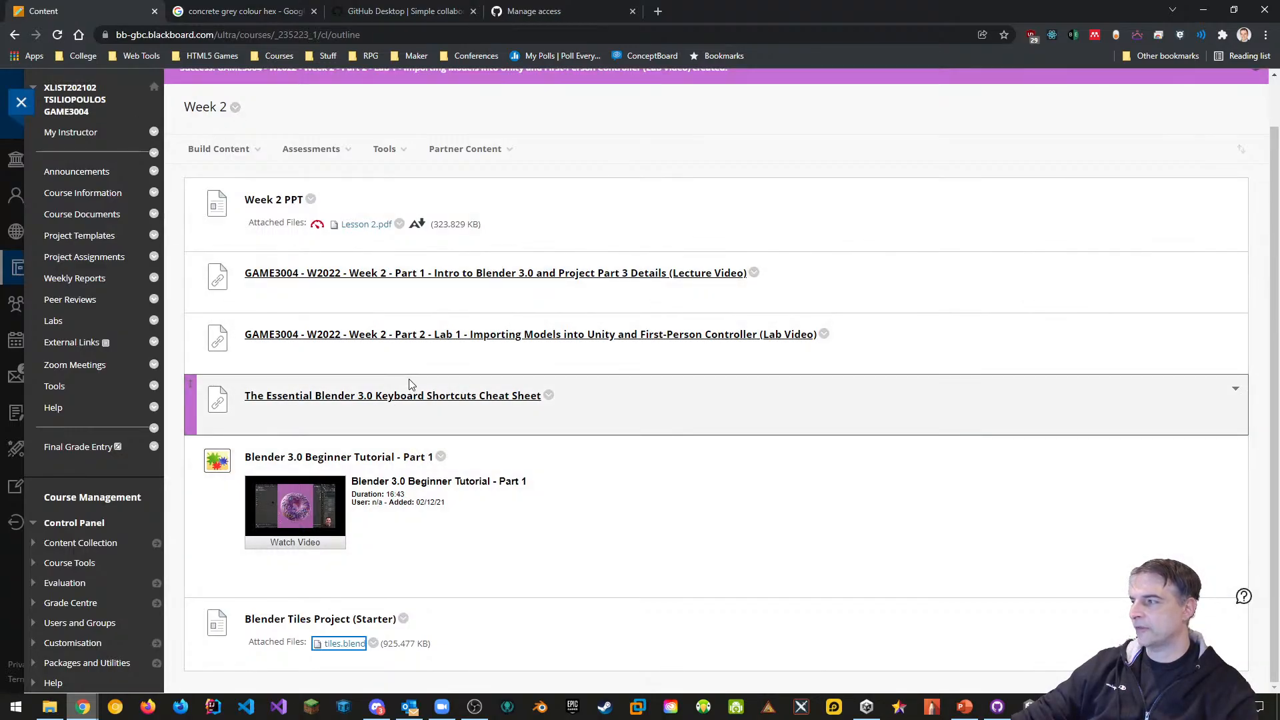
click(56, 324)
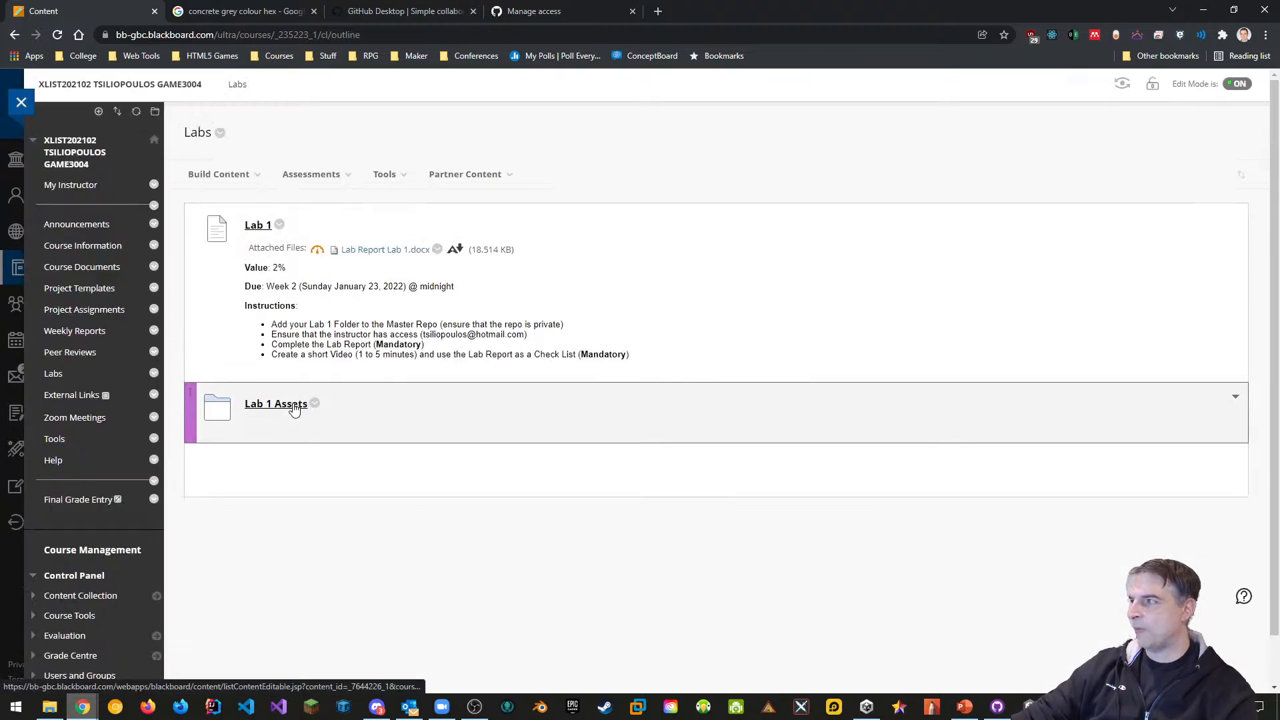
click(294, 406)
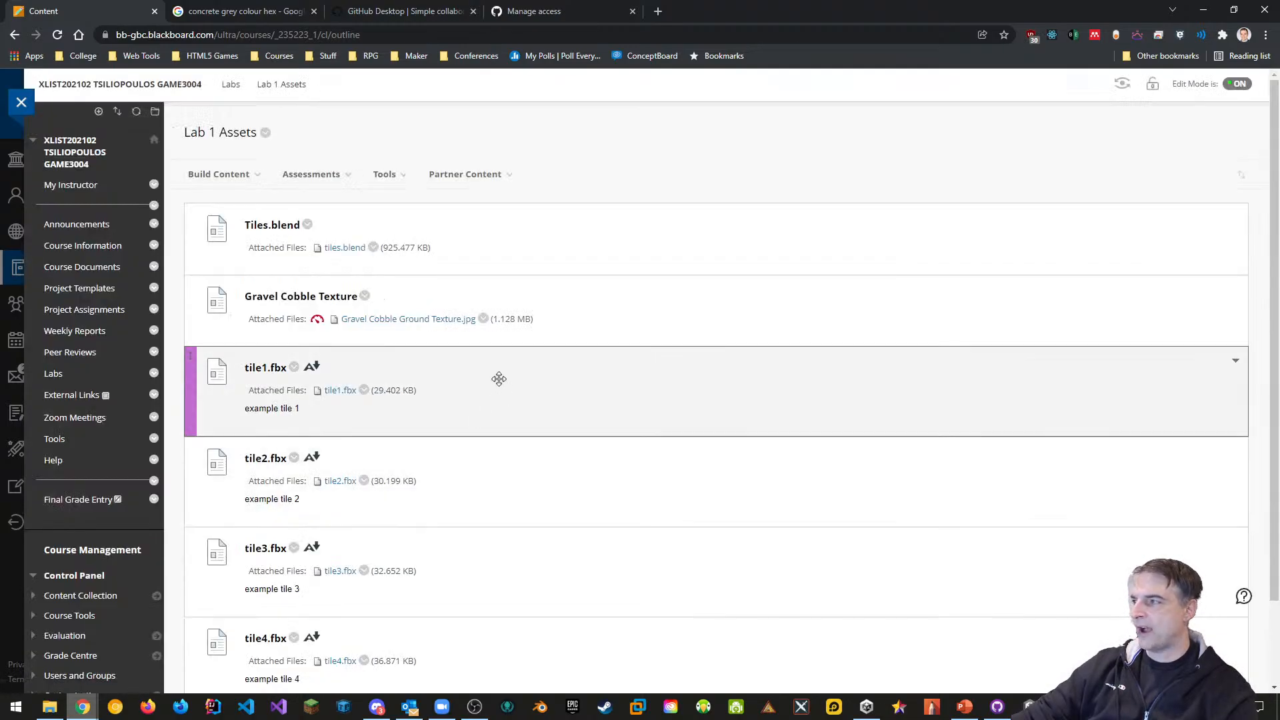
scroll(466, 362, down, 1)
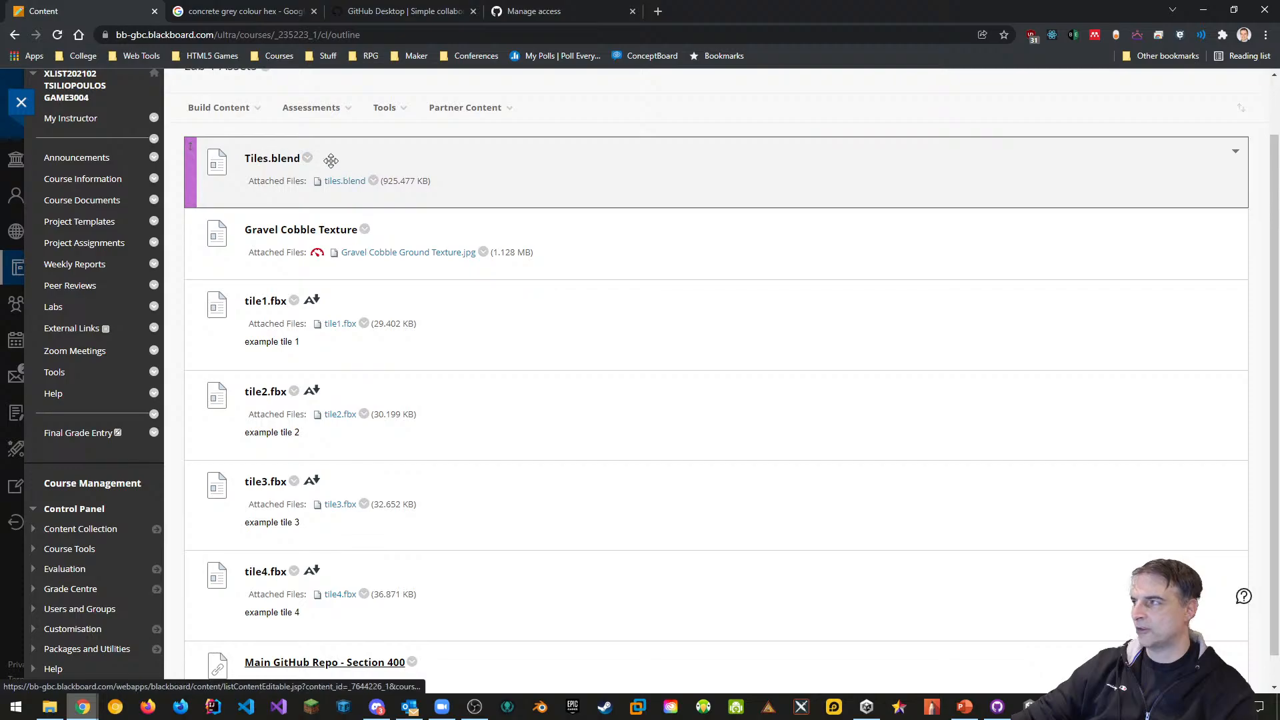
scroll(380, 327, down, 1)
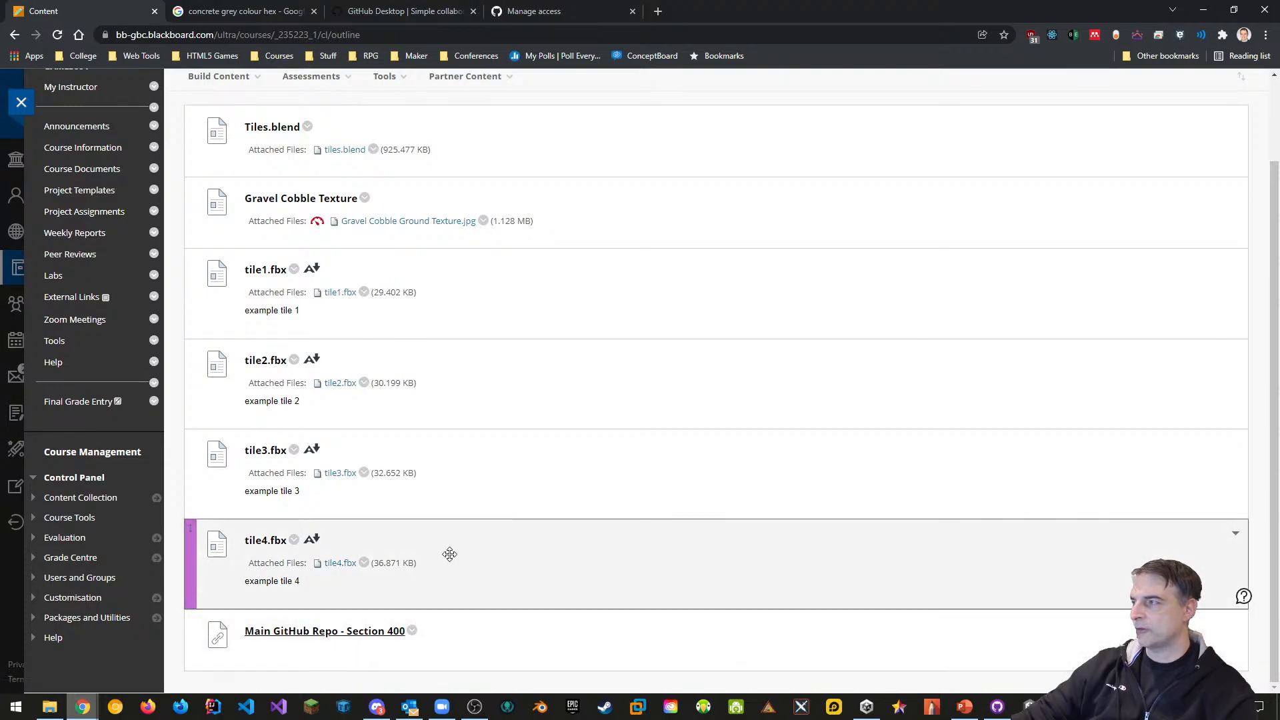
scroll(437, 534, up, 1)
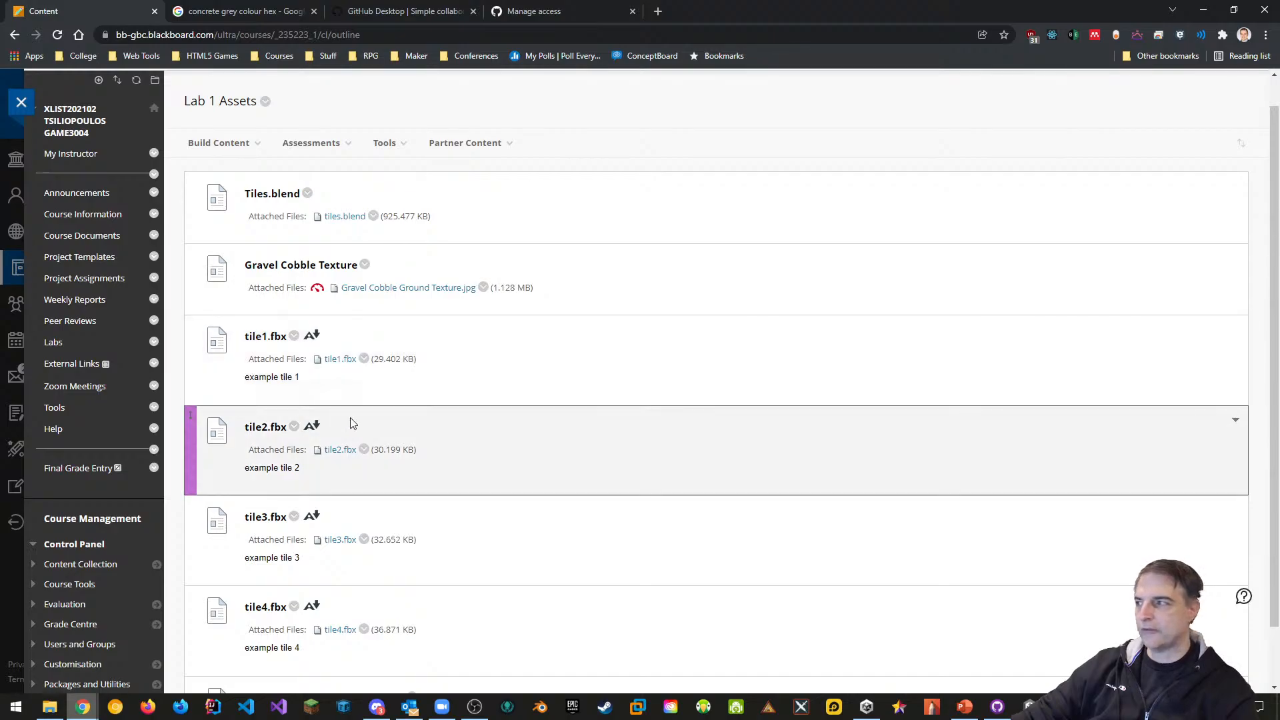
scroll(350, 423, up, 1)
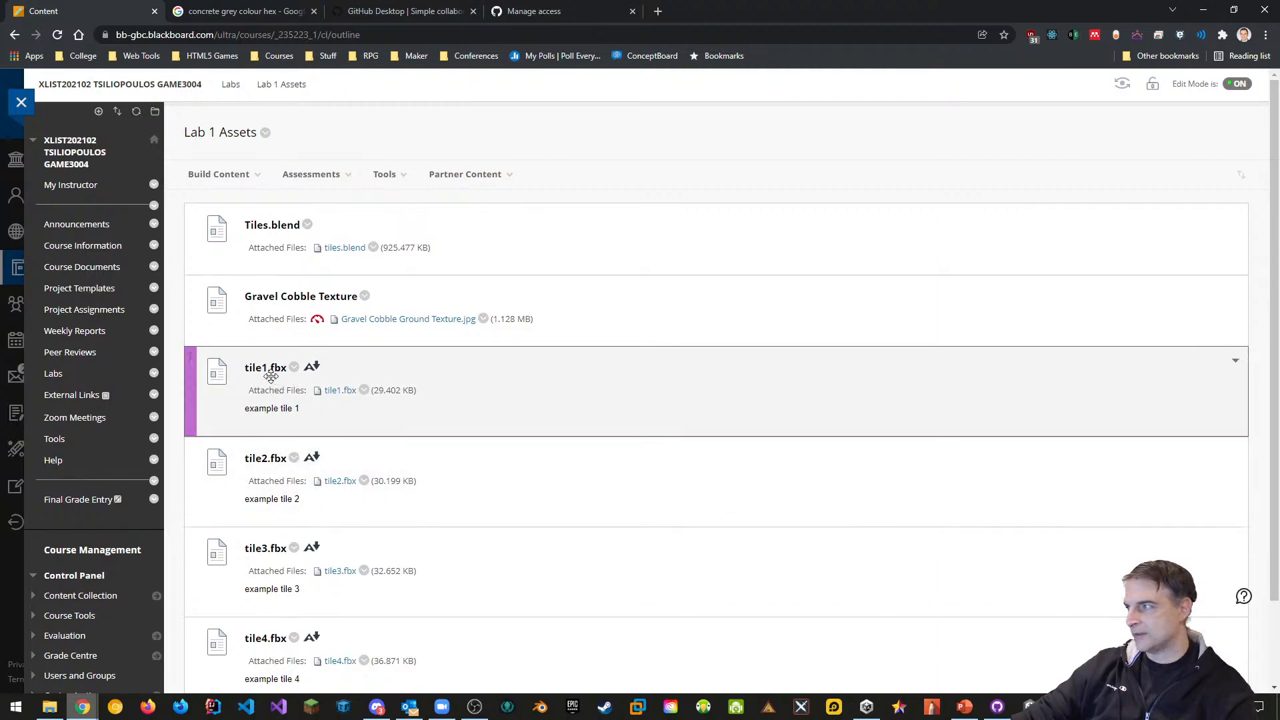
scroll(342, 463, down, 2)
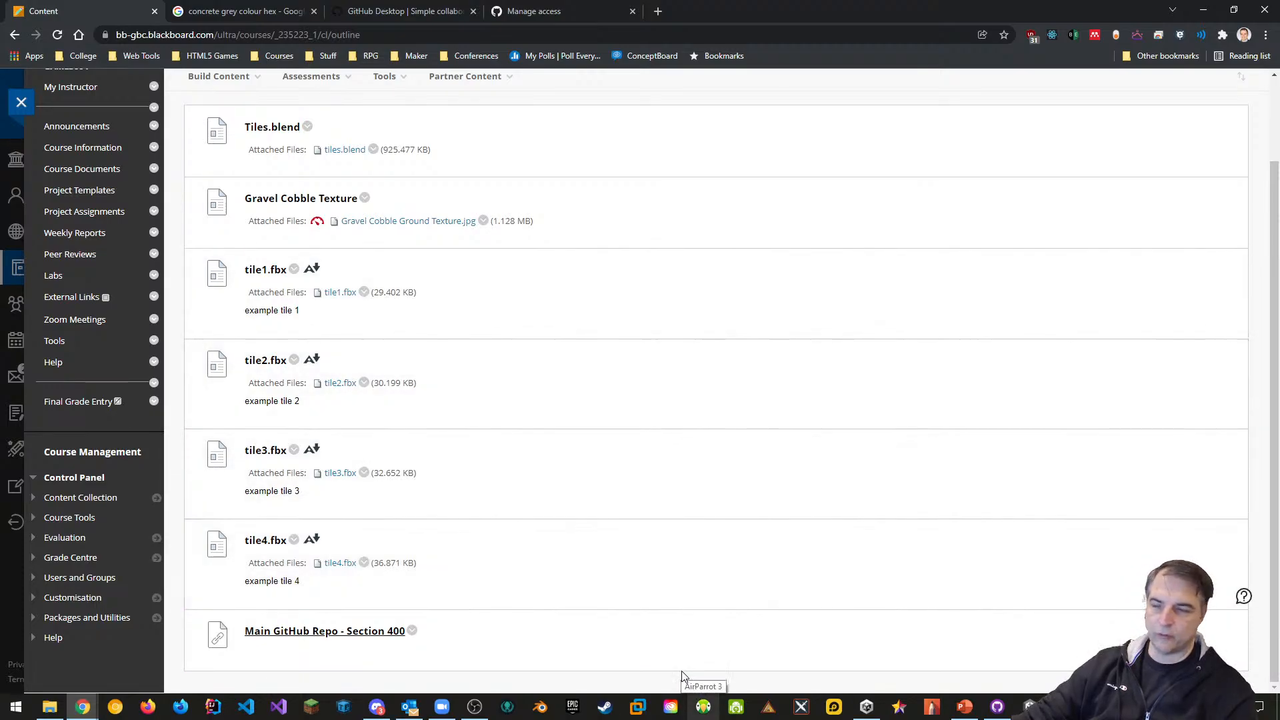
Reopen the project and place the Tile1 and Tile2 prefabs in the scene
click(866, 707)
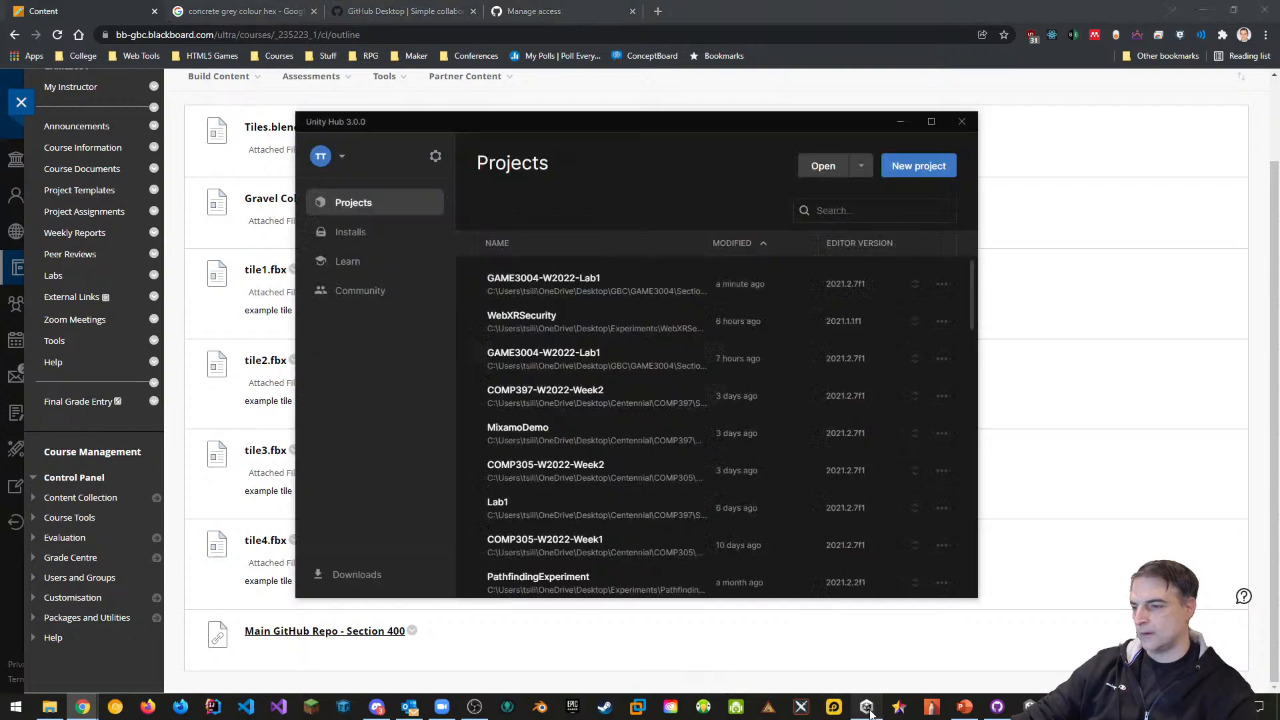
click(534, 284)
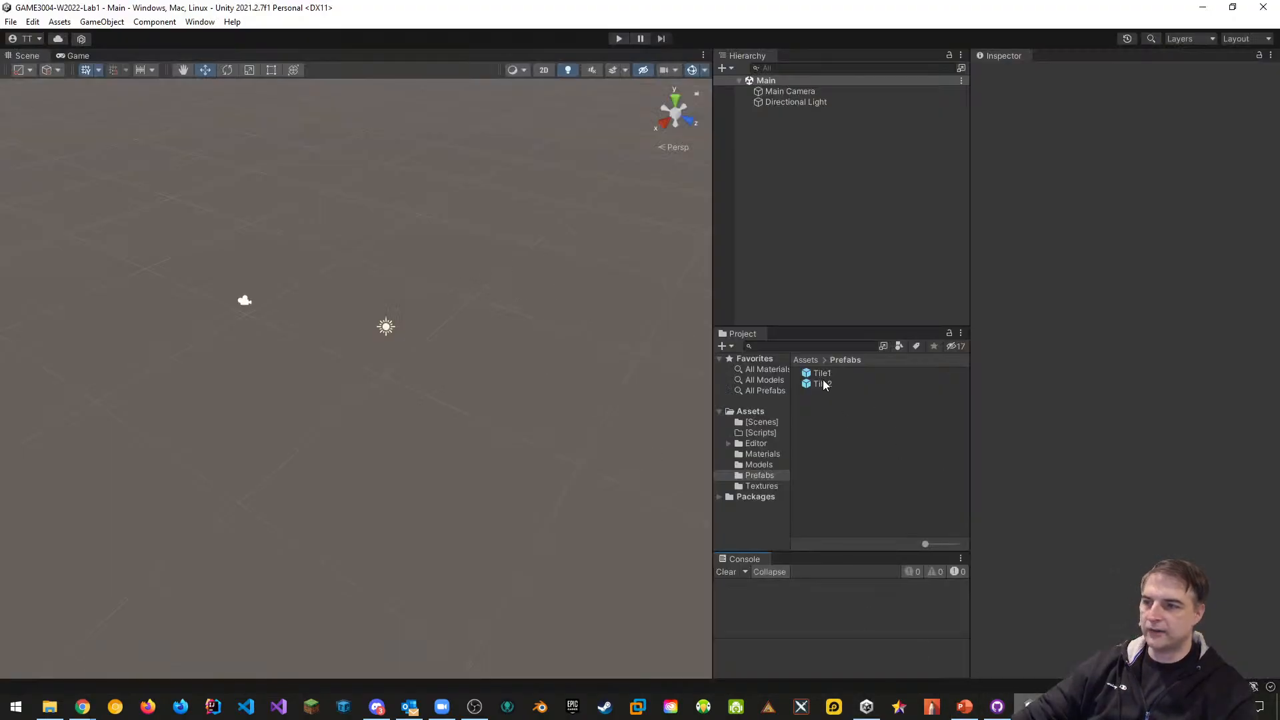
drag(821, 374, 755, 198)
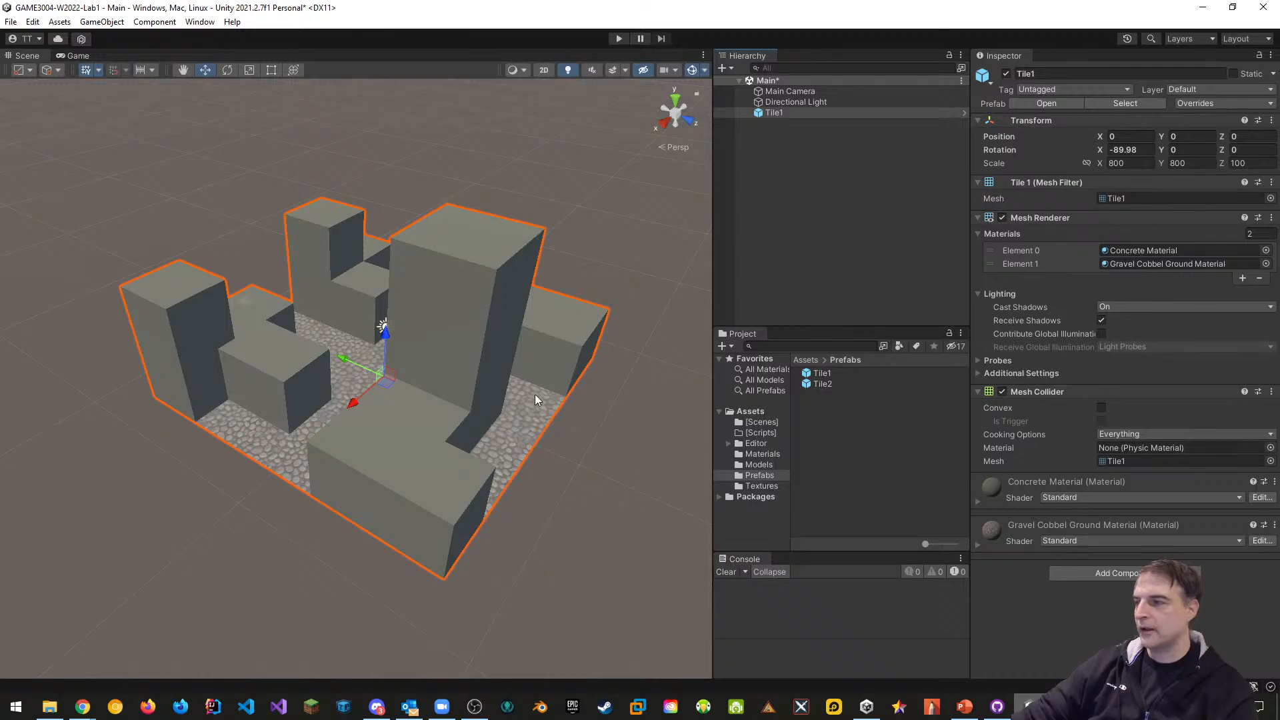
scroll(535, 394, up, 5)
middle_drag(535, 394, 379, 230)
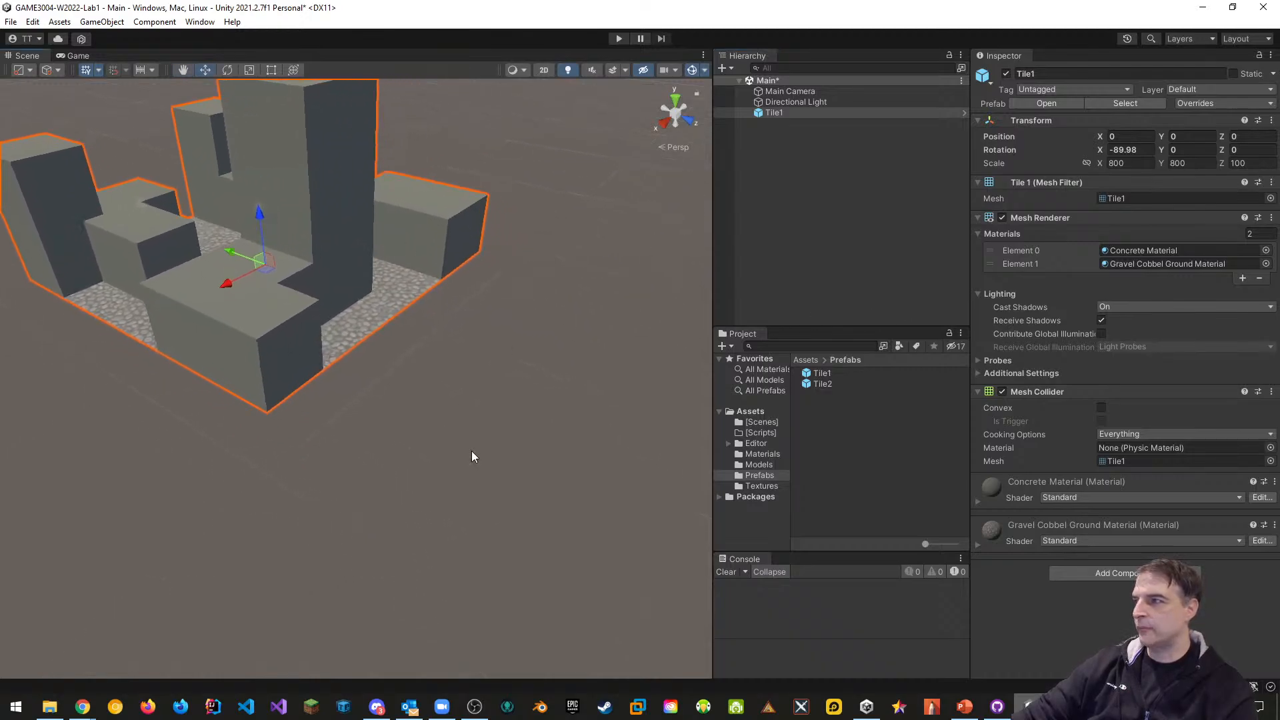
drag(822, 388, 611, 403)
key(s)
right_drag(307, 405, 460, 443)
key(a)
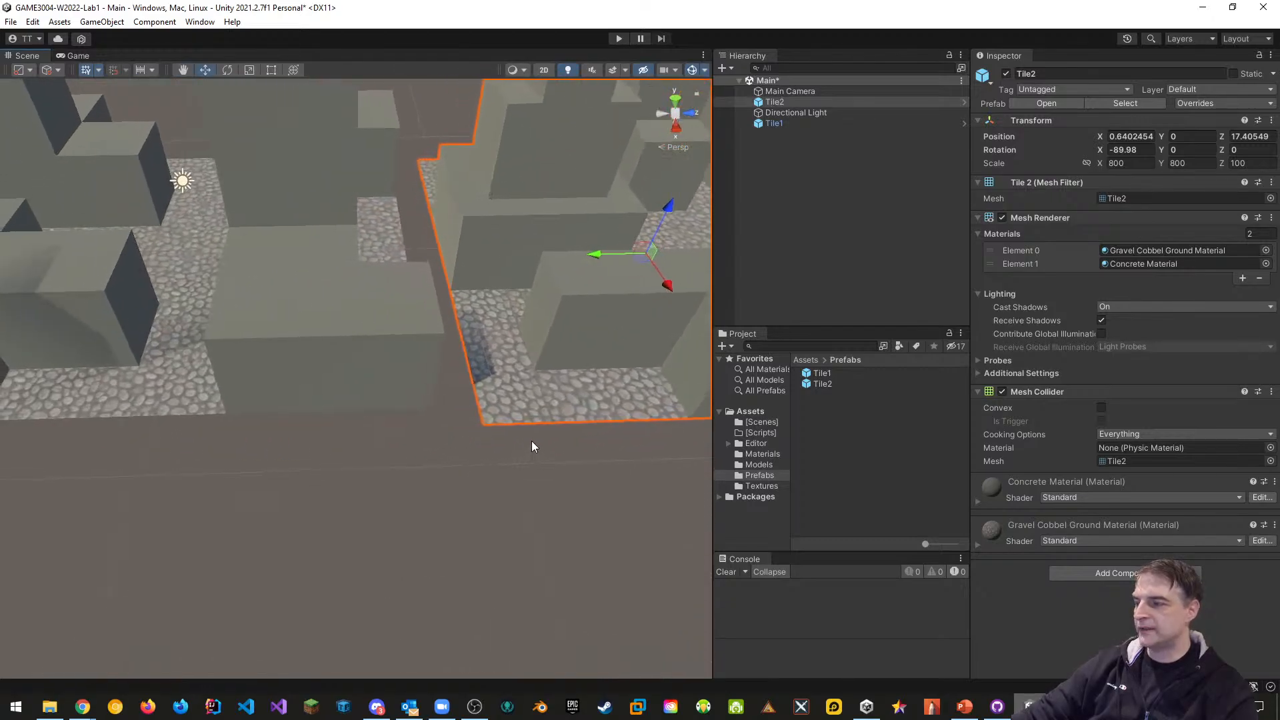
middle_drag(541, 443, 457, 428)
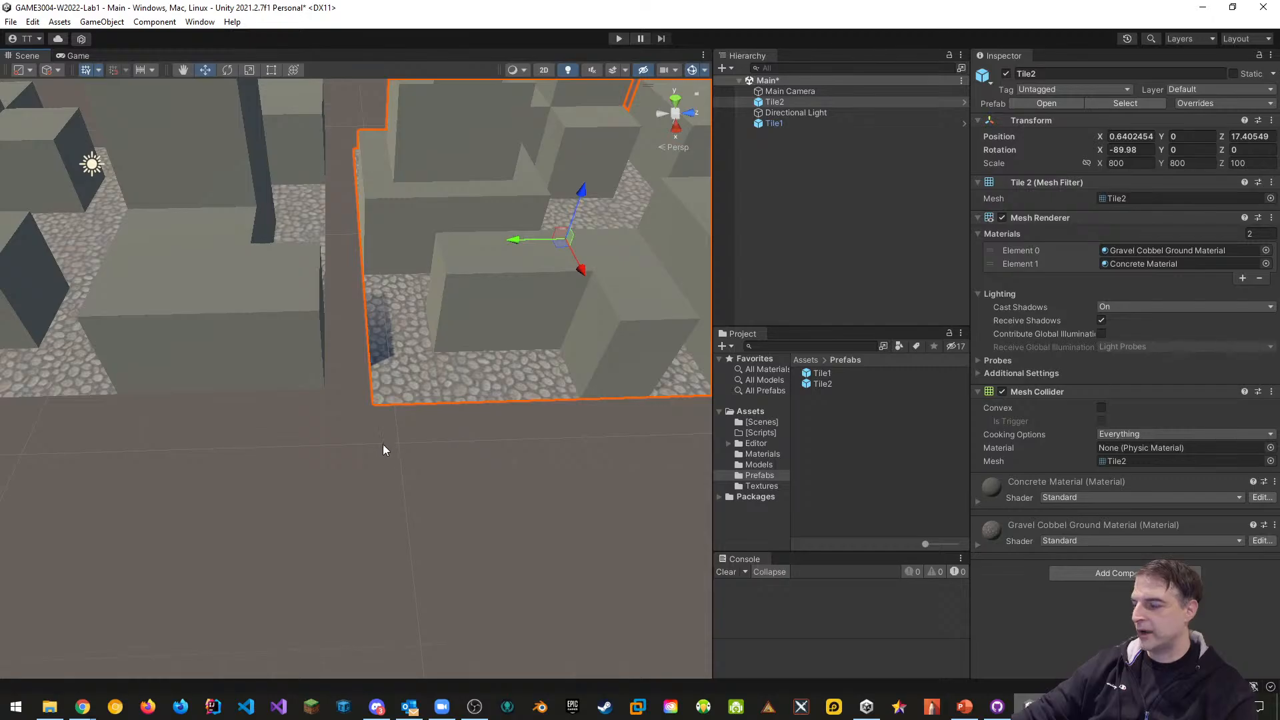
Vertex-snap Tile2 flush against Tile1 and set its Y position to 0
key(v)
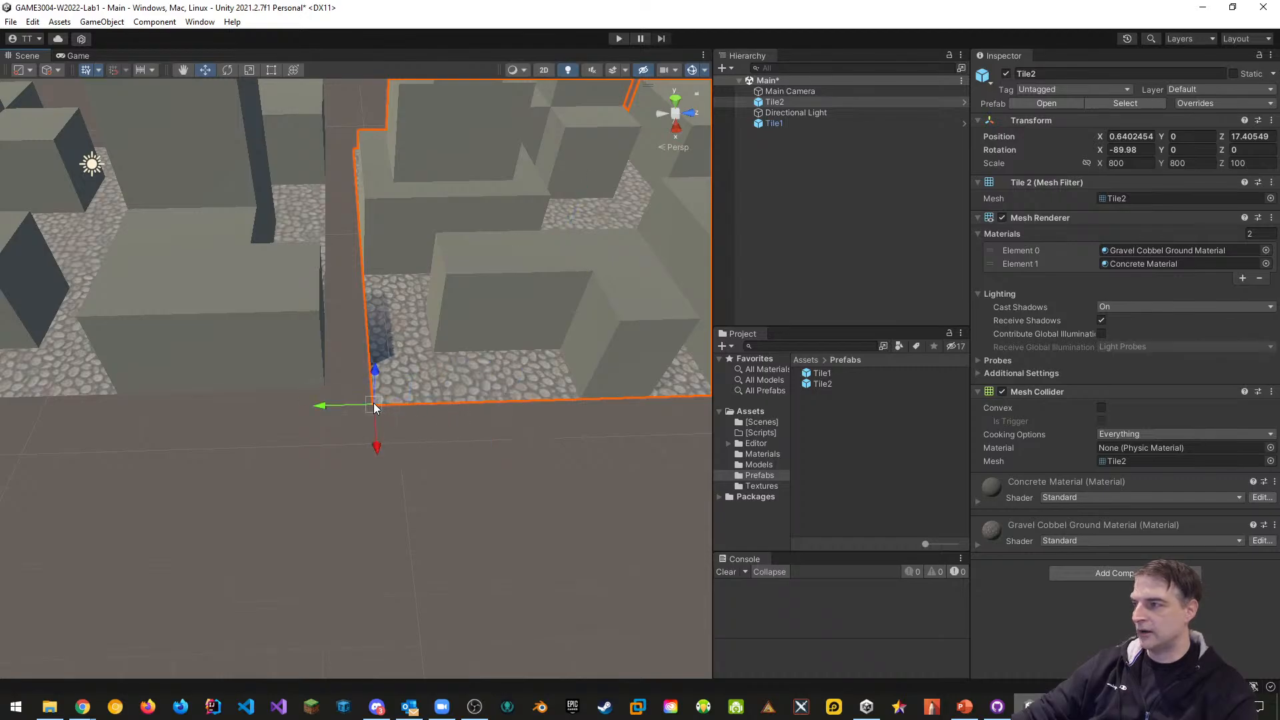
drag(374, 407, 338, 392)
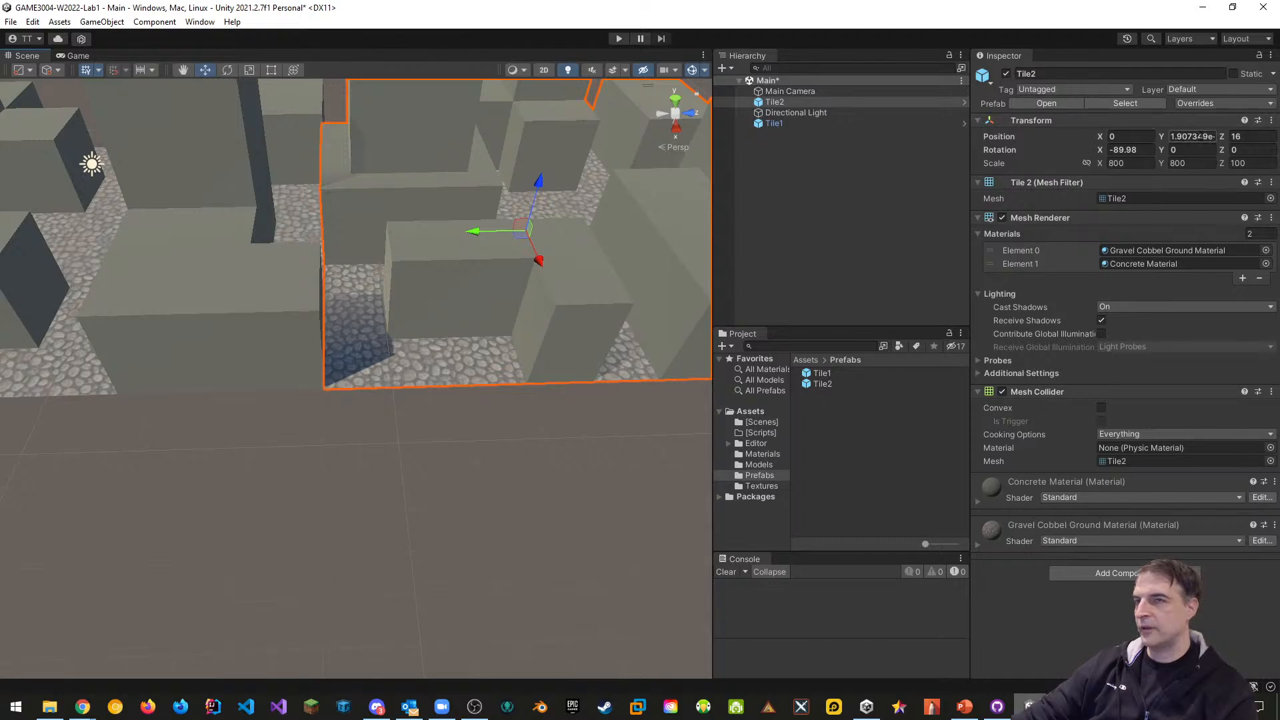
click(1193, 136)
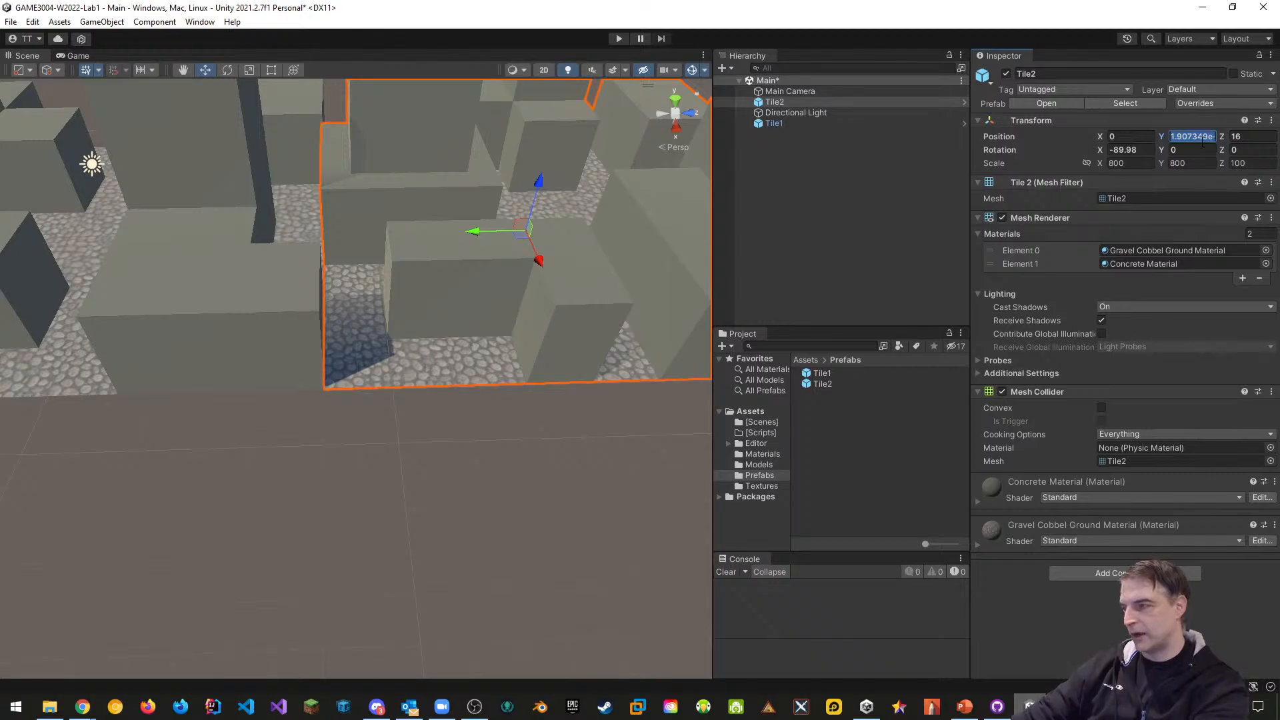
text(0)
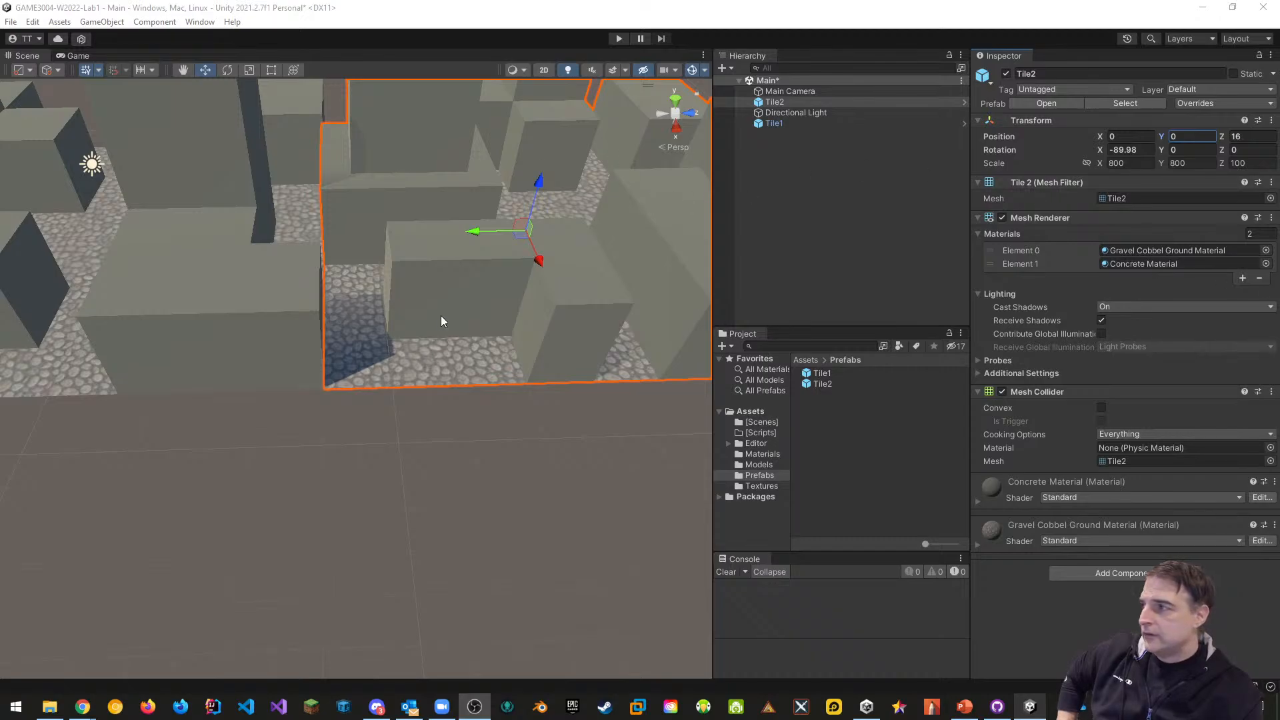
scroll(328, 393, down, 5)
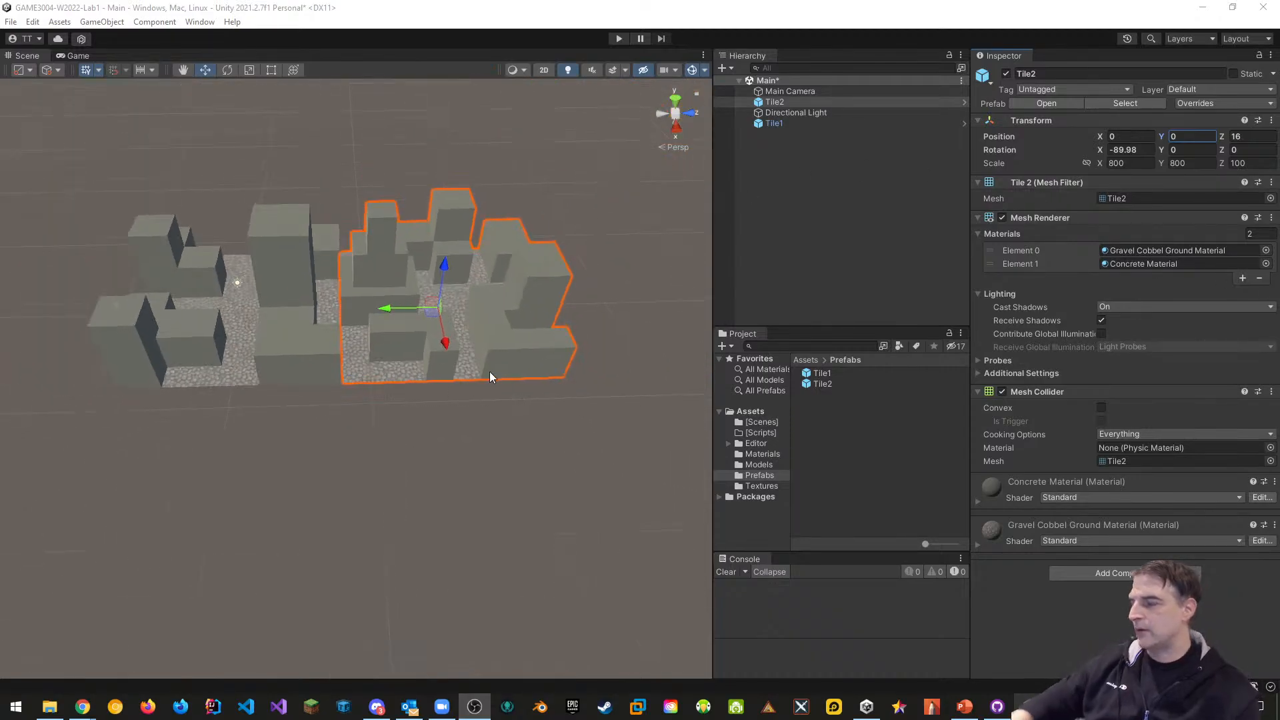
mouse_move(500, 371)
alt+mouse_down()
mouse_move(487, 393)
mouse_move(497, 385)
alt+mouse_up()
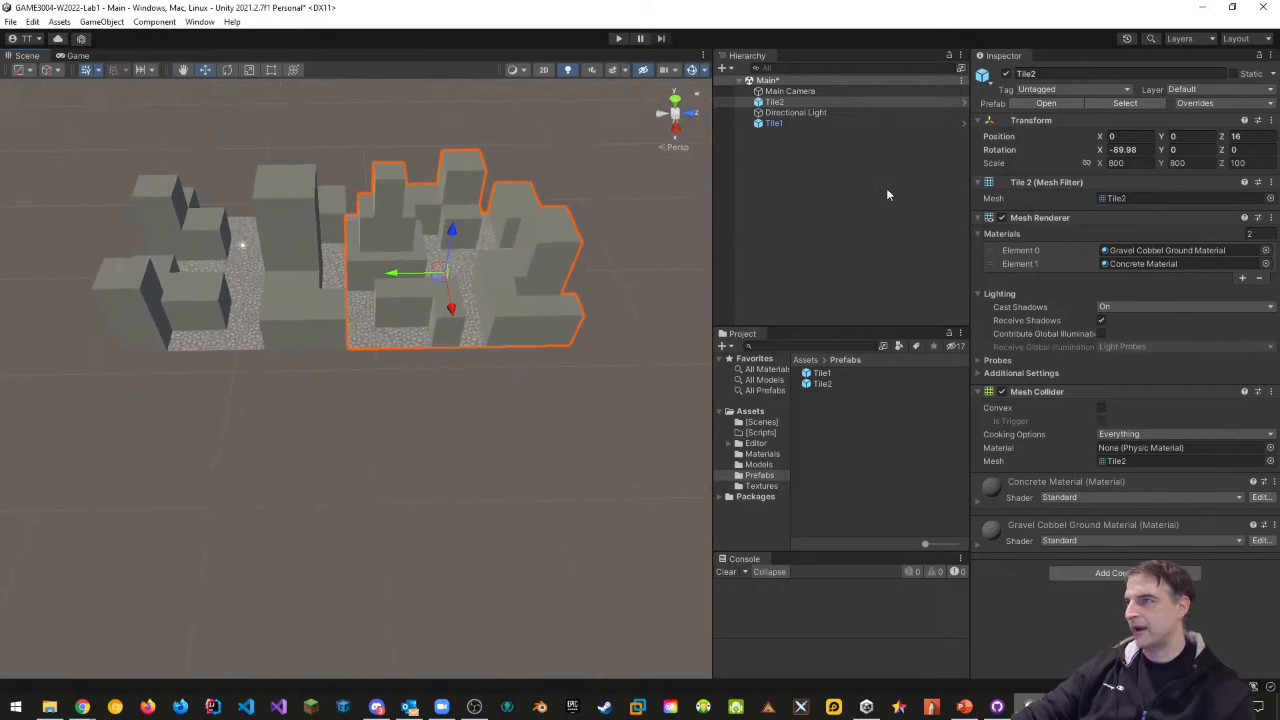
Parent Tile1 and Tile2 under a new empty object named Tiles, then reselect both tiles
ctrl+click(777, 124)
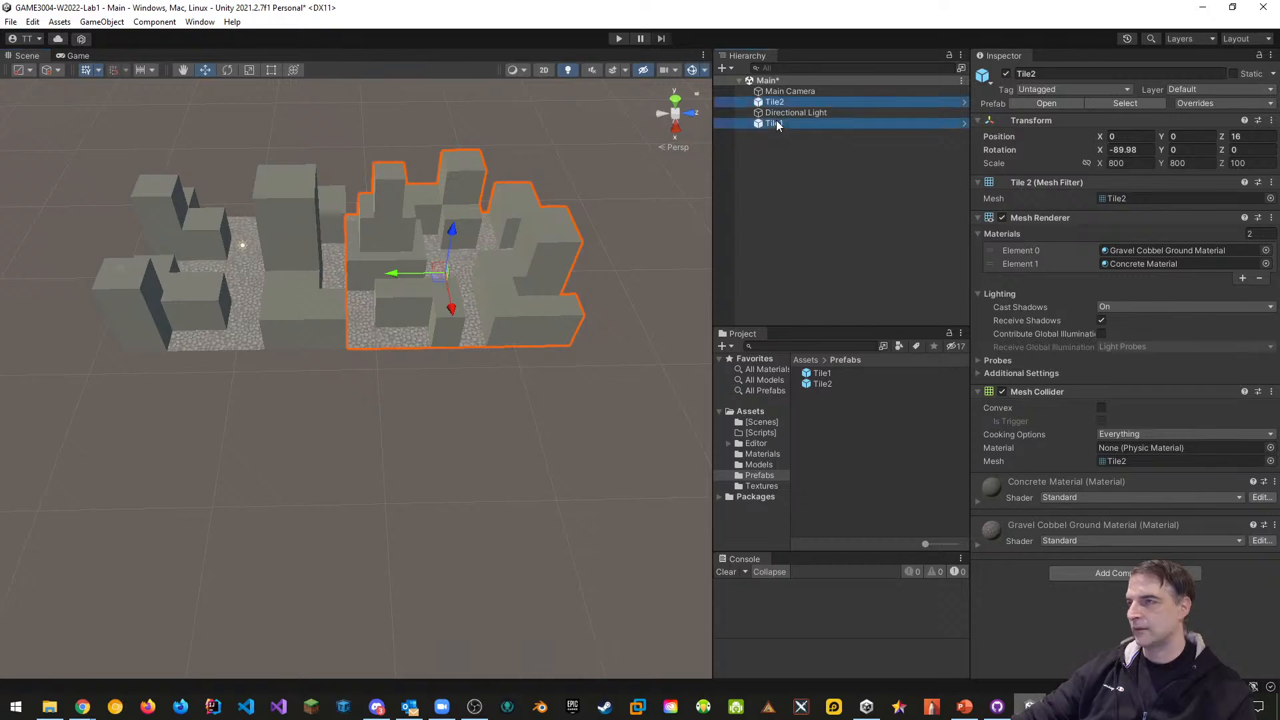
right_click(778, 125)
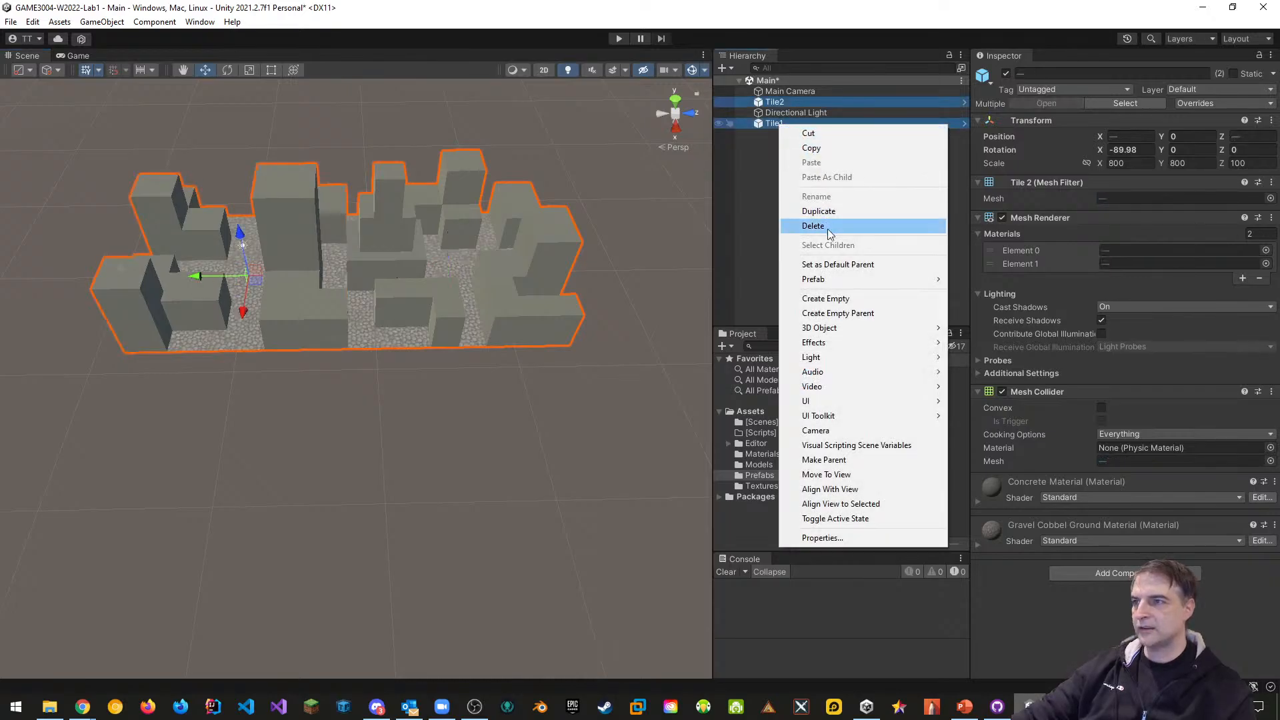
click(830, 313)
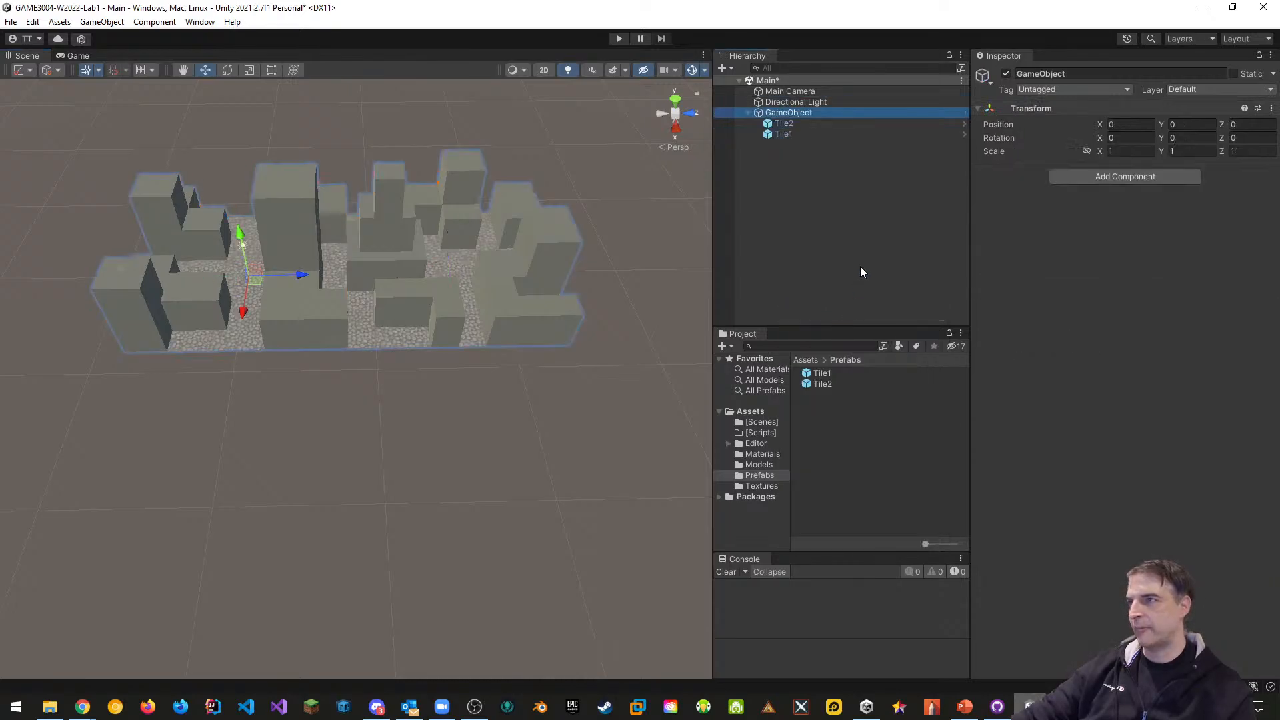
click(1059, 74)
text(T)
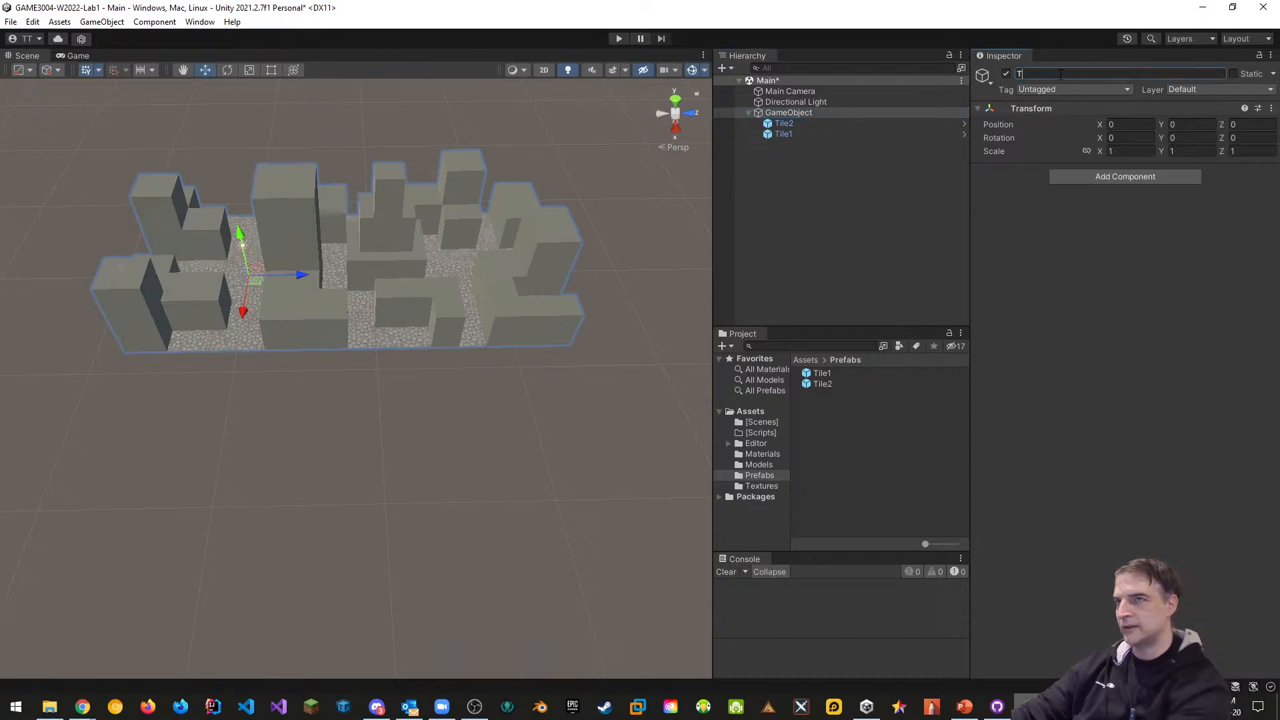
text(iles)
key(Return)
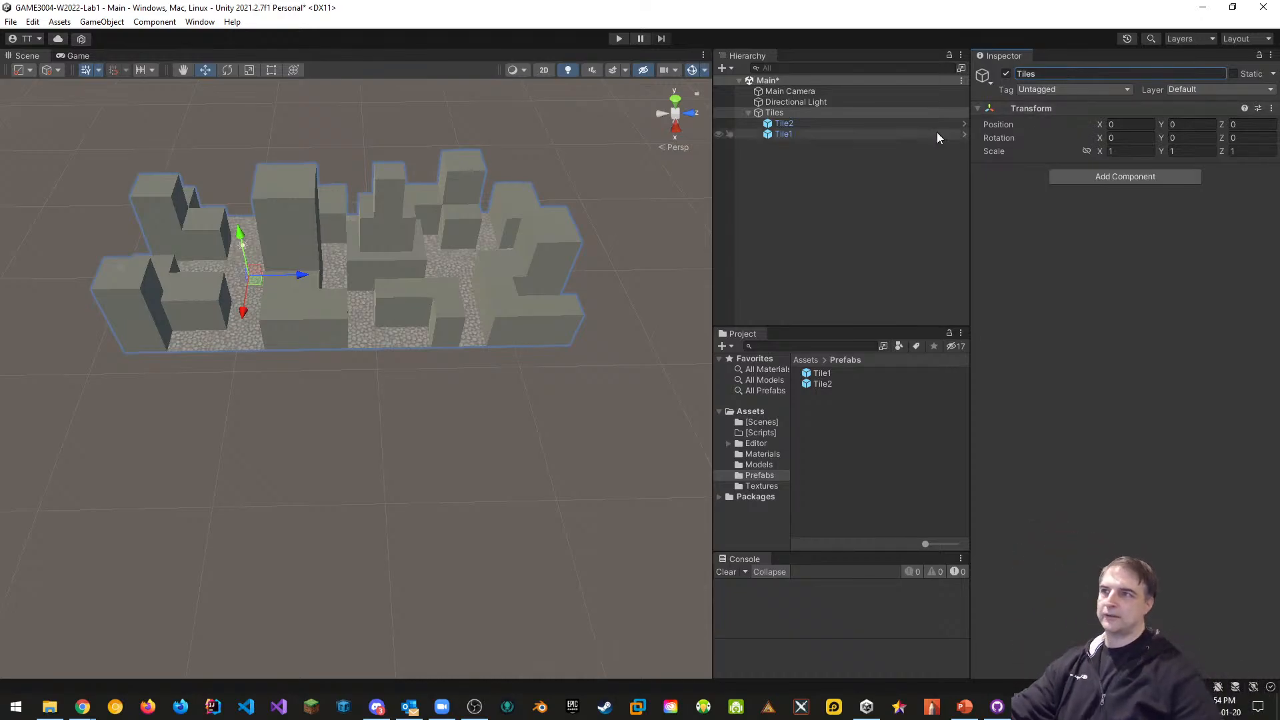
click(784, 124)
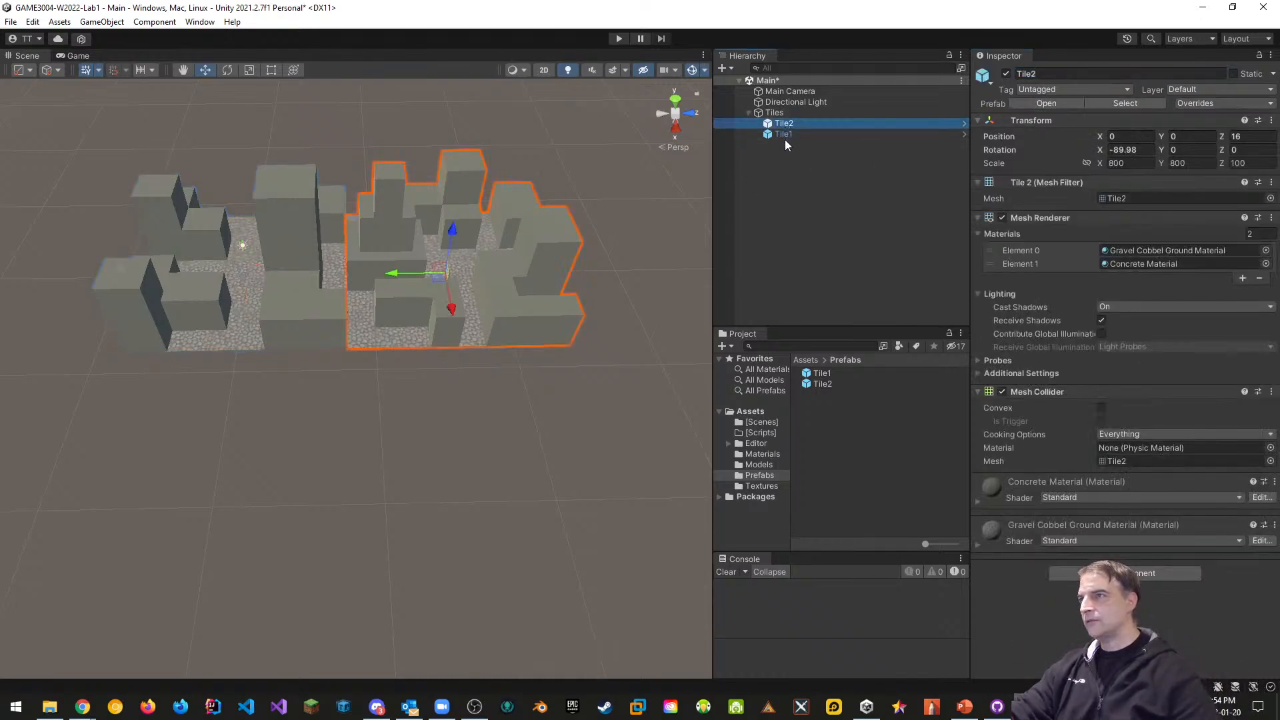
shift+click(785, 136)
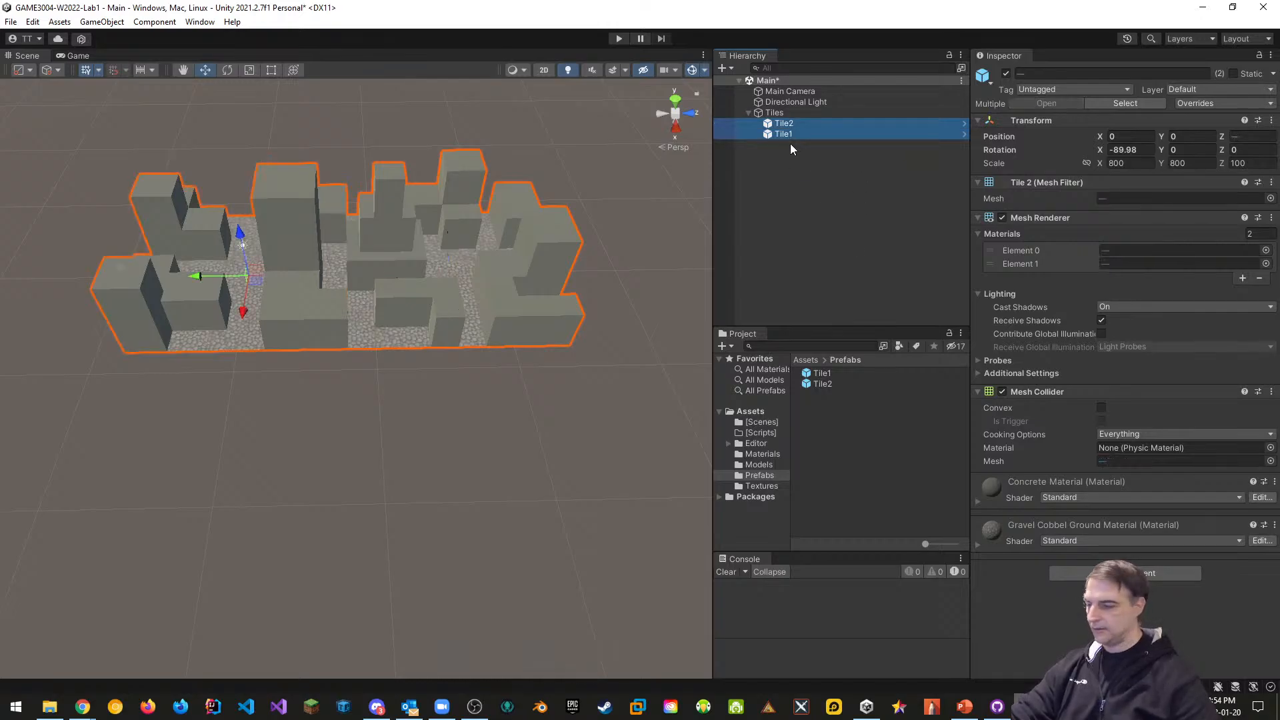
Duplicate both tiles, shift the copies along X, and rotate them 90° on Z
key(ctrl+d)
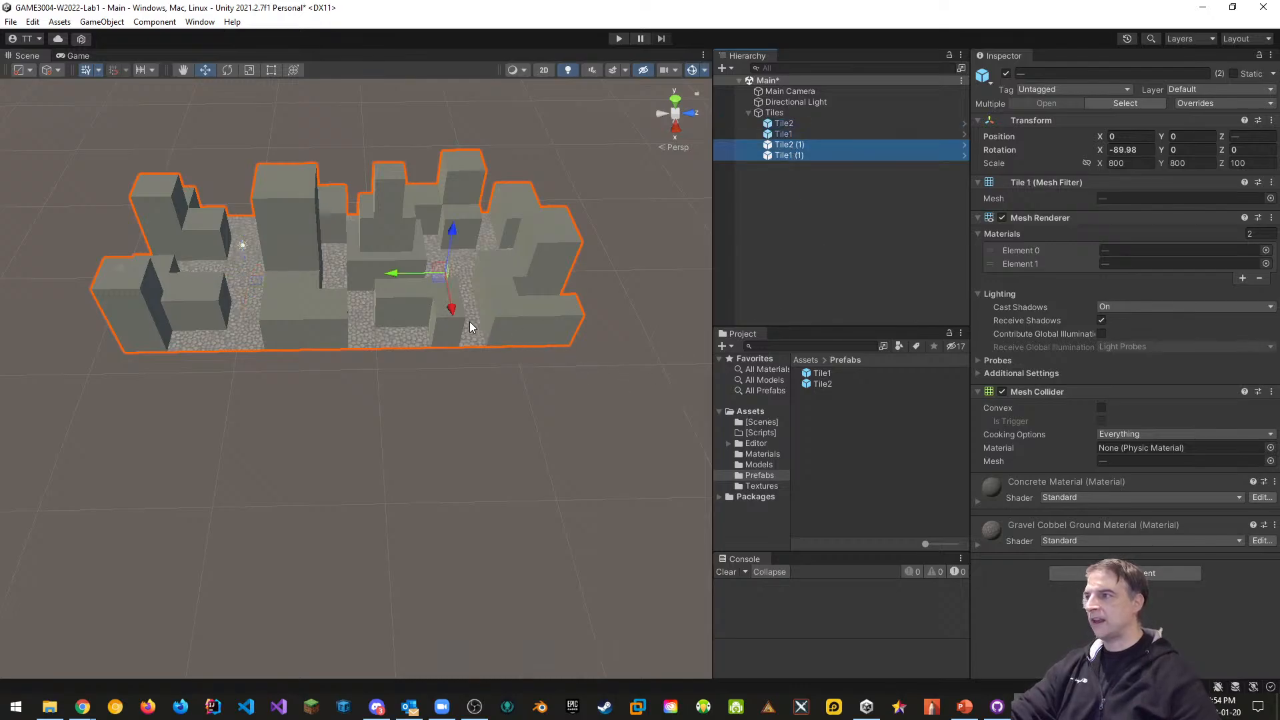
drag(454, 310, 465, 531)
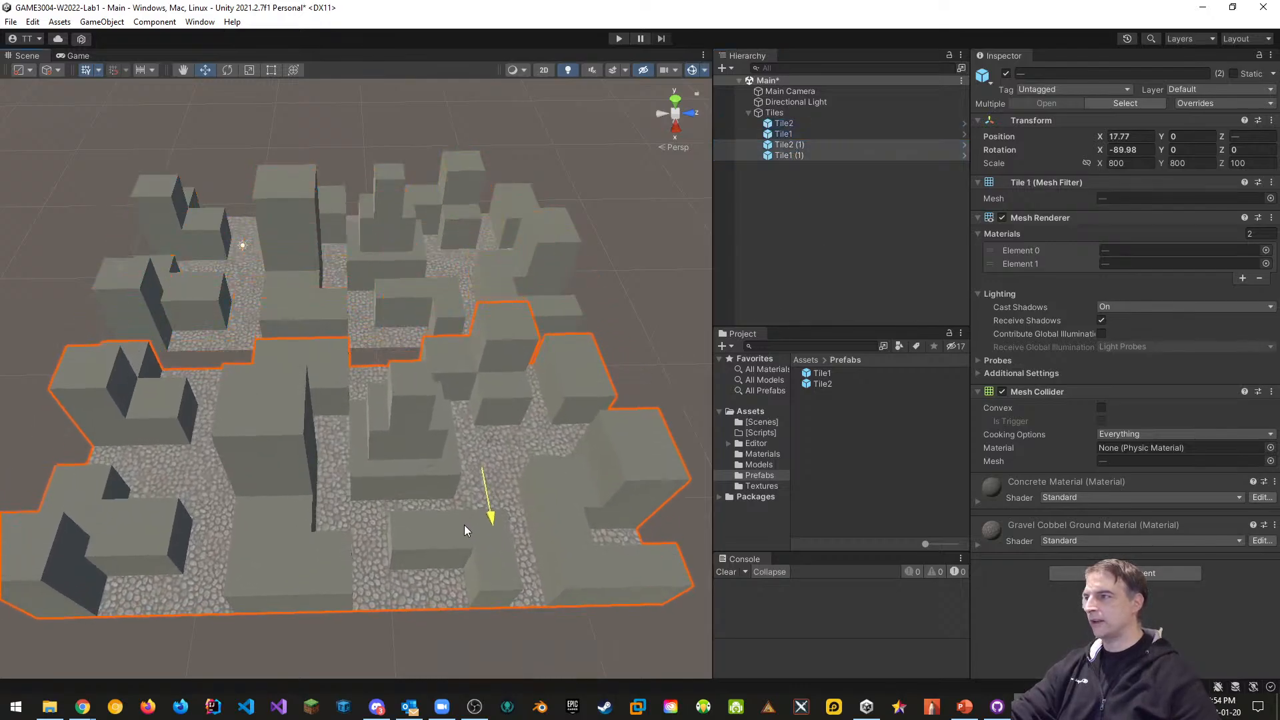
right_drag(258, 340, 587, 316)
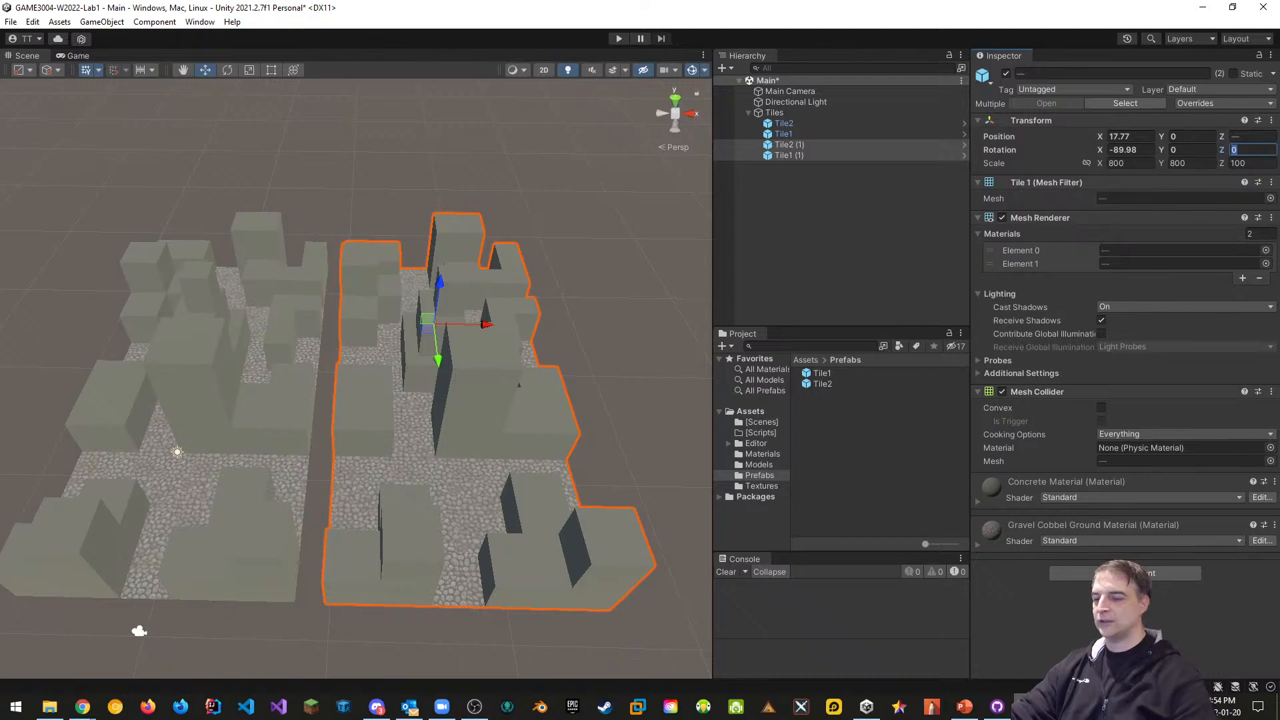
text(90)
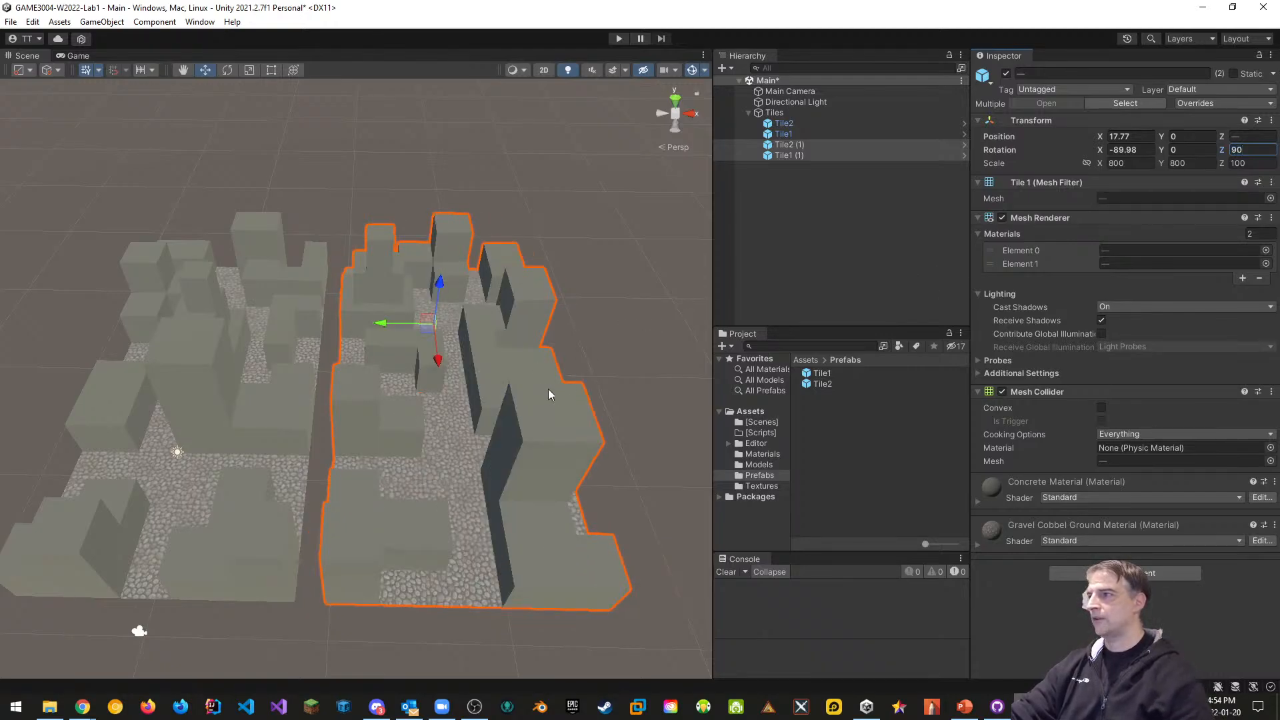
Vertex-snap the copies flush against the originals and set their Y position to 0
middle_drag(548, 389, 576, 280)
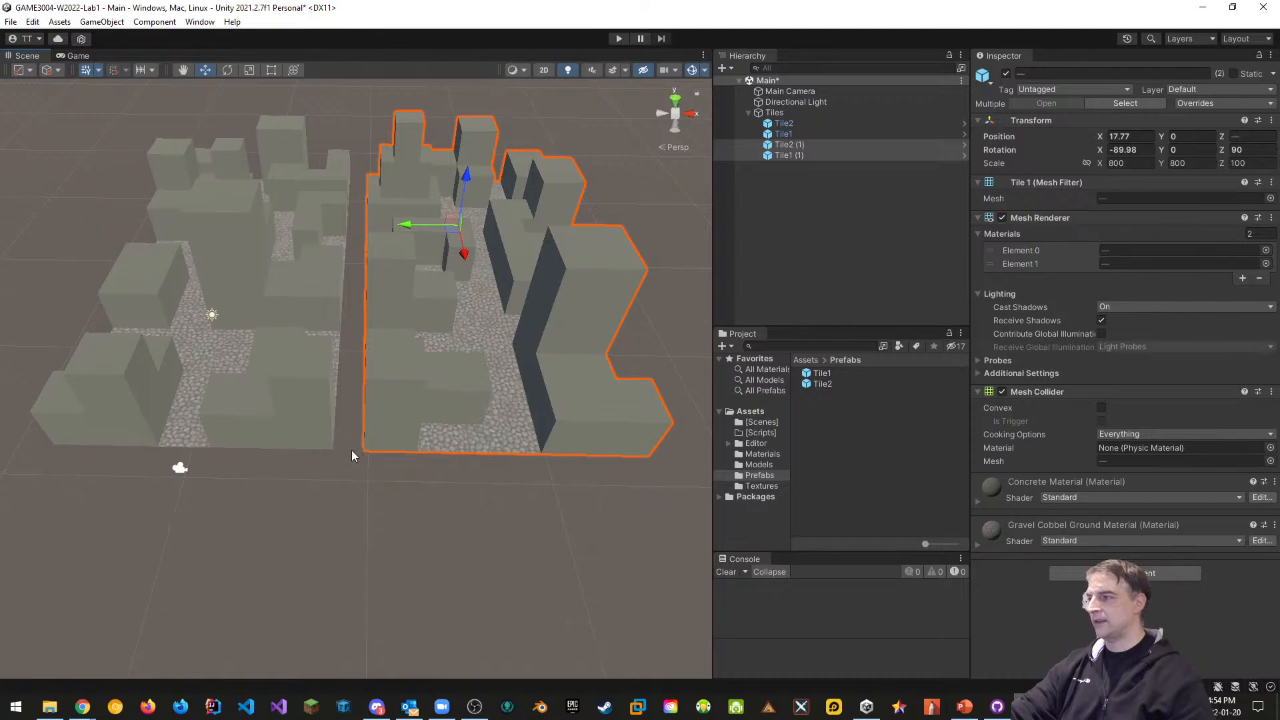
key(v)
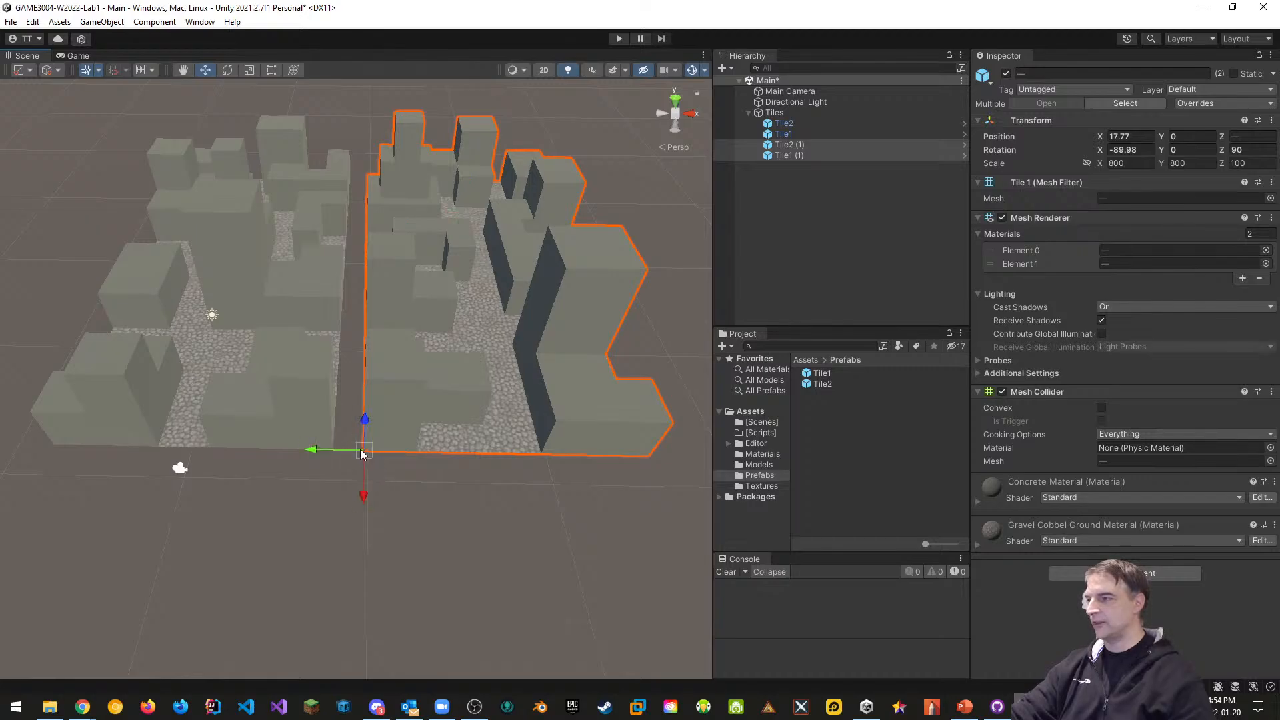
drag(361, 449, 350, 446)
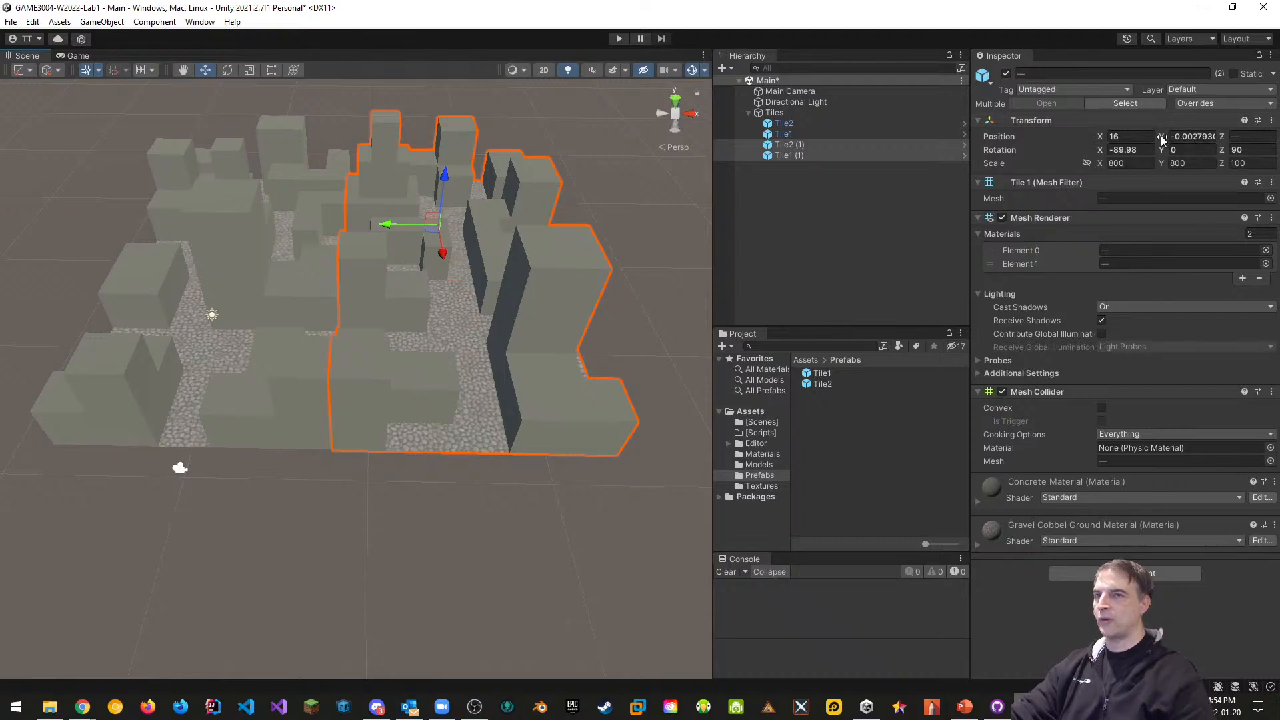
click(1185, 136)
text(0)
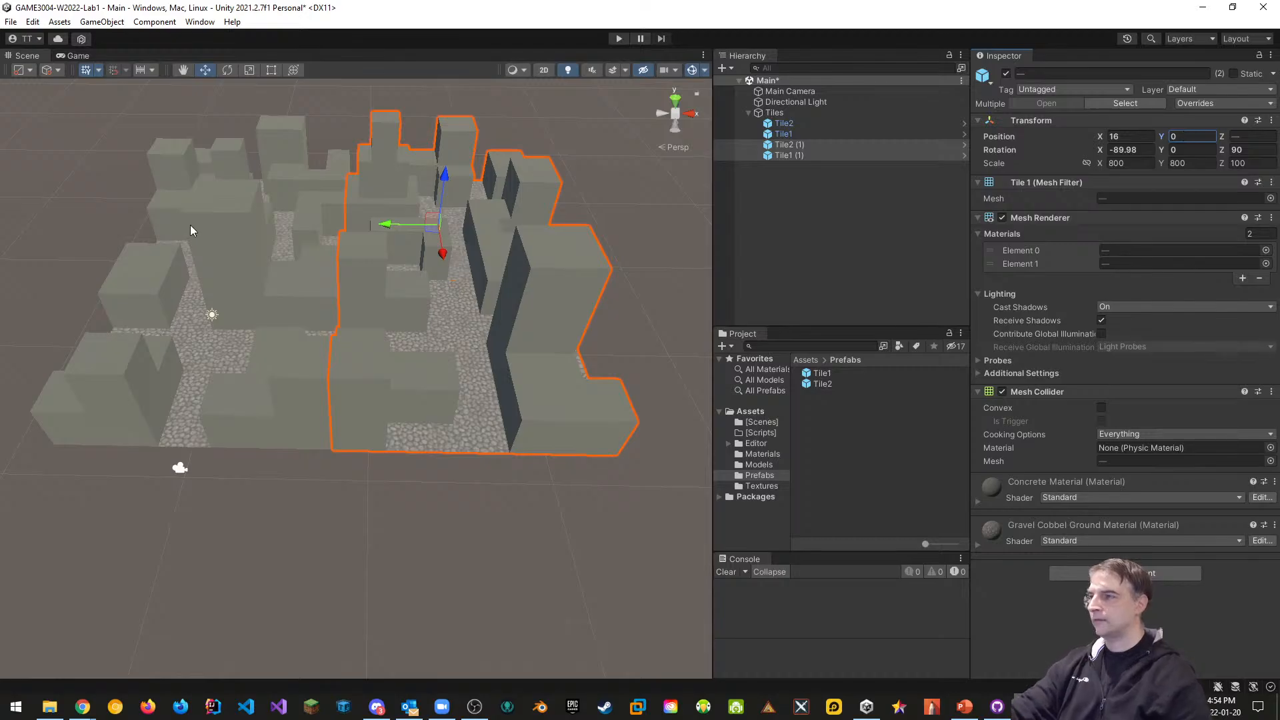
scroll(267, 252, down, 5)
middle_drag(357, 264, 358, 314)
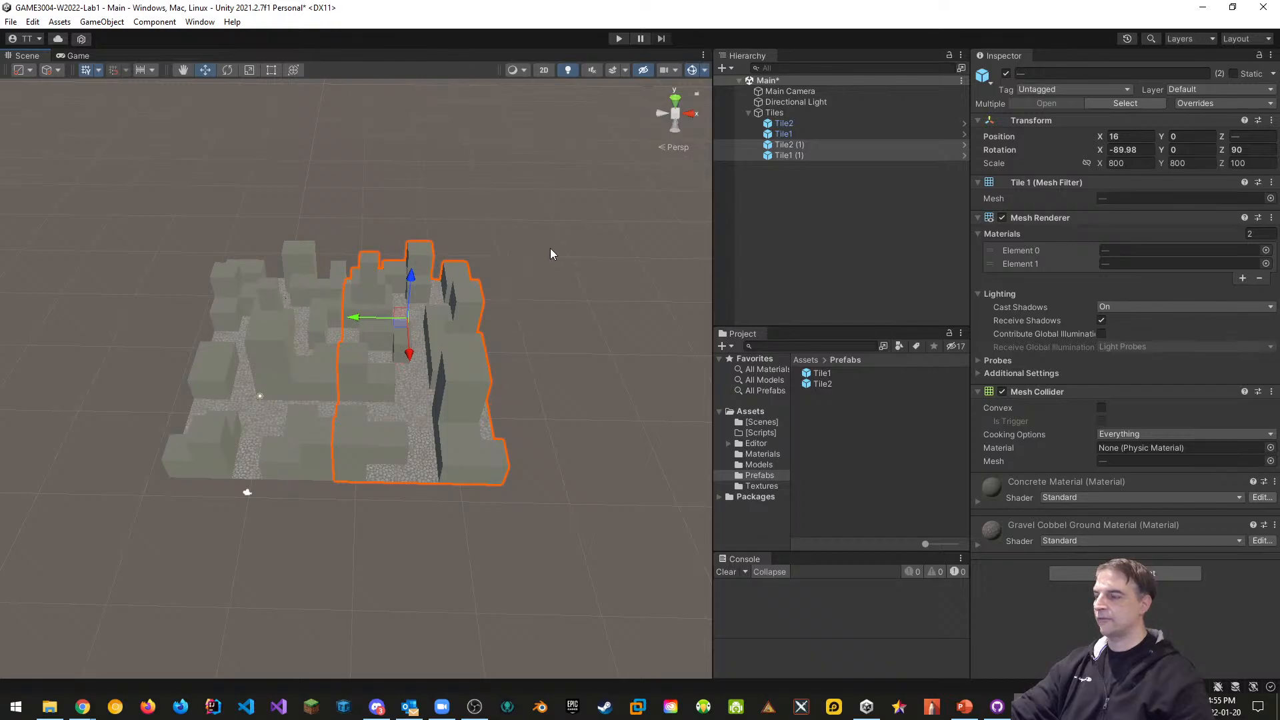
Duplicate all four tiles and vertex-snap the copied block beside the original
click(786, 123)
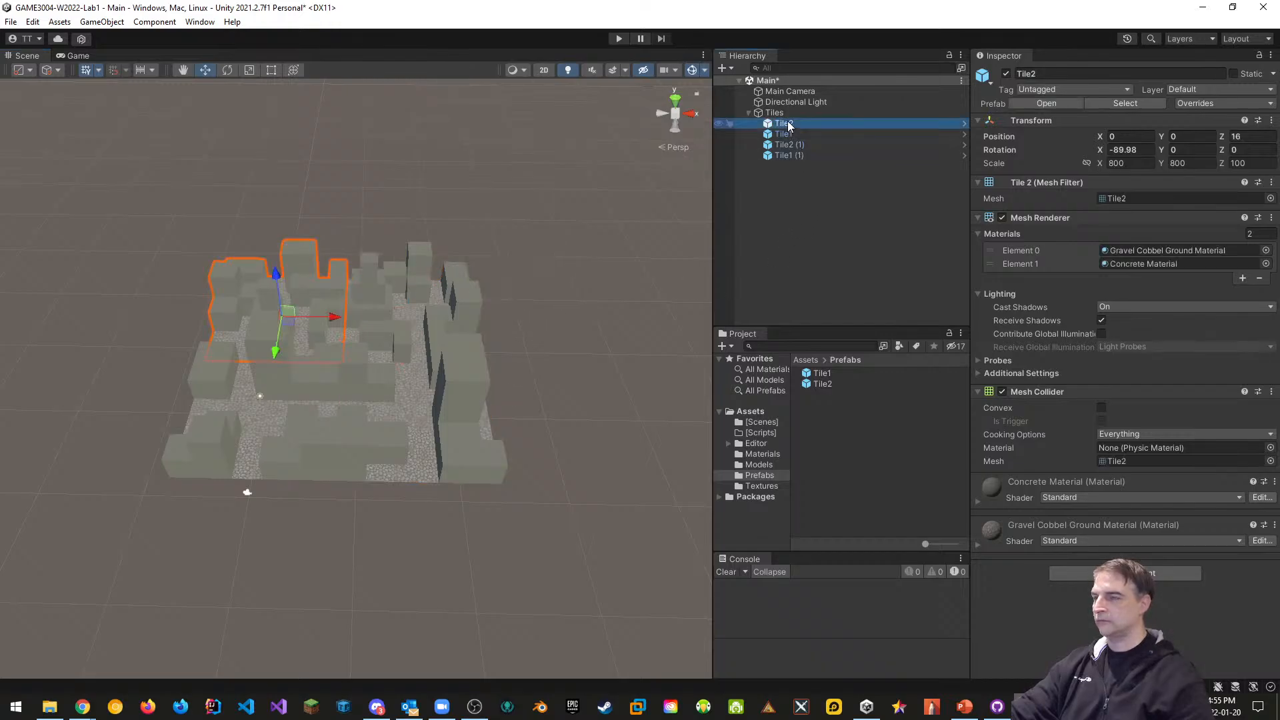
shift+click(786, 155)
scroll(564, 290, down, 2)
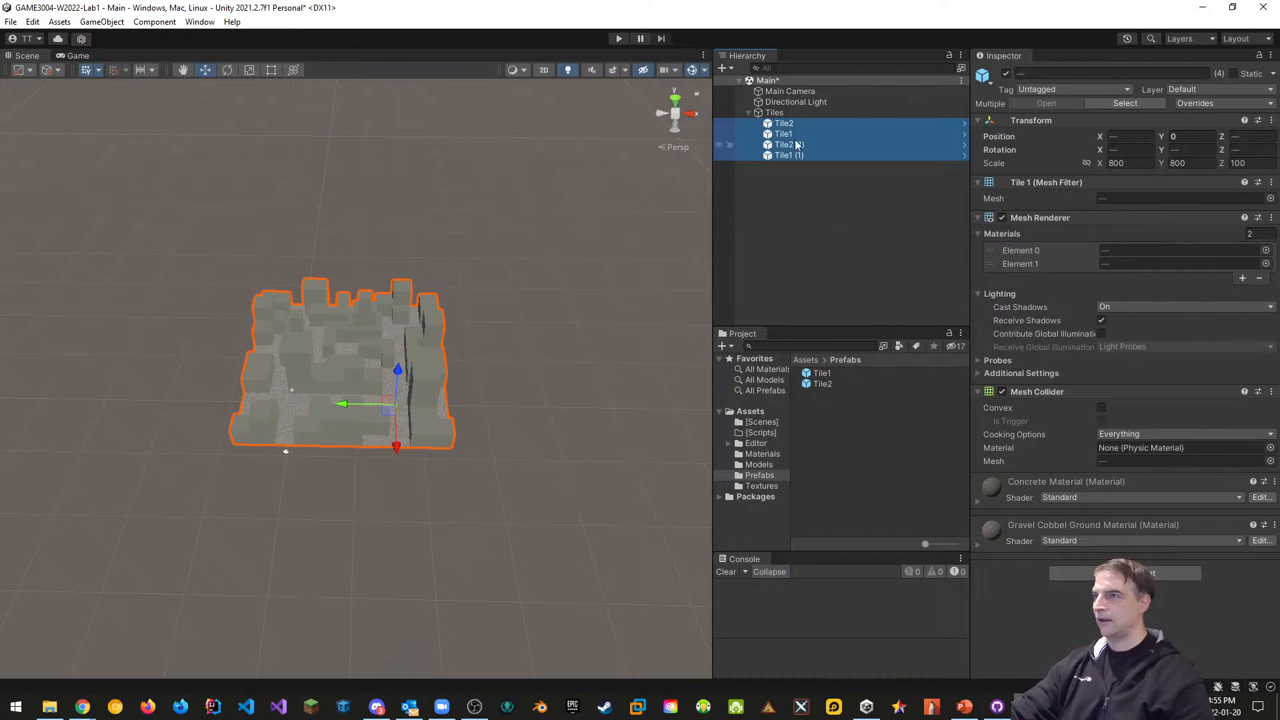
scroll(526, 348, up, 1)
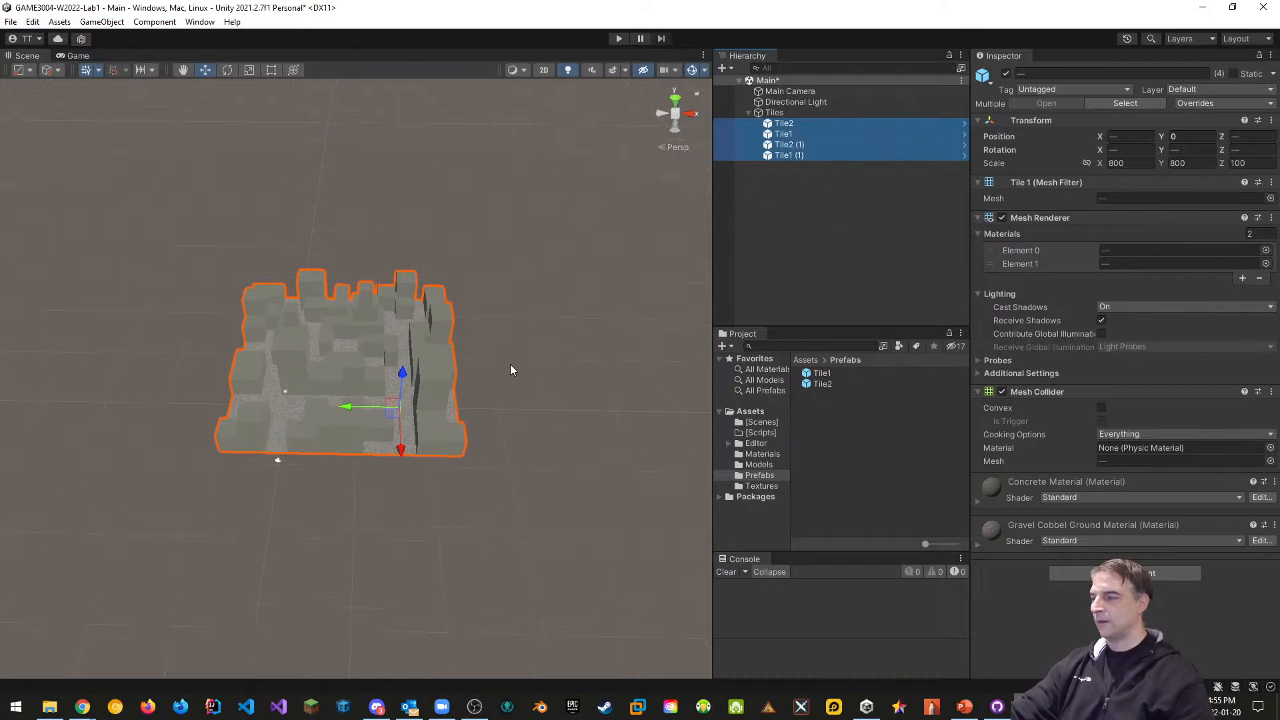
key(ctrl+d)
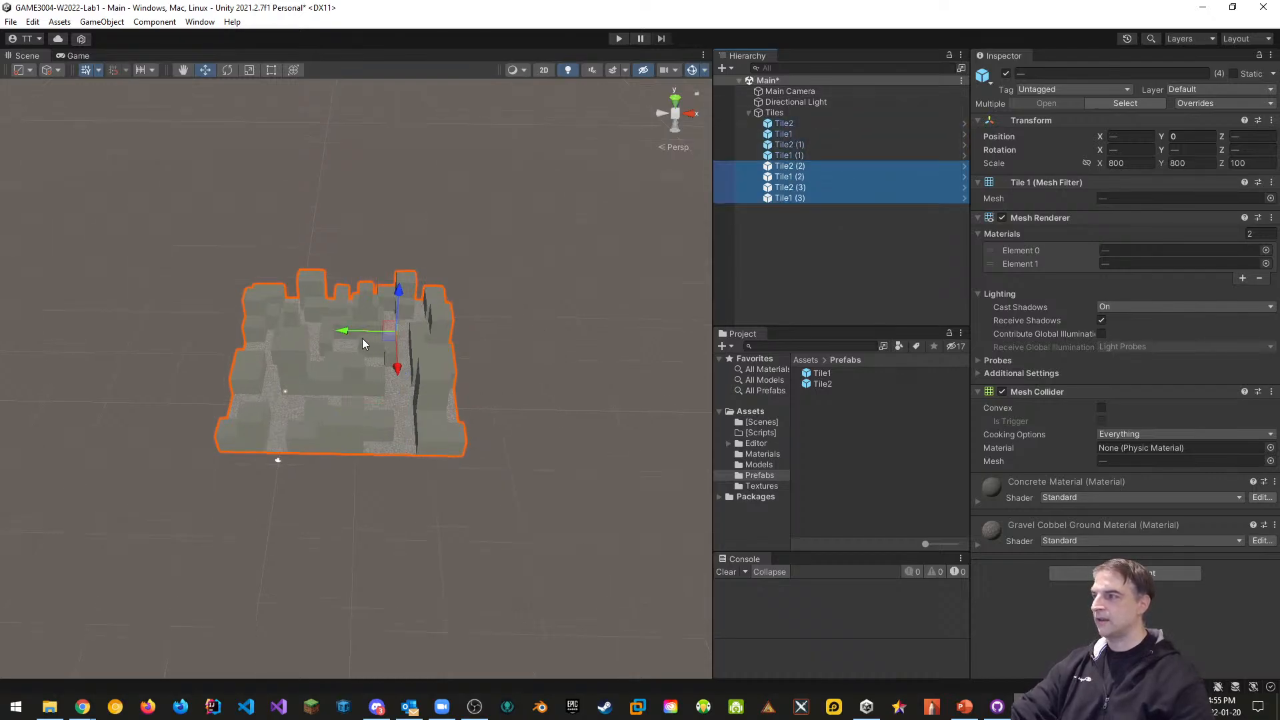
drag(340, 335, 578, 334)
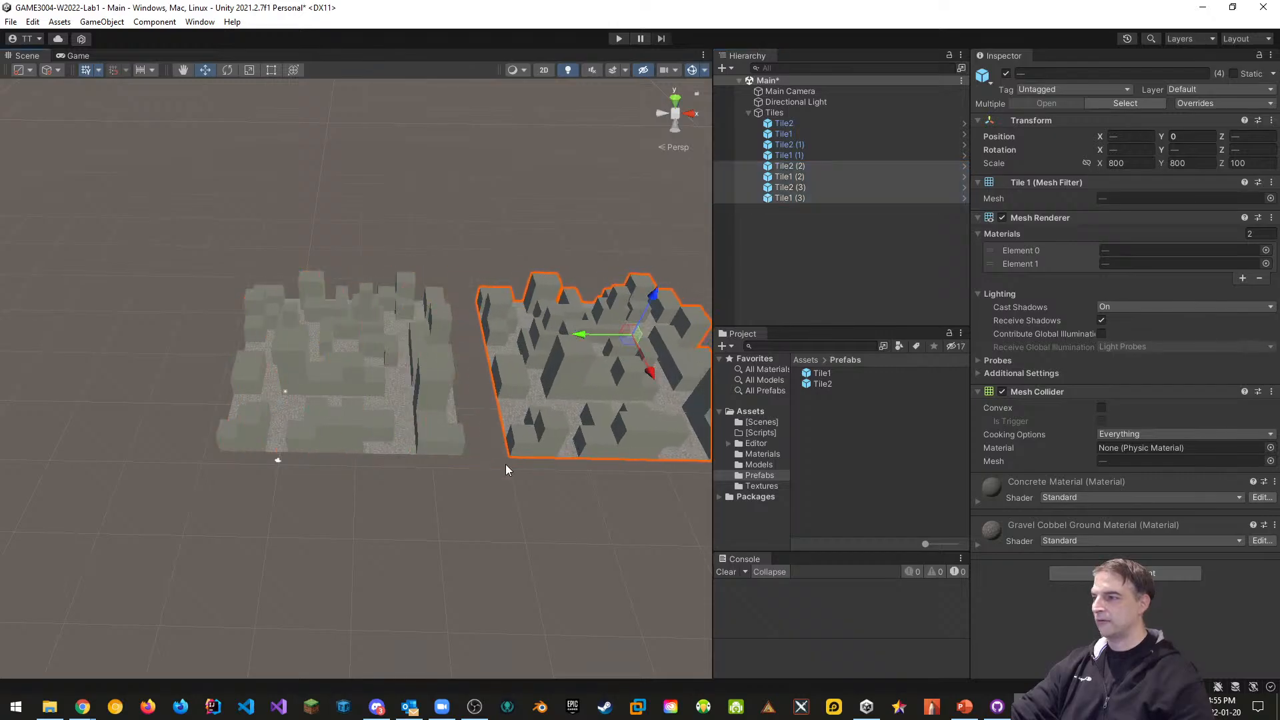
key(v)
drag(507, 467, 487, 458)
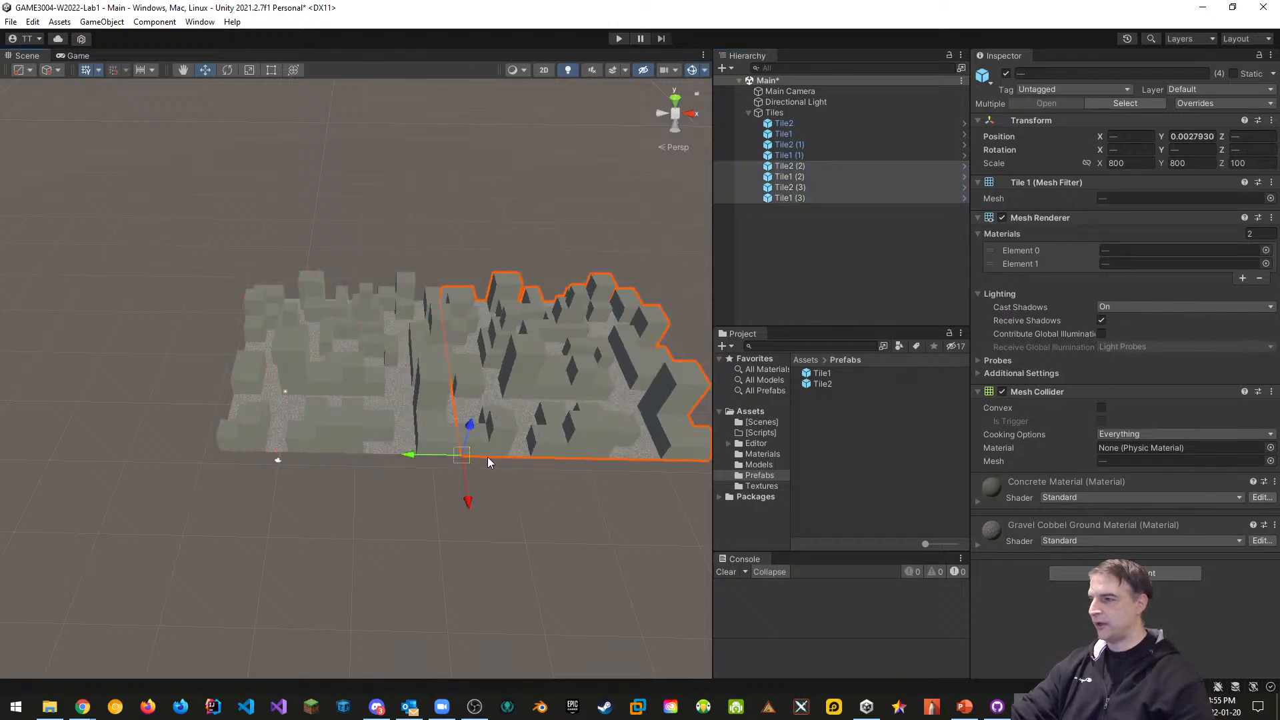
Set the new block's Y position to 0 and Z rotation to -90
click(1192, 137)
text(0)
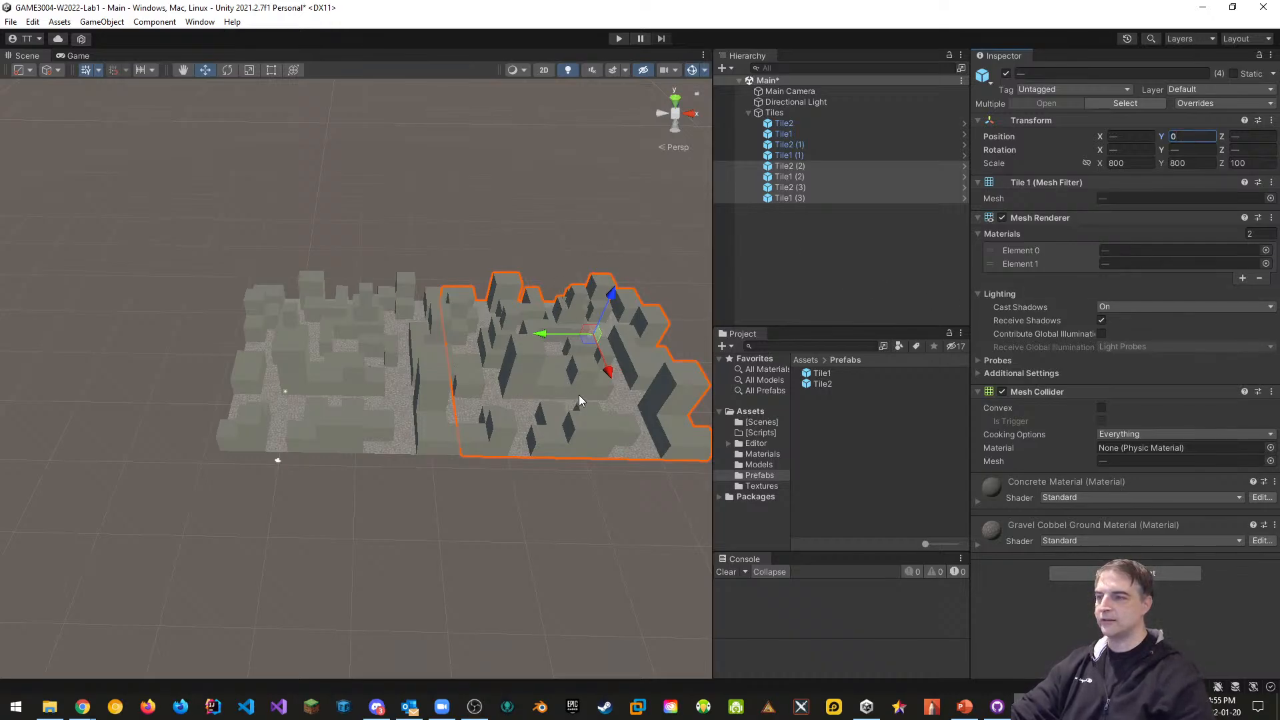
click(1253, 149)
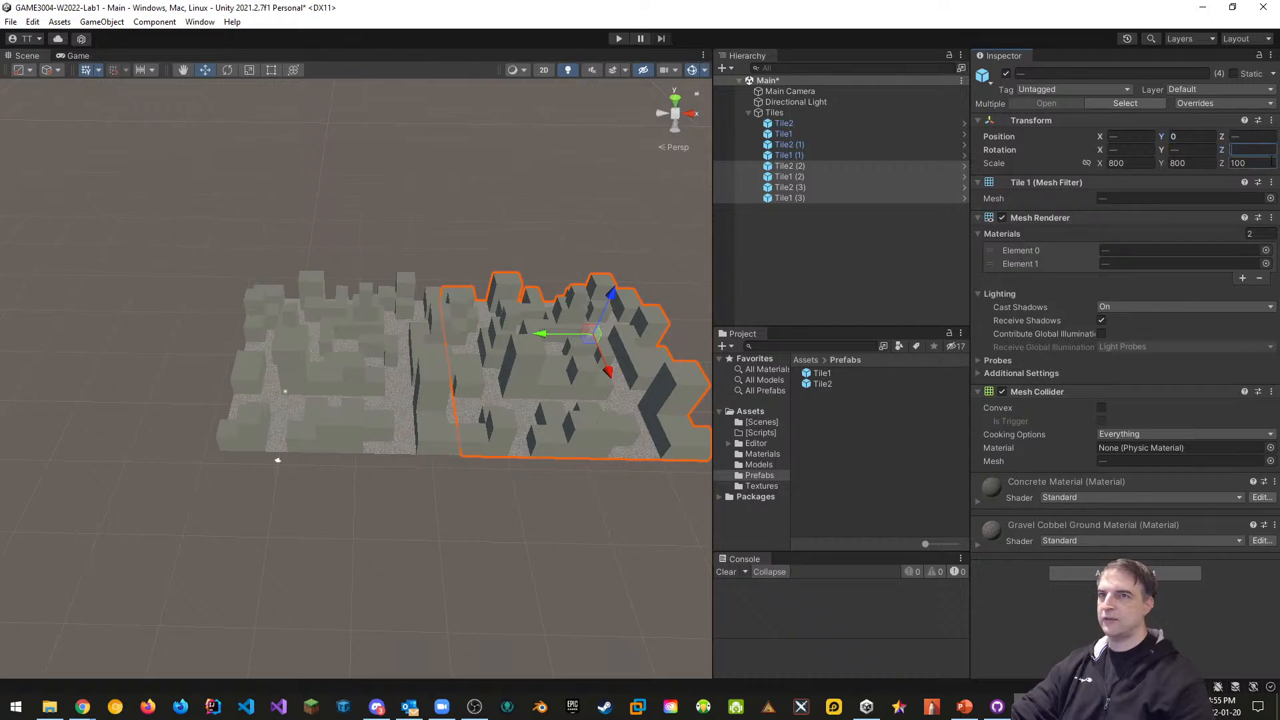
text(-90)
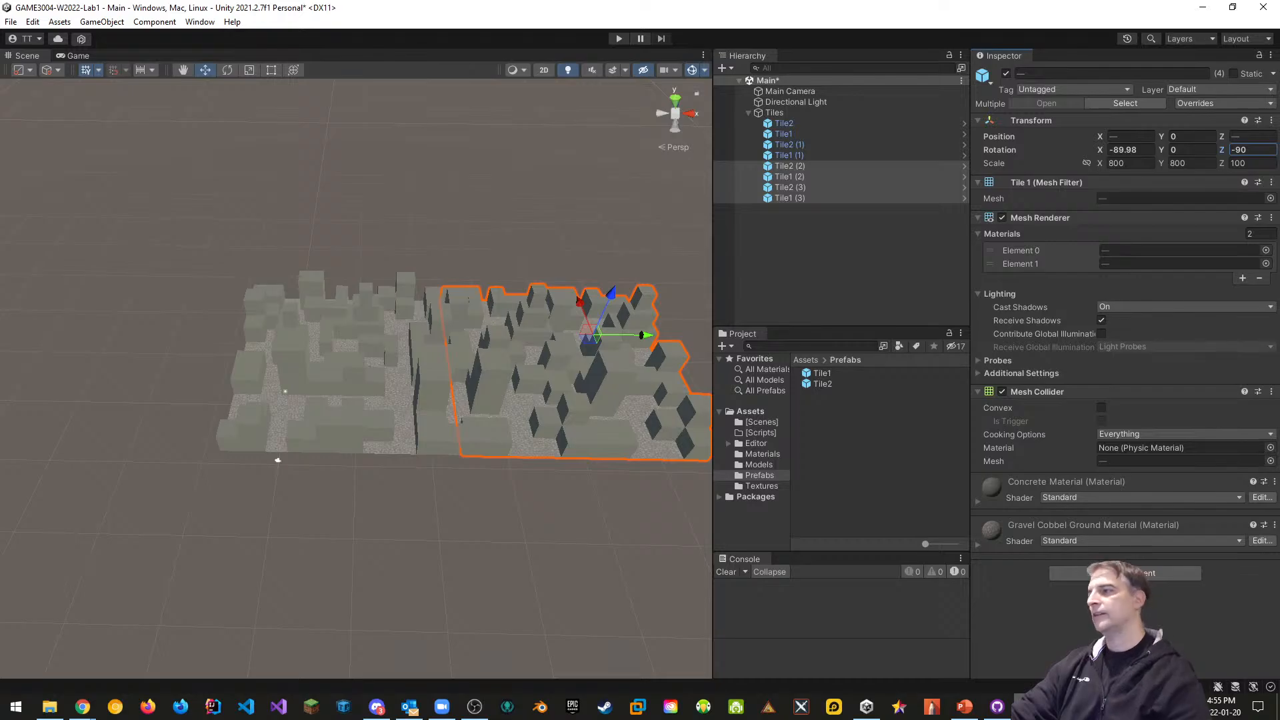
scroll(492, 443, down, 1)
middle_drag(492, 444, 406, 467)
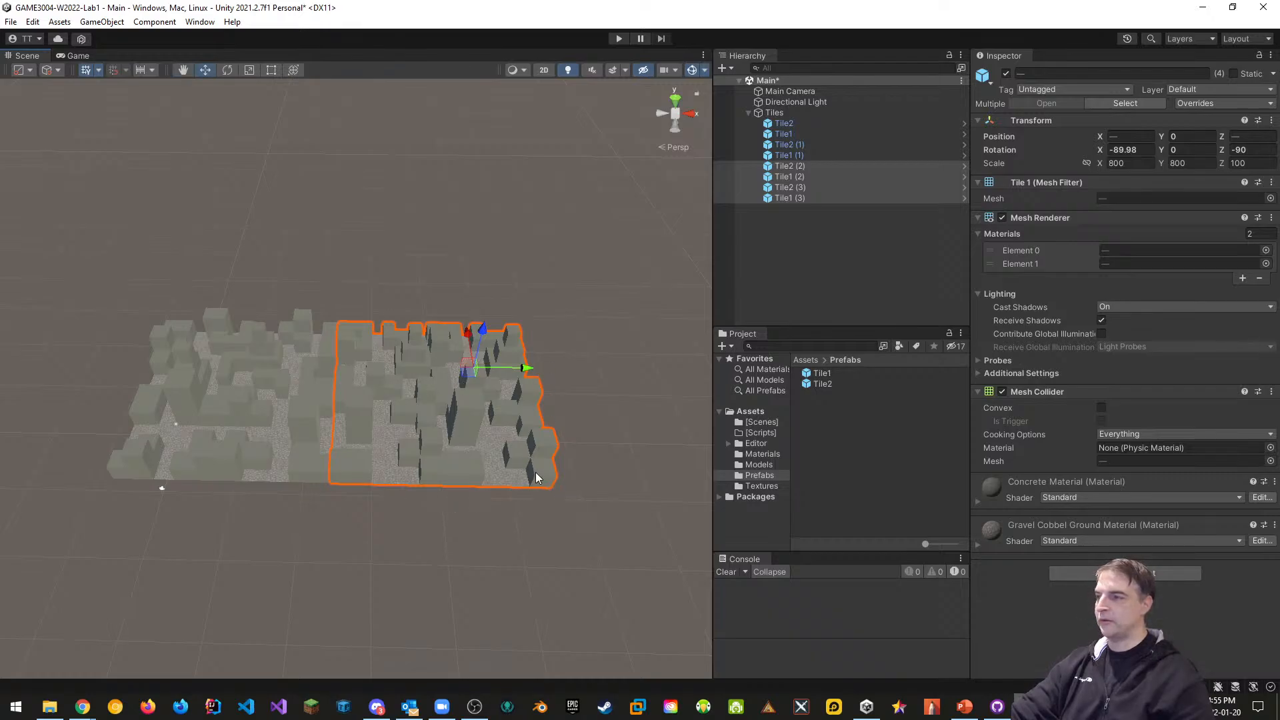
click(524, 485)
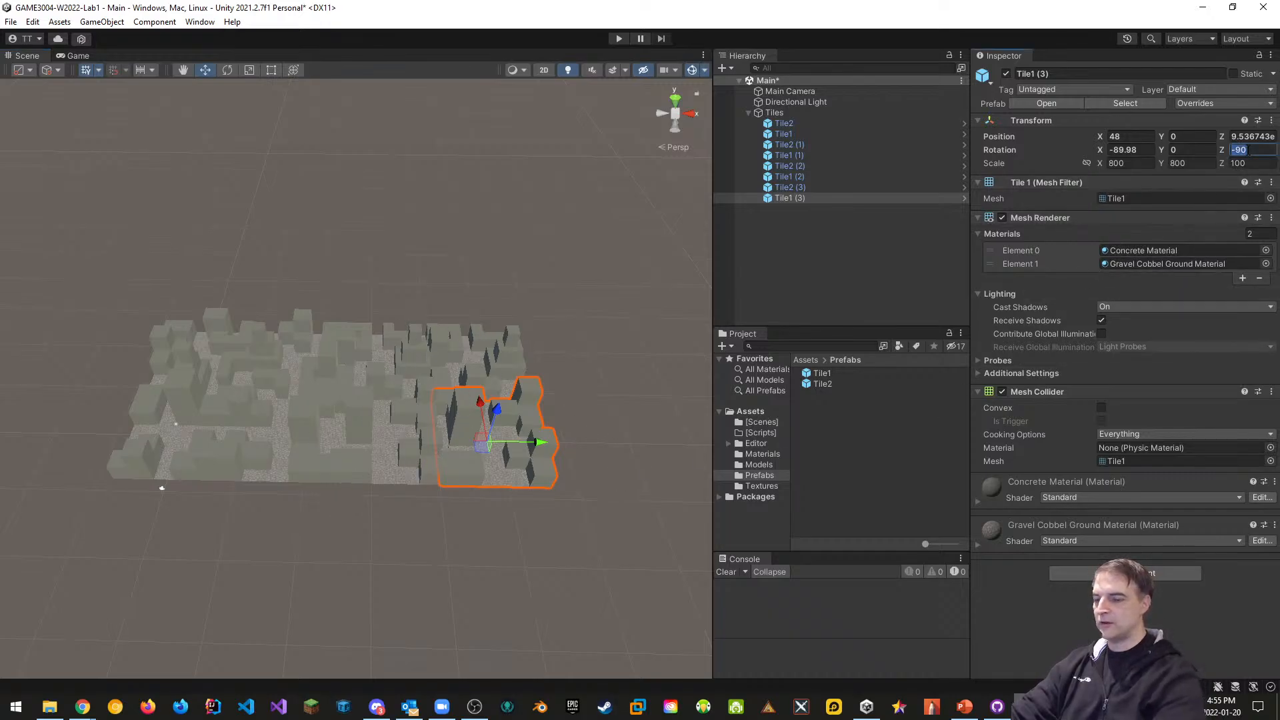
Set tile Z rotations: 90 on the current tile, 270 on Tile1 (2), 0 on Tile2 (2)
text(90)
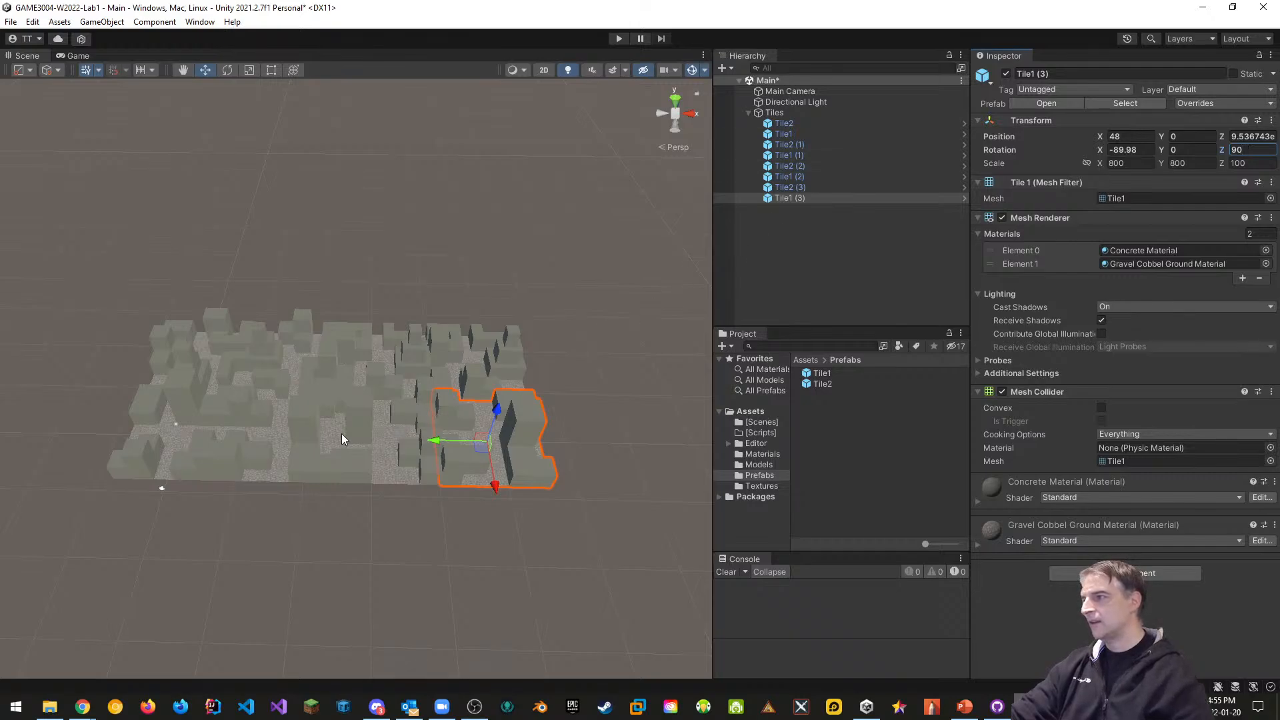
click(341, 439)
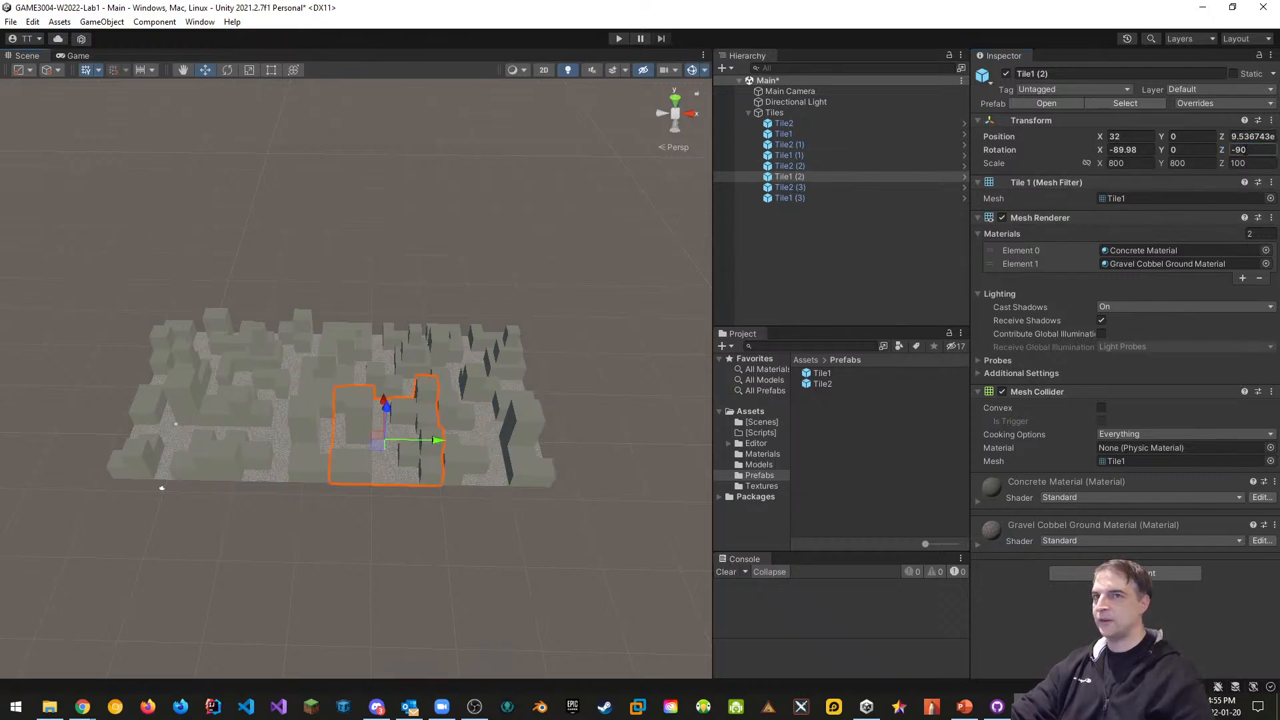
text(270)
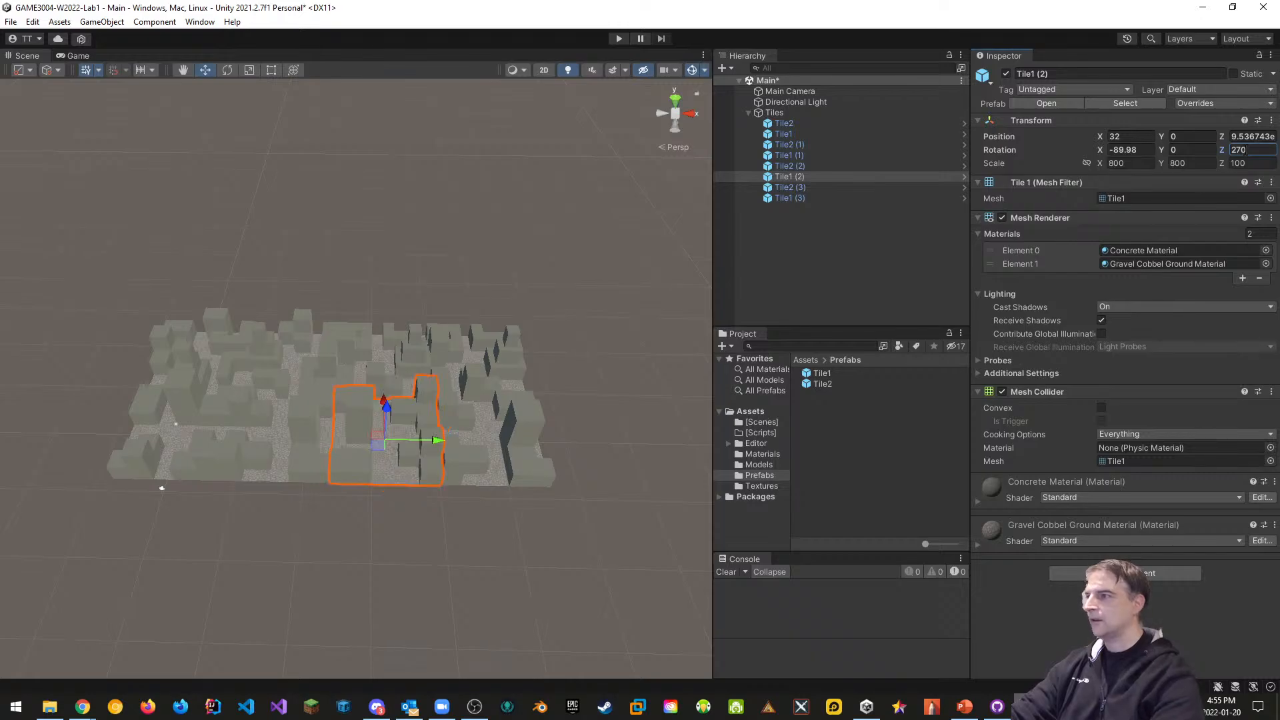
click(406, 349)
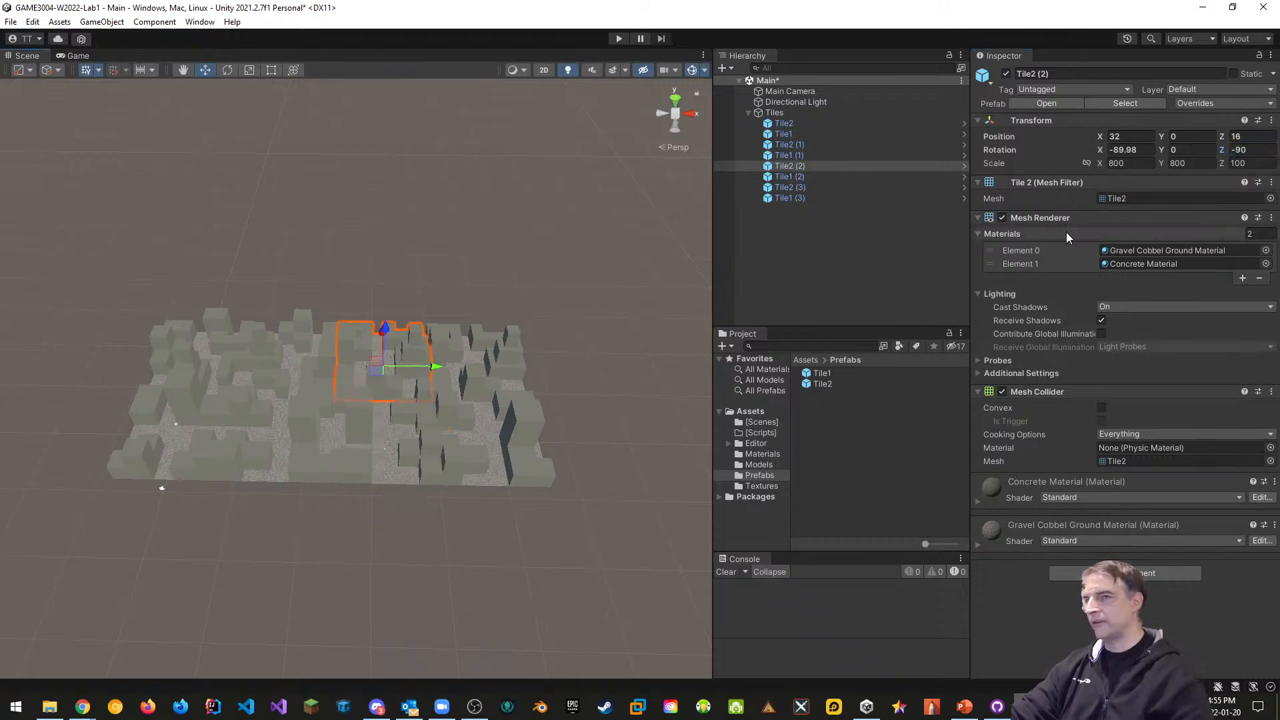
click(1248, 149)
text(0)
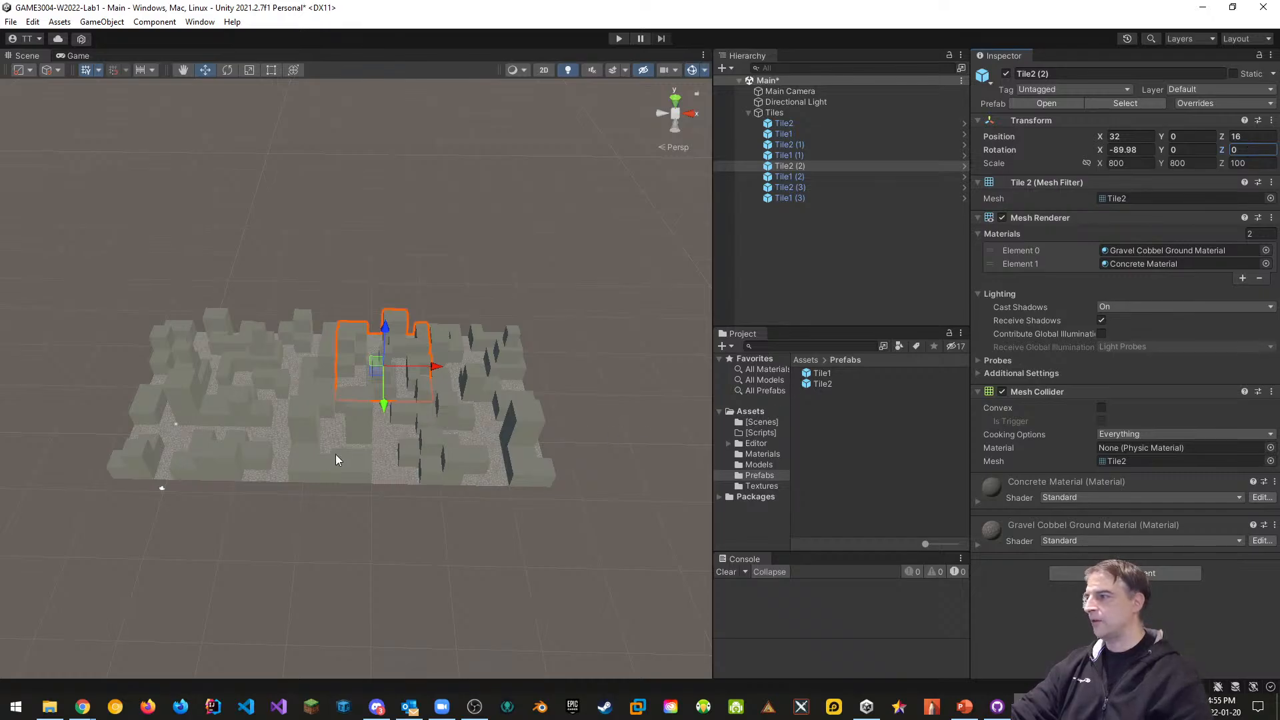
Rotate Tile1 (1) to -90 on Z and orbit to check the connected layout
click(266, 444)
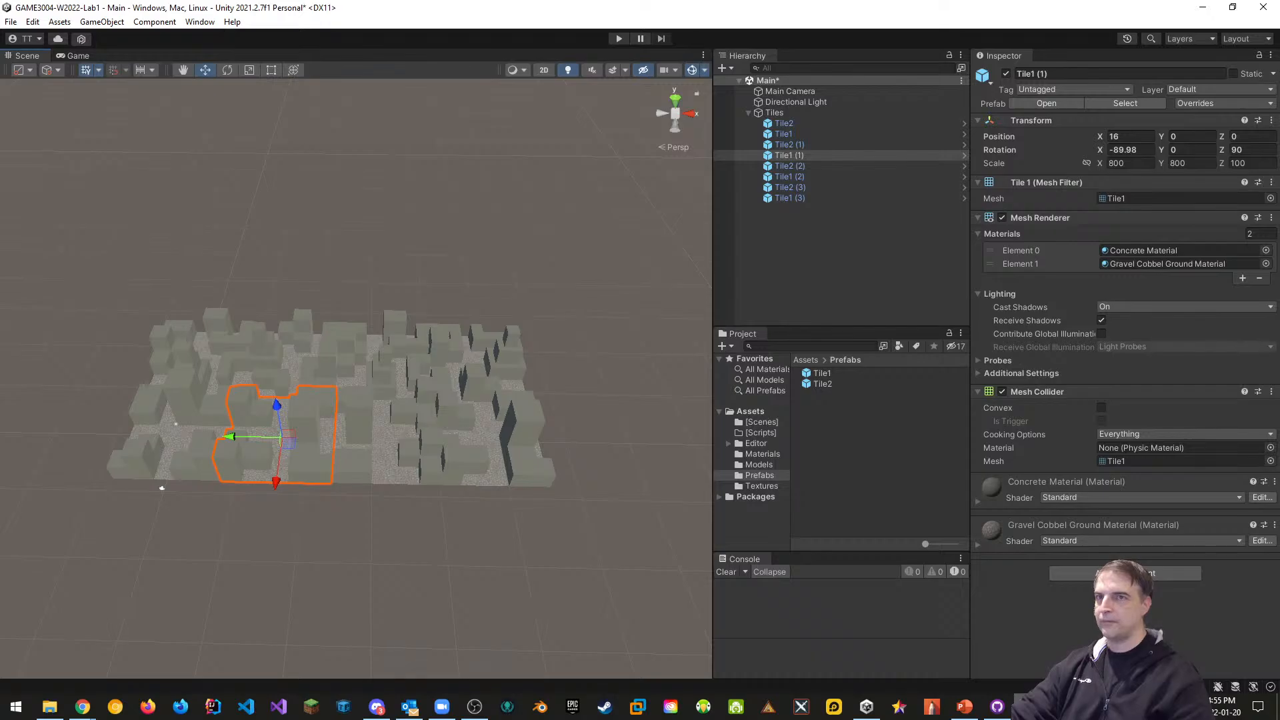
click(1241, 149)
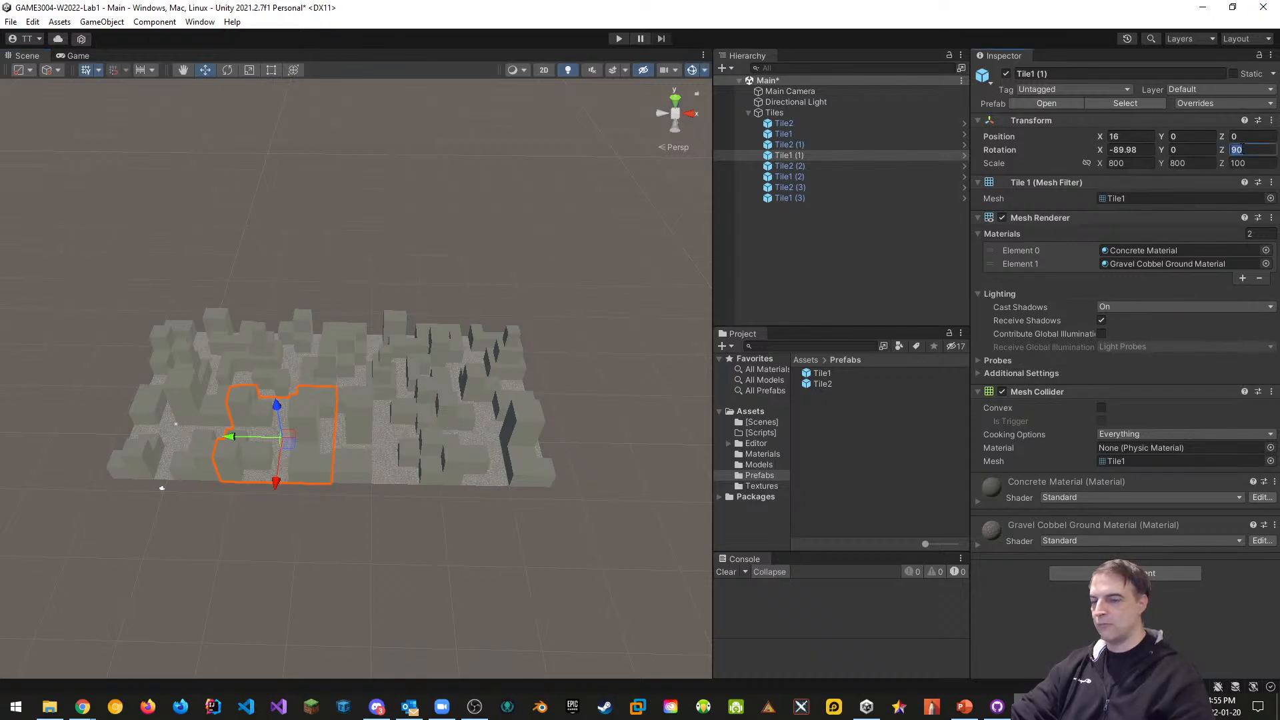
text(-90)
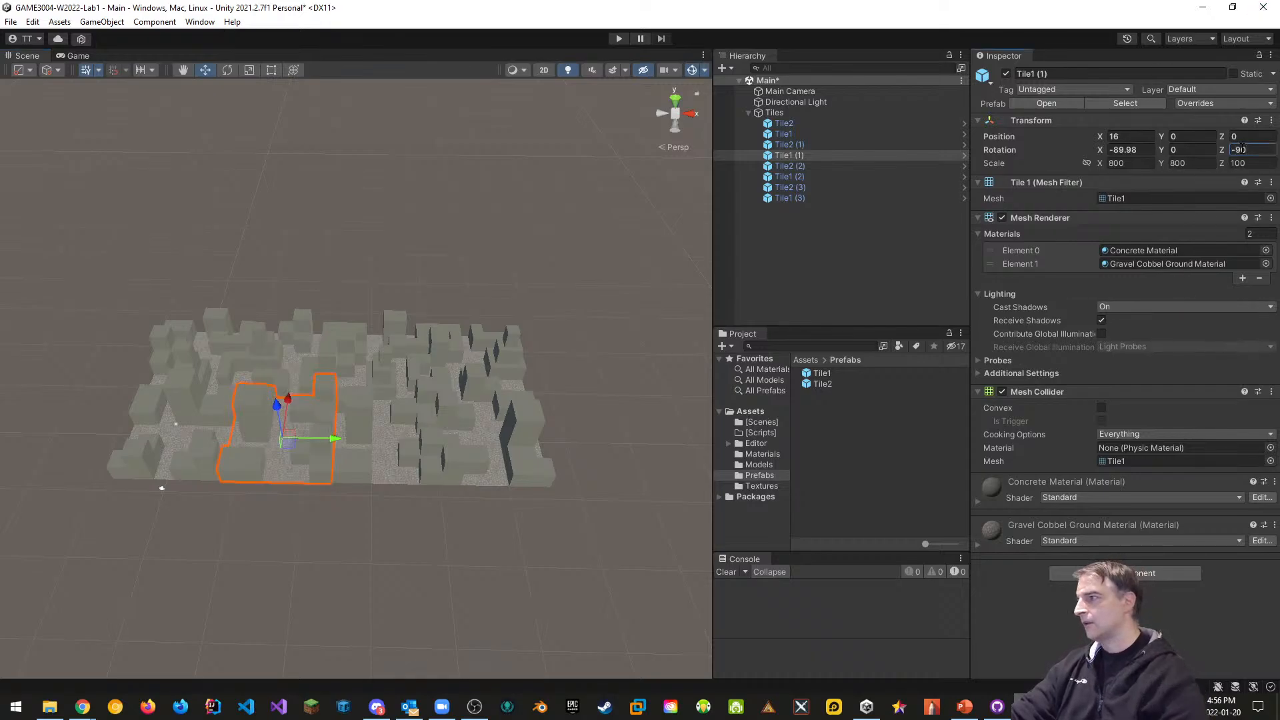
click(361, 430)
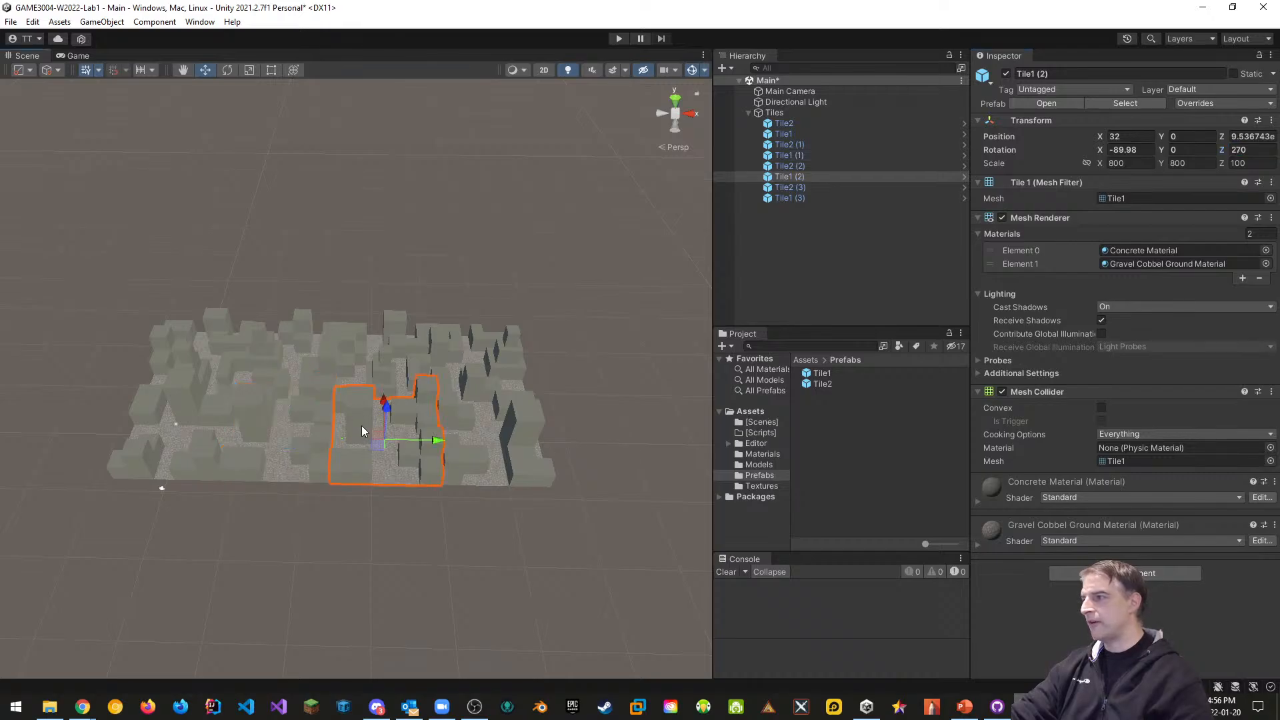
click(323, 350)
alt+drag(450, 522, 450, 585)
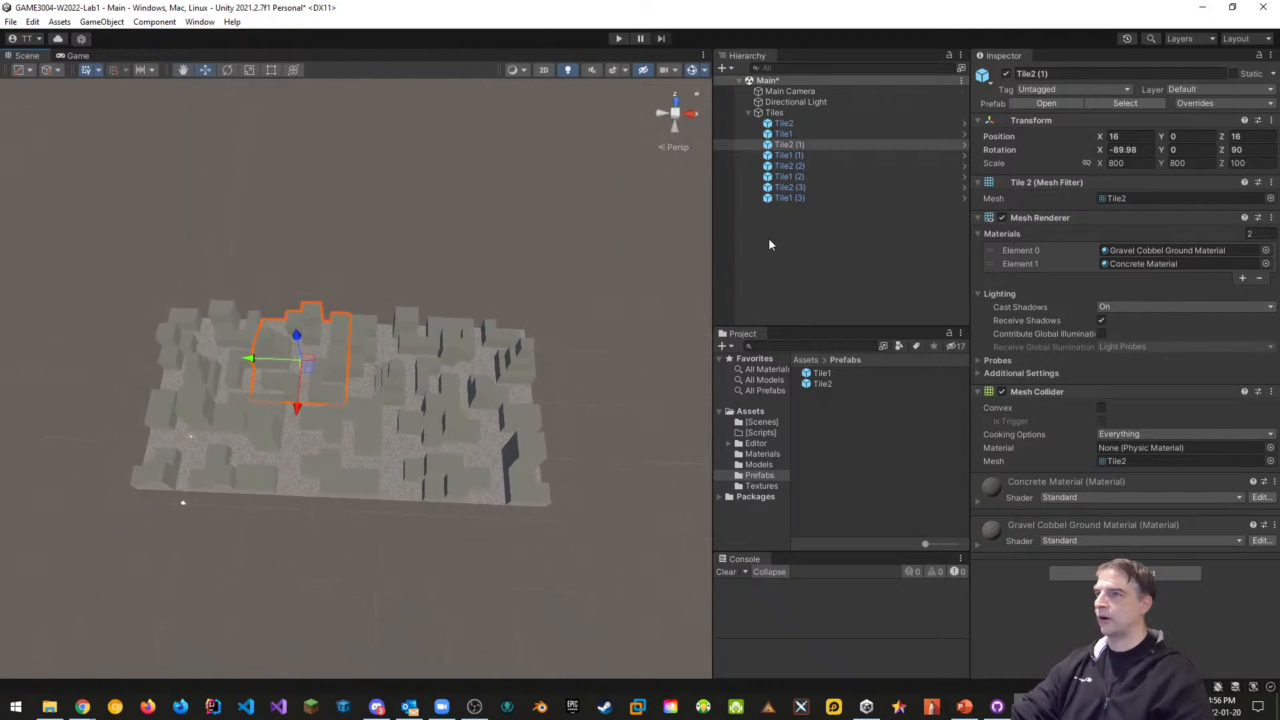
click(784, 123)
Duplicate all eight tiles and vertex-snap the copies flush beside the originals
shift+click(791, 198)
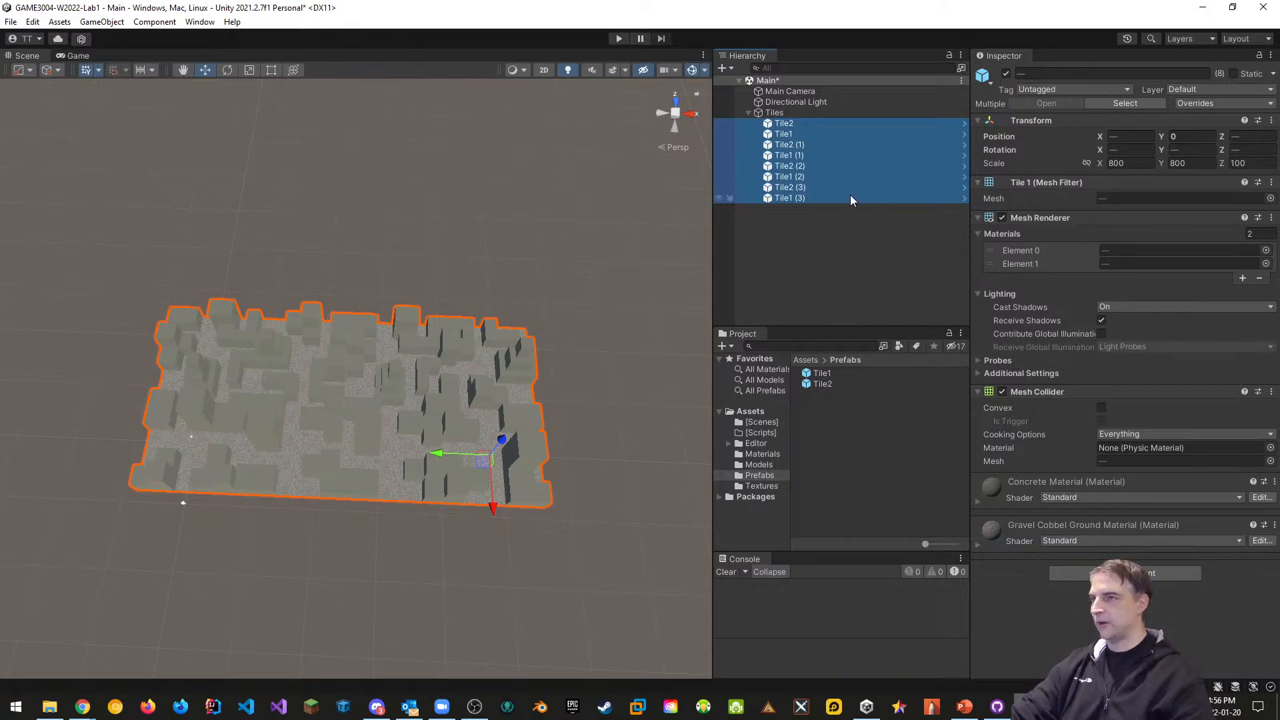
key(ctrl+d)
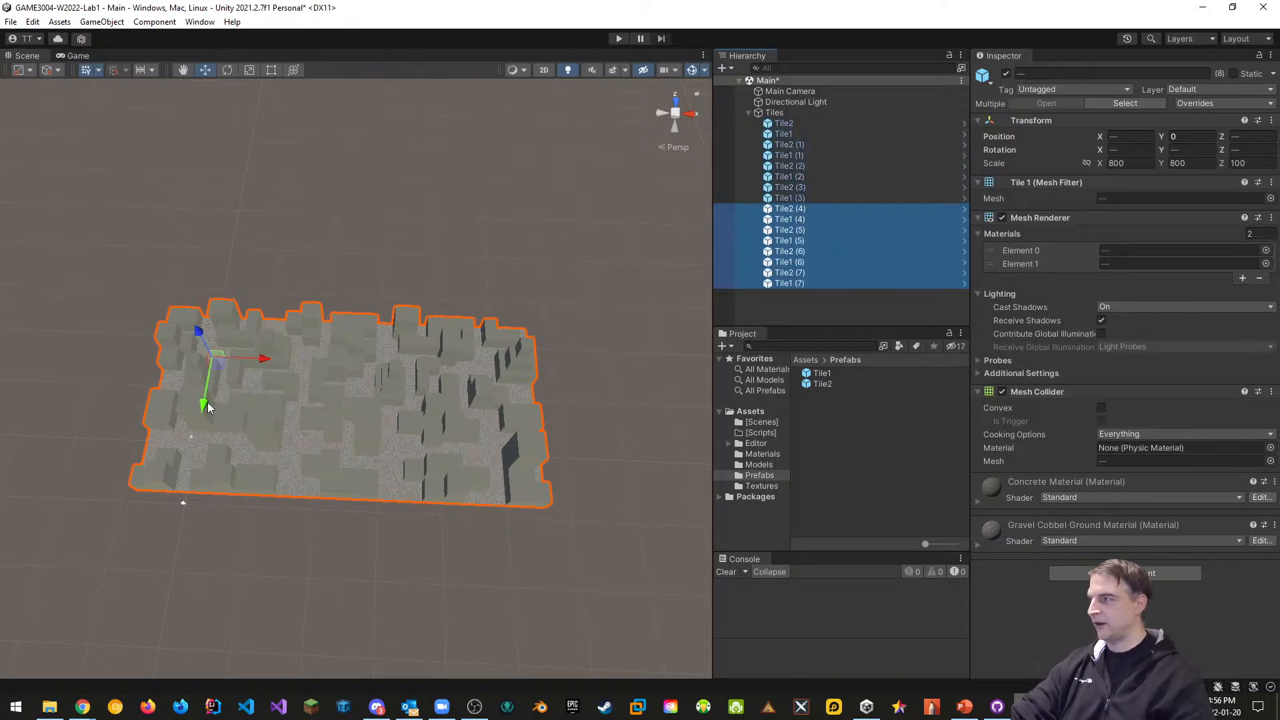
drag(200, 409, 189, 630)
right_drag(174, 443, 418, 424)
key(w)
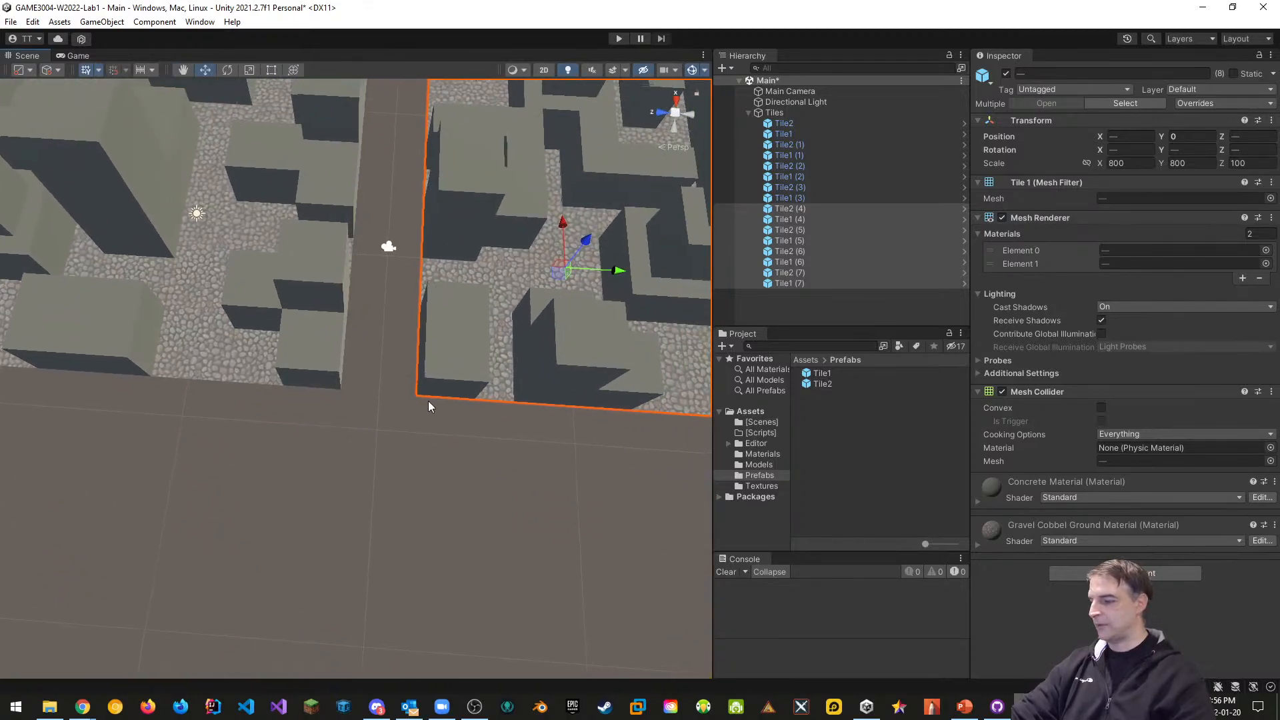
key(v)
drag(419, 396, 396, 395)
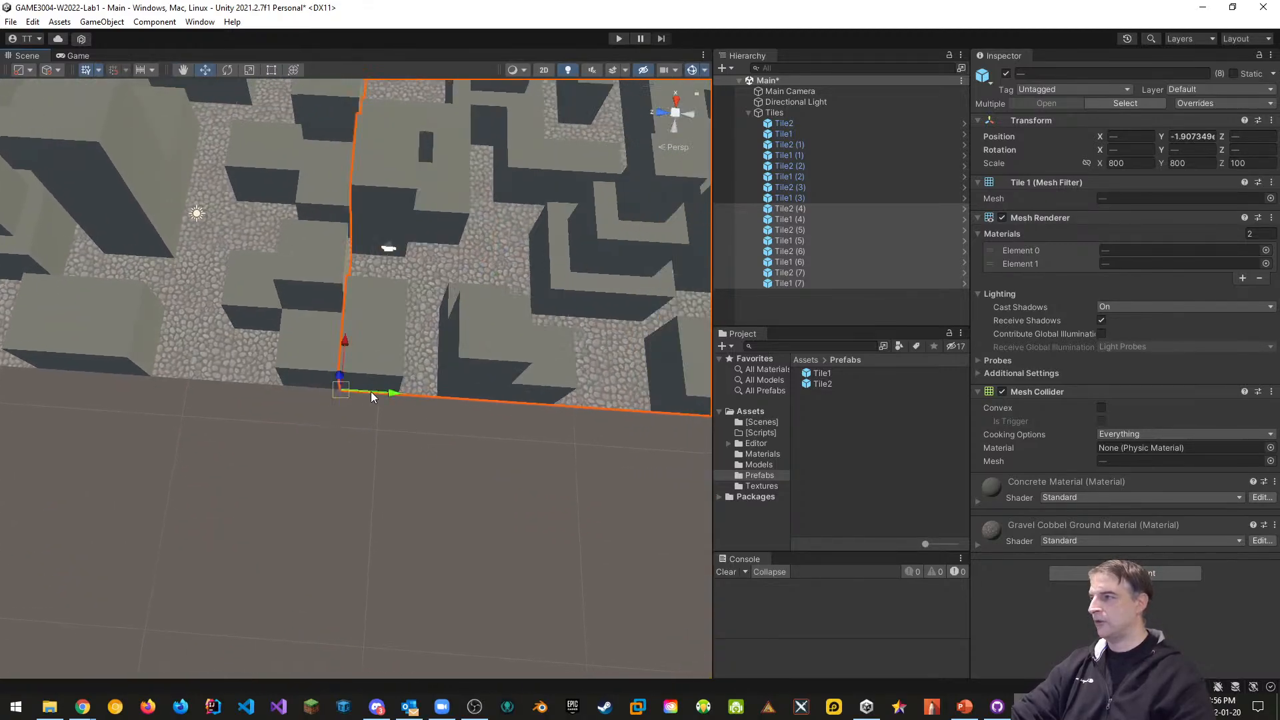
scroll(489, 391, down, 5)
scroll(522, 393, down, 2)
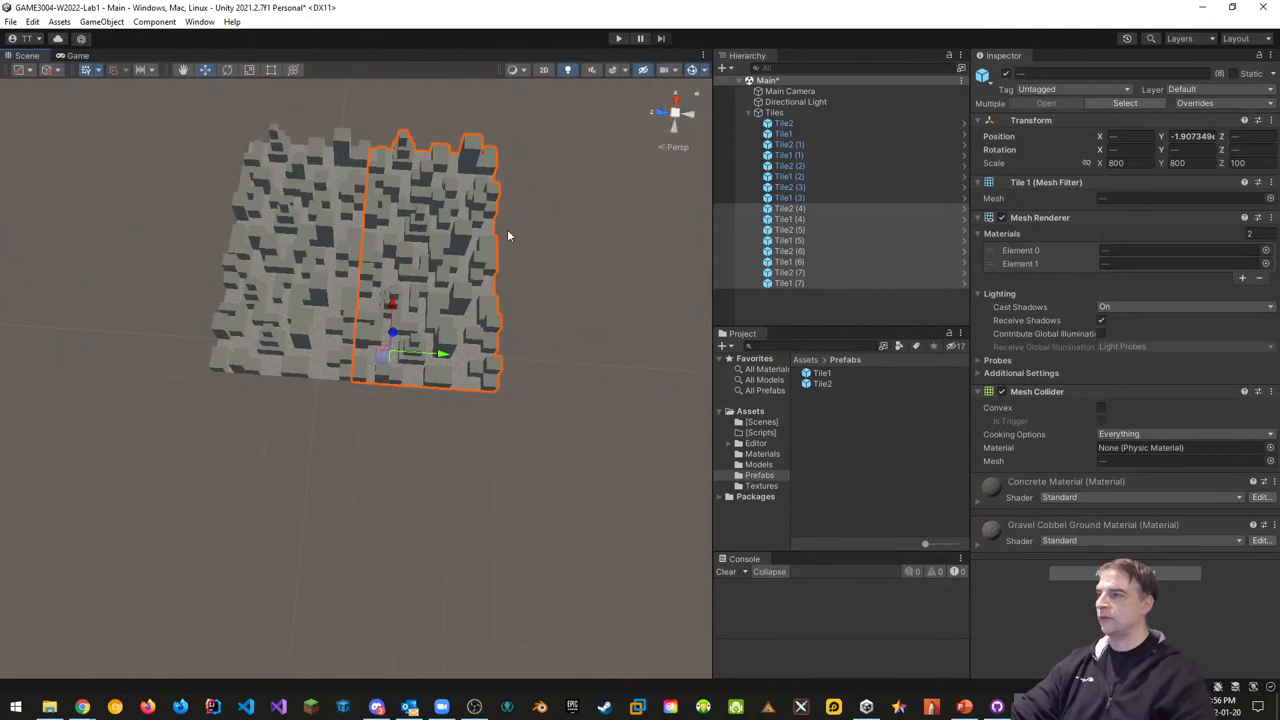
alt+drag(359, 460, 366, 416)
mouse_move(366, 416)
right_down()
mouse_move(389, 391)
mouse_move(371, 398)
right_up()
key(s)
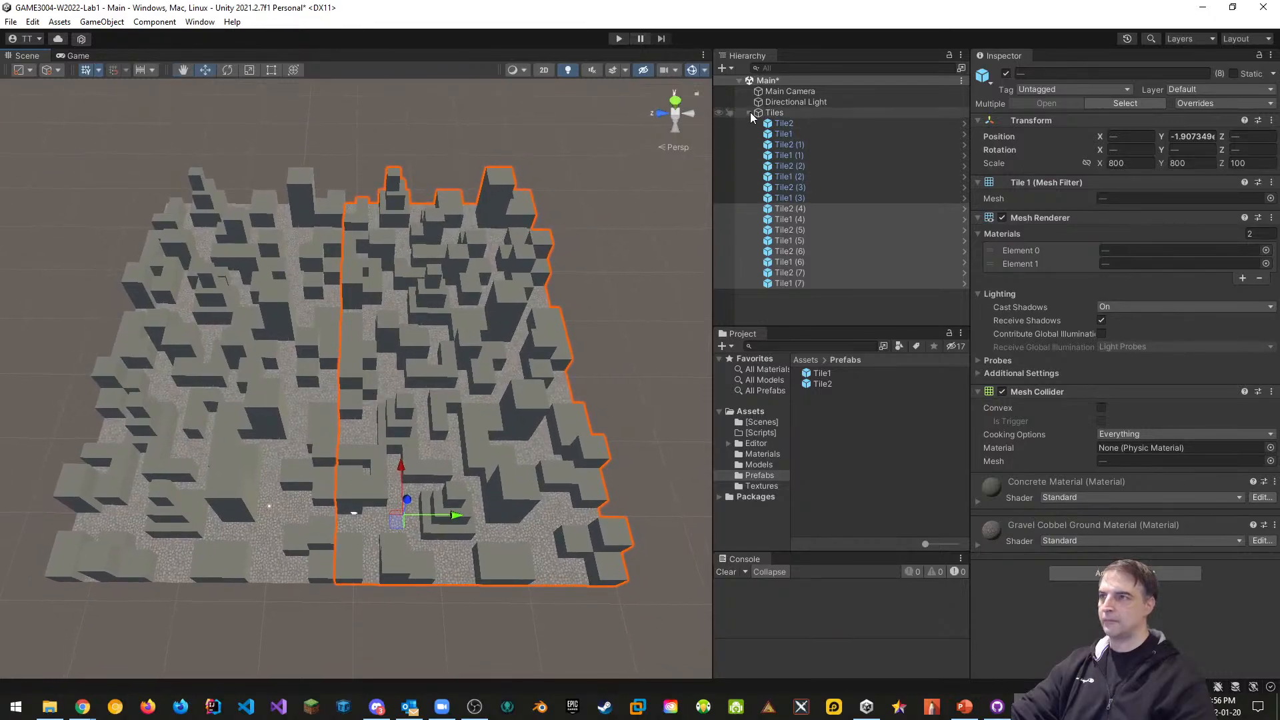
Set the tiles' Position Y to 0, save the scene and project, and close Unity
click(749, 113)
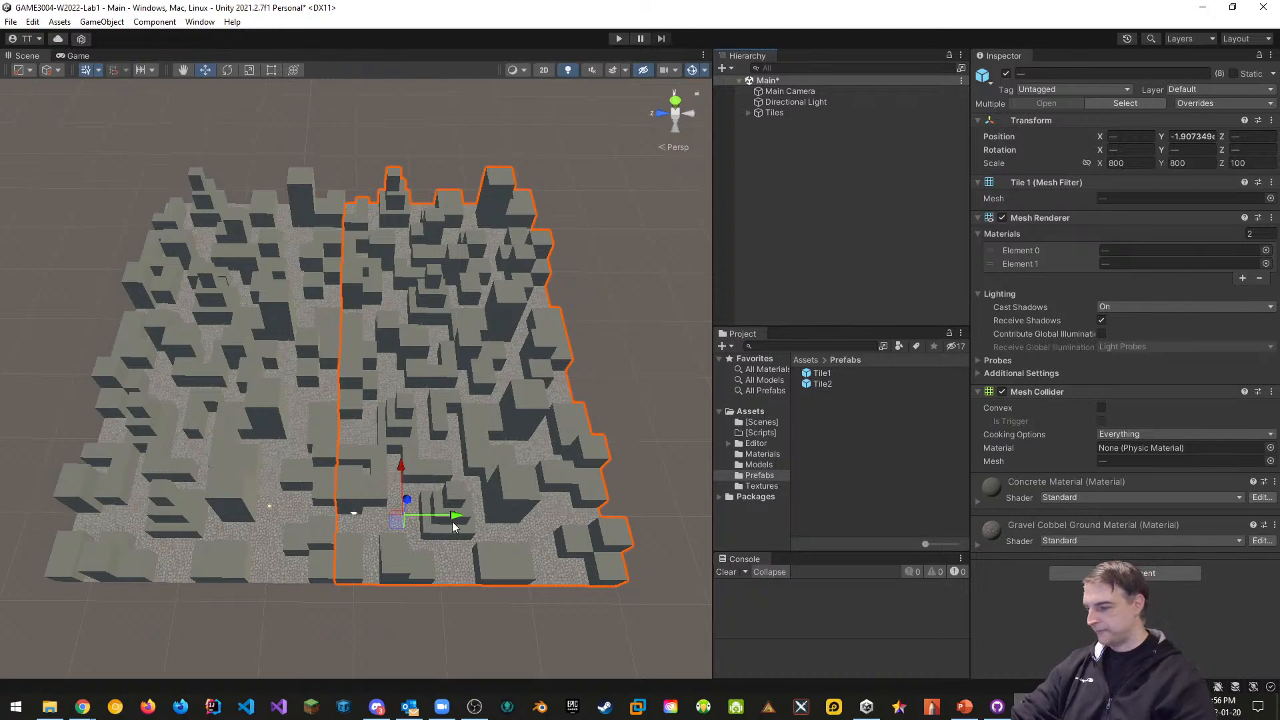
key(ctrl+s)
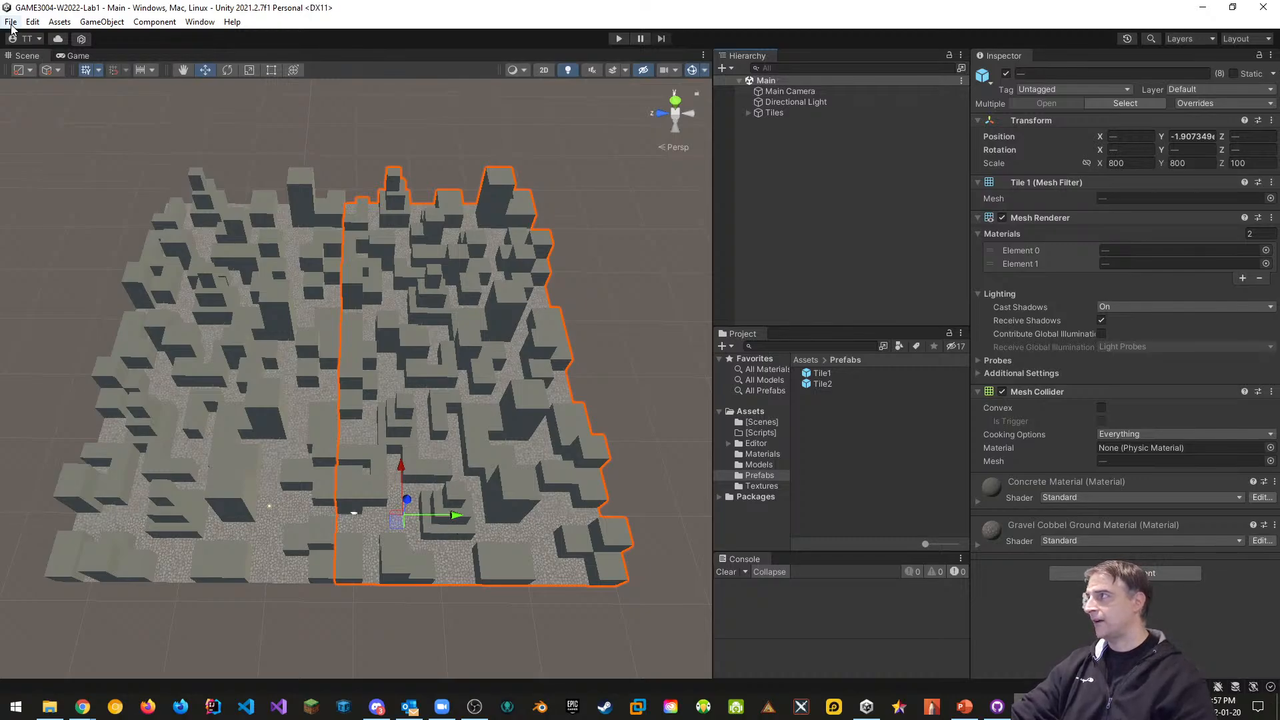
click(12, 26)
click(11, 25)
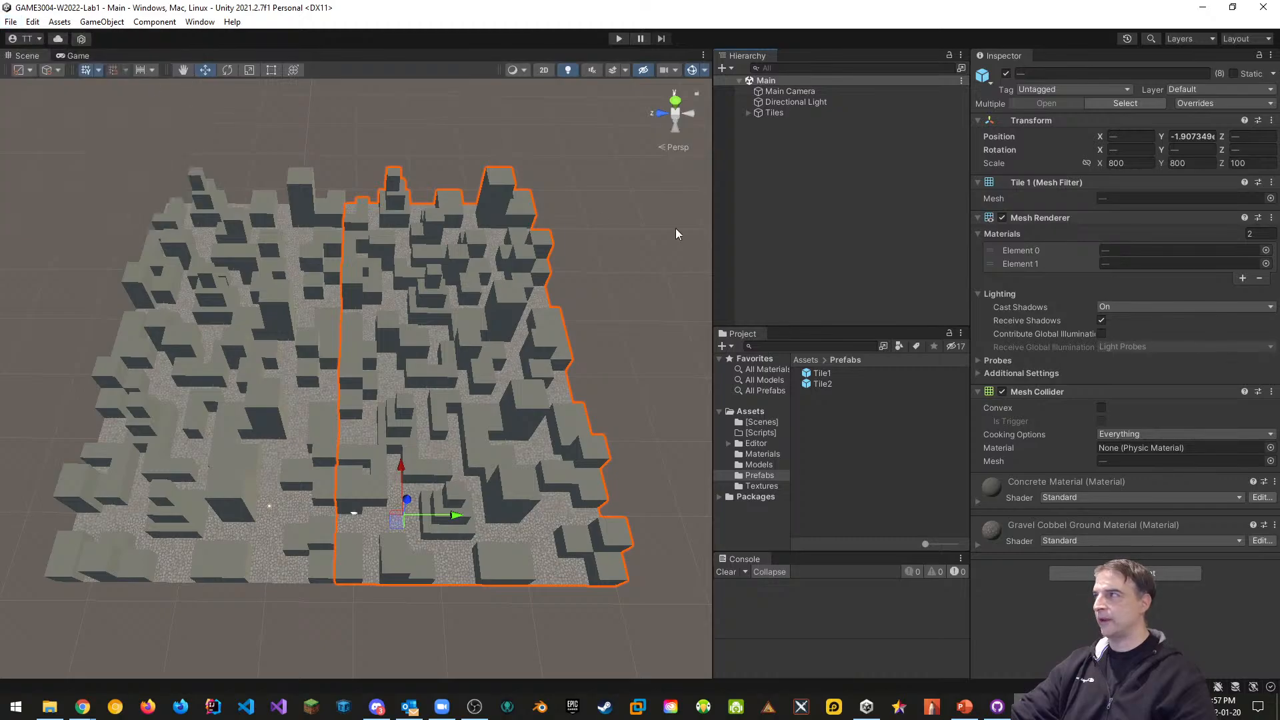
click(1193, 136)
text(0)
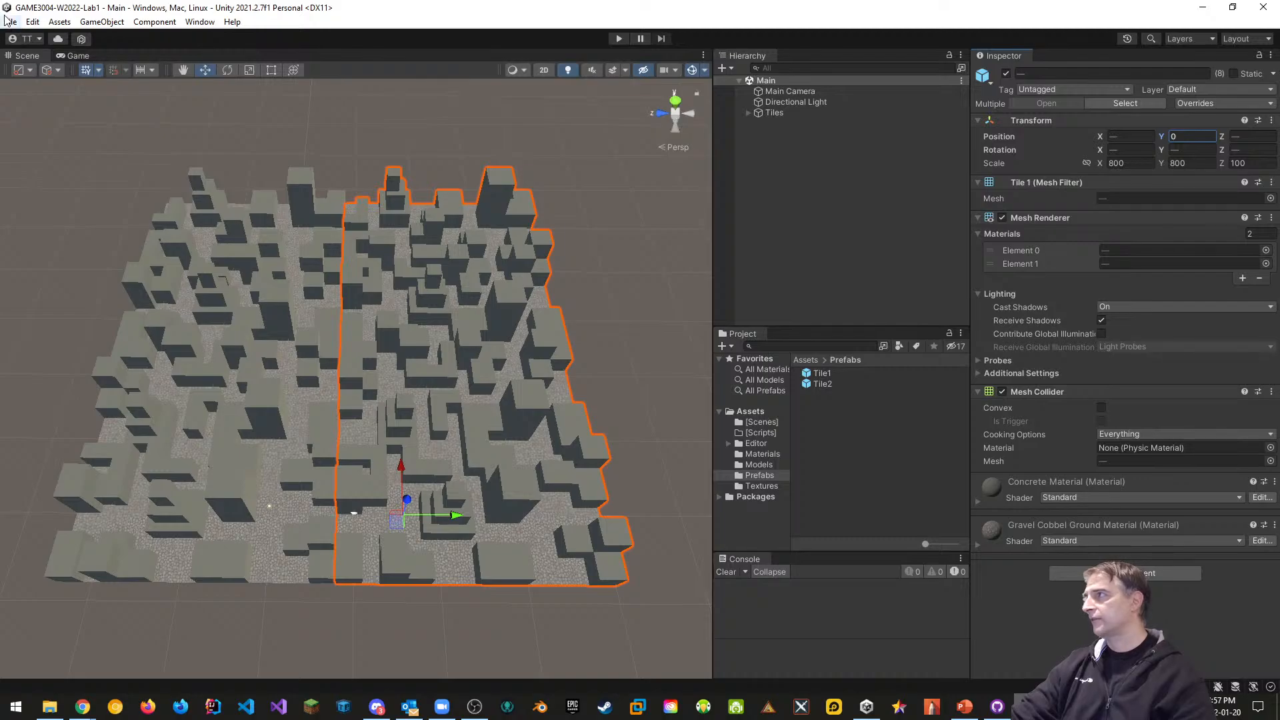
click(11, 21)
click(38, 182)
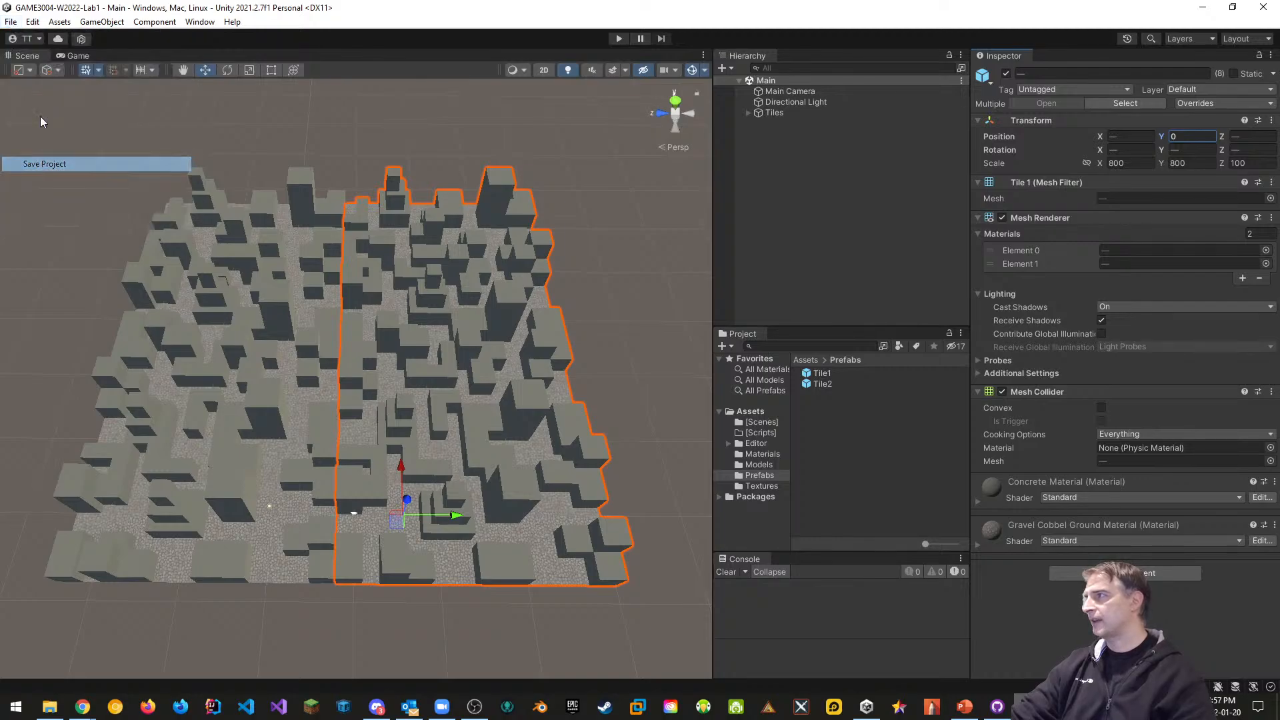
click(1264, 8)
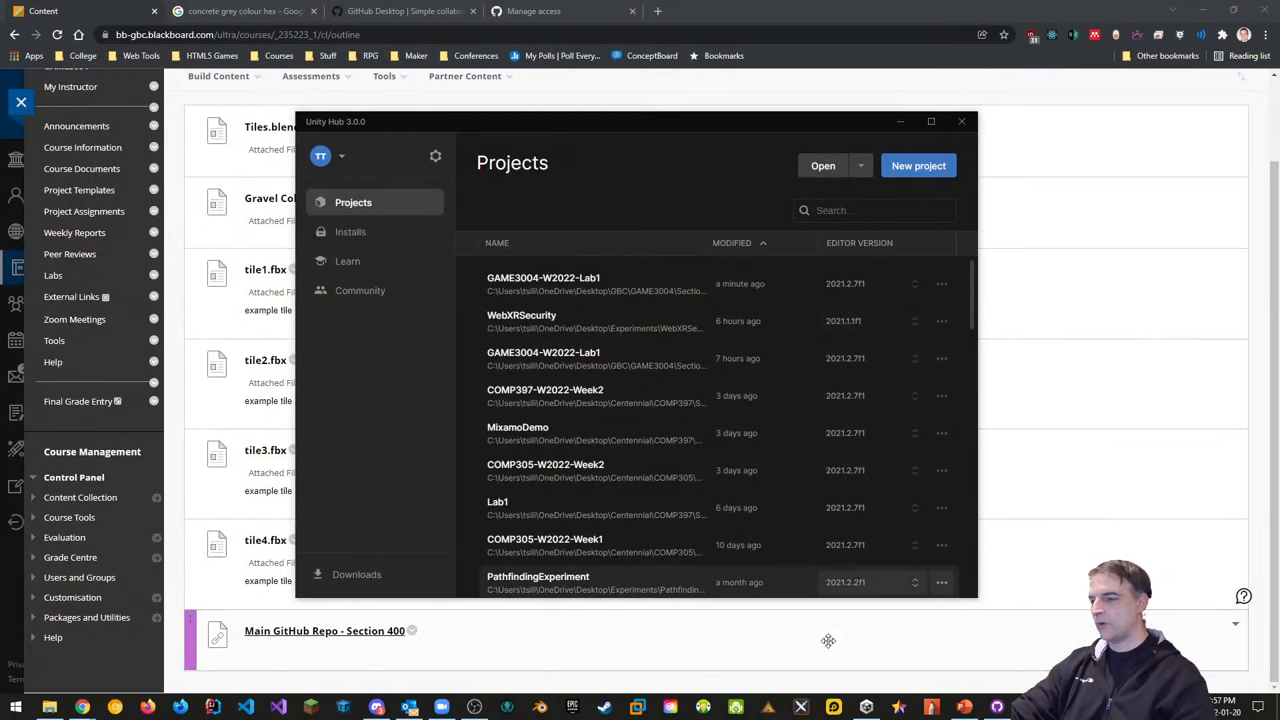
Commit to main with summary 'Created Simple Maze with Tiles' and push to origin
click(997, 707)
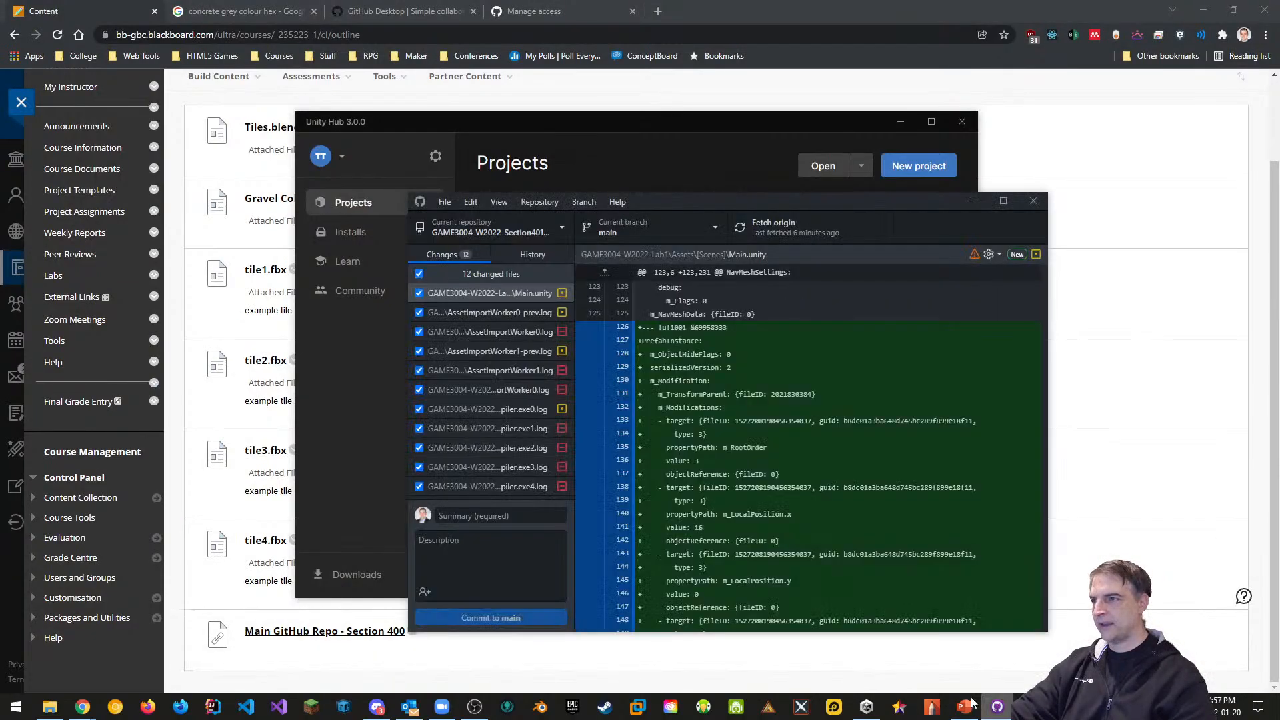
click(467, 517)
text(A)
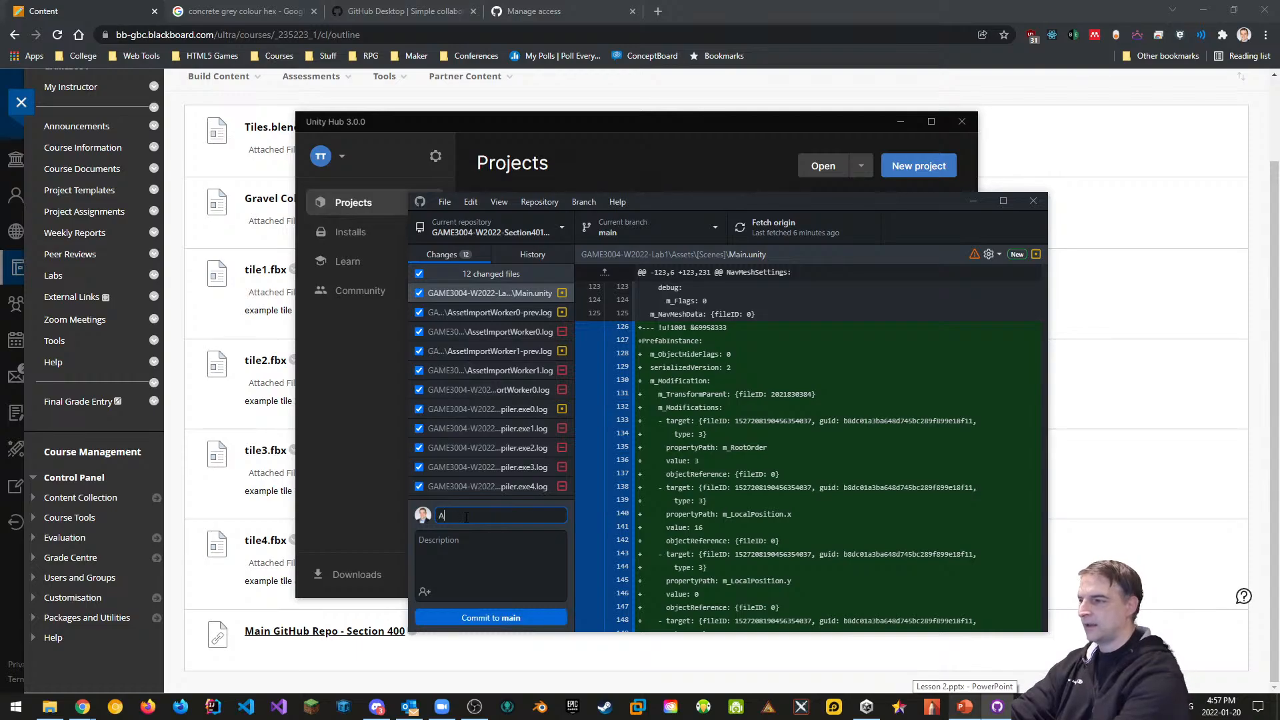
key(BackSpace)
text(Created S)
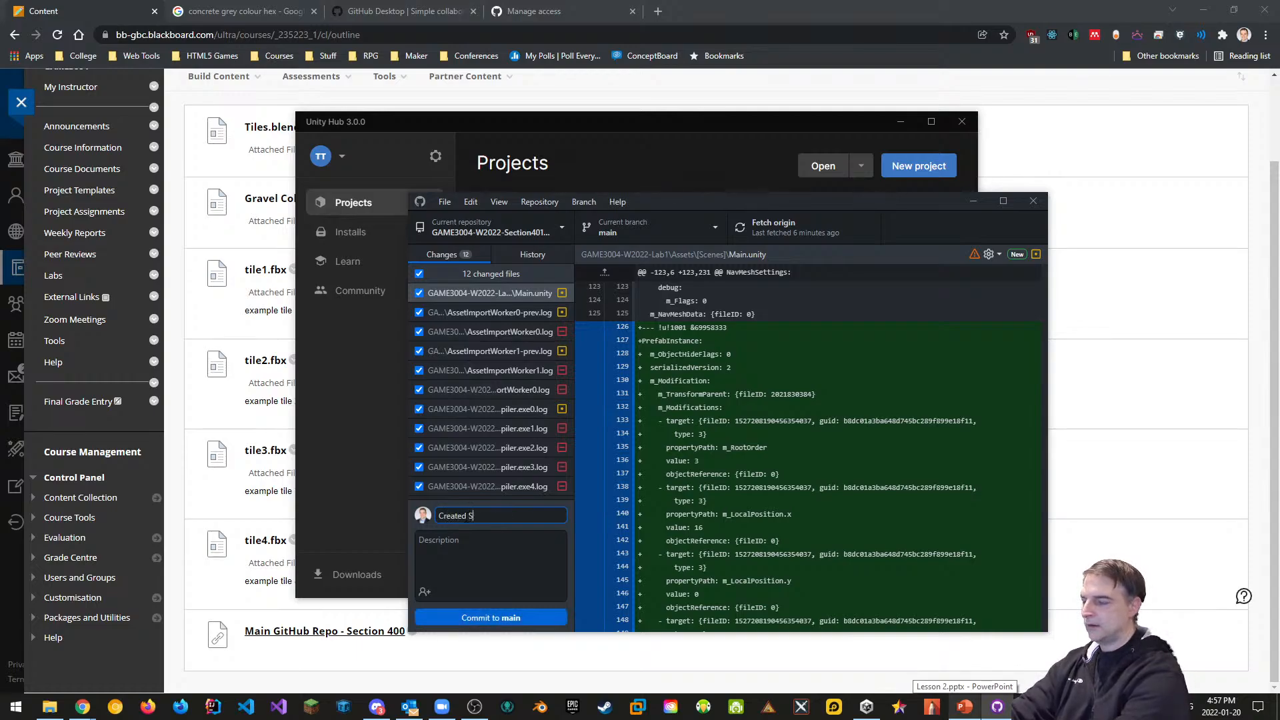
text(imple Maze with Tiles)
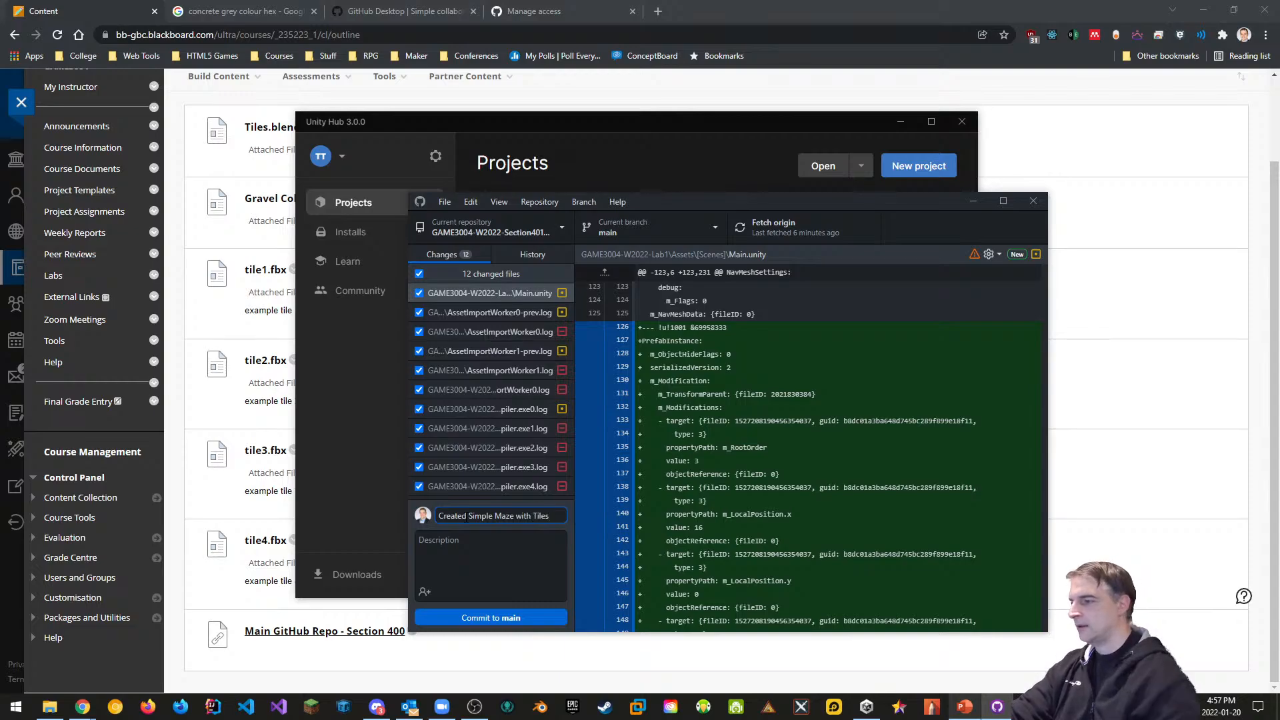
click(502, 616)
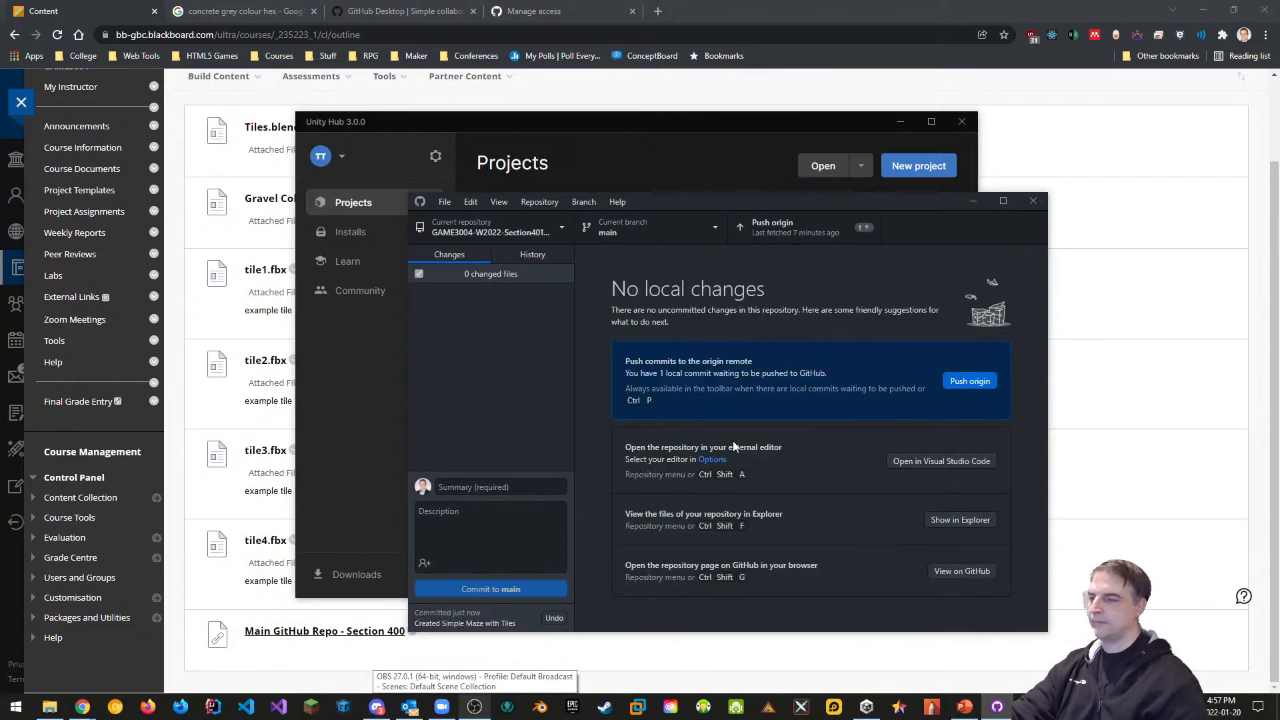
click(974, 383)
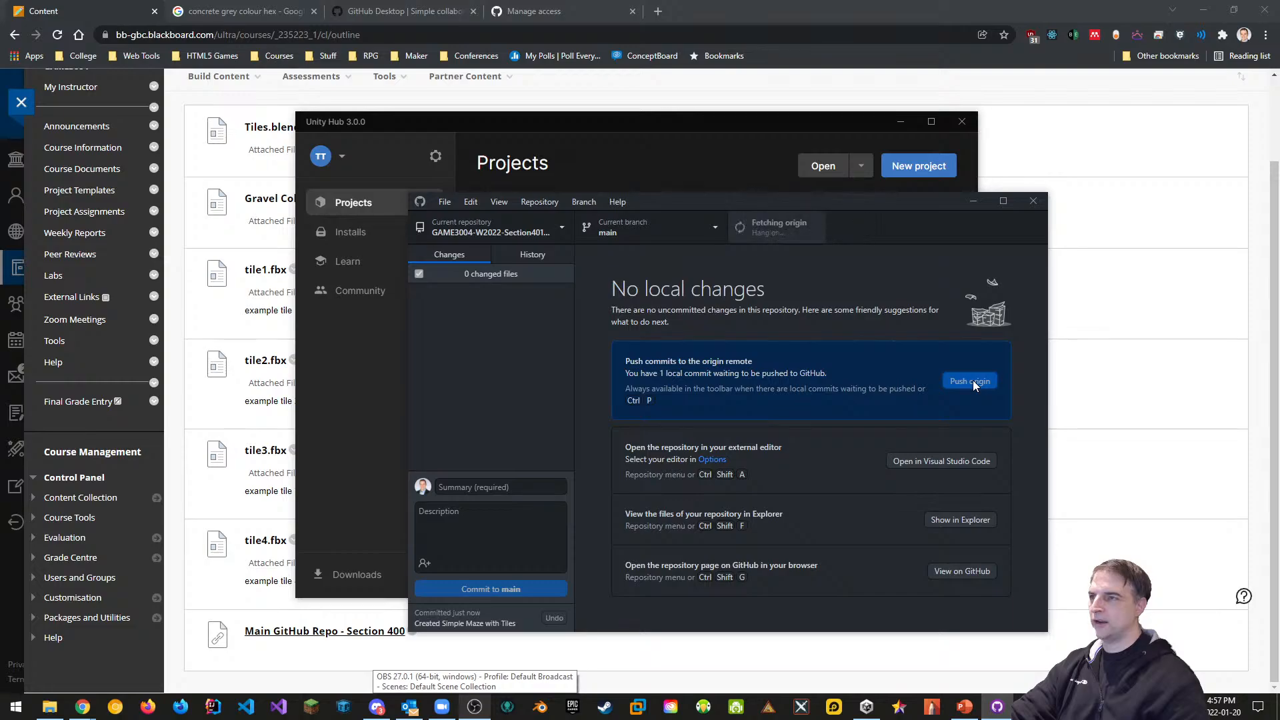
Reopen GAME3004-W2022-Lab1 from Unity Hub's Projects list
click(686, 126)
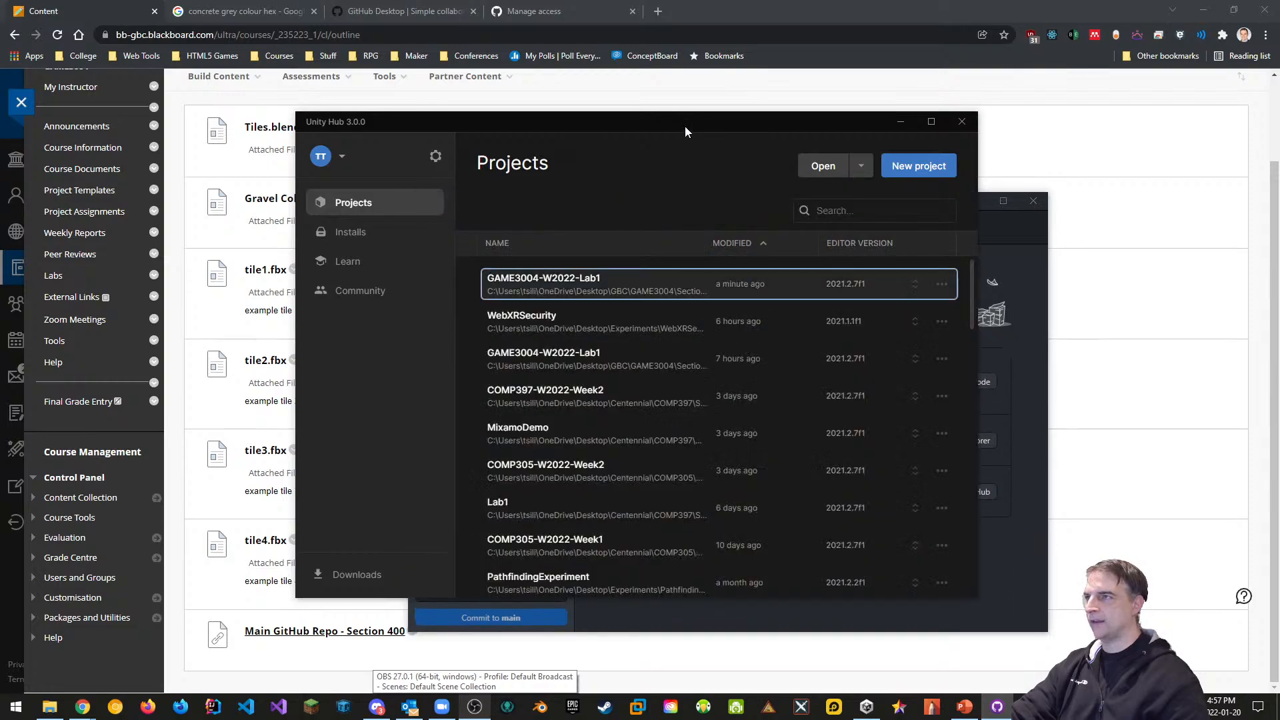
click(634, 285)
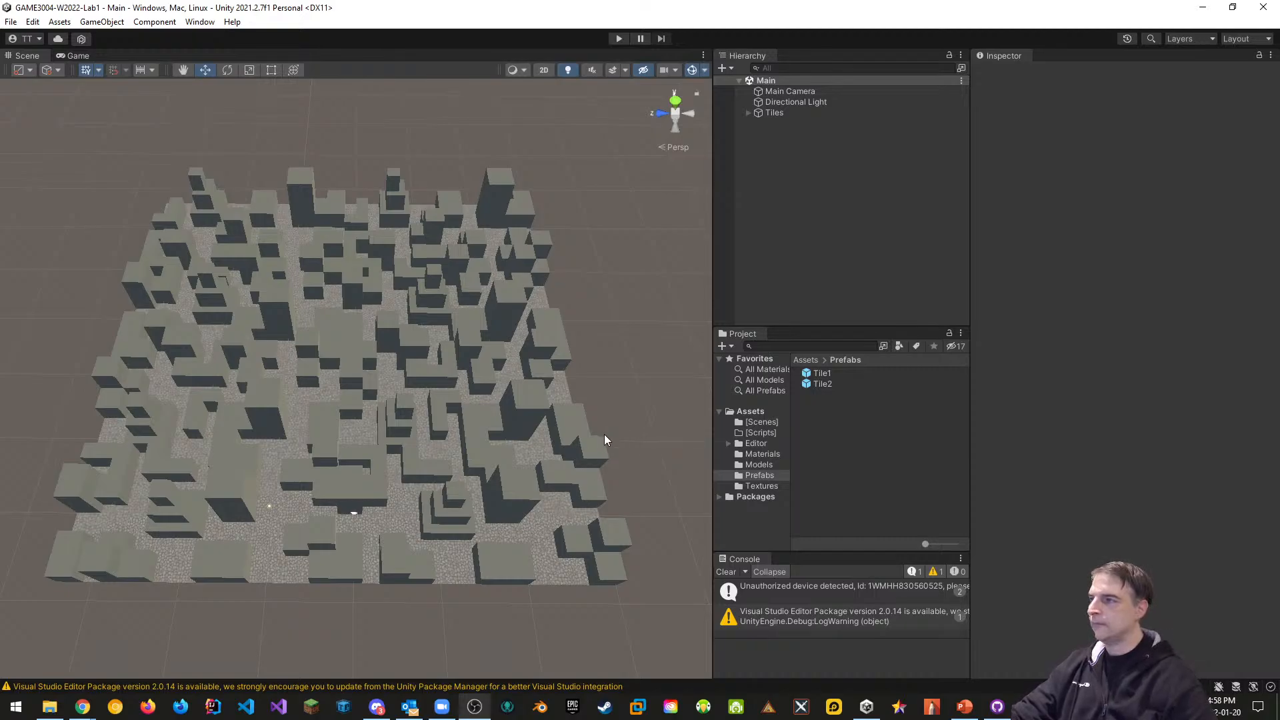
right_drag(604, 436, 621, 407)
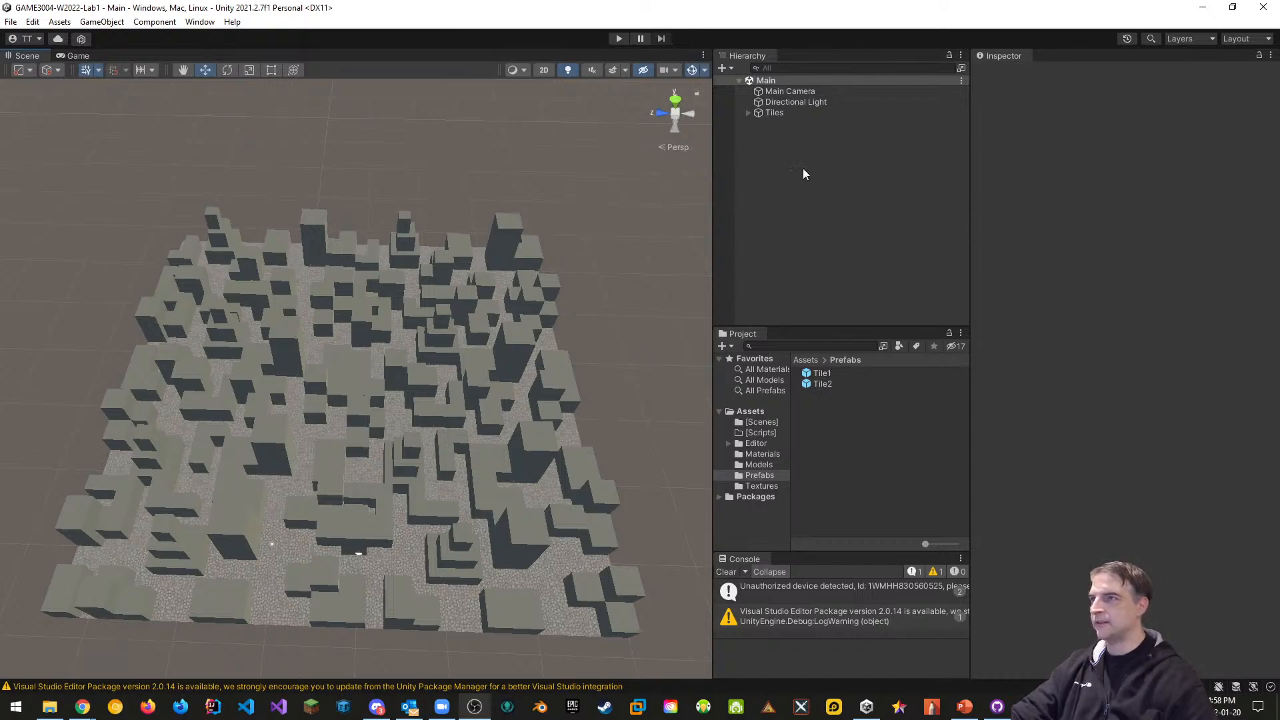
double_click(783, 90)
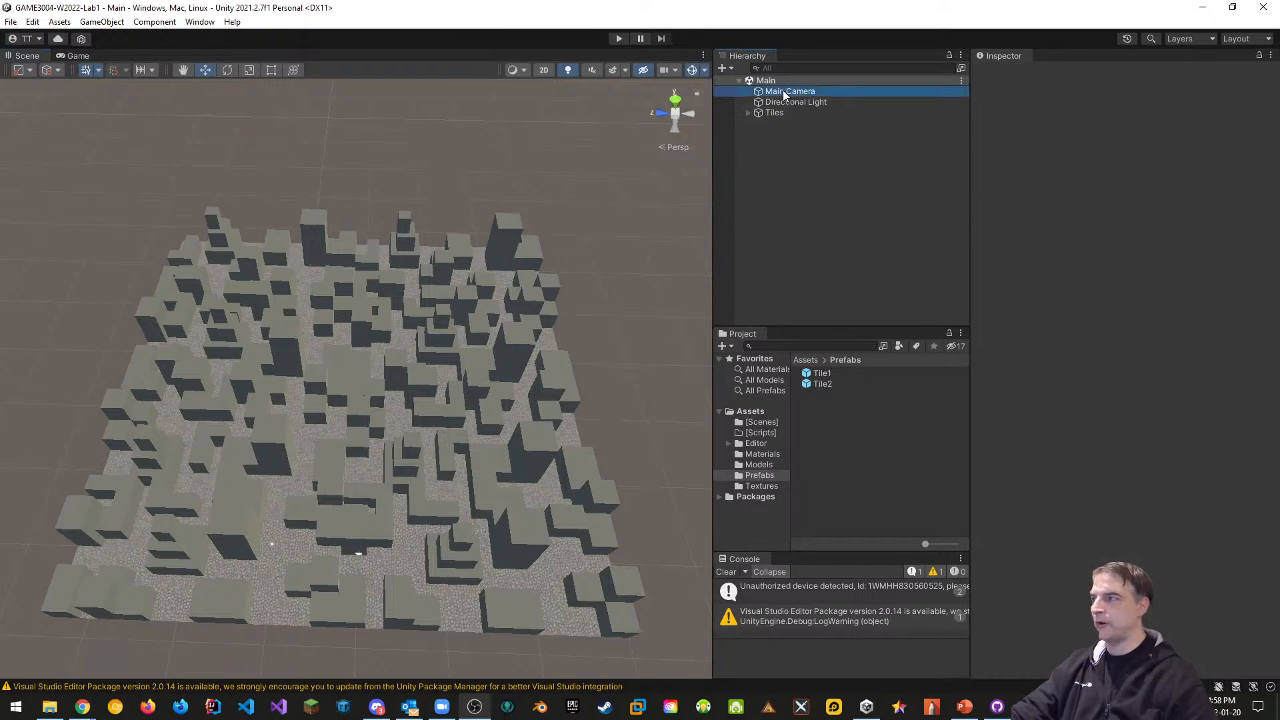
right_drag(526, 467, 525, 345)
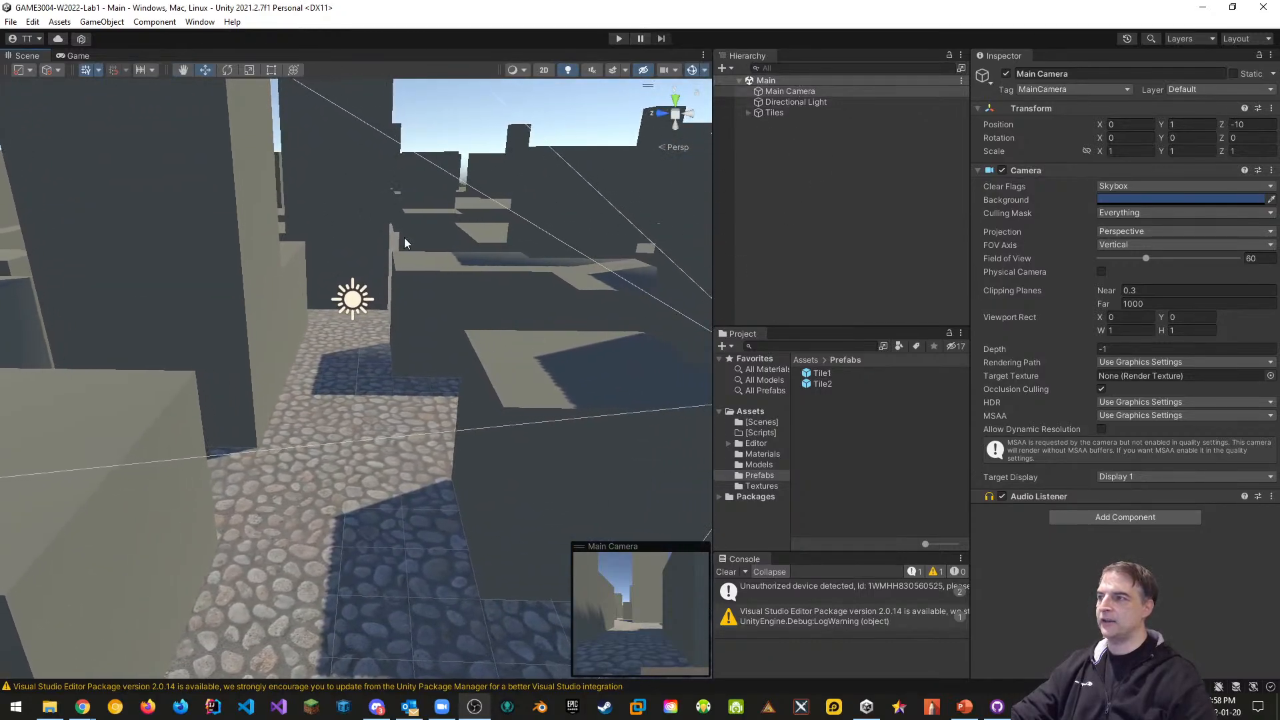
right_drag(465, 448, 338, 470)
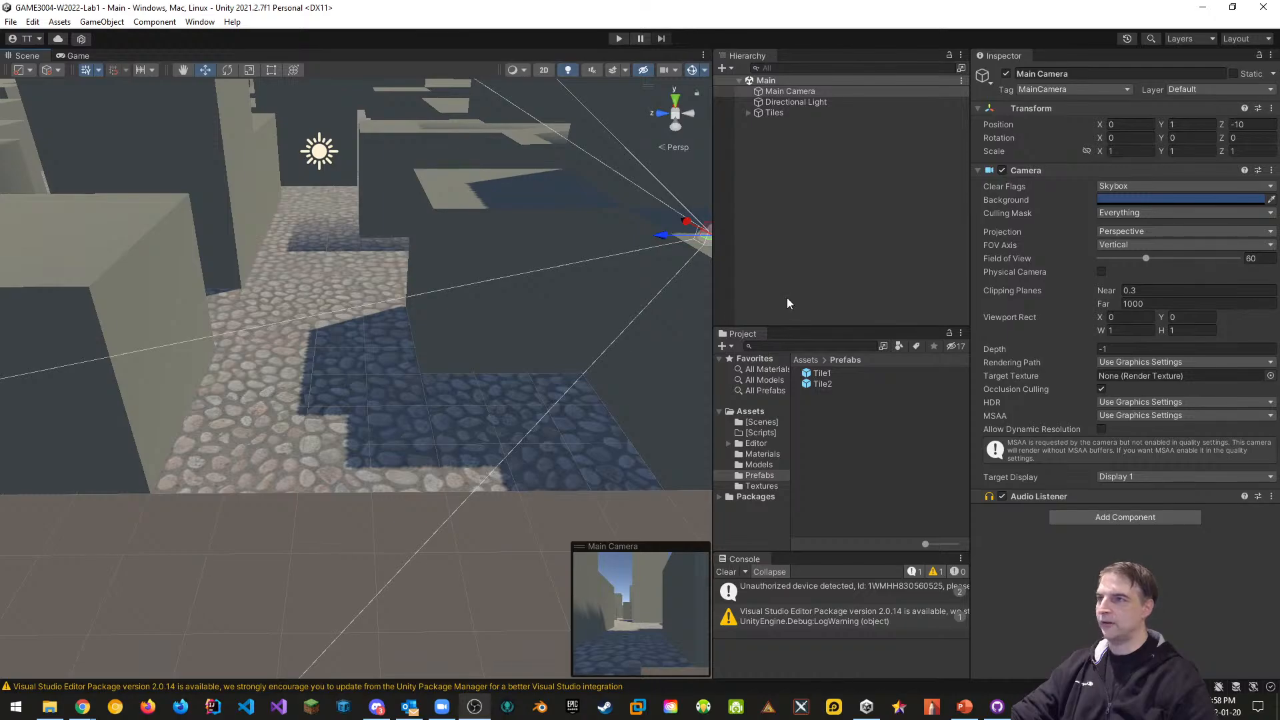
right_click(779, 184)
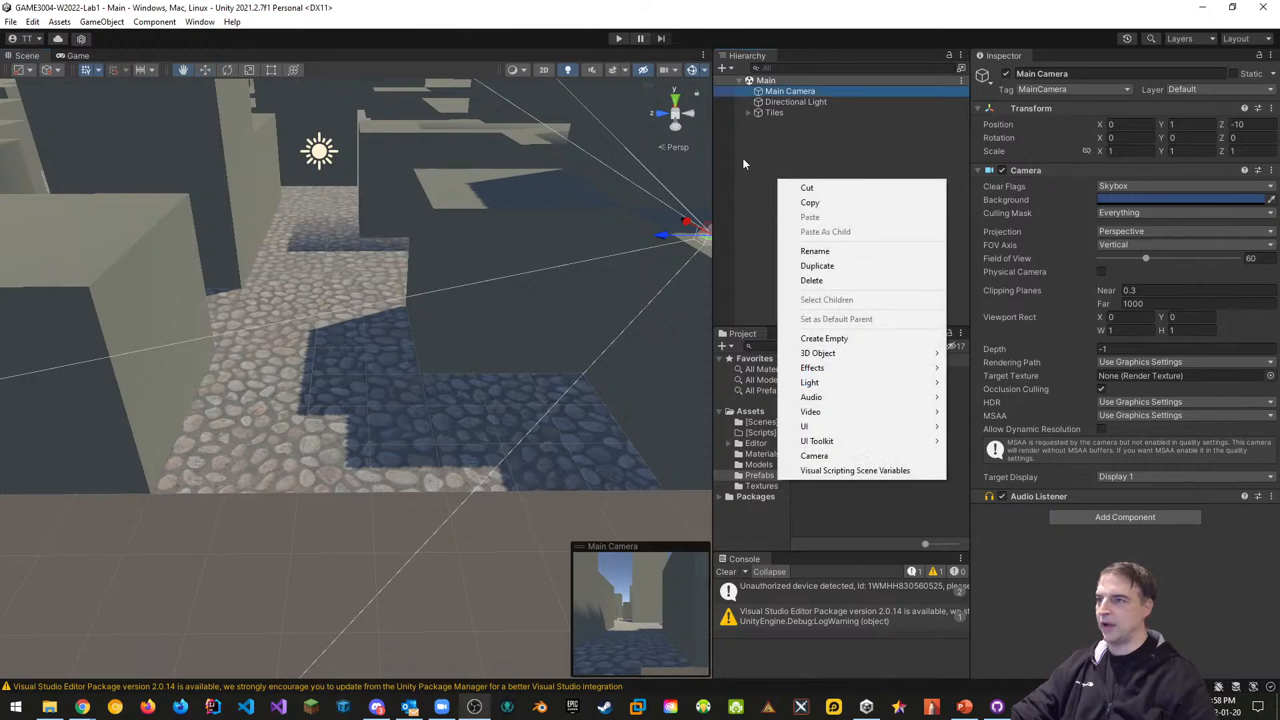
click(765, 277)
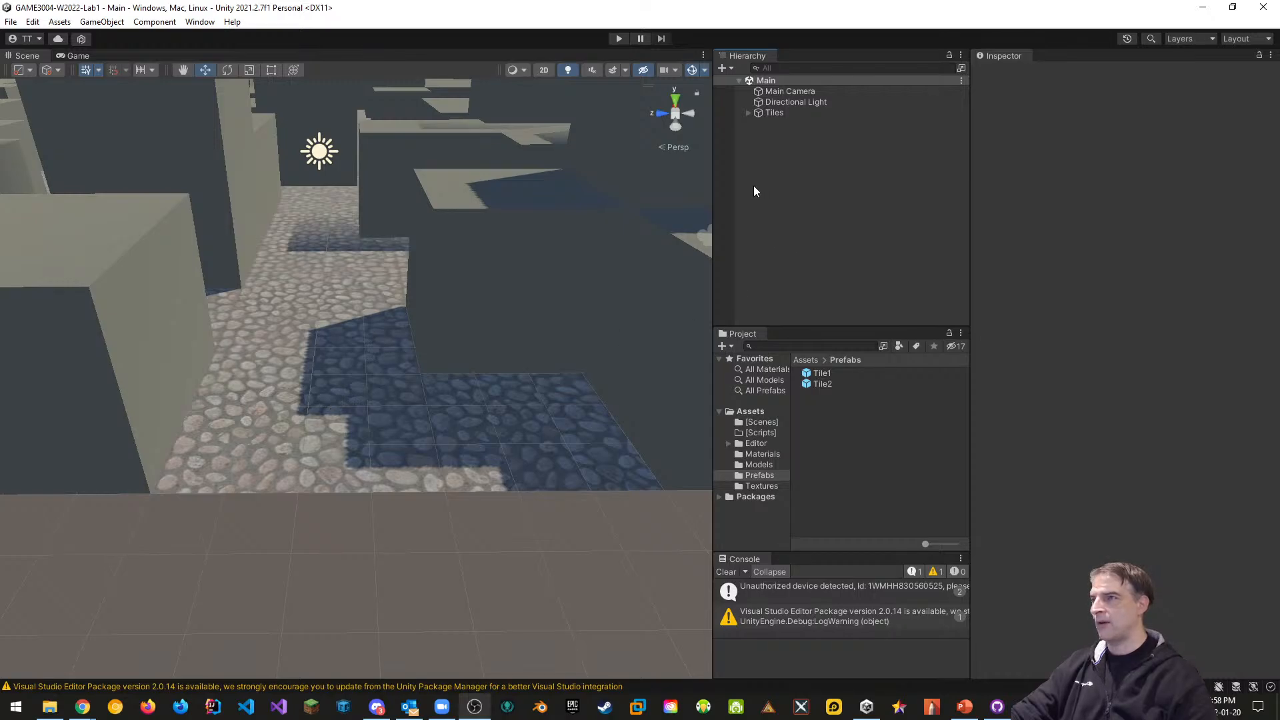
Add a 3D Cylinder and place it on the cobbled street at about -6.37, 1.309, -0.196
right_click(772, 213)
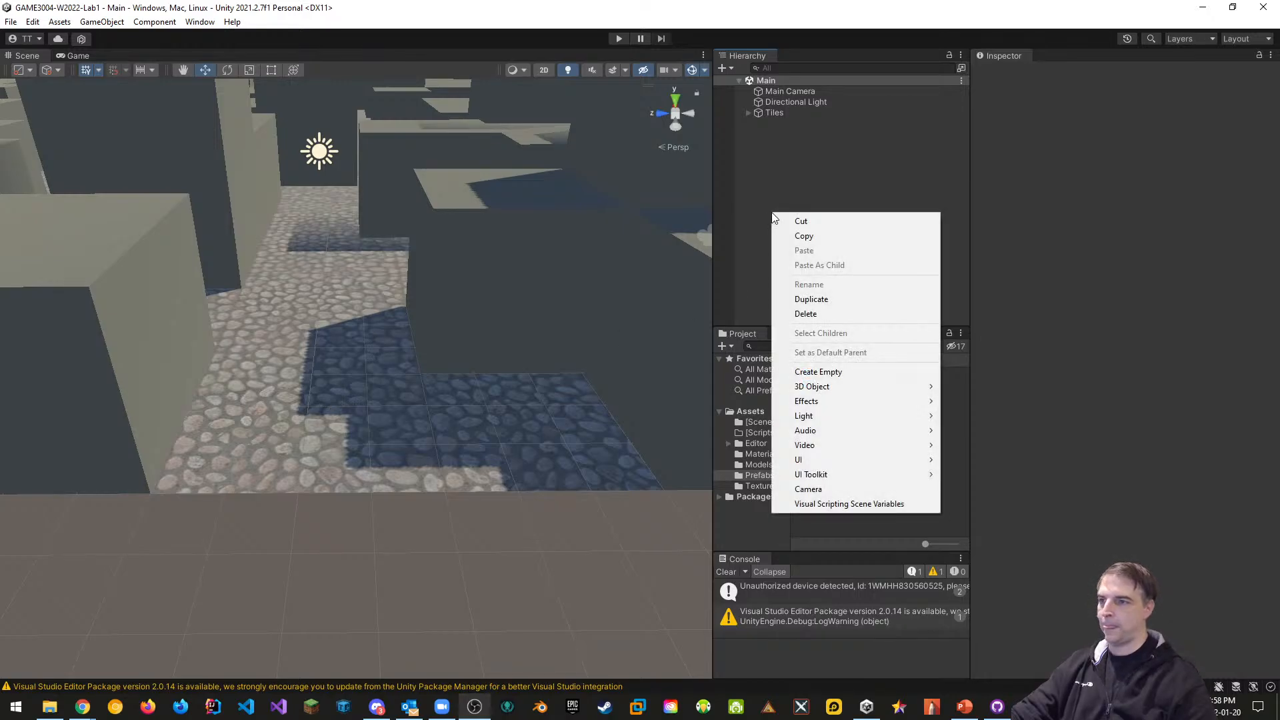
mouse_move(808, 390)
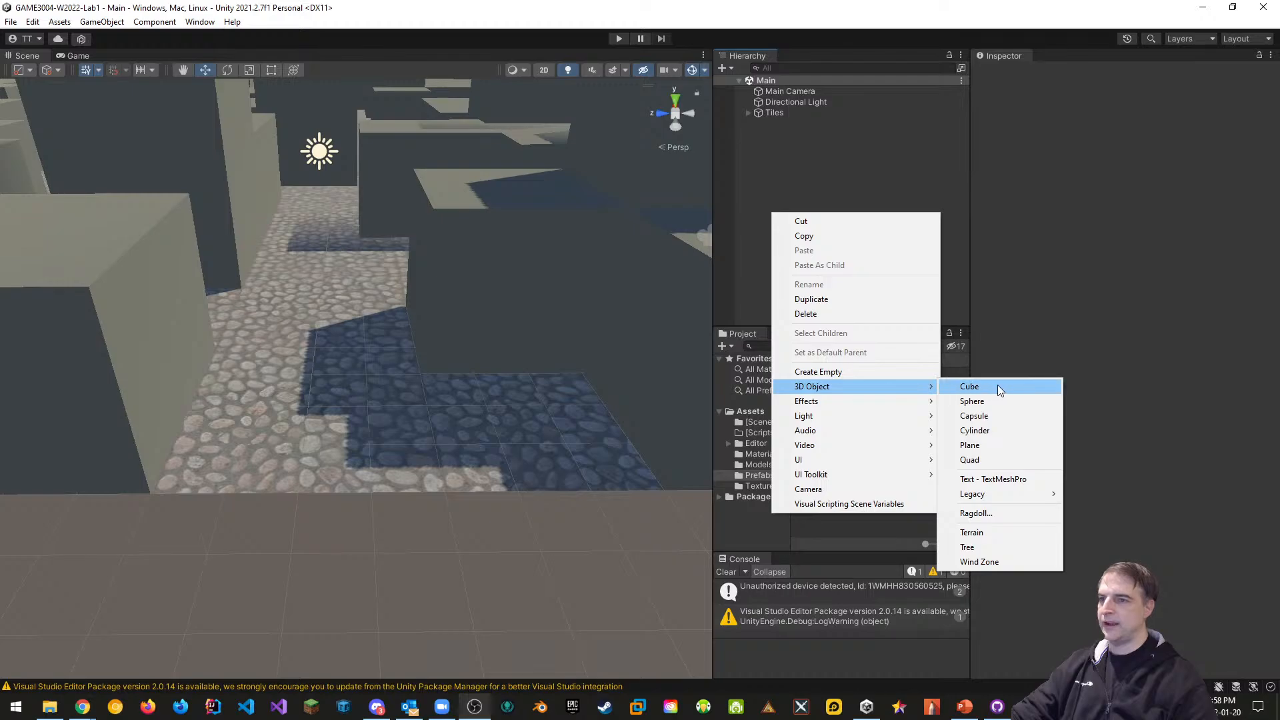
click(977, 431)
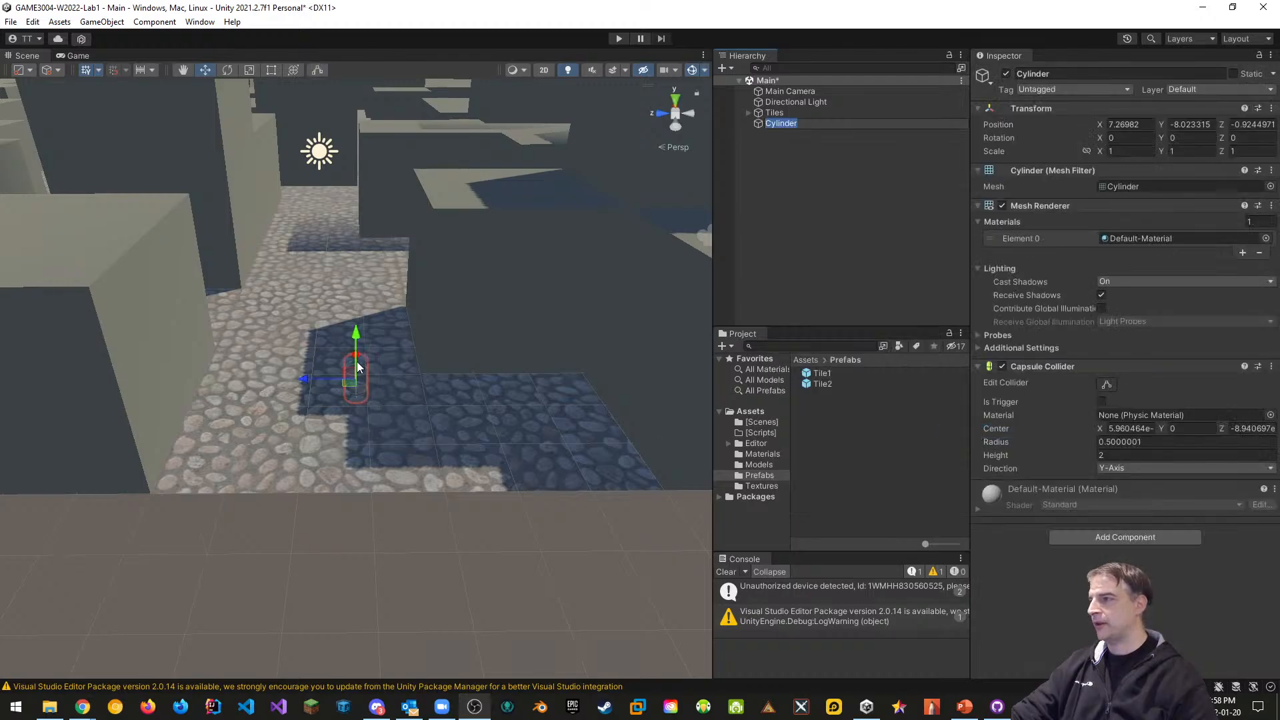
drag(356, 338, 335, 116)
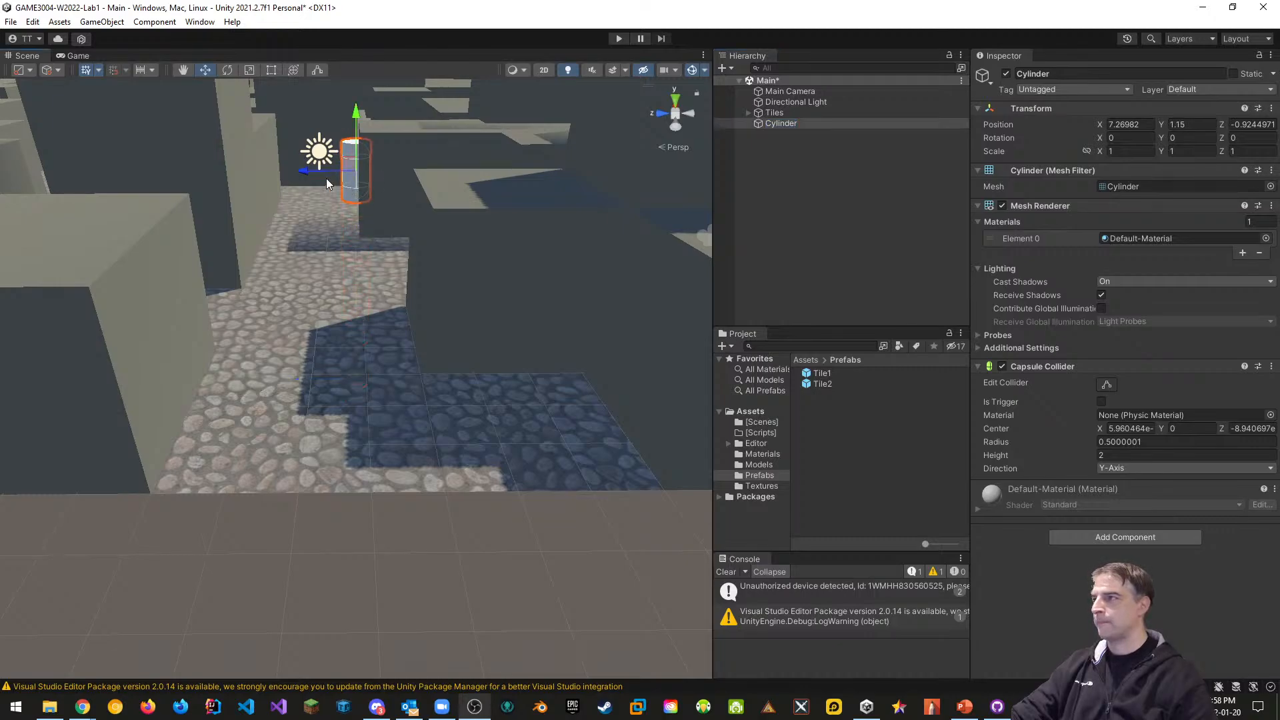
alt+drag(362, 189, 254, 306)
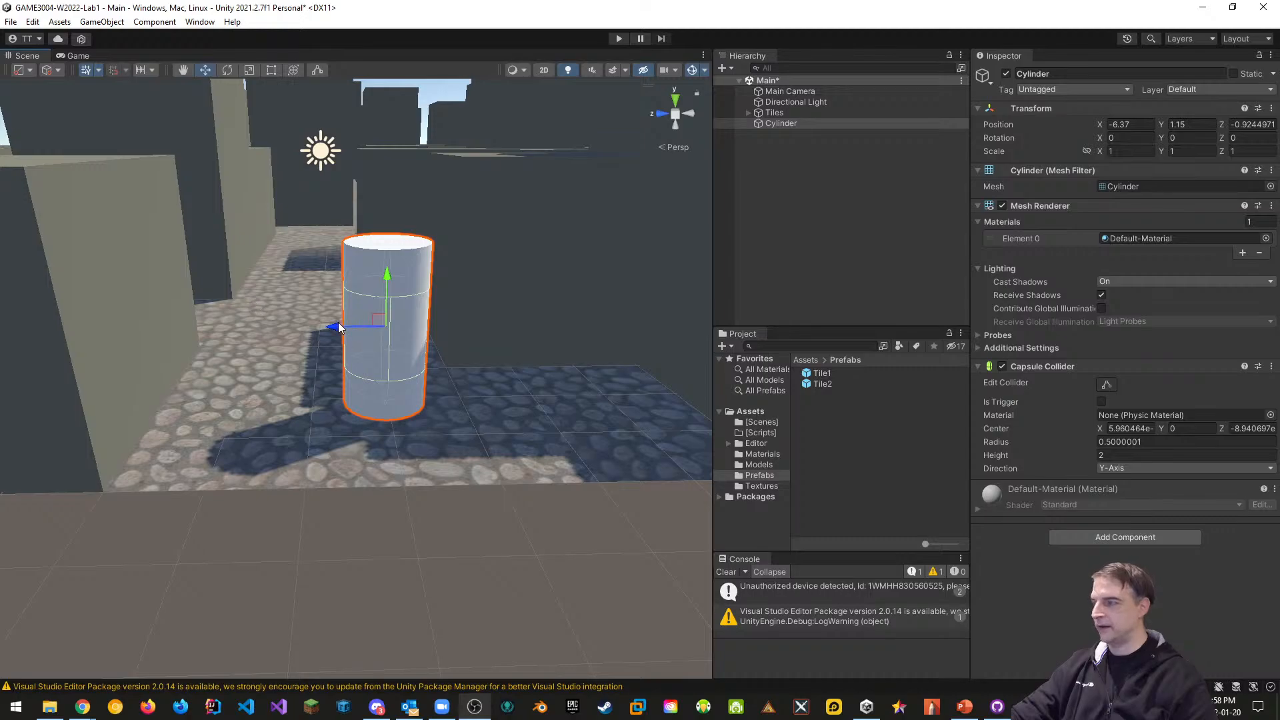
drag(339, 327, 273, 327)
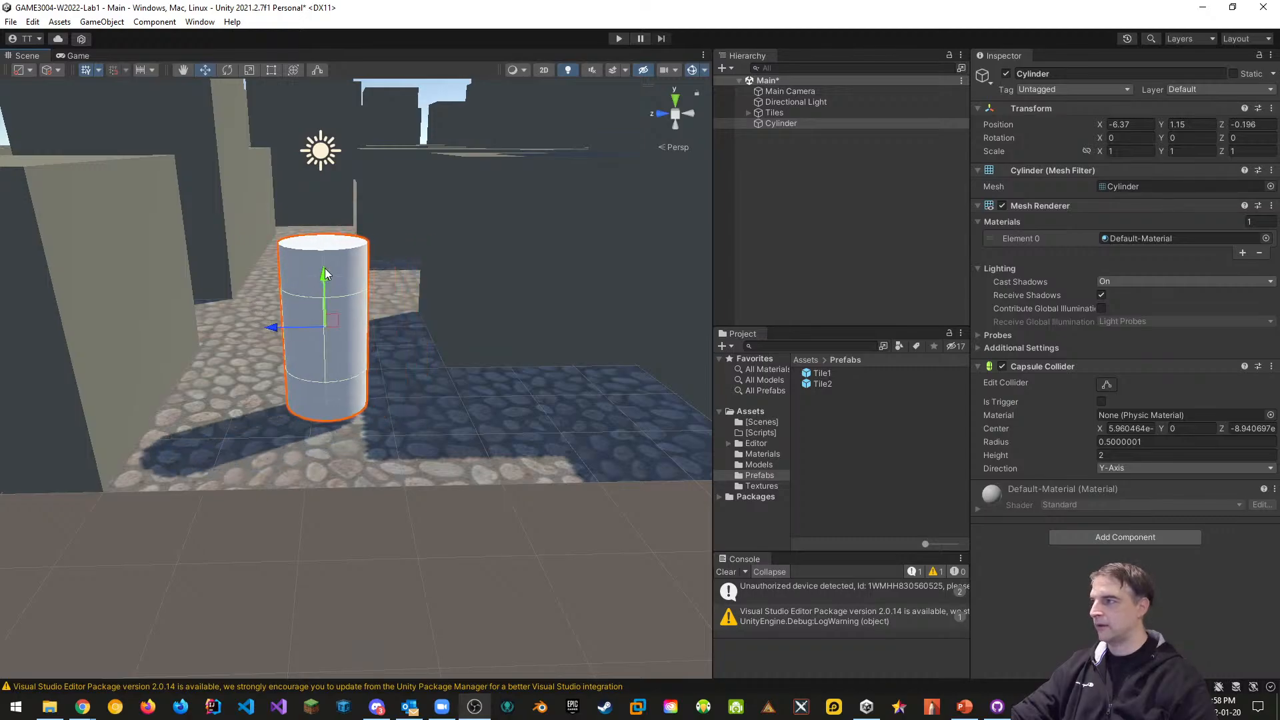
drag(326, 274, 325, 261)
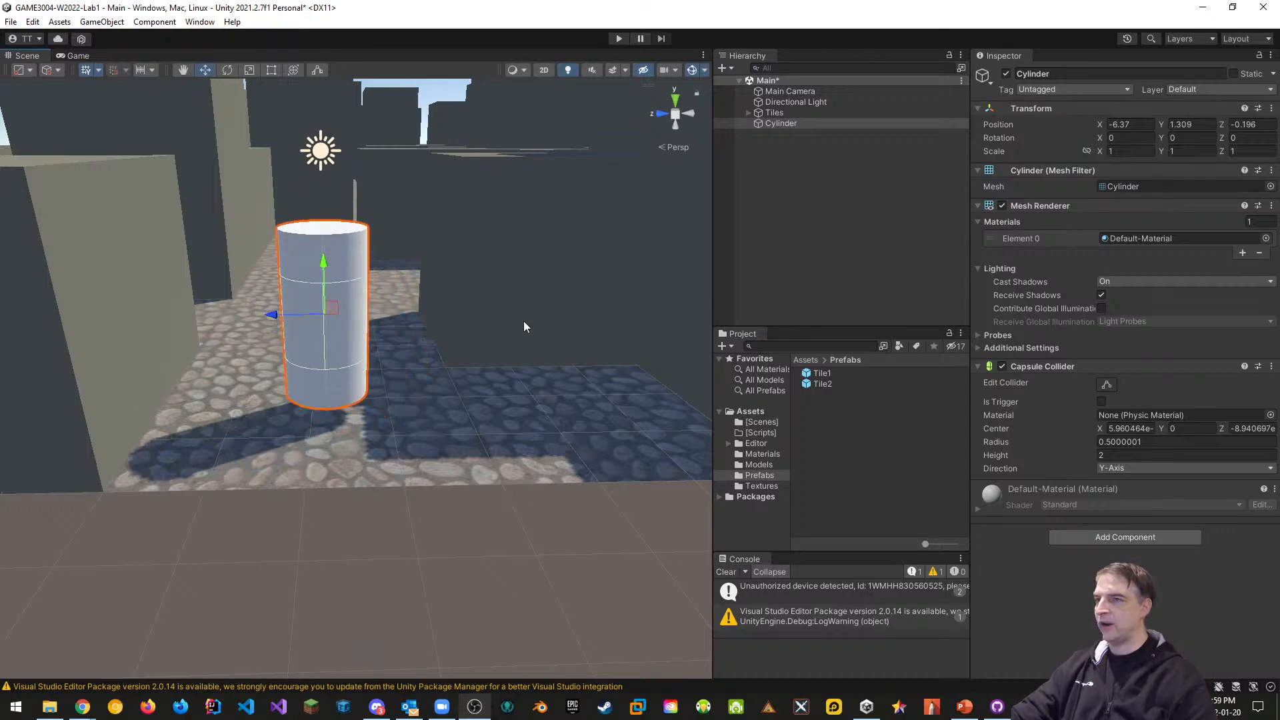
click(759, 455)
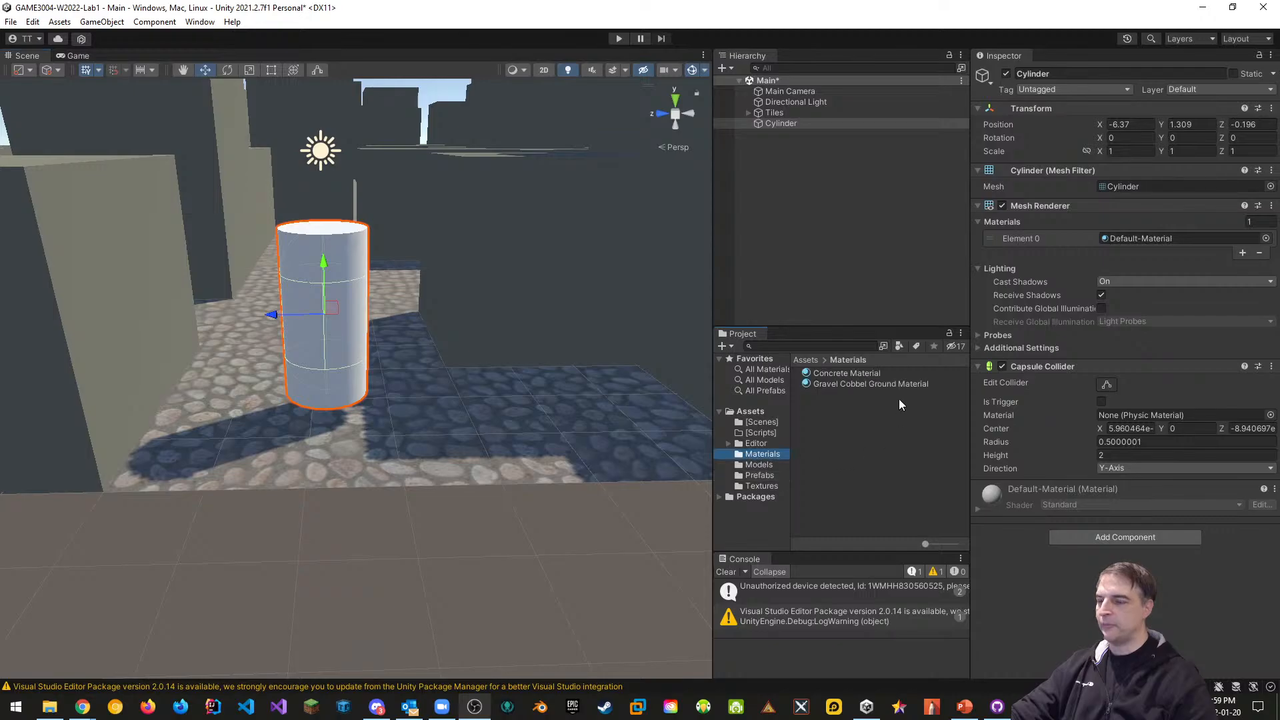
right_click(819, 420)
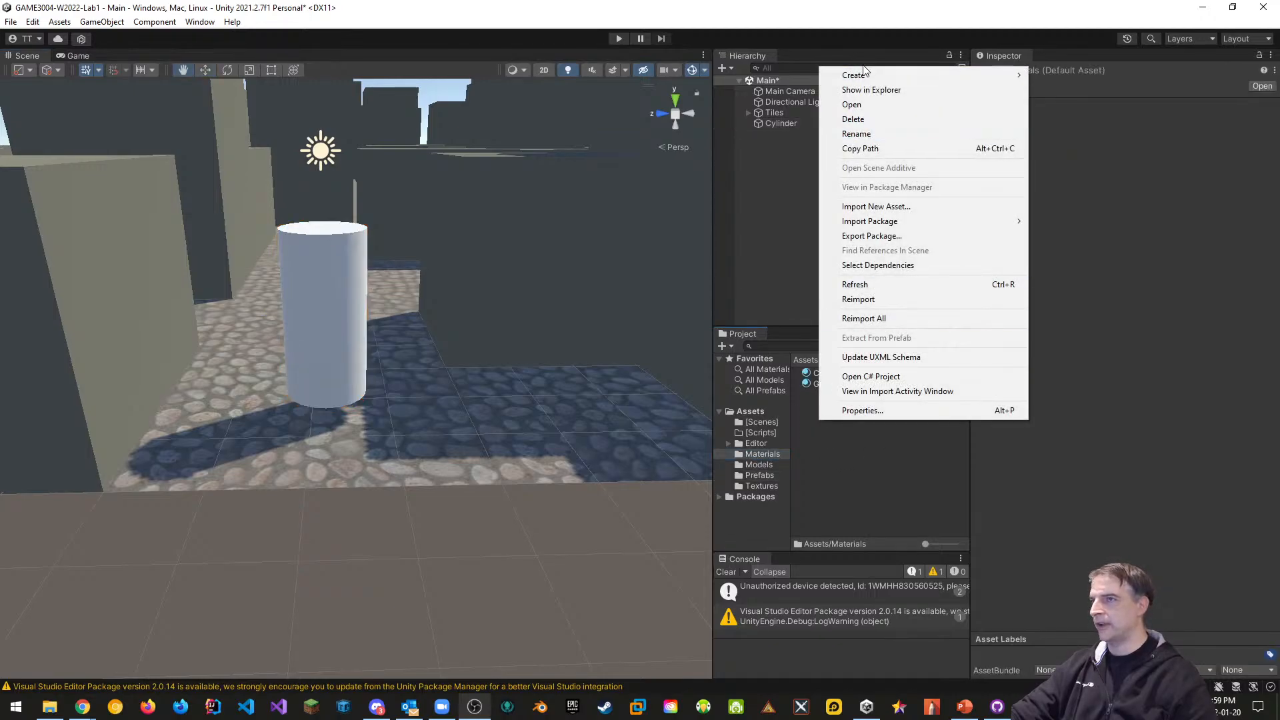
Create a bright green (05FF00) 'Debug Material' in Materials and apply it to the cylinder
mouse_move(860, 75)
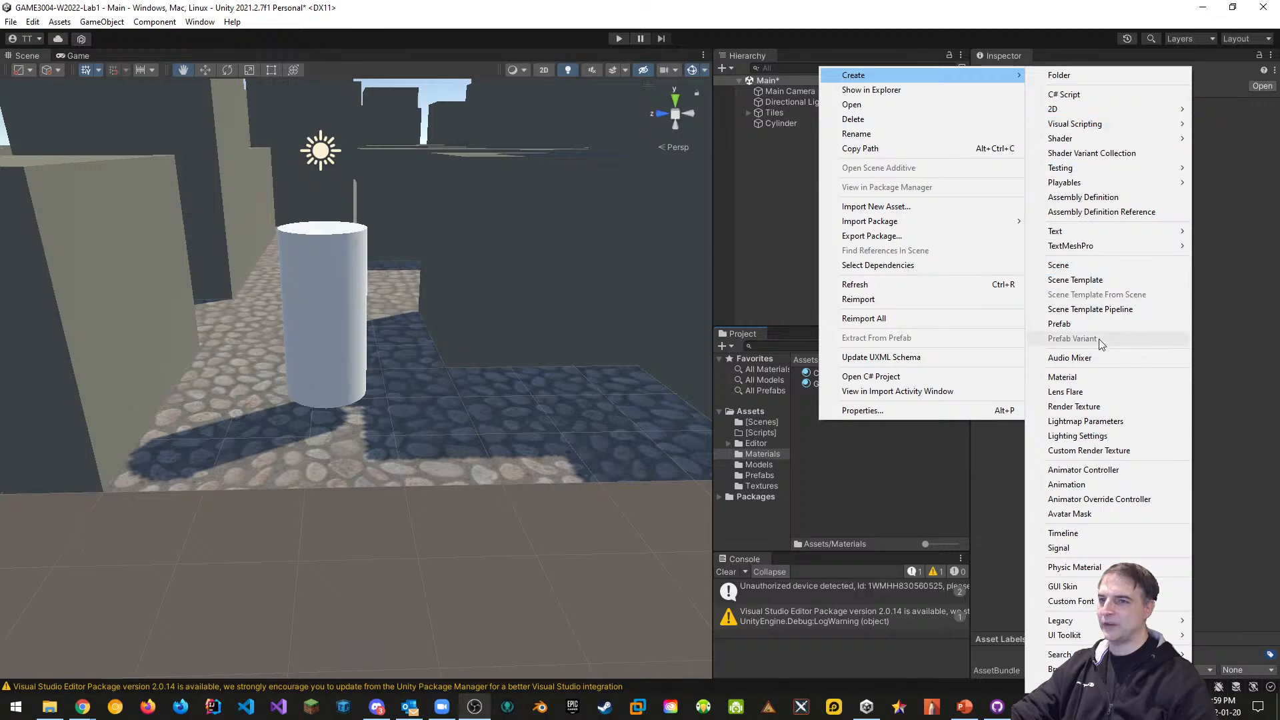
click(1094, 378)
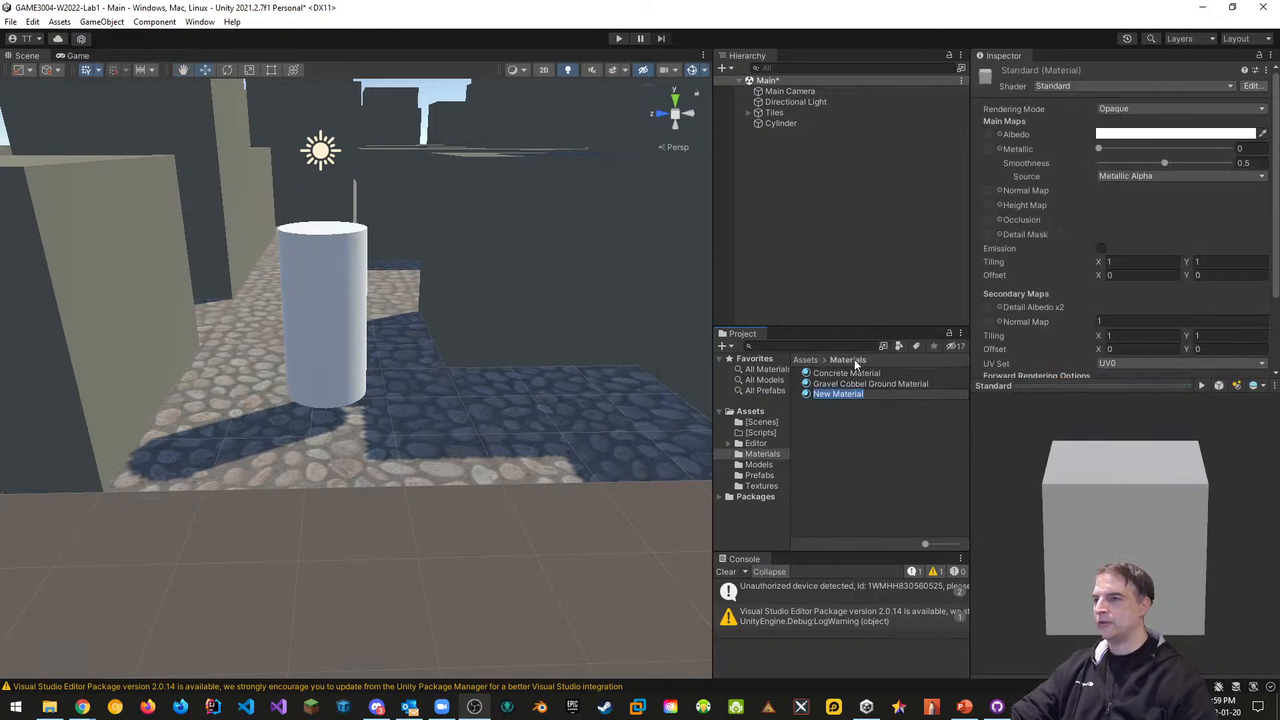
text(Debug Ma)
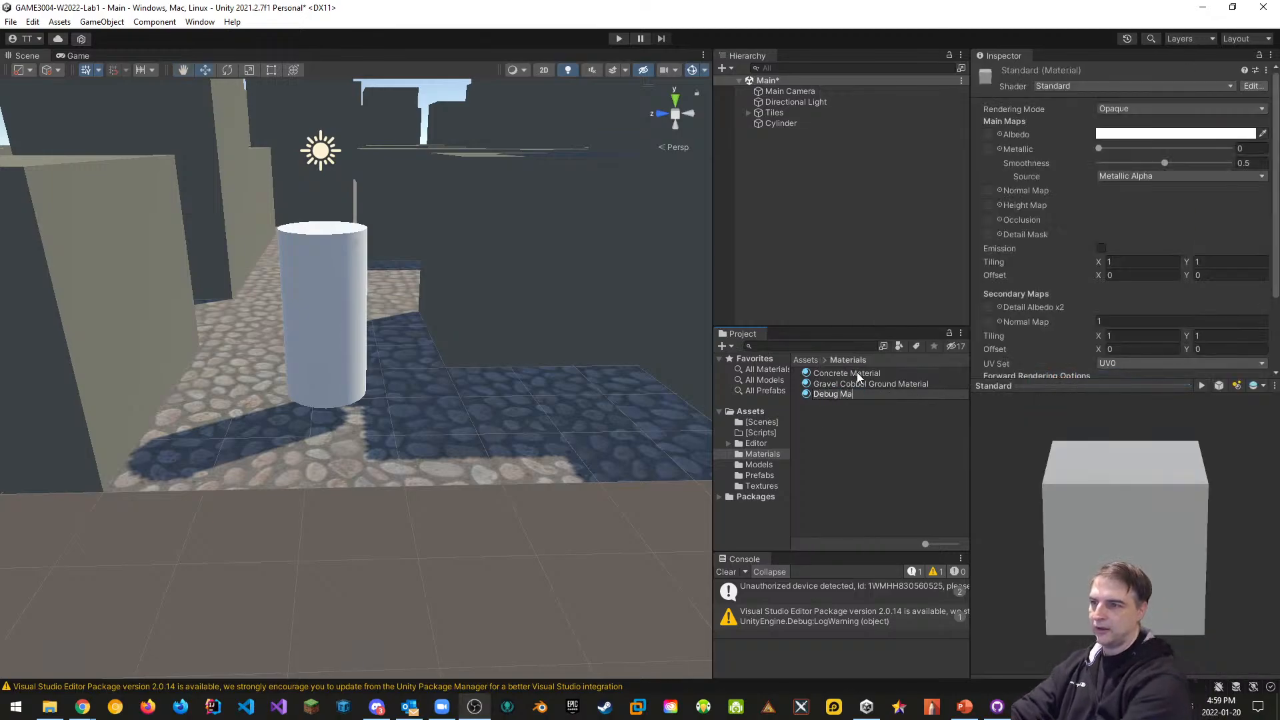
text(terial)
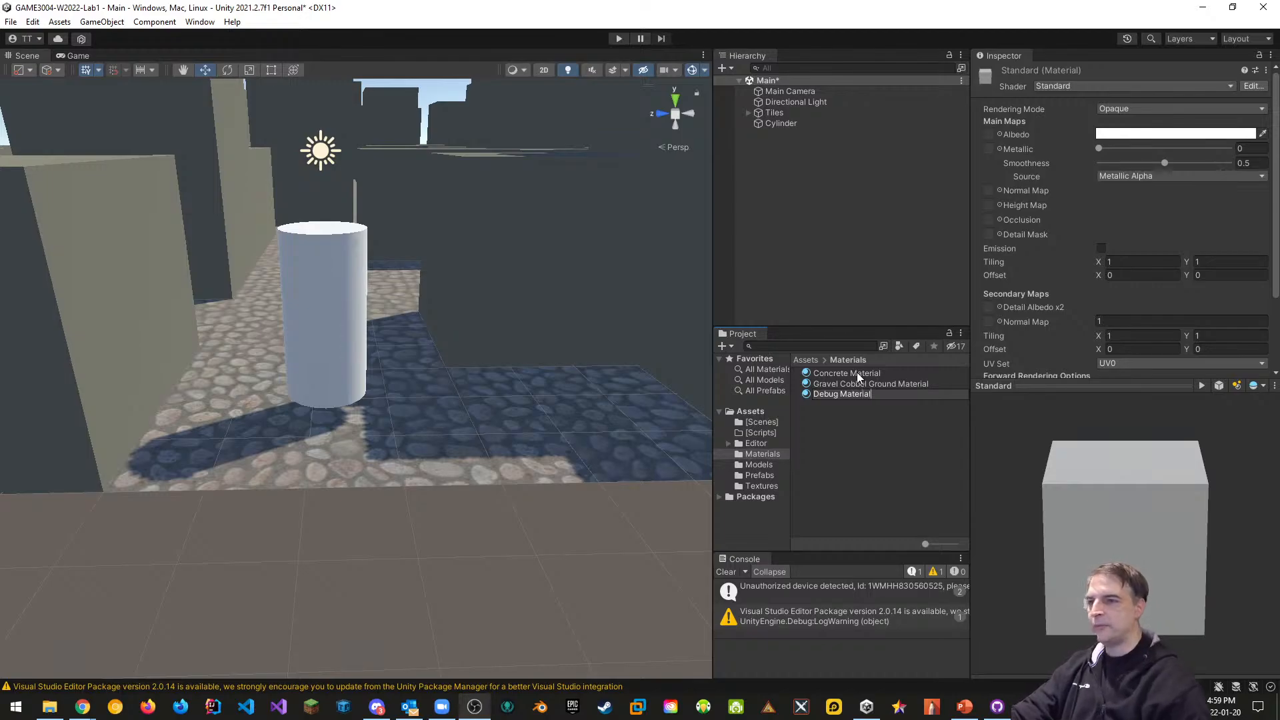
key(Return)
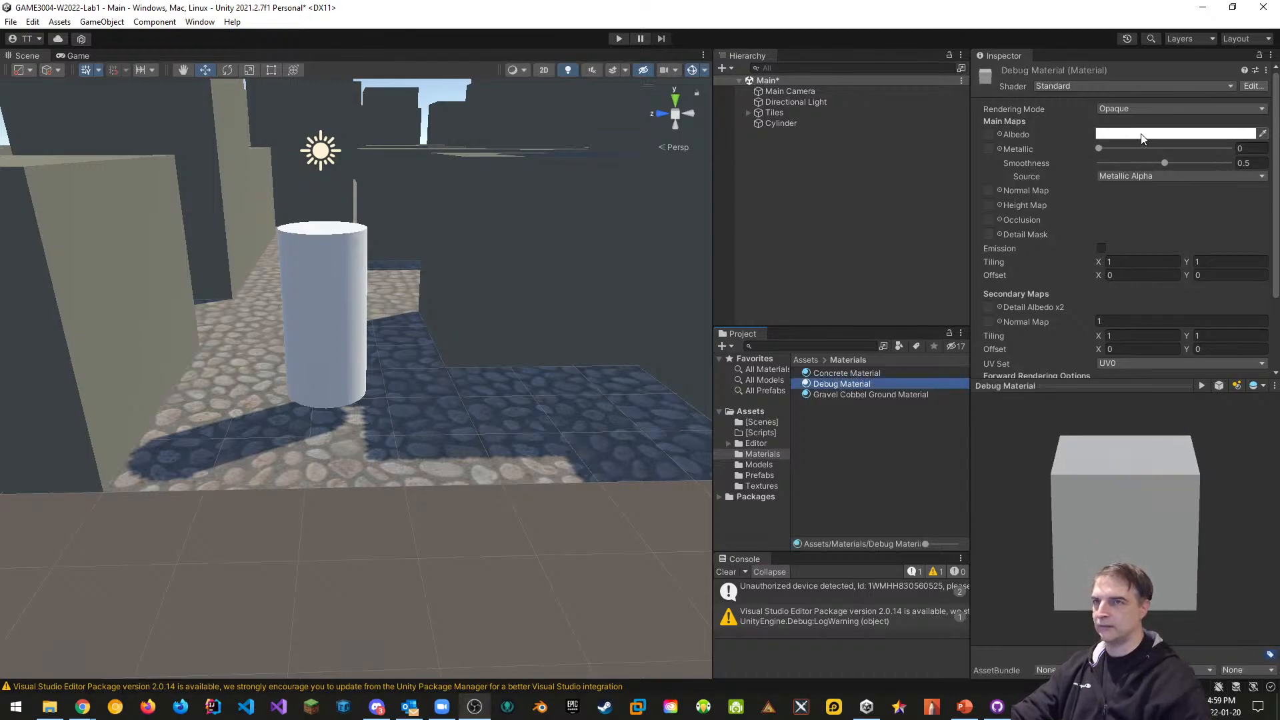
click(1173, 134)
click(1166, 182)
drag(1198, 242, 1242, 193)
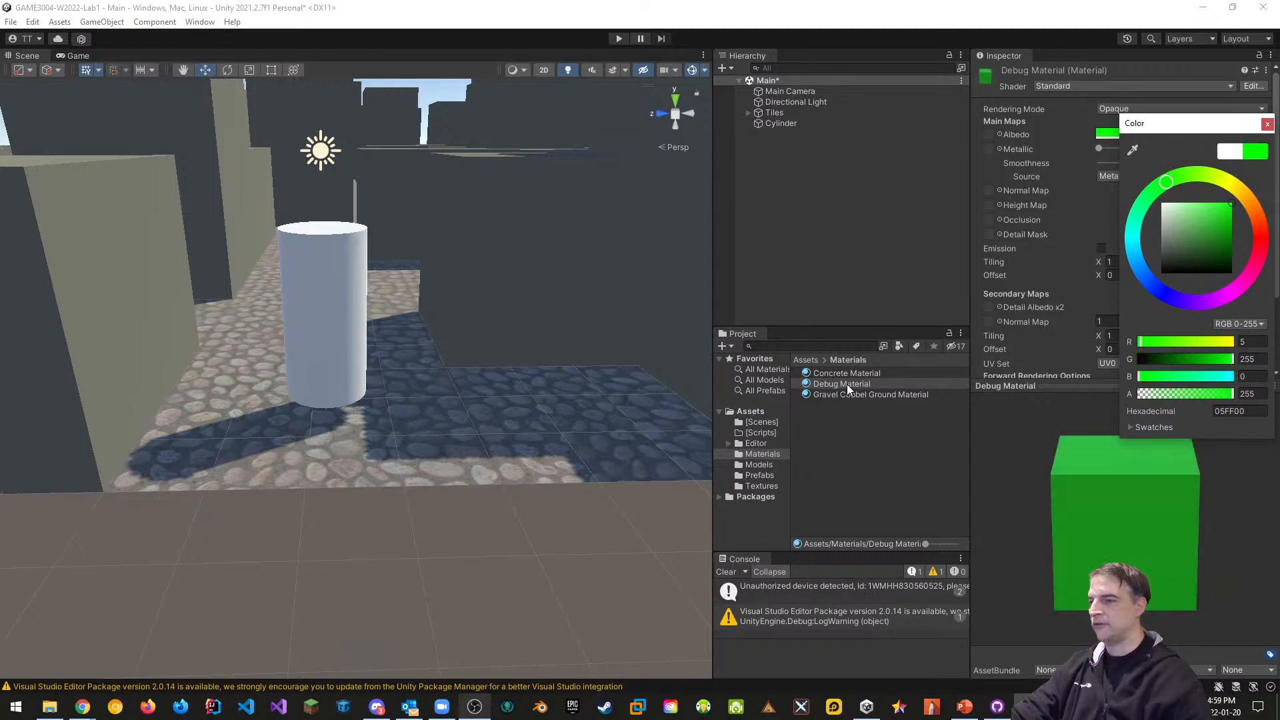
drag(847, 384, 360, 326)
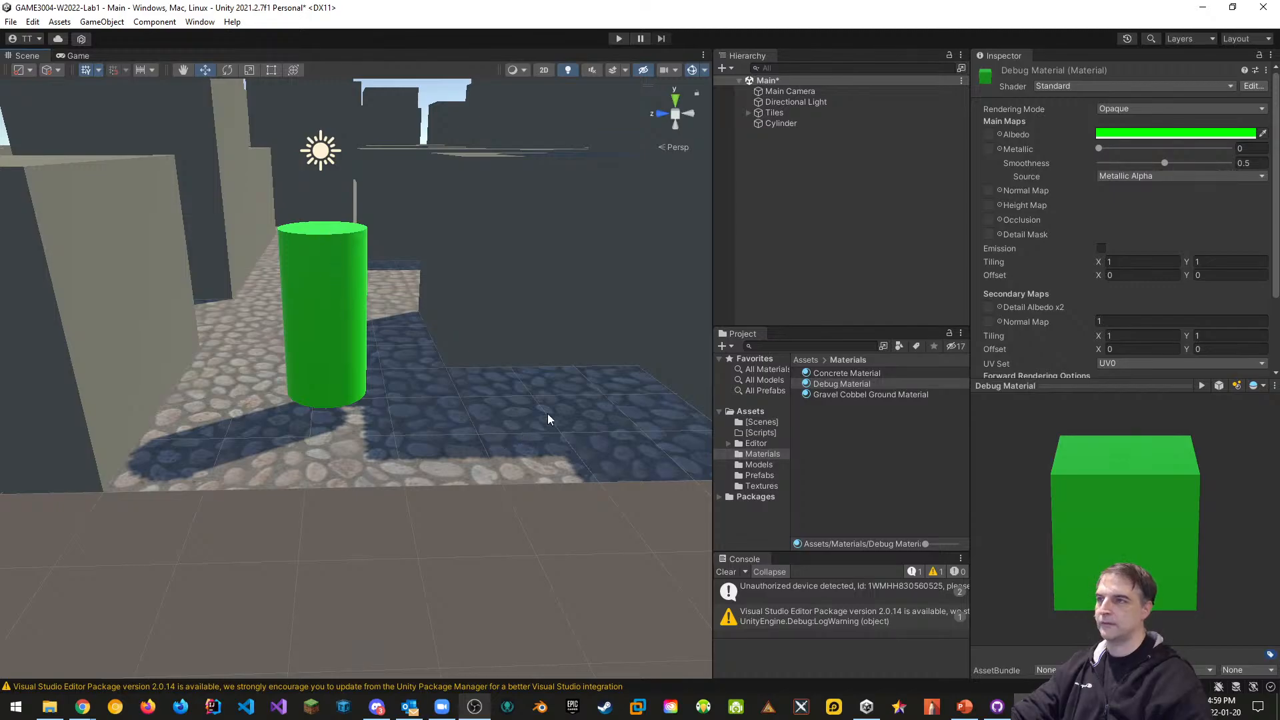
Rename the cylinder to 'Player'
click(781, 123)
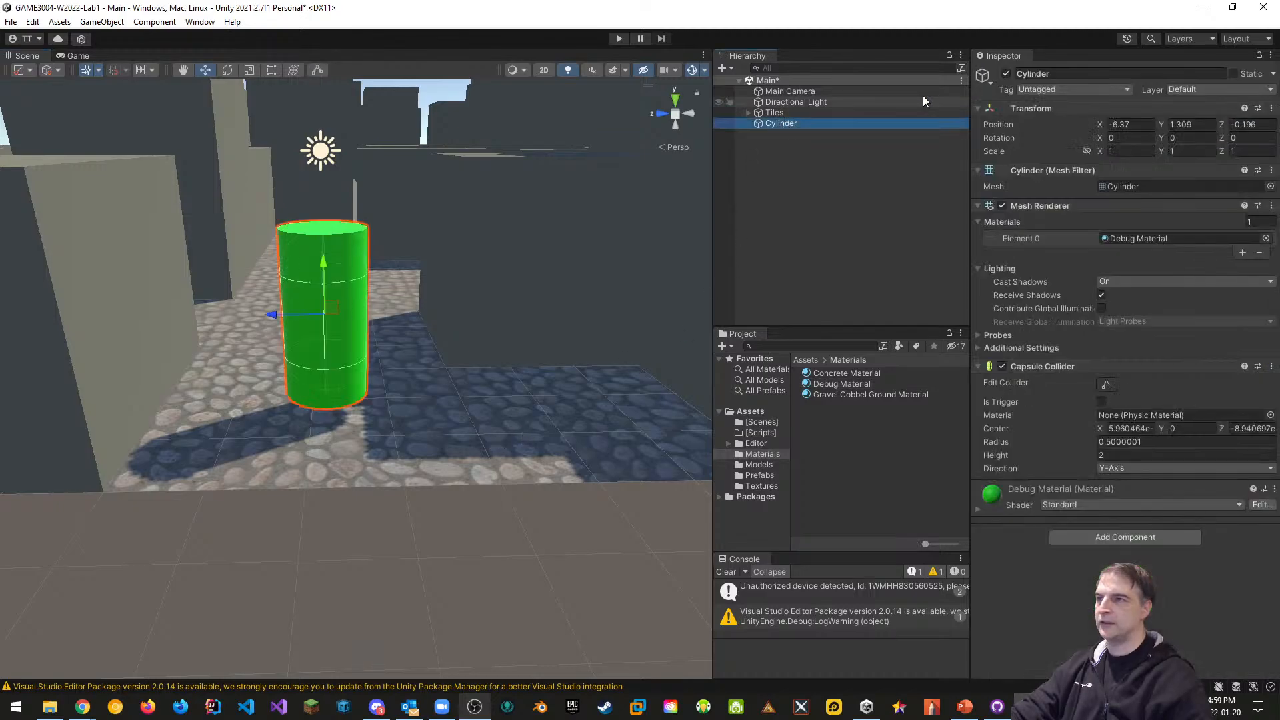
click(1044, 75)
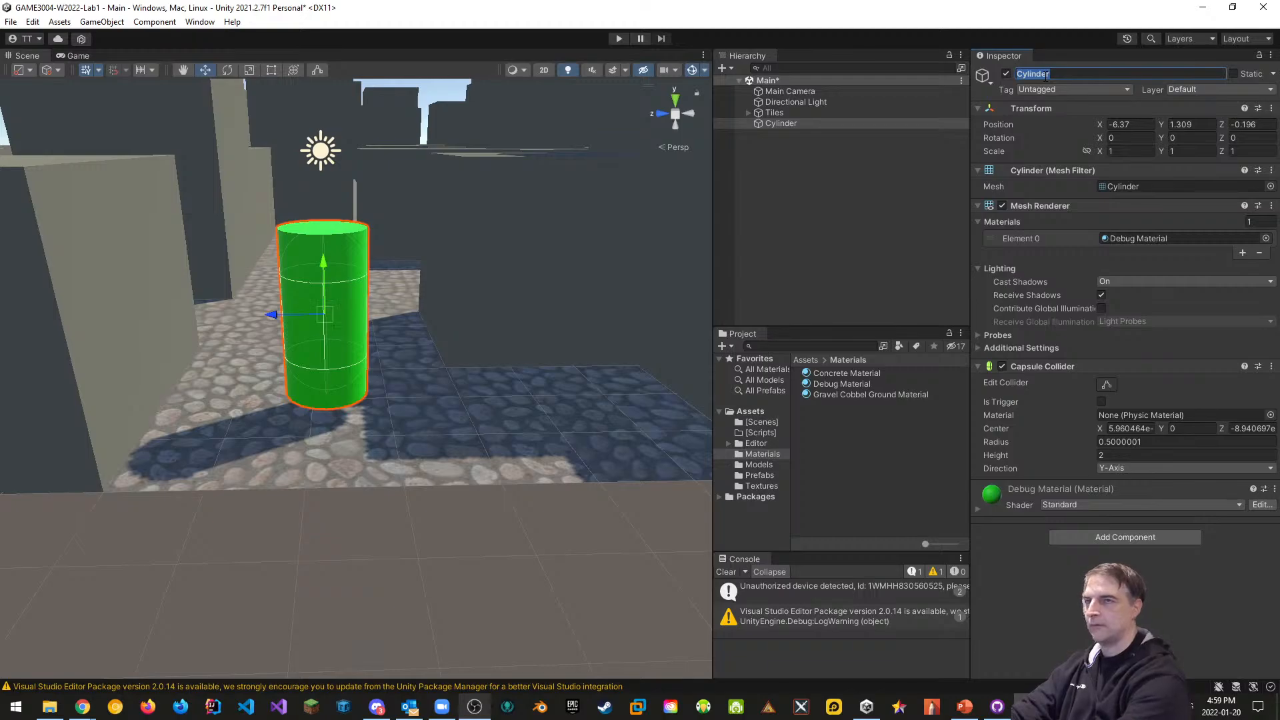
text(Player)
key(Return)
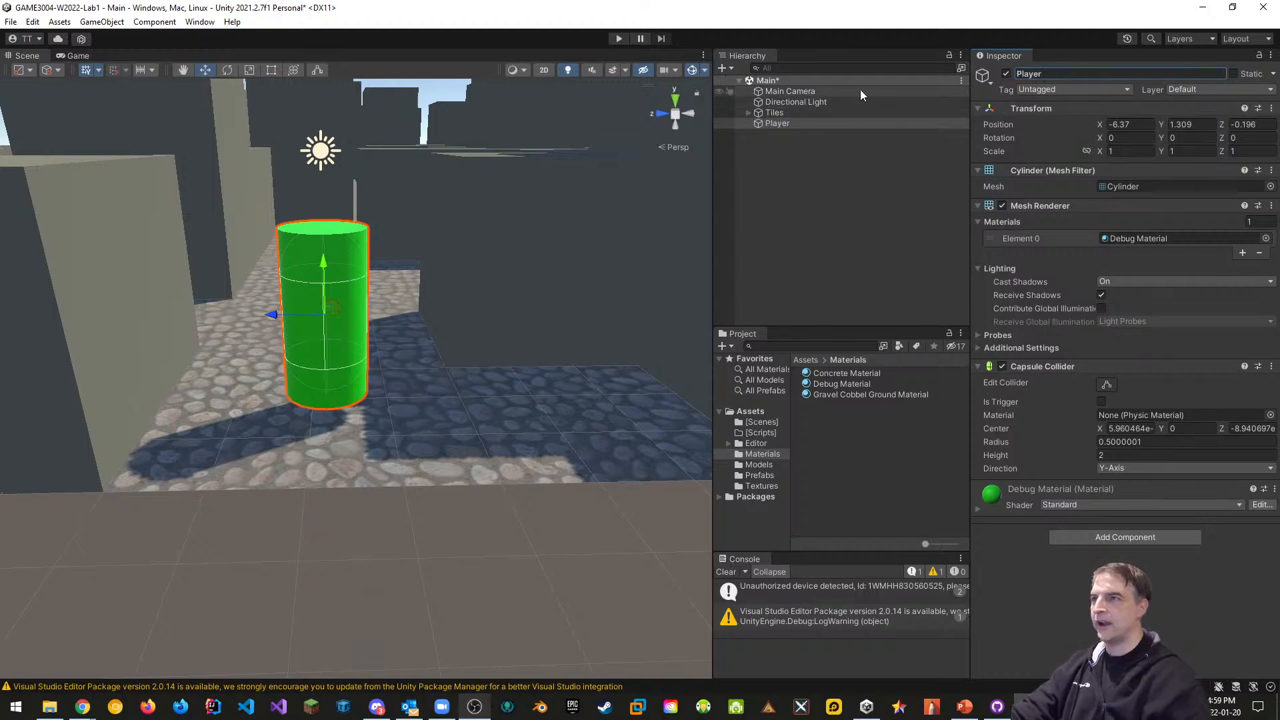
Parent Main Camera under Player, reset its Transform, and reposition Player along the street
drag(805, 91, 776, 124)
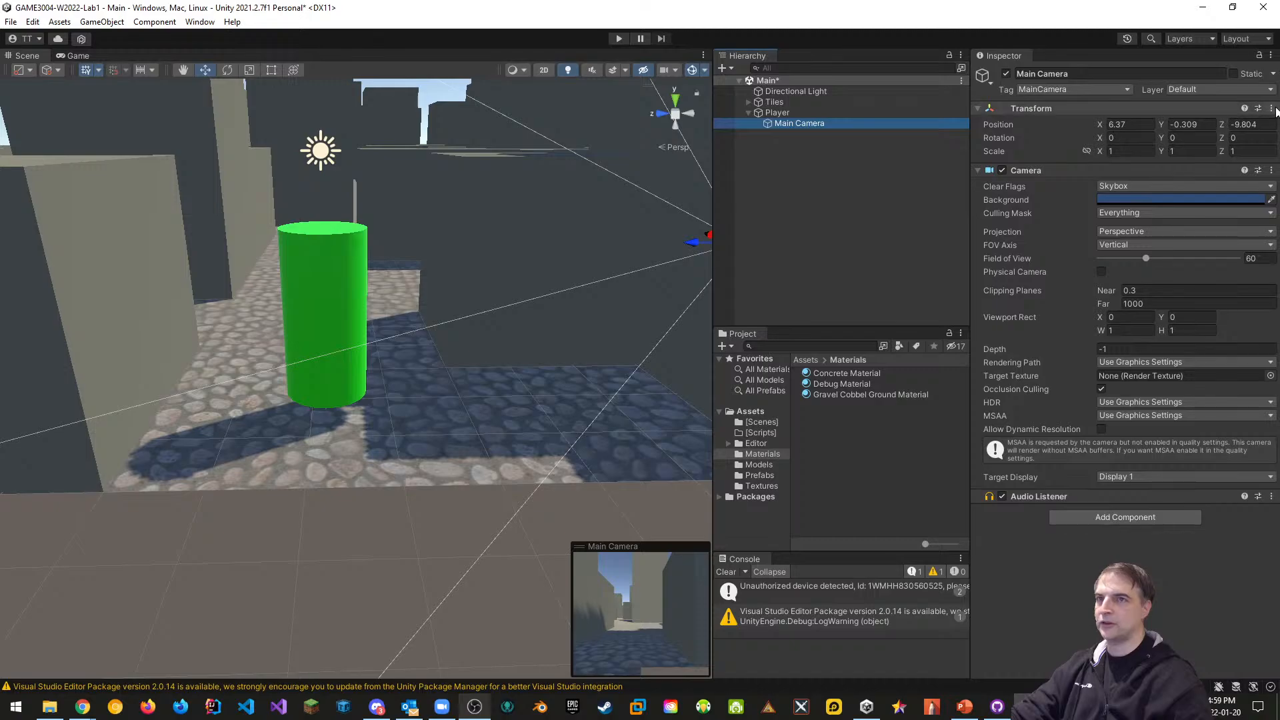
click(1272, 109)
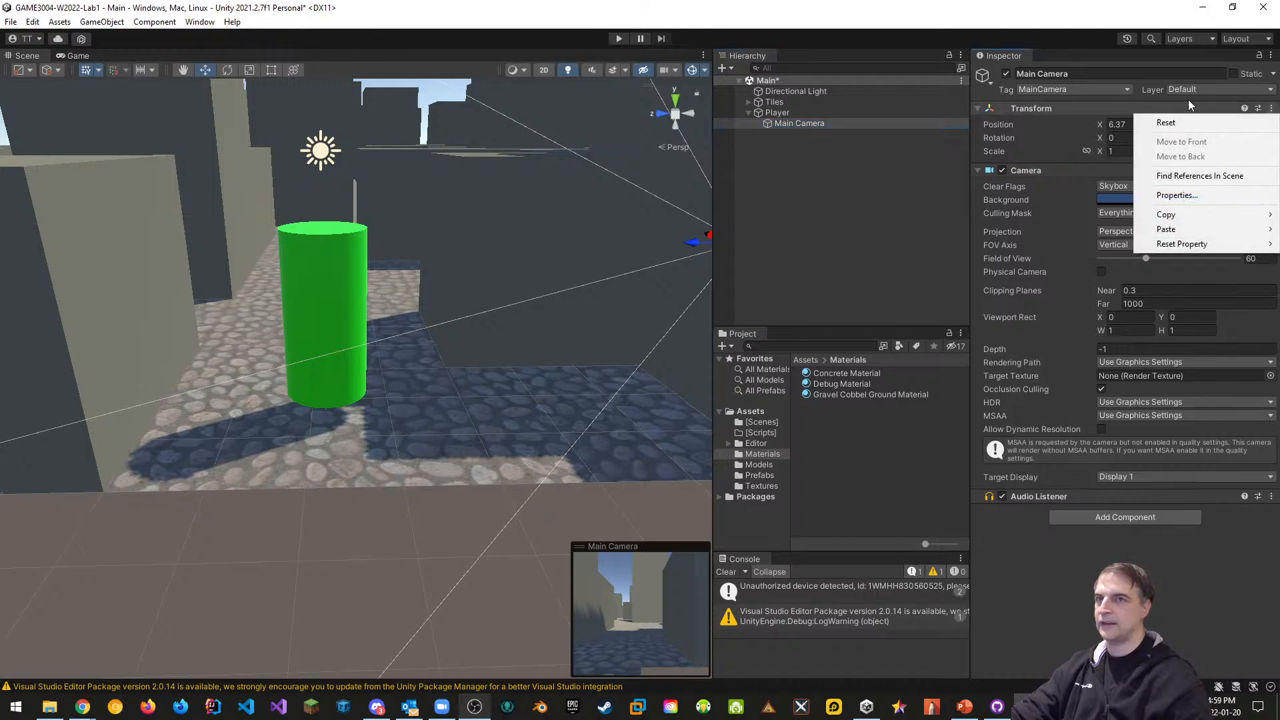
click(1174, 122)
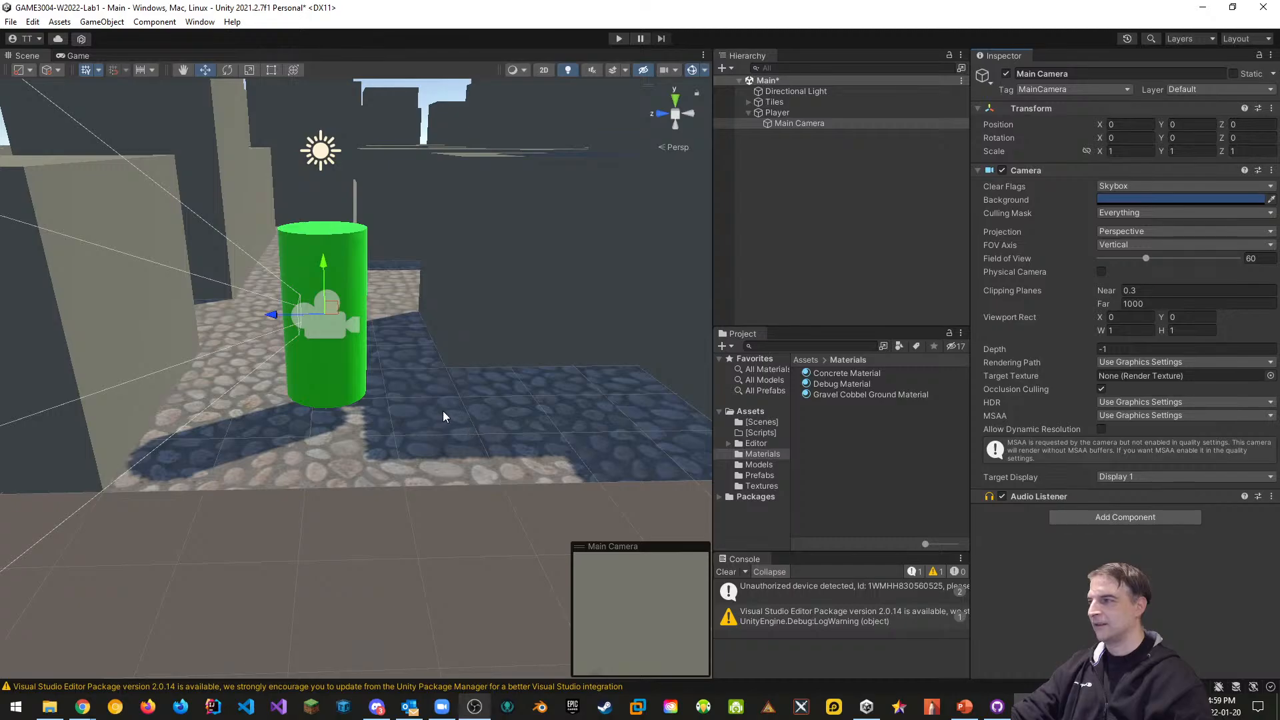
click(779, 113)
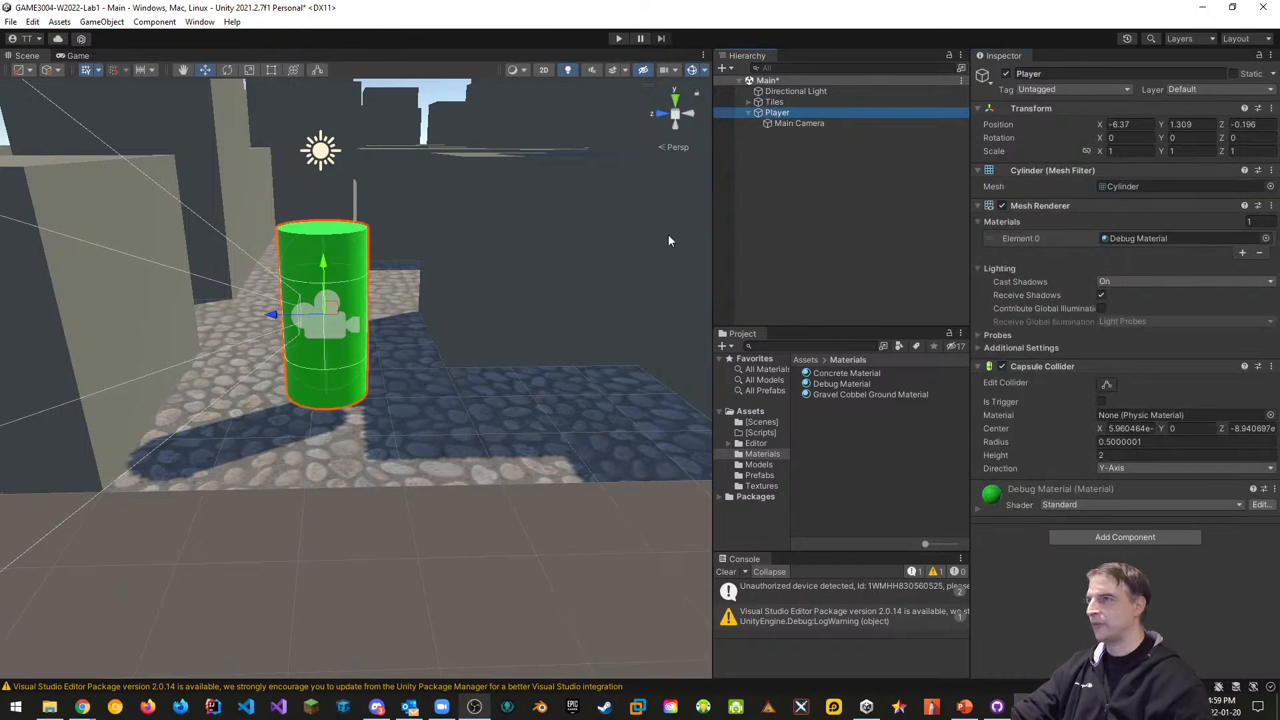
drag(277, 322, 564, 345)
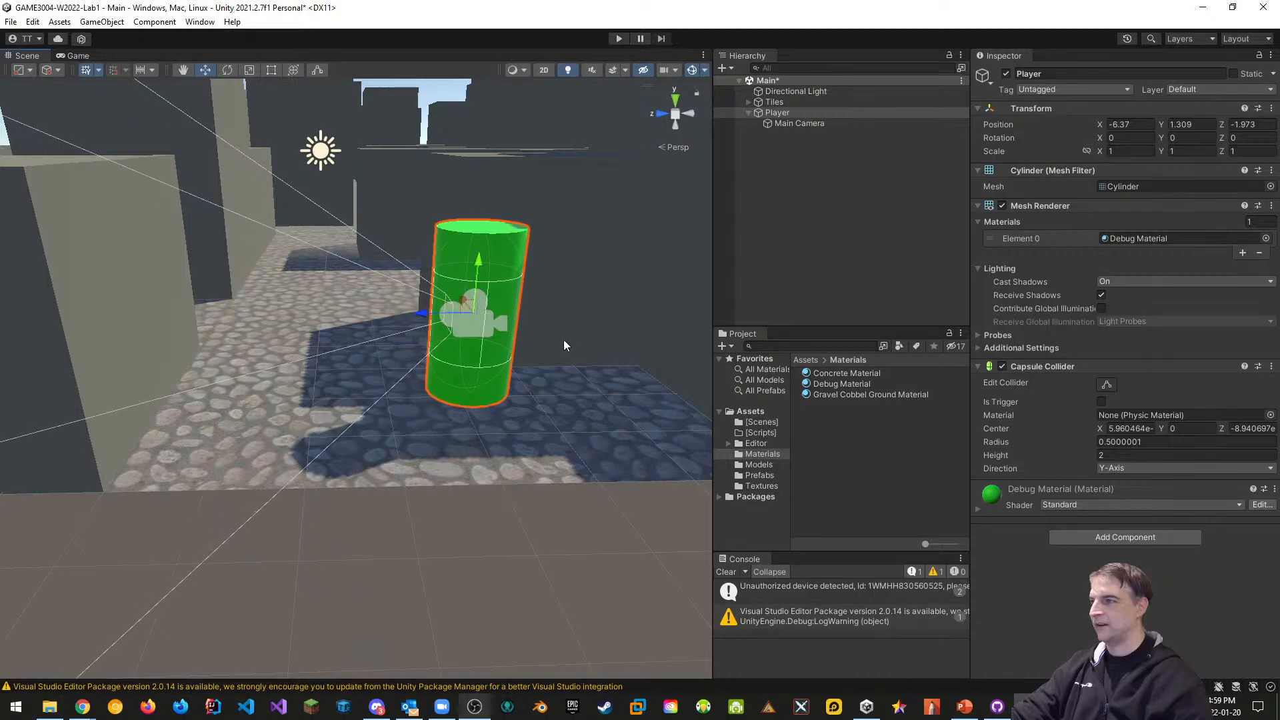
click(791, 123)
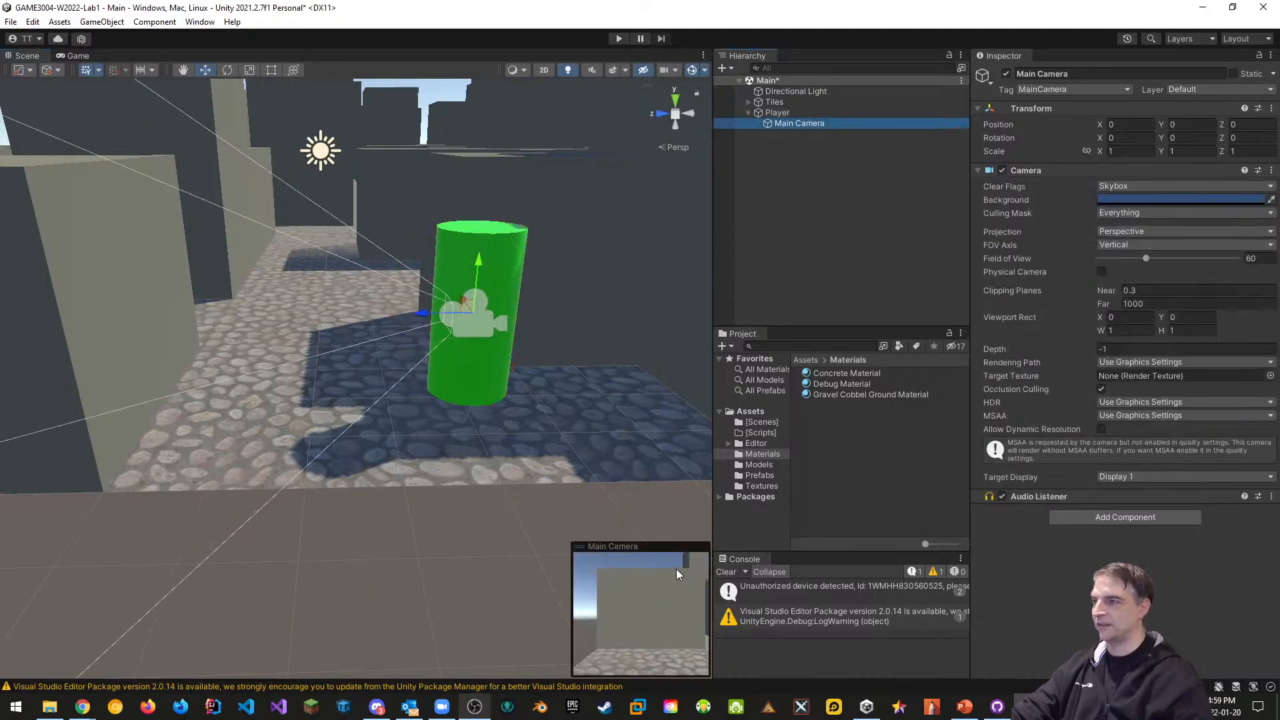
click(775, 112)
drag(469, 306, 505, 283)
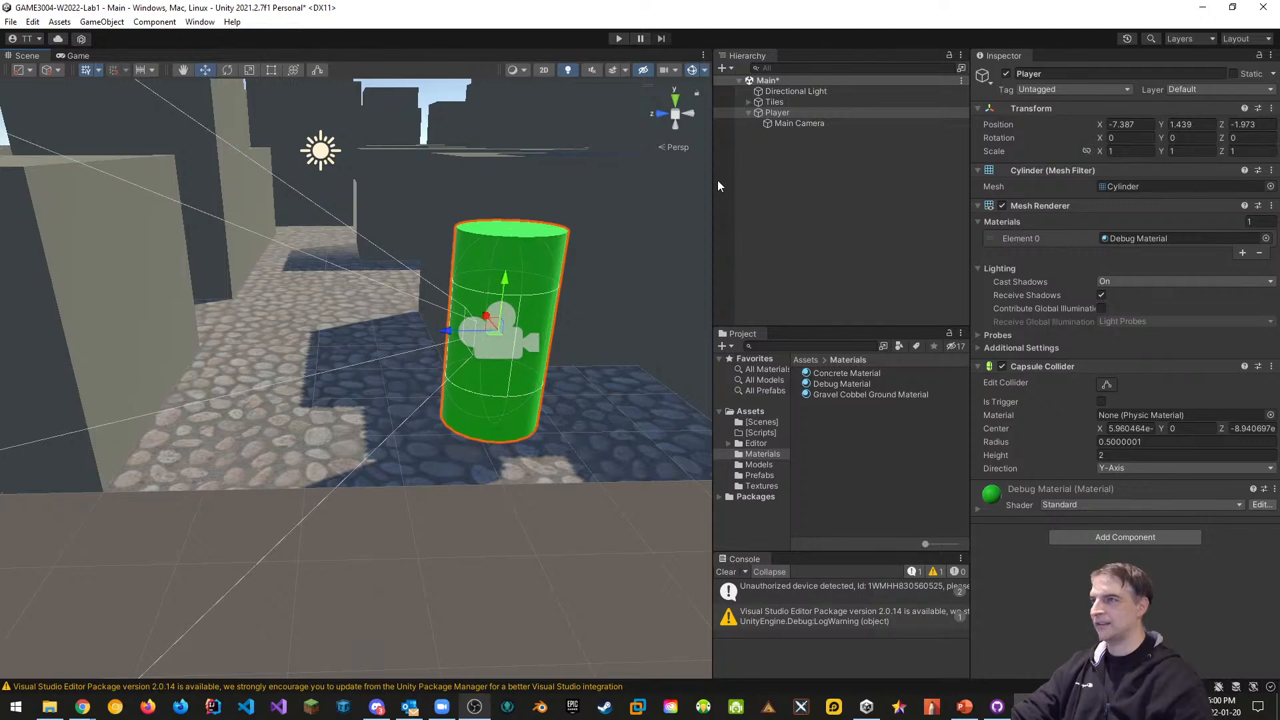
Raise the Main Camera to Position Y 0.7 inside the cylinder
click(791, 124)
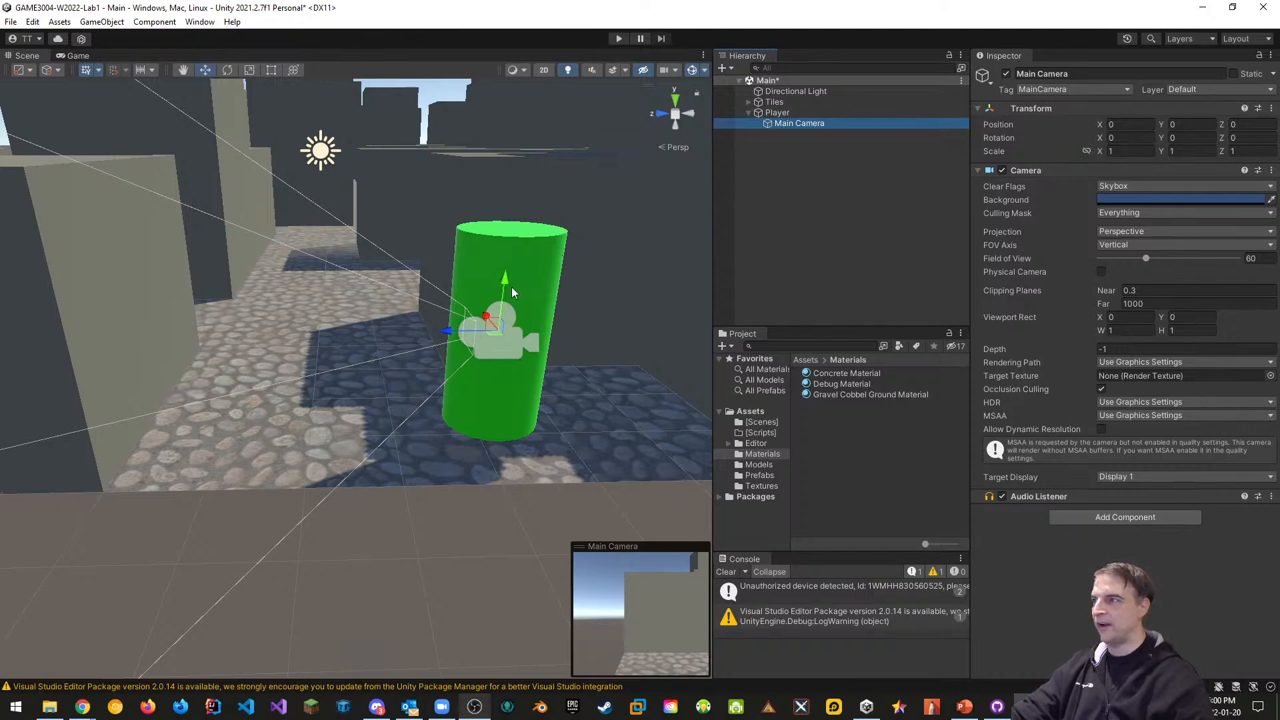
drag(506, 286, 514, 210)
click(1209, 124)
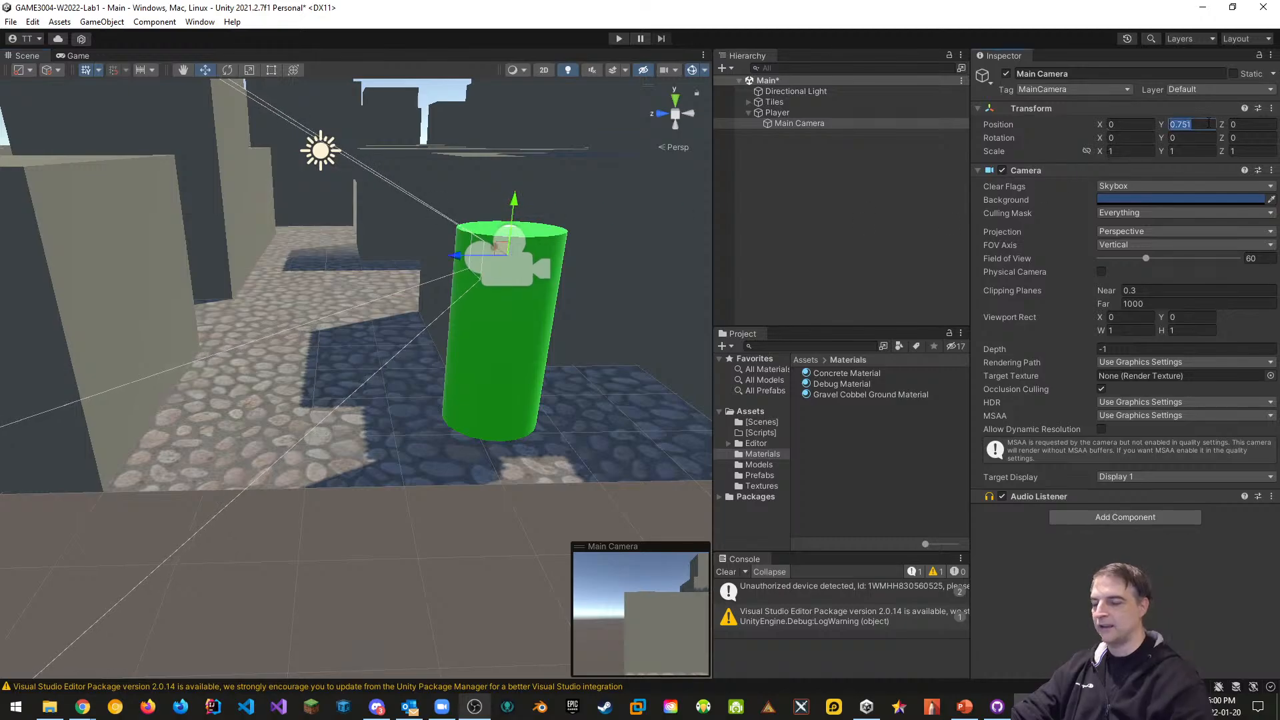
text(0.7)
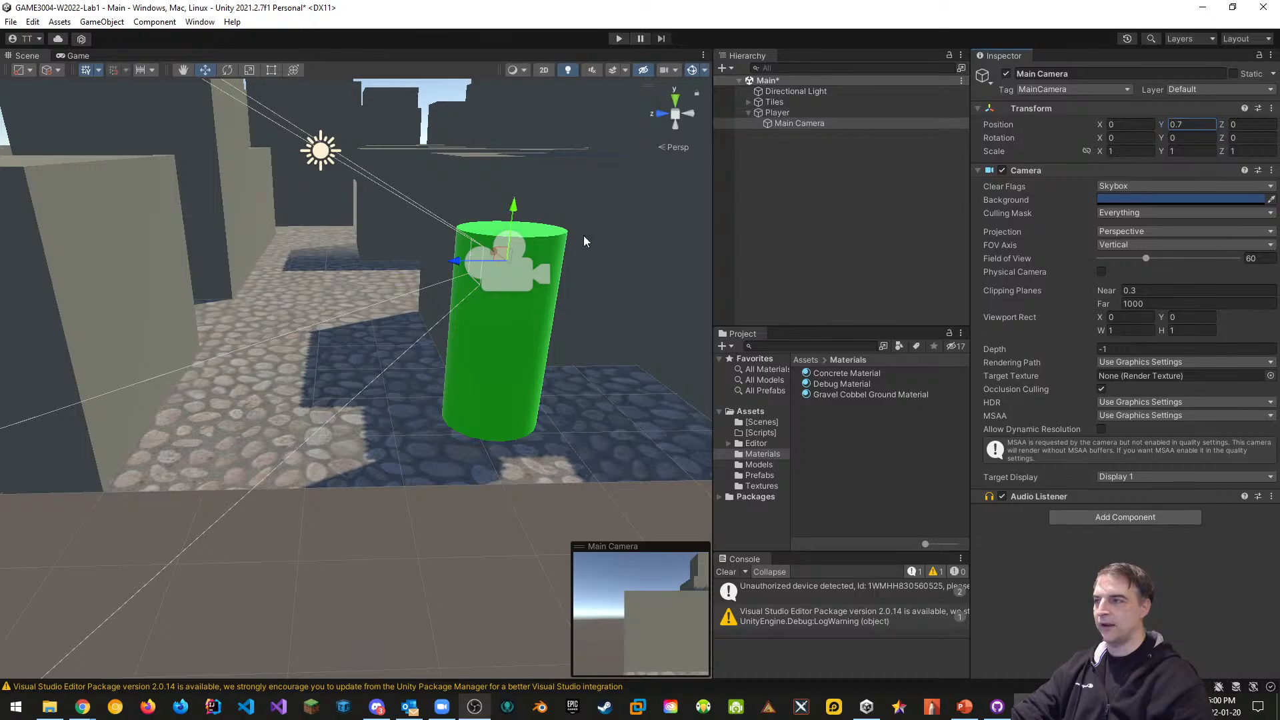
Add User Layer 3 'Player' and assign the Player object to it, this object only
click(794, 112)
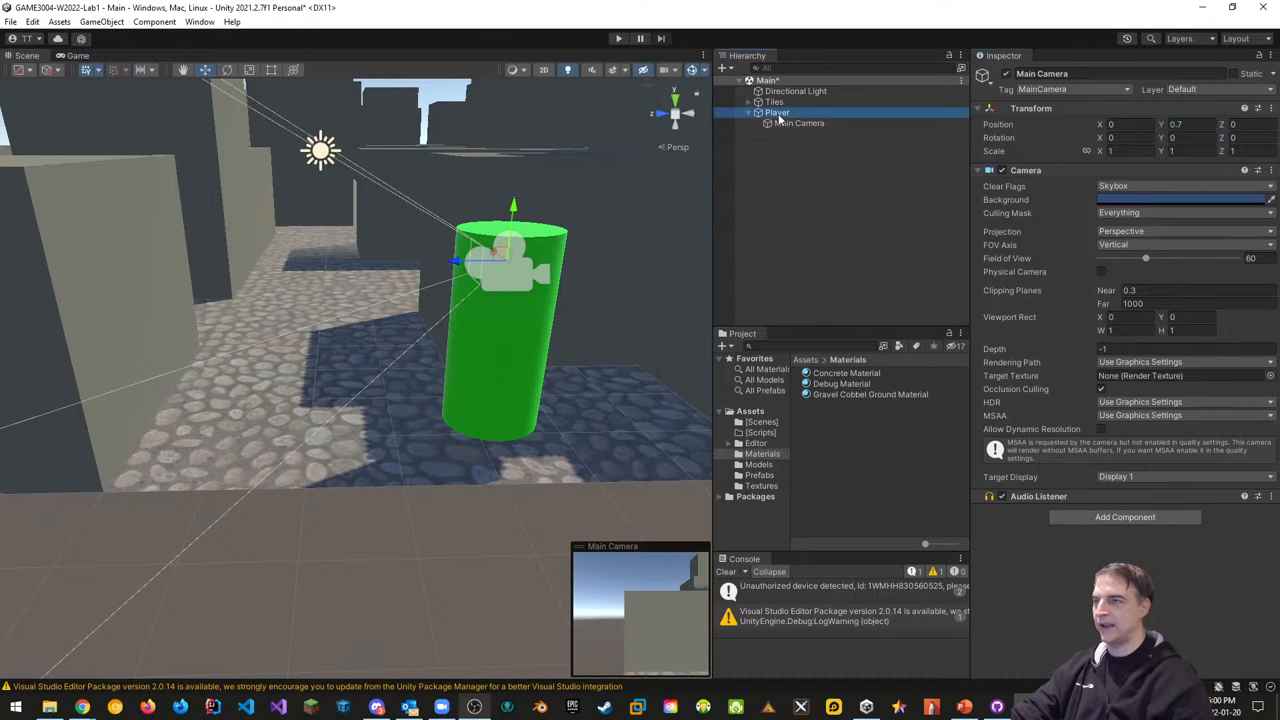
click(1223, 88)
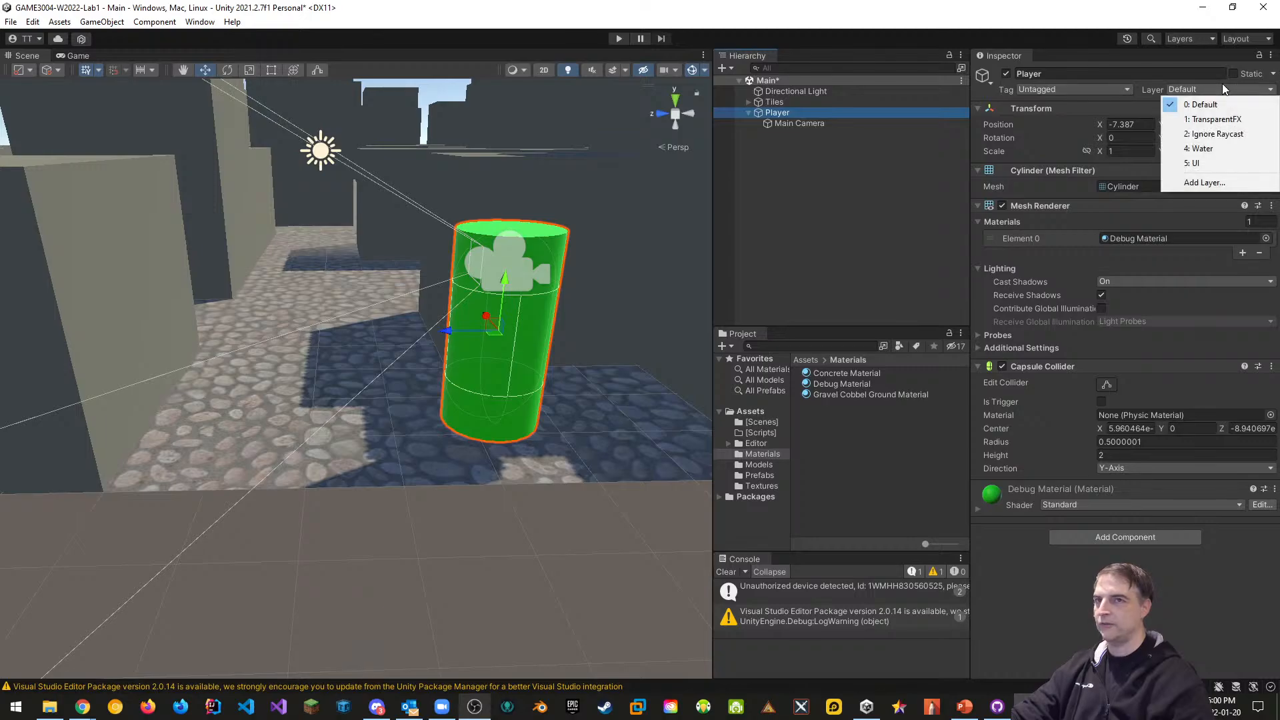
click(1218, 184)
click(1161, 187)
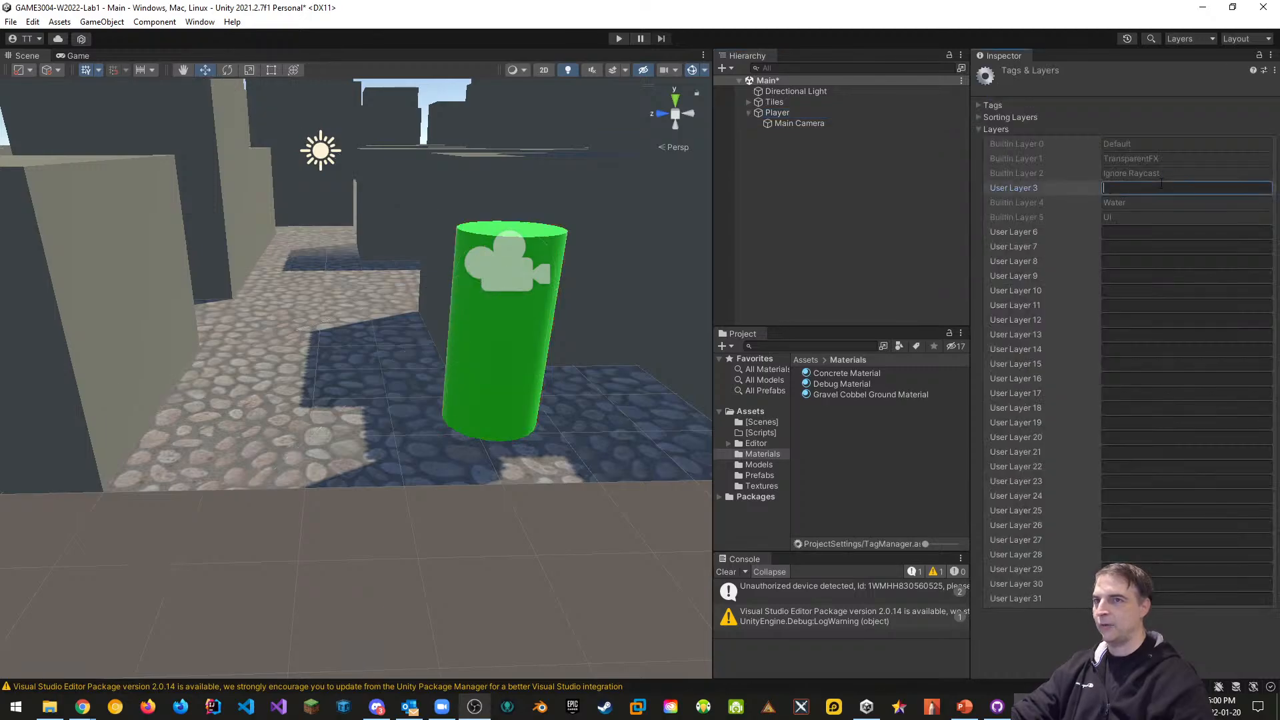
text(Play)
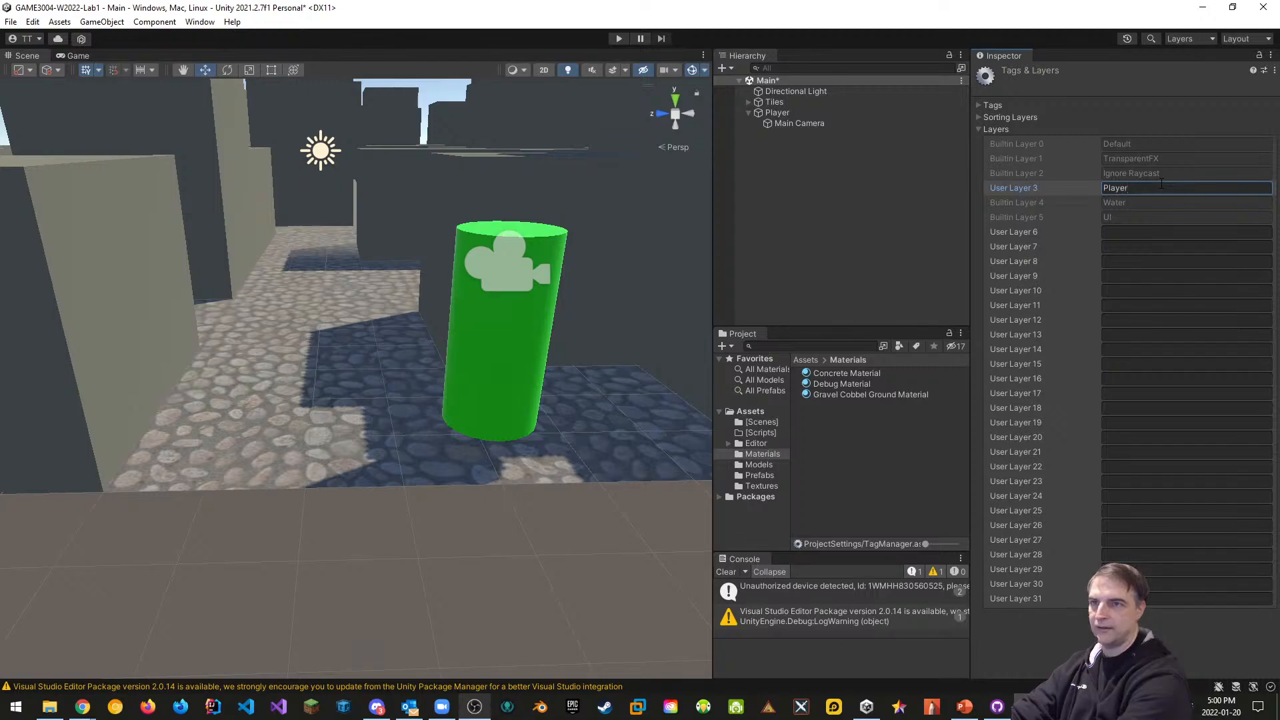
text(er)
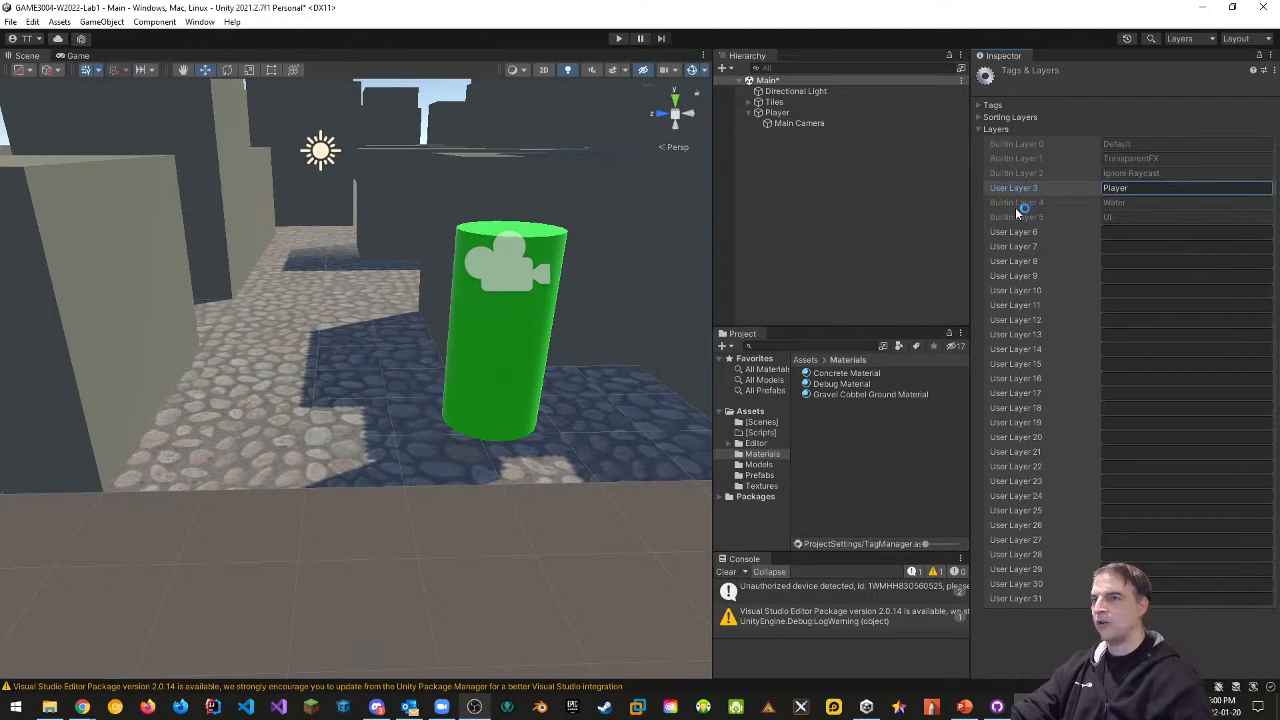
click(783, 113)
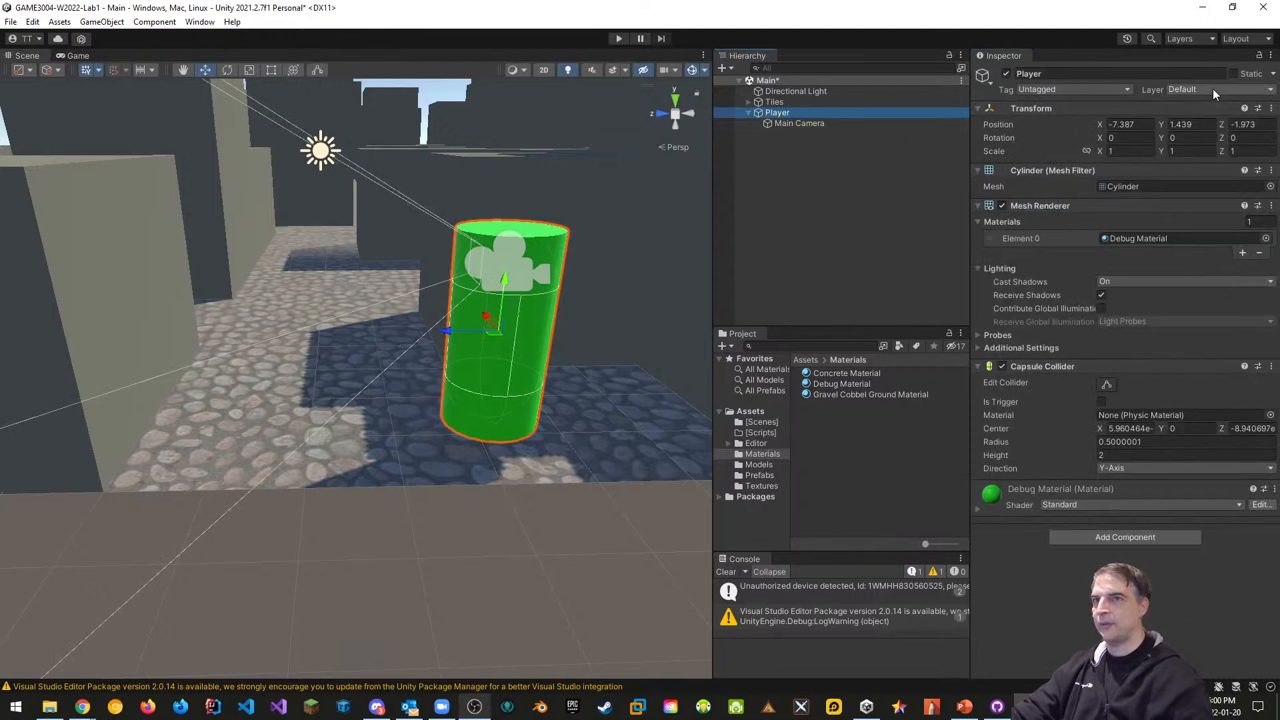
click(1214, 90)
click(1206, 149)
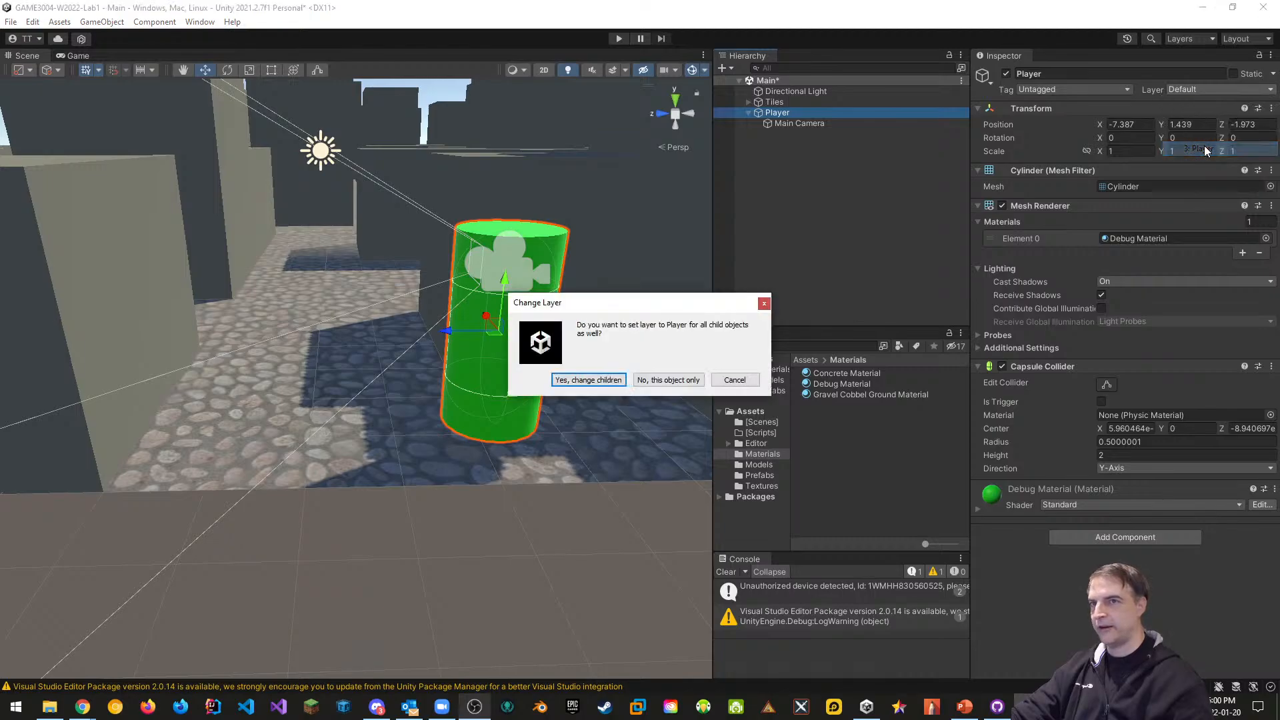
click(669, 380)
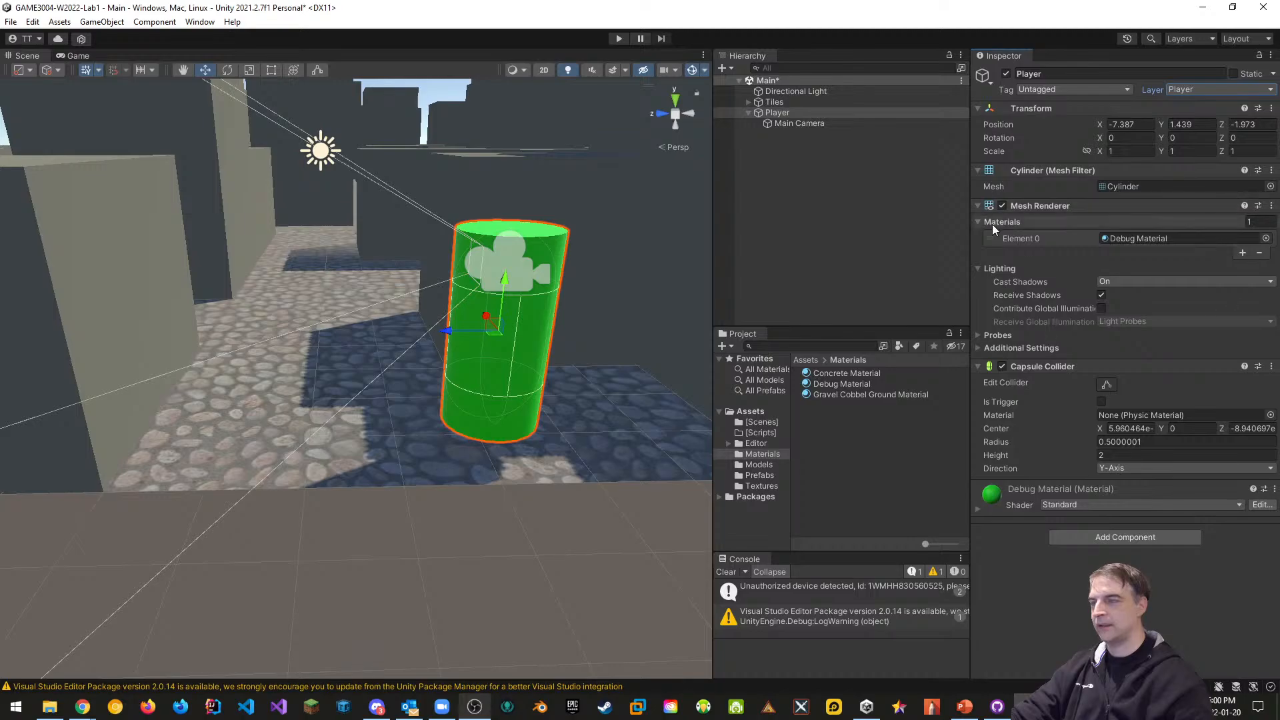
Exclude the Player layer from Main Camera's Culling Mask and tag the Player object 'Player'
click(790, 124)
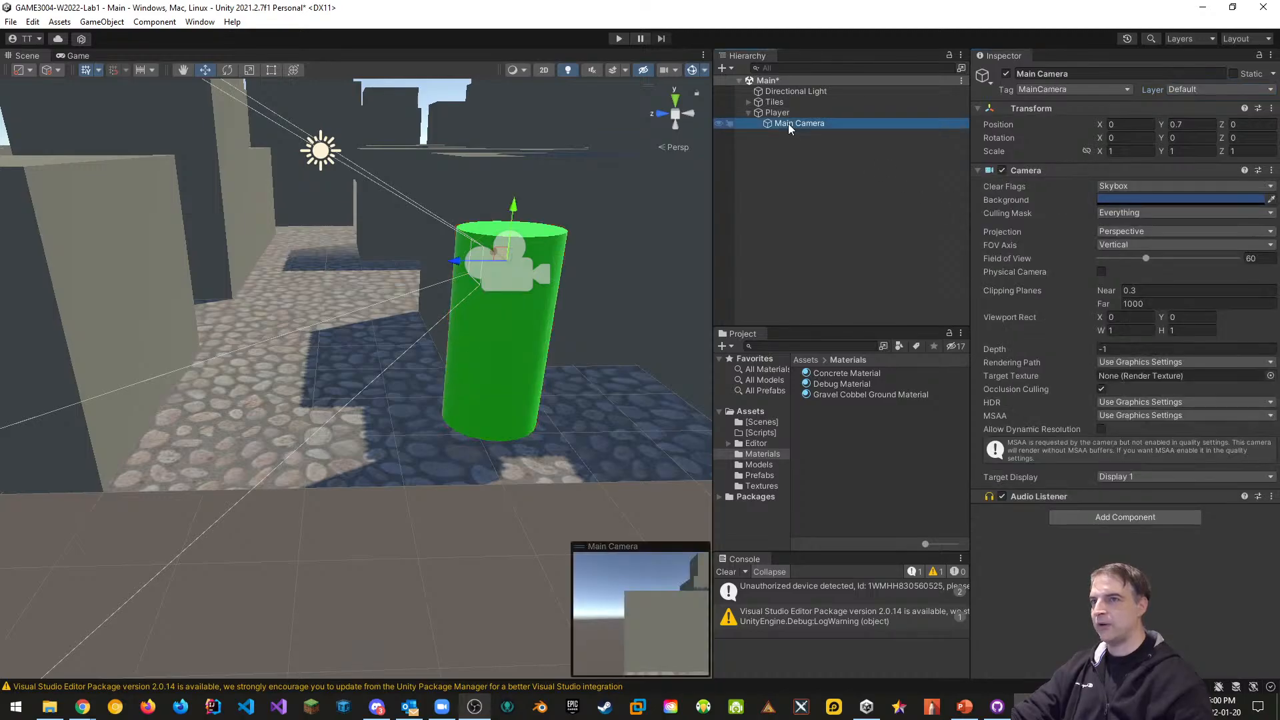
click(1132, 213)
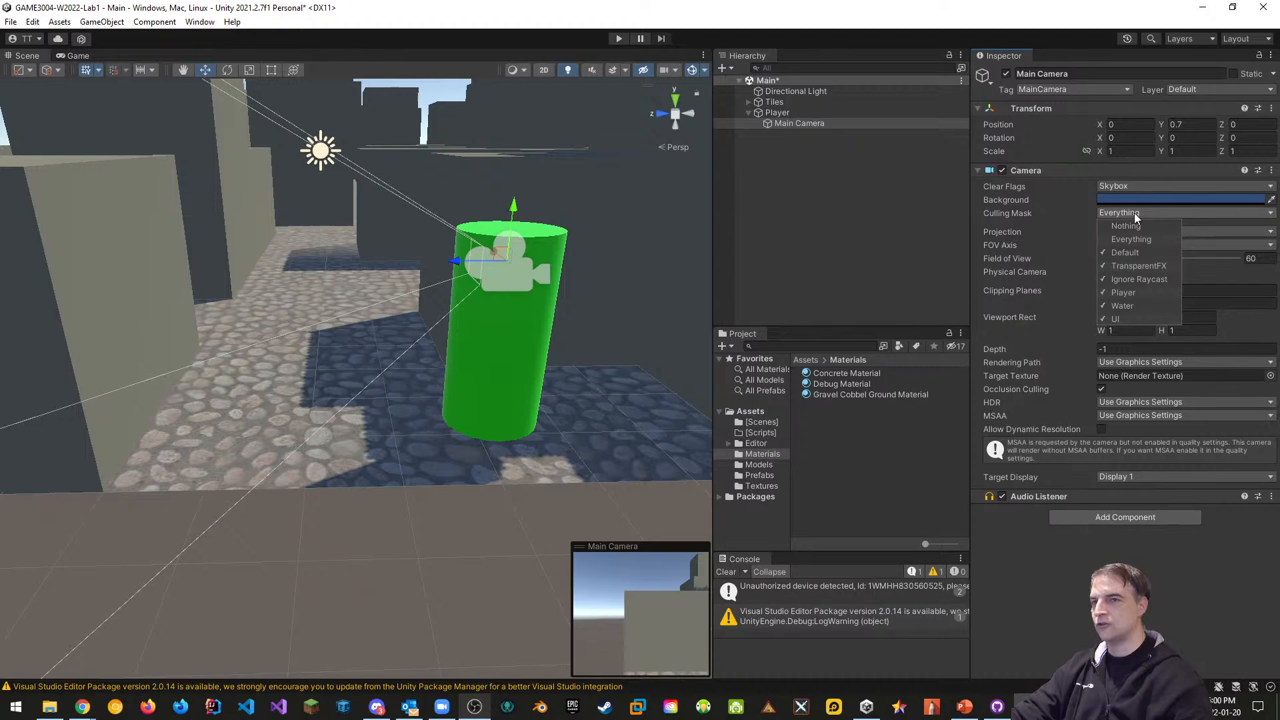
click(1107, 295)
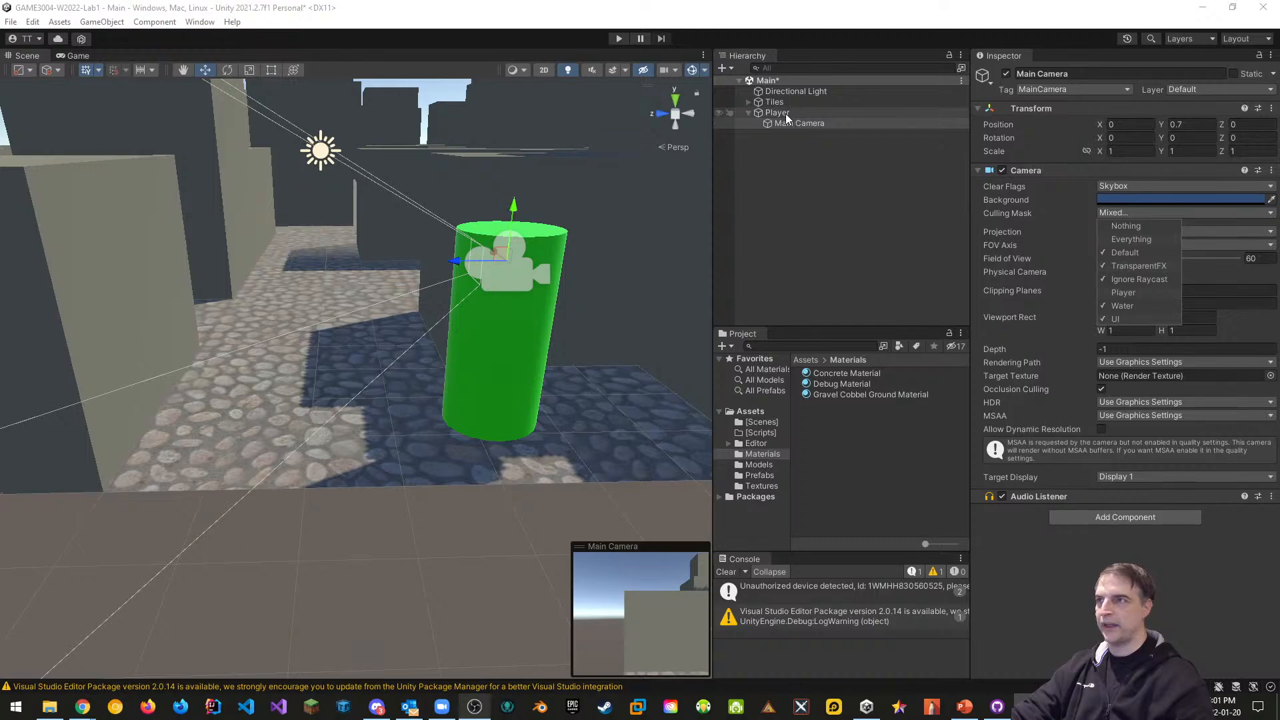
click(846, 210)
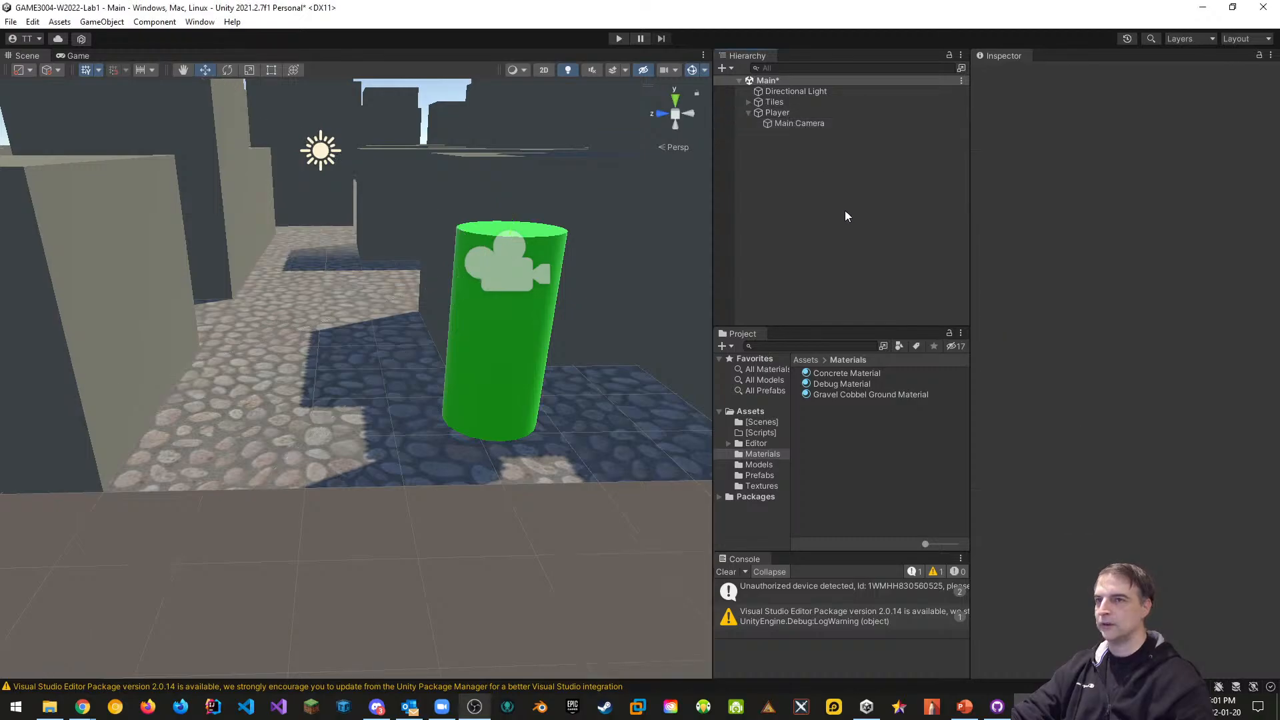
click(864, 113)
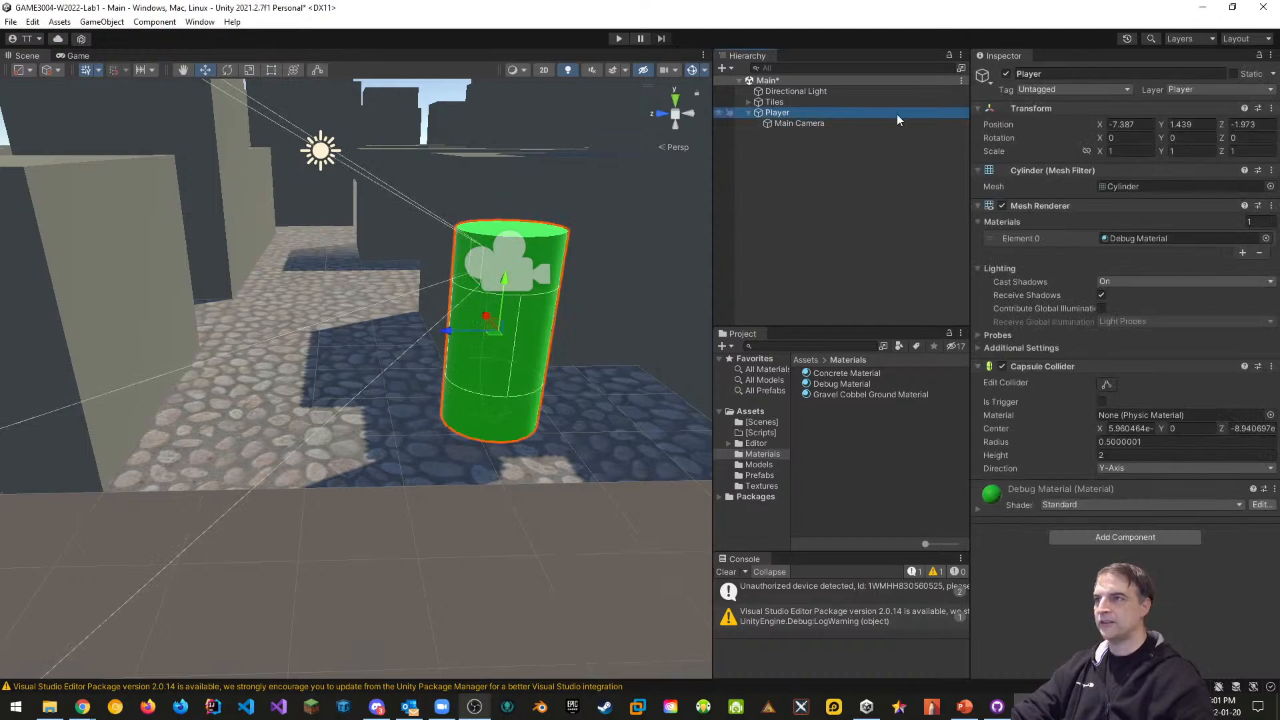
click(1065, 89)
click(1052, 177)
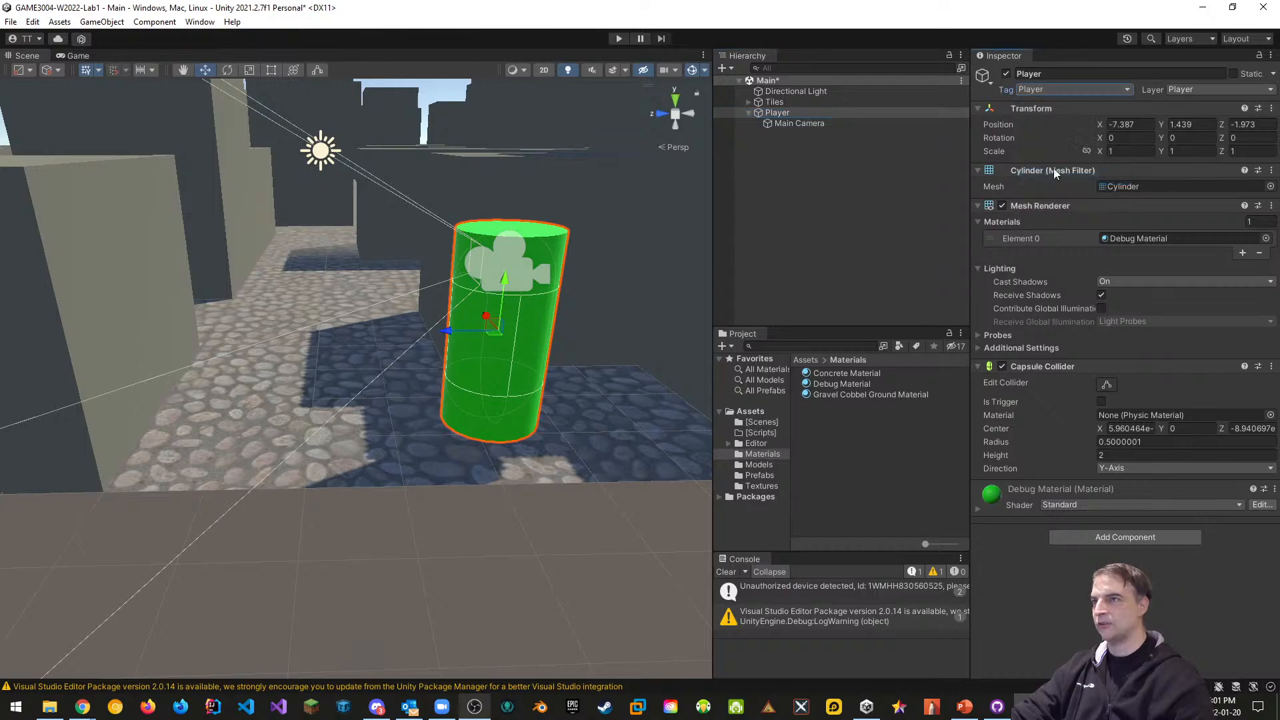
Create an empty child of Player named GroundCheck with a green diamond icon
right_click(779, 112)
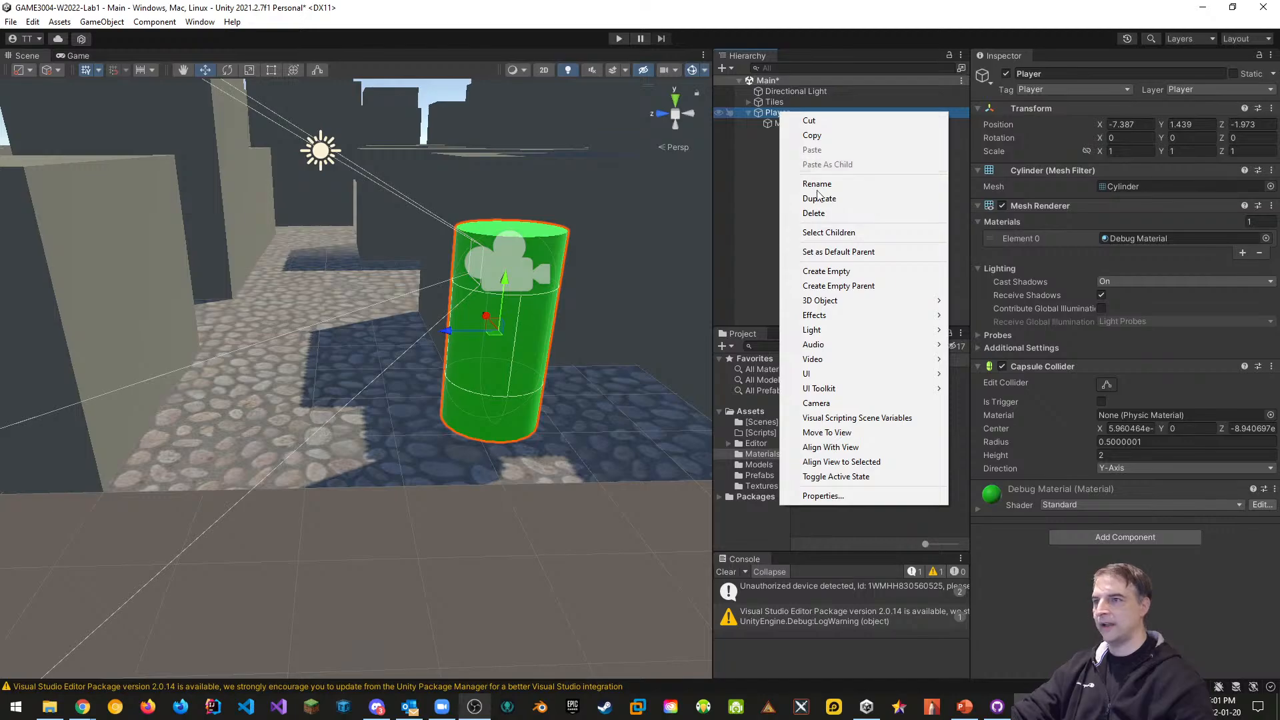
click(831, 271)
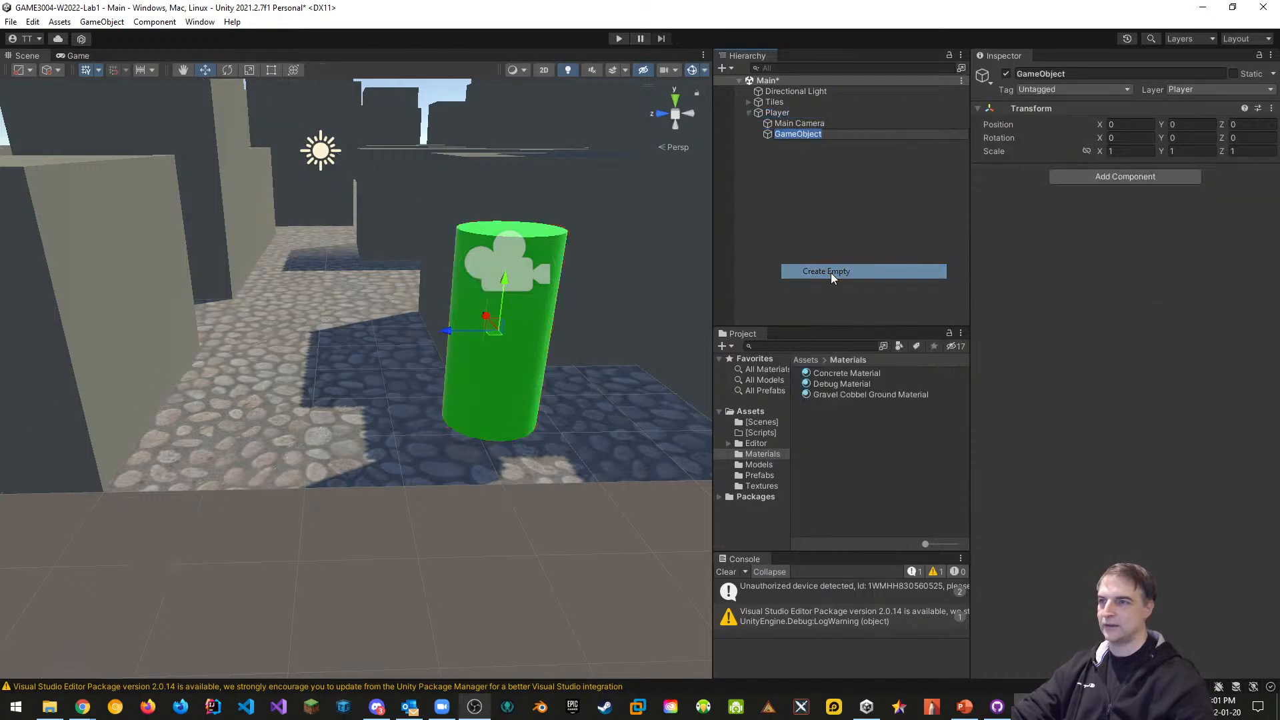
click(1071, 73)
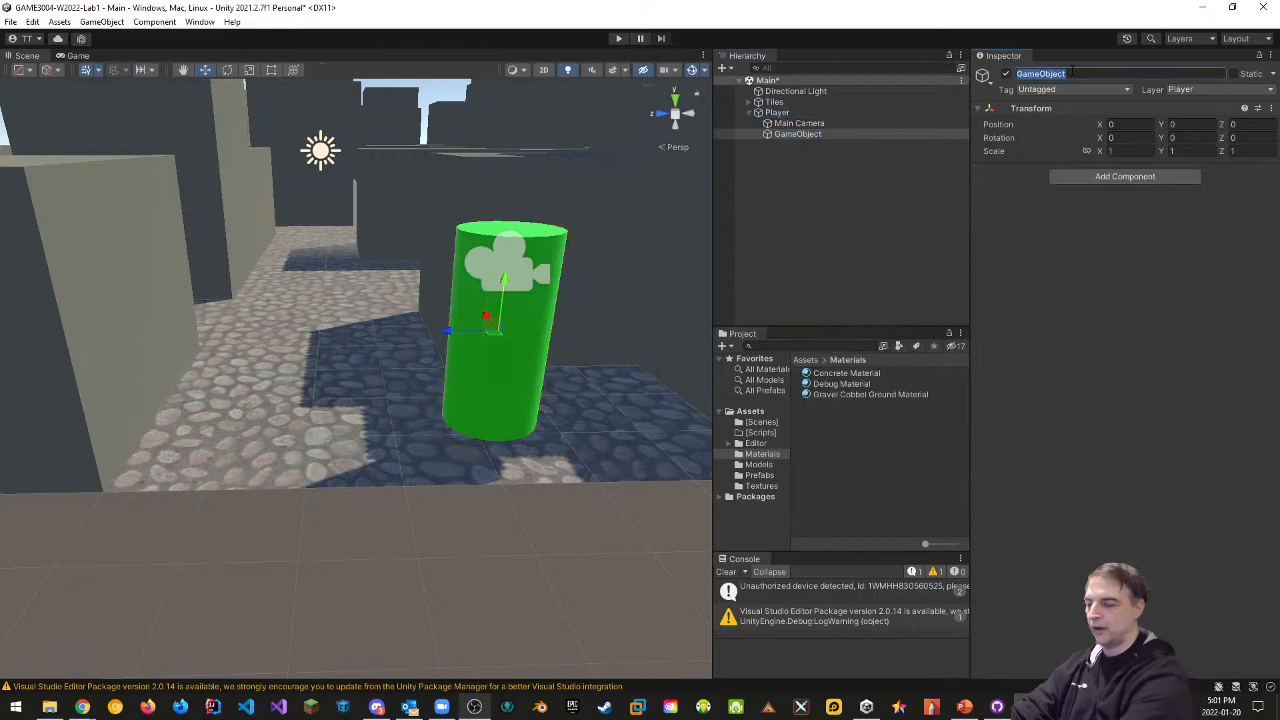
text(GroundCheck)
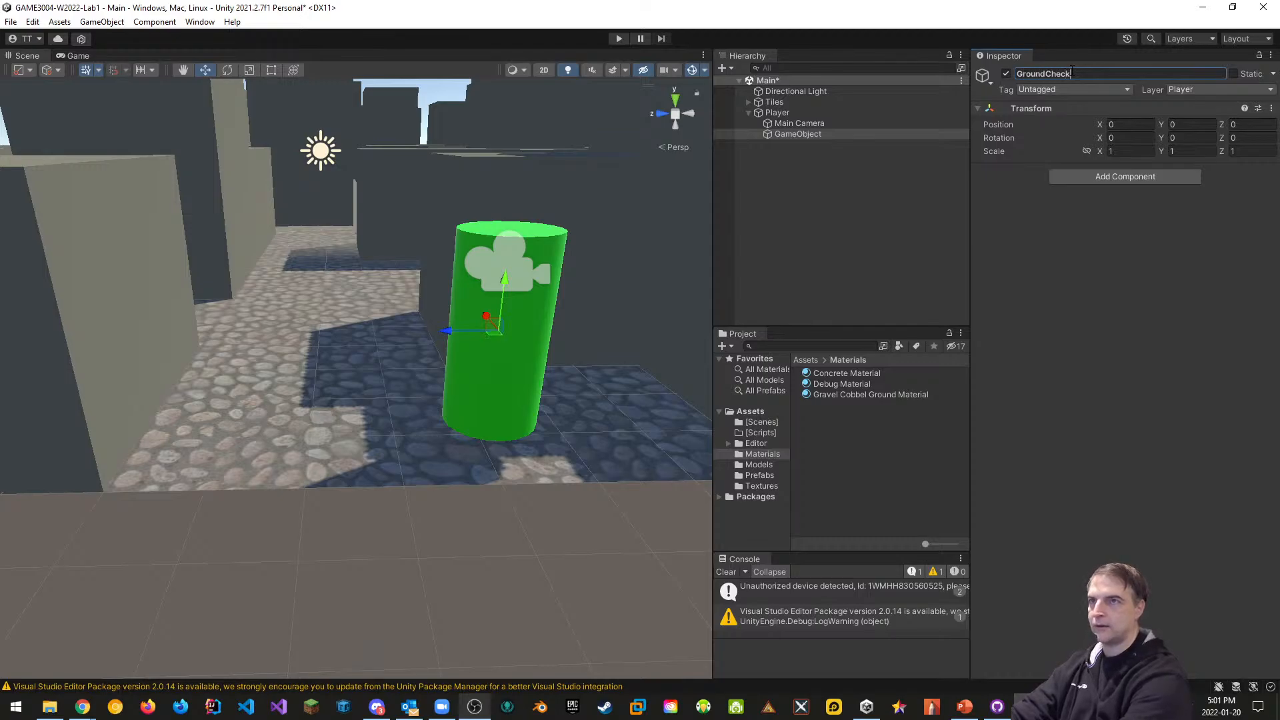
key(Return)
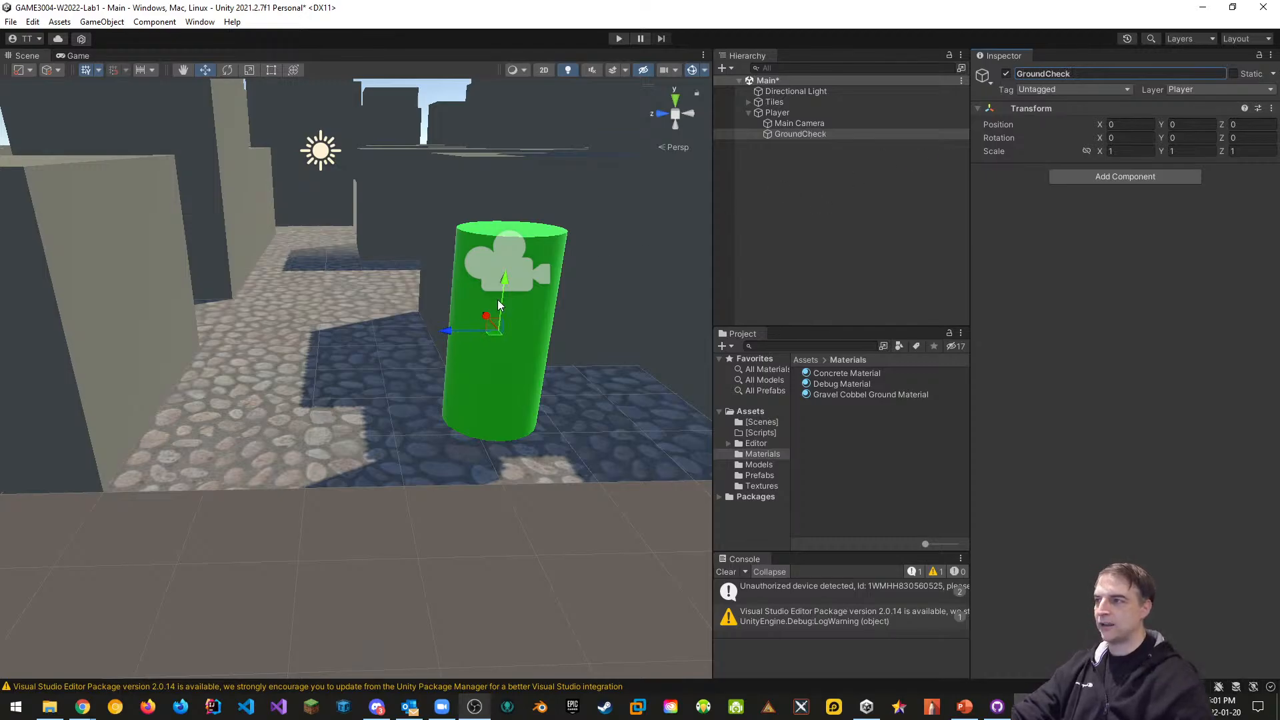
click(985, 78)
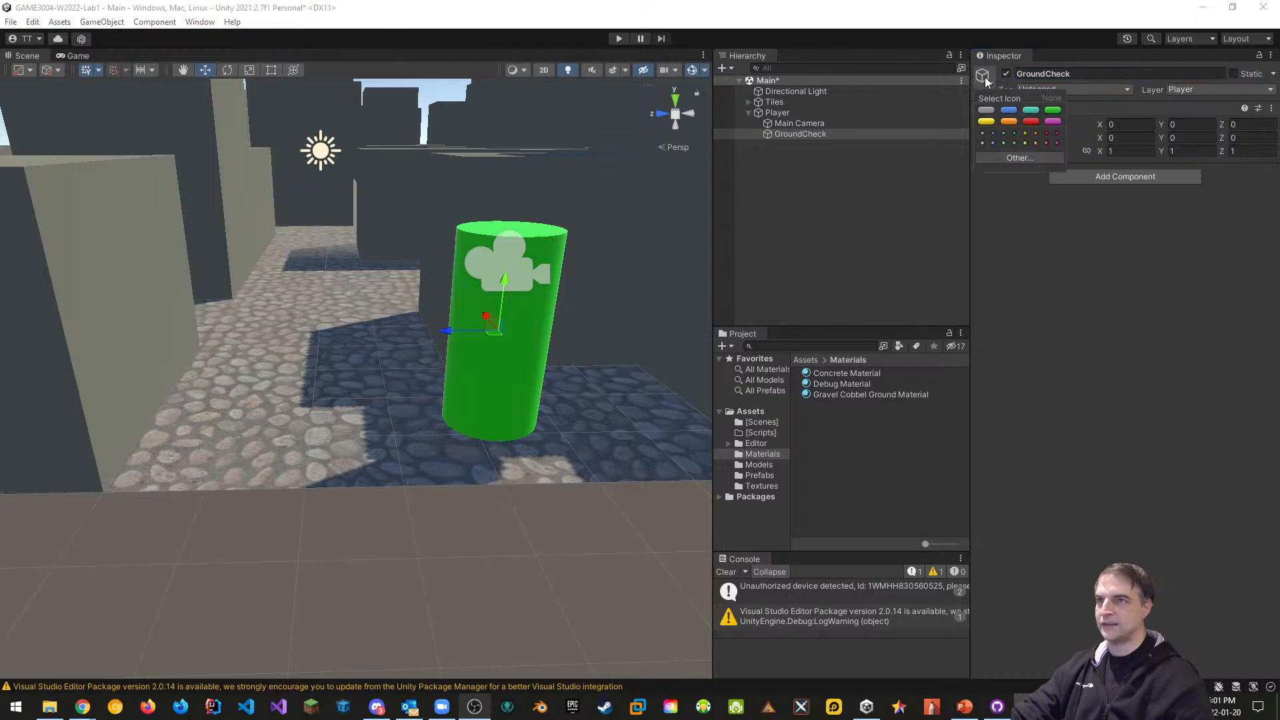
click(1013, 144)
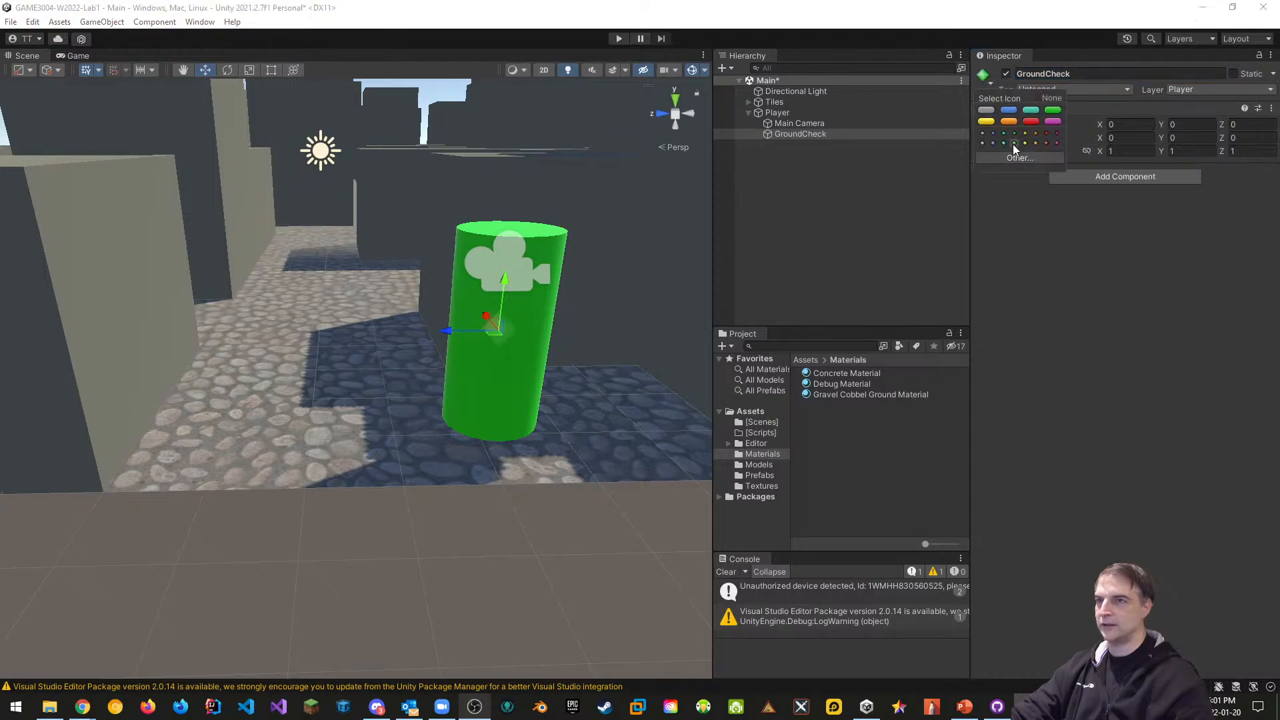
click(512, 287)
Set GroundCheck's Position Y to -0.6 and save the scene
drag(511, 287, 499, 351)
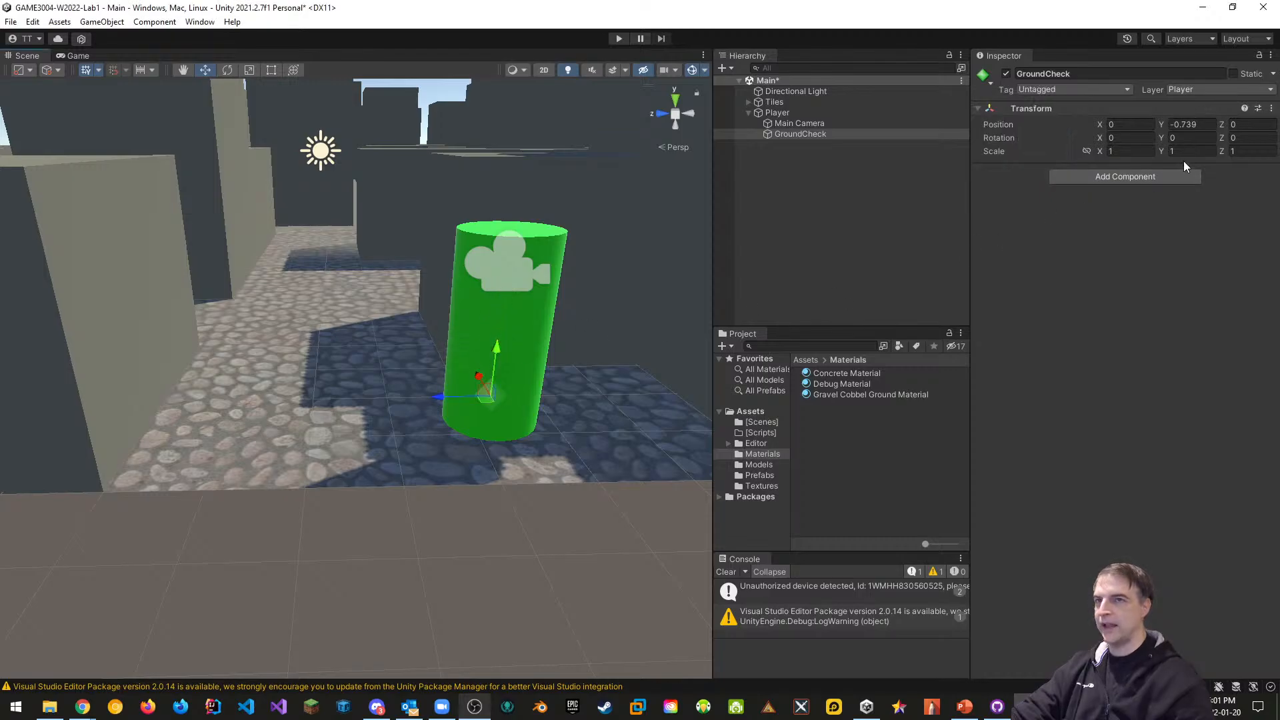
click(1200, 124)
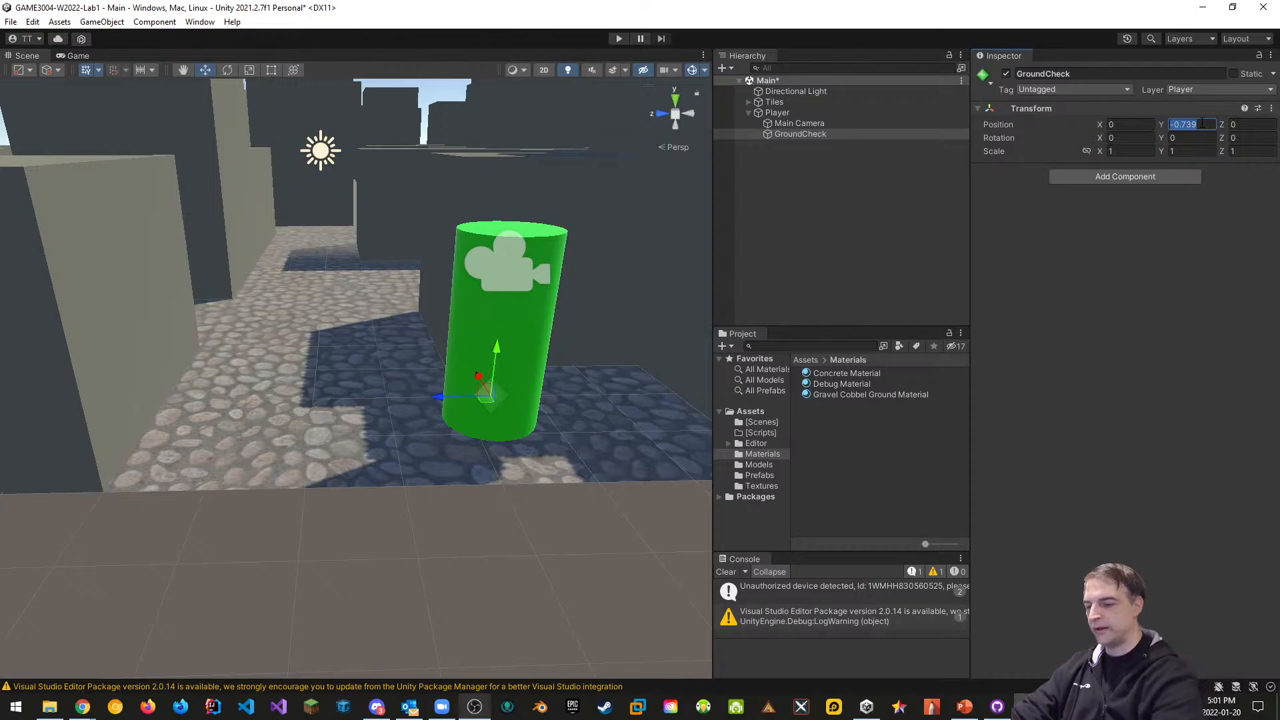
text(0.6)
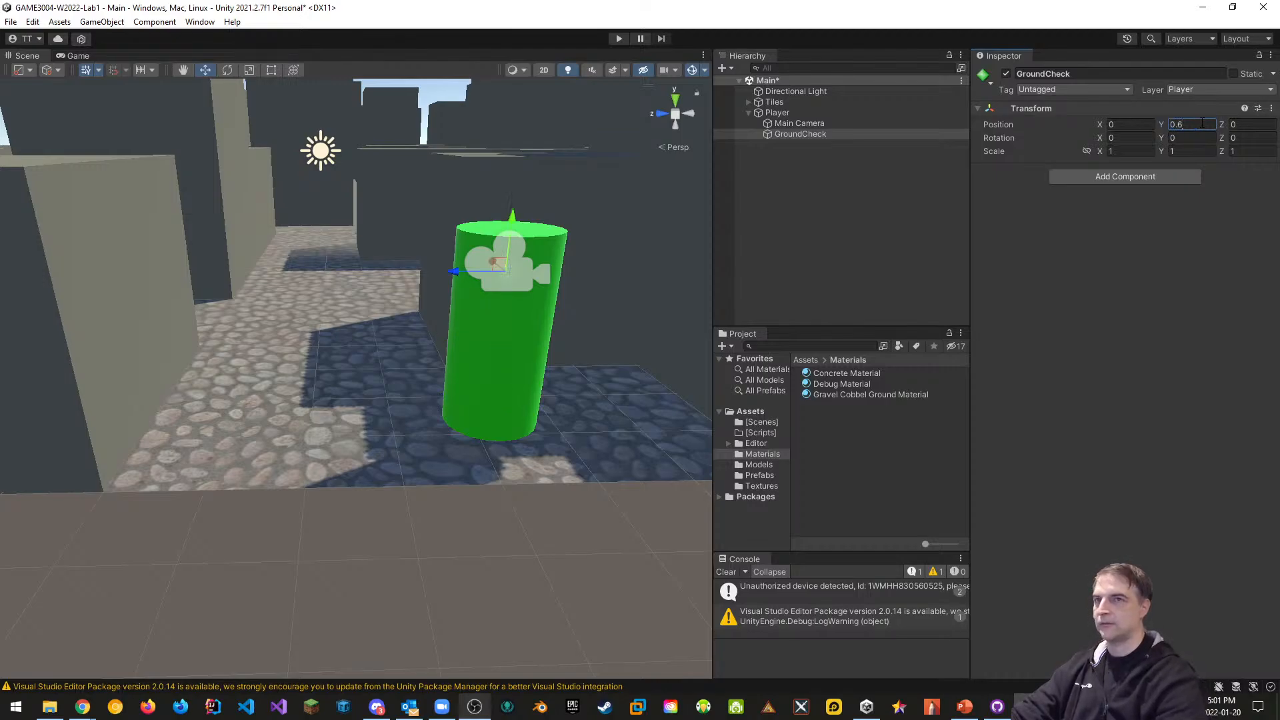
text(-)
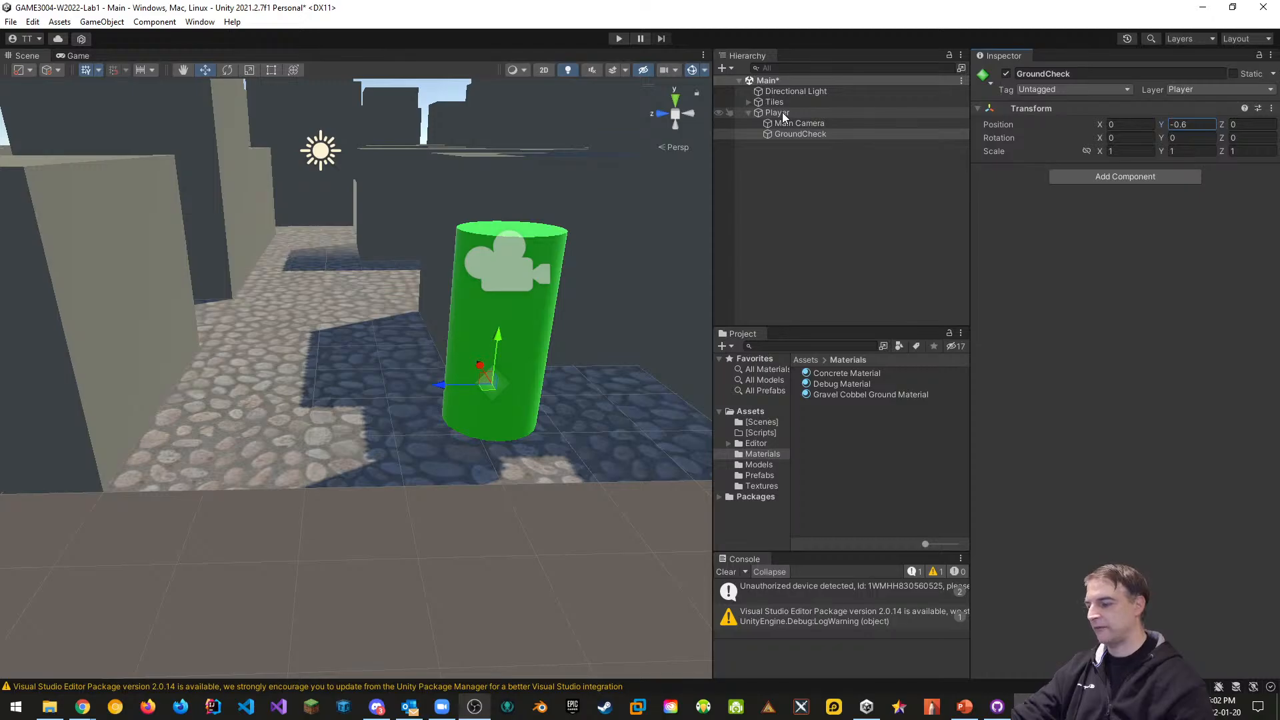
key(ctrl+s)
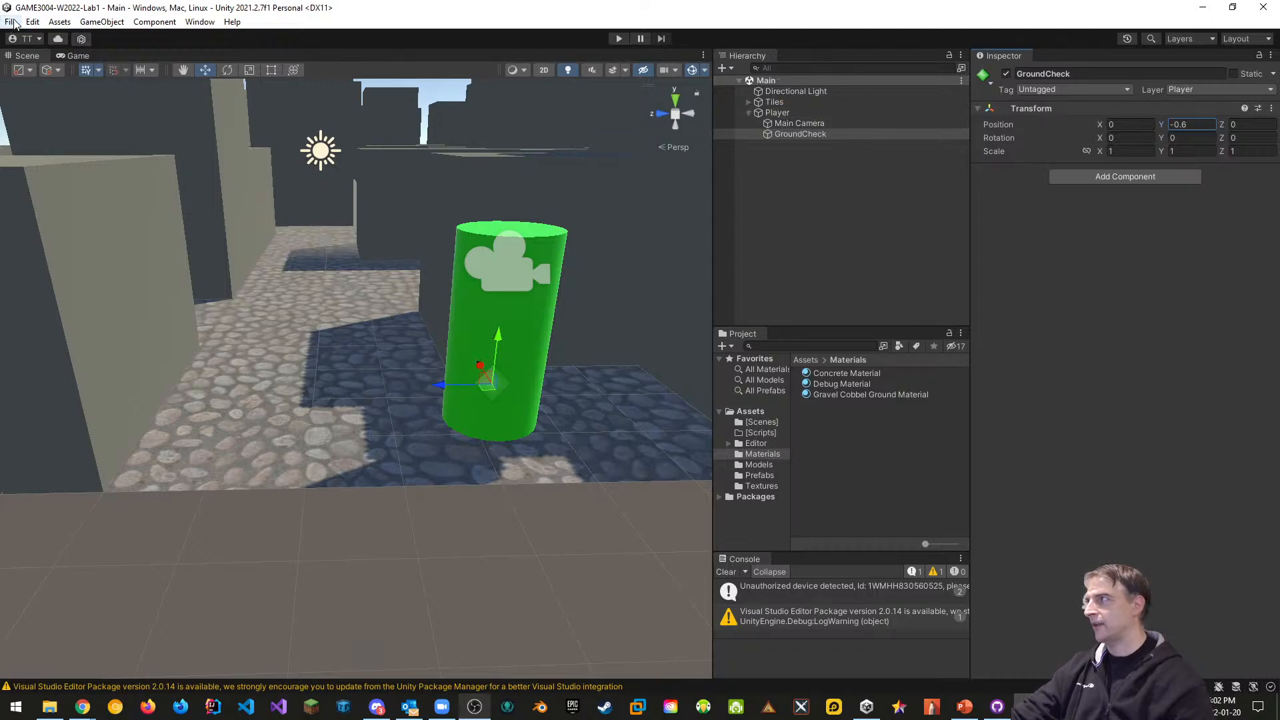
click(12, 22)
Dismiss the File menu and open the empty [Scripts] folder in the Project panel
click(24, 89)
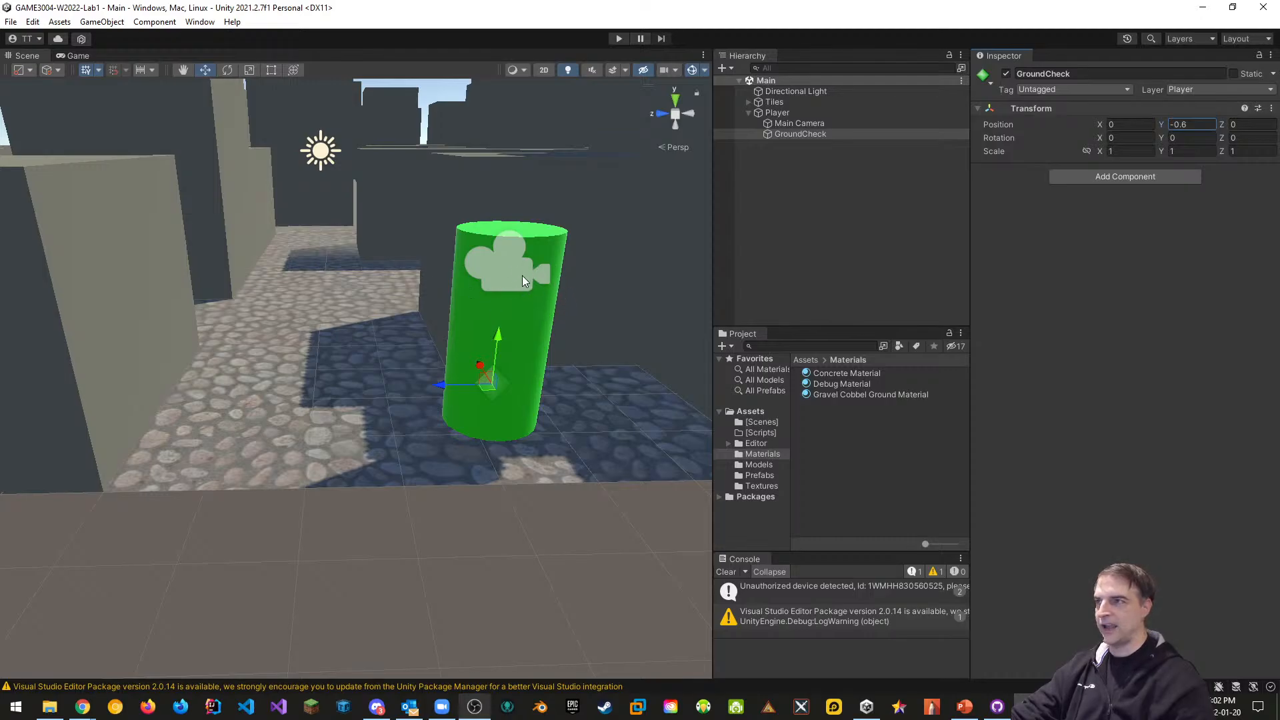
click(759, 431)
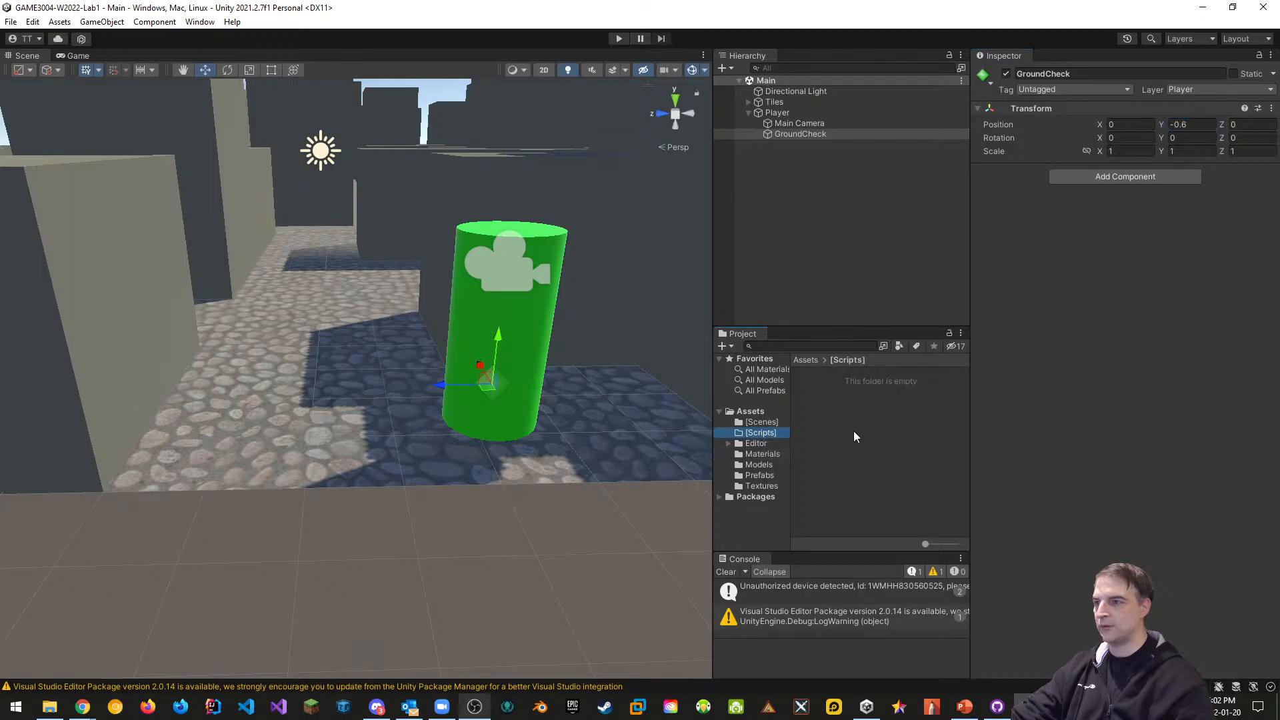
Add a new C# script named CameraController to the Scripts folder and open it in Visual Studio 2019
right_click(829, 389)
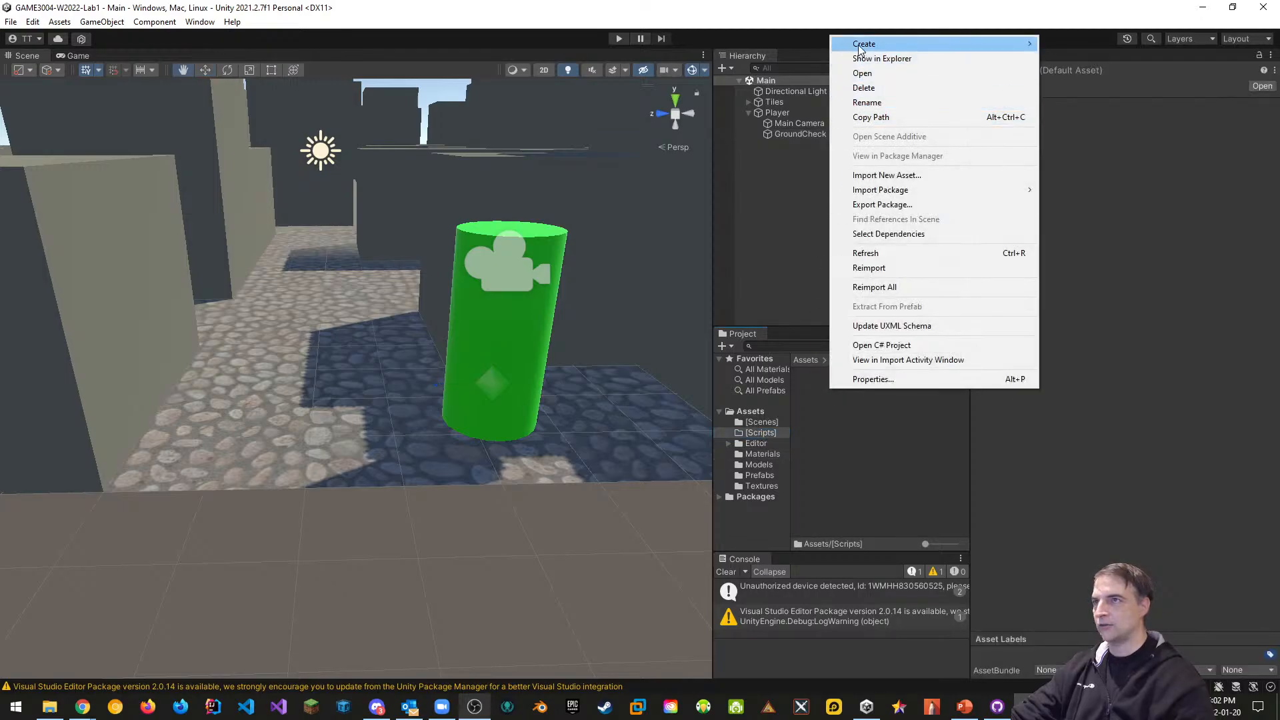
mouse_move(861, 46)
click(1075, 62)
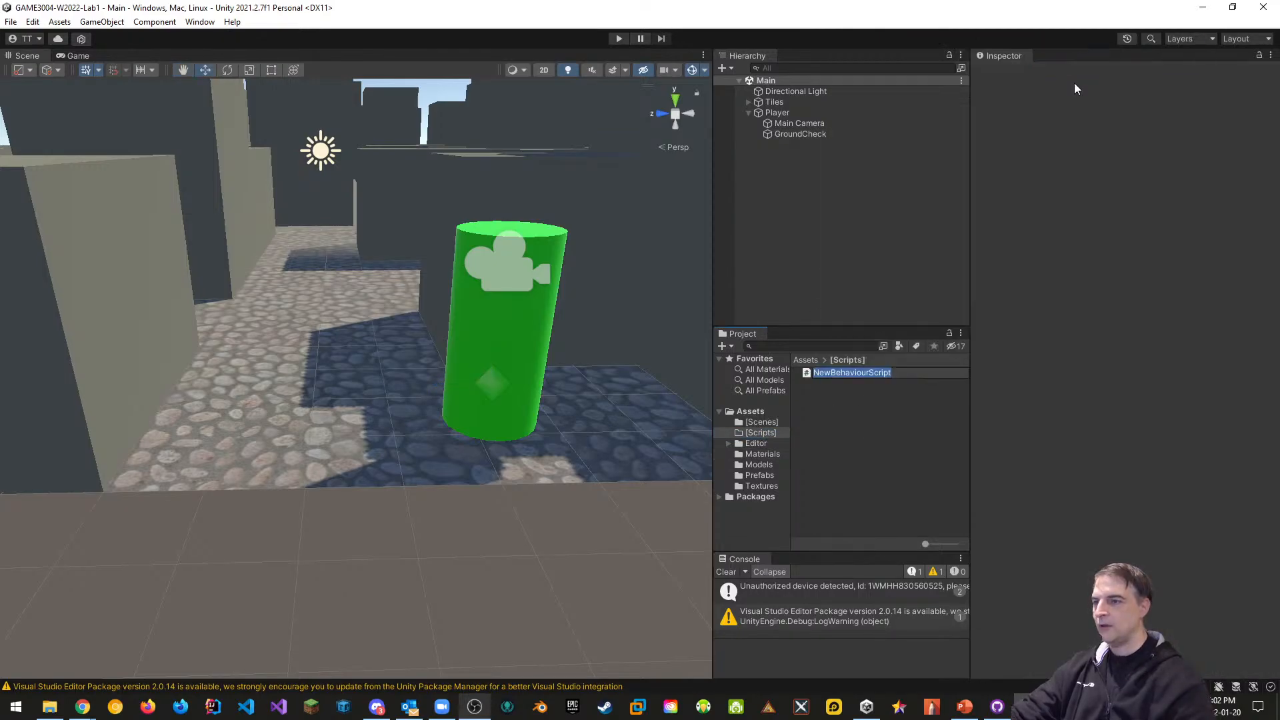
text(Camera)
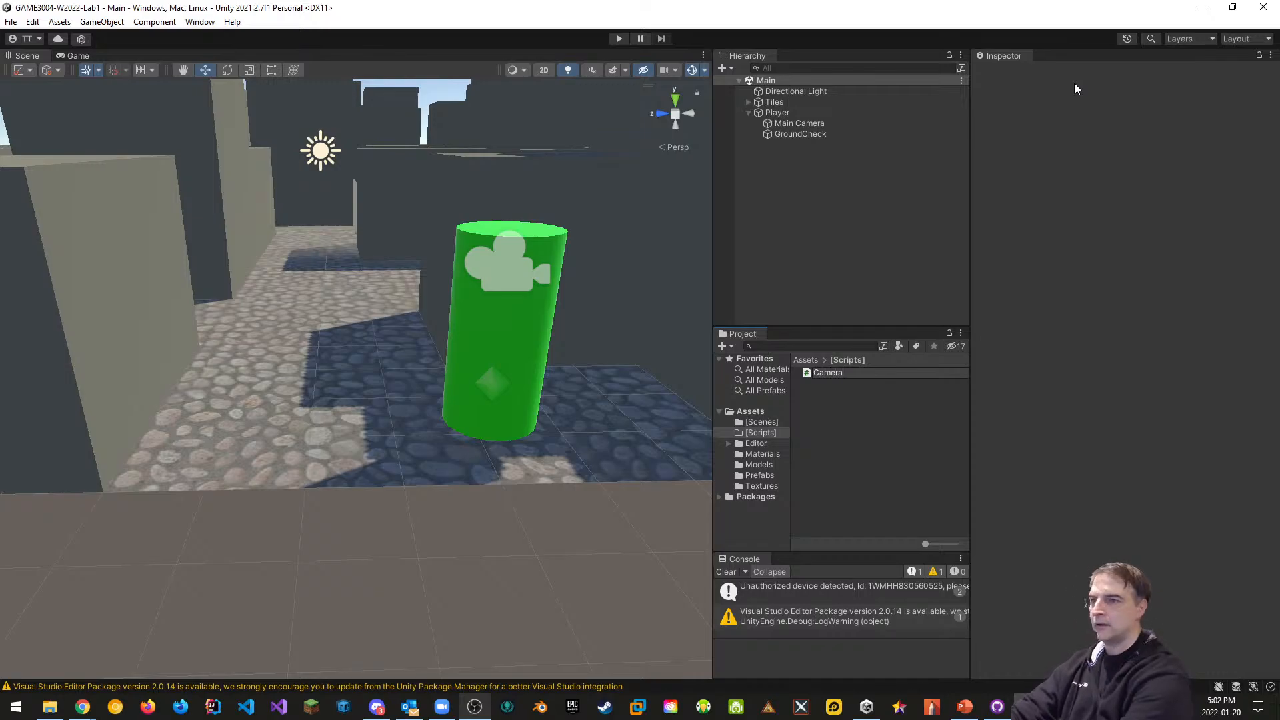
text(Controller)
key(Return)
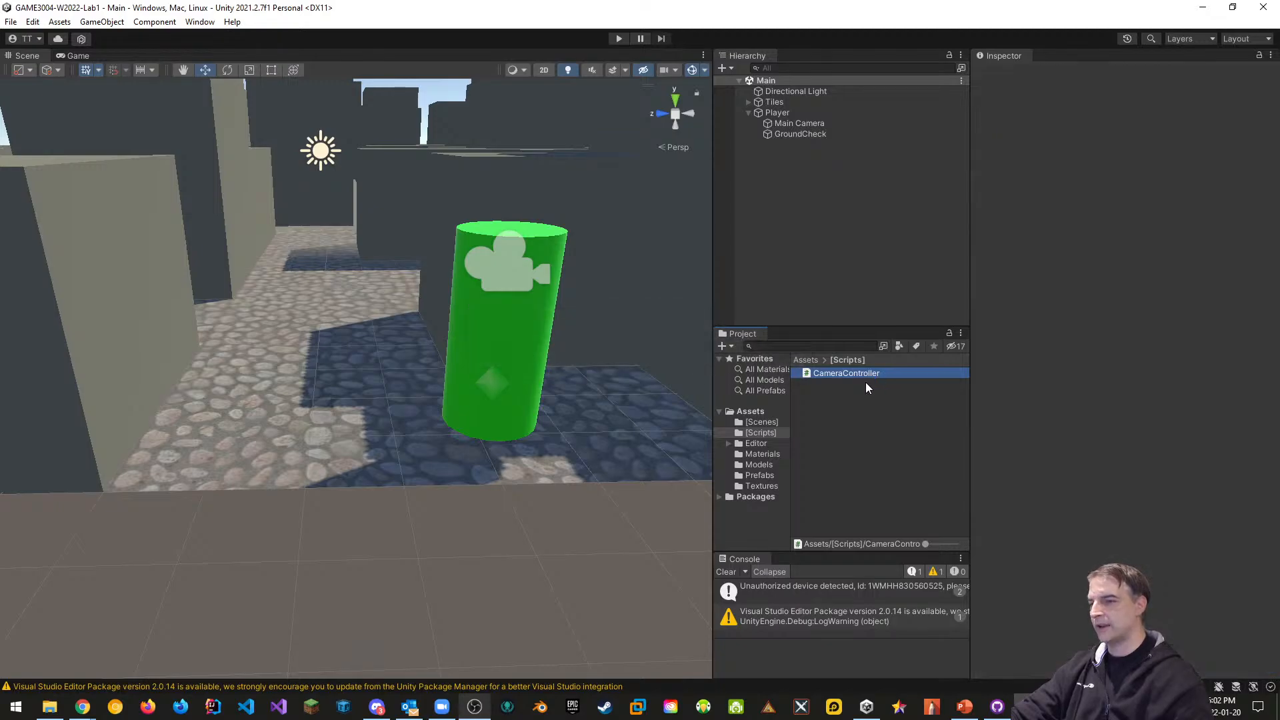
double_click(836, 376)
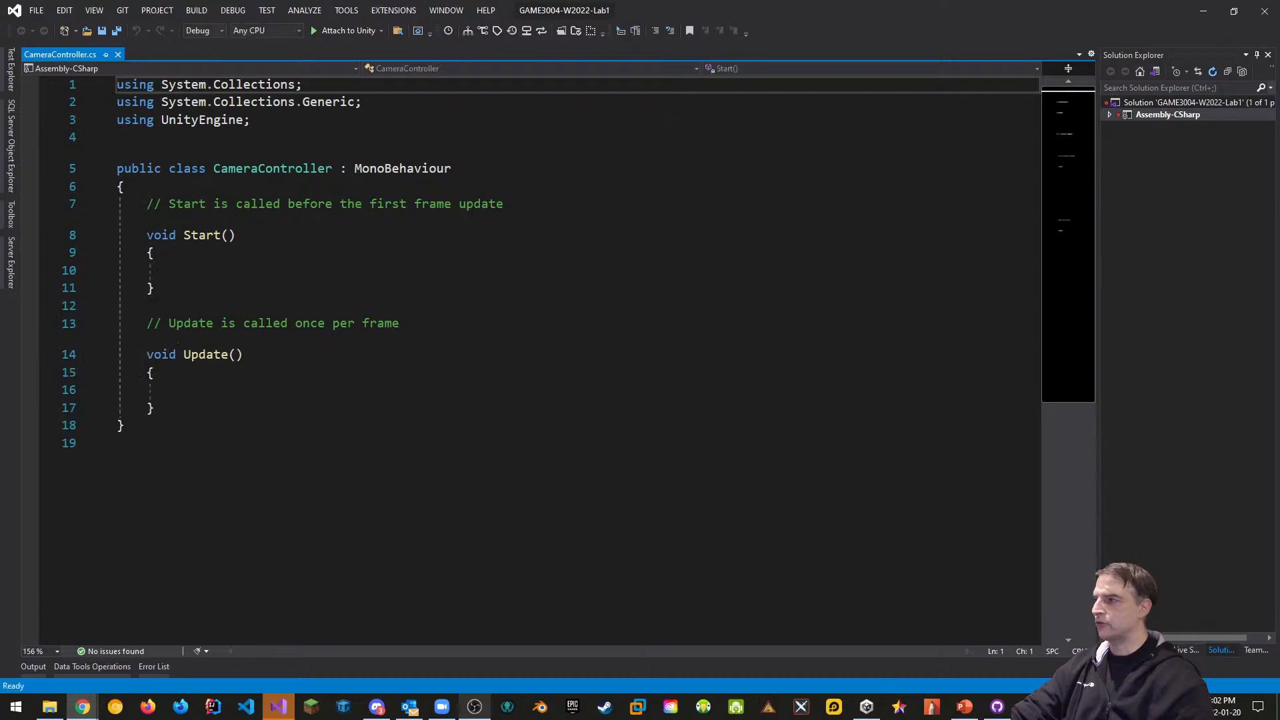
Declare public float mouseSensitivity = 10.0f and public Transform playerBody at the top of the class
click(209, 187)
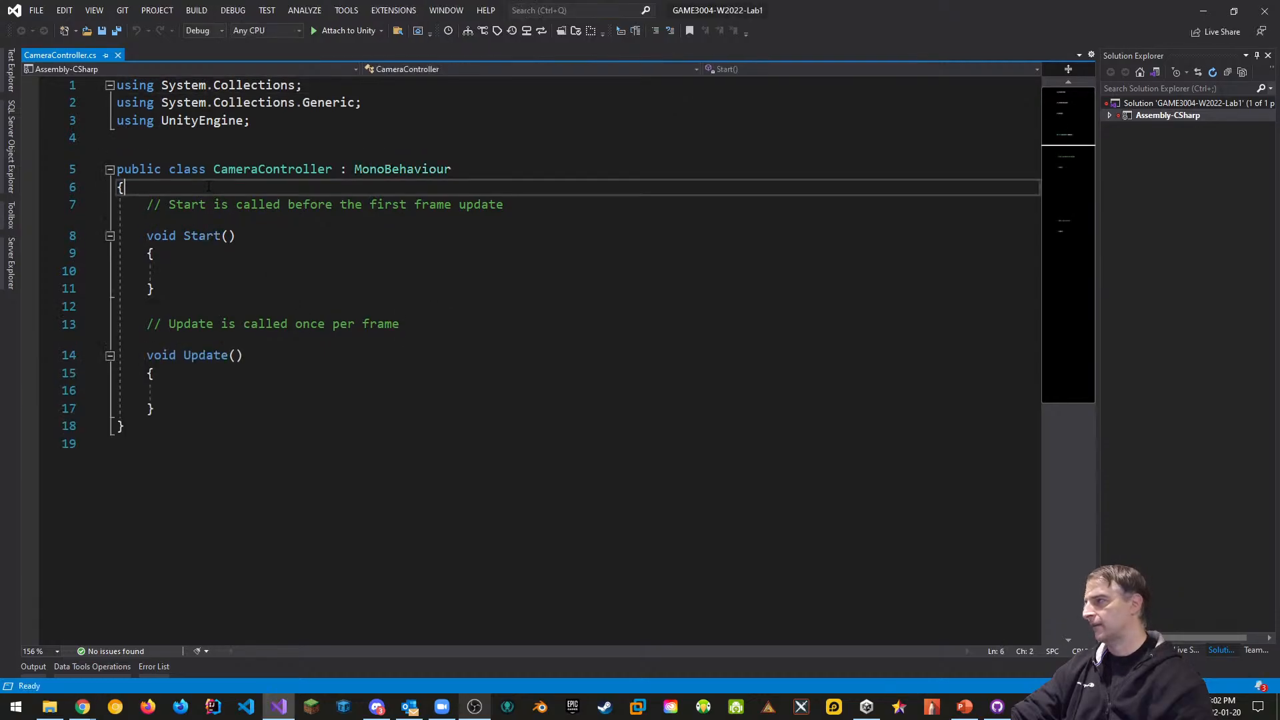
key(Return)
text(public )
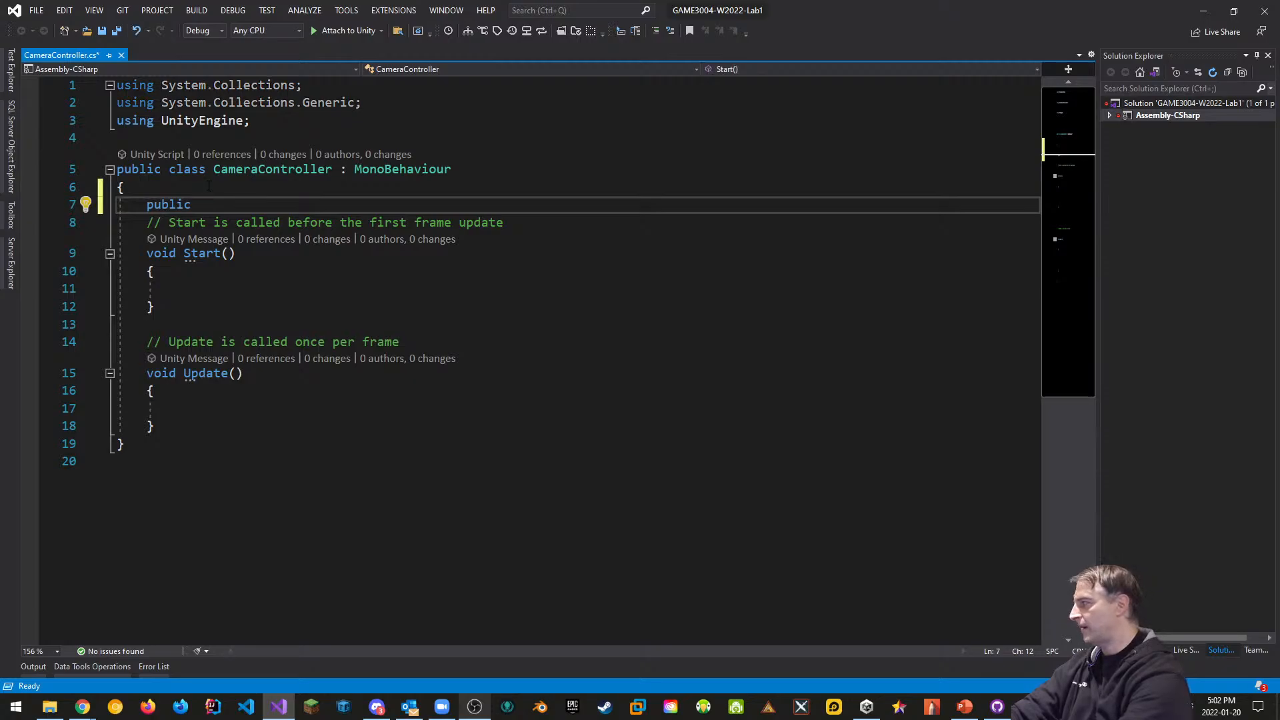
text(float mouse)
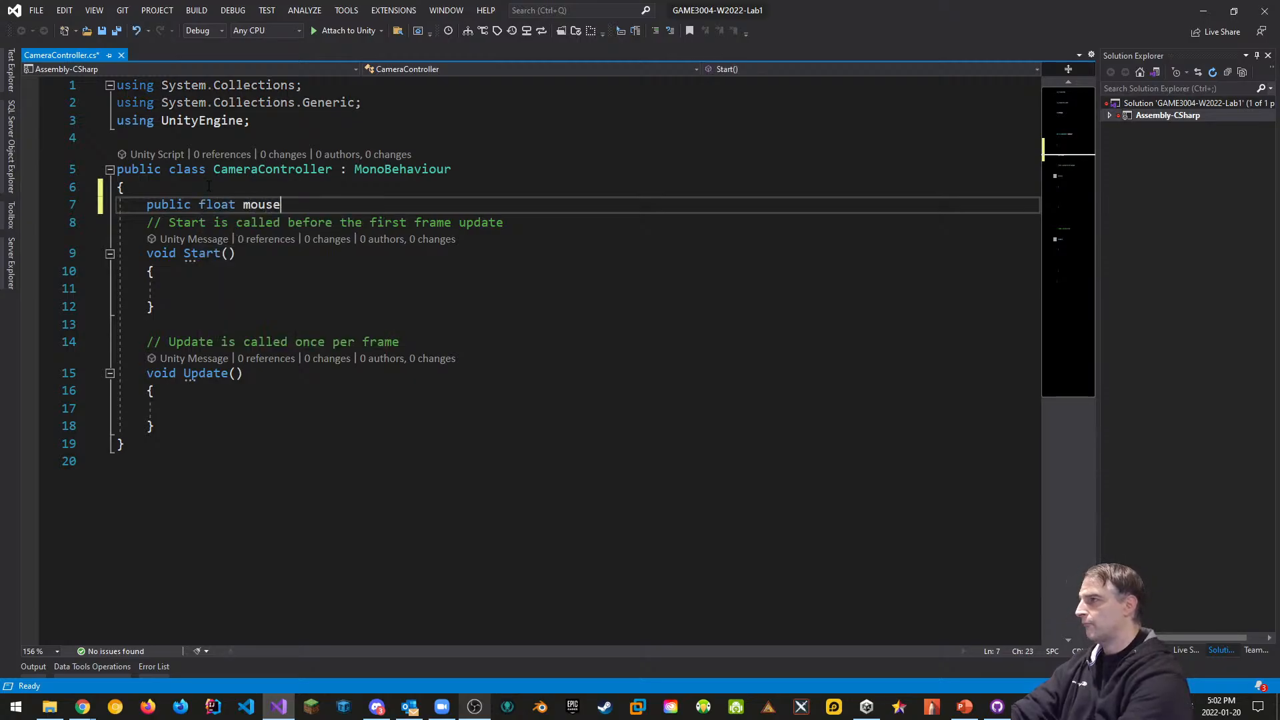
text(Sensi)
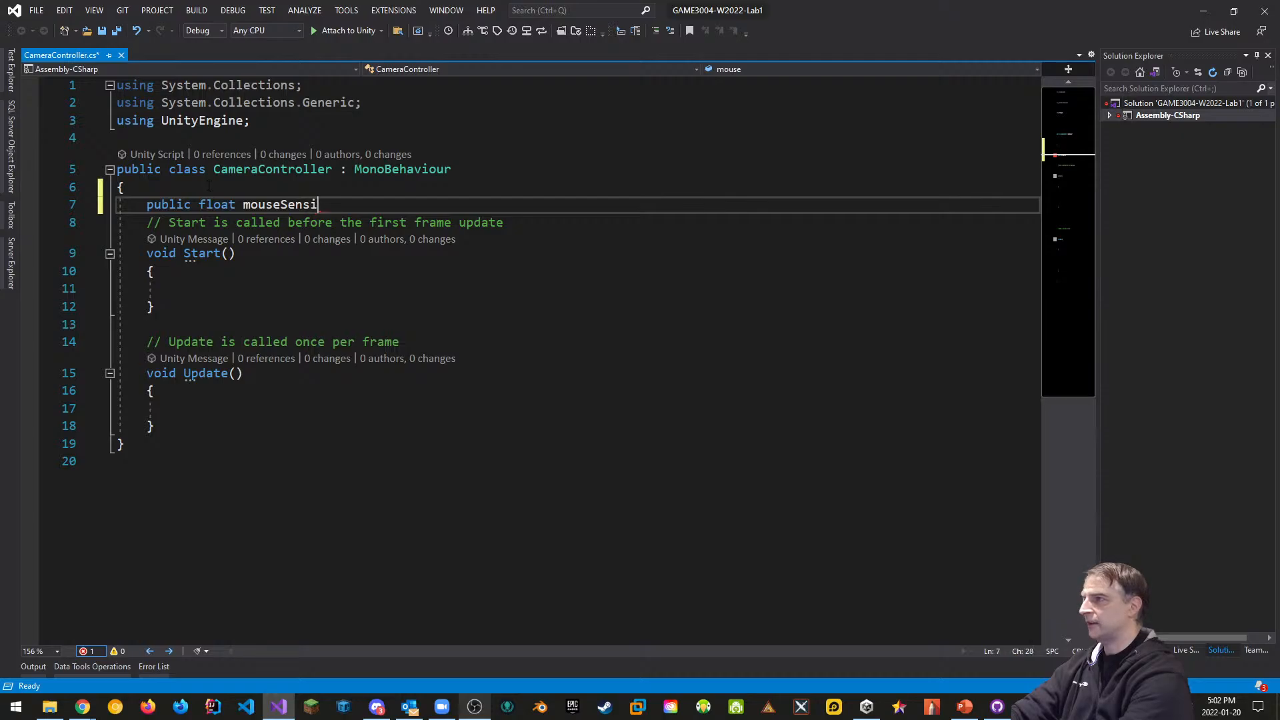
text(tivity )
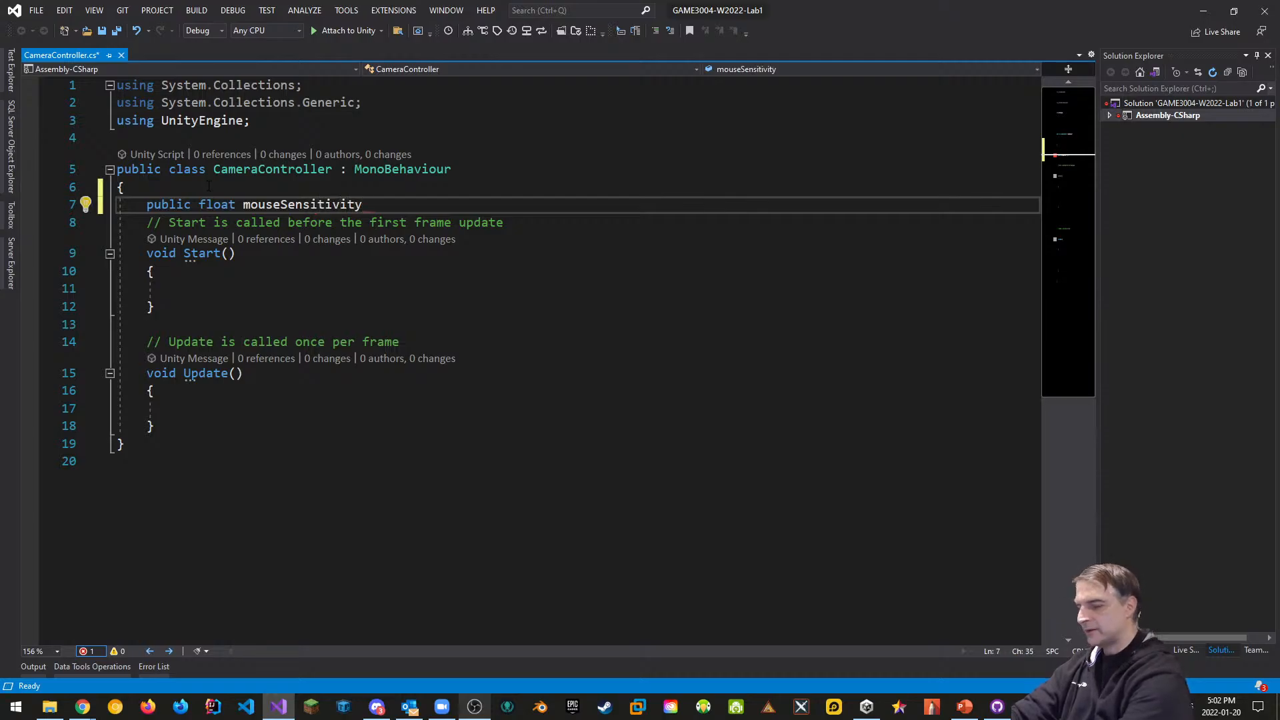
text(= 10.0f;)
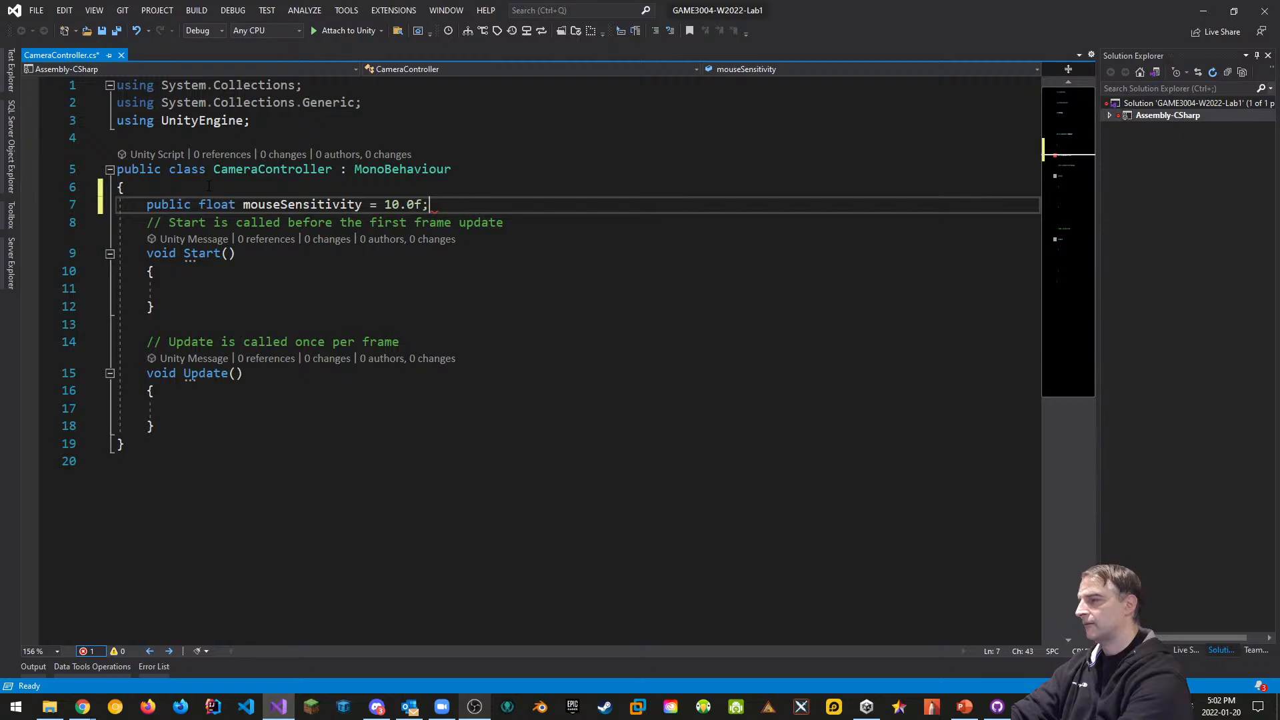
key(Return)
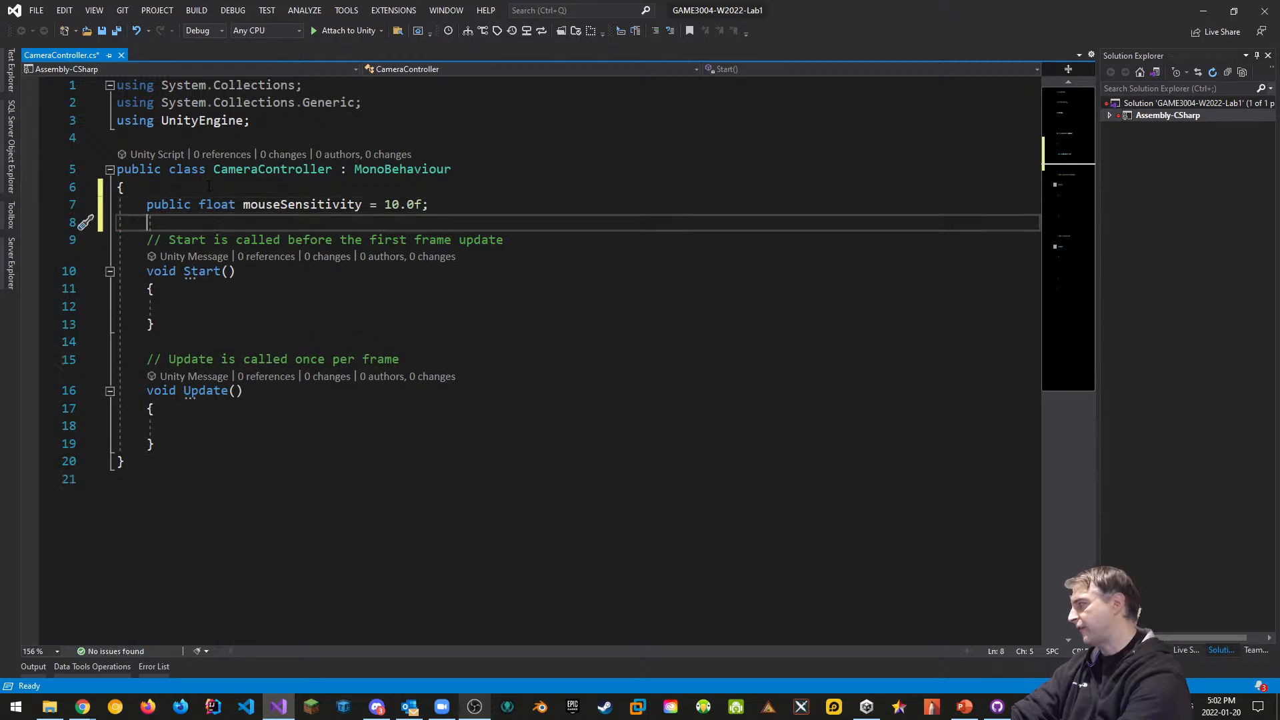
text(public Transform)
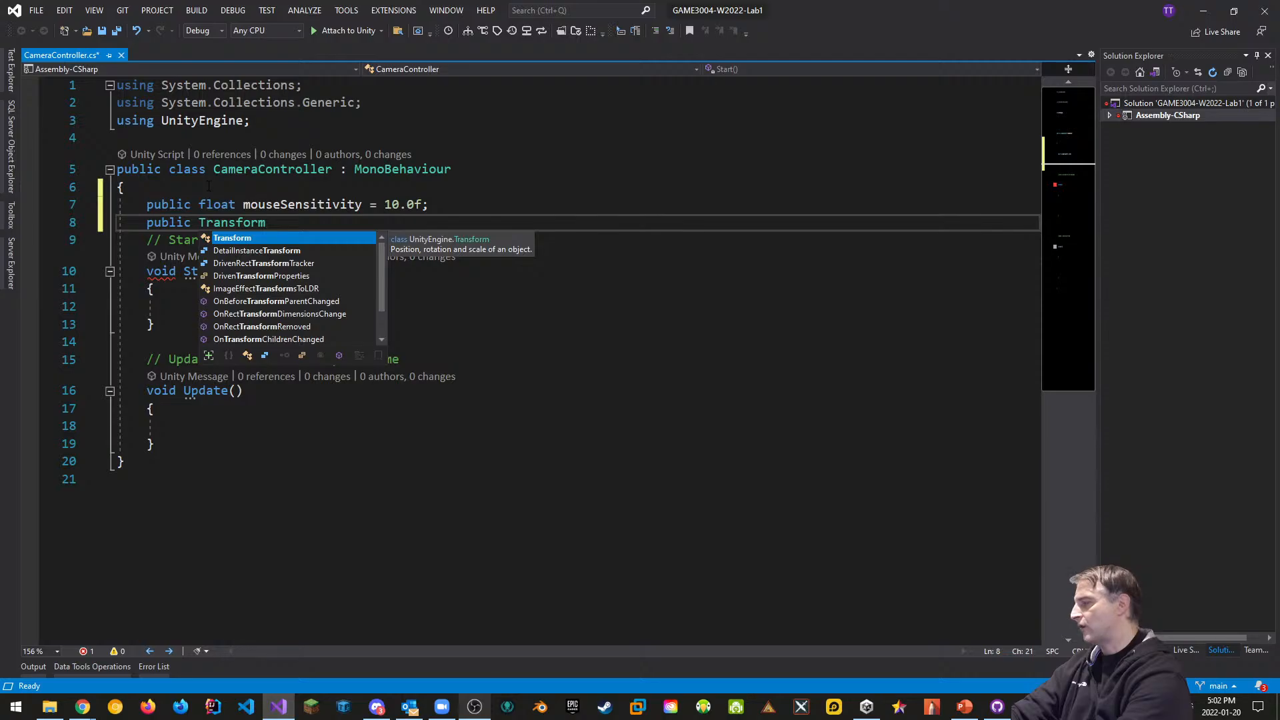
text( player)
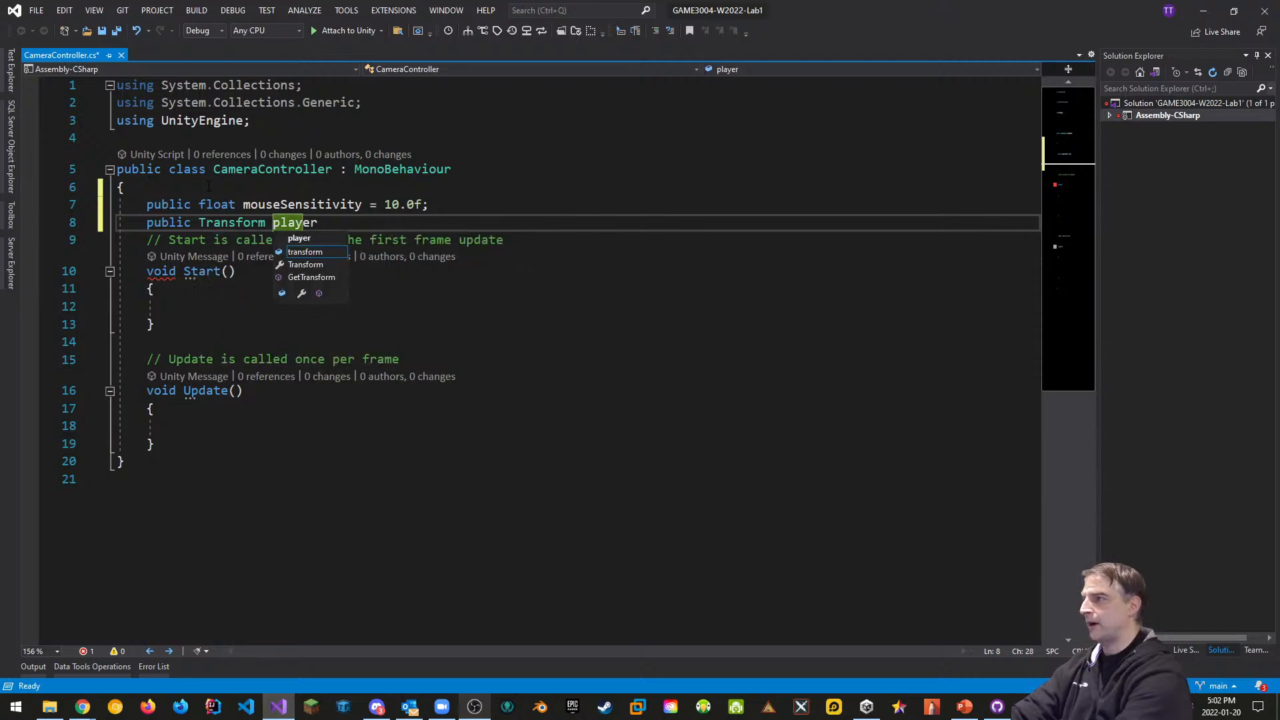
text(Body;)
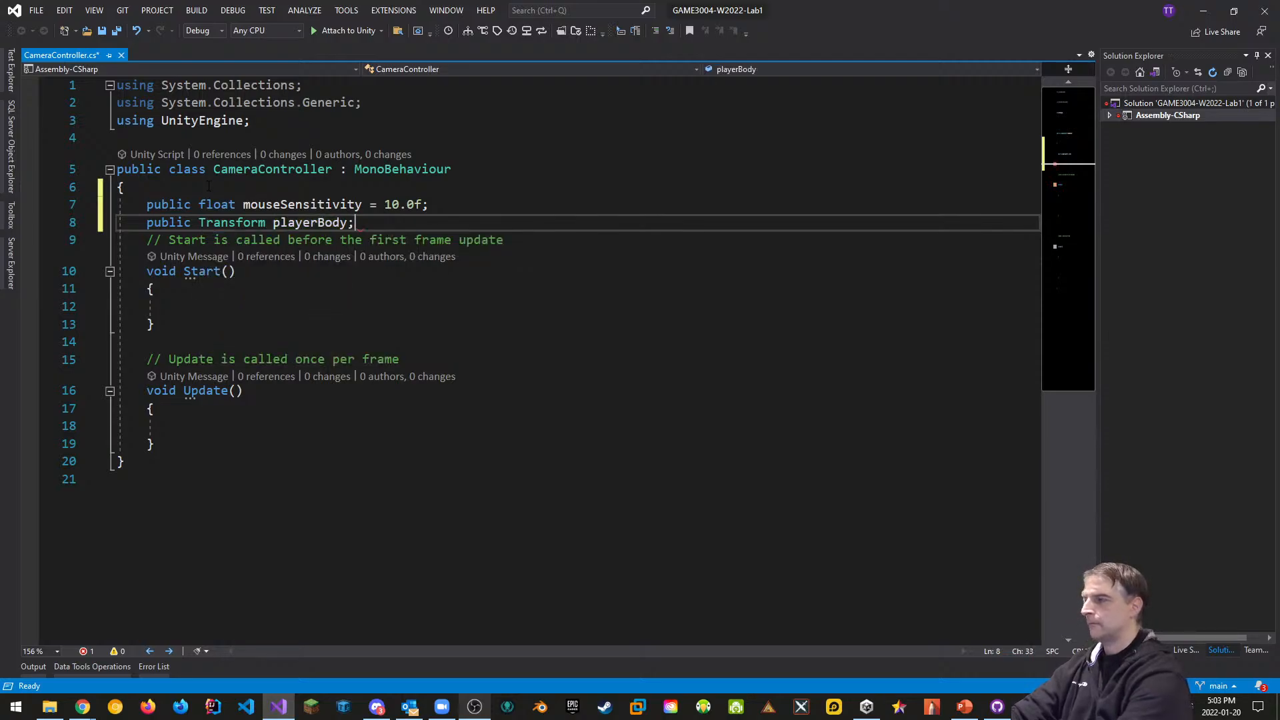
Add a private float XRotation = 0.0f field below the public fields
key(Return)
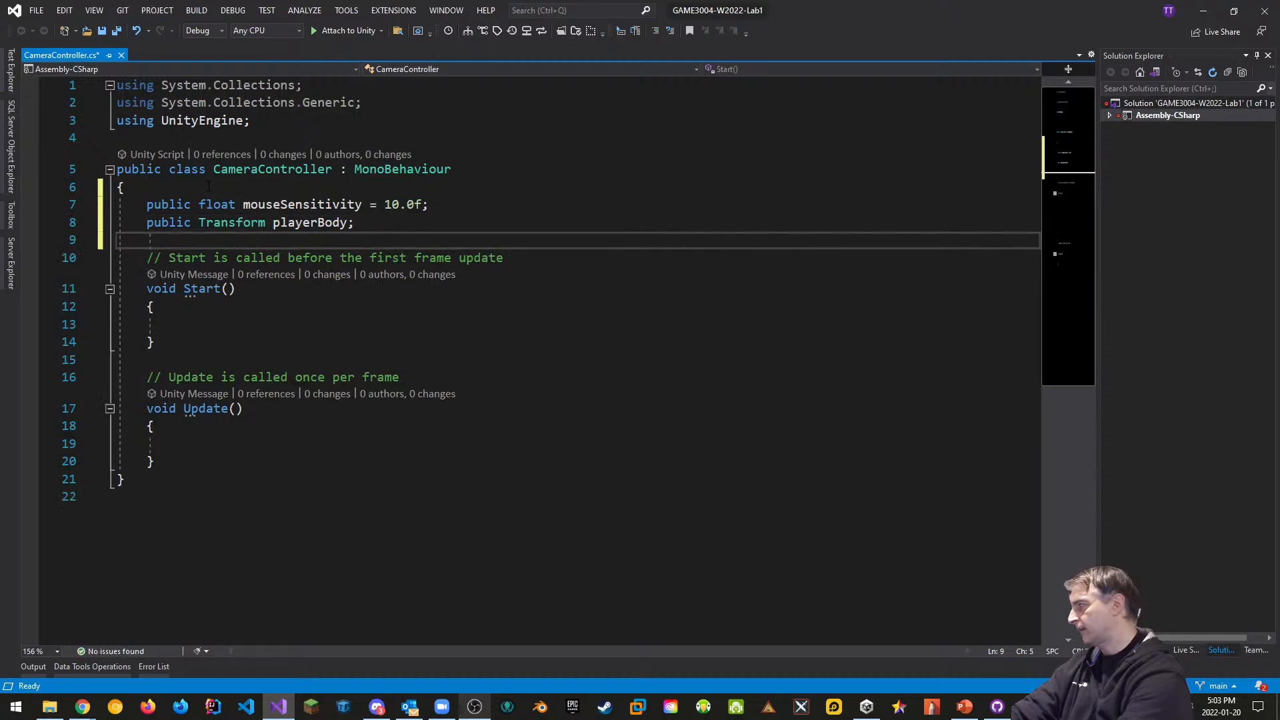
key(Return)
text(private)
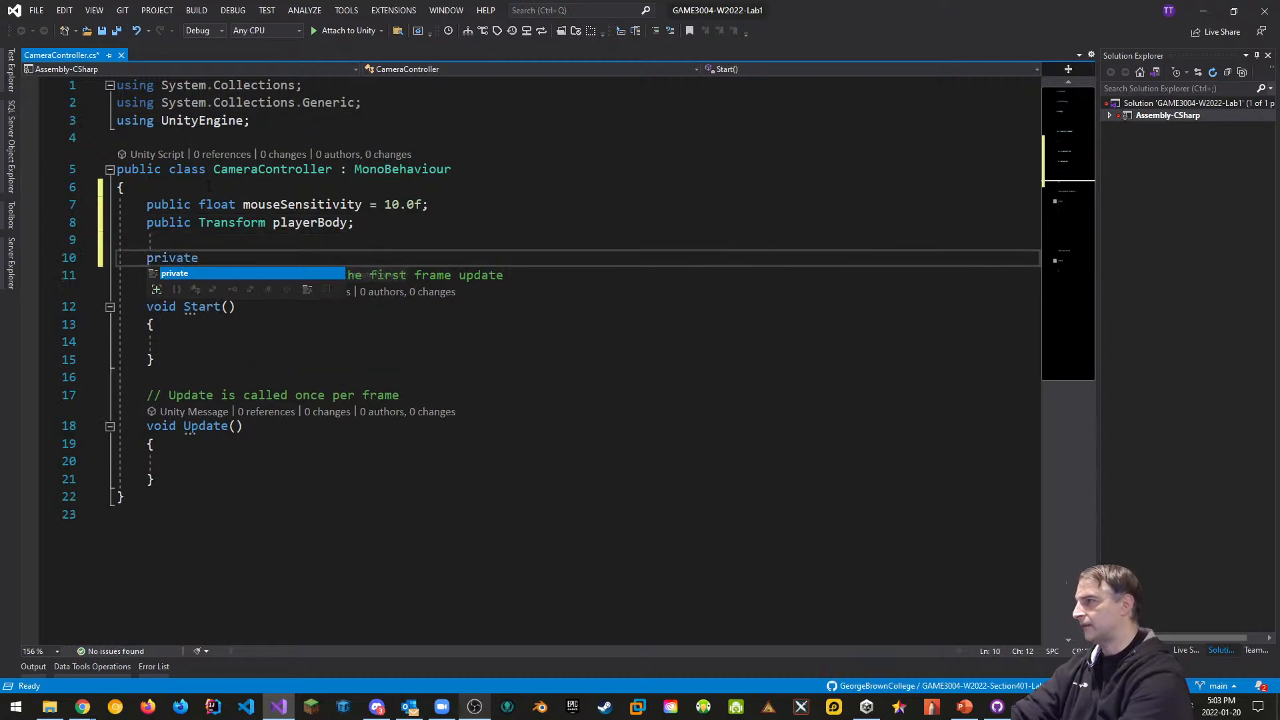
text( floa)
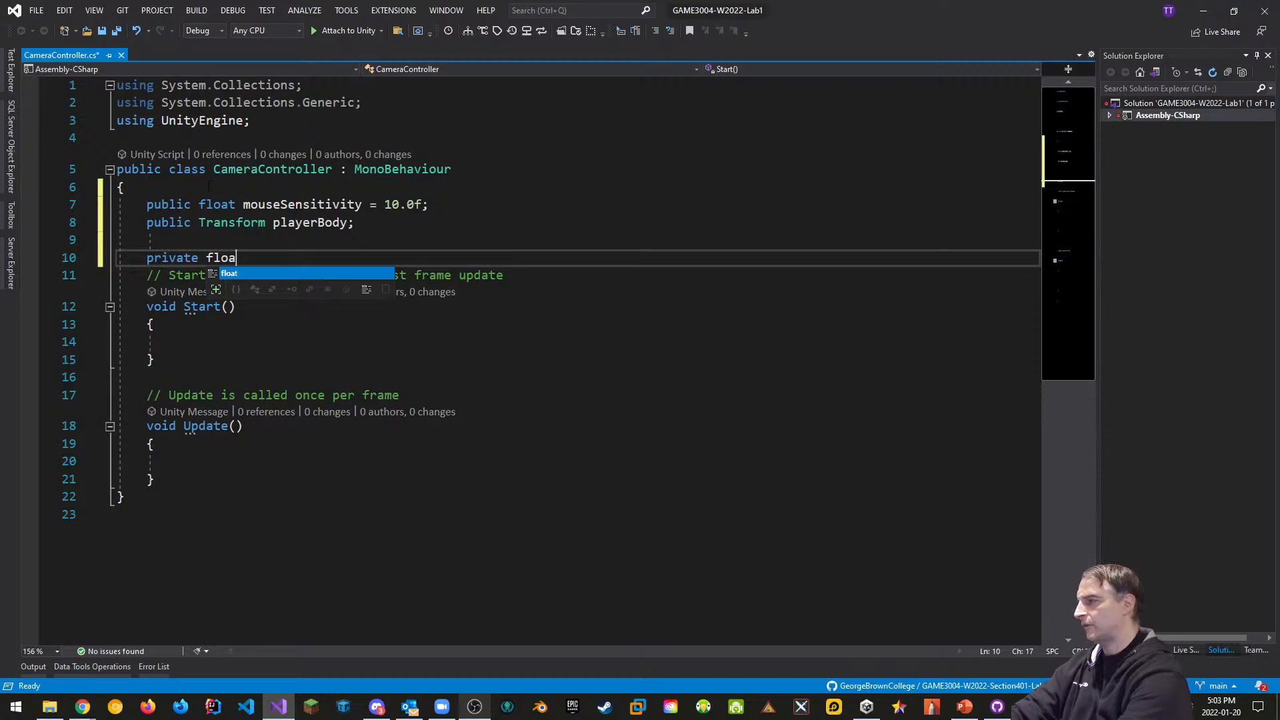
text(t X)
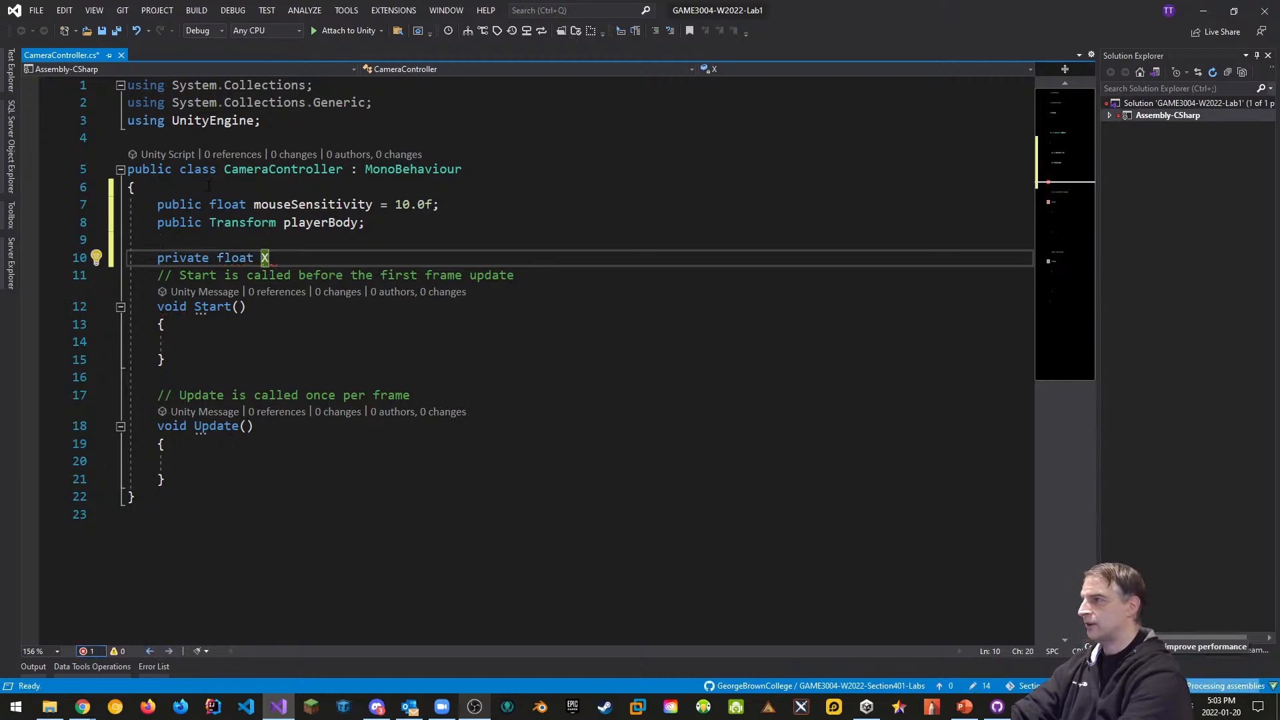
text(r)
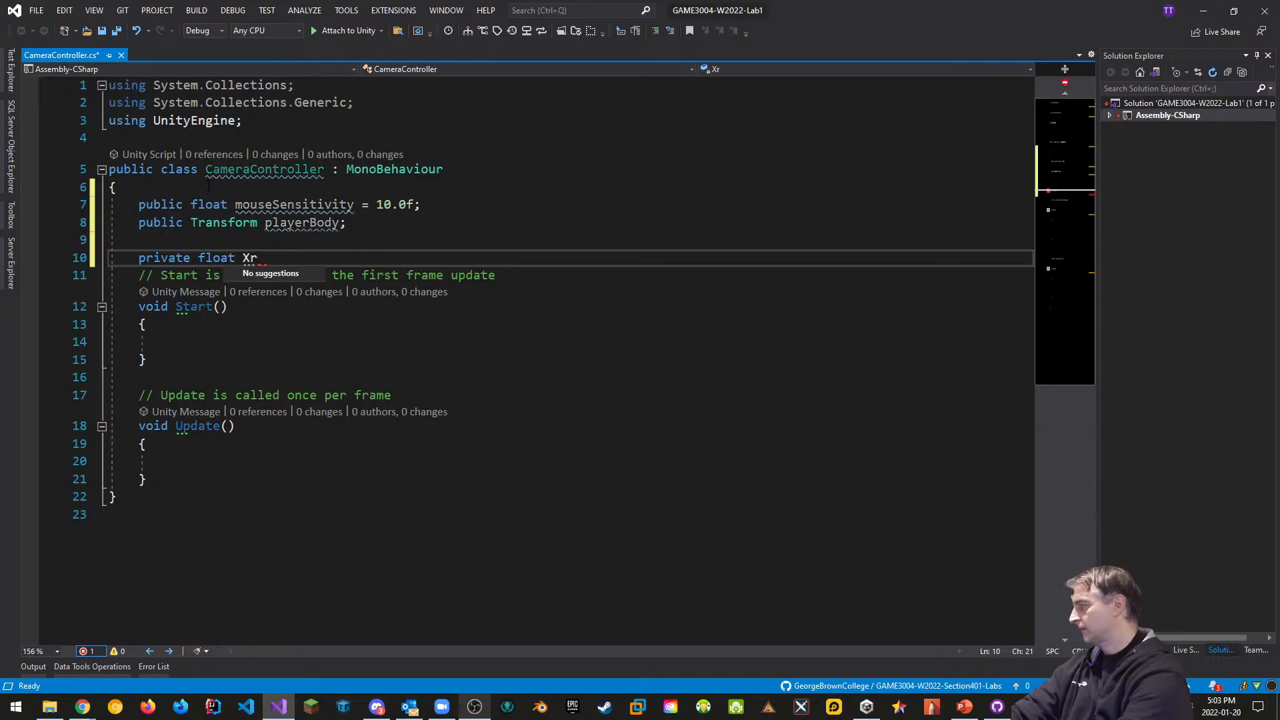
key(BackSpace)
text(Rotation)
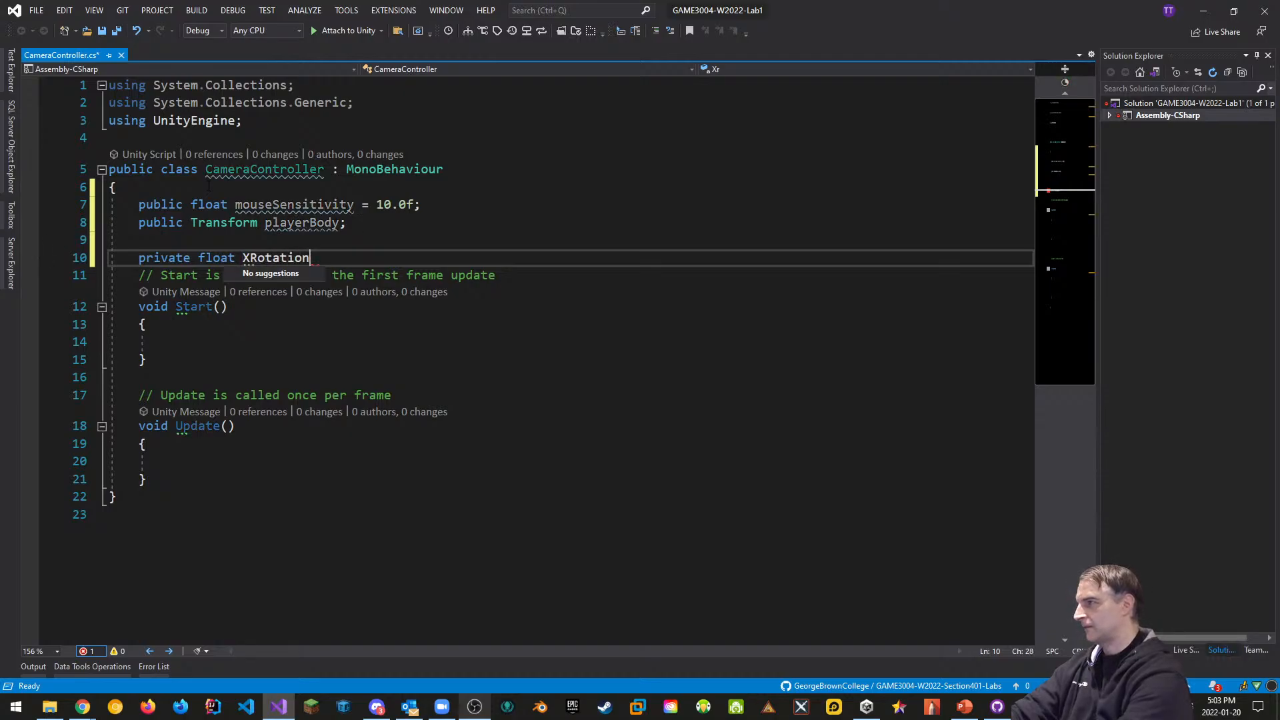
text( = 0.0f;)
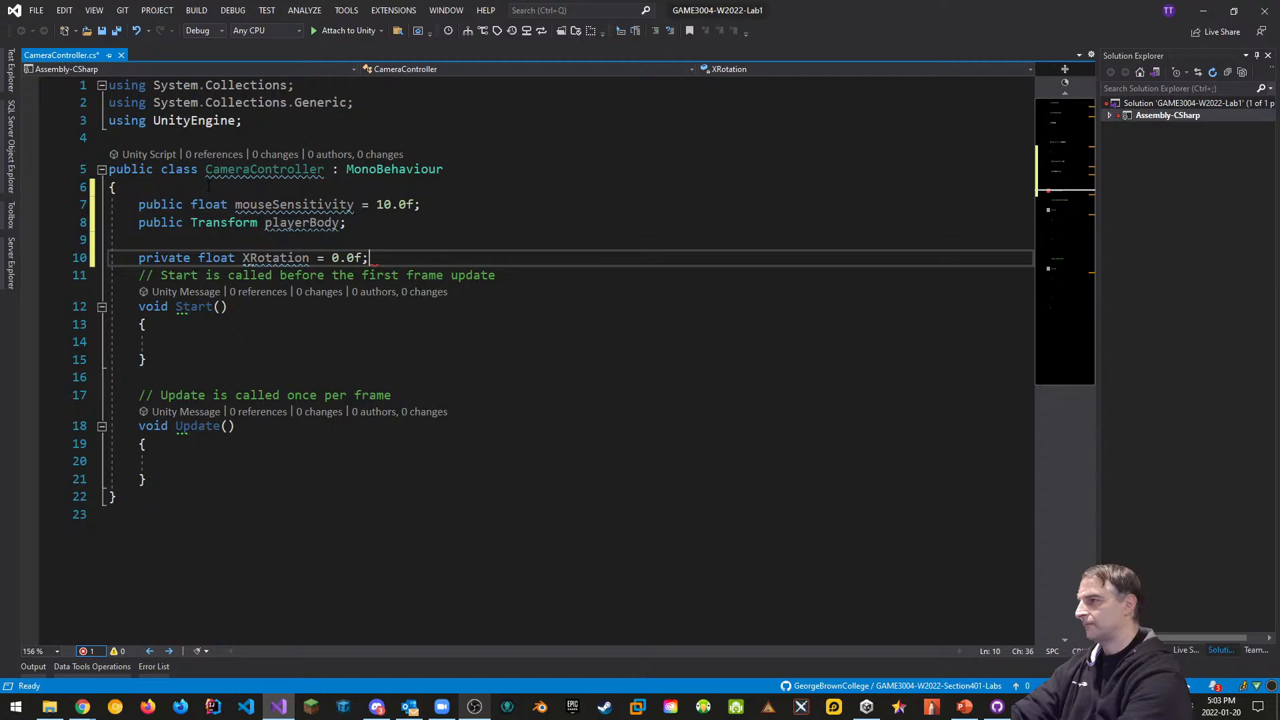
key(Return)
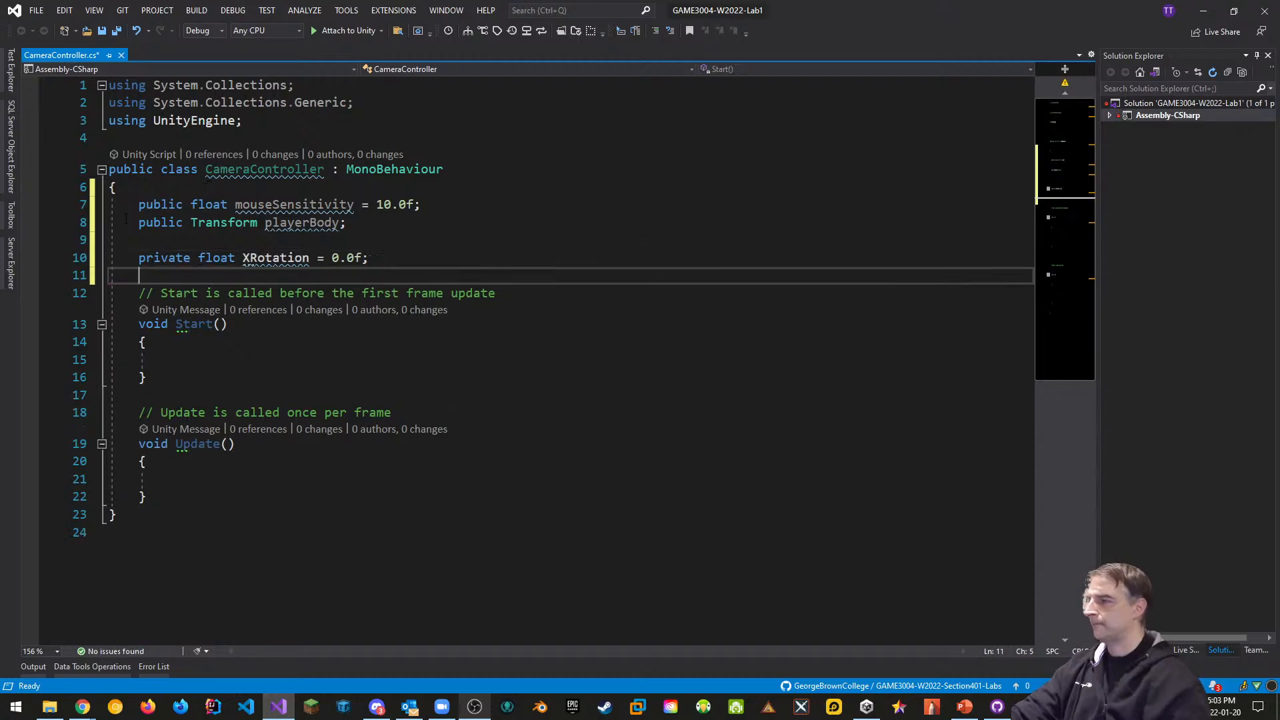
Insert a [Header("Player Camera Properties")] attribute above the mouseSensitivity field
click(201, 187)
key(Return)
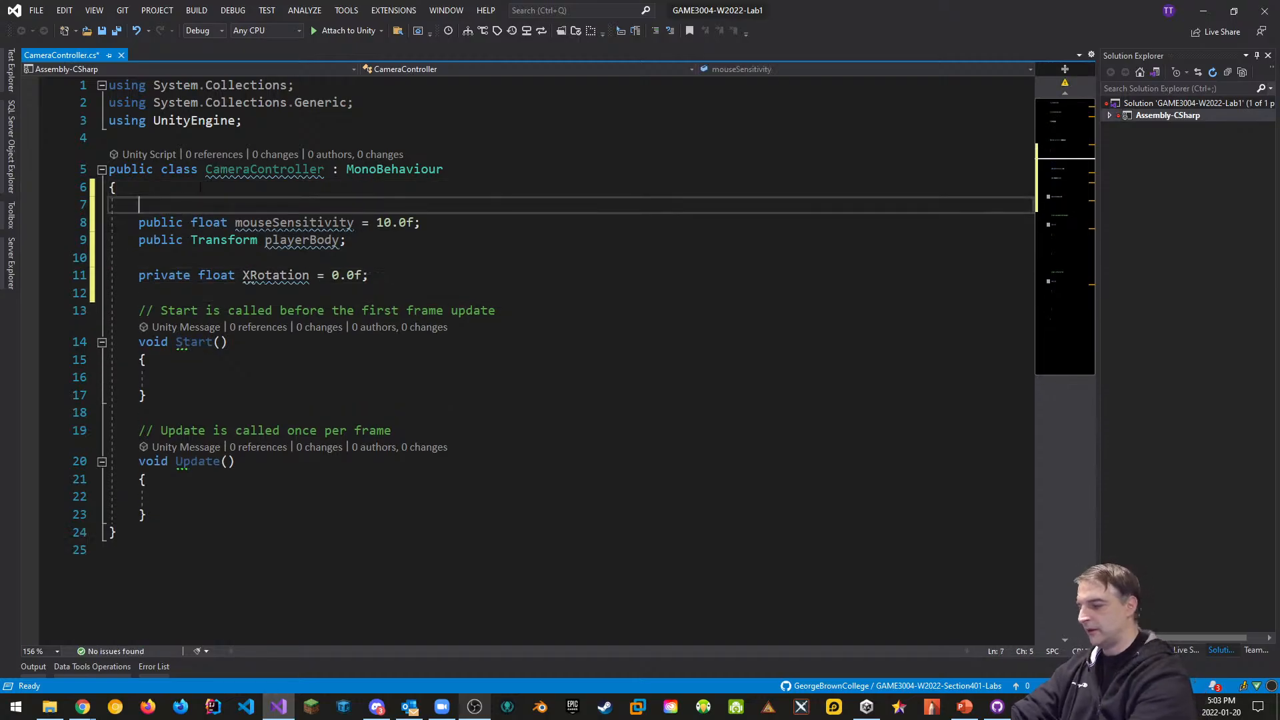
text([)
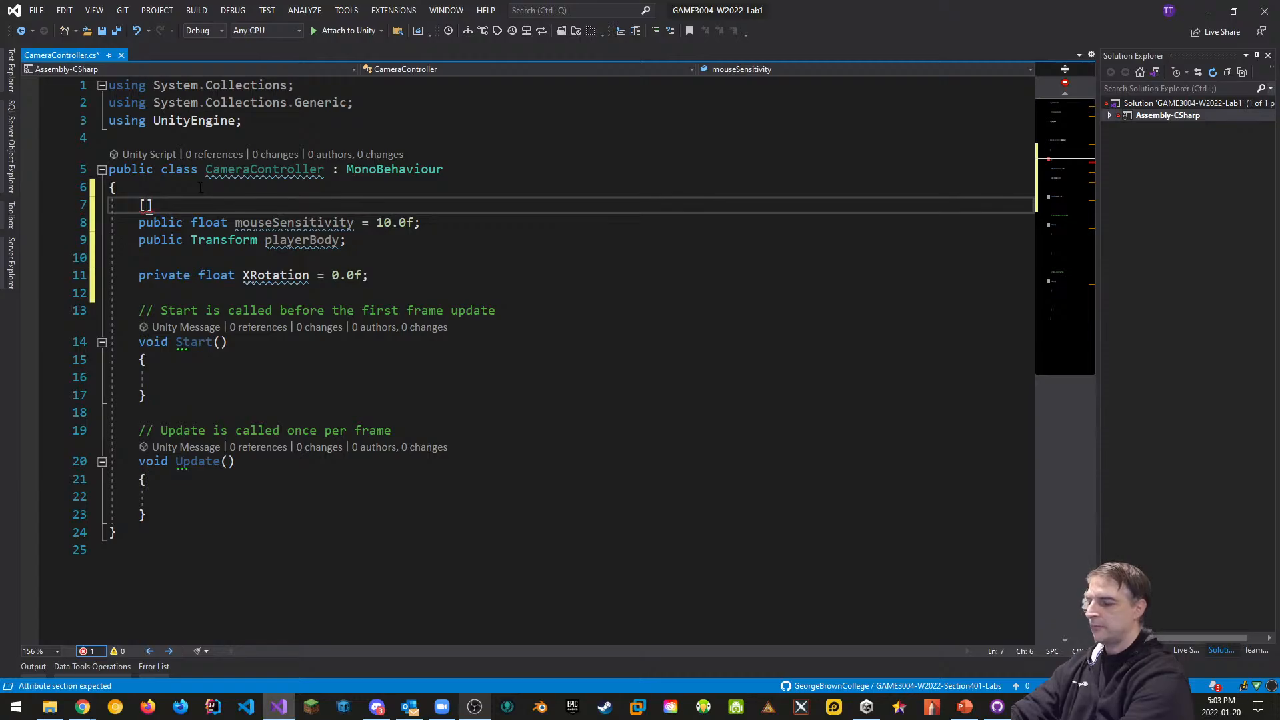
text(Header)
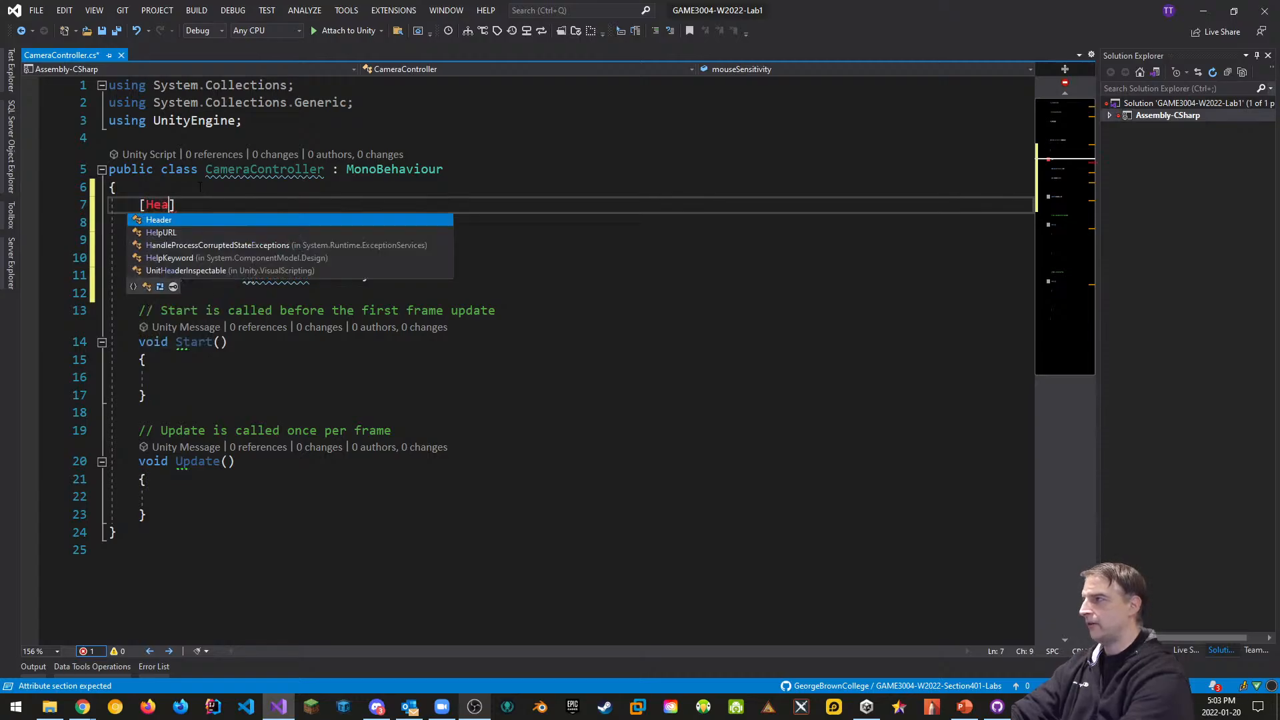
text(("Player C)
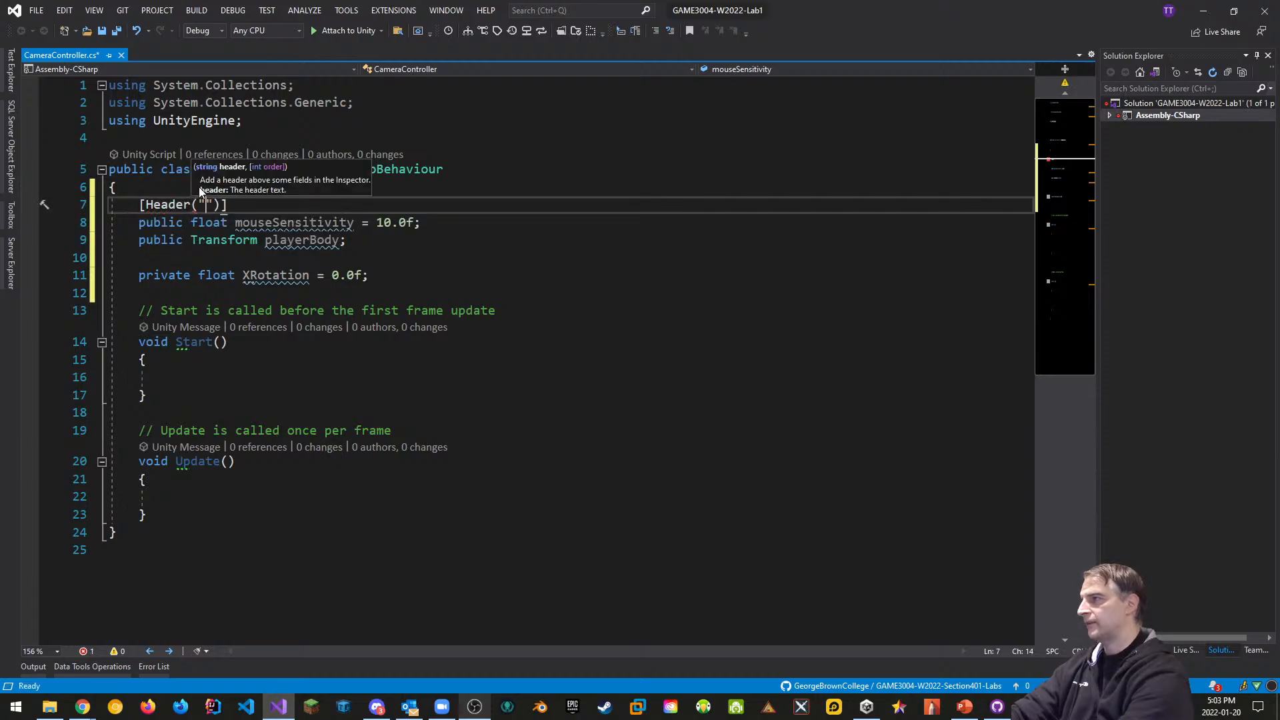
text(amera Pro)
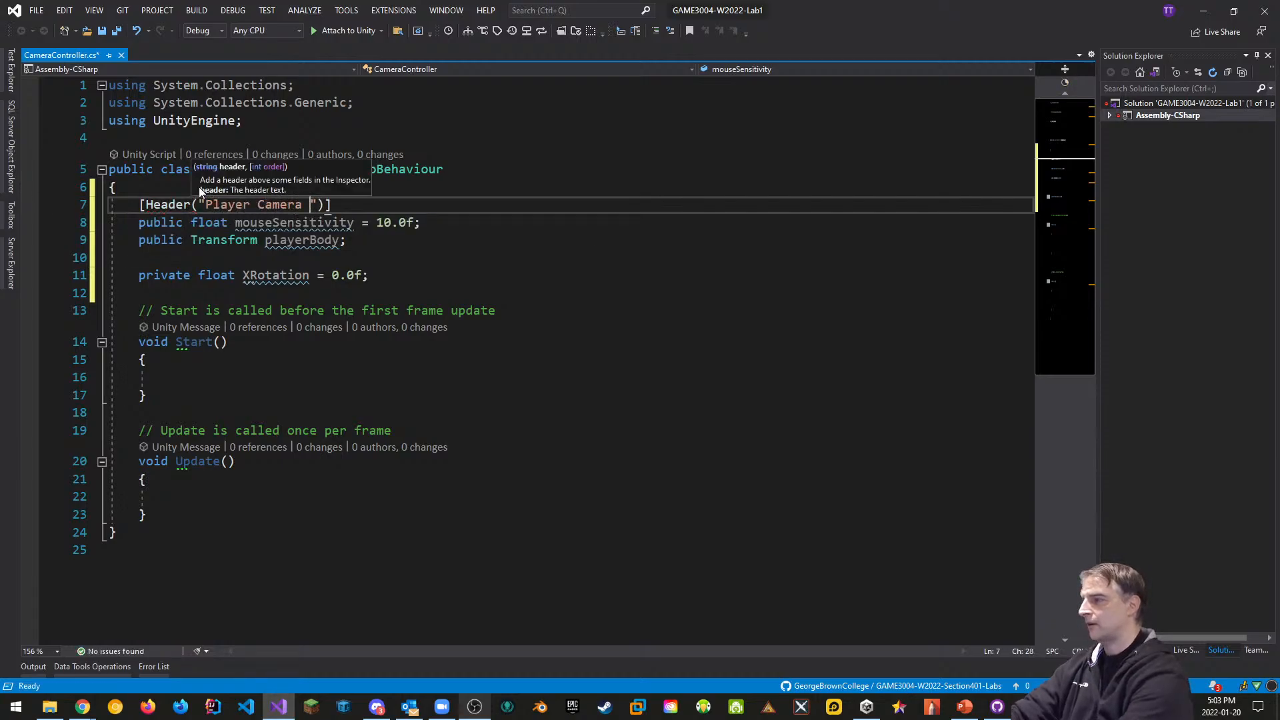
text(perties)
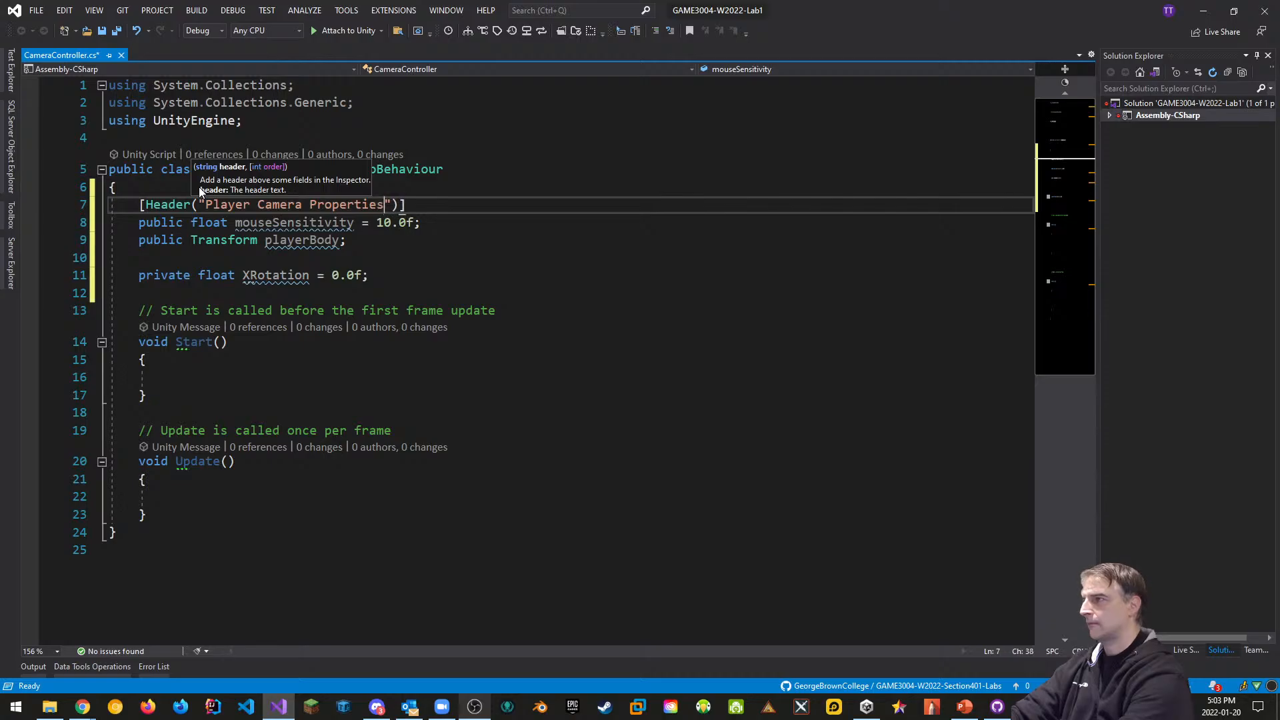
key(Down)
key(Down)
key(Down)
key(Down)
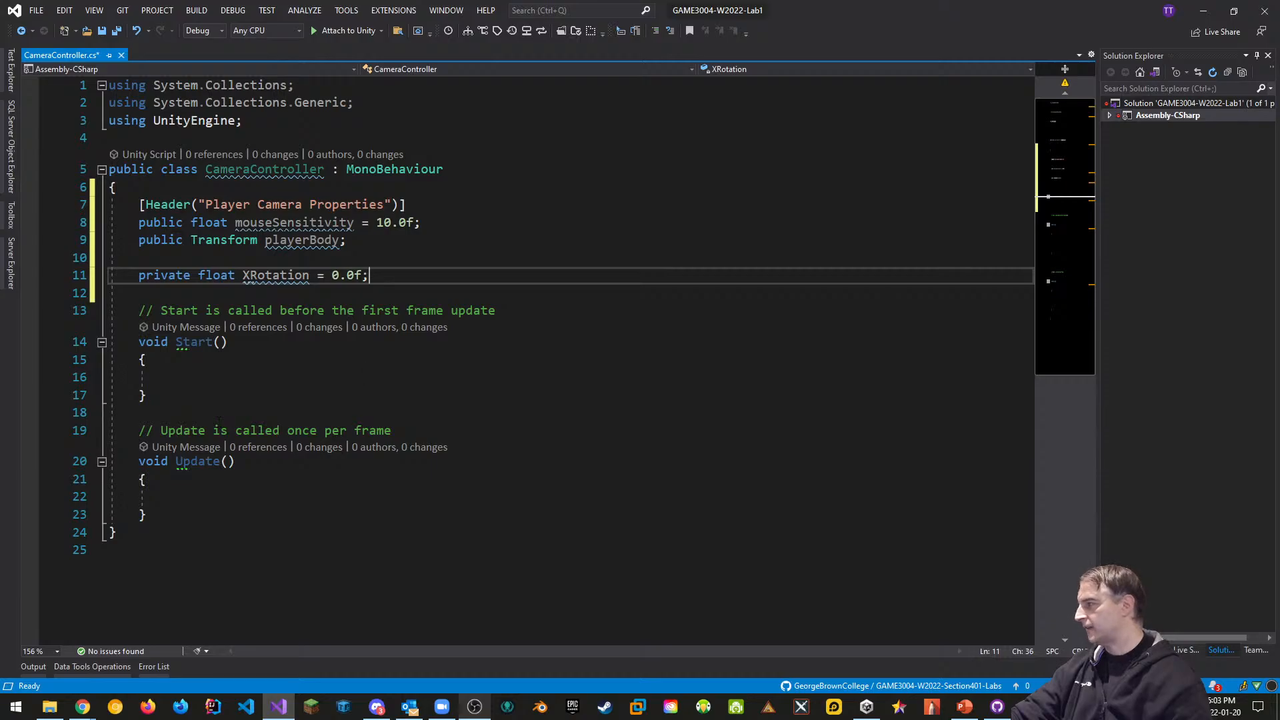
scroll(213, 333, down, 1)
Write Cursor.lockState = CursorLockMode.Locked; inside Start() with IntelliSense completions
click(210, 323)
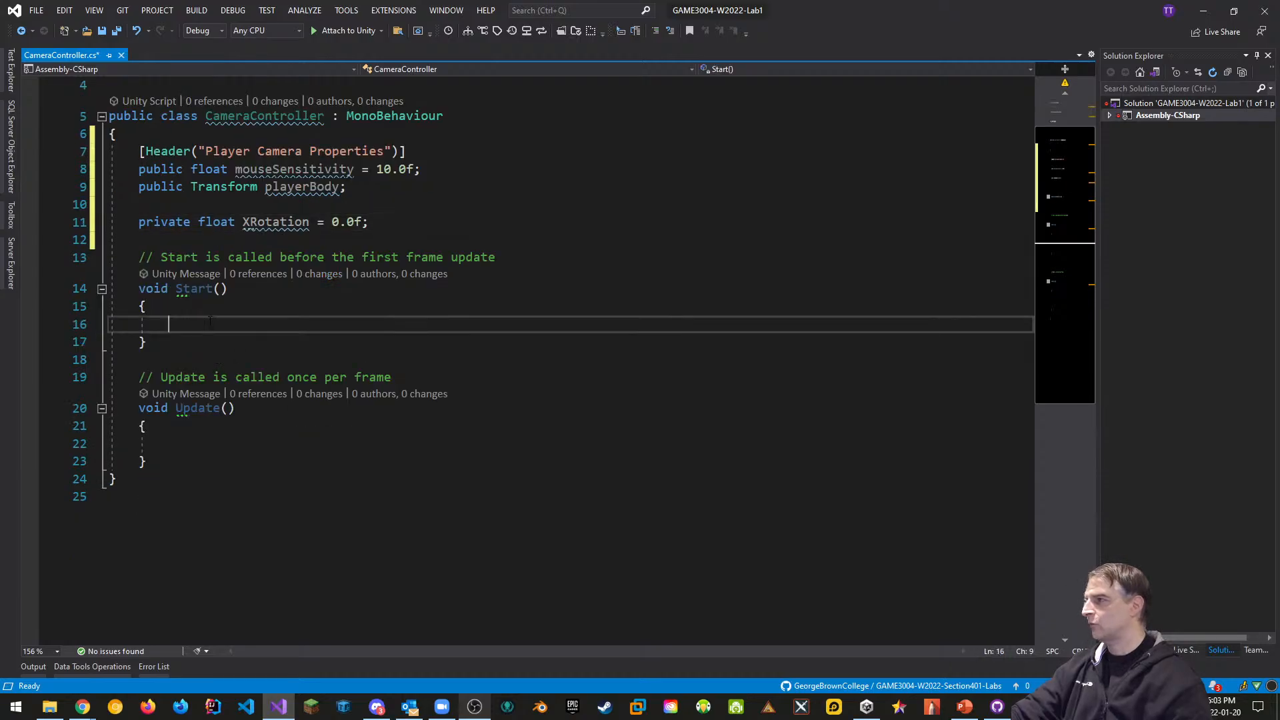
text(curs)
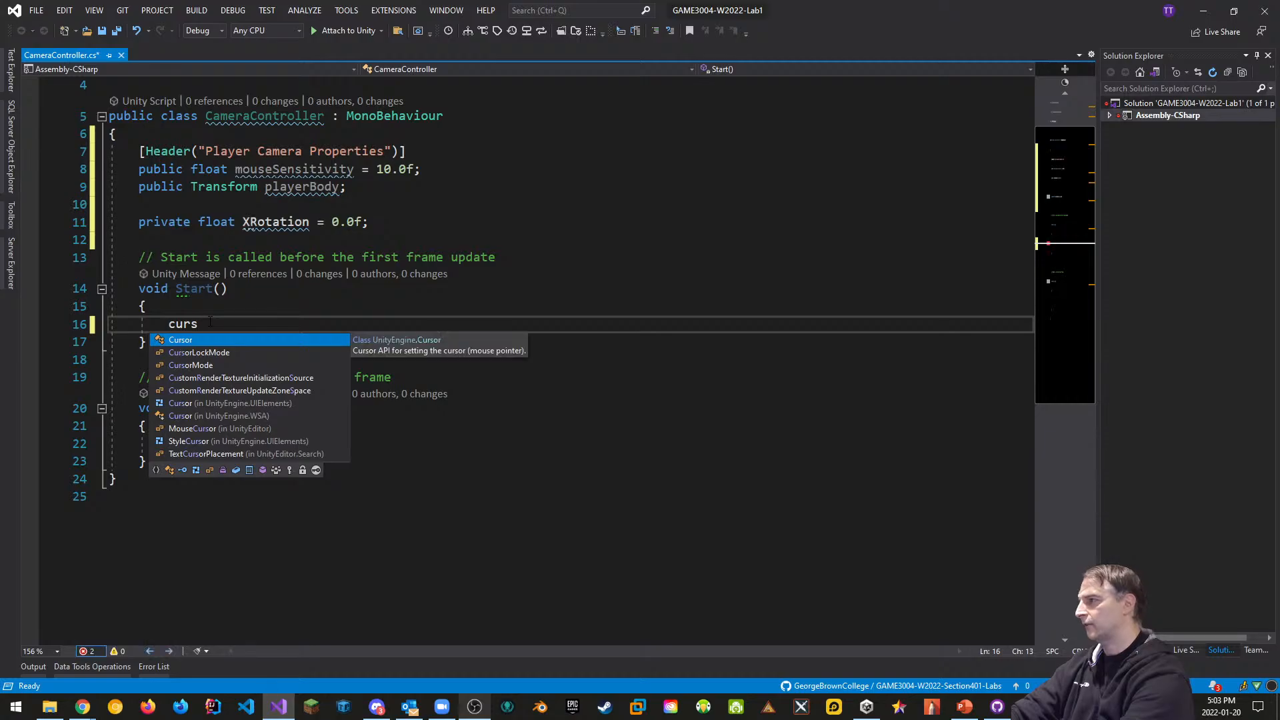
text(l)
key(BackSpace)
key(Tab)
text(.loc)
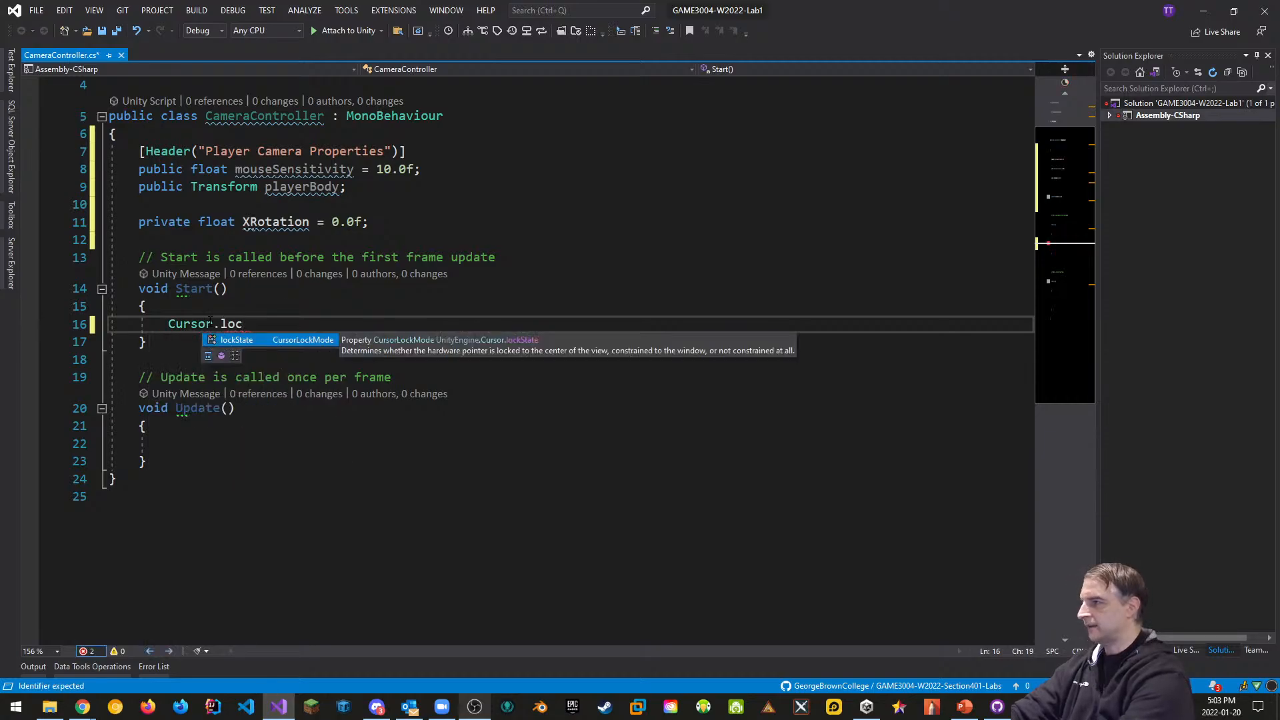
key(Tab)
text(=)
key(Escape)
text(curs)
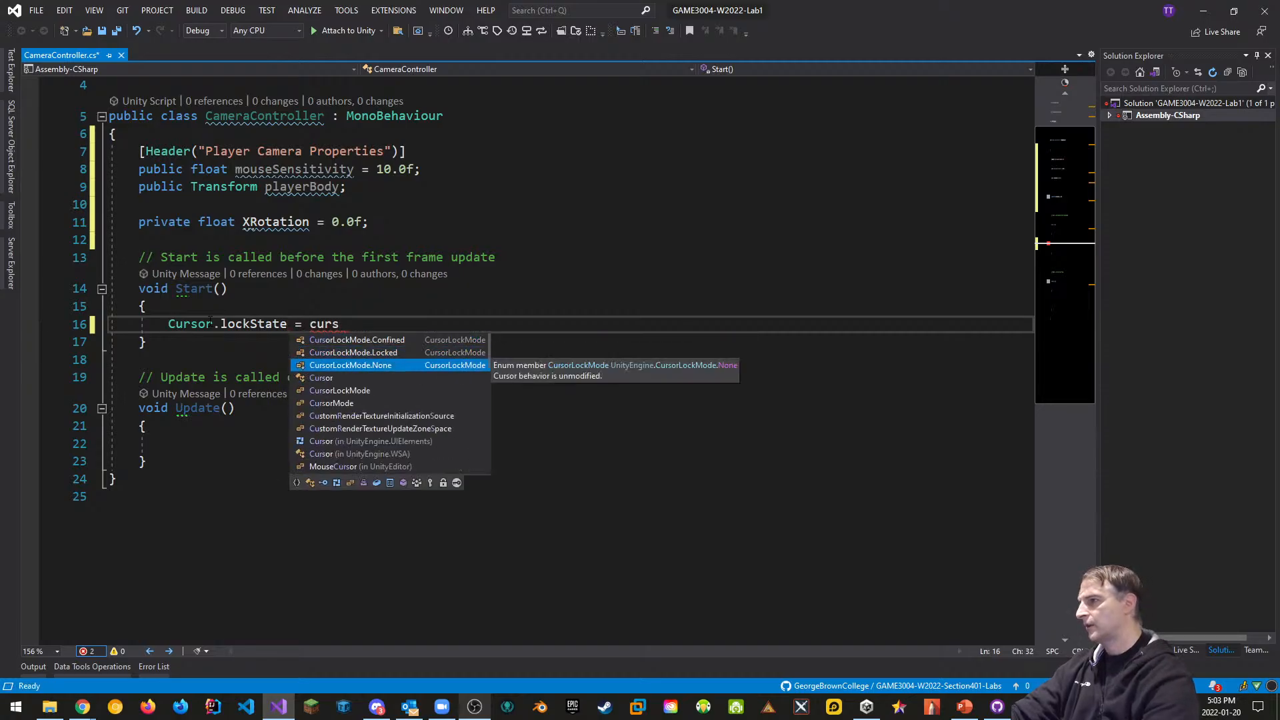
key(Up)
key(Up)
key(Down)
key(Tab)
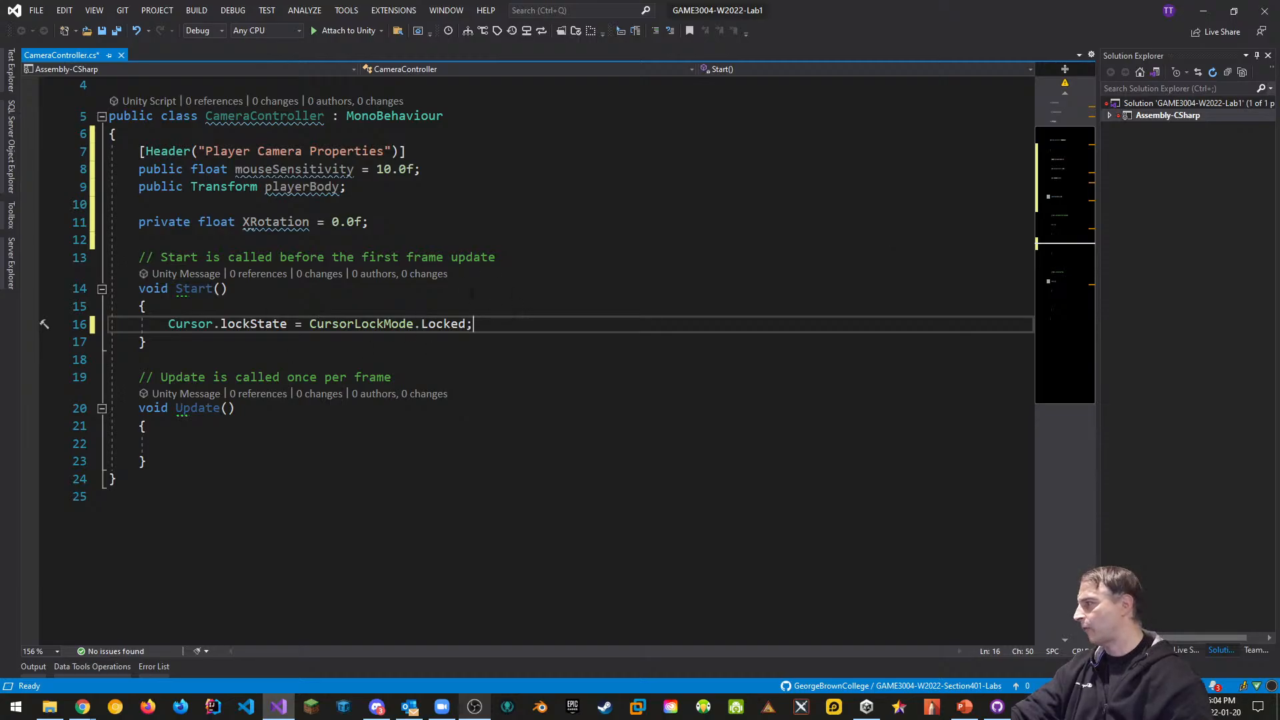
In Update(), add float mouseX = Input.GetAxis("Mouse X") * mouseSensitivity;
click(200, 452)
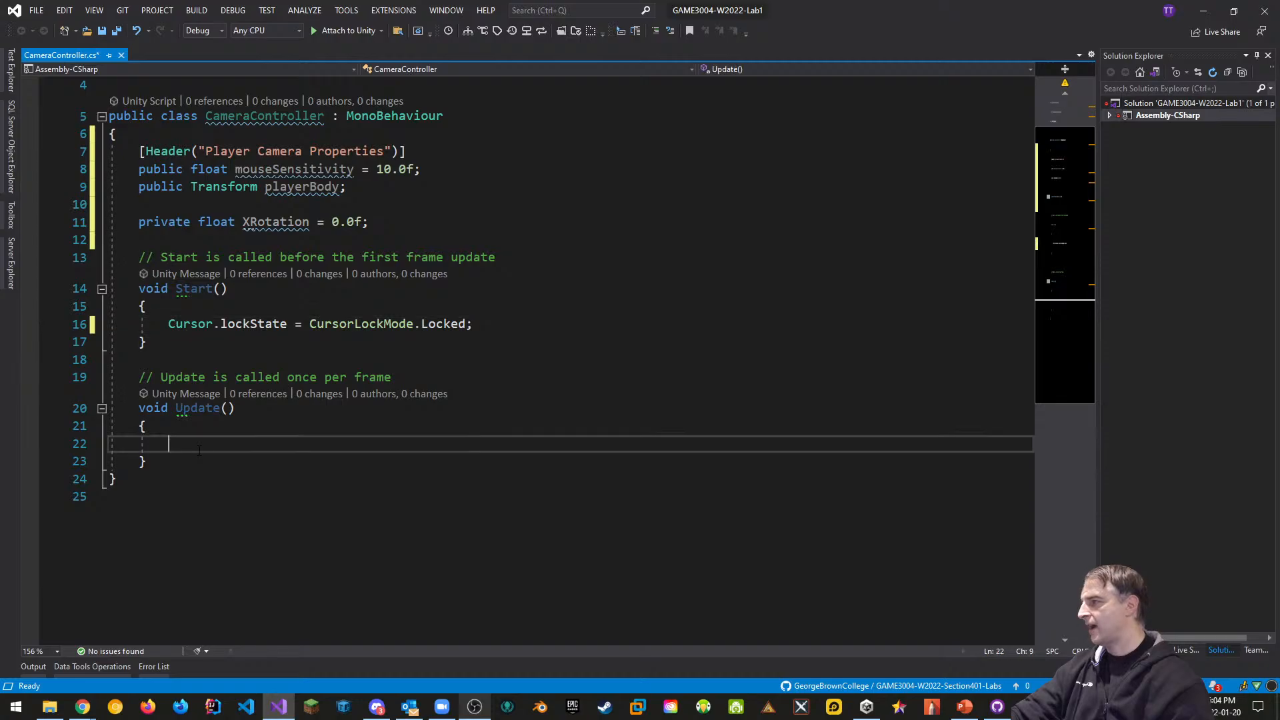
text(float)
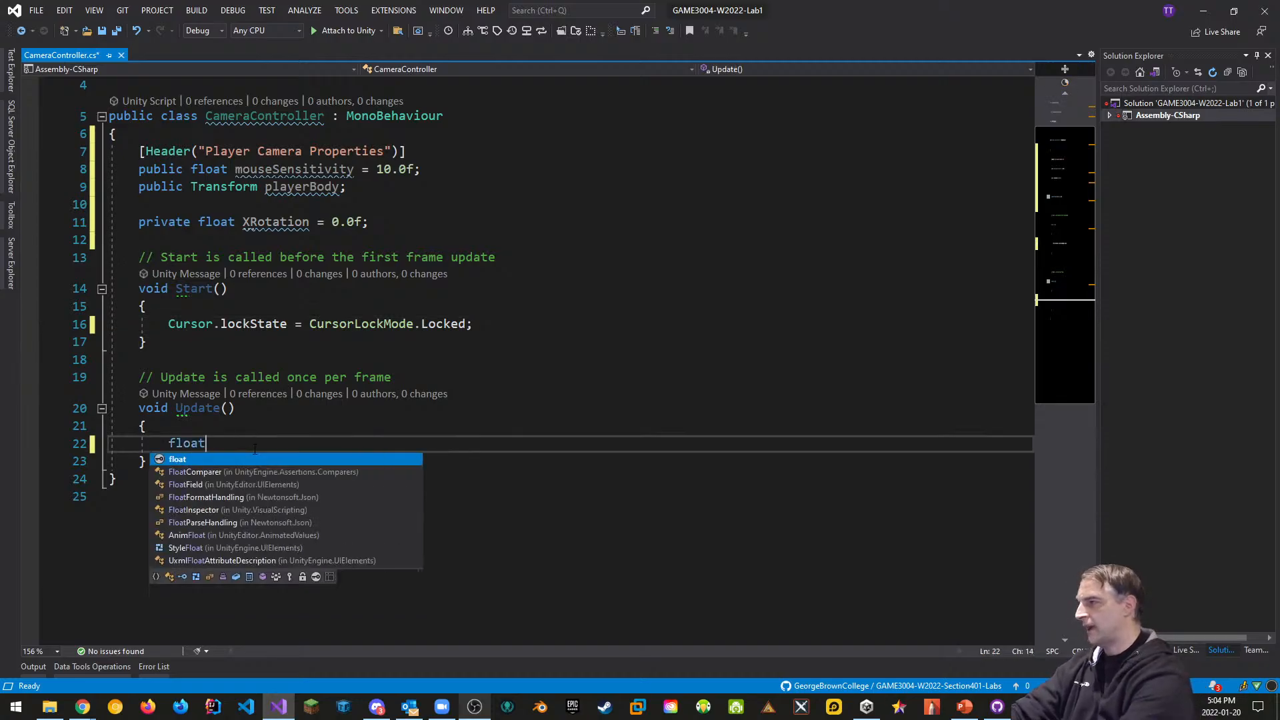
text( mouseX)
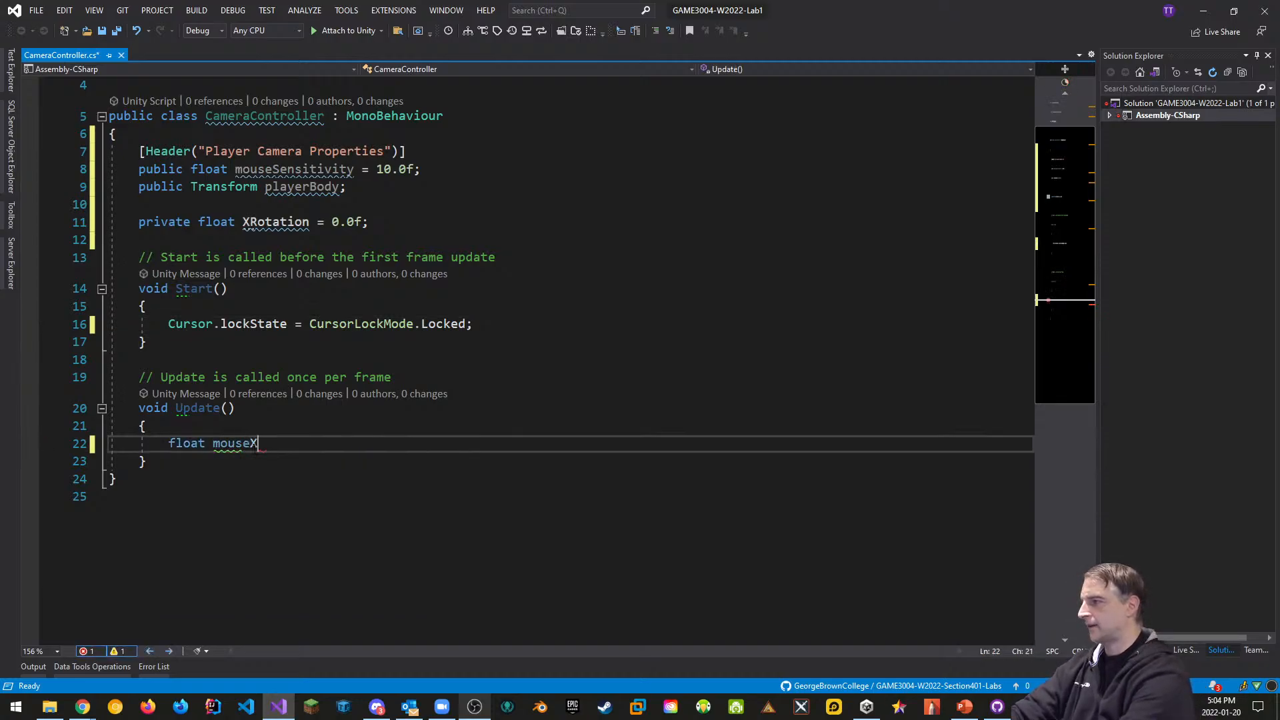
text( = Inpu)
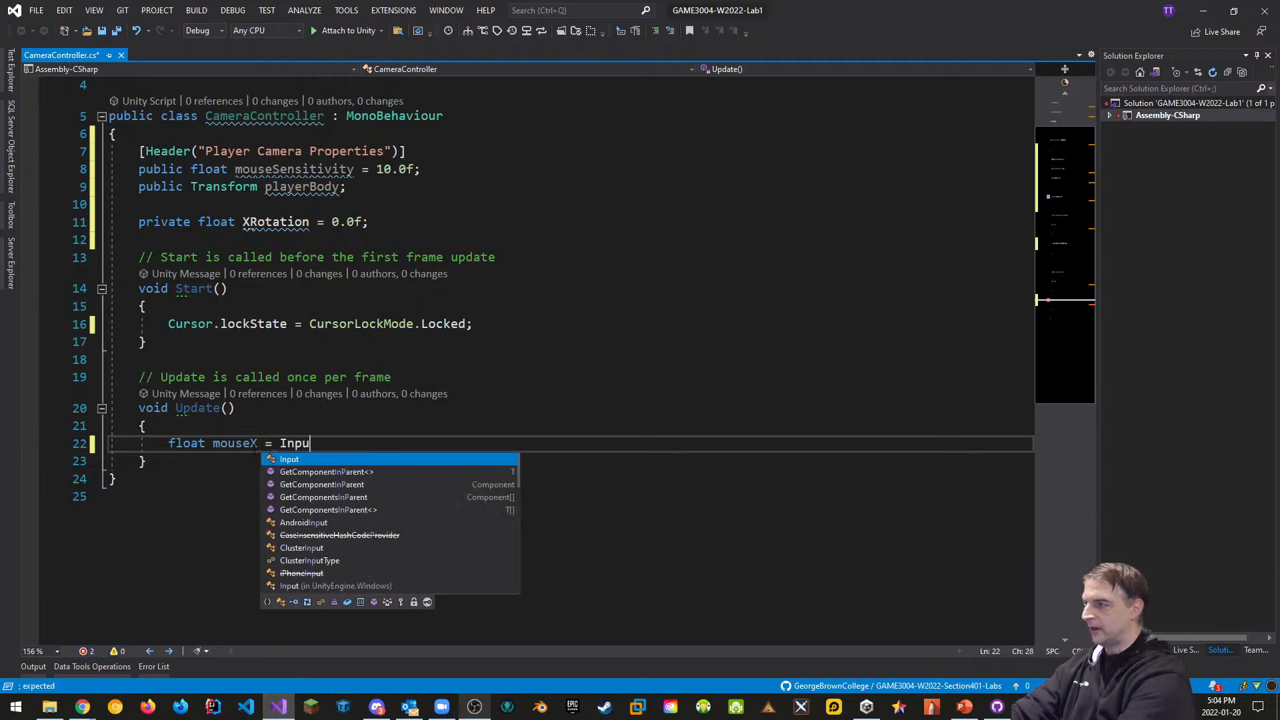
text(t.get("Mouse )
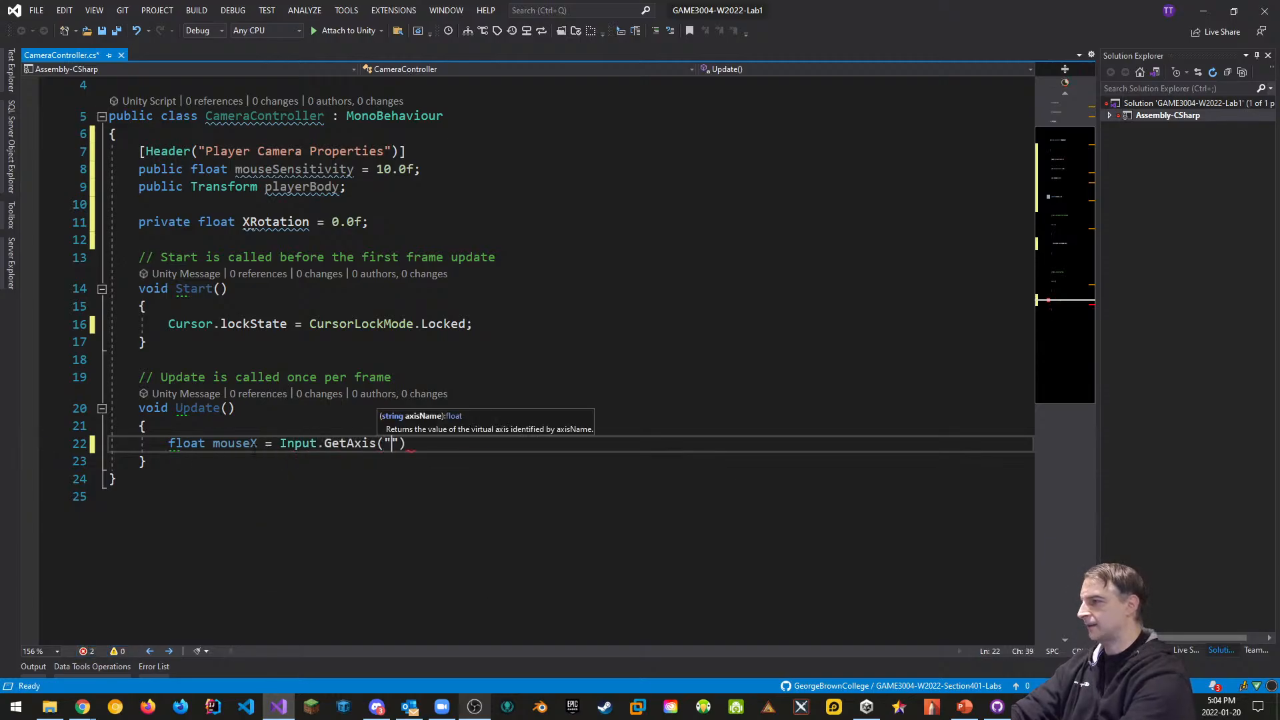
text(X"))
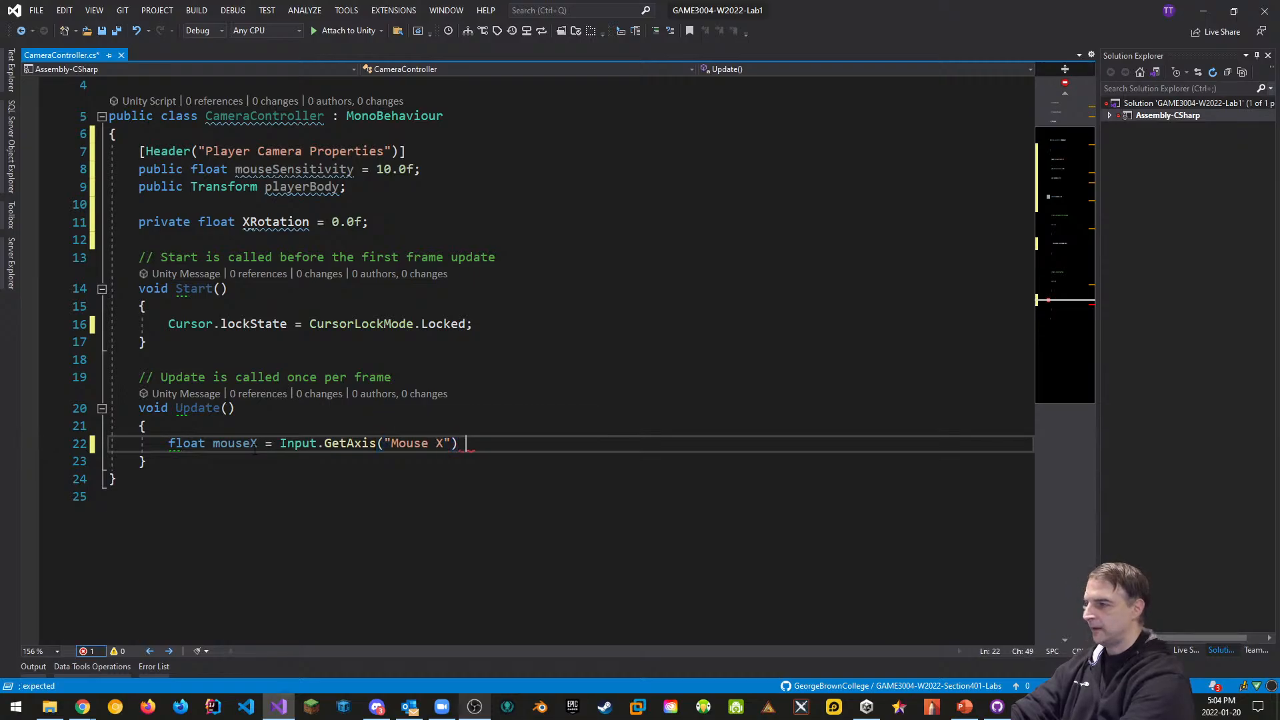
text( * mouse)
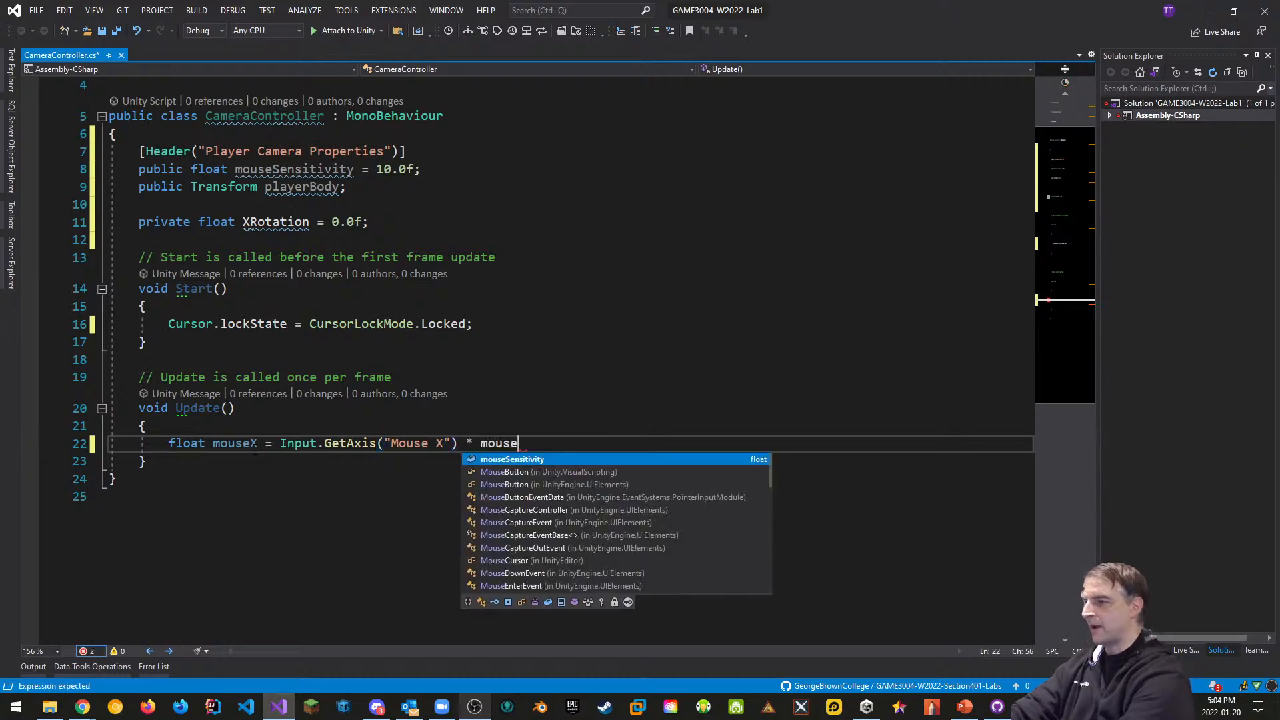
text(Sensitivity;)
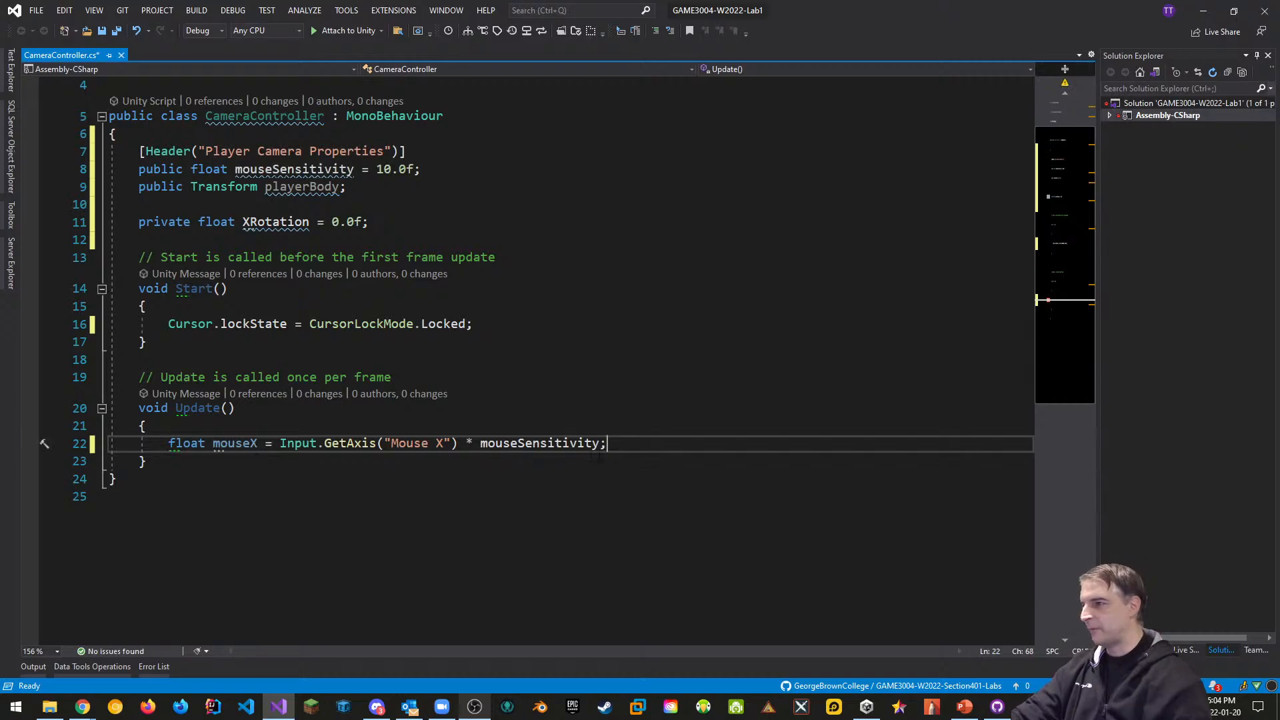
drag(606, 443, 170, 445)
key(ctrl+c)
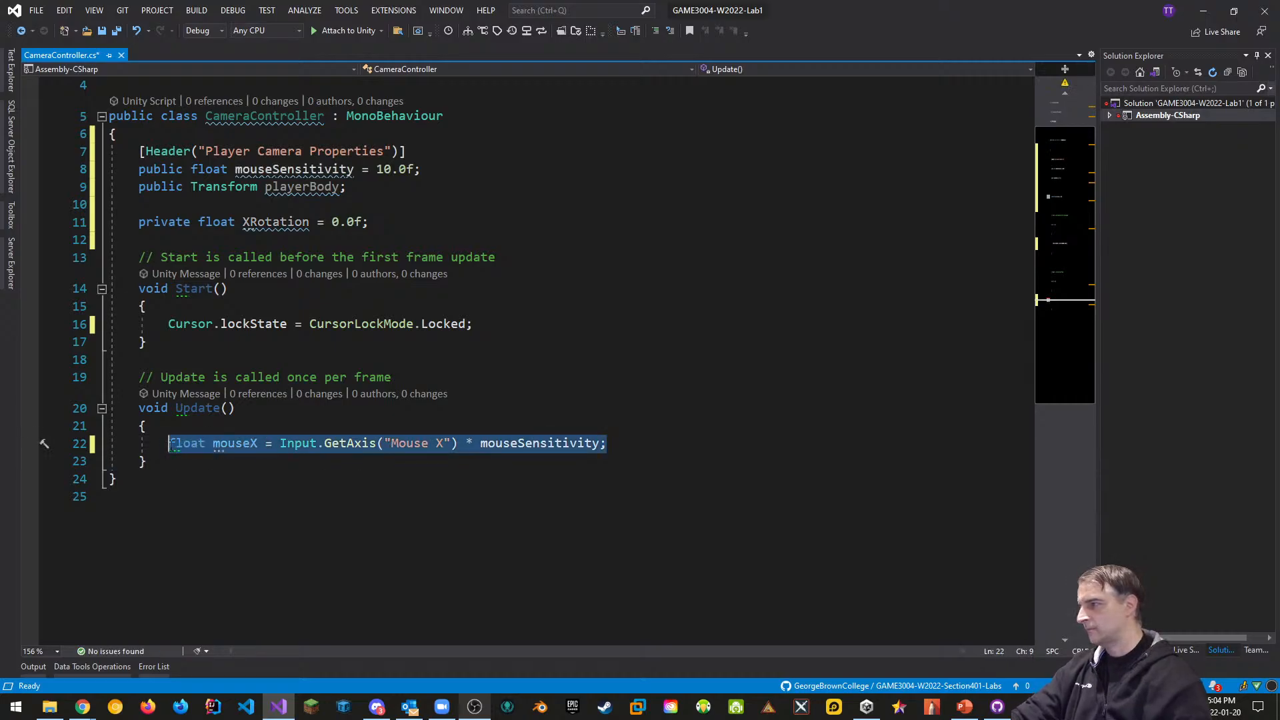
click(610, 437)
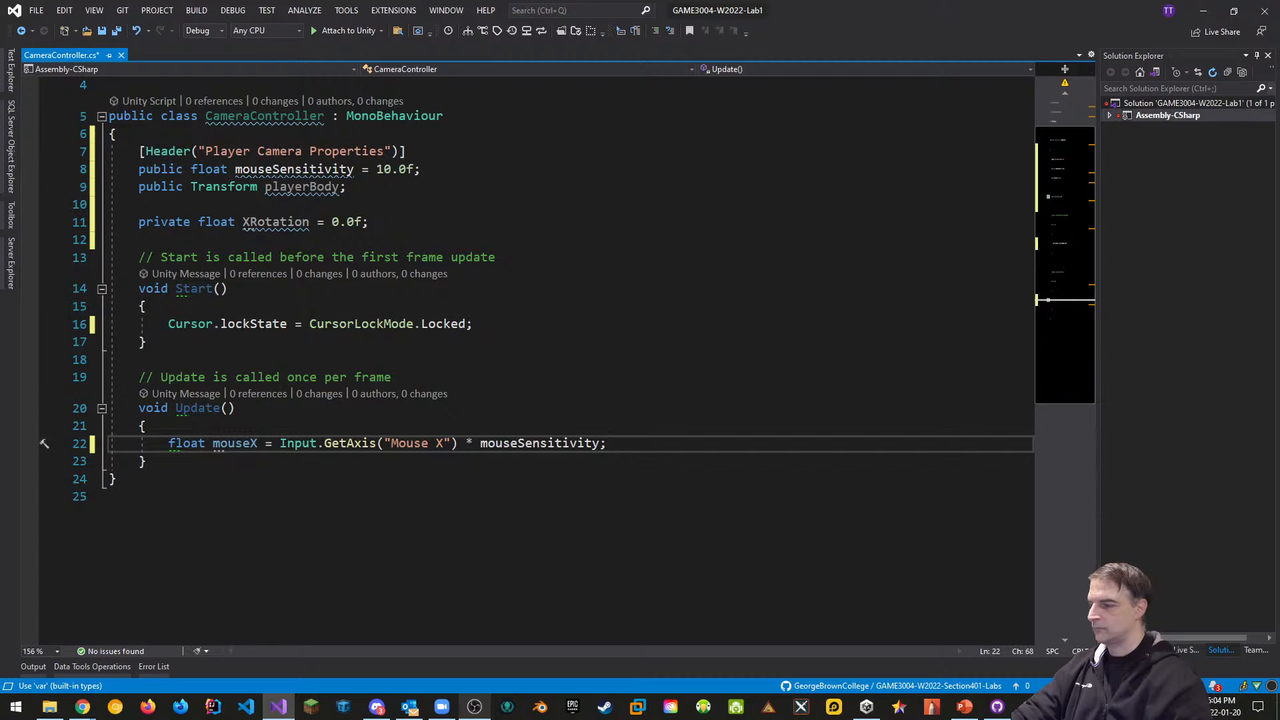
Duplicate the mouseX line as mouseY, reading the "Mouse Y" axis
key(Return)
key(ctrl+v)
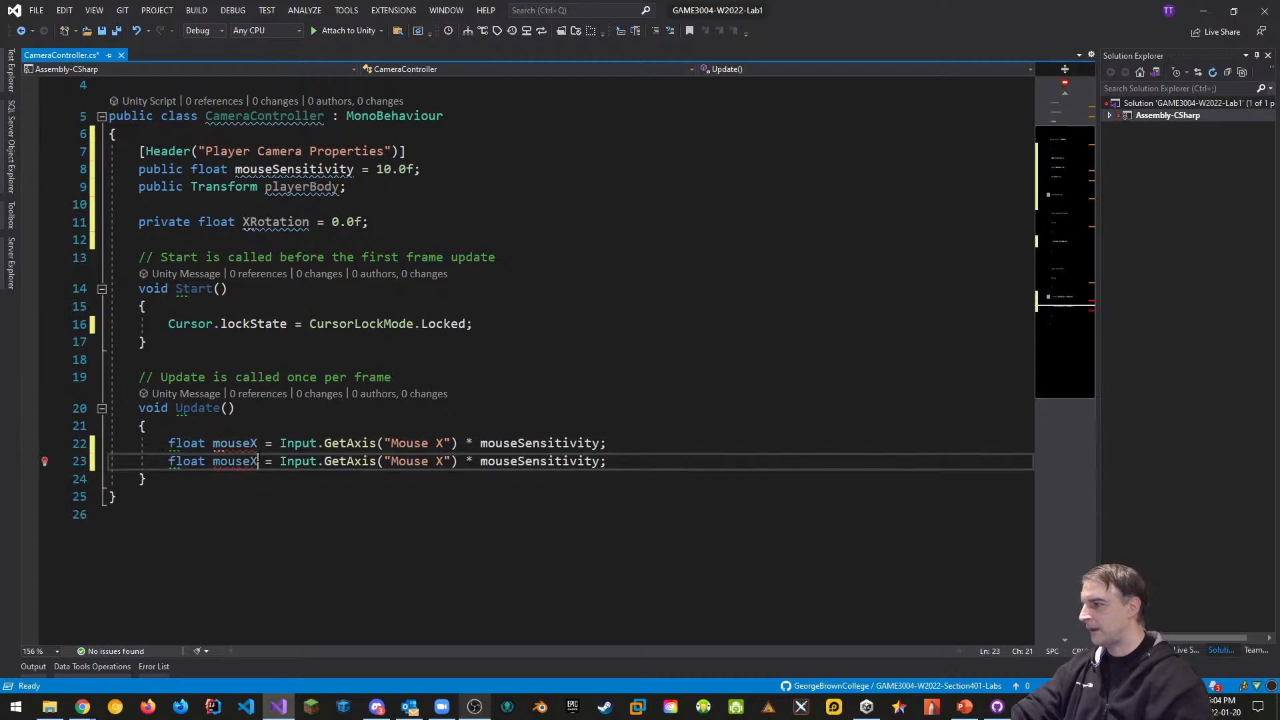
key(BackSpace)
text(Y)
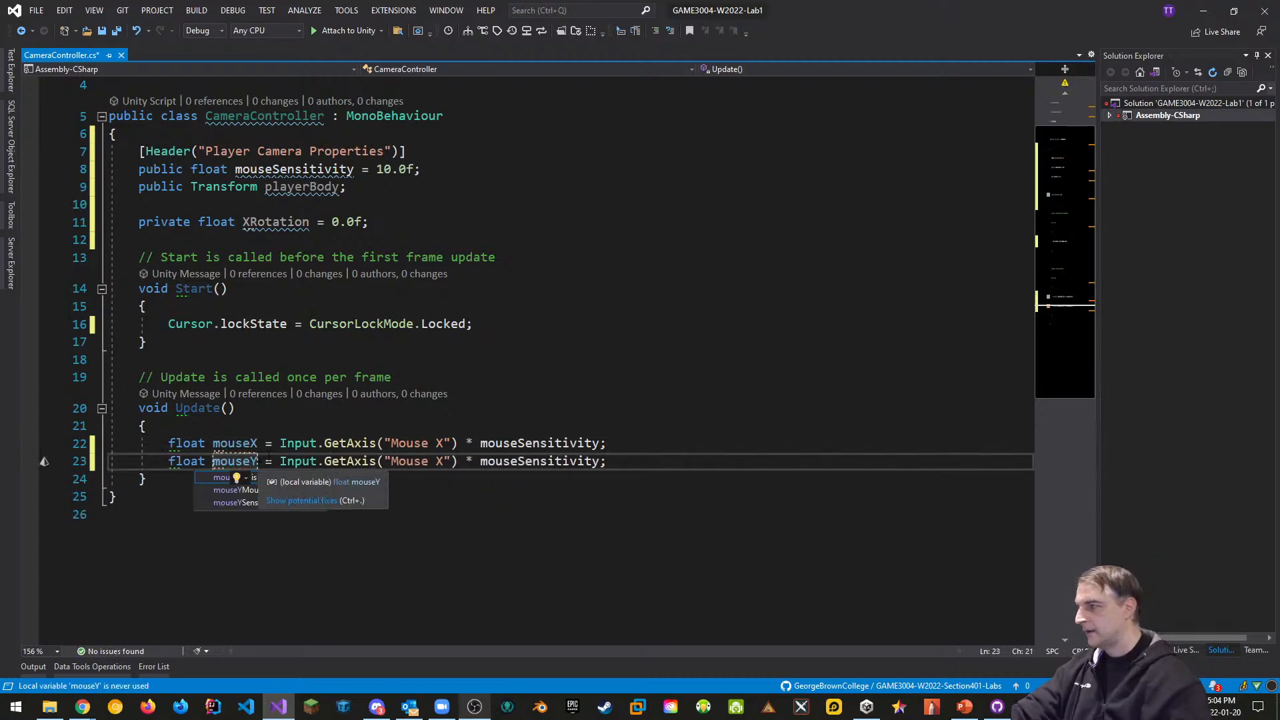
click(447, 461)
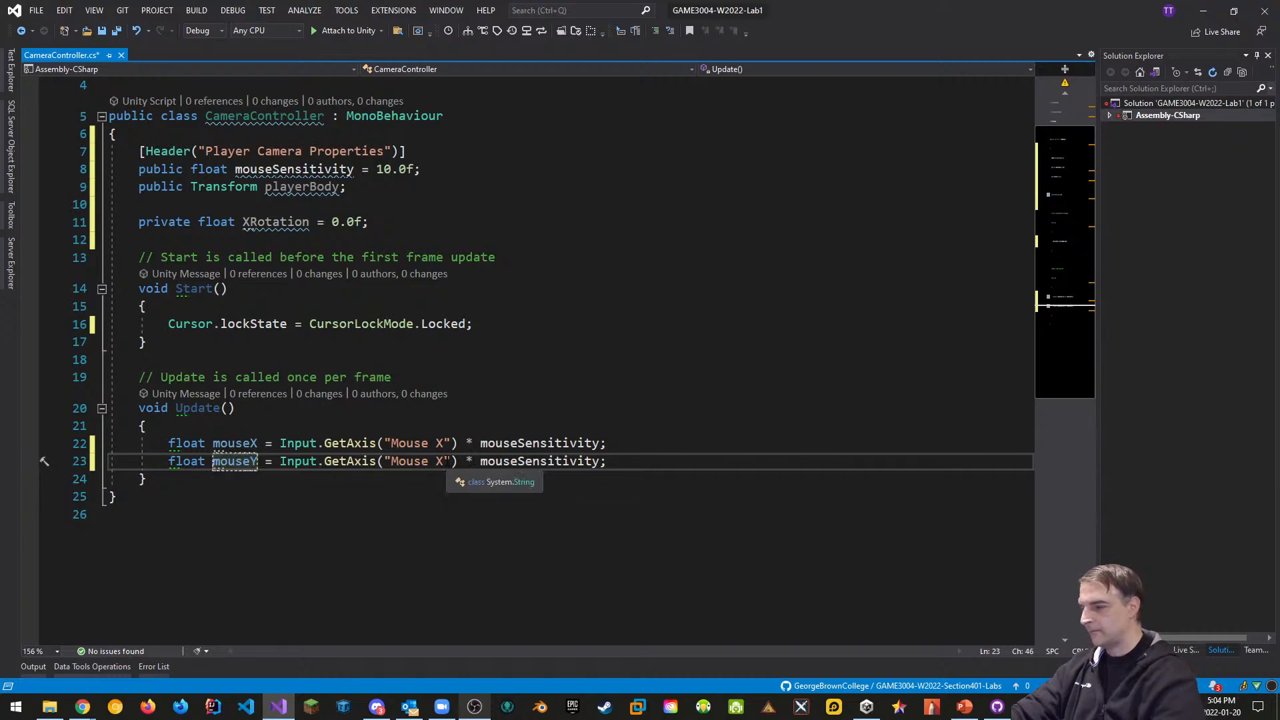
key(BackSpace)
text(Y)
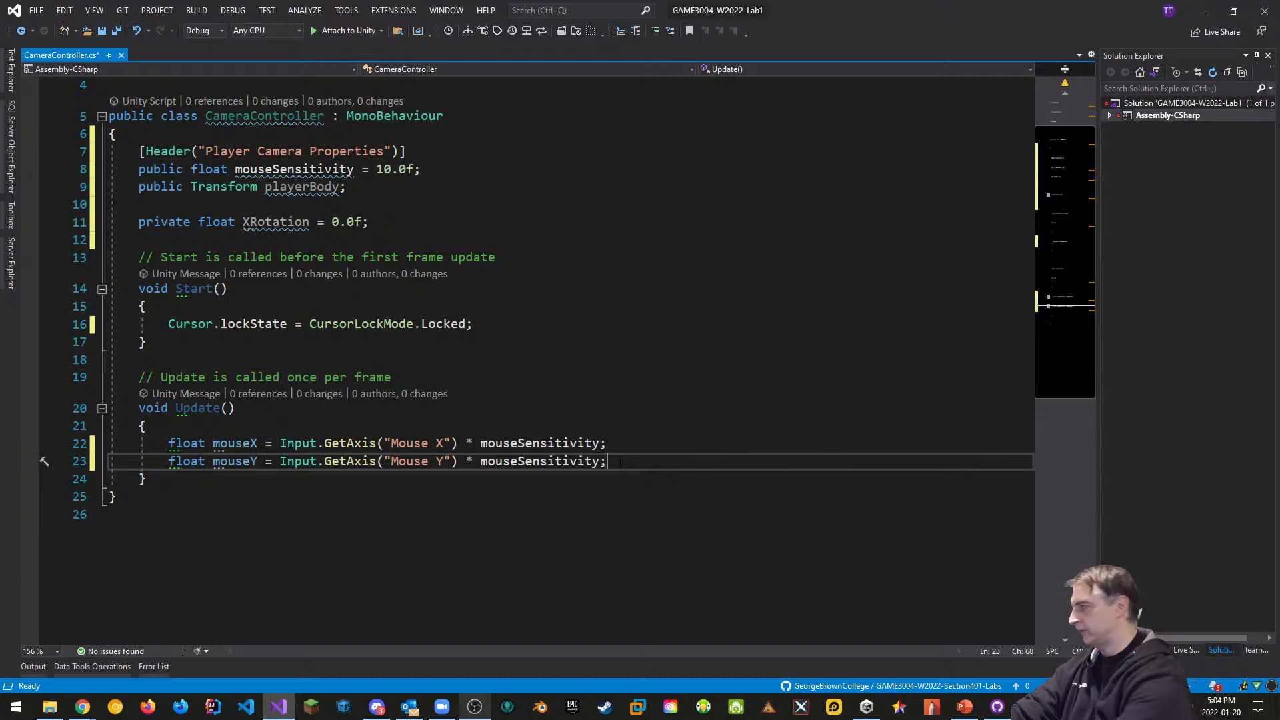
key(Return)
key(Return)
Add XRotation -= mouseY; below the mouse variable lines
text(S)
key(BackSpace)
text(XRotation )
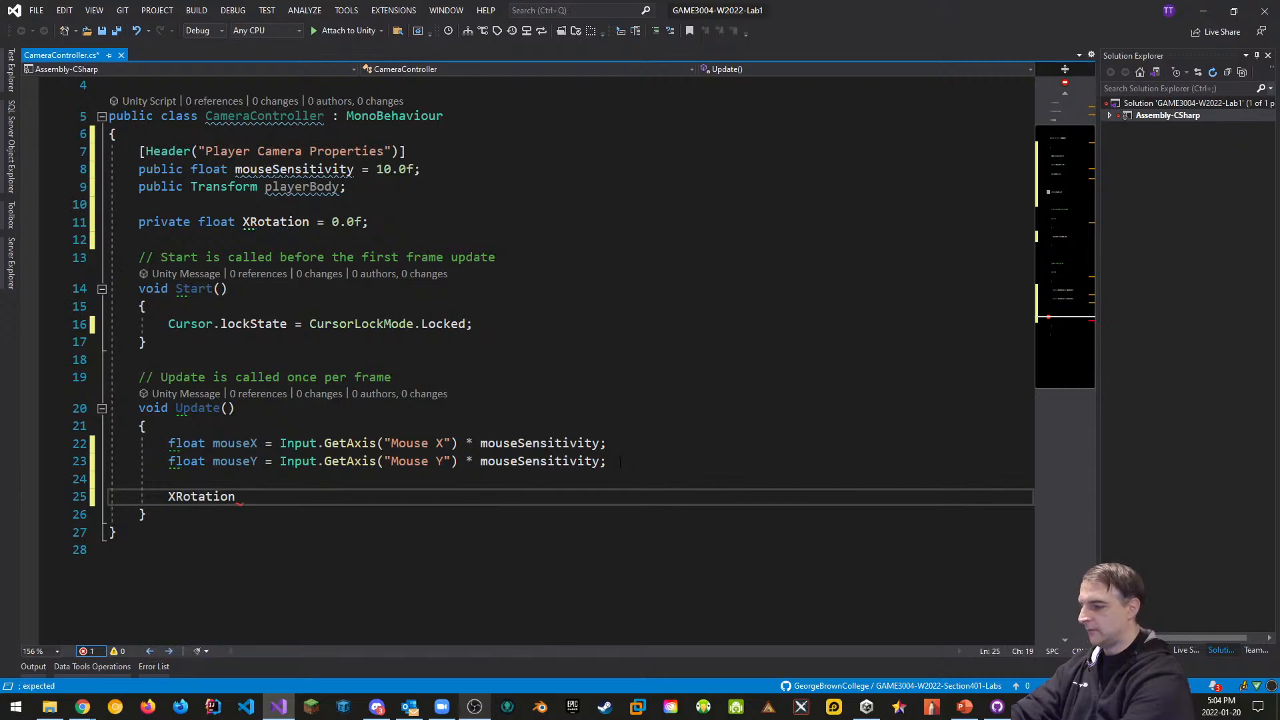
text(-= mouse)
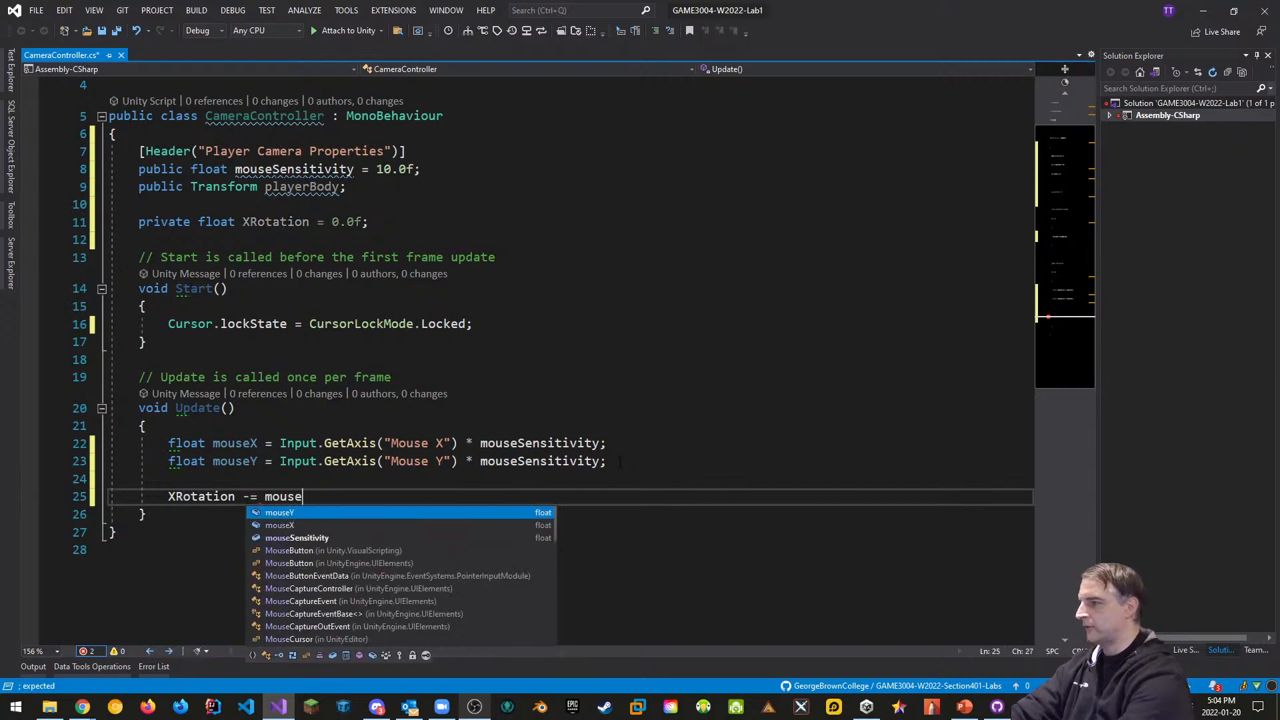
key(Tab)
text(;)
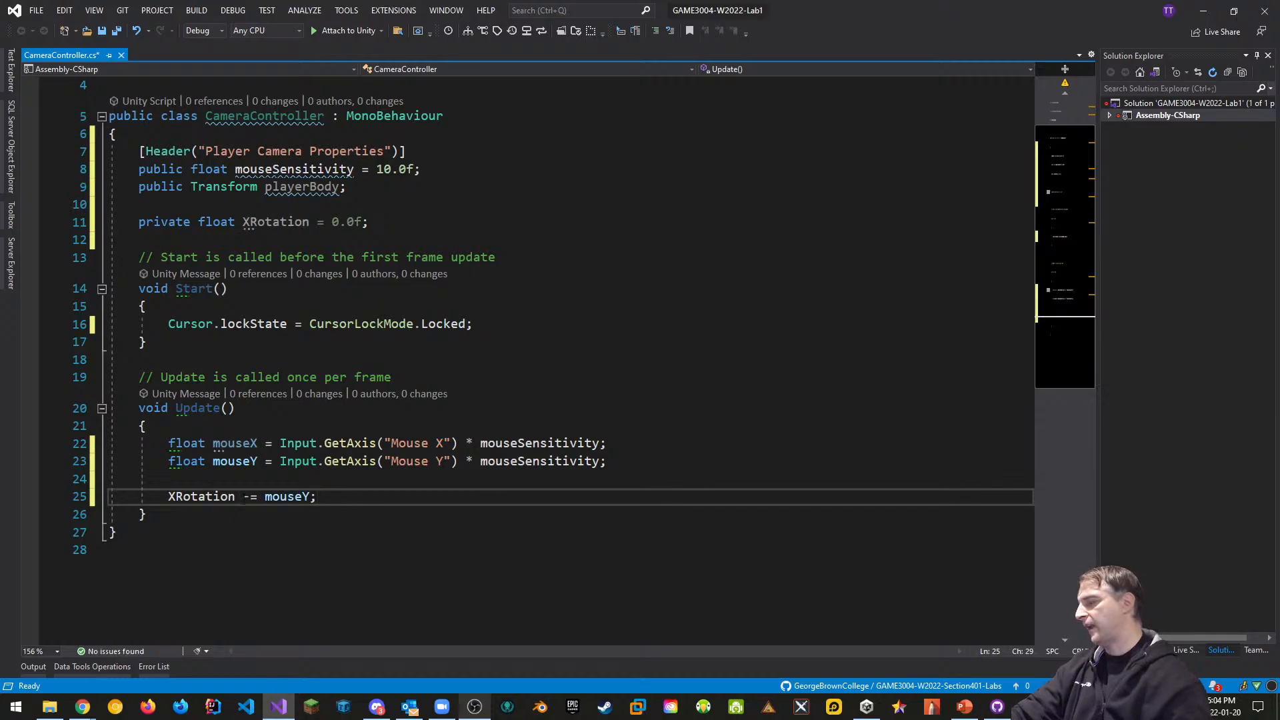
key(Return)
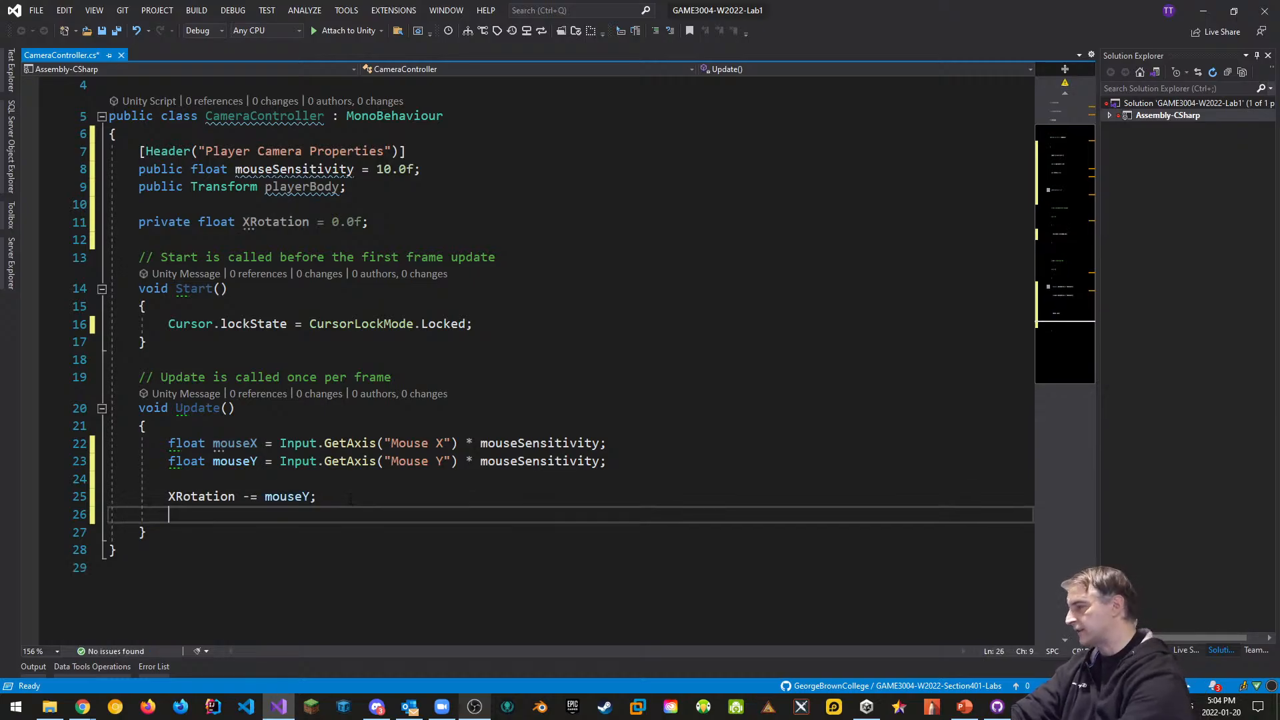
Clamp it with XRotation = Mathf.Clamp(XRotation, -90.0f, 90.0f);
text(Xr)
key(Tab)
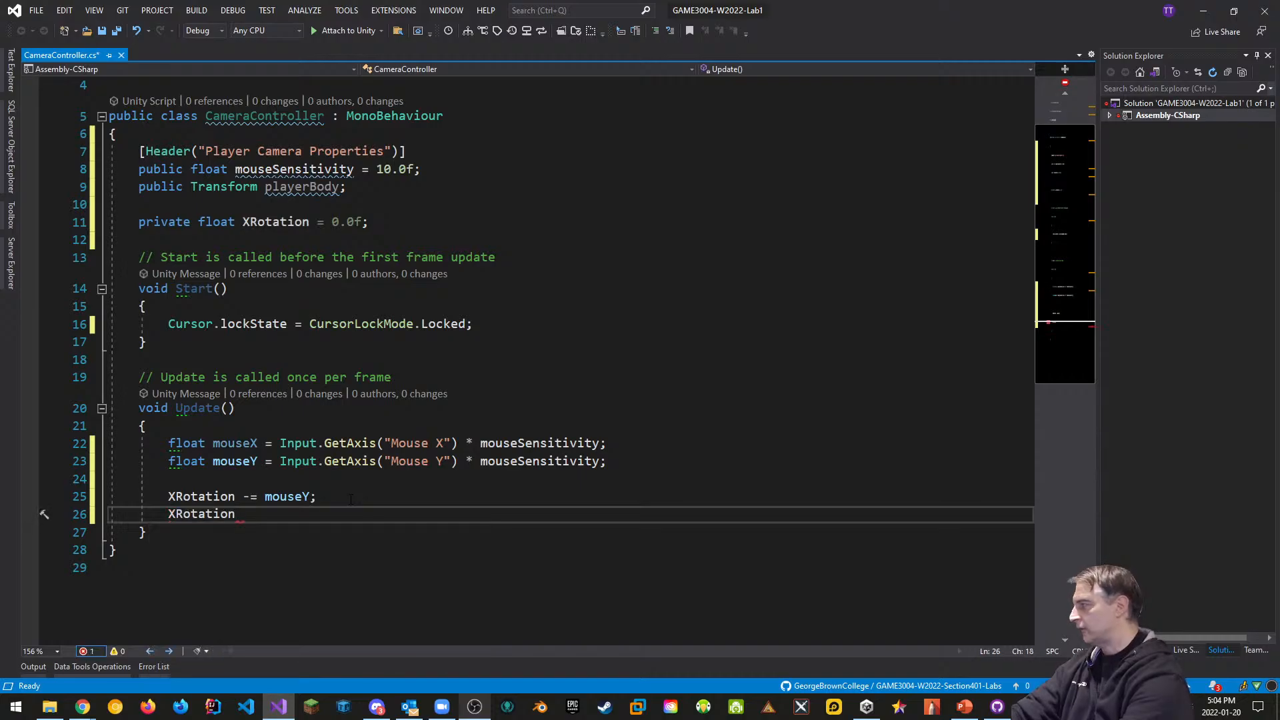
text(= )
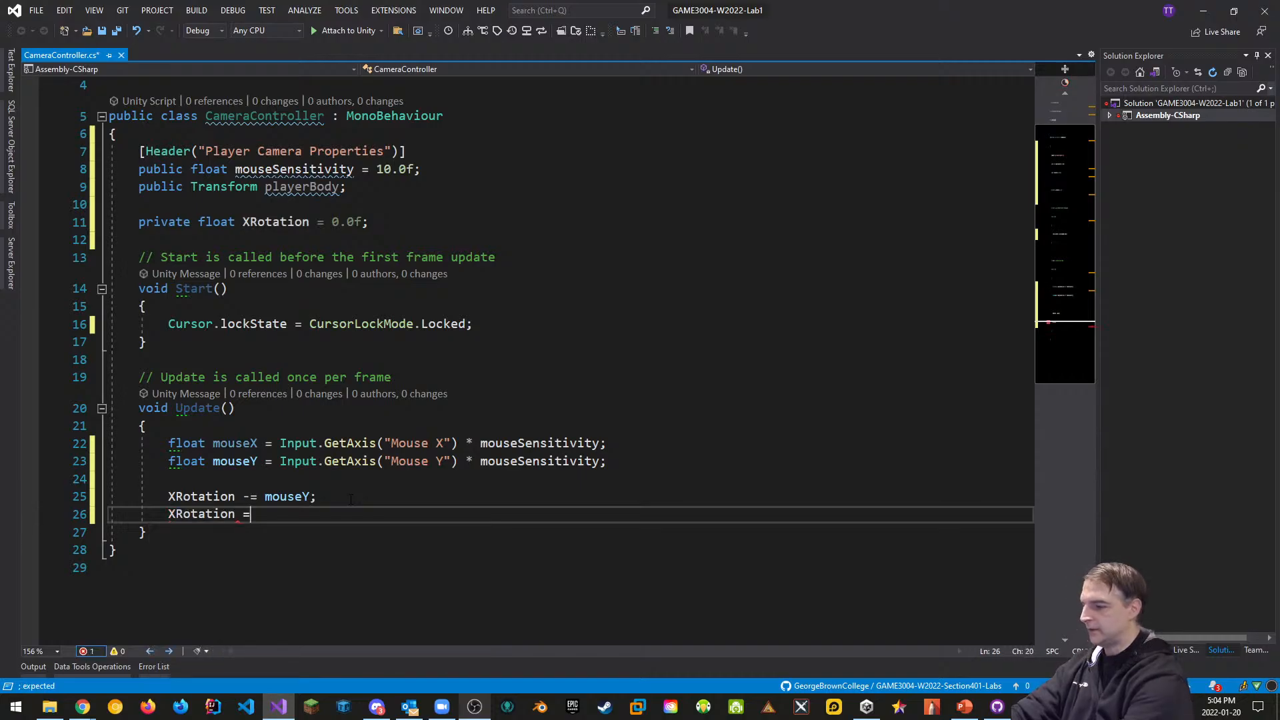
text(Mathf.c)
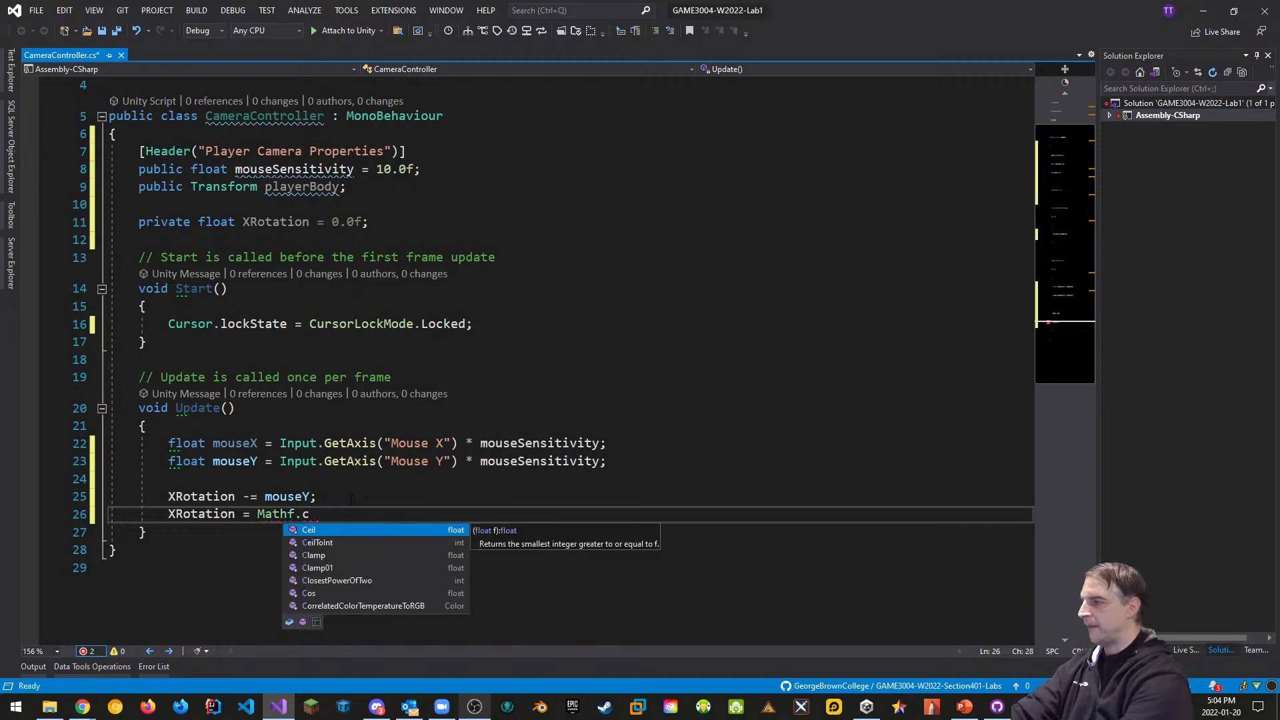
text(la)
text(()
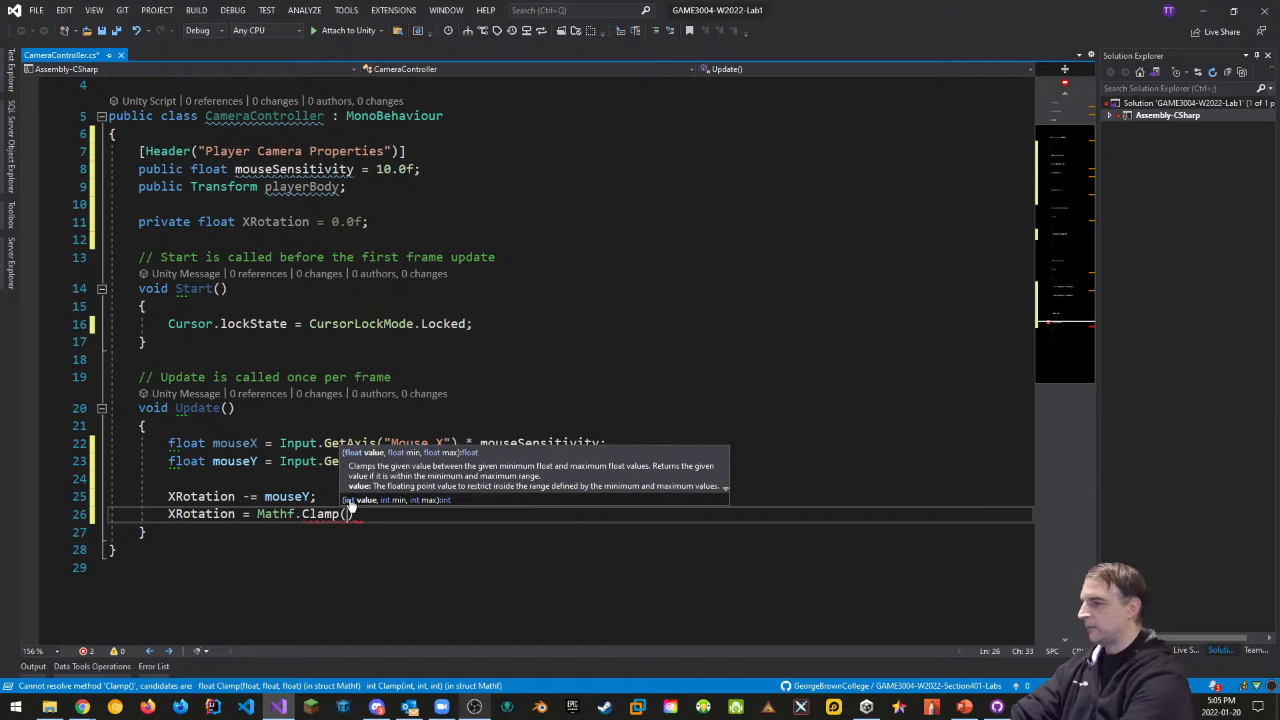
text(XRotation)
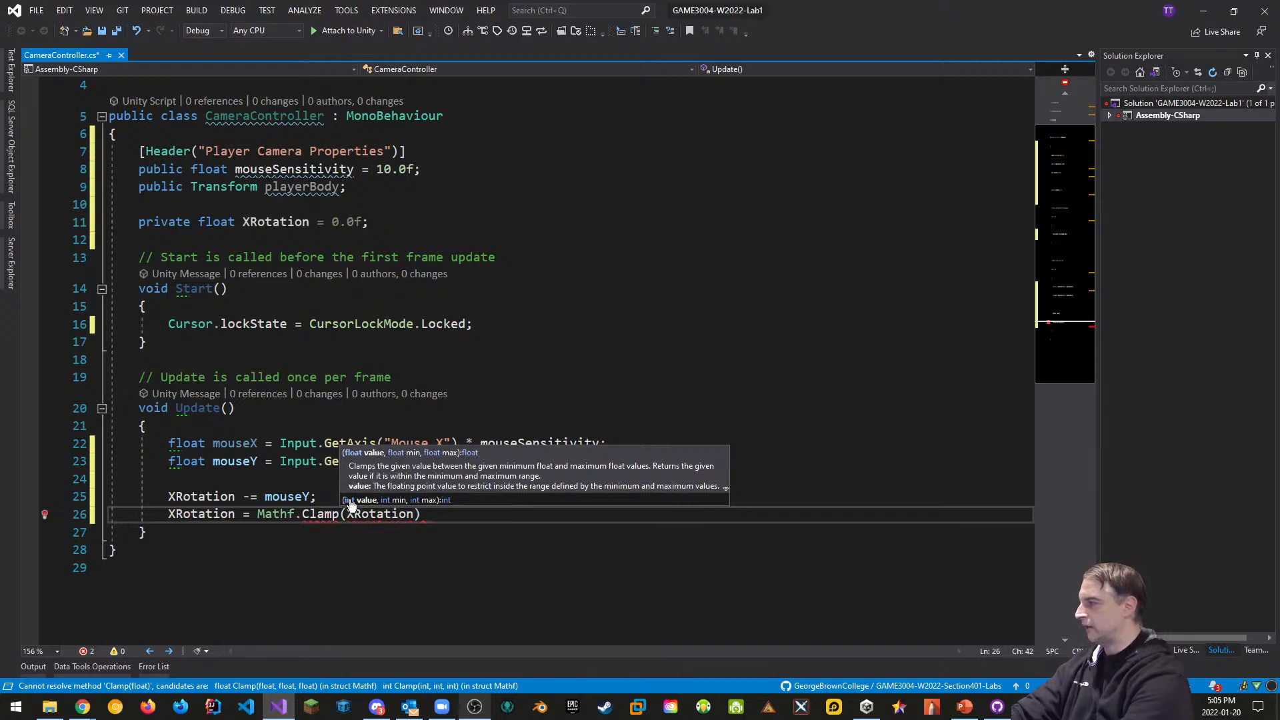
text(, -90.0f,)
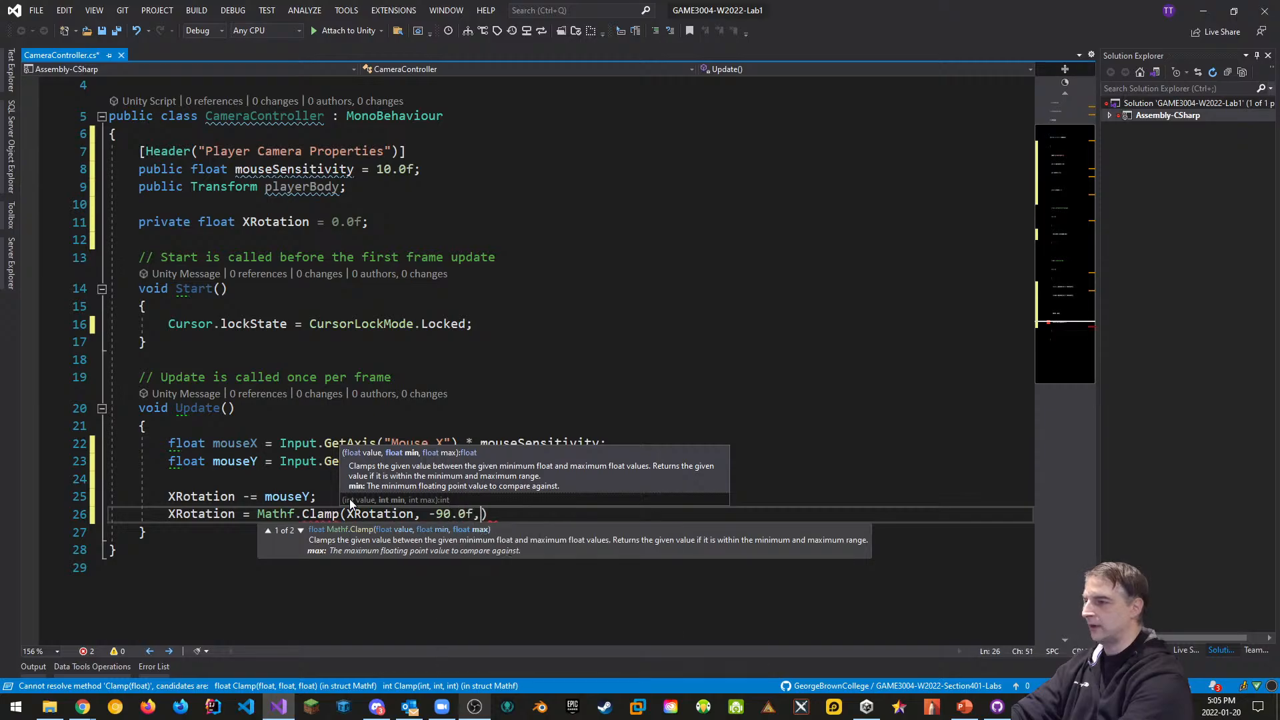
text( 90.0f)
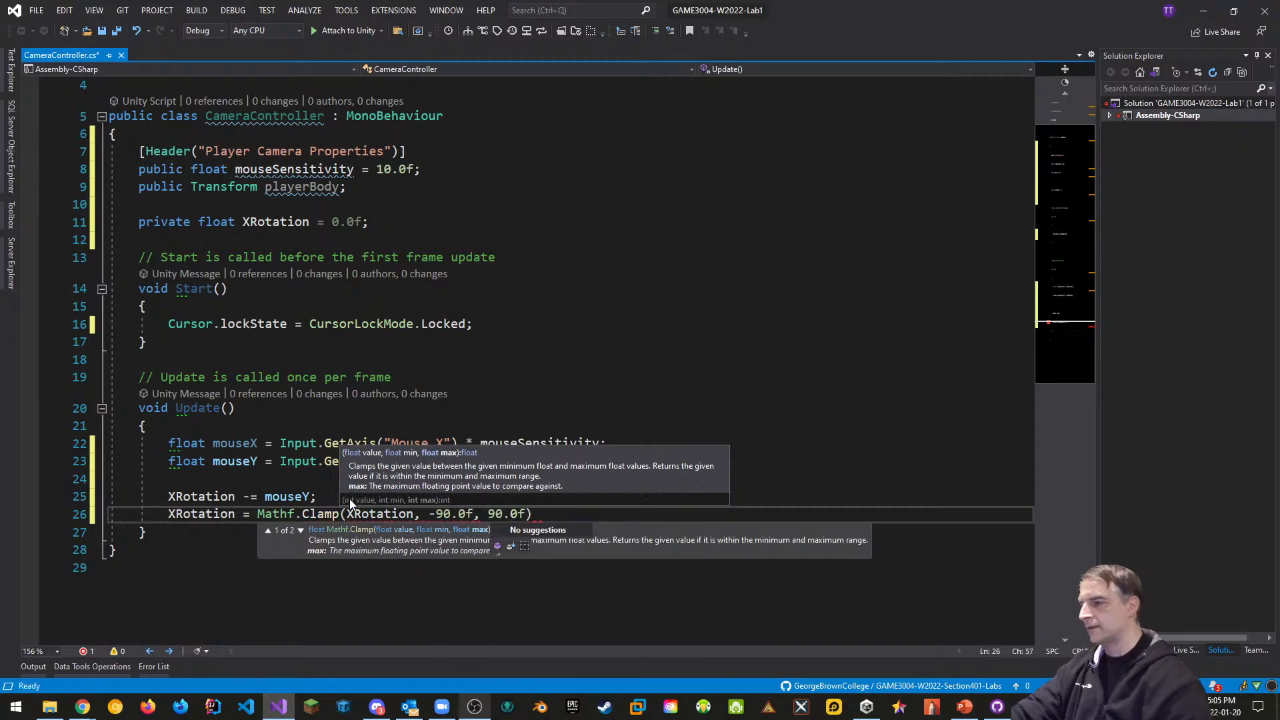
text())
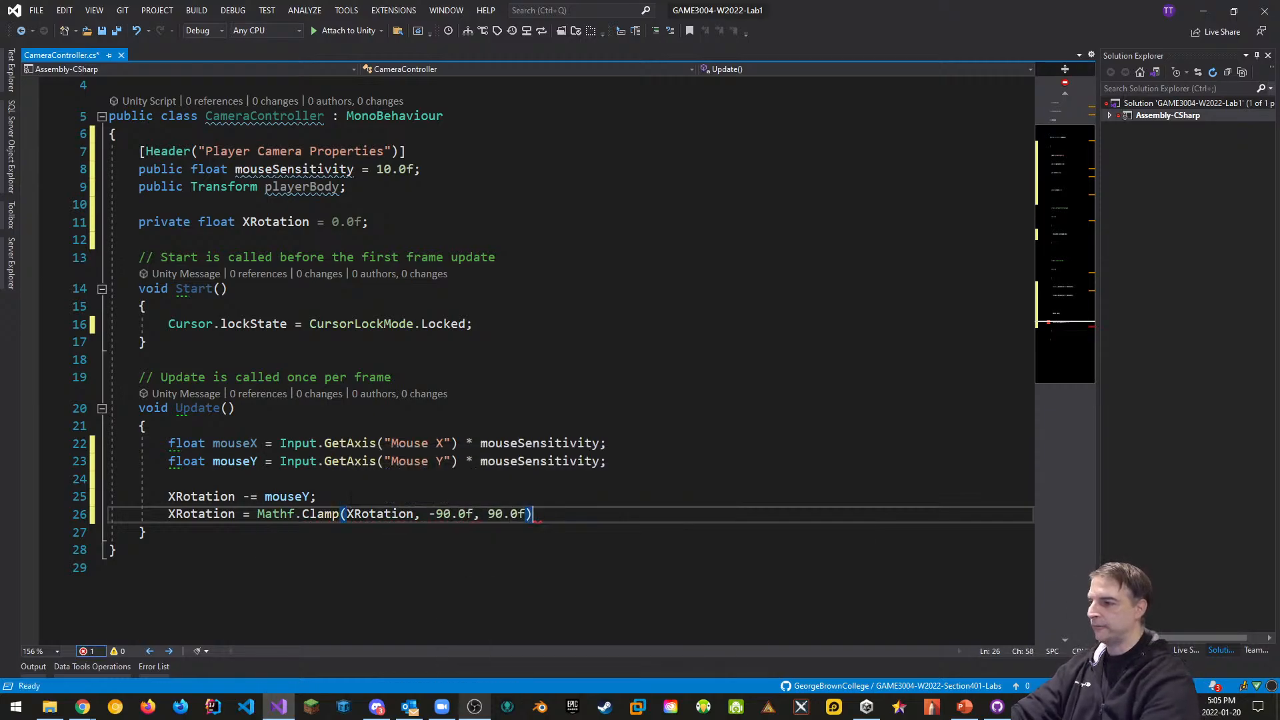
text(;)
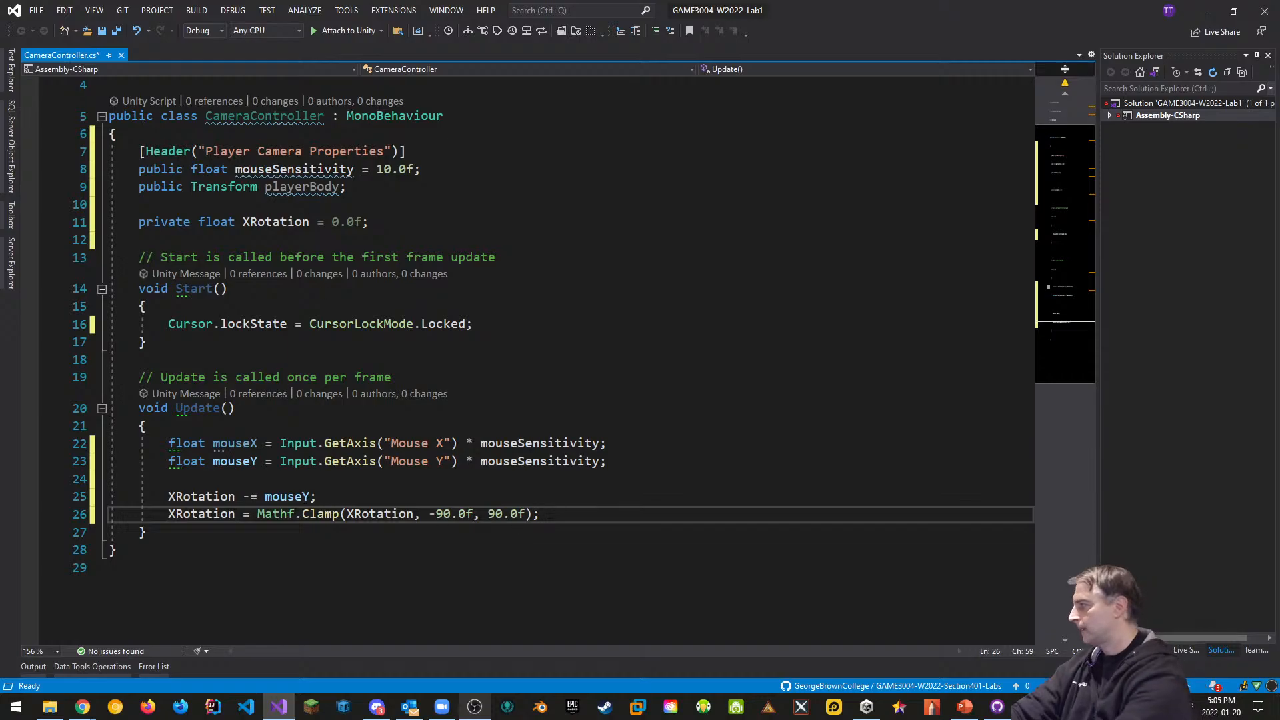
Set transform.localRotation = Quaternion.Euler(XRotation, 0.0f, 0.0f); in Update()
key(Return)
key(Return)
text(tra)
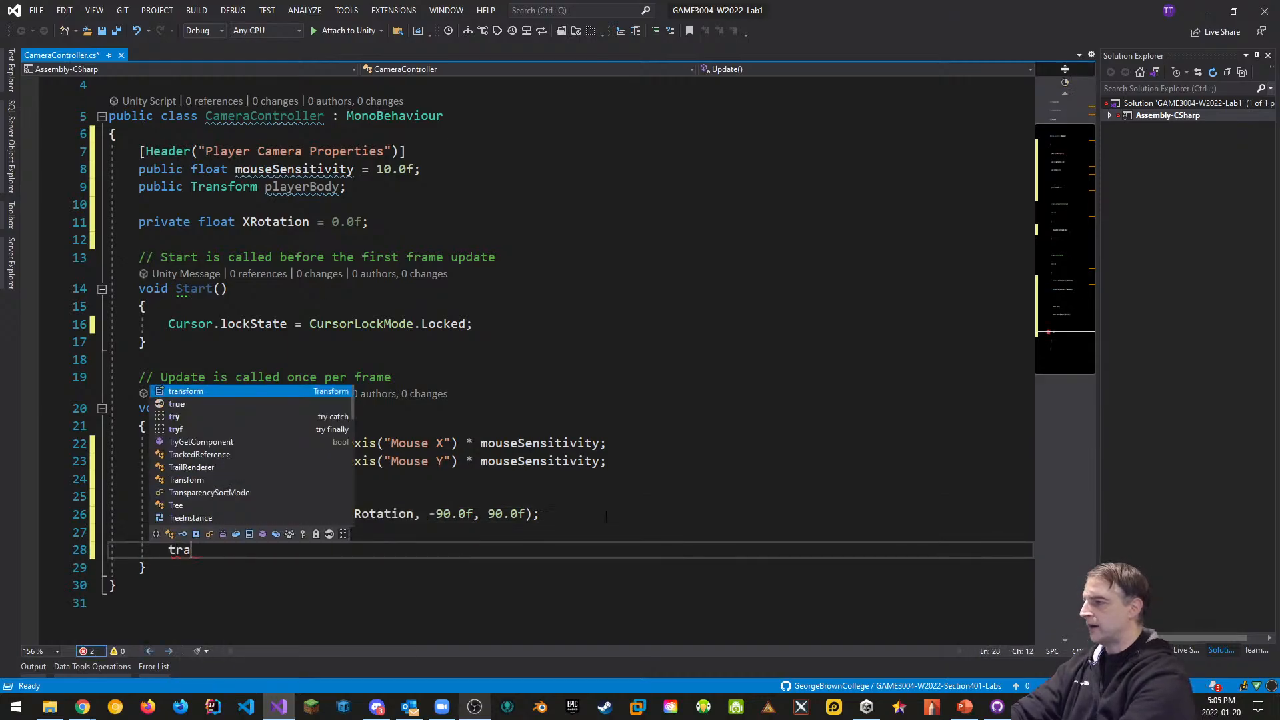
text(nsform.)
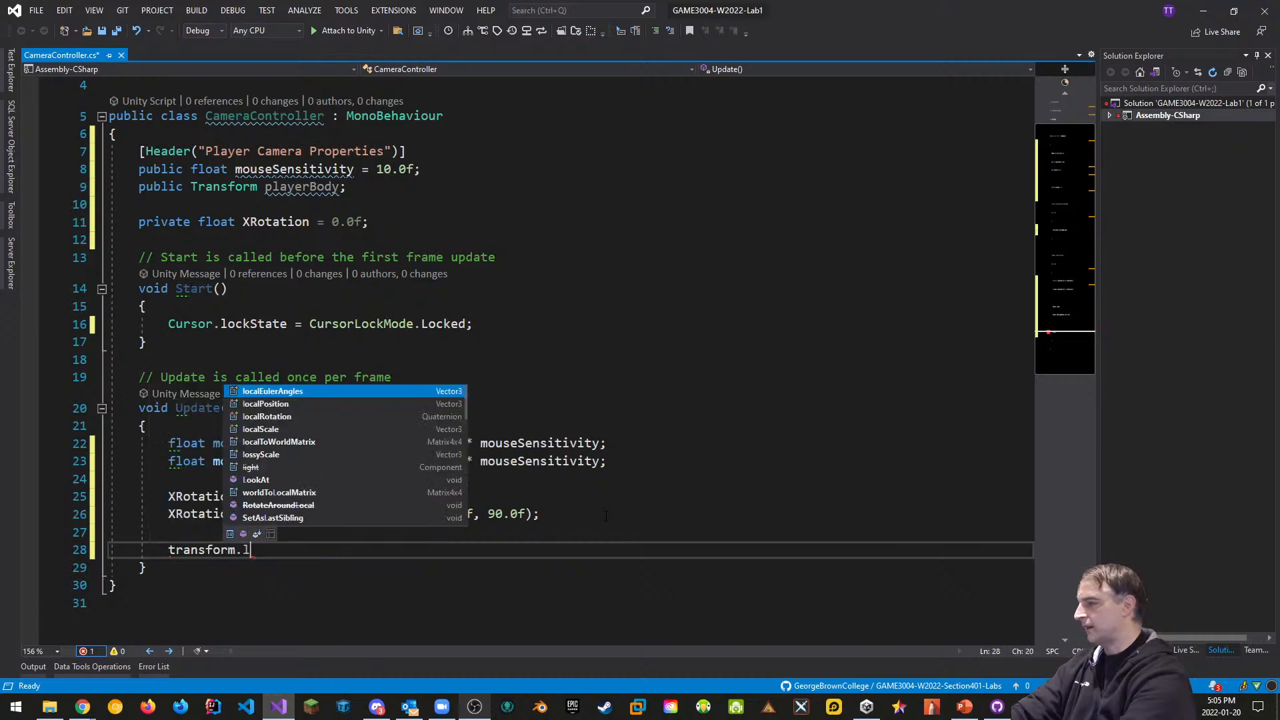
text(loca)
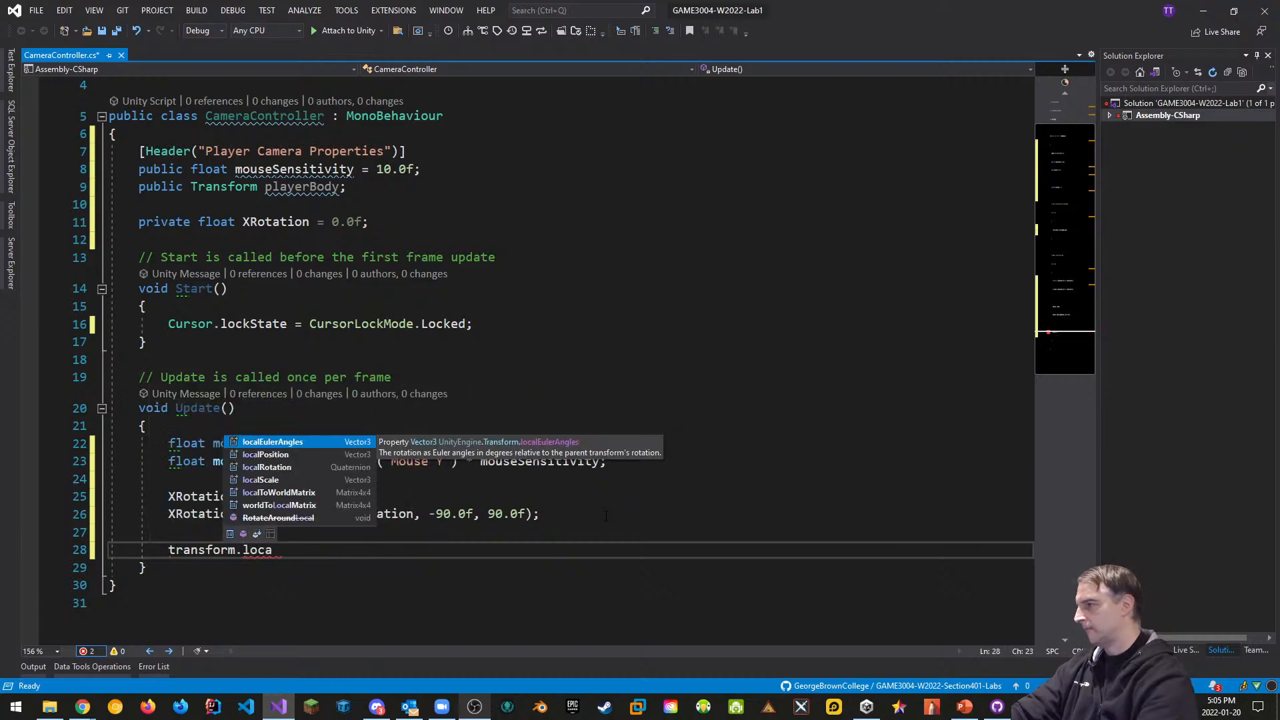
key(Down)
key(Down)
key(Tab)
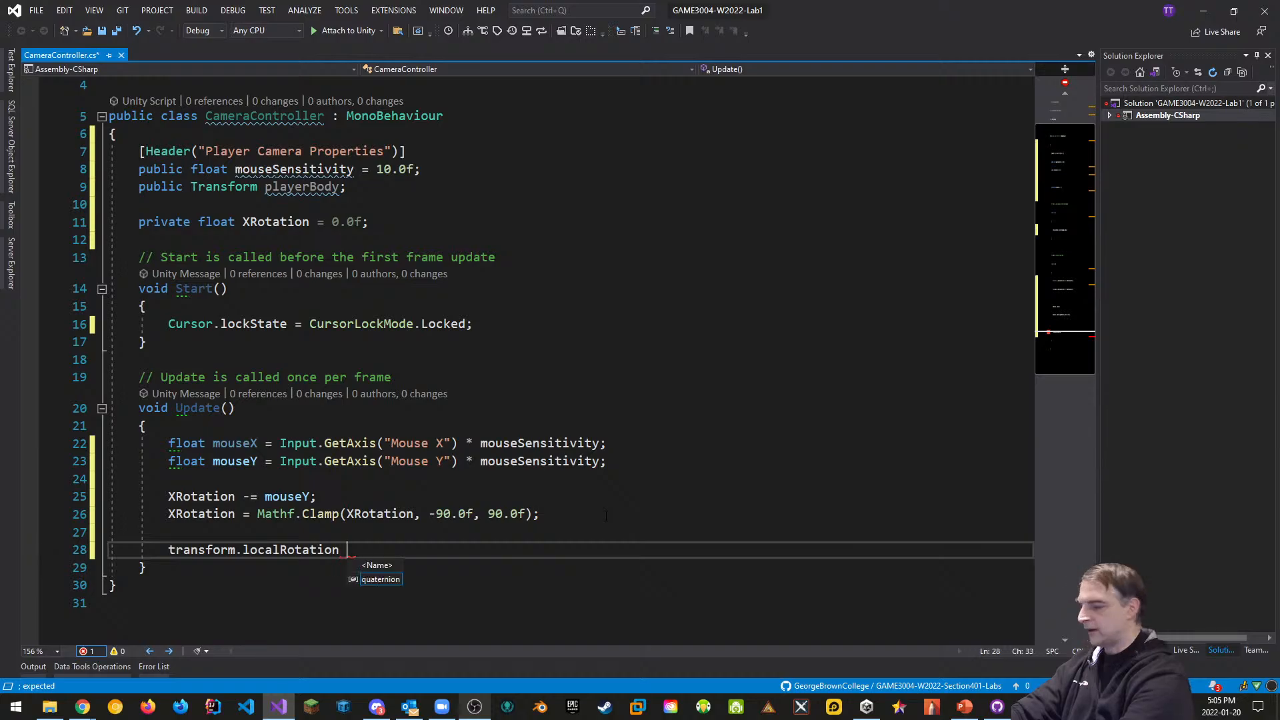
text(= Q)
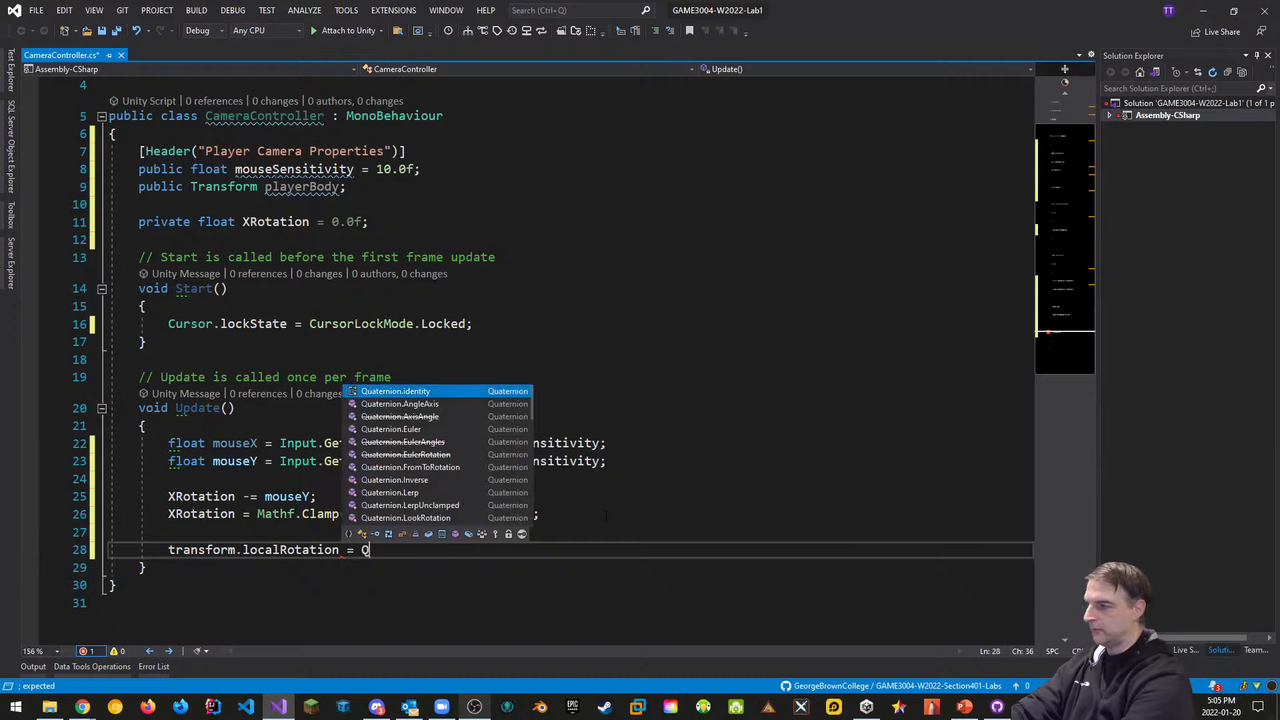
text(u)
key(Down)
key(Down)
key(Down)
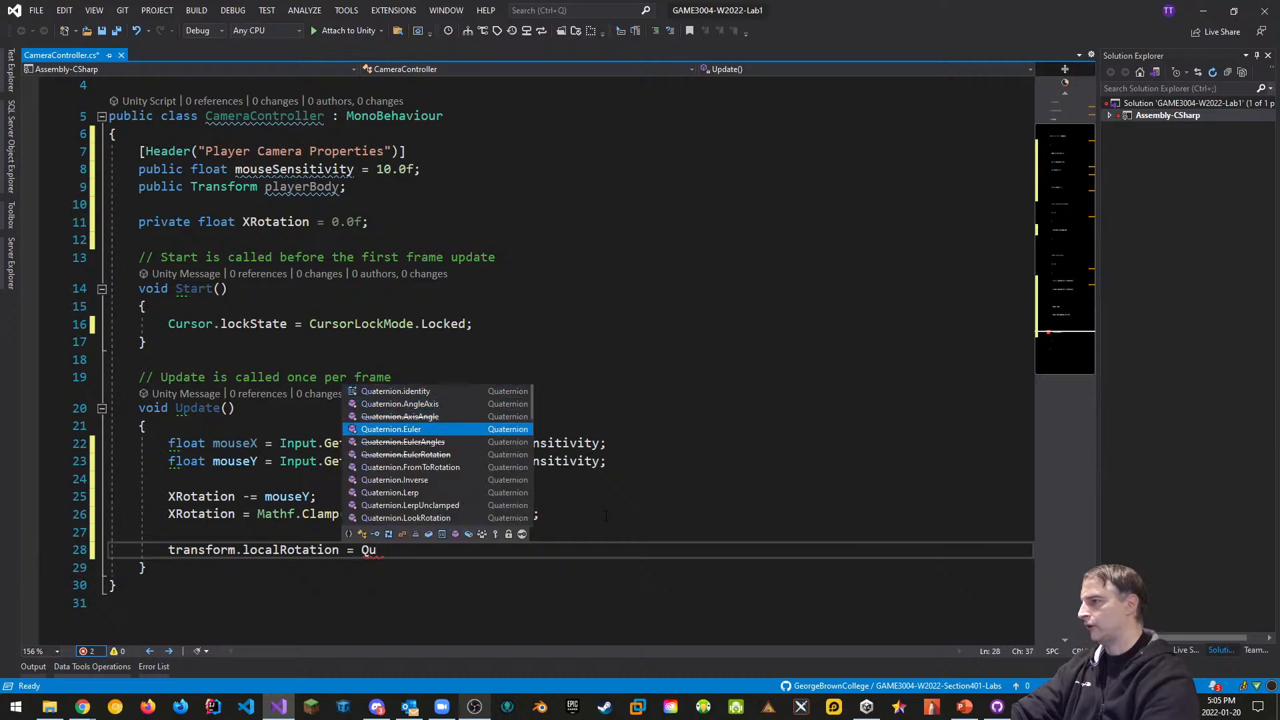
key(Tab)
text(()
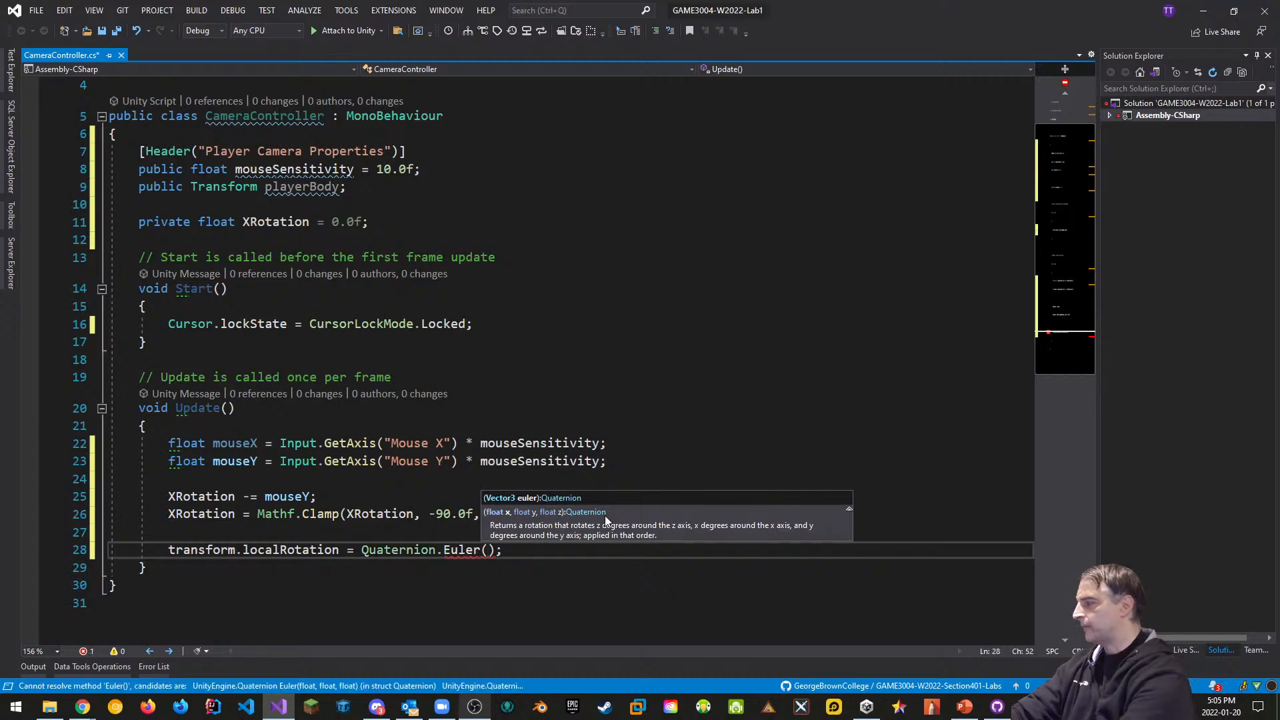
text(XRotation)
key(Tab)
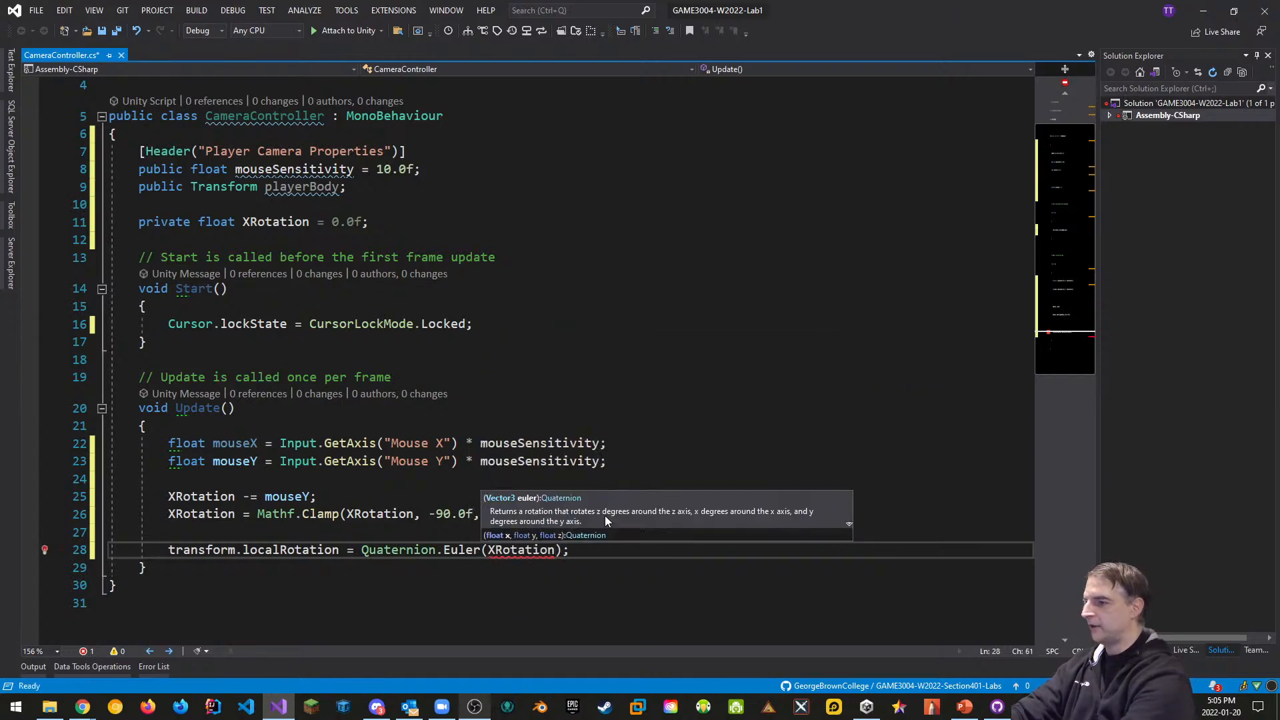
text(, 0.0f, 0)
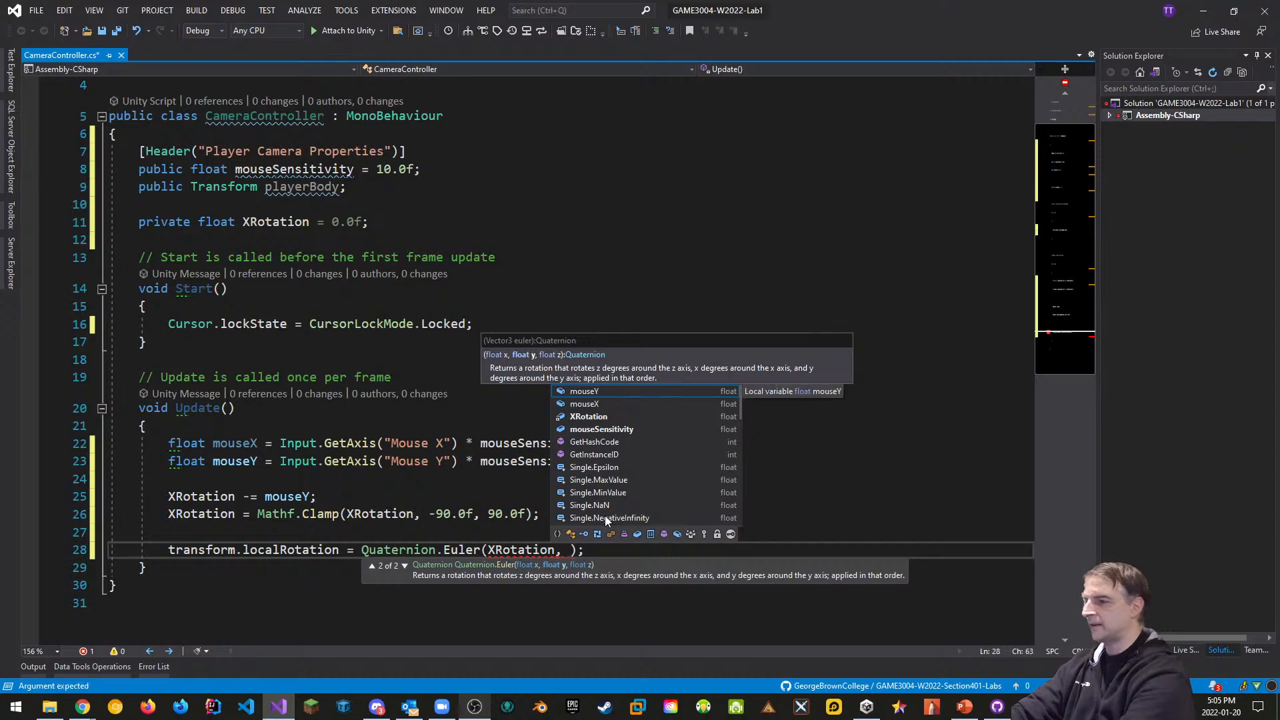
text(.0f)
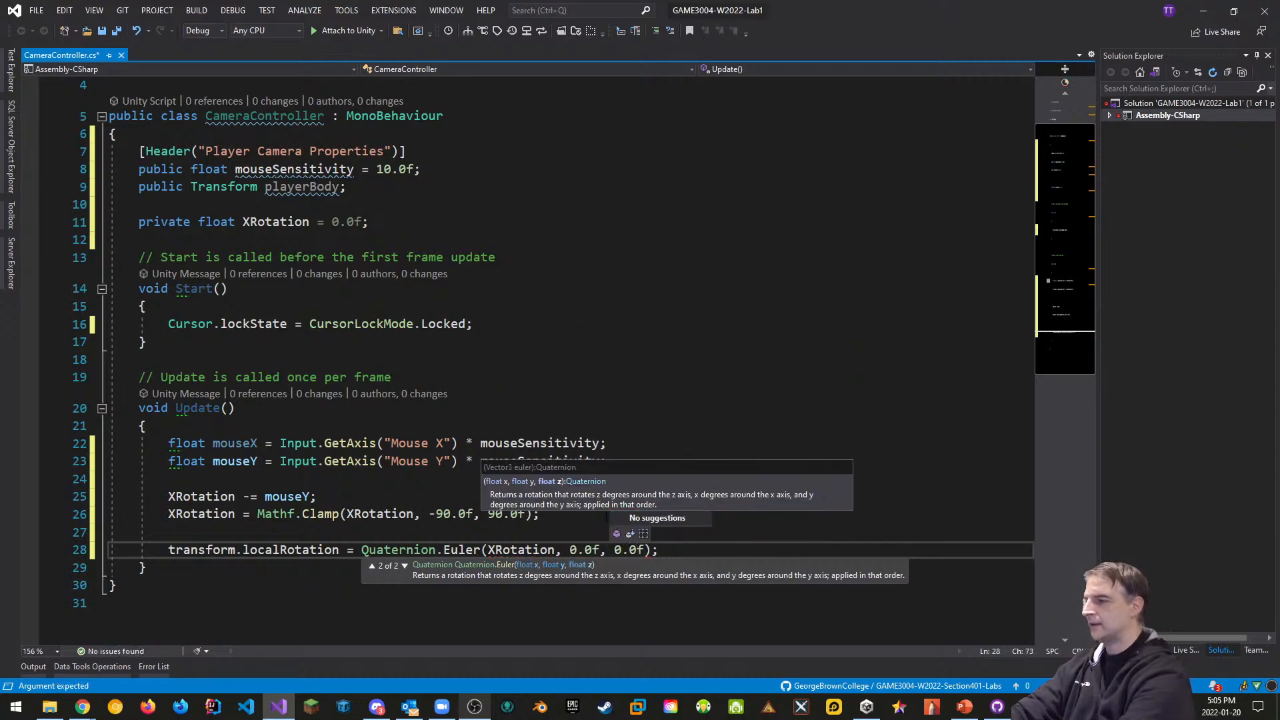
key(End)
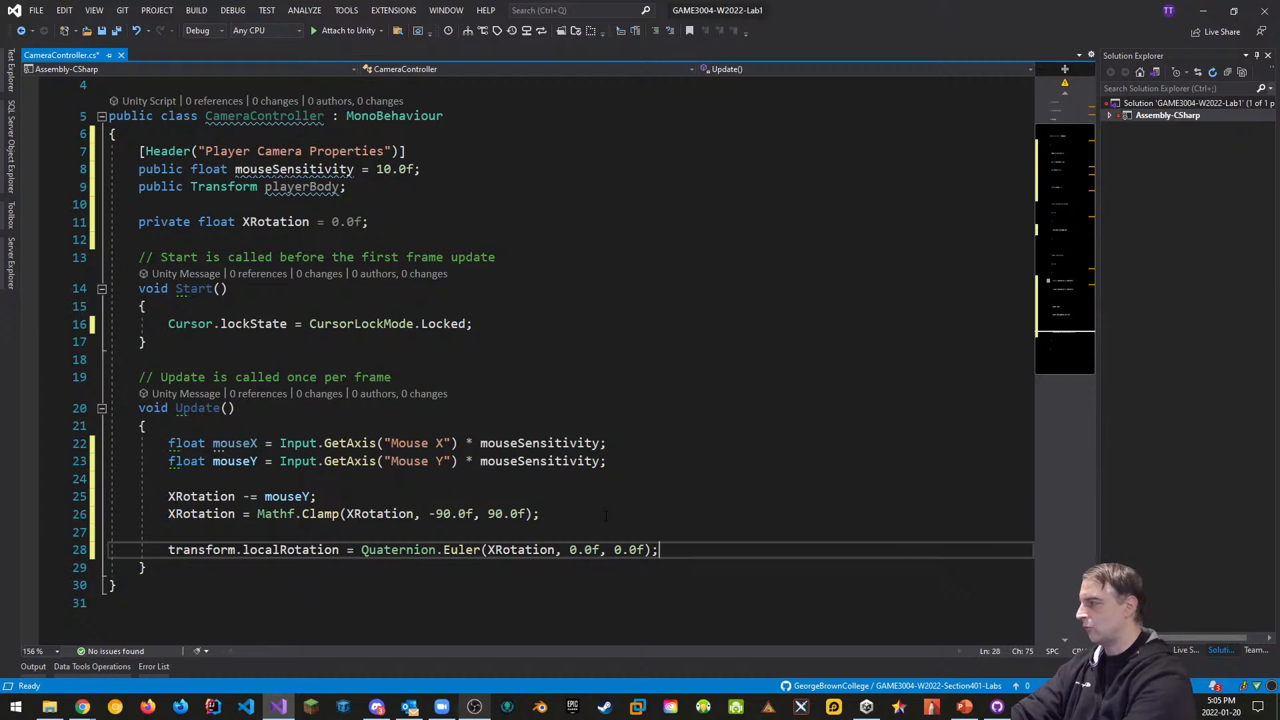
Add playerBody.Rotate(Vector3.up * mouseX); to turn the player body horizontally
key(Return)
text(player)
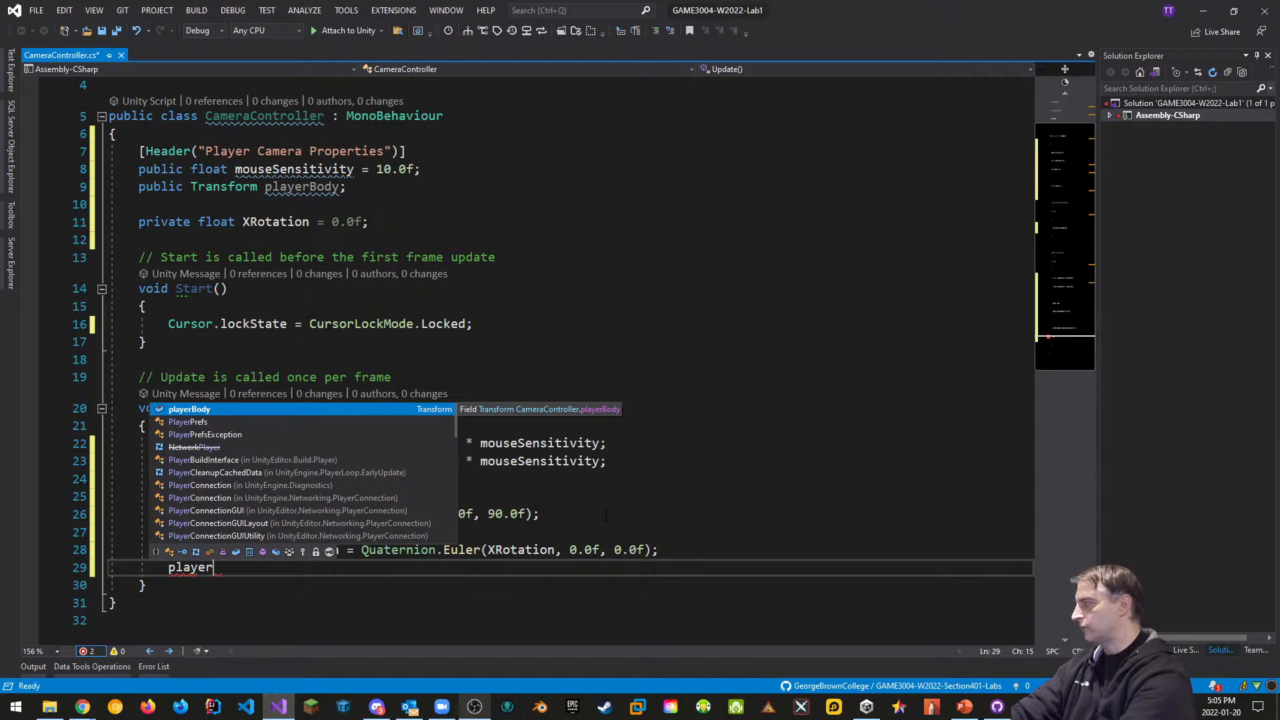
key(Tab)
text(.Ro)
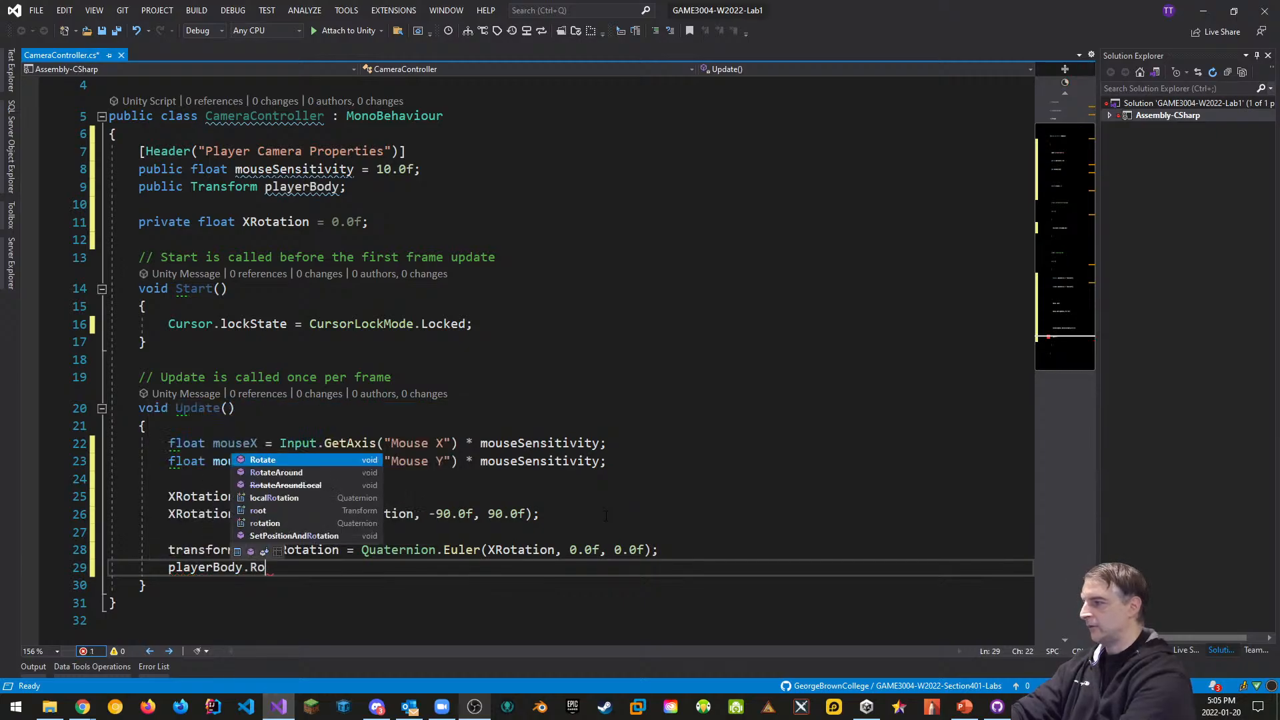
key(Tab)
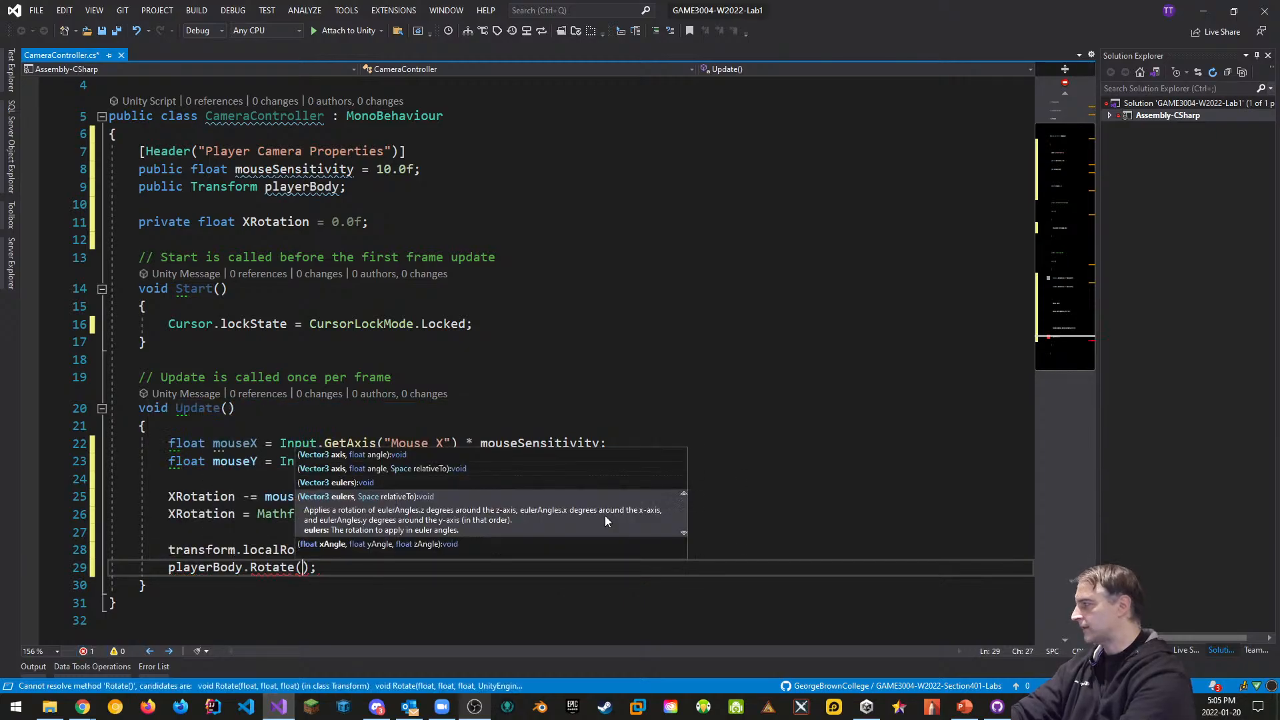
text(VEct)
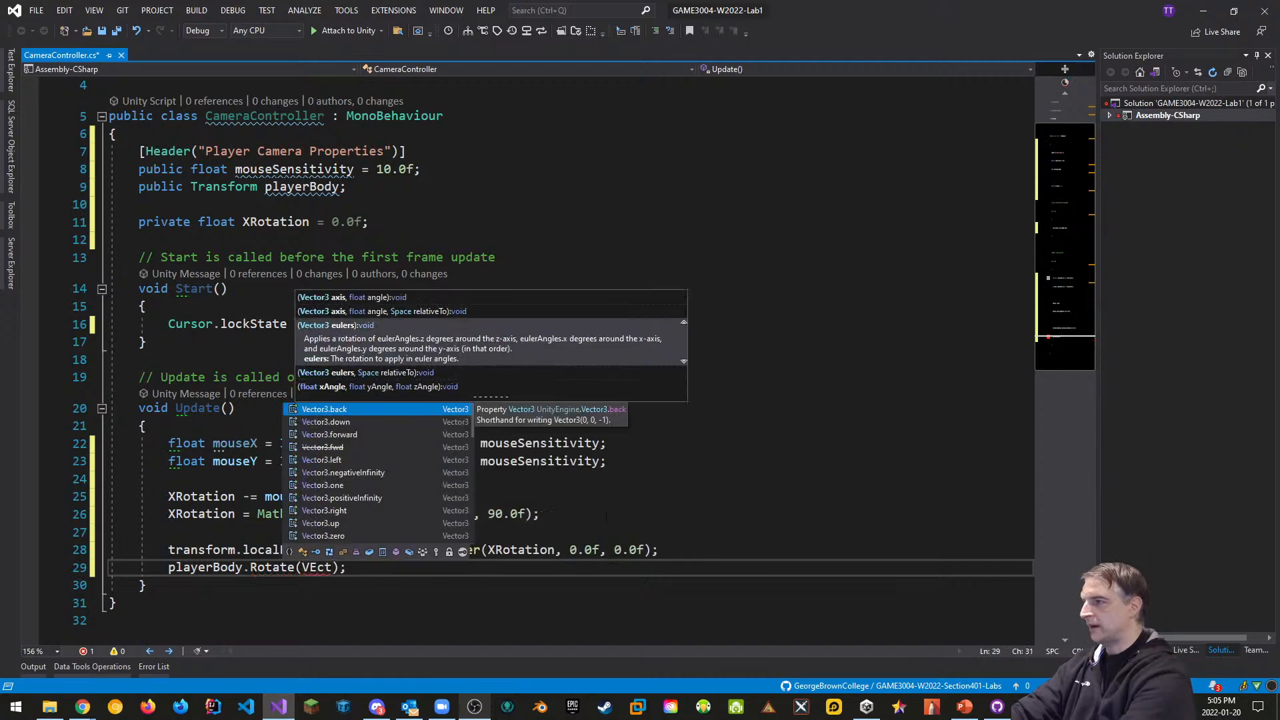
key(Down)
key(Down)
key(Down)
key(Down)
key(Down)
key(Down)
key(Down)
key(Down)
key(Down)
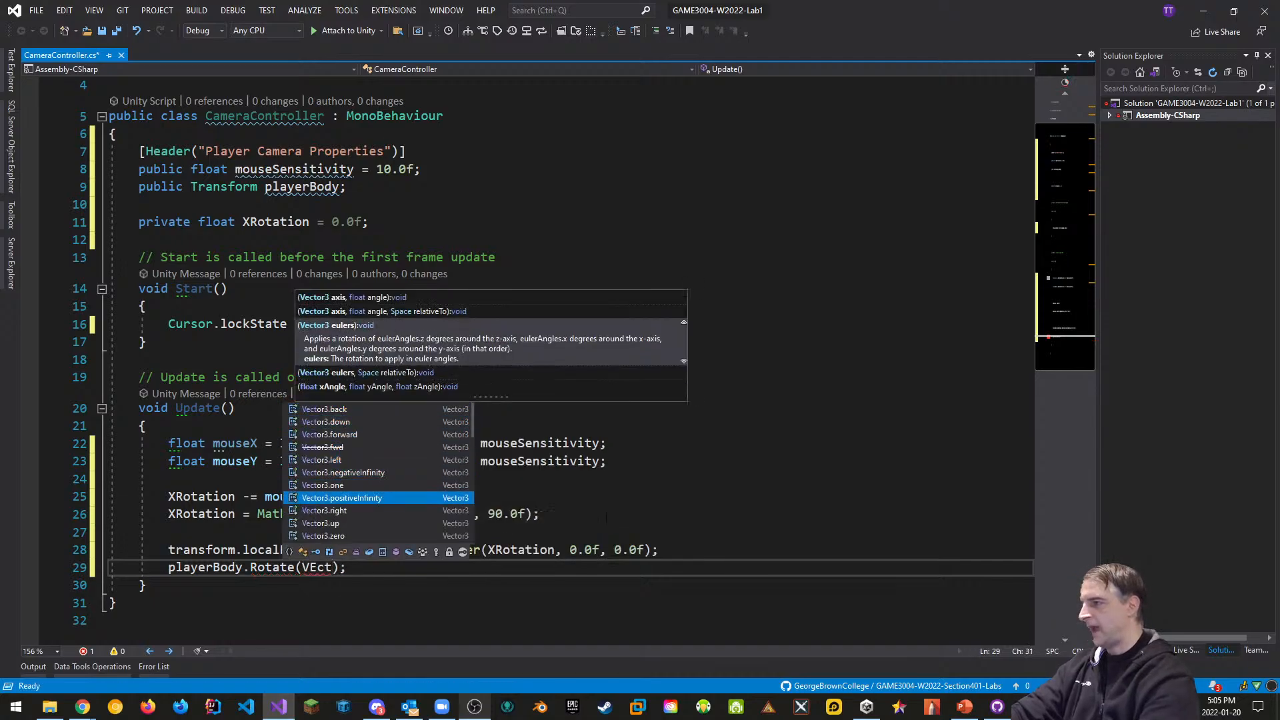
key(Tab)
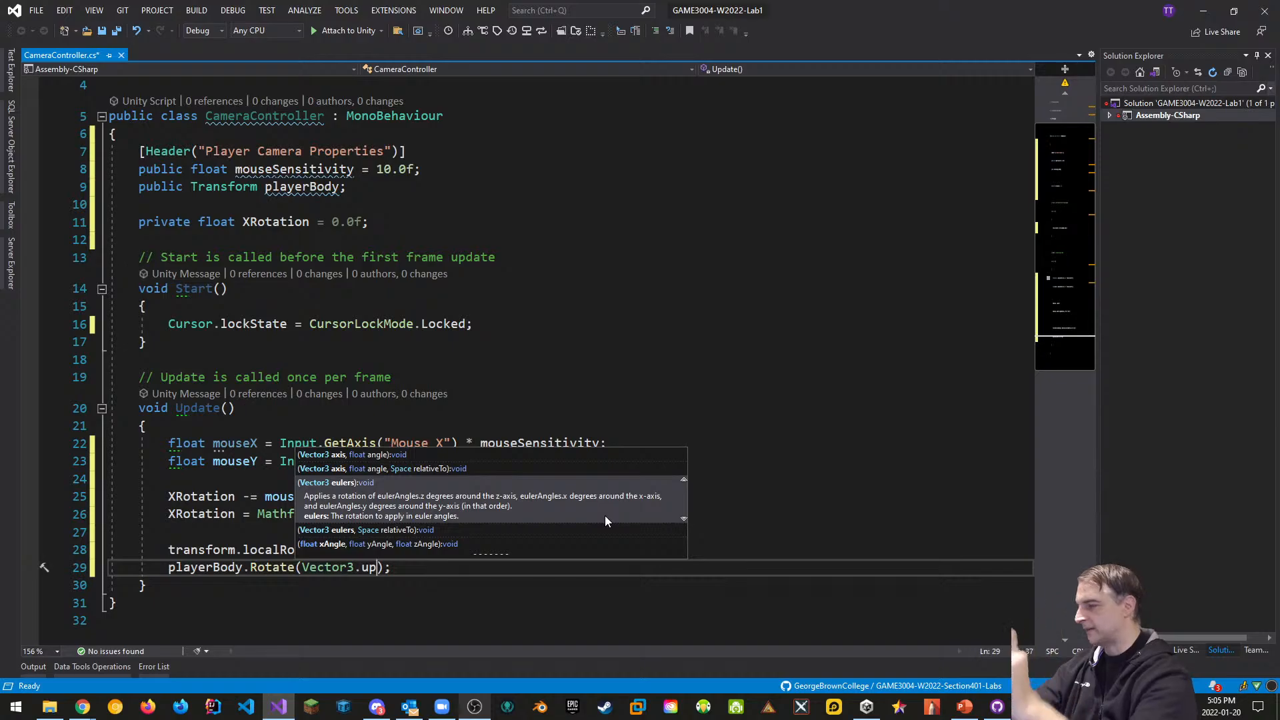
text(*)
key(BackSpace)
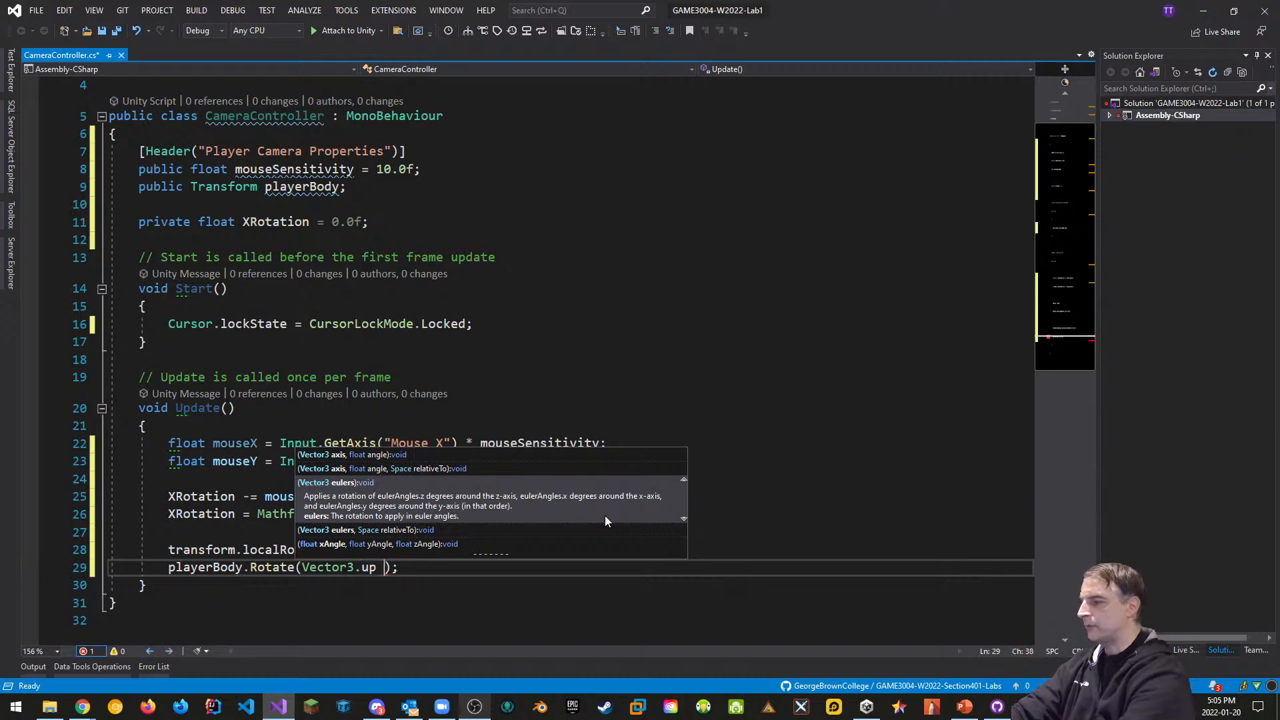
text(* mouse)
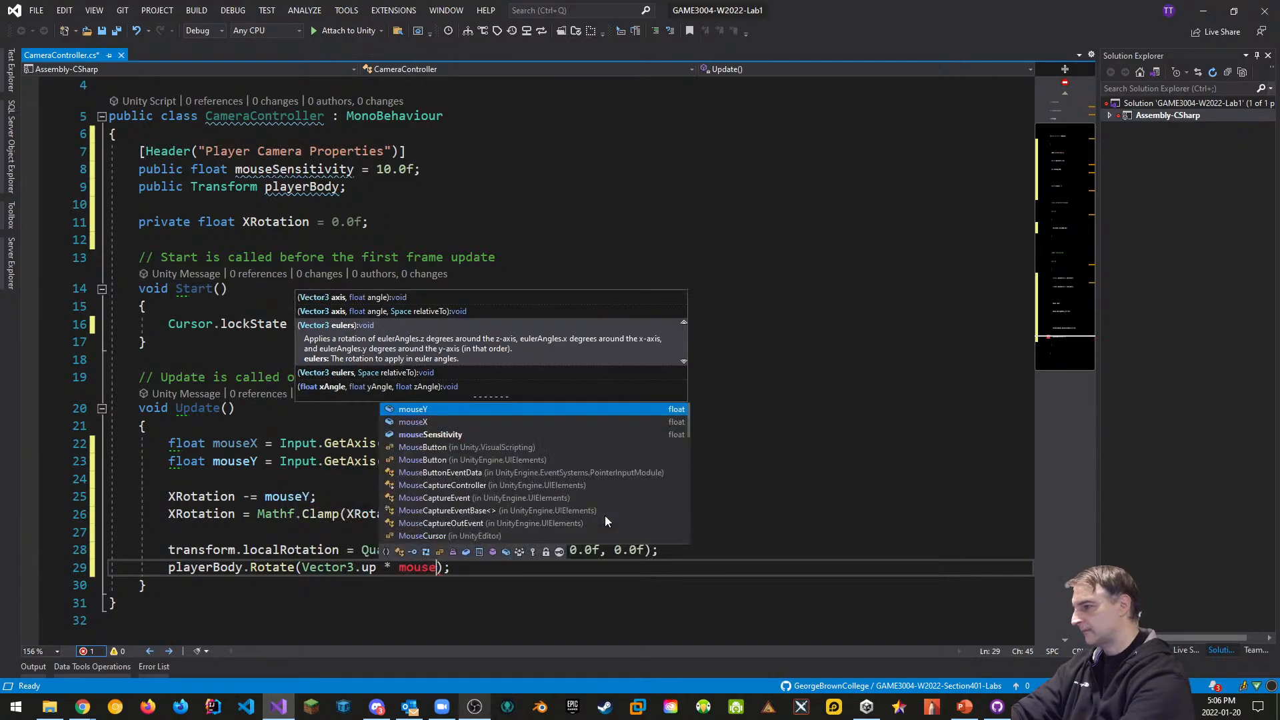
text(X)
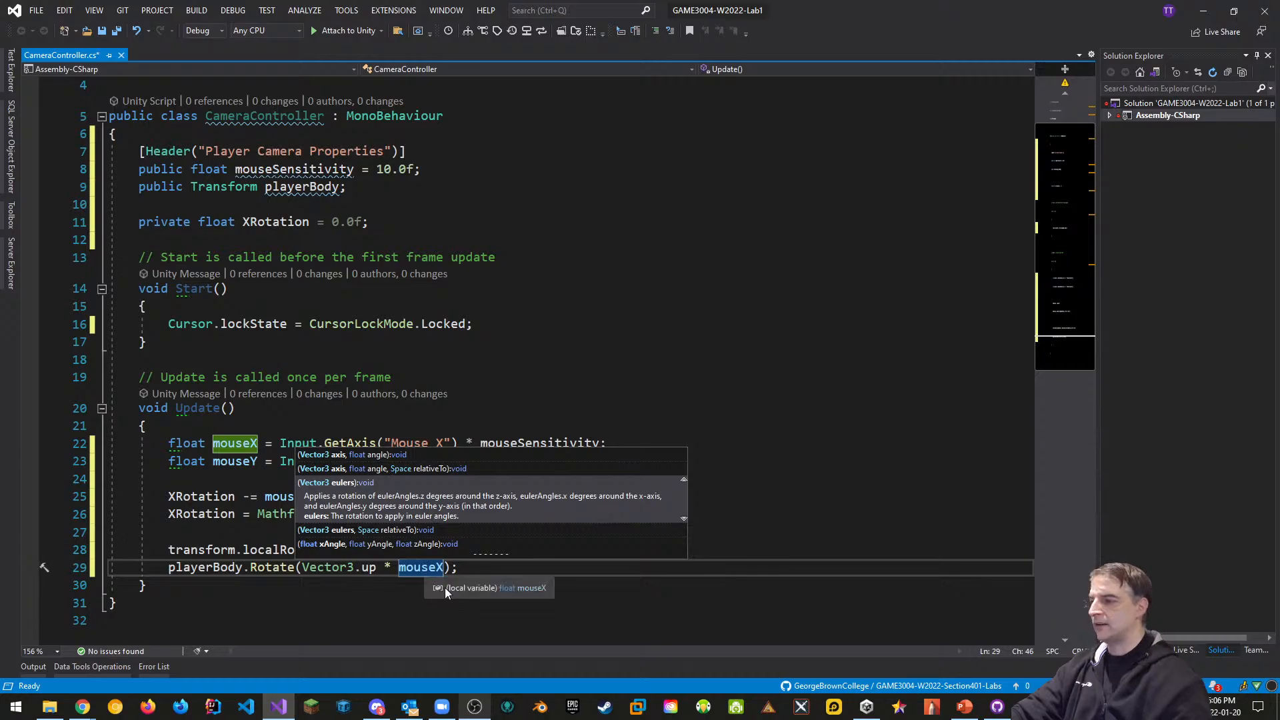
click(337, 601)
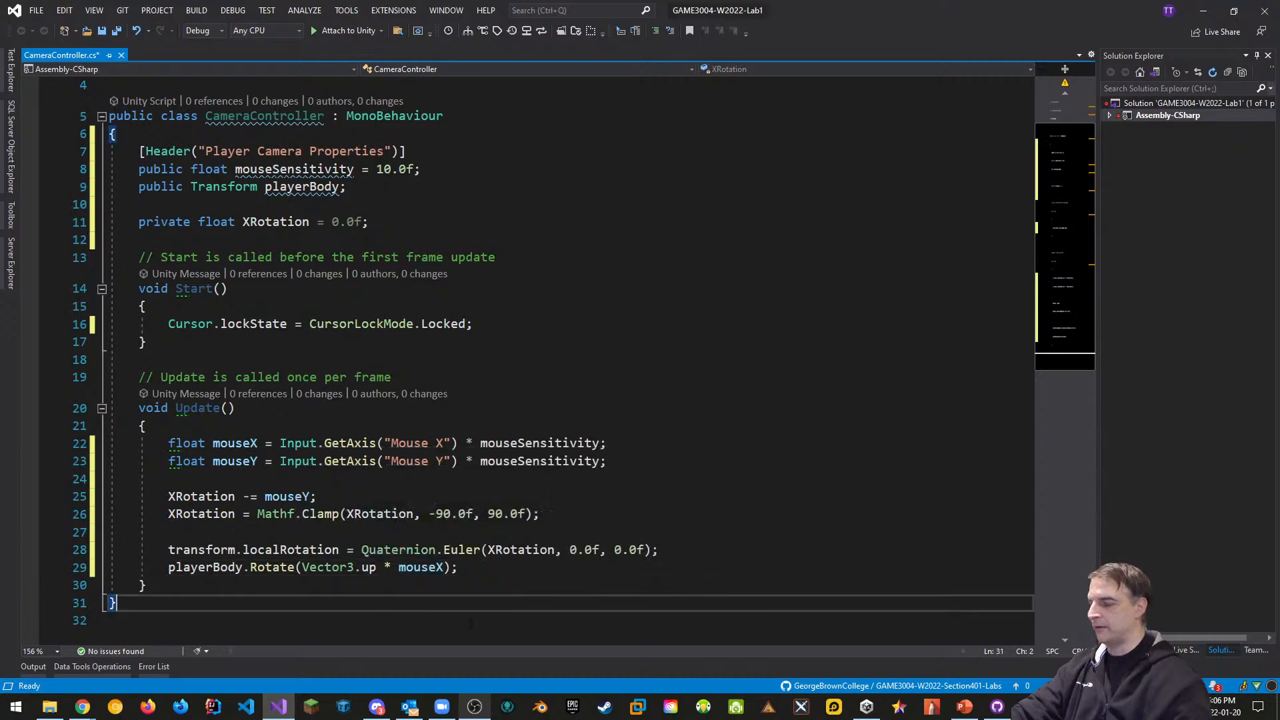
Save CameraController.cs, review the code, and return to the Unity editor
key(ctrl+s)
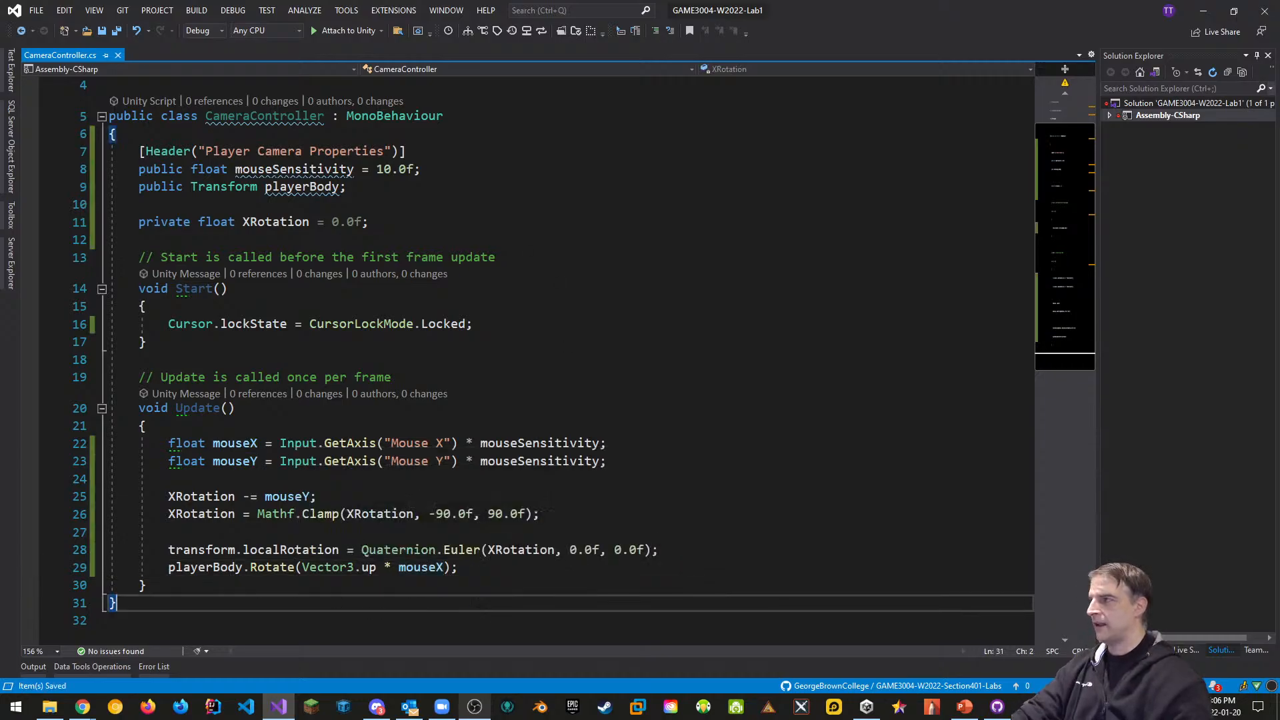
drag(173, 585, 140, 151)
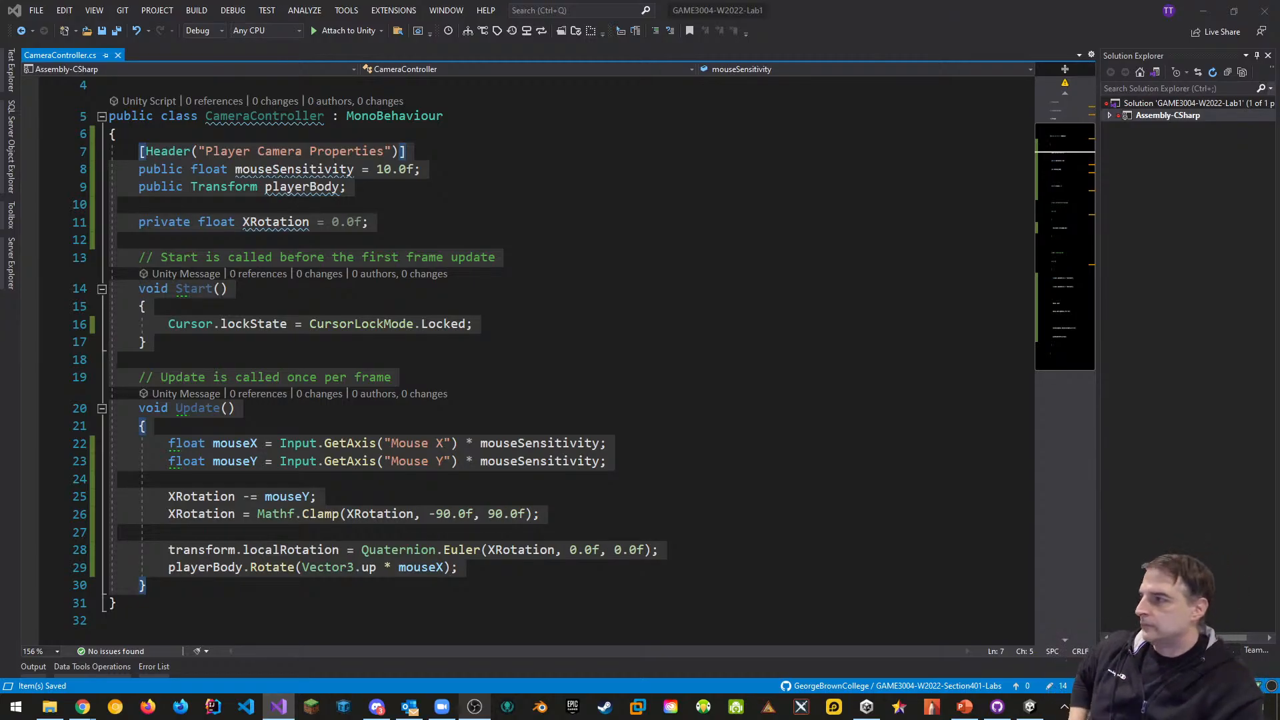
click(498, 341)
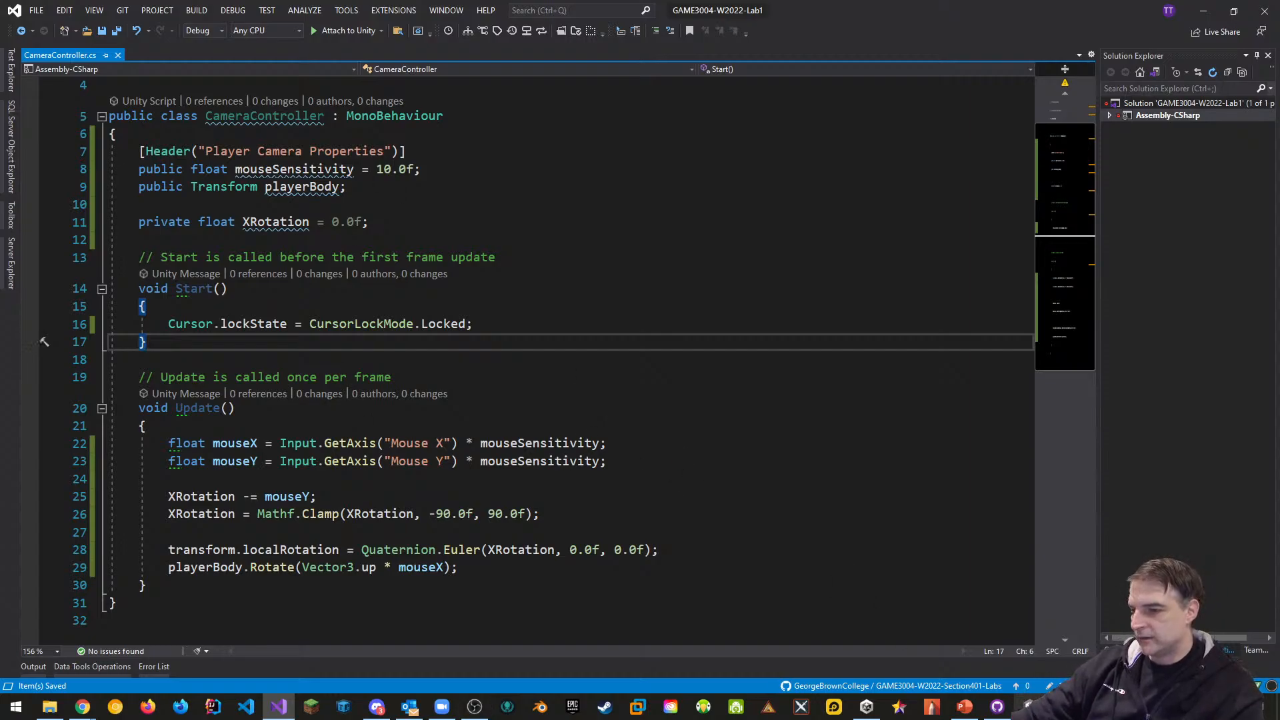
key(alt+Tab)
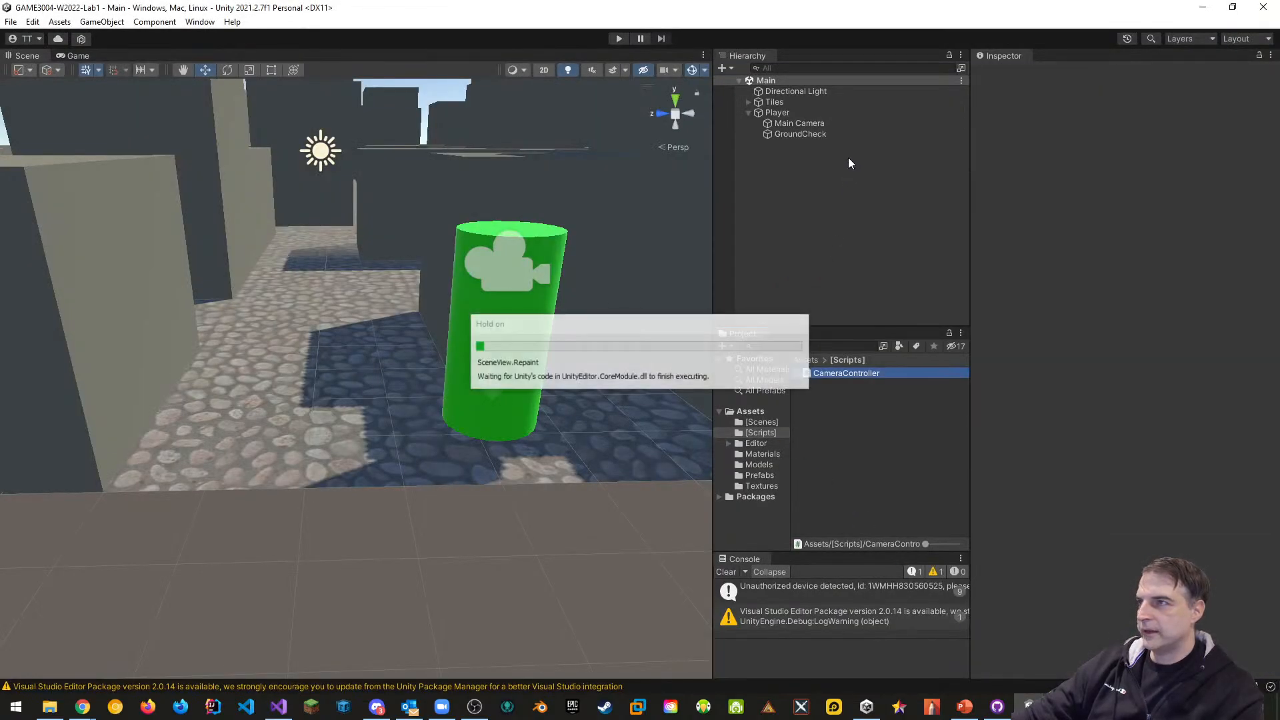
Rename the Main Camera object to Player Camera
click(793, 125)
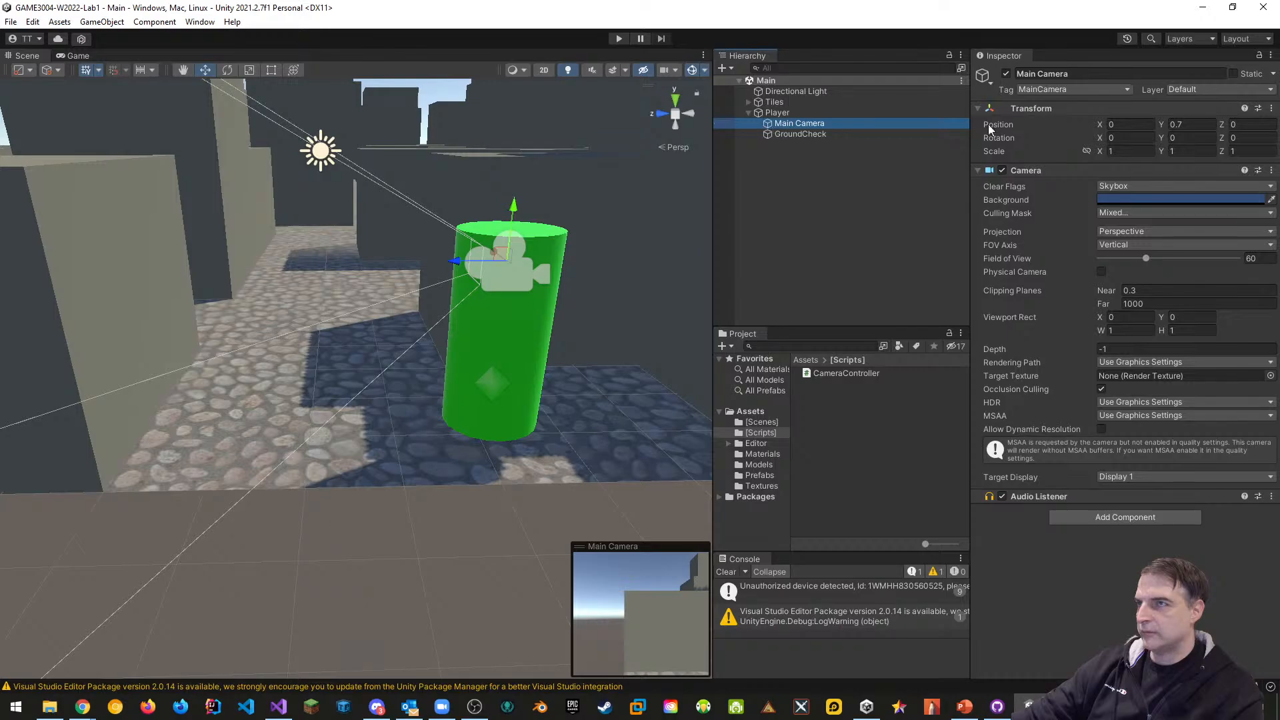
click(1058, 73)
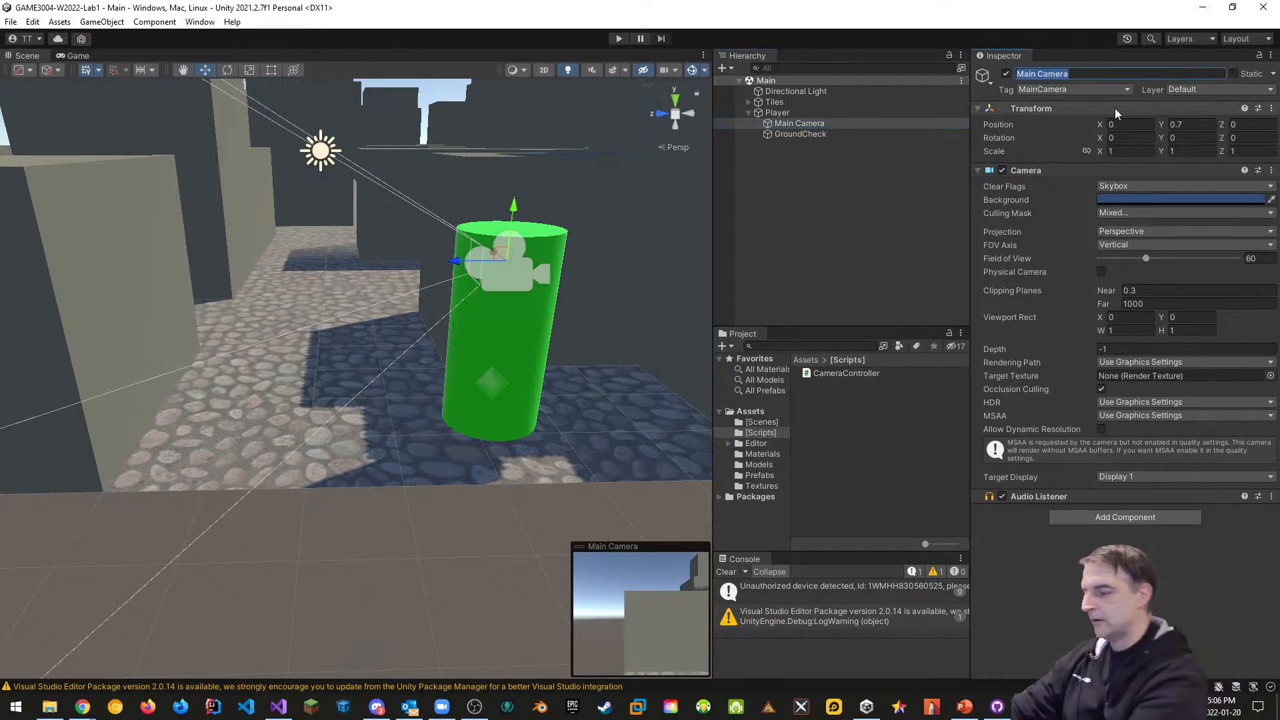
text(Player C)
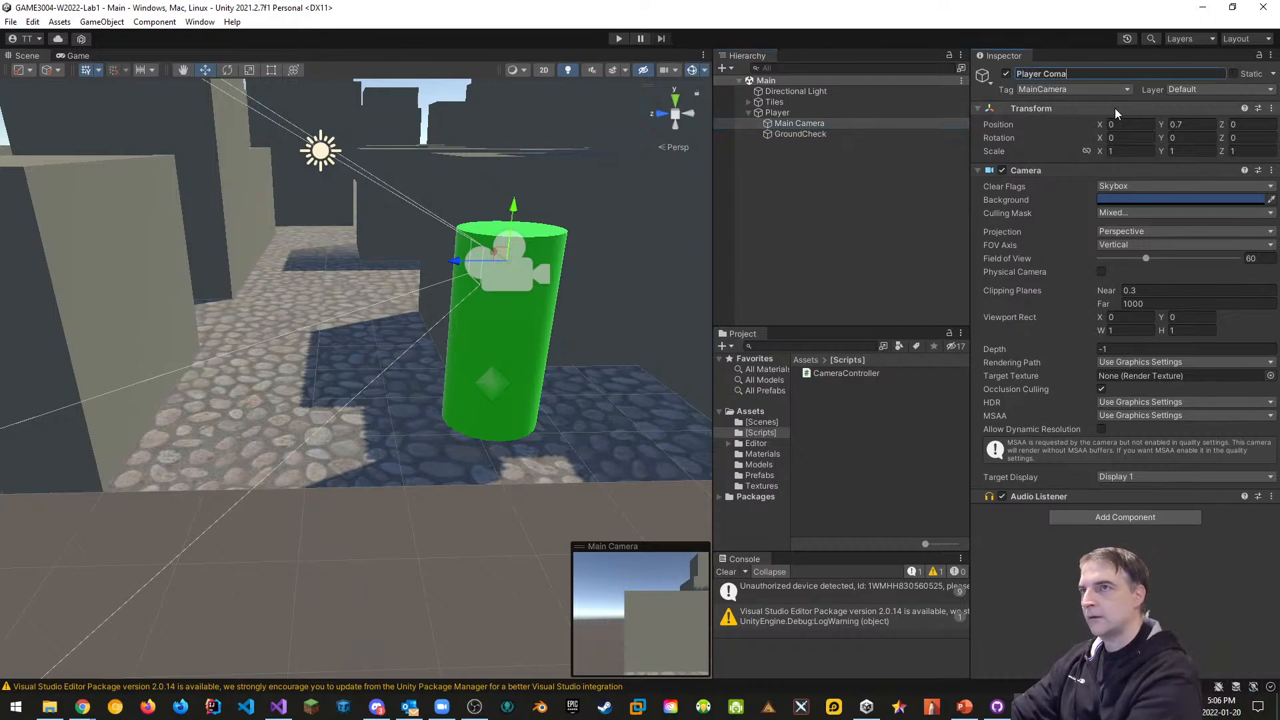
text(amera)
key(Return)
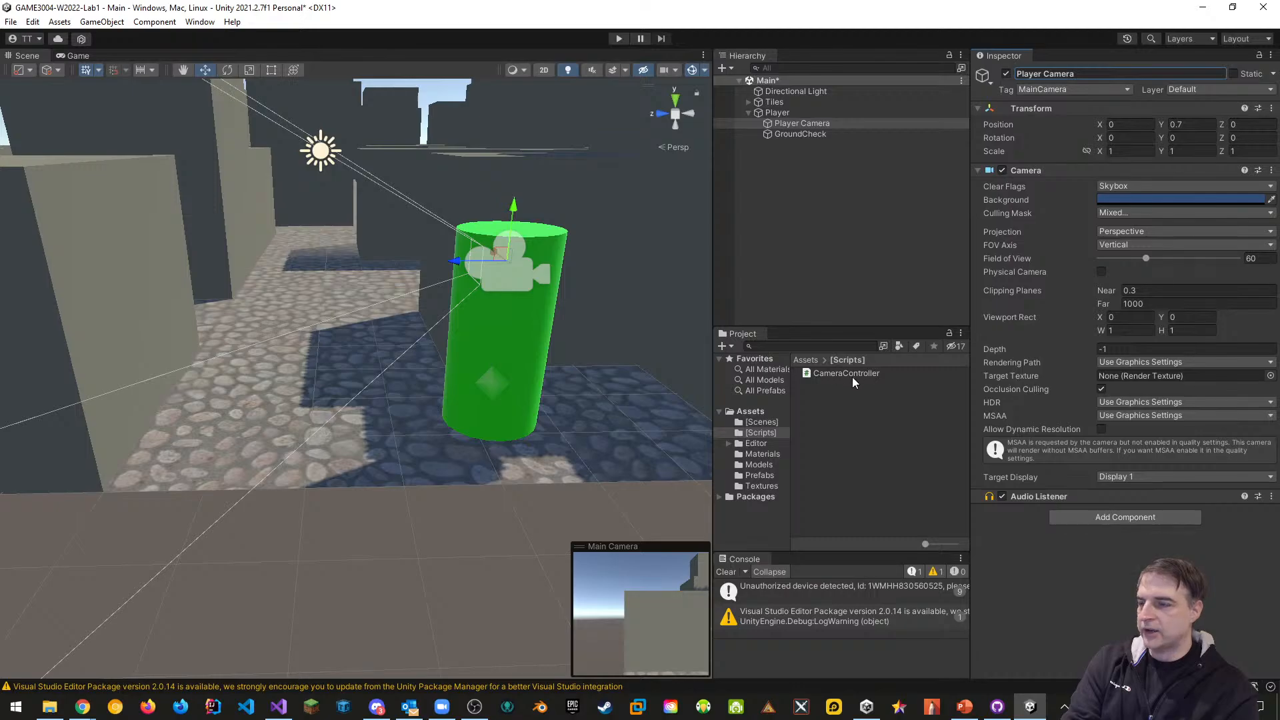
Attach CameraController to Player Camera, assign Player as Player Body, and enter Play mode
drag(834, 371, 1097, 521)
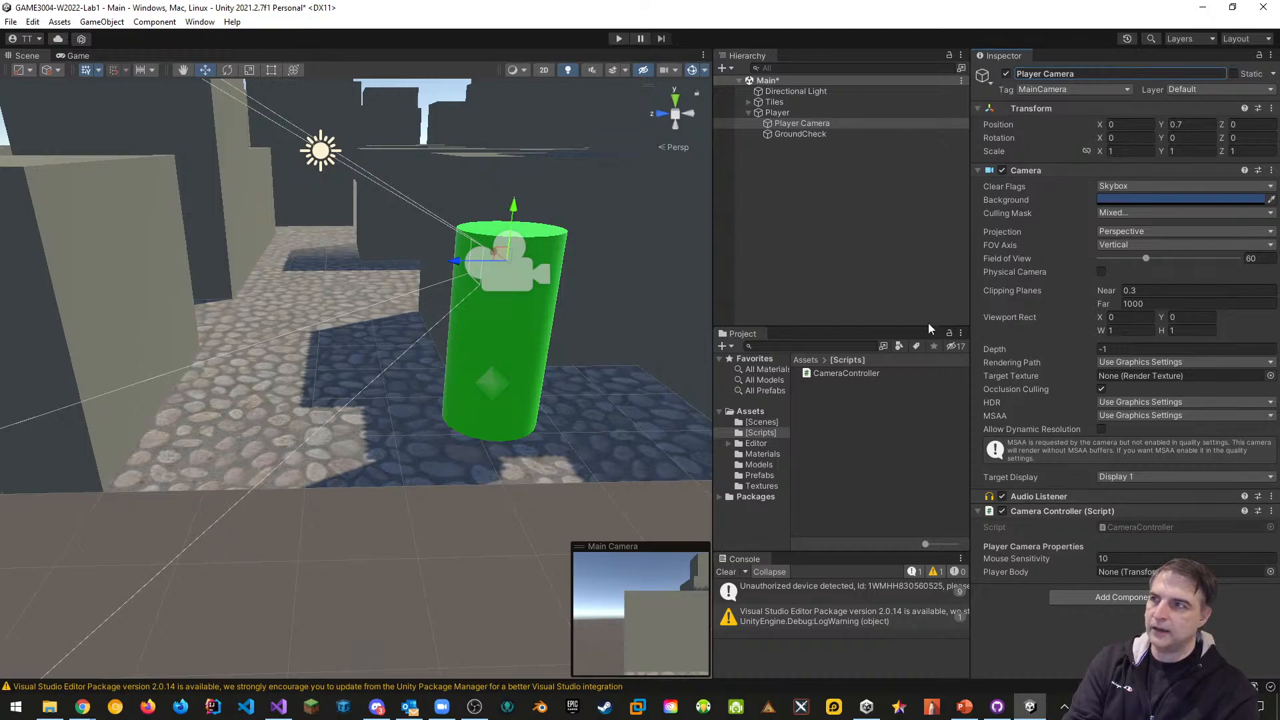
drag(784, 114, 1131, 573)
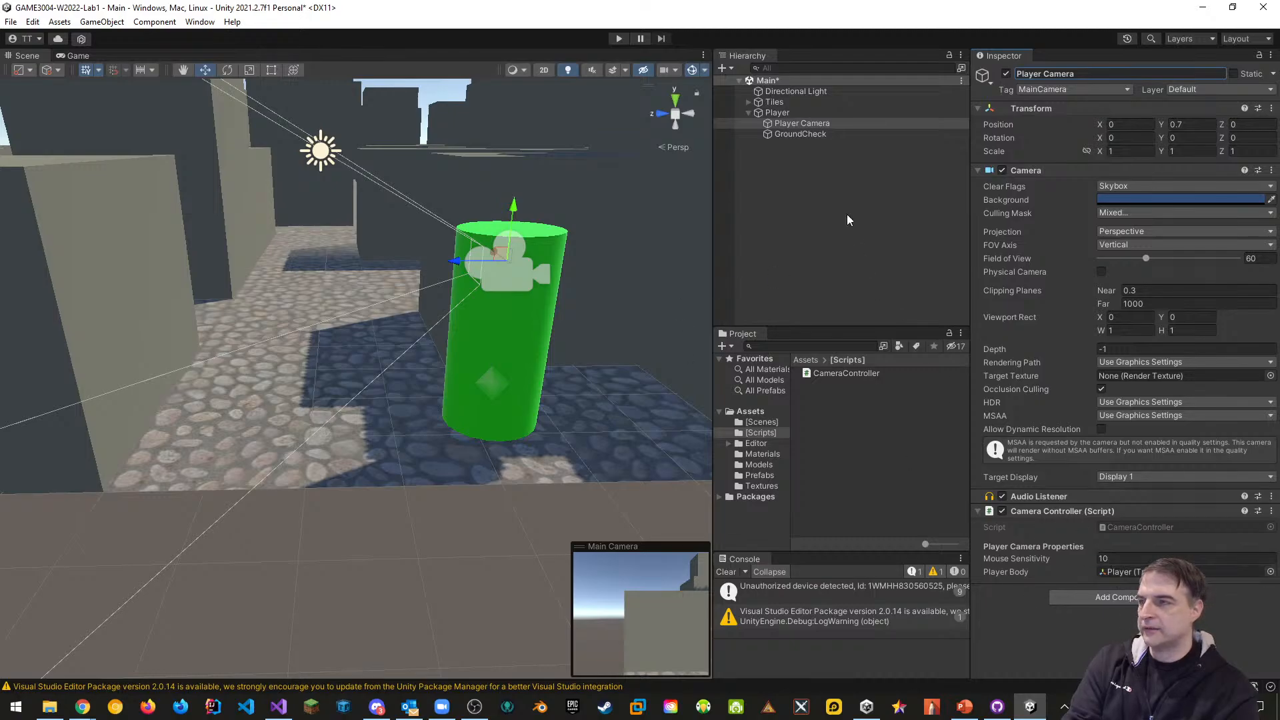
click(619, 38)
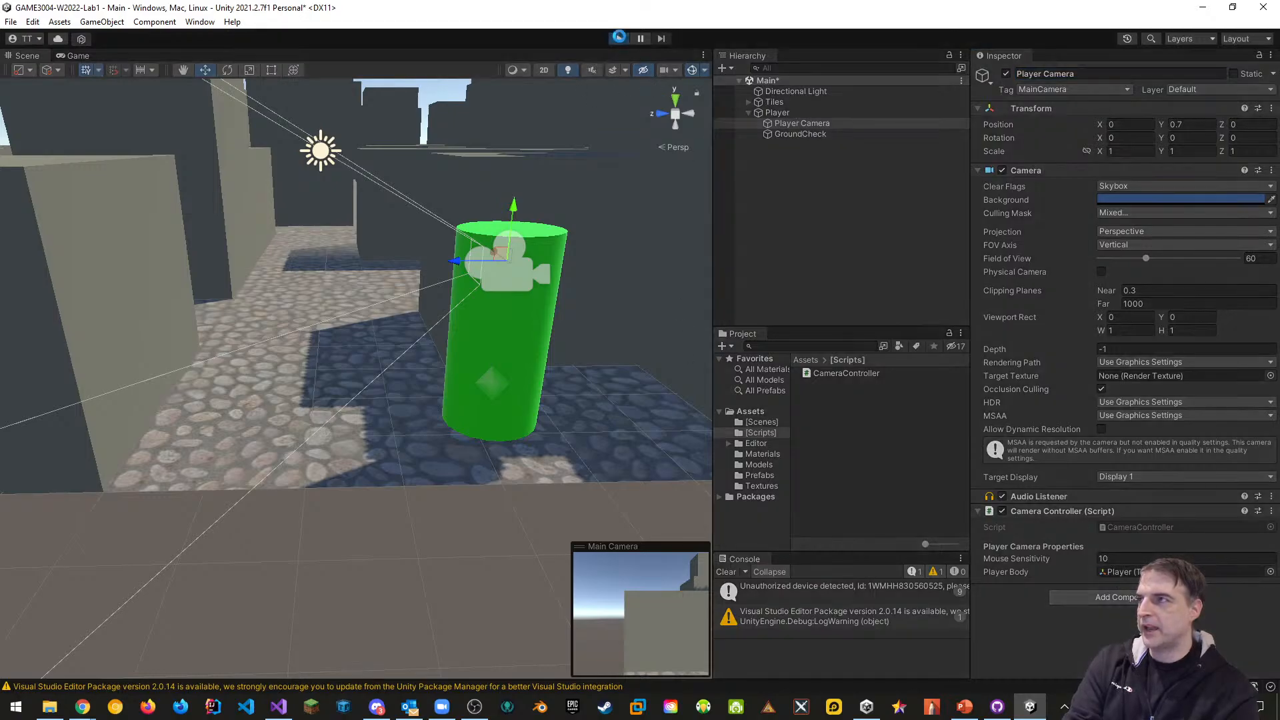
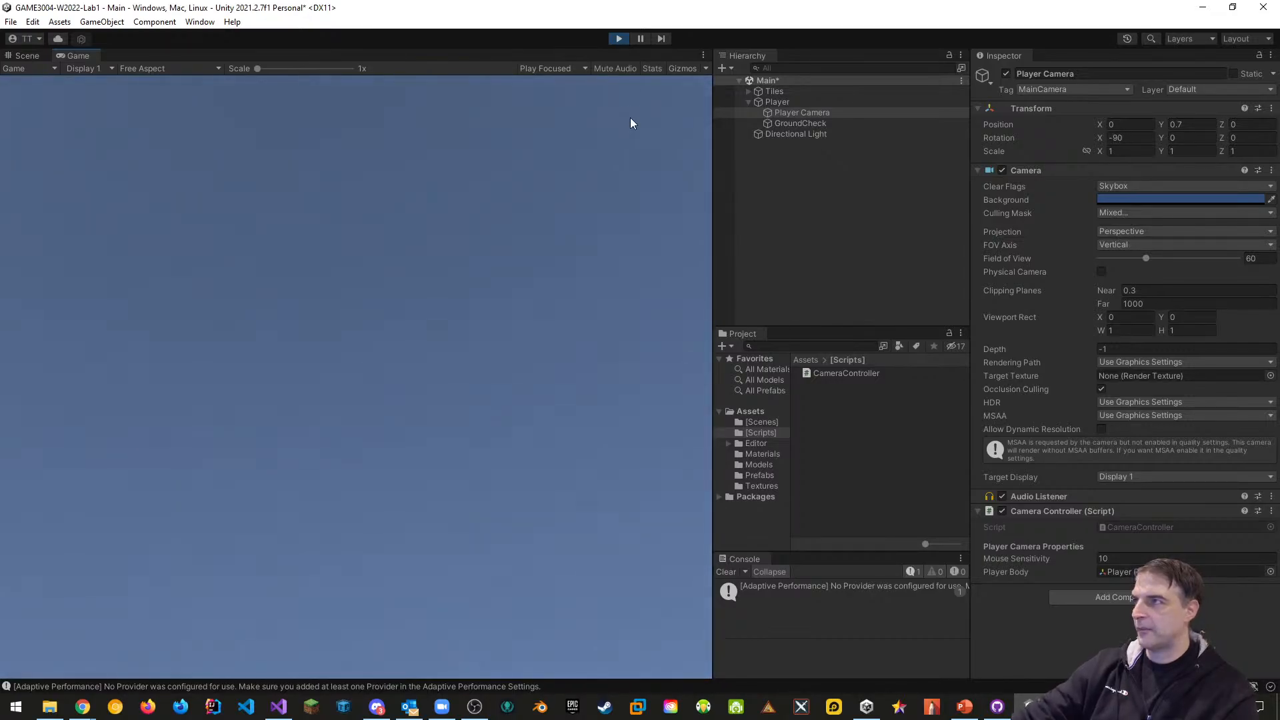
Dock a taller Game view below Scene and test the camera mouse look in Play mode
click(625, 42)
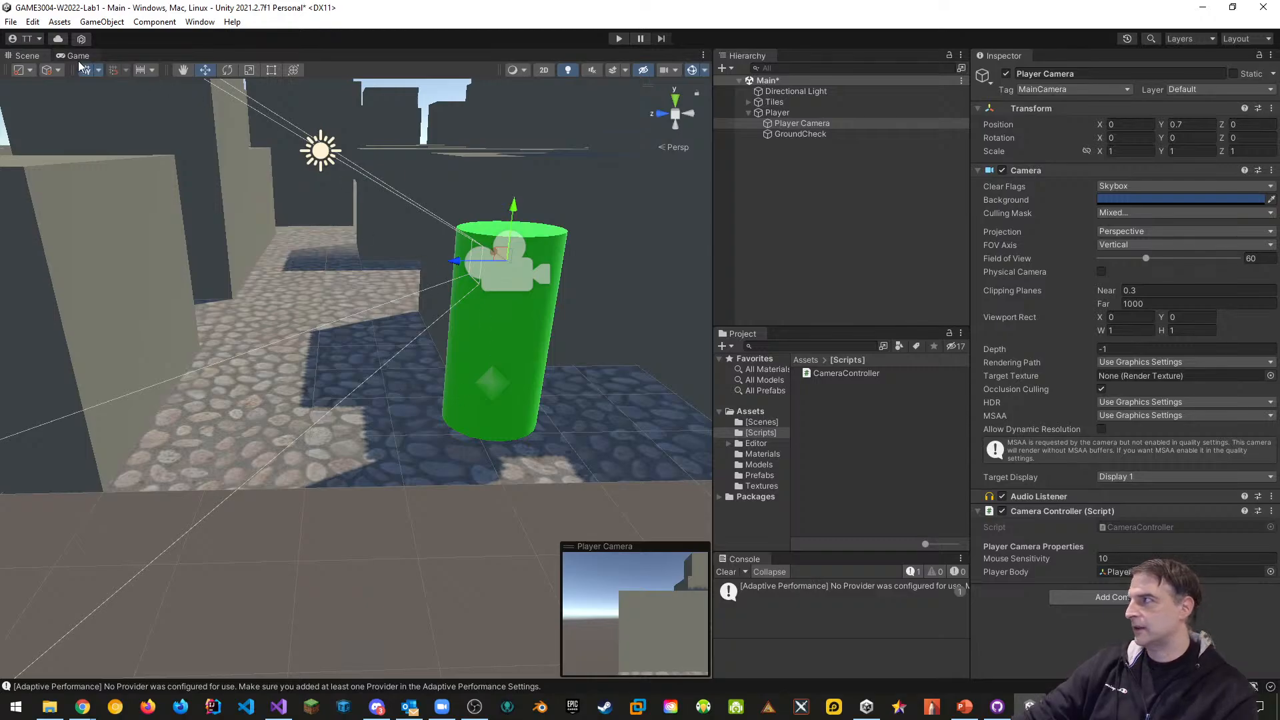
drag(79, 59, 318, 546)
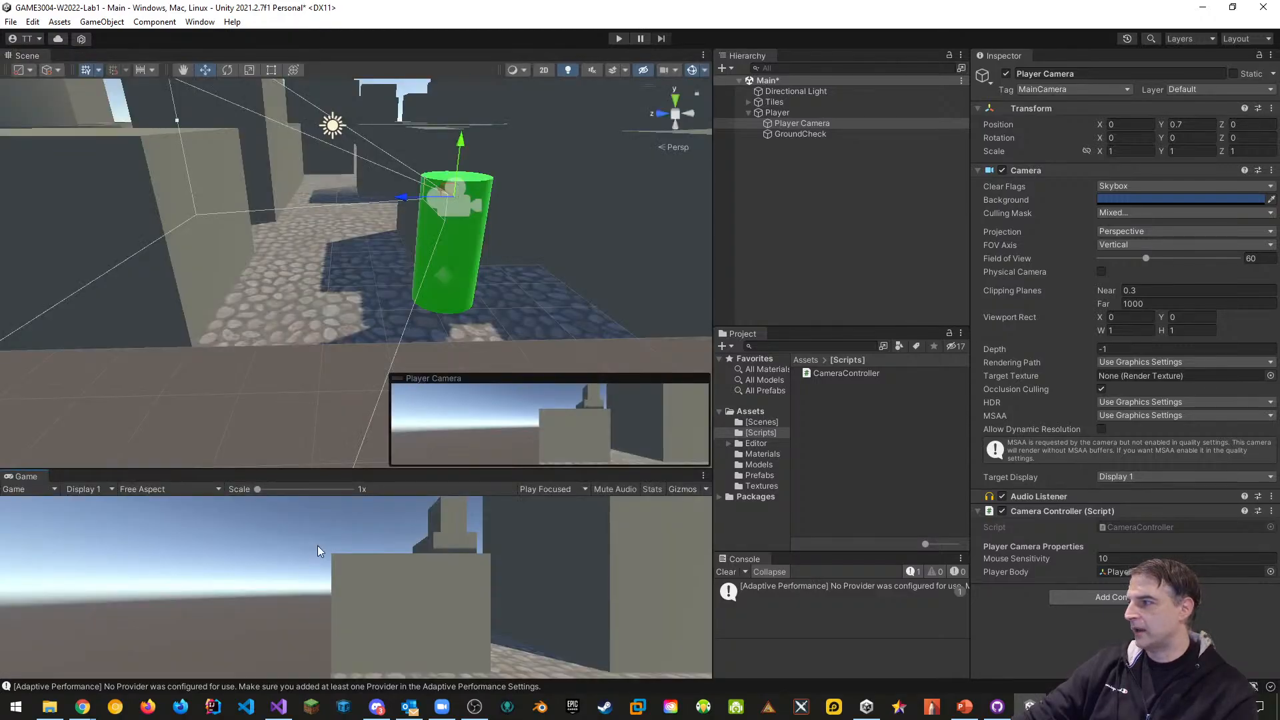
drag(386, 471, 388, 385)
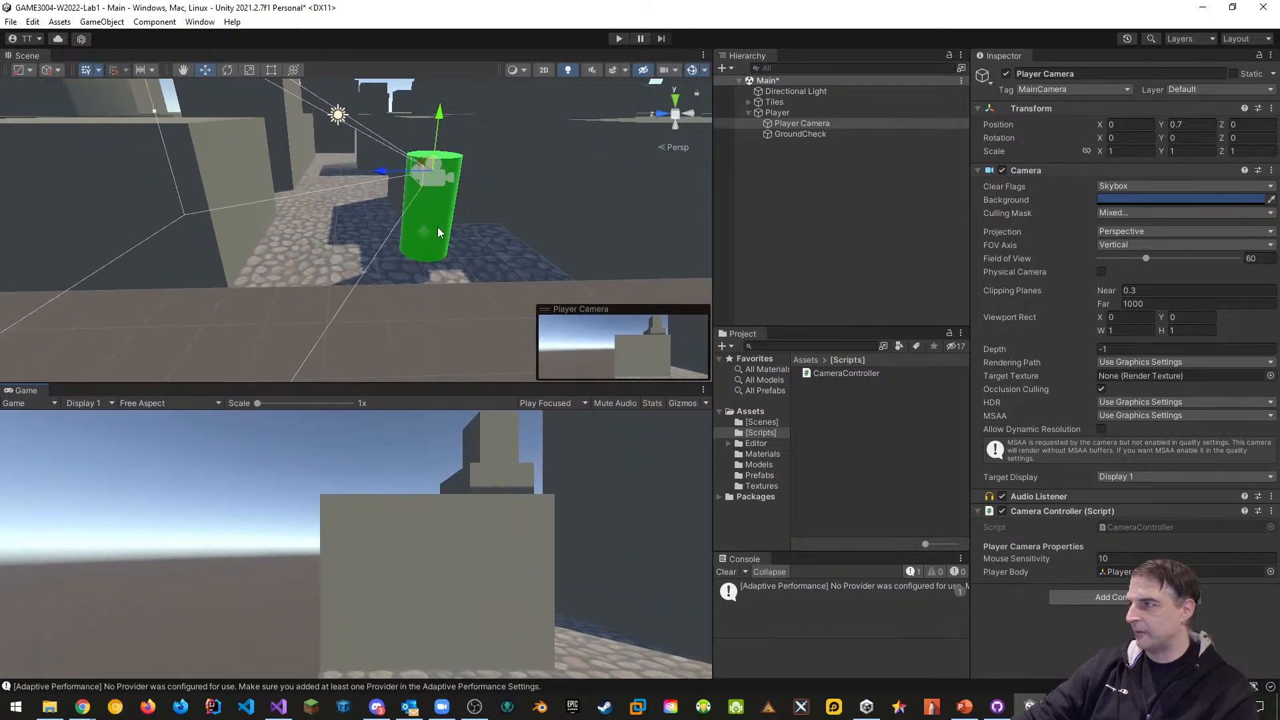
click(620, 38)
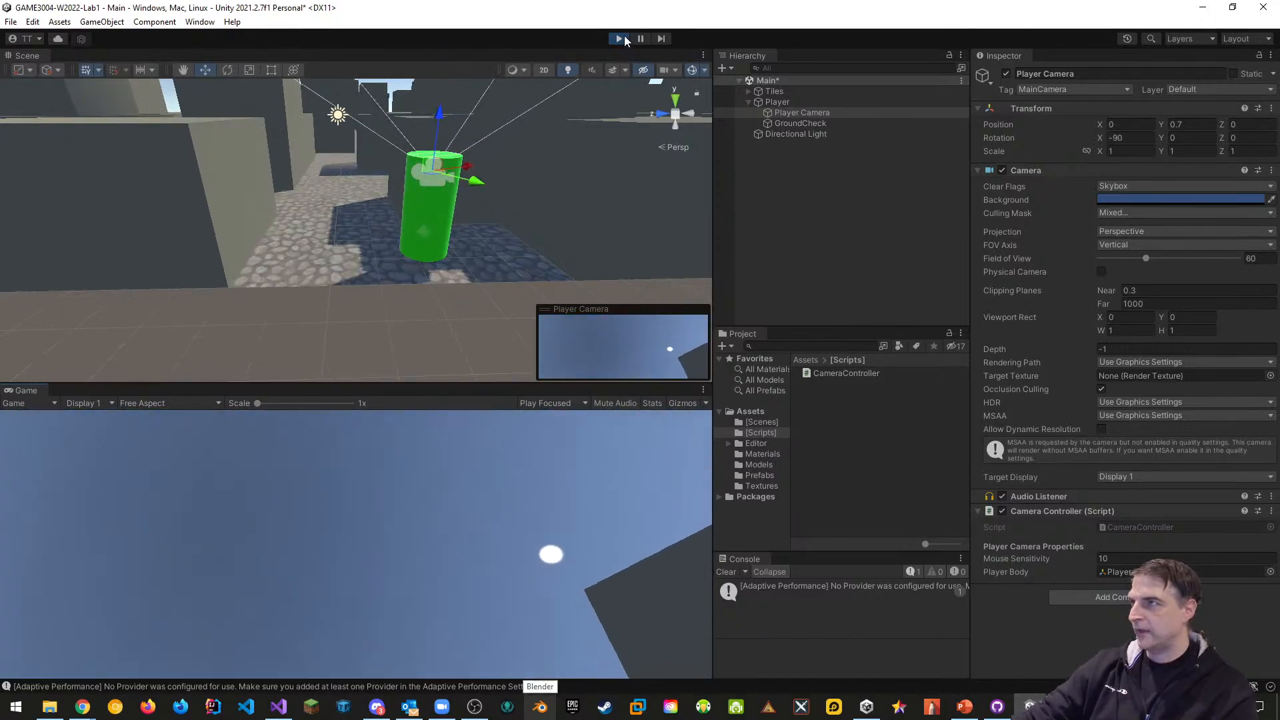
click(619, 38)
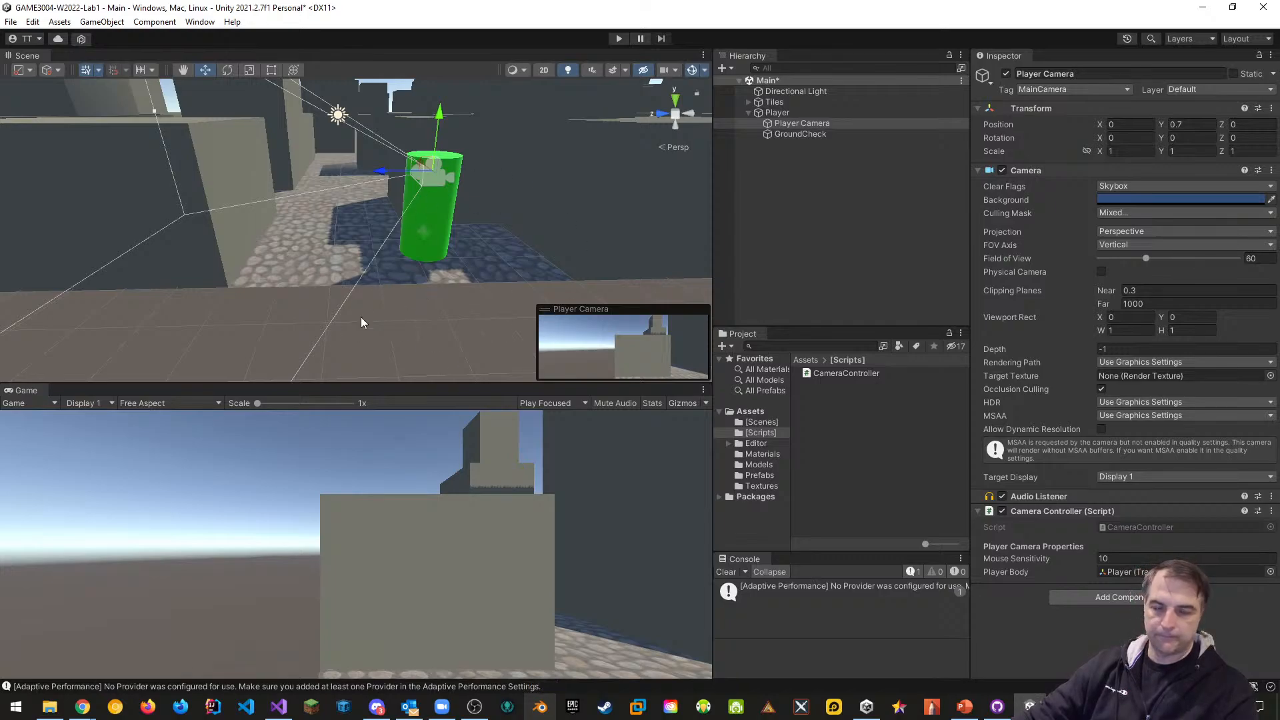
Put the Game view back beside Scene, then save the scene and the project
drag(27, 390, 86, 55)
click(27, 56)
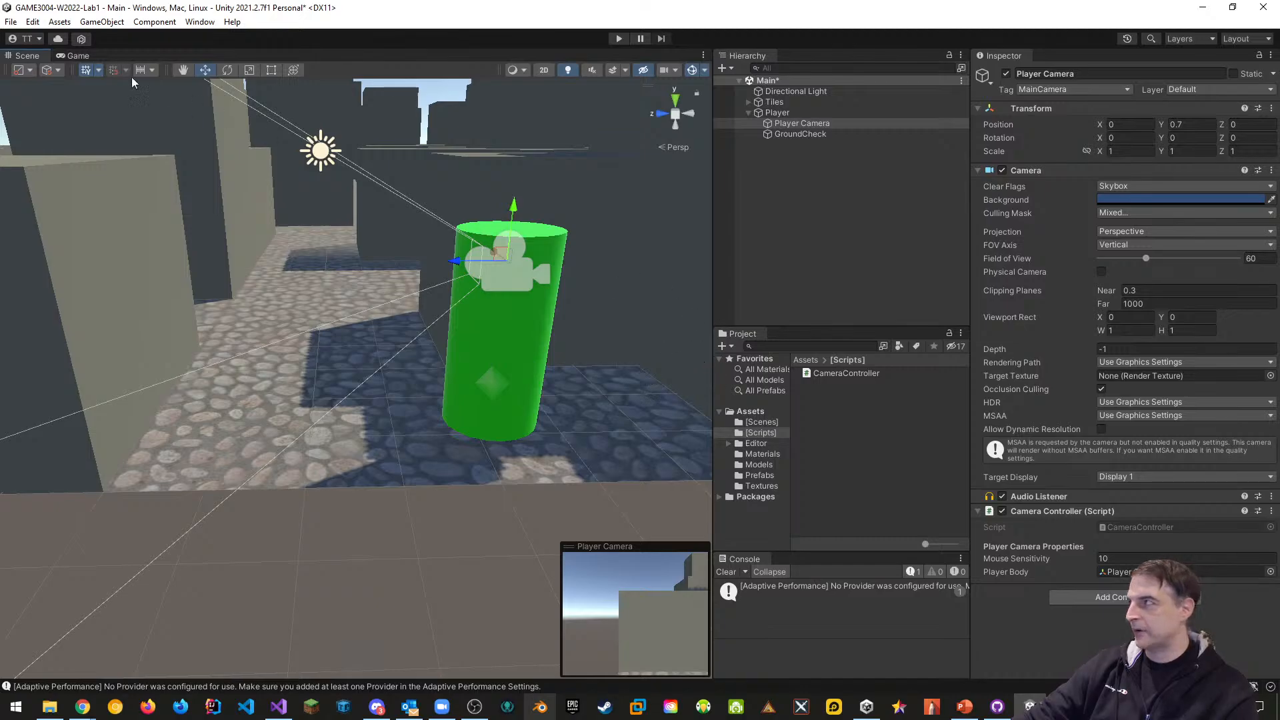
click(10, 22)
click(17, 85)
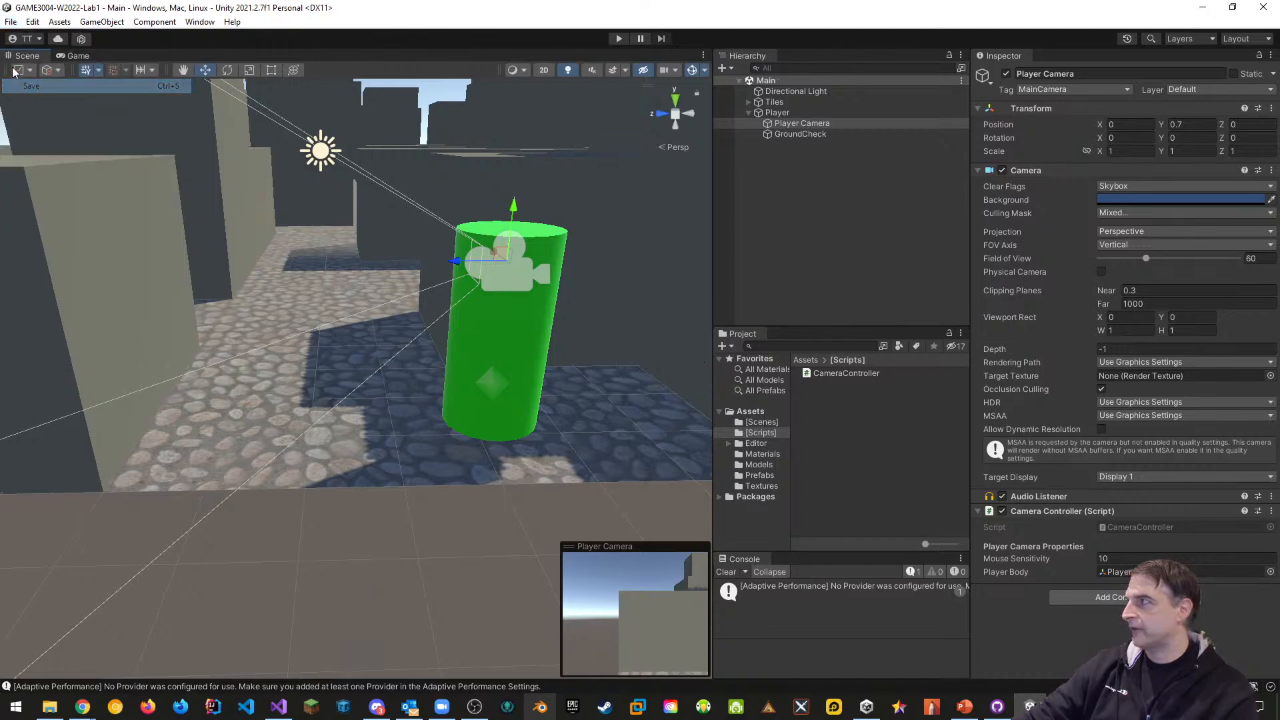
click(11, 21)
click(43, 164)
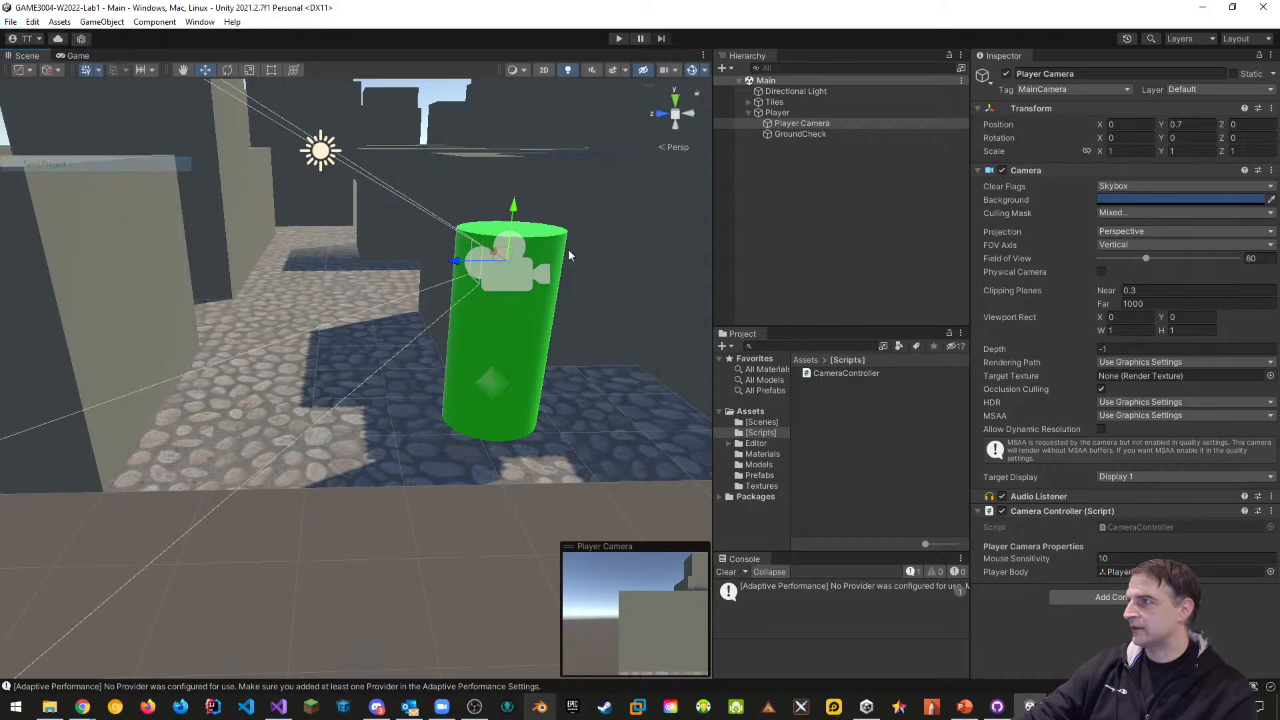
Commit the 15 changes as 'Added CameraController for MouseLook' to main and push to origin
key(alt+Tab)
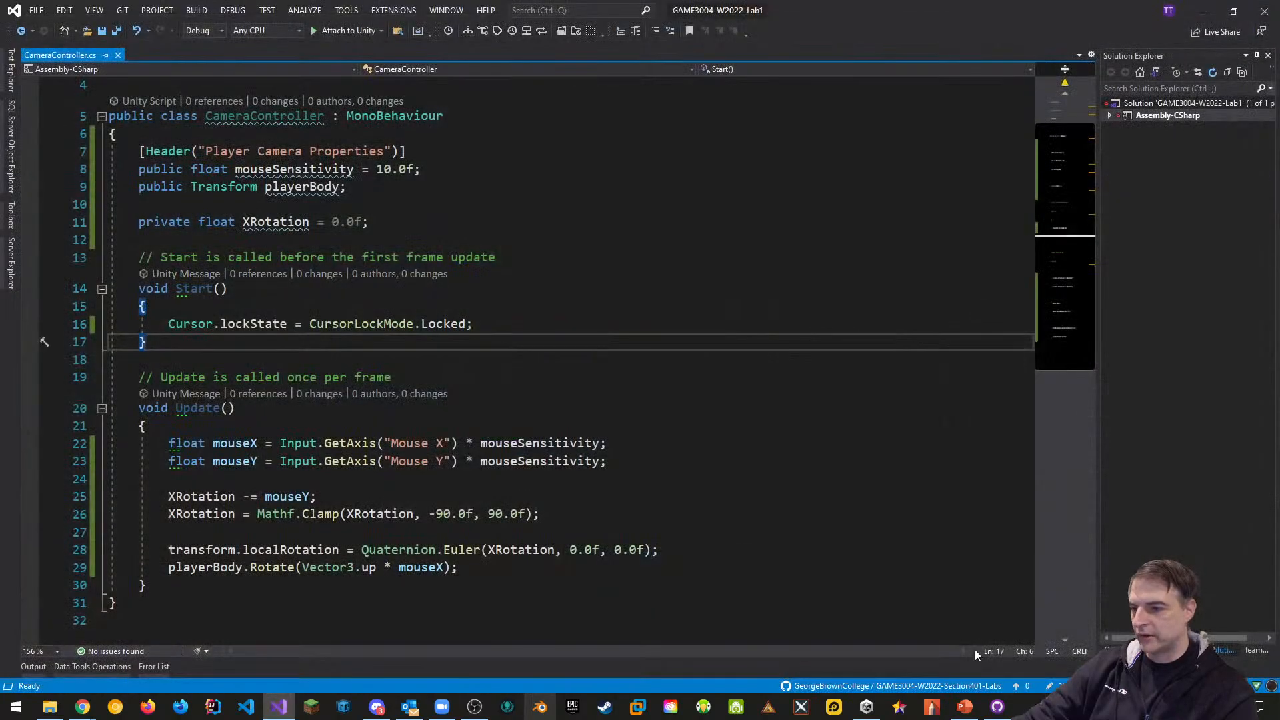
click(998, 706)
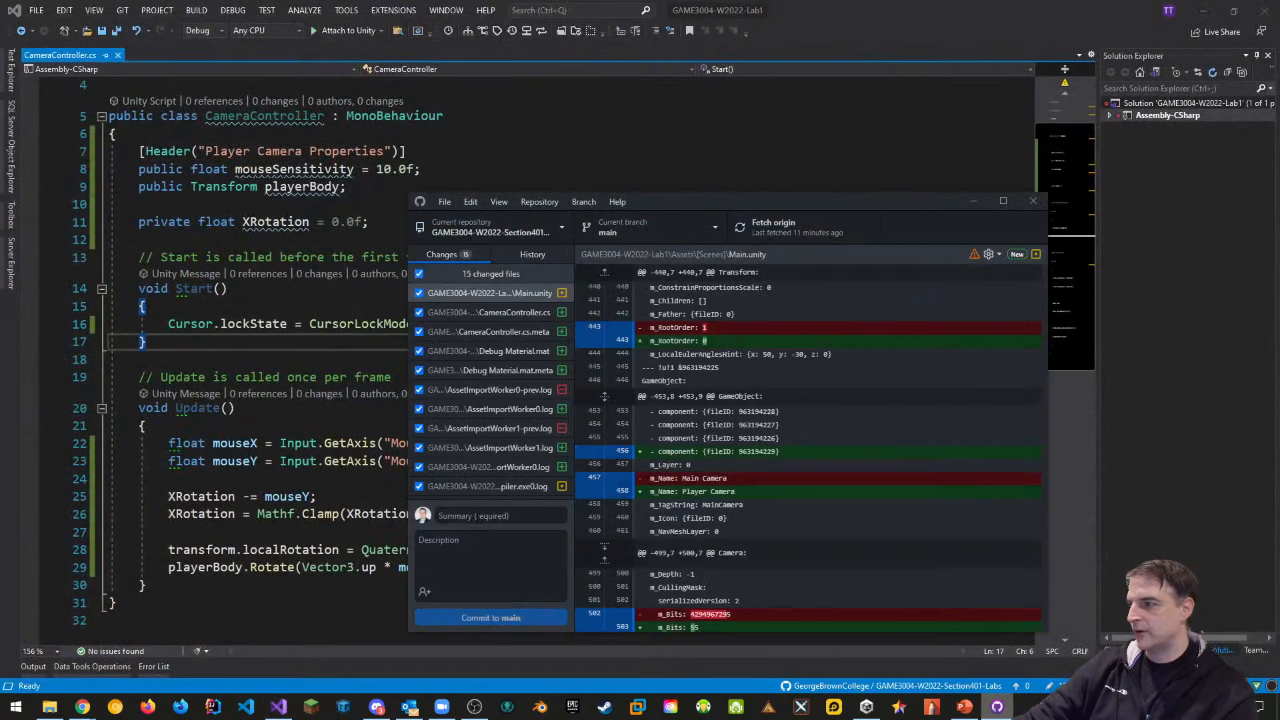
click(476, 517)
text(Added CameraController)
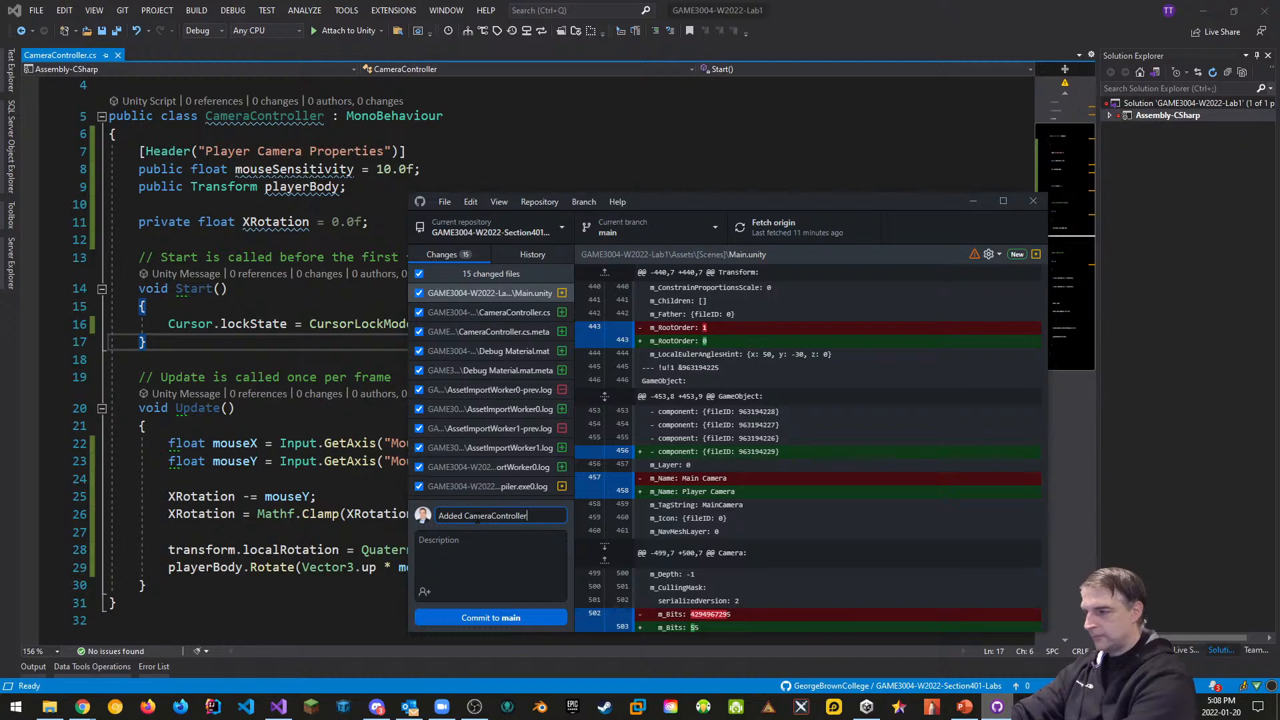
text(for M)
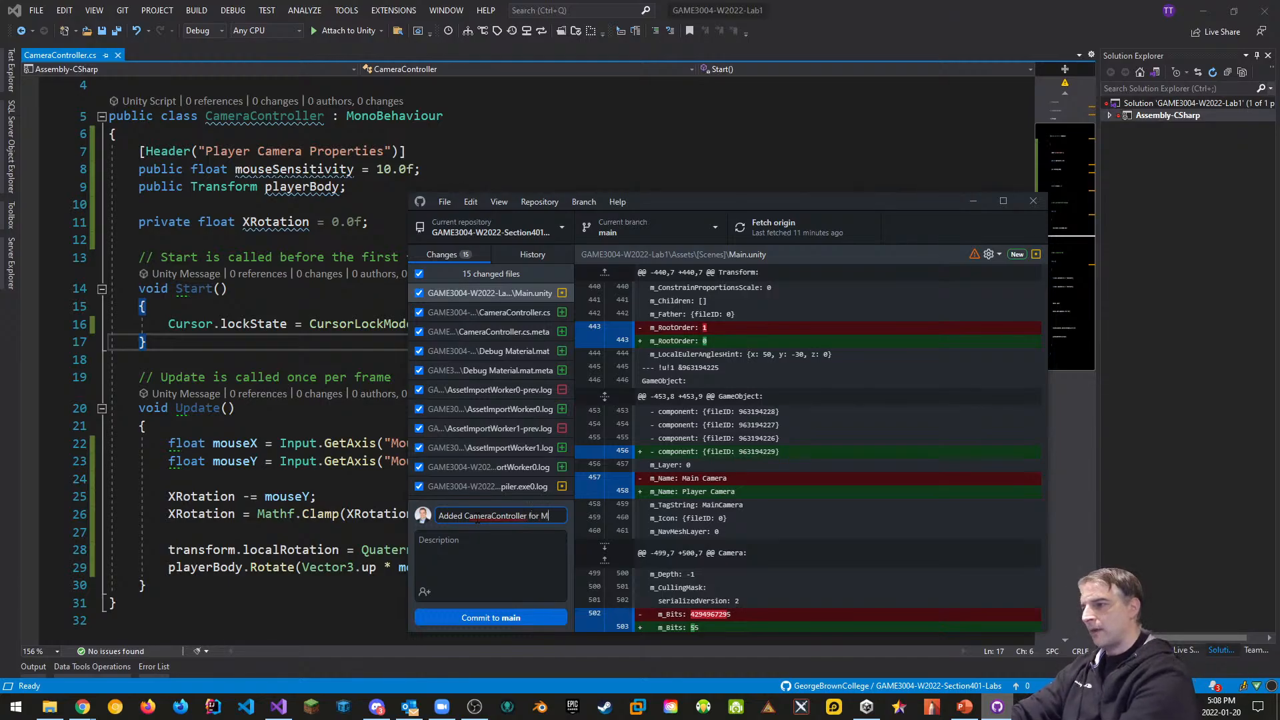
text(ouseLook)
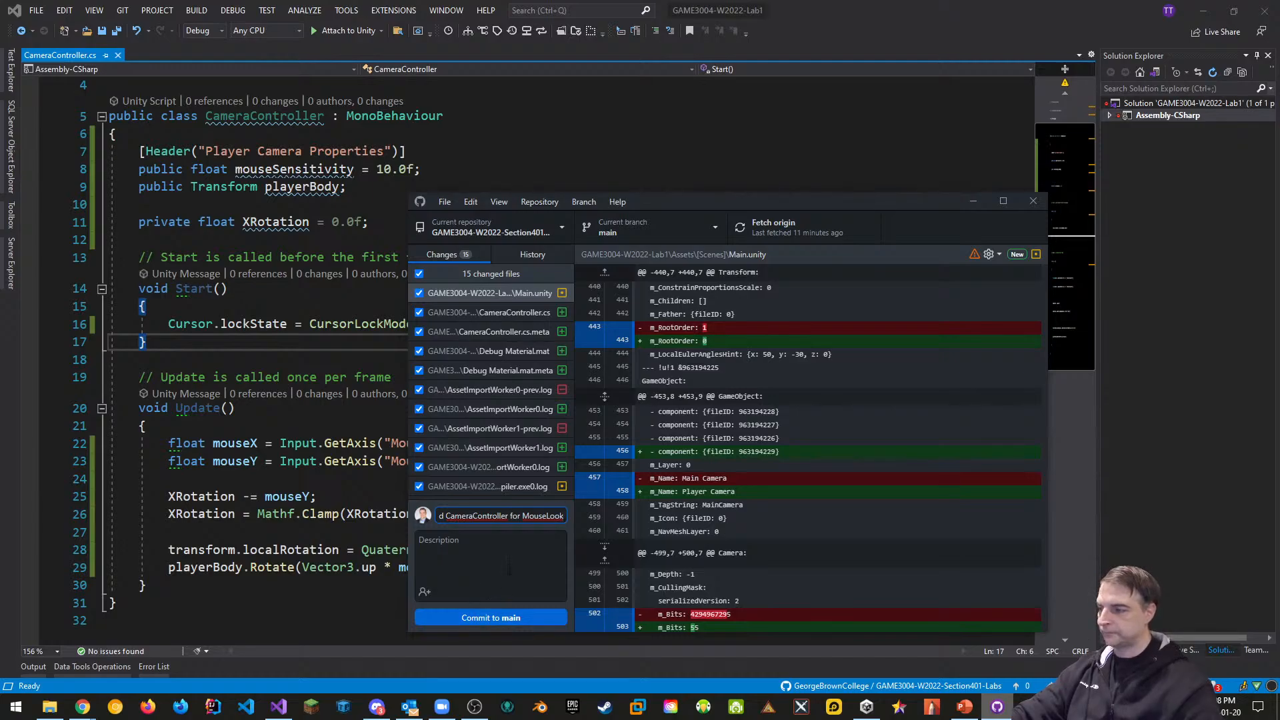
click(507, 618)
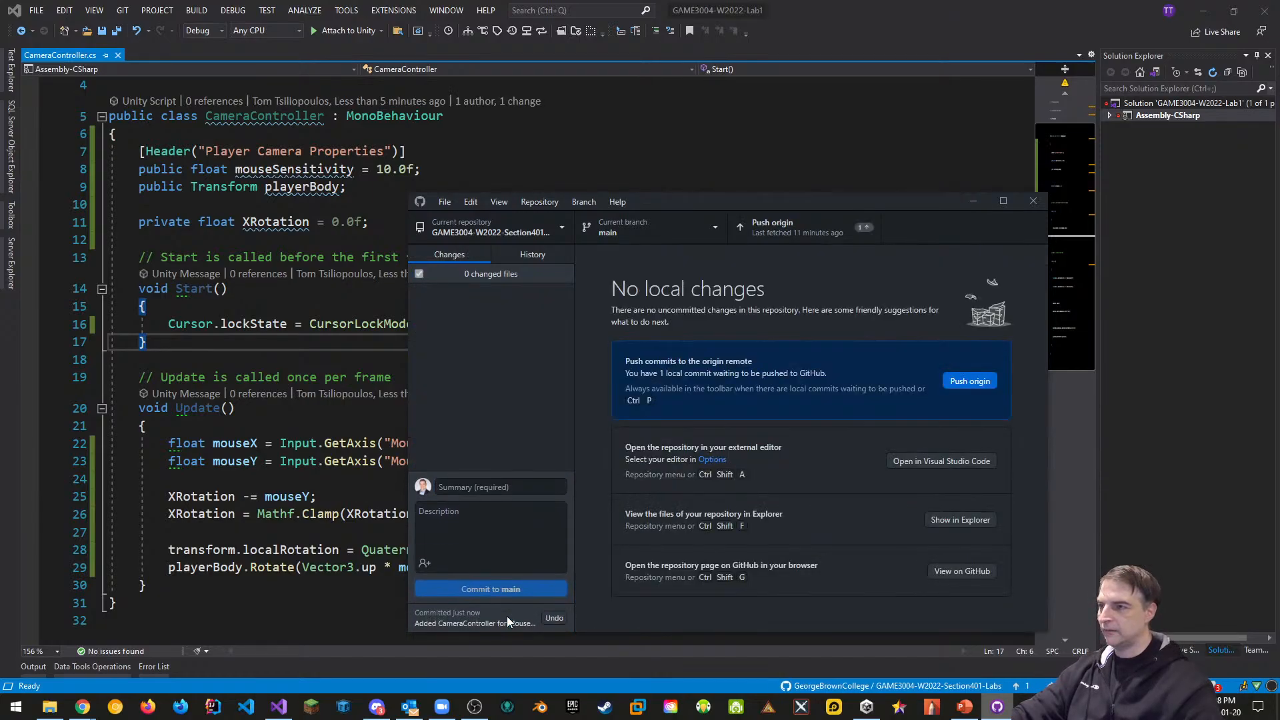
click(983, 385)
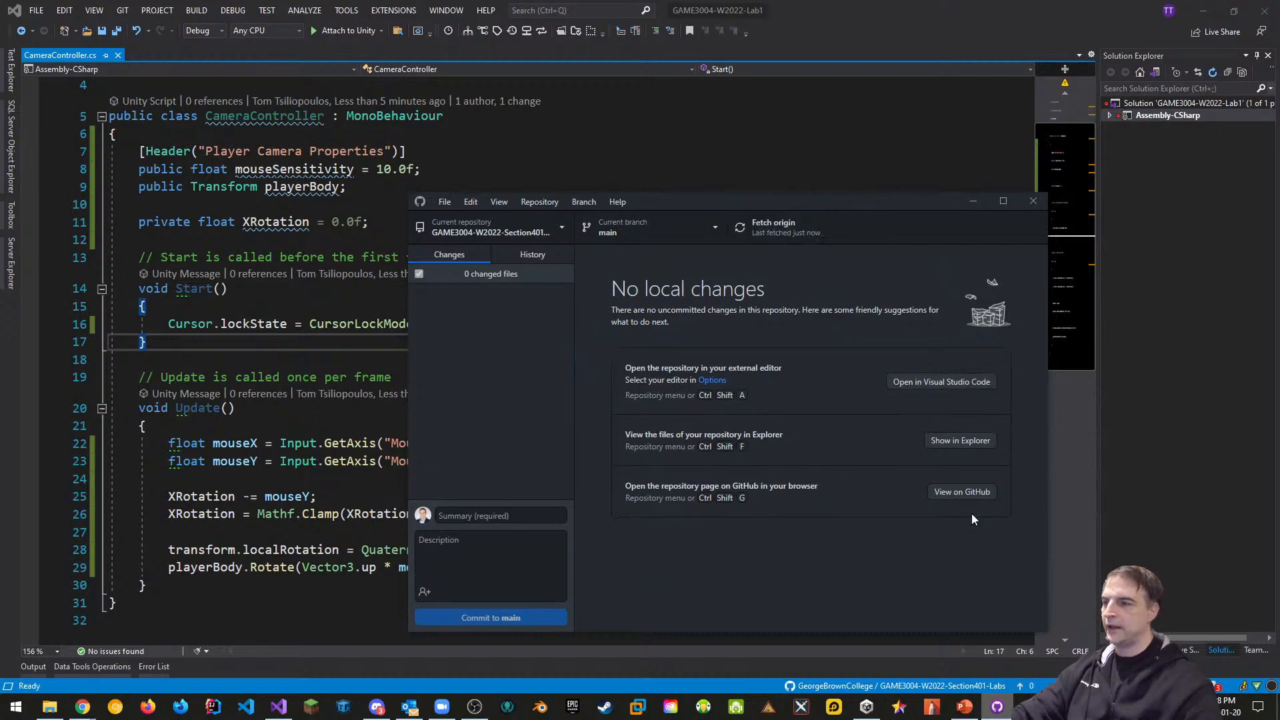
click(866, 706)
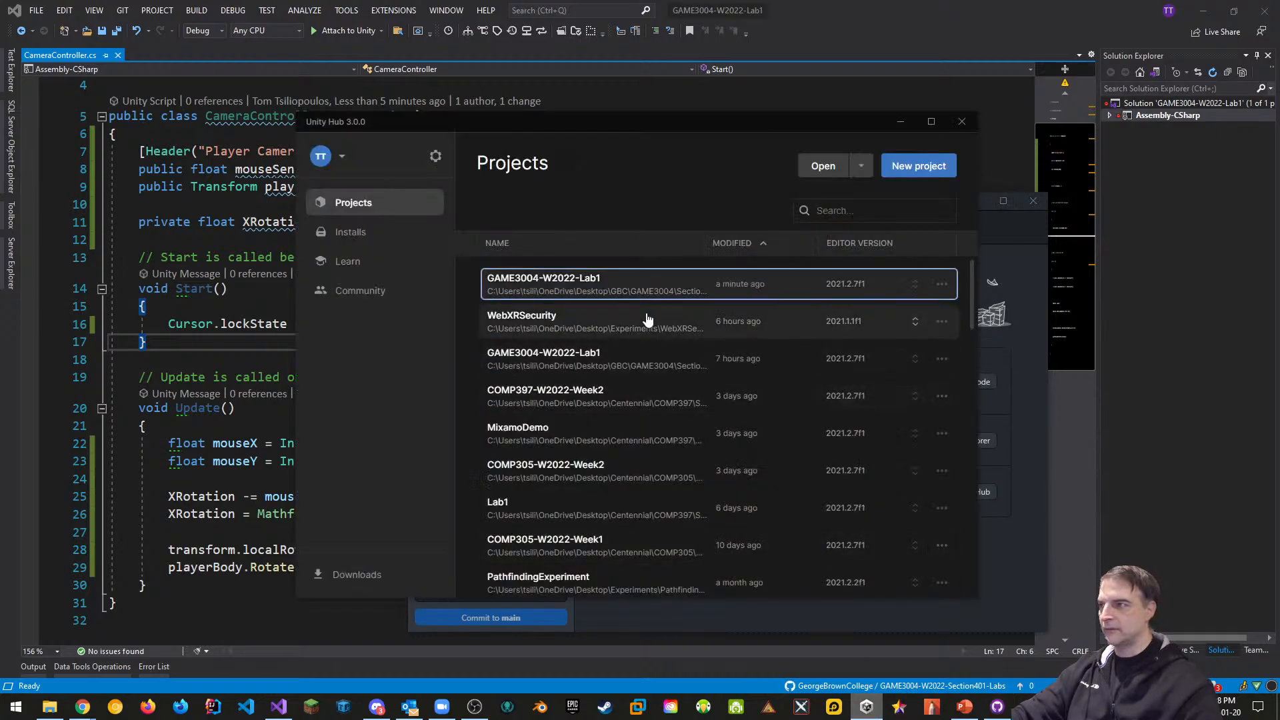
Open the GAME3004-W2022-Lab1 project from Unity Hub's project list
click(591, 282)
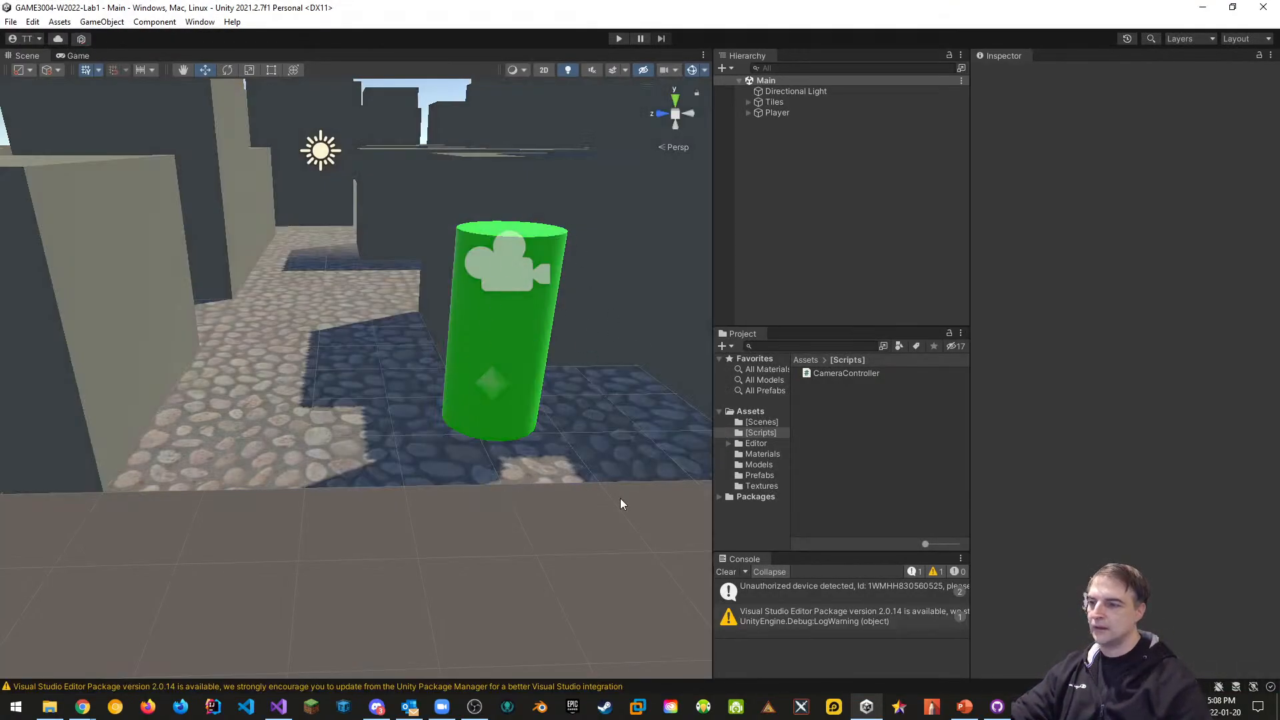
Clear the Console and create a C# script named PlayerBehaviour in the Scripts folder
click(726, 572)
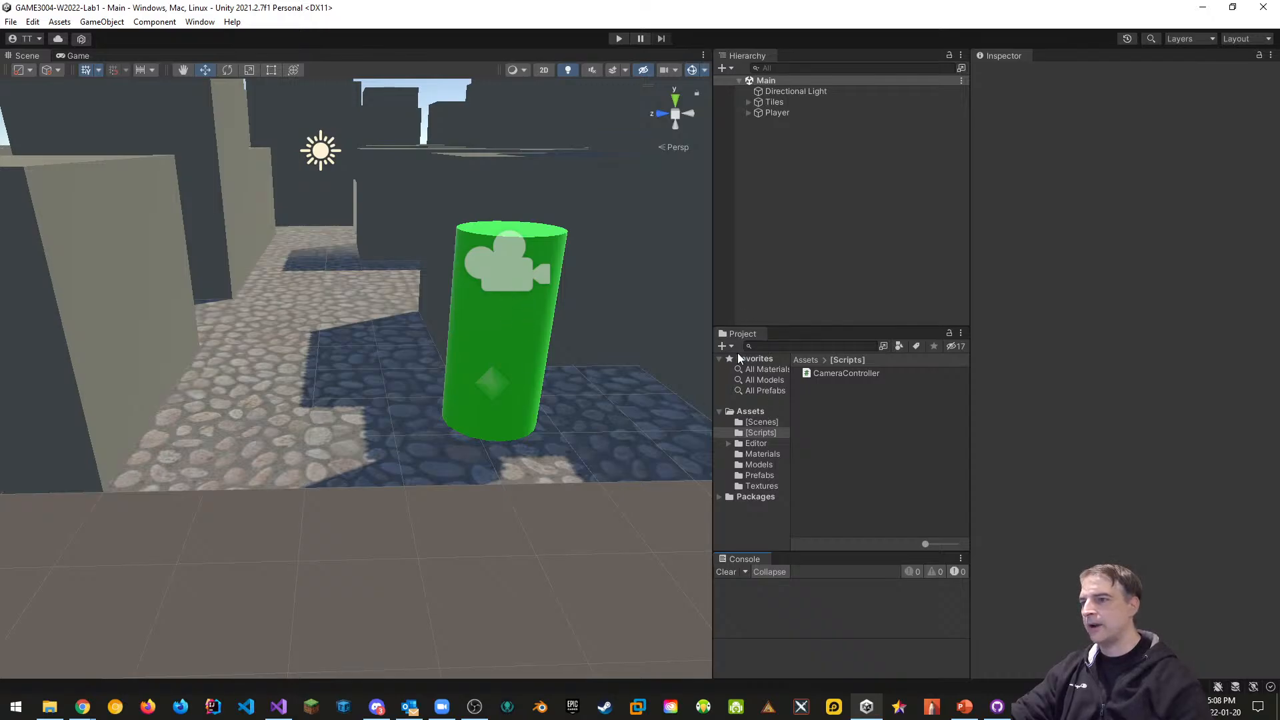
click(758, 433)
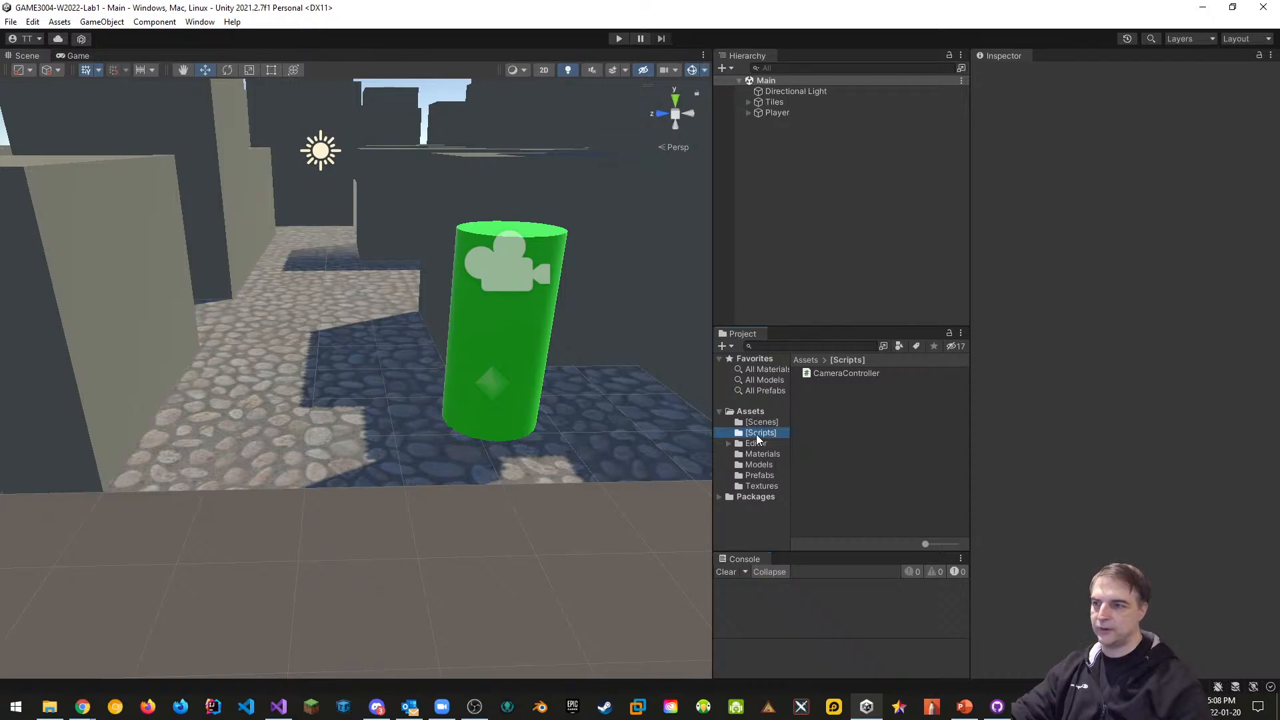
right_click(821, 404)
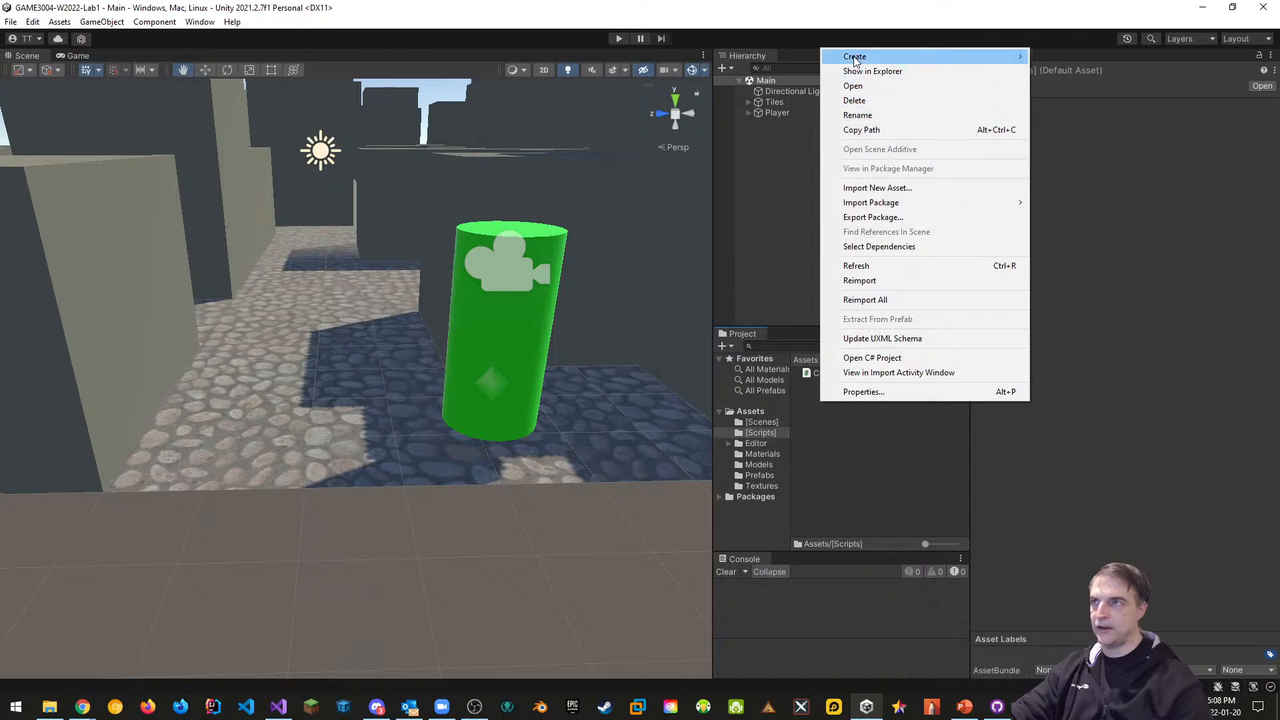
mouse_move(861, 56)
click(1067, 75)
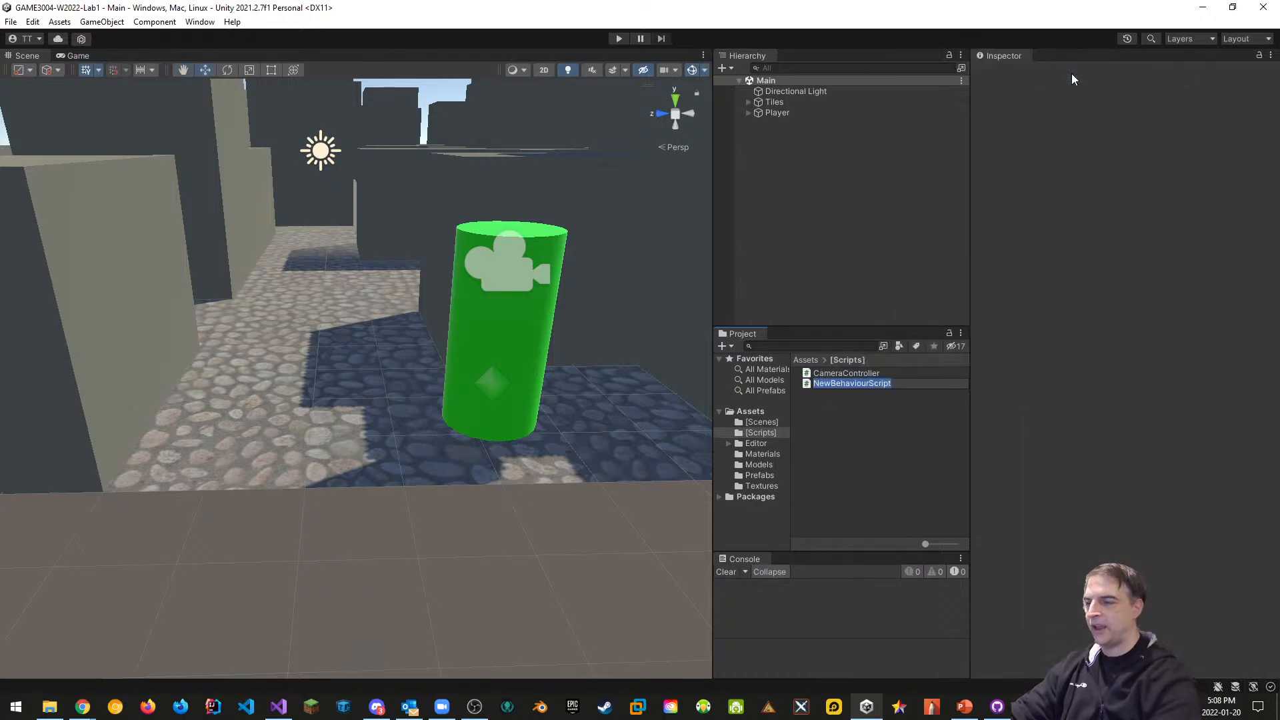
text(PlayerB)
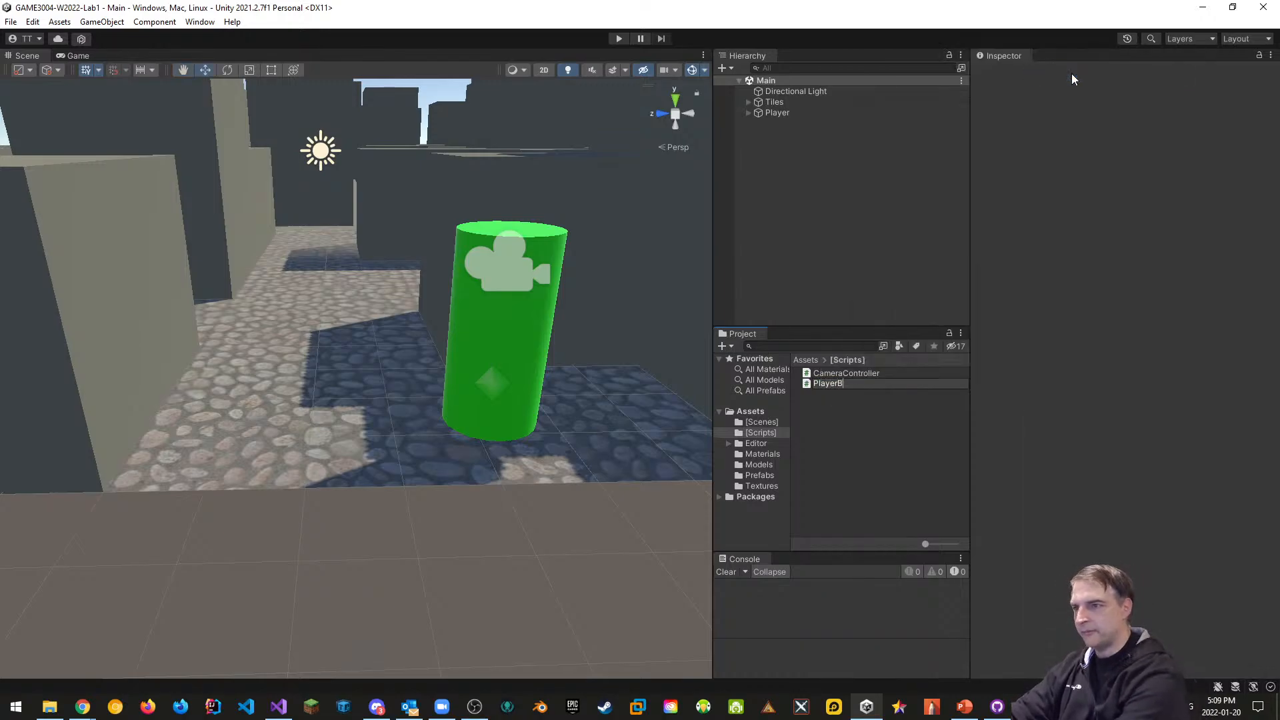
text(ehaviour)
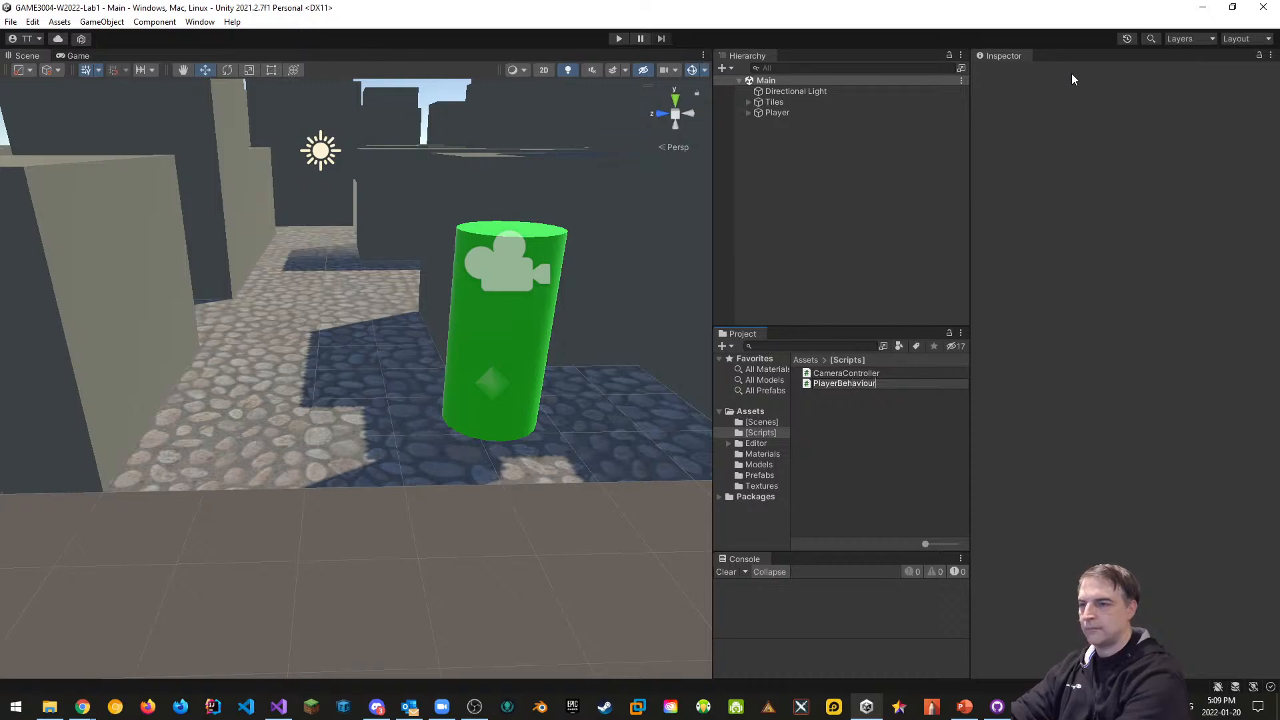
key(Return)
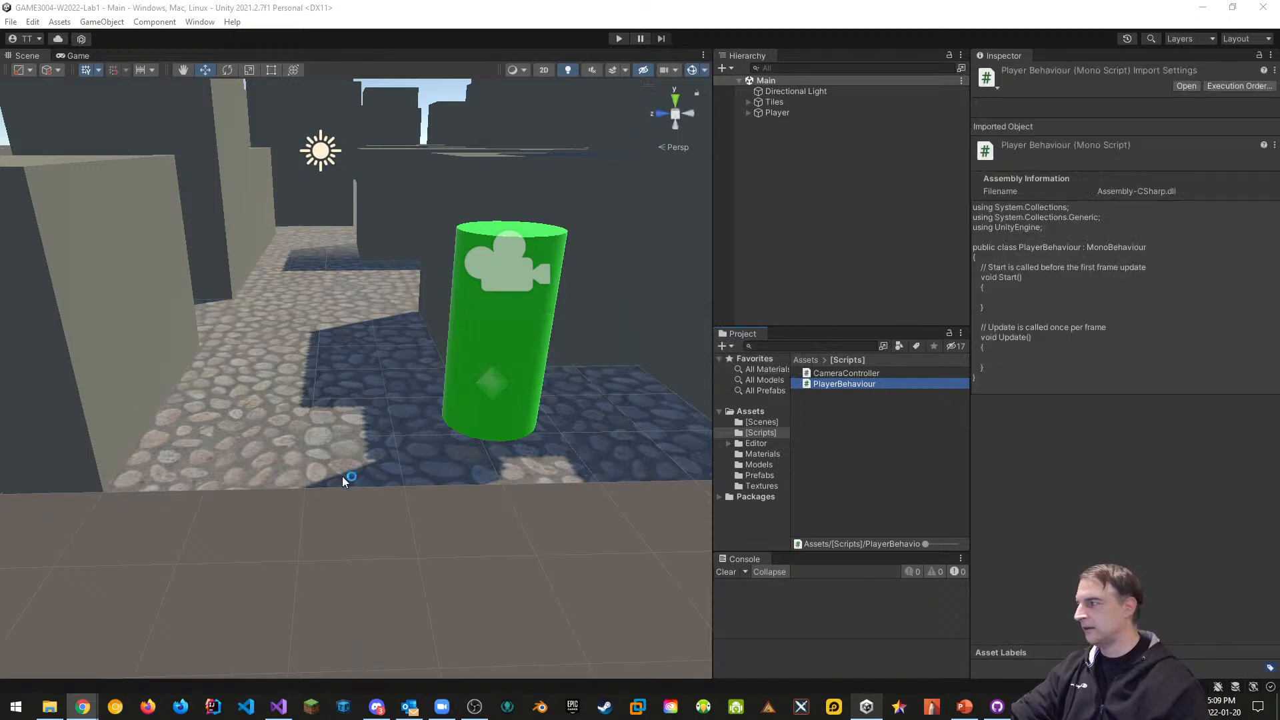
Open PlayerBehaviour.cs in Visual Studio, add a blank line inside the class, then go back to Unity
double_click(852, 388)
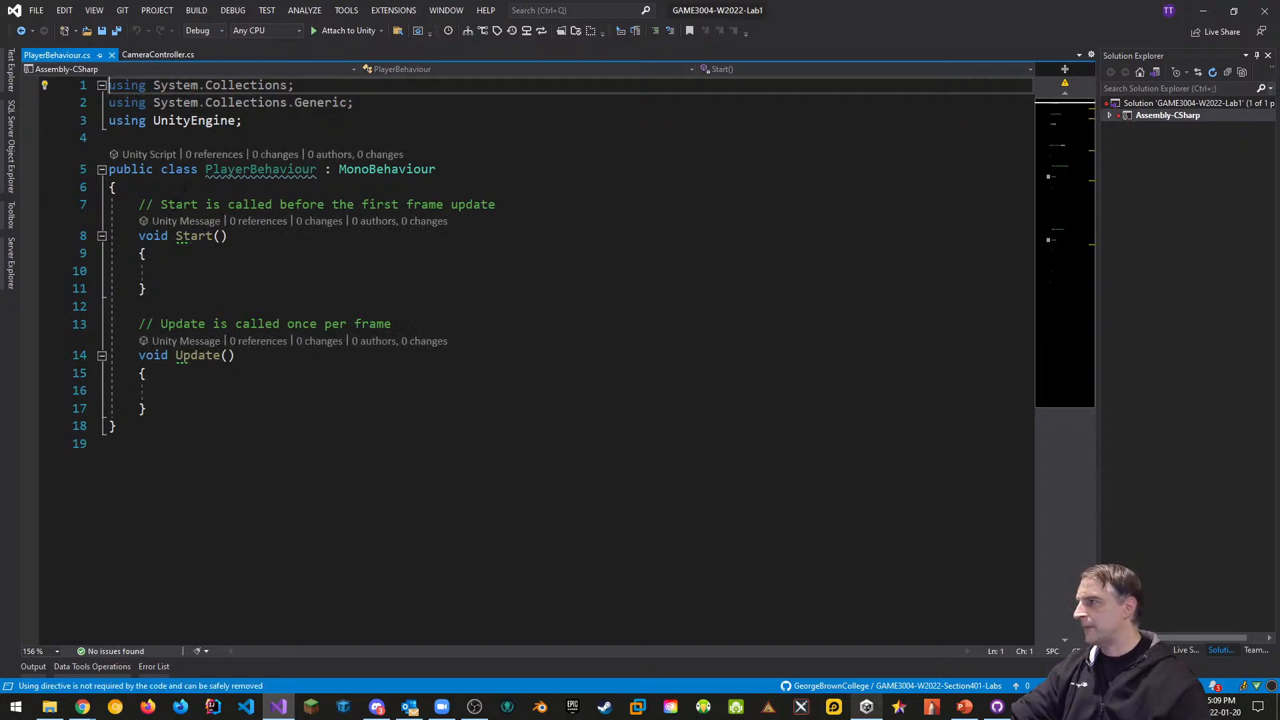
click(186, 187)
key(Return)
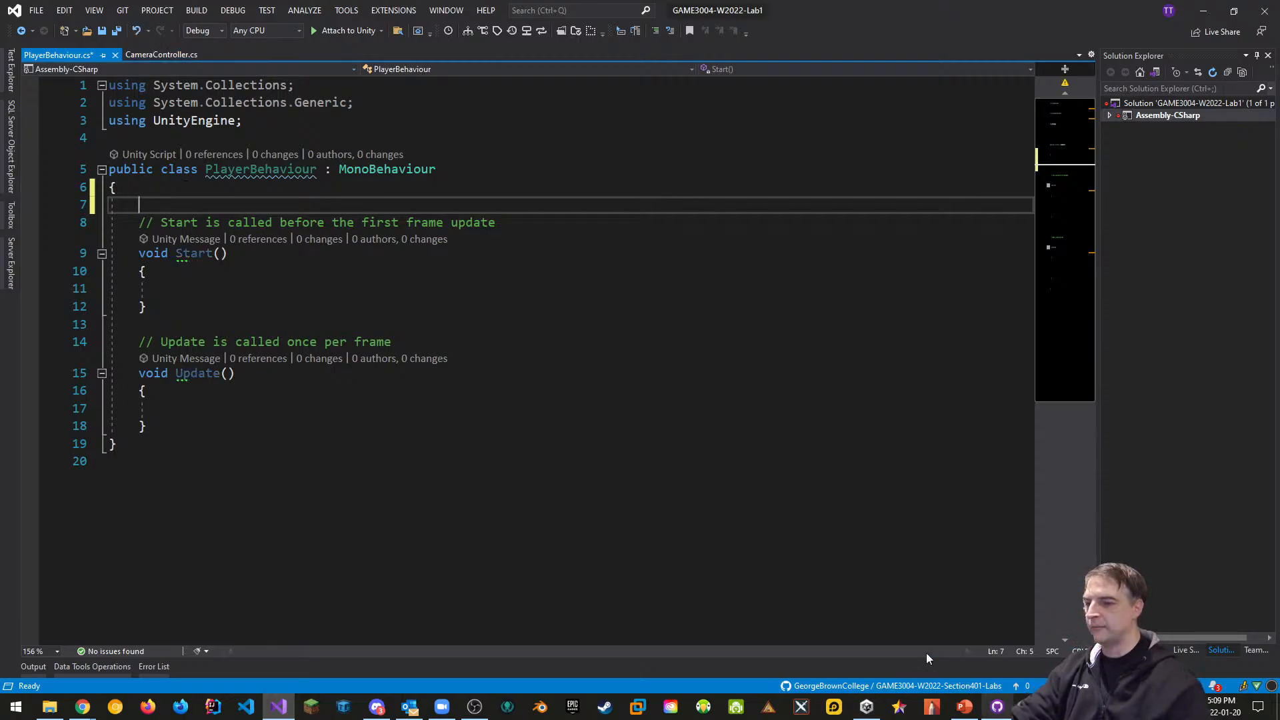
key(alt+Tab)
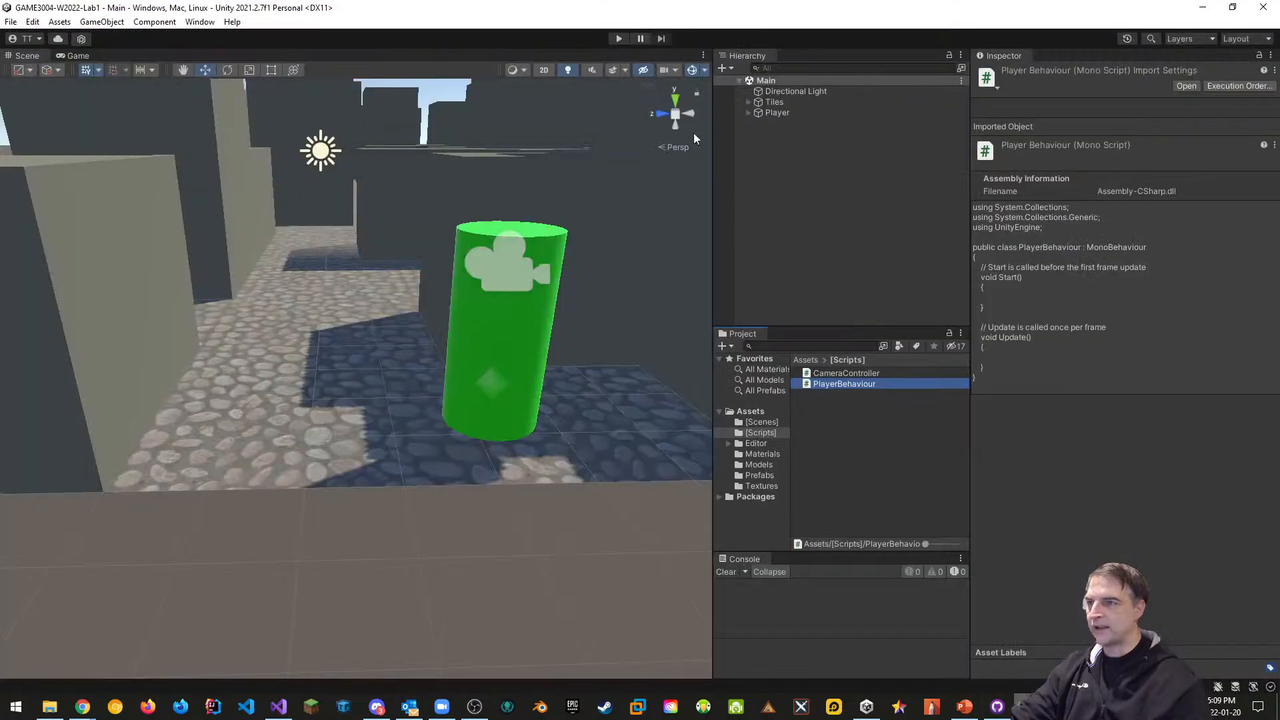
On the Player, remove the Capsule Collider, hide its mesh, and add a Character Controller
click(772, 113)
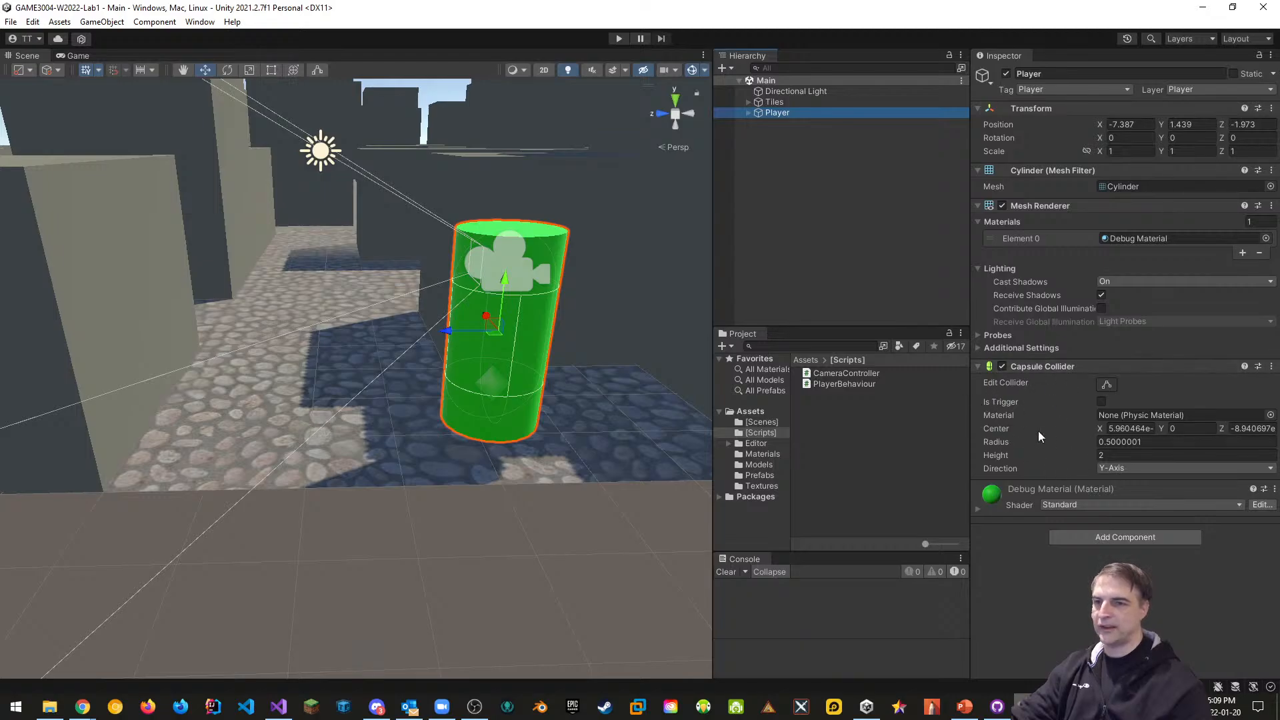
click(1271, 366)
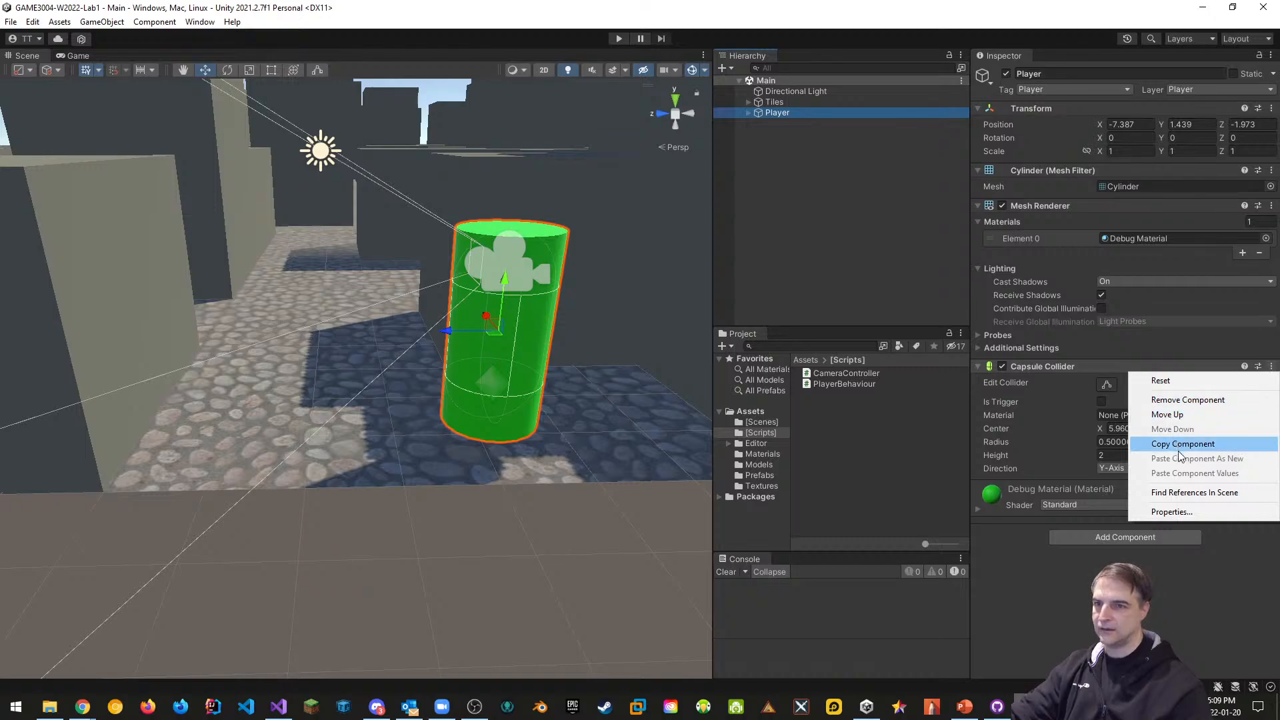
click(1179, 400)
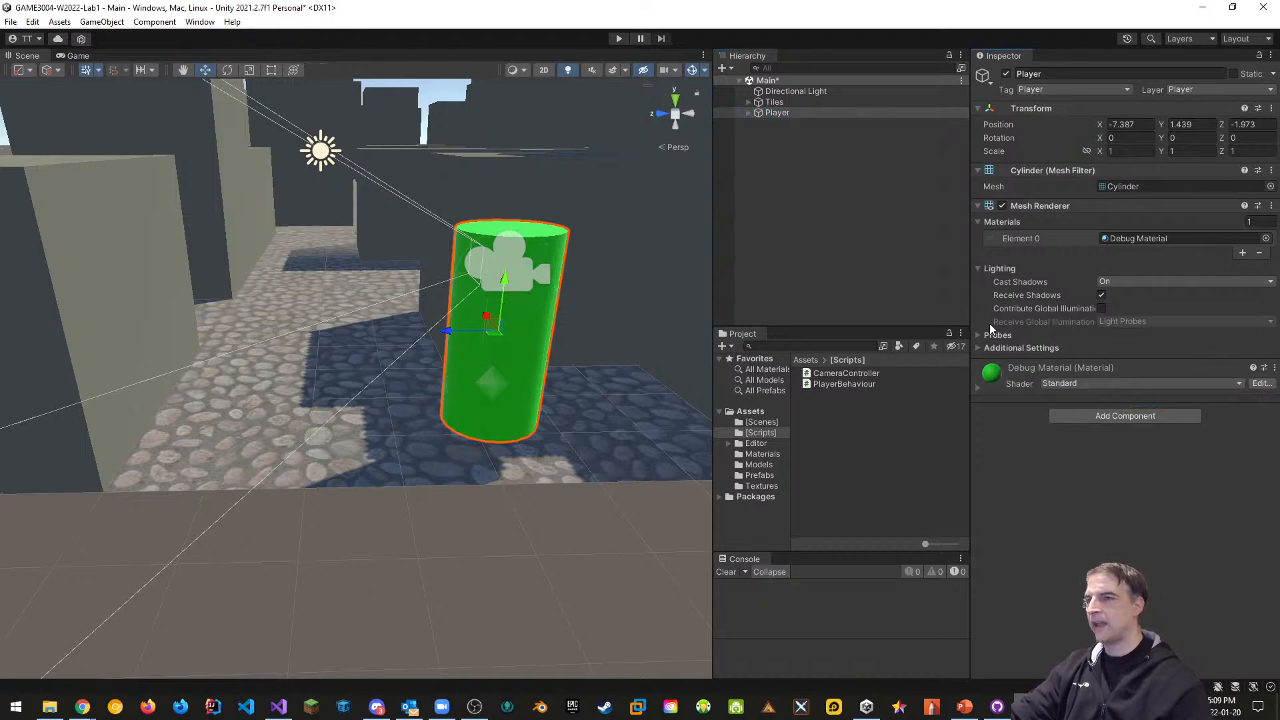
click(1002, 206)
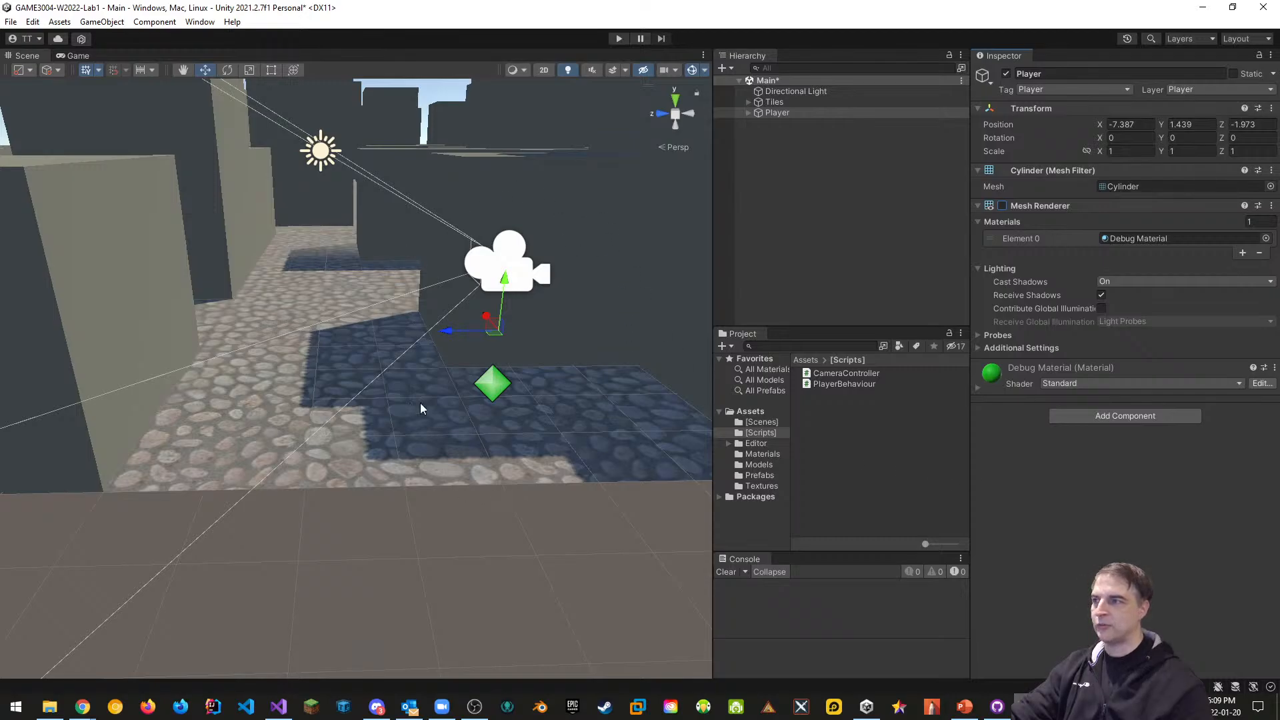
click(1122, 417)
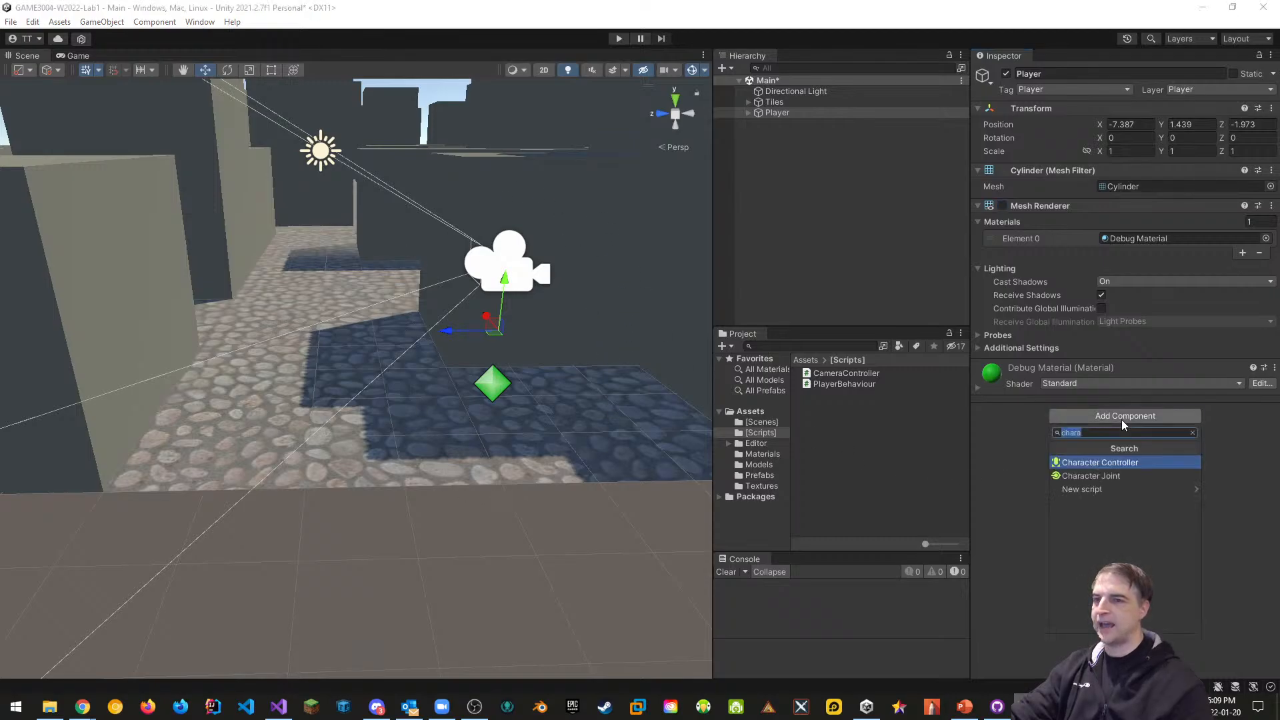
click(1124, 463)
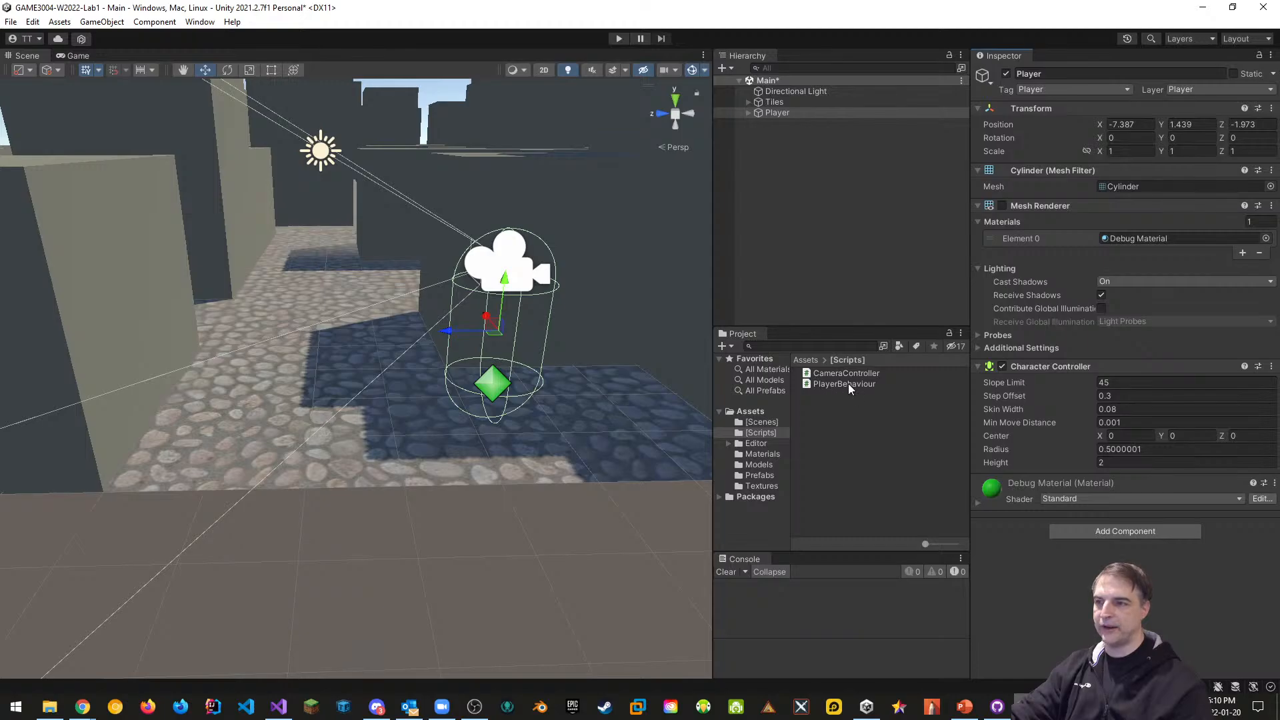
Attach the PlayerBehaviour script to Player, collapse Mesh Renderer, and return to PlayerBehaviour.cs in Visual Studio
drag(848, 385, 1071, 531)
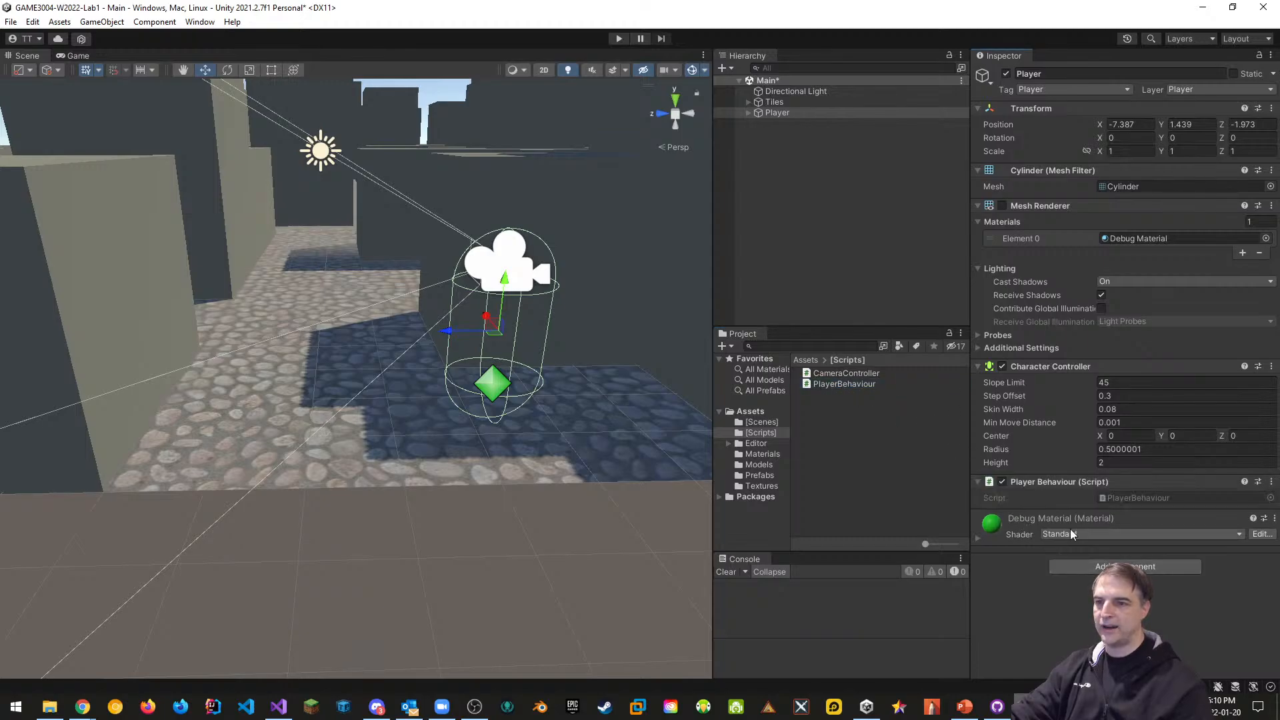
click(976, 223)
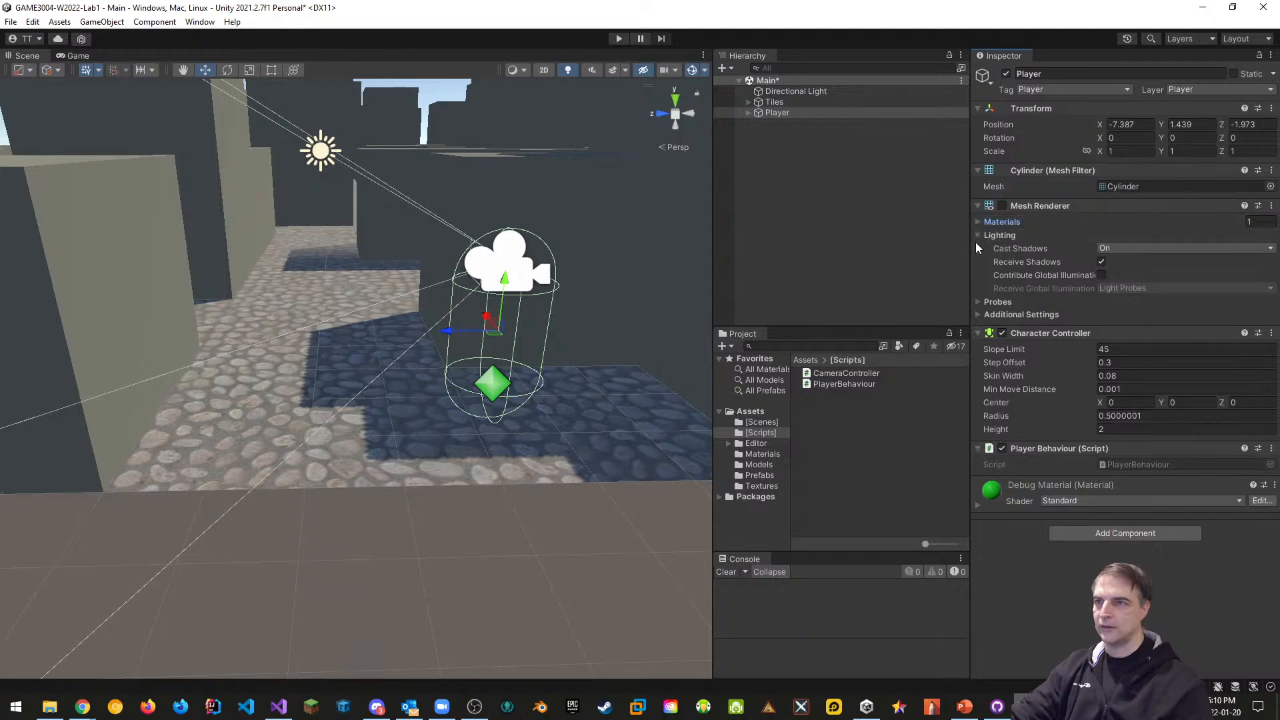
click(978, 206)
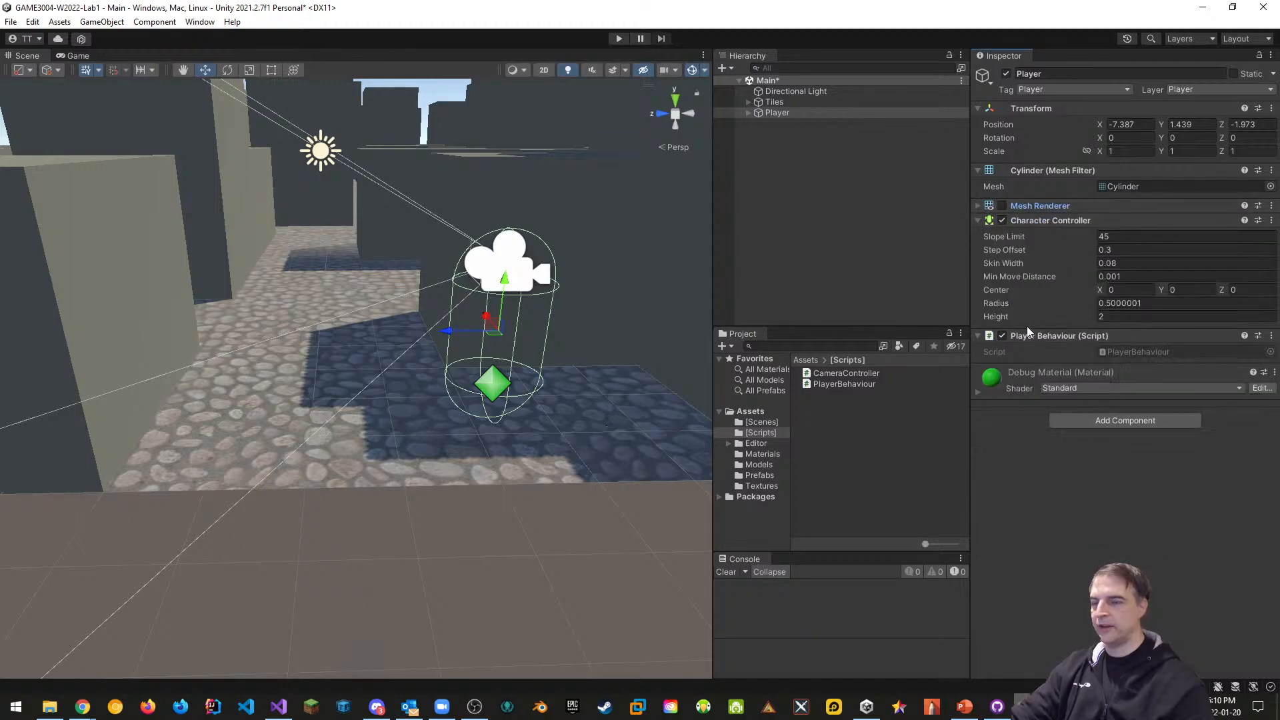
click(279, 708)
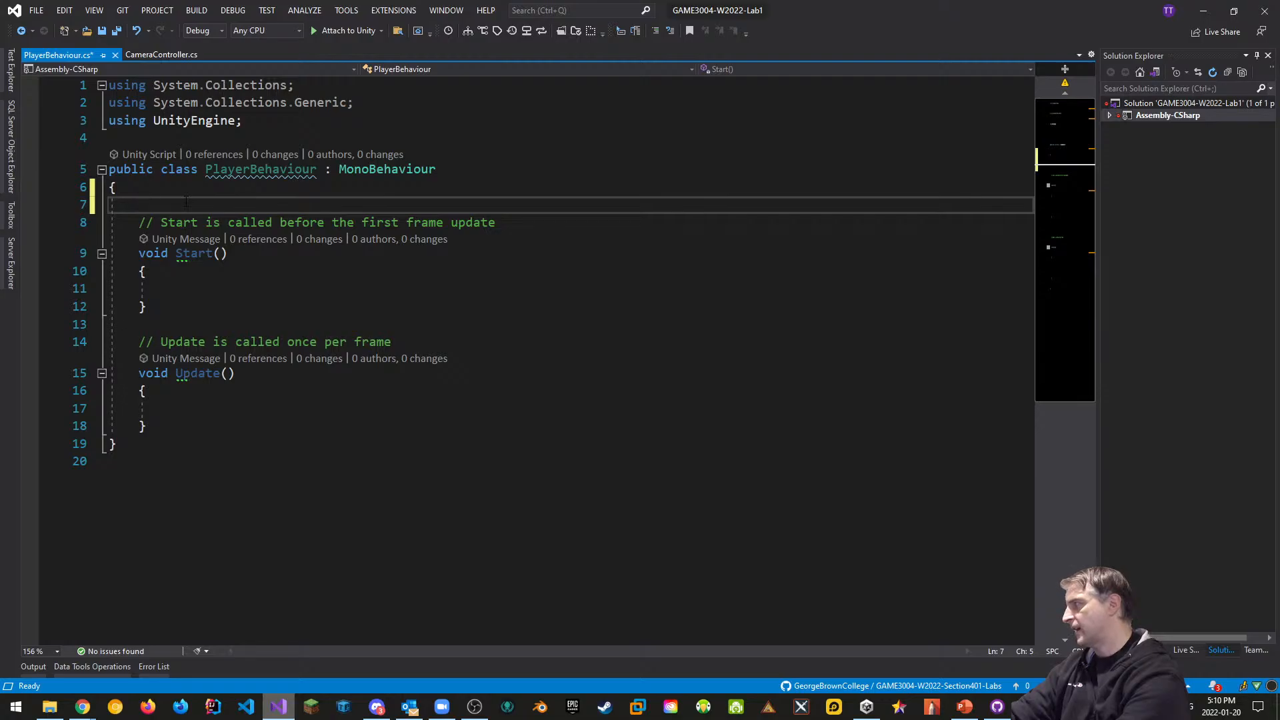
Declare 'private CharacterController controller;' and assign it with GetComponent<CharacterController>() in Start()
text(ubl)
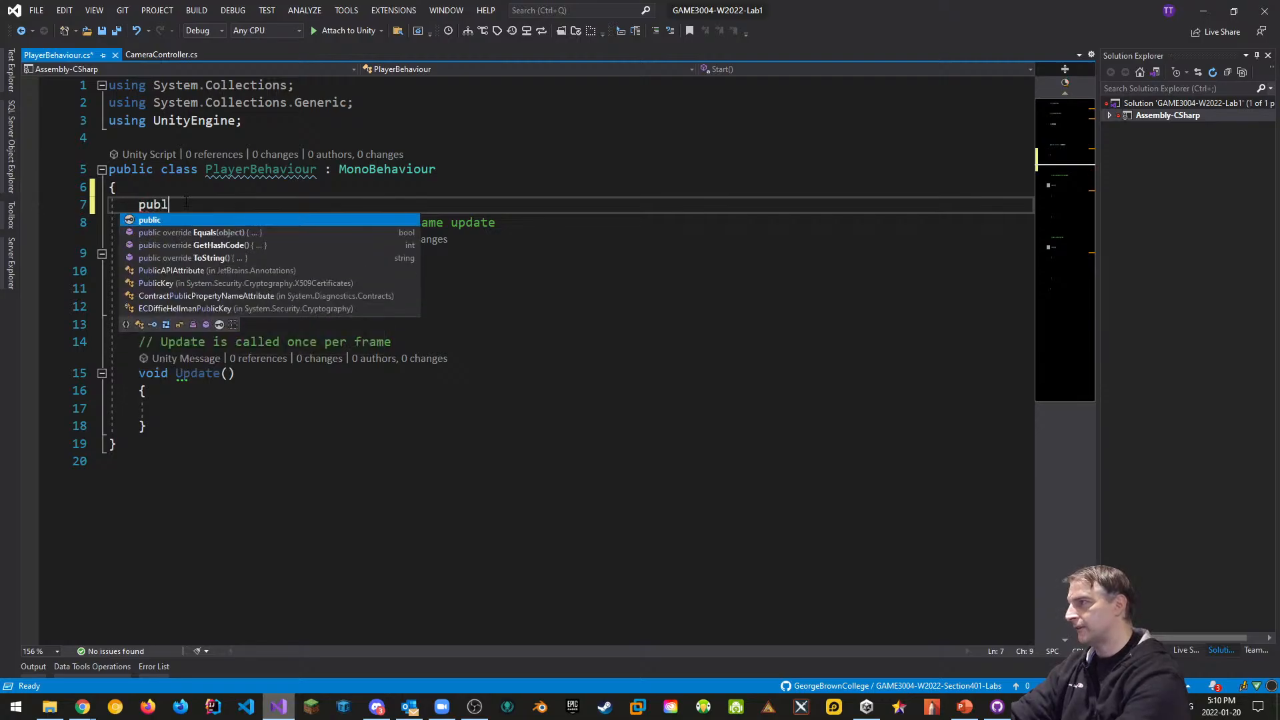
text(ic Ch)
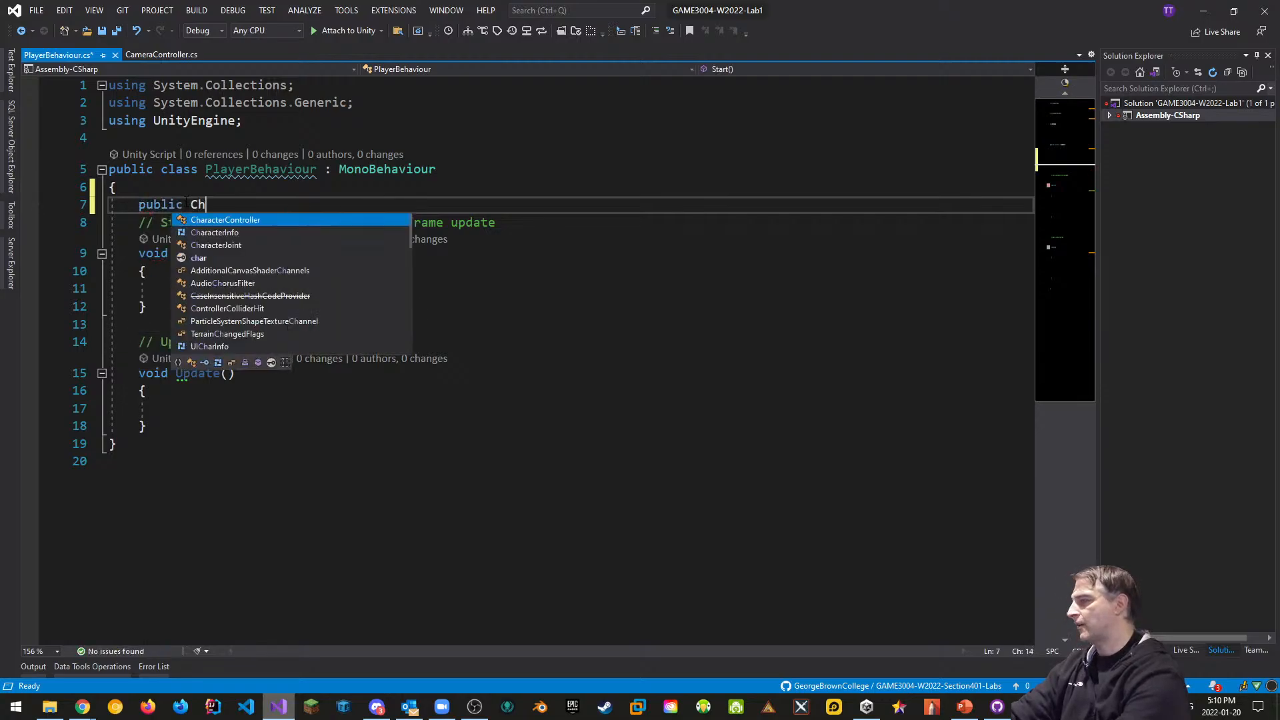
text(aracterController controller)
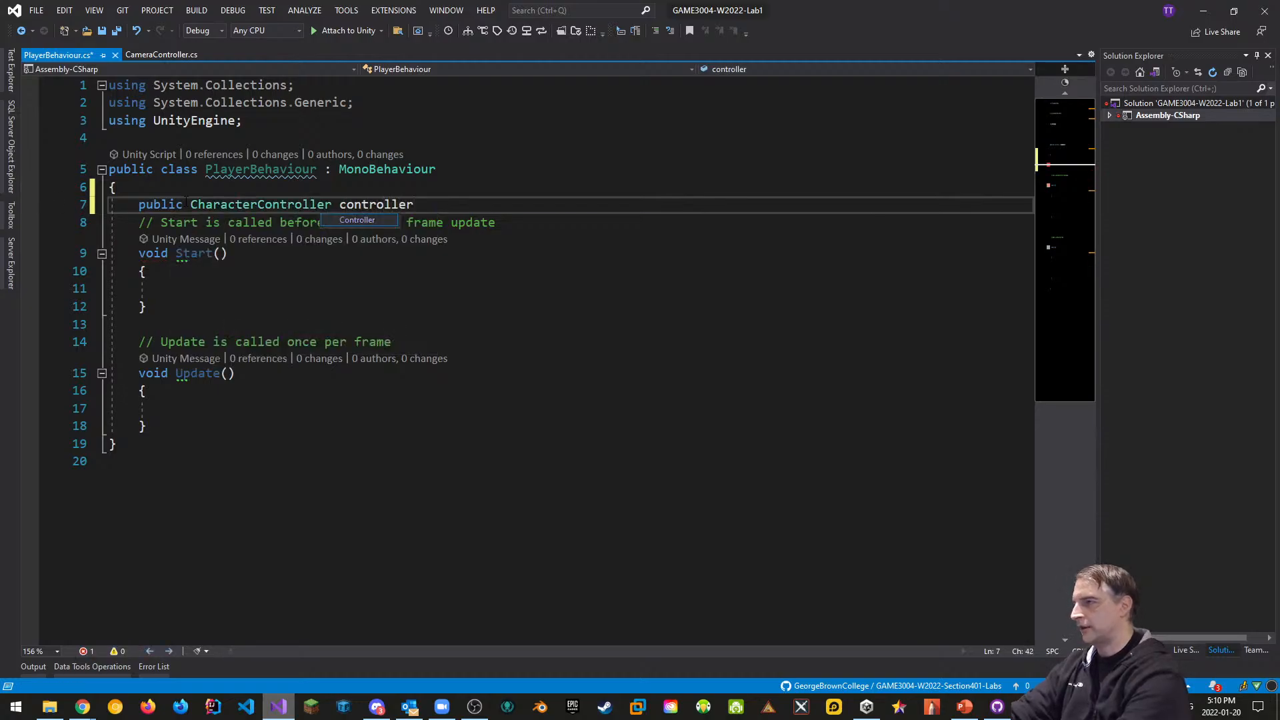
text(;)
key(Return)
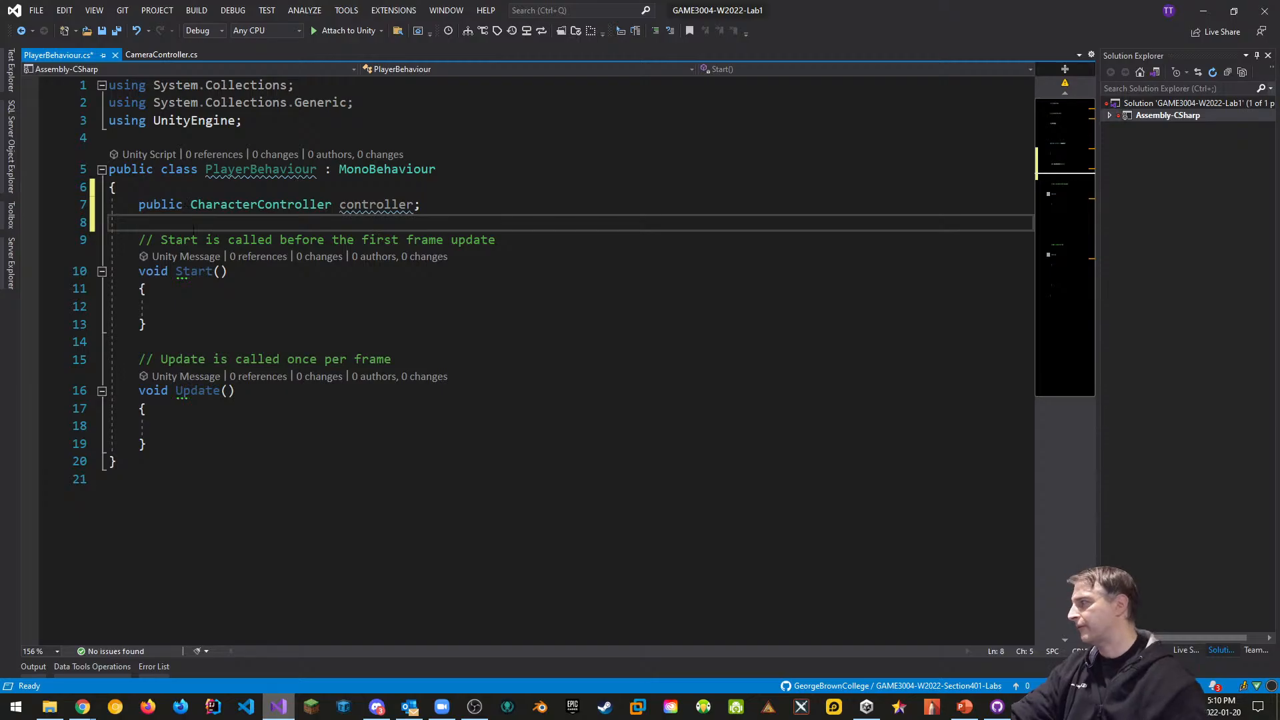
click(193, 305)
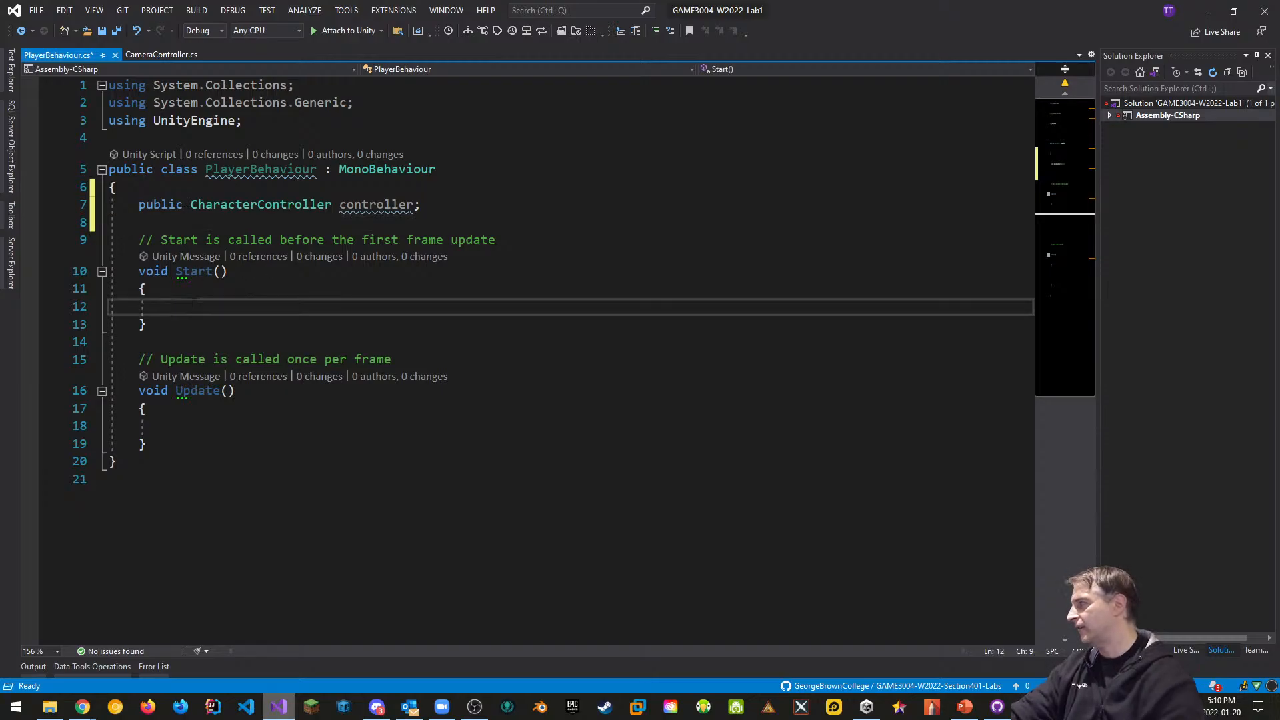
text(controller)
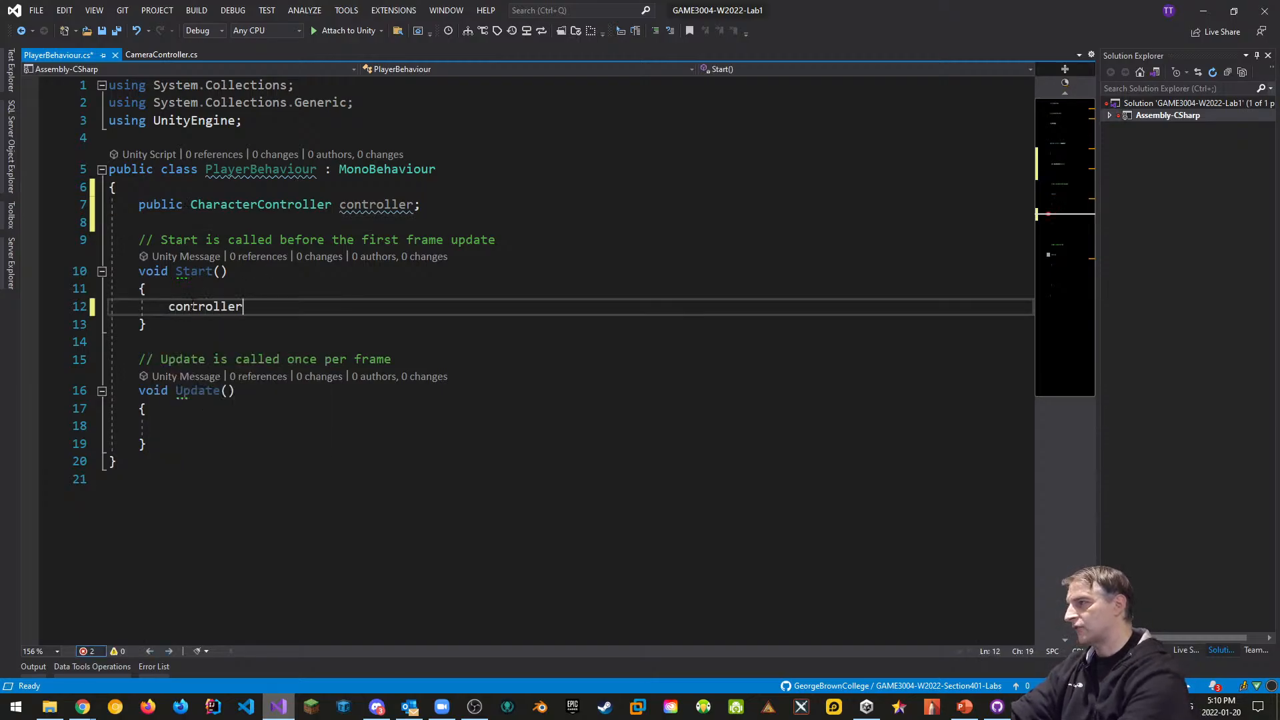
text( = GetComponent<>())
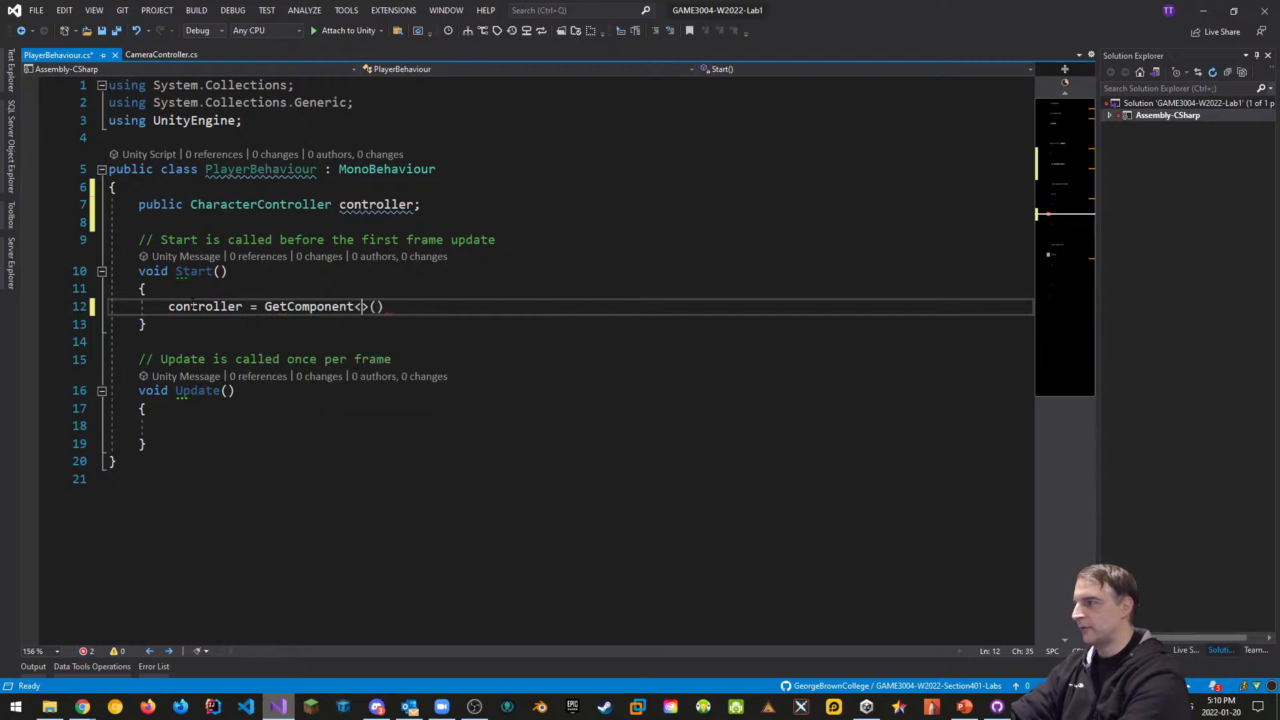
text(Chara)
key(Tab)
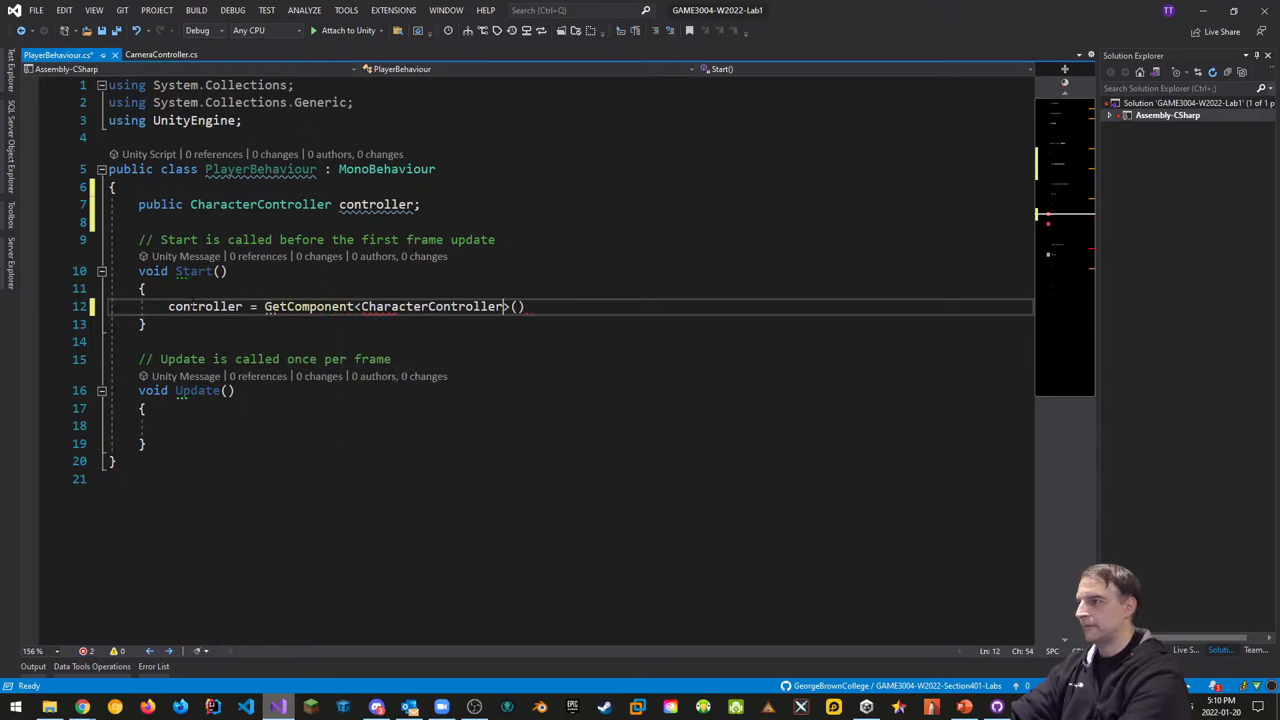
text(();)
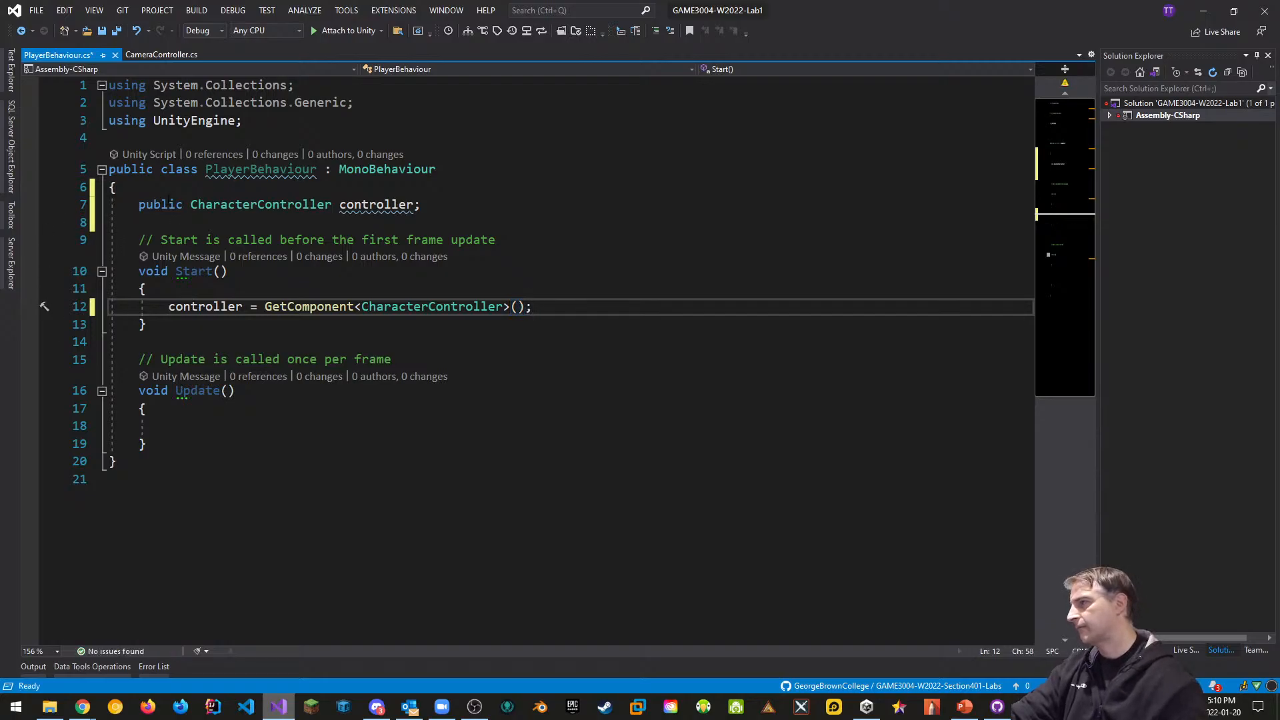
double_click(160, 204)
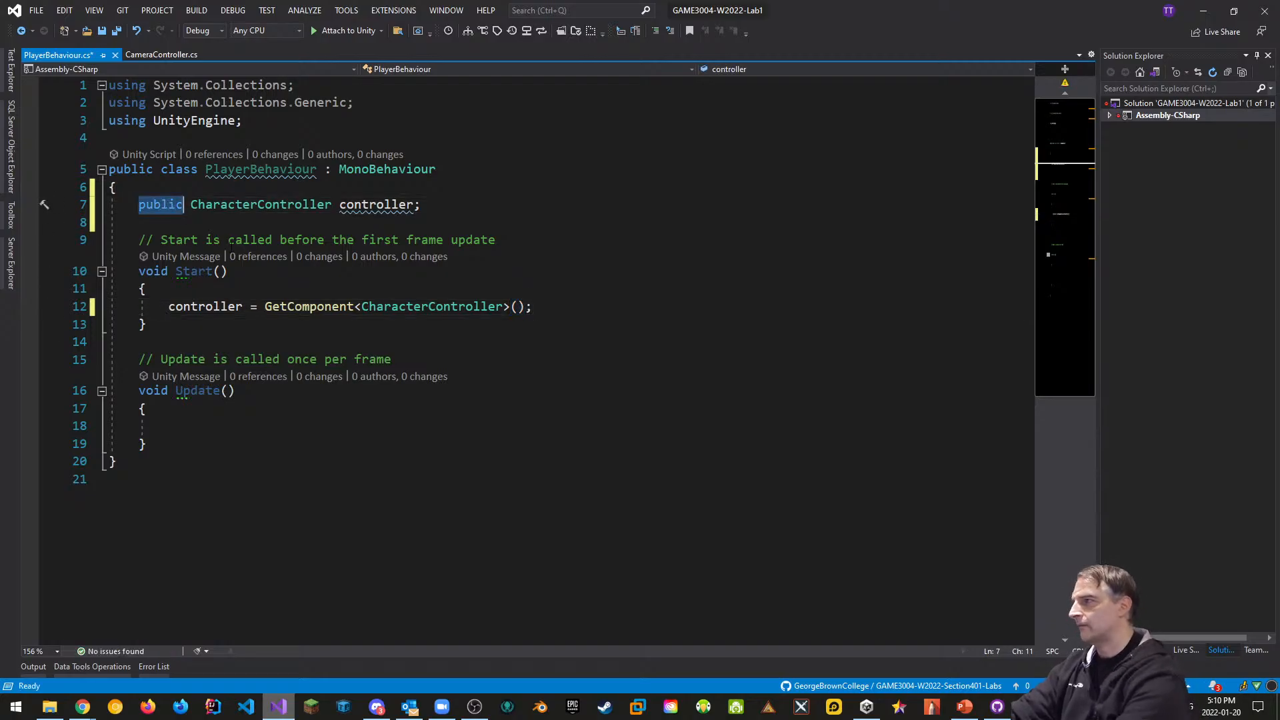
text(private)
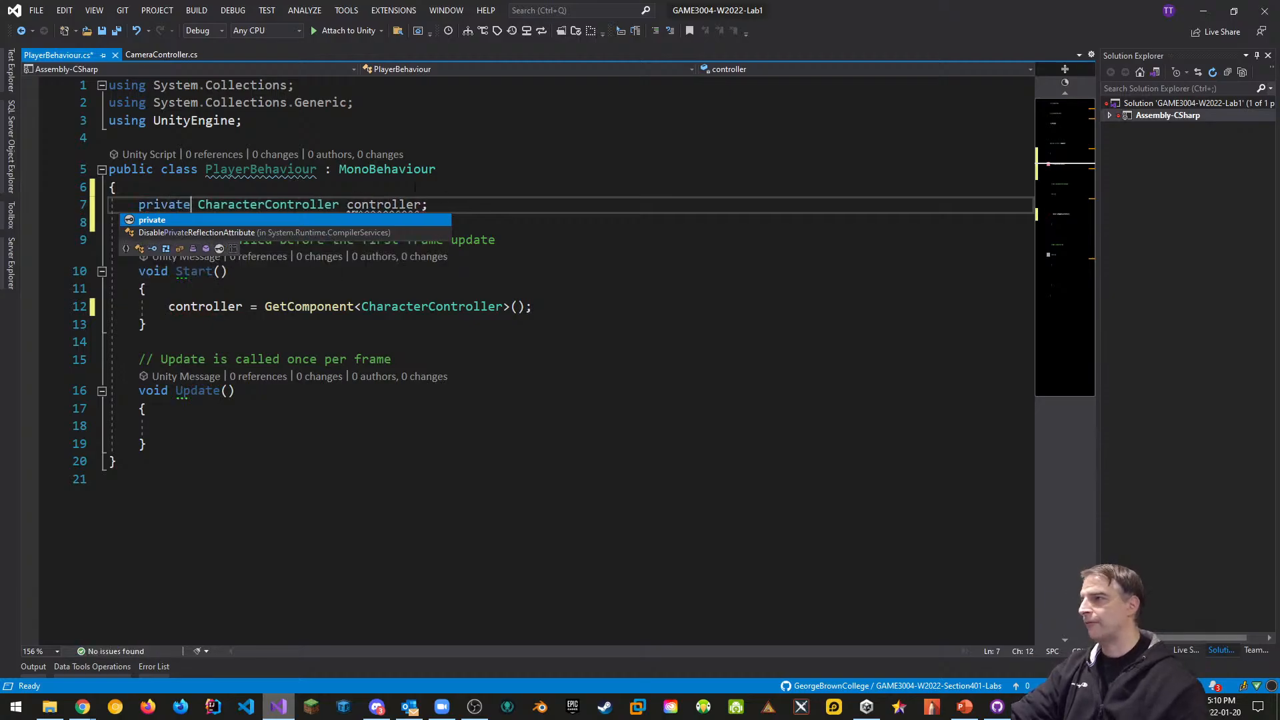
click(457, 204)
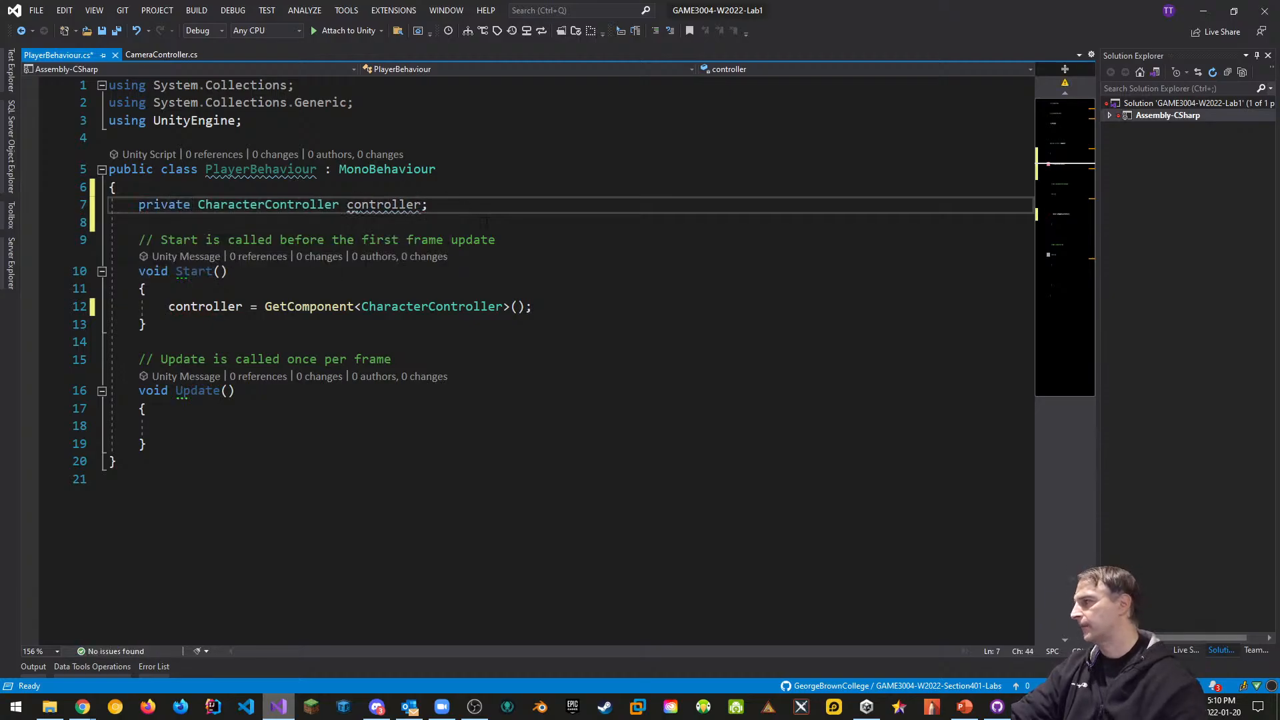
key(Return)
key(Return)
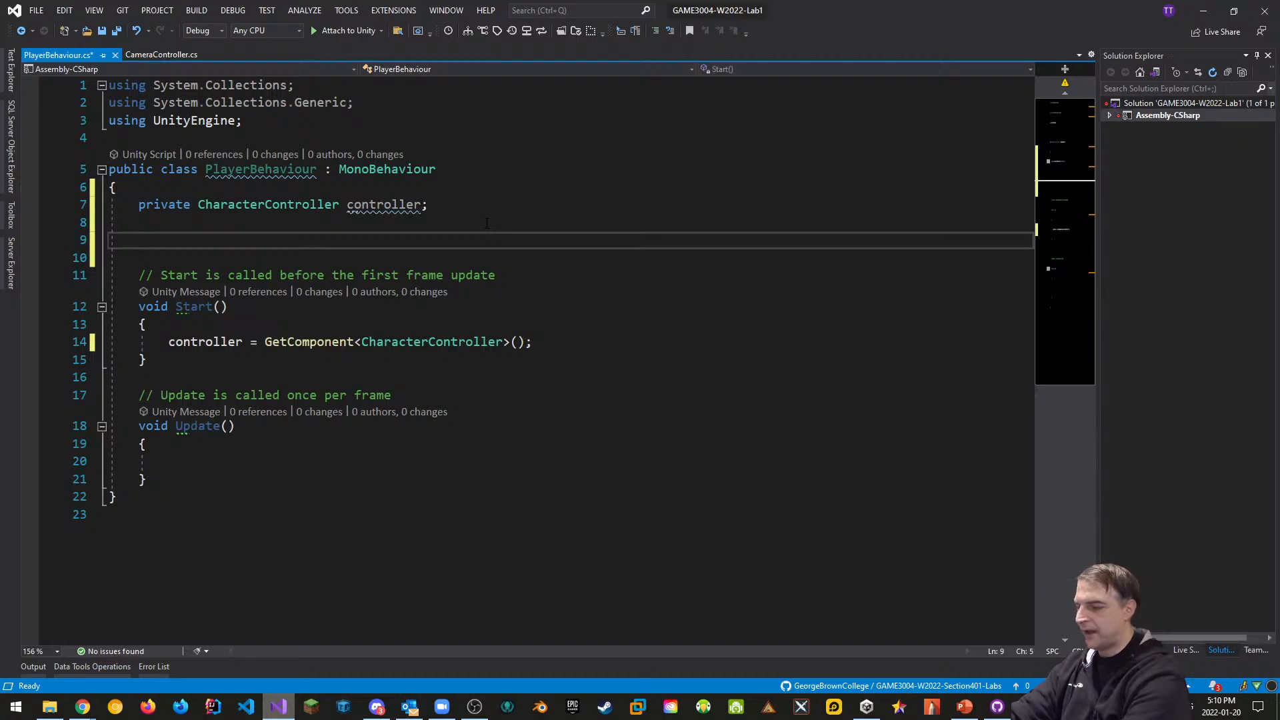
Add a [Header("Movement Properties")] with public float maxSpeed = 10.0f
text([Header)
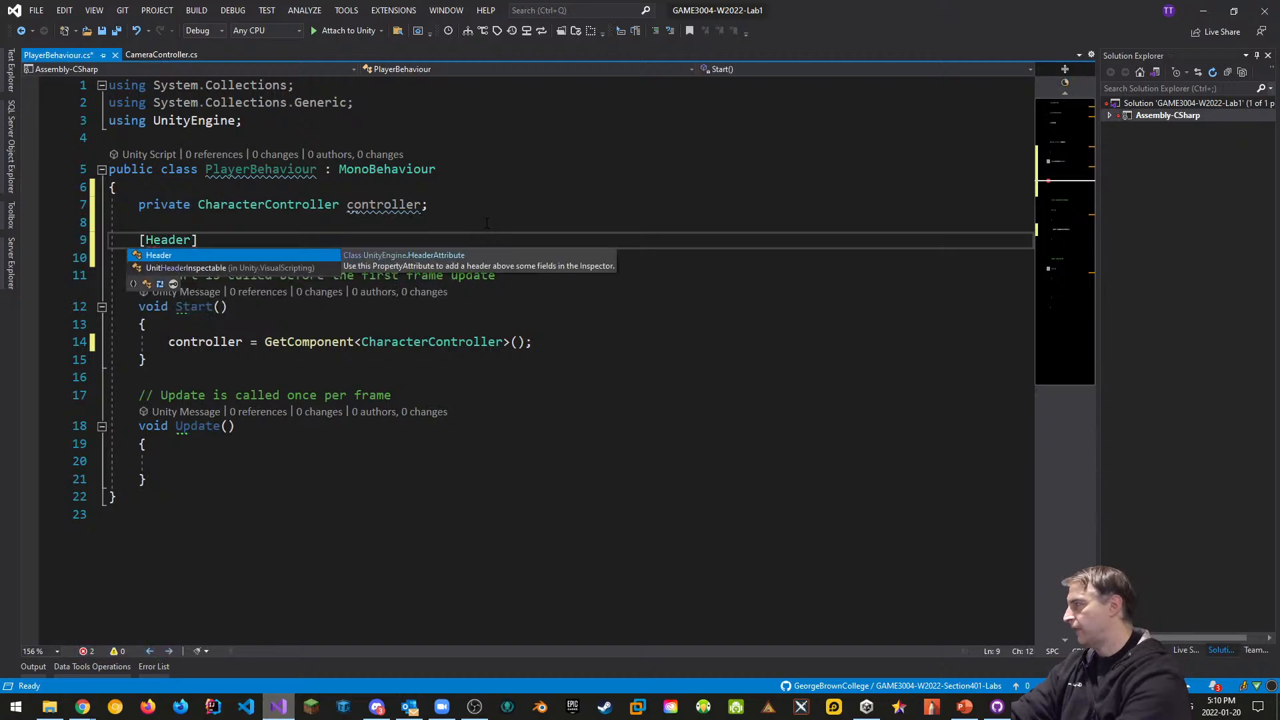
text(("Move)
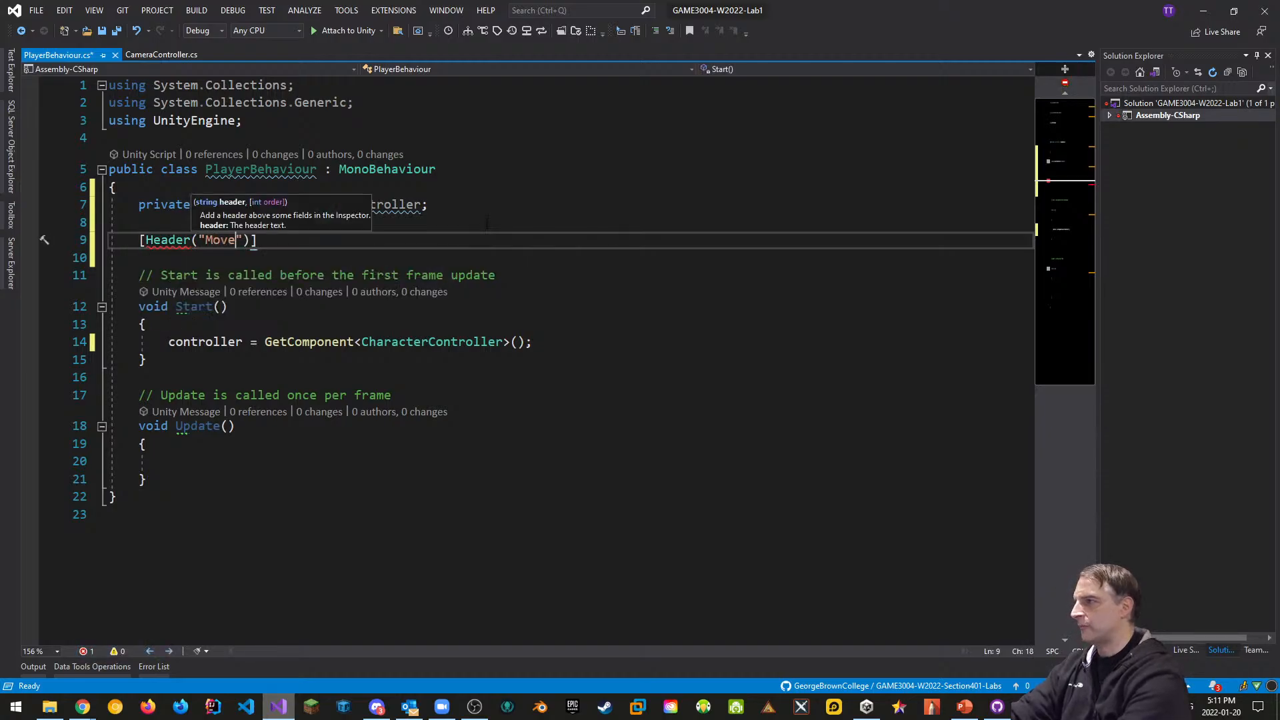
text(ment Pr)
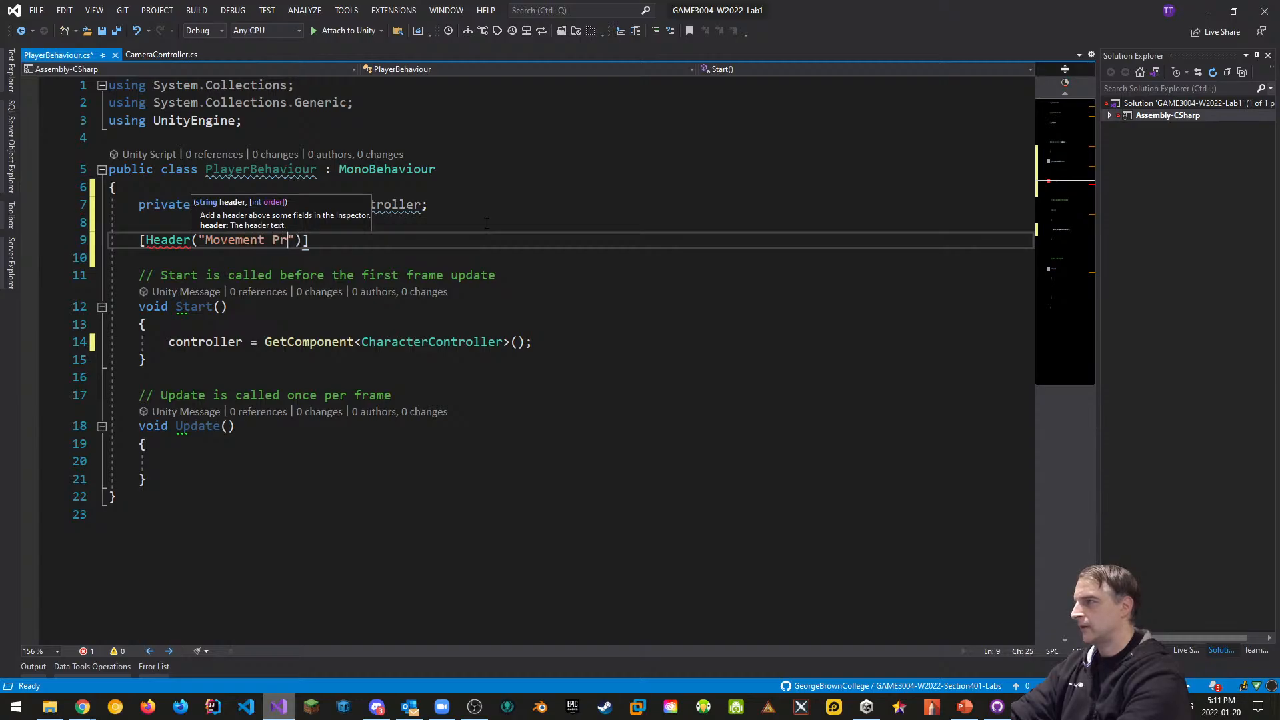
text(operties)
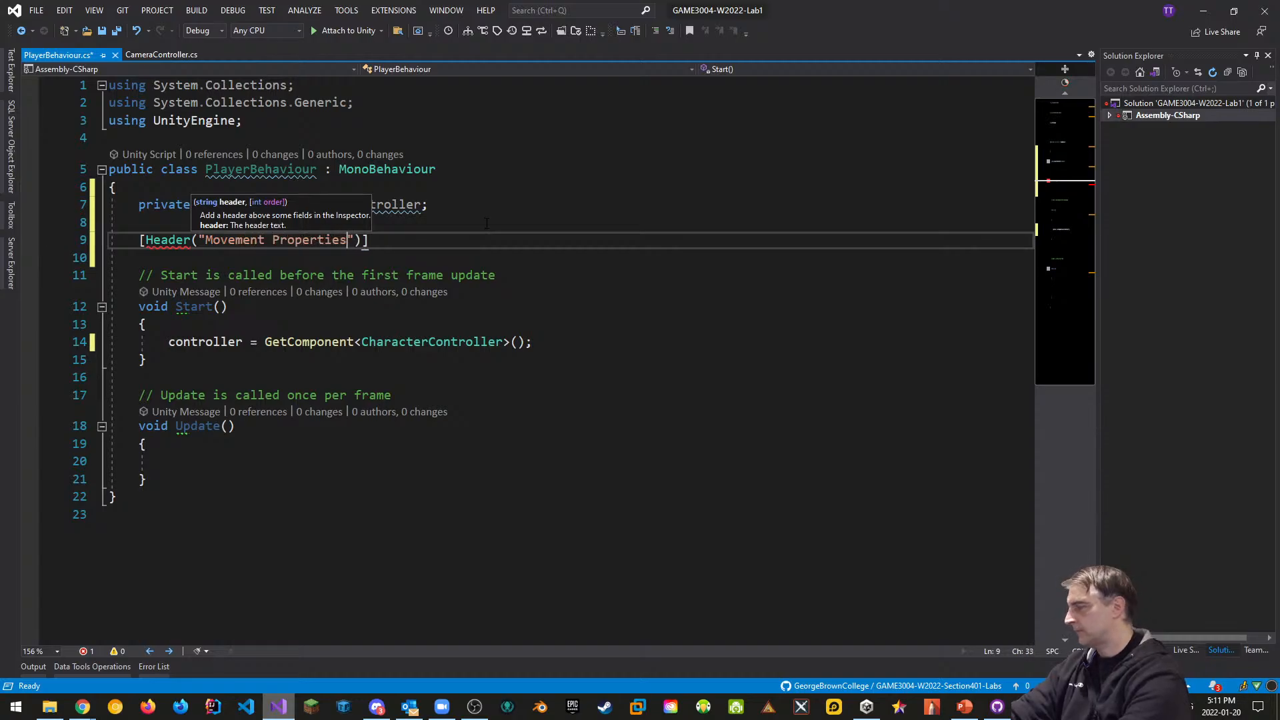
text(")])
key(Return)
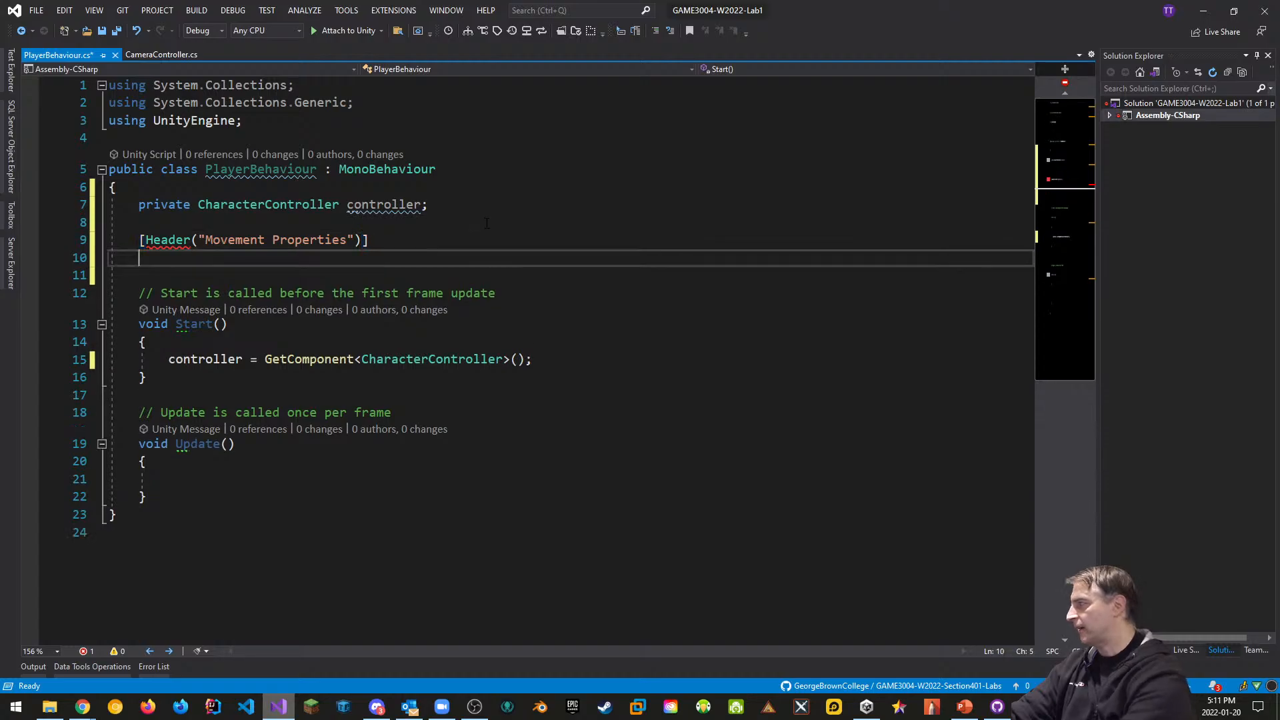
text(public float )
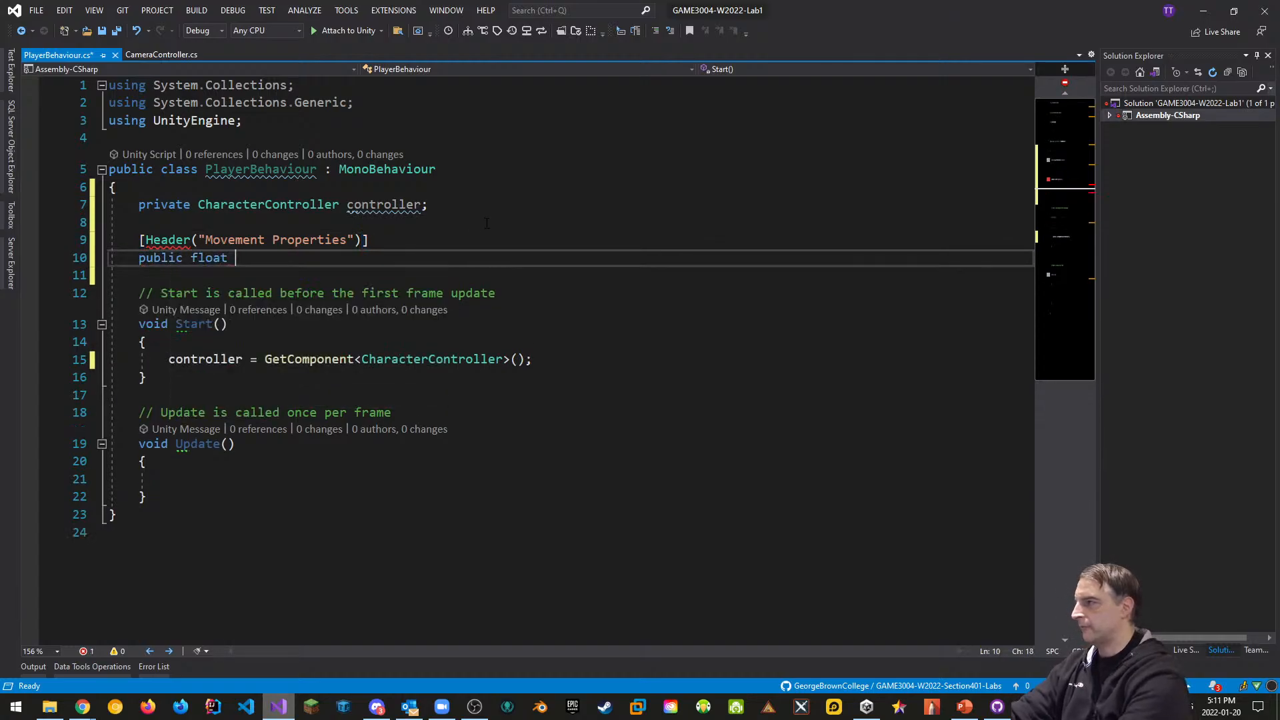
text(maxS)
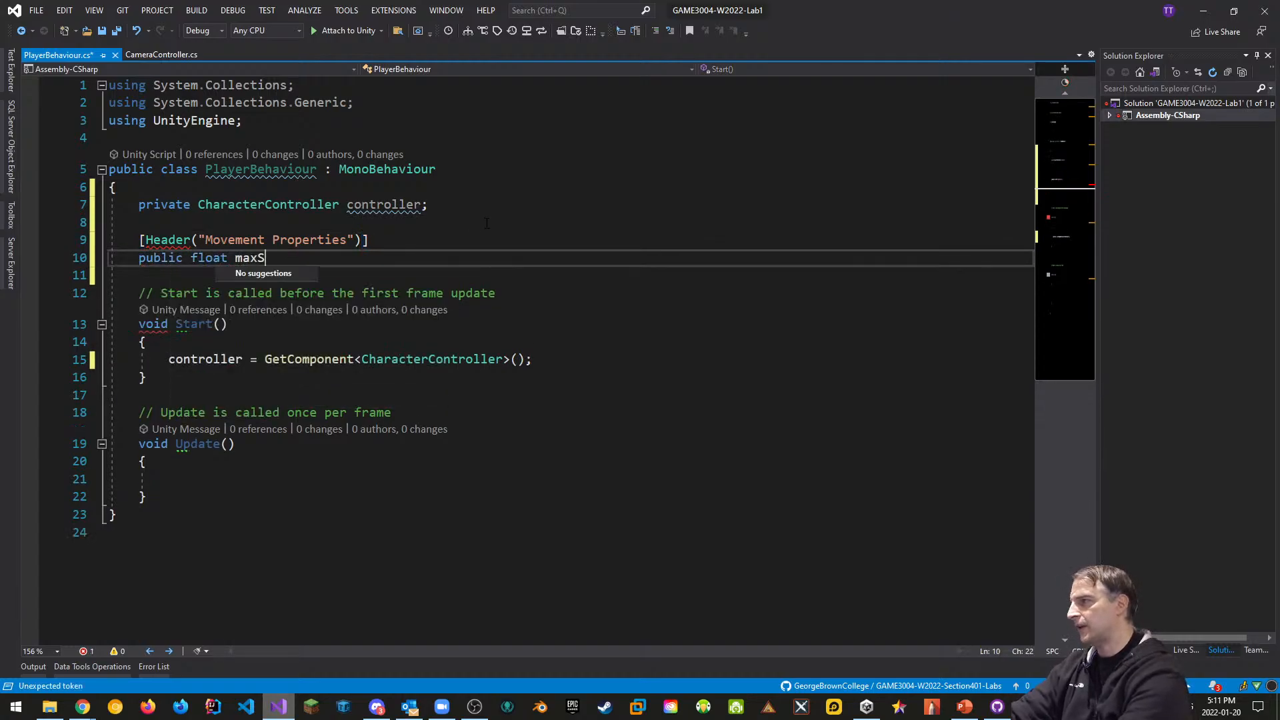
text(peed = )
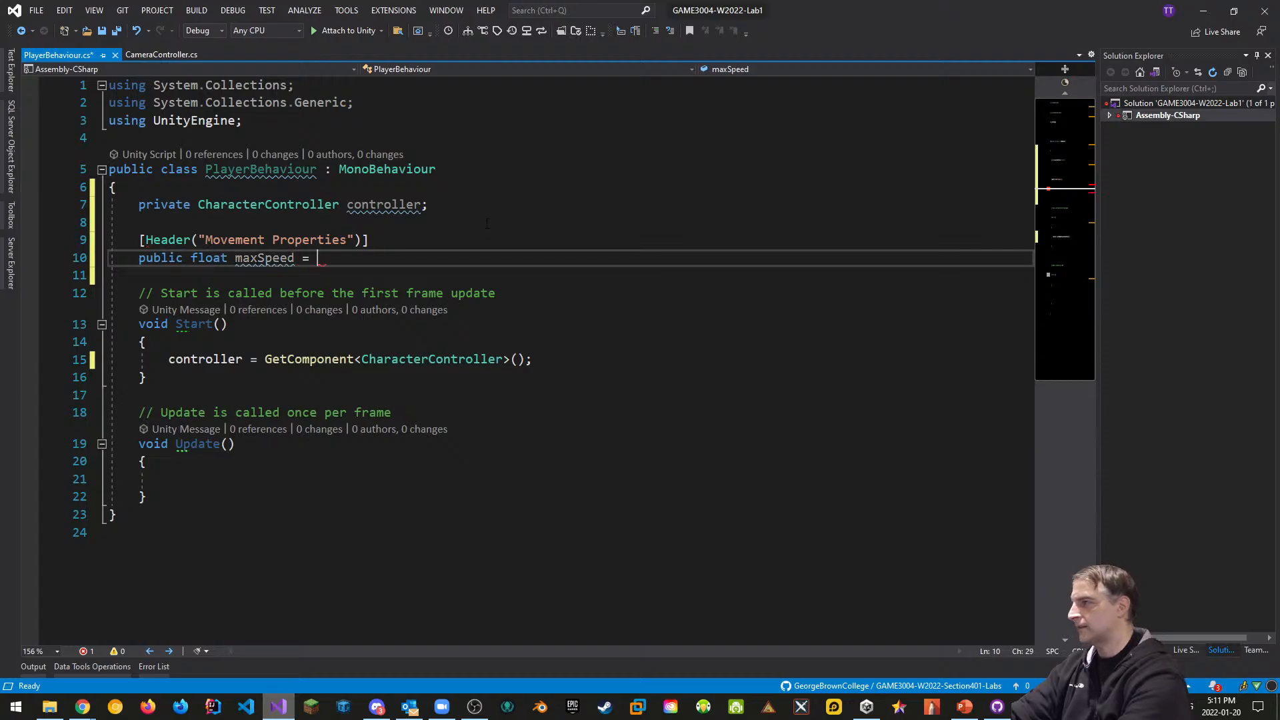
text(10.0f;)
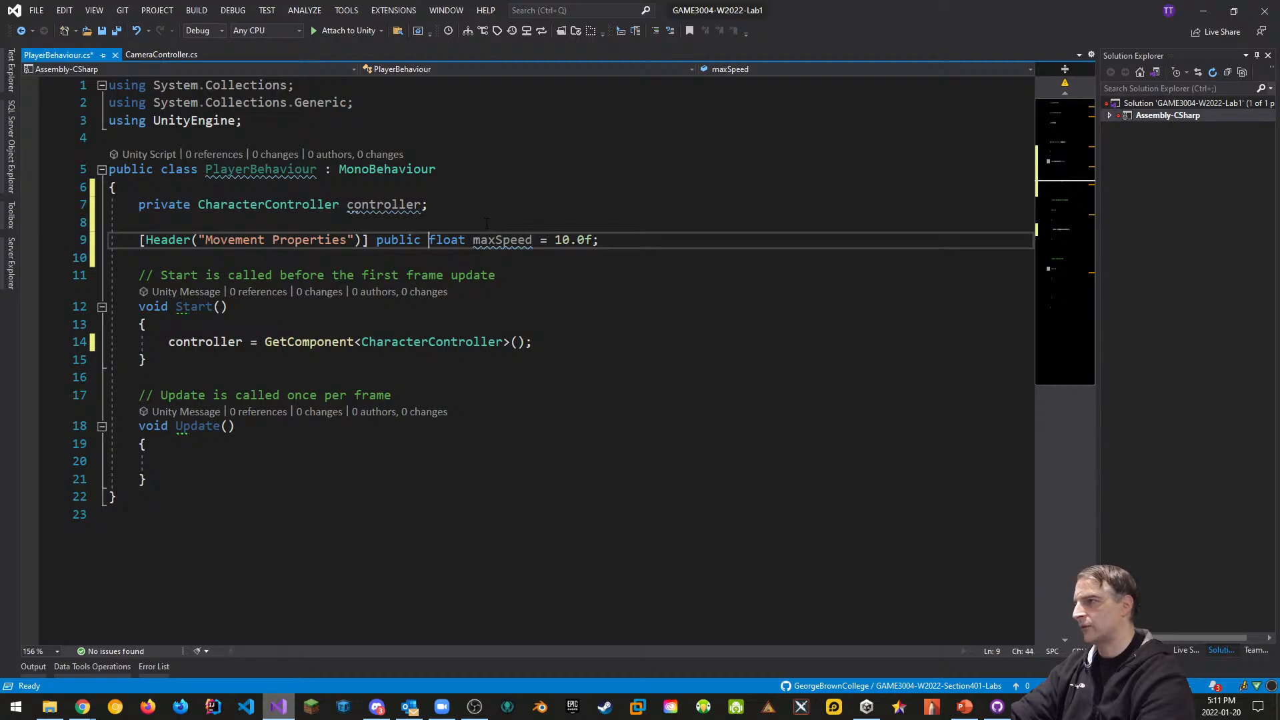
key(Return)
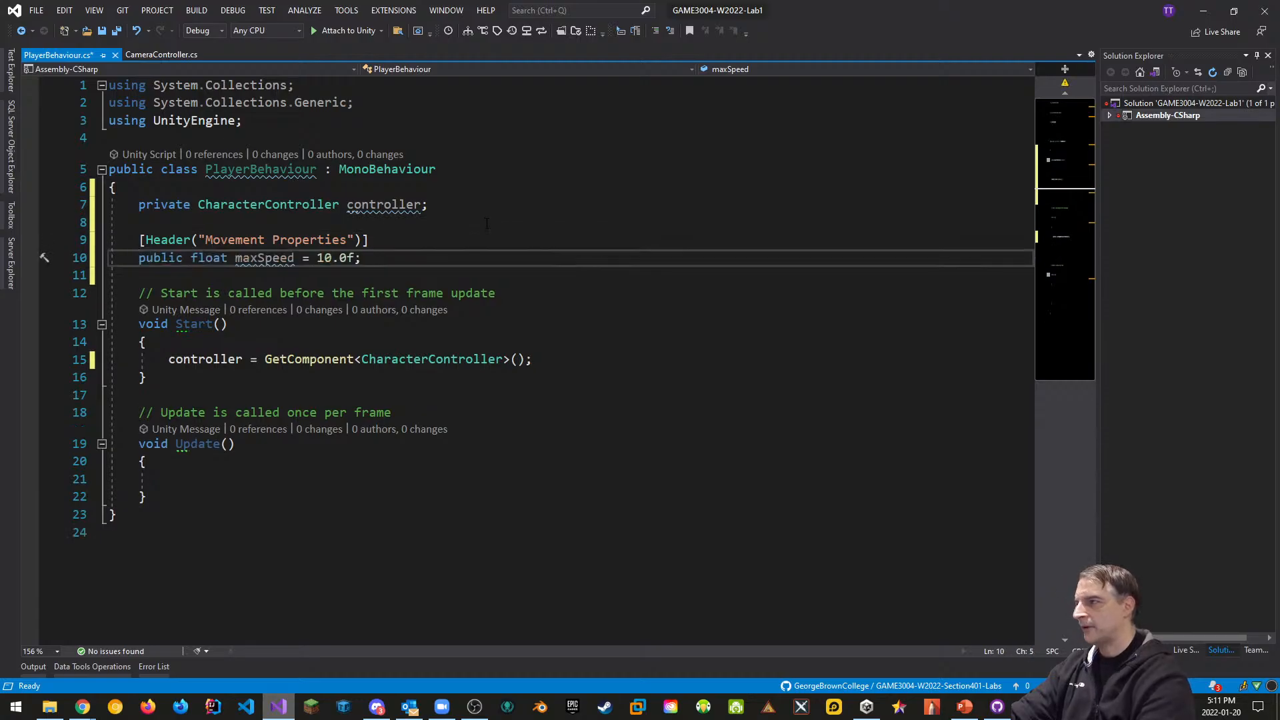
Below maxSpeed, add public floats gravity = -30.0f and jumpHeight = 3.0f, plus public Vector3 velocity
key(End)
key(Return)
text(publi)
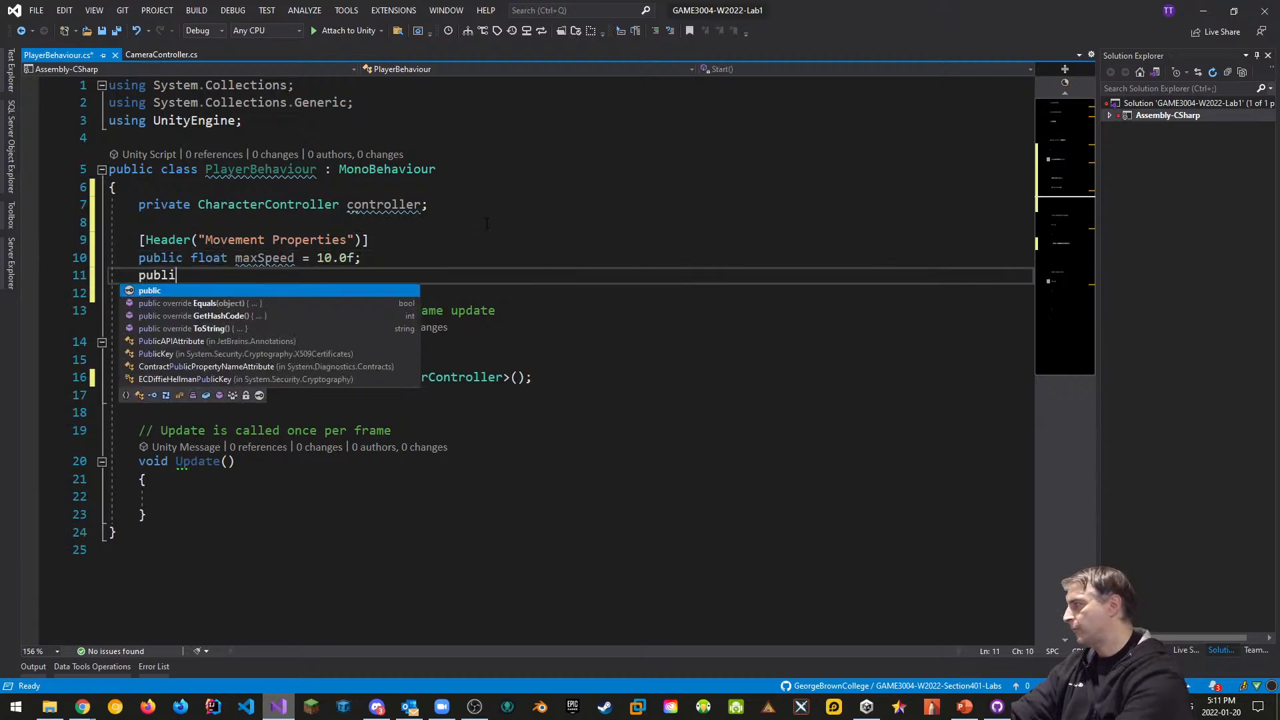
text(c float g)
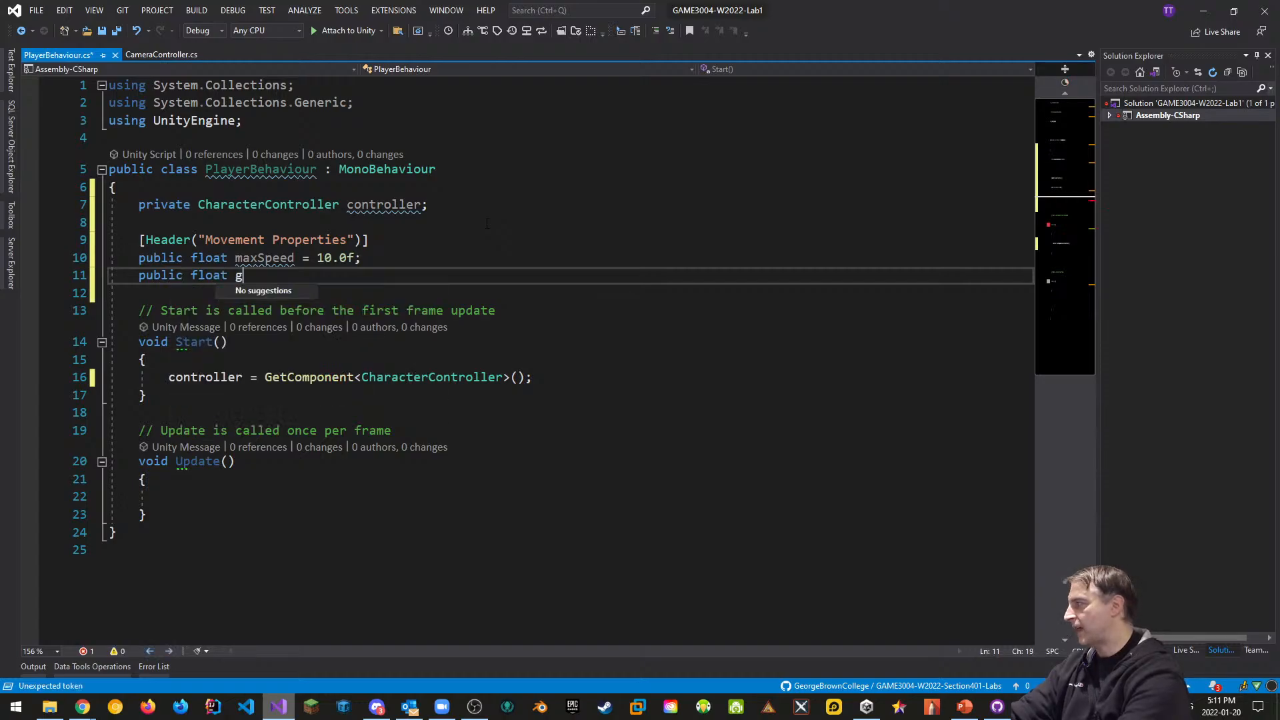
text(ravit)
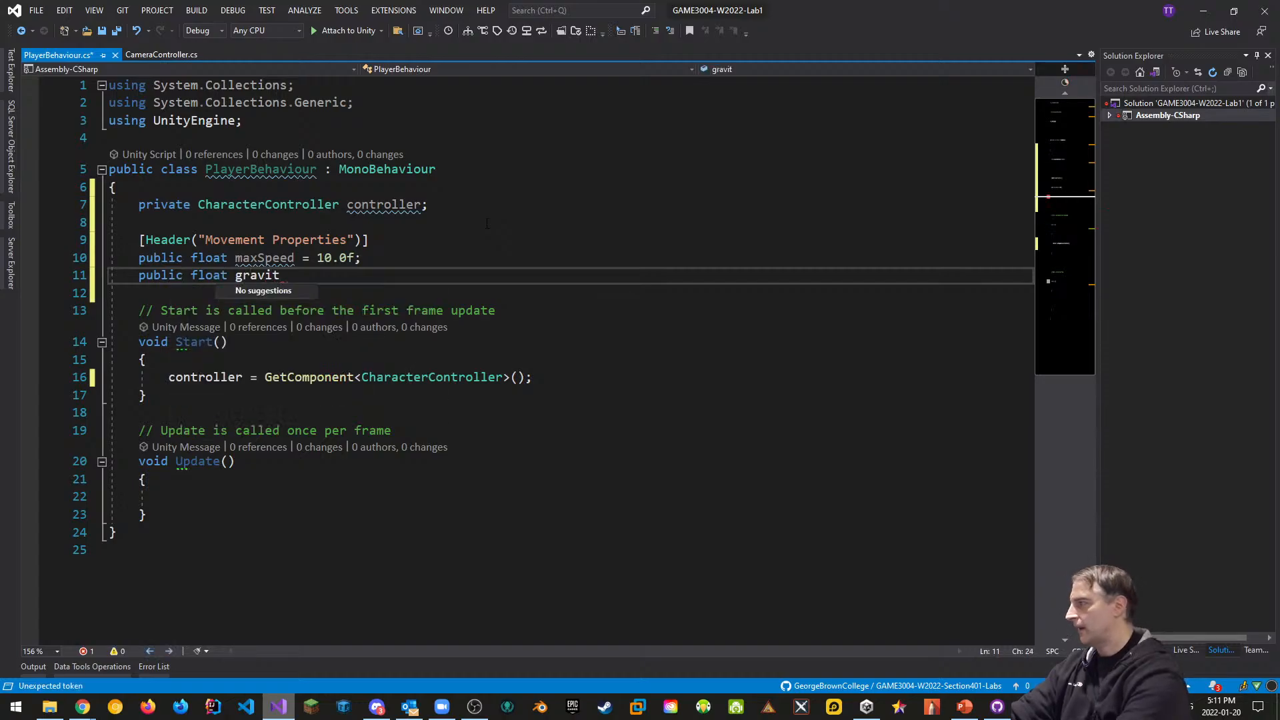
text(y = )
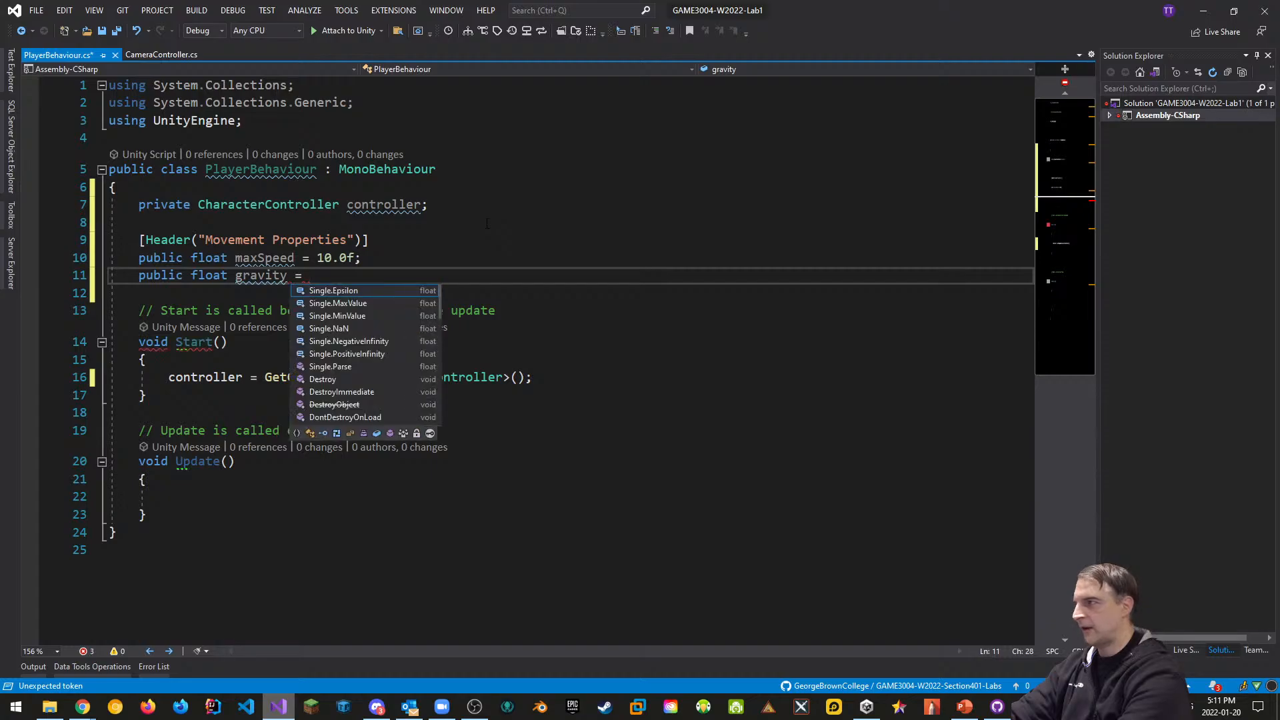
text(-30.0f;)
key(Home)
key(Return)
key(End)
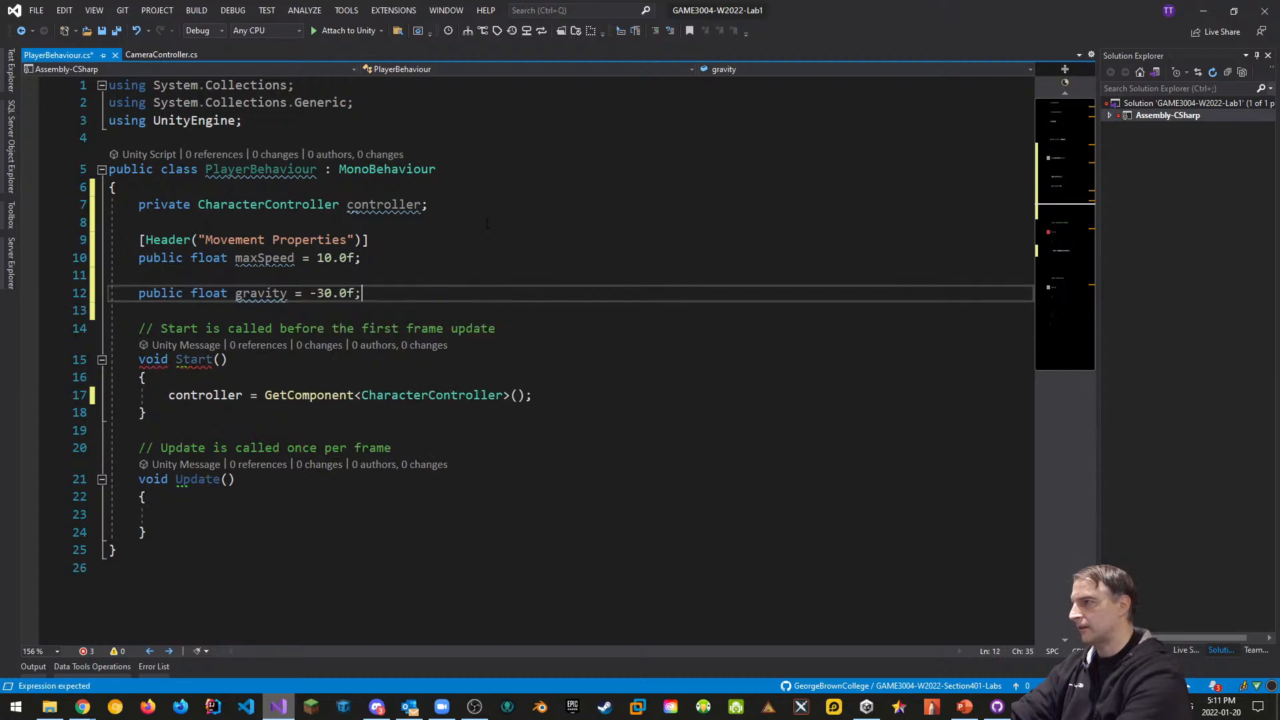
key(Up)
key(Delete)
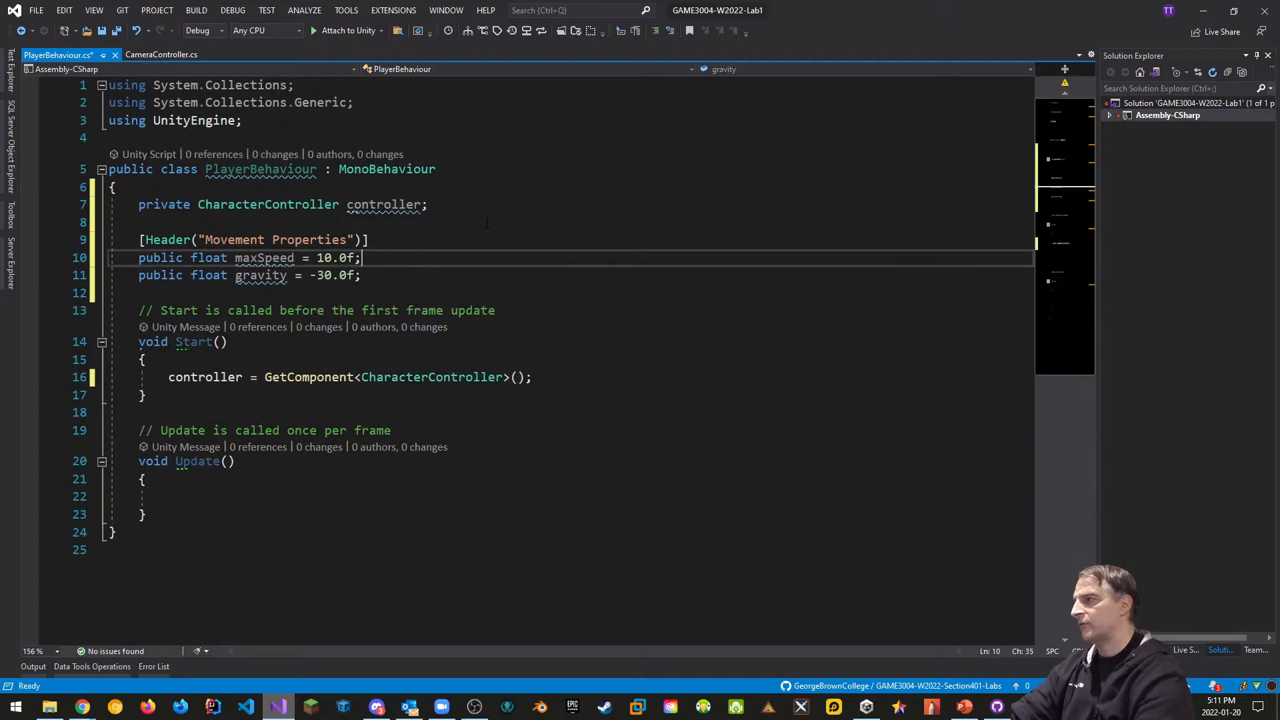
key(End)
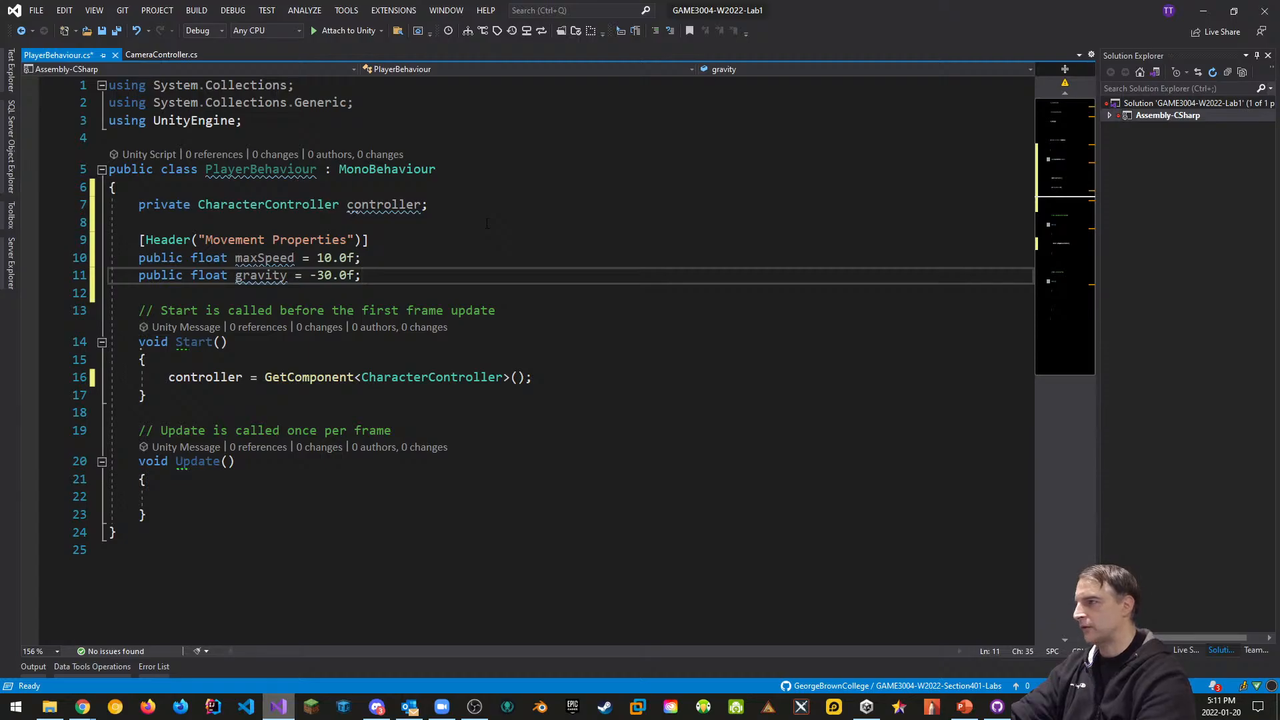
key(Return)
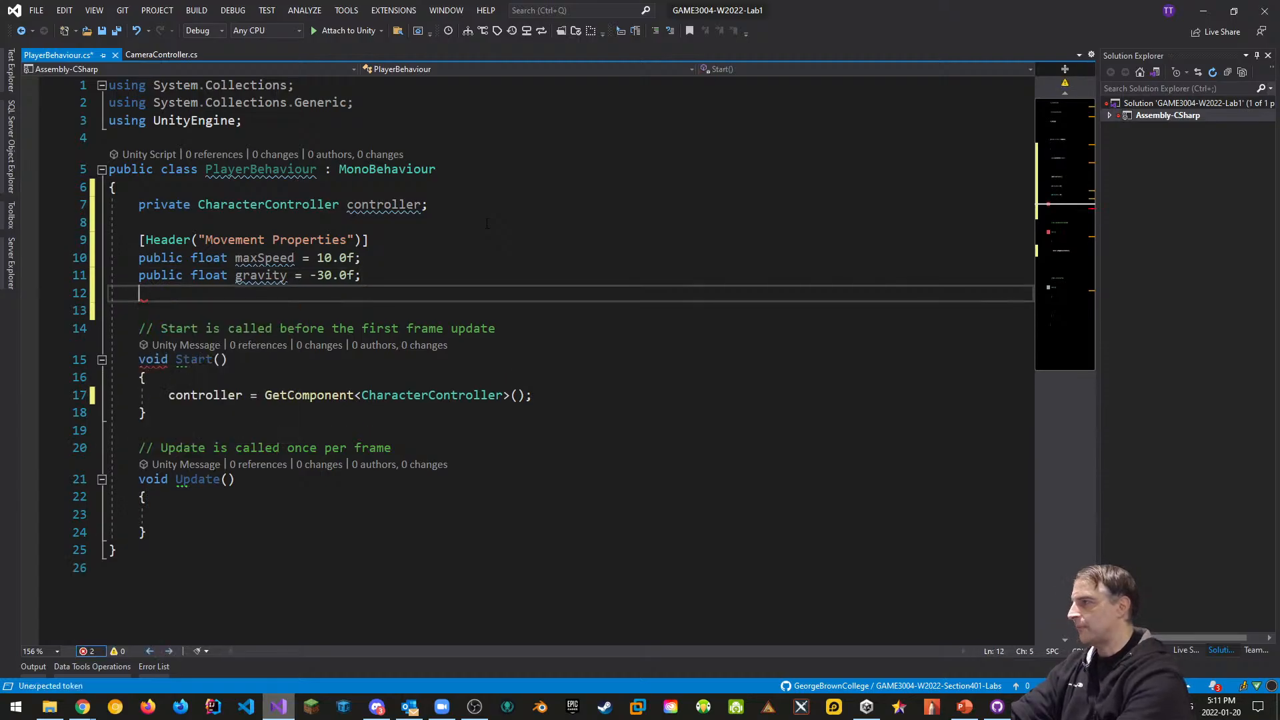
text(public f)
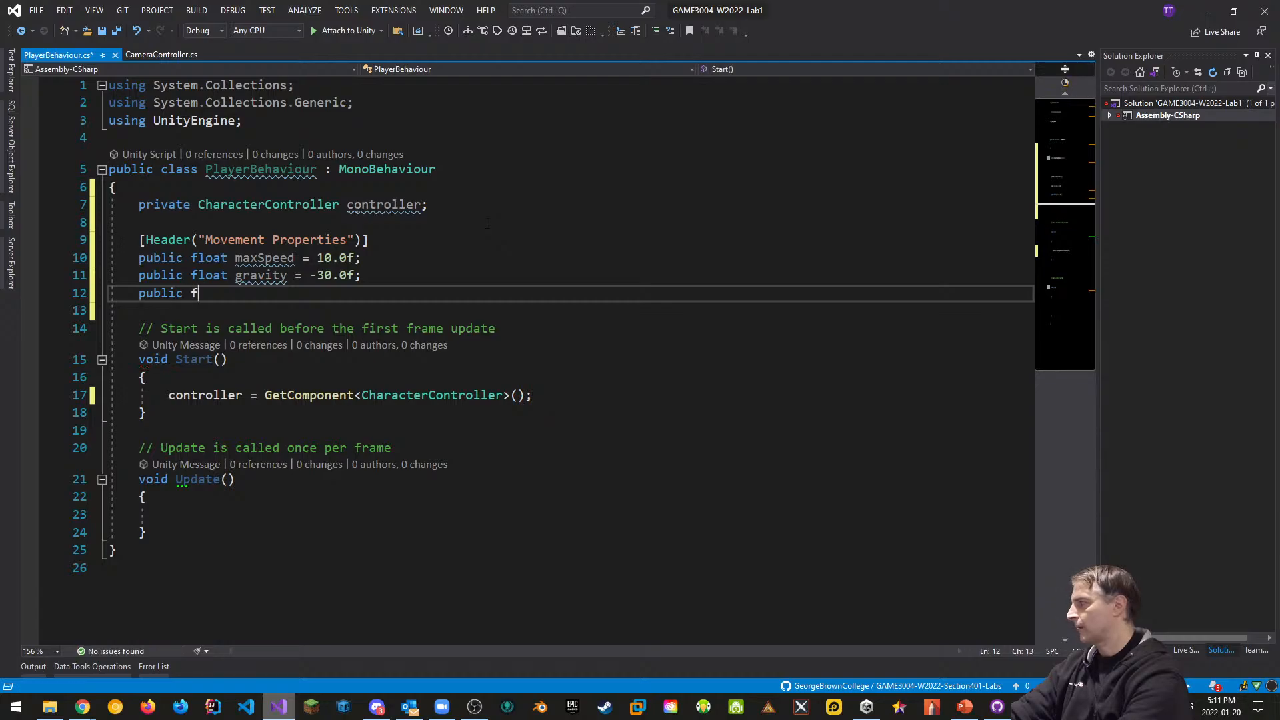
text(loat jumpHe)
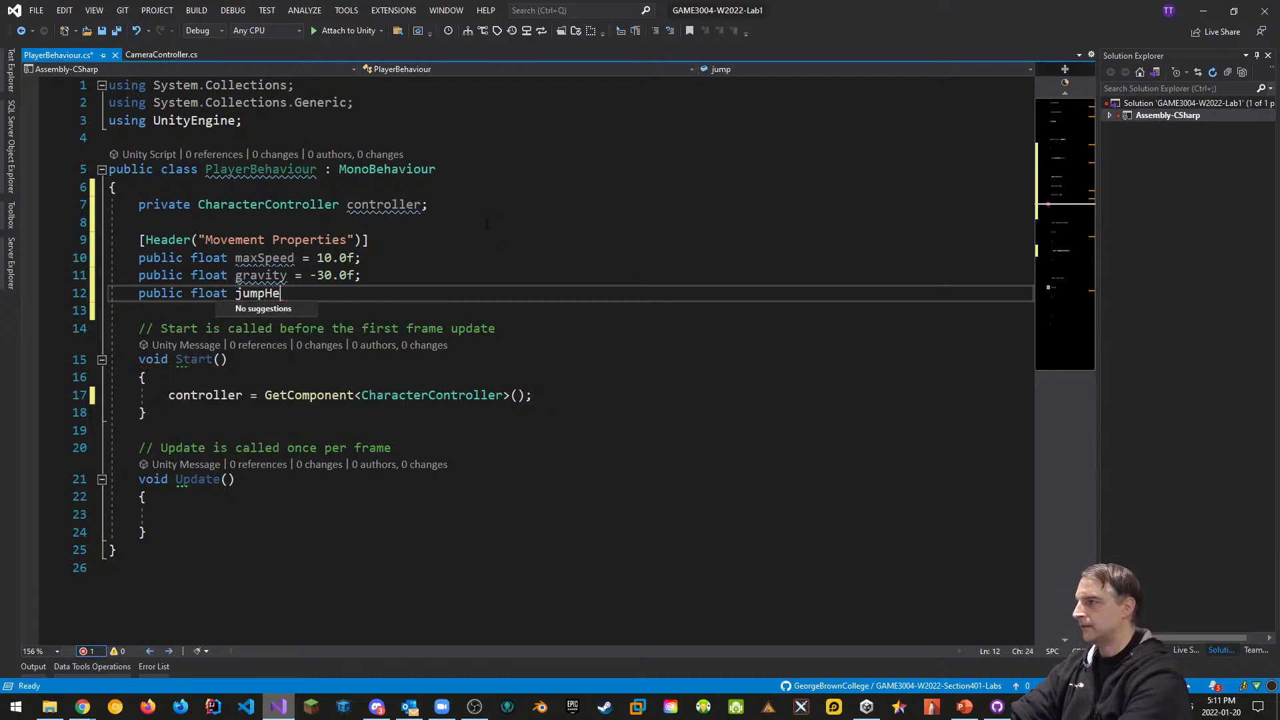
text(ight = 3.0f;)
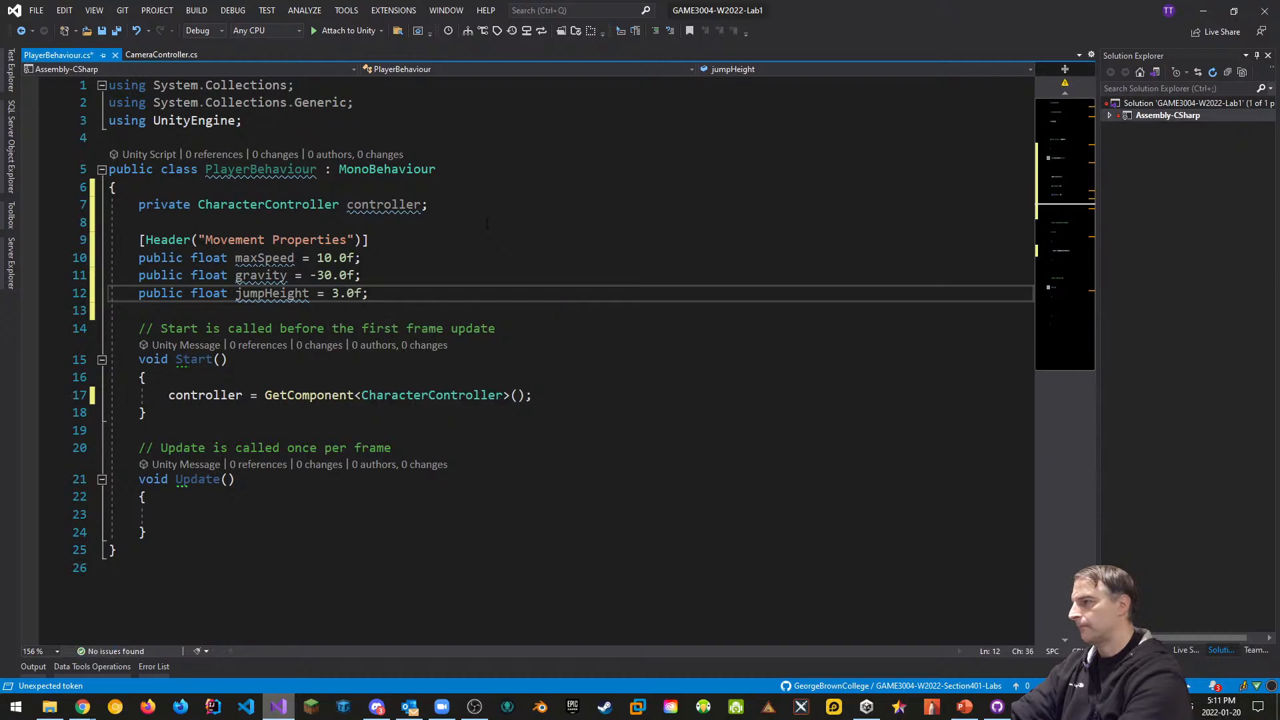
key(Return)
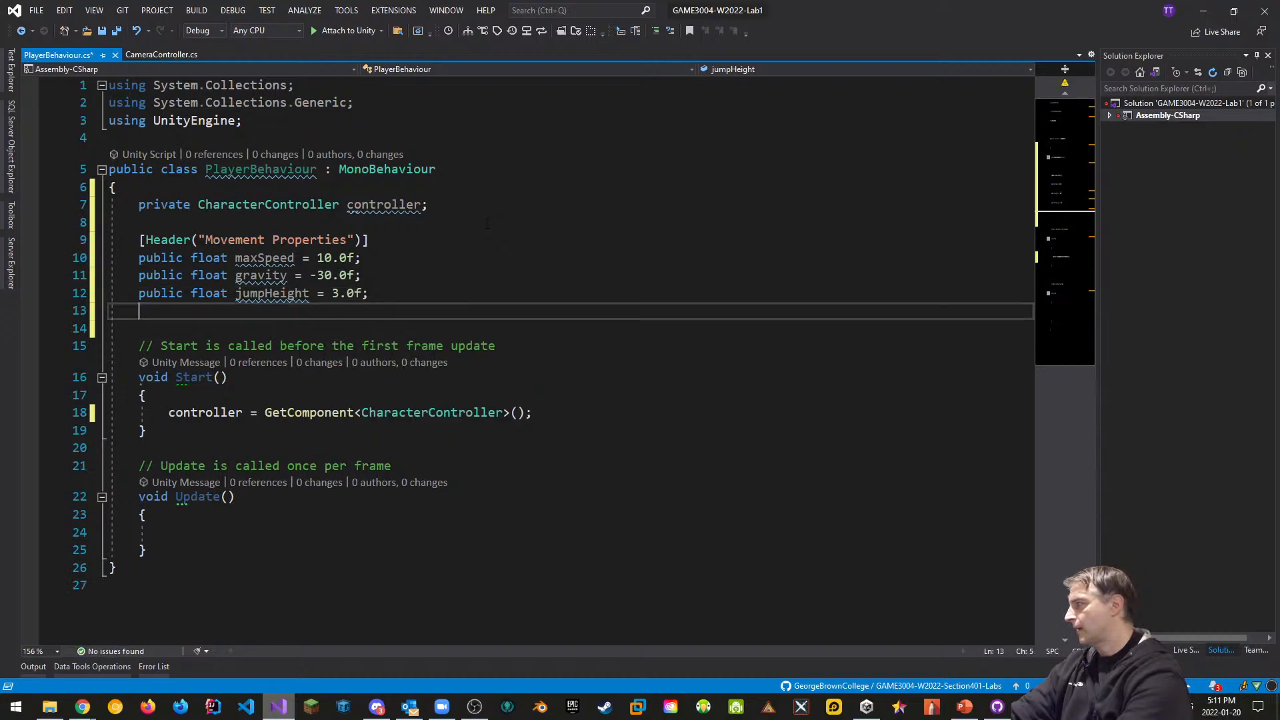
text(public)
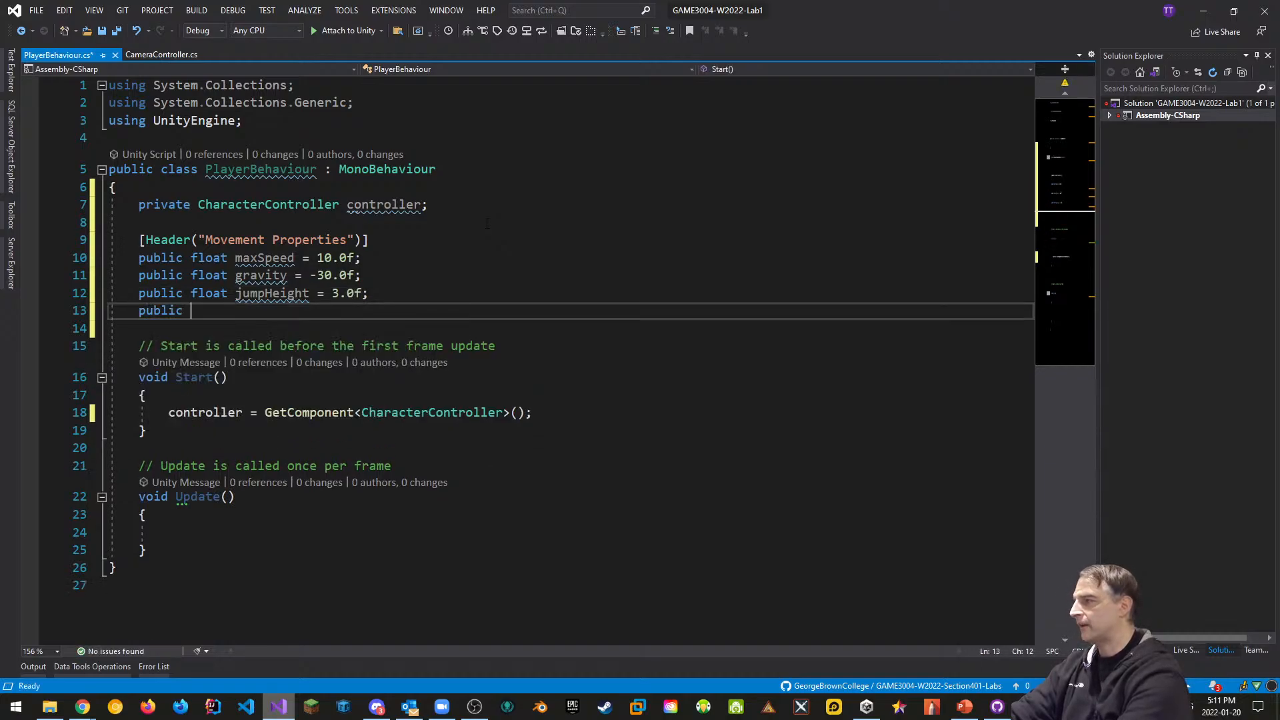
text( Vector3 )
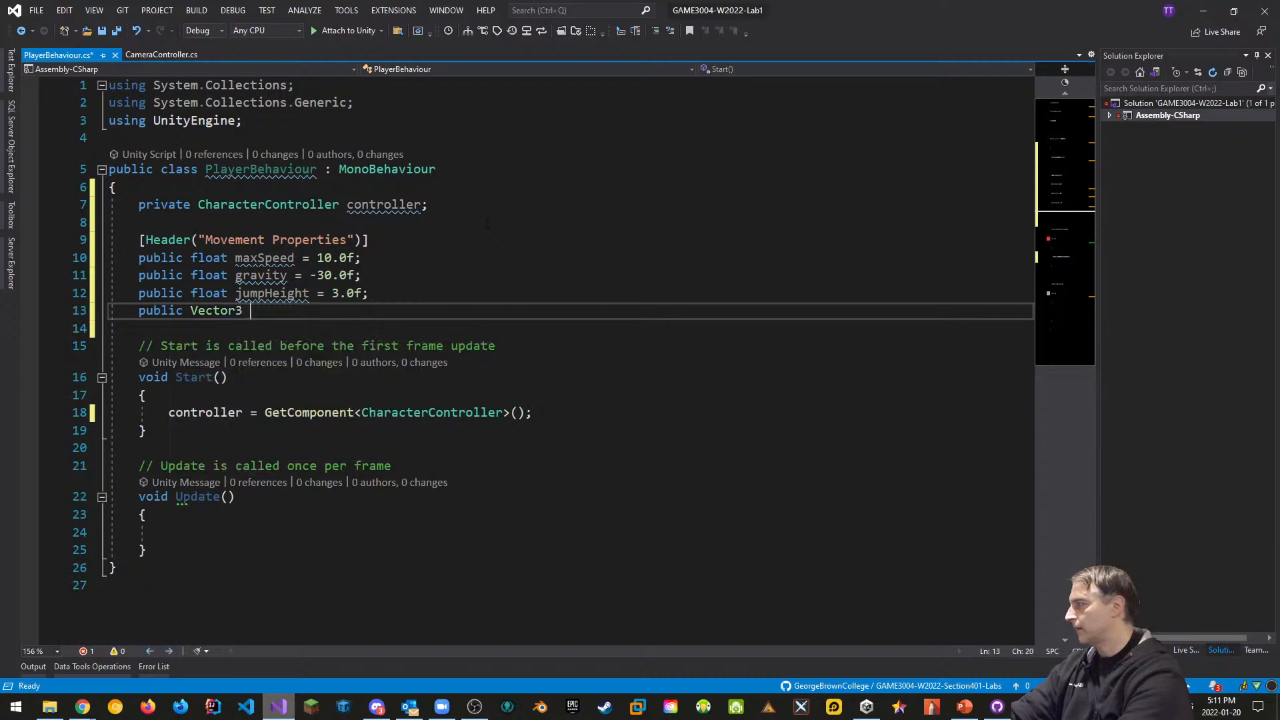
text(velocity;)
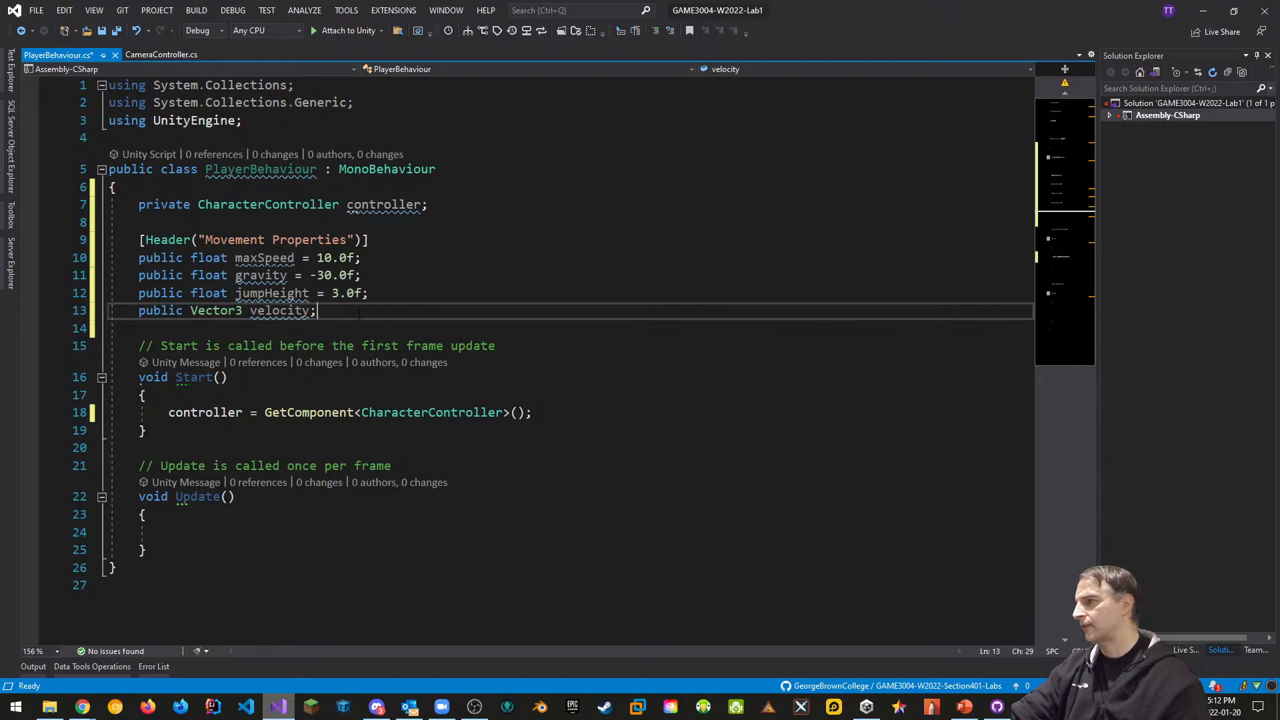
key(Return)
key(Return)
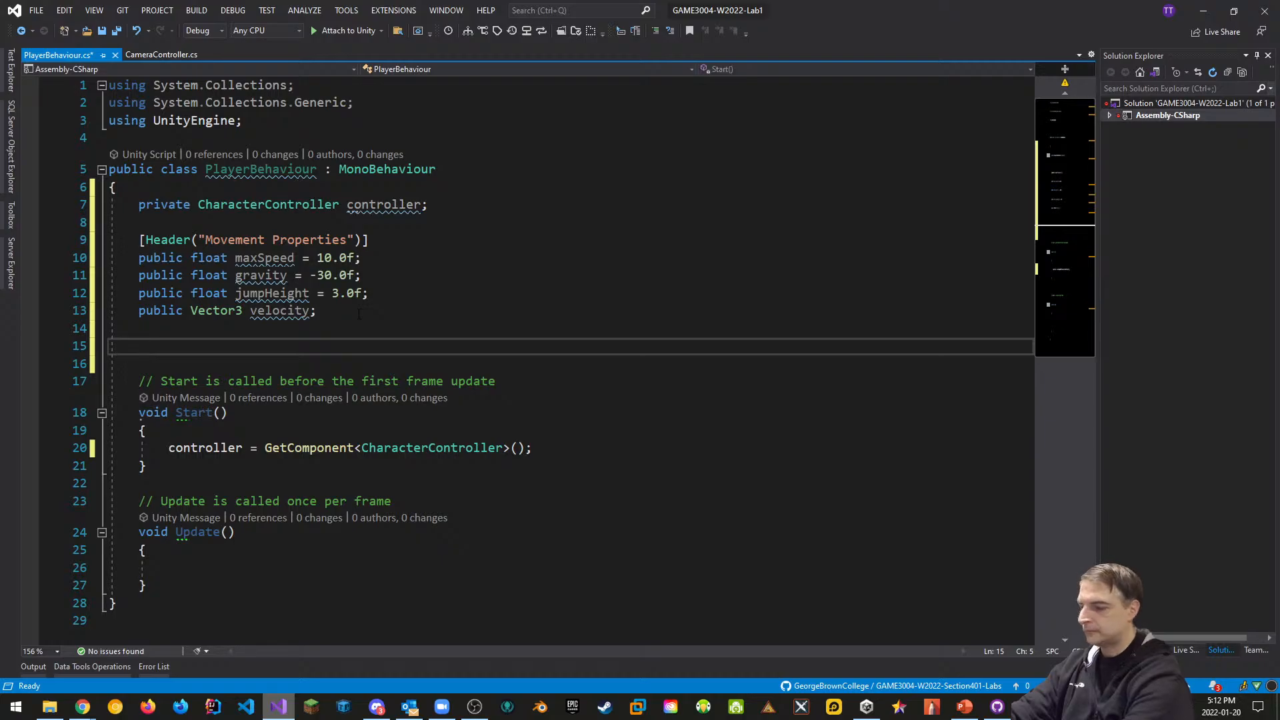
Add a Ground Detection Properties header with a Transform groundCheck and float groundRadius = 0.4f
text([Header(")
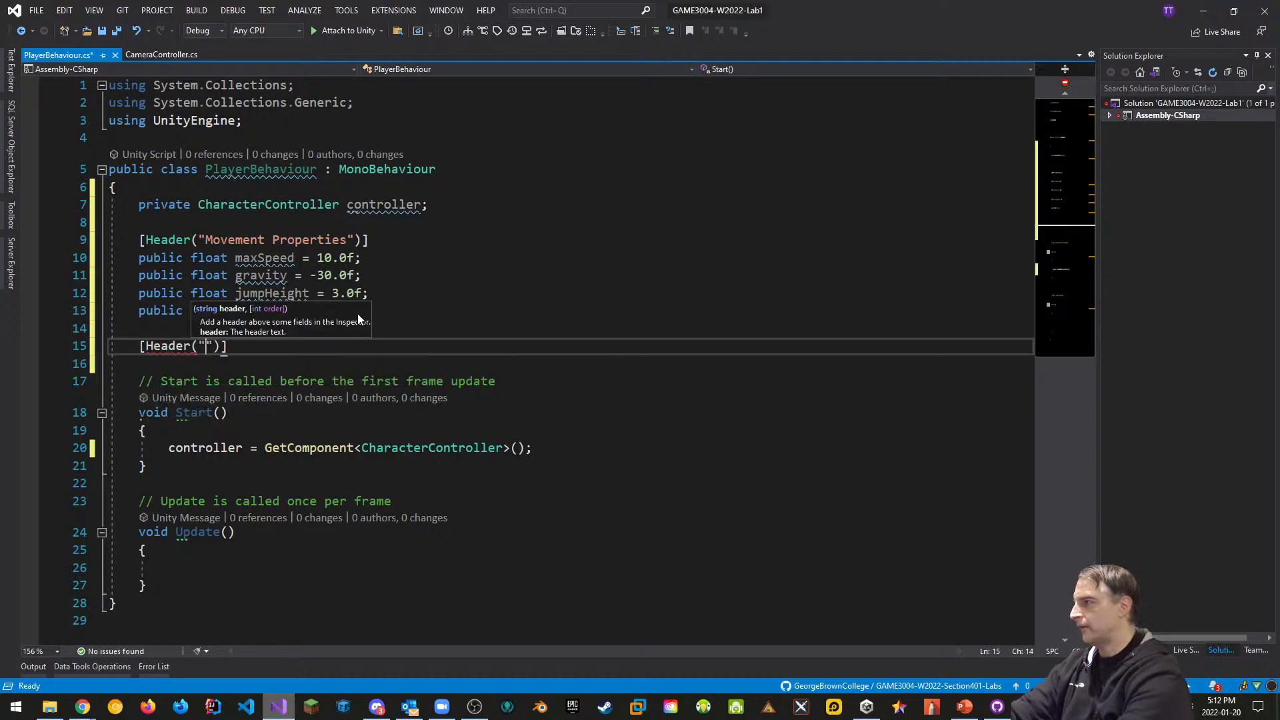
text(Ground D)
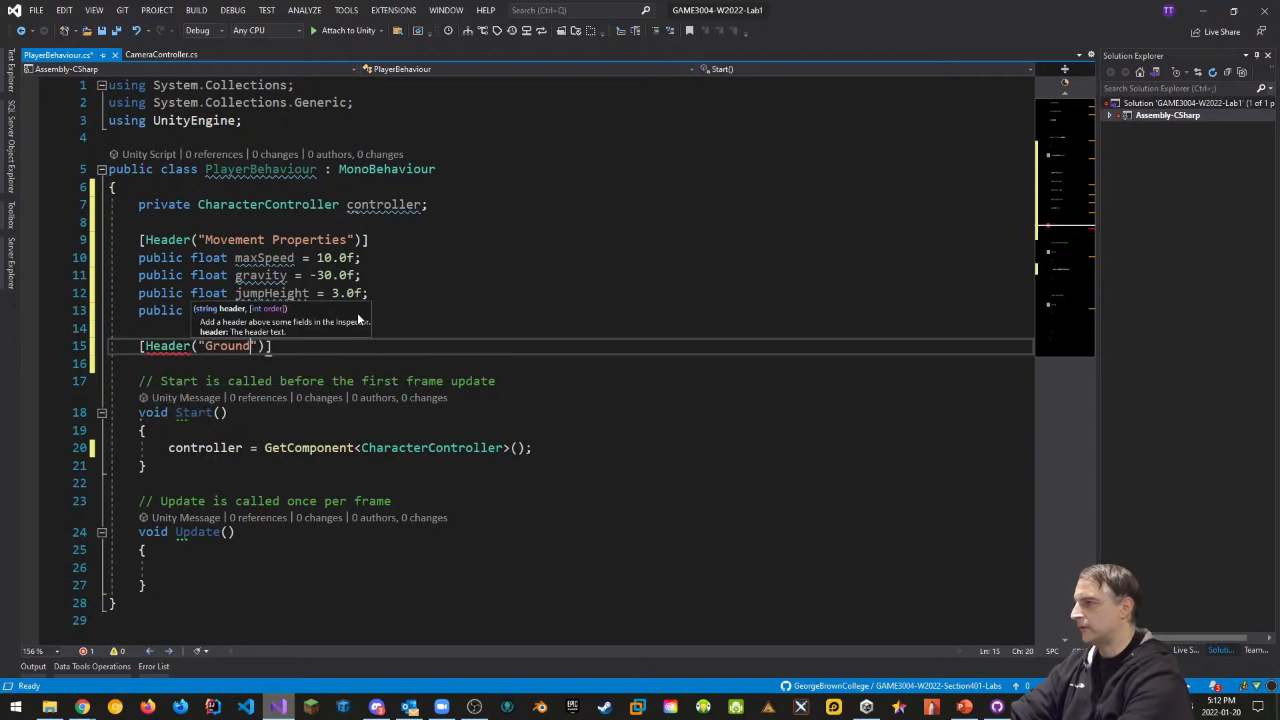
text(etection P)
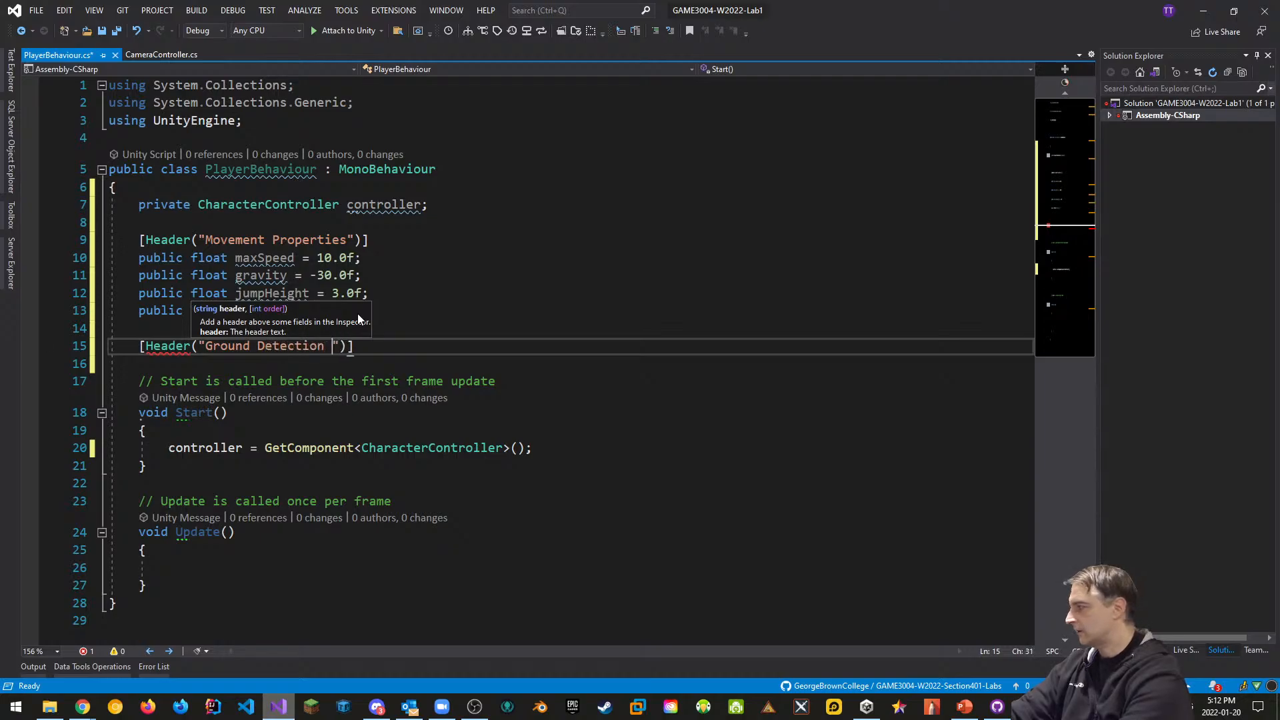
text(ropertie)
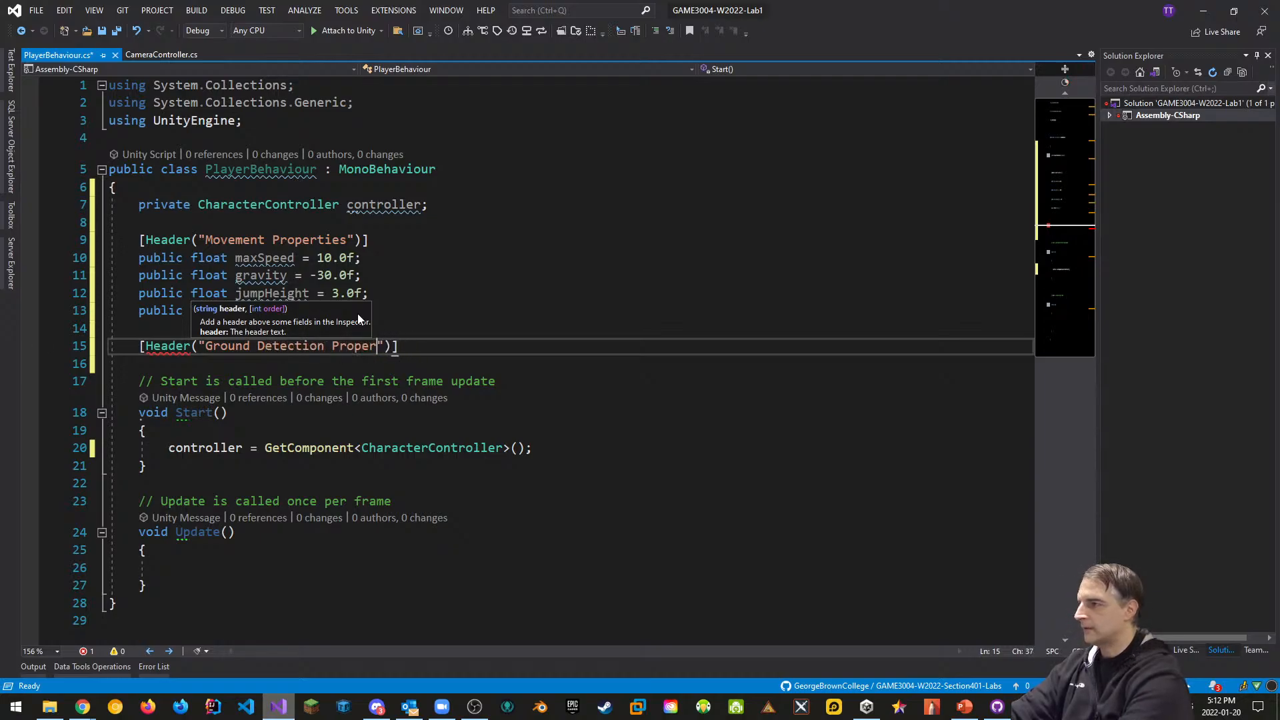
text(s)
key(End)
key(Return)
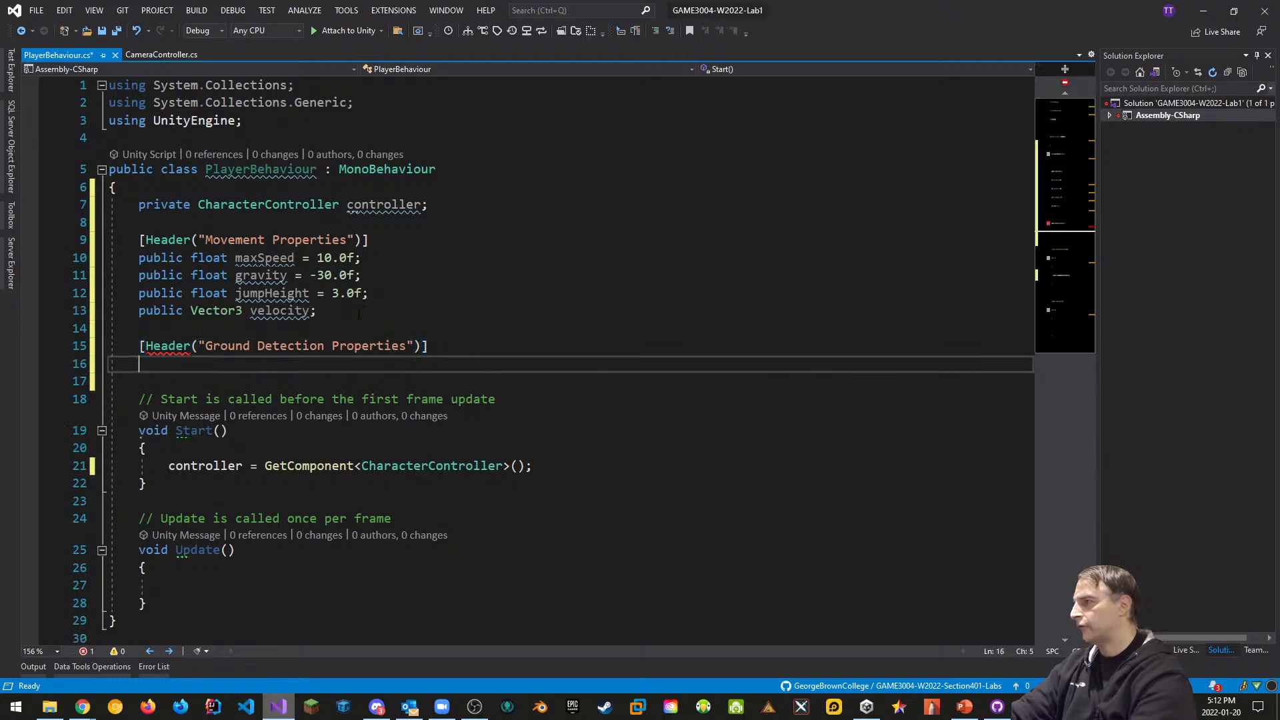
text(public Transform )
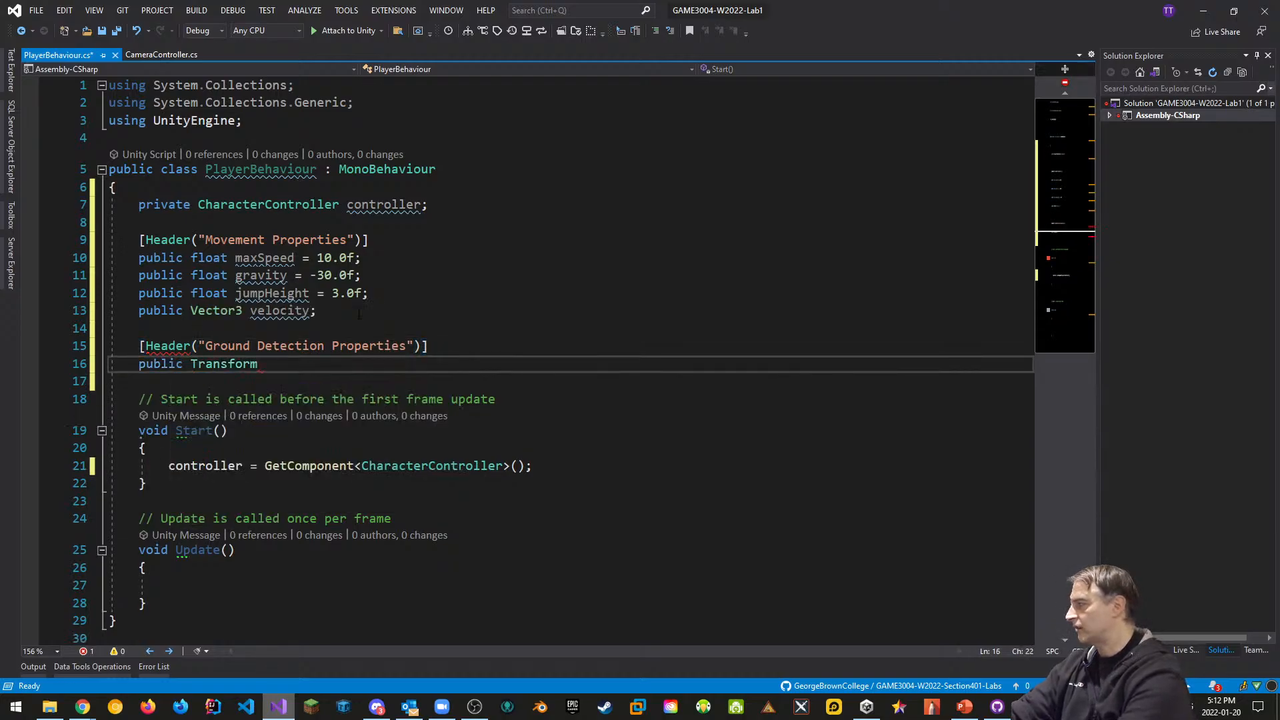
text(groundCheck;)
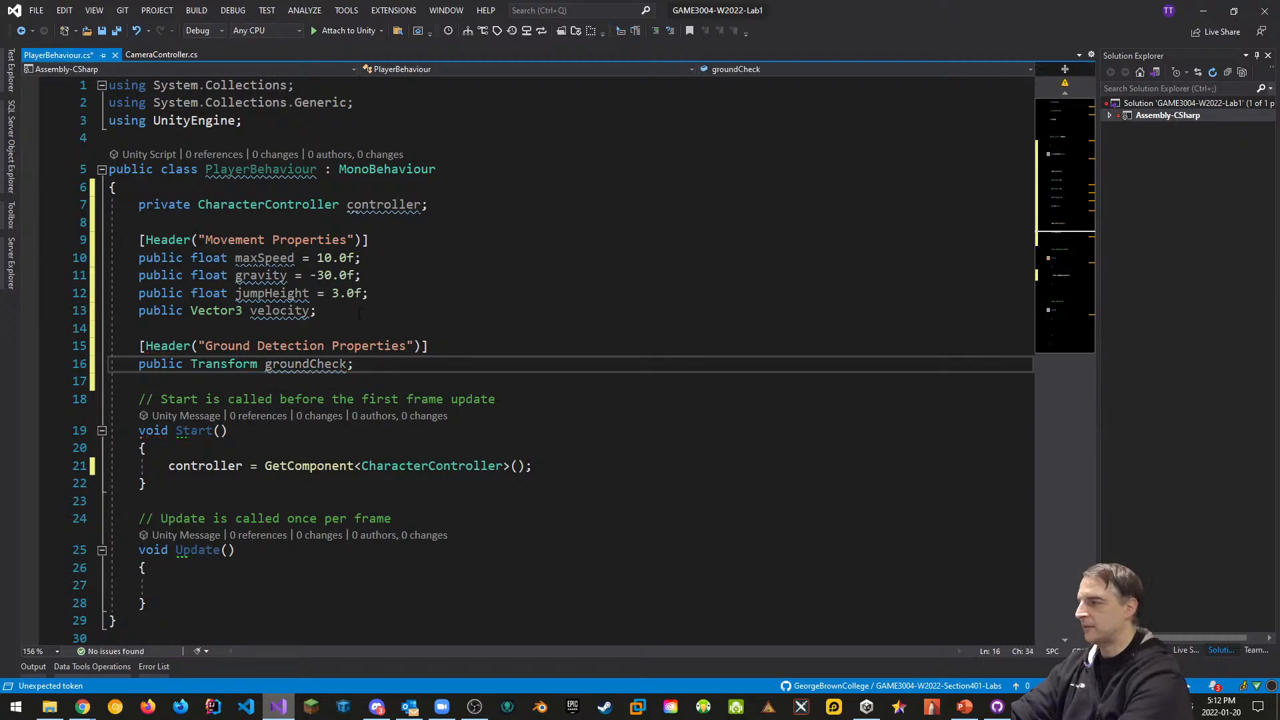
key(Return)
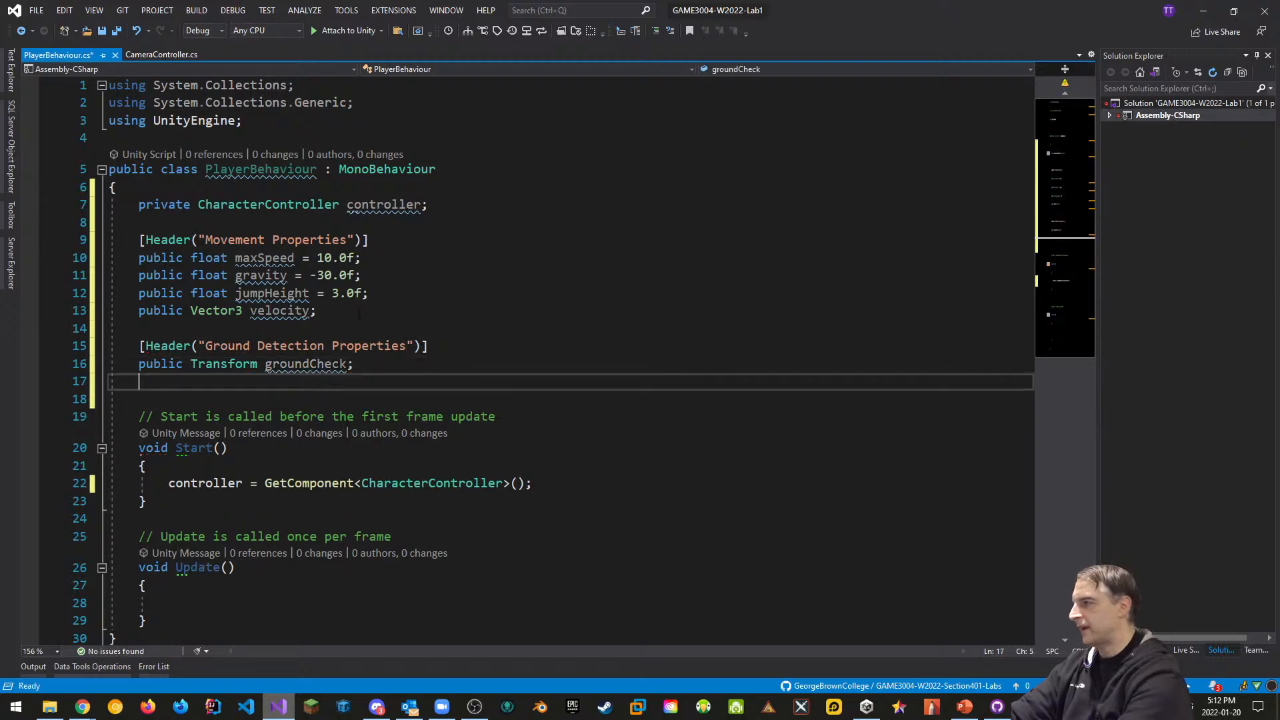
text(public float )
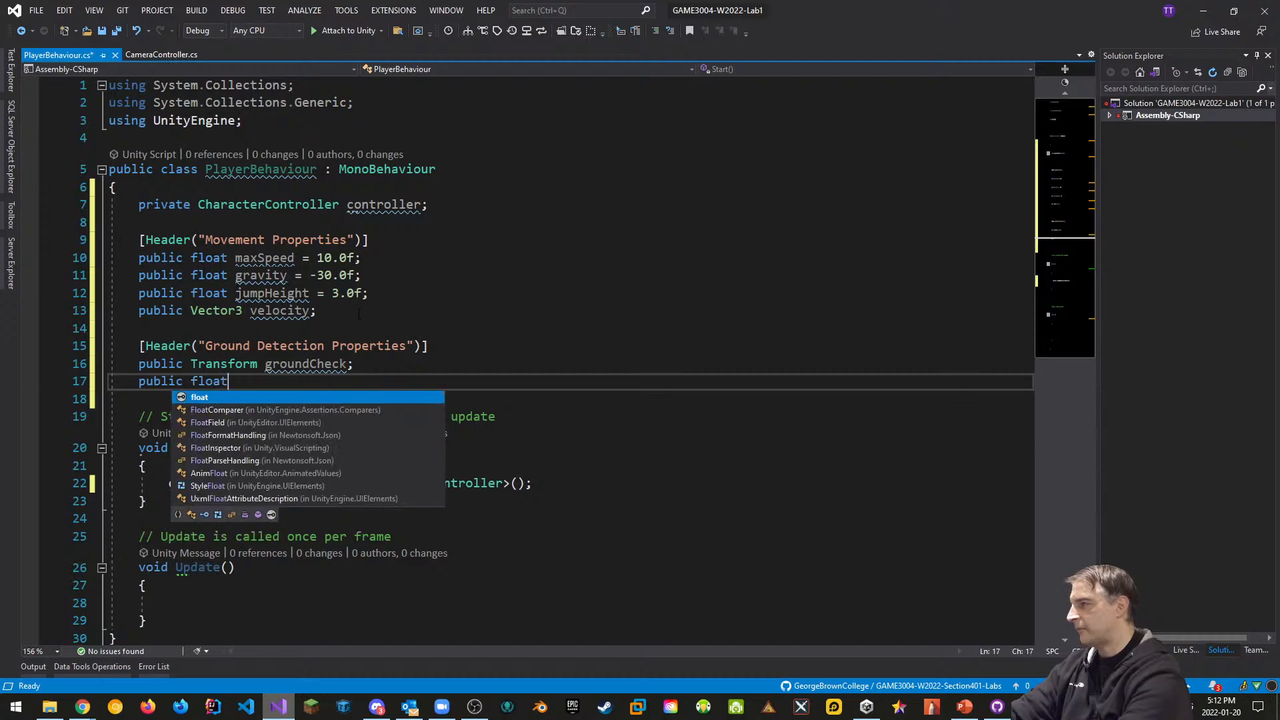
text(groundRa)
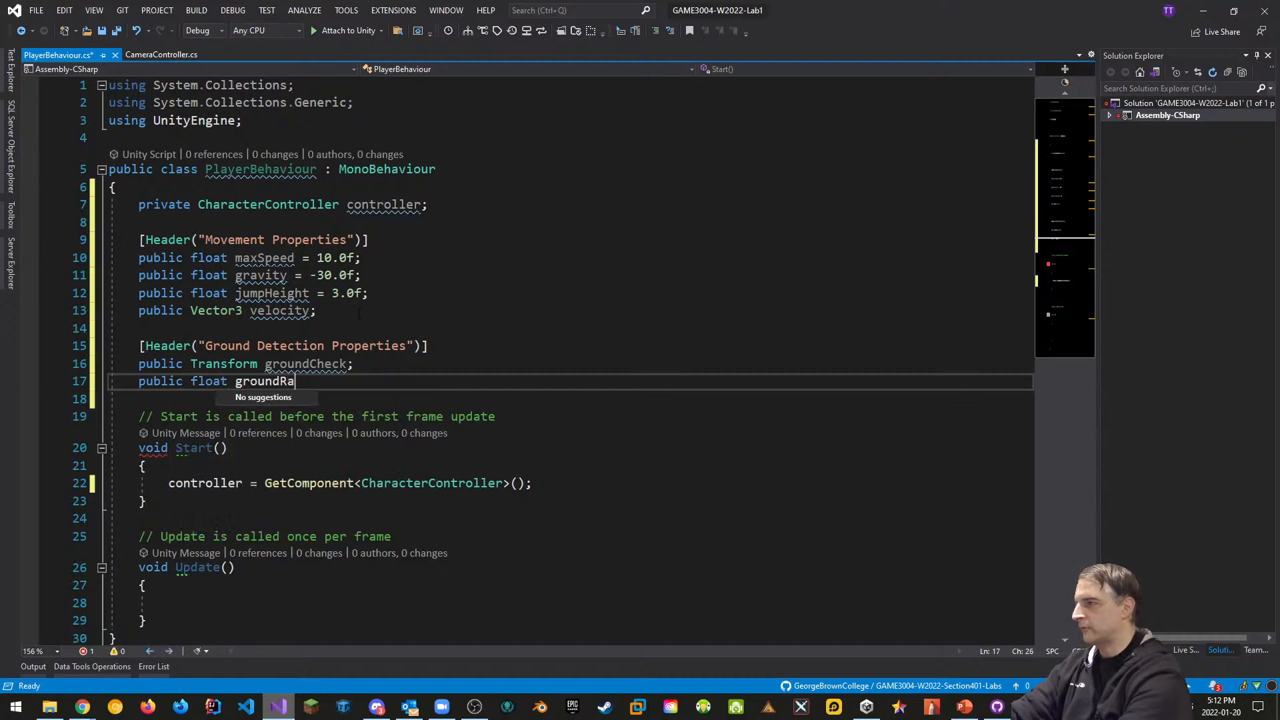
text(dius = )
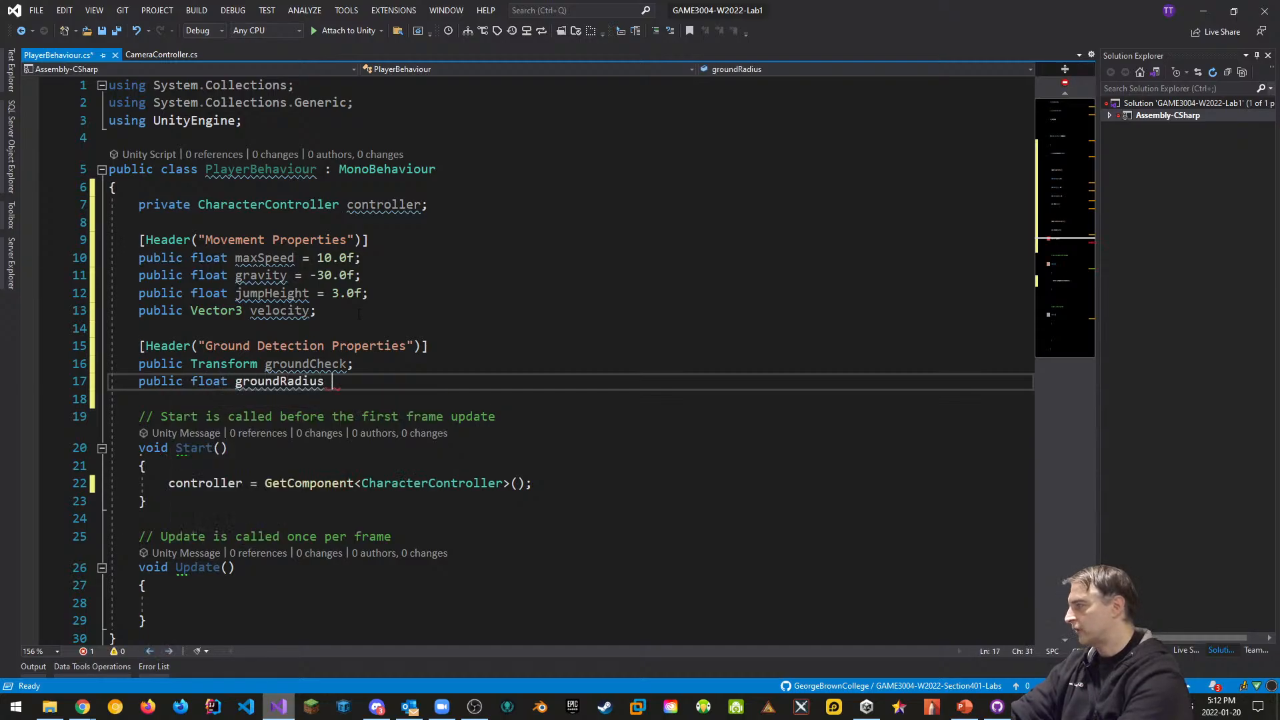
text(0)
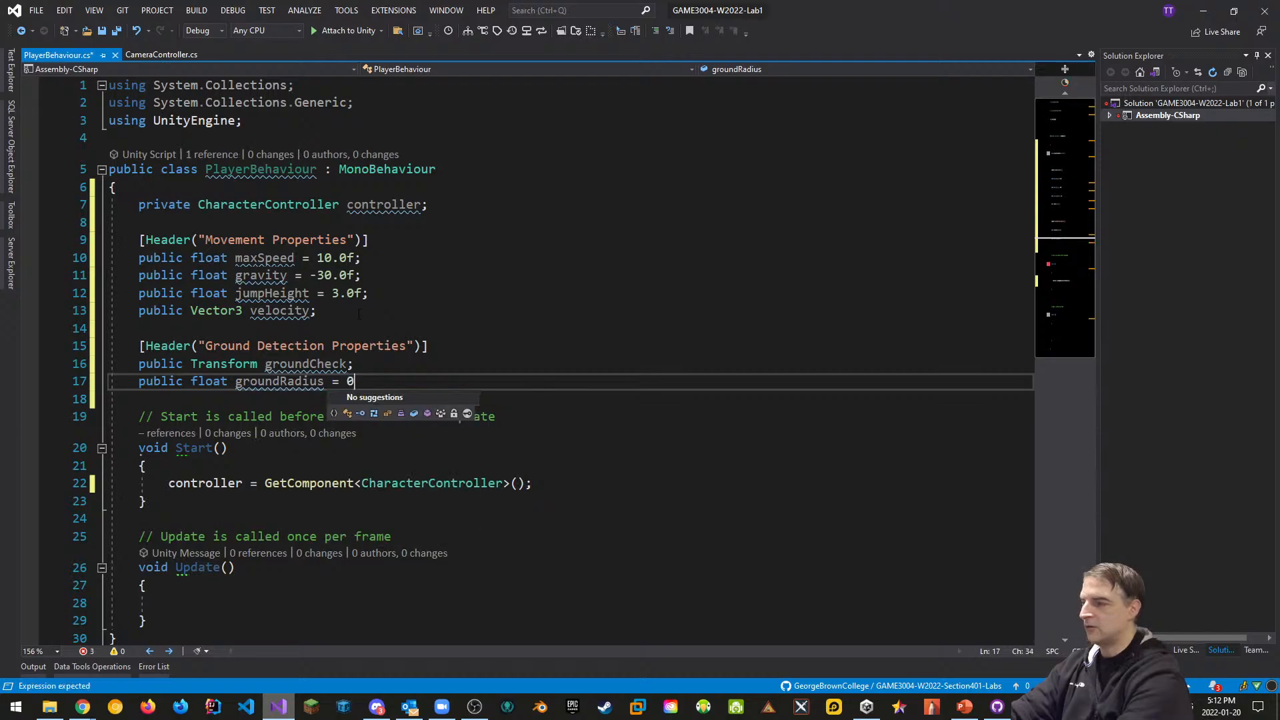
text(.4f;)
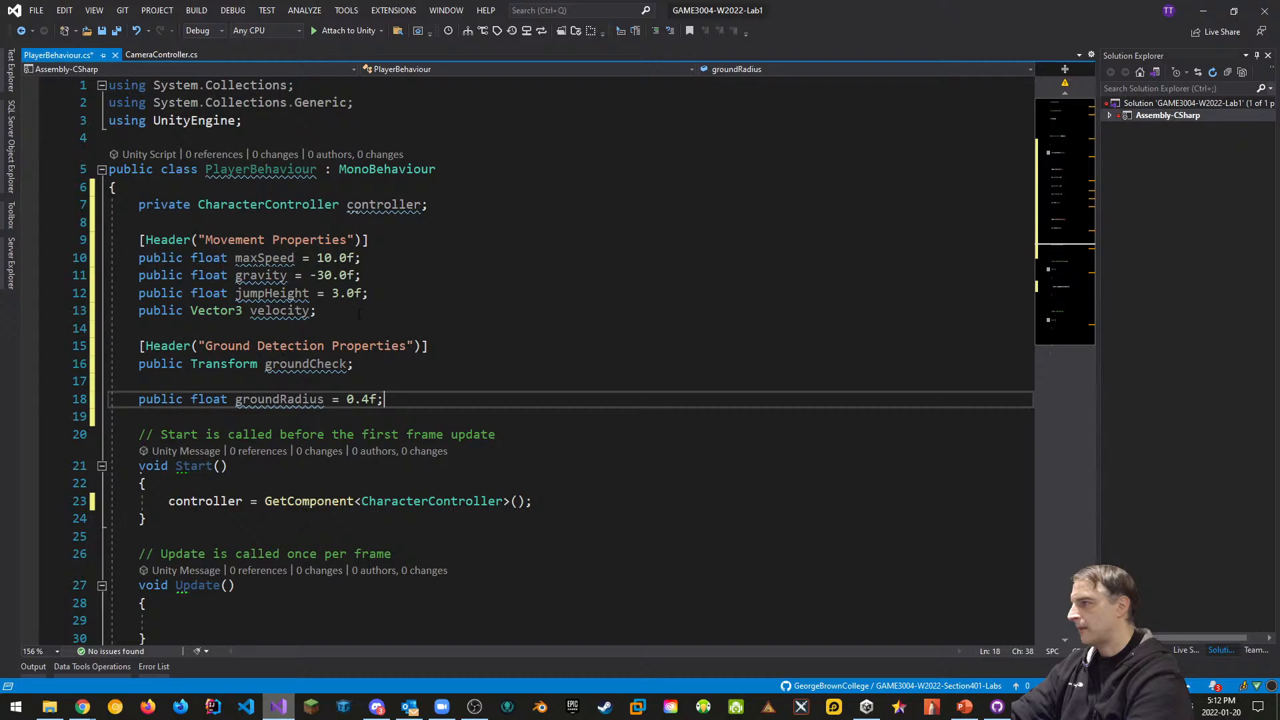
key(Up)
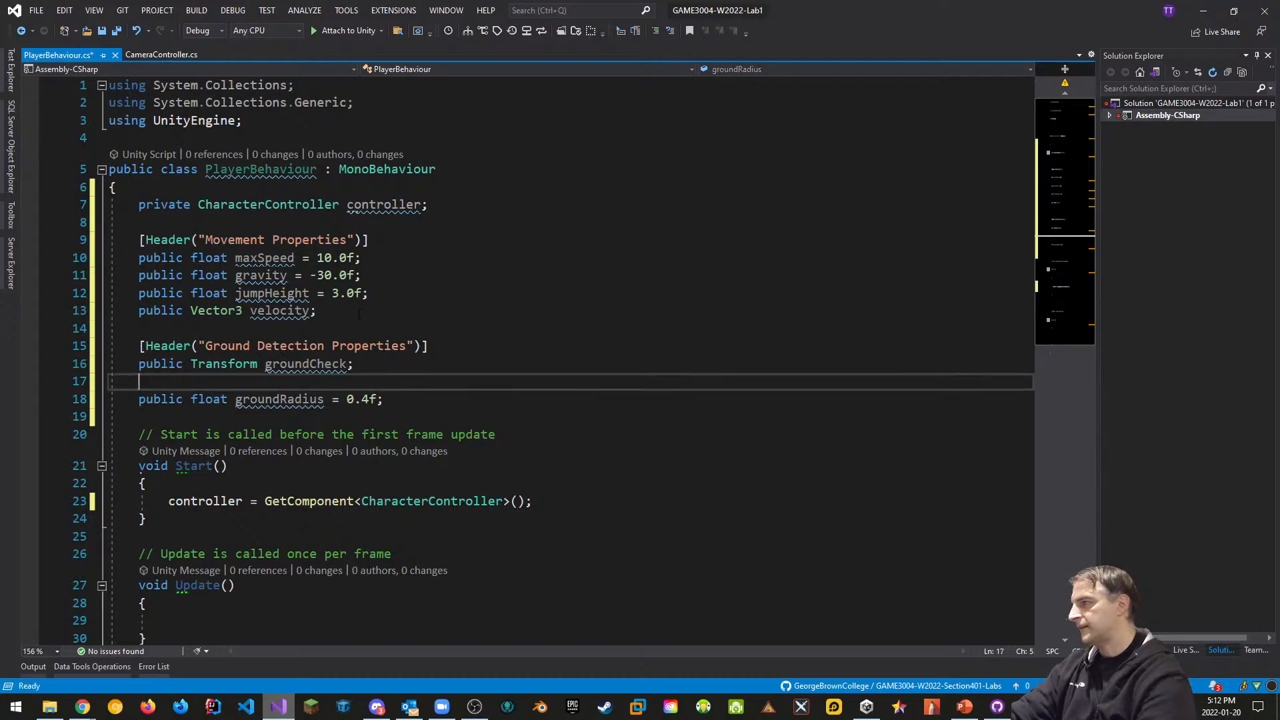
key(BackSpace)
key(BackSpace)
key(Down)
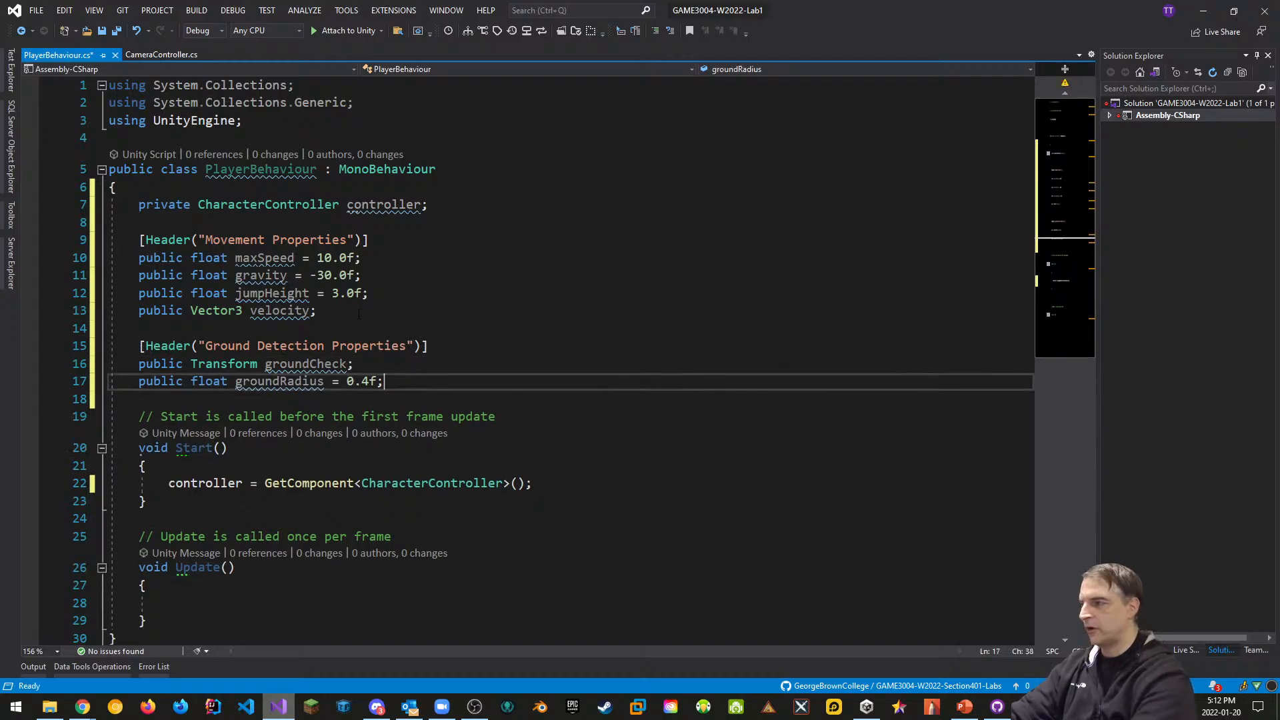
Add public LayerMask groundMask and public bool isGrounded fields, then save the script
key(Return)
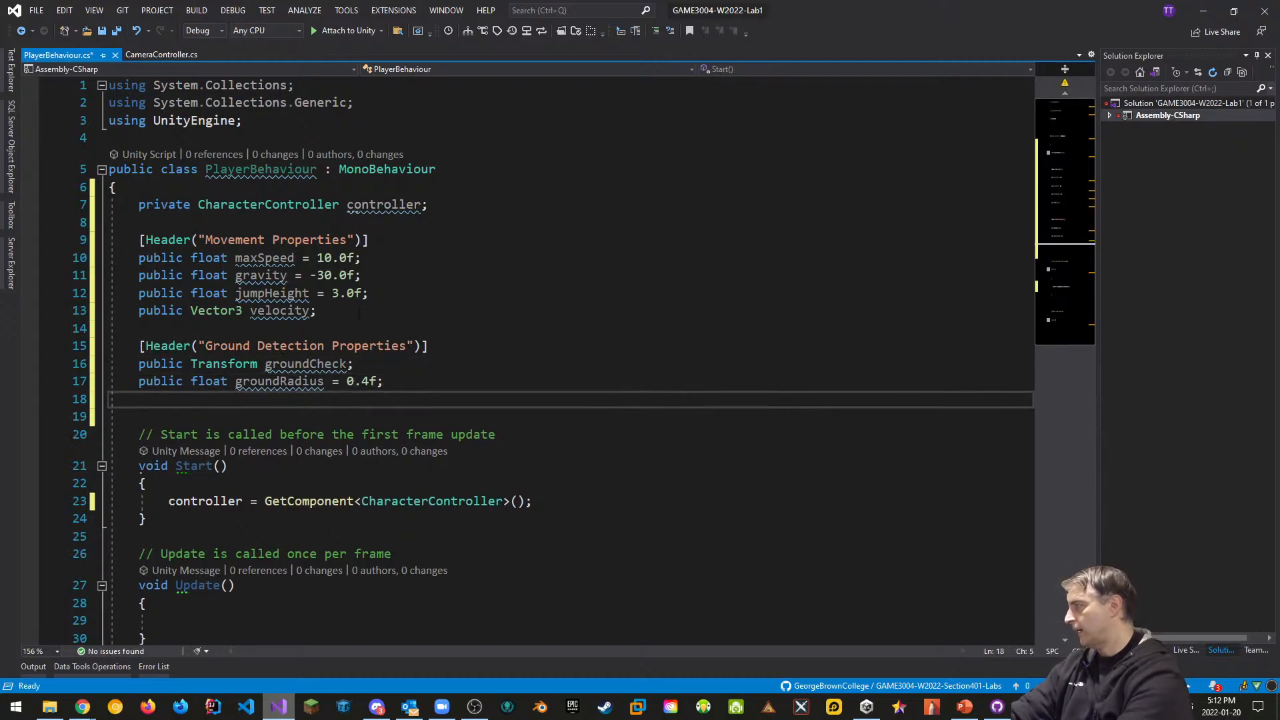
text(public L)
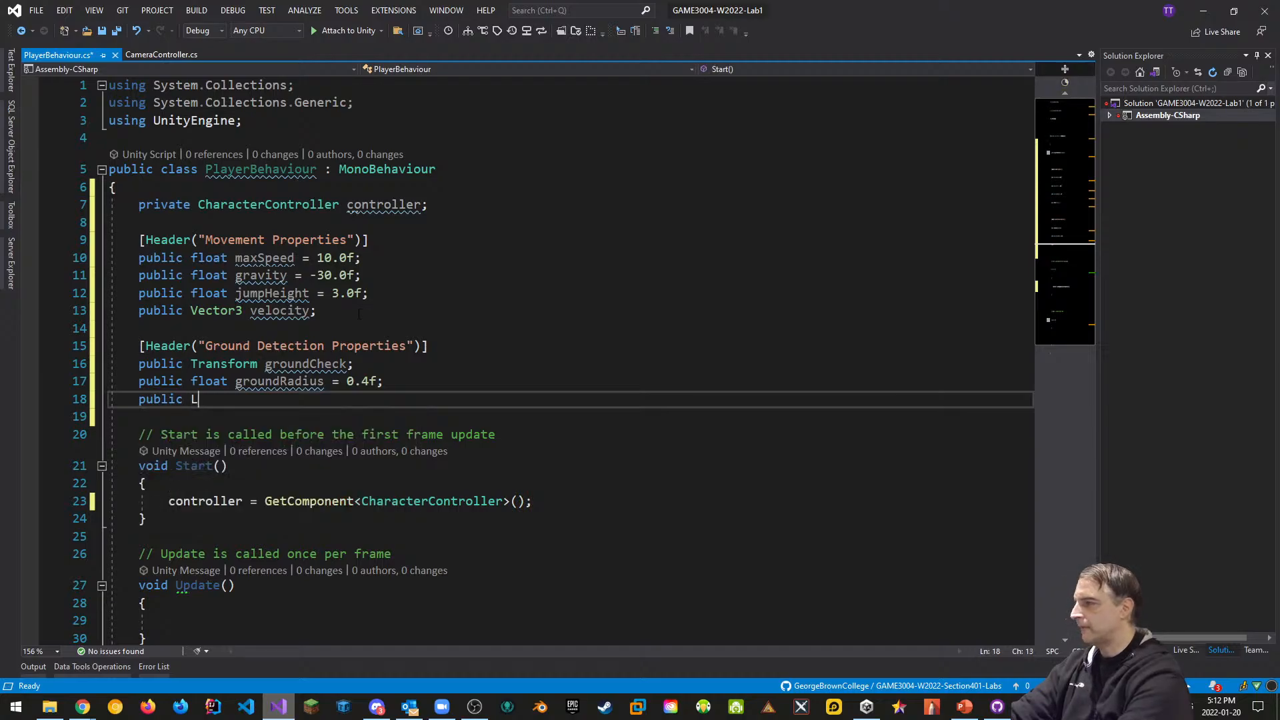
text(ayerM)
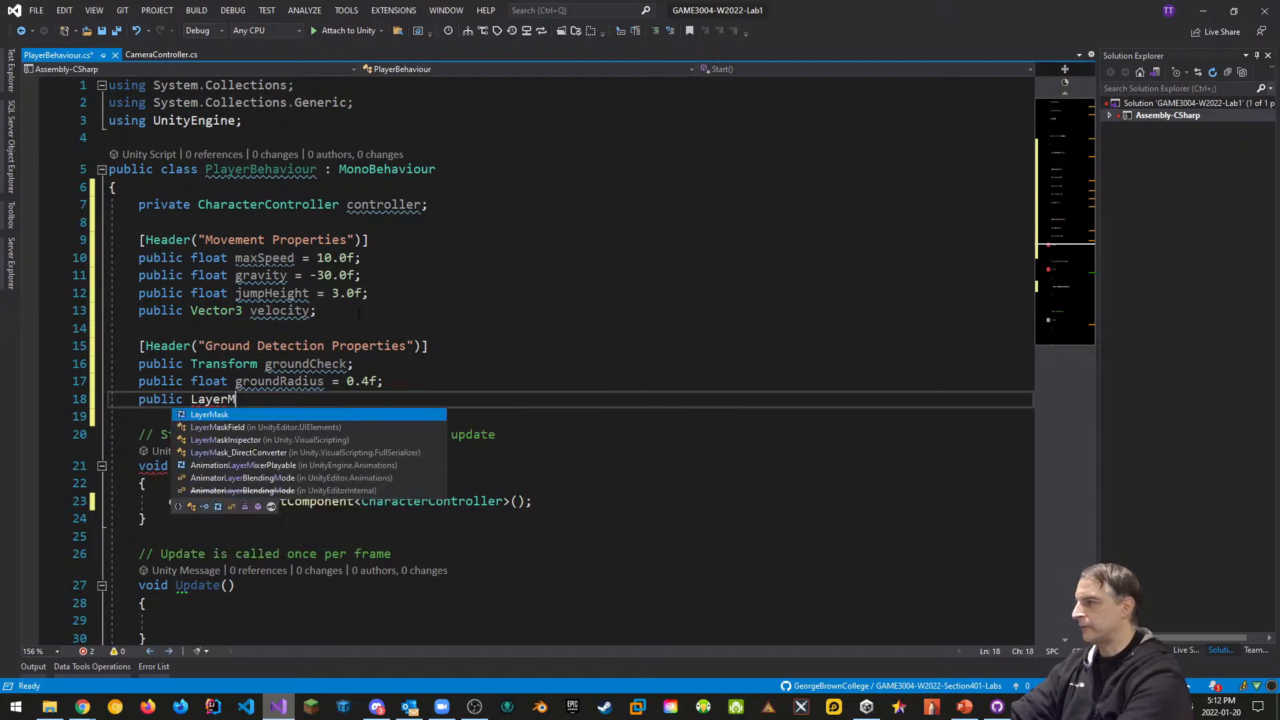
text(ask groundMask;)
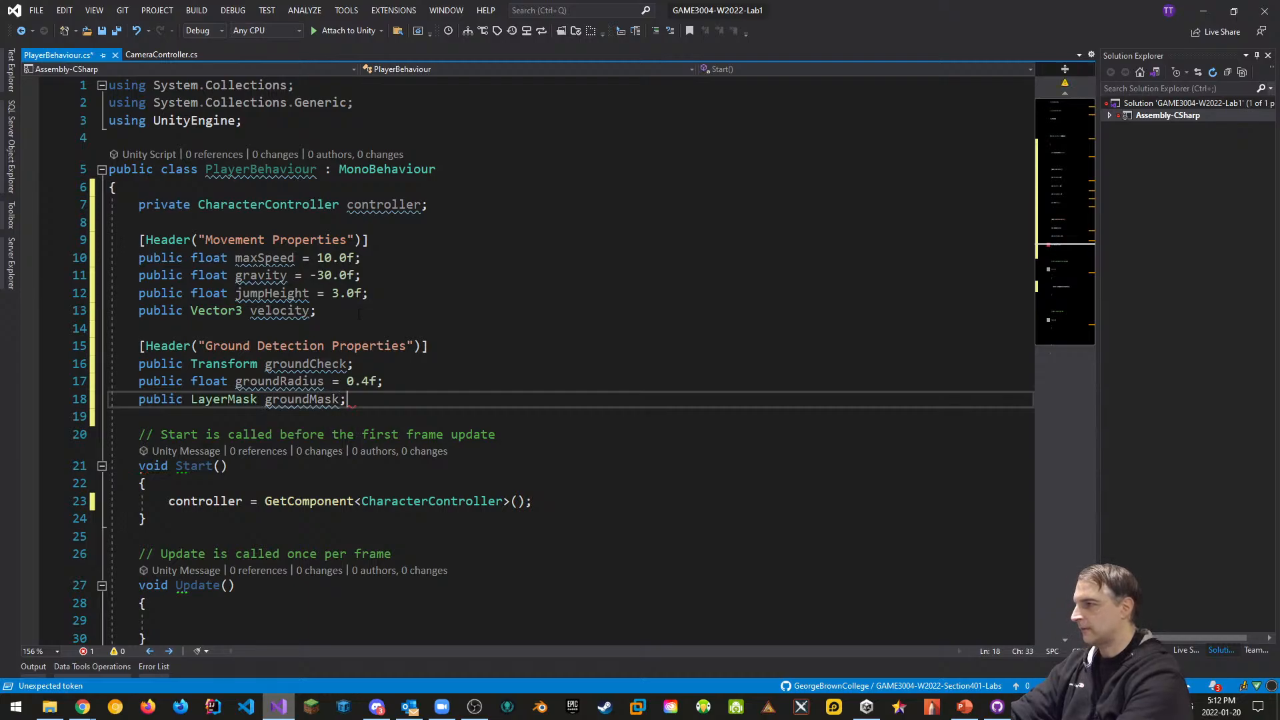
key(Return)
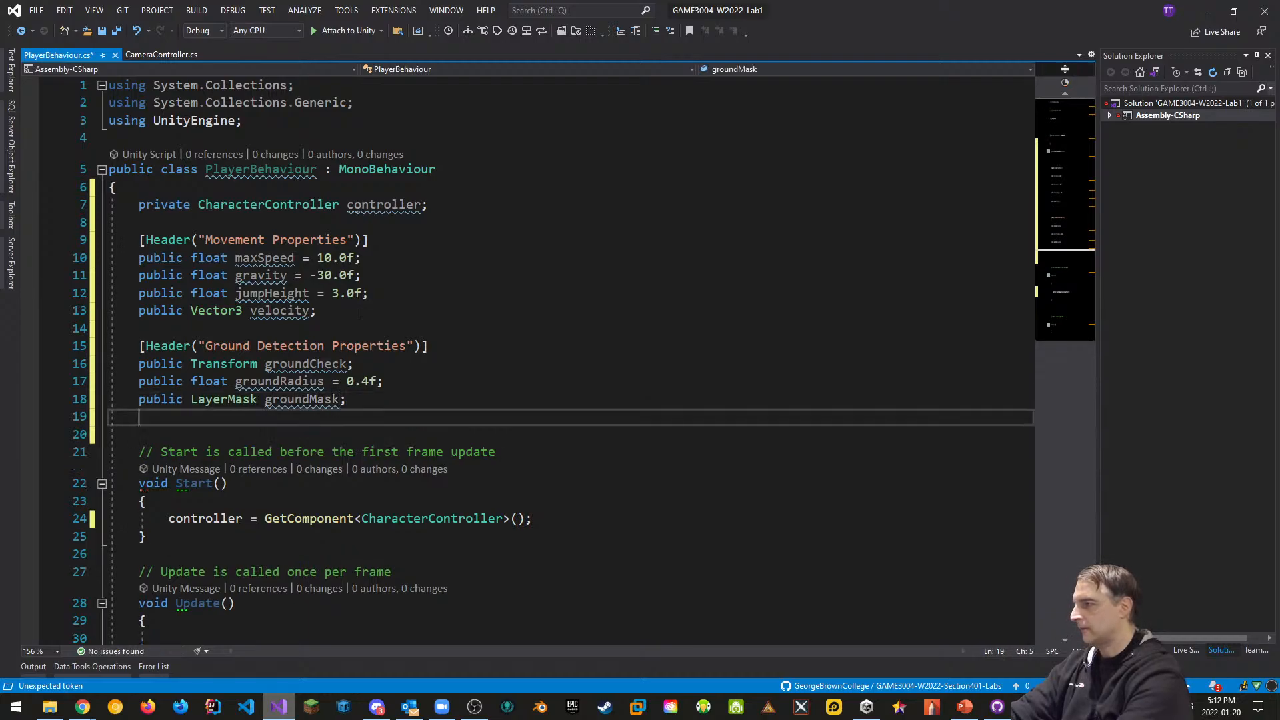
text(pubi)
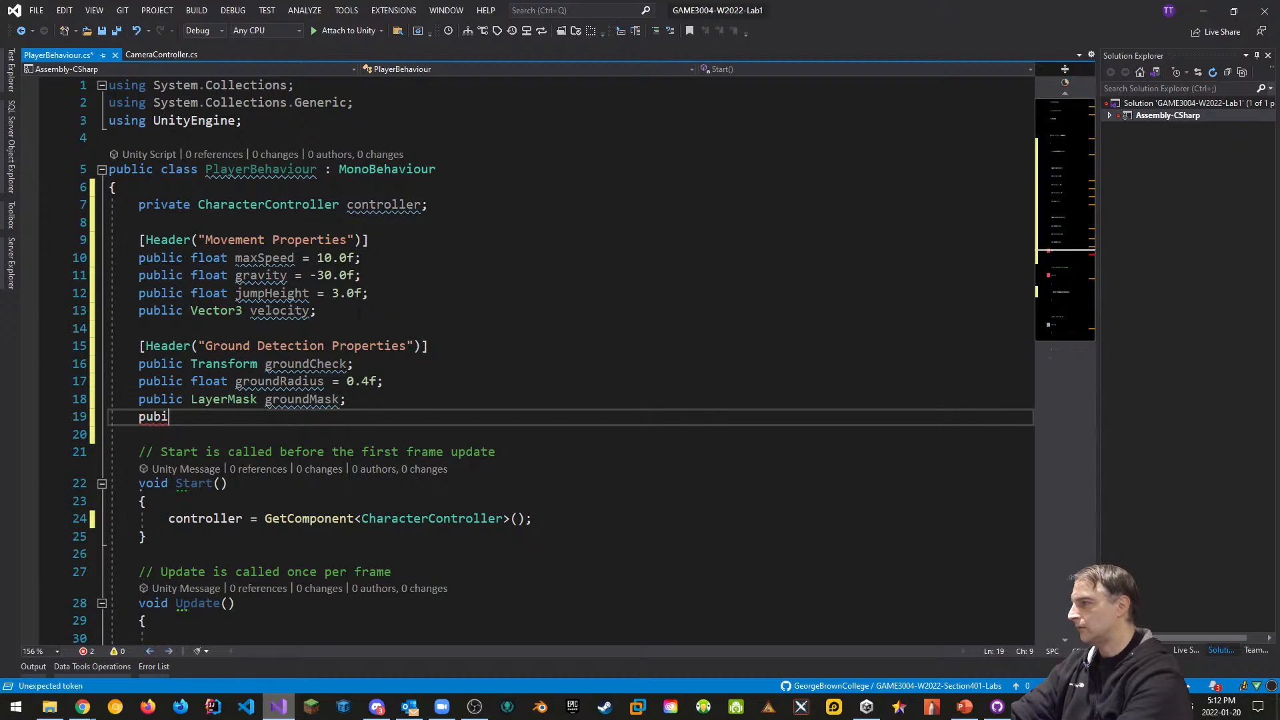
key(BackSpace)
text(li)
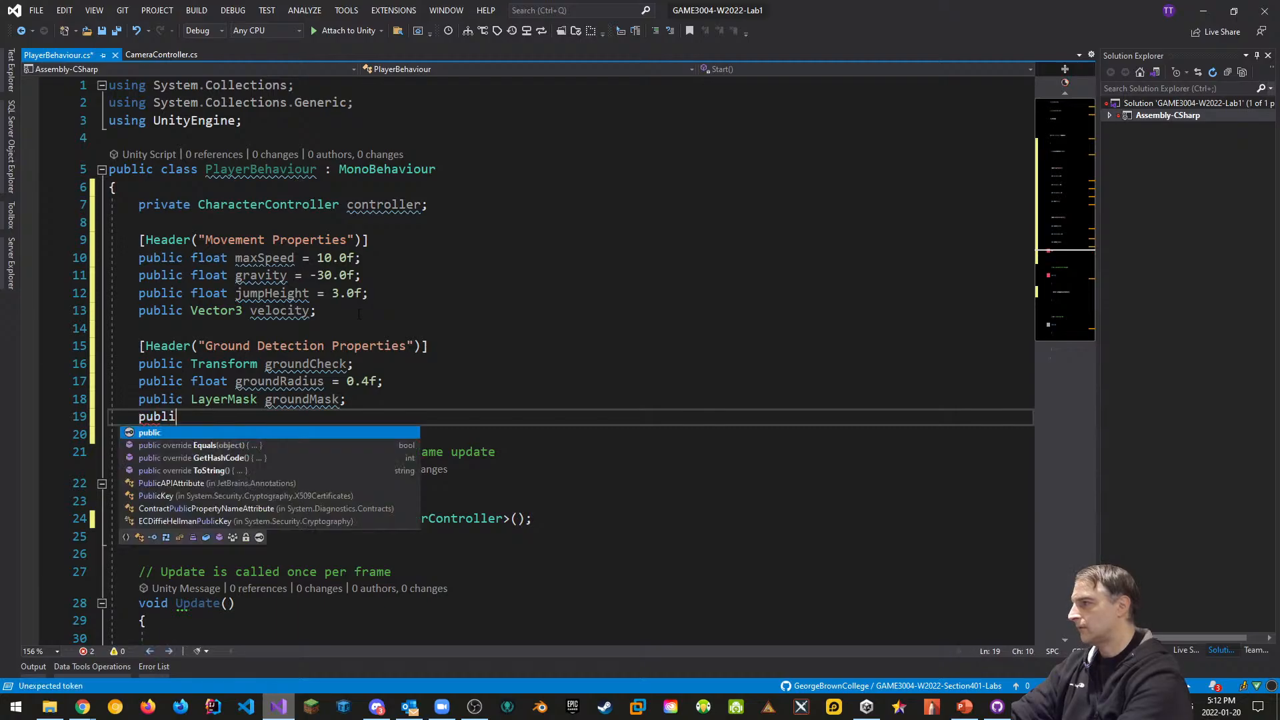
text(c bool)
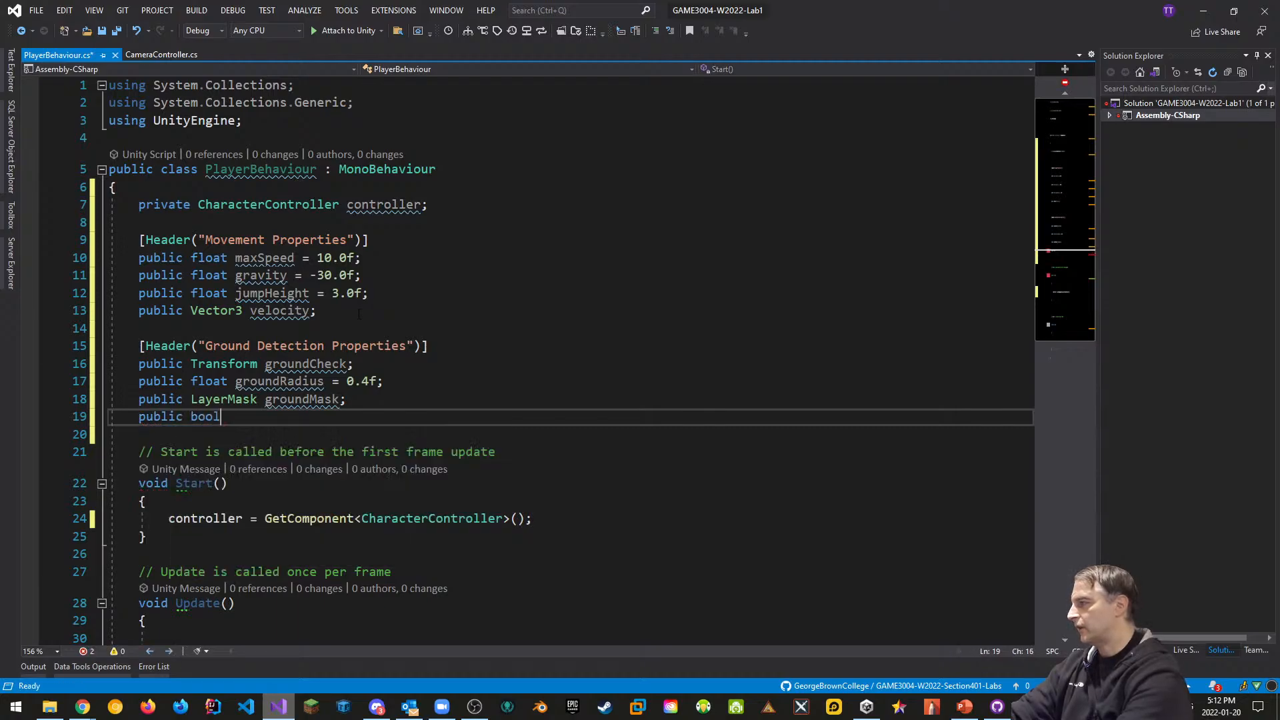
text( isGround)
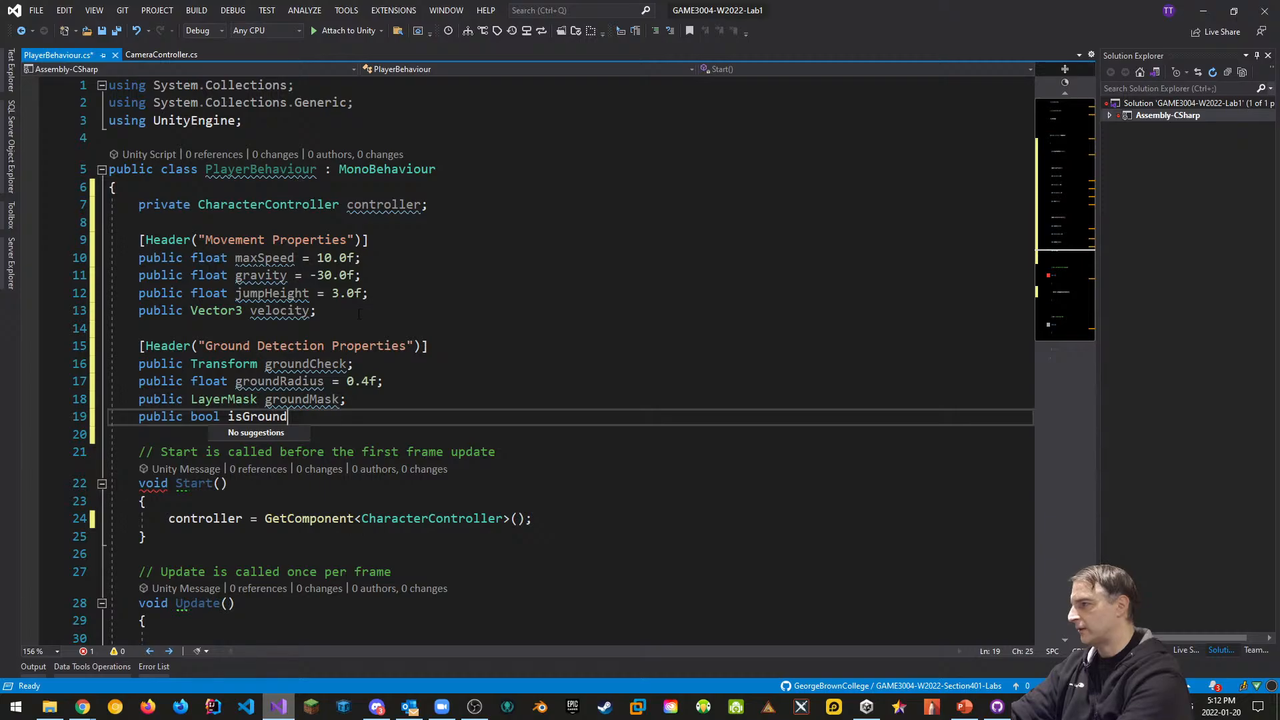
text(ed;)
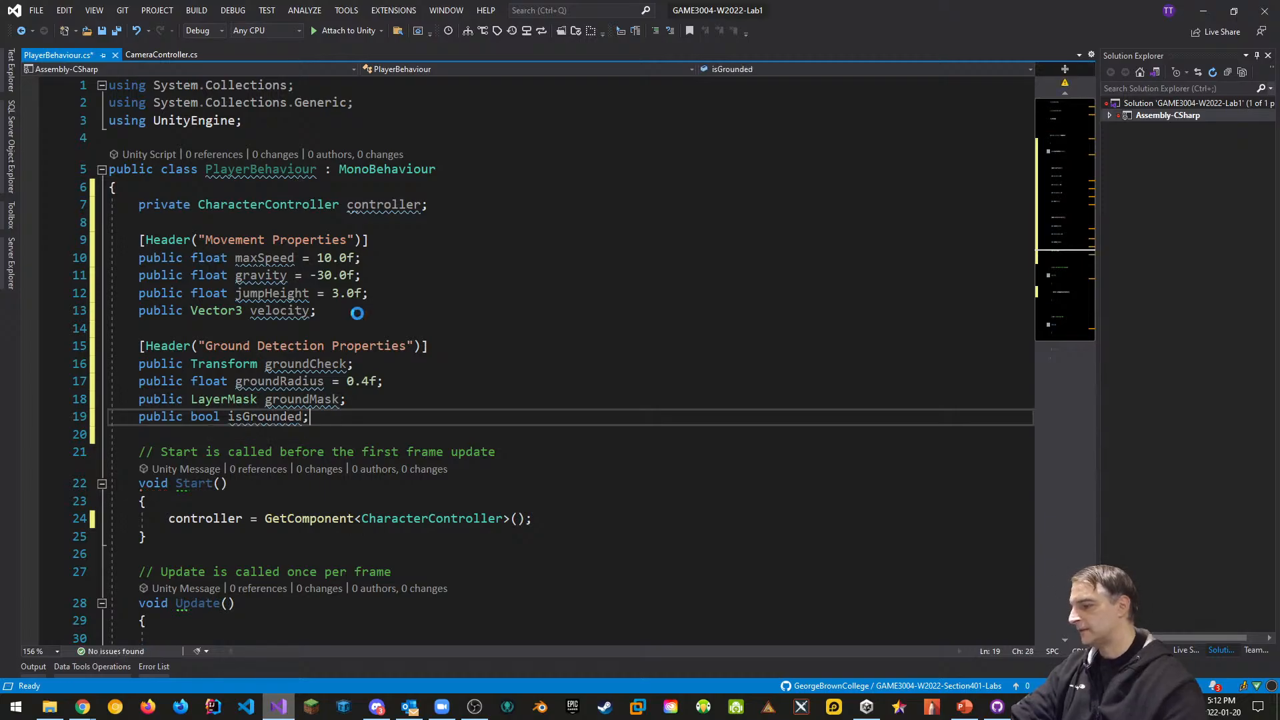
key(ctrl+s)
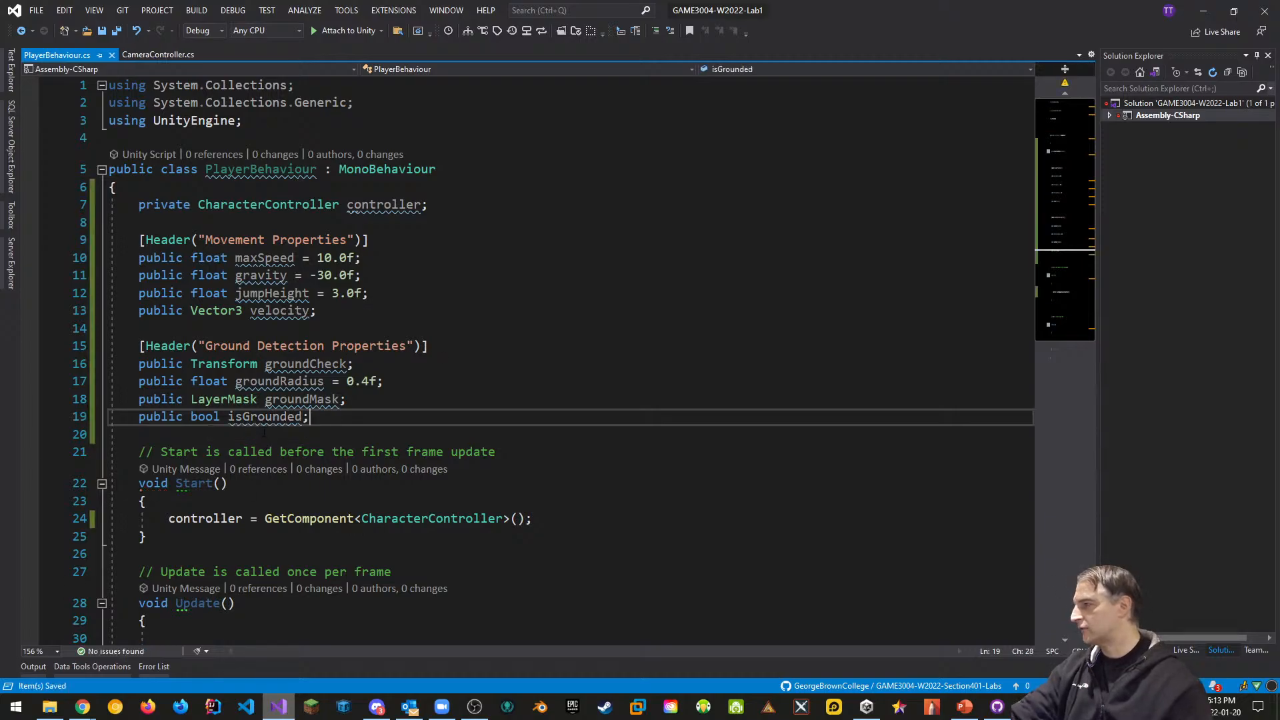
scroll(265, 432, down, 5)
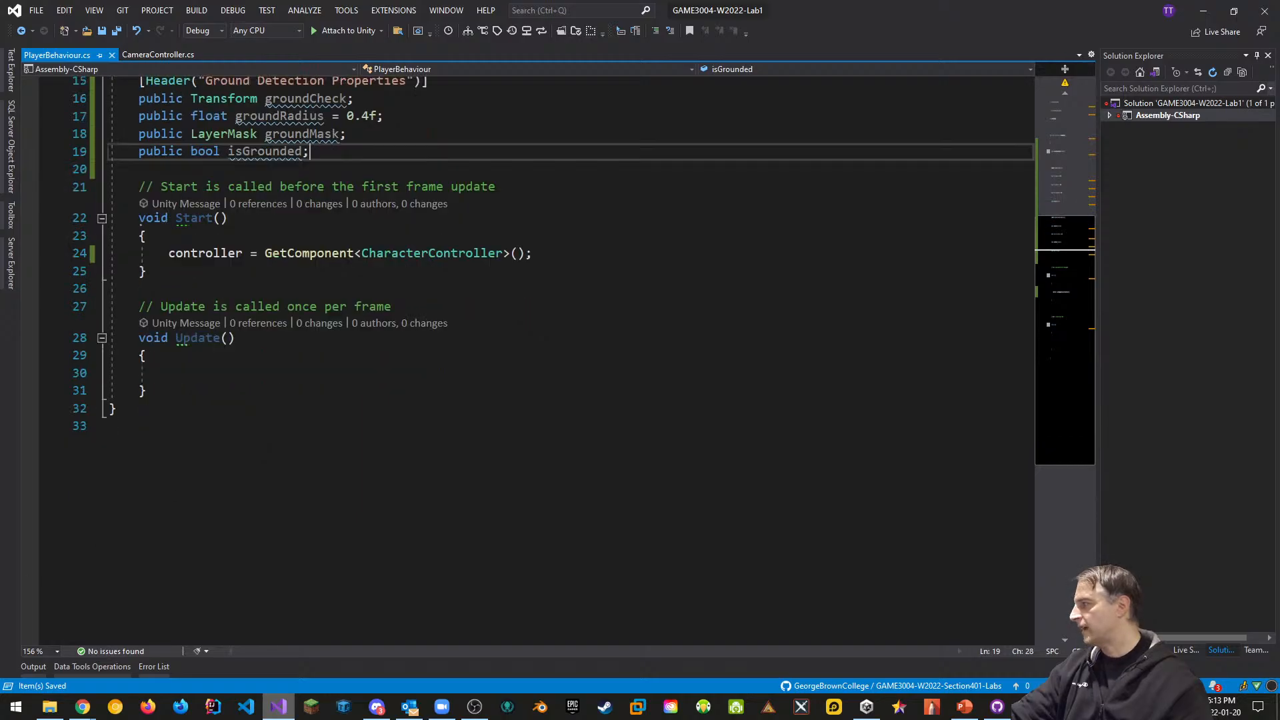
Add an OnDrawGizmos() method after Update that sets Gizmos.color to Color.magenta
click(179, 389)
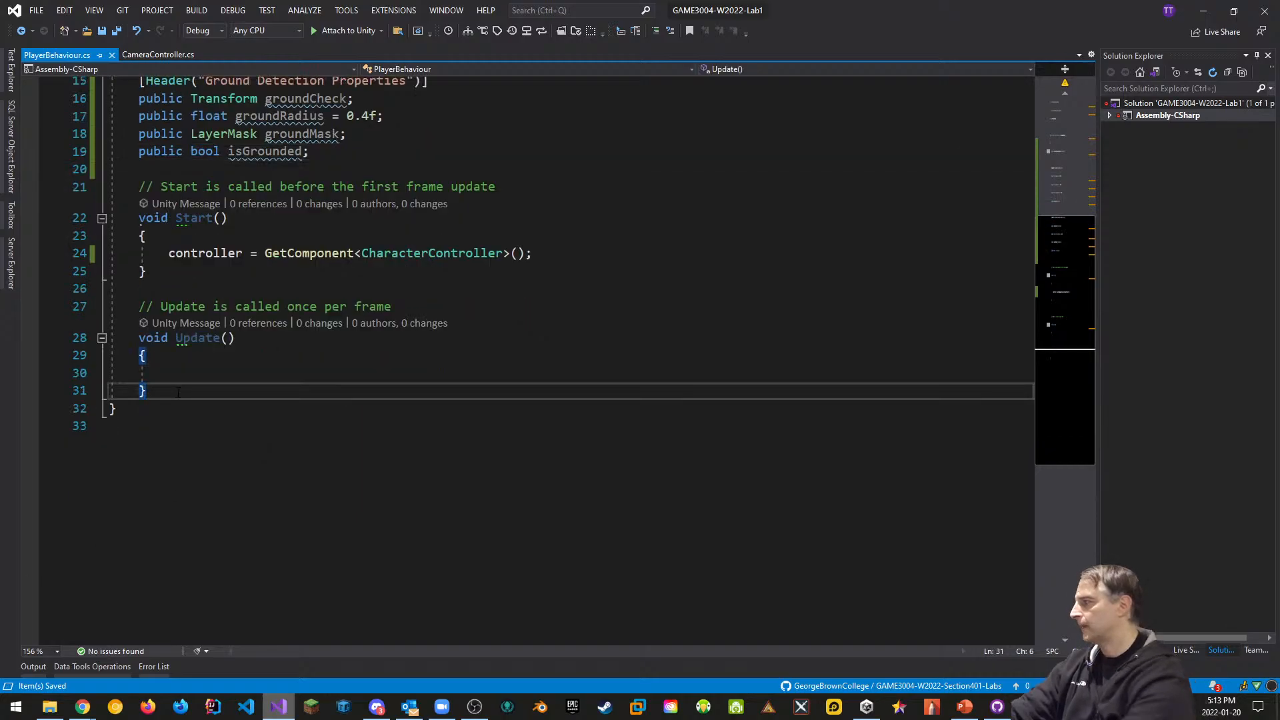
key(Return)
key(Return)
text(void )
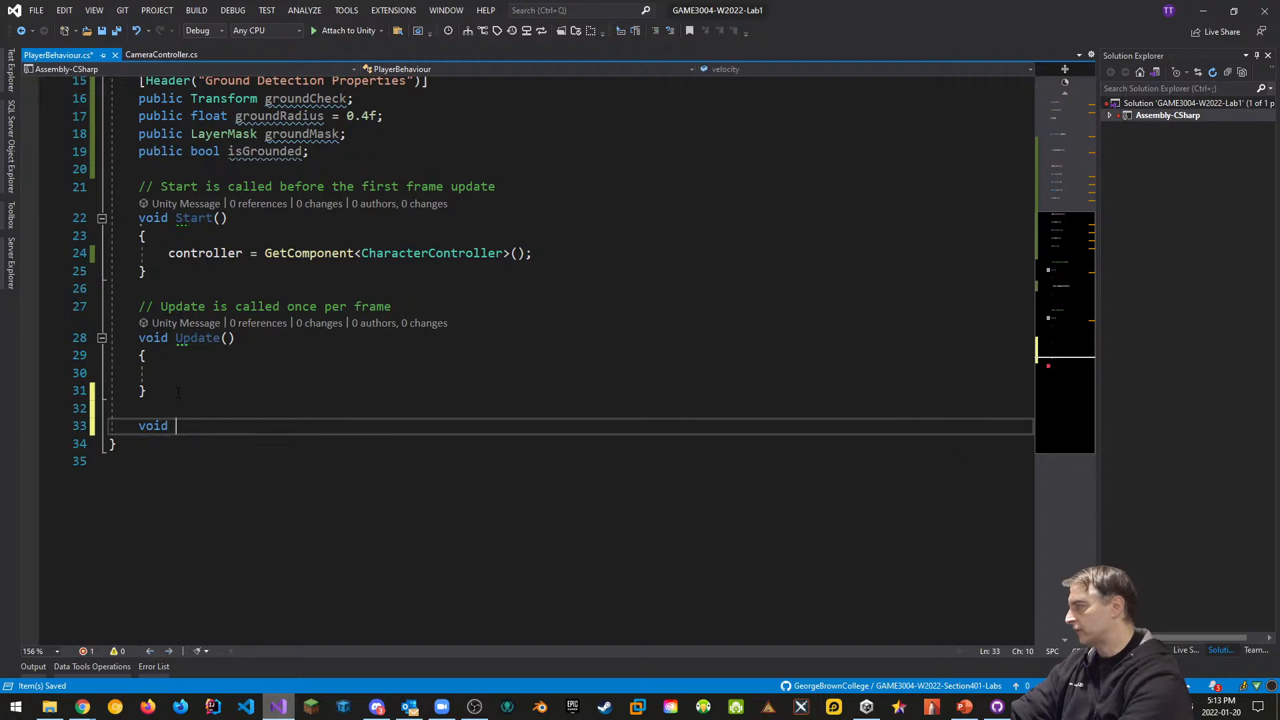
text(OnDrawG)
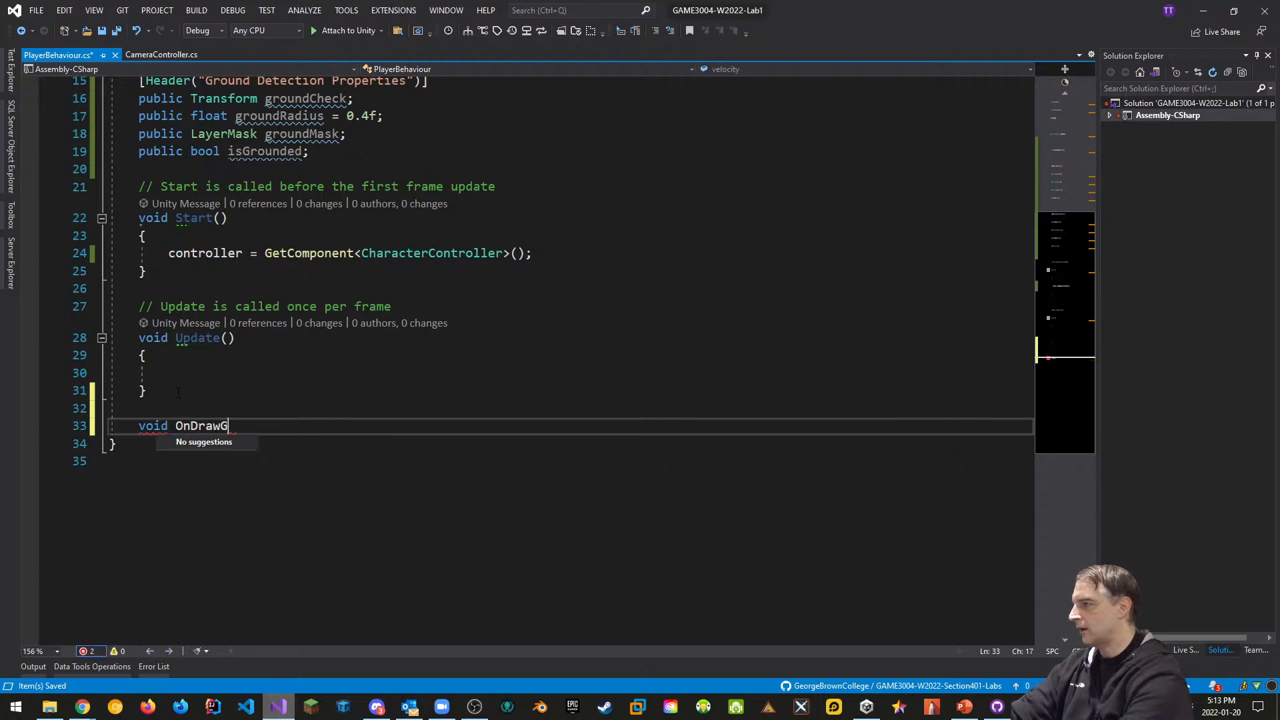
text(izmos())
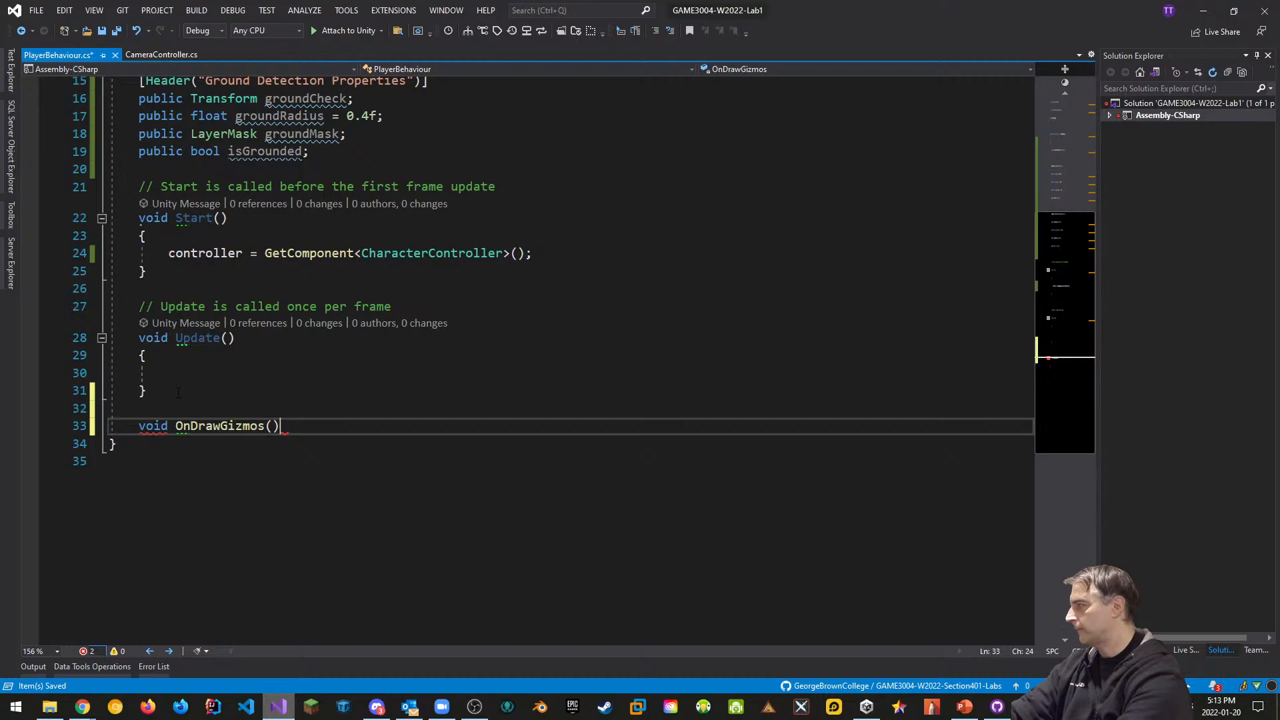
key(Return)
text({)
key(Return)
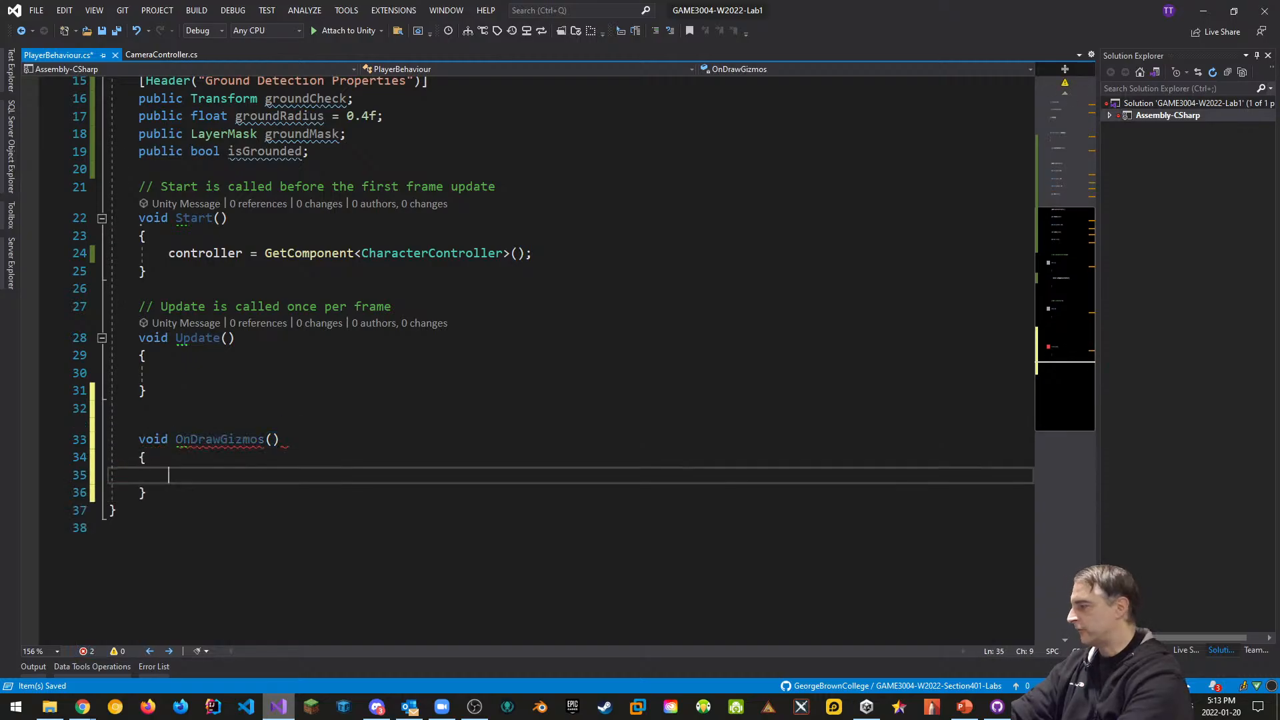
text(Giz)
key(Escape)
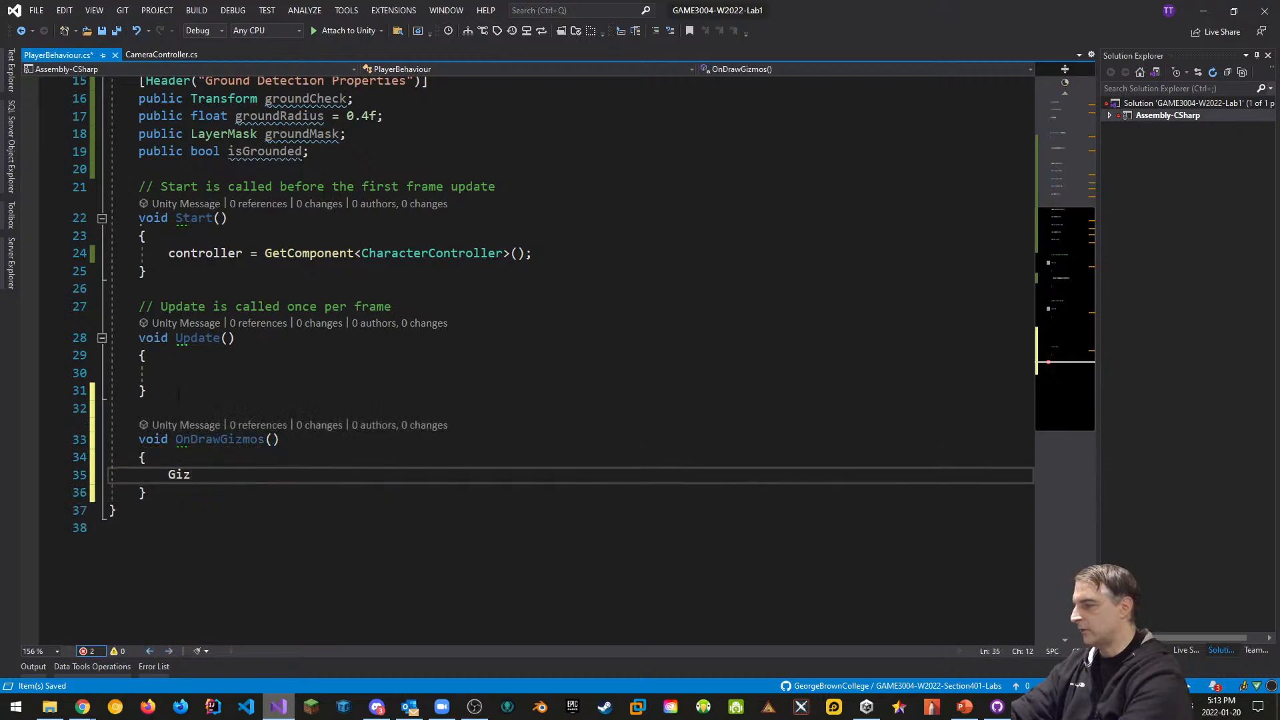
text(mos.color )
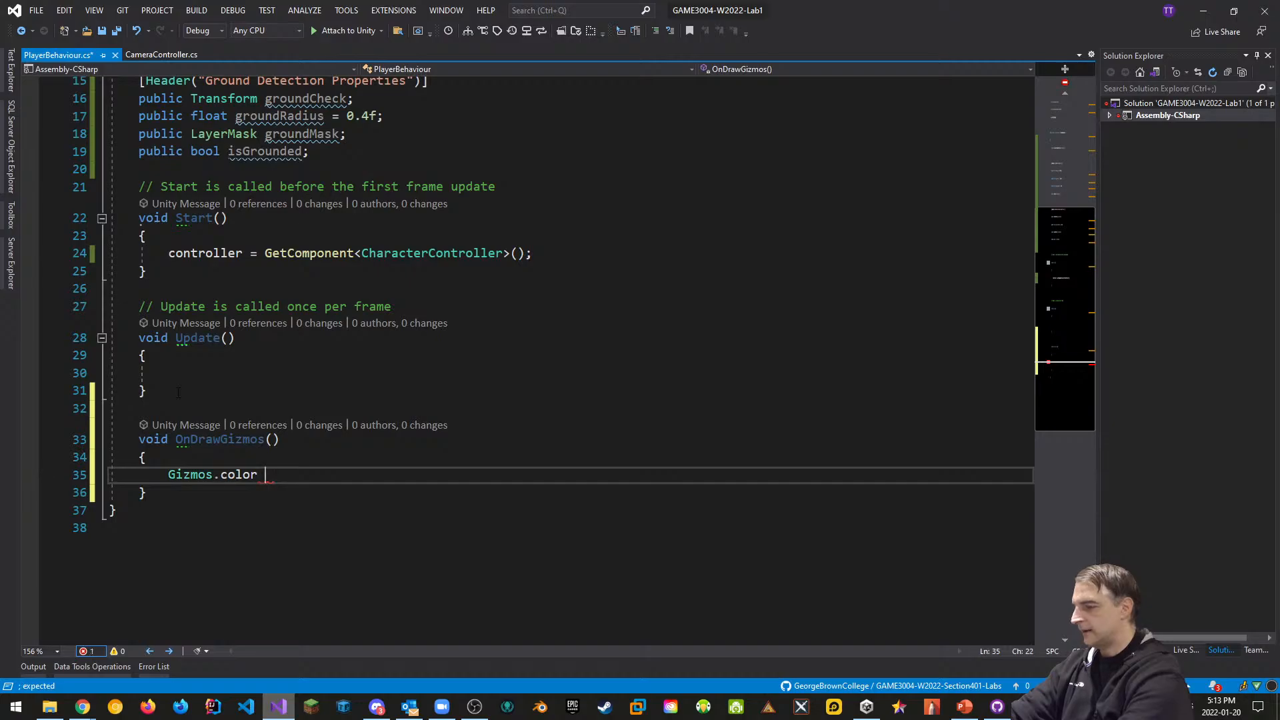
text(= Color.m)
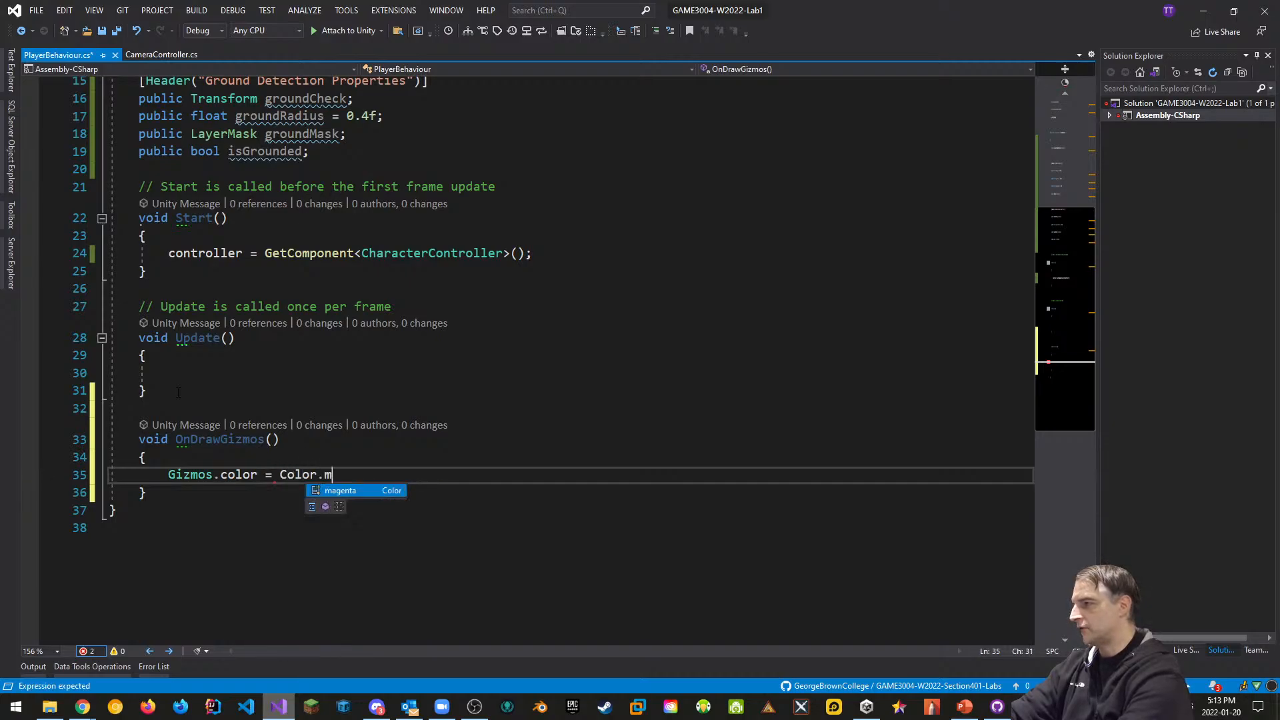
key(Tab)
text(;)
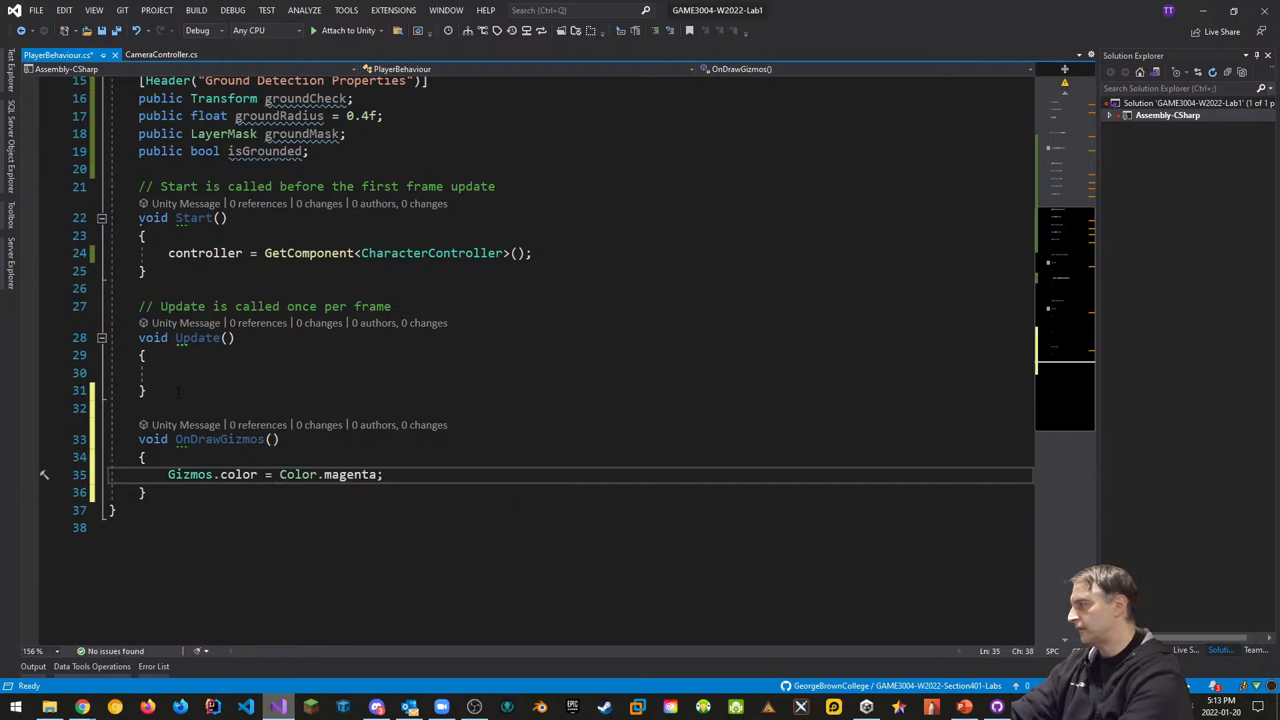
Draw Gizmos.DrawWireSphere(groundCheck.position, groundRadius) in OnDrawGizmos and save the script
key(Return)
text(Giz)
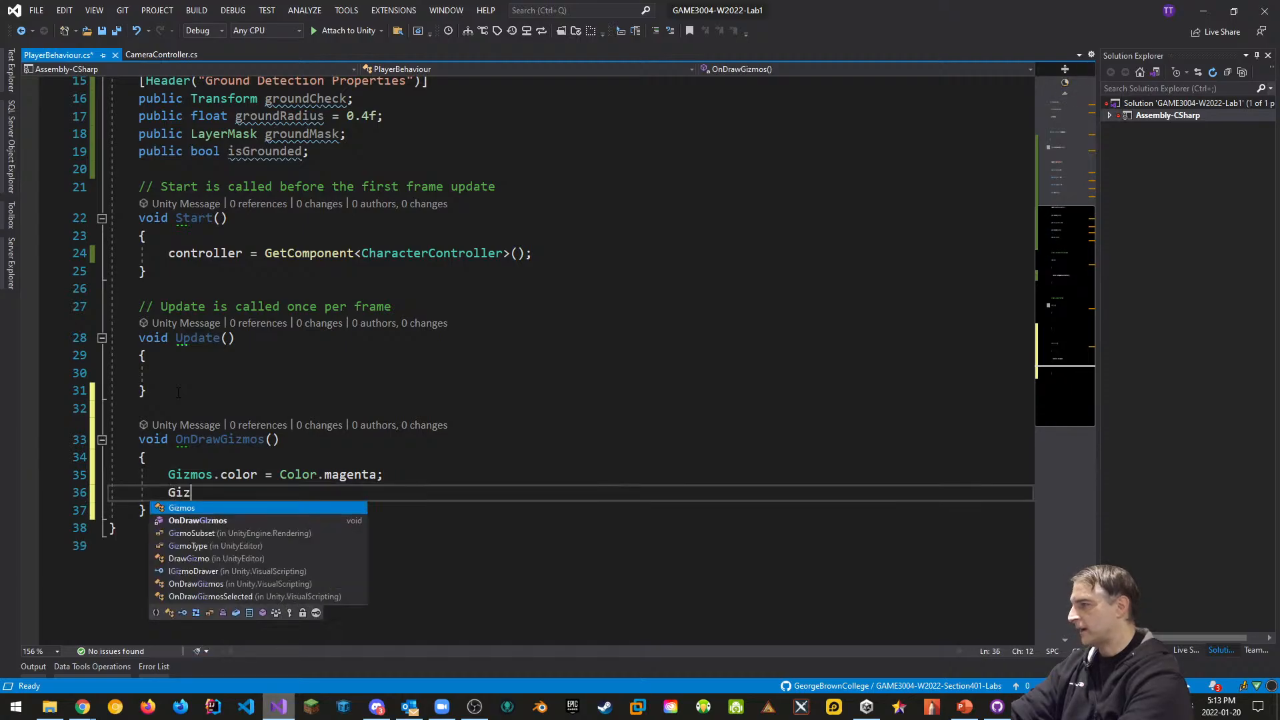
key(Tab)
text(.draw)
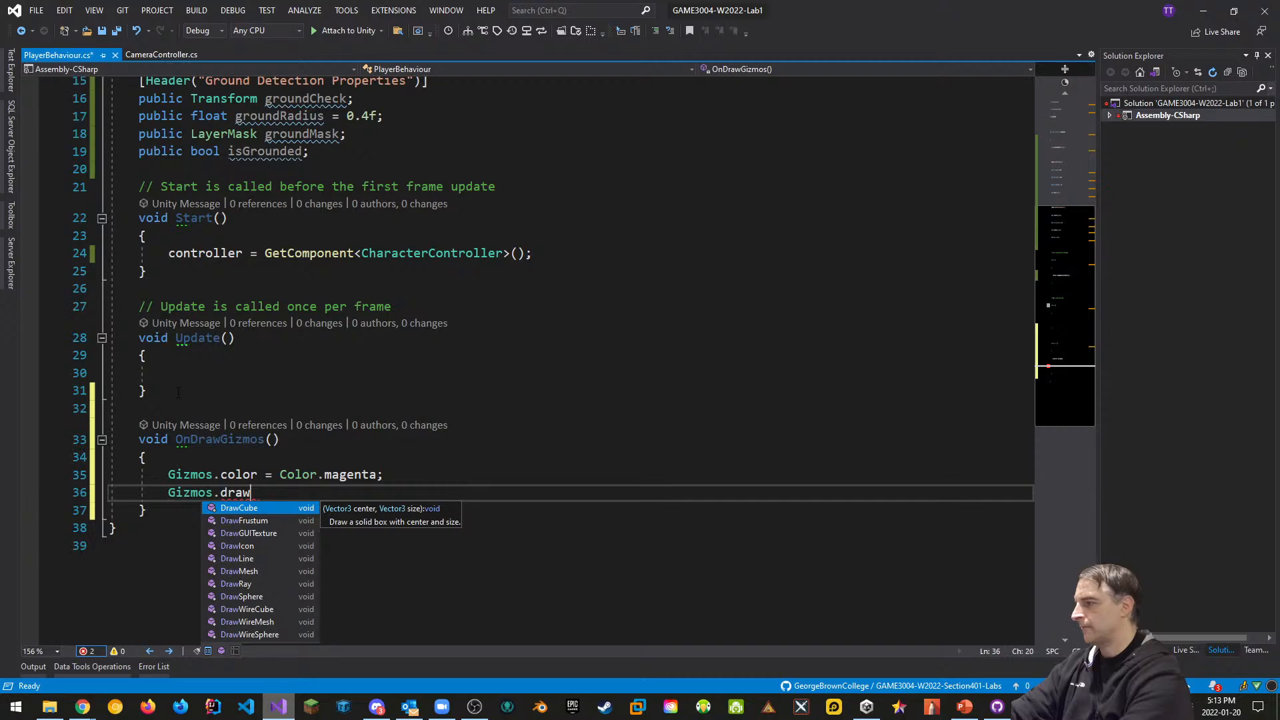
text(w)
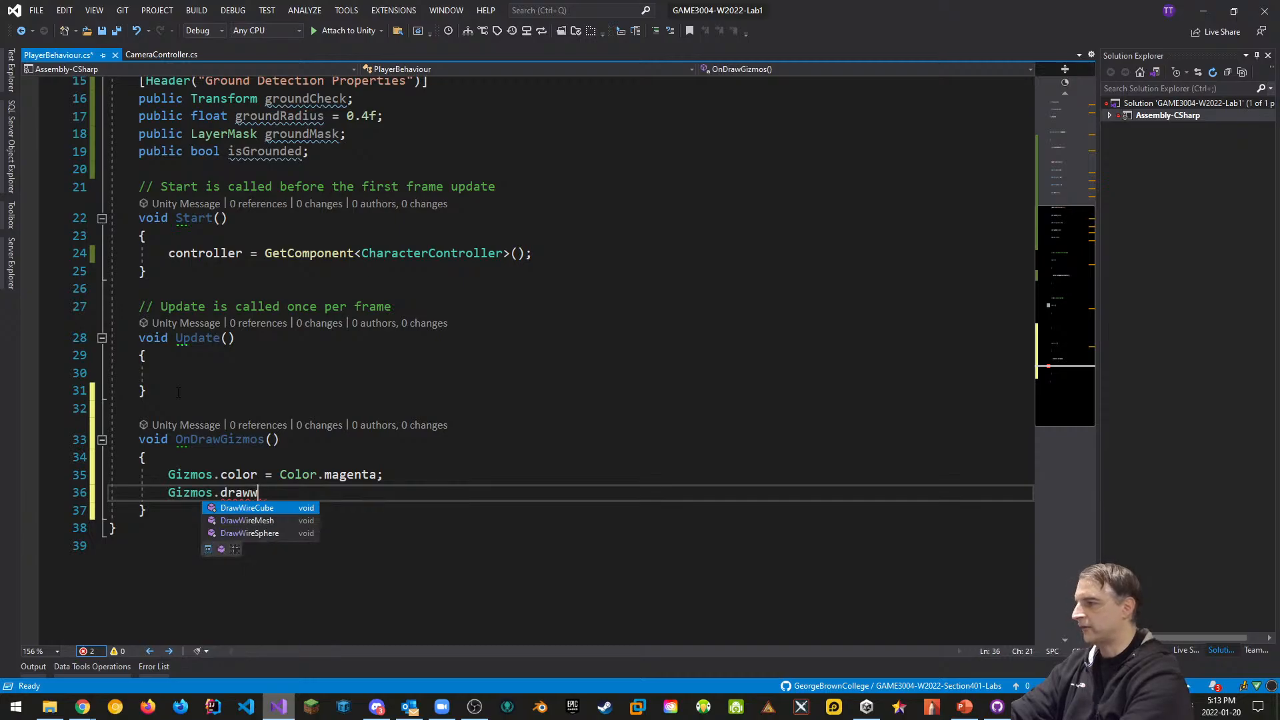
key(Down)
key(Down)
text(()
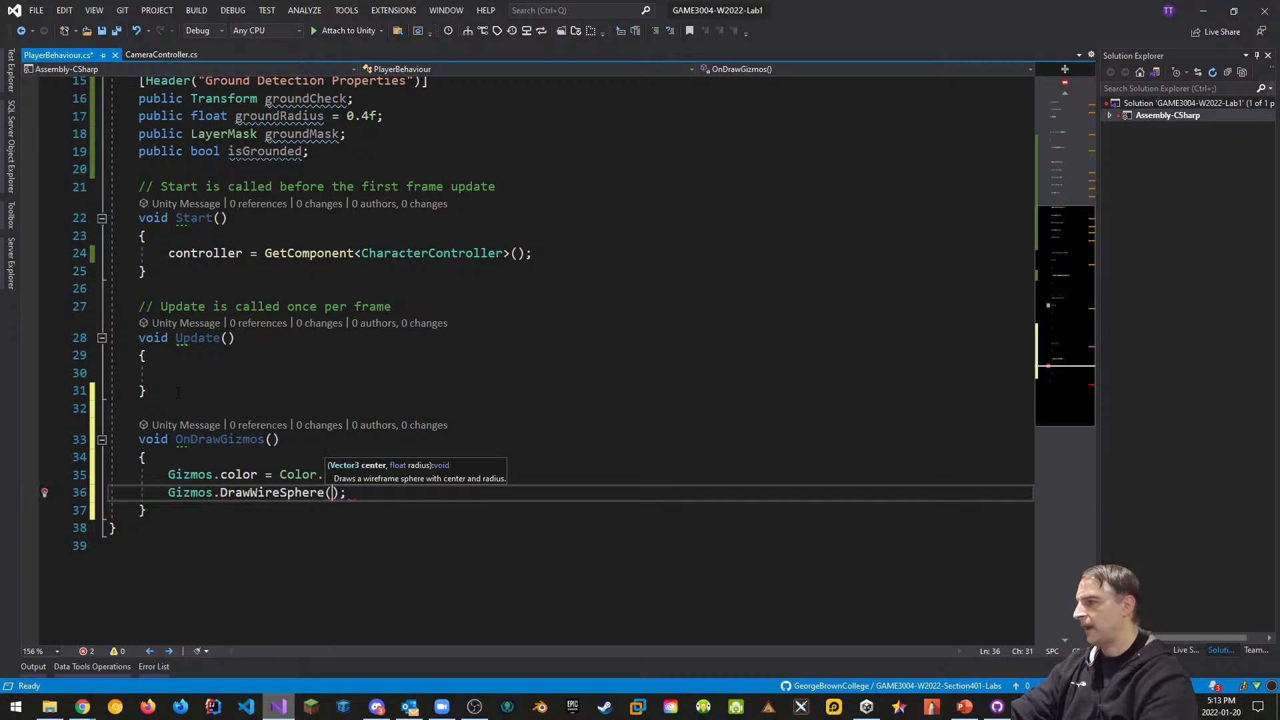
text(ground)
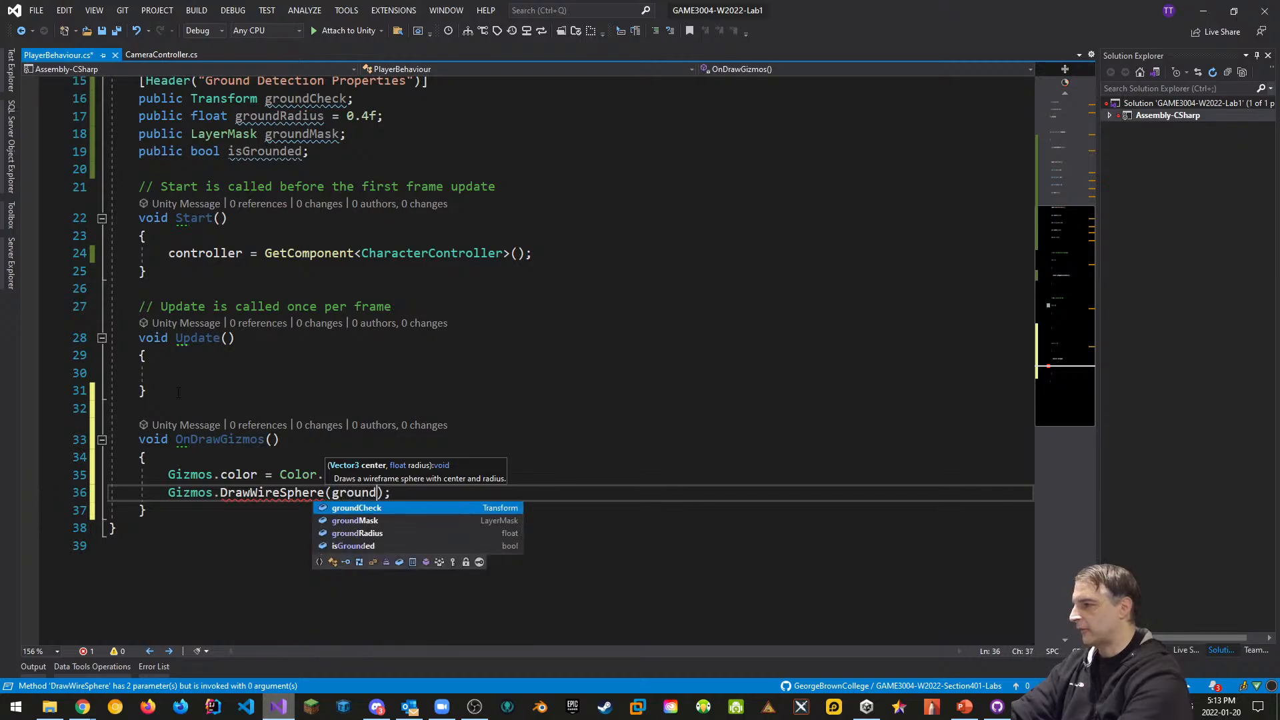
key(Tab)
text(.position)
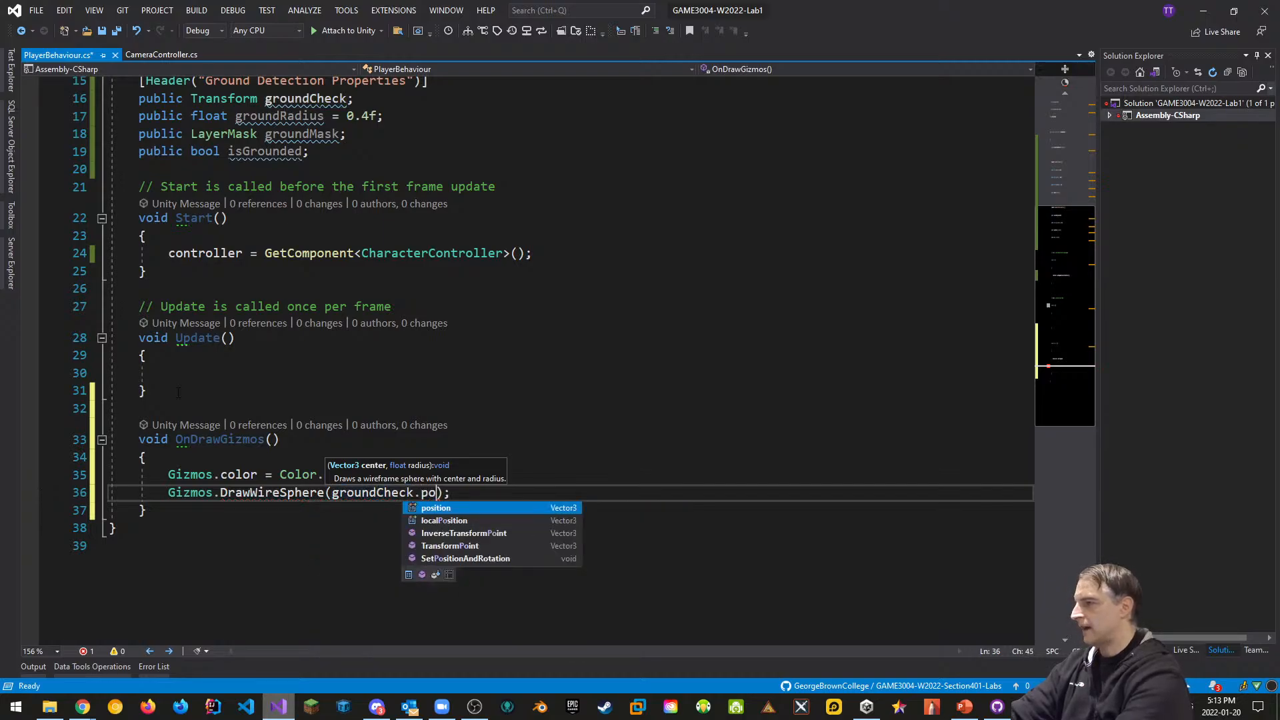
key(Tab)
text(, groudn)
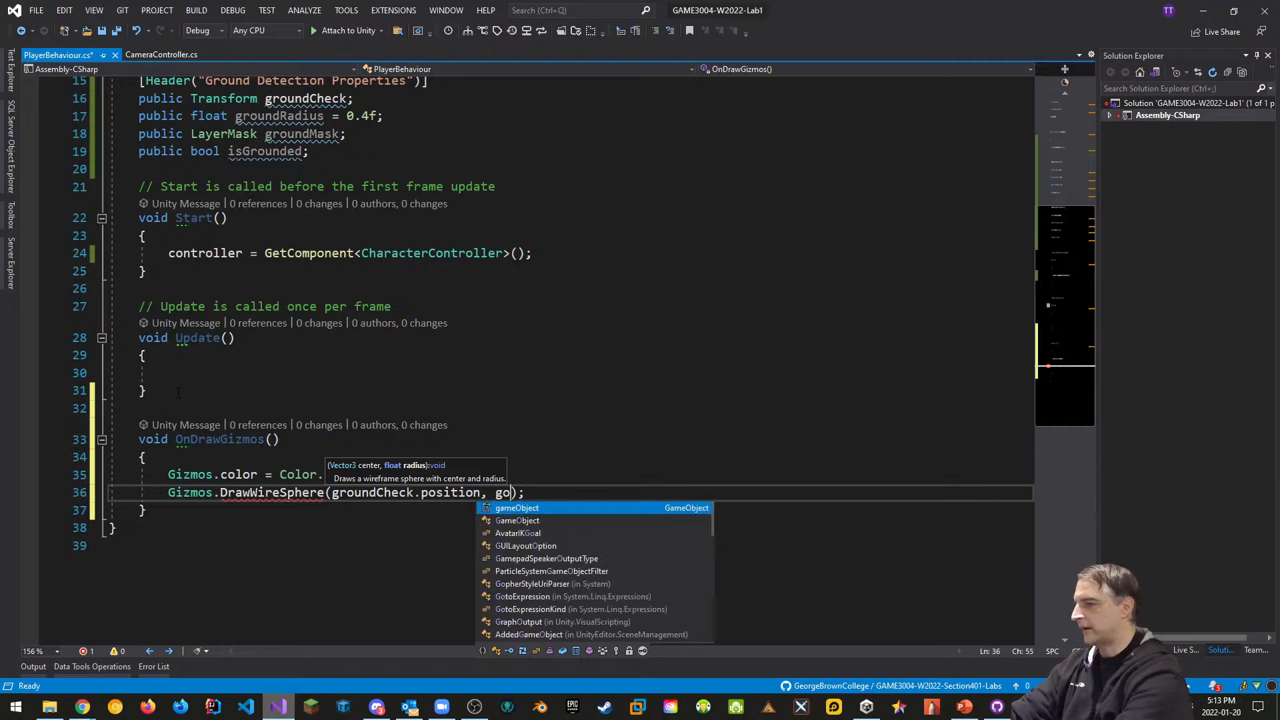
key(BackSpace)
key(BackSpace)
text(nd)
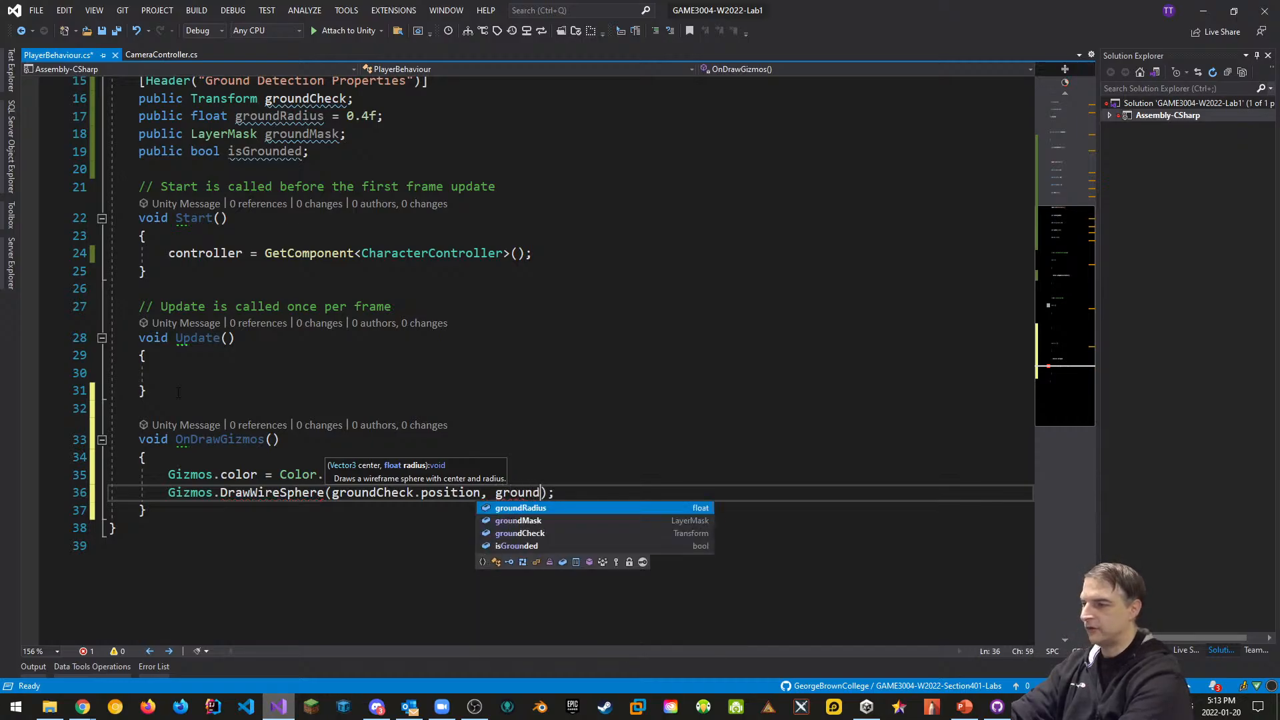
key(Tab)
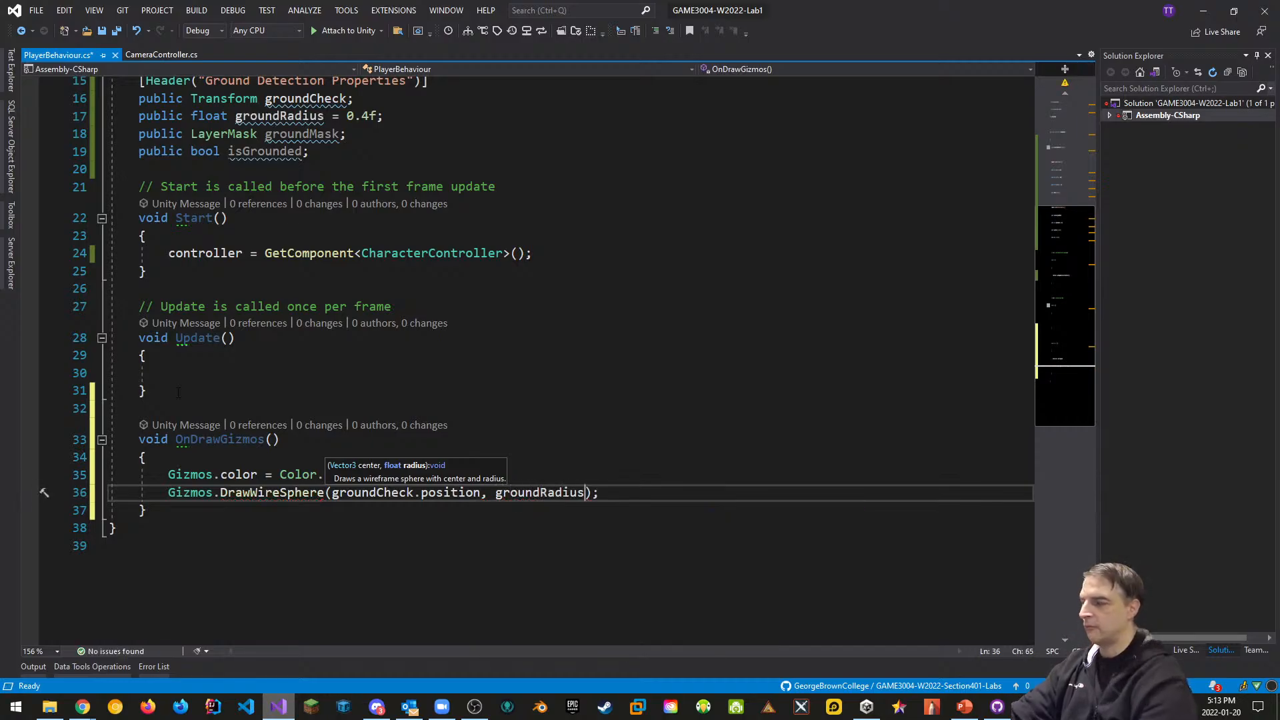
click(628, 460)
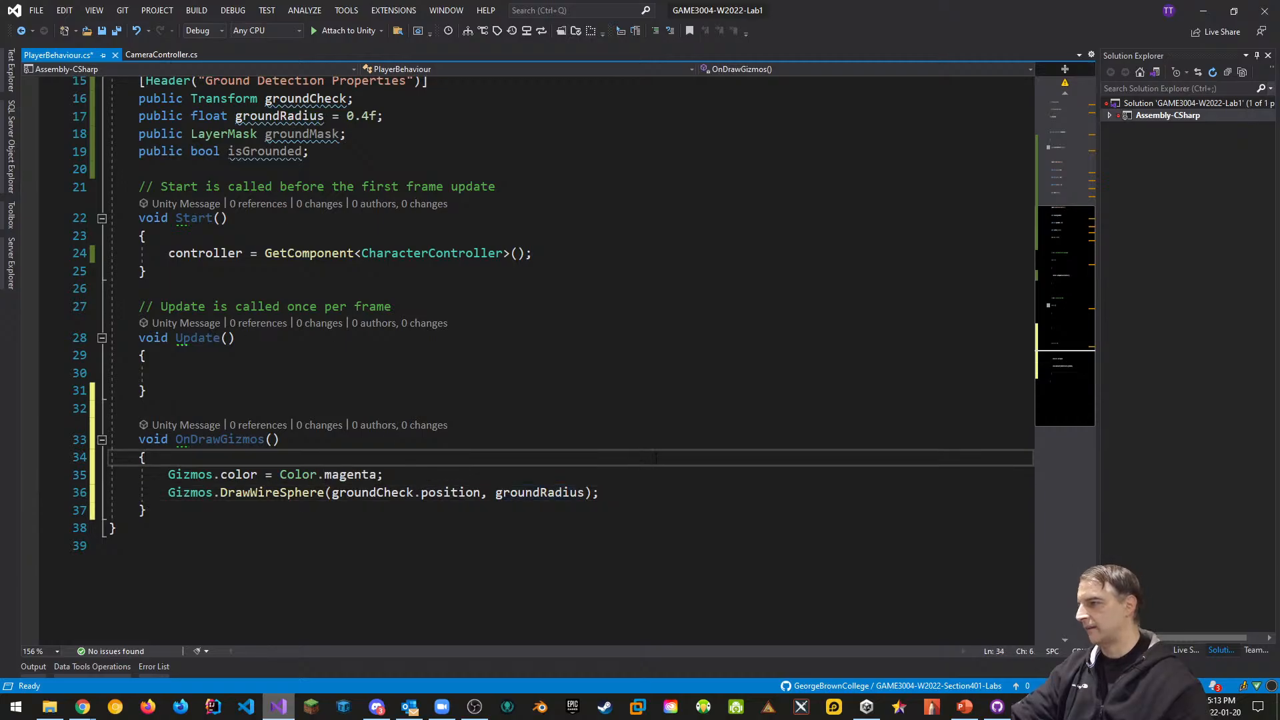
key(ctrl+s)
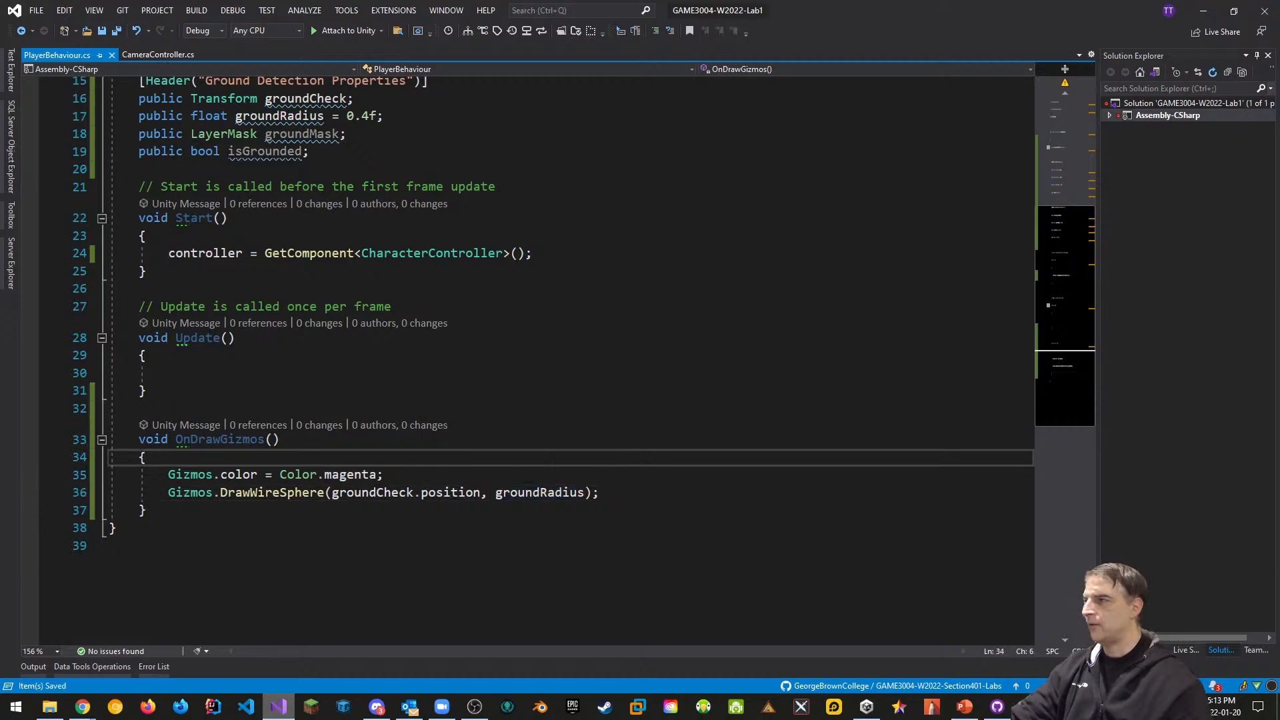
Review the script and return to Unity so the script assemblies reload
scroll(493, 378, up, 2)
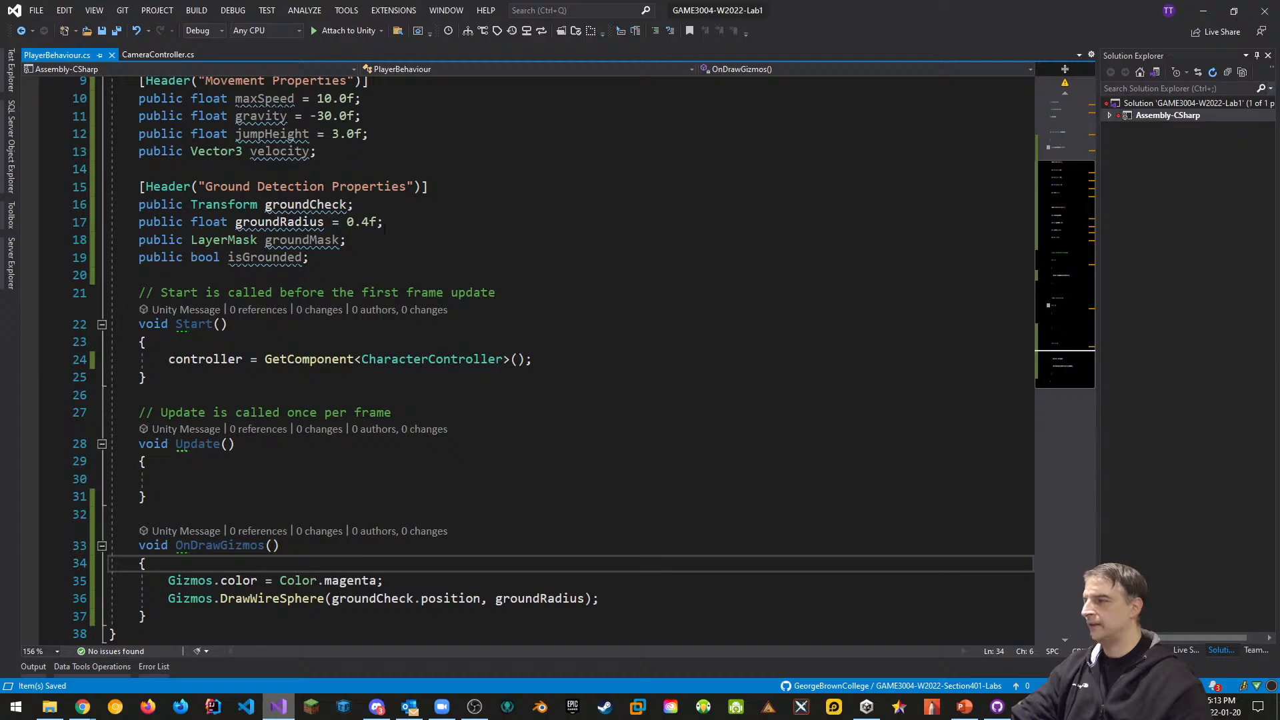
scroll(490, 395, up, 1)
scroll(490, 394, down, 1)
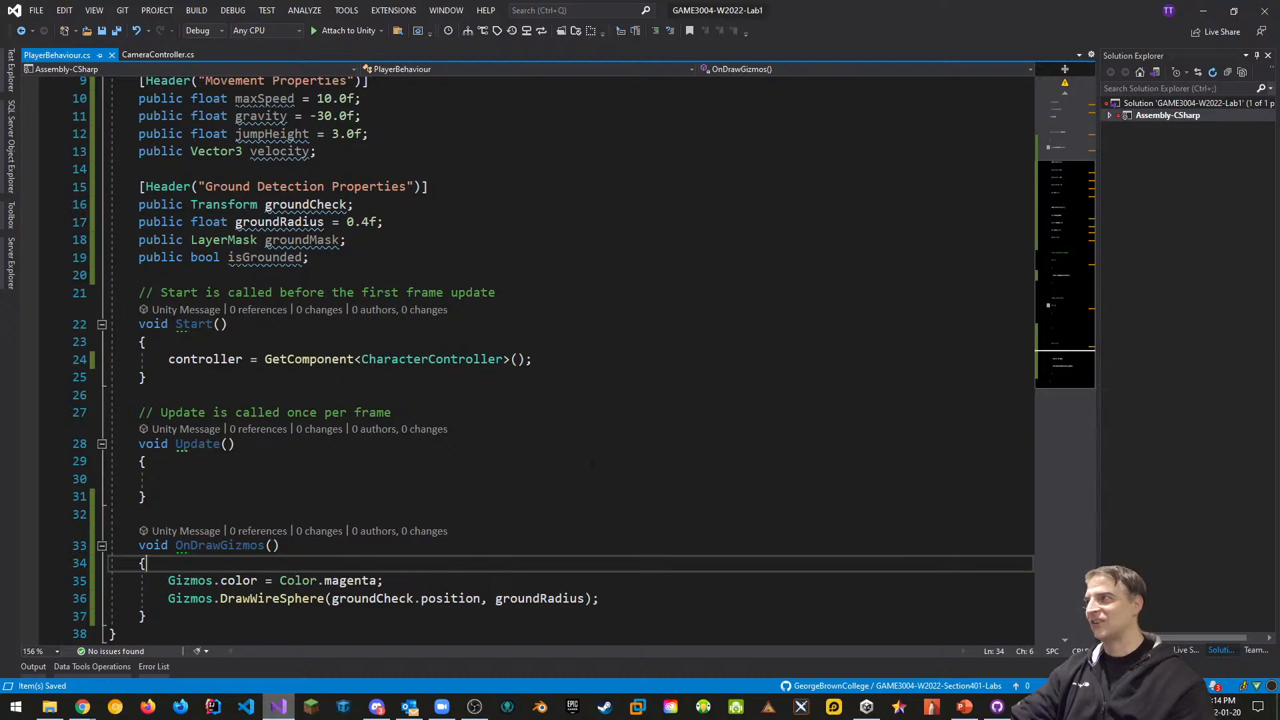
key(alt+Tab)
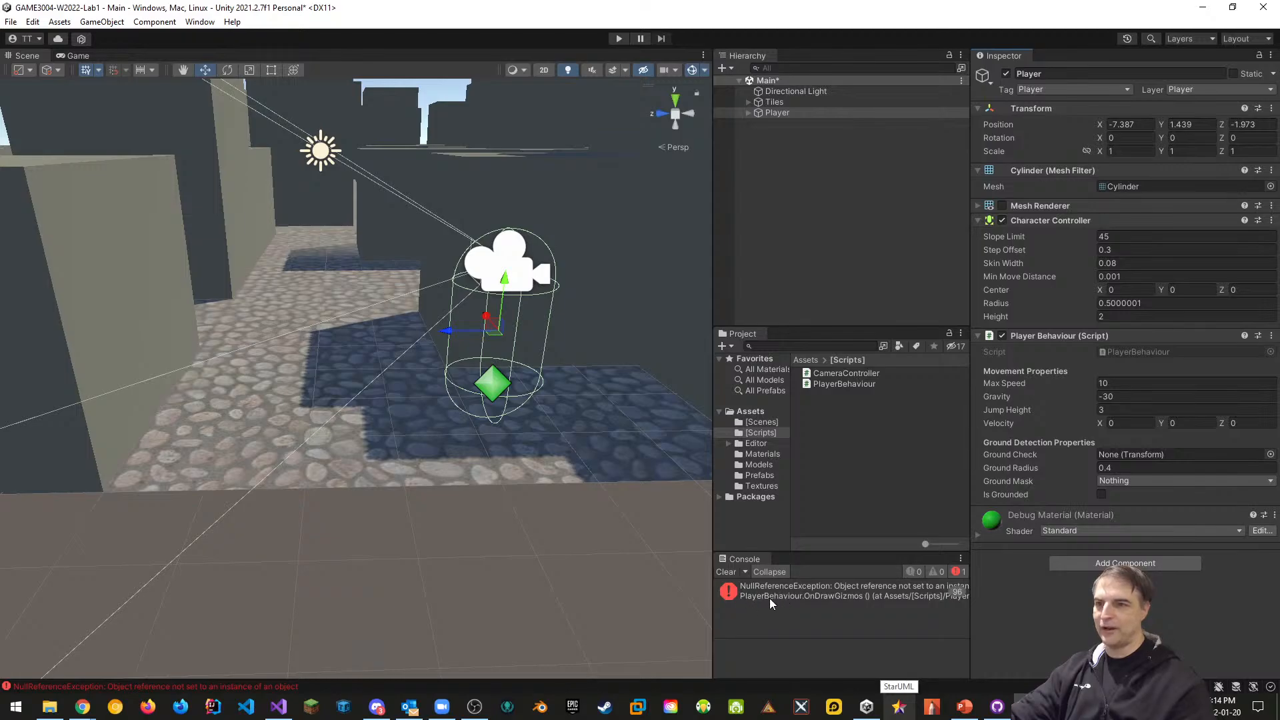
Assign the Player's child GroundCheck to its Ground Check field and clear the console's null reference error
click(749, 113)
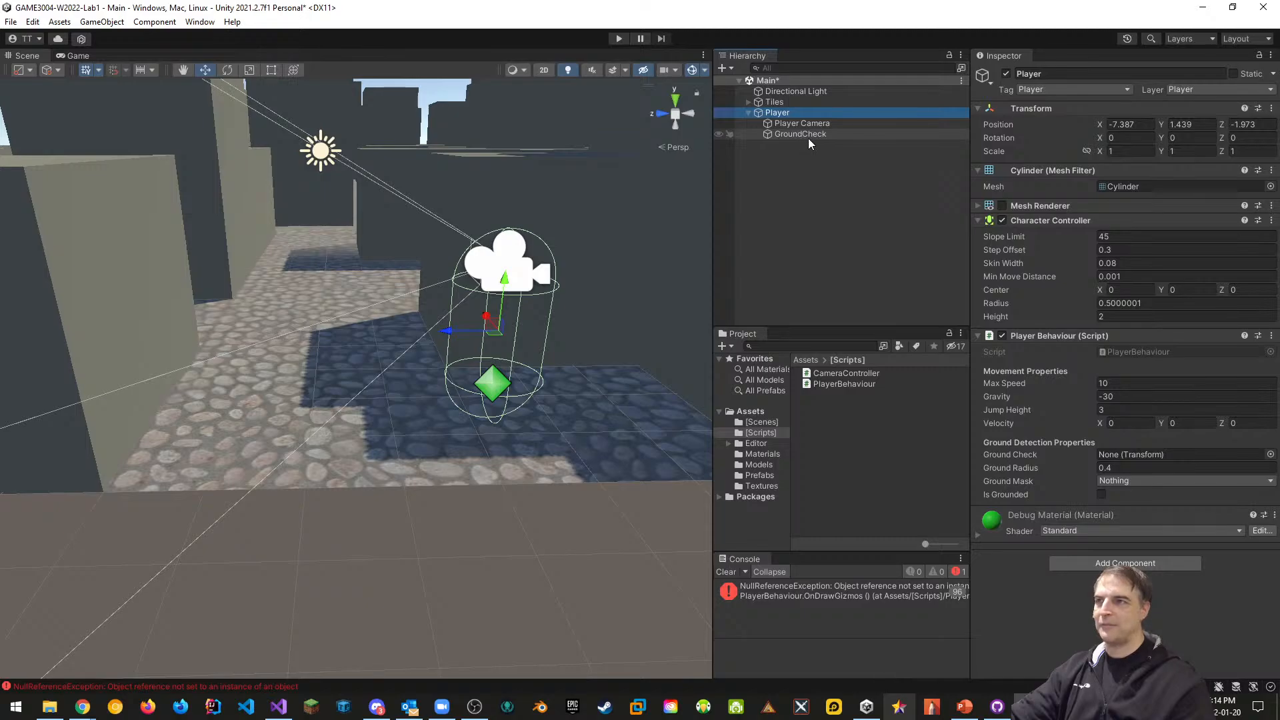
drag(809, 138, 1129, 454)
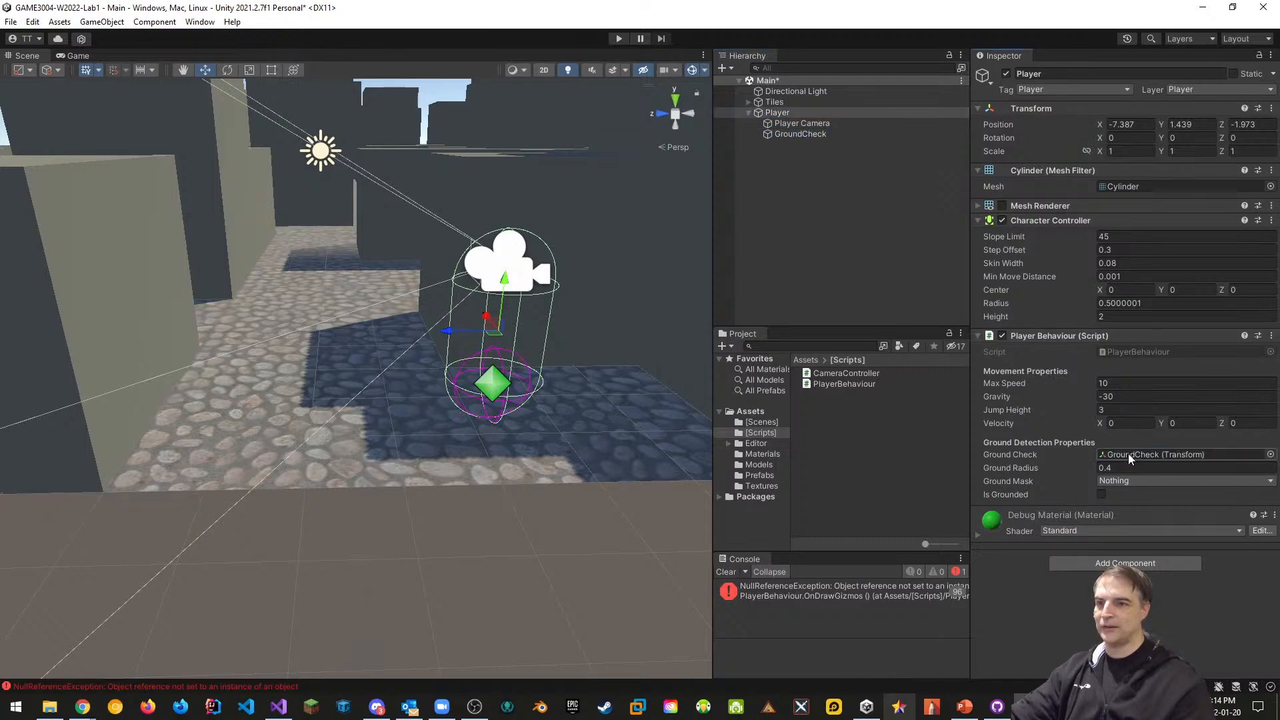
click(726, 572)
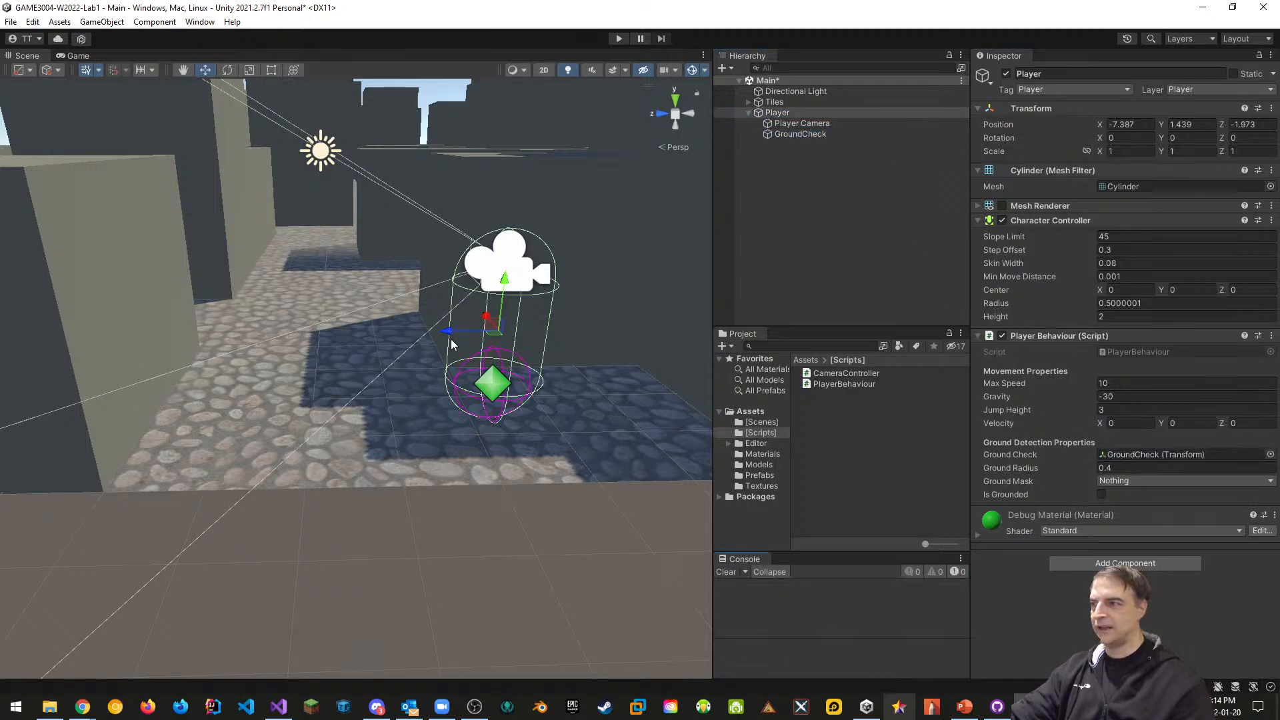
right_drag(547, 441, 344, 436)
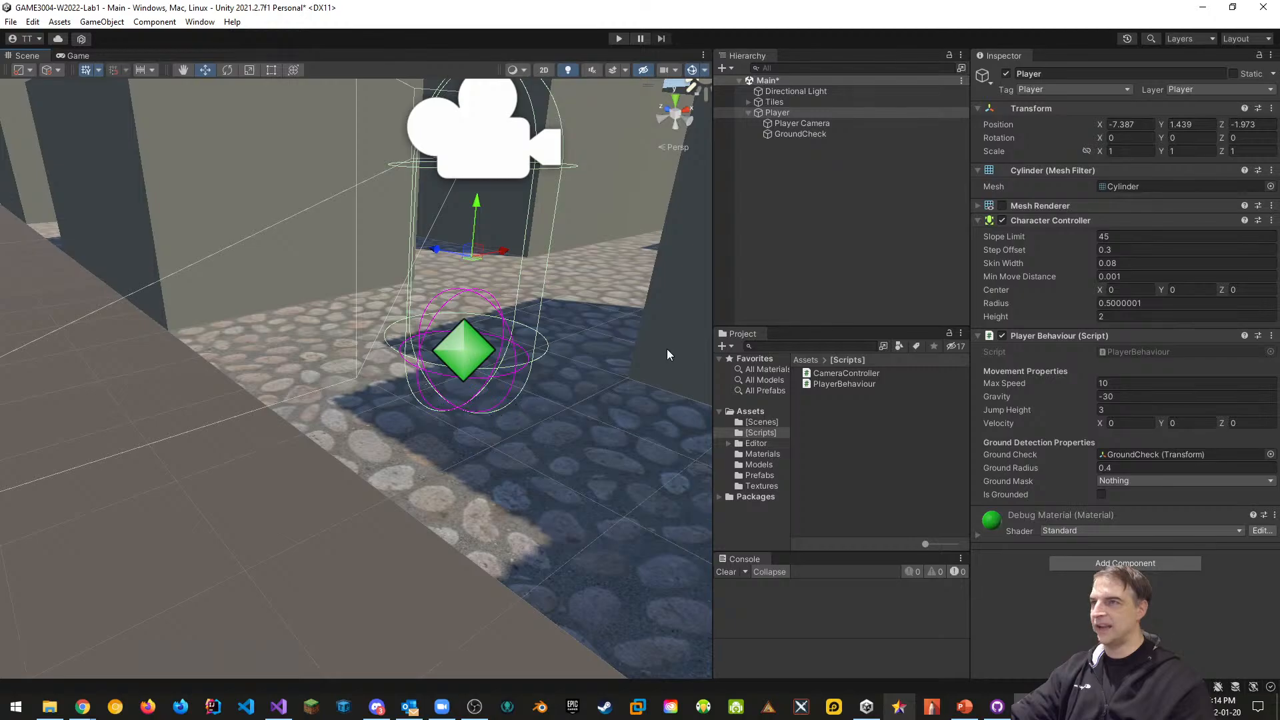
Move GroundCheck down to Y -0.65, then drop the Player to Y 1.038 onto the floor
click(793, 133)
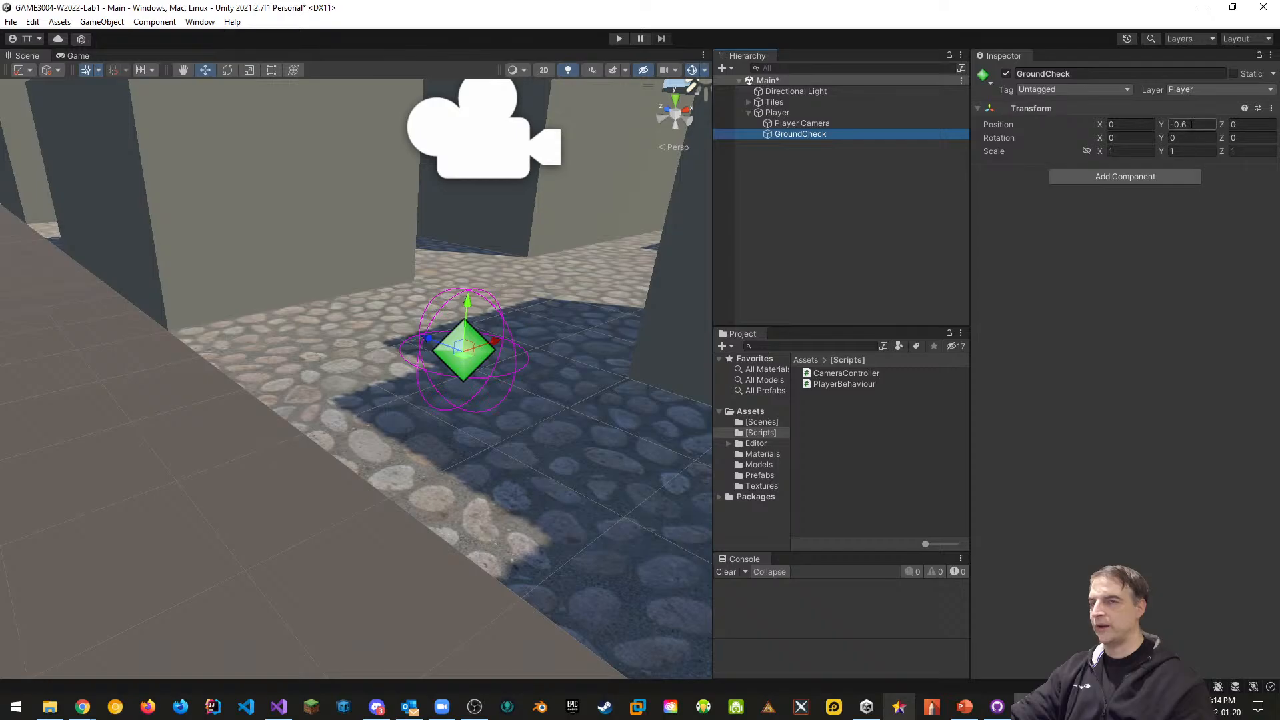
drag(469, 308, 466, 318)
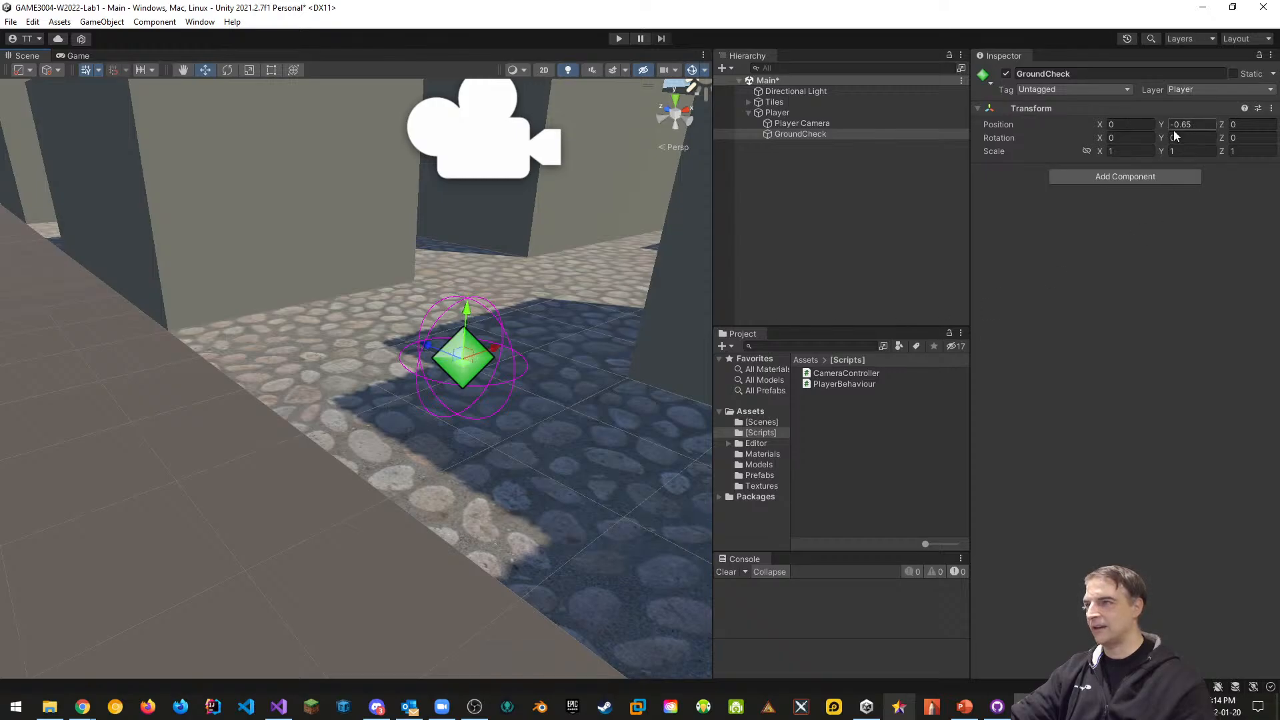
click(775, 112)
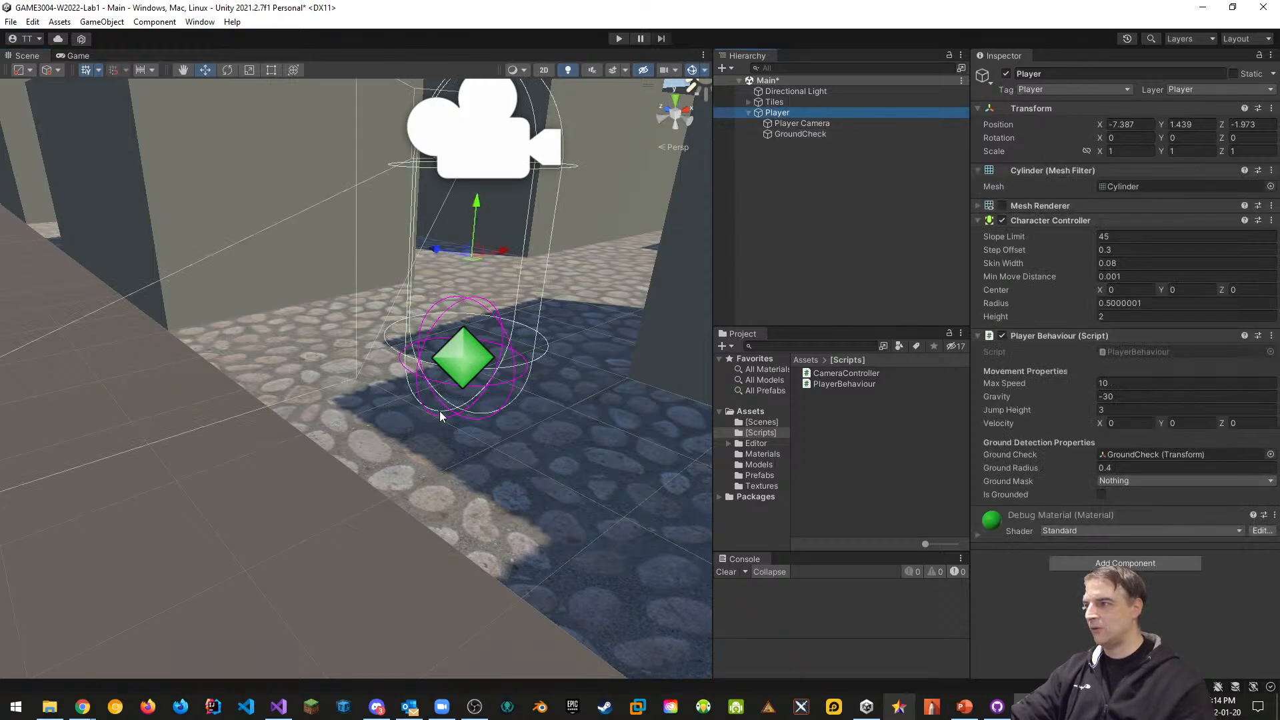
right_drag(440, 416, 886, 400)
key(s)
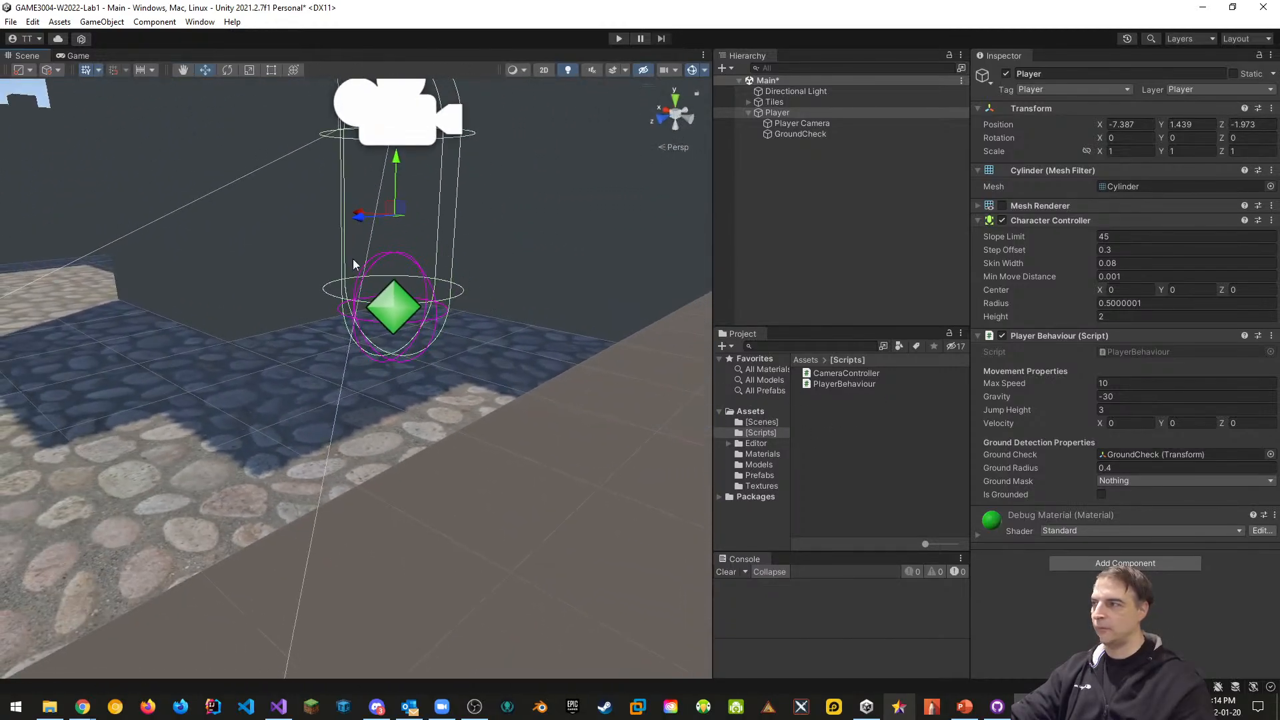
right_drag(443, 355, 341, 321)
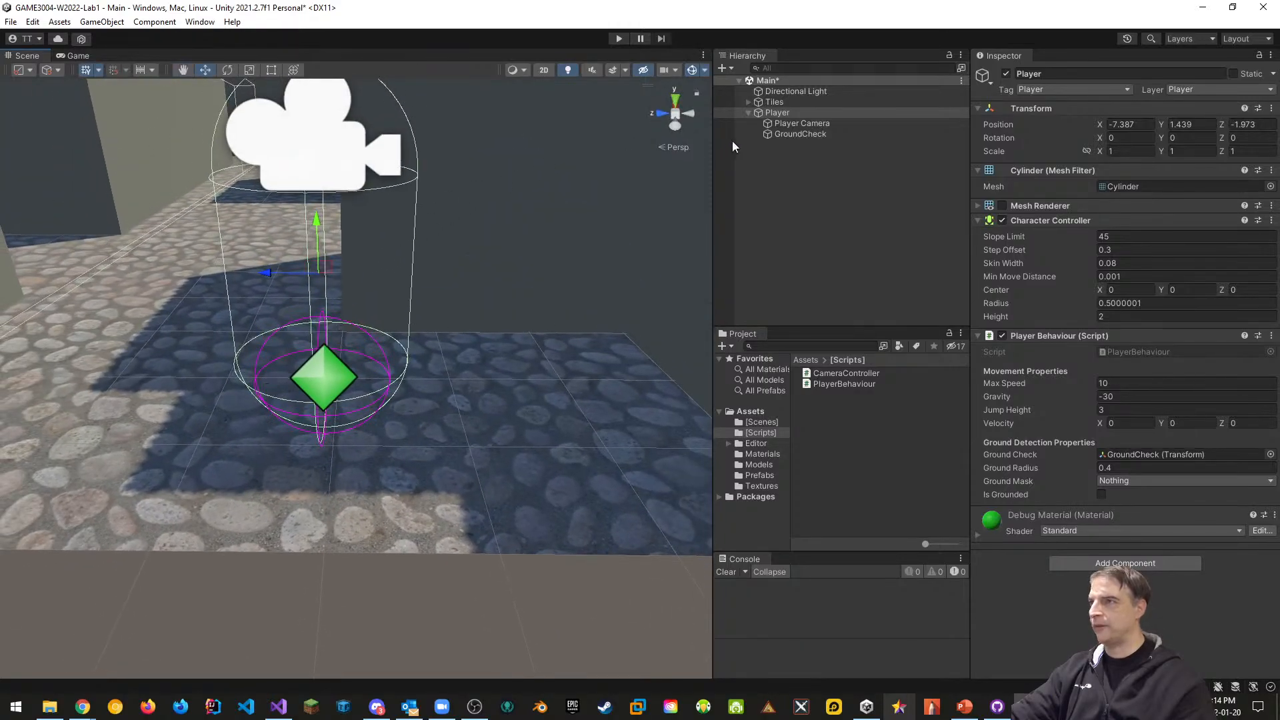
click(776, 113)
drag(316, 222, 325, 303)
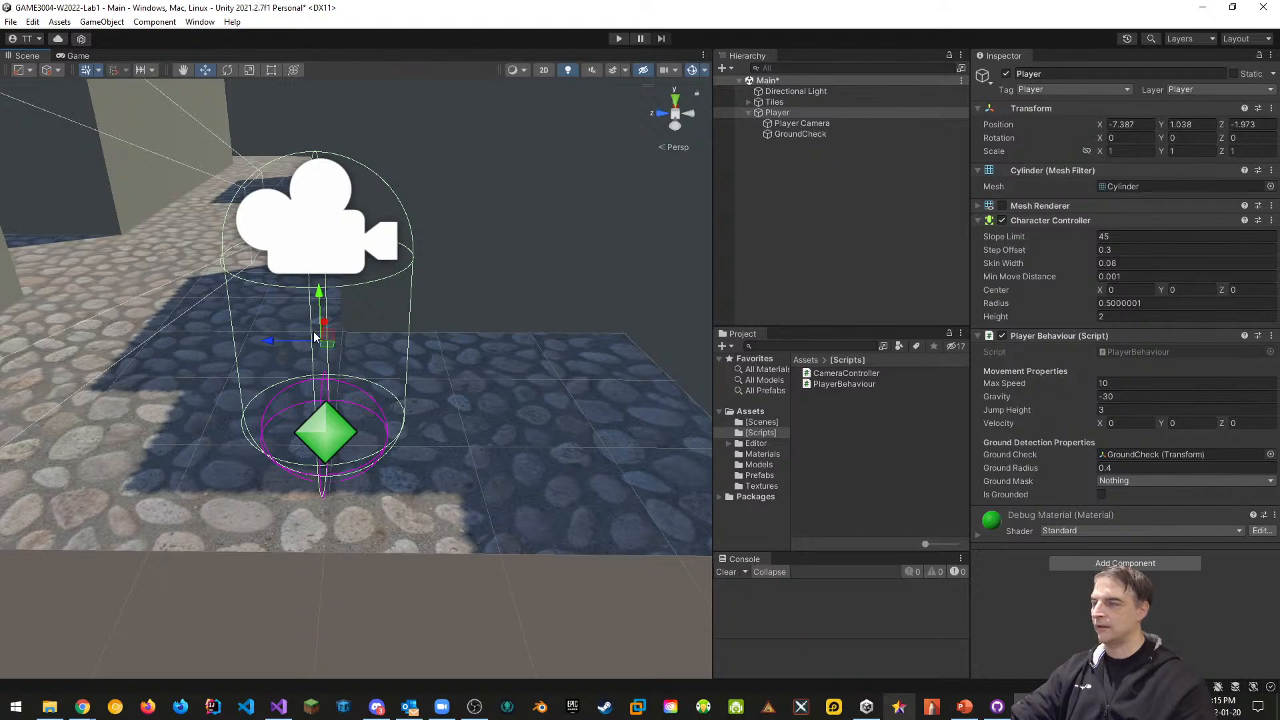
right_drag(458, 290, 434, 252)
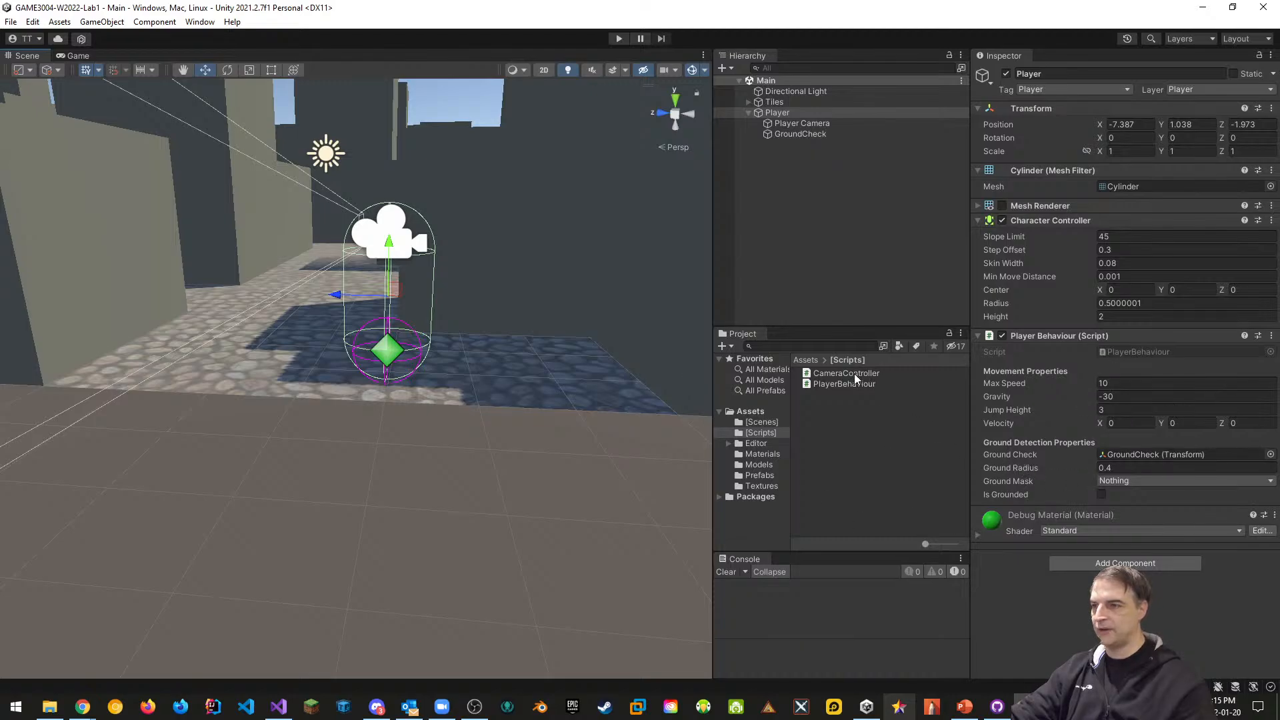
In Update, add isGrounded = Physics.CheckSphere(groundCheck.position, groundRadius, groundMask); and save PlayerBehaviour
double_click(838, 386)
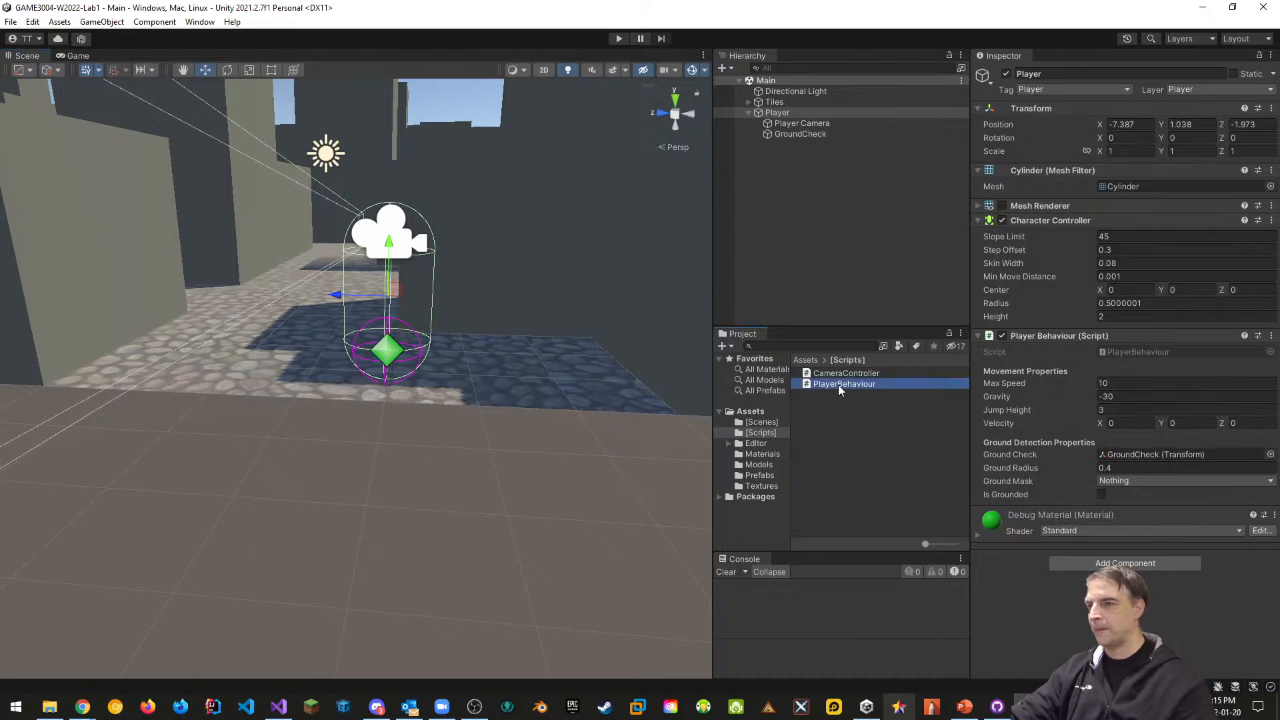
click(193, 477)
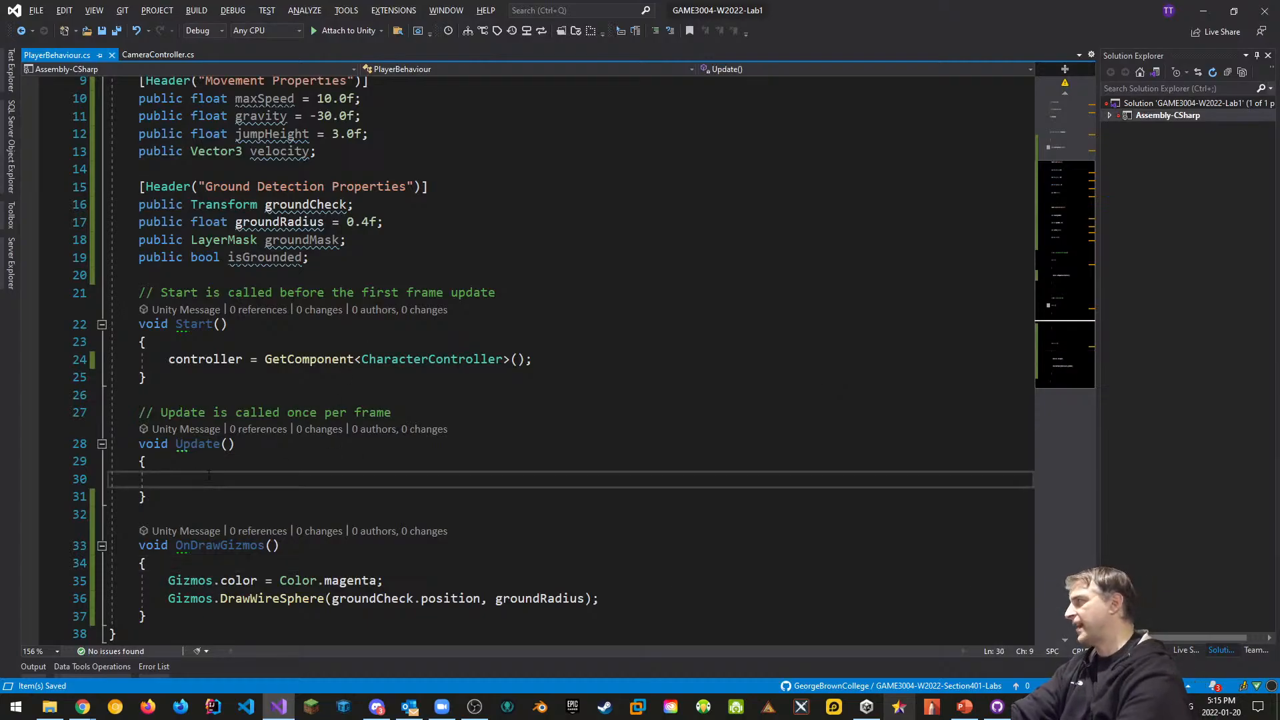
text(isGrounded)
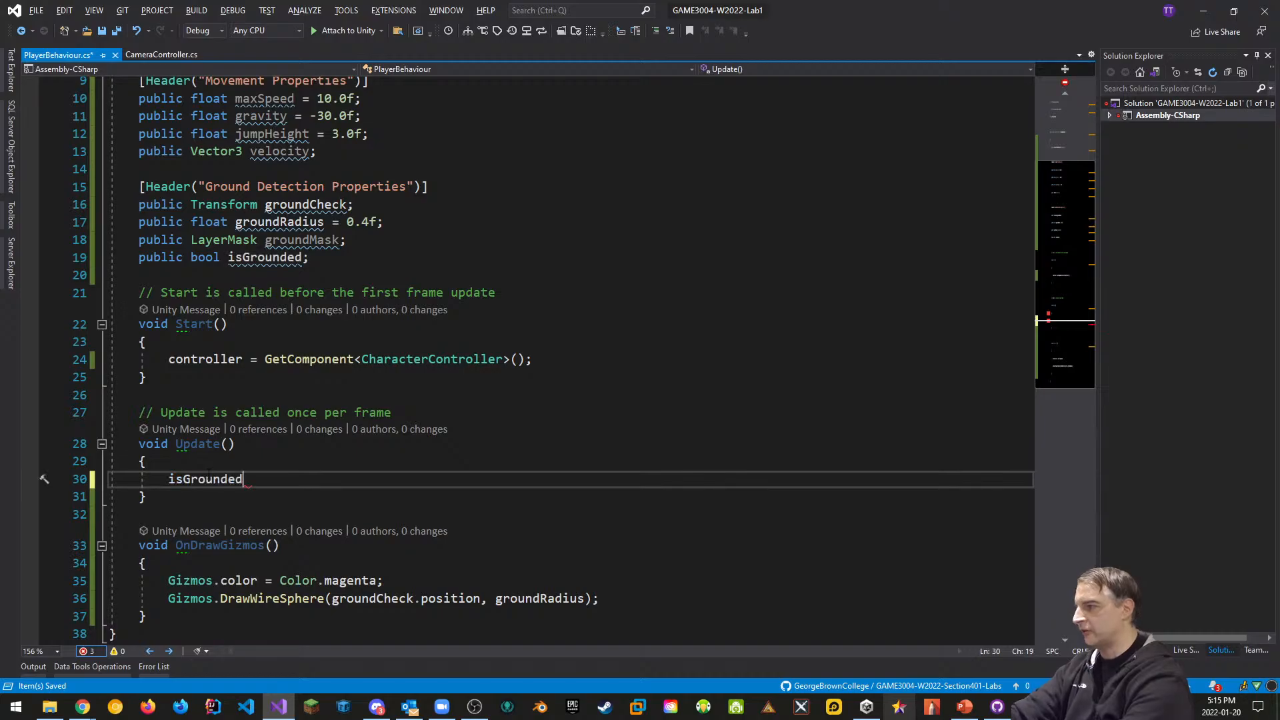
text( =)
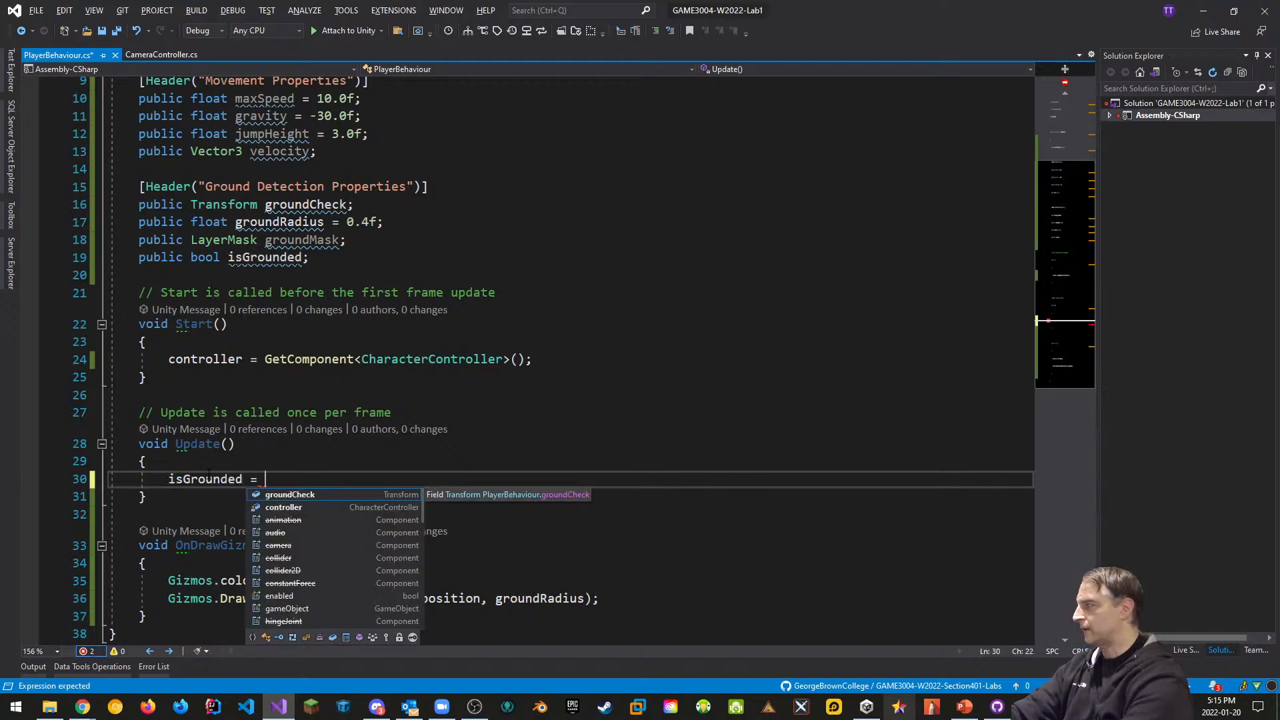
text( Phys)
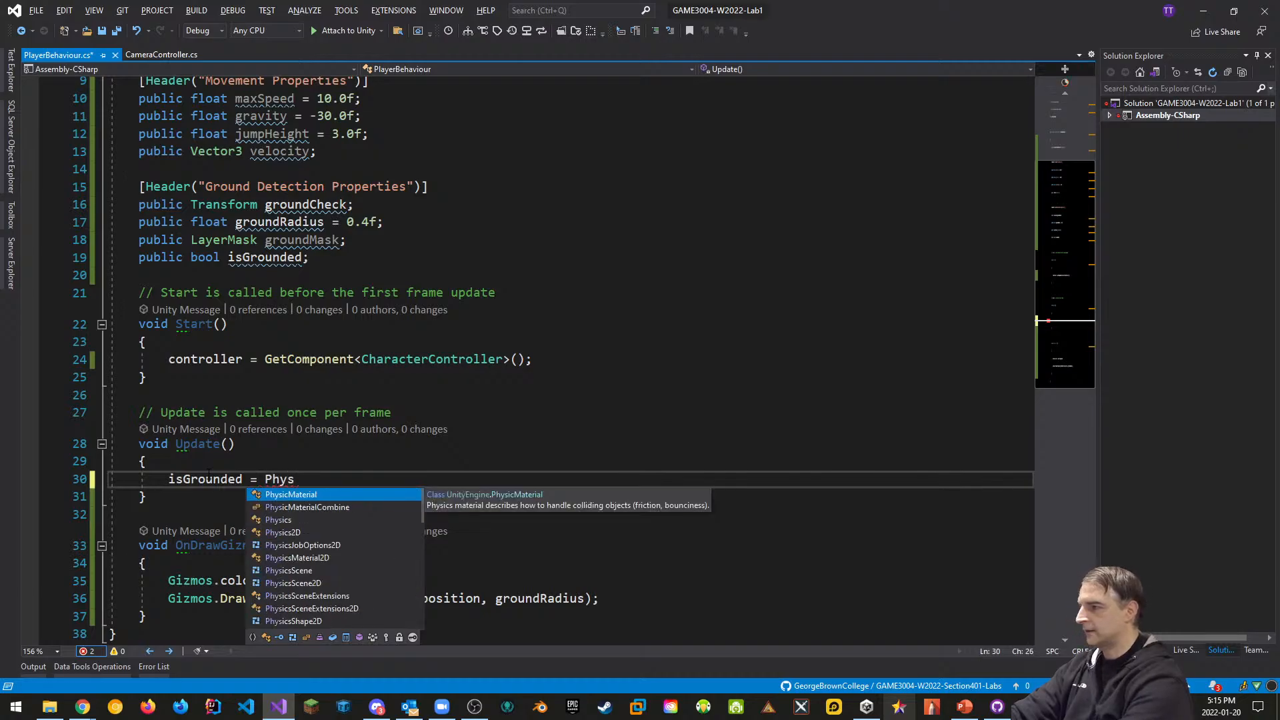
text(ics.)
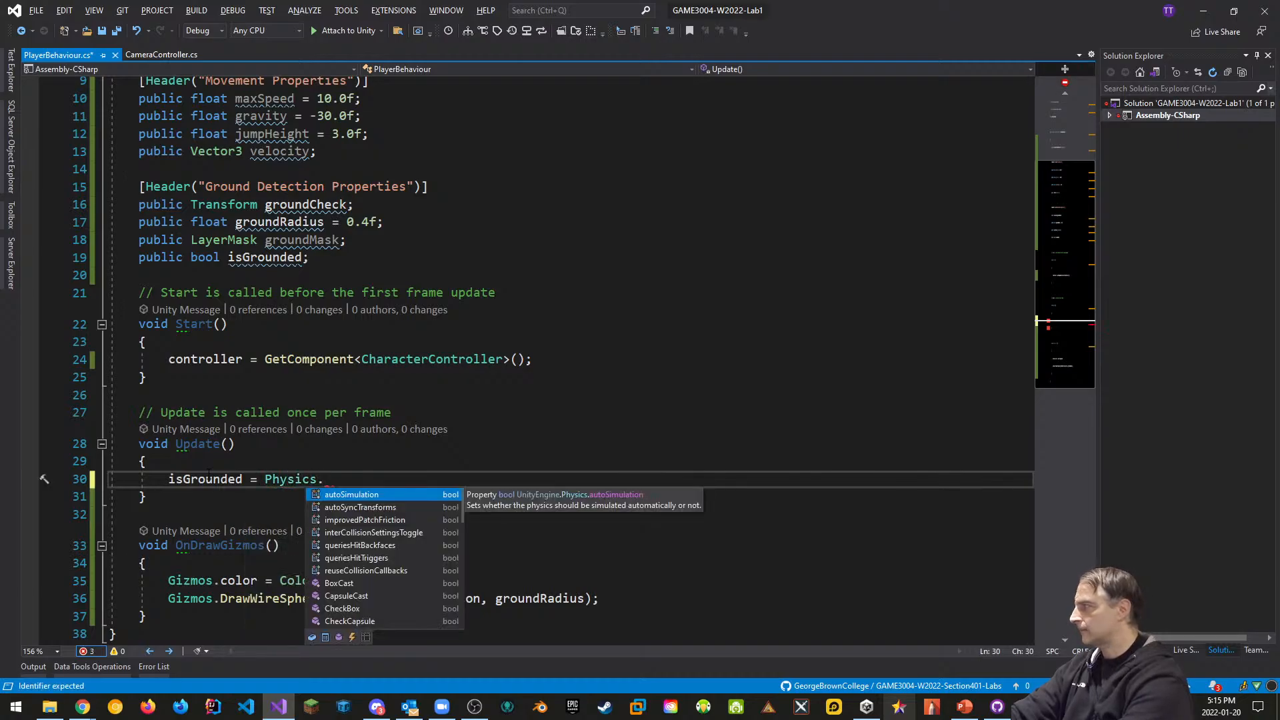
text(check)
key(Down)
key(Down)
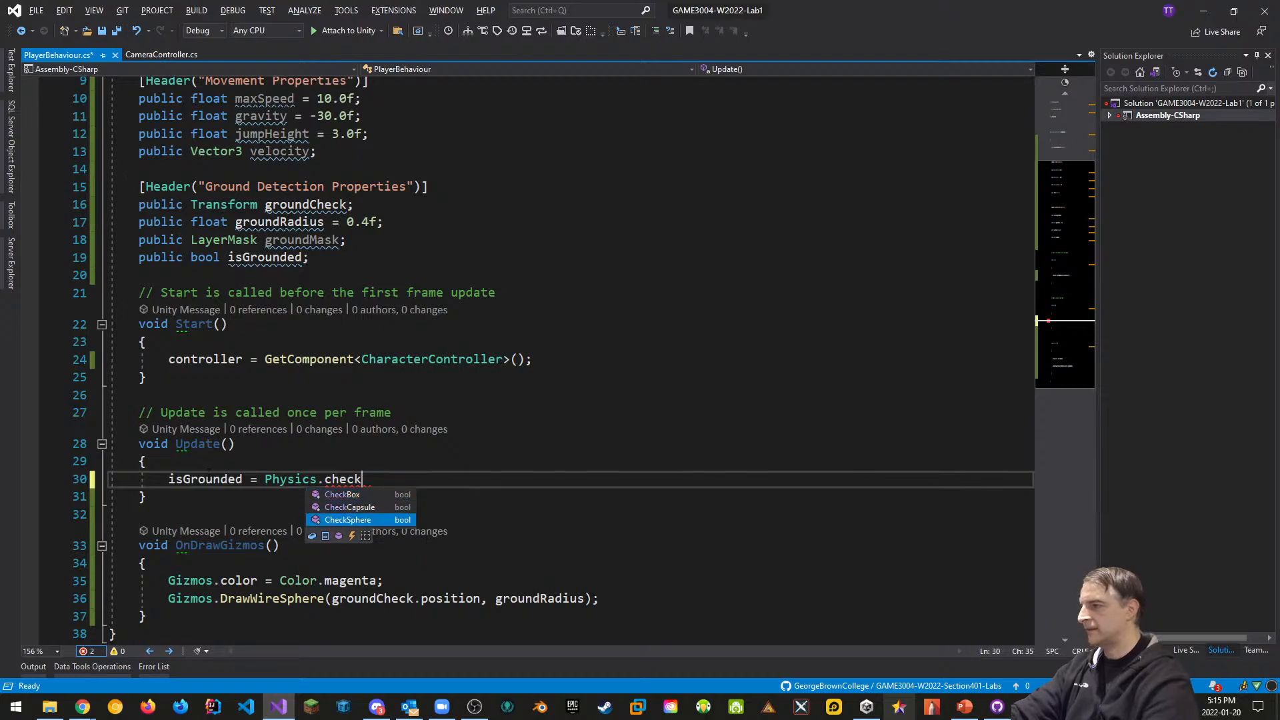
text(()
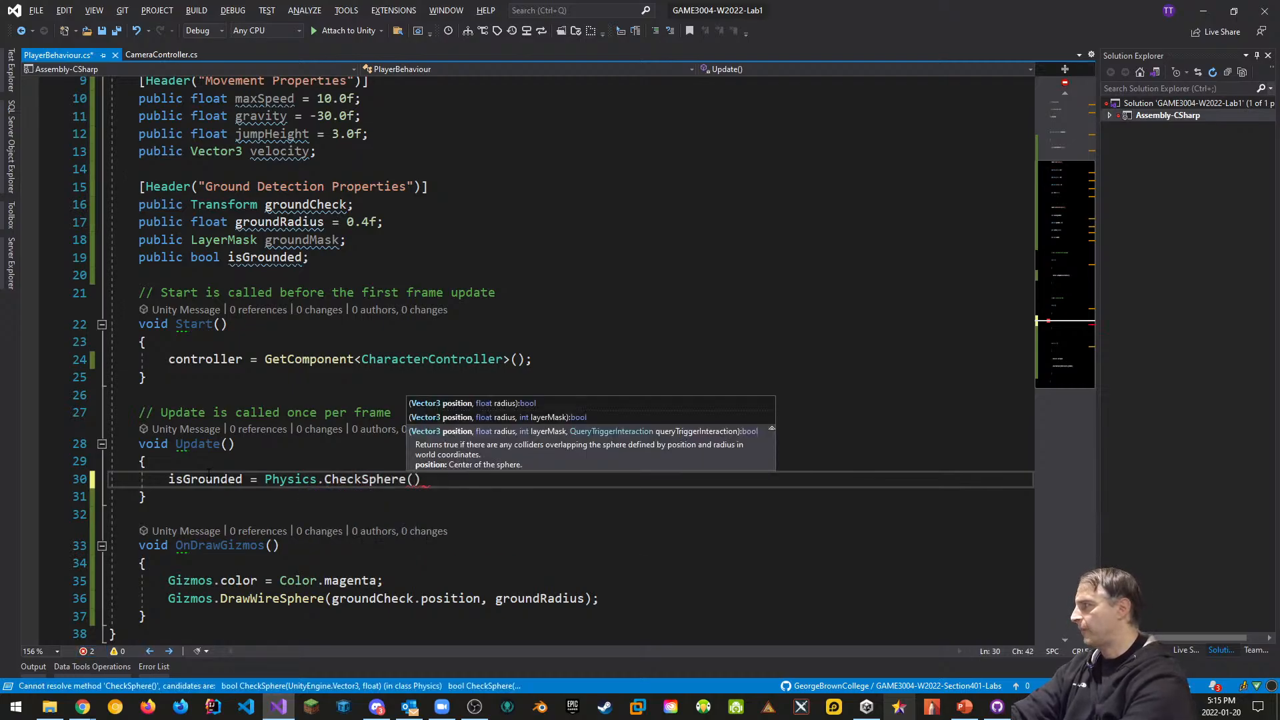
text(groundCheck.p)
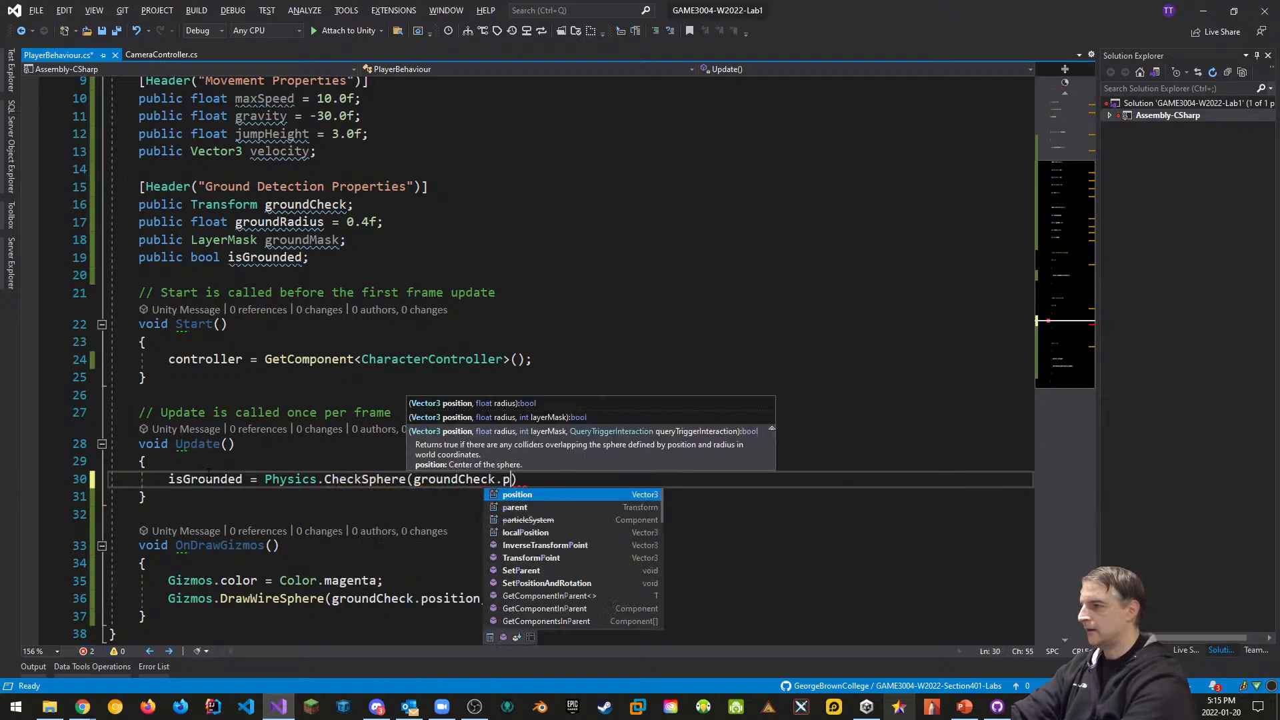
key(Tab)
text(, groudn)
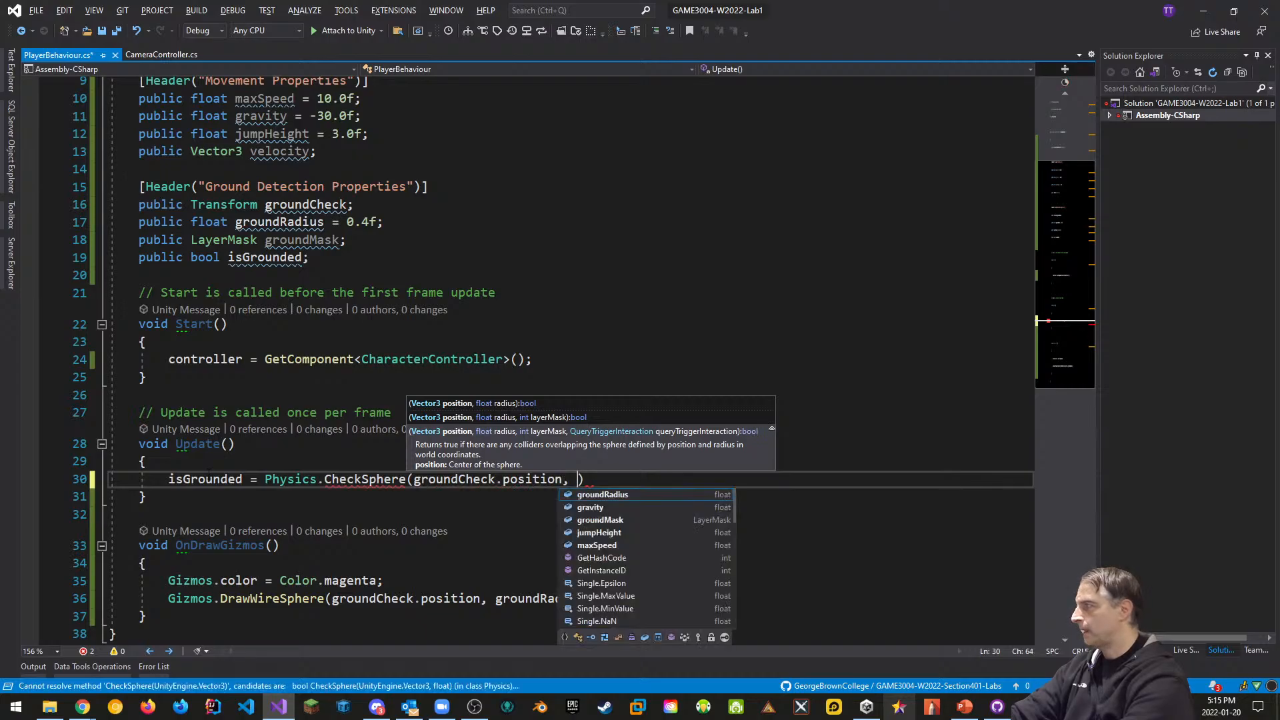
key(BackSpace)
key(BackSpace)
text(ndR)
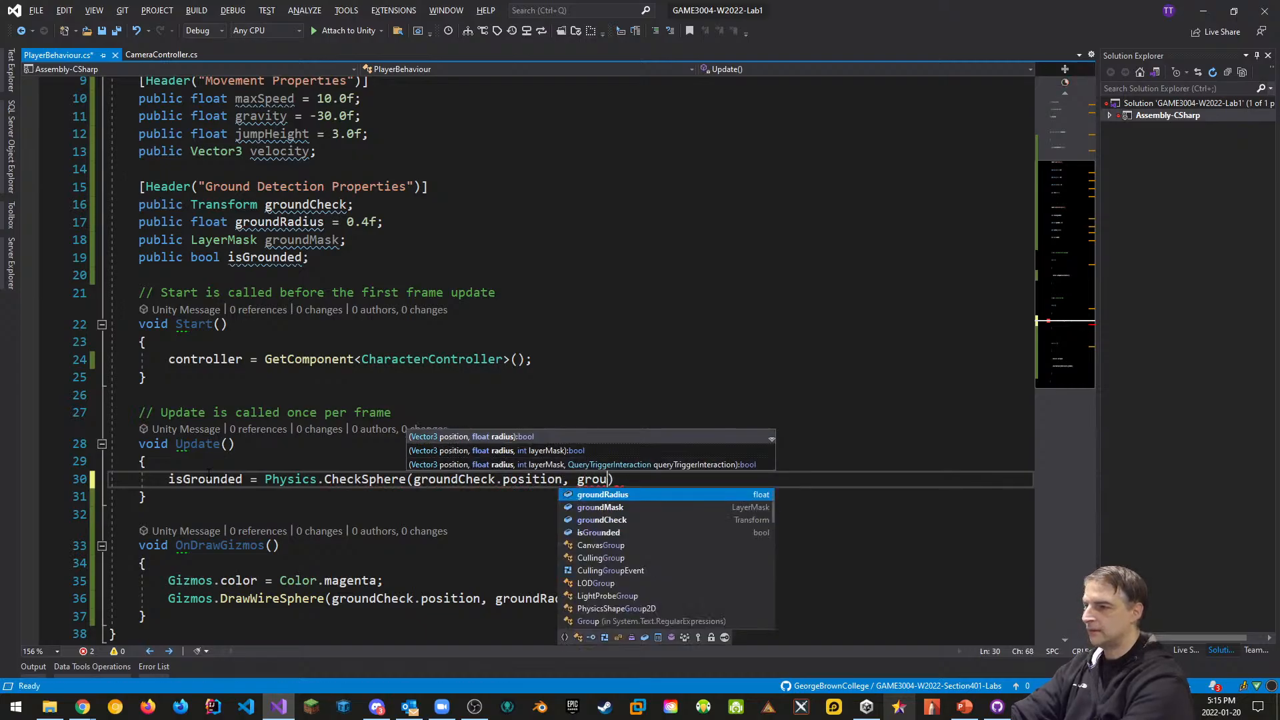
key(Tab)
text(, groundm)
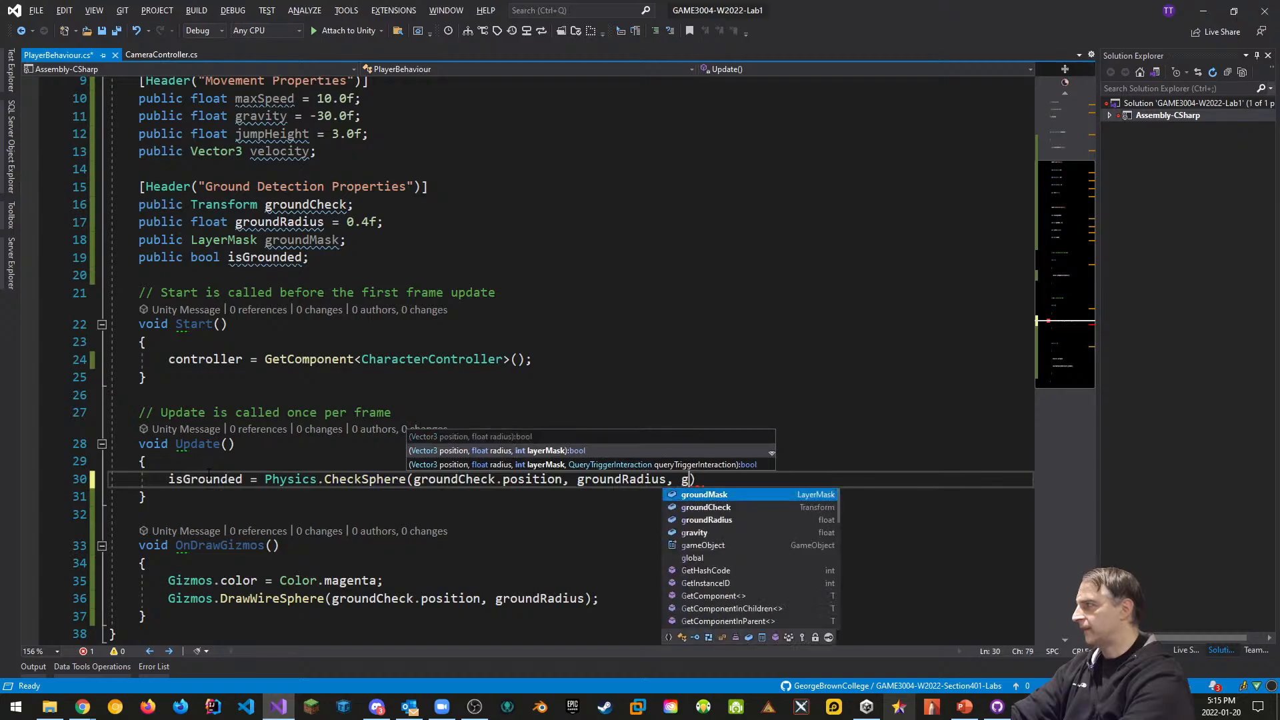
key(Tab)
text();)
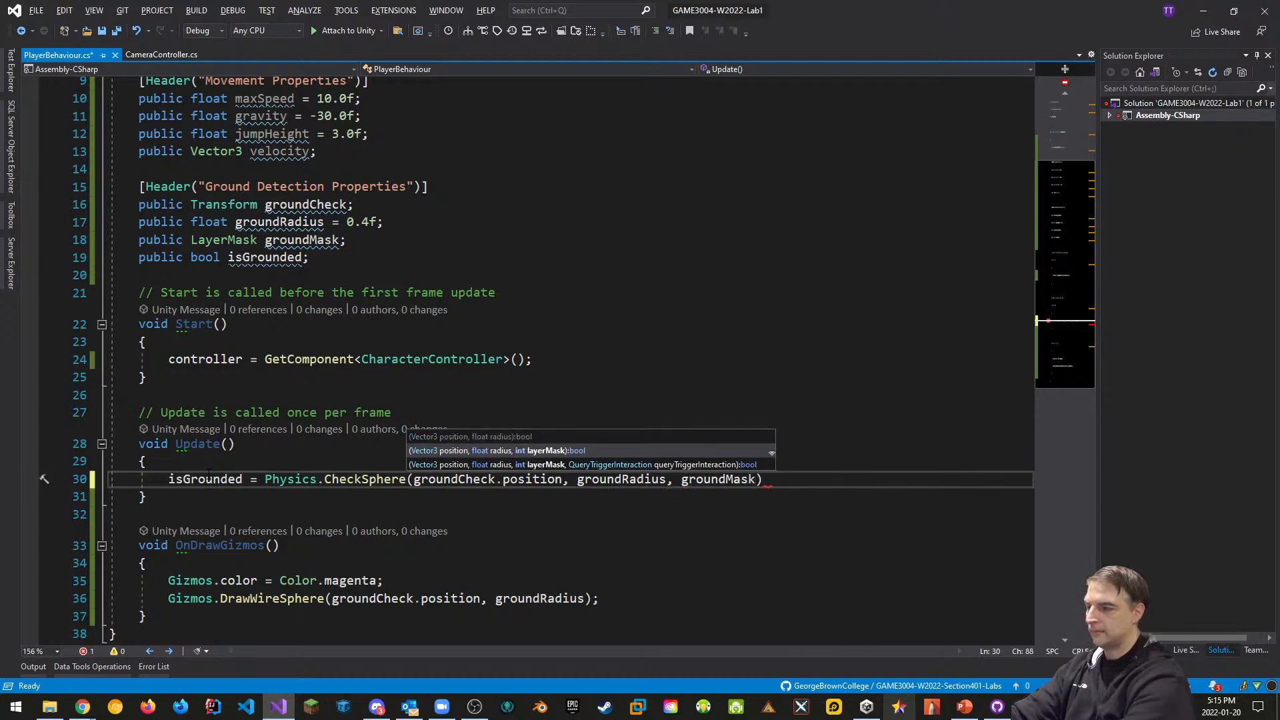
key(ctrl+s)
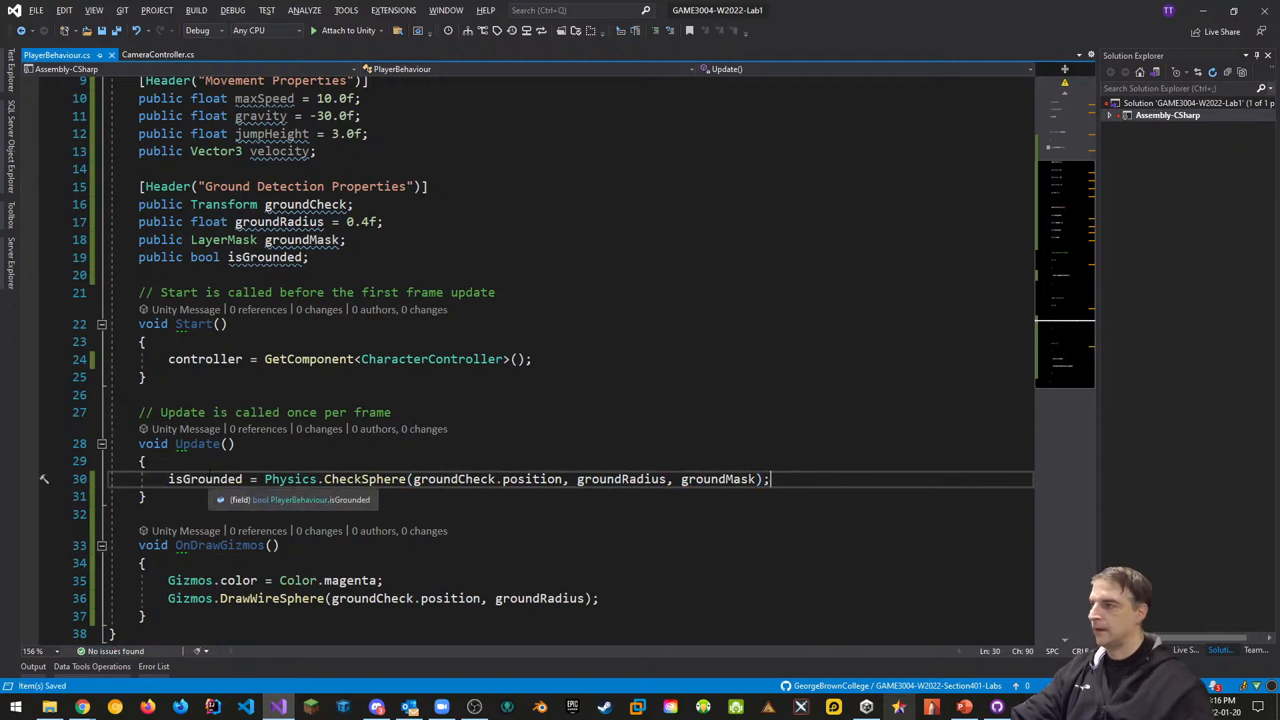
key(alt+Tab)
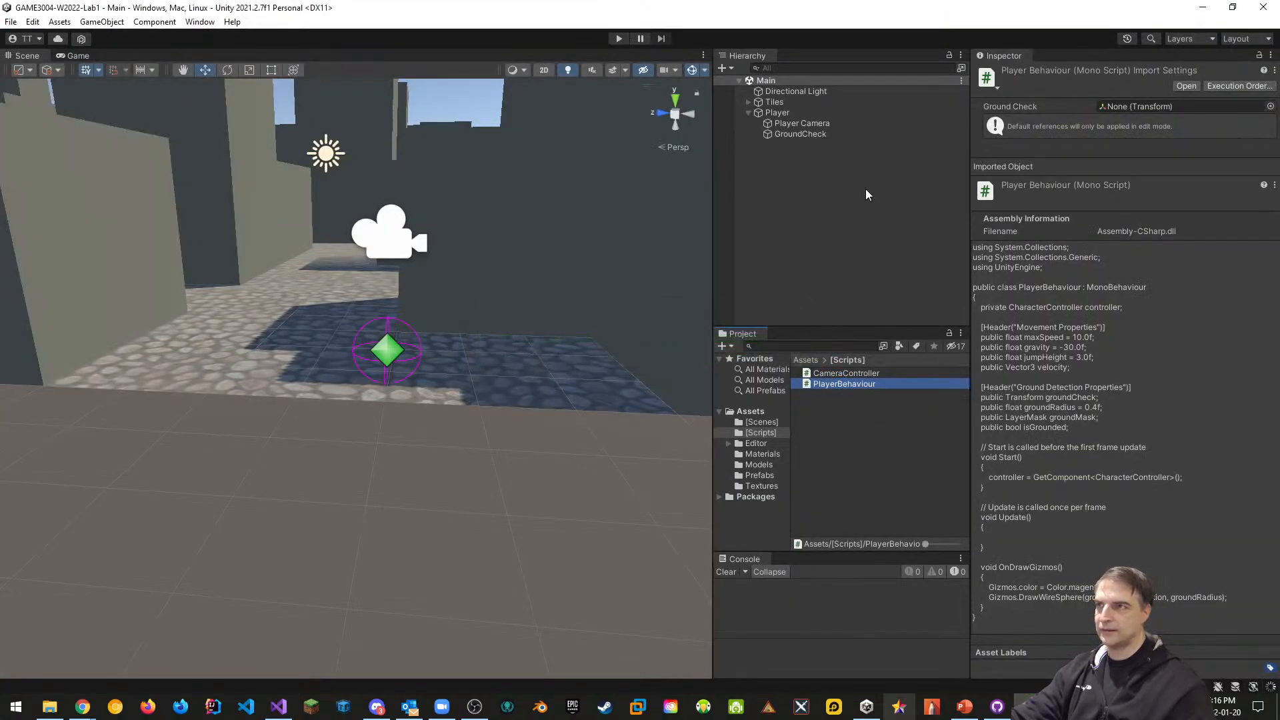
Create a new user layer 6 named 'Ground'
click(778, 113)
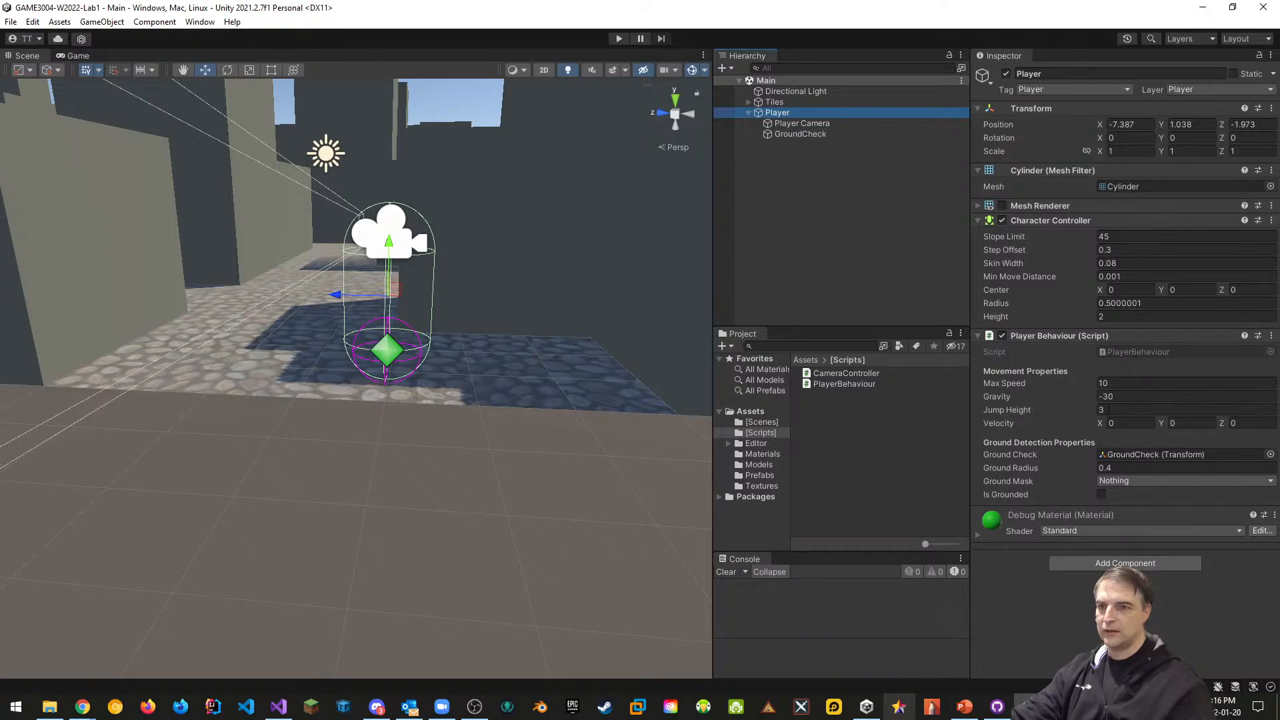
click(1128, 482)
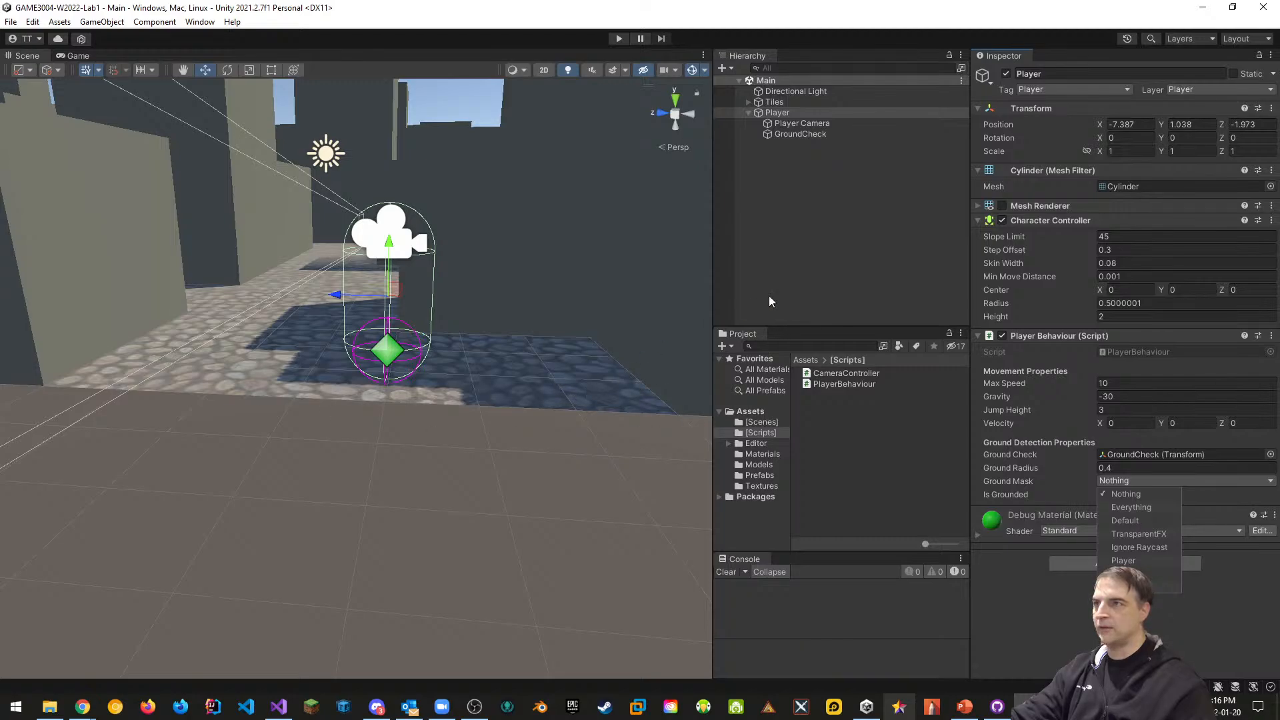
click(757, 476)
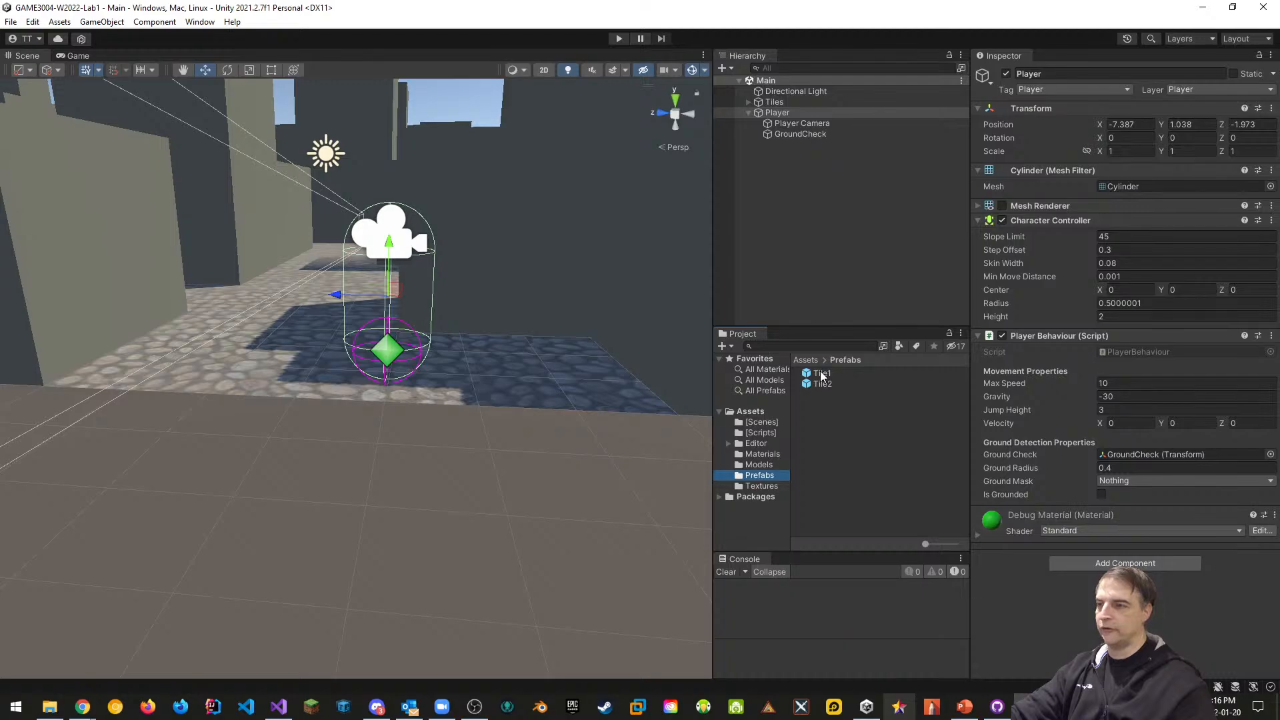
click(822, 375)
shift+click(823, 383)
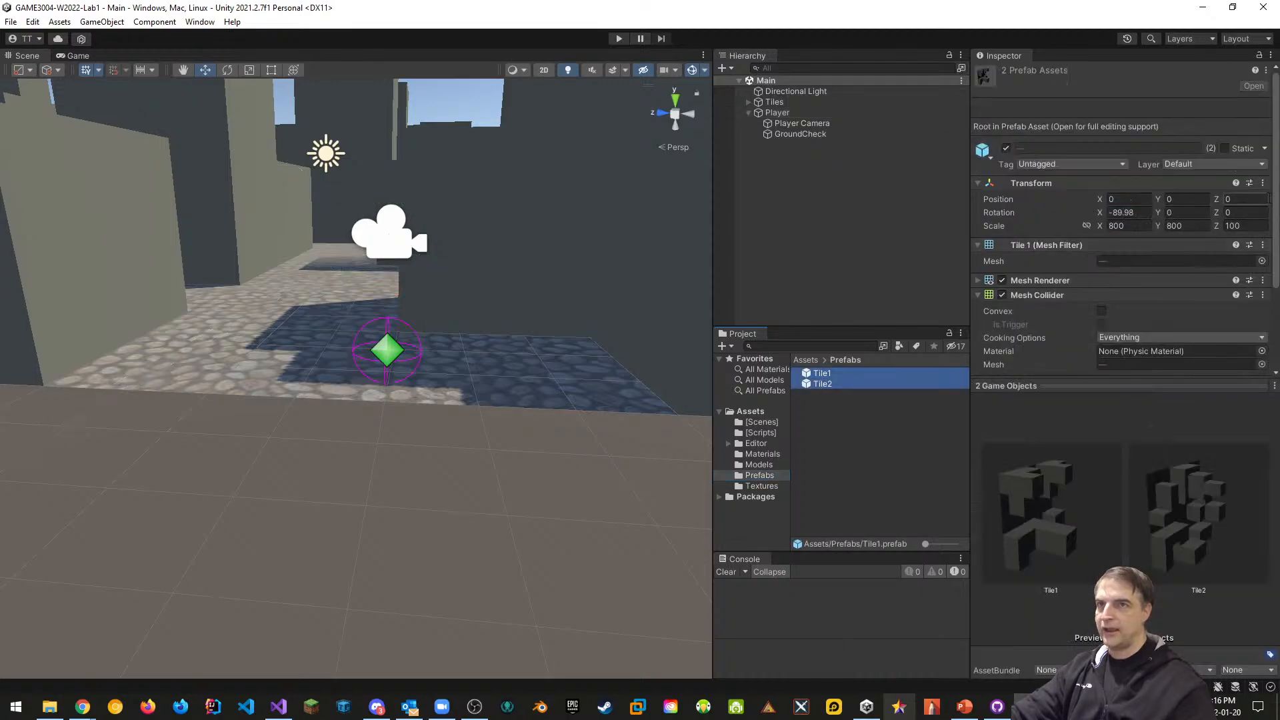
click(1208, 165)
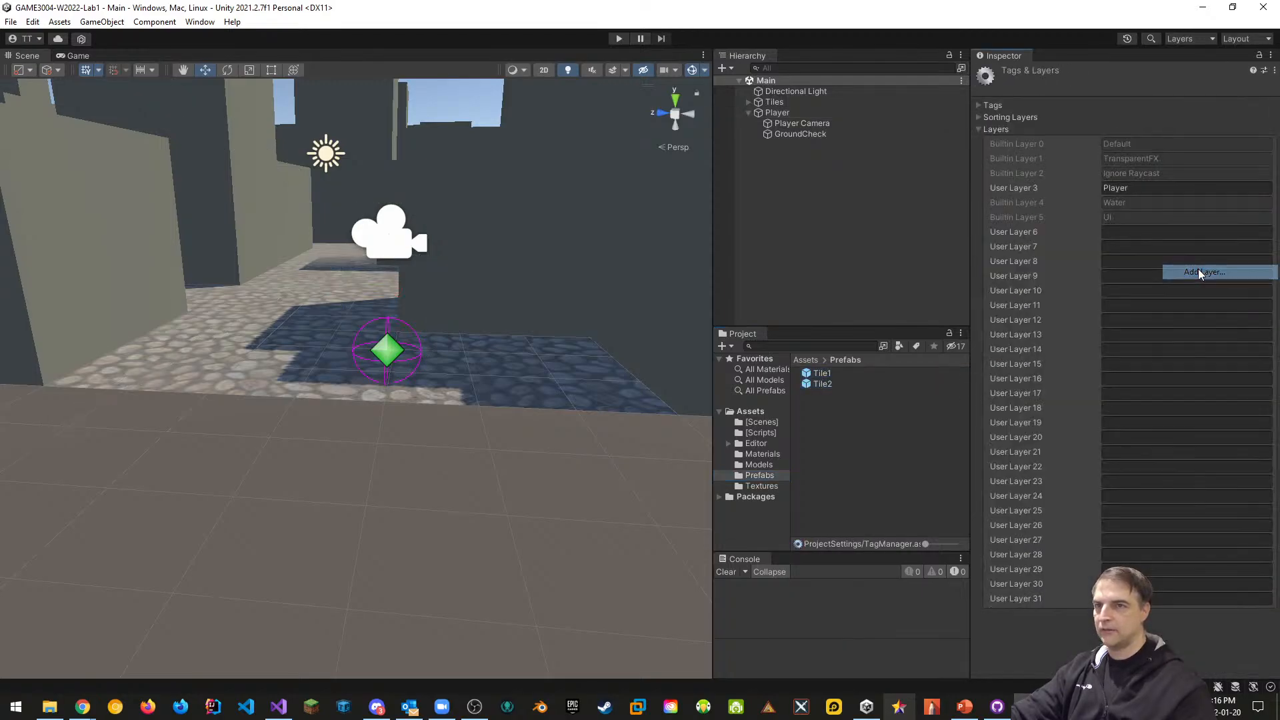
click(1180, 271)
click(1179, 231)
text(G)
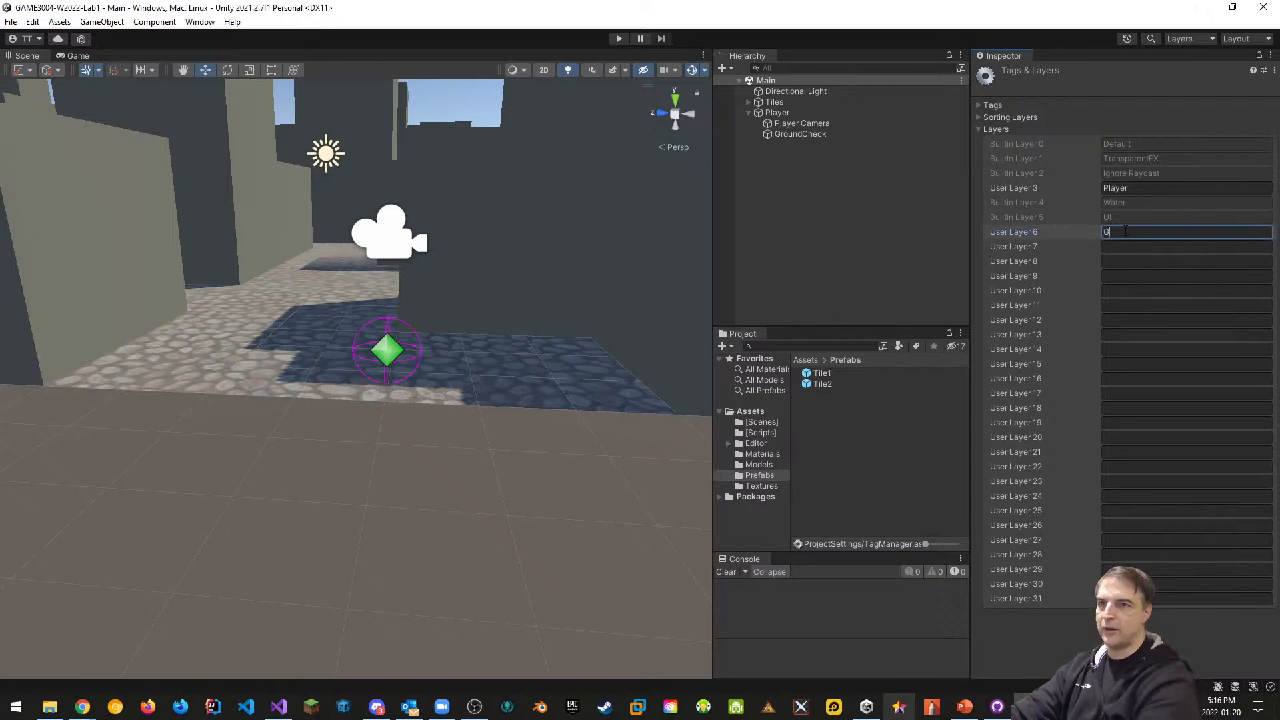
text(round)
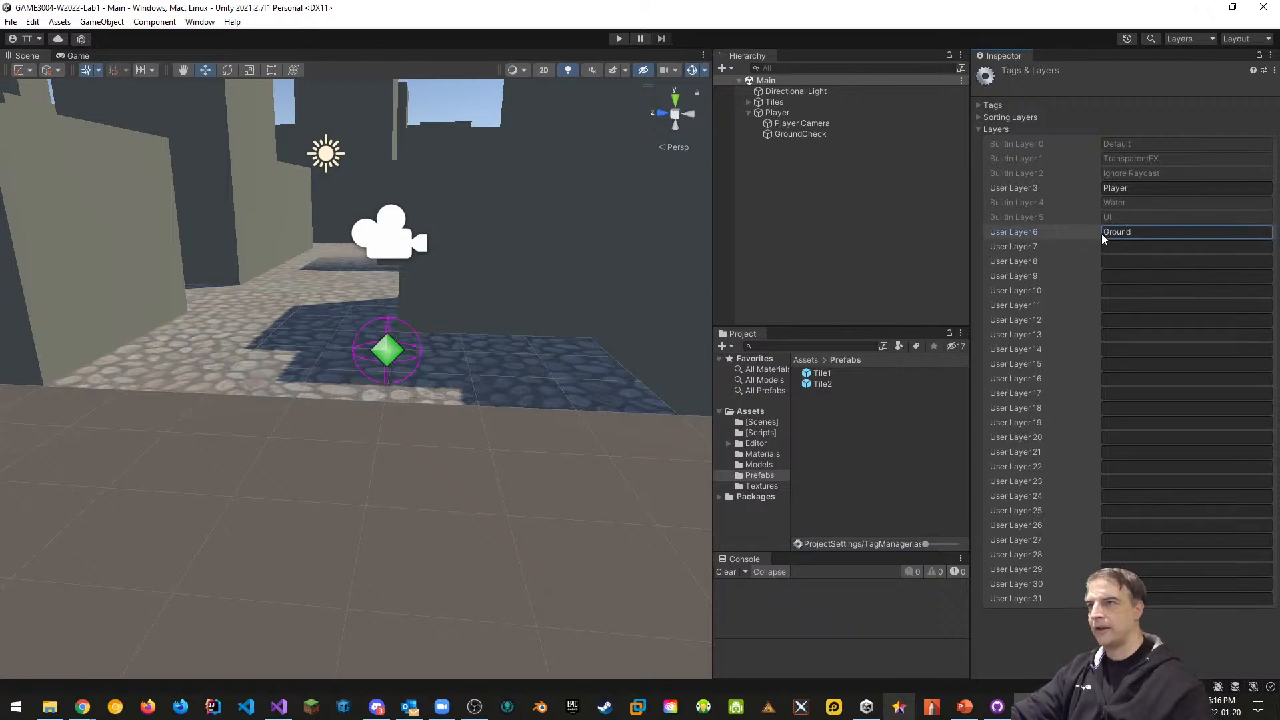
click(850, 400)
Put the Tile1 and Tile2 prefabs on the Ground layer
click(822, 373)
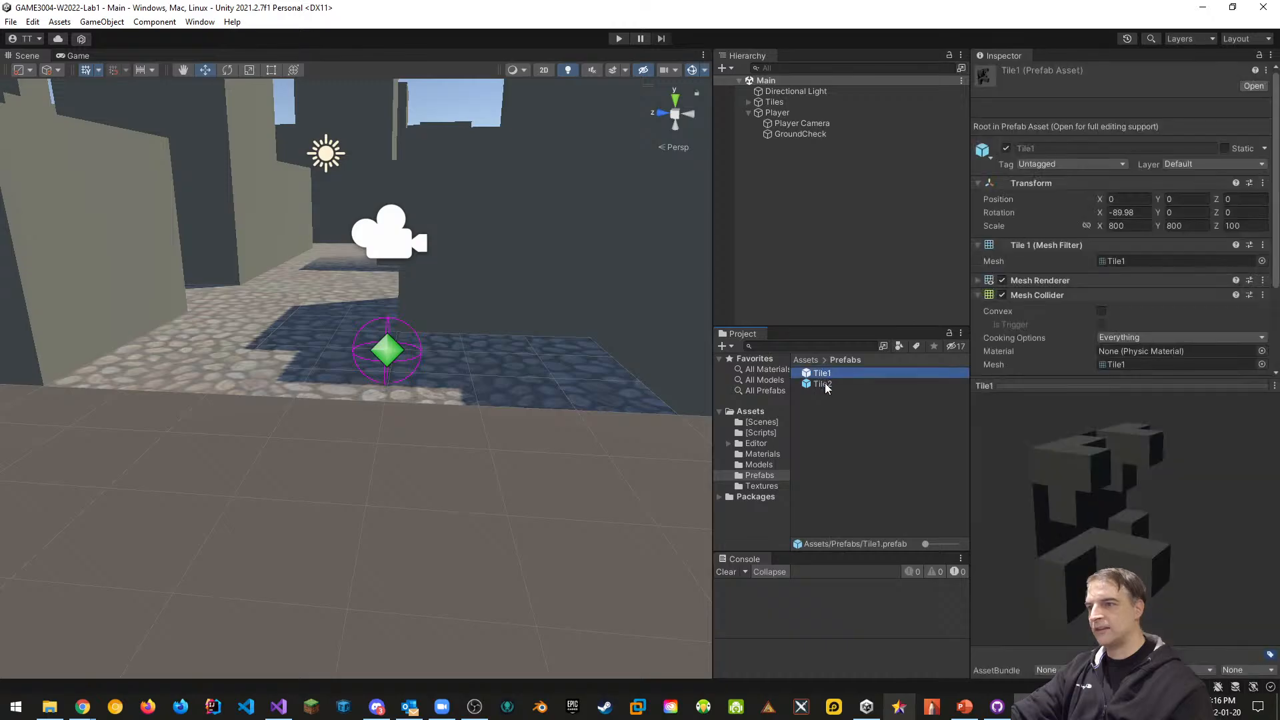
shift+click(823, 385)
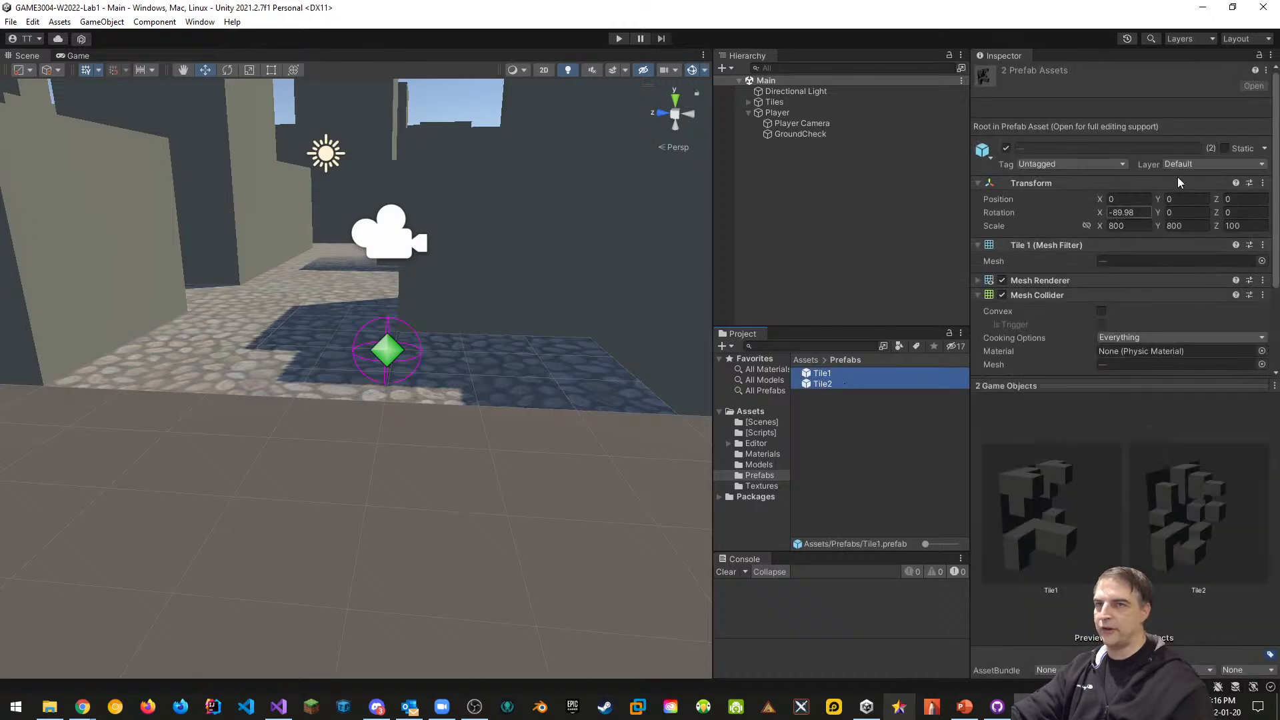
click(1214, 163)
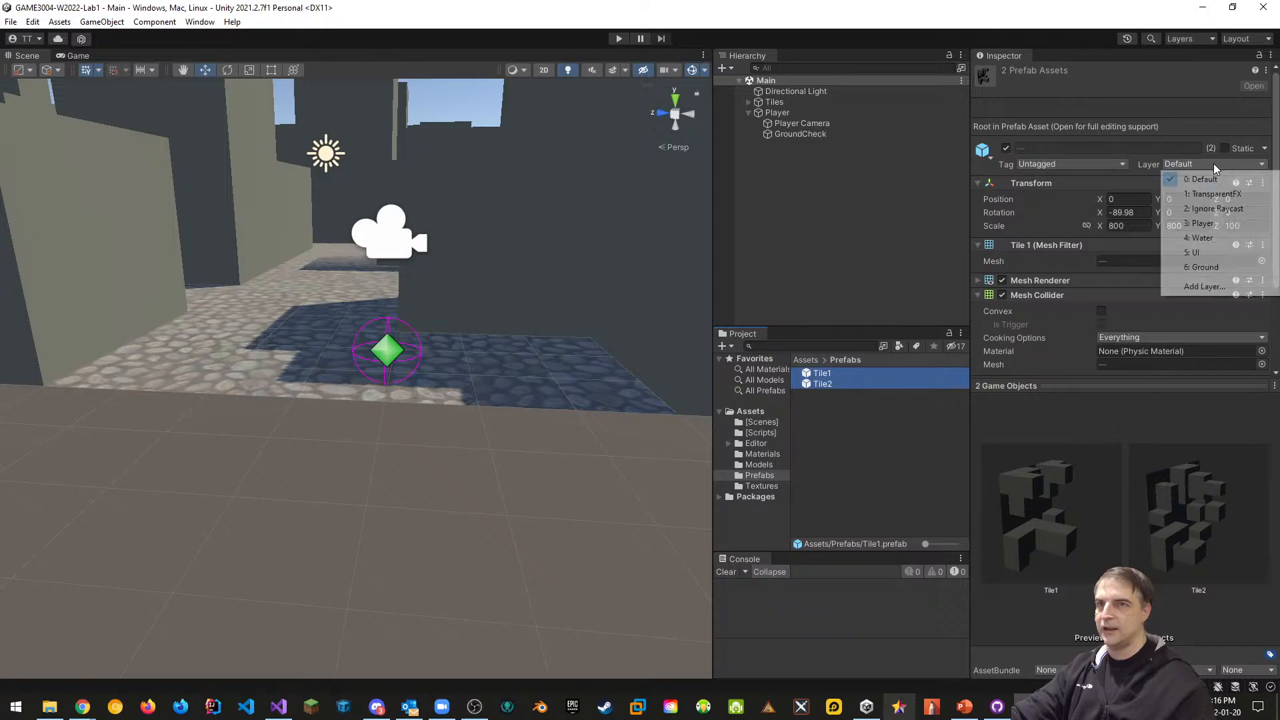
click(1201, 267)
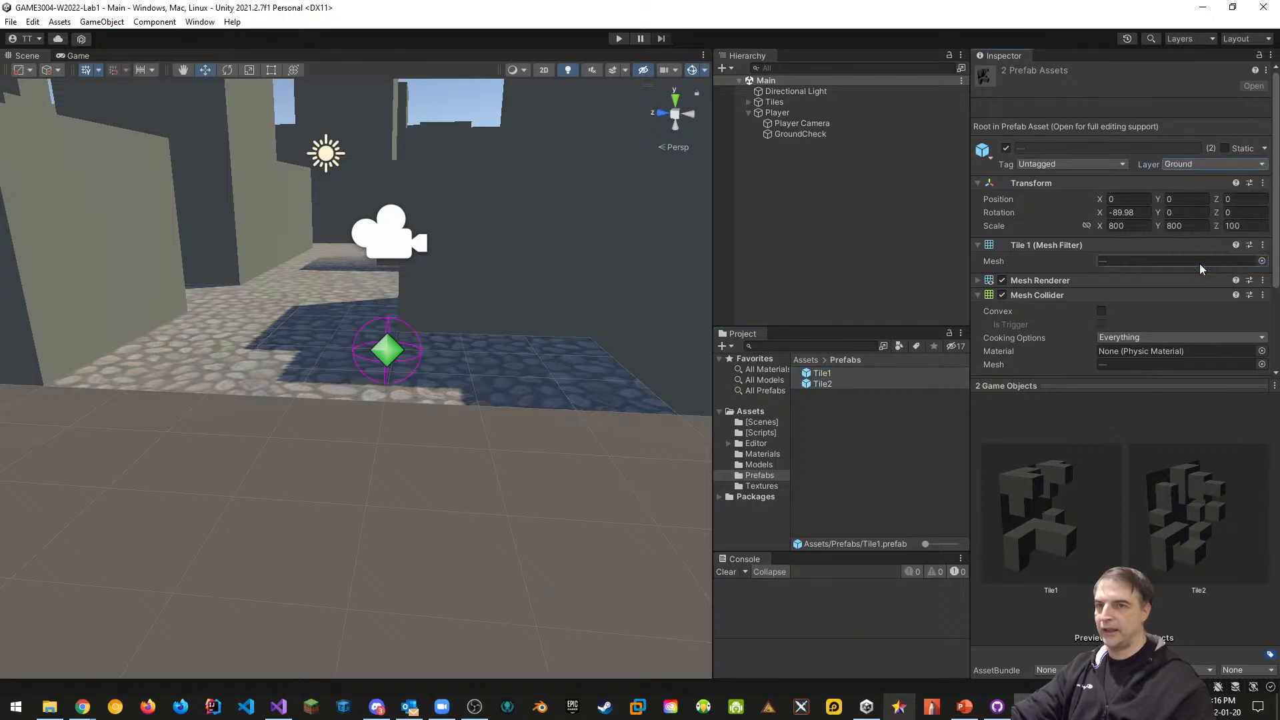
click(808, 122)
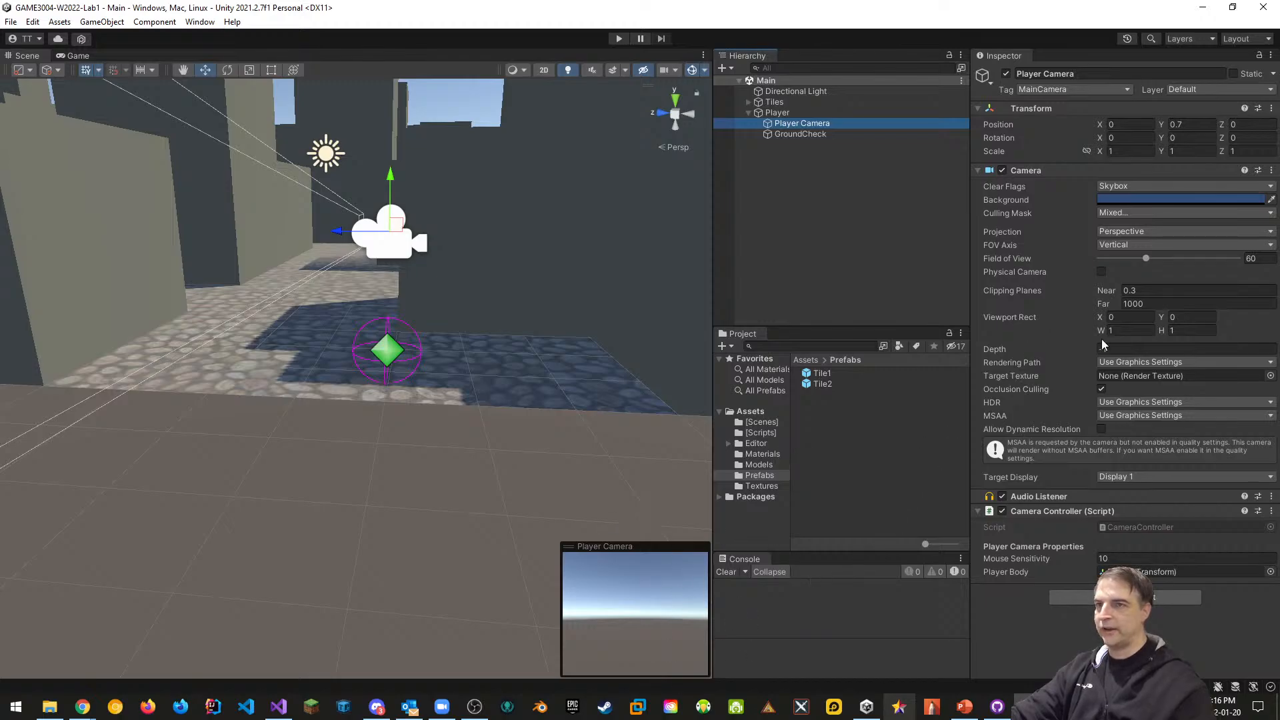
Add Ground to the Player Camera's Culling Mask and set the Player's Ground Mask to Ground
click(1118, 212)
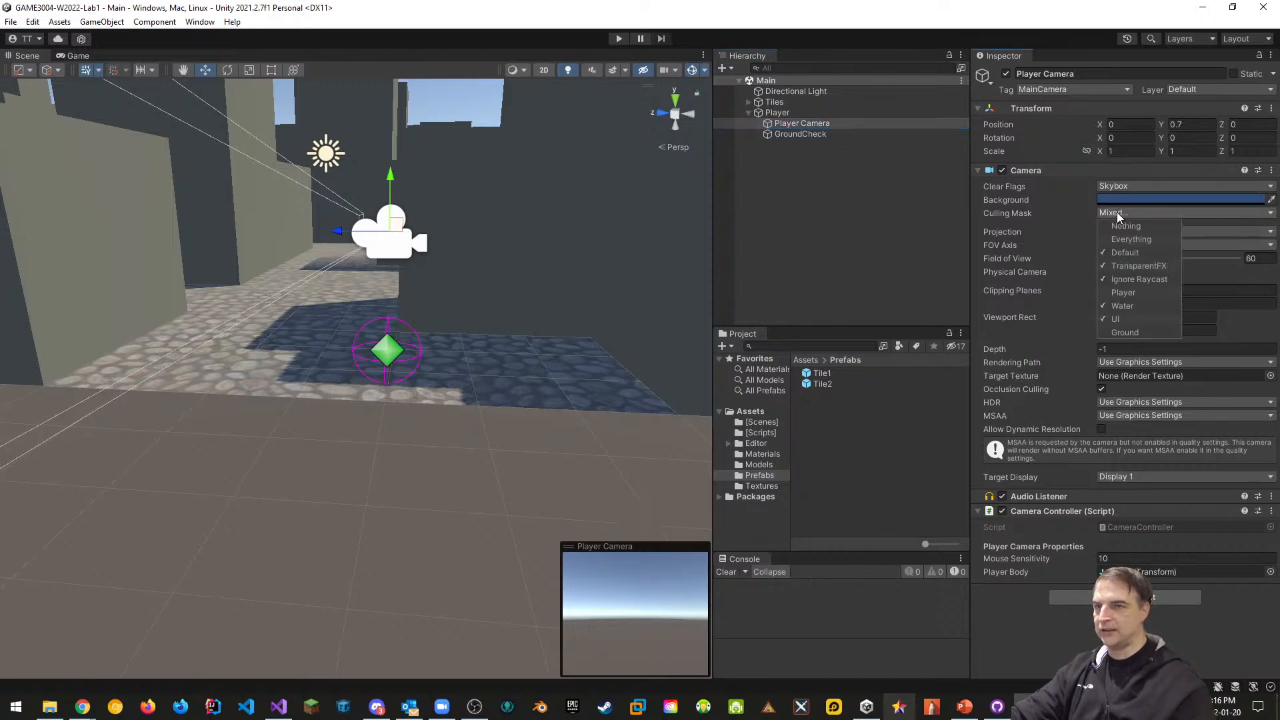
click(1107, 332)
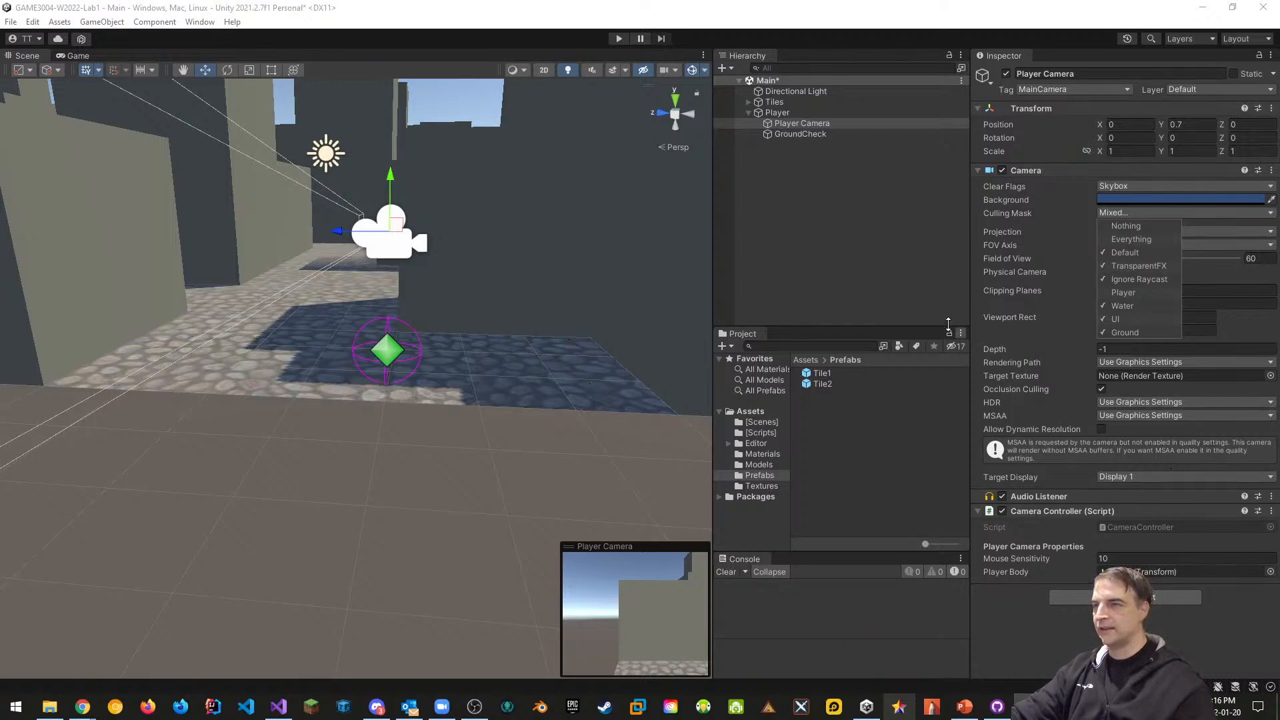
click(775, 113)
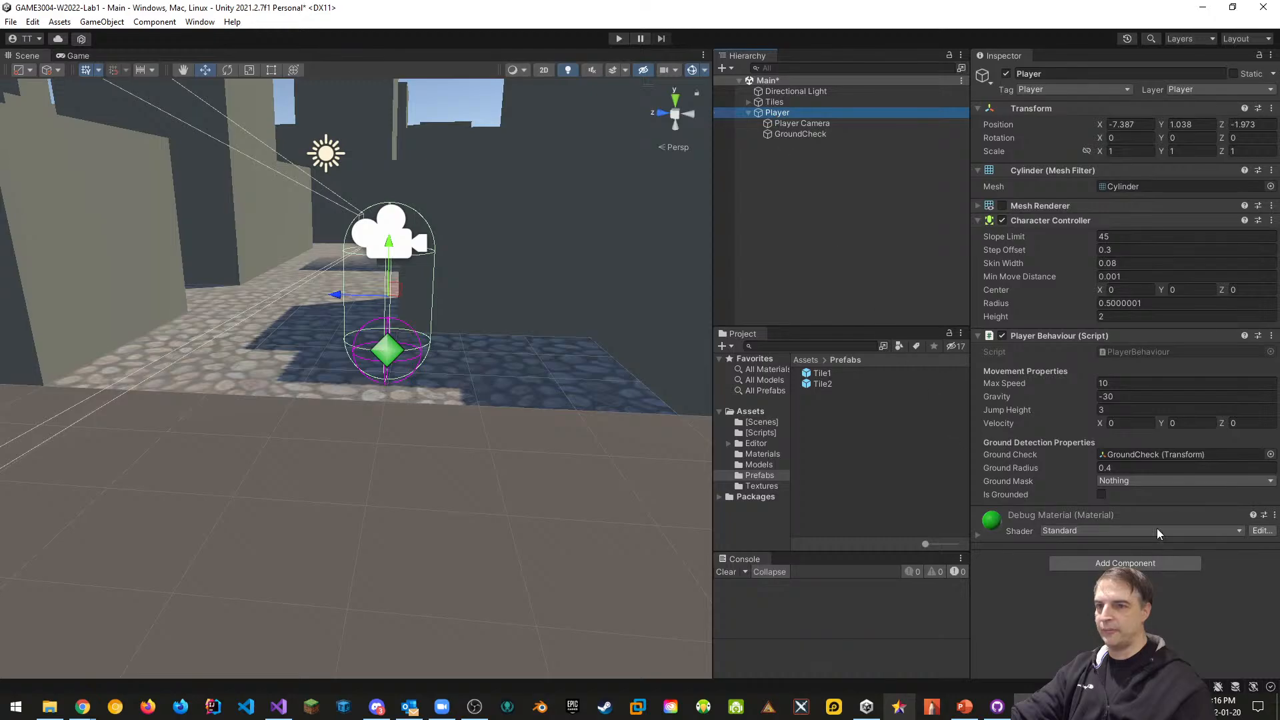
click(1117, 480)
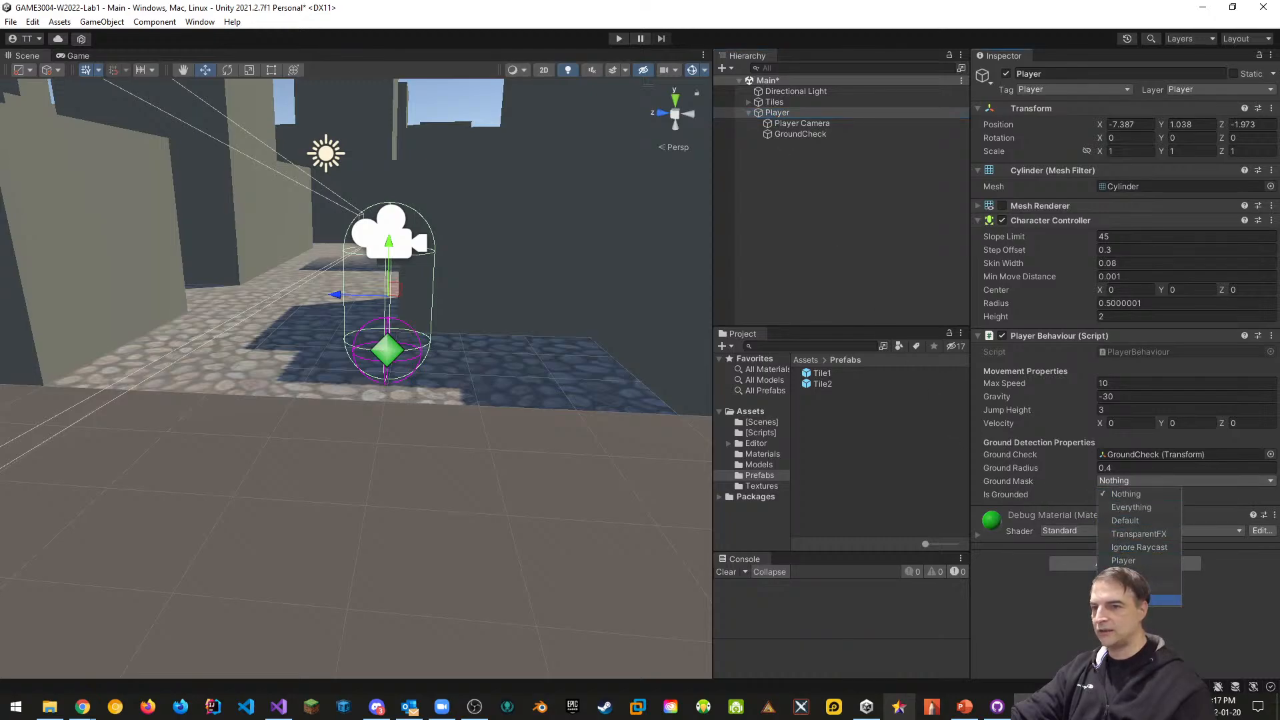
click(1164, 600)
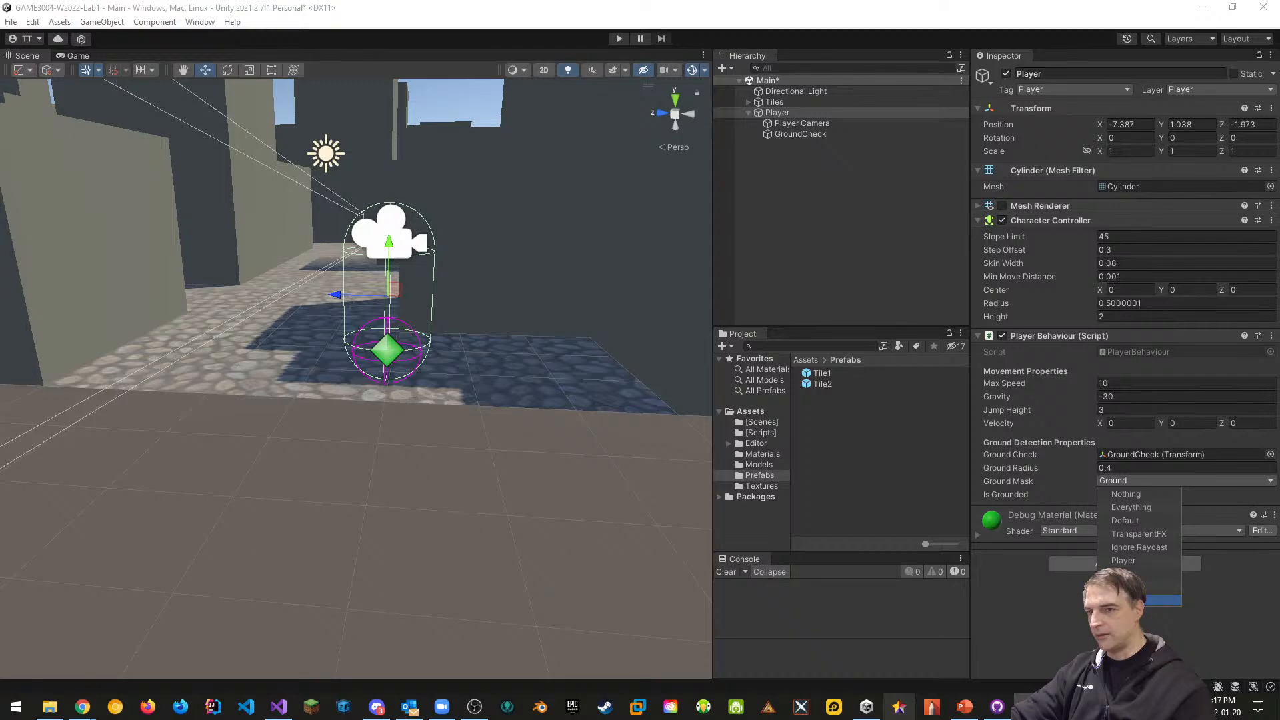
click(671, 305)
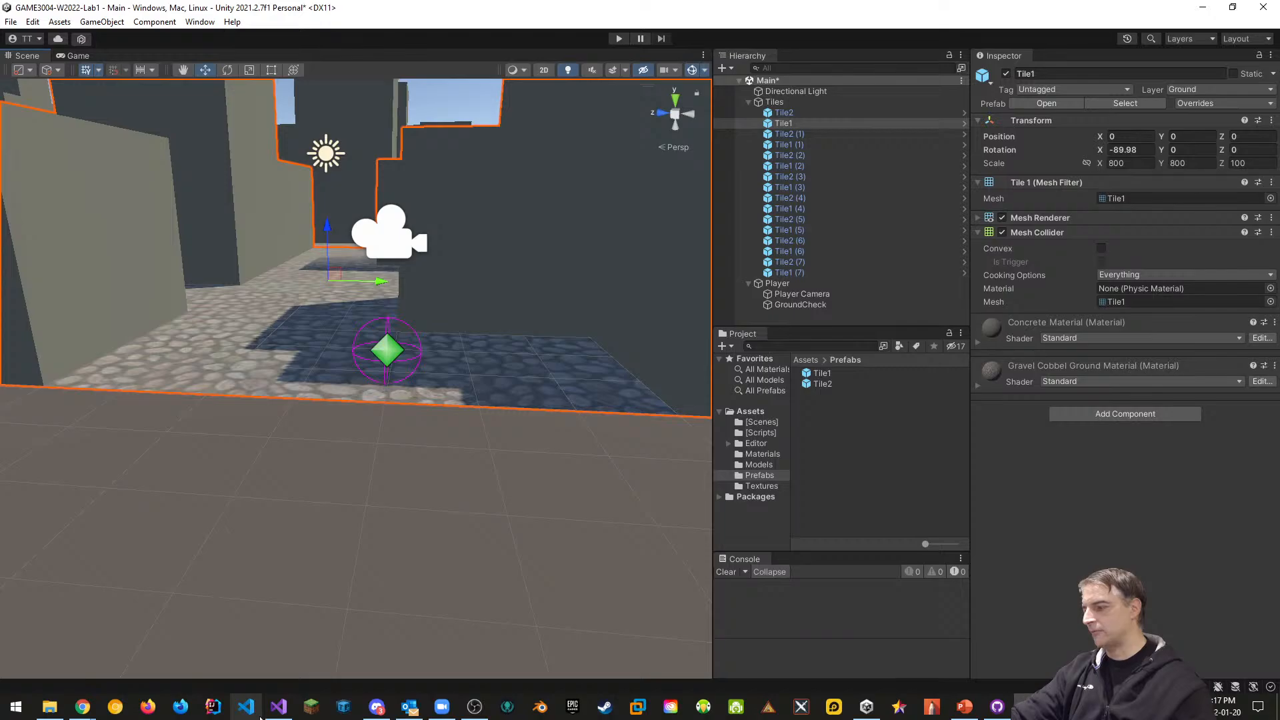
Play-test the scene, lifting the Player to watch Is Grounded, then stop and return to PlayerBehaviour.cs
click(278, 708)
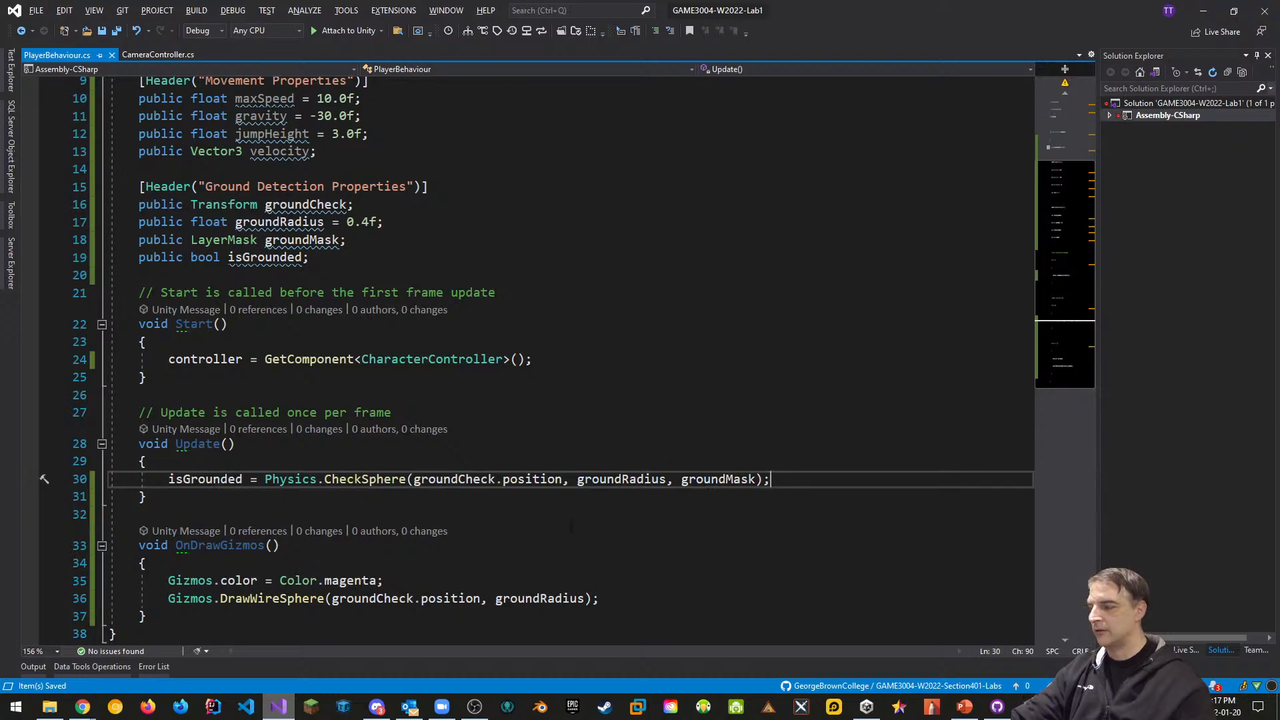
key(alt+Tab)
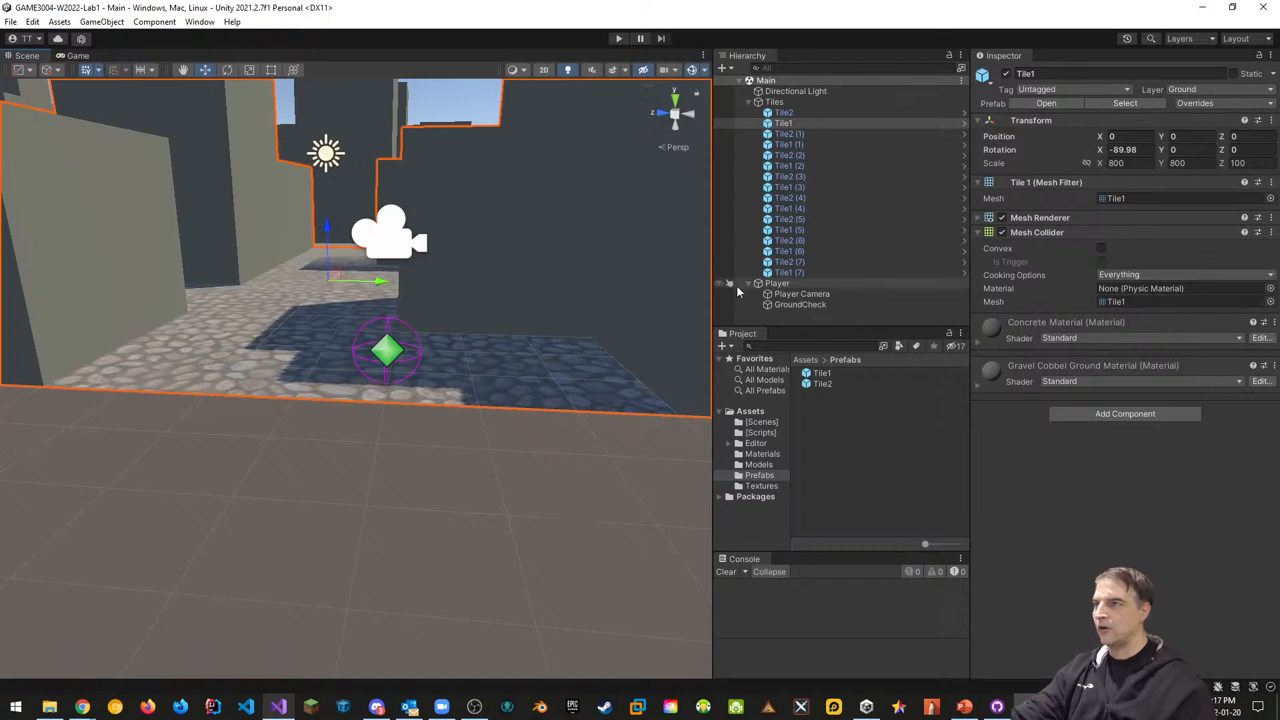
click(760, 102)
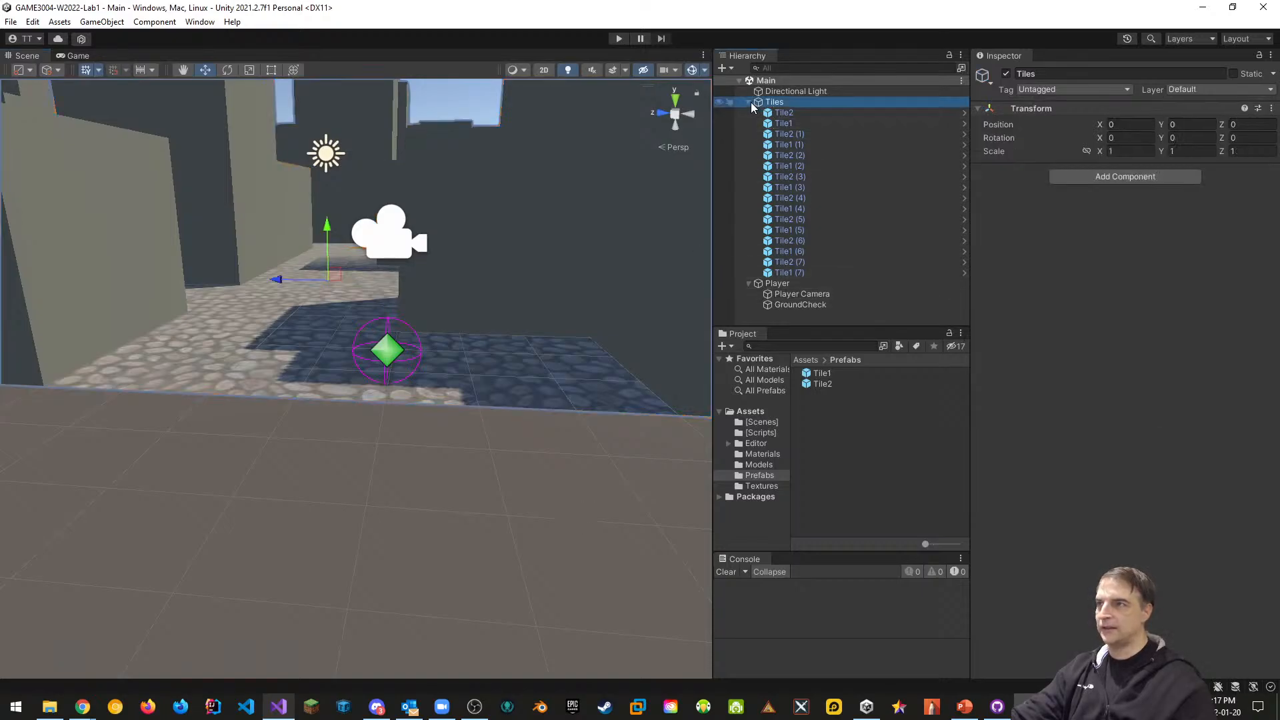
click(749, 102)
key(ctrl+p)
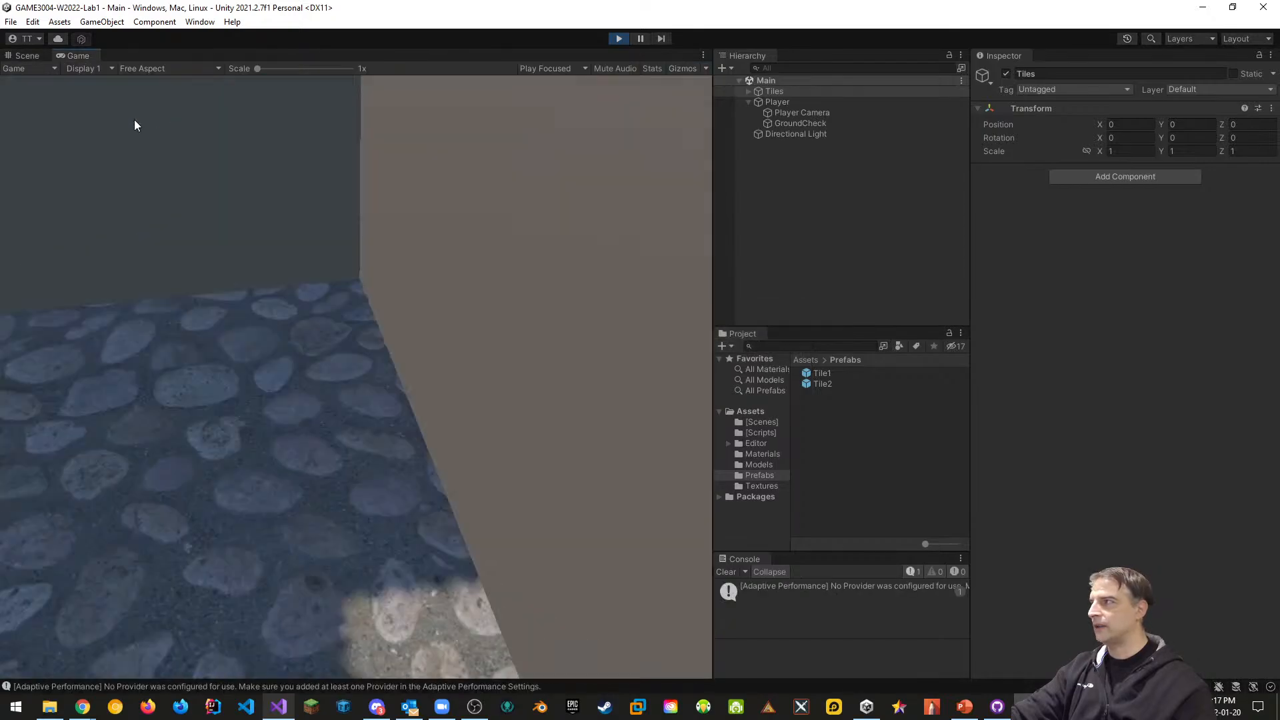
click(28, 57)
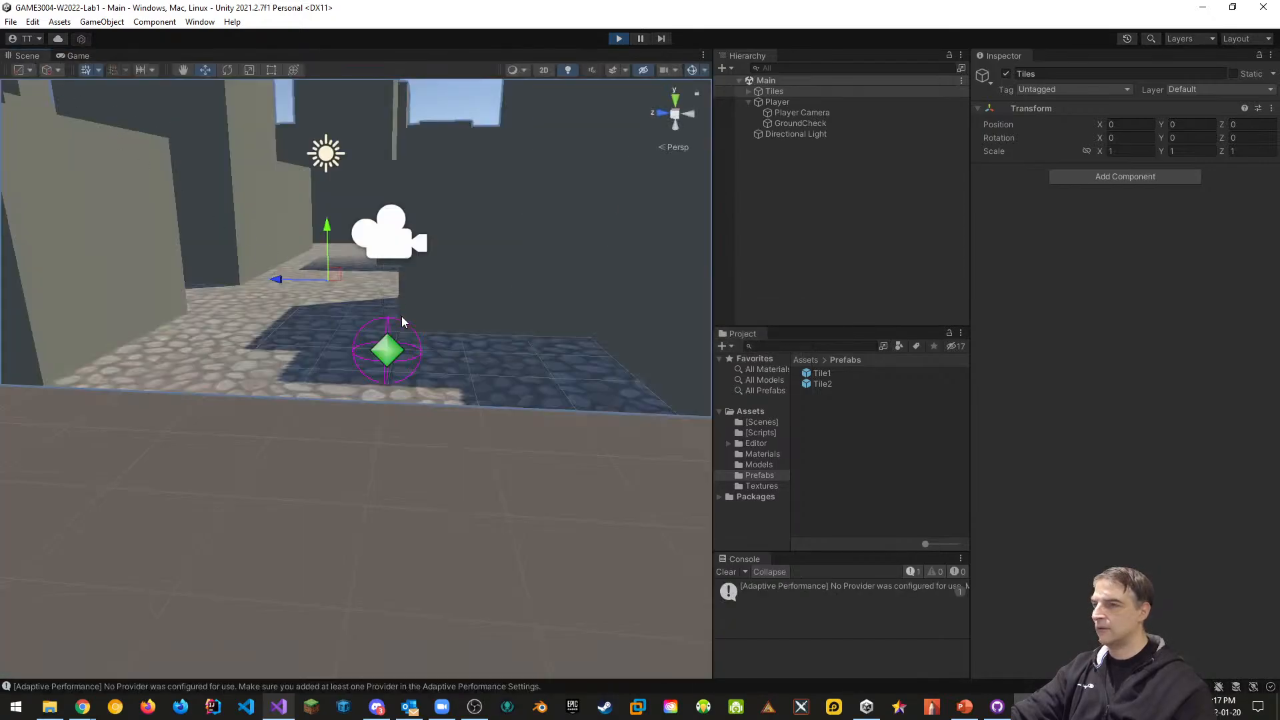
click(787, 102)
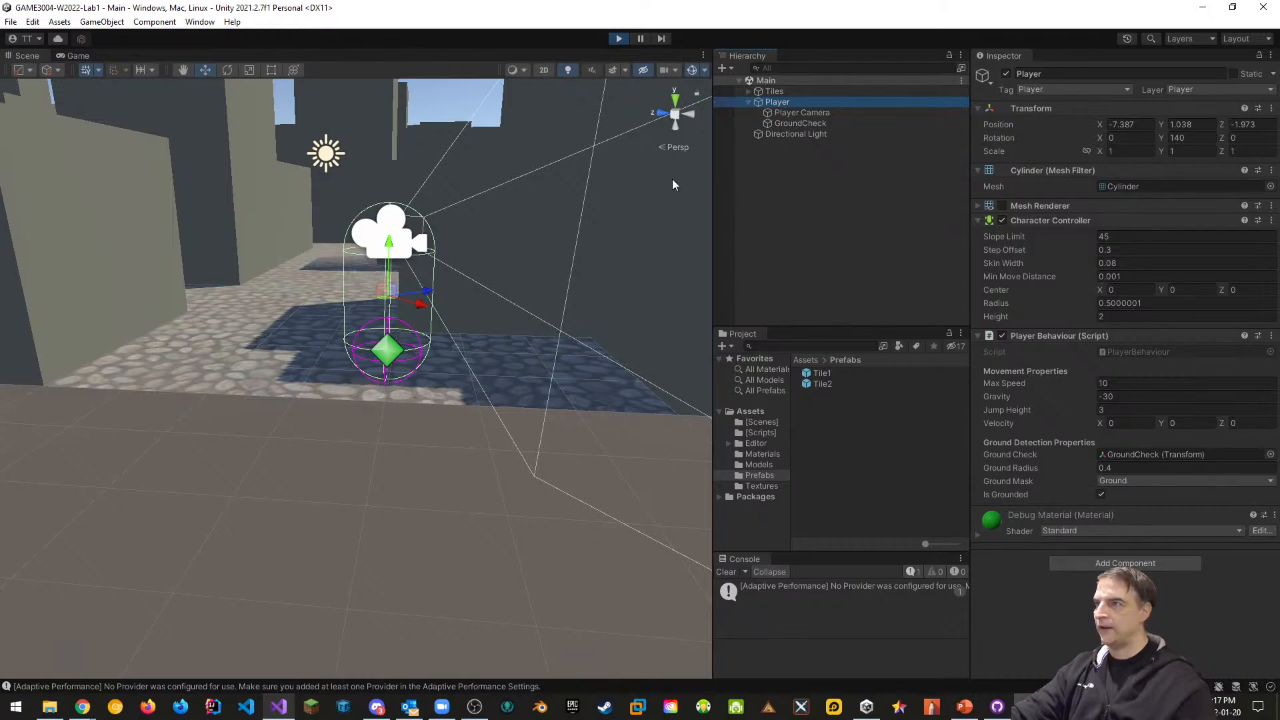
mouse_move(388, 244)
mouse_down()
mouse_move(382, 235)
mouse_move(380, 252)
mouse_move(378, 235)
mouse_move(378, 257)
mouse_up()
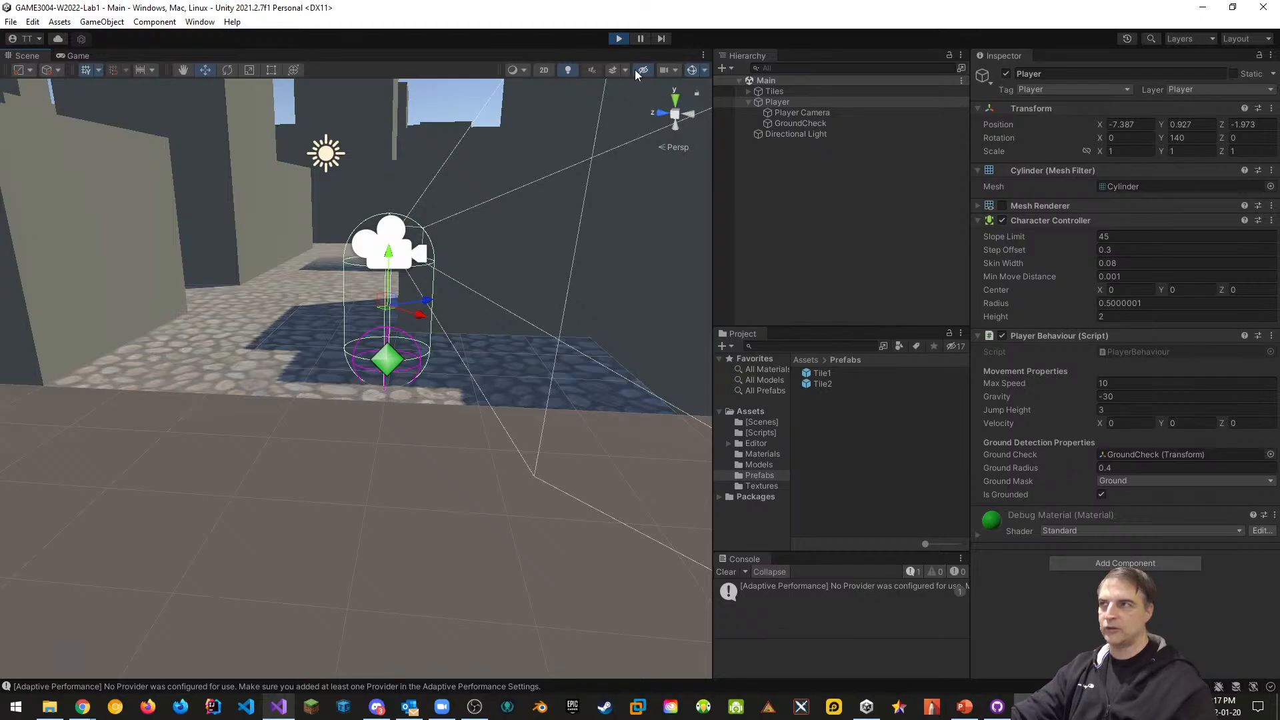
click(619, 38)
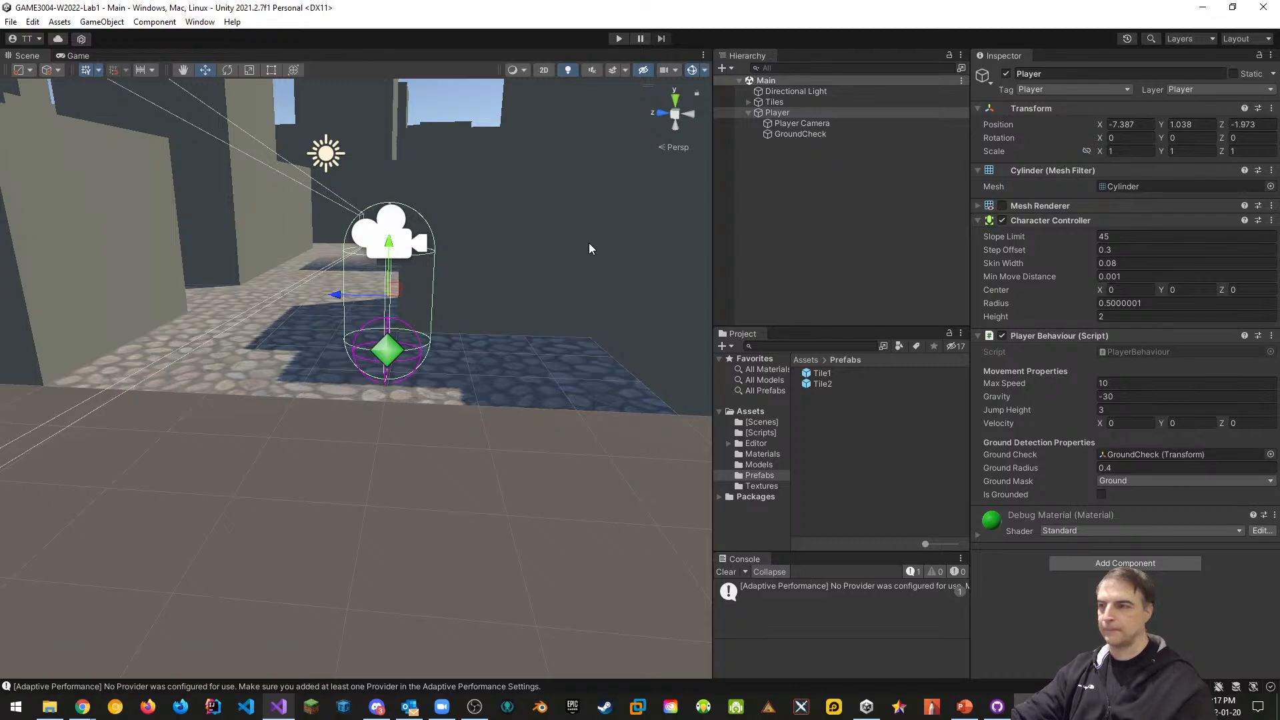
key(alt+Tab)
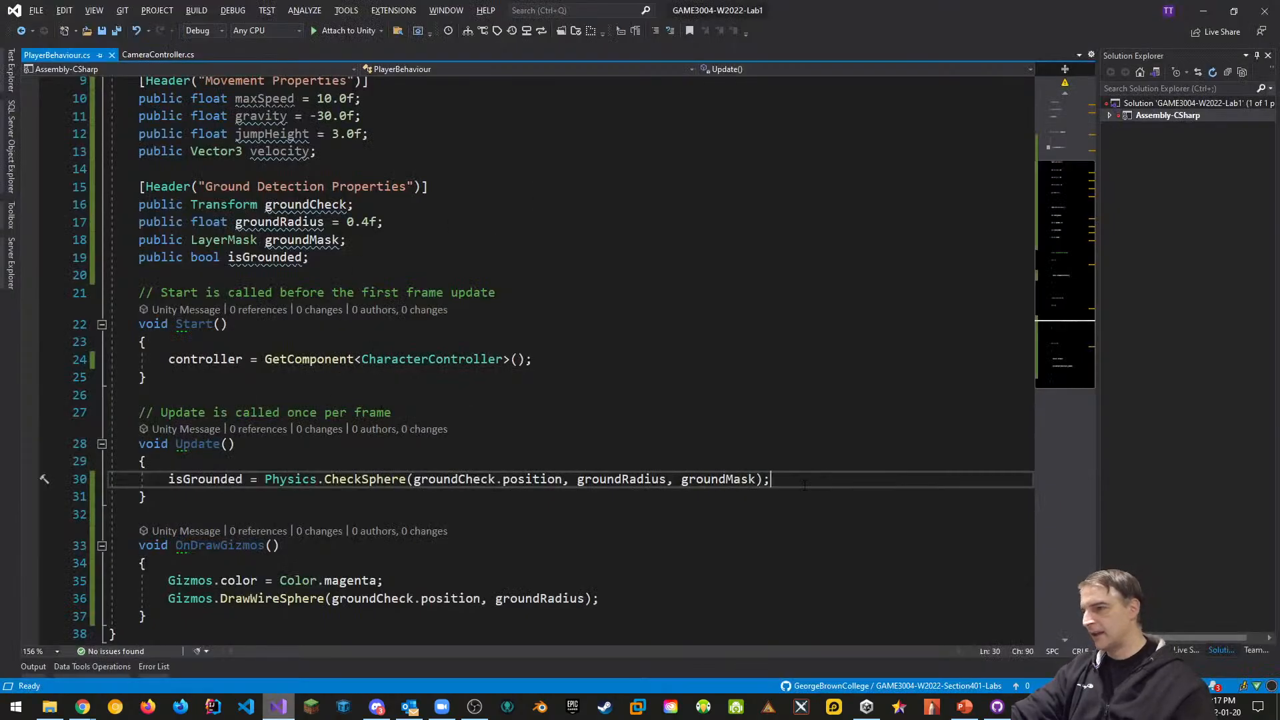
Add an if (isGrounded && velocity.y < 0.0f) block that sets velocity.y = -2.0f
key(Return)
key(Return)
text(if(isGrounded)
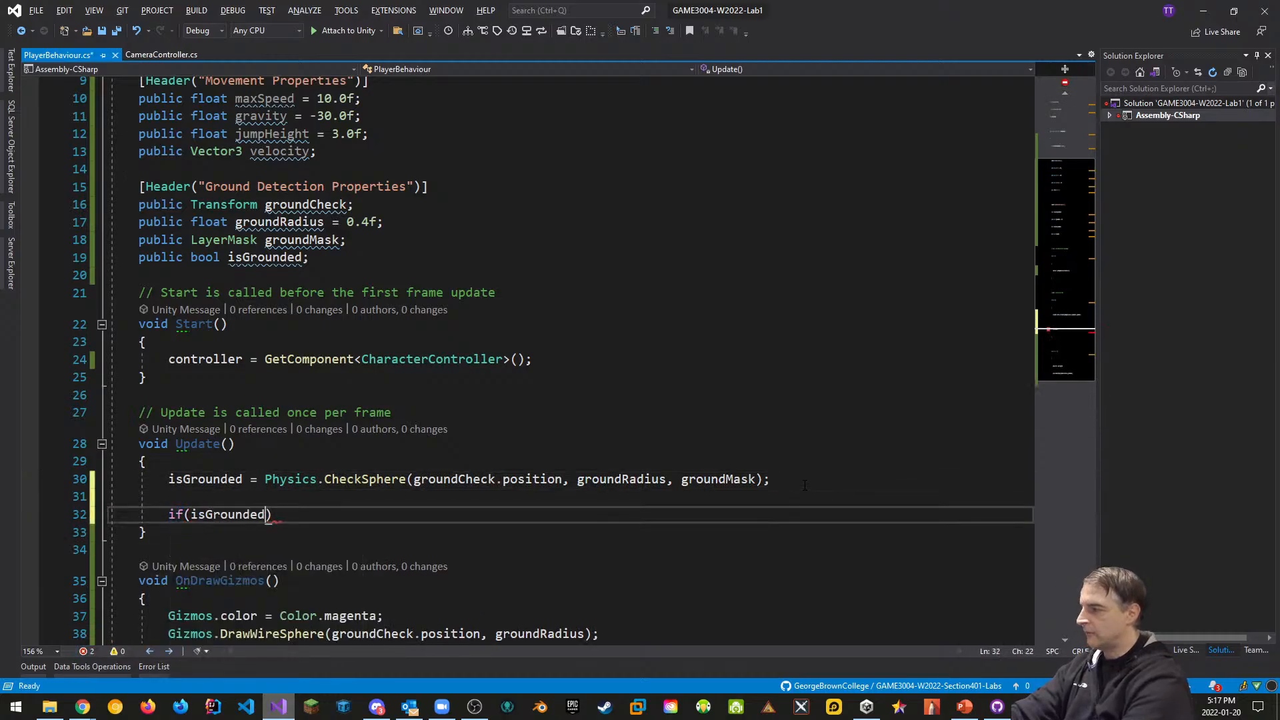
text( &&)
text( velocity)
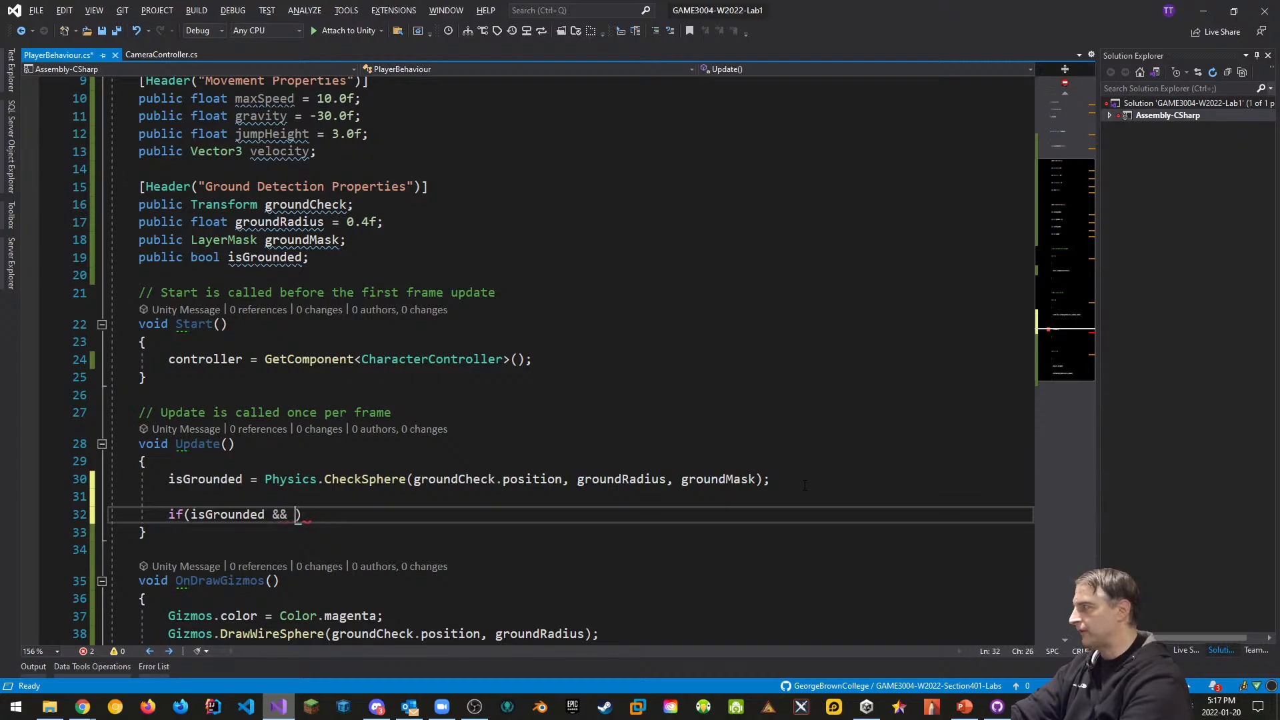
text(.y)
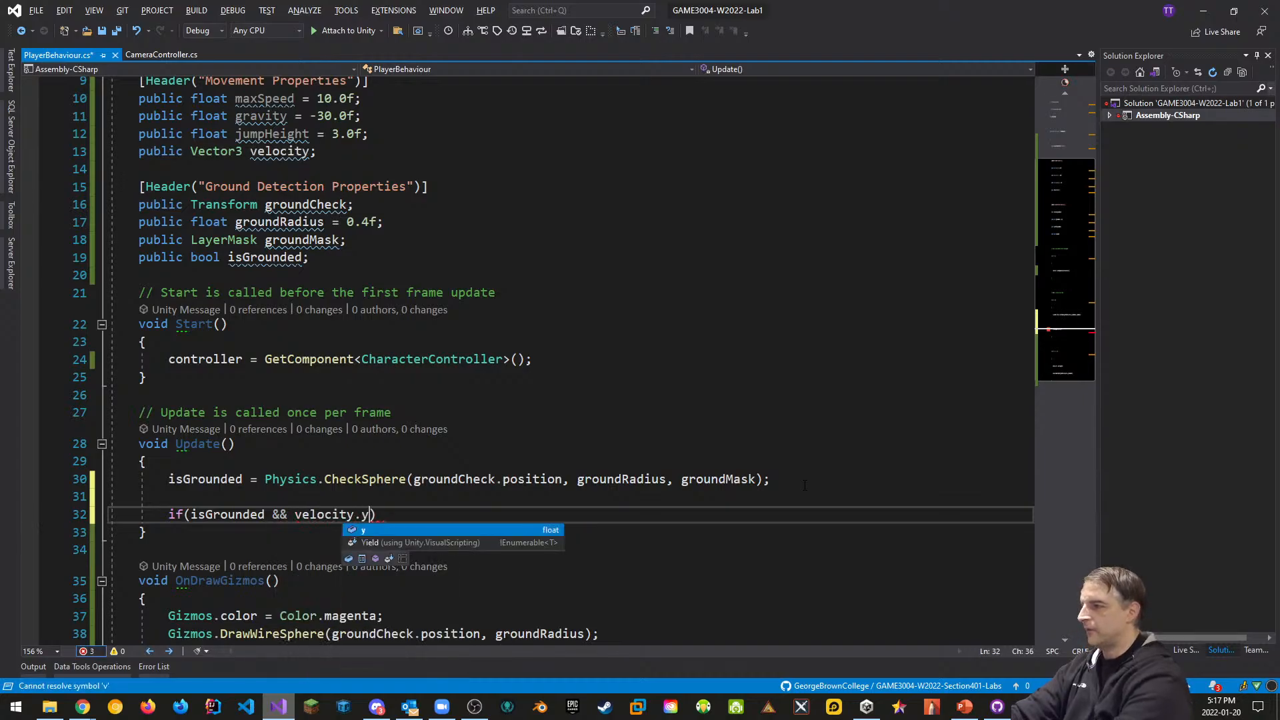
text( < 0.0f)
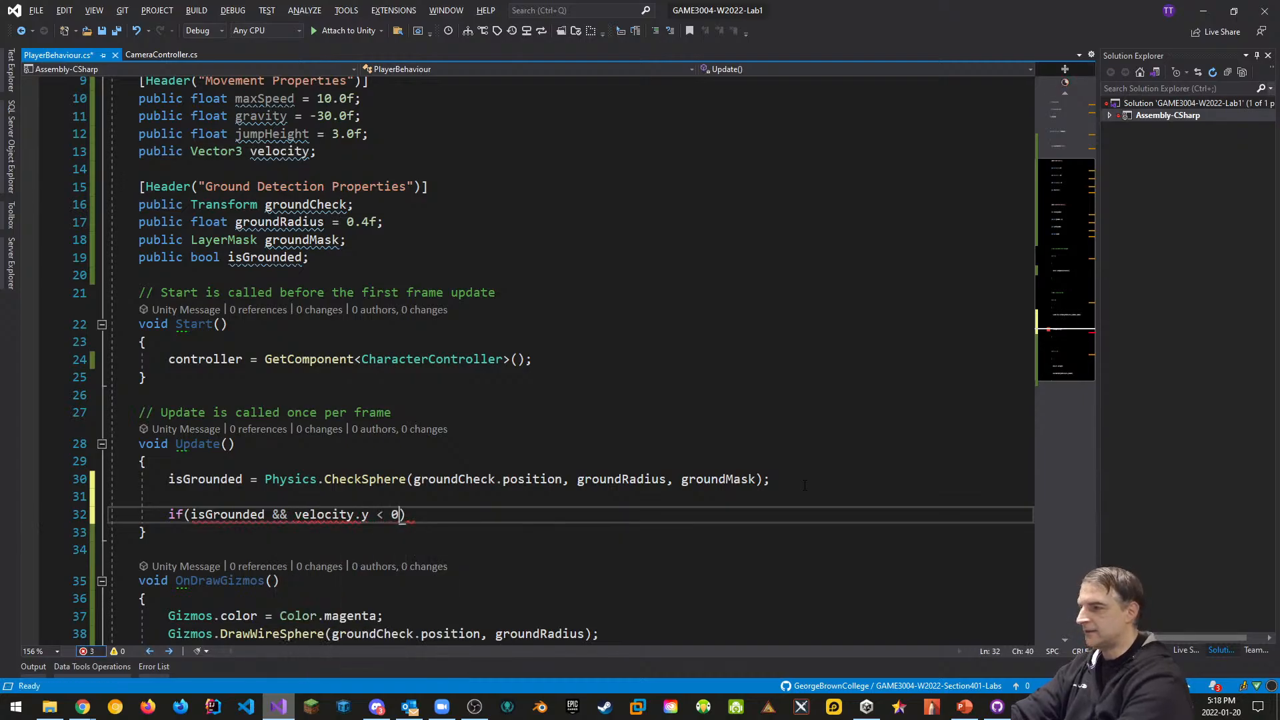
key(Right)
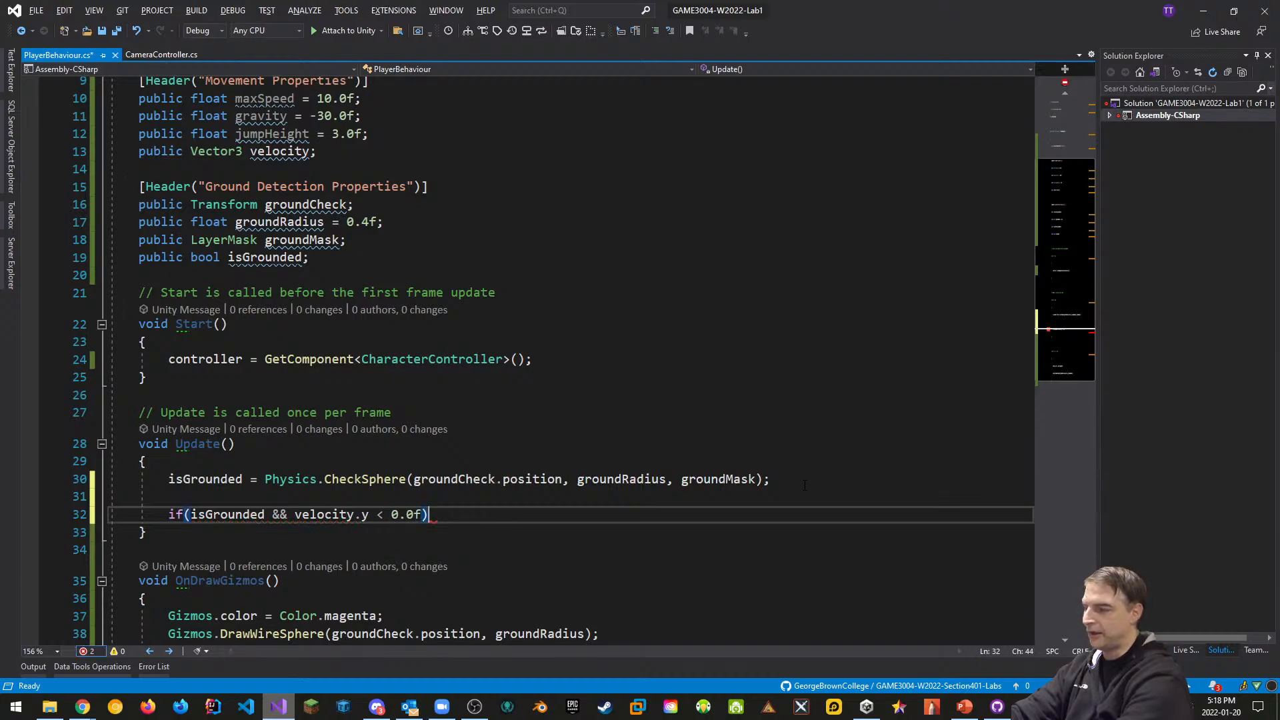
key(Return)
text({)
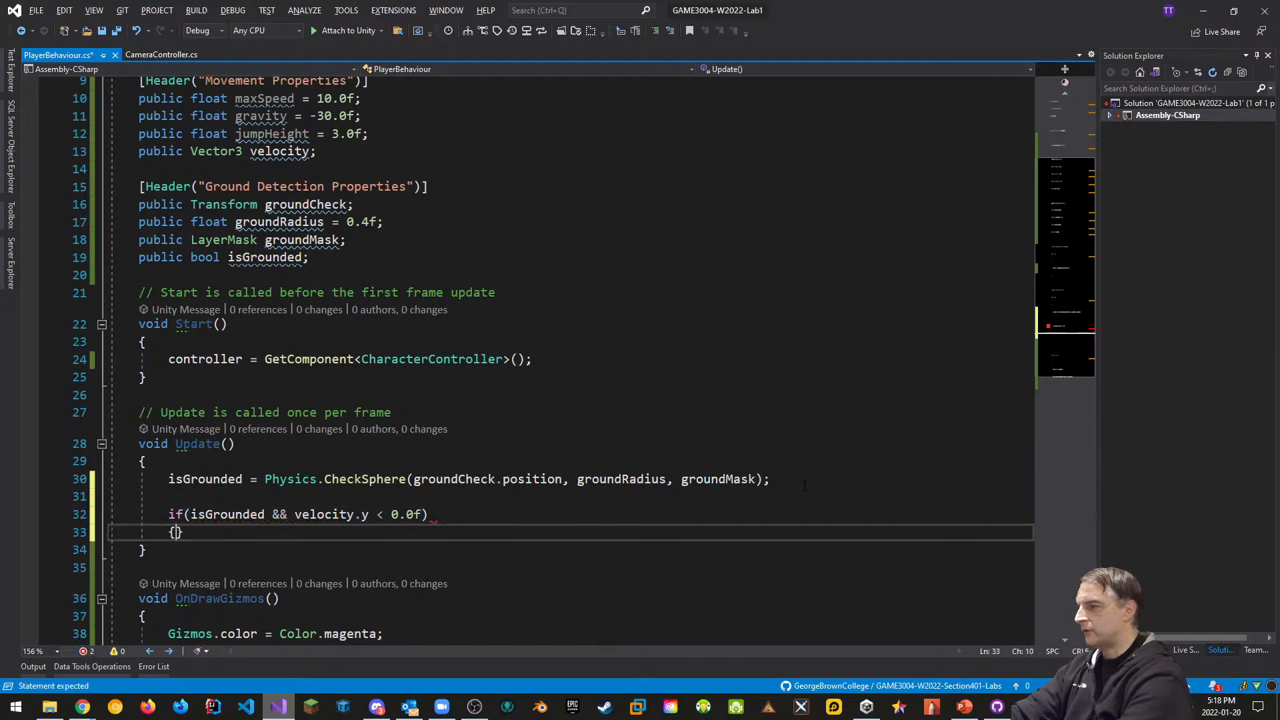
key(Return)
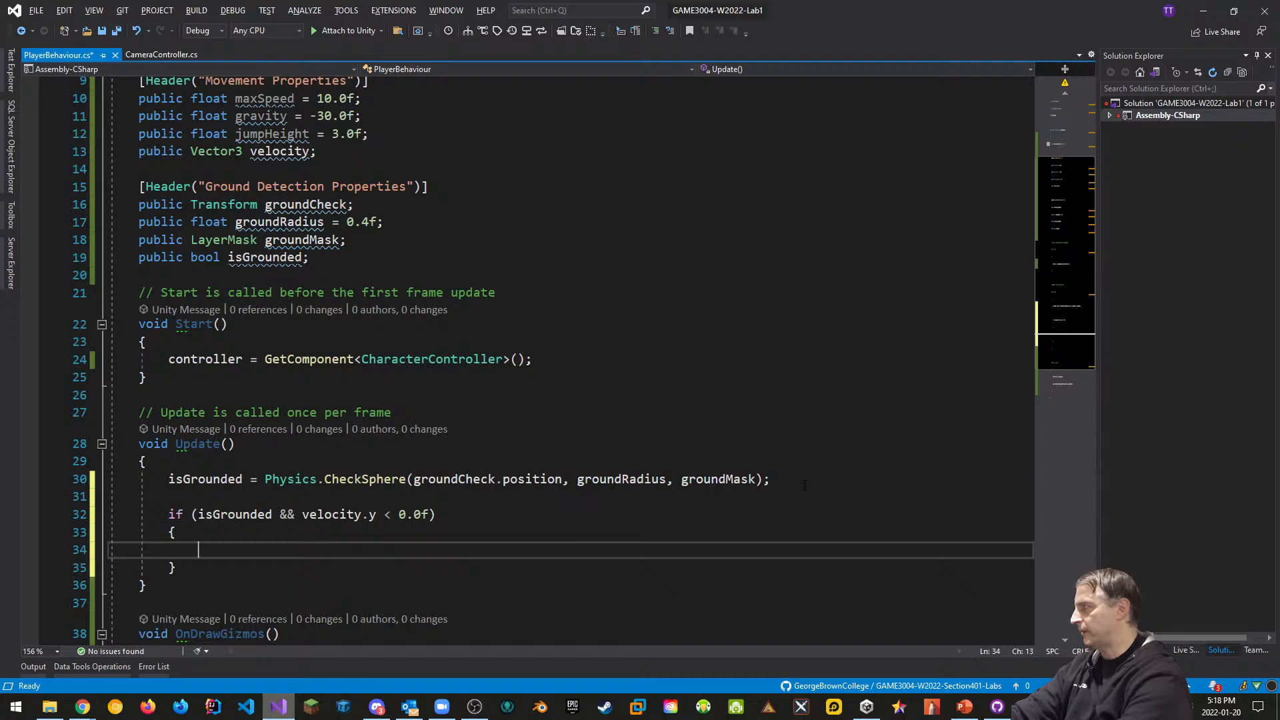
text(ve)
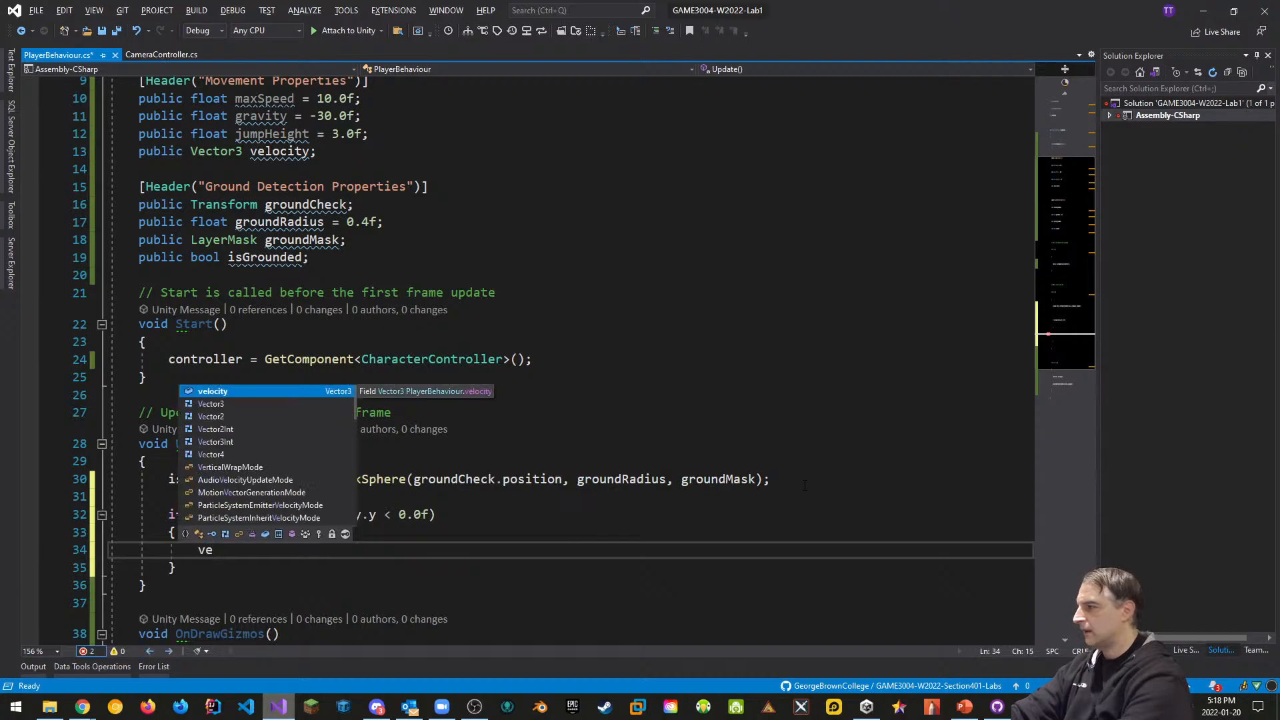
text(locity.y)
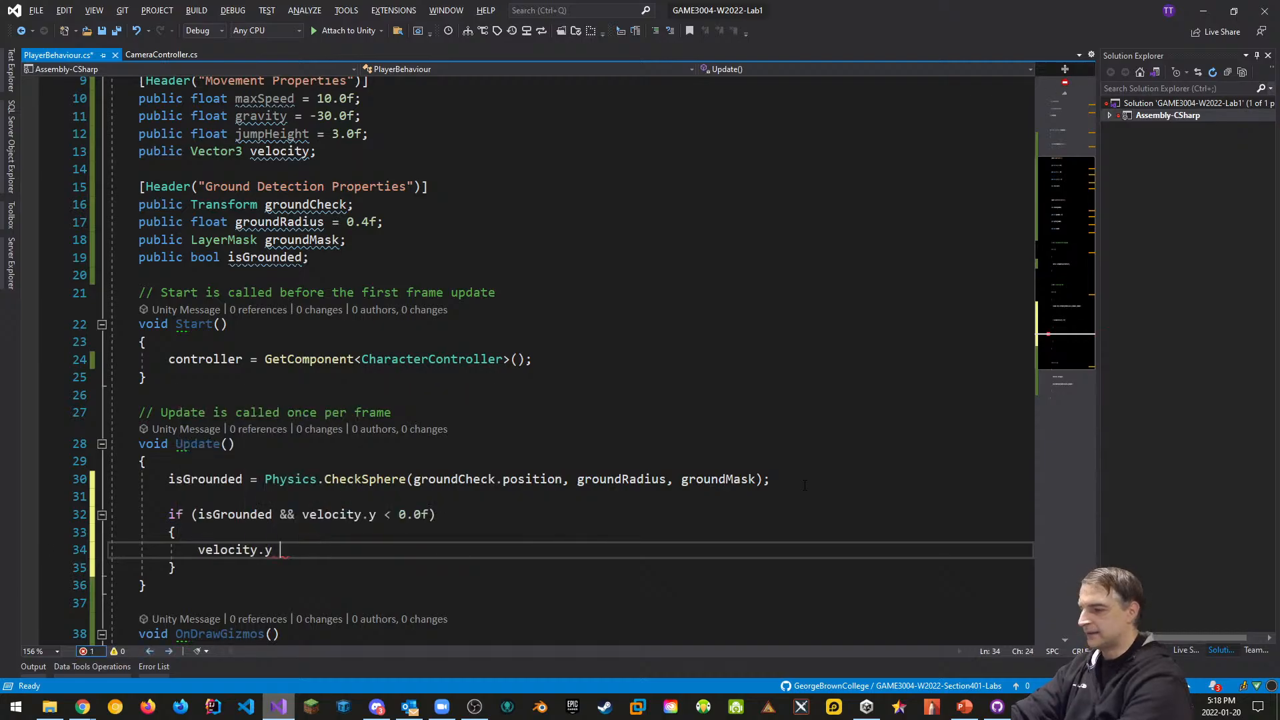
key(BackSpace)
key(BackSpace)
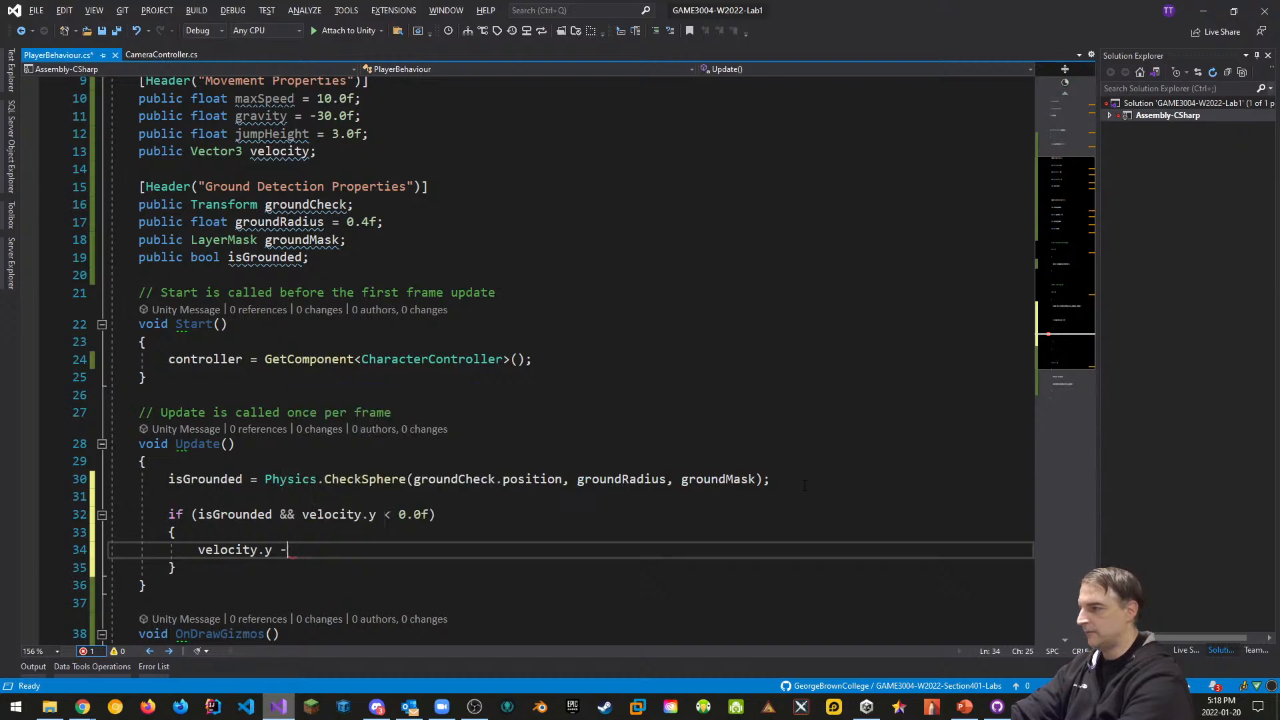
text(= )
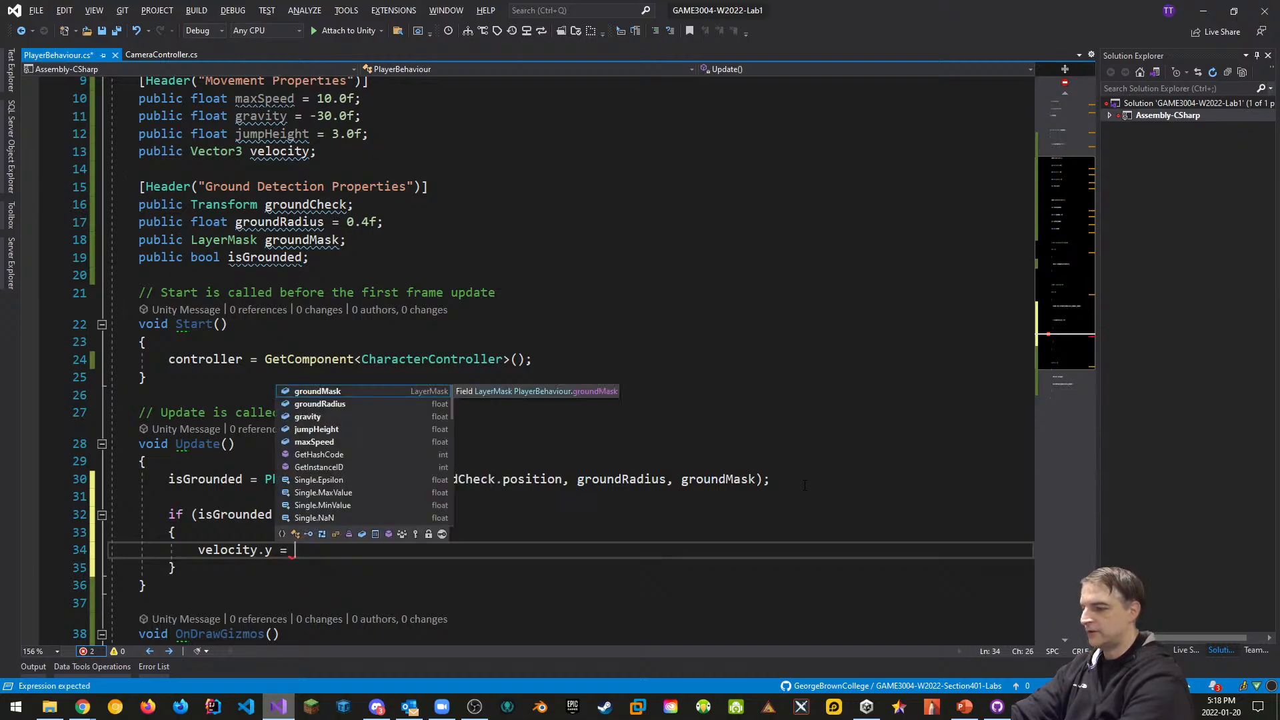
text(-2.0f;)
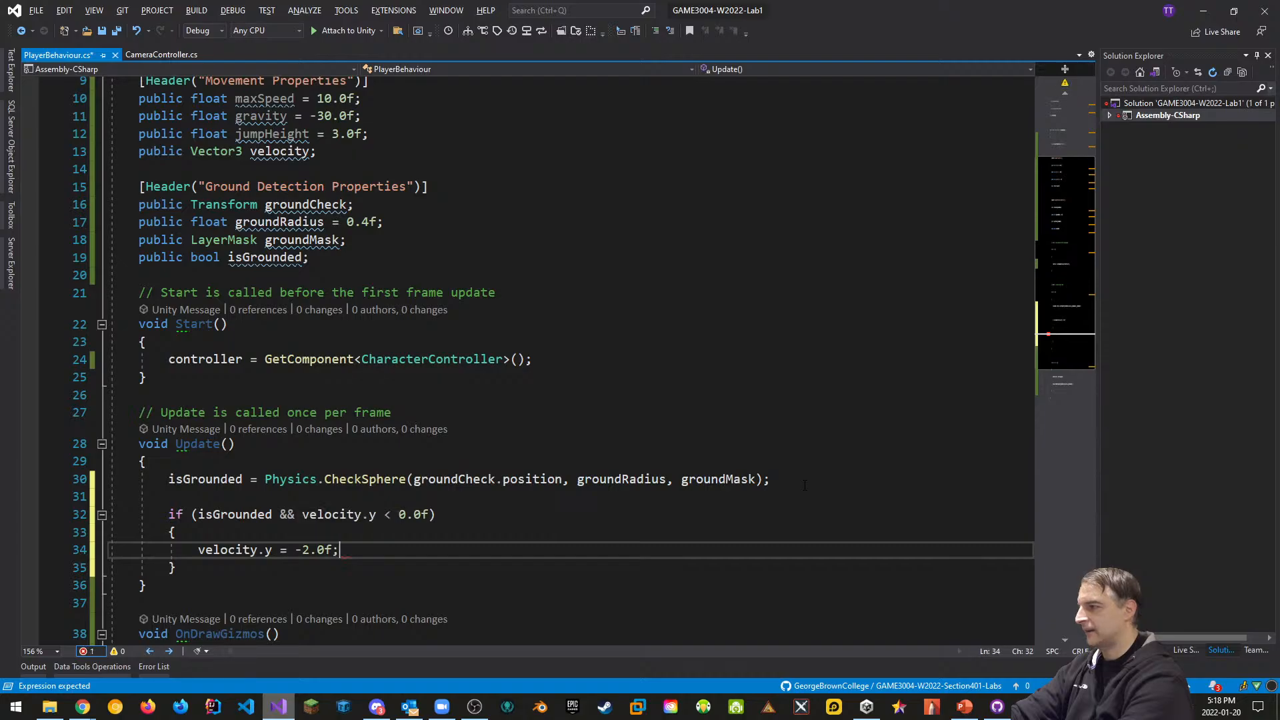
key(Down)
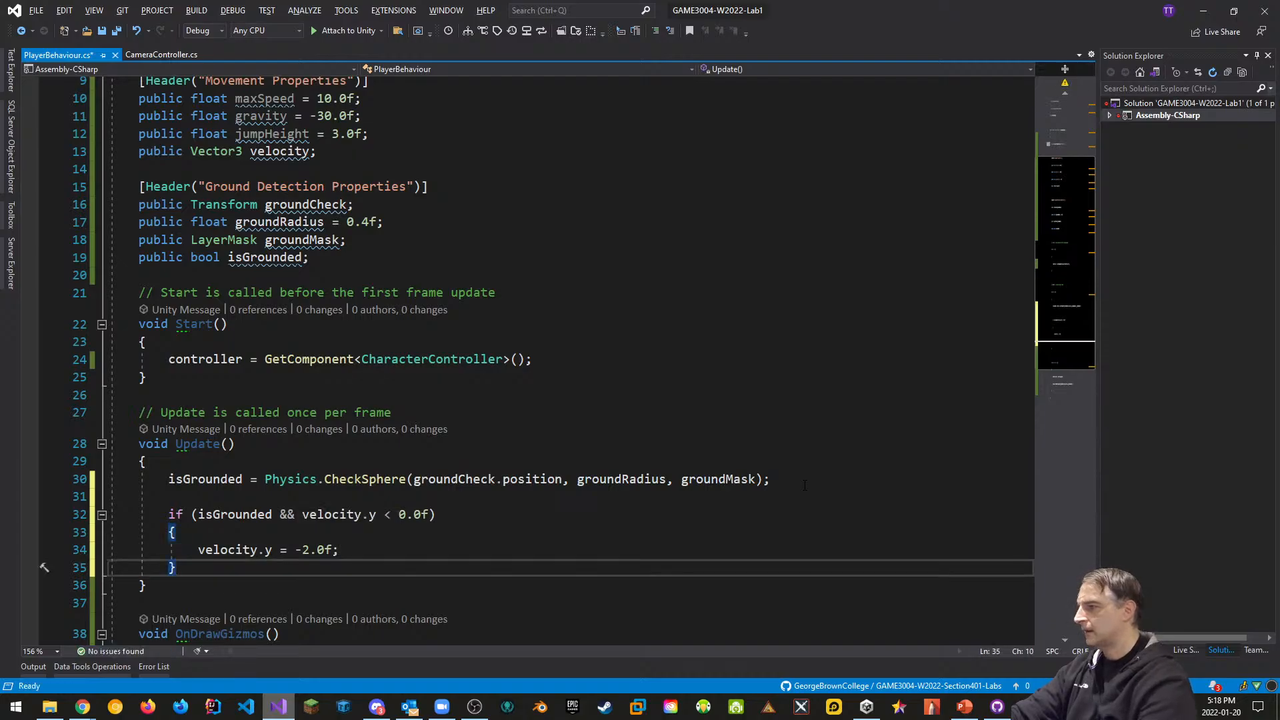
key(Return)
key(Return)
Add float x = Input.GetAxis("Horizontal"); to Update
text(float x)
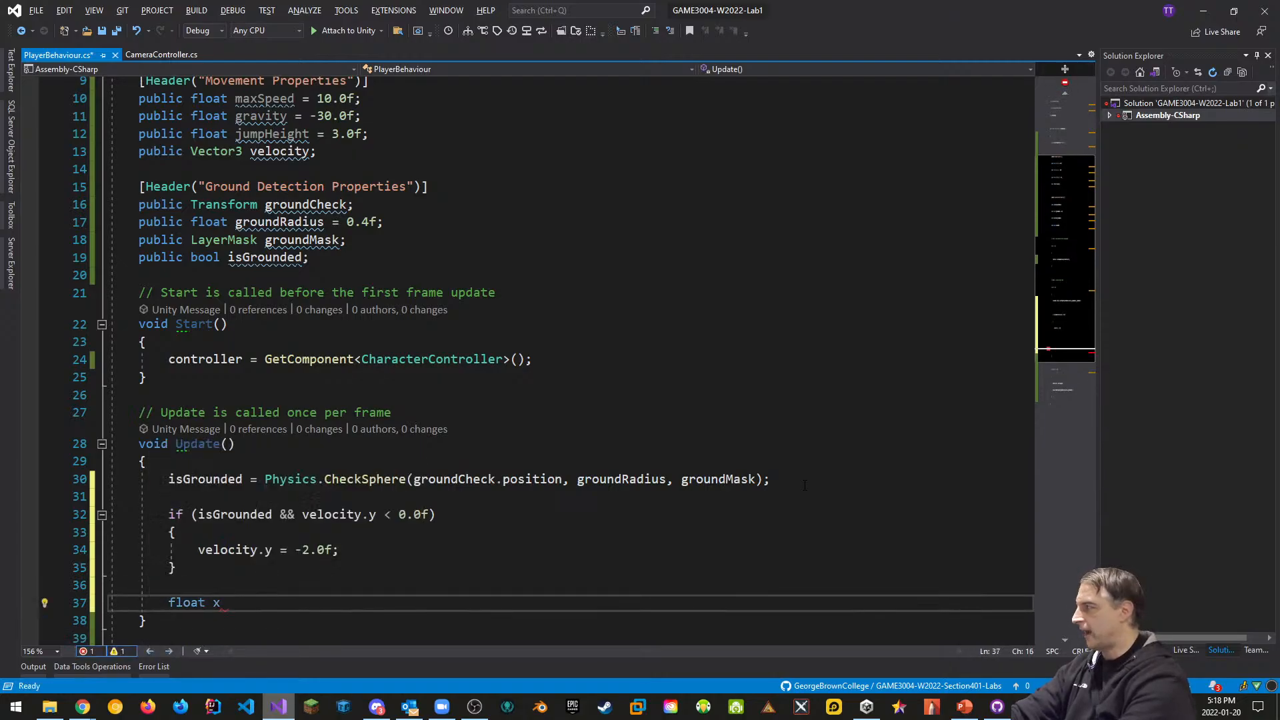
text( Input.g)
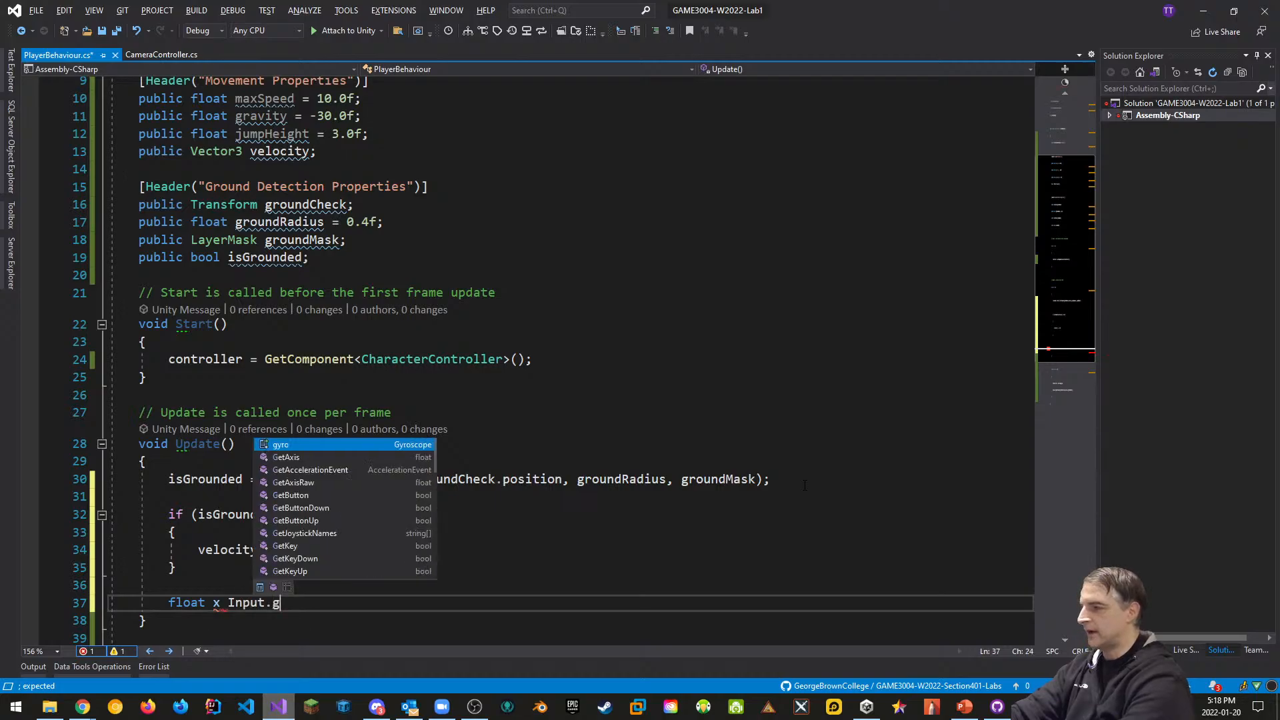
key(BackSpace)
key(BackSpace)
key(BackSpace)
key(BackSpace)
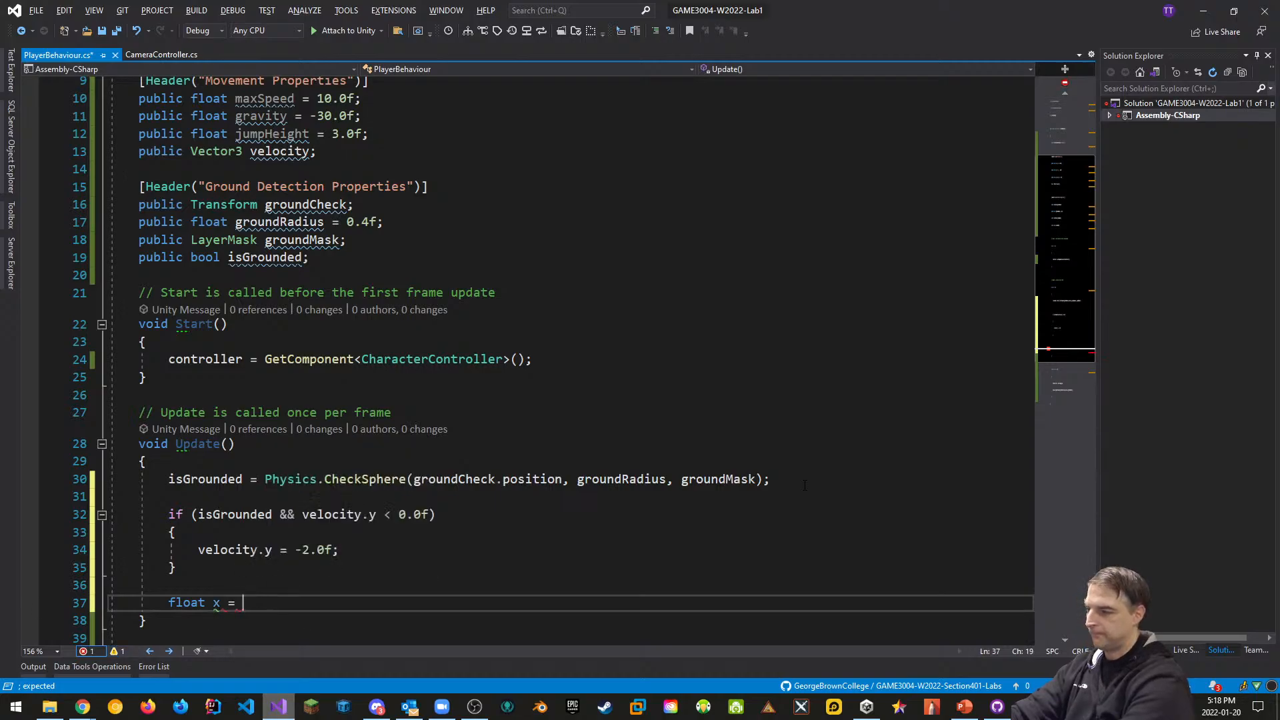
text(Input.GetAxis()
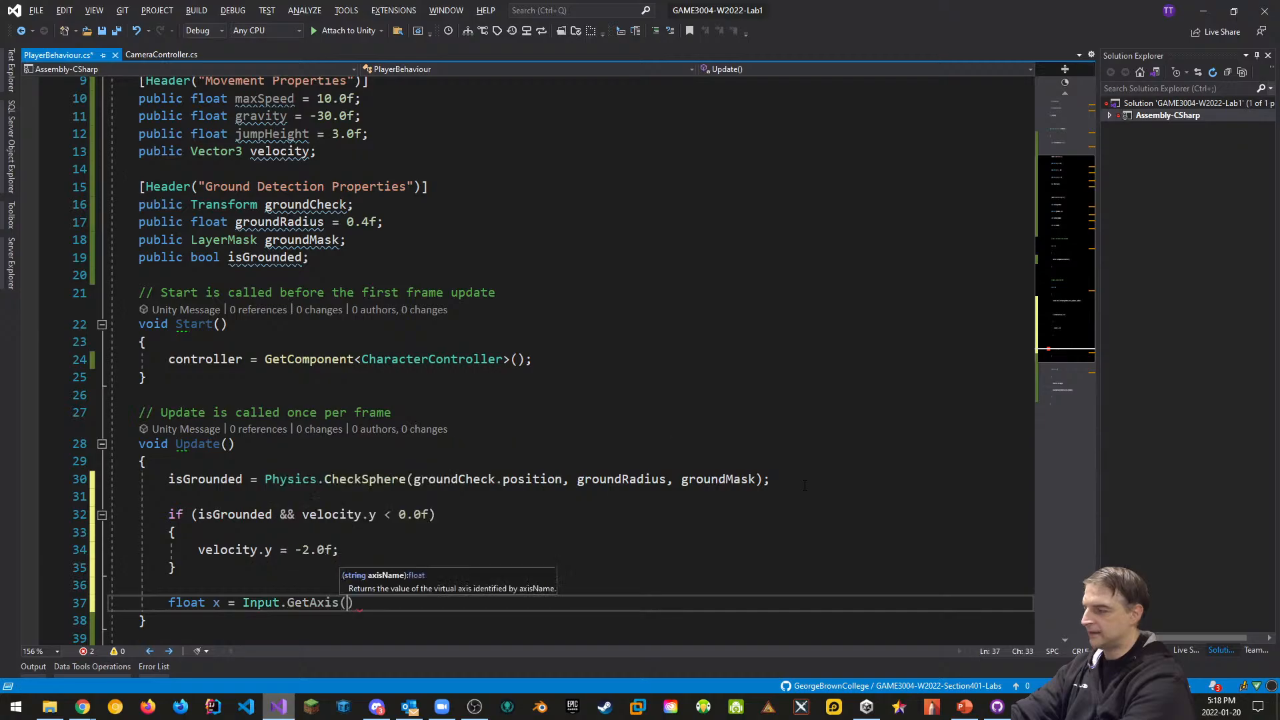
text(")
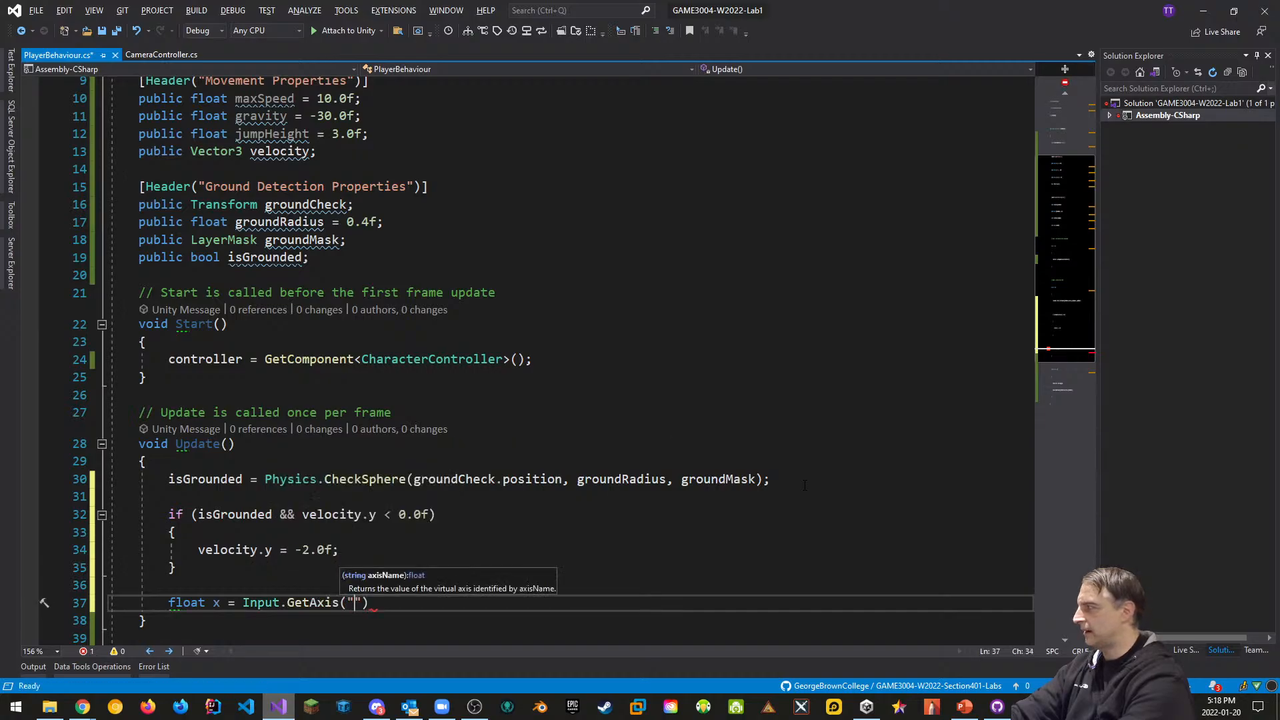
text(Horizontal")
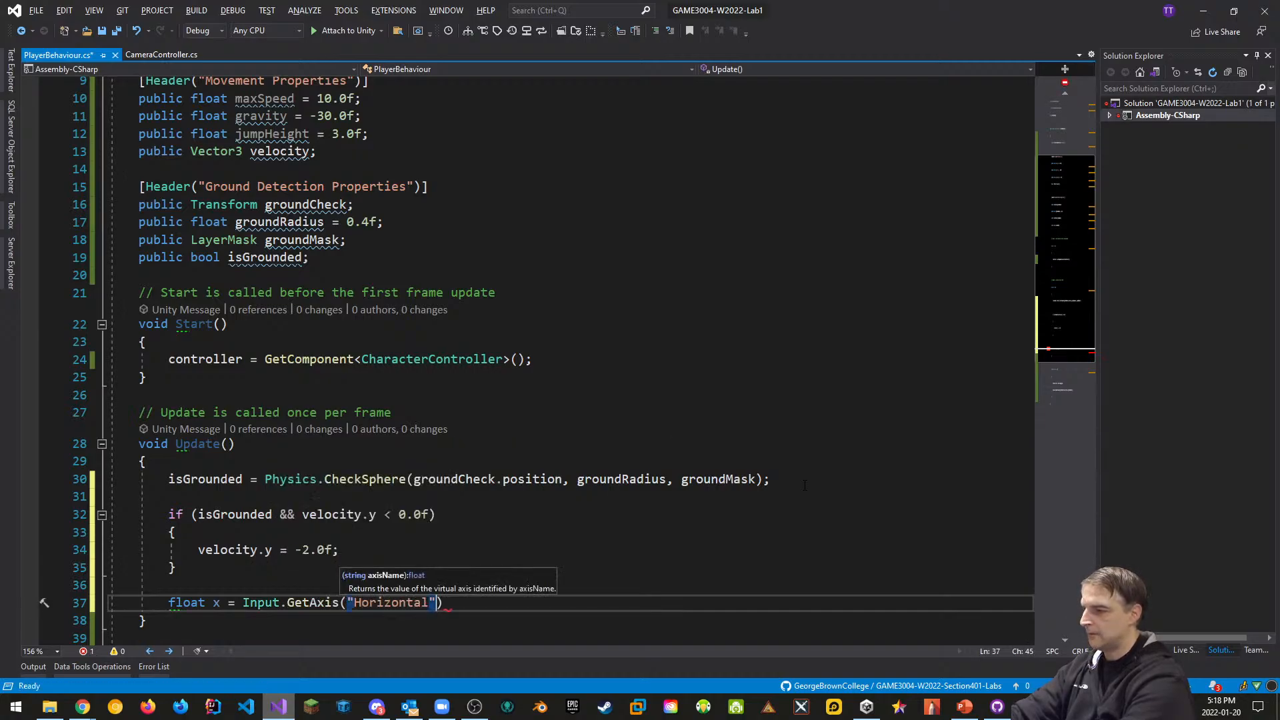
text();)
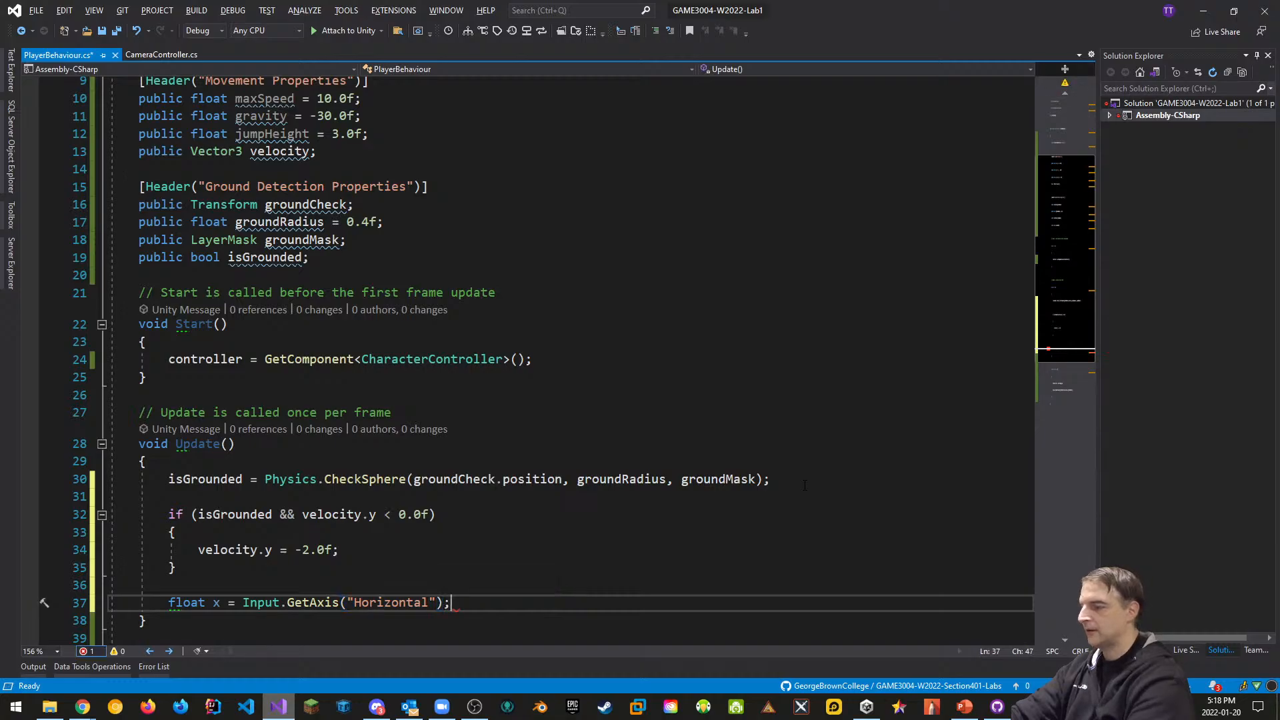
scroll(800, 466, down, 2)
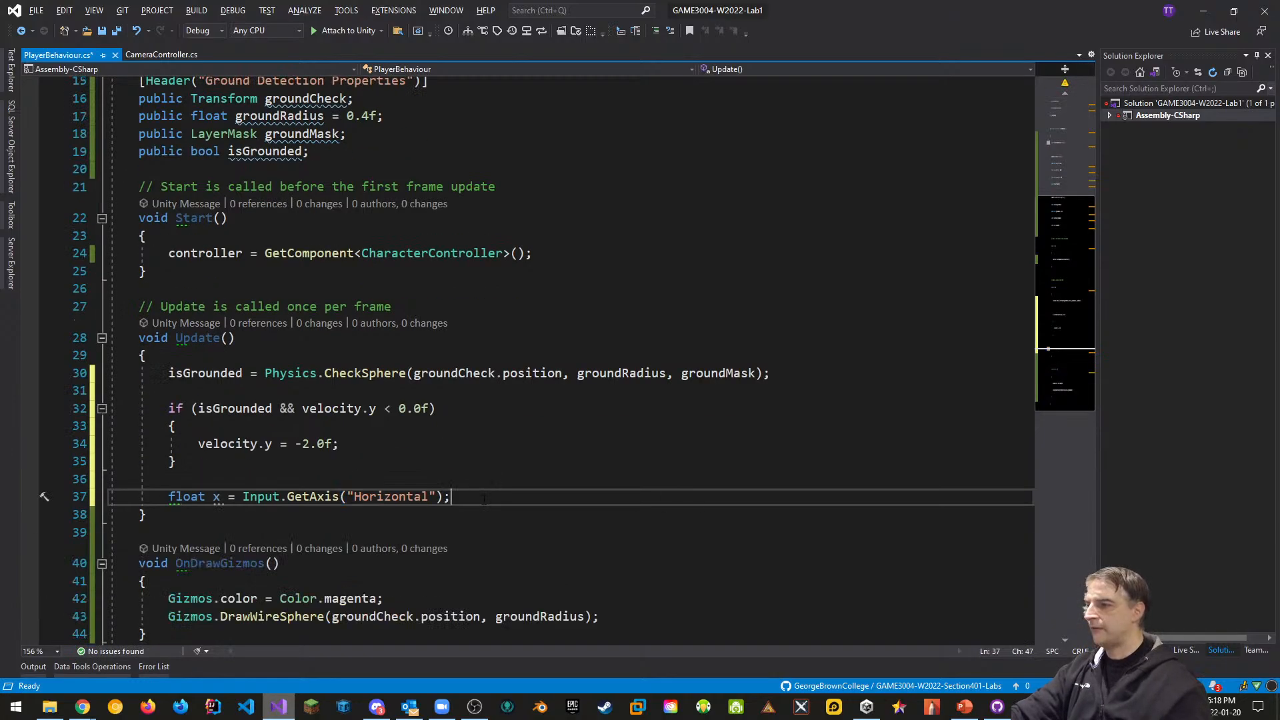
key(Return)
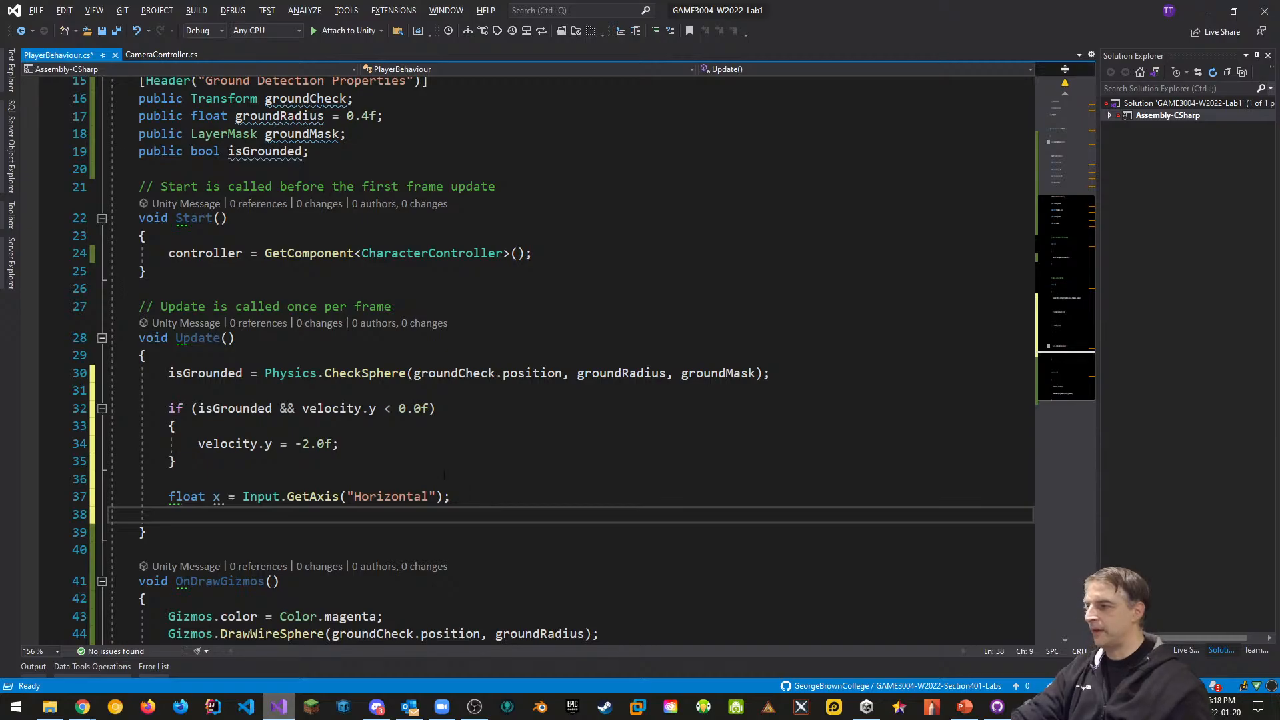
Duplicate that line as float y reading the "Vertical" axis
drag(466, 496, 169, 497)
key(ctrl+c)
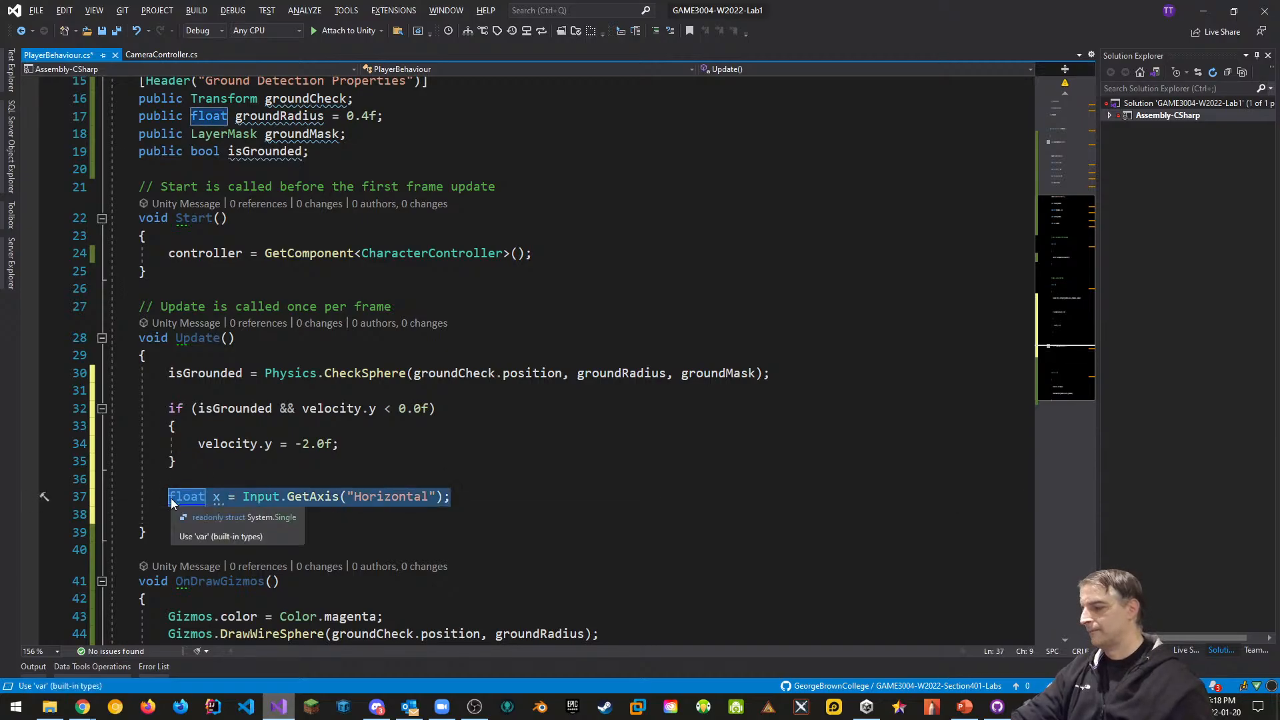
click(165, 514)
key(ctrl+v)
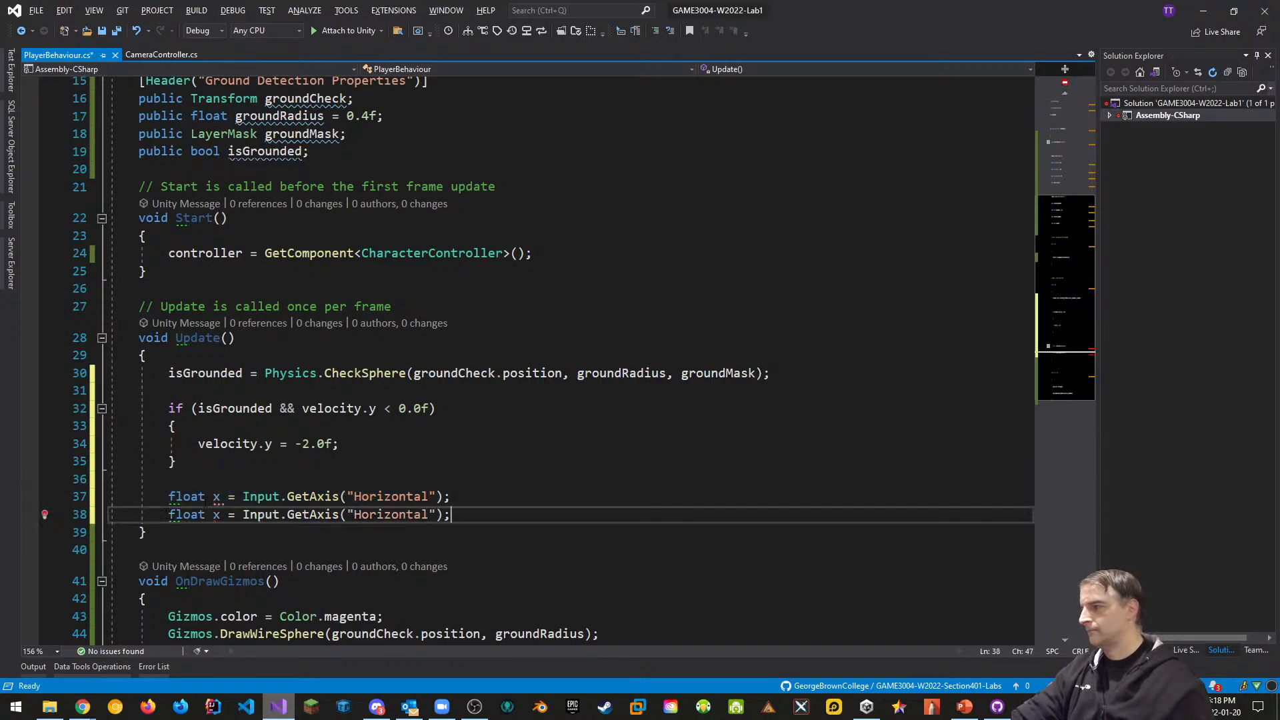
click(220, 514)
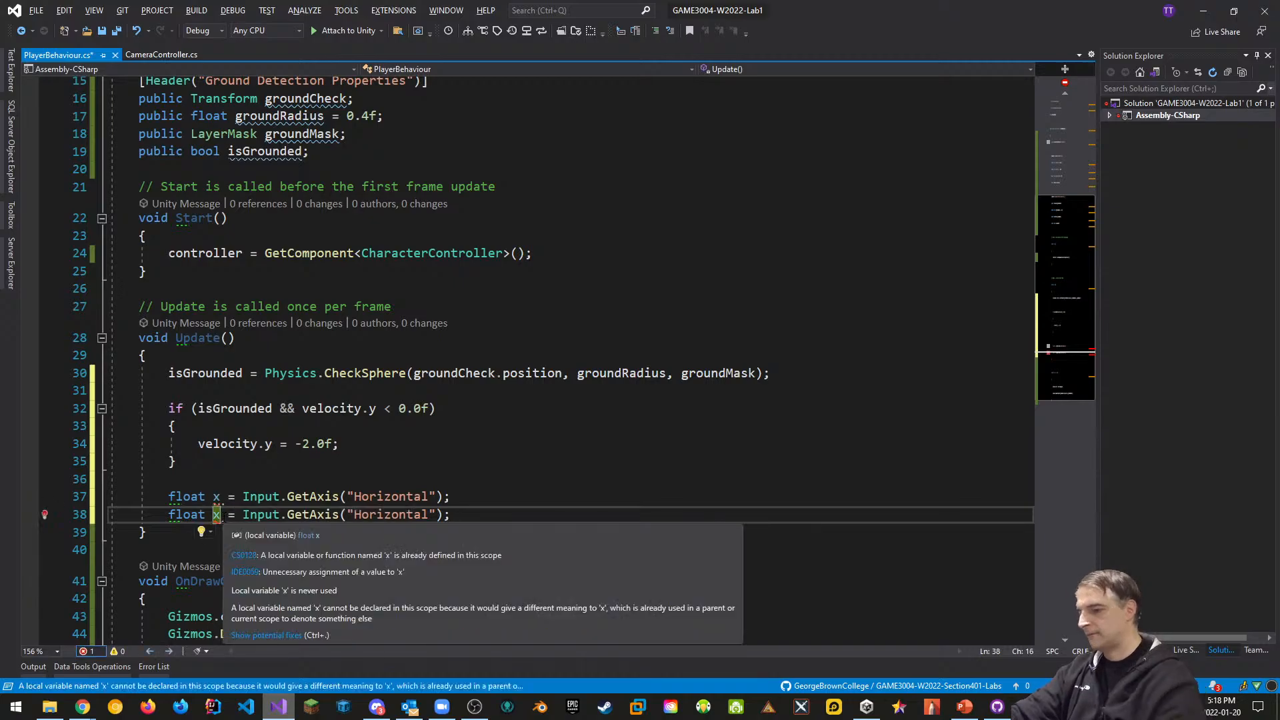
key(BackSpace)
text(y)
key(Right)
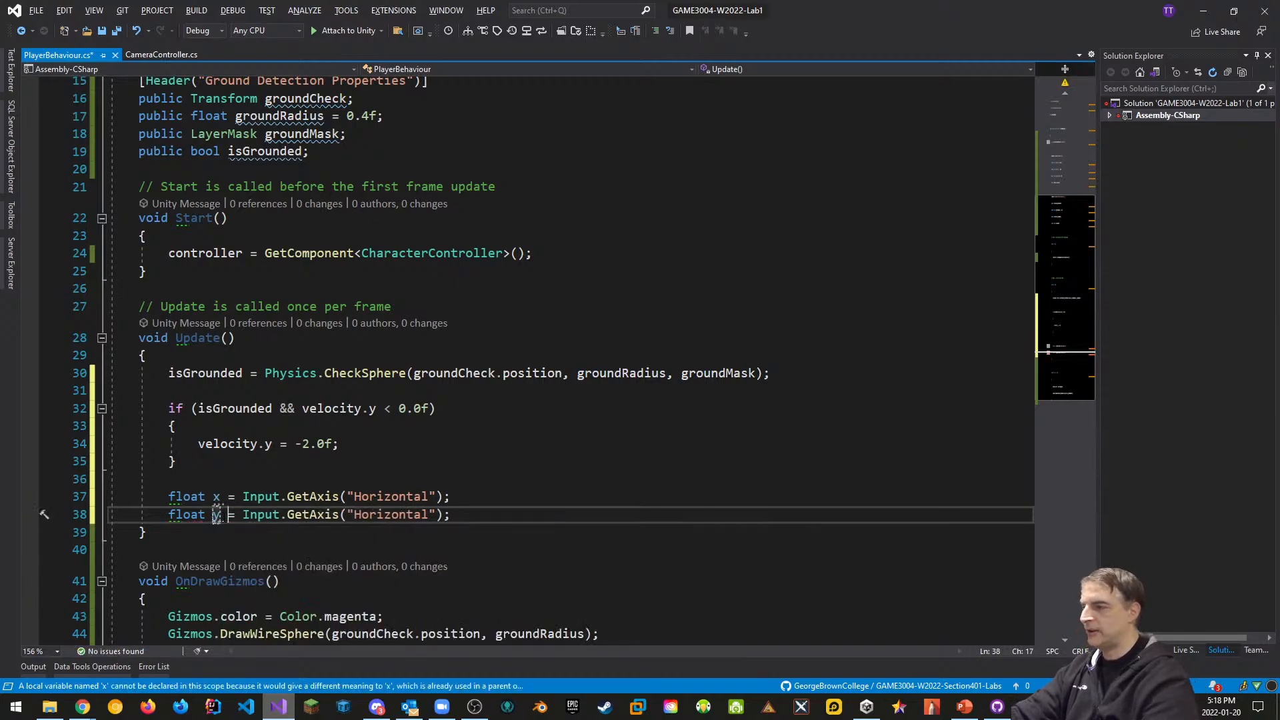
key(Right)
key(Right)
key(Right)
key(Right)
key(Delete)
key(Delete)
key(Delete)
key(Delete)
key(Delete)
key(Delete)
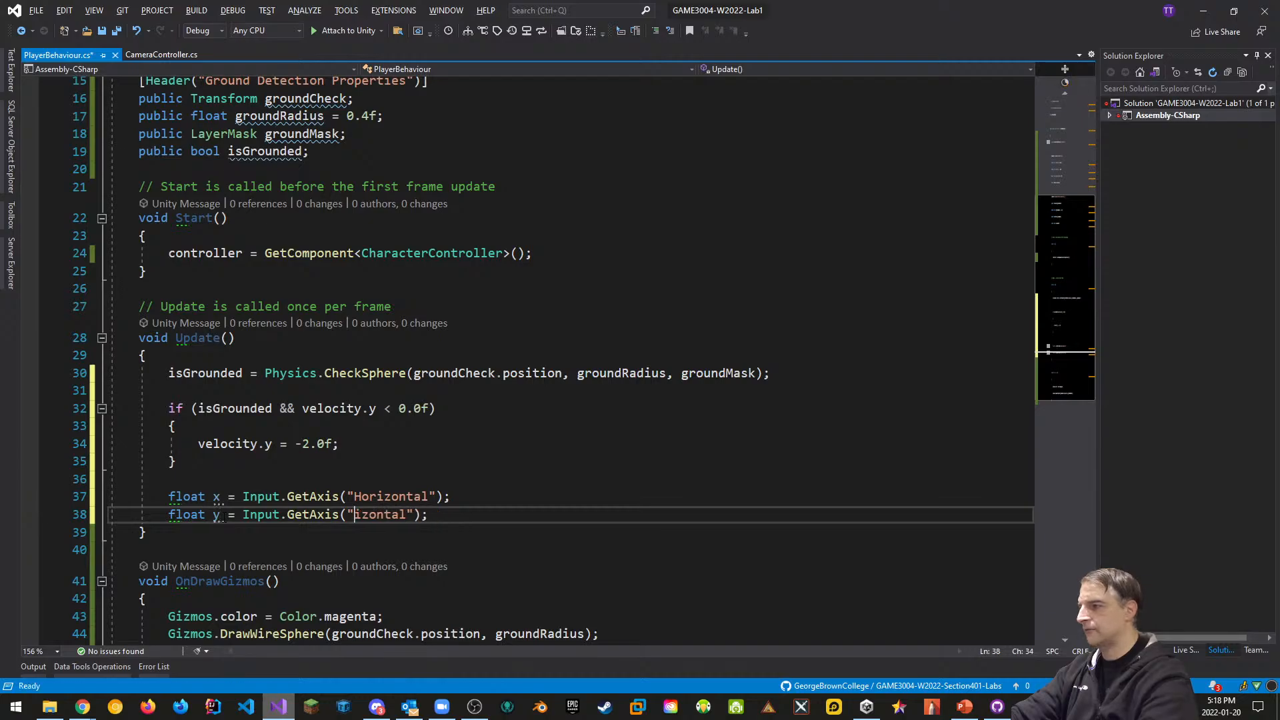
key(Delete)
key(Delete)
key(Delete)
text(Vertical)
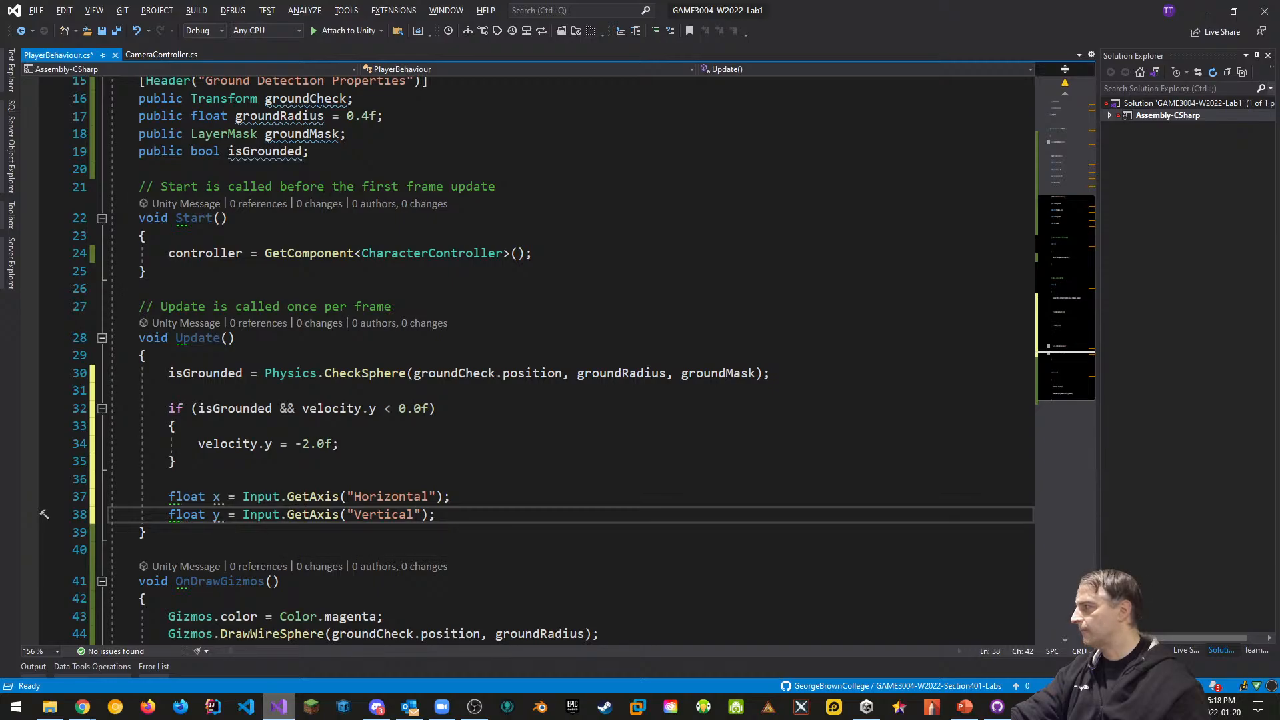
Write Vector3 move = transform.right * x + transform.forward * z;, renaming y to z
key(Return)
key(Return)
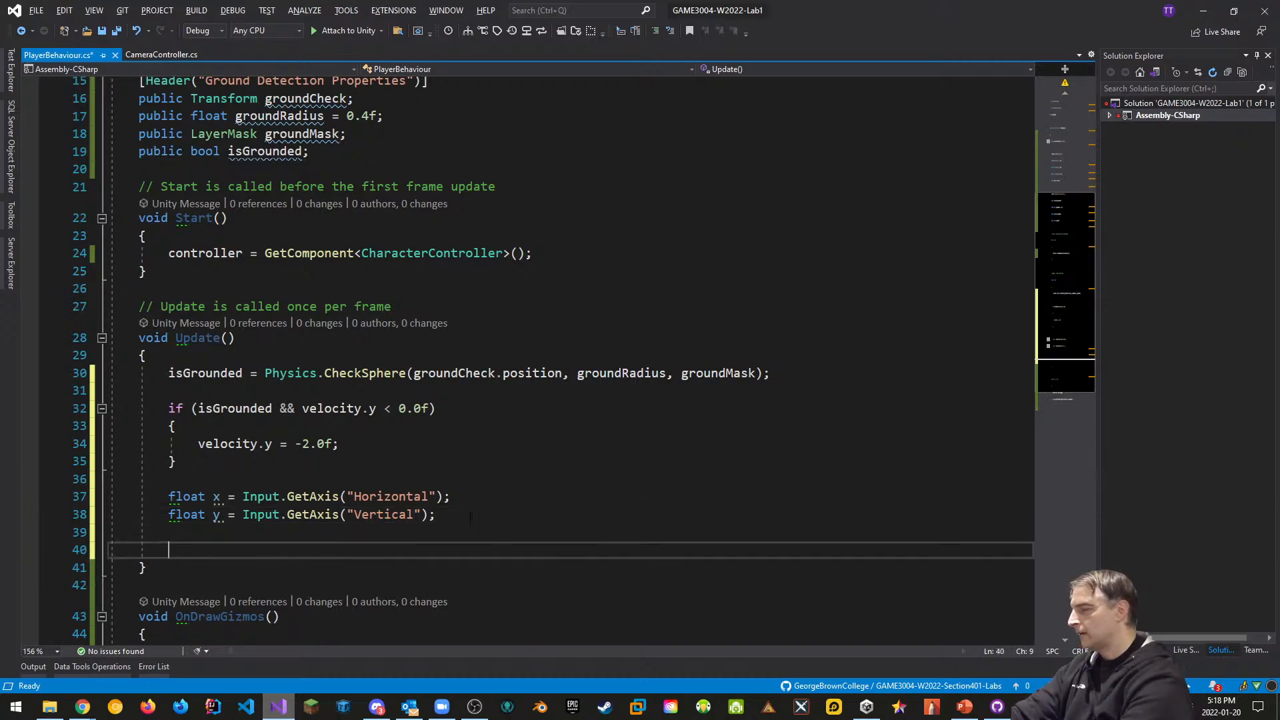
text(Vector3)
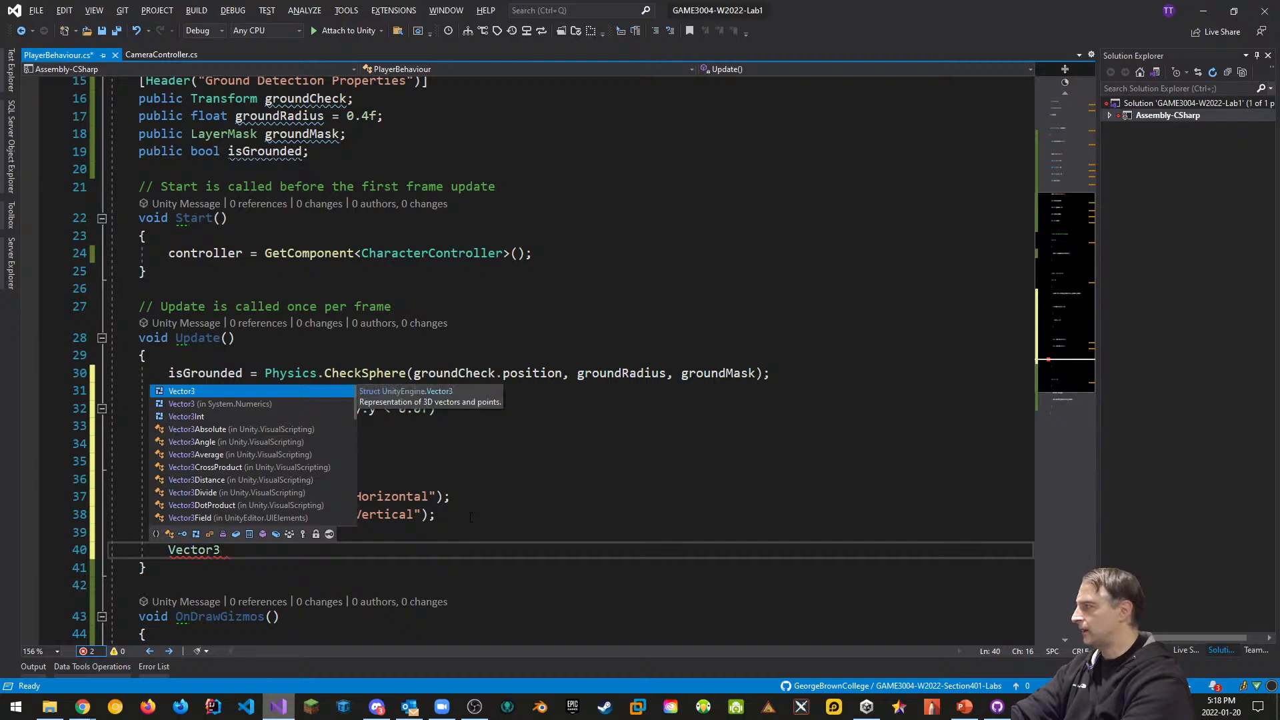
text( move = )
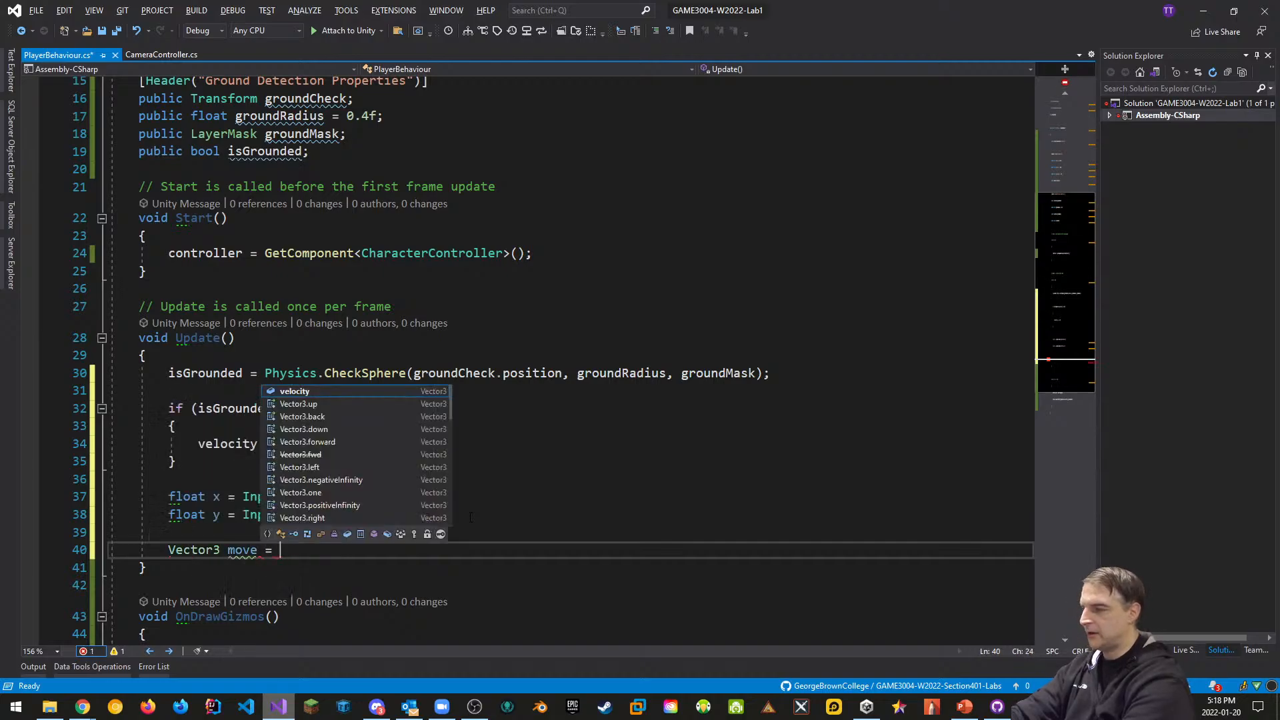
text(transform.right)
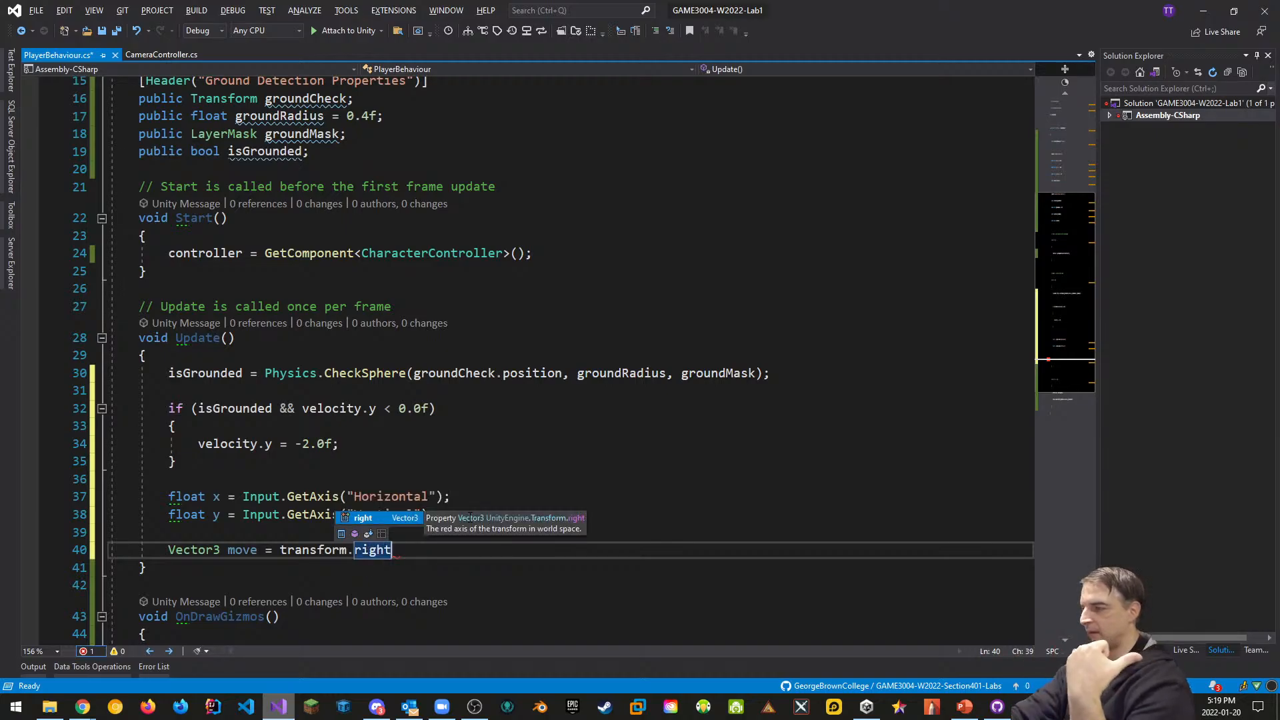
text(* )
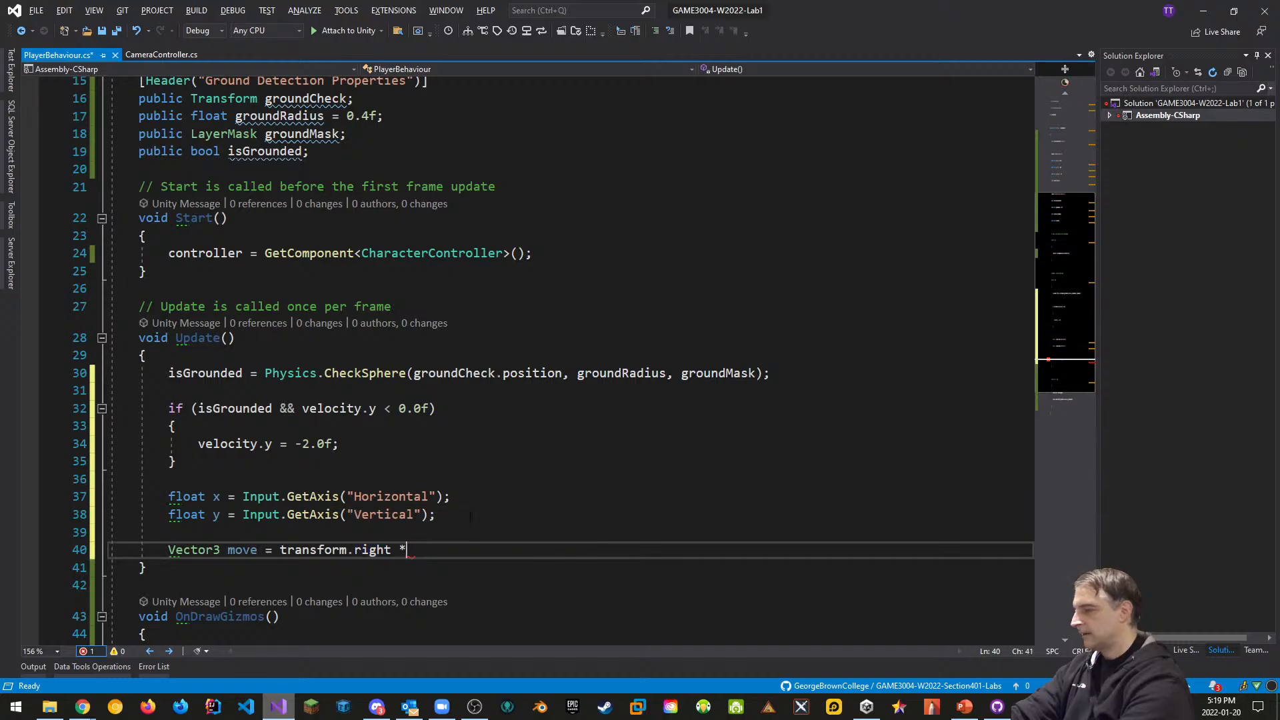
text(x)
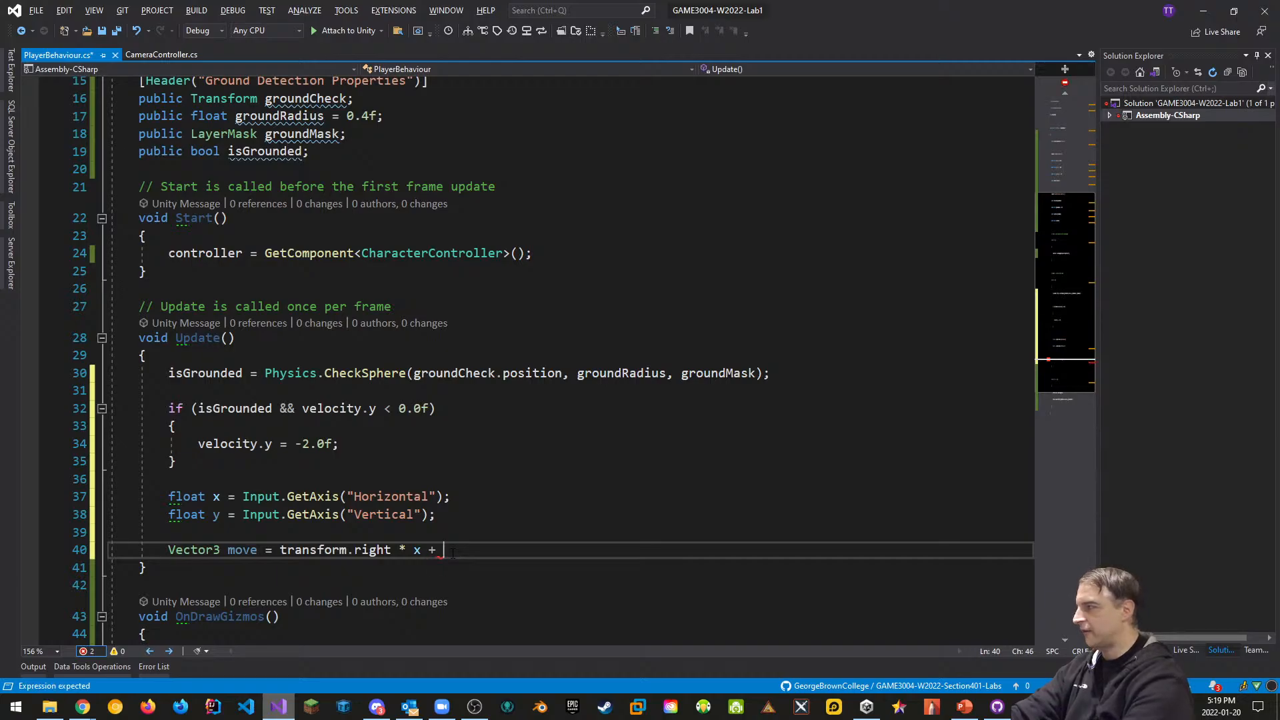
text(+ transform.for)
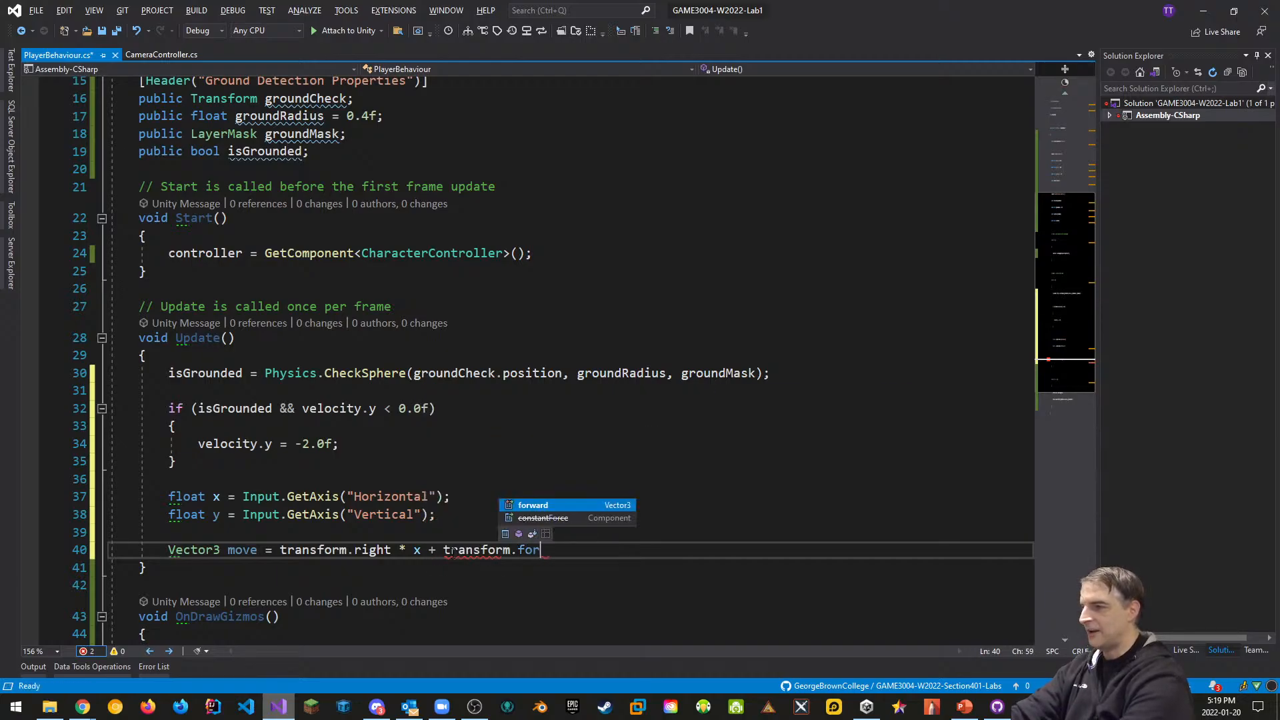
key(Tab)
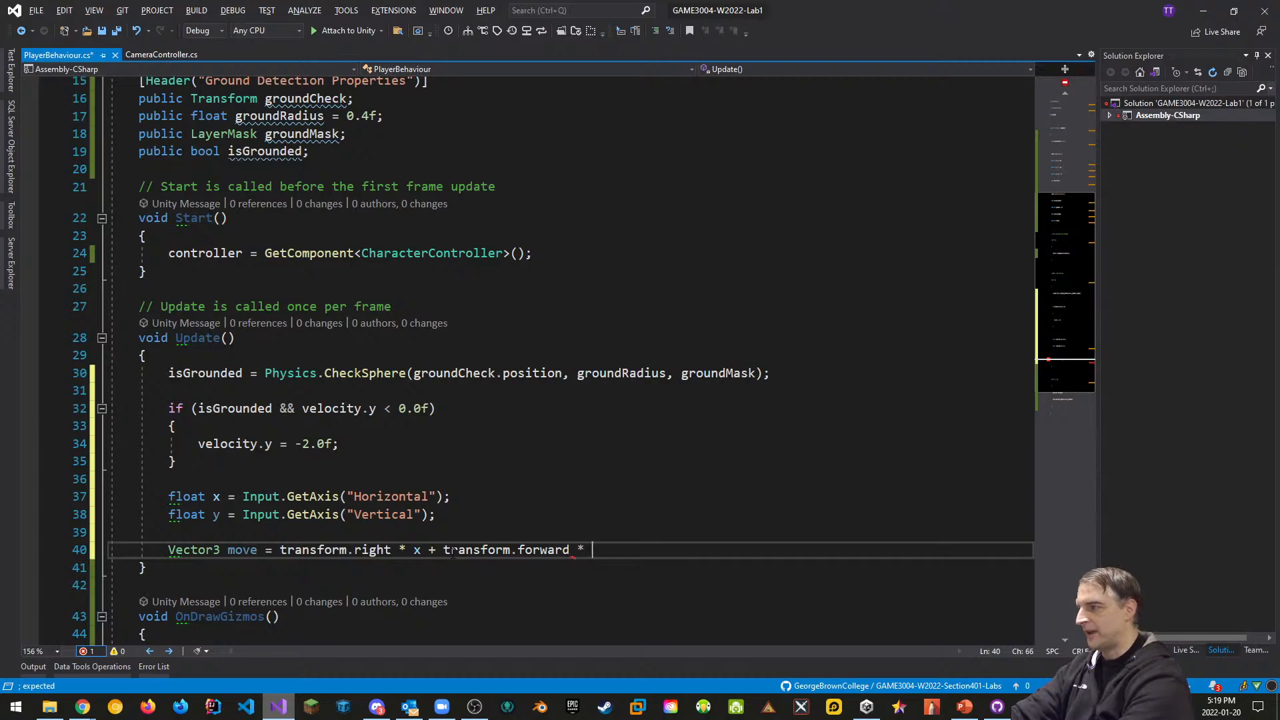
double_click(216, 514)
text(z)
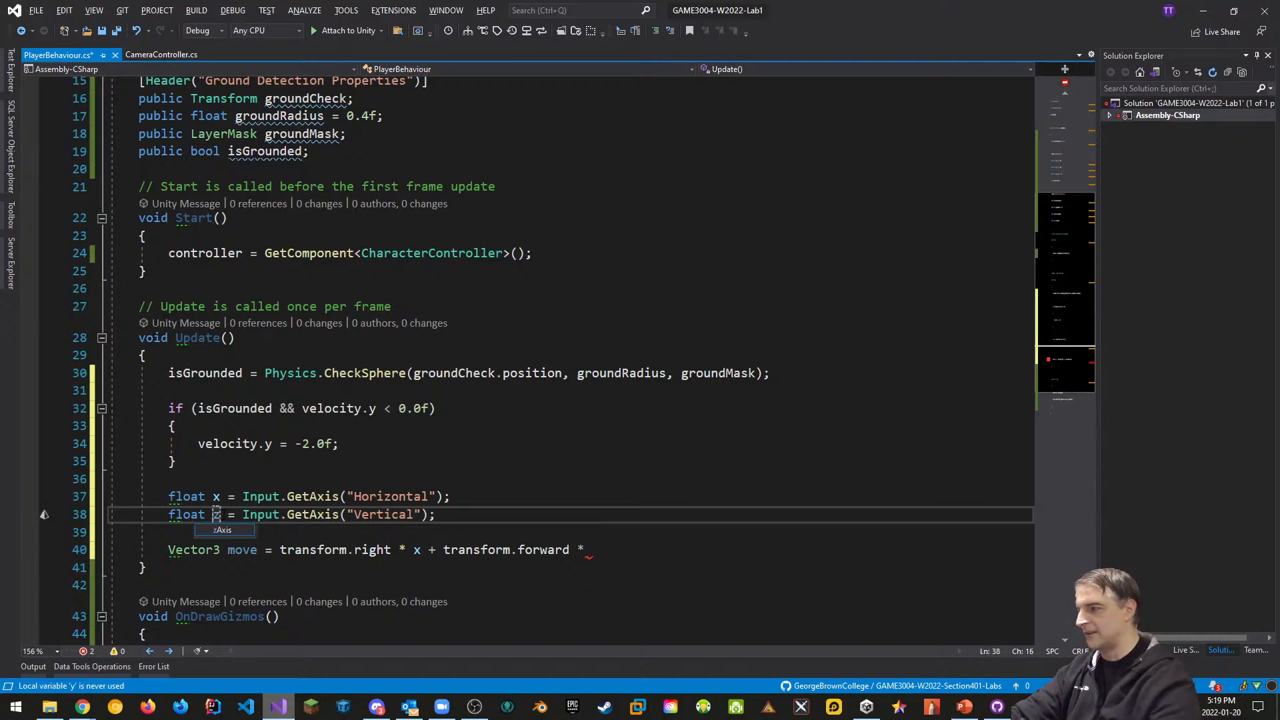
click(593, 550)
text(z)
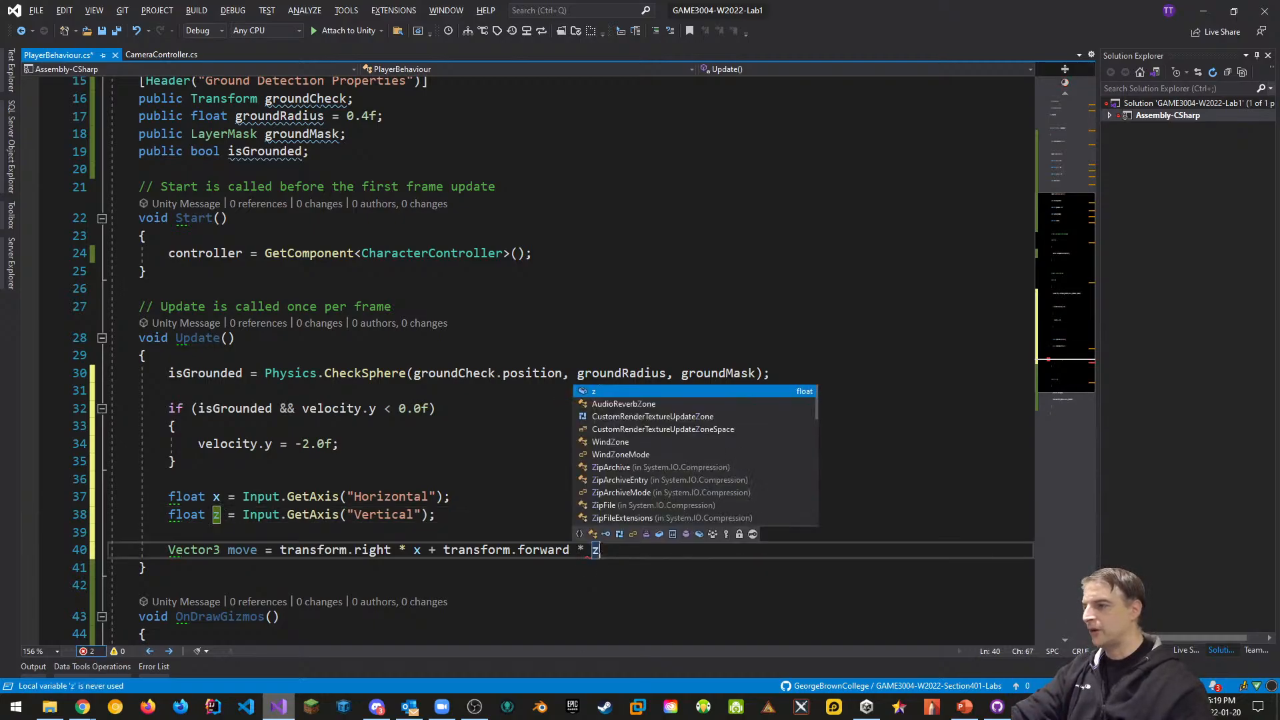
text(;)
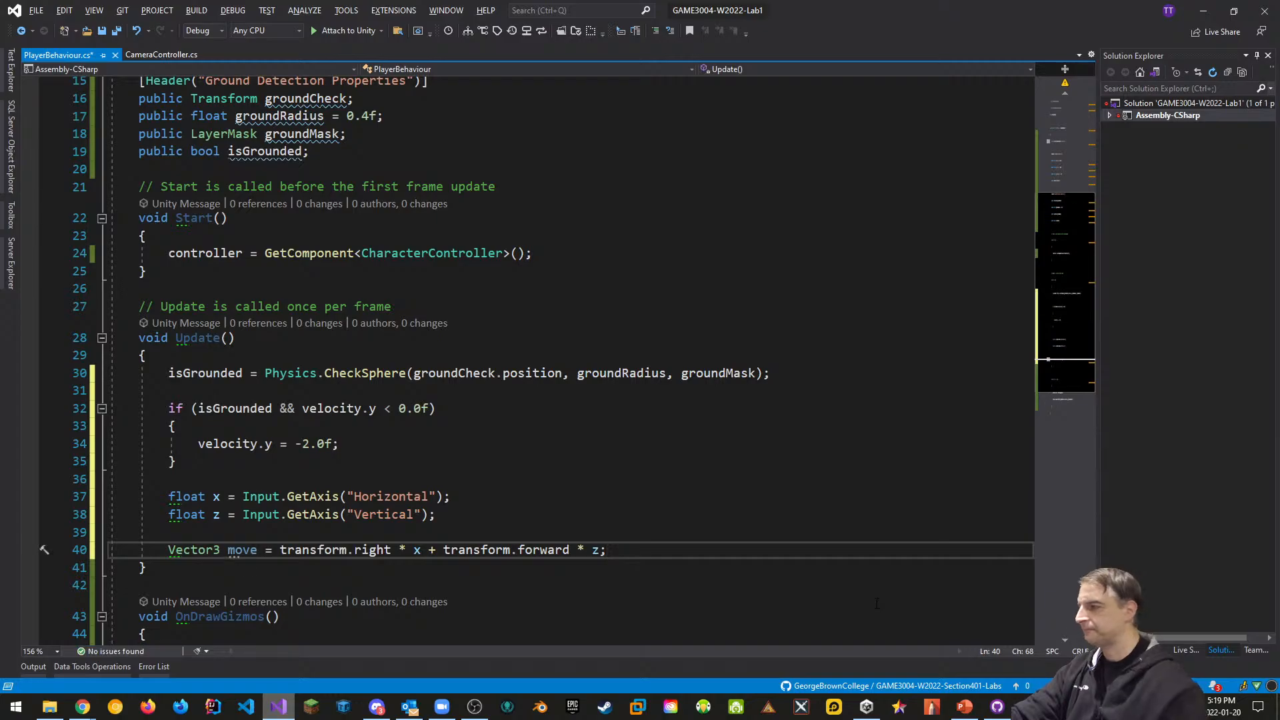
mouse_move(235, 553)
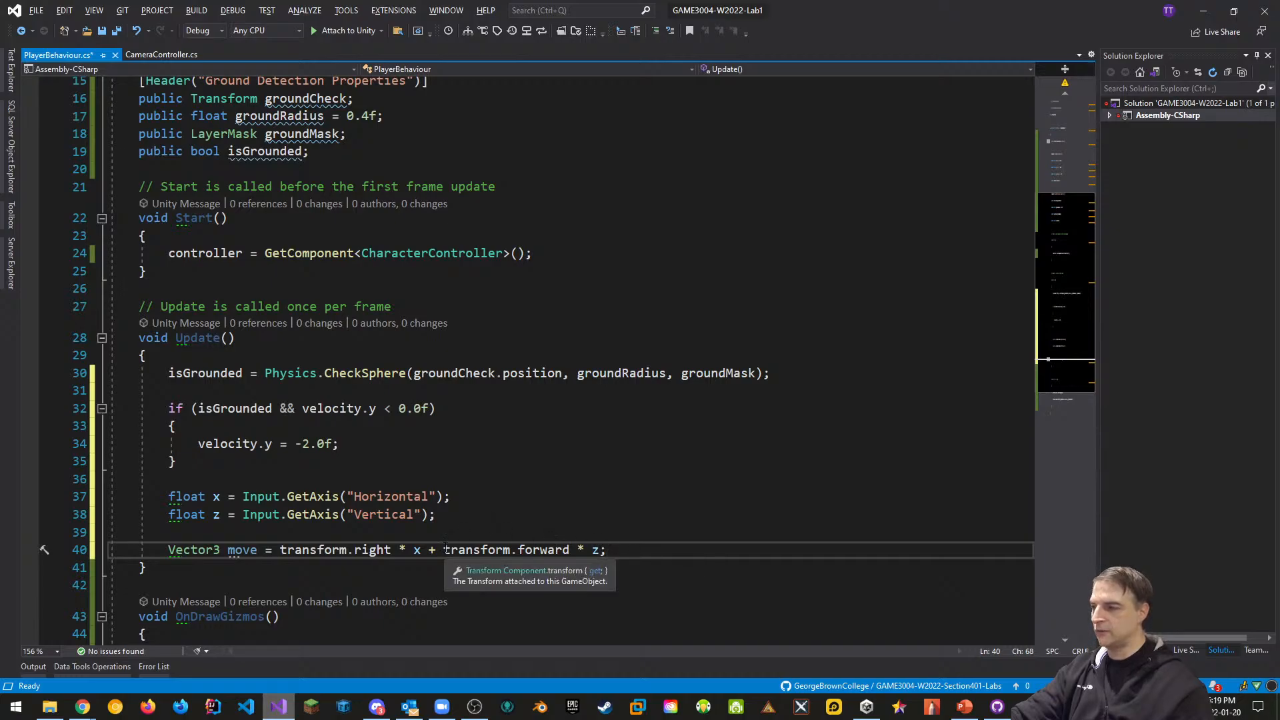
drag(444, 549, 607, 550)
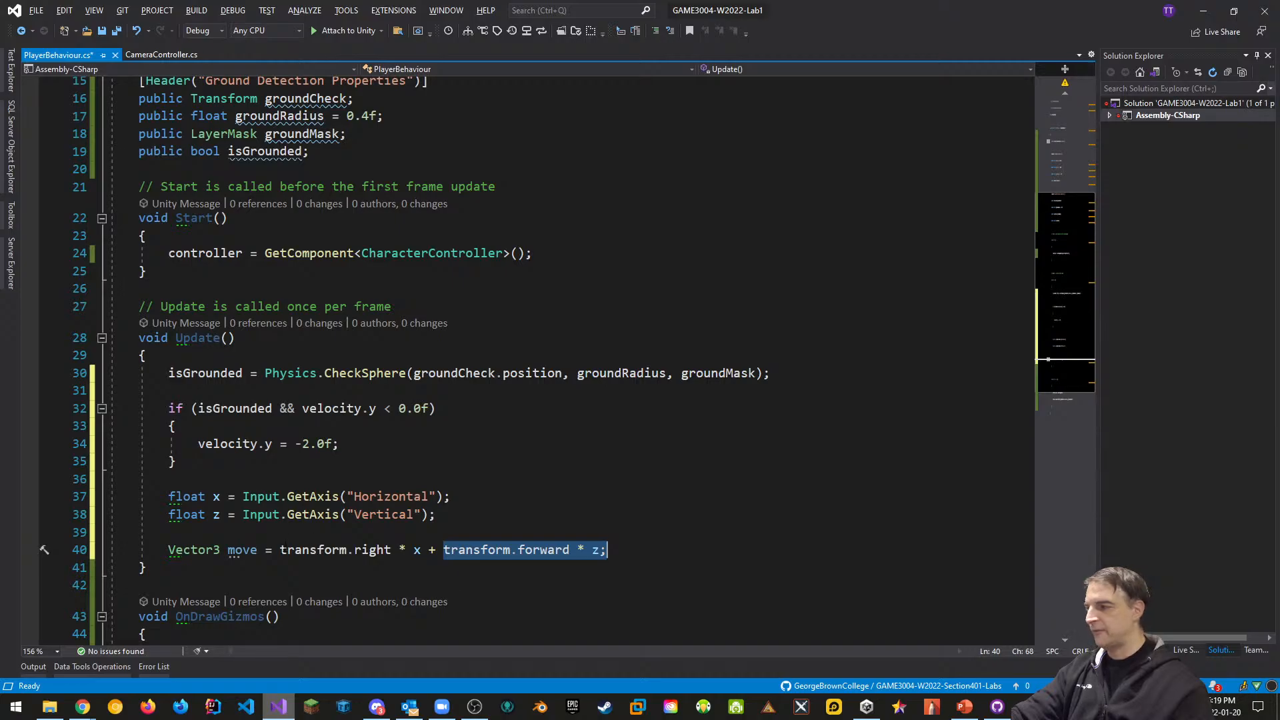
drag(280, 549, 422, 550)
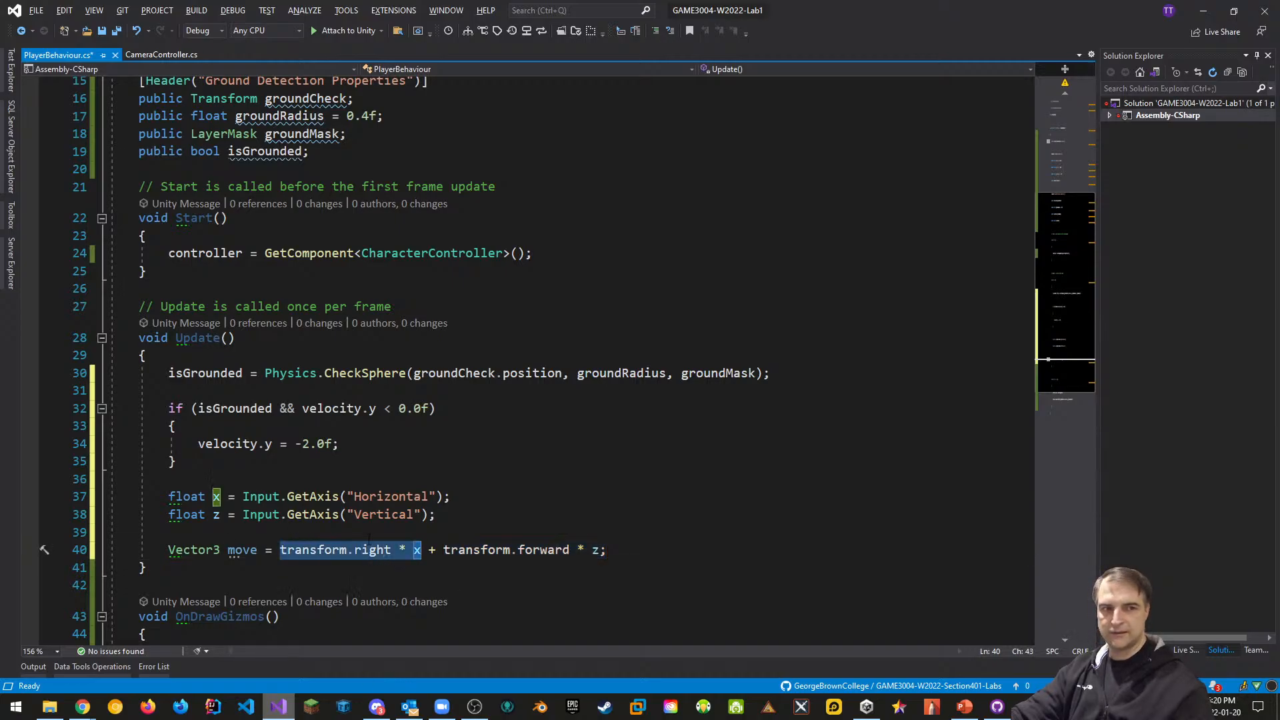
click(620, 548)
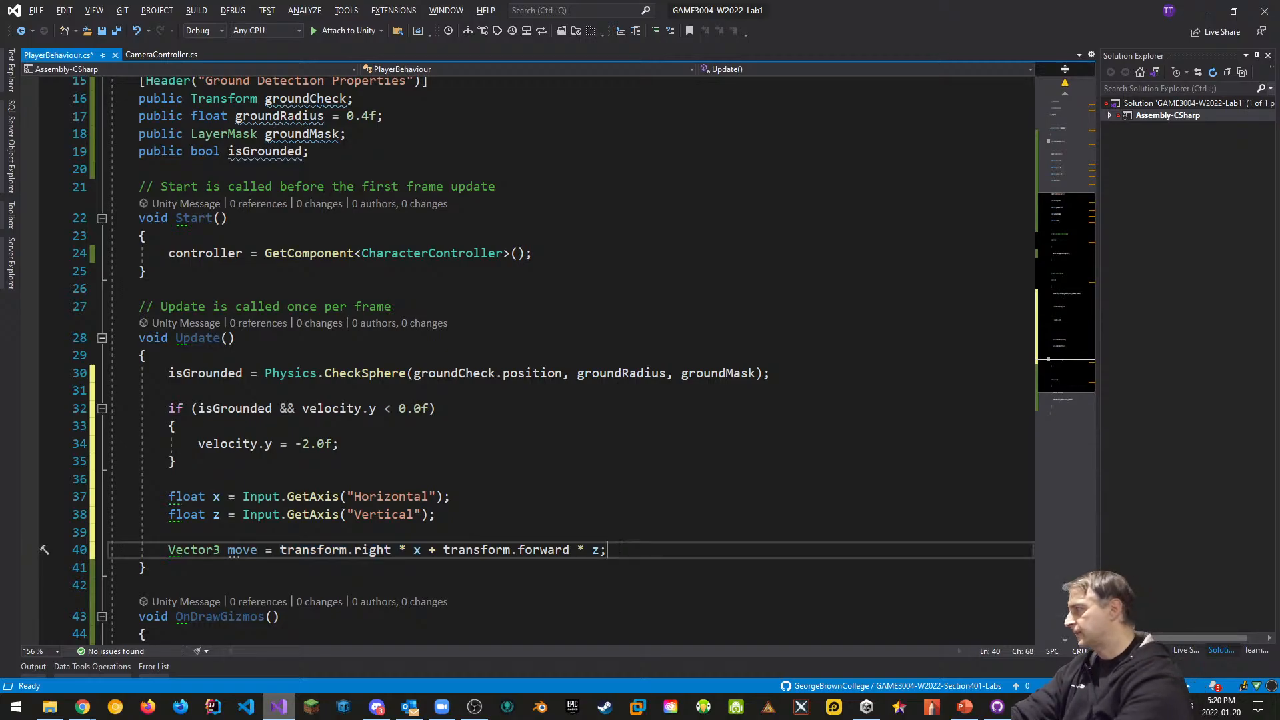
Add controller.Move(move * maxSpeed * Time.deltaTime); and save the script for Unity to reload
key(Return)
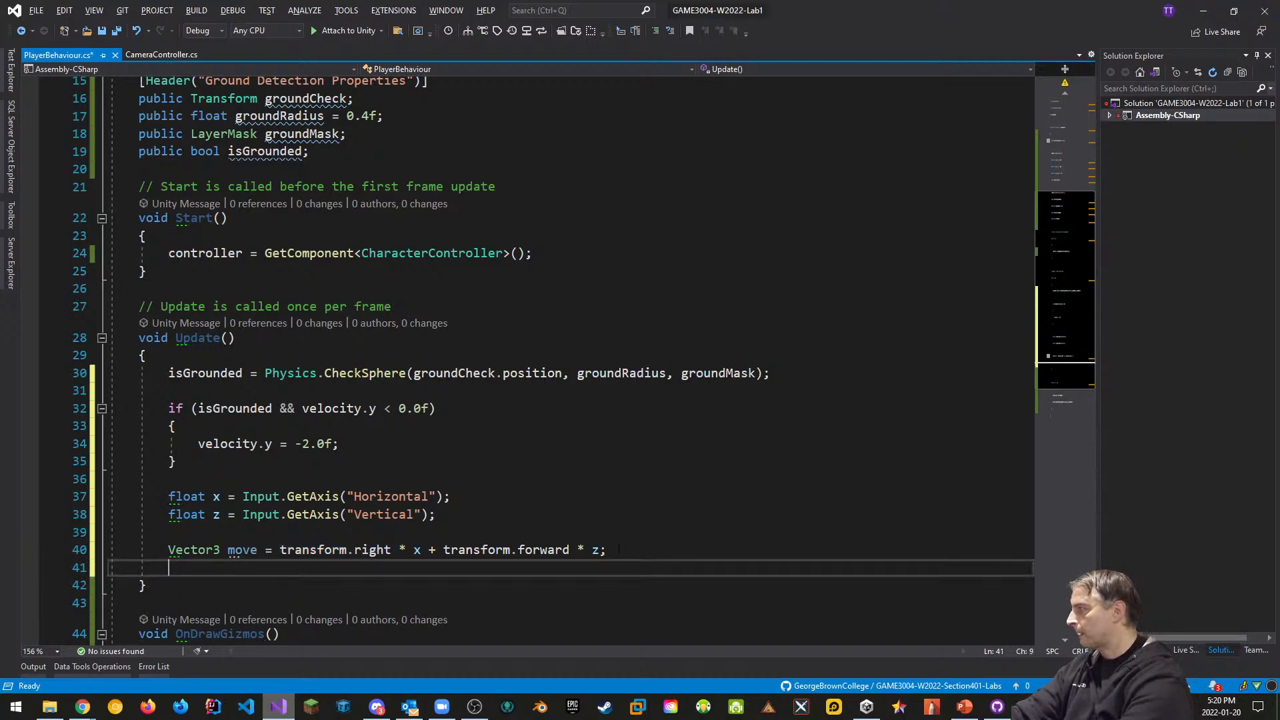
text(contro)
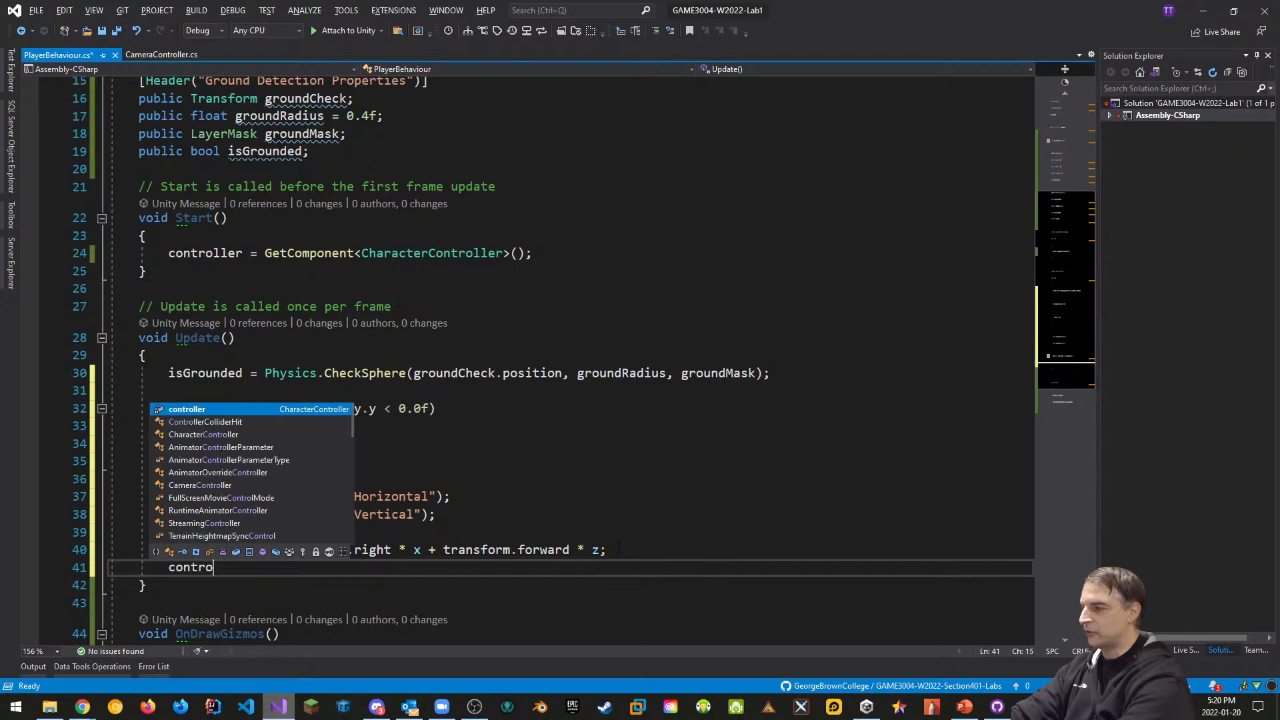
text(ller.)
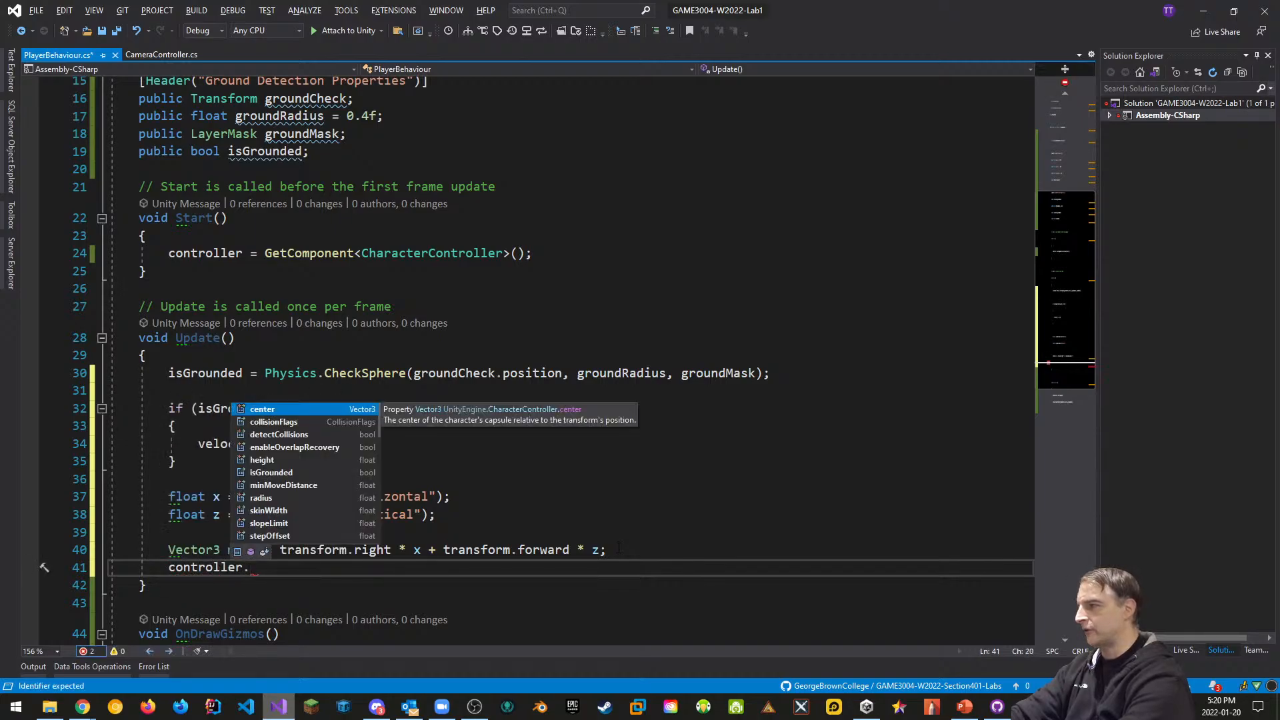
text(Mov)
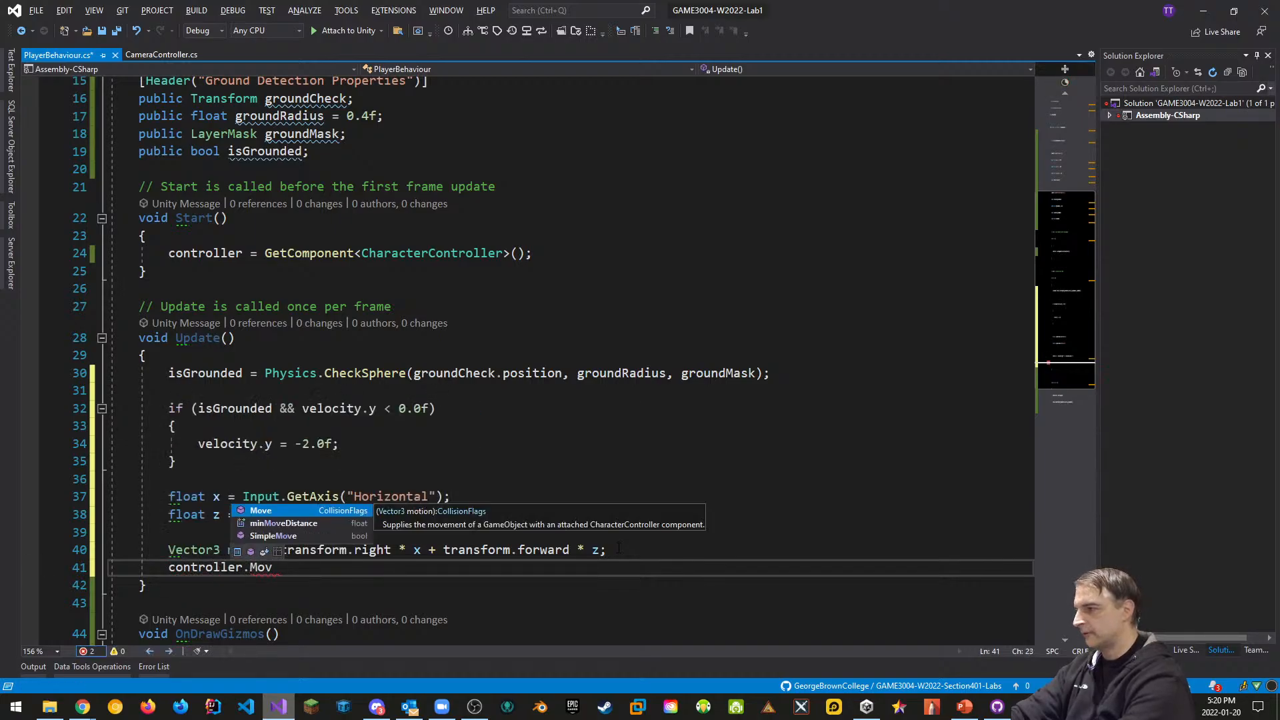
text(e(move)
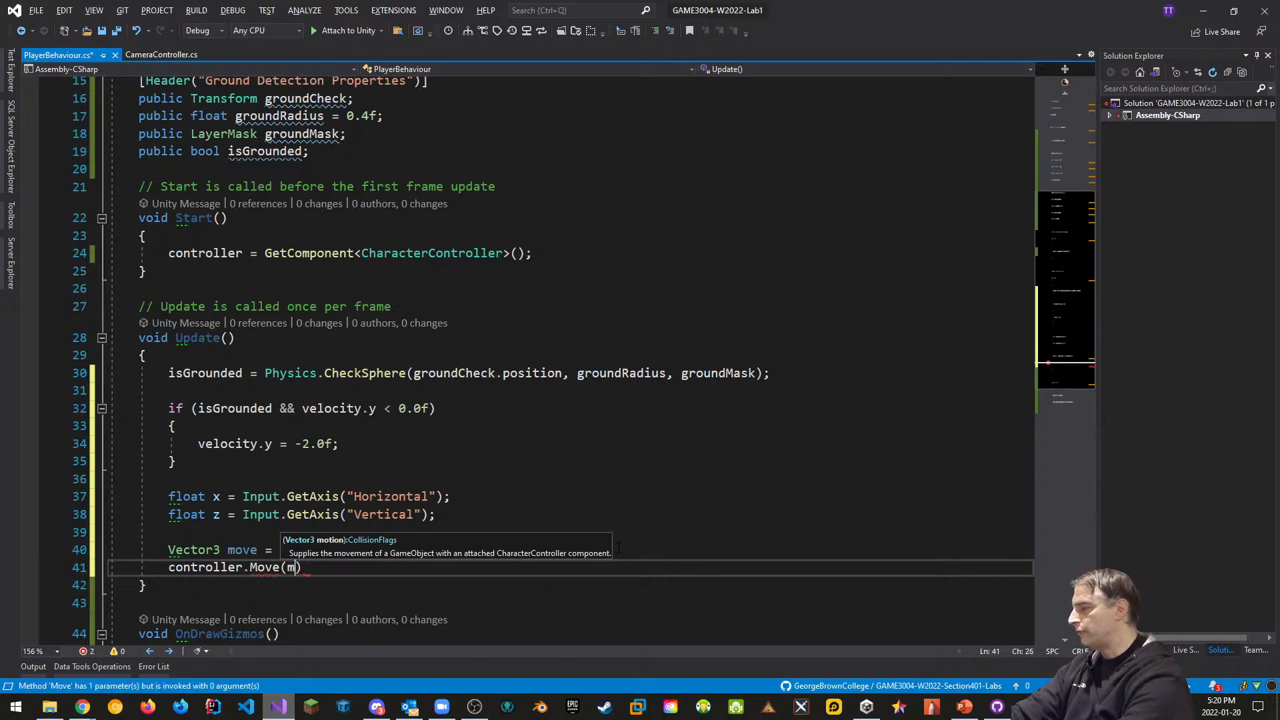
key(Escape)
text(* max)
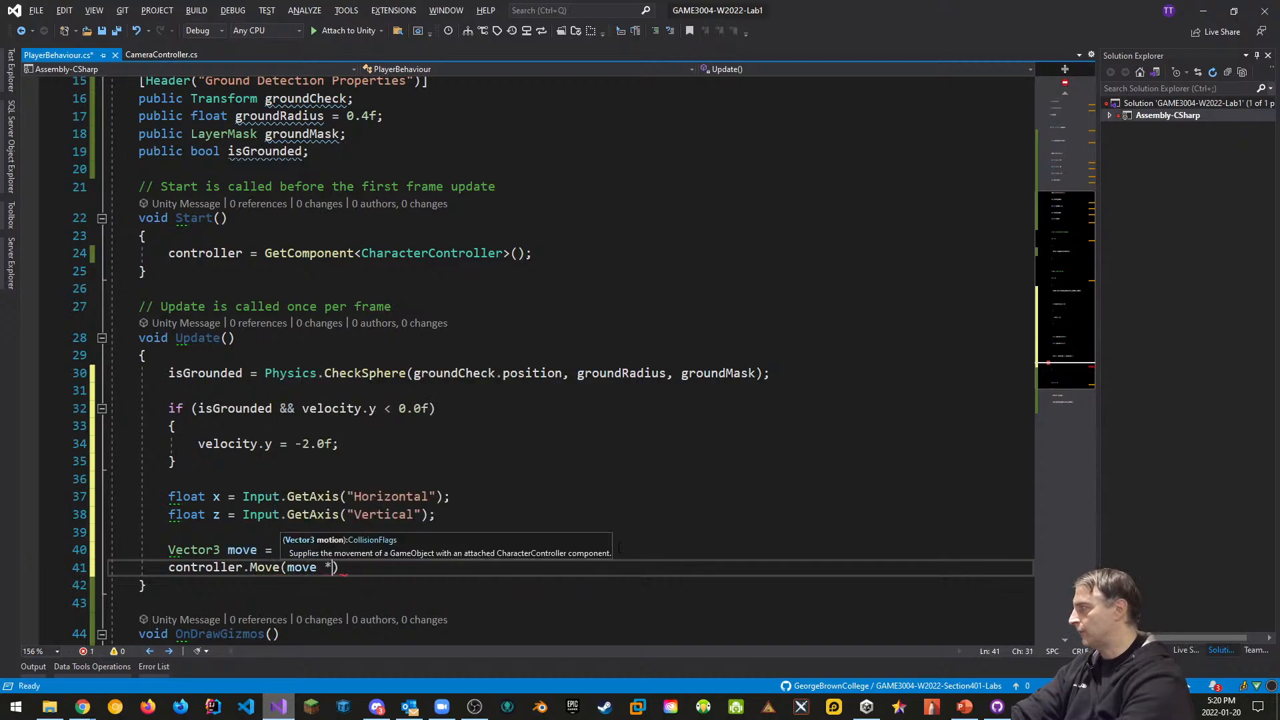
key(Tab)
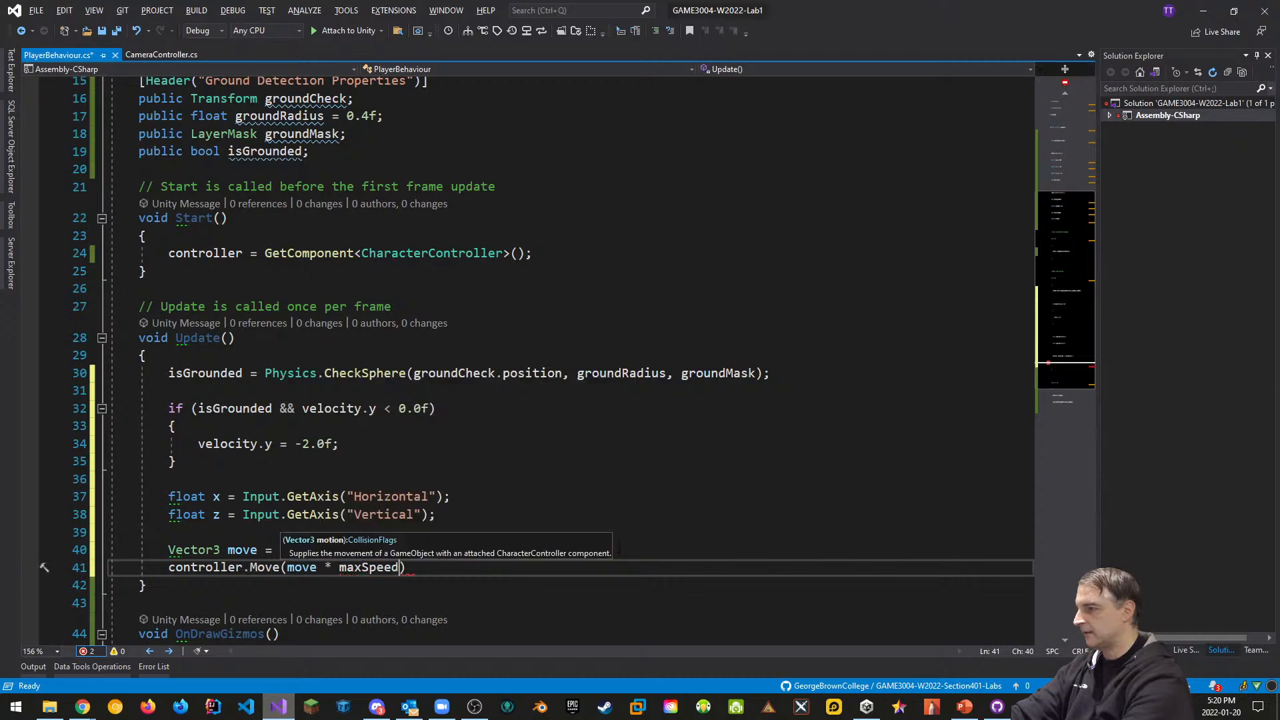
text(* Time.D)
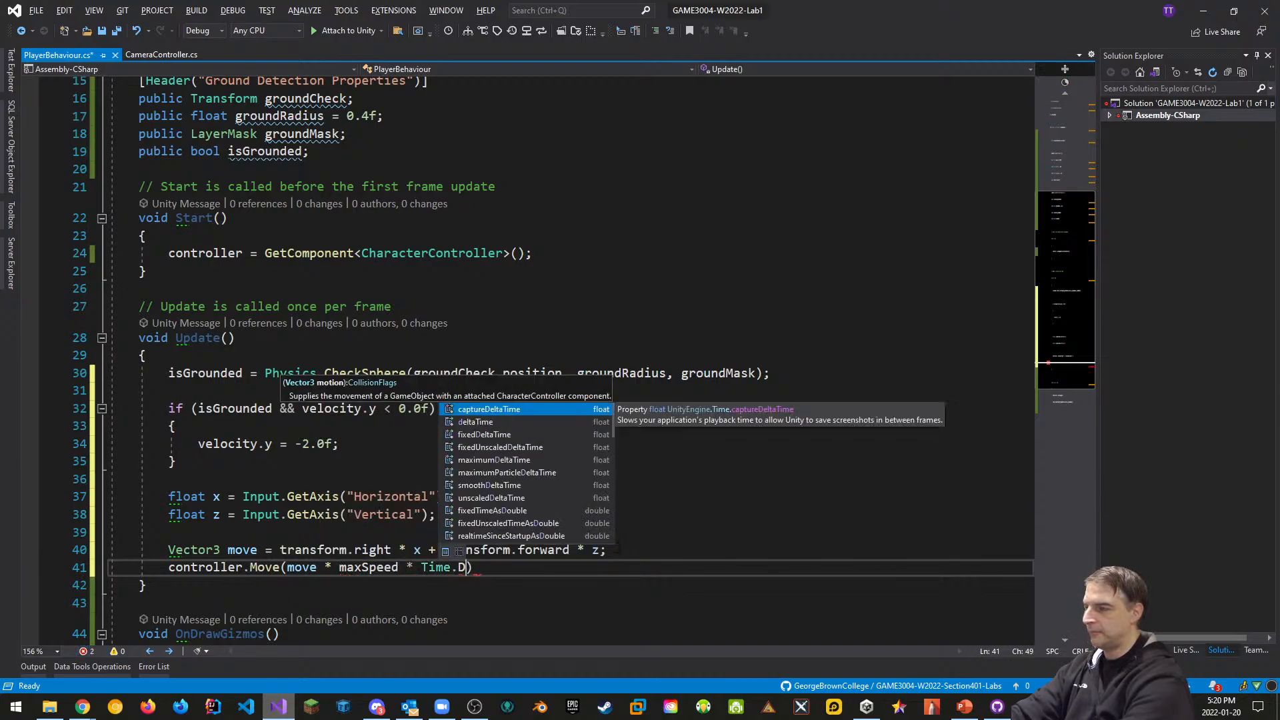
text(elt)
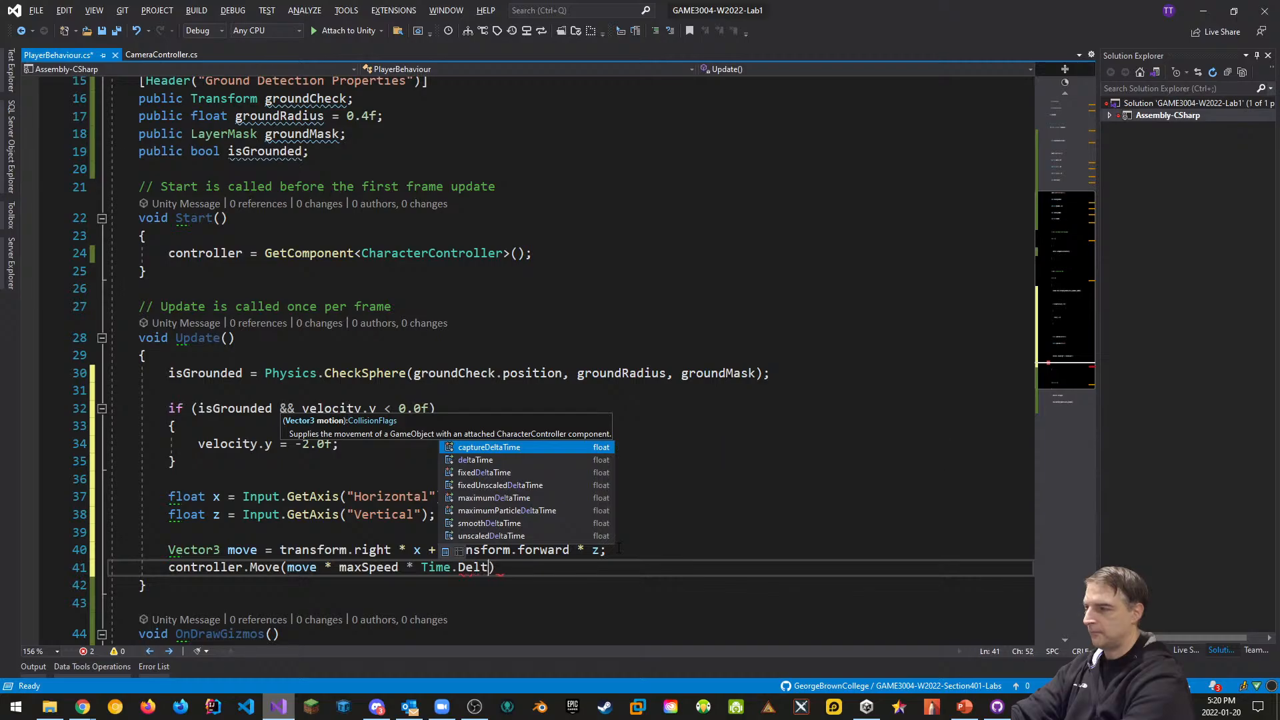
text(a)
key(Down)
key(Tab)
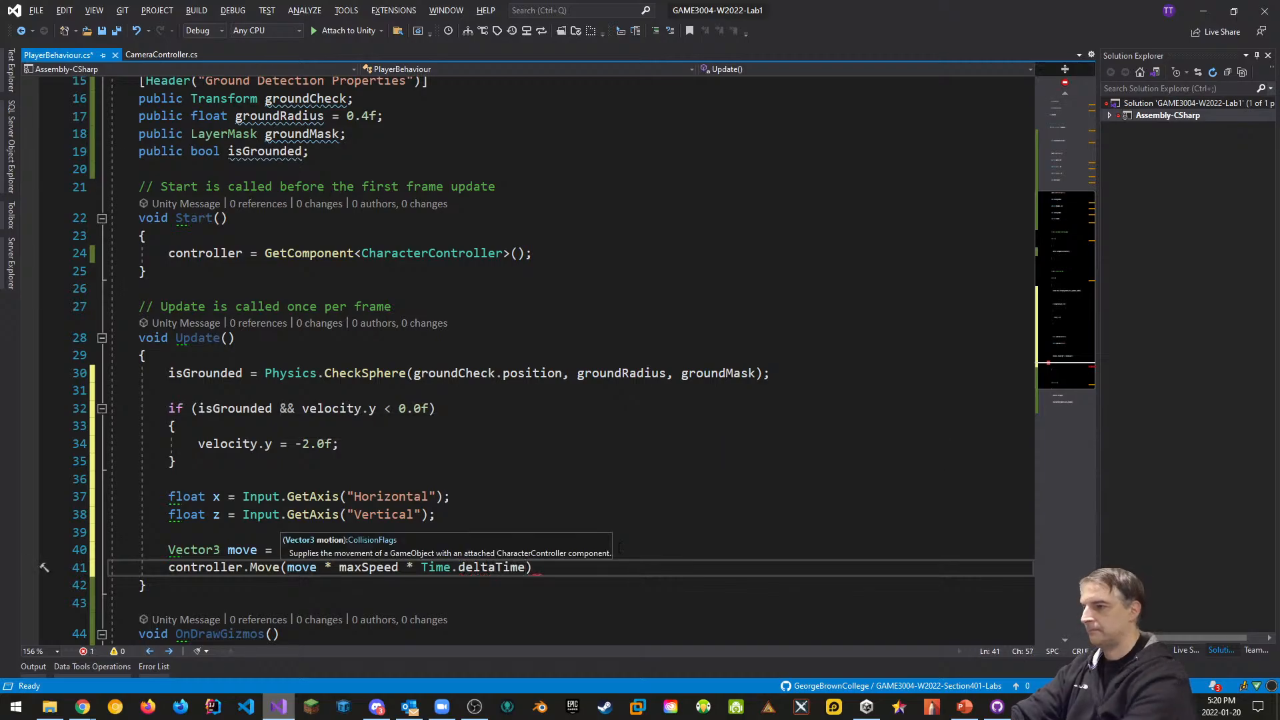
text();)
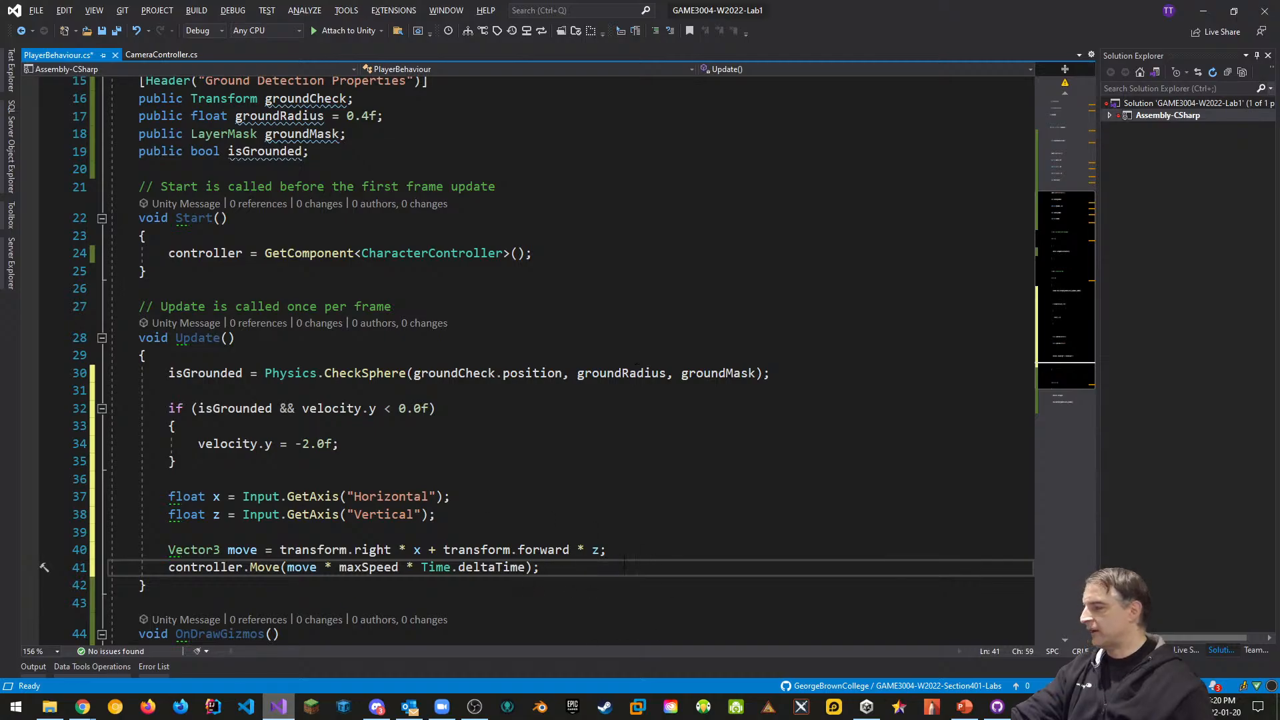
click(583, 511)
key(ctrl+s)
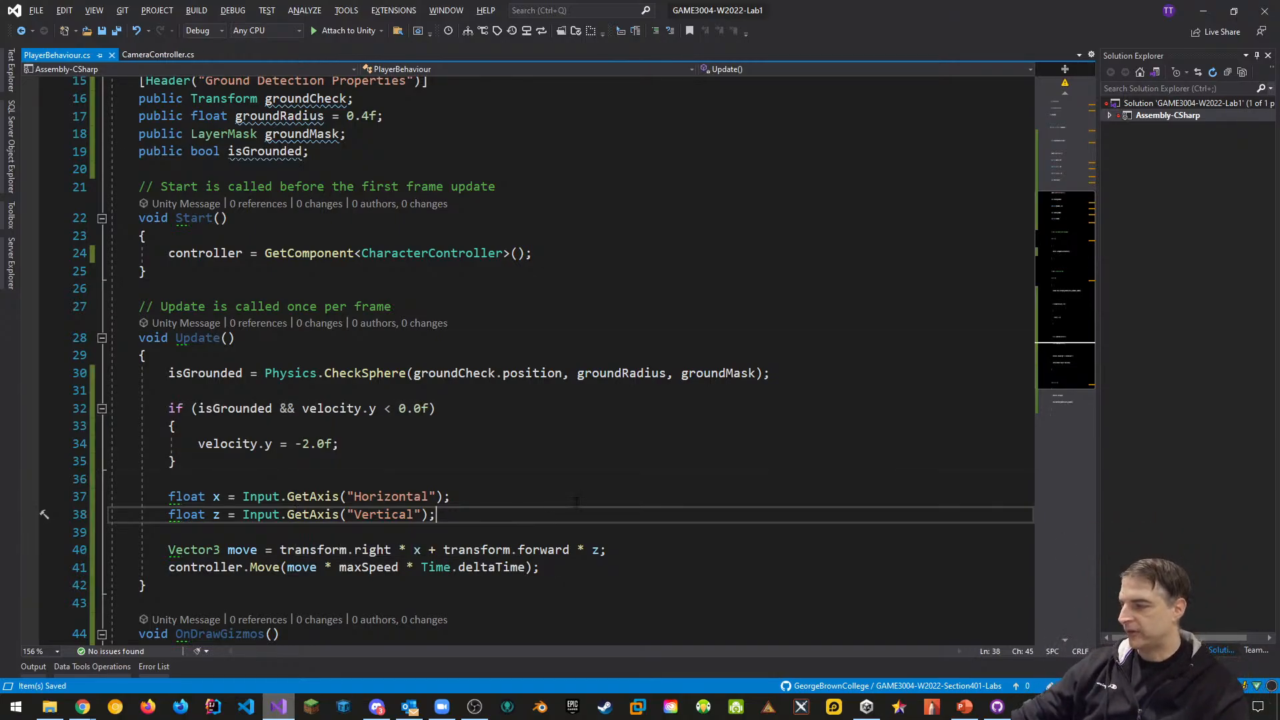
key(alt+Tab)
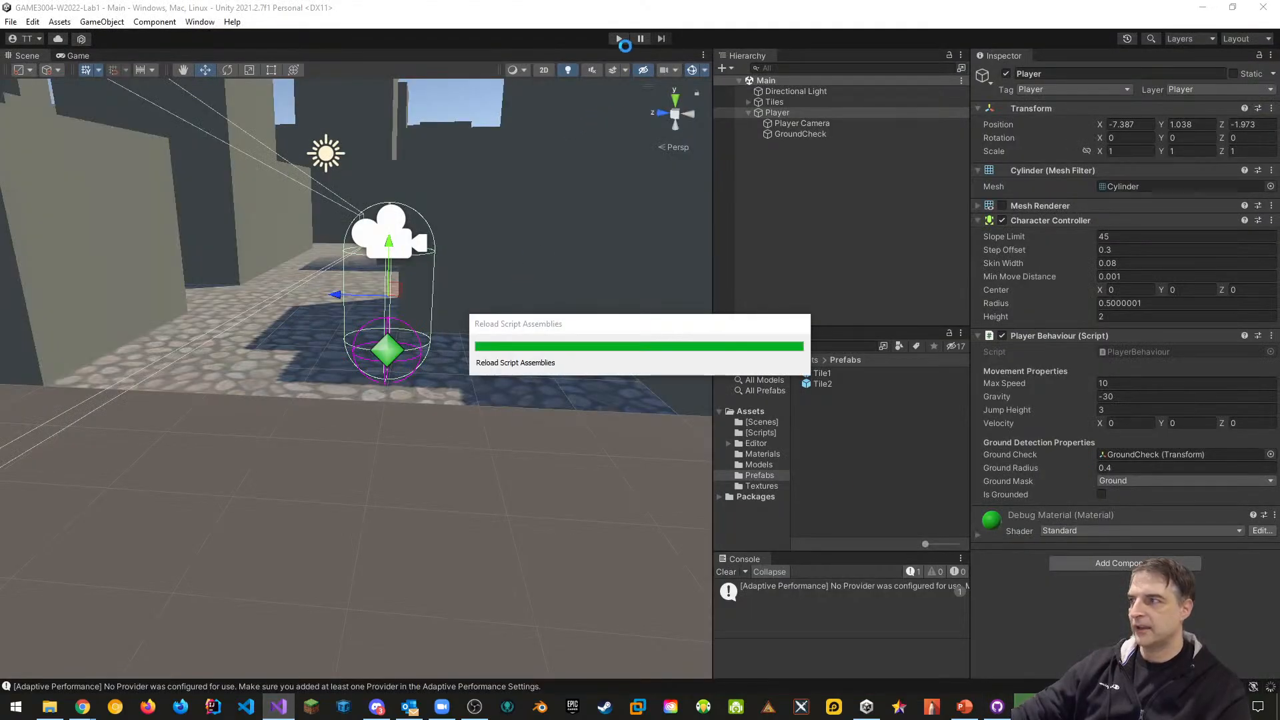
Enter play mode and walk the player through the maze corridors and cobblestone alley with WASD
click(618, 38)
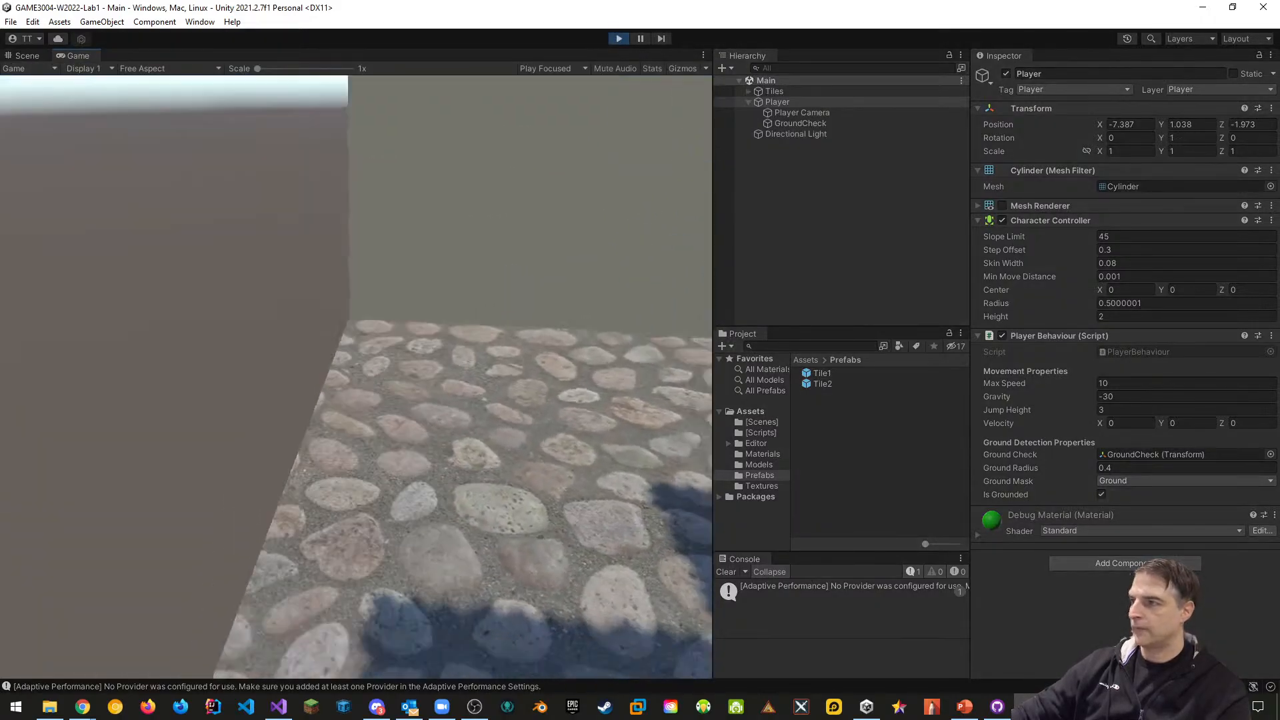
key(w)
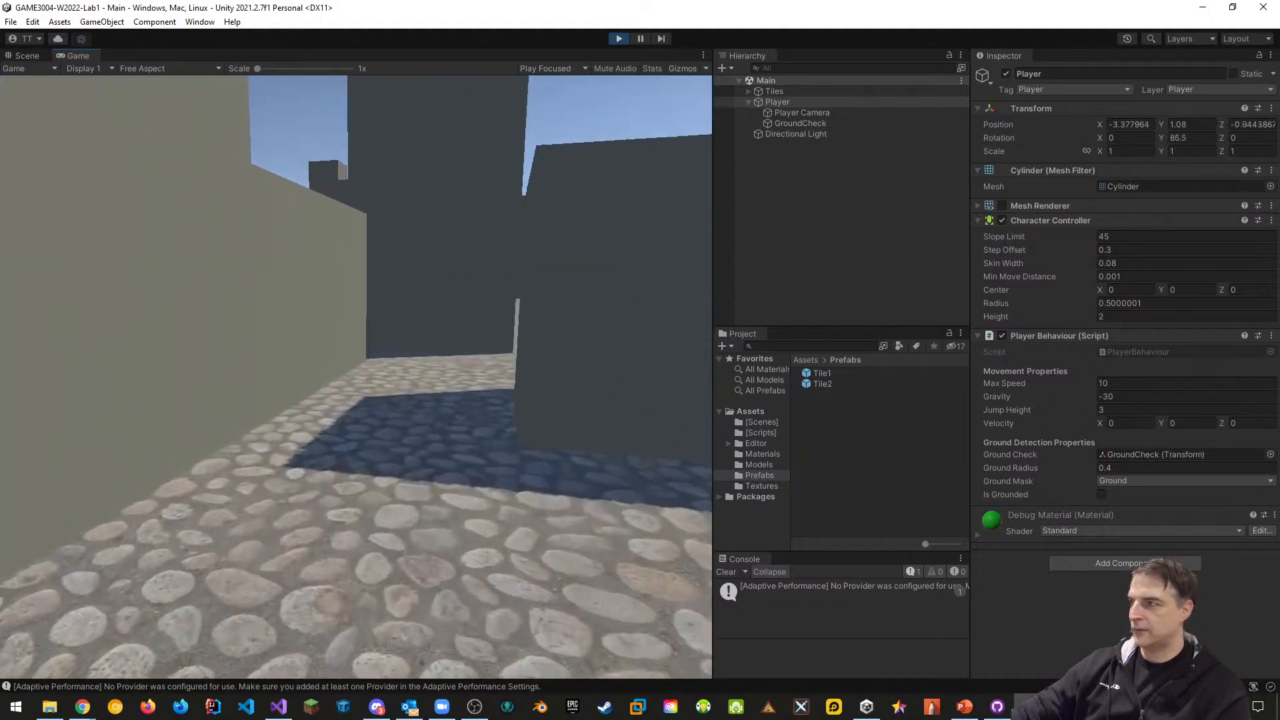
key(w)
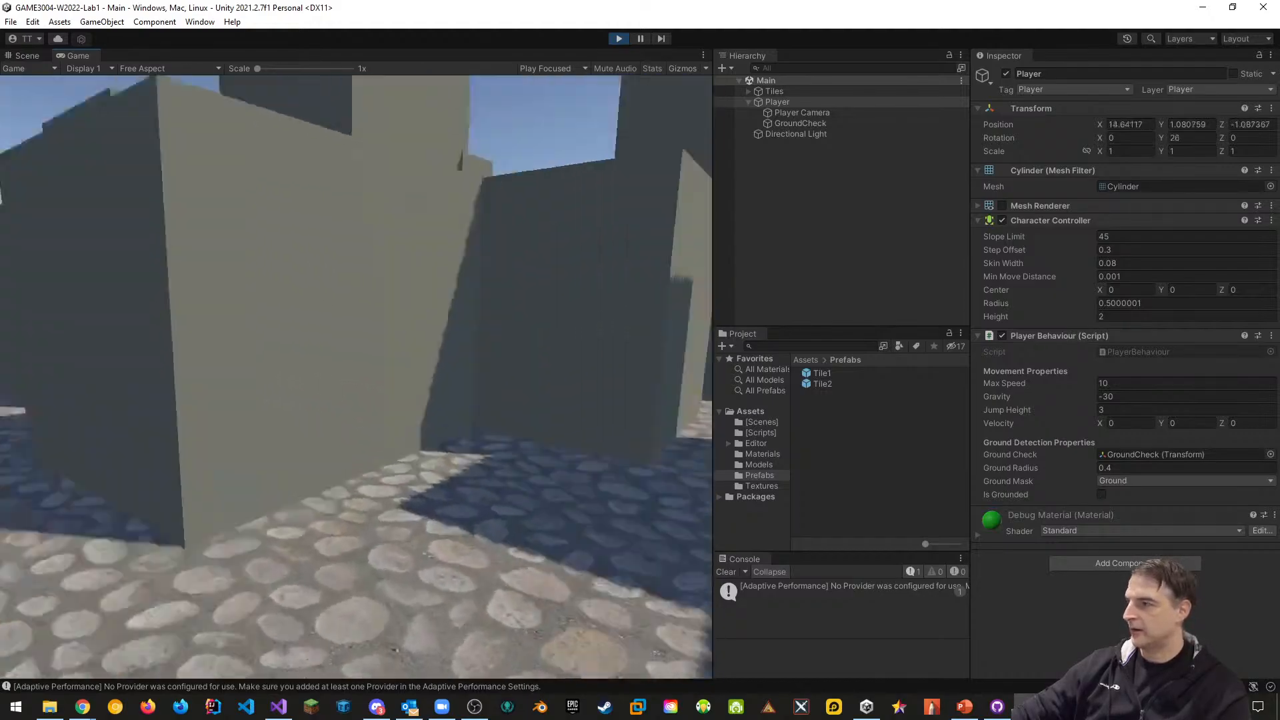
key(w)
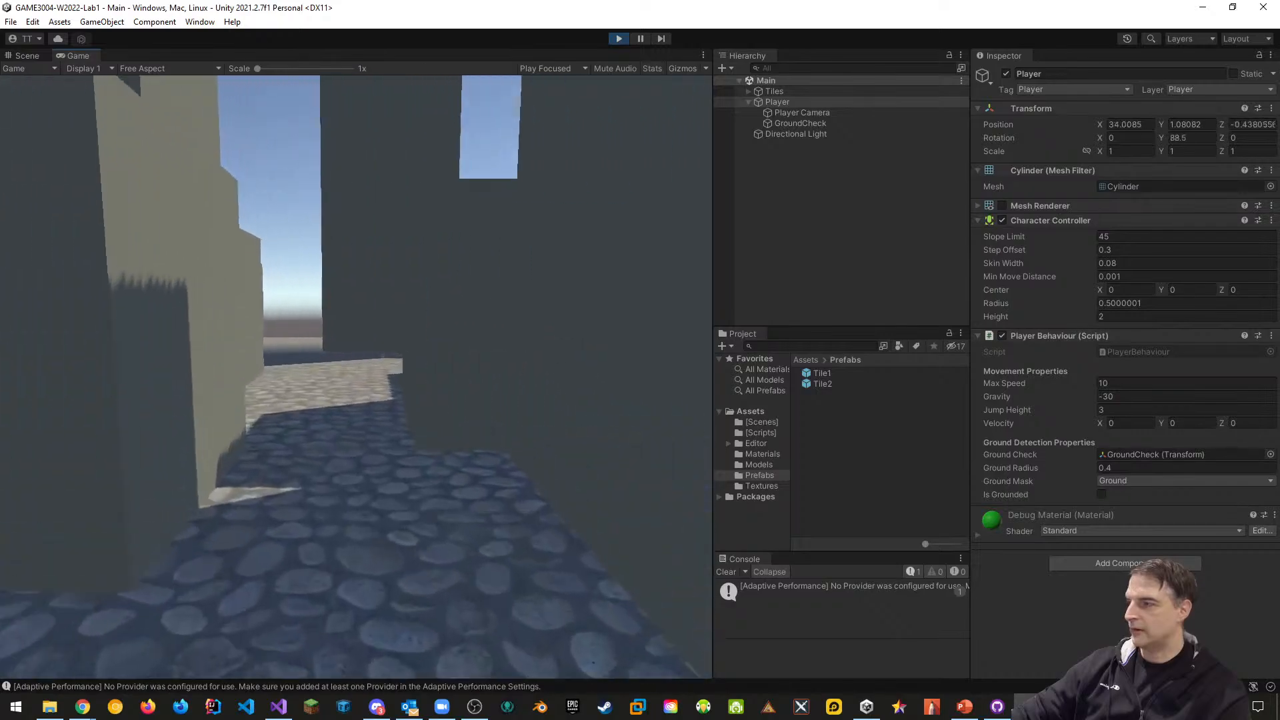
key(w)
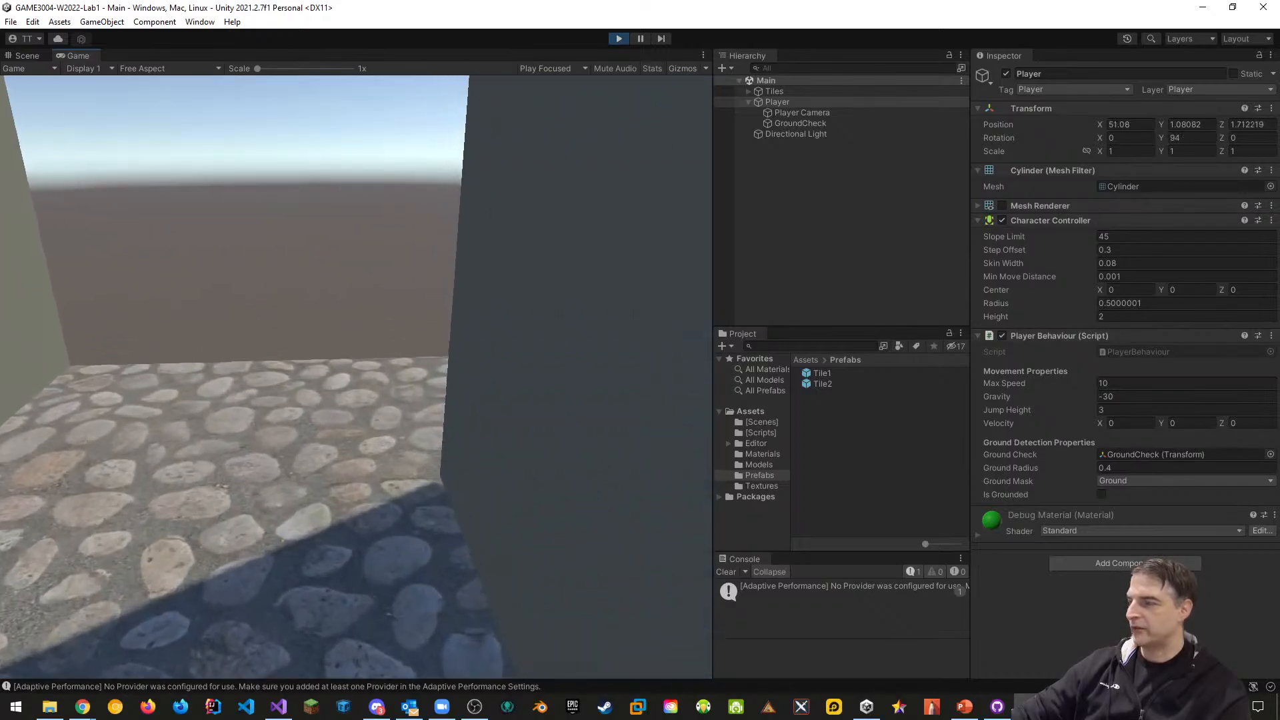
key(w)
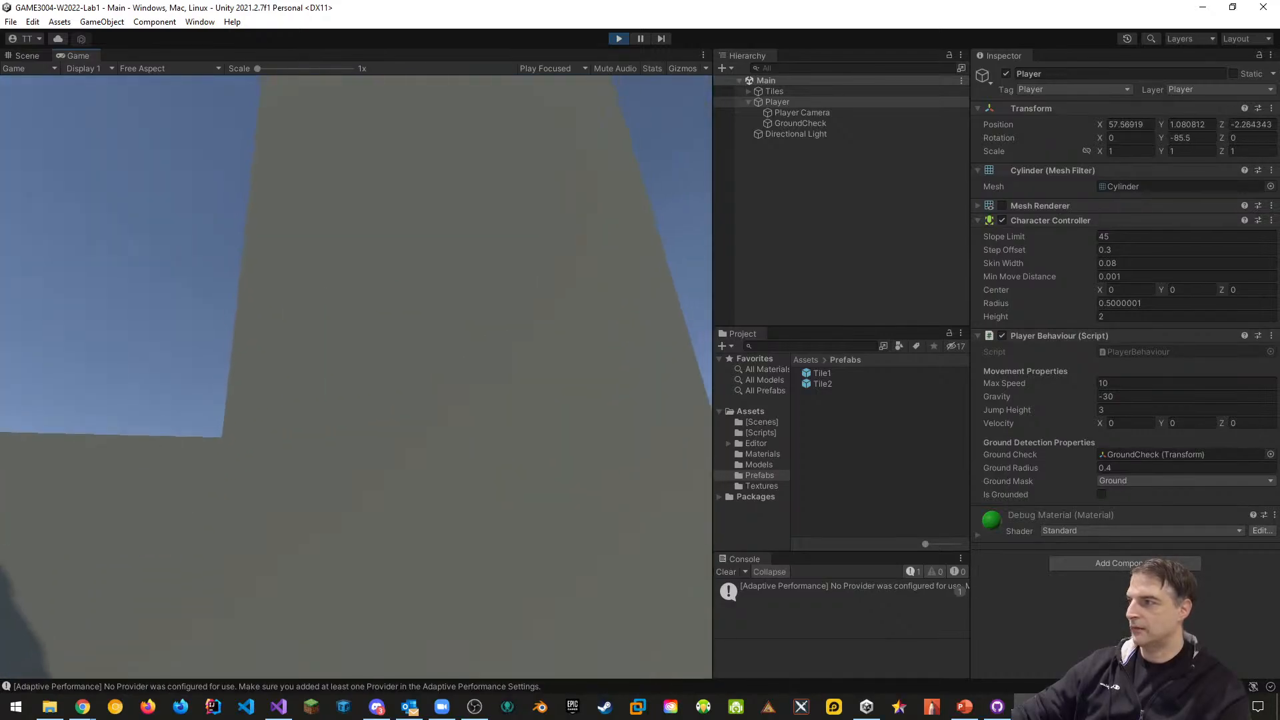
key(w)
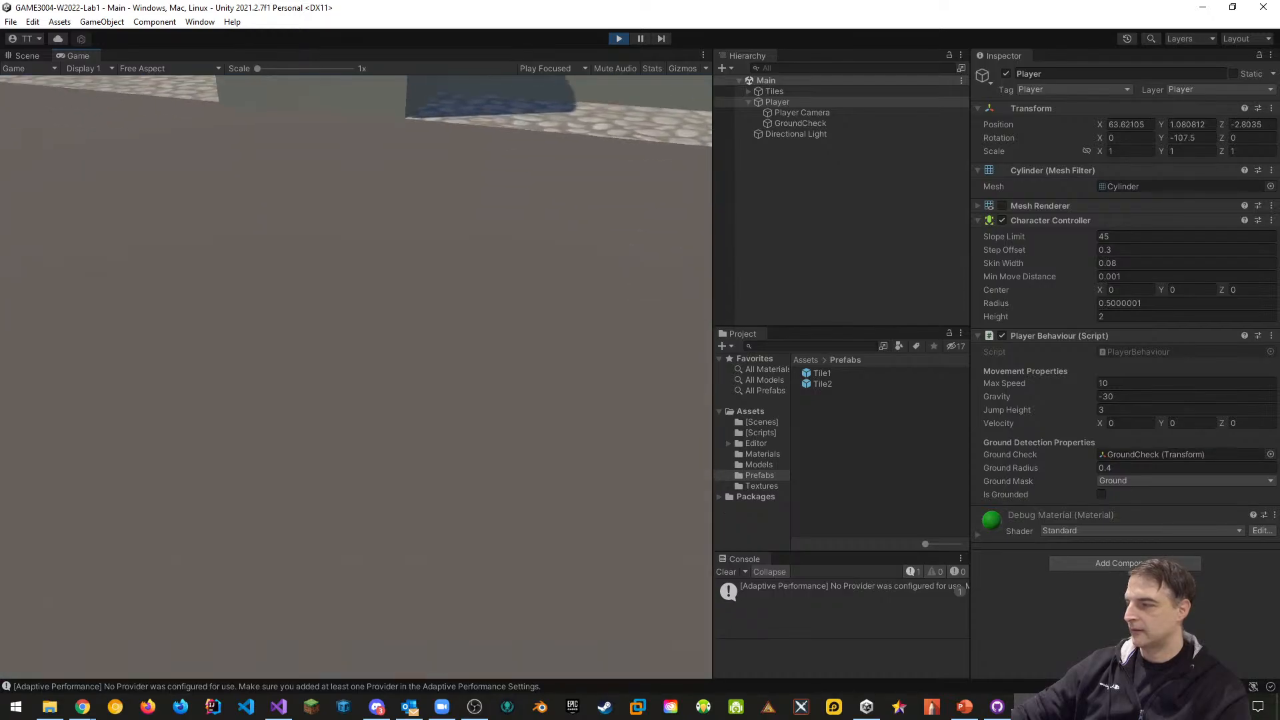
key(w)
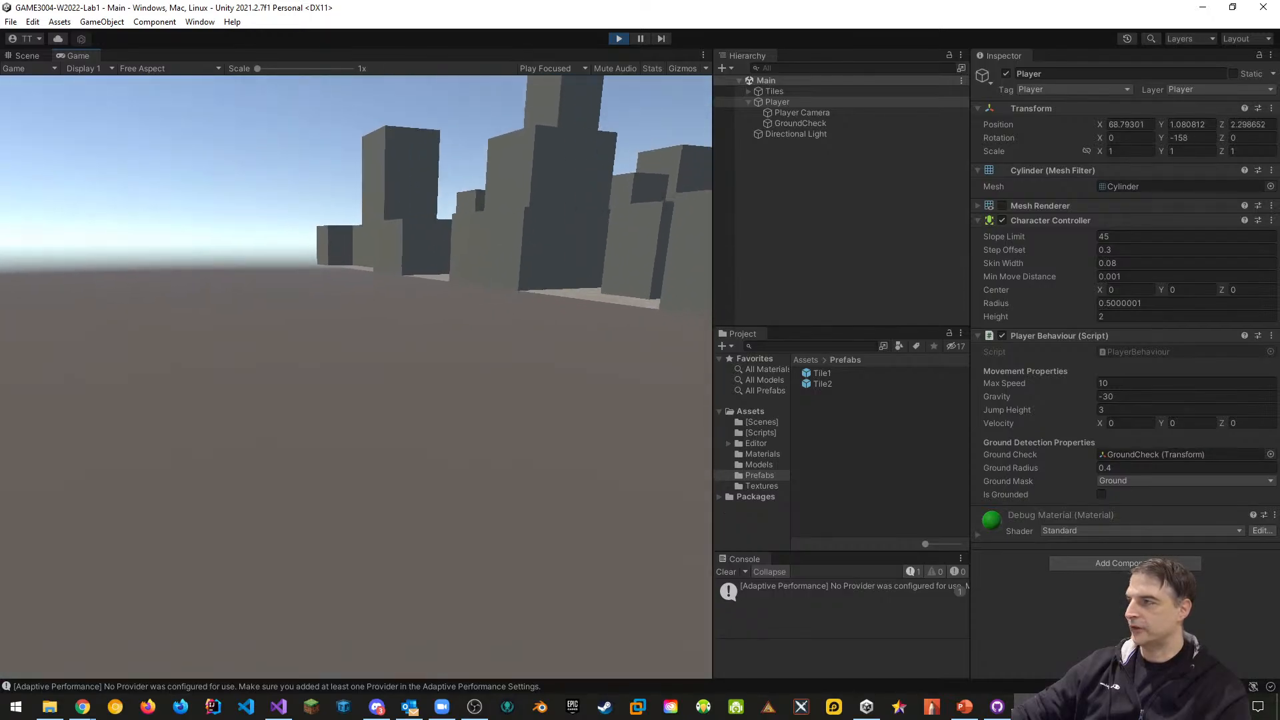
key(w)
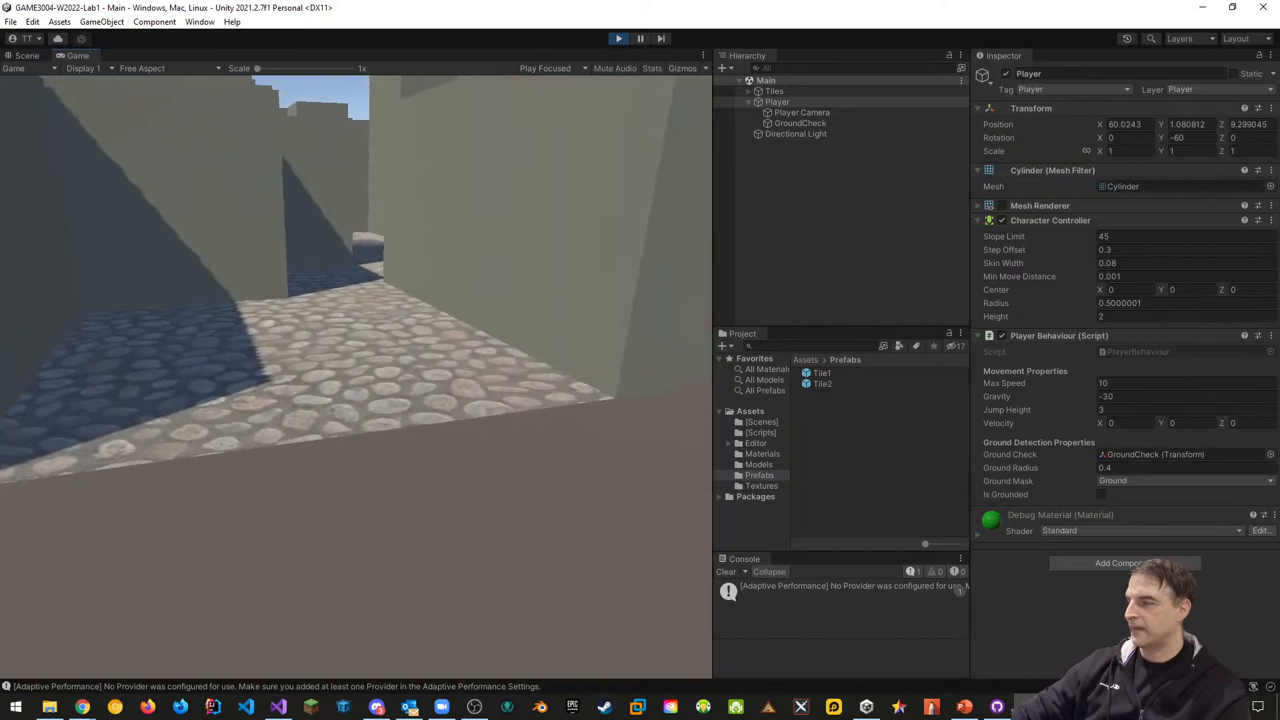
key(s)
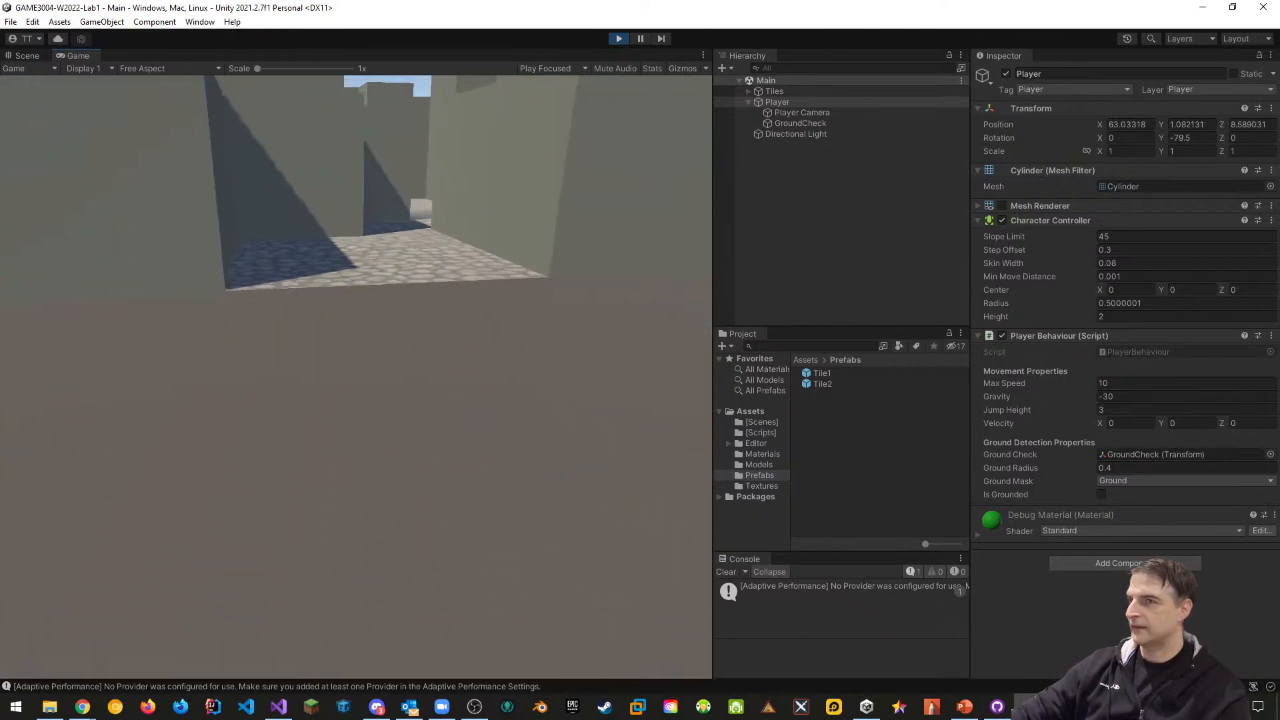
key(d)
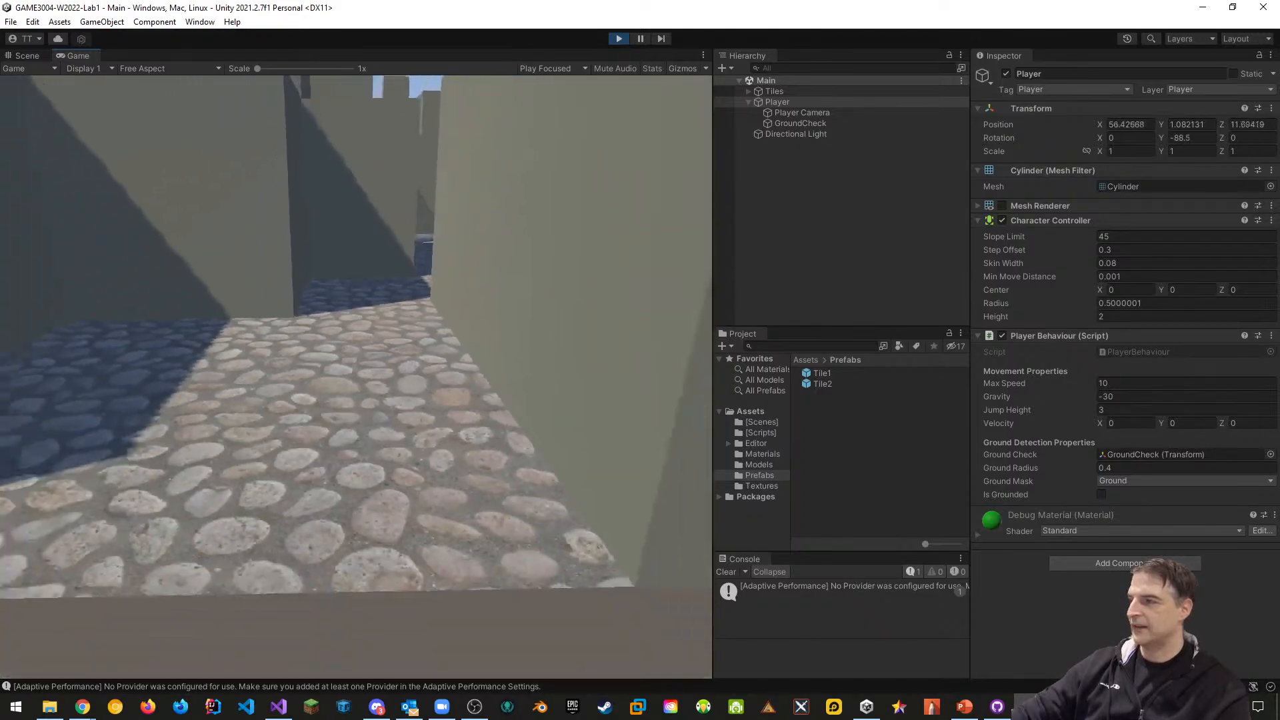
key(w)
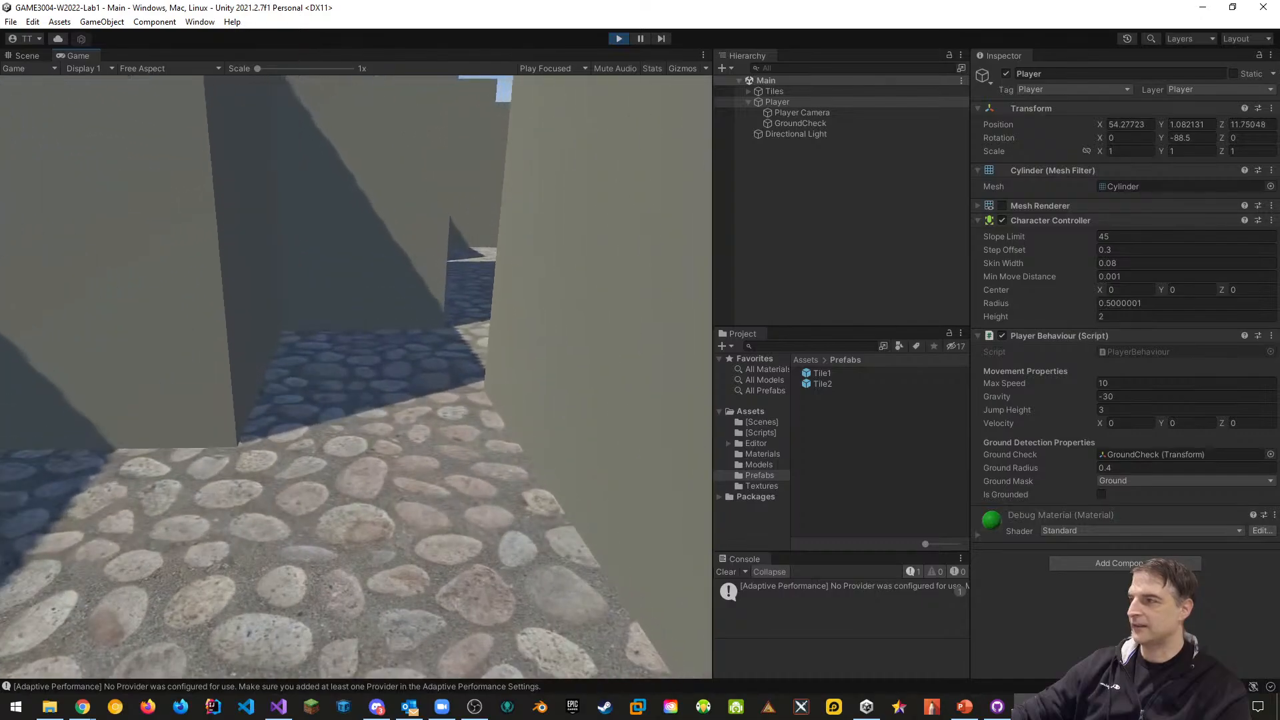
key(w)
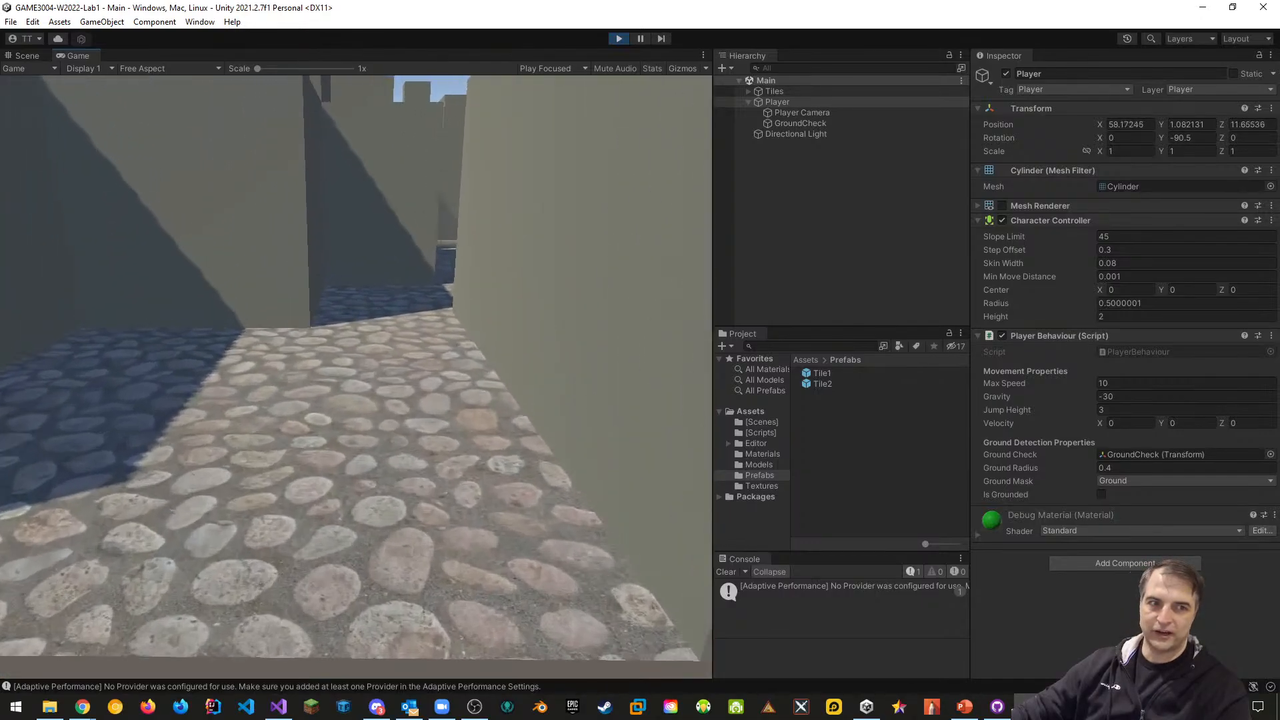
key(w)
key(d)
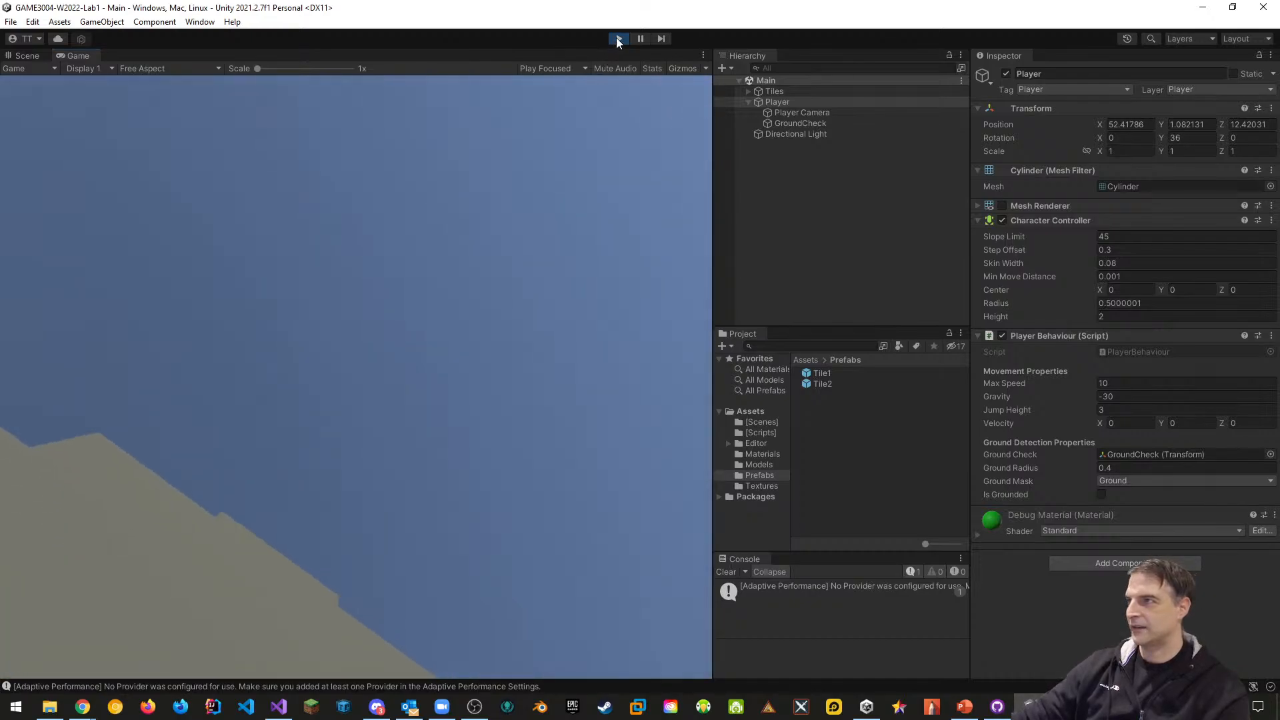
Stop play mode and return to PlayerBehaviour.cs in Visual Studio
click(619, 39)
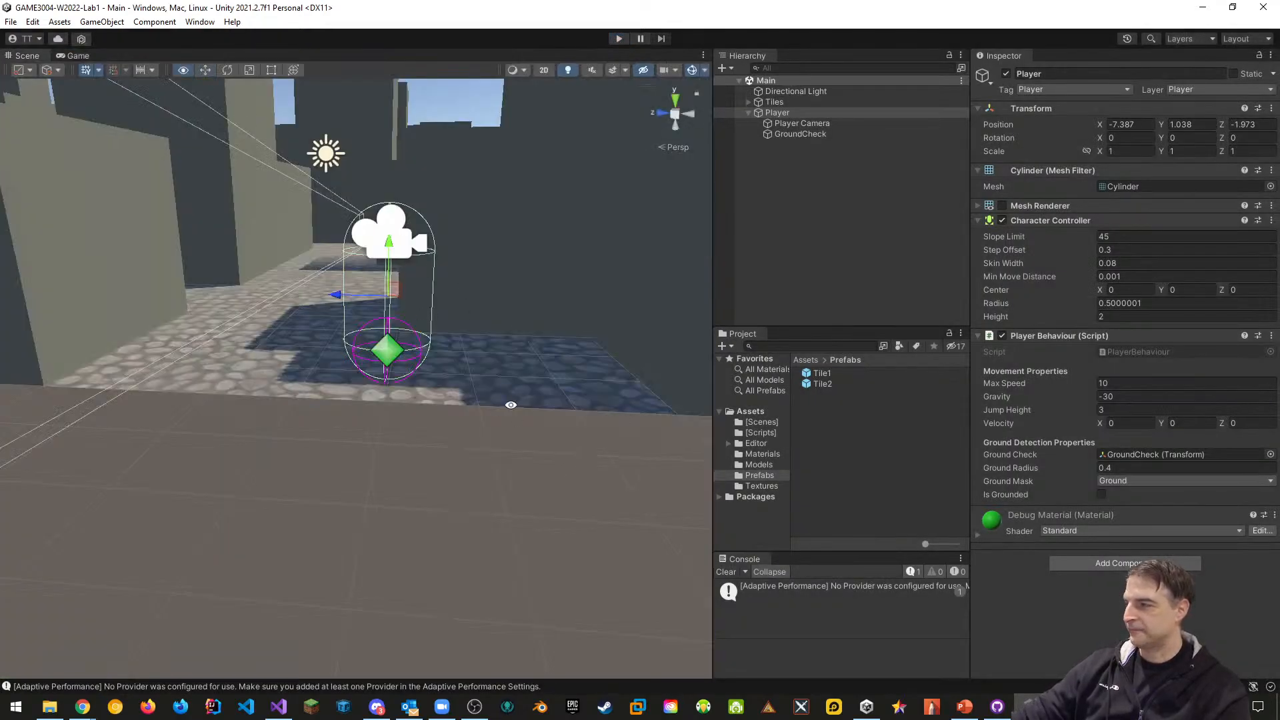
key(alt+Tab)
scroll(553, 375, down, 4)
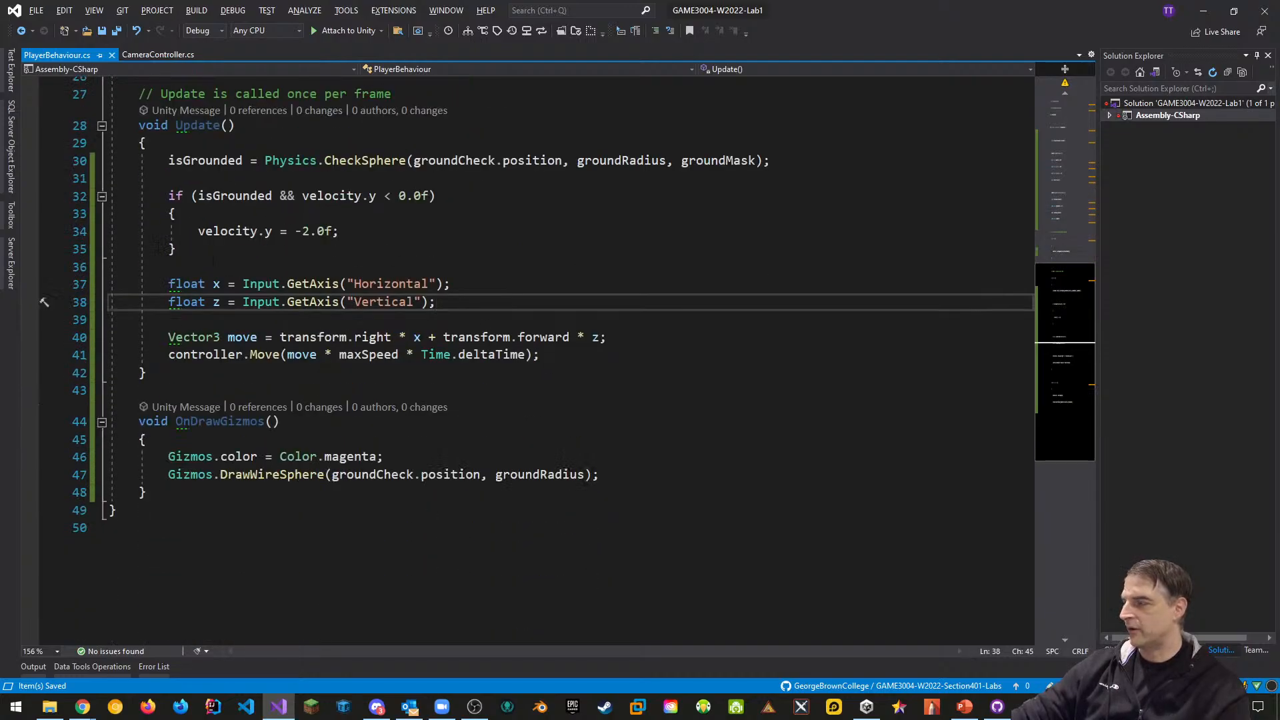
Below controller.Move, add an empty if (Input.GetButton("Jump") && isGrounded) block with braces
click(570, 356)
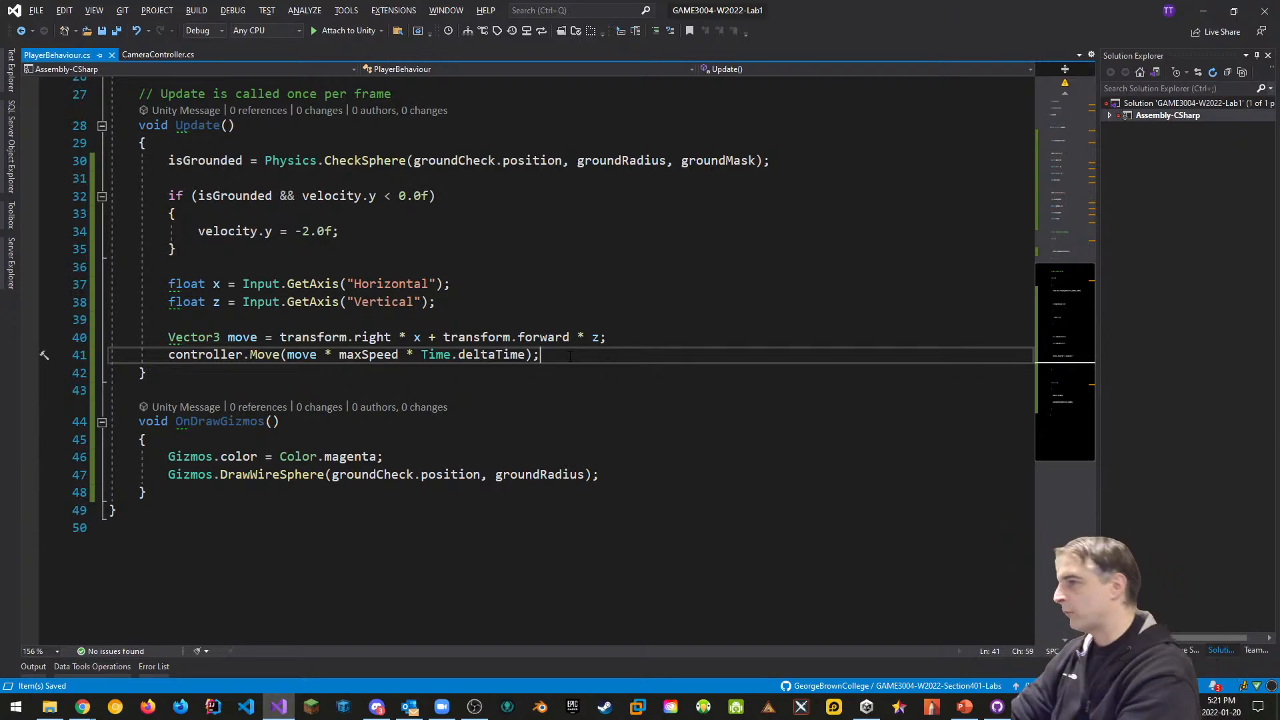
key(Return)
key(Return)
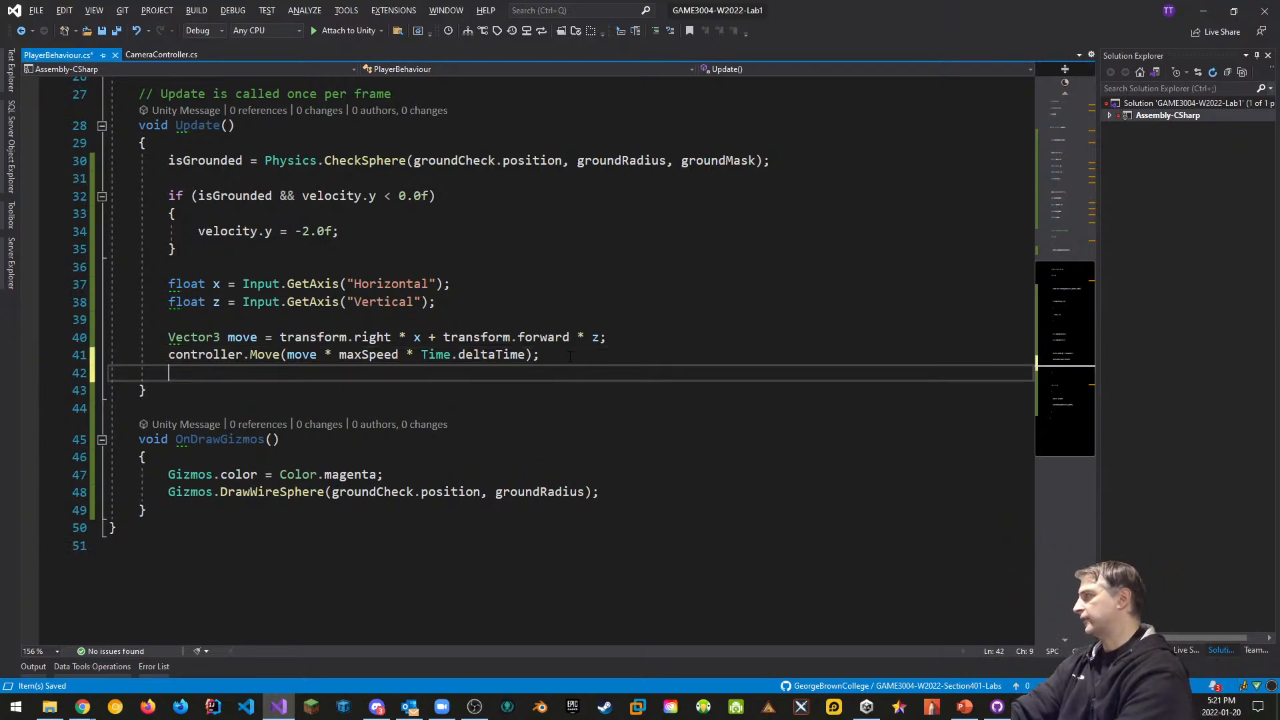
text(if()
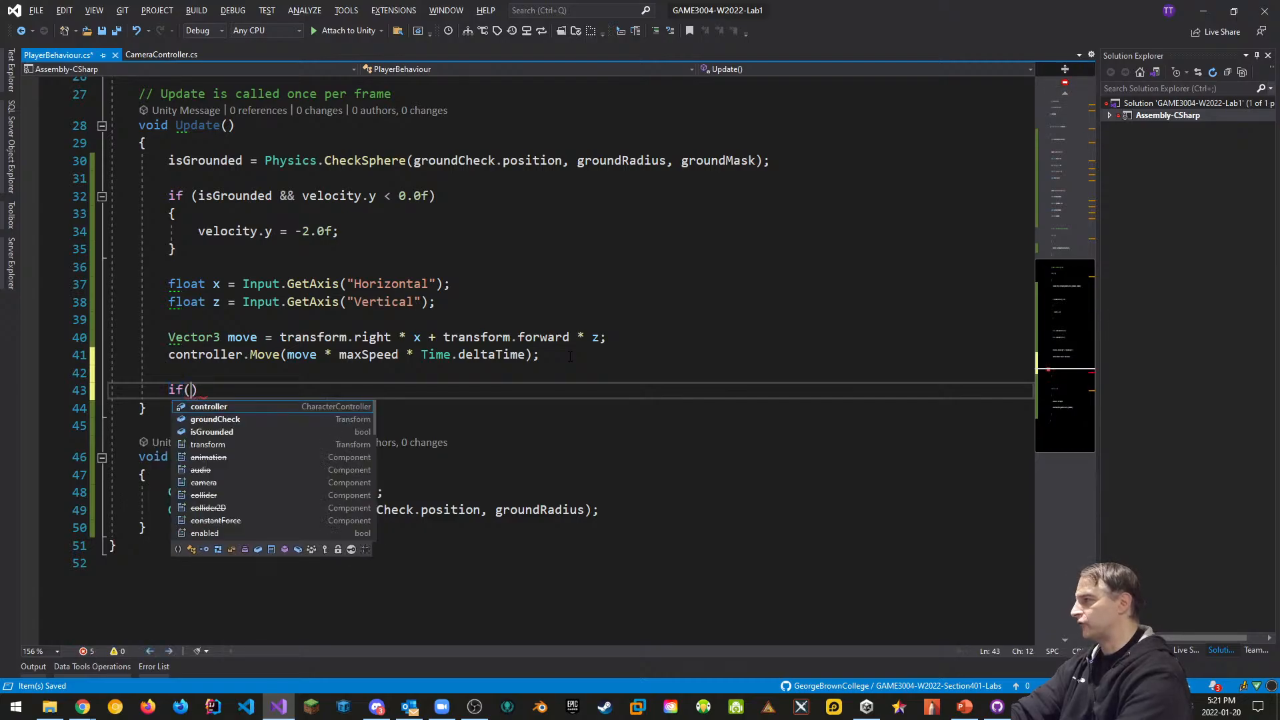
text(Input.getb)
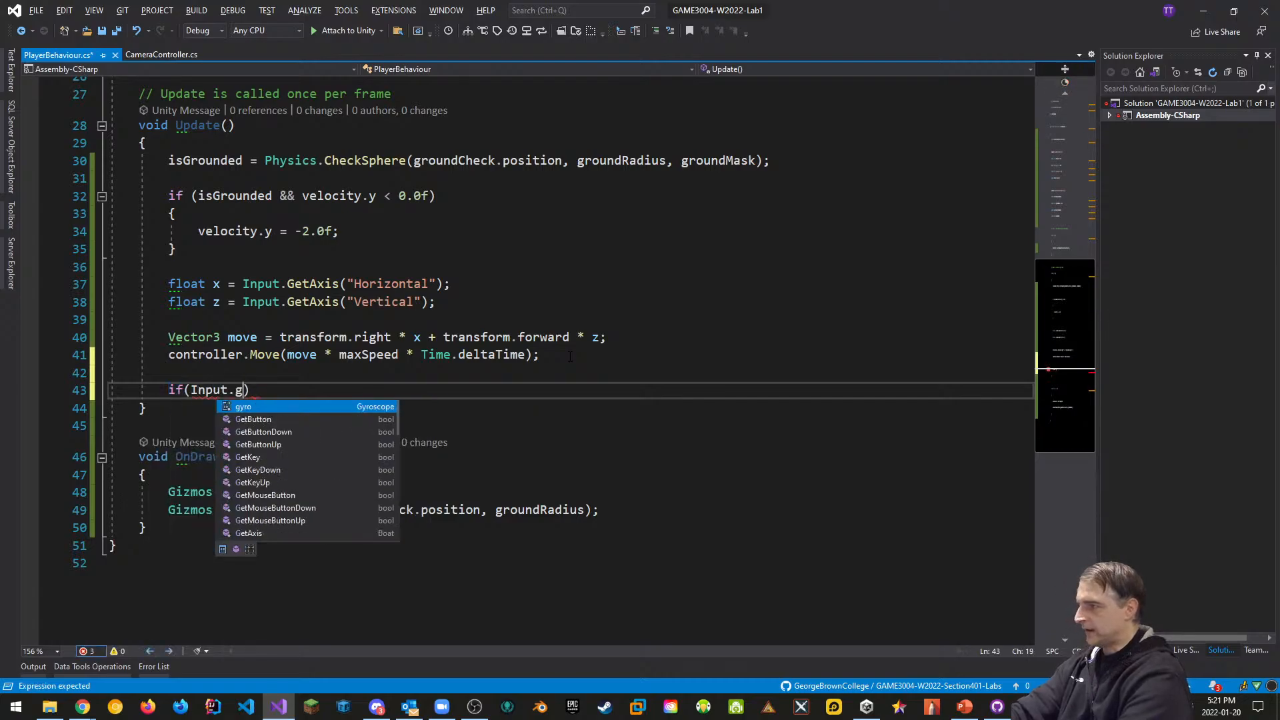
text(("Jump)
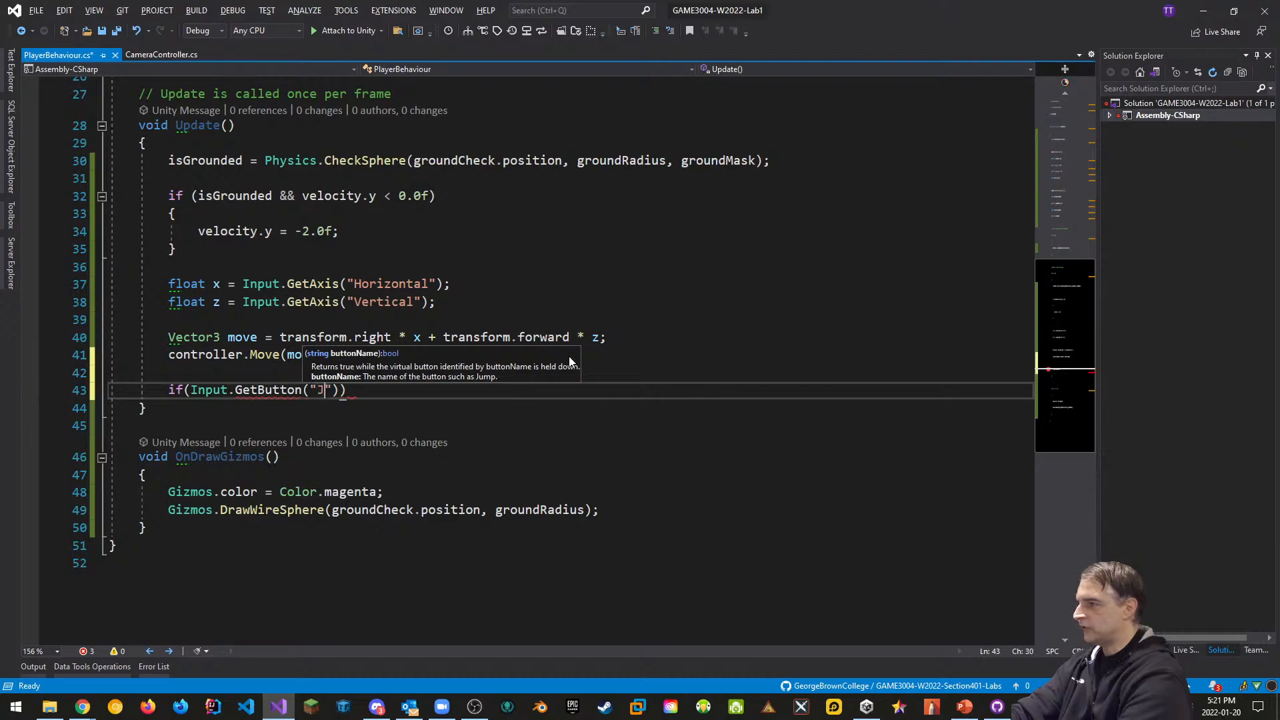
text(") )
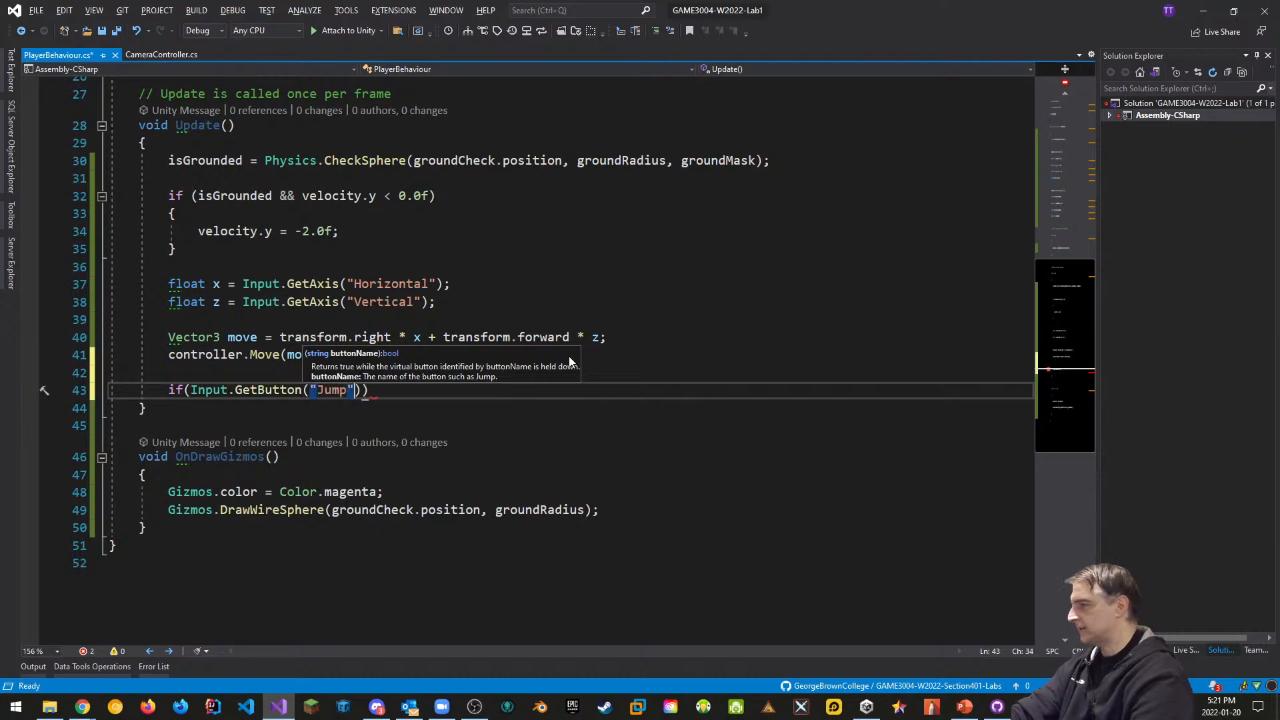
text(&& )
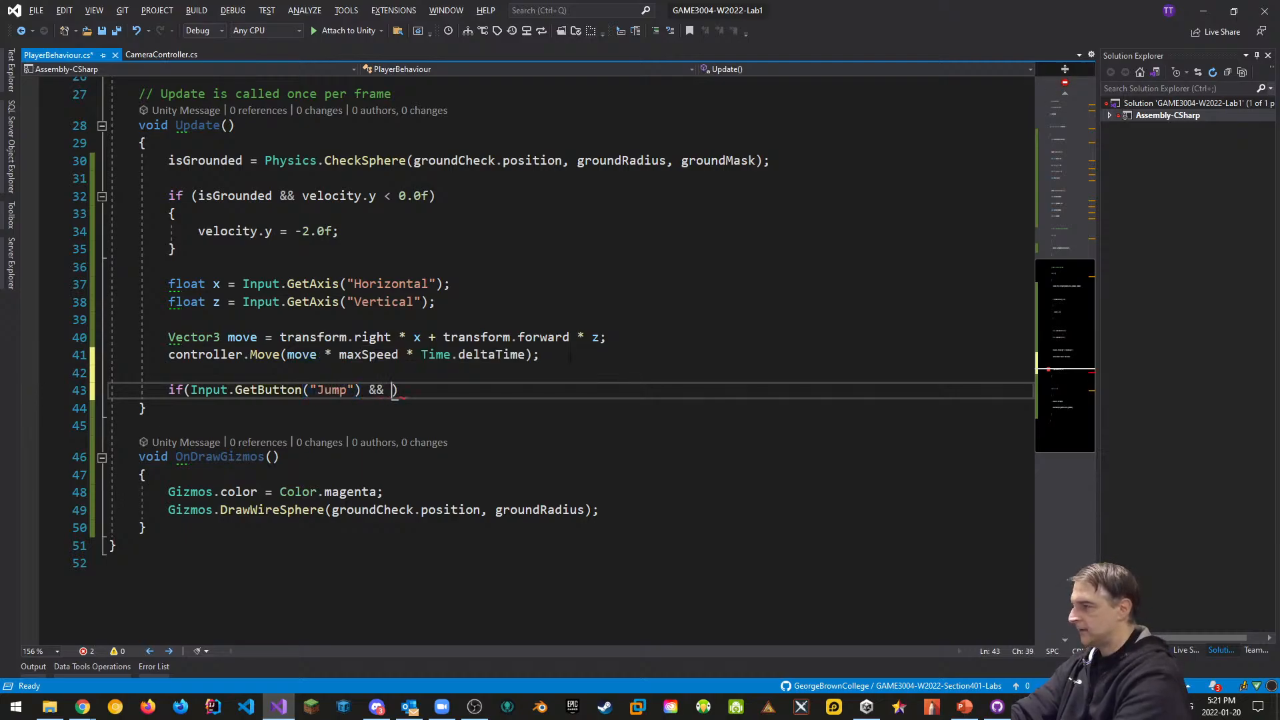
text(is)
key(Tab)
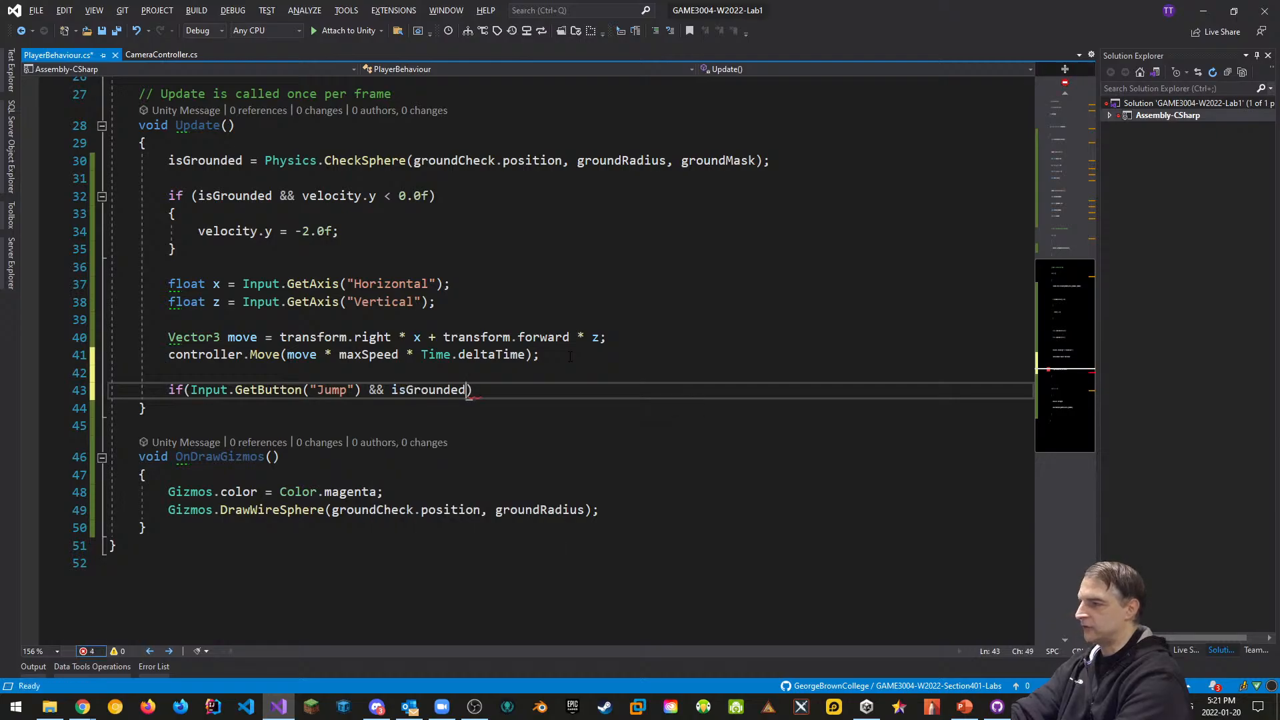
text())
key(Return)
text({)
key(Return)
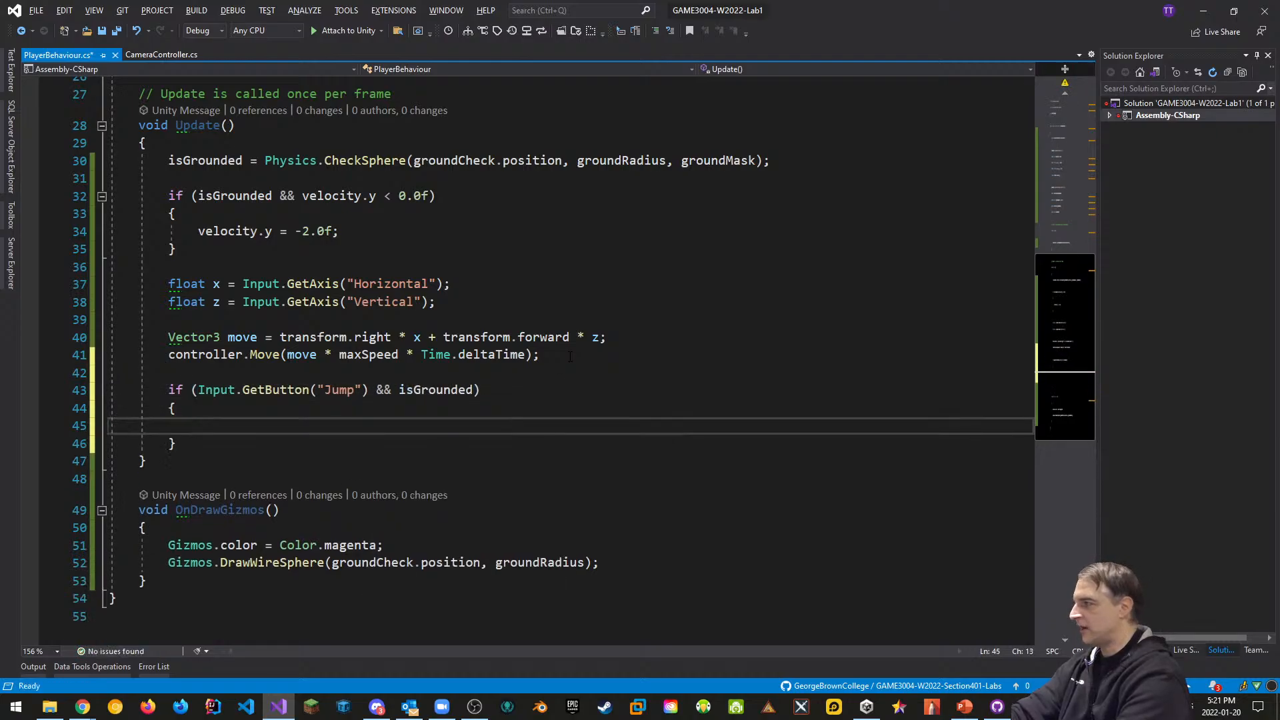
Inside the jump block, write velocity.y = Mathf.Sqrt(jumpHeight * -2.0f * gravity), correcting typos
text(velocity.)
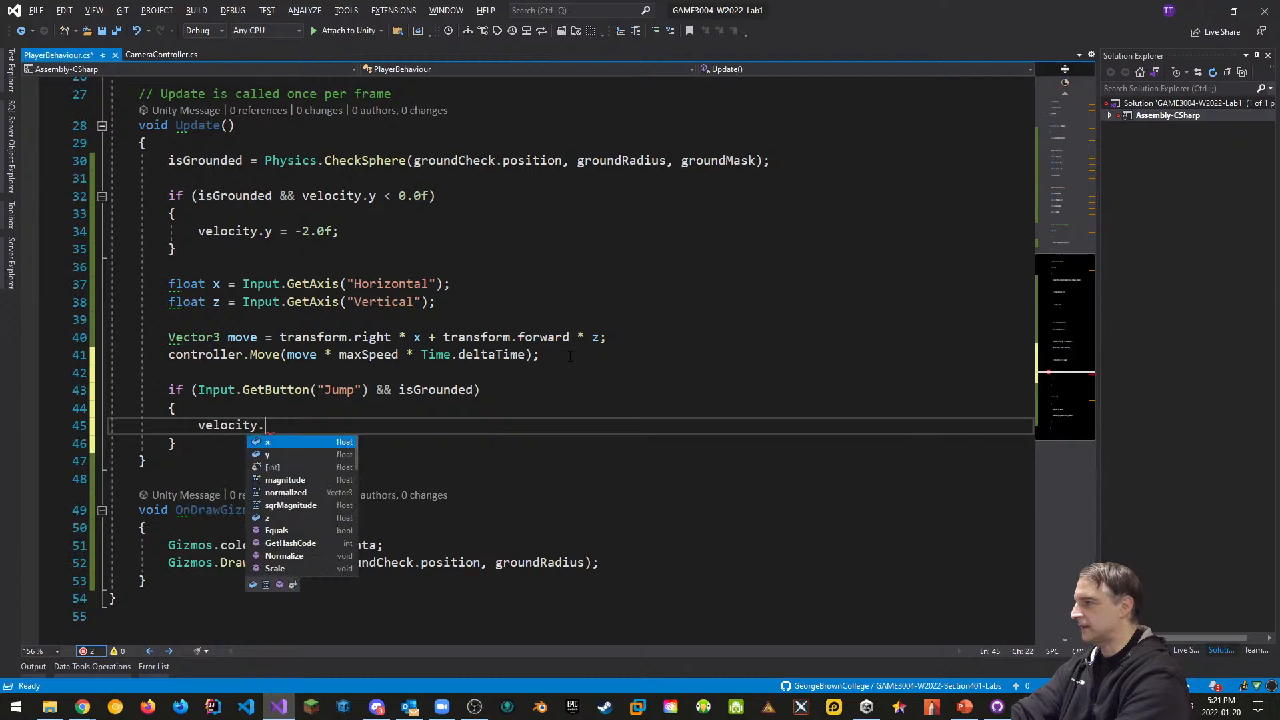
text(y = )
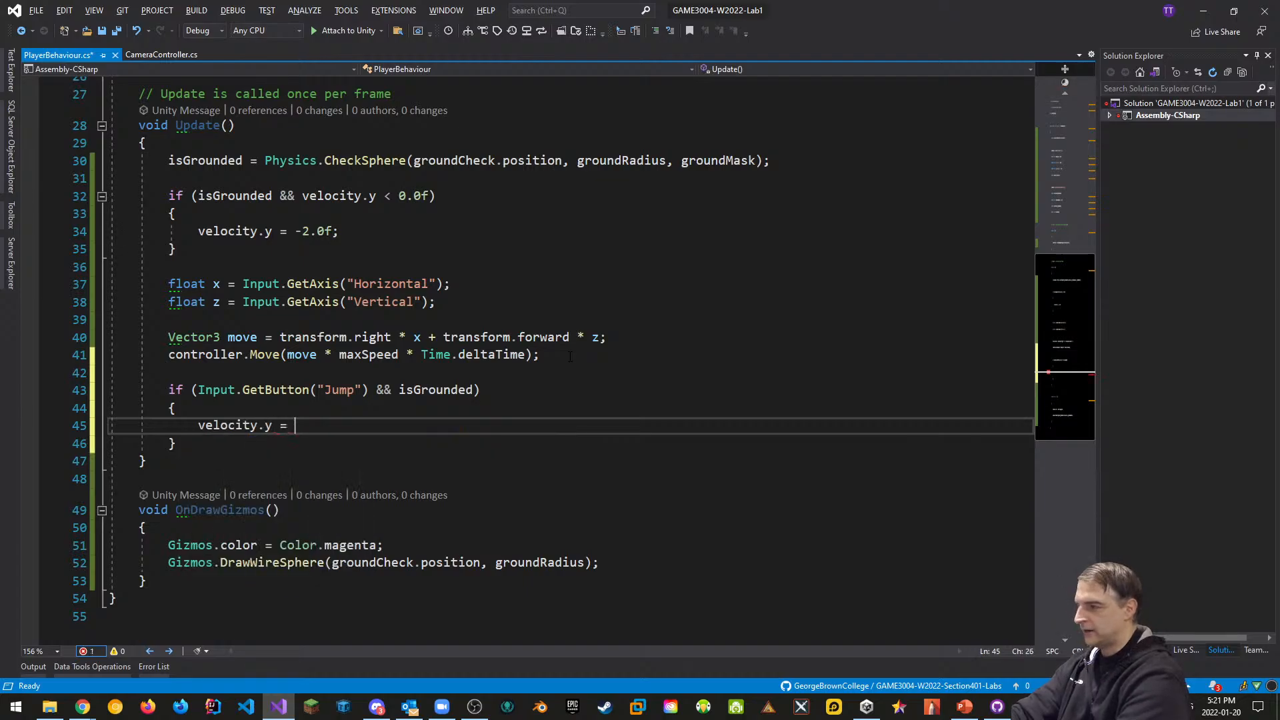
text(Mathf)
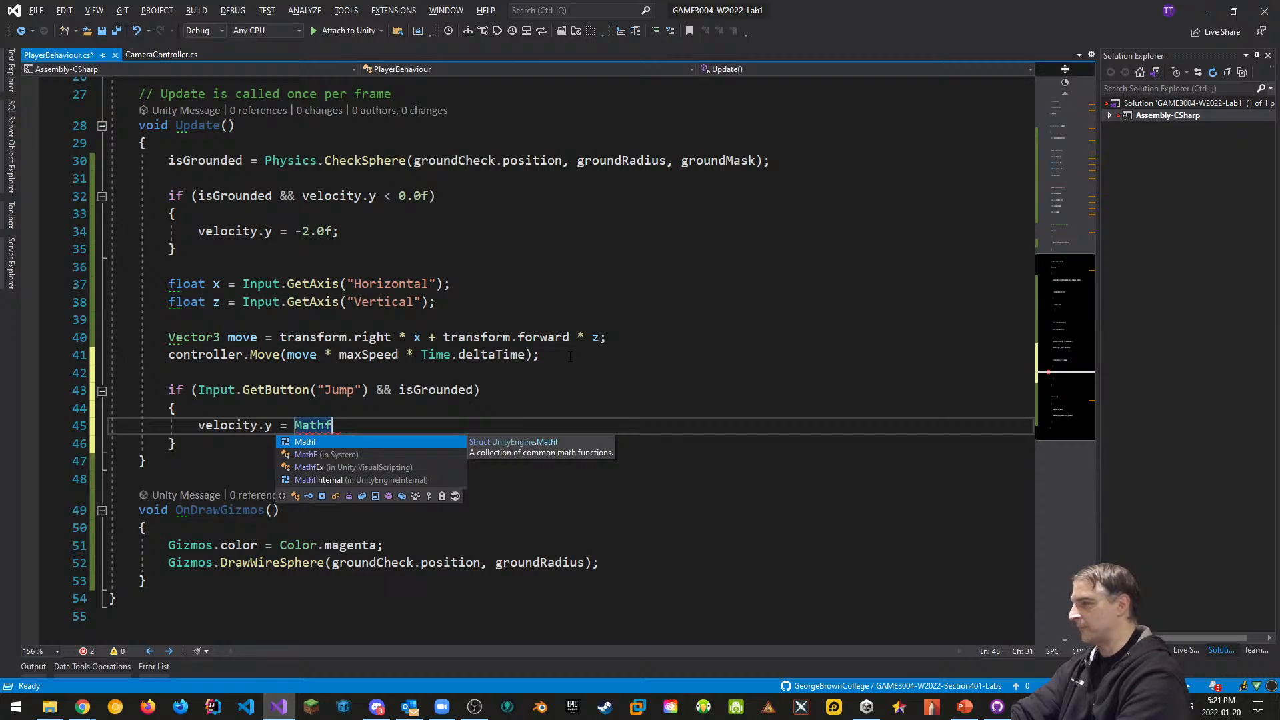
text(.sq)
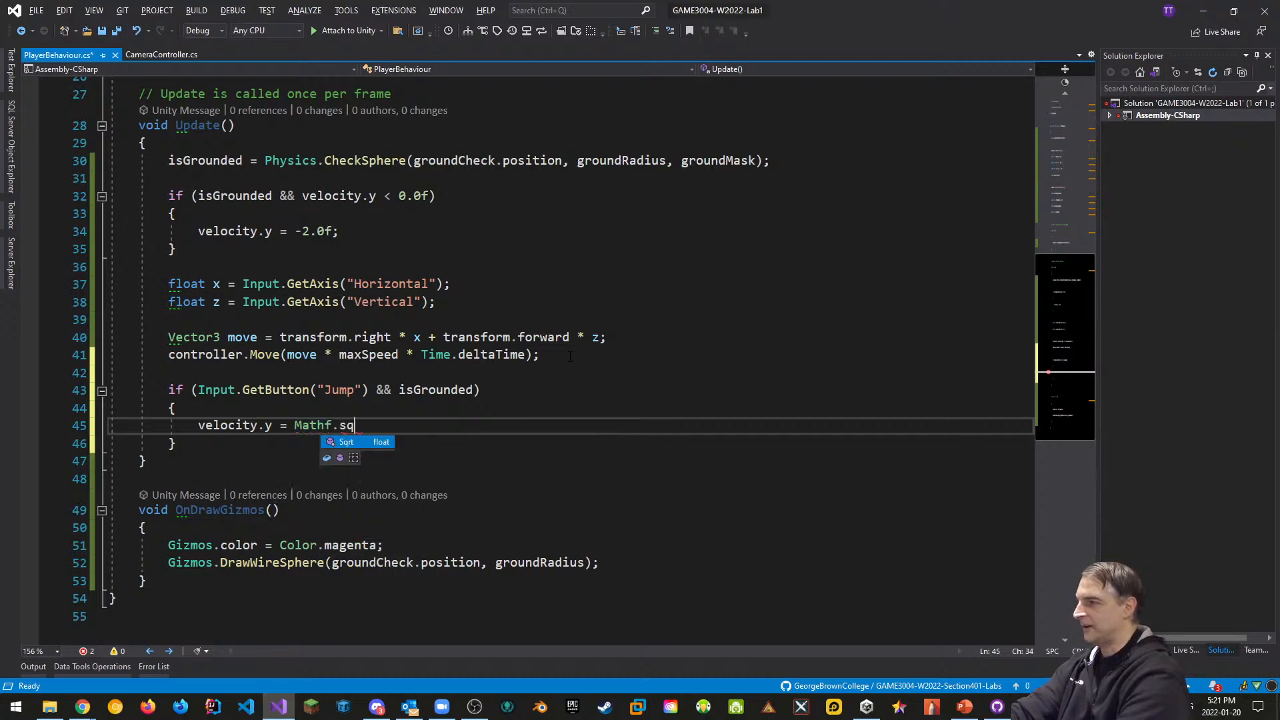
text(()
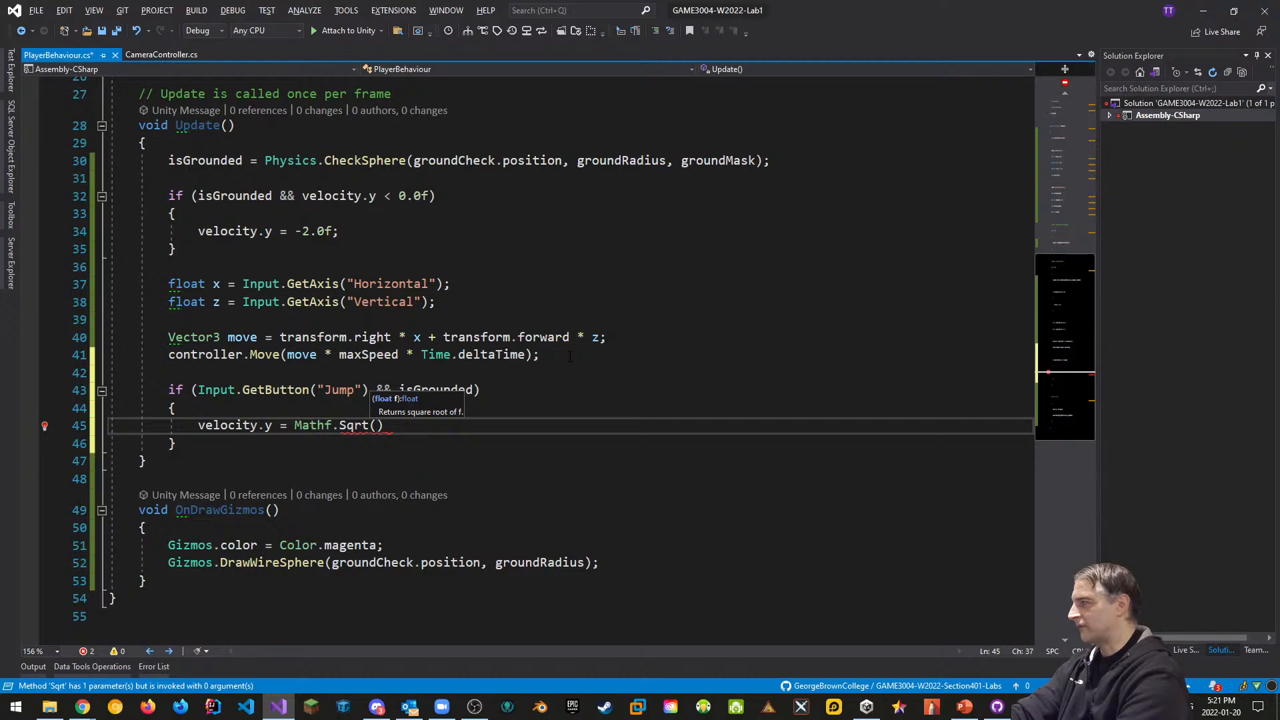
text(jum)
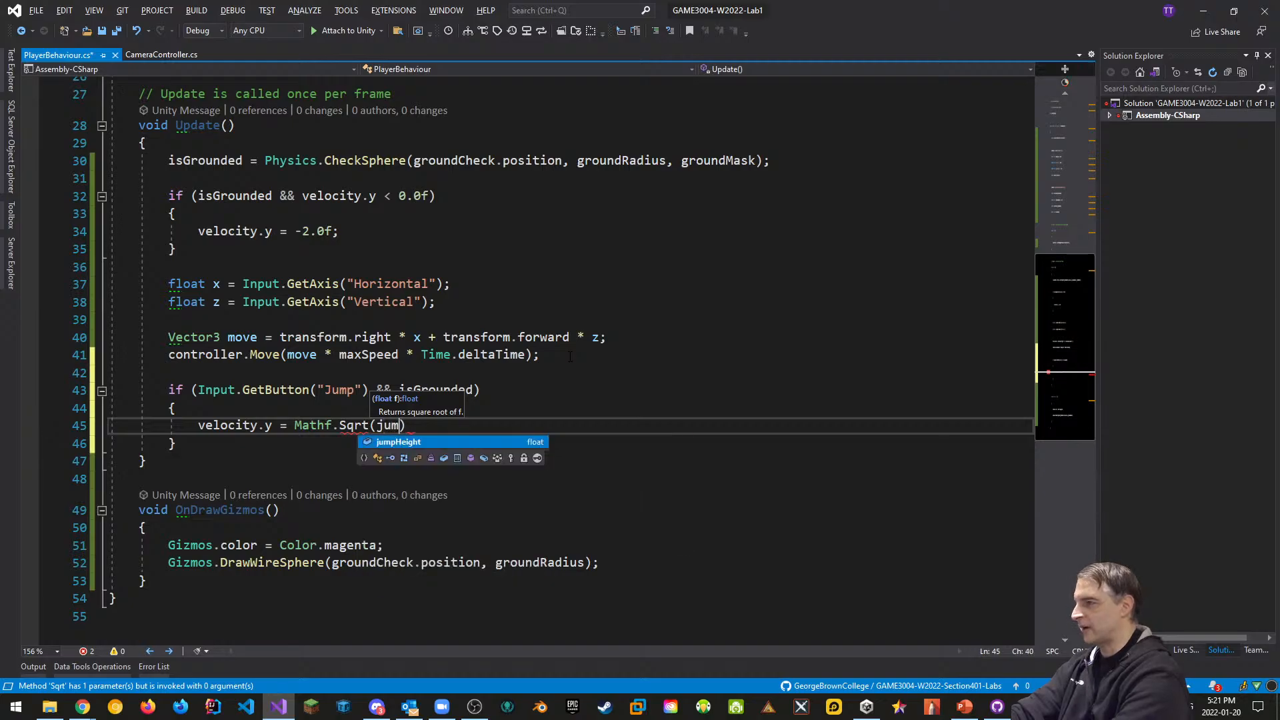
text(p)
key(Tab)
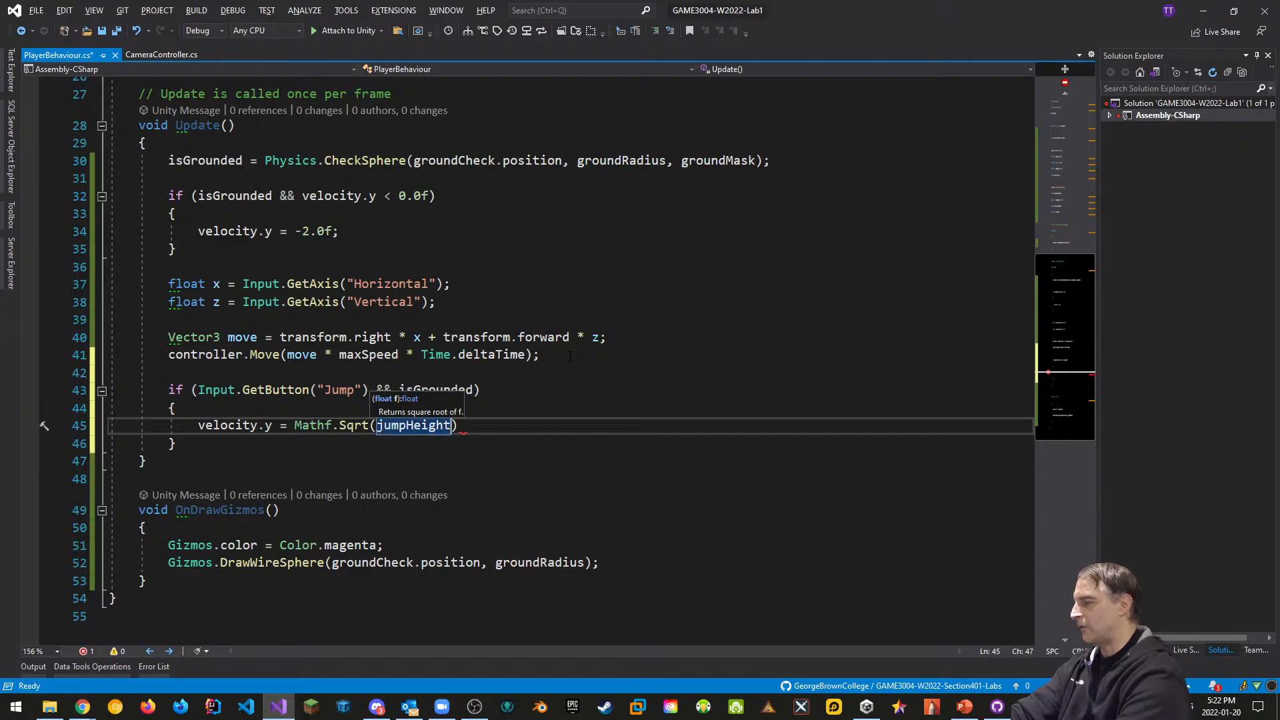
text(* )
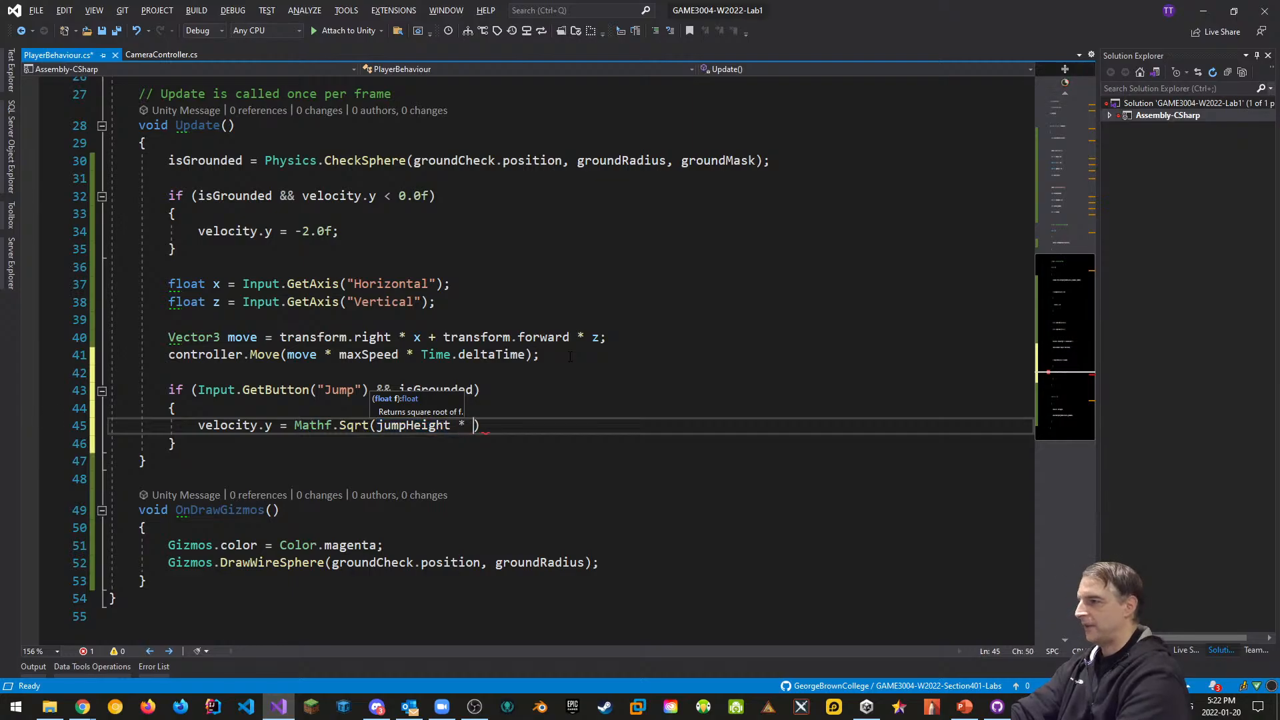
text(02)
key(BackSpace)
key(BackSpace)
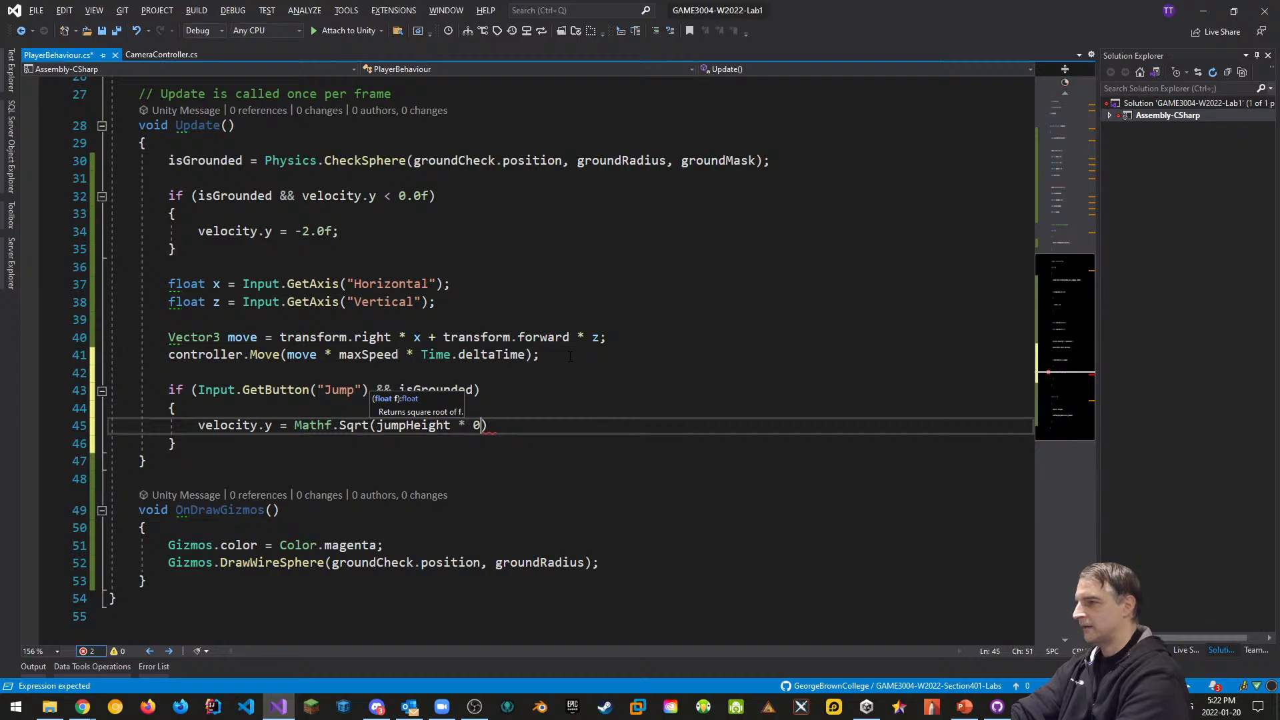
text(-2.0f)
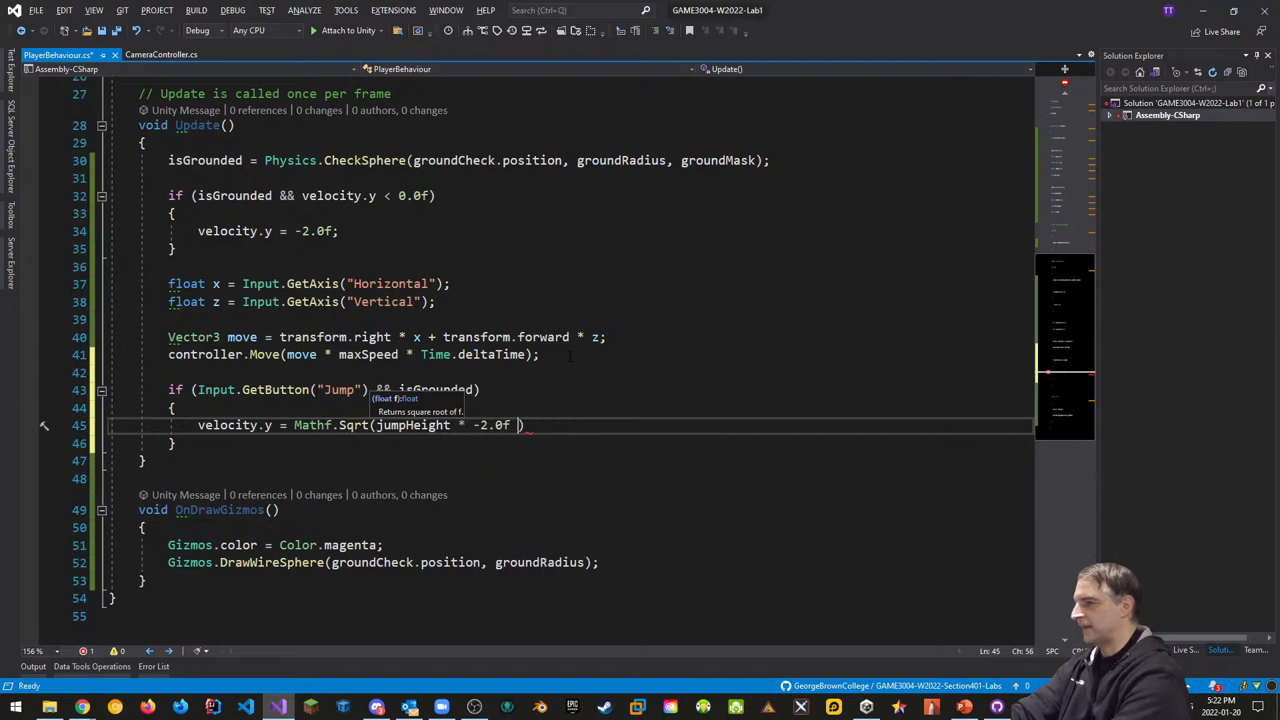
text( * graiv)
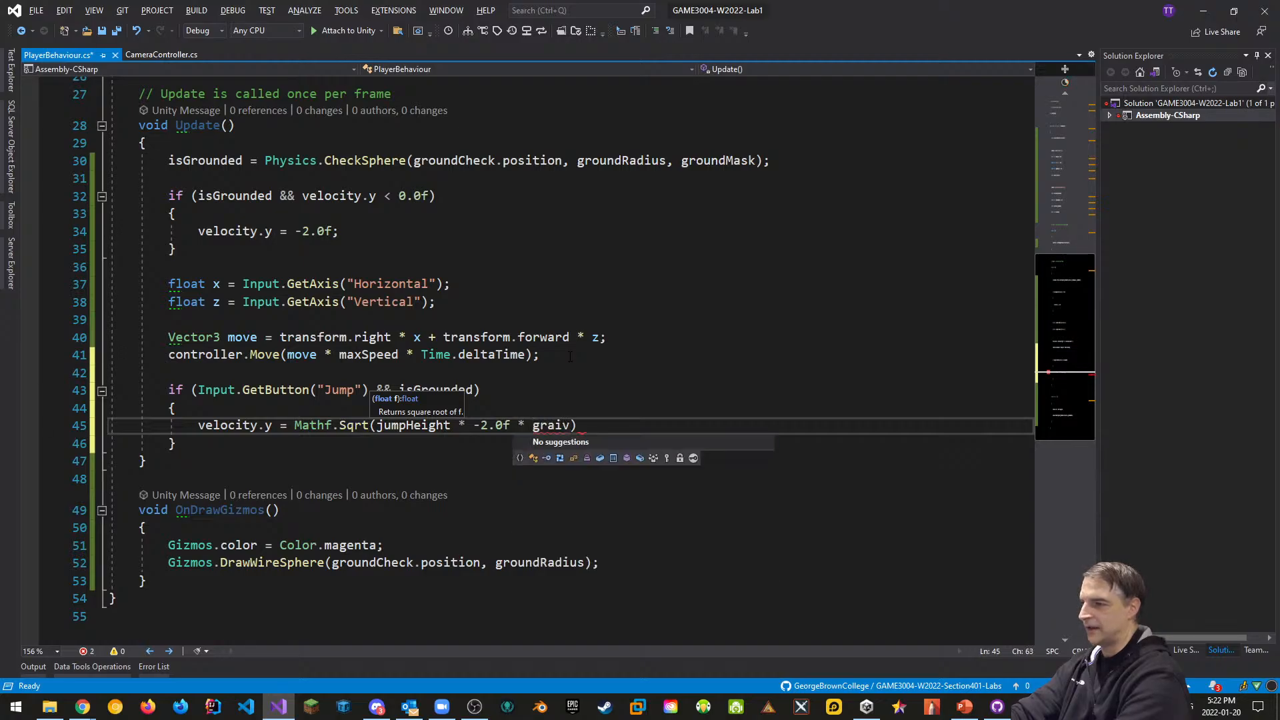
key(BackSpace)
key(BackSpace)
text(vity)
key(Right)
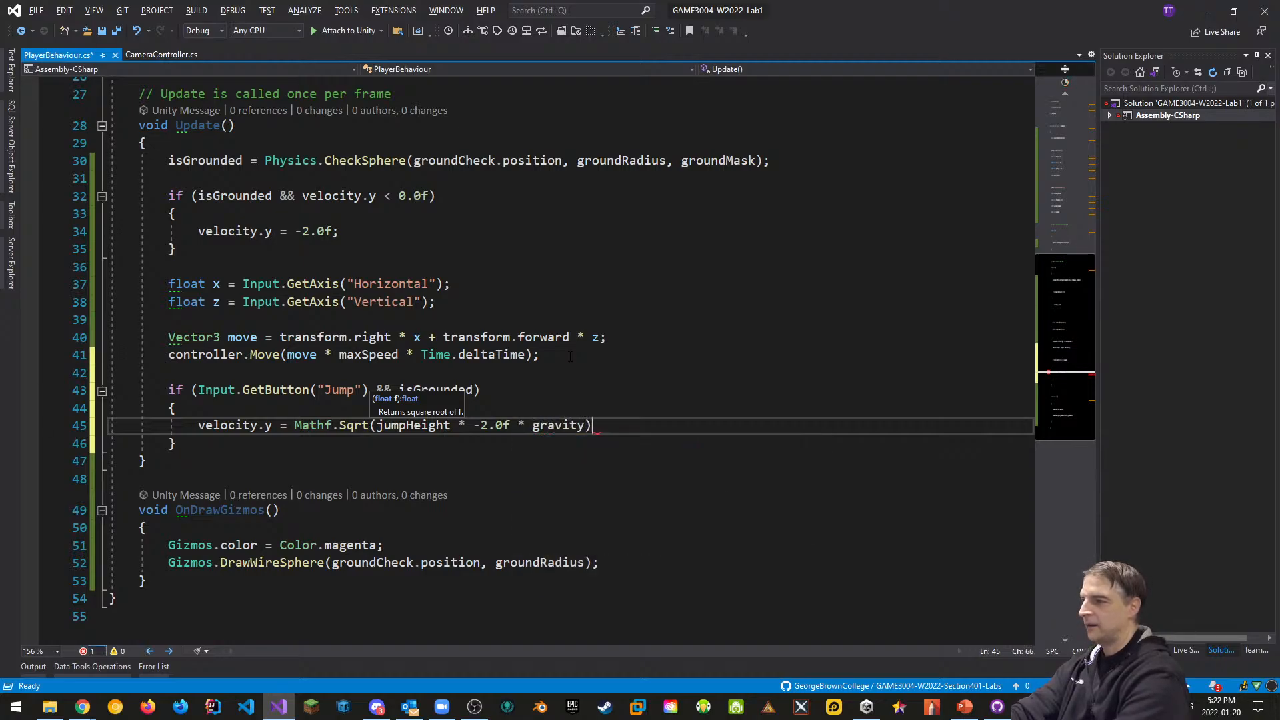
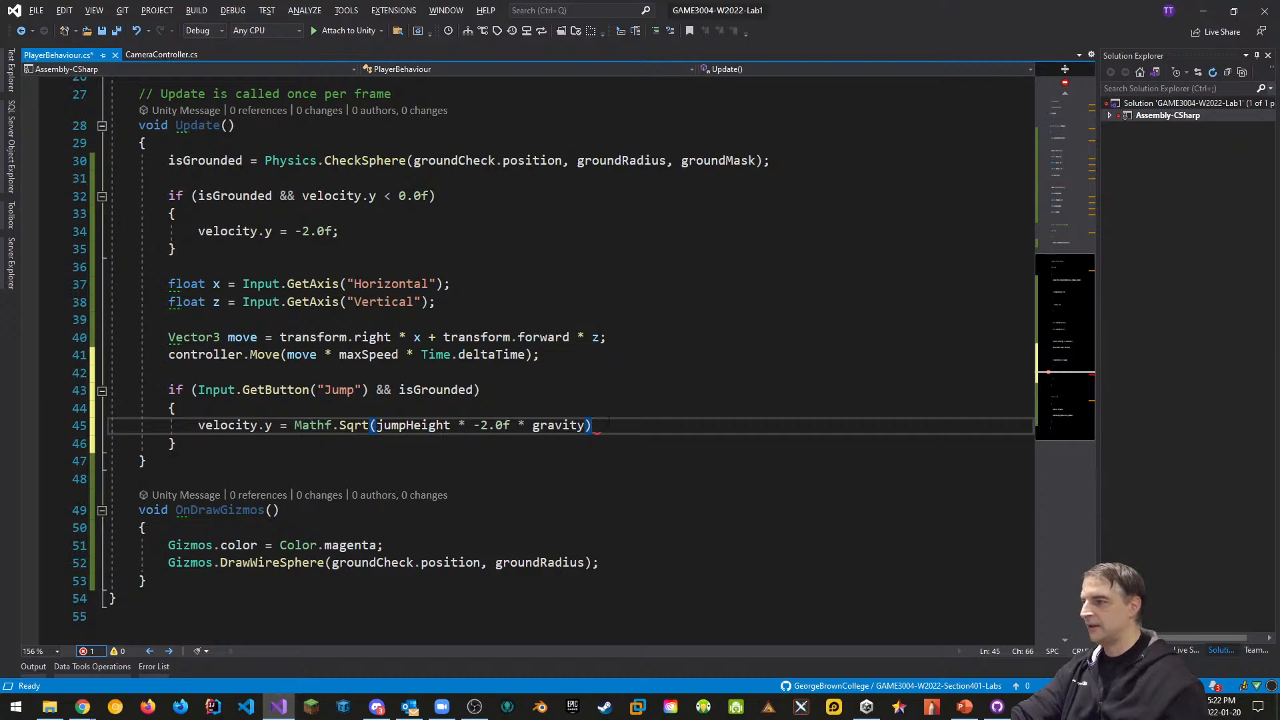
End the jump velocity statement with a semicolon and add a blank line below the jump block
text(;)
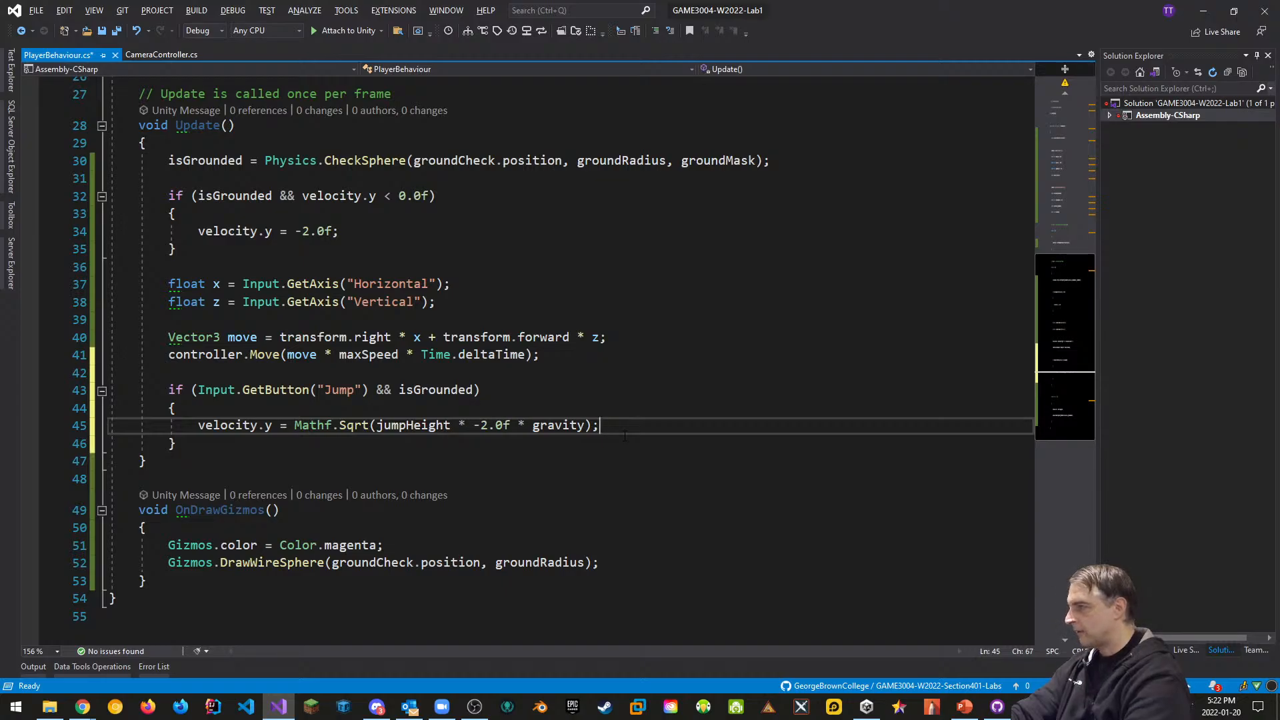
key(Down)
key(Return)
key(Return)
Add velocity.y += gravity * Time.deltaTime with an '// apply gravity' comment above it
text(v)
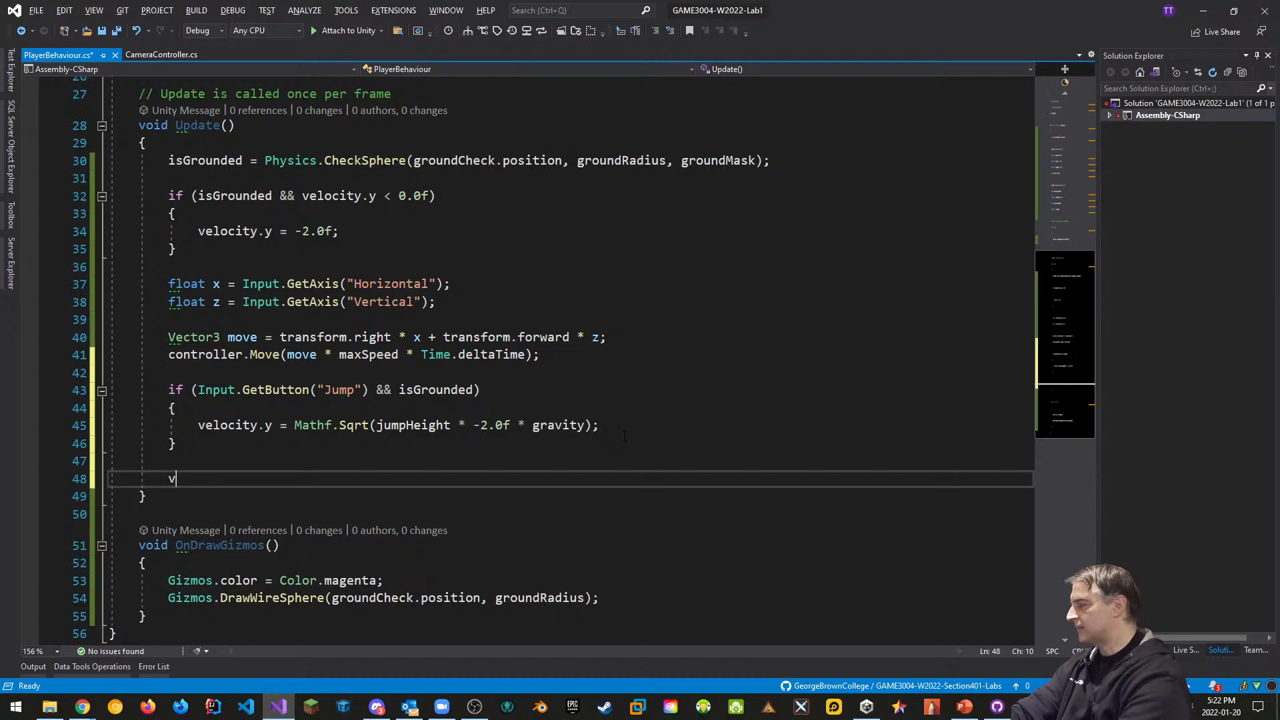
text(elocity.)
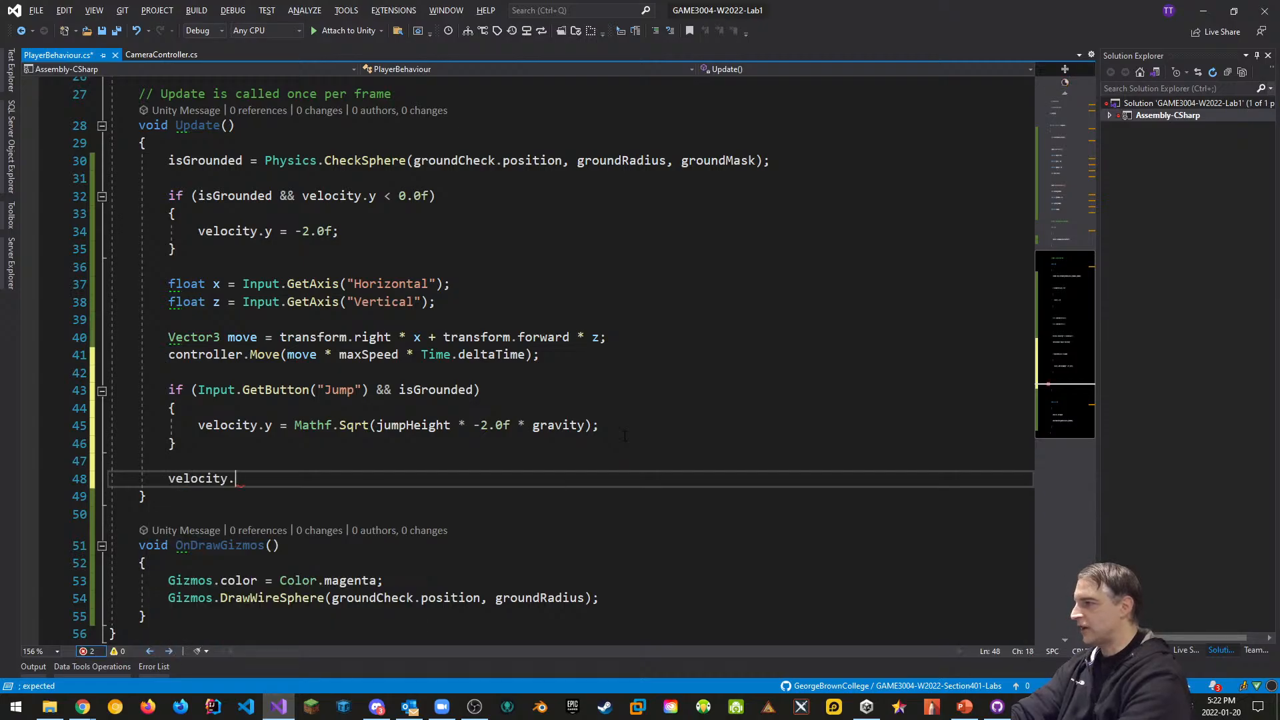
text(y )
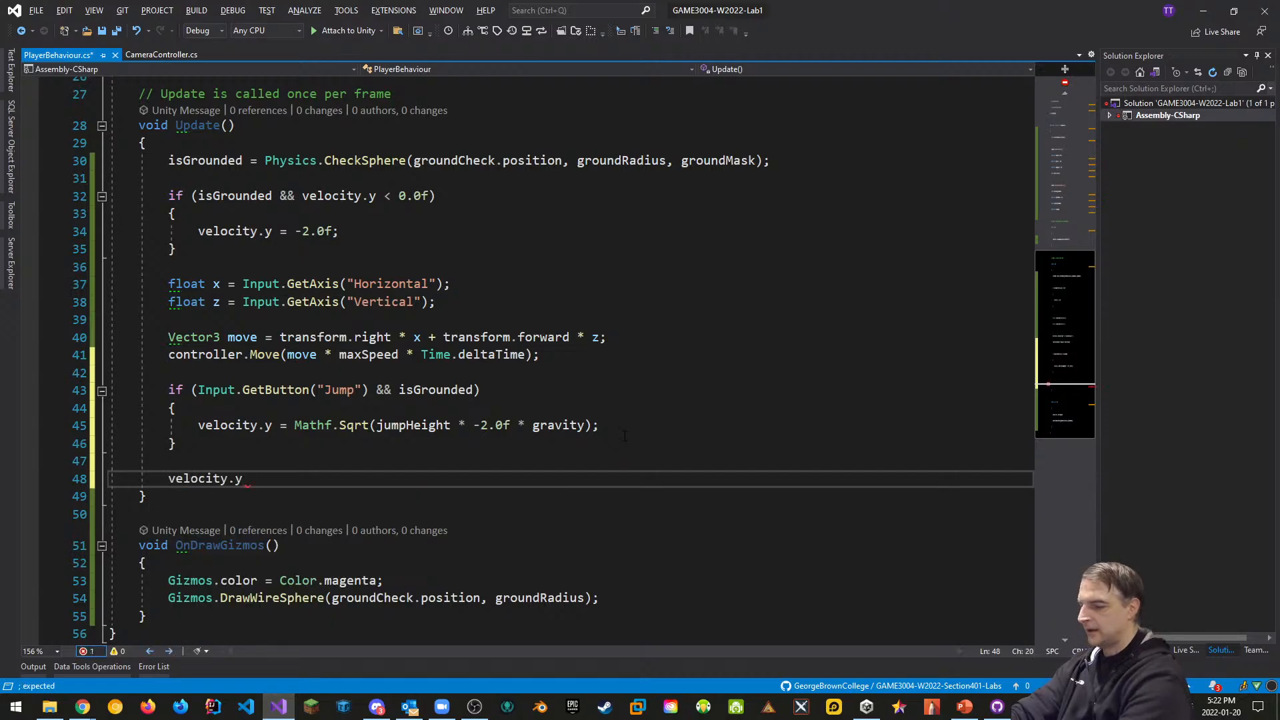
text(+= gravity)
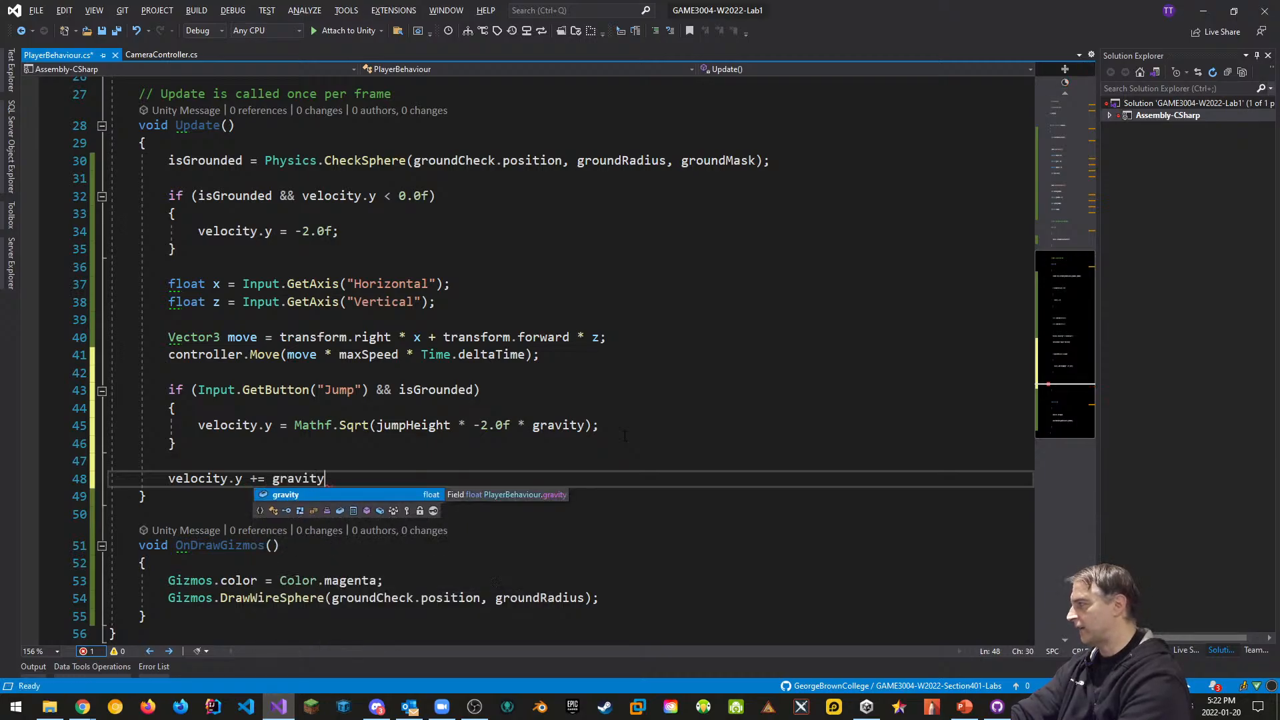
text( * Time)
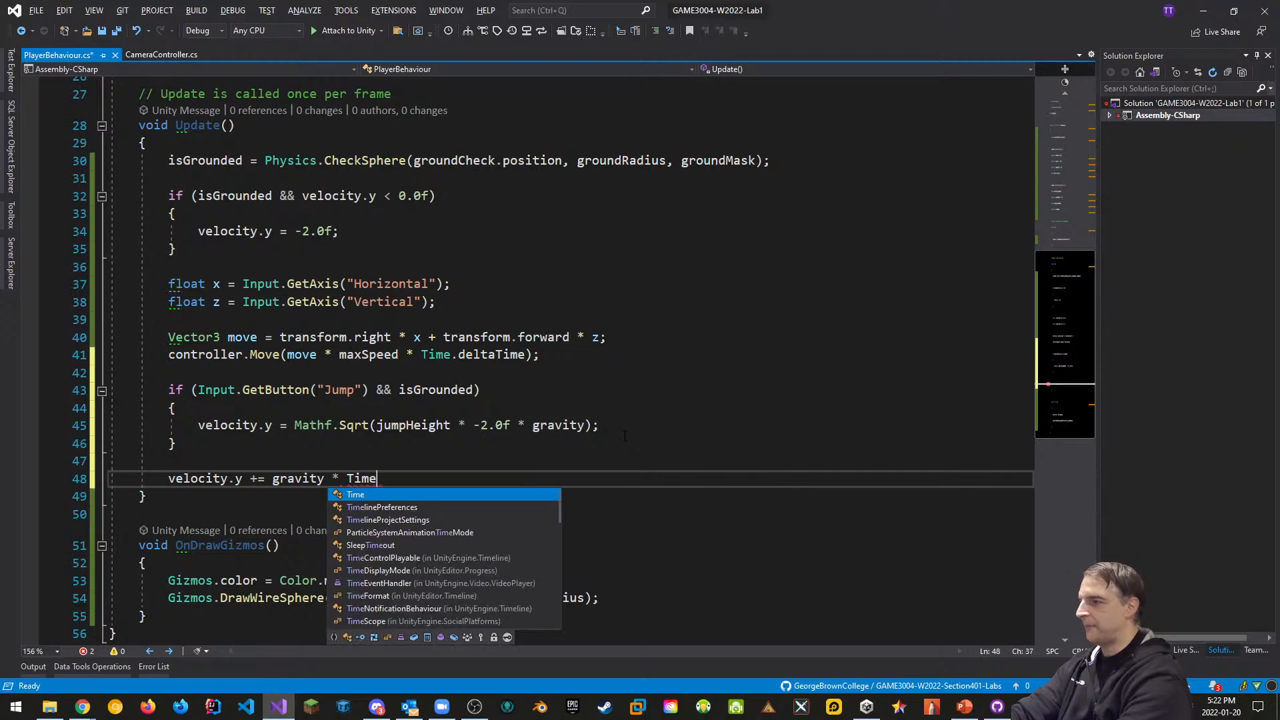
text(.deltaTime;)
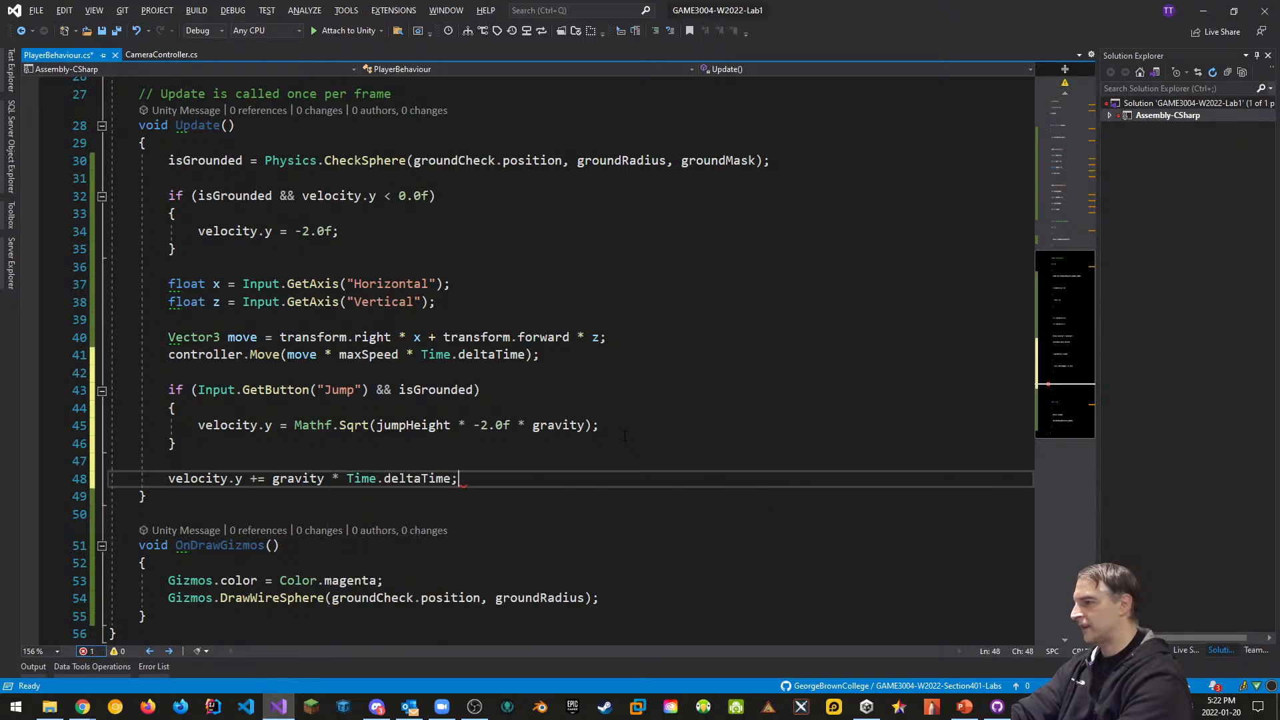
key(Up)
key(Return)
text(/)
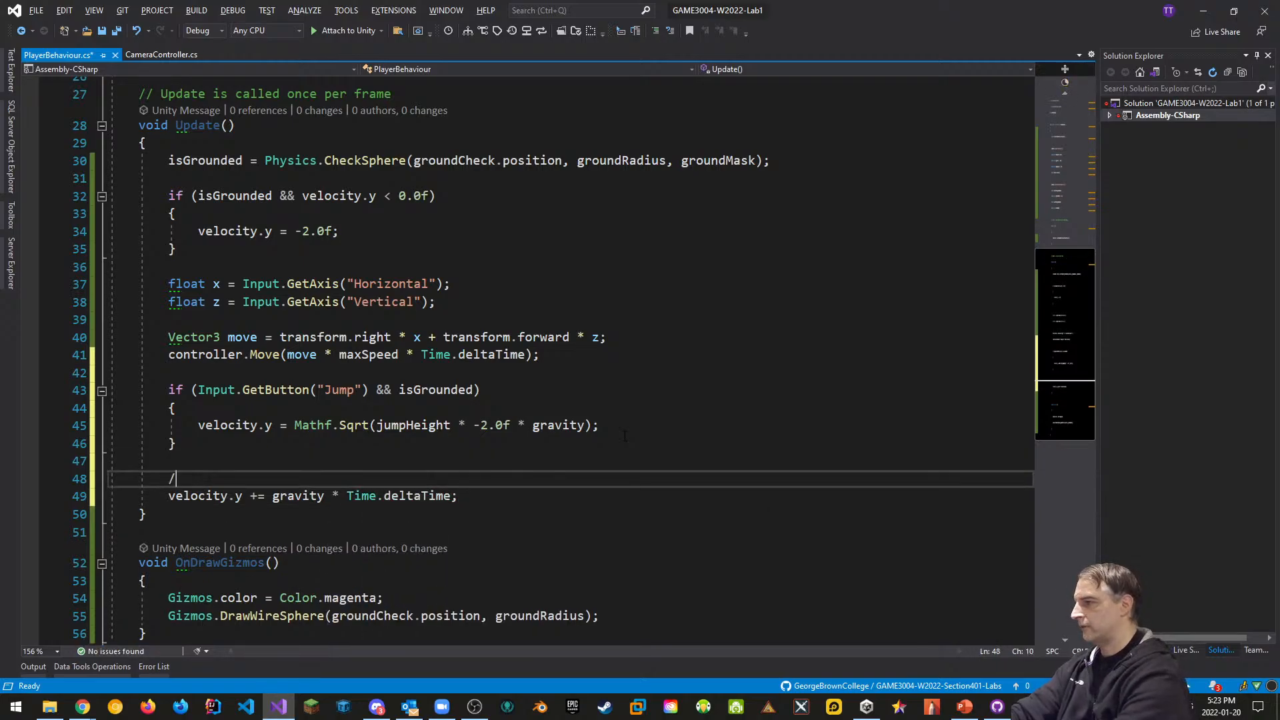
text(/ apply gravity)
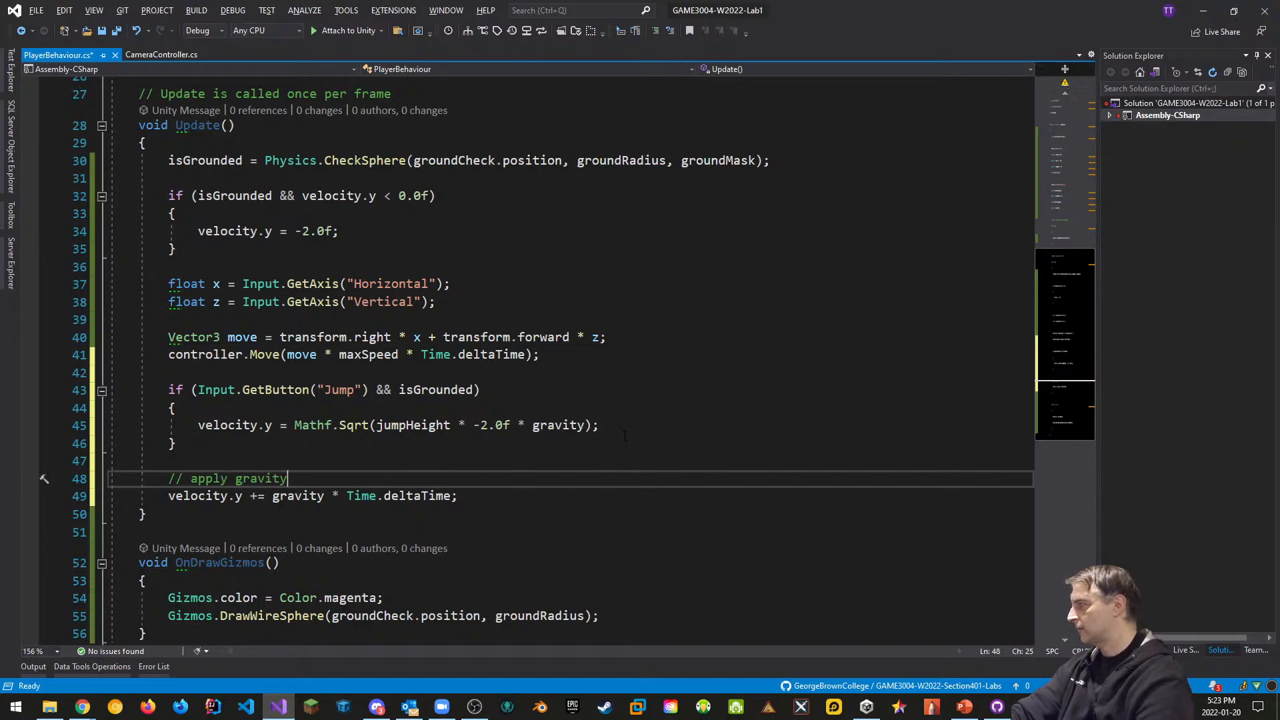
Add controller.Move(velocity * Time.deltaTime); below the gravity line and save PlayerBehaviour.cs
key(Down)
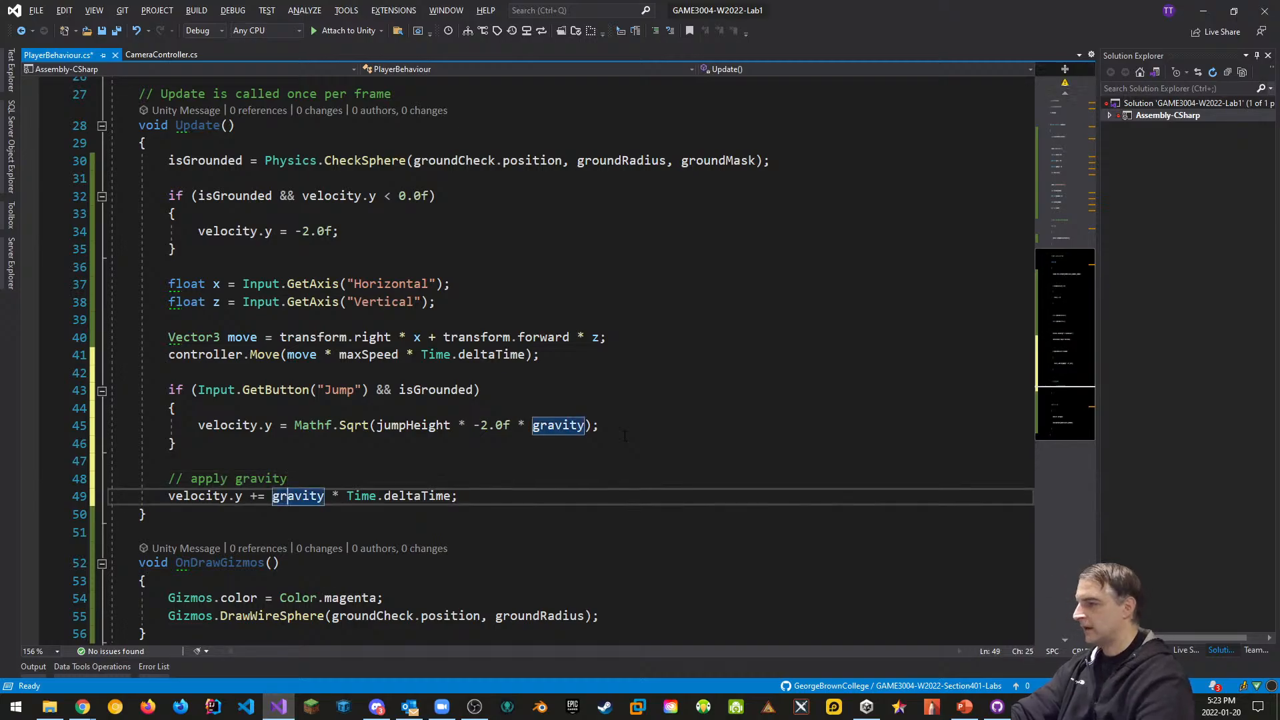
key(End)
key(Return)
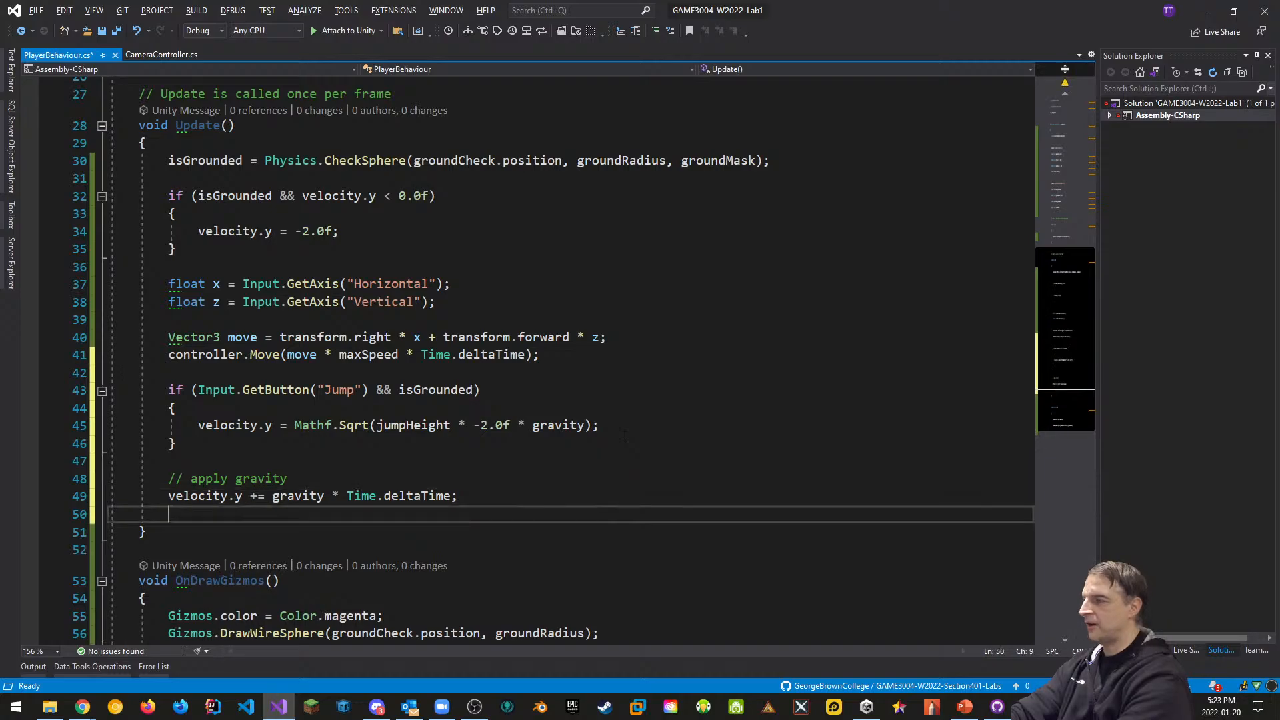
text(controller.mov)
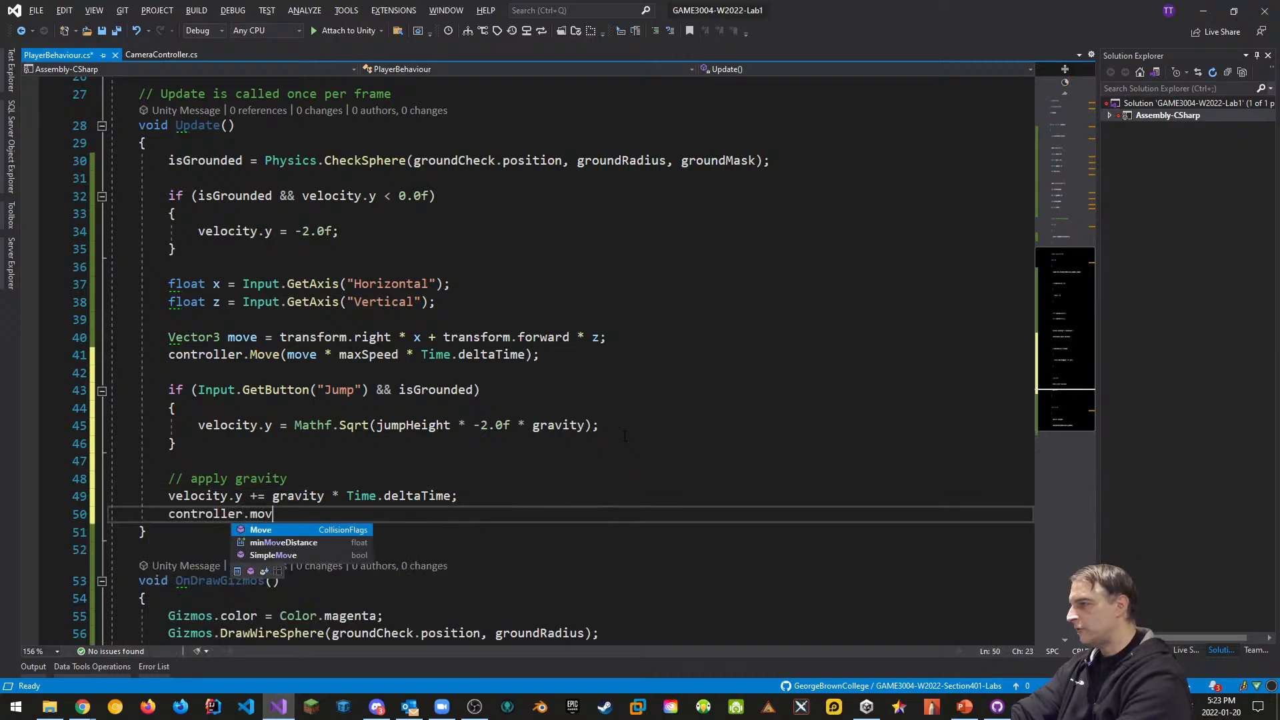
text(()
text(velocity)
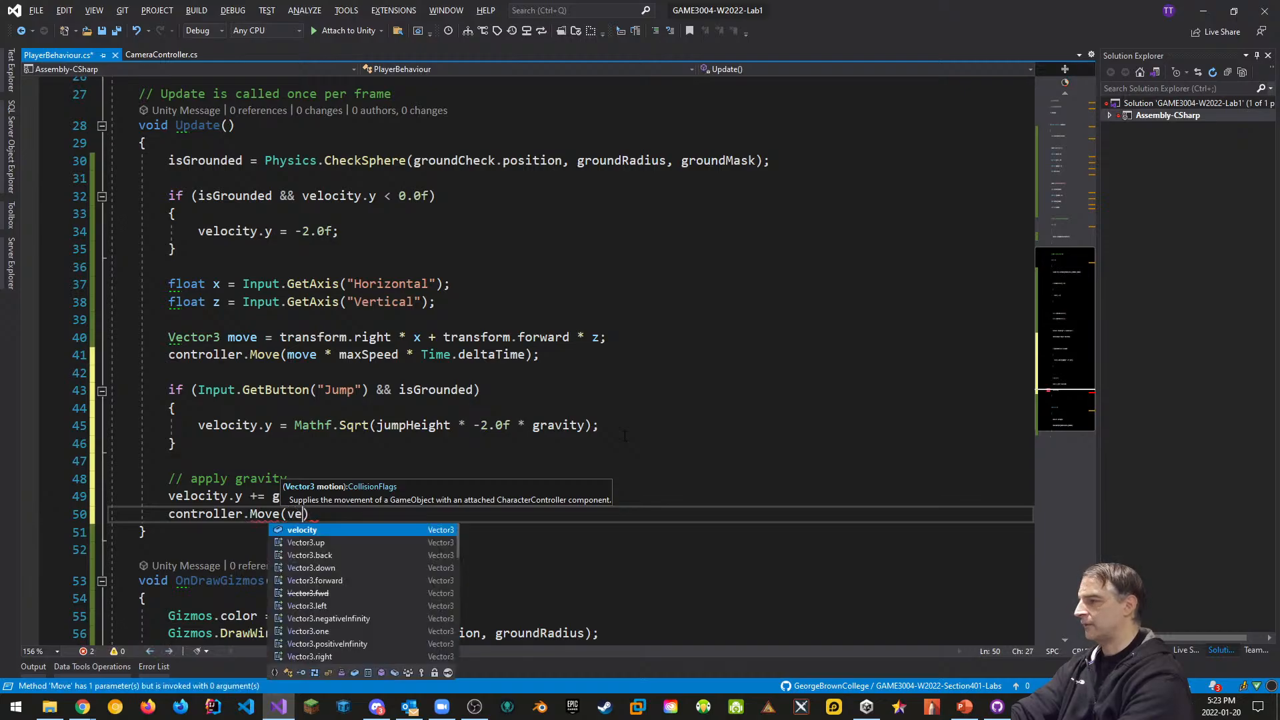
text( * Time.e)
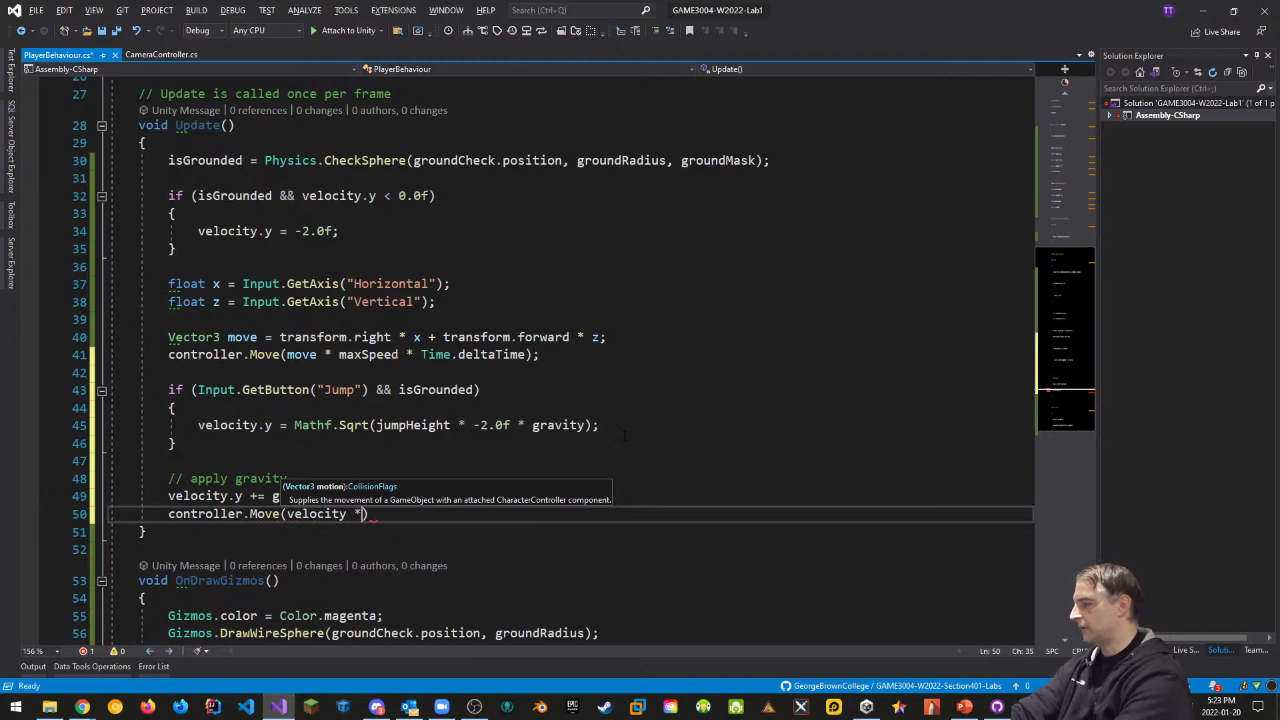
key(BackSpace)
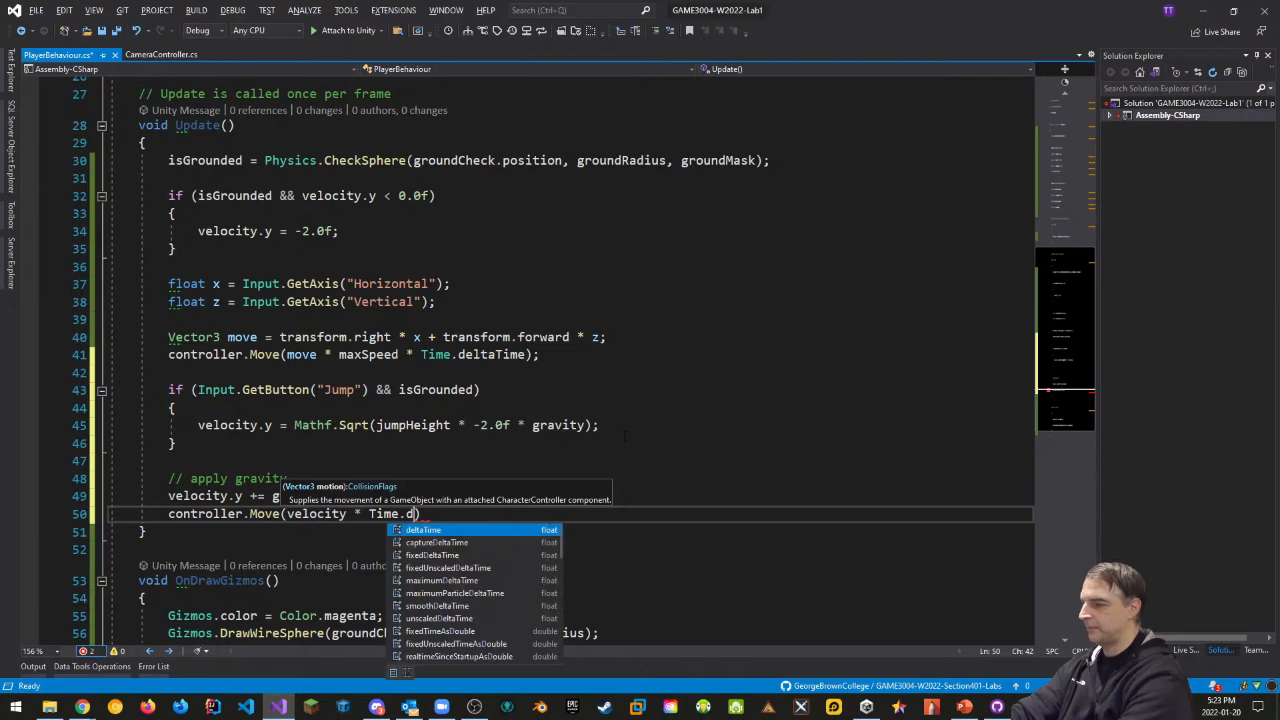
text(deltaTime)
text(;)
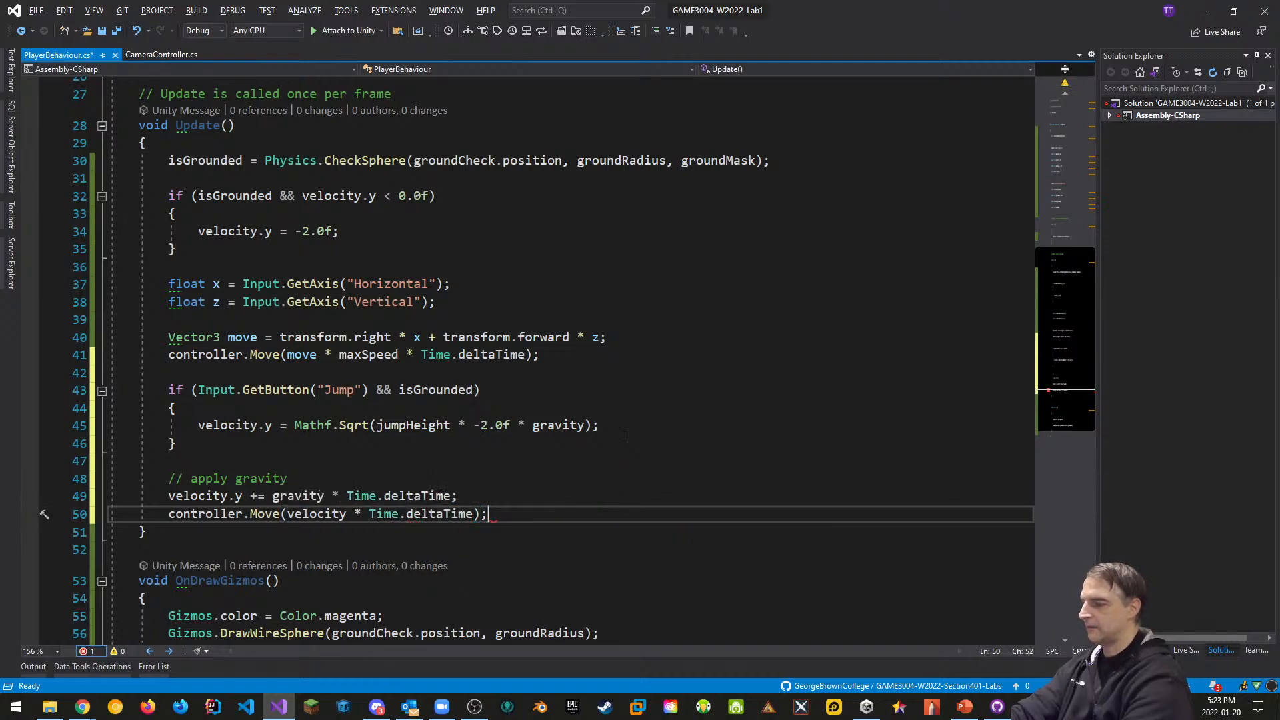
click(824, 430)
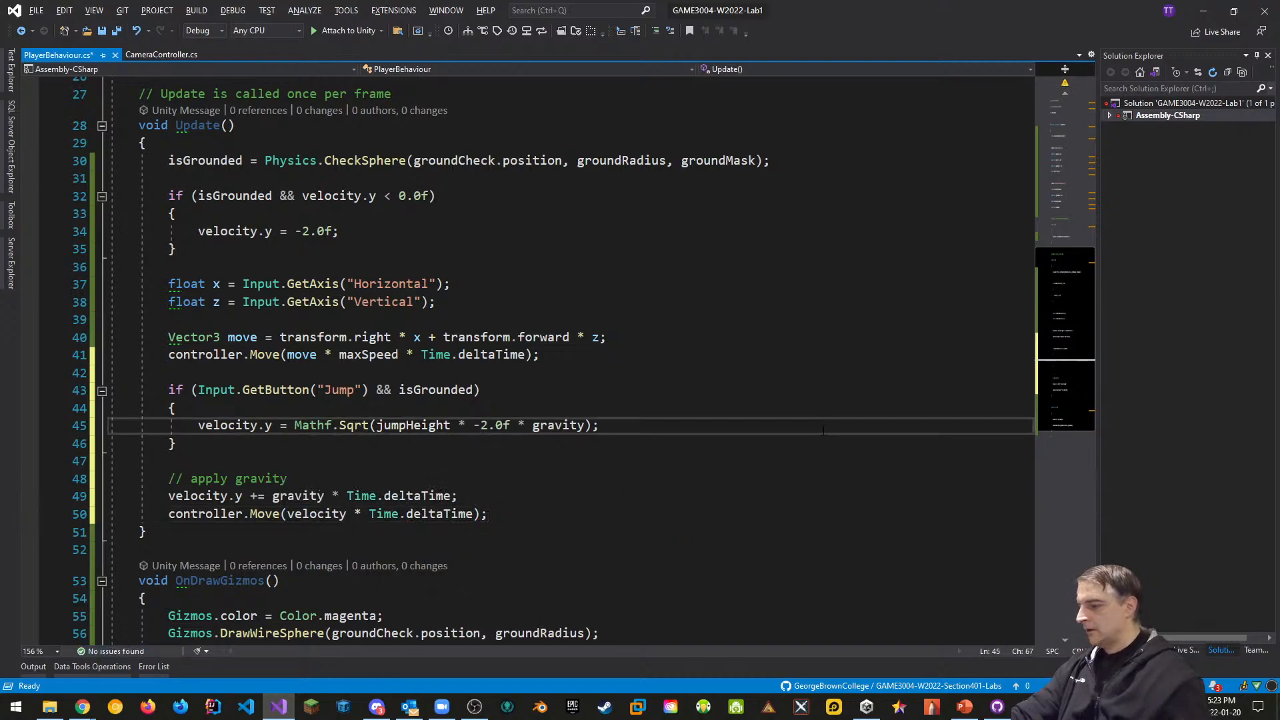
key(ctrl+s)
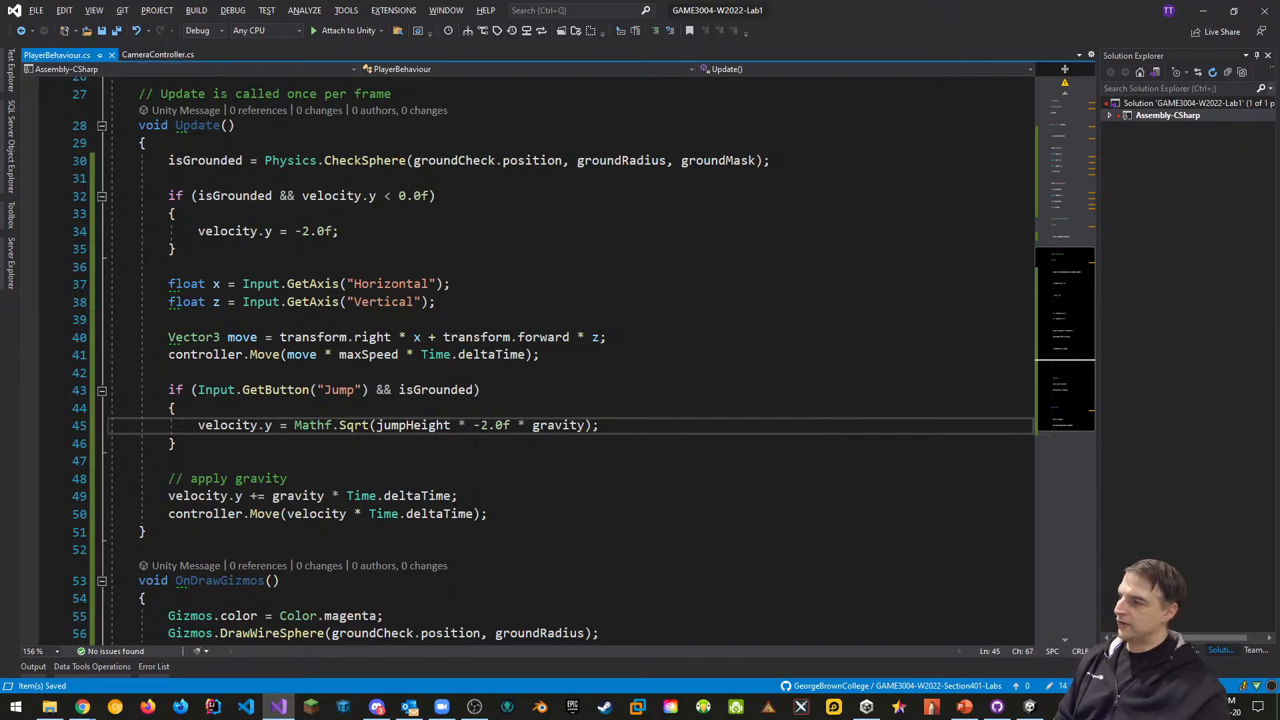
In Unity play mode, walk the player forward and back with W and S, then stop
click(674, 480)
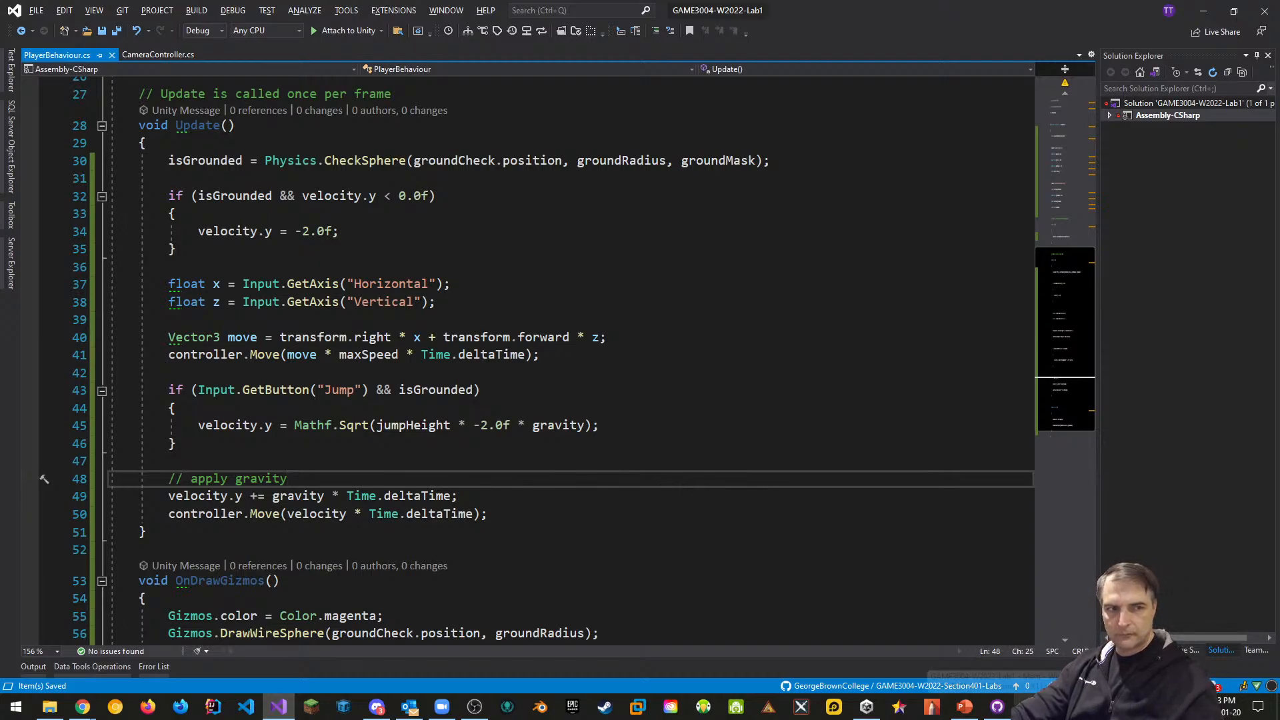
click(1030, 706)
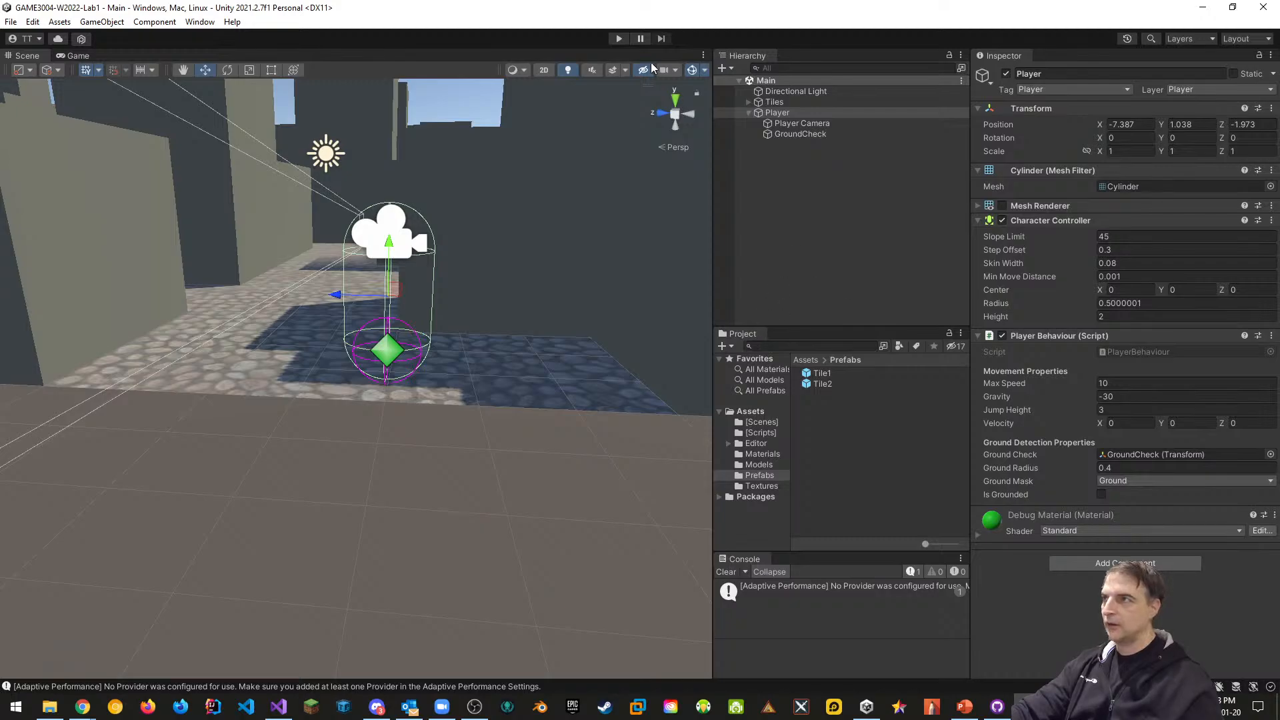
click(619, 38)
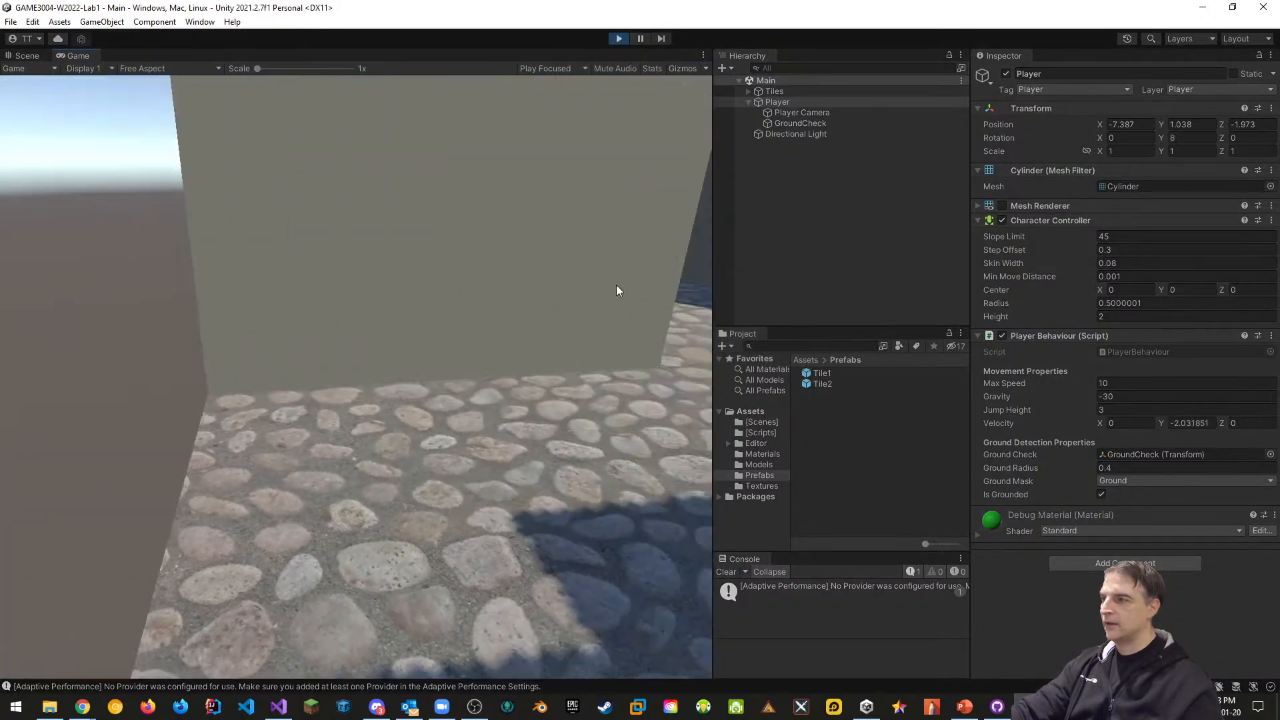
key(w)
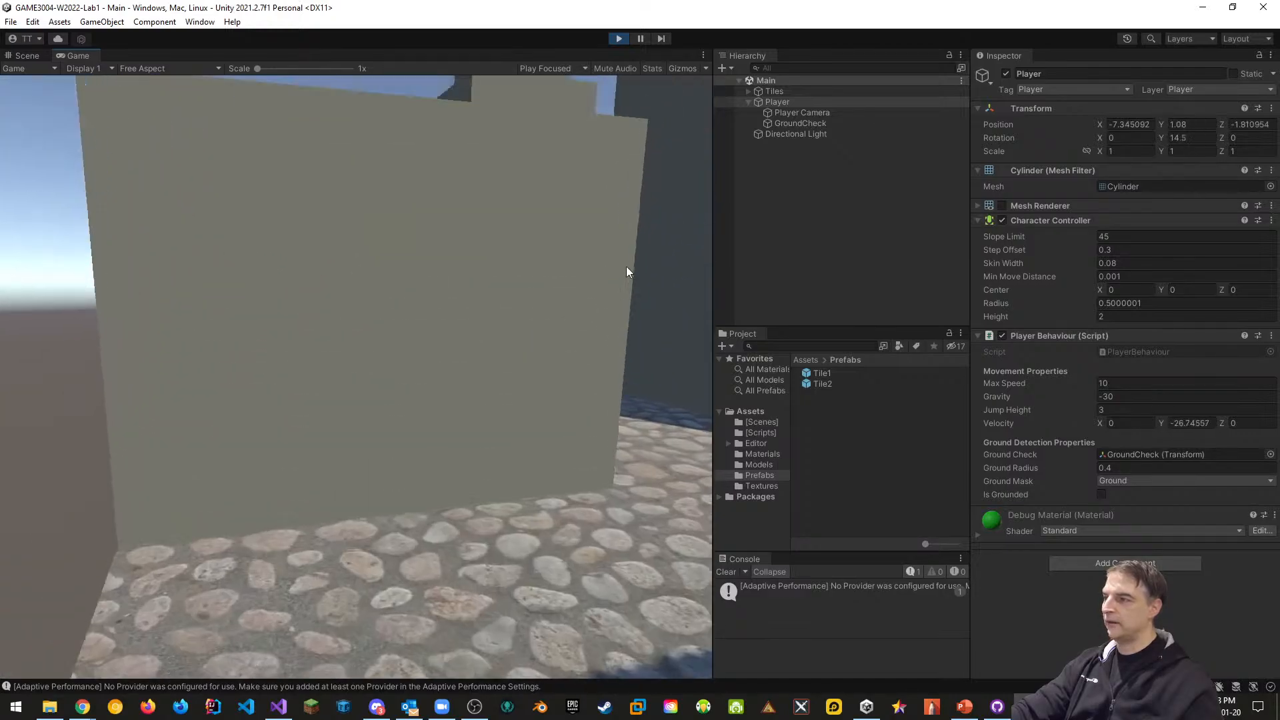
key(s)
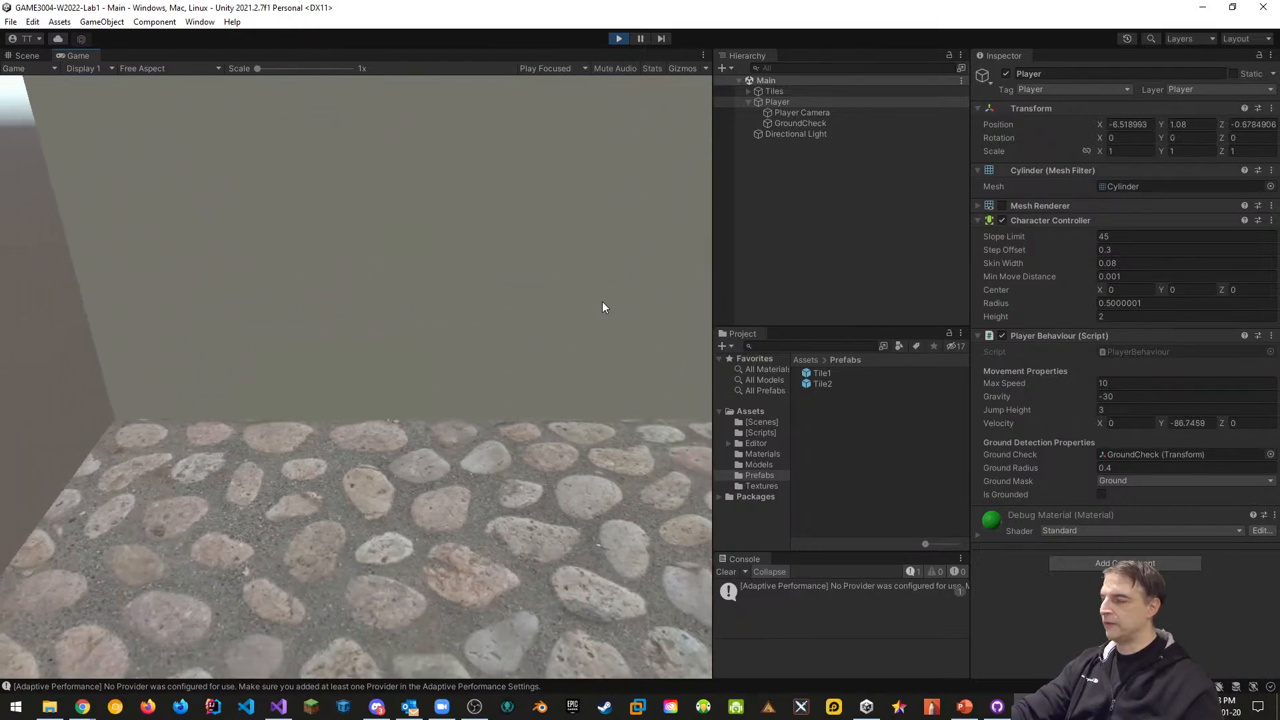
click(602, 303)
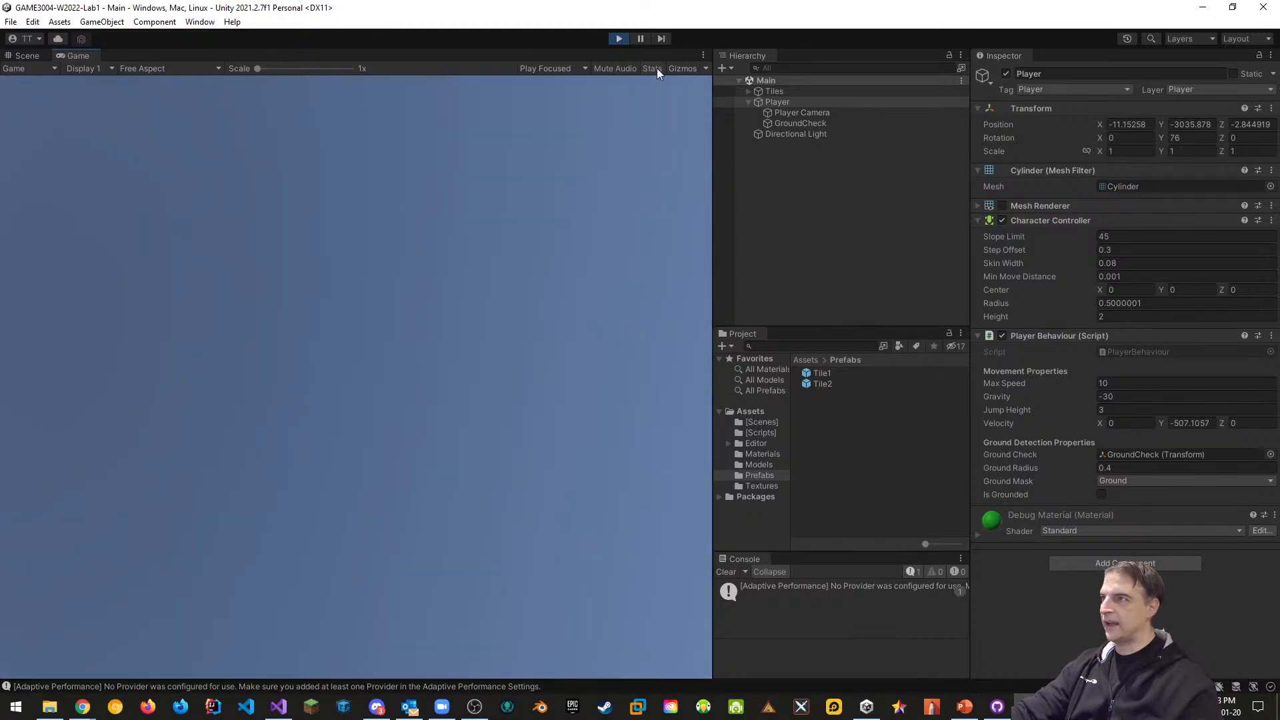
click(619, 39)
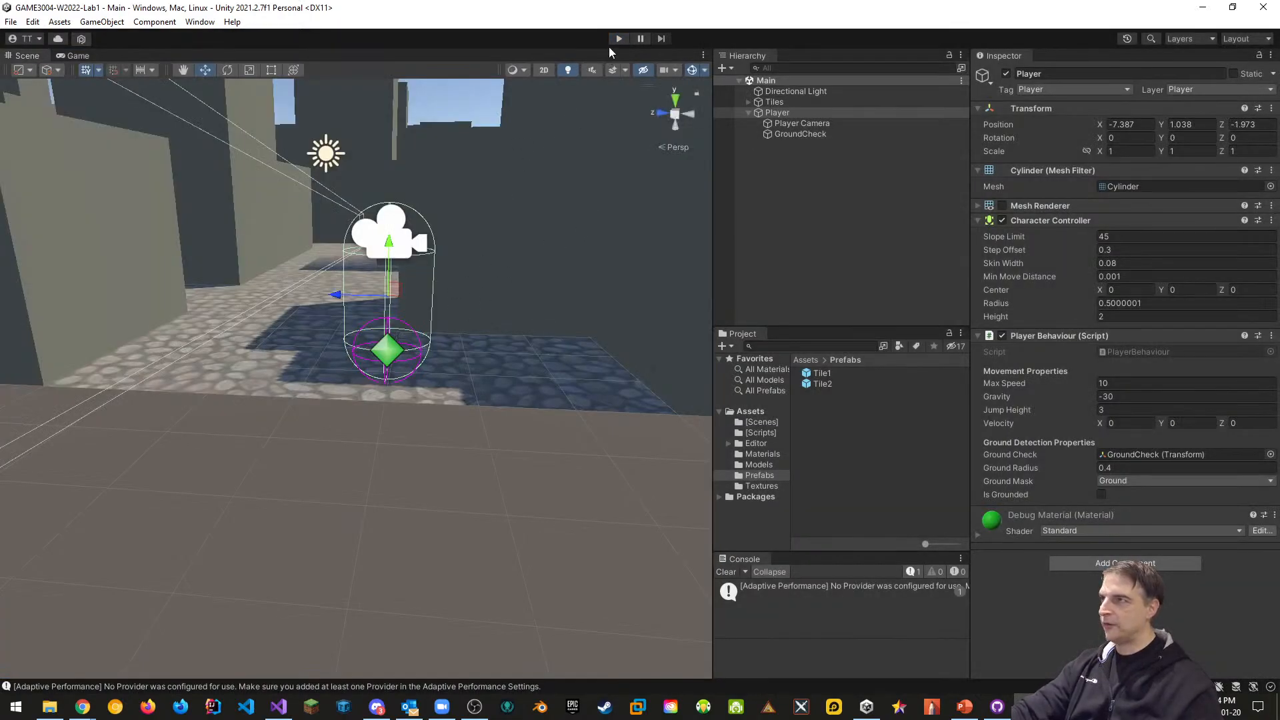
Play again, jump, and view the falling player in the Scene view as Velocity Y reaches about -484.7
click(619, 40)
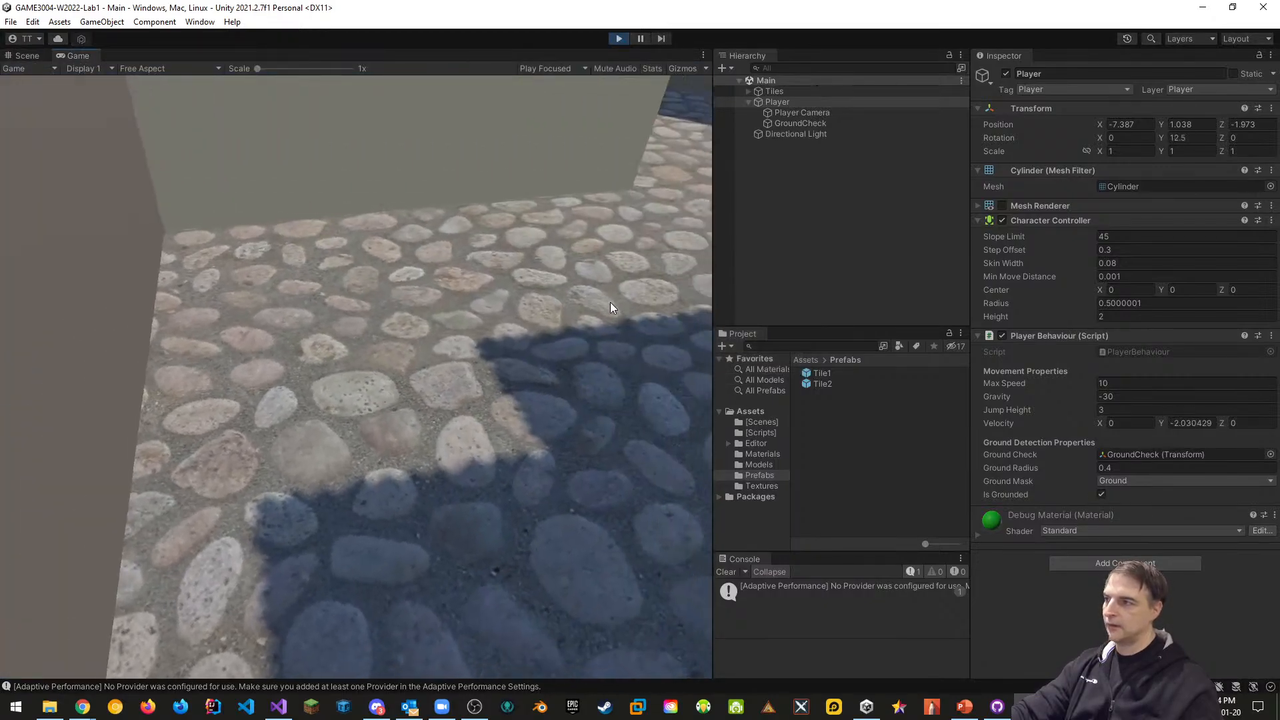
key(space)
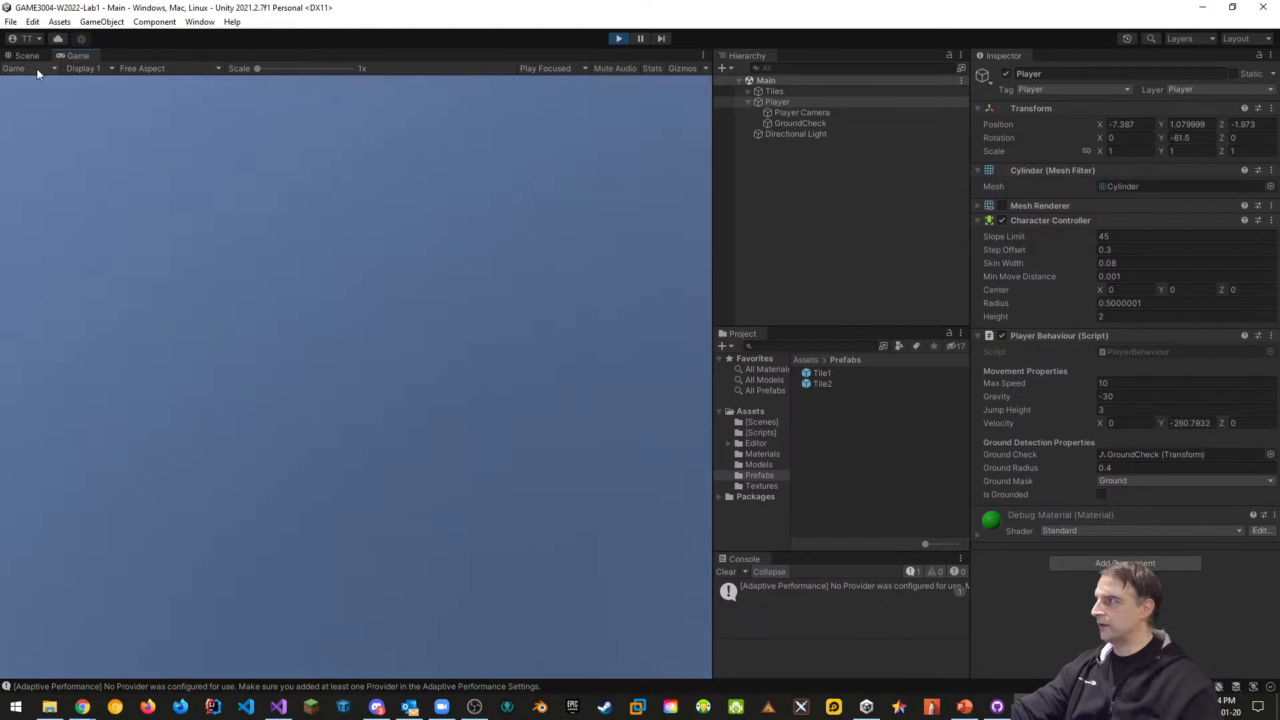
click(32, 58)
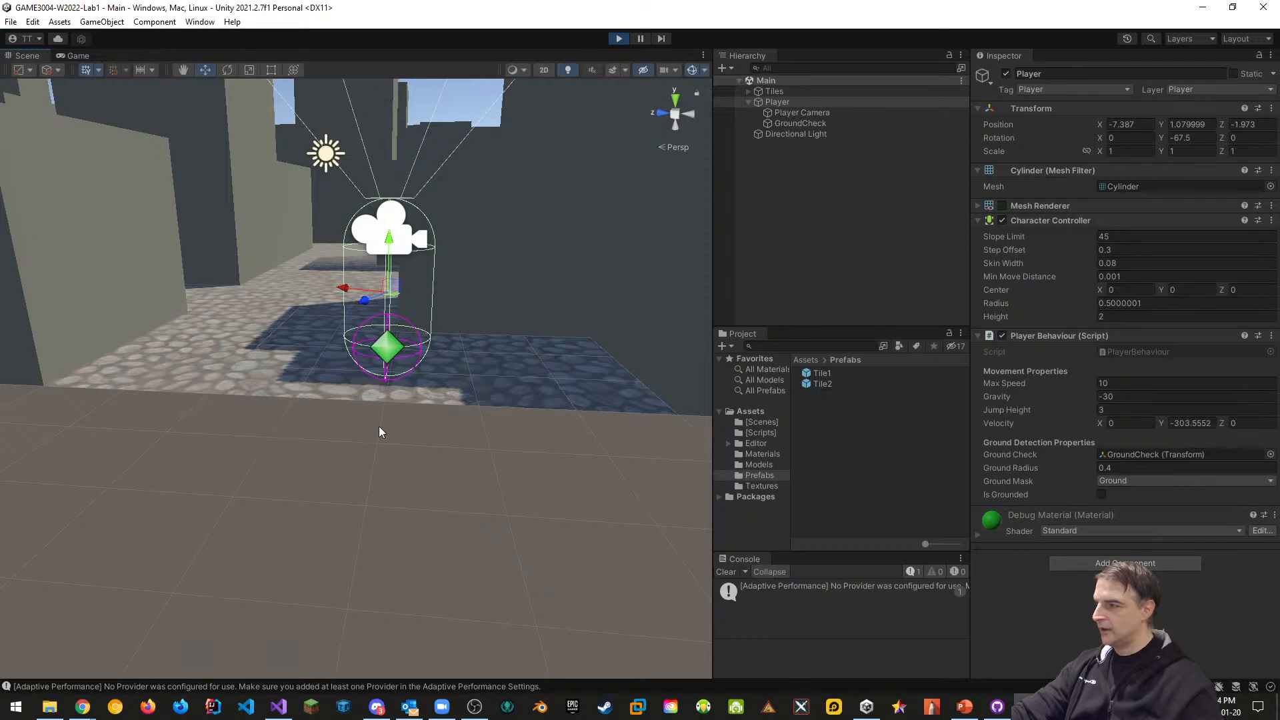
right_drag(379, 431, 368, 387)
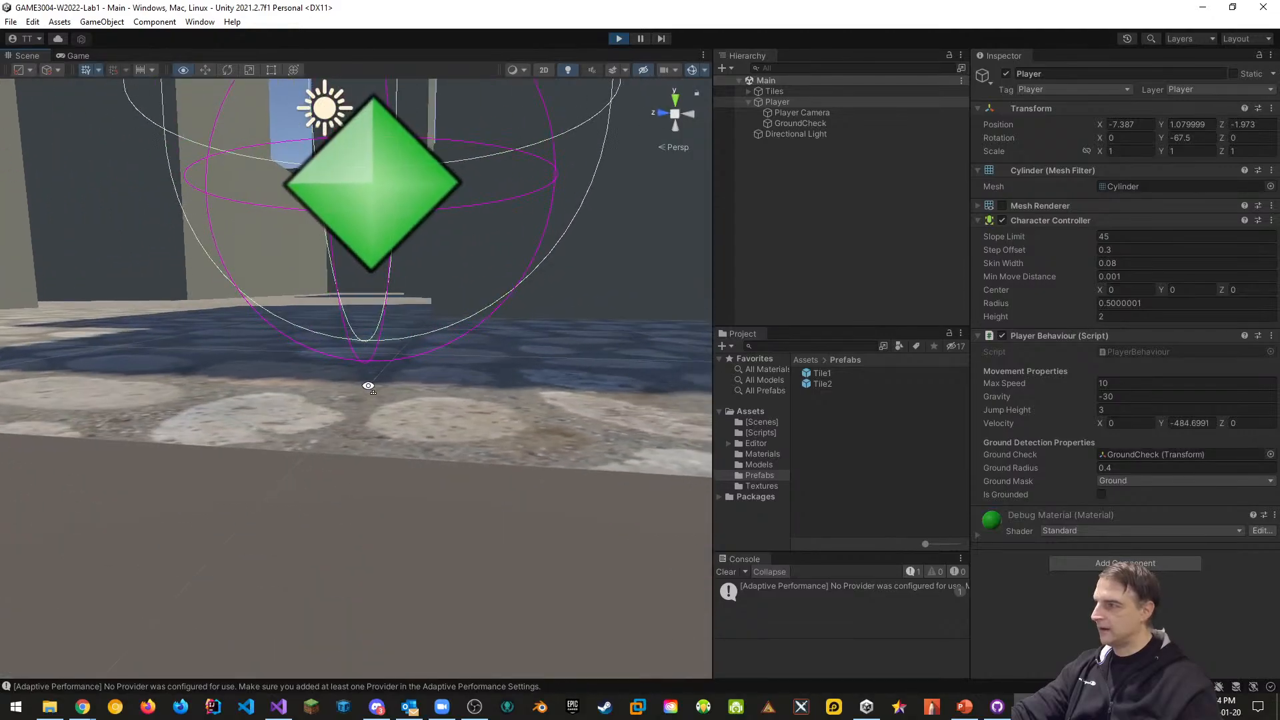
Stop play, set GroundCheck's Transform Position Y to -0.7, and run the game again
click(800, 122)
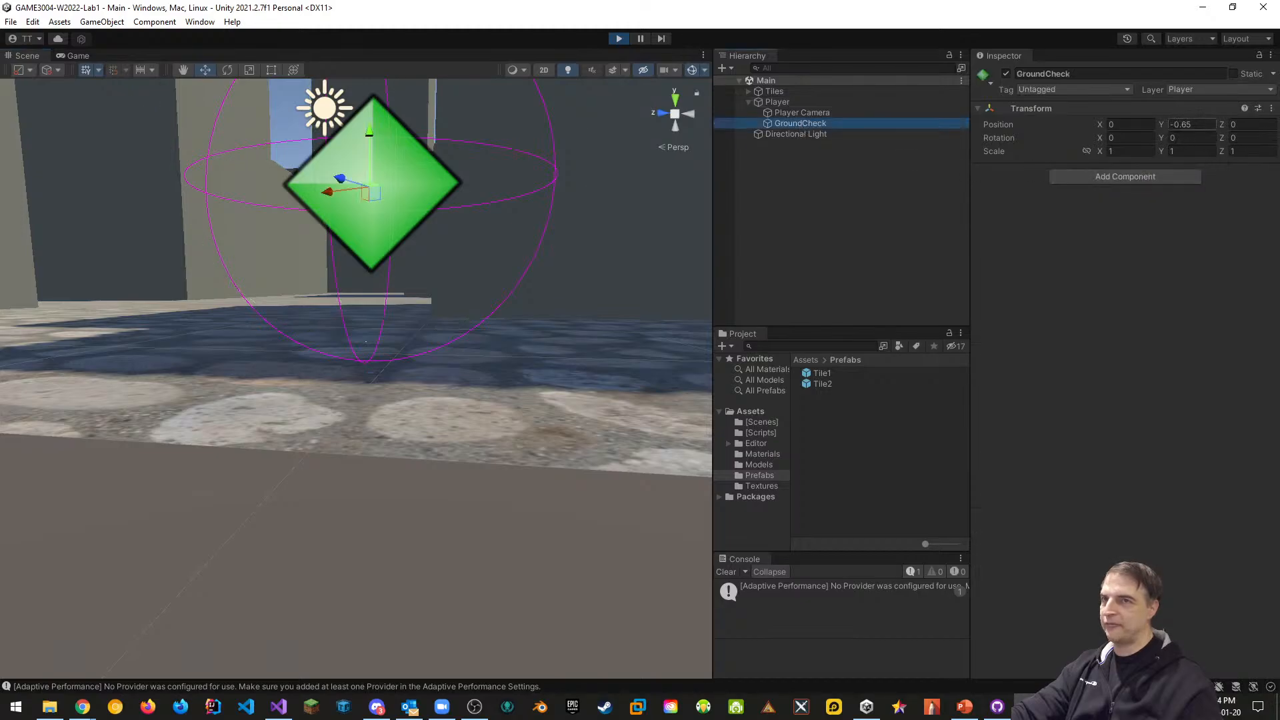
click(618, 39)
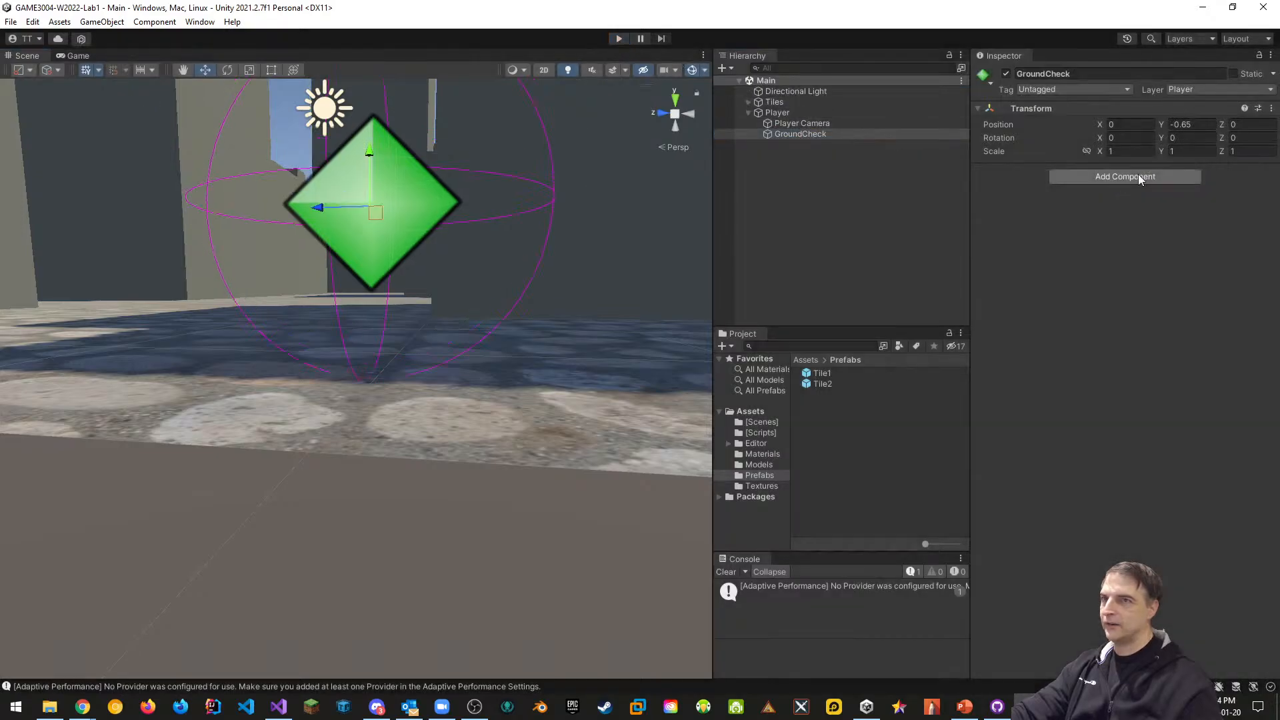
text(-)
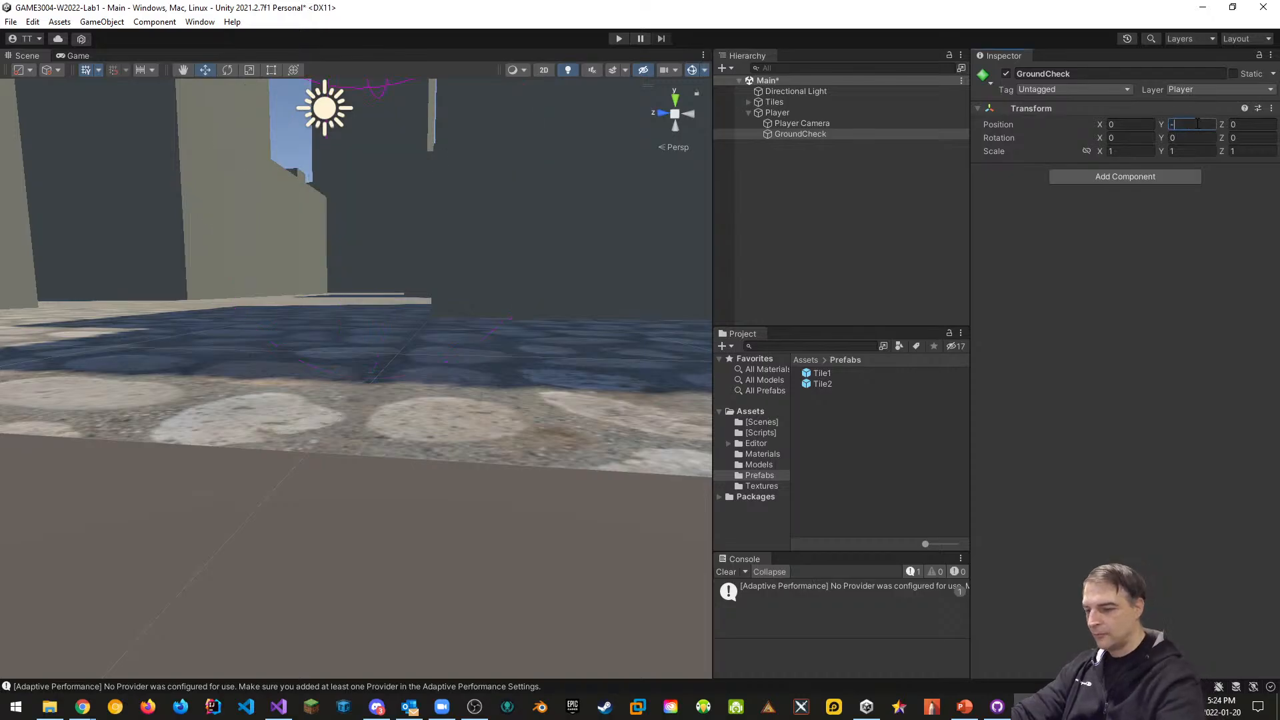
text(.7)
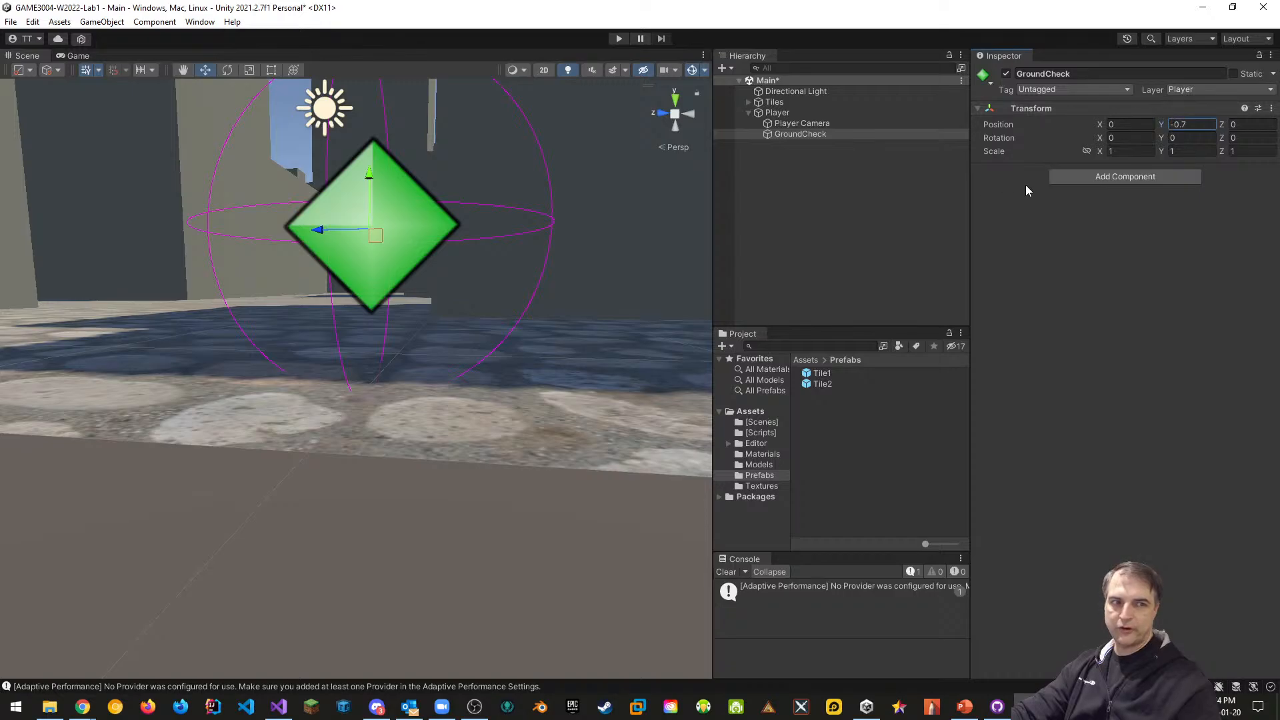
click(619, 39)
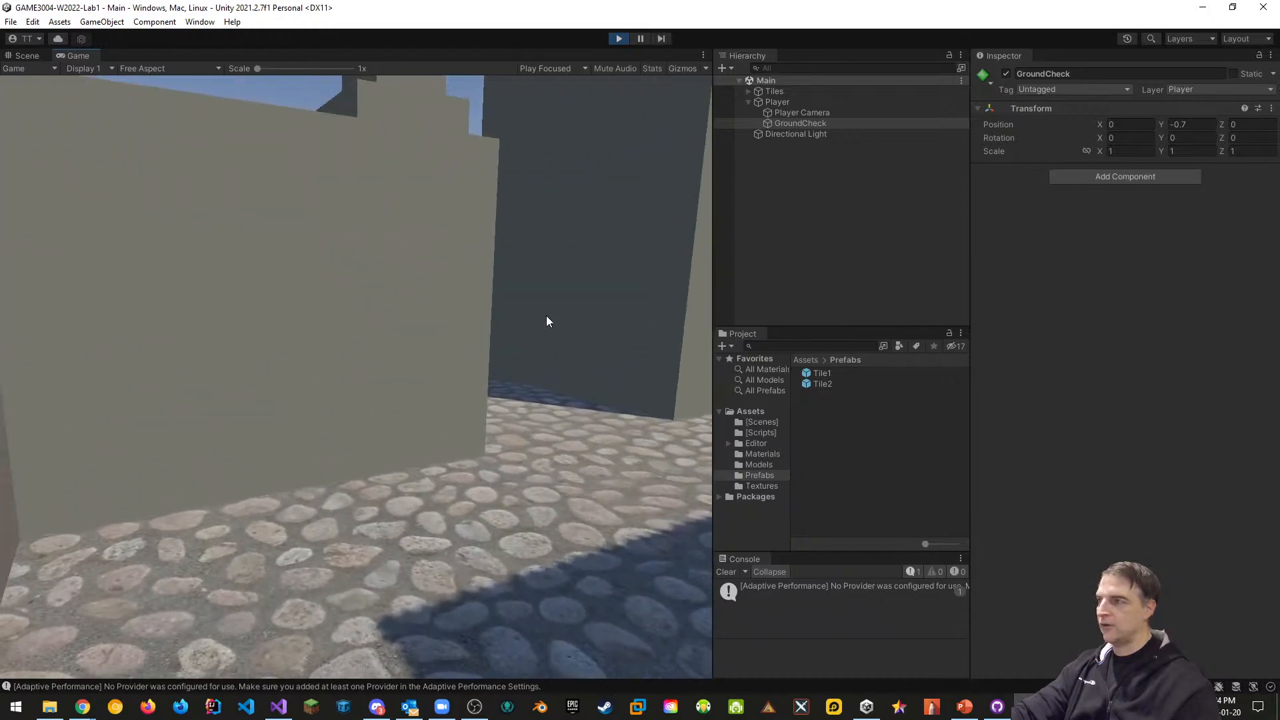
Jump twice and walk forward to test the -0.7 ground check, then stop the game
key(space)
key(space)
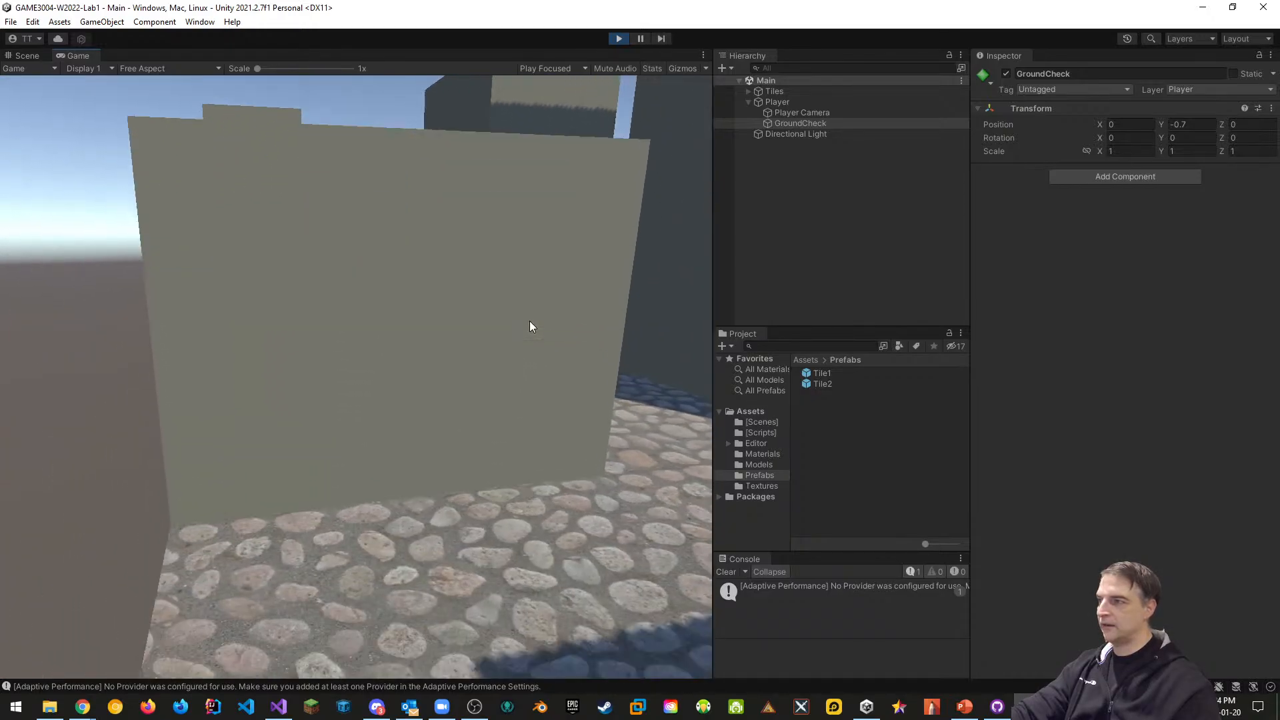
key(space)
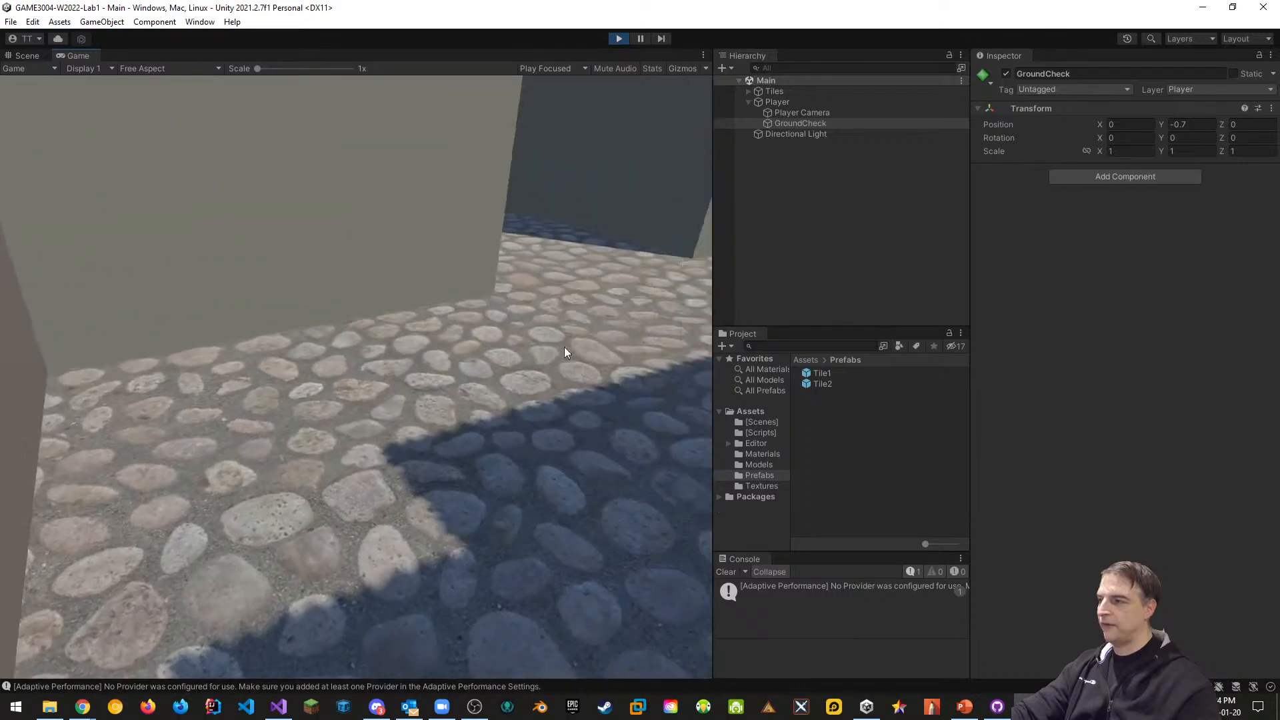
key(w)
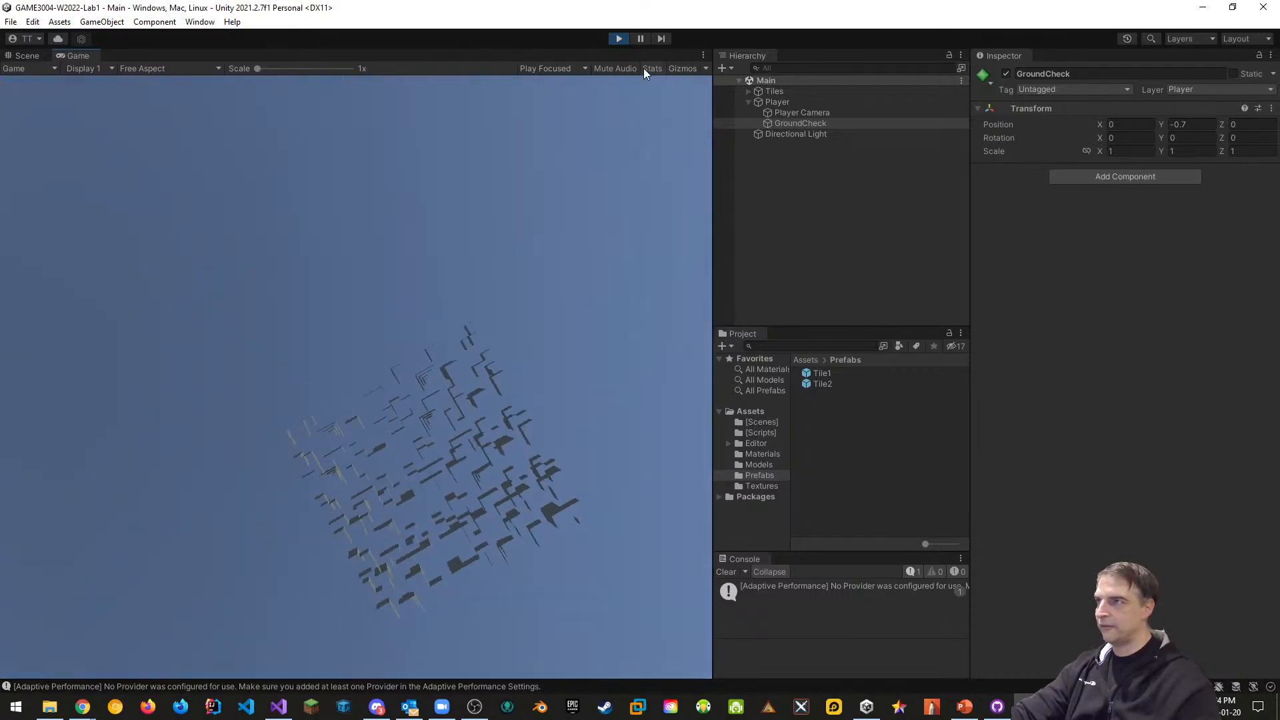
click(619, 38)
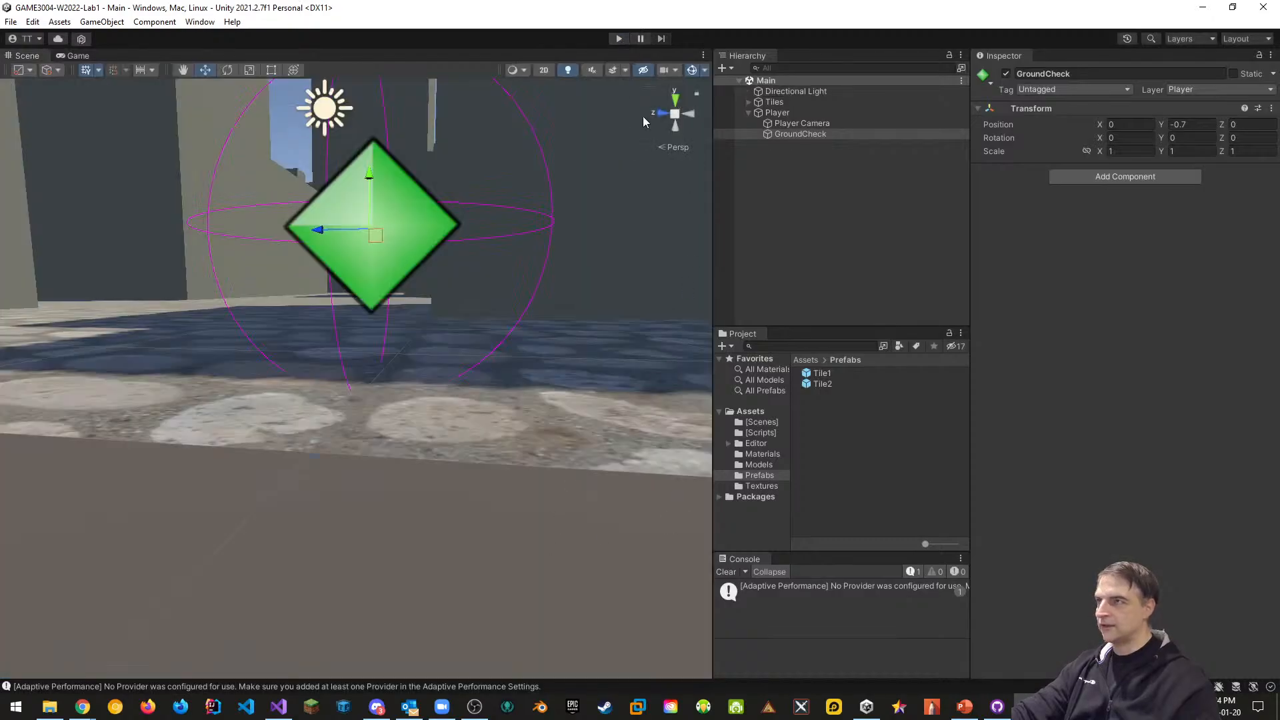
Start the game and walk back and forth through the corridors and along the cobbled path
click(618, 38)
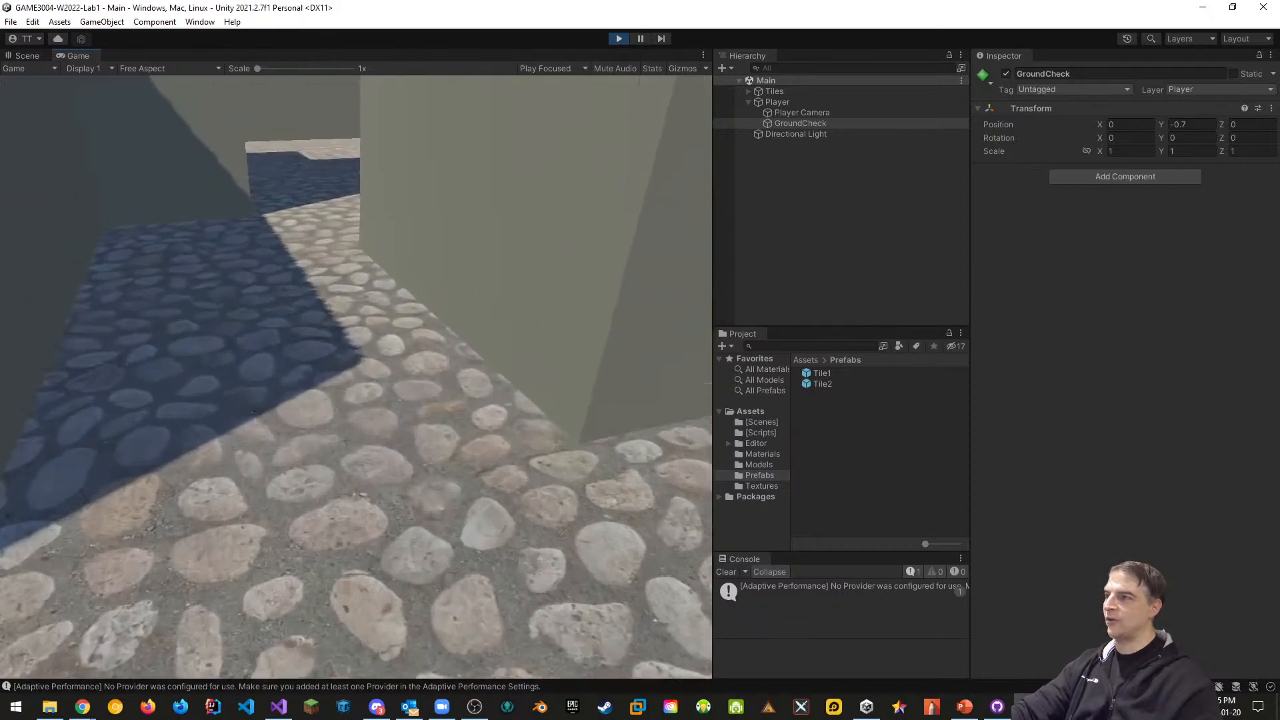
key(s)
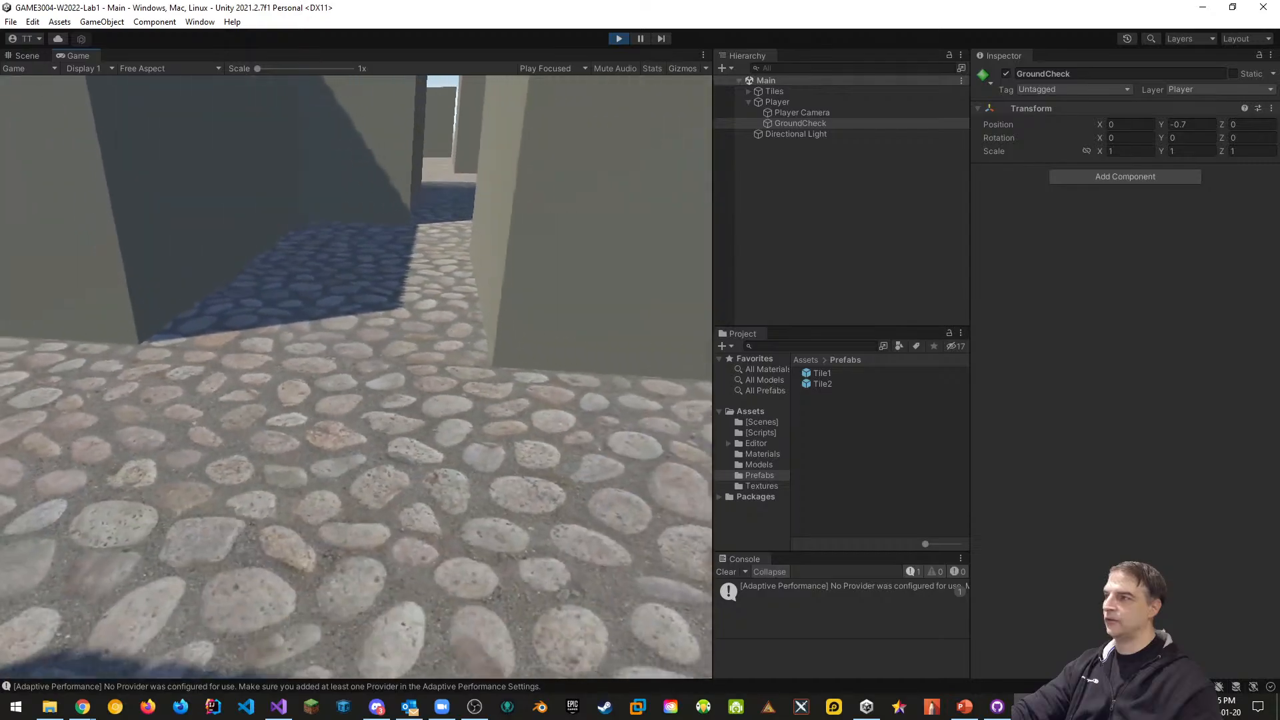
key(w)
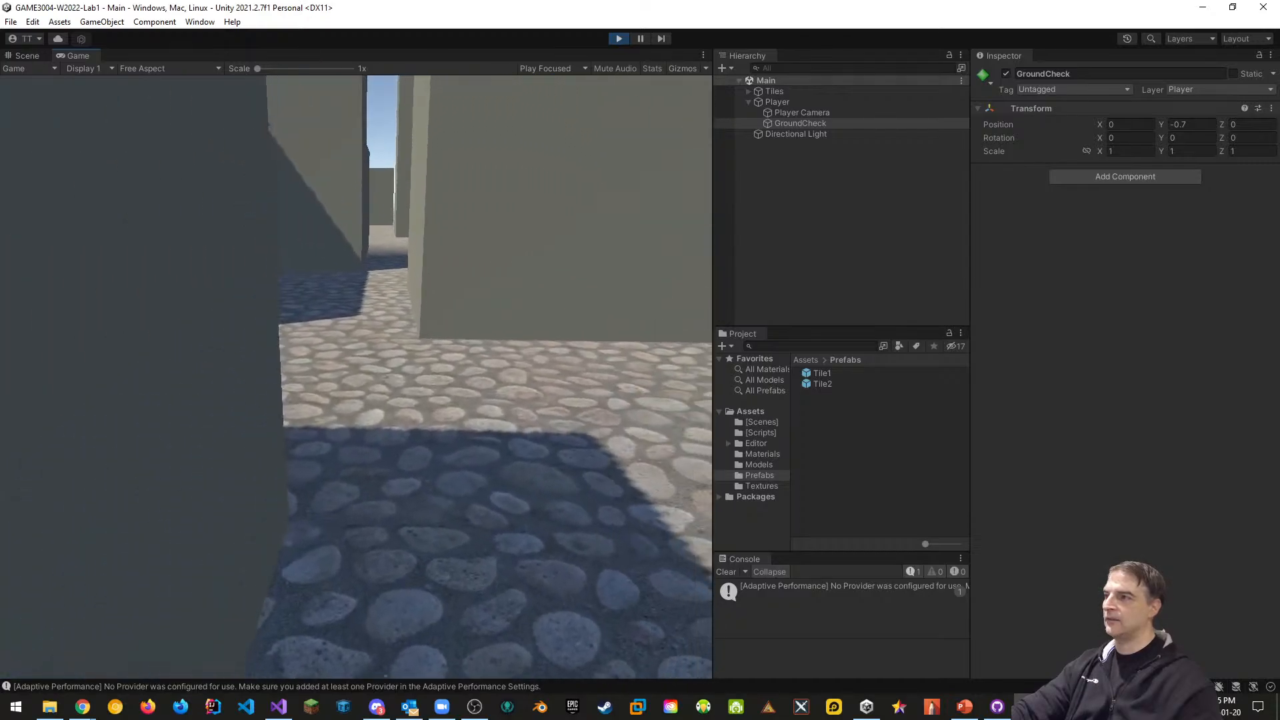
key(w)
key(s)
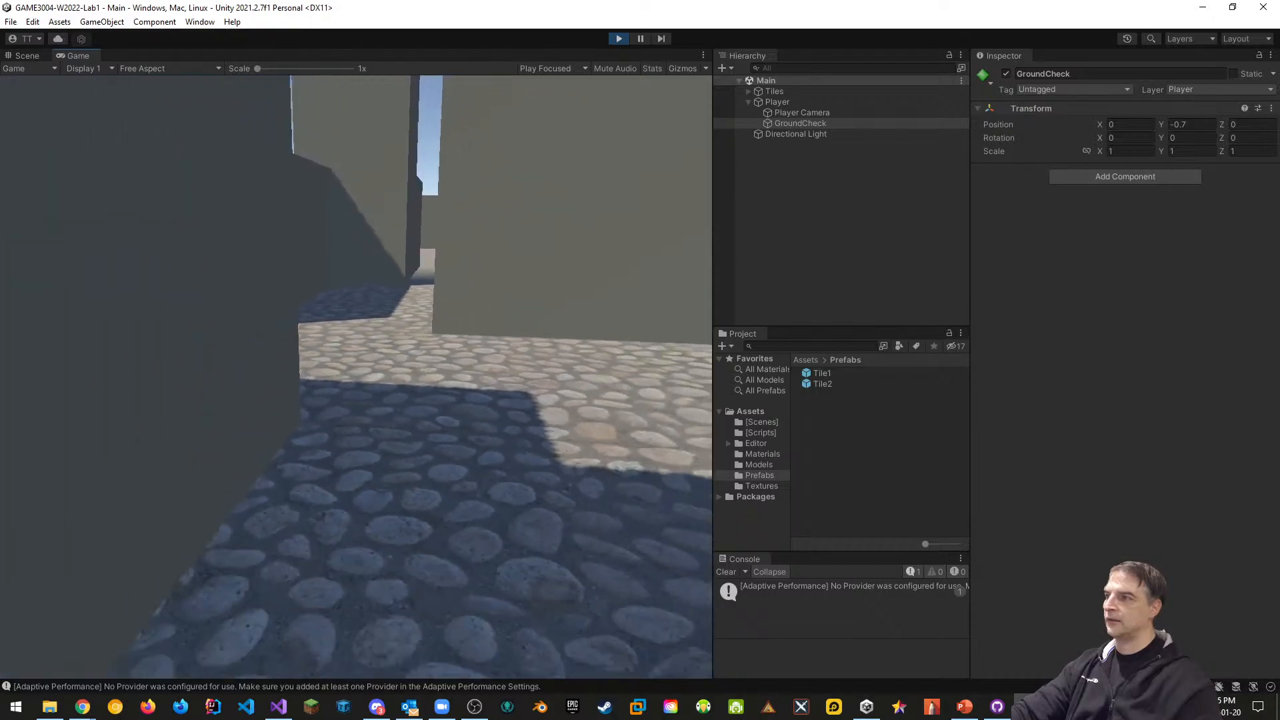
key(w)
key(s)
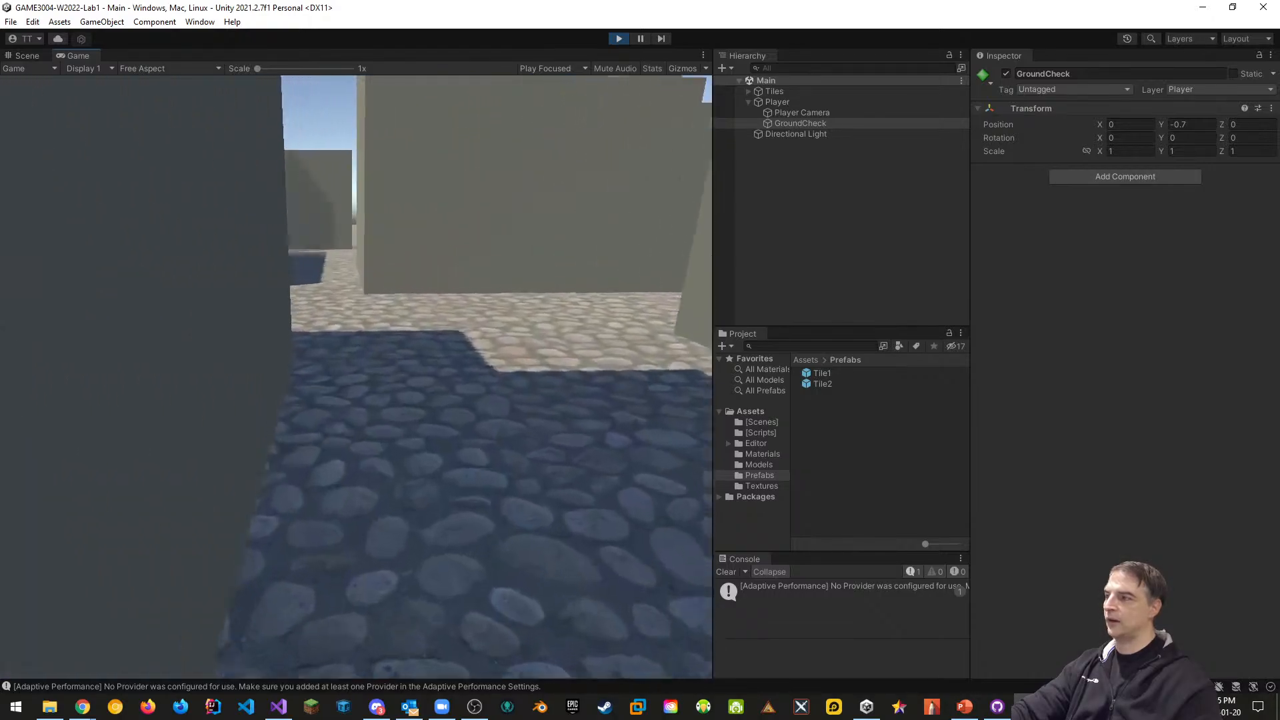
key(w)
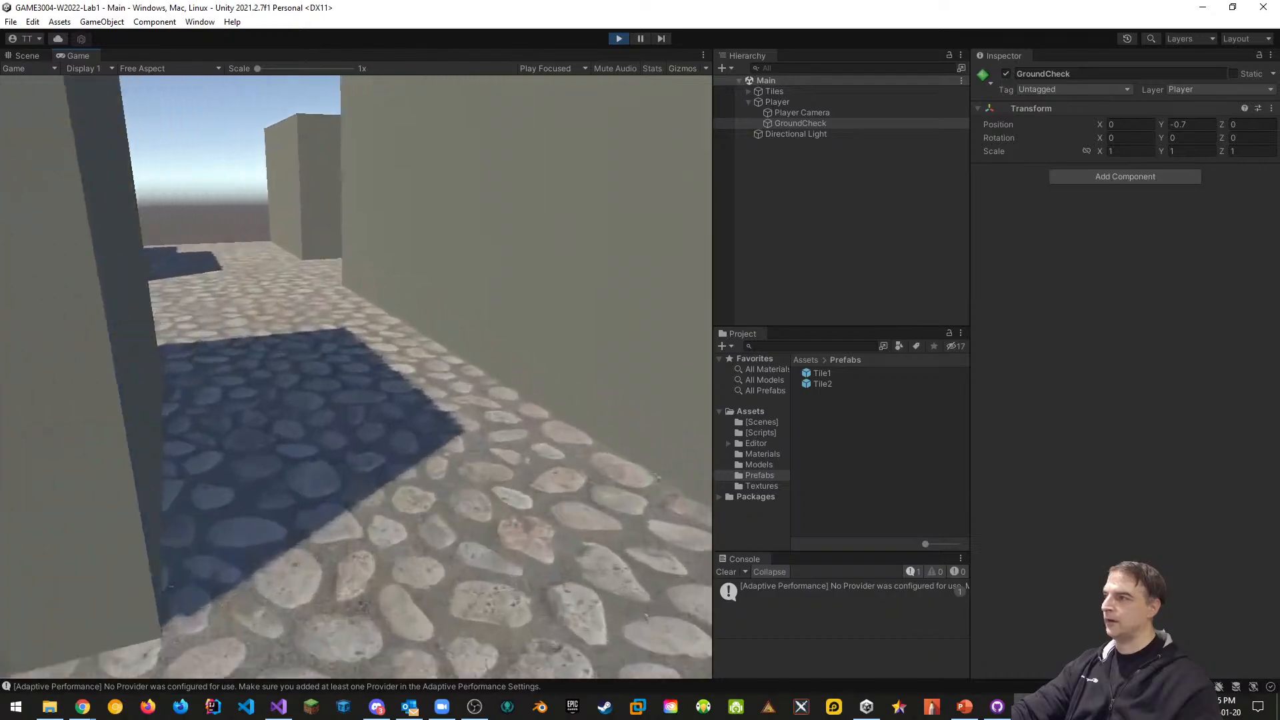
key(w)
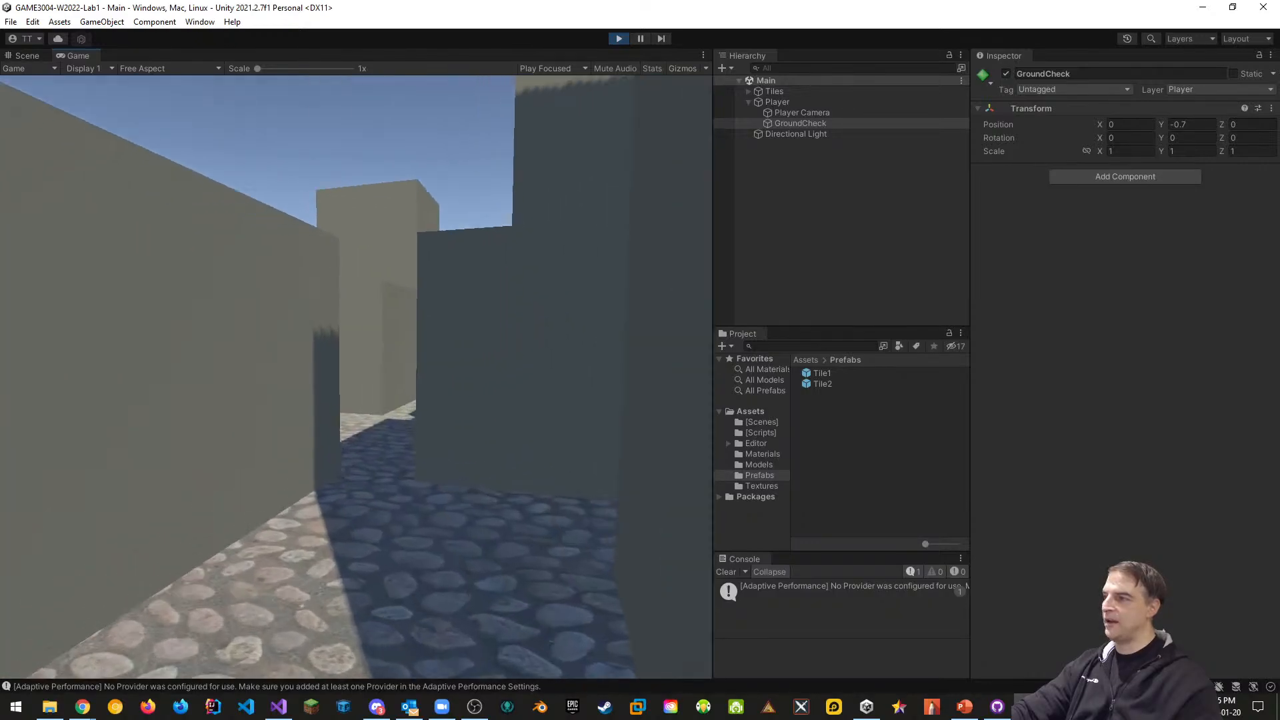
key(w)
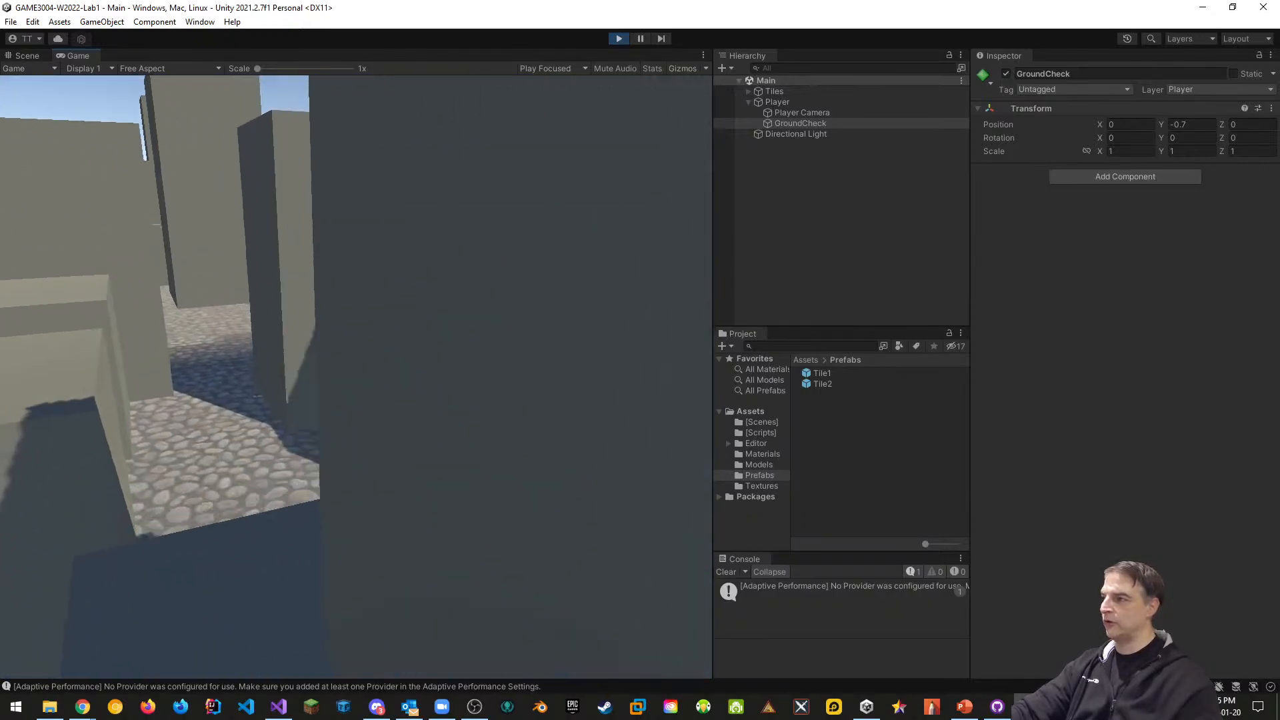
key(w)
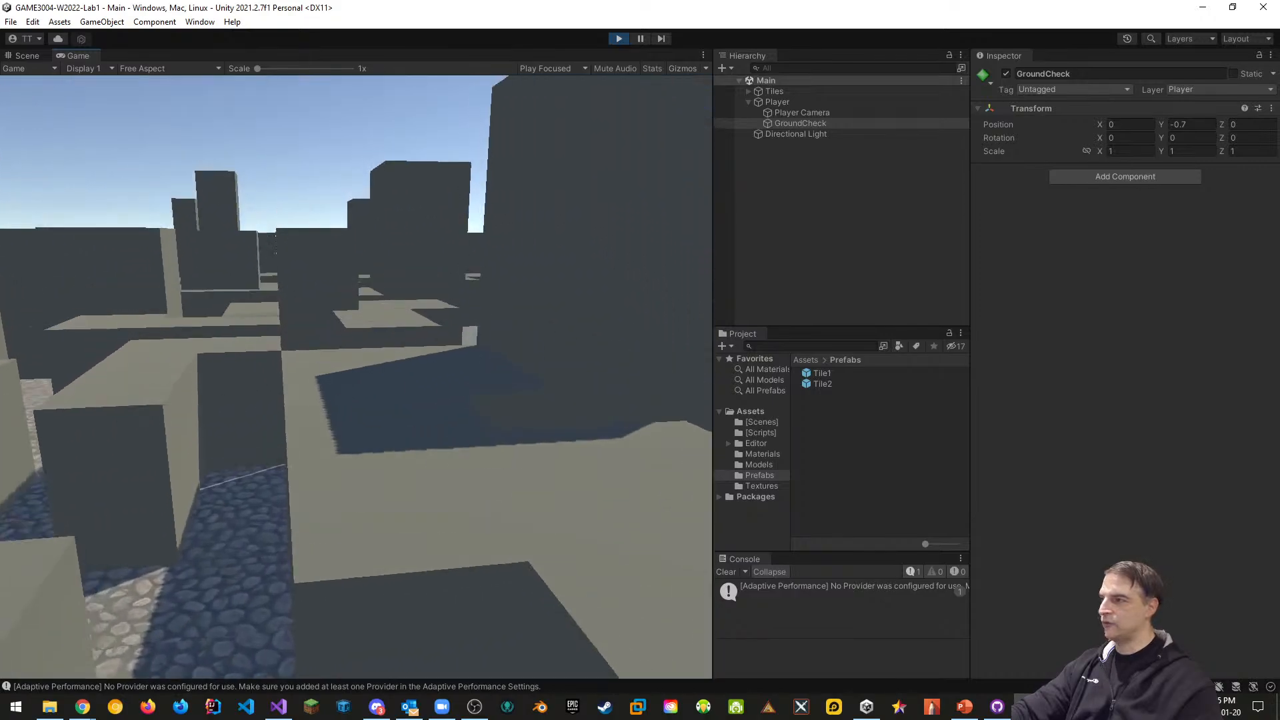
Jump across the blocks, walk on through the level, then release control and stop the game
key(w)
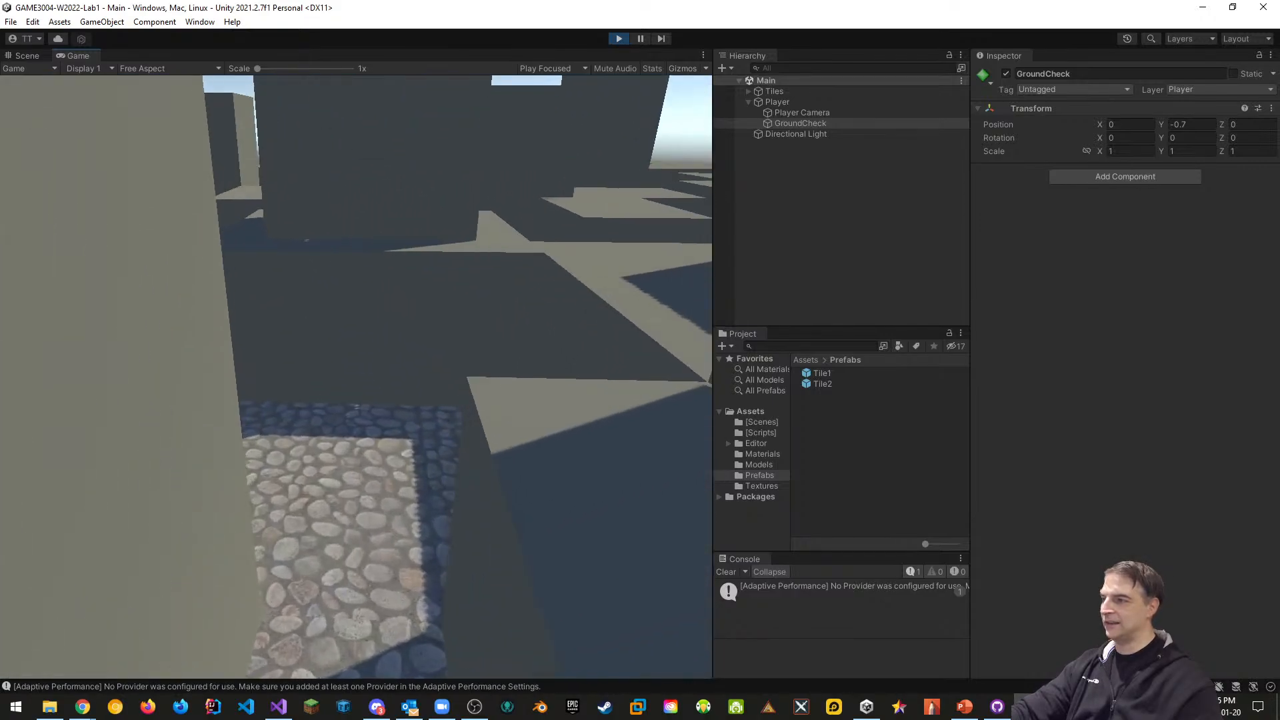
key(space)
key(w)
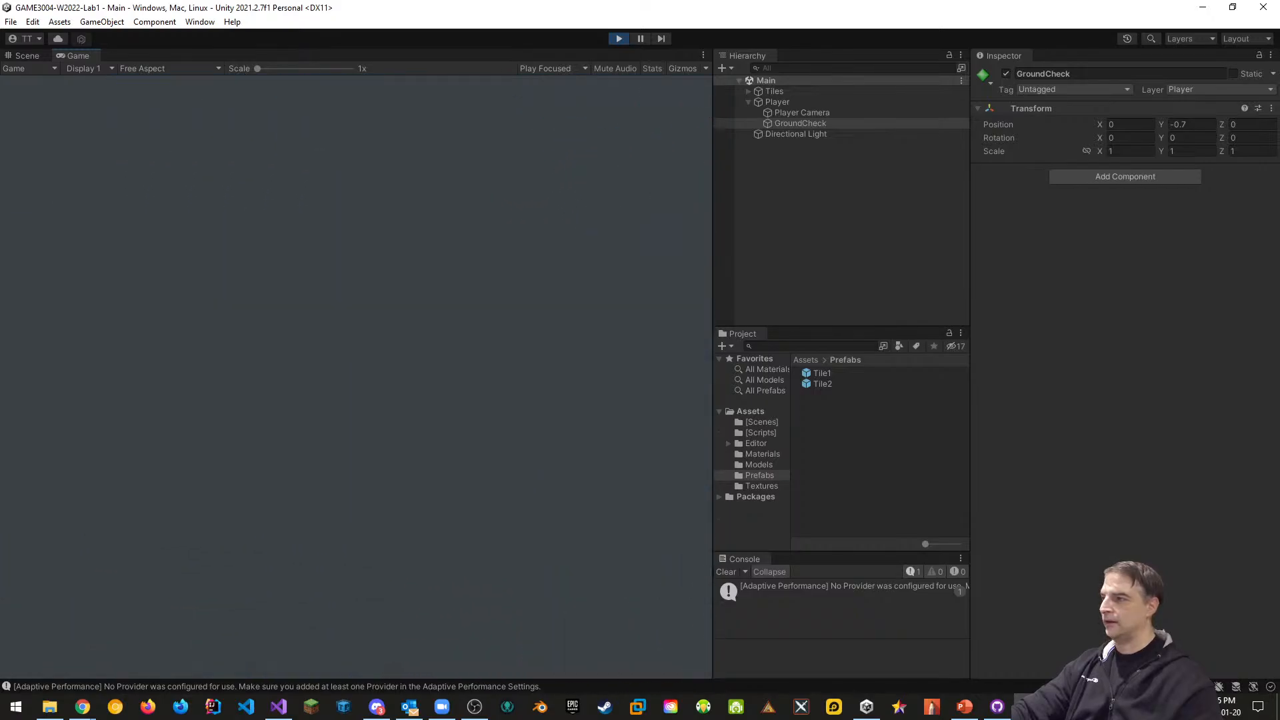
key(space)
key(w)
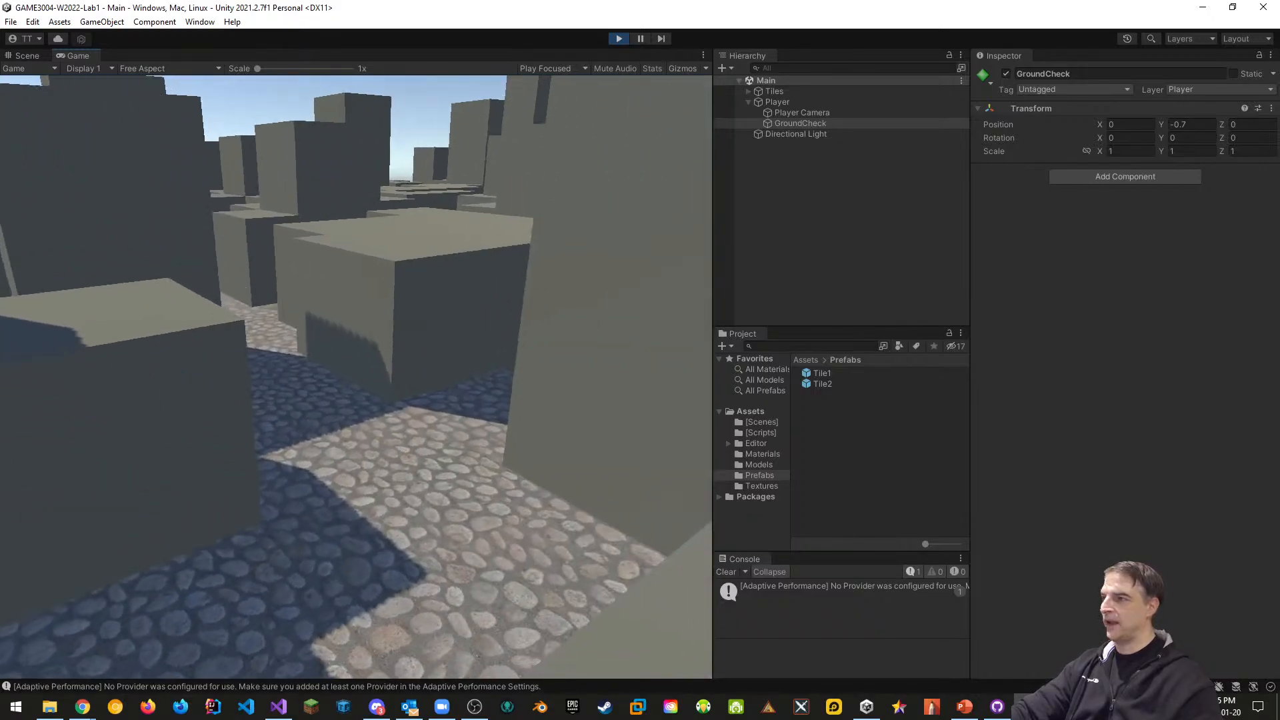
key(w)
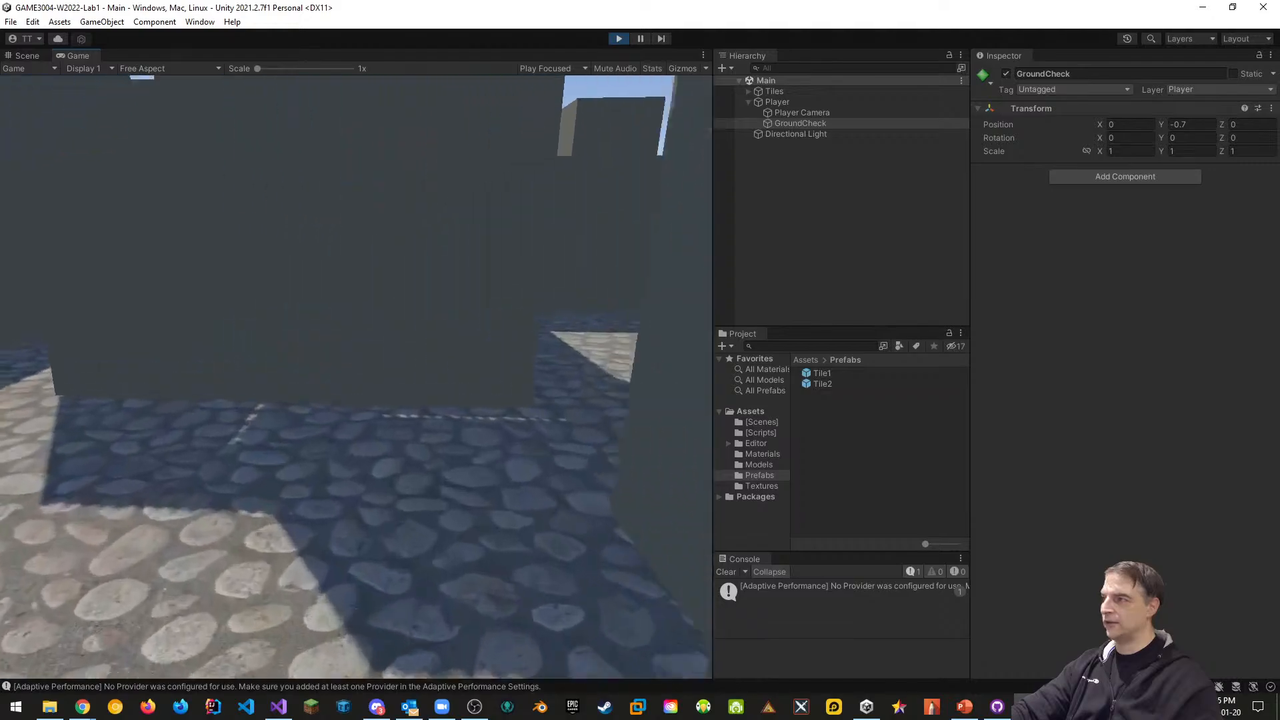
key(w)
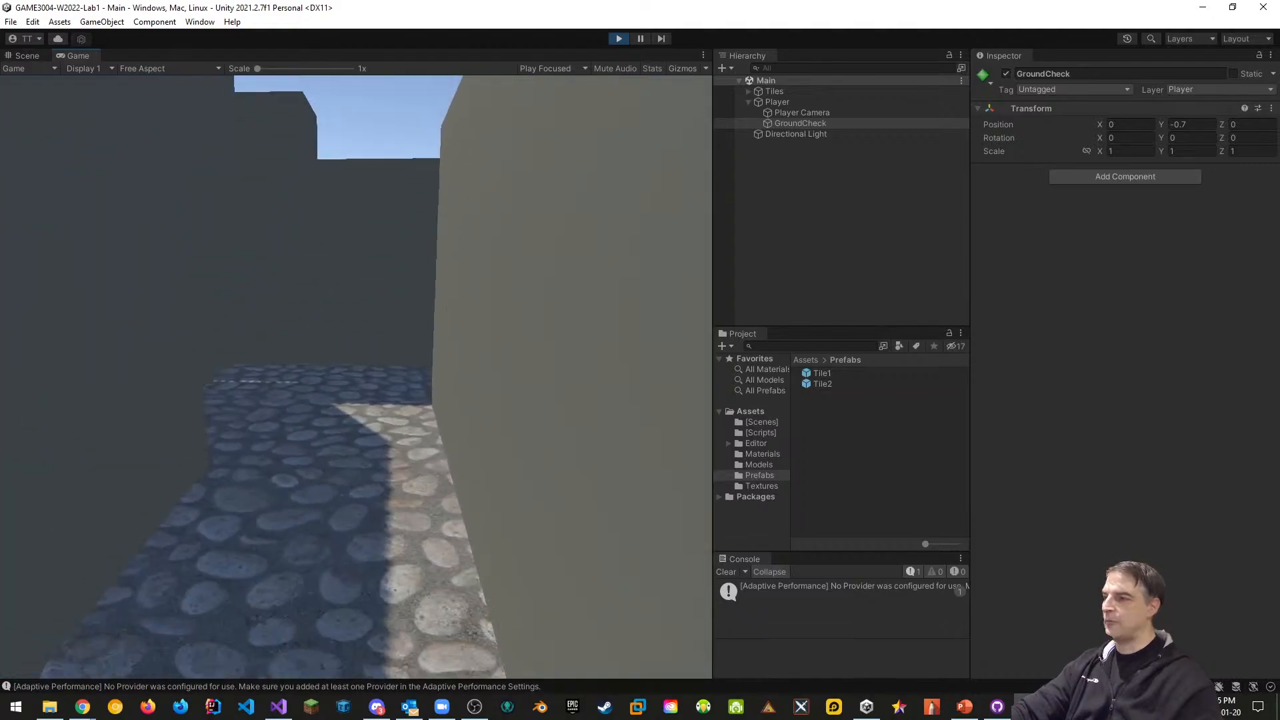
key(w)
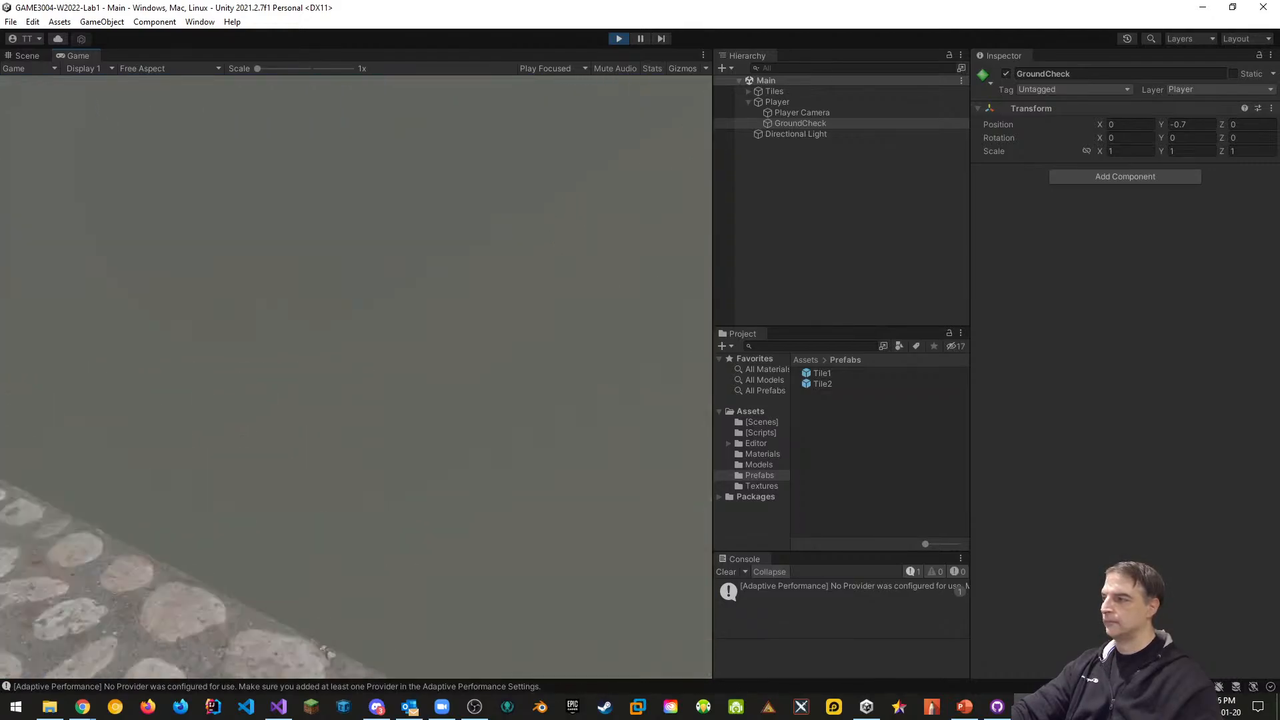
key(w)
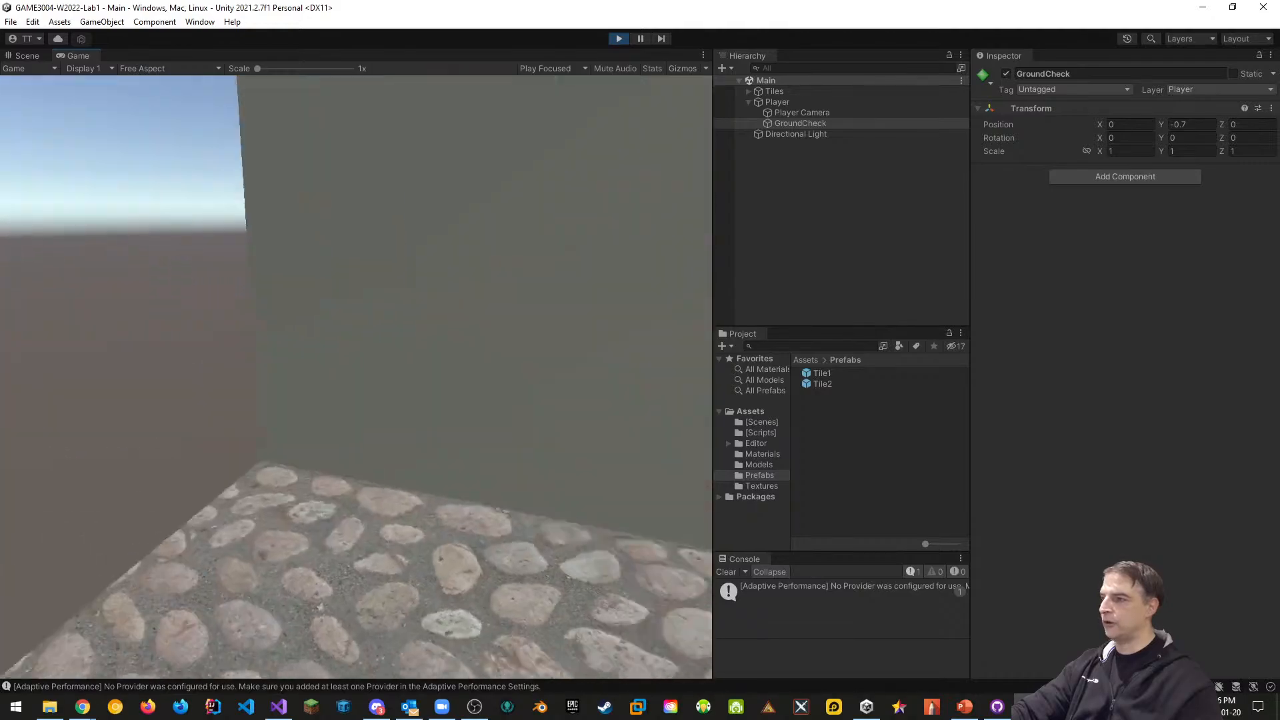
key(w)
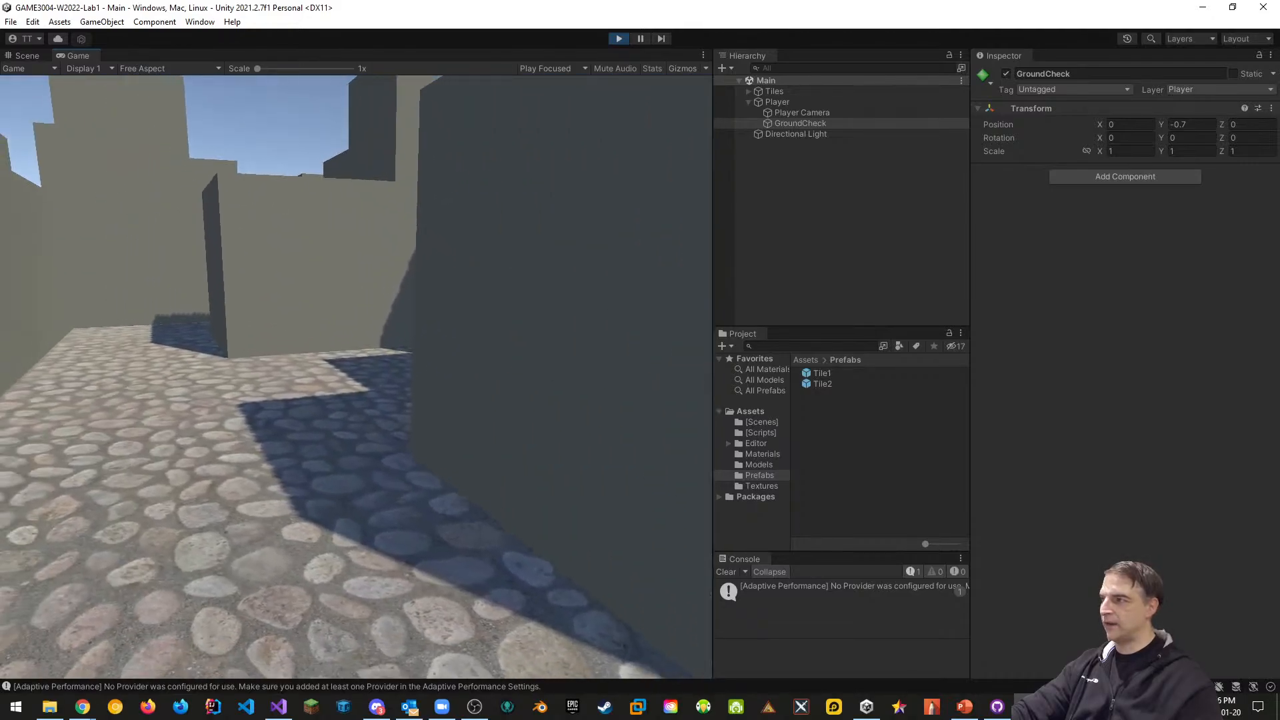
key(Escape)
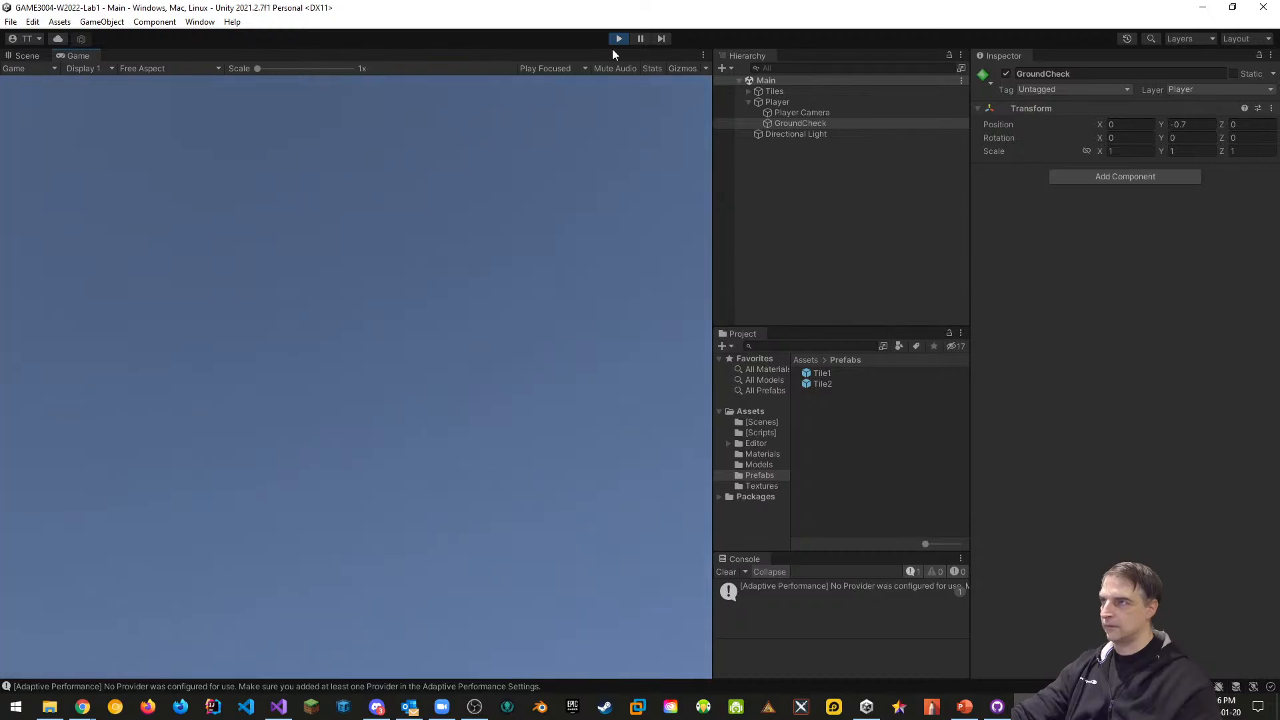
click(619, 39)
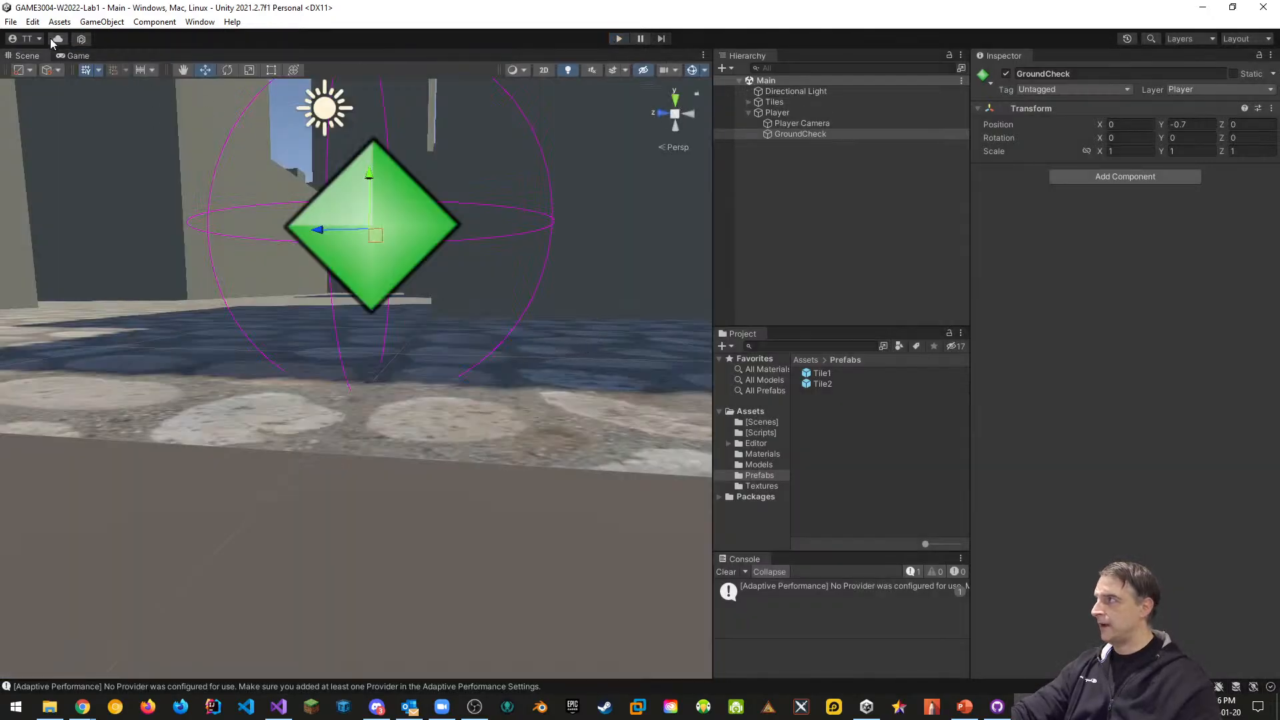
Save the Unity project with File > Save Project and switch to Visual Studio
click(11, 22)
click(30, 164)
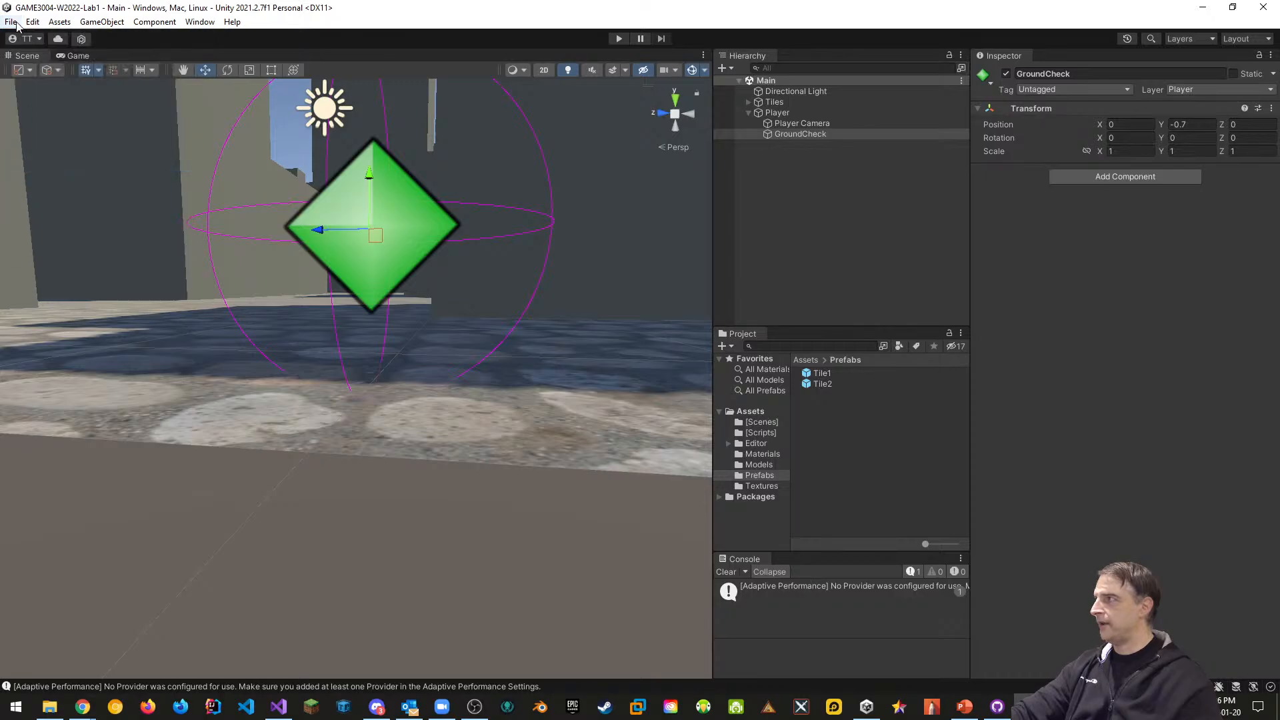
click(16, 23)
click(45, 164)
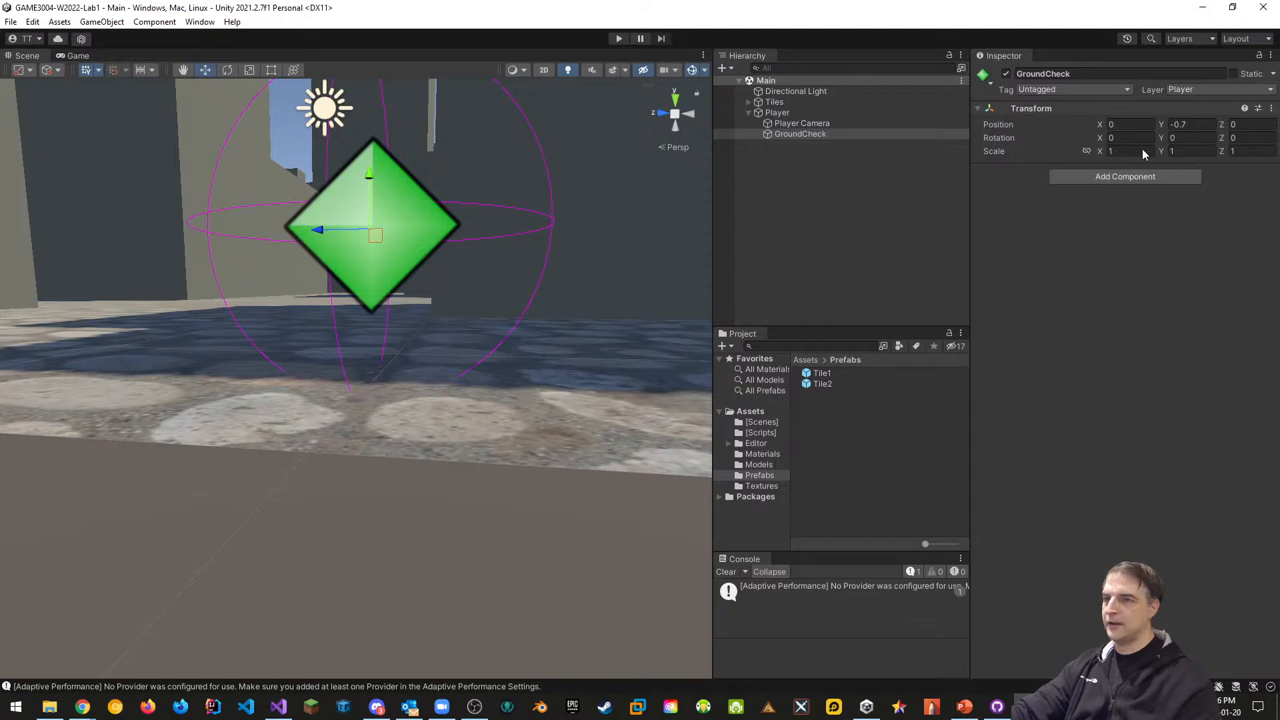
key(alt+Tab)
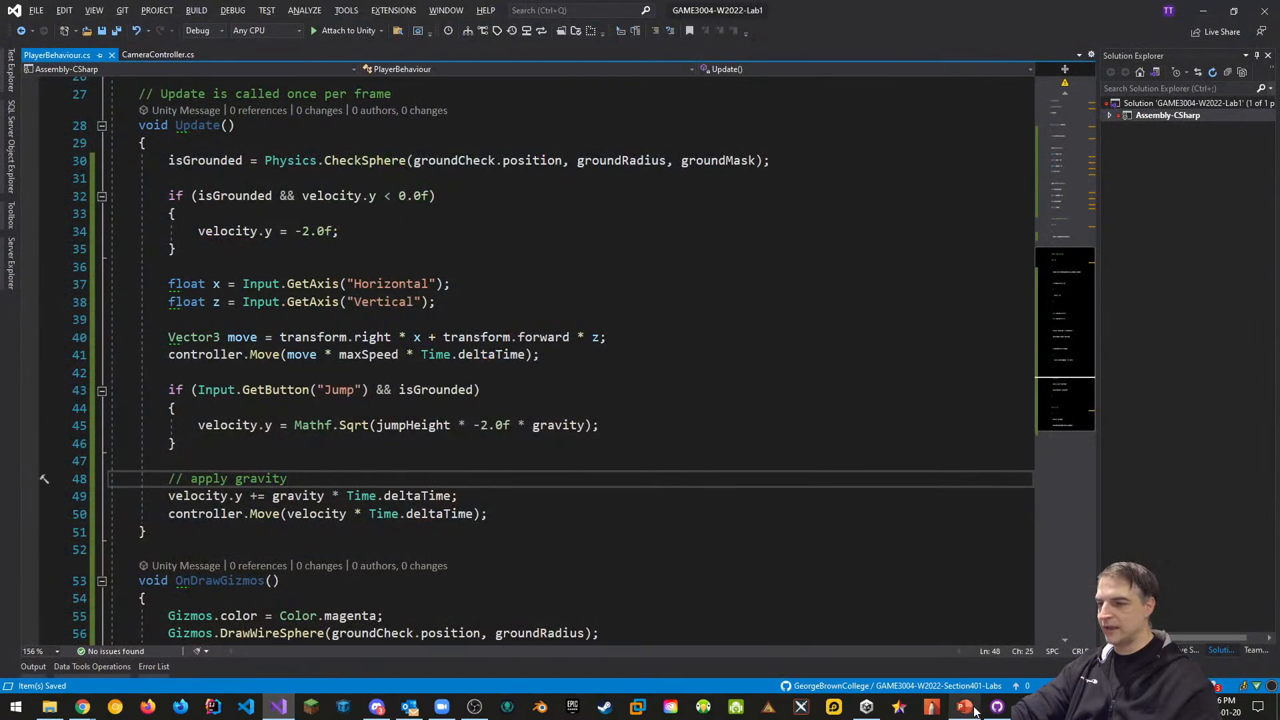
Commit 'Added First Person Controller' to main, push it, and reopen GAME3004-W2022-Lab1 from Unity Hub
click(997, 707)
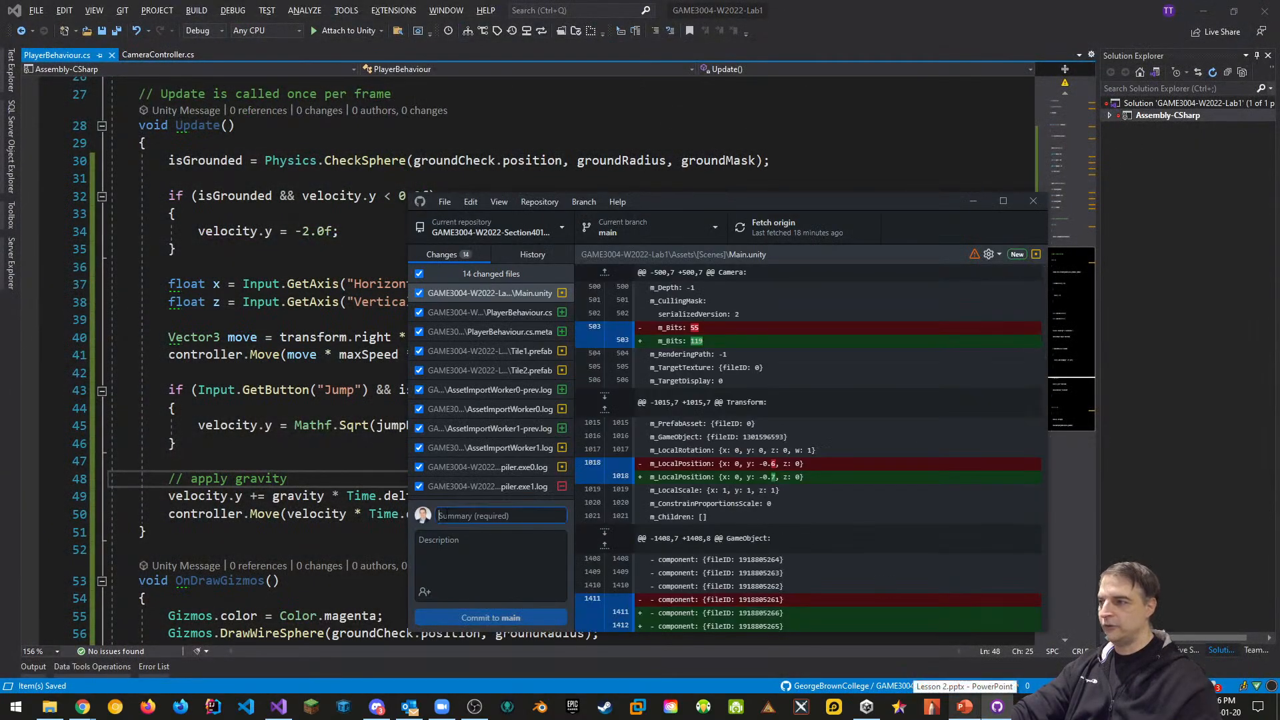
text(Added First)
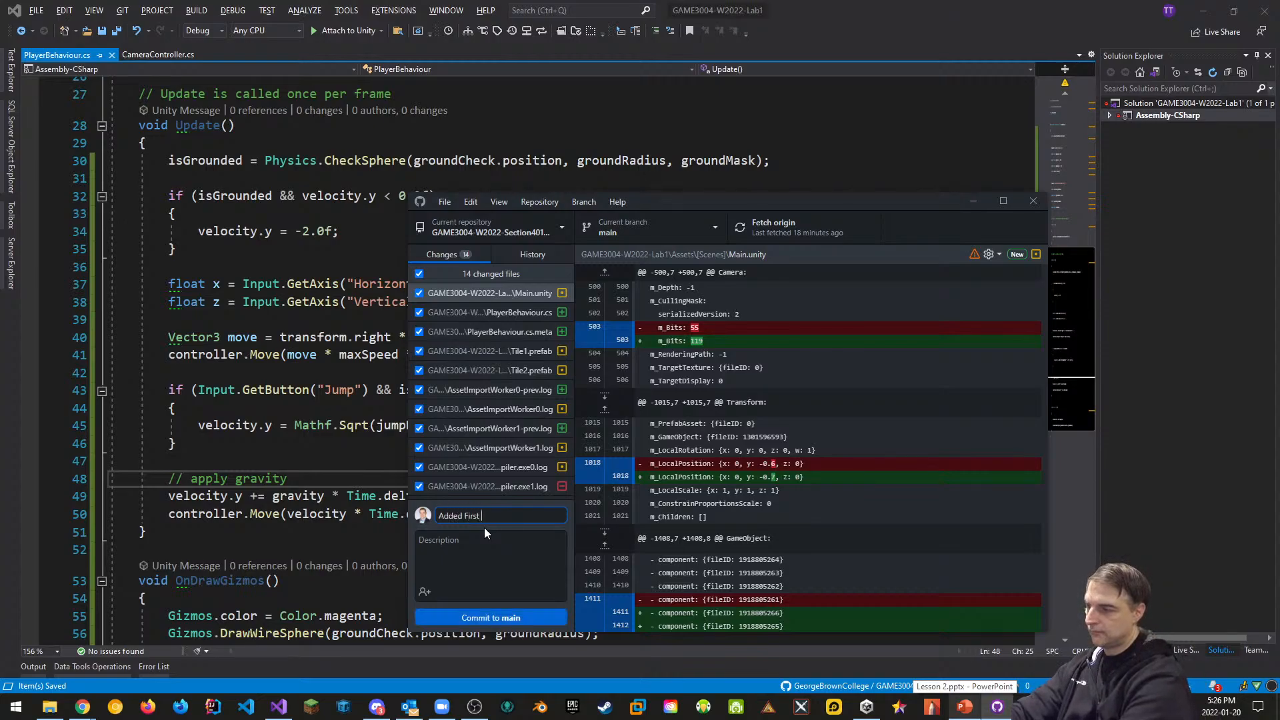
text( Person Controller)
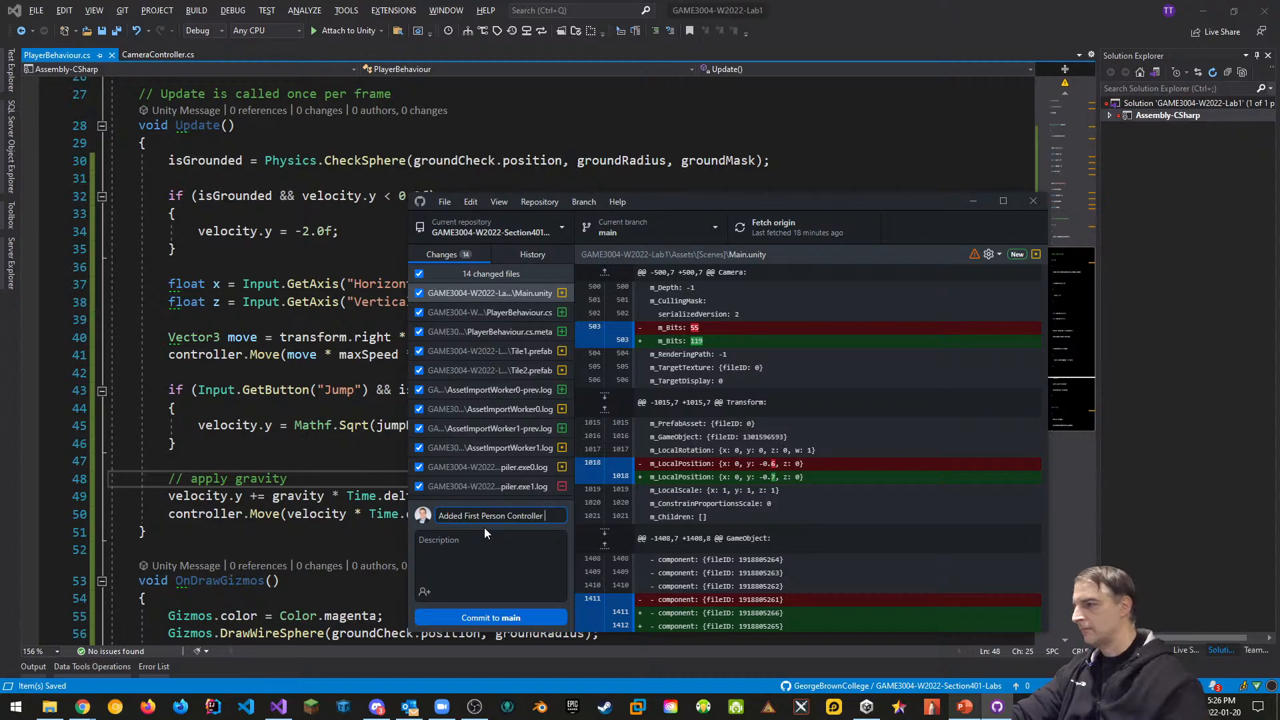
click(494, 619)
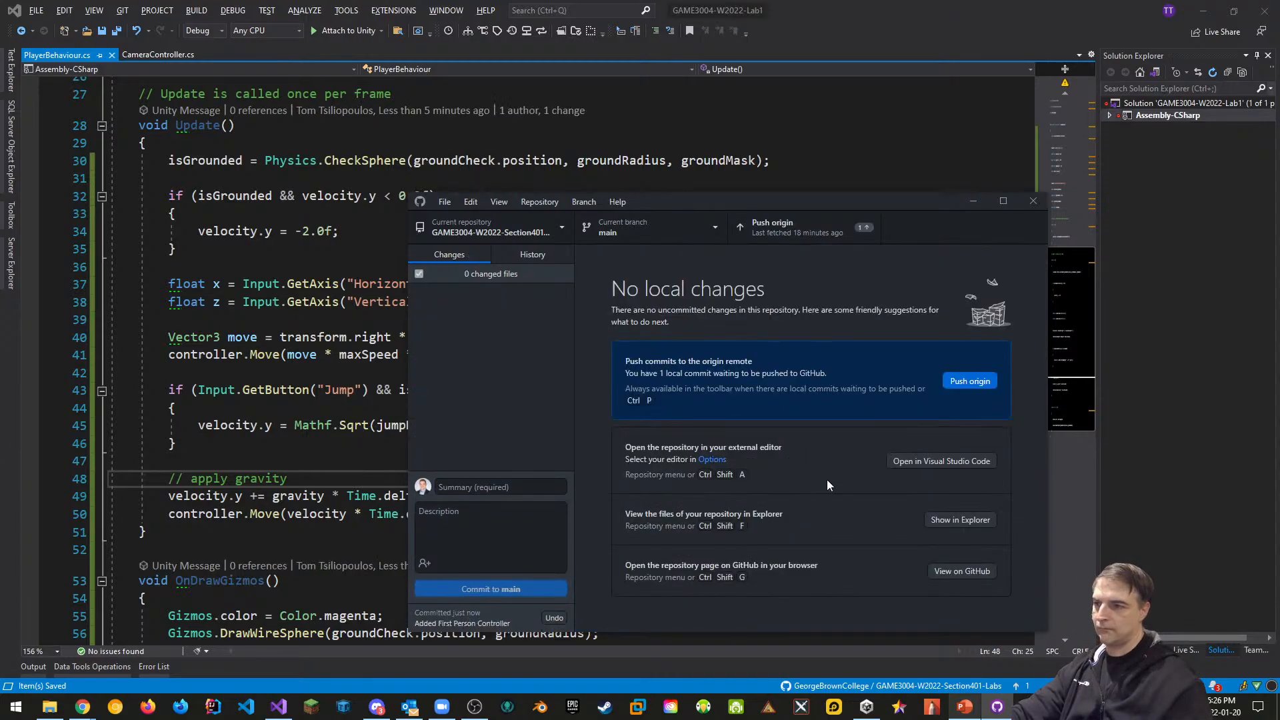
click(982, 381)
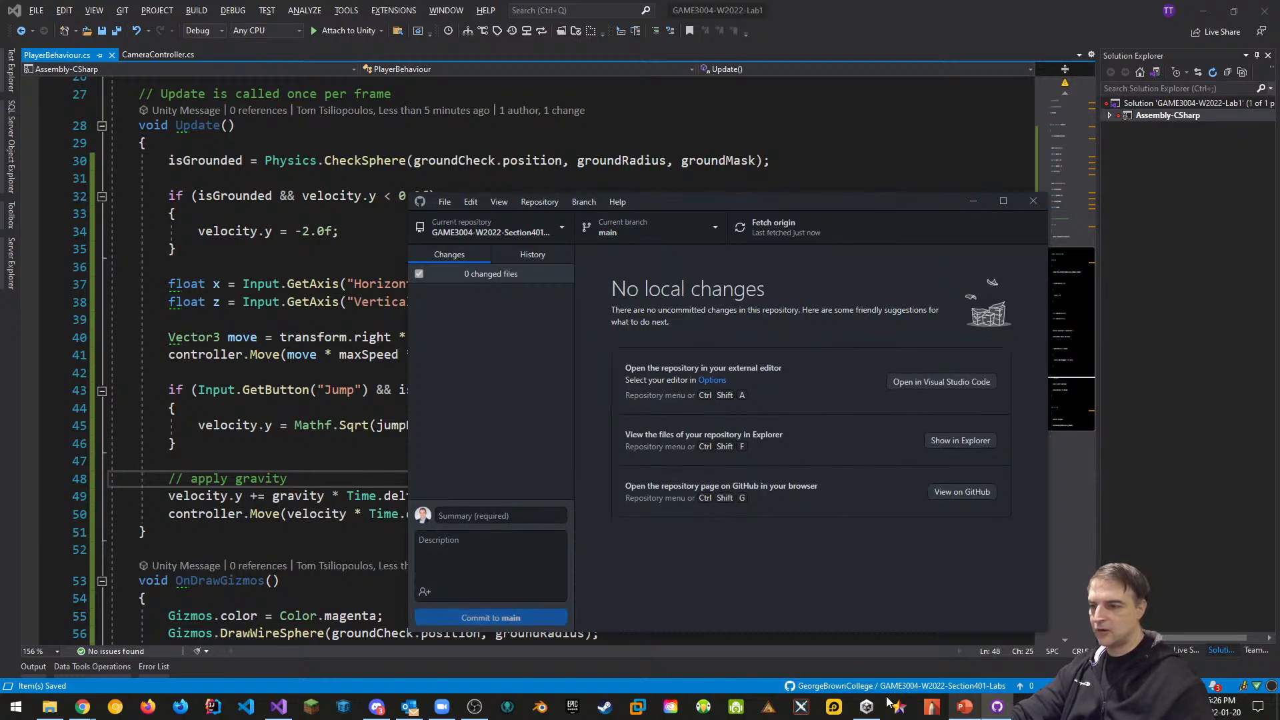
click(867, 709)
click(614, 288)
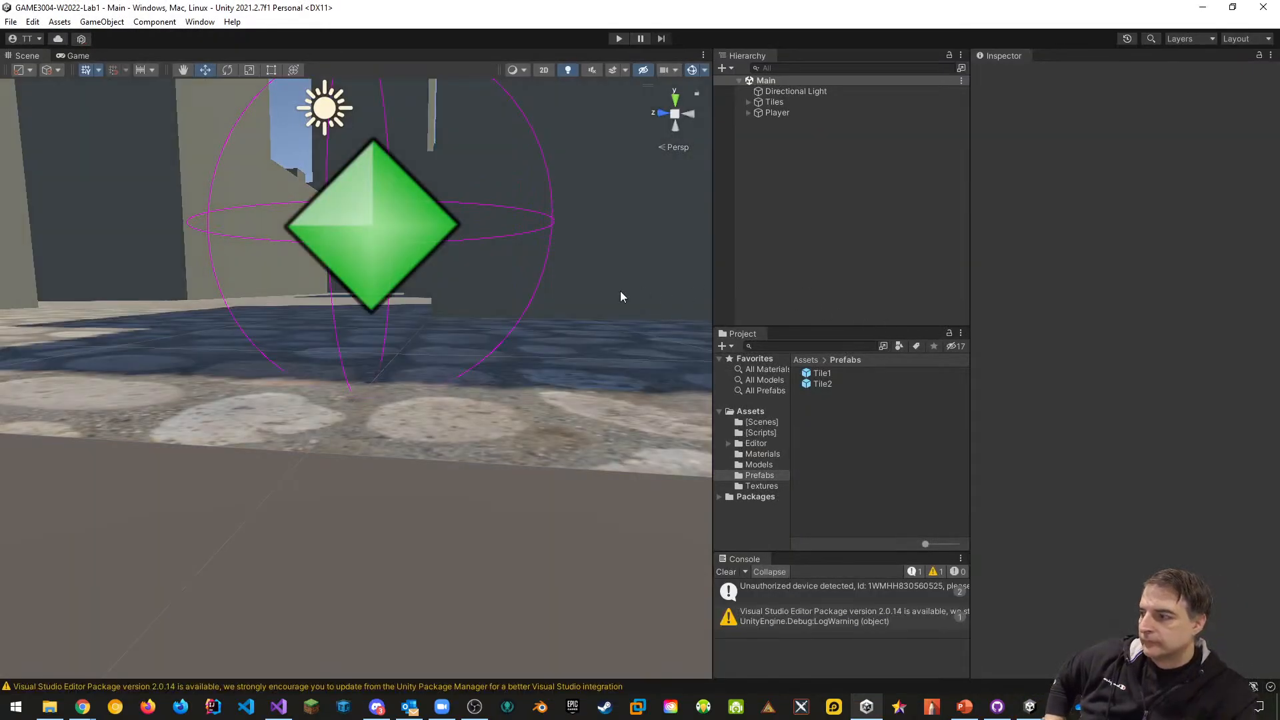
Zoom out and pan the Scene view to show the level's buildings and cobbled ground
scroll(507, 318, down, 5)
middle_drag(518, 316, 537, 379)
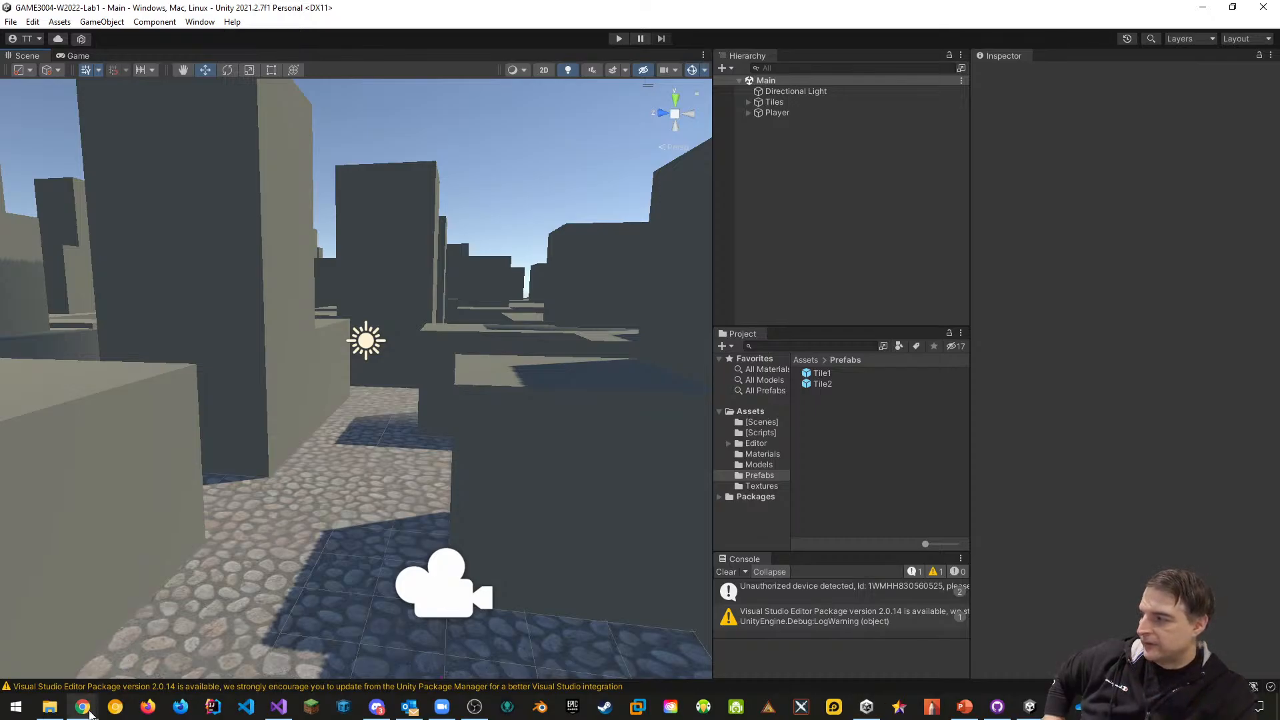
Bring up the browser and close the repository access settings and GitHub Desktop download tabs
mouse_move(83, 706)
click(106, 660)
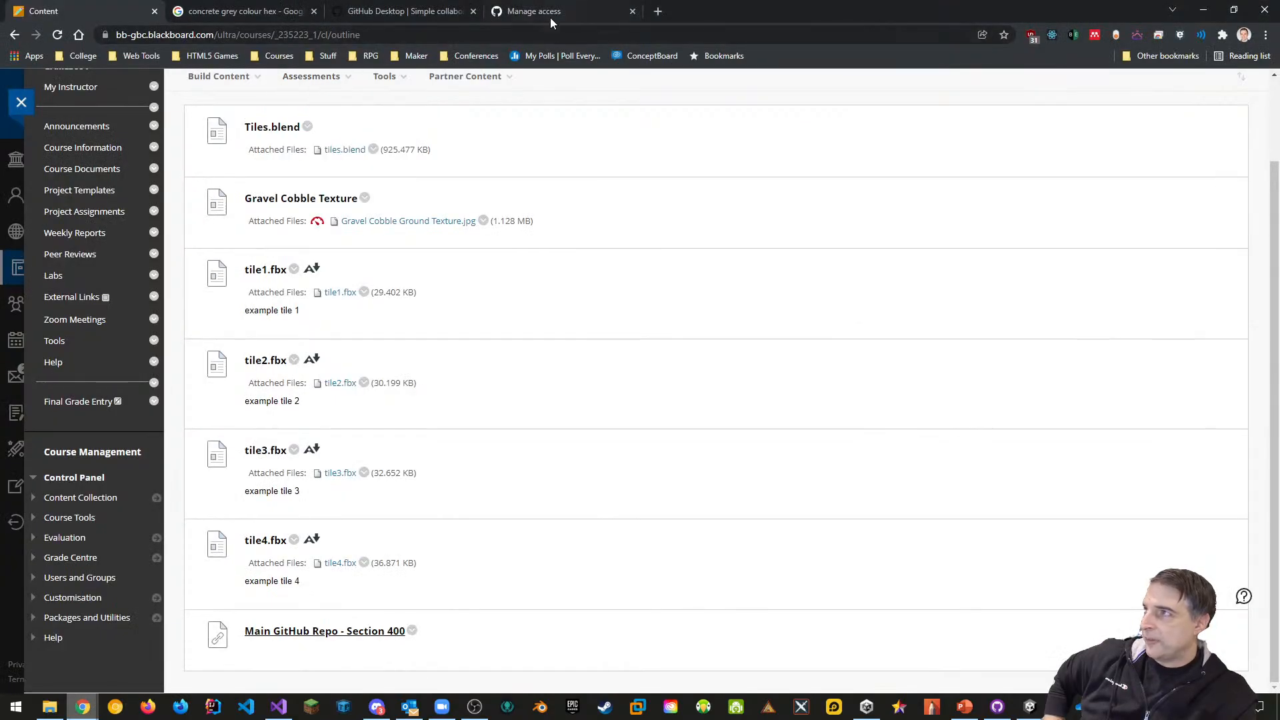
click(580, 15)
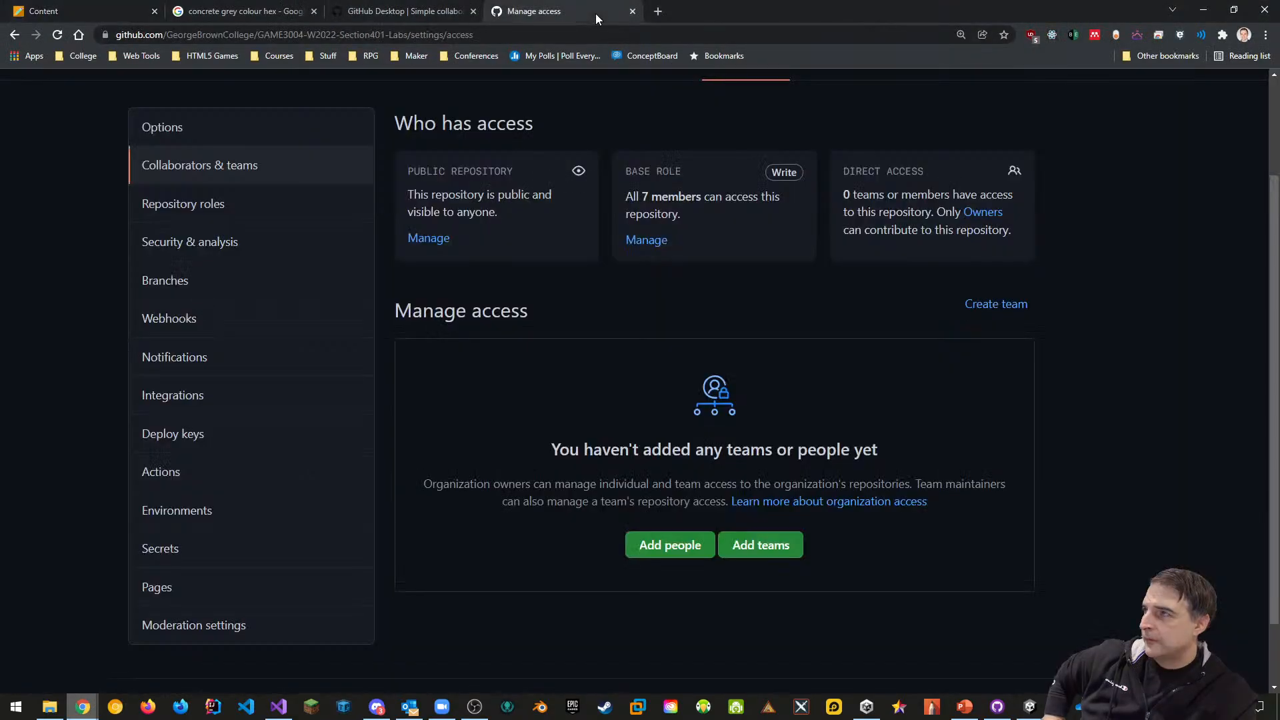
click(633, 11)
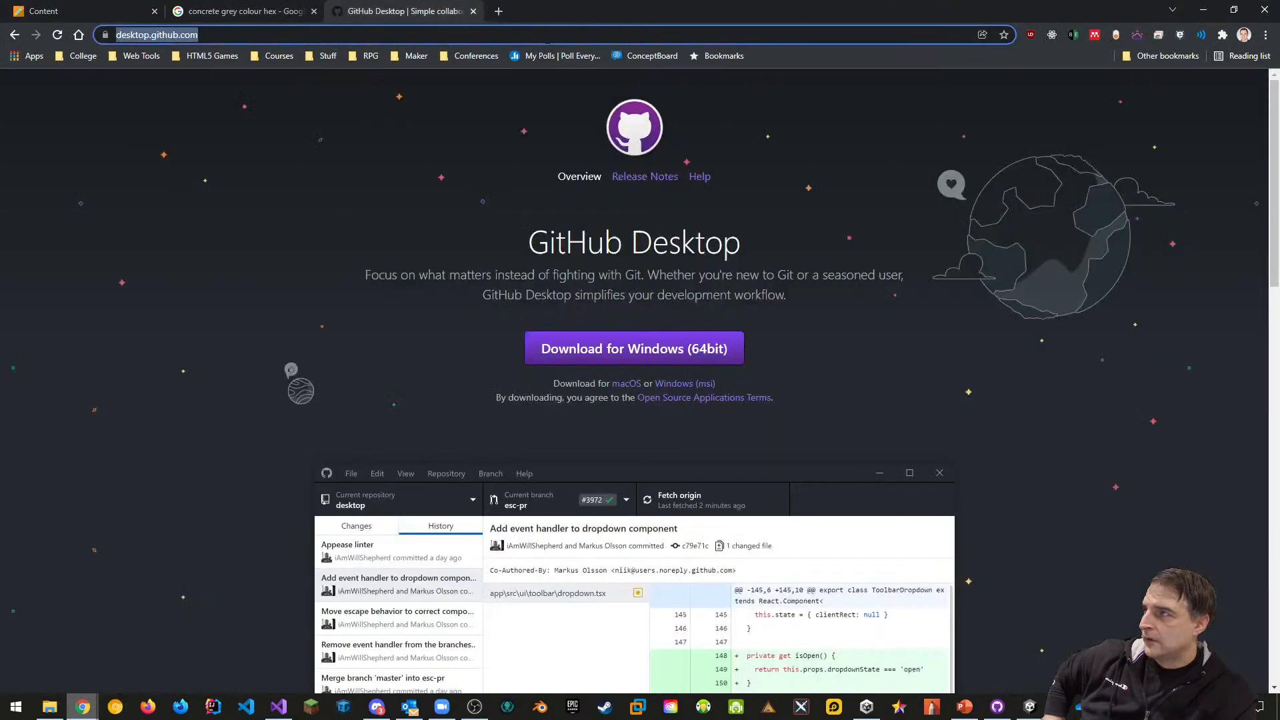
click(473, 12)
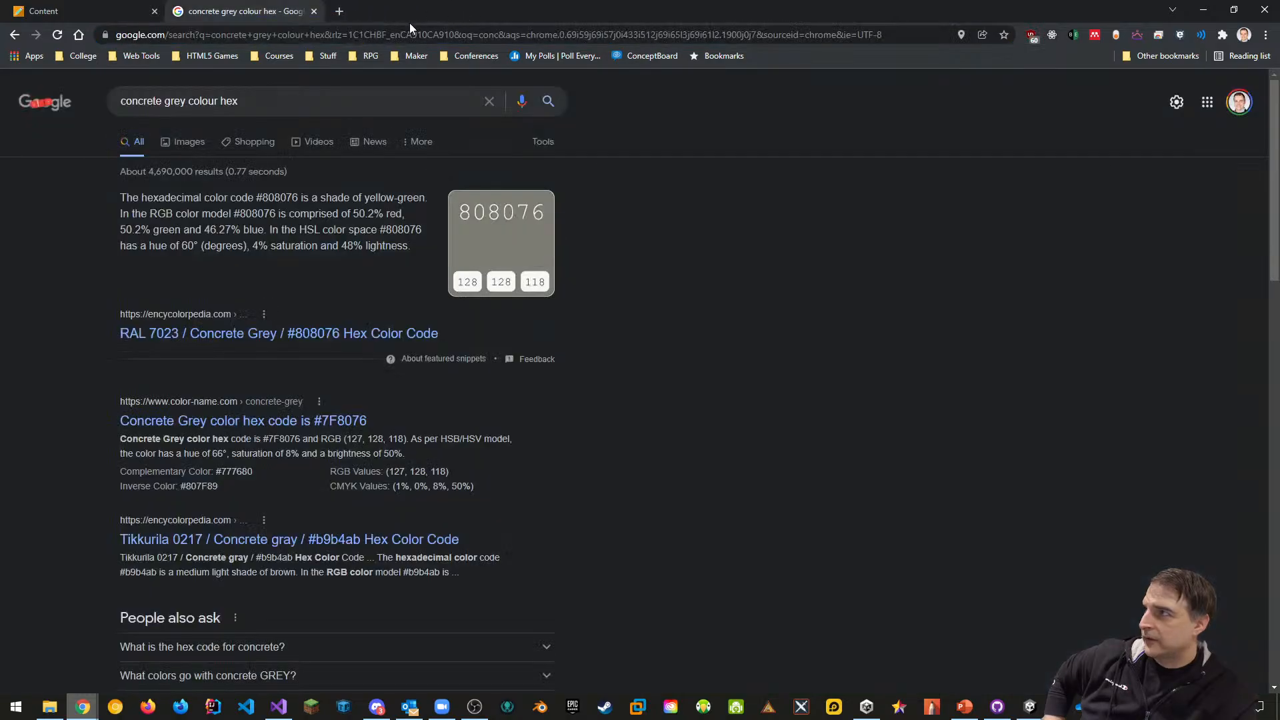
Open the GeorgeBrownCollege GAME3004-W2022-Section401-Labs repo and its Lab1 folder to verify the new commit
click(338, 12)
text(git)
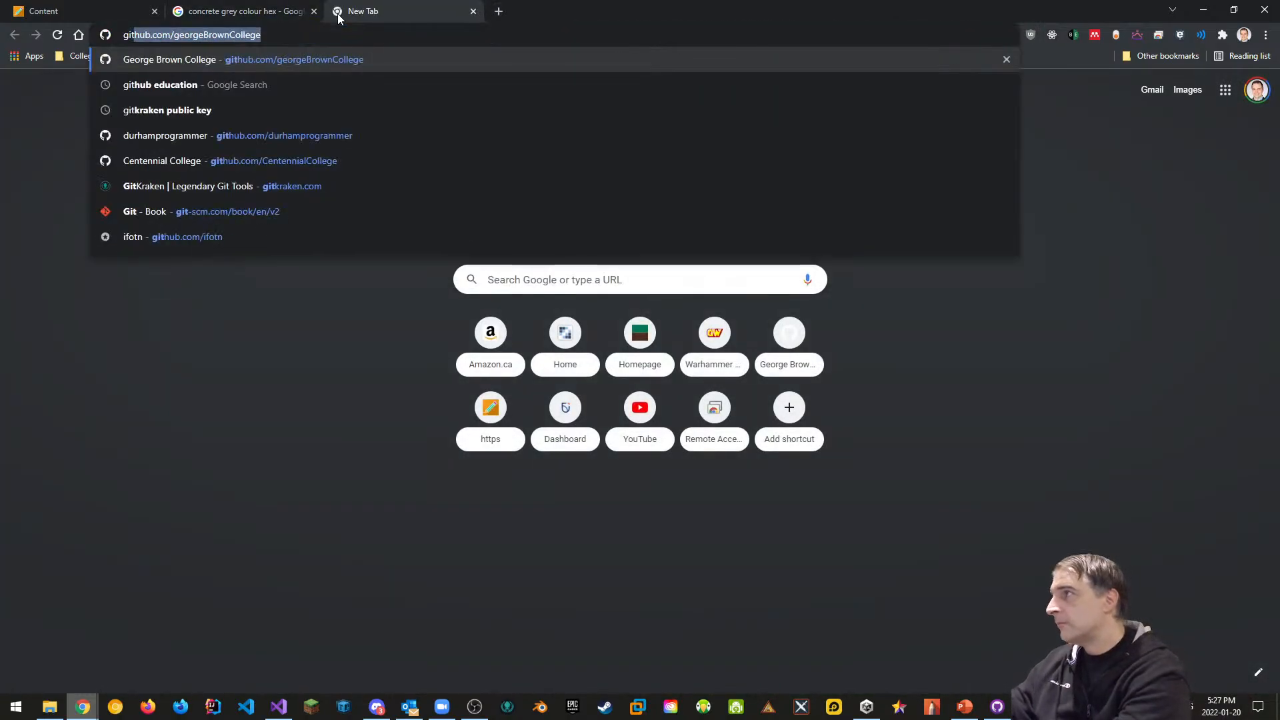
key(Return)
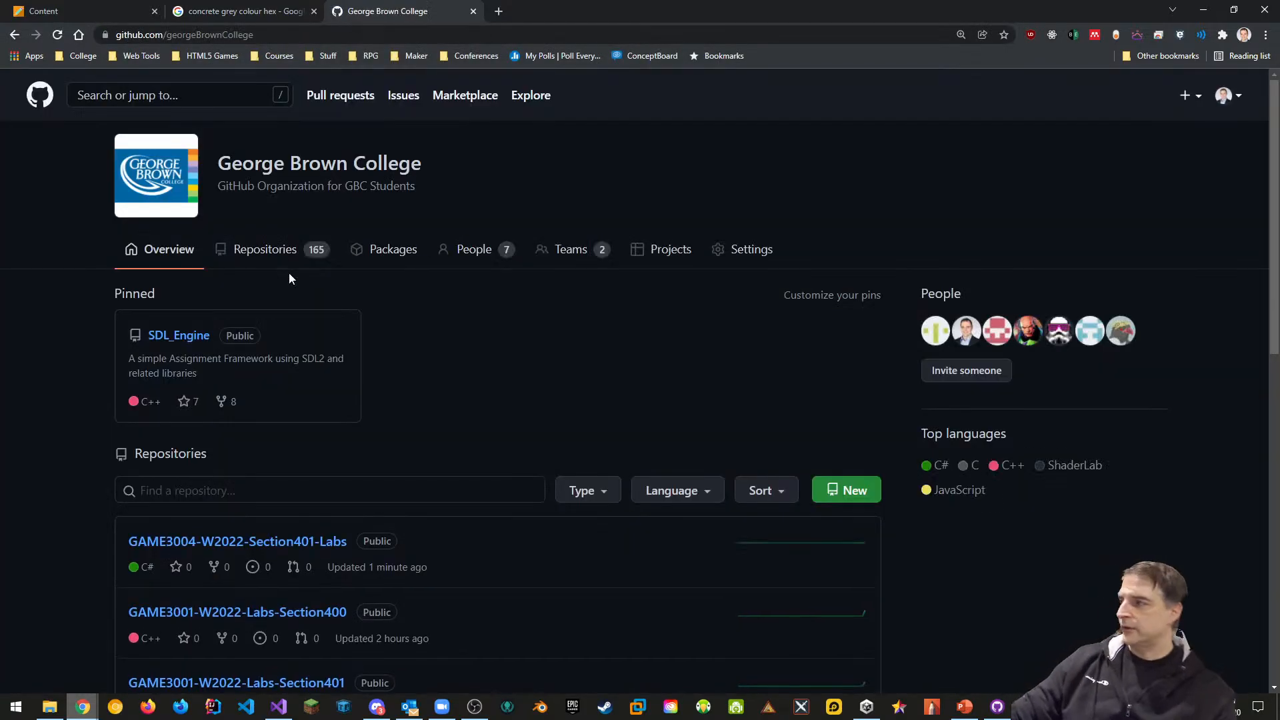
click(286, 550)
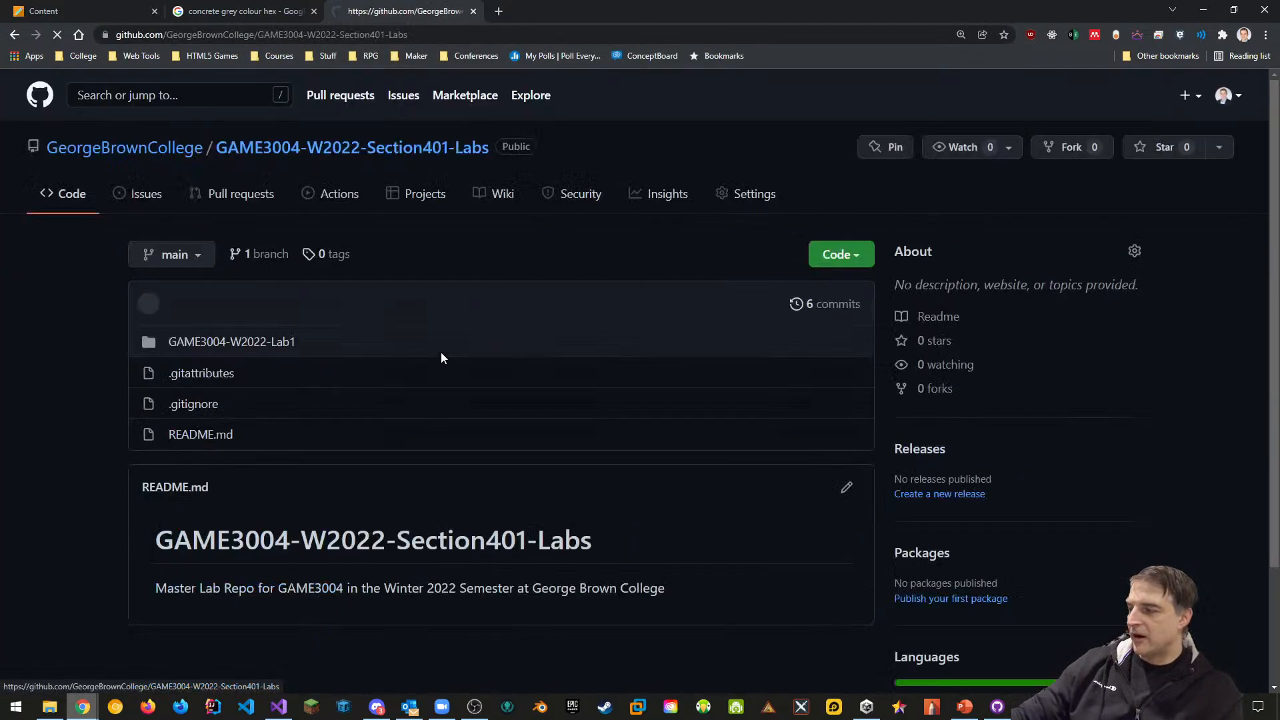
scroll(492, 381, down, 2)
click(259, 213)
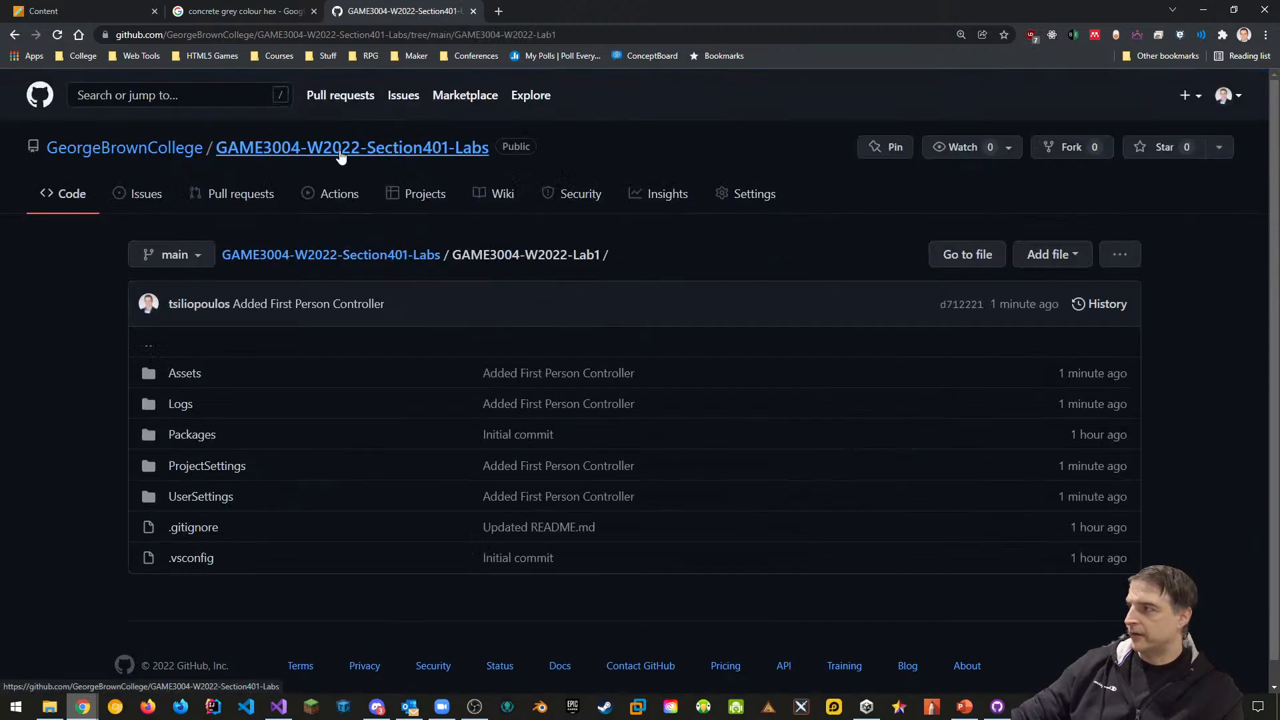
mouse_move(179, 149)
click(309, 141)
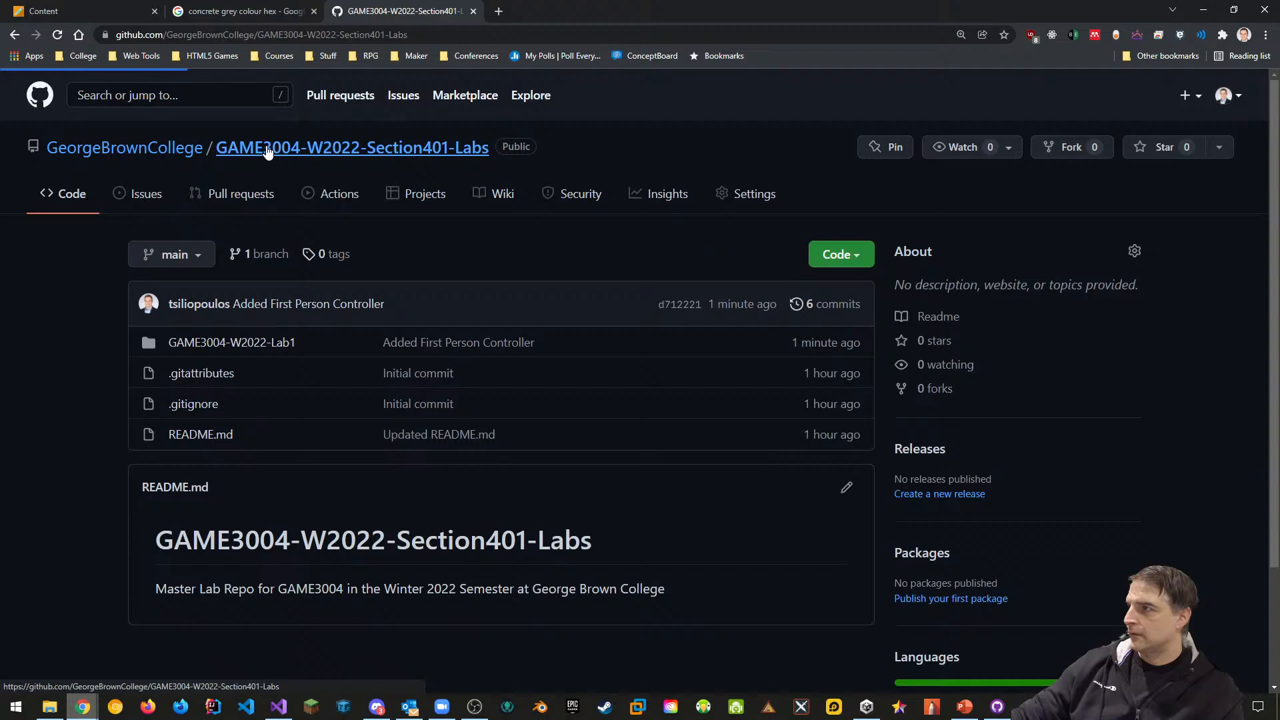
click(250, 36)
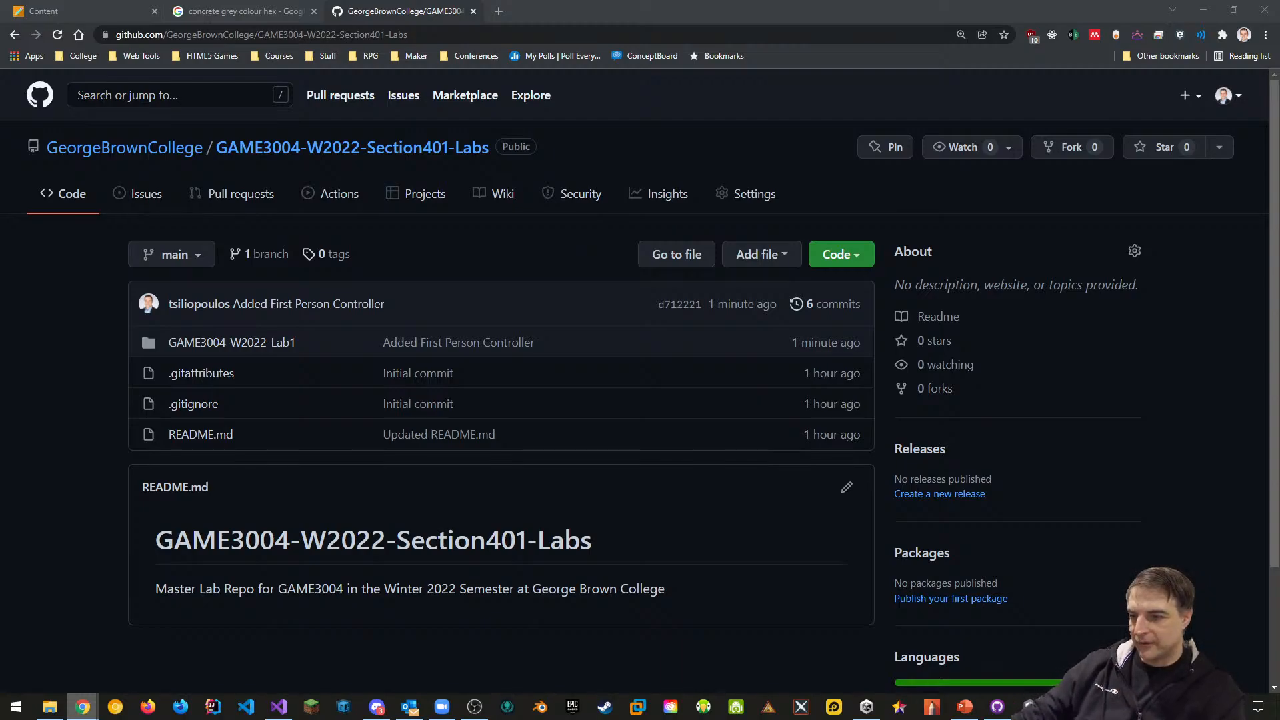
click(1029, 706)
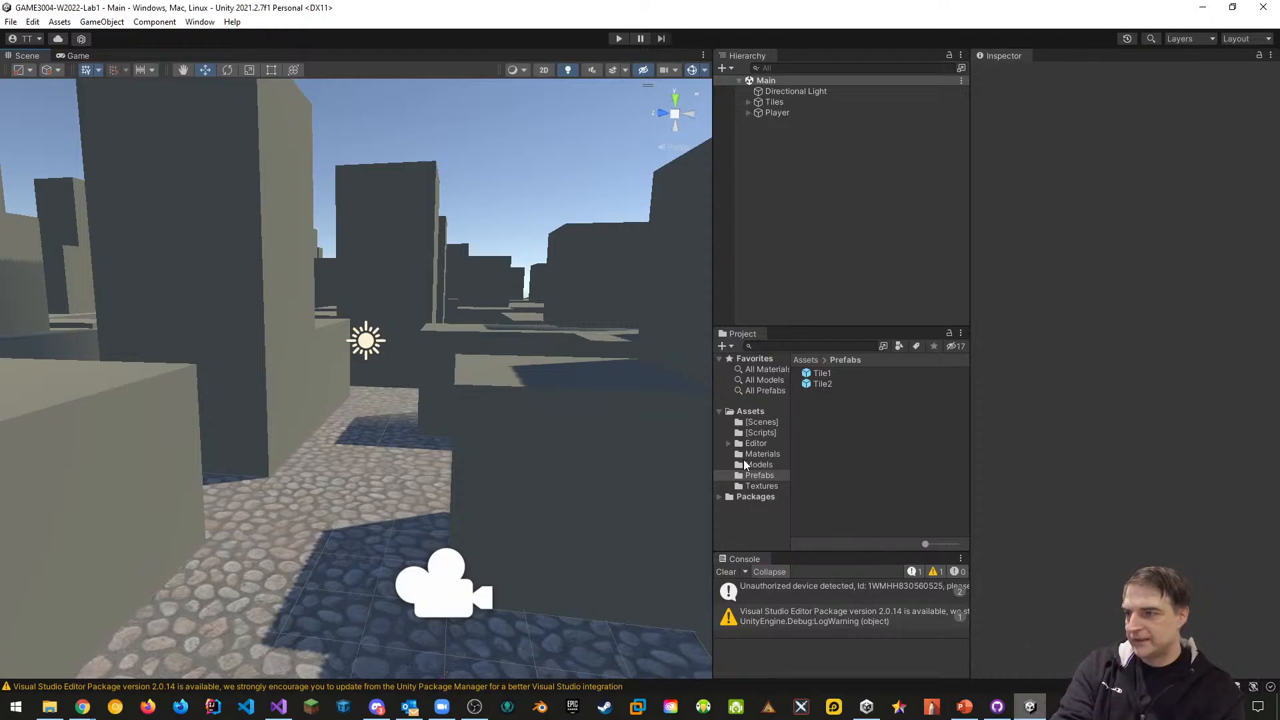
Inspect the Tile1 prefab, the tile1 model's Model import settings, then the Player's components
click(816, 375)
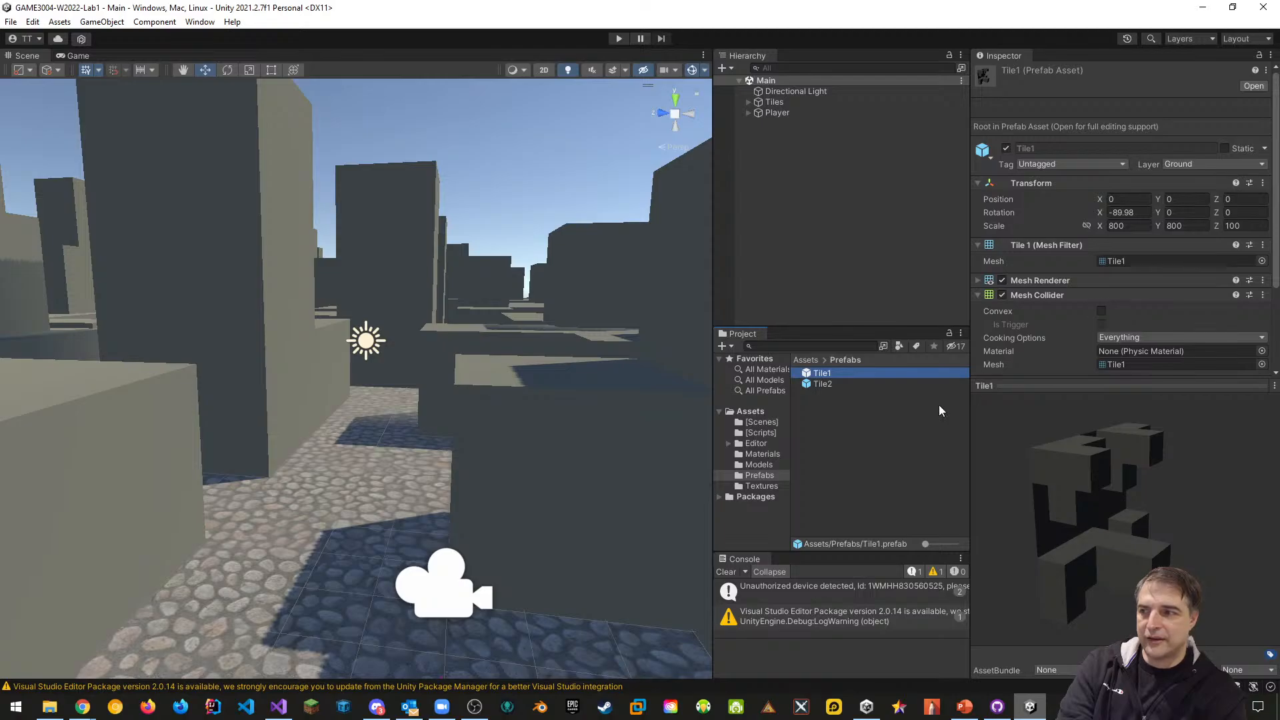
click(763, 465)
click(822, 374)
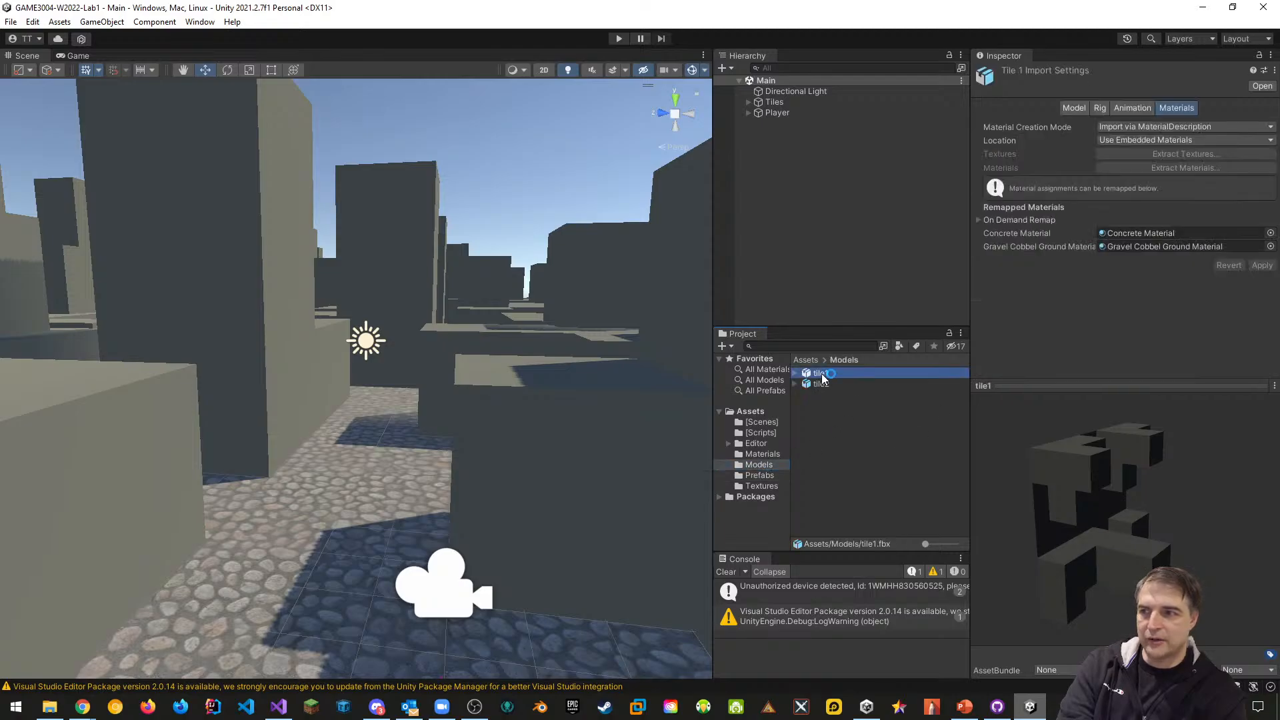
click(1078, 110)
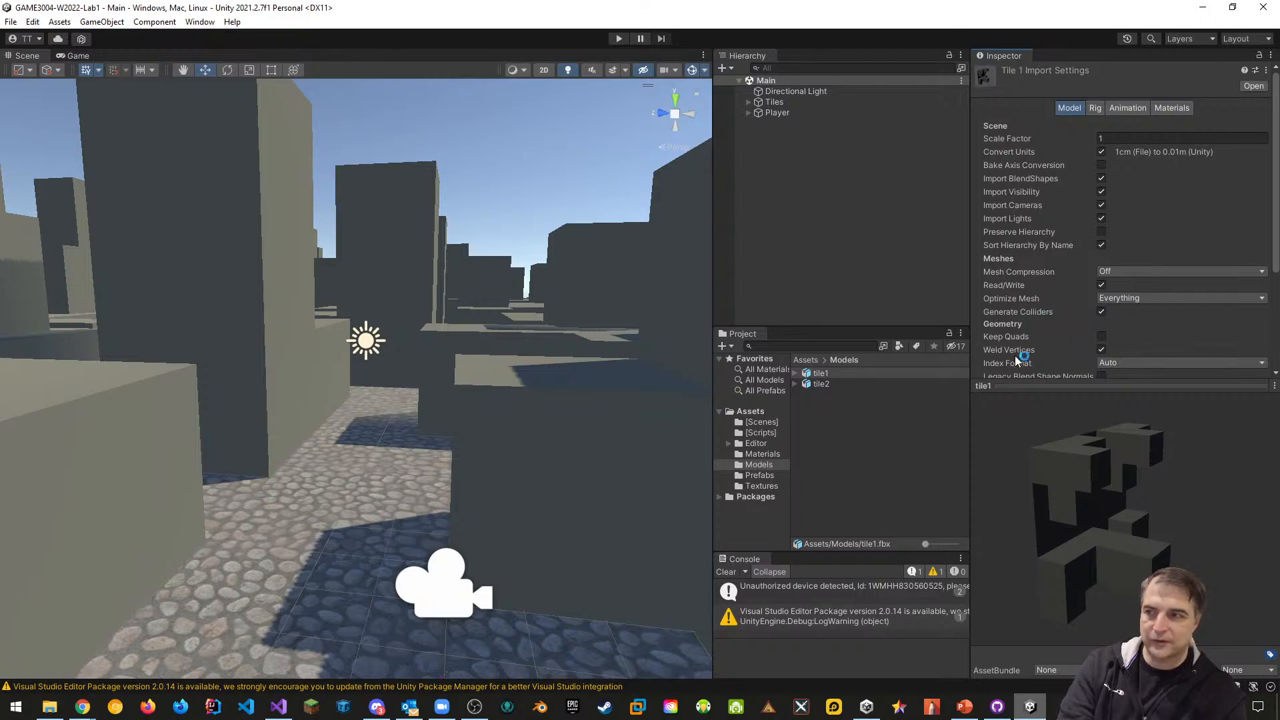
click(844, 440)
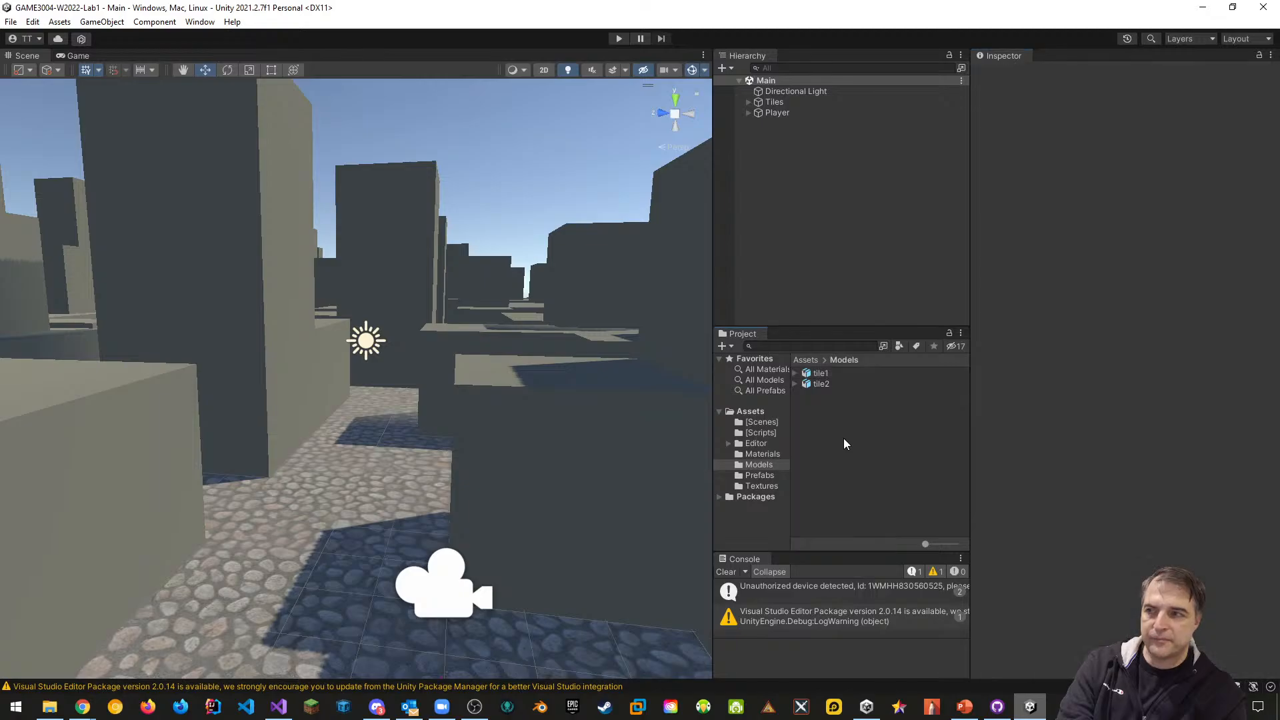
click(774, 112)
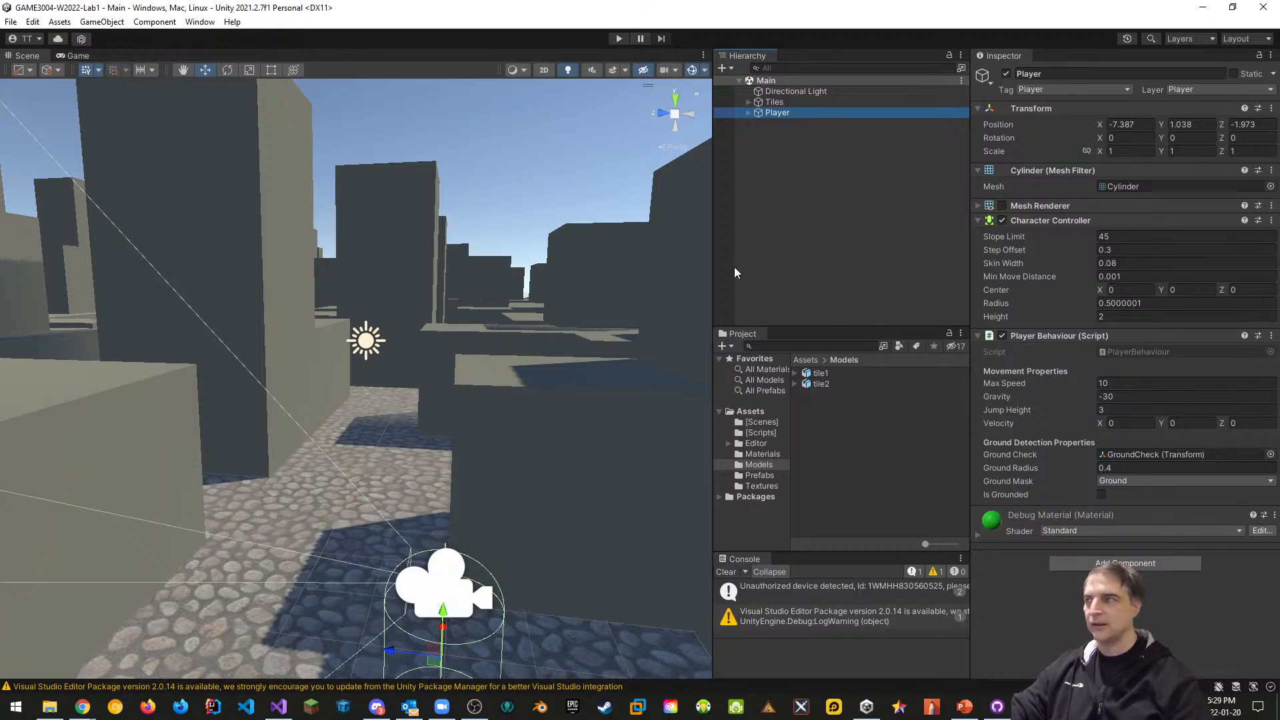
In Package Manager, update Visual Studio Editor to 2.0.14 and Version Control to 1.15.9
click(201, 23)
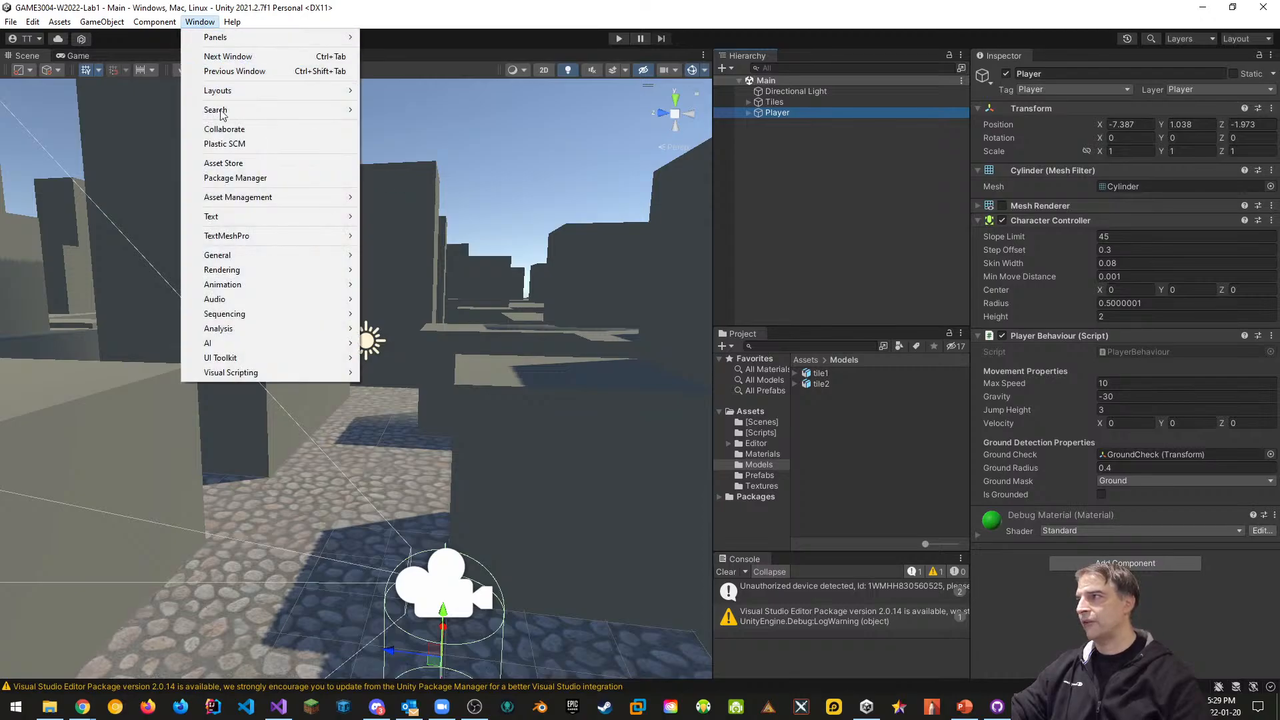
click(235, 178)
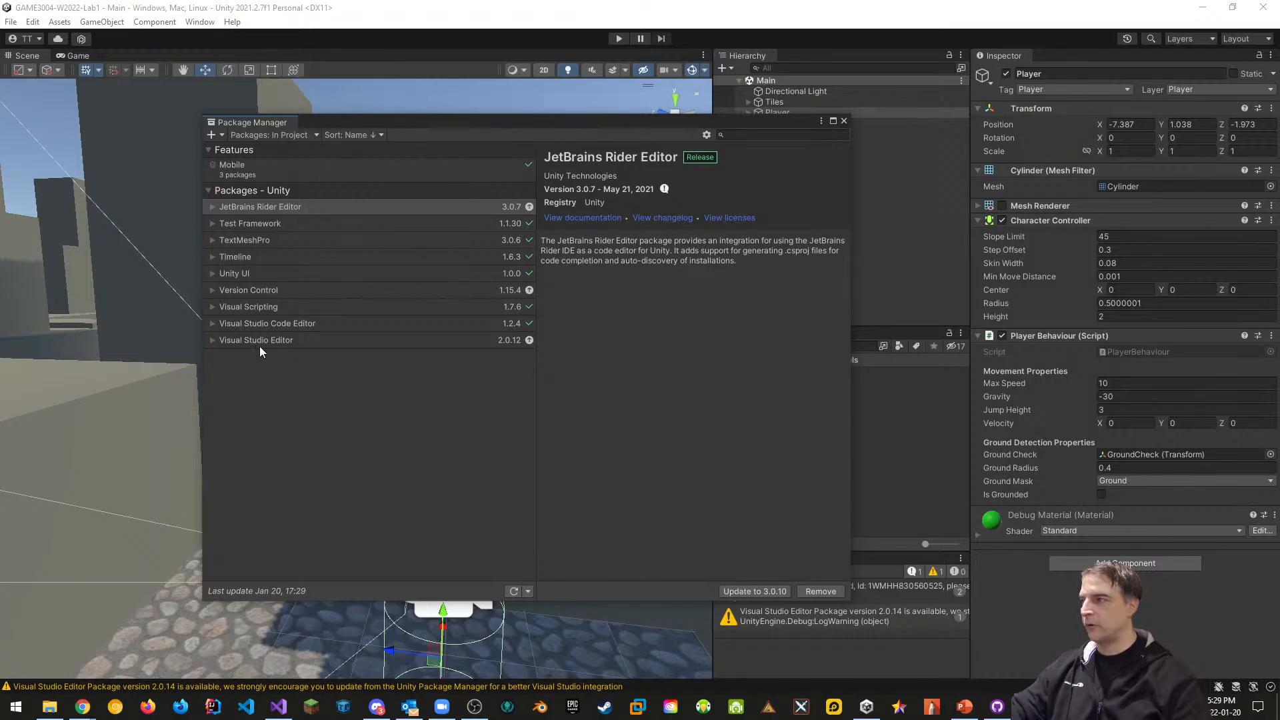
click(484, 345)
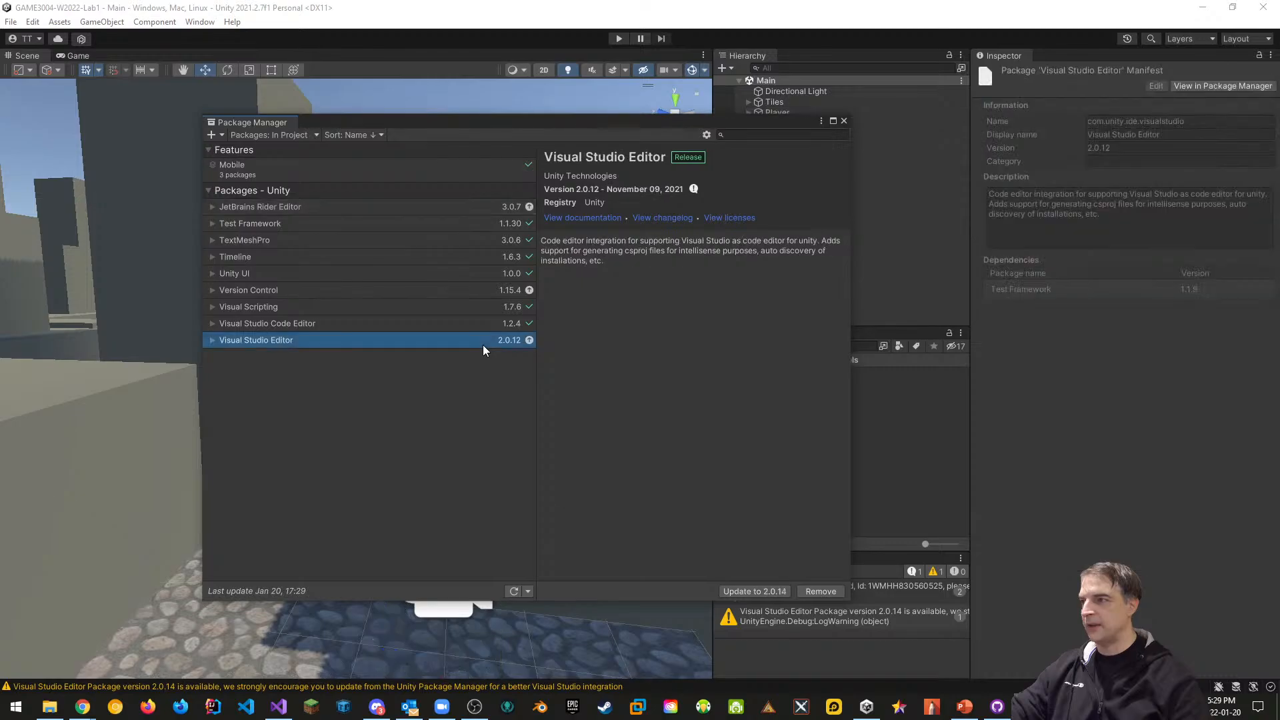
click(743, 593)
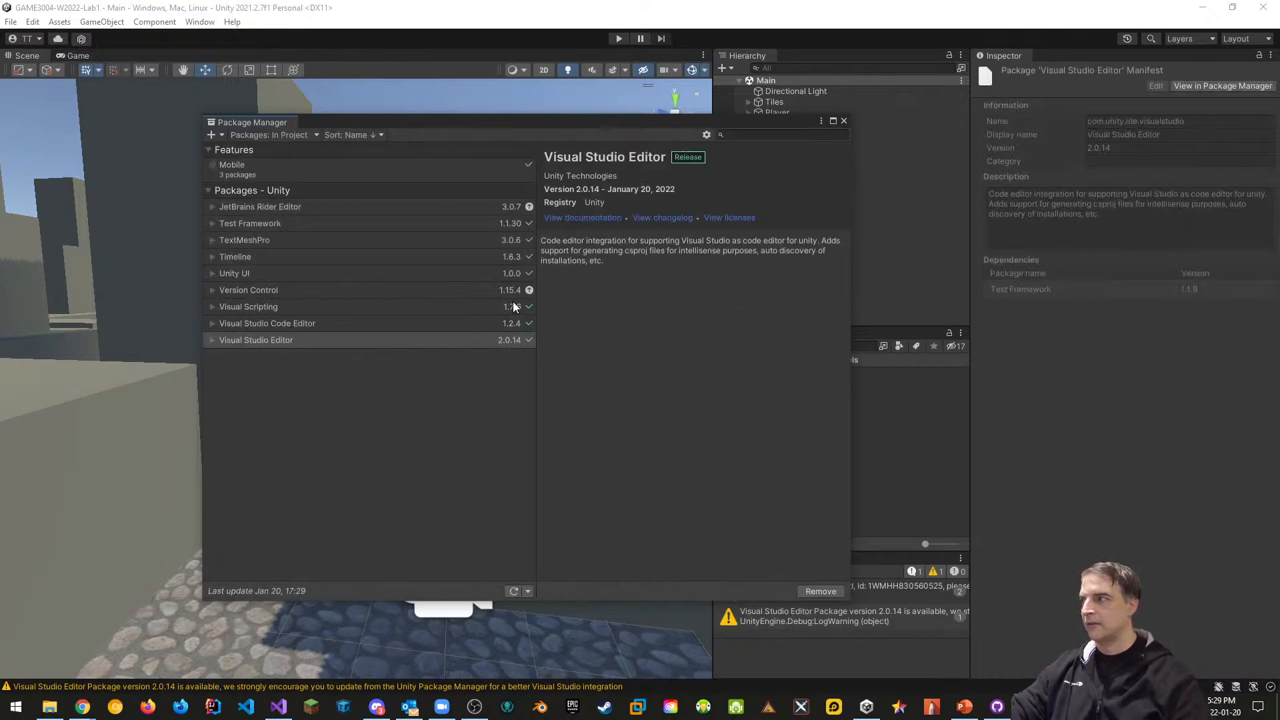
click(471, 291)
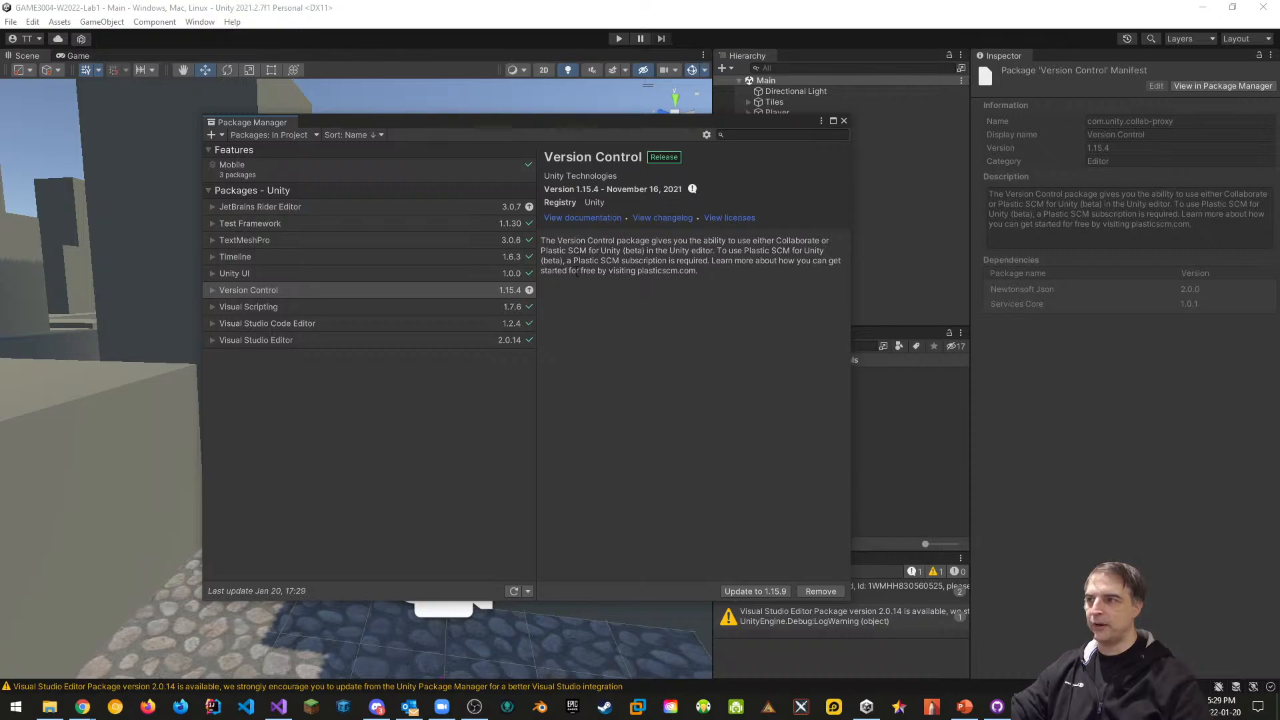
click(763, 591)
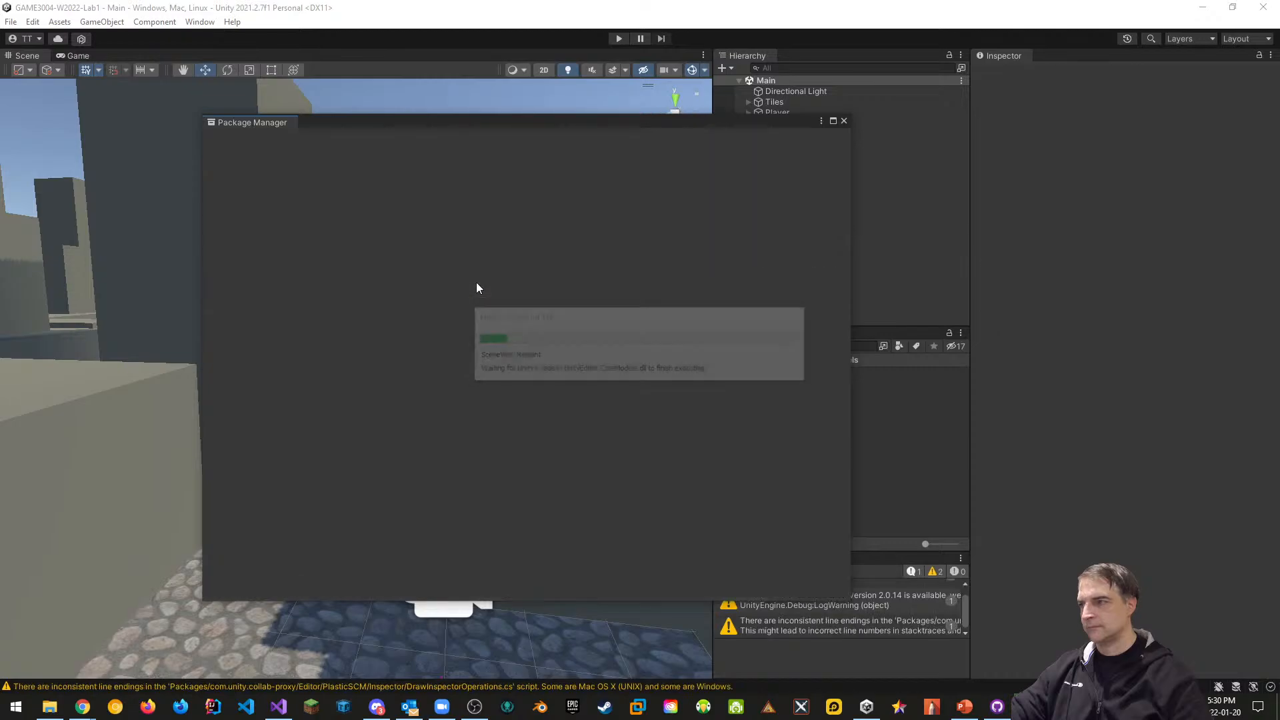
List Unity Registry packages and install FBX Exporter 4.1.2
click(261, 136)
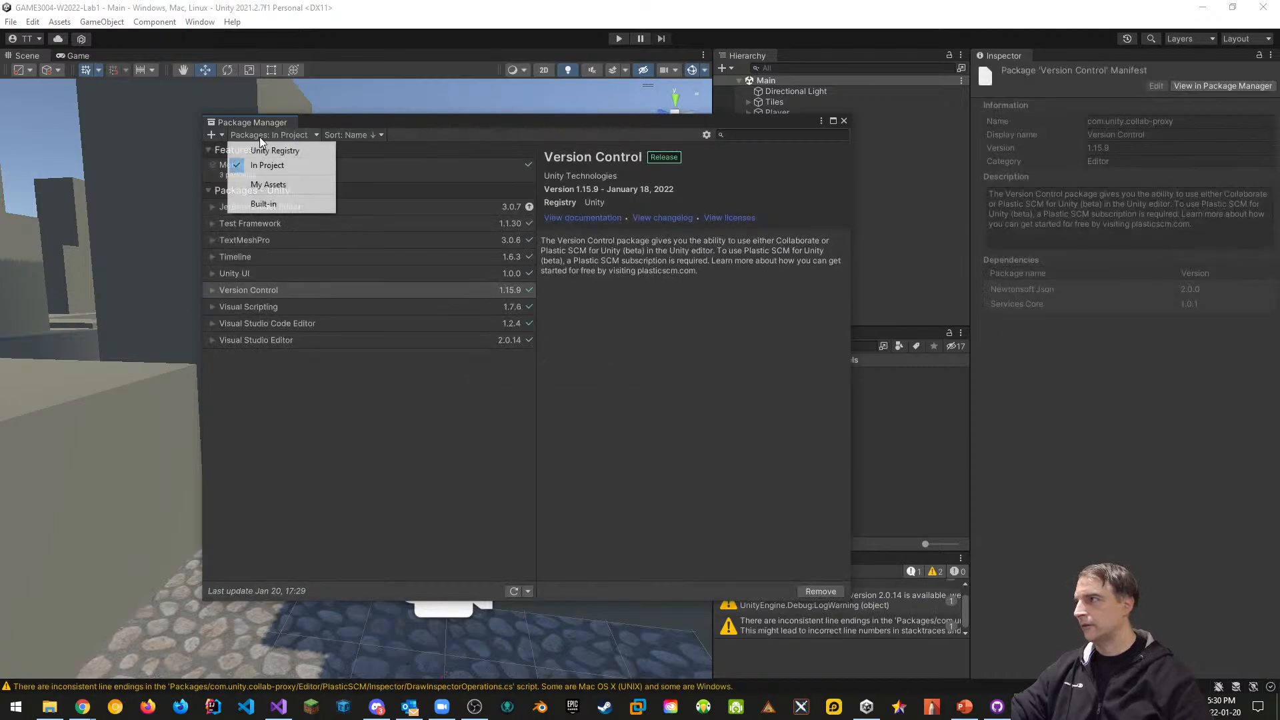
click(263, 150)
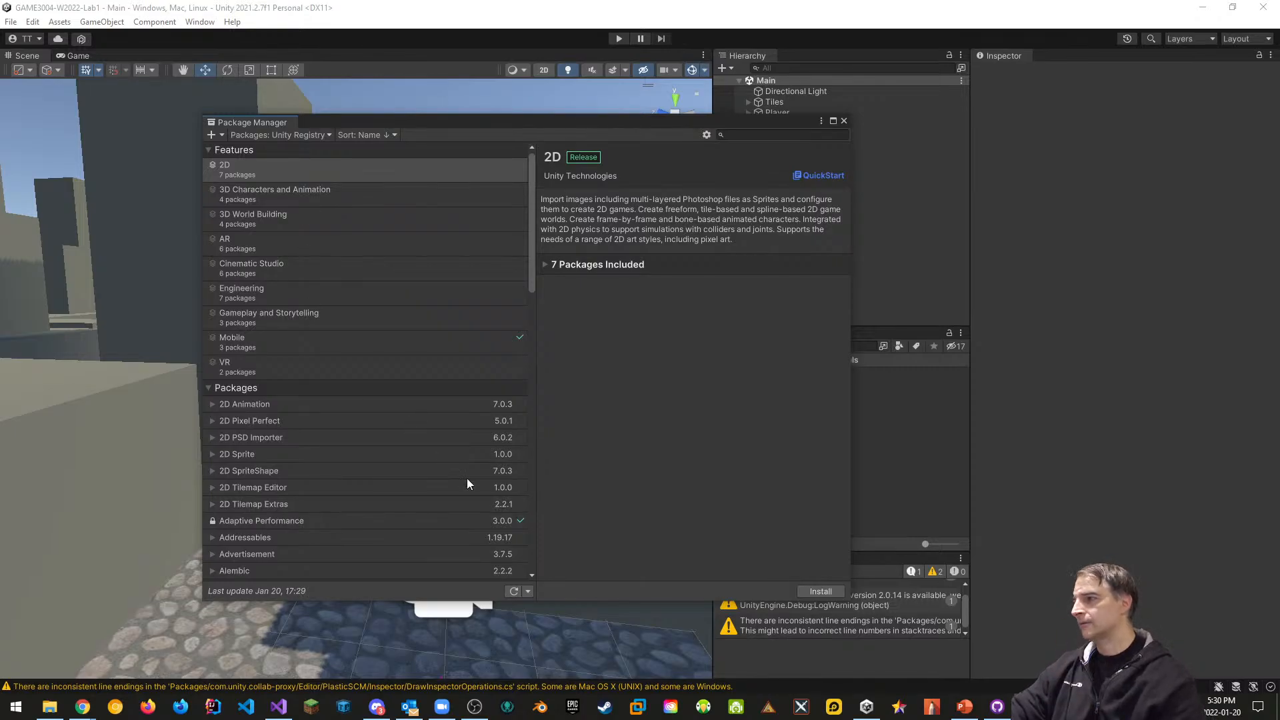
scroll(434, 436, down, 6)
scroll(447, 412, down, 5)
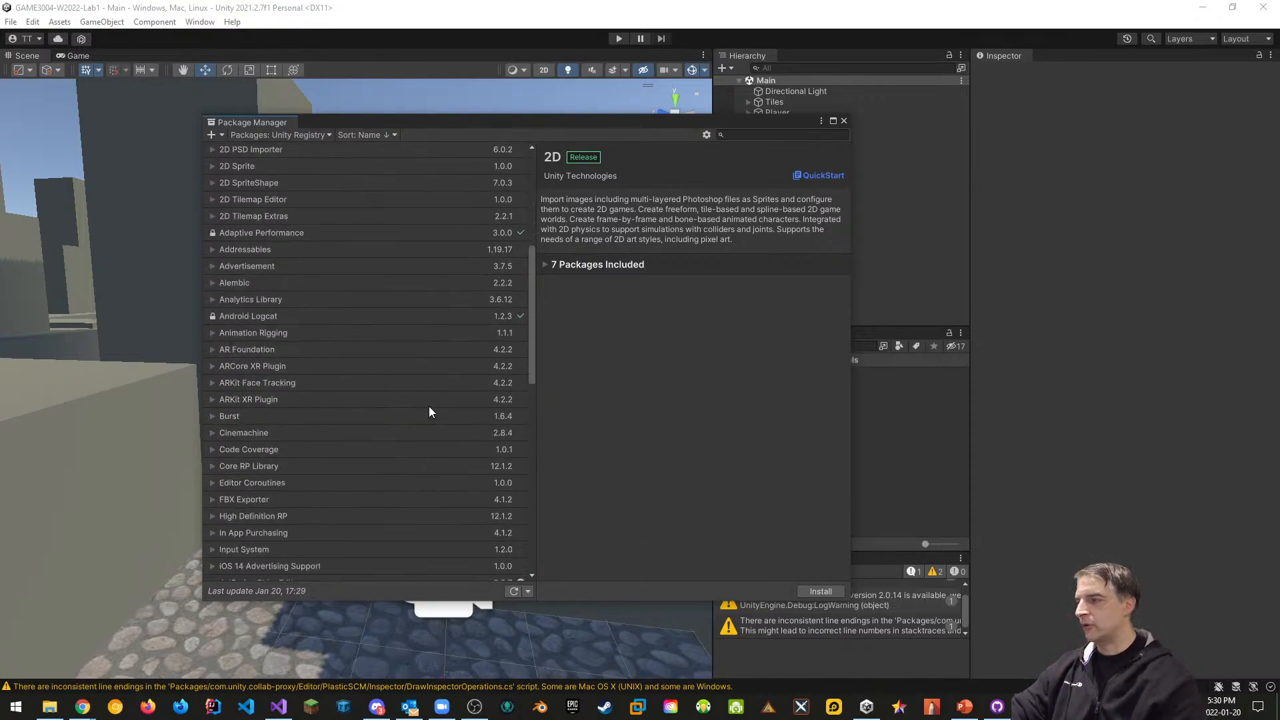
click(246, 428)
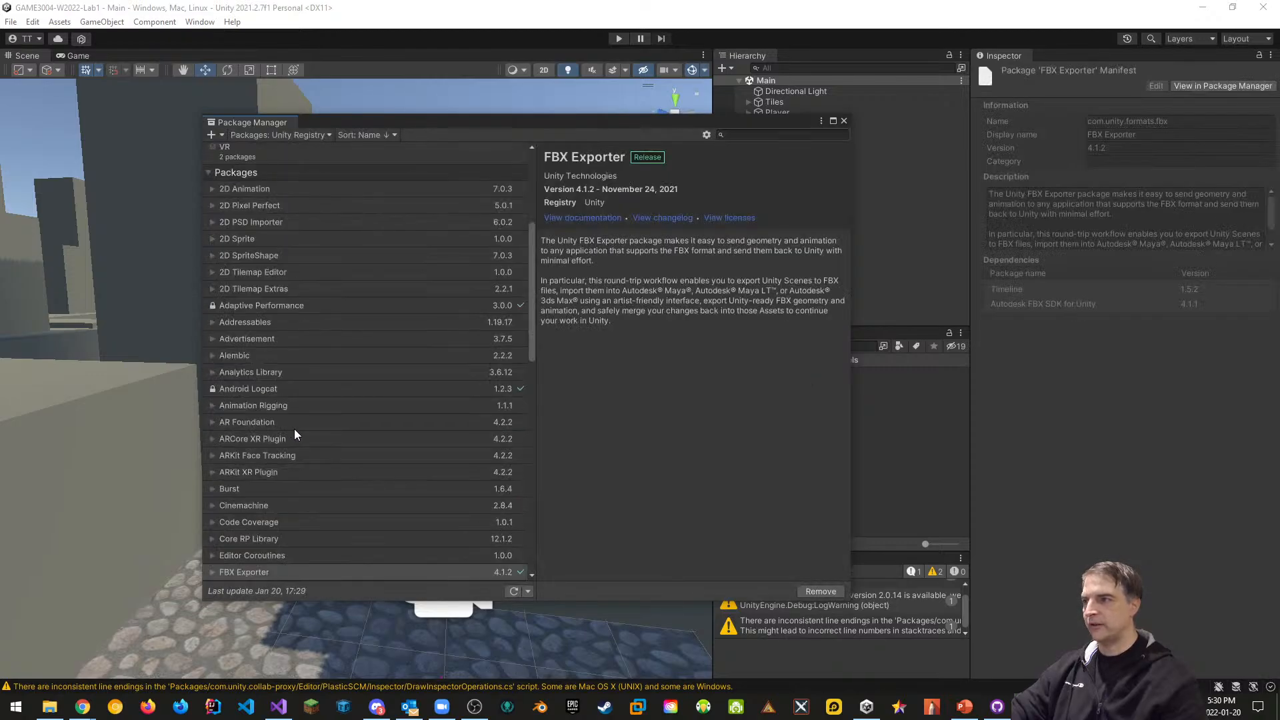
Close Package Manager, select Tile1 under Tiles and frame it in the Scene view
click(844, 121)
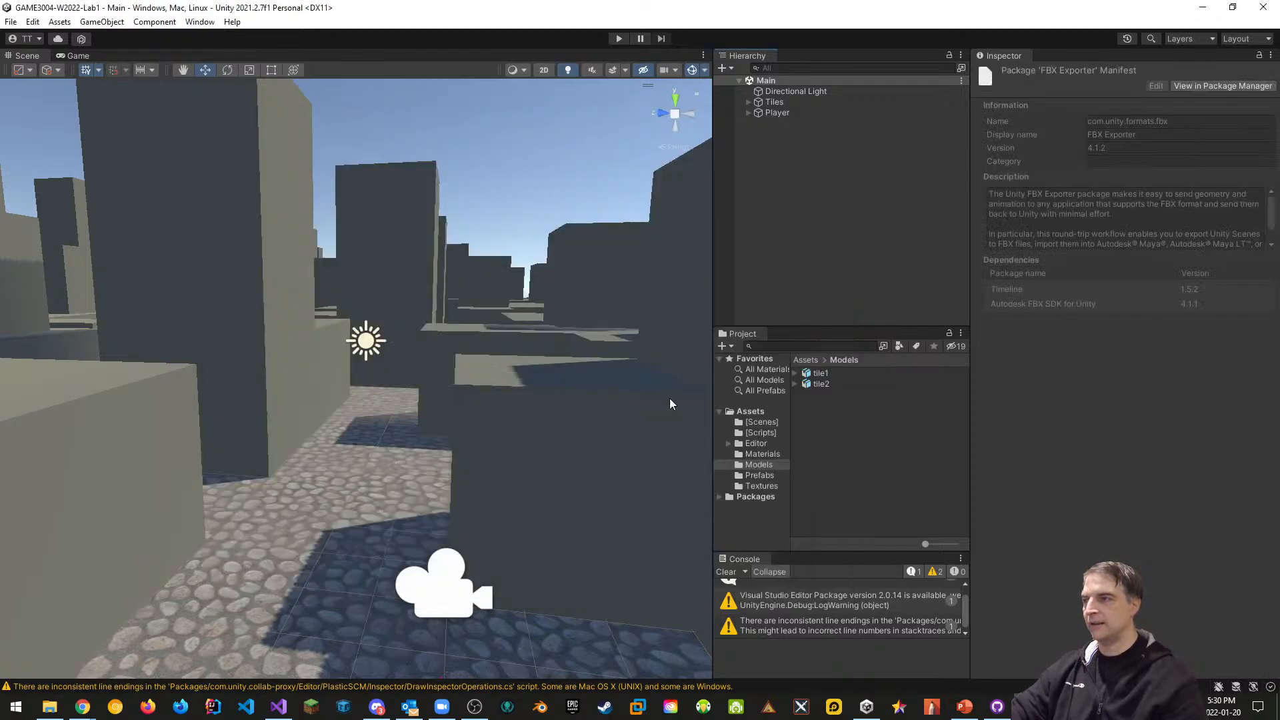
click(748, 113)
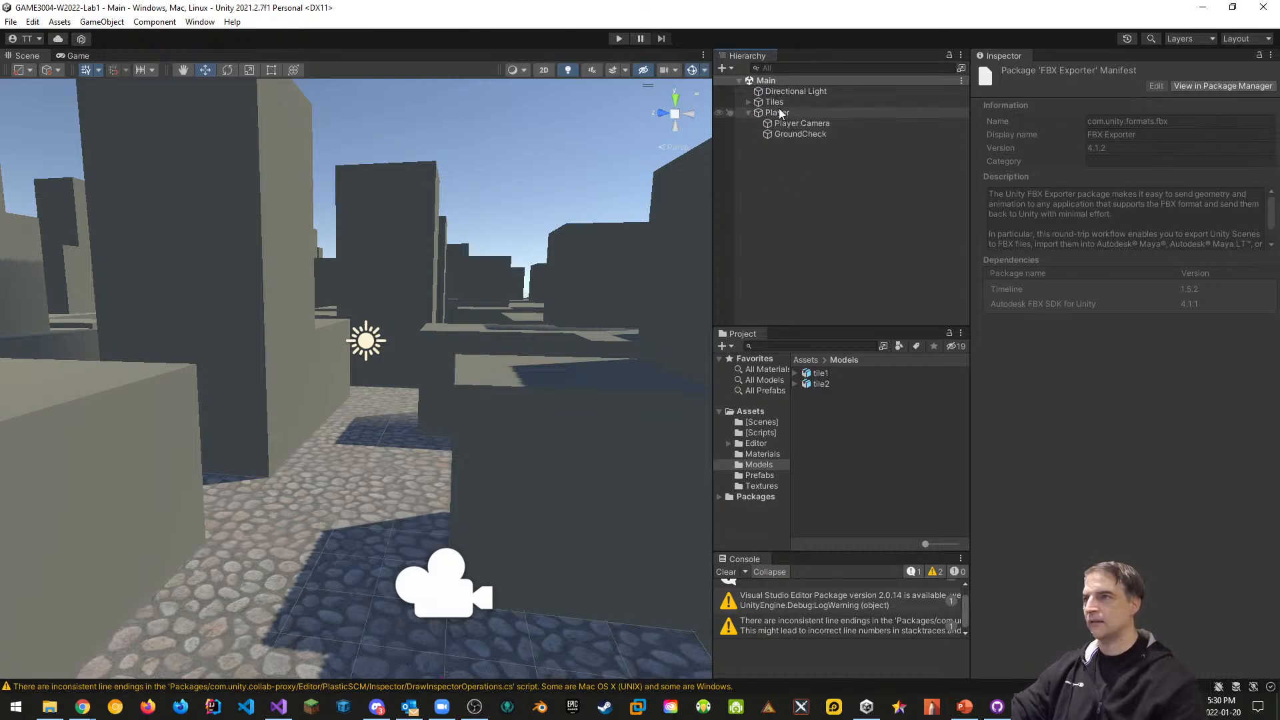
click(777, 103)
click(747, 102)
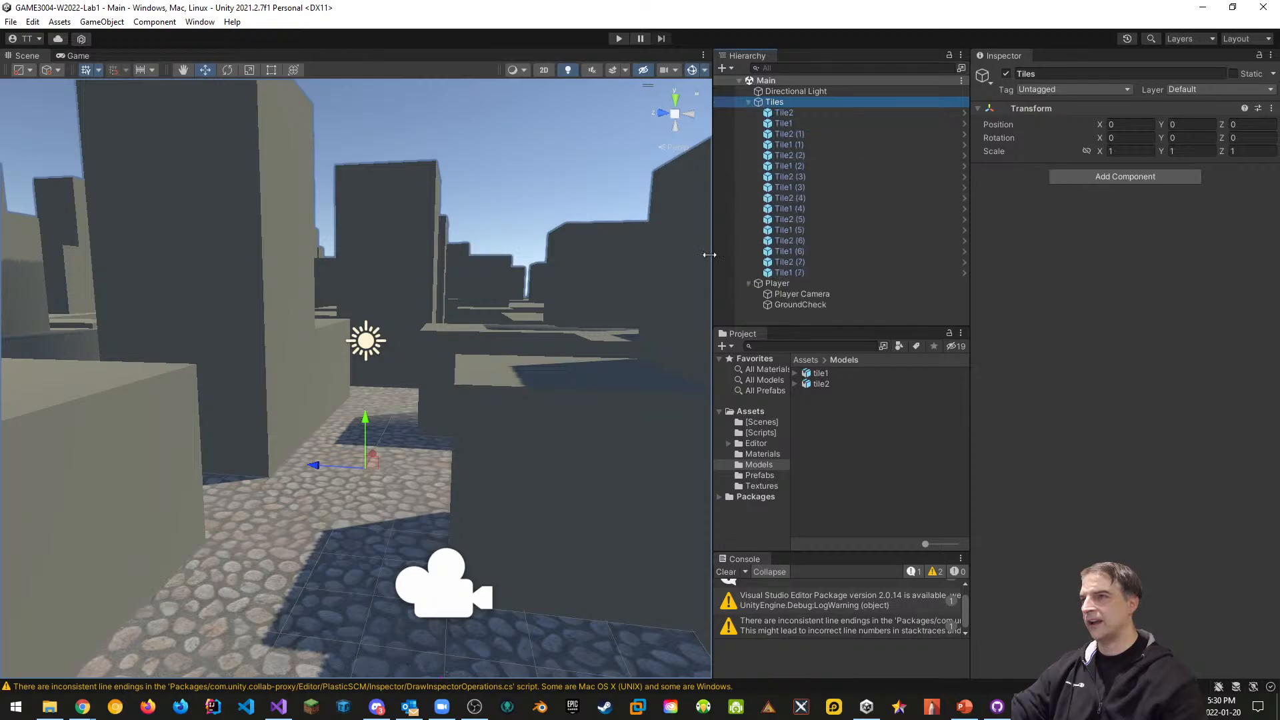
click(781, 123)
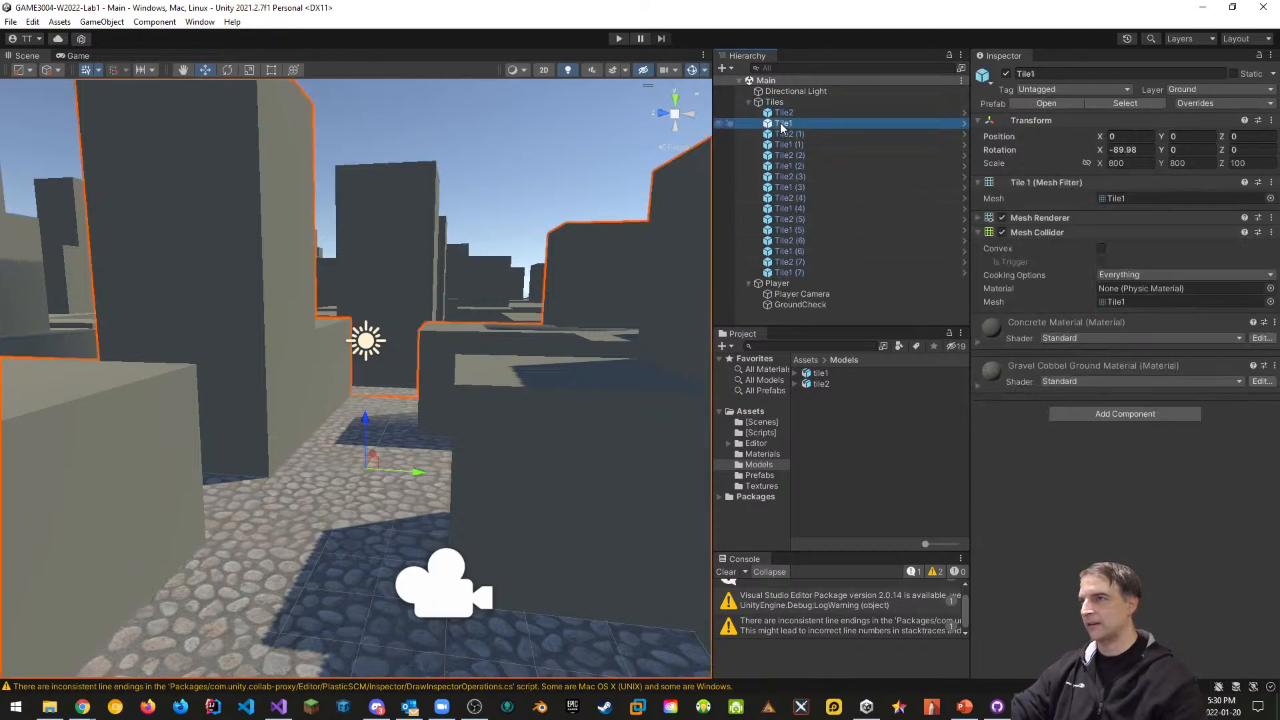
key(f)
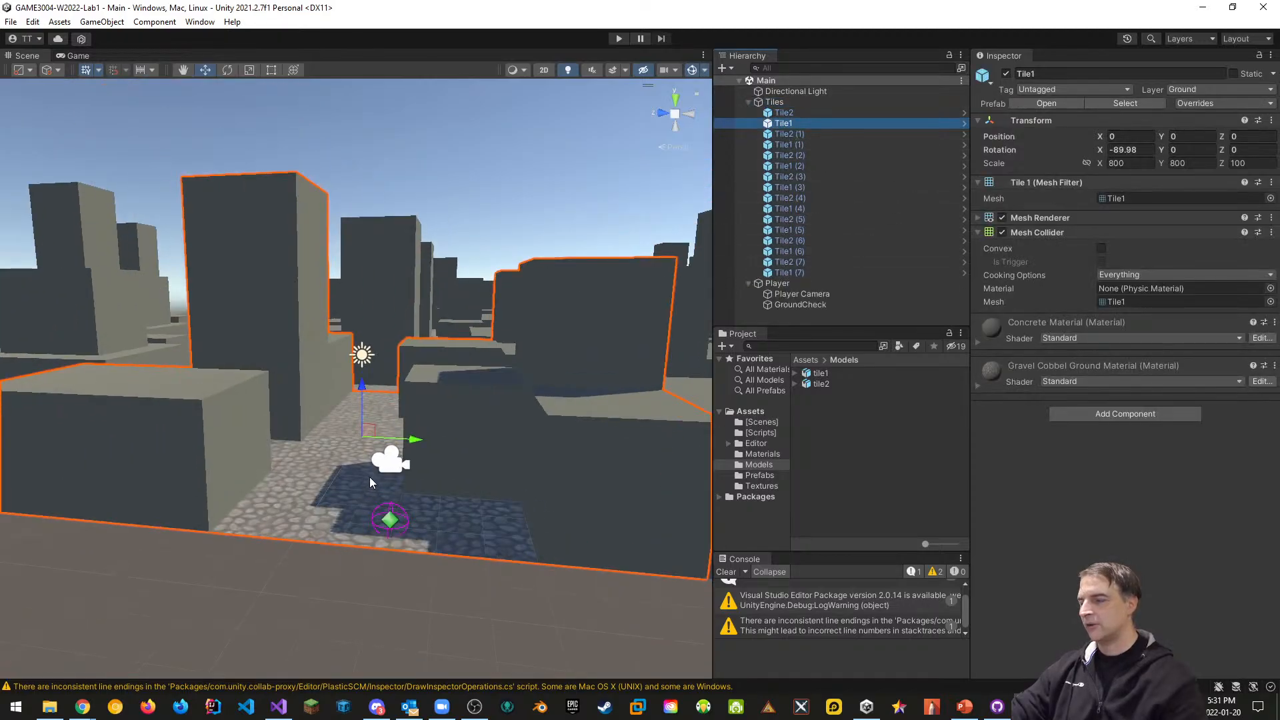
scroll(369, 478, down, 3)
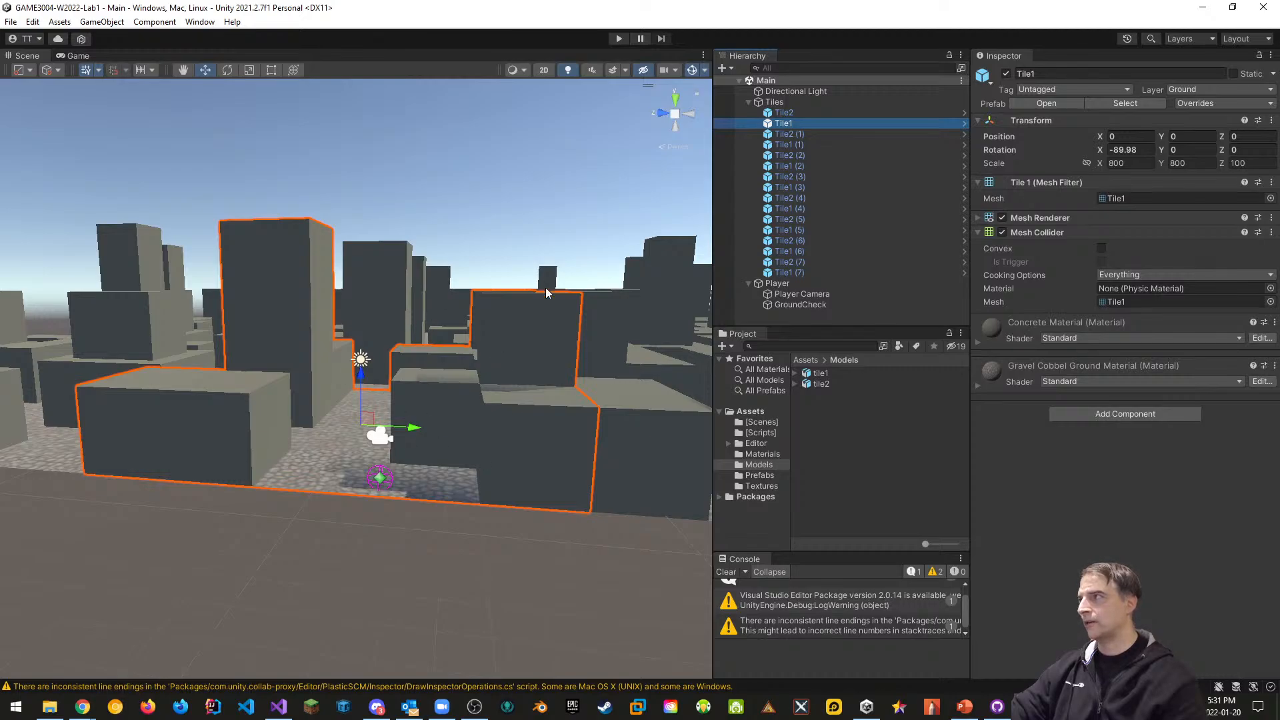
click(117, 22)
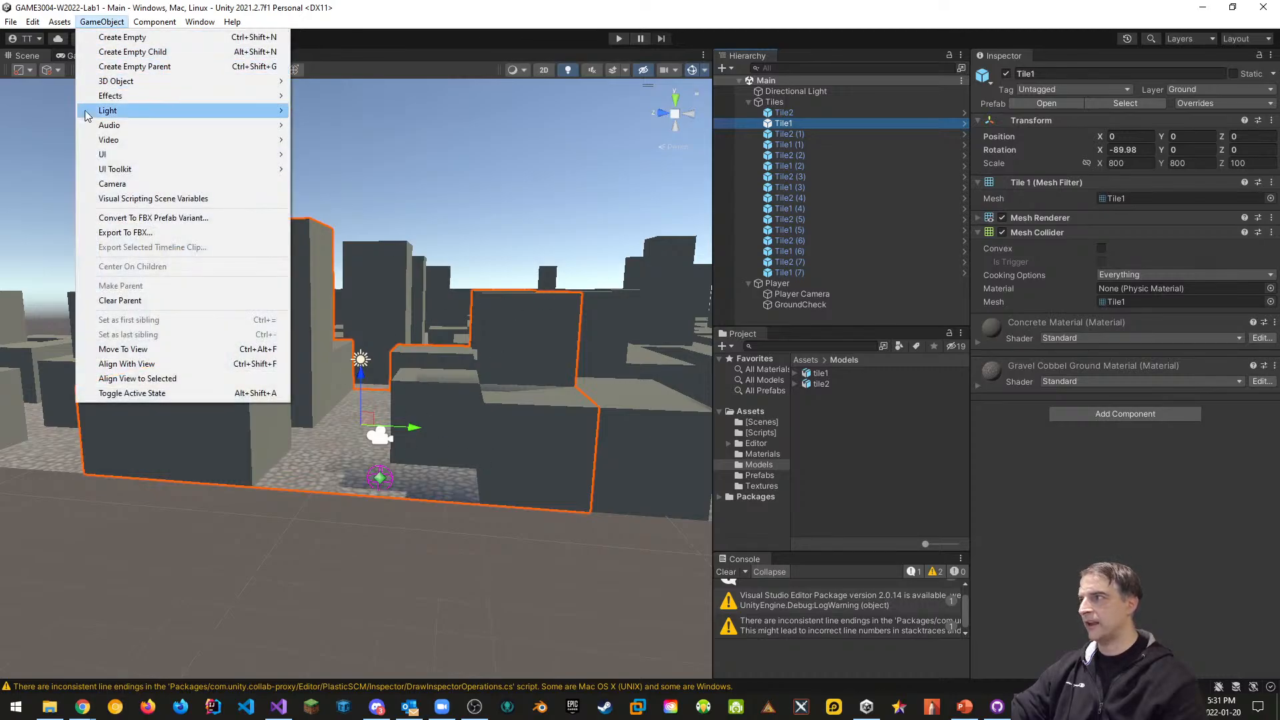
Set Tile1's FBX Export Format to Binary, then close Export Options without exporting
click(132, 237)
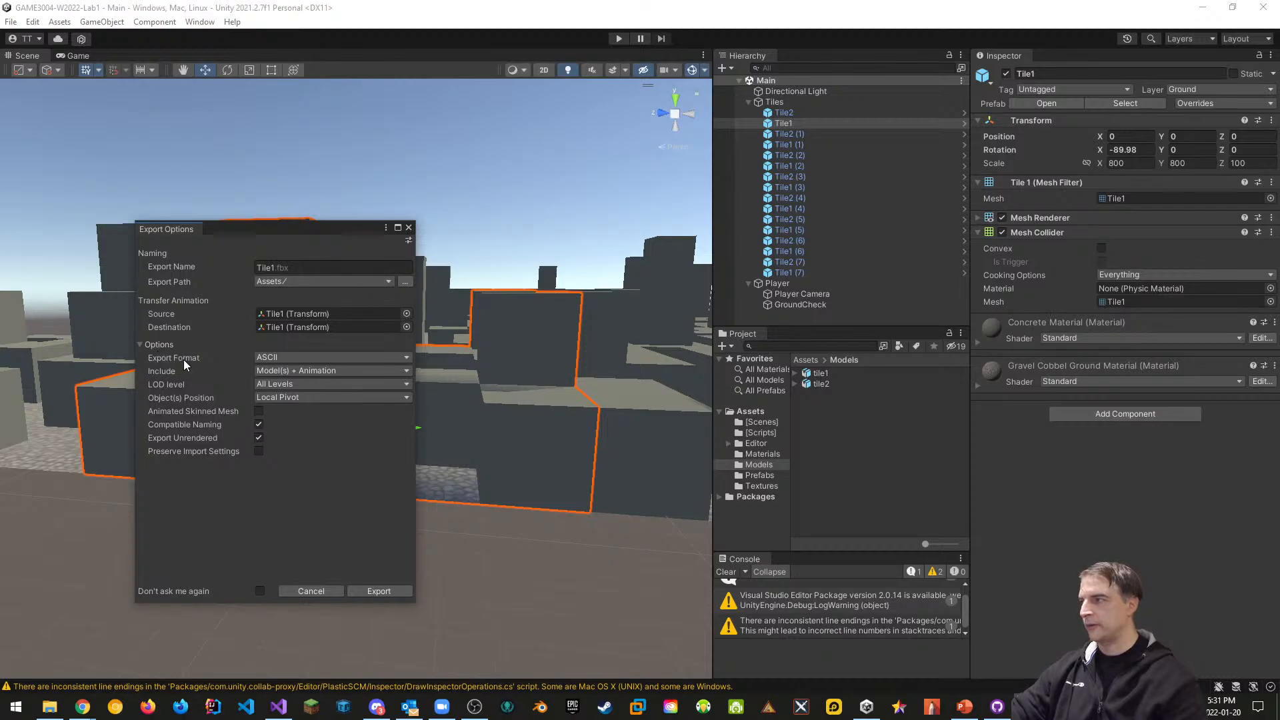
click(298, 357)
click(288, 386)
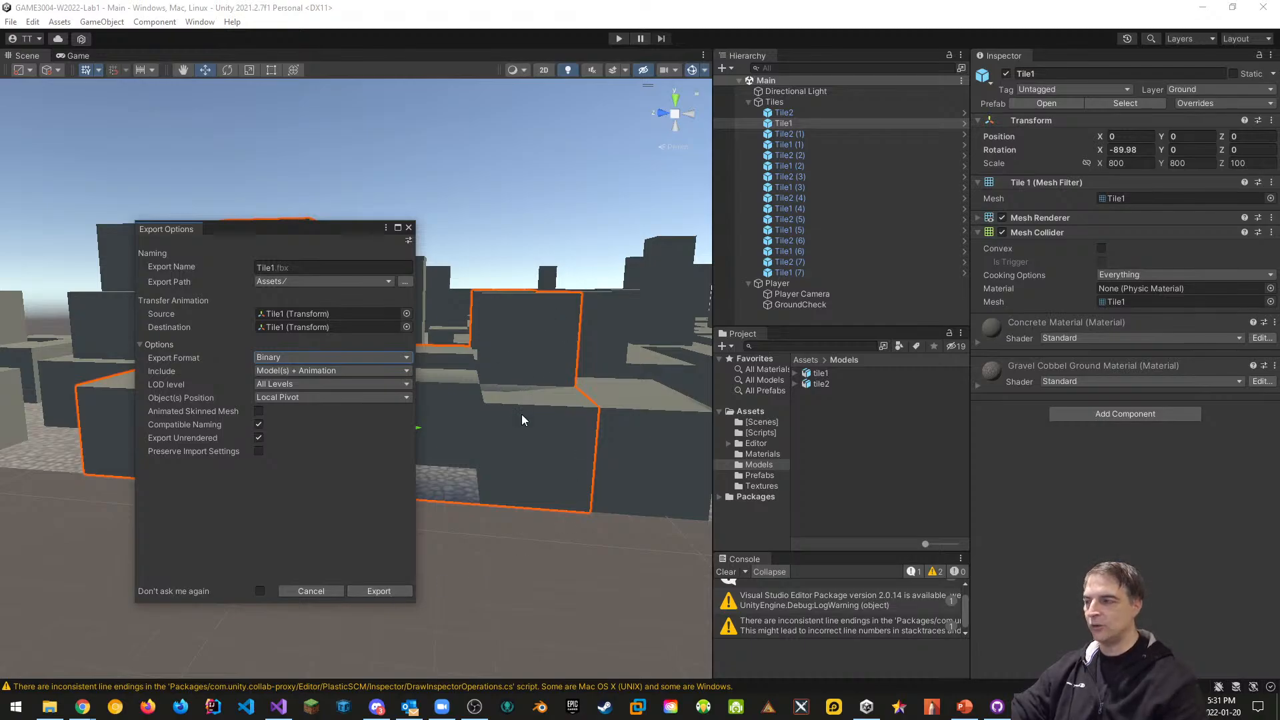
click(408, 228)
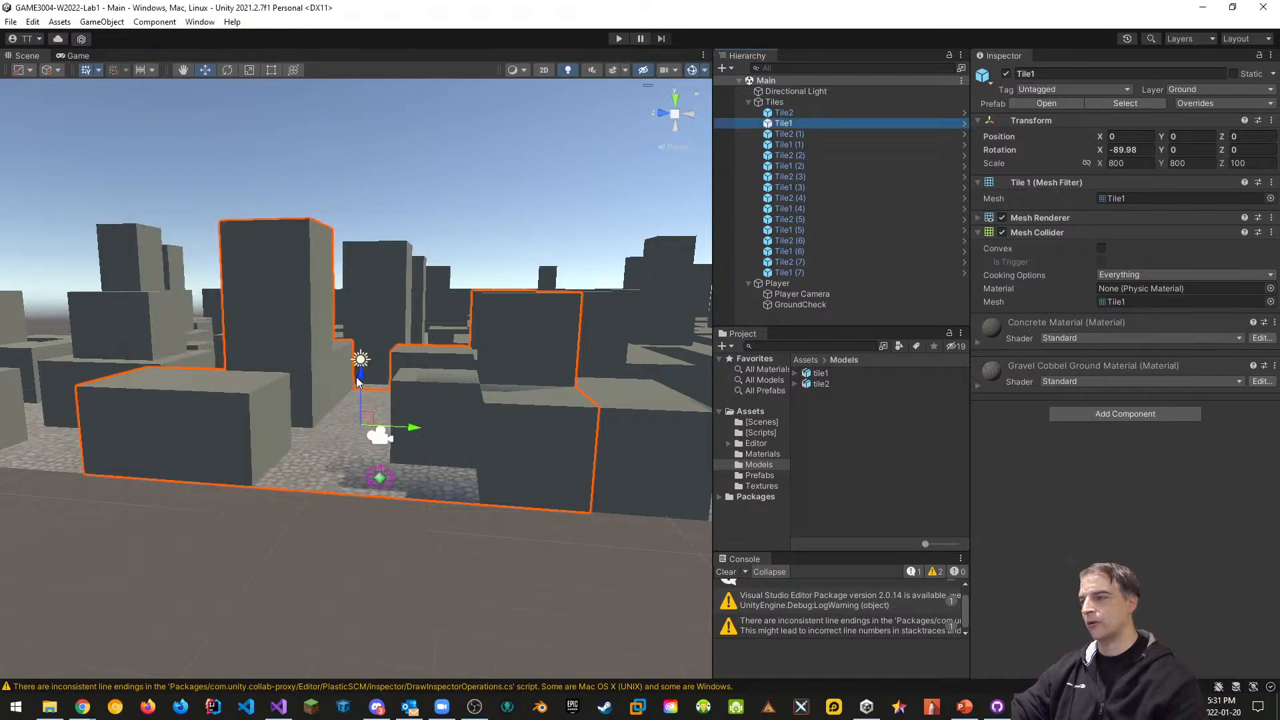
Orbit, fly and zoom the Scene camera out to view the whole tile city
right_drag(358, 380, 438, 414)
key(w)
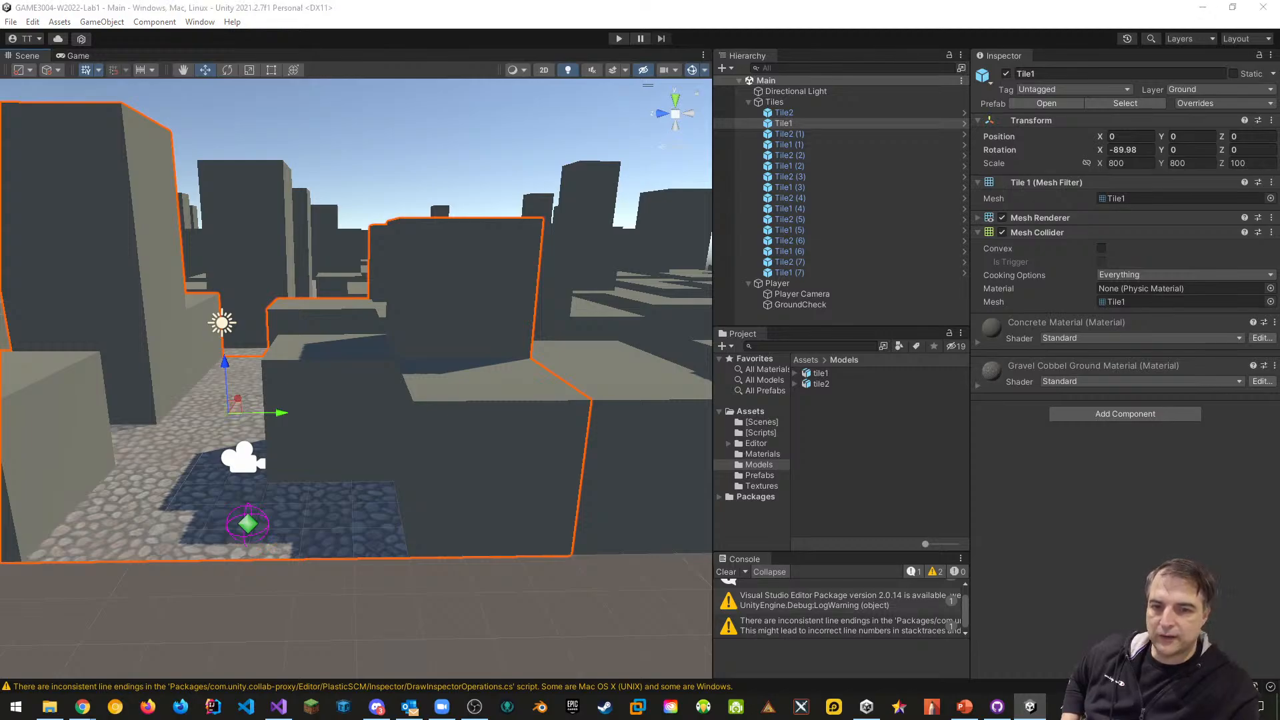
scroll(463, 279, down, 6)
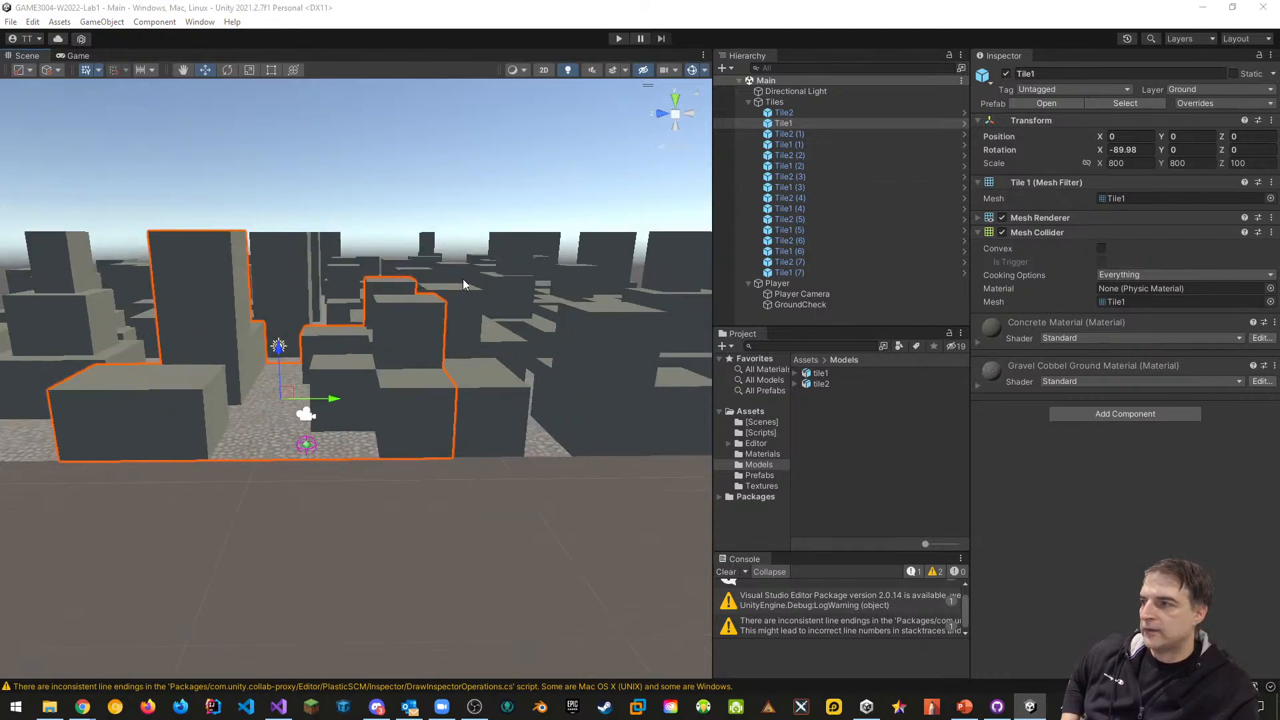
Return to Unity and save the project
click(49, 706)
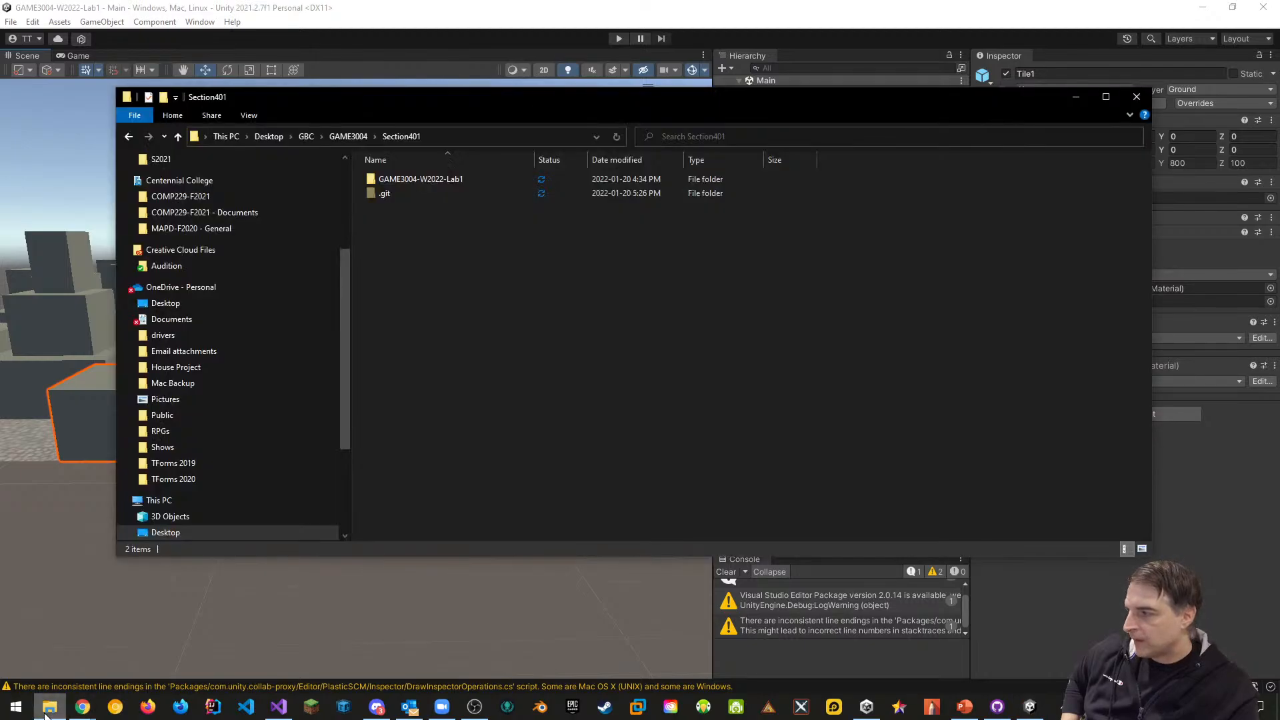
click(280, 67)
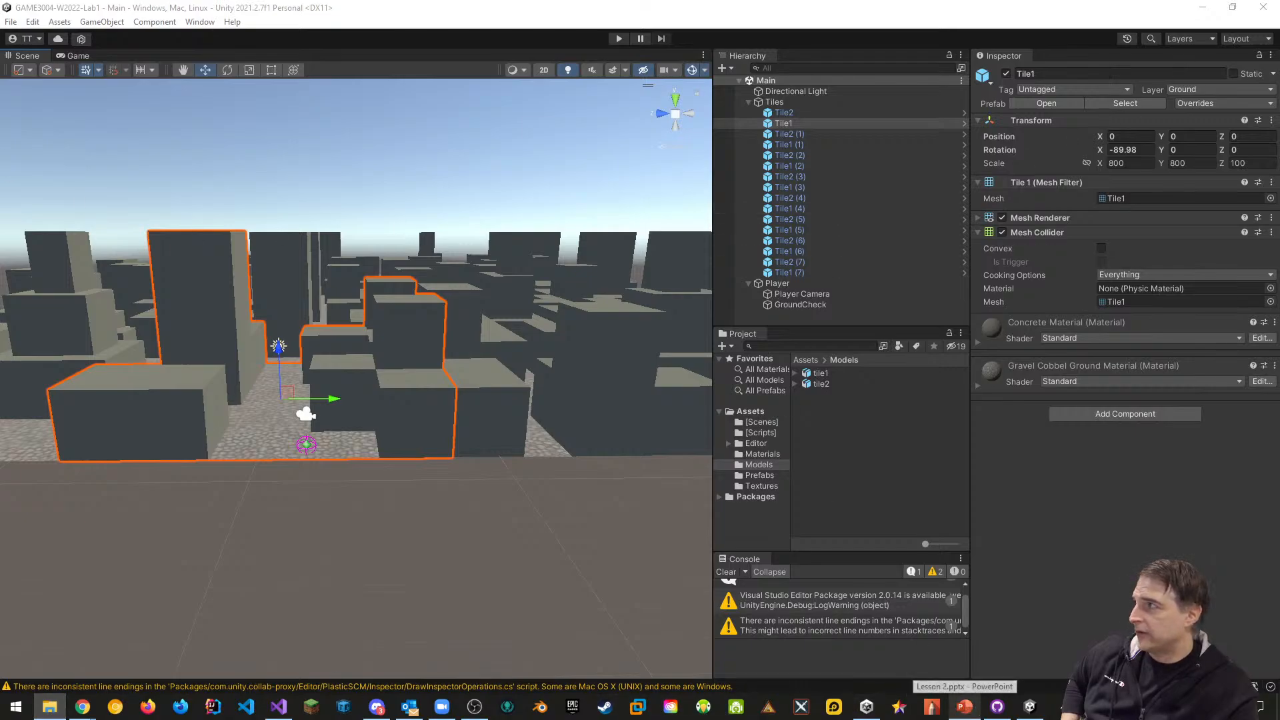
click(10, 22)
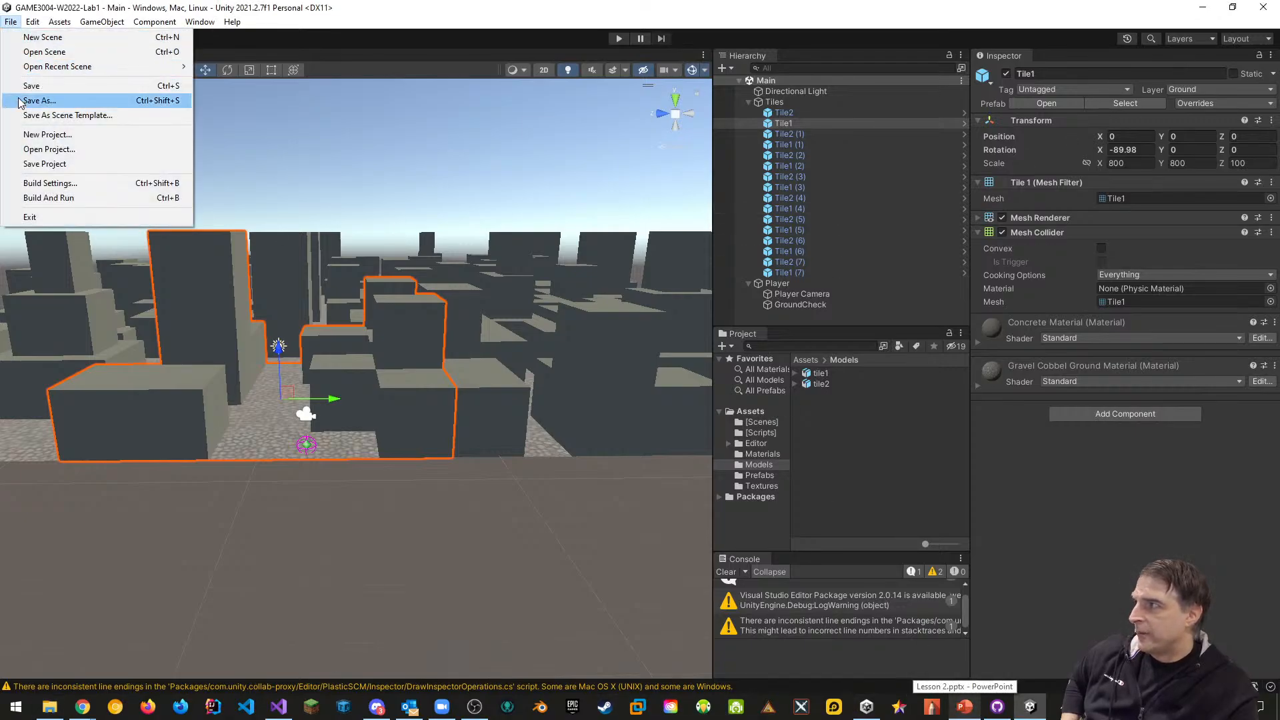
click(35, 164)
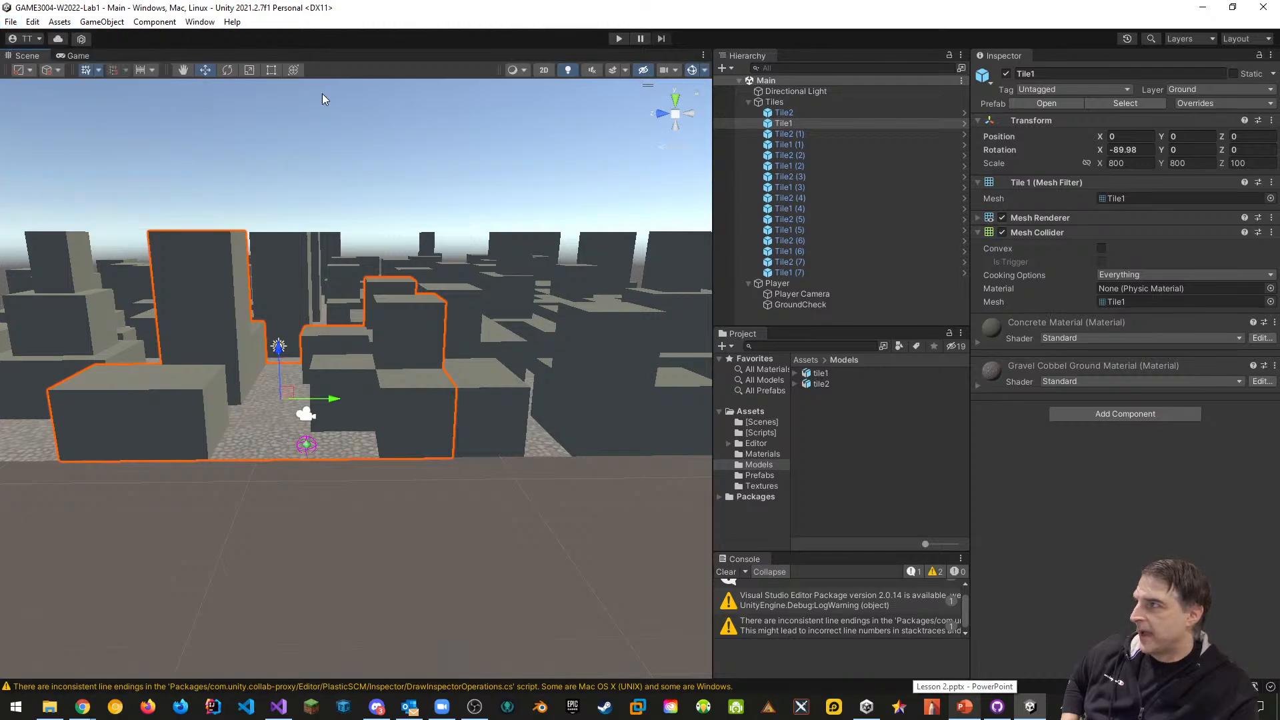
click(10, 22)
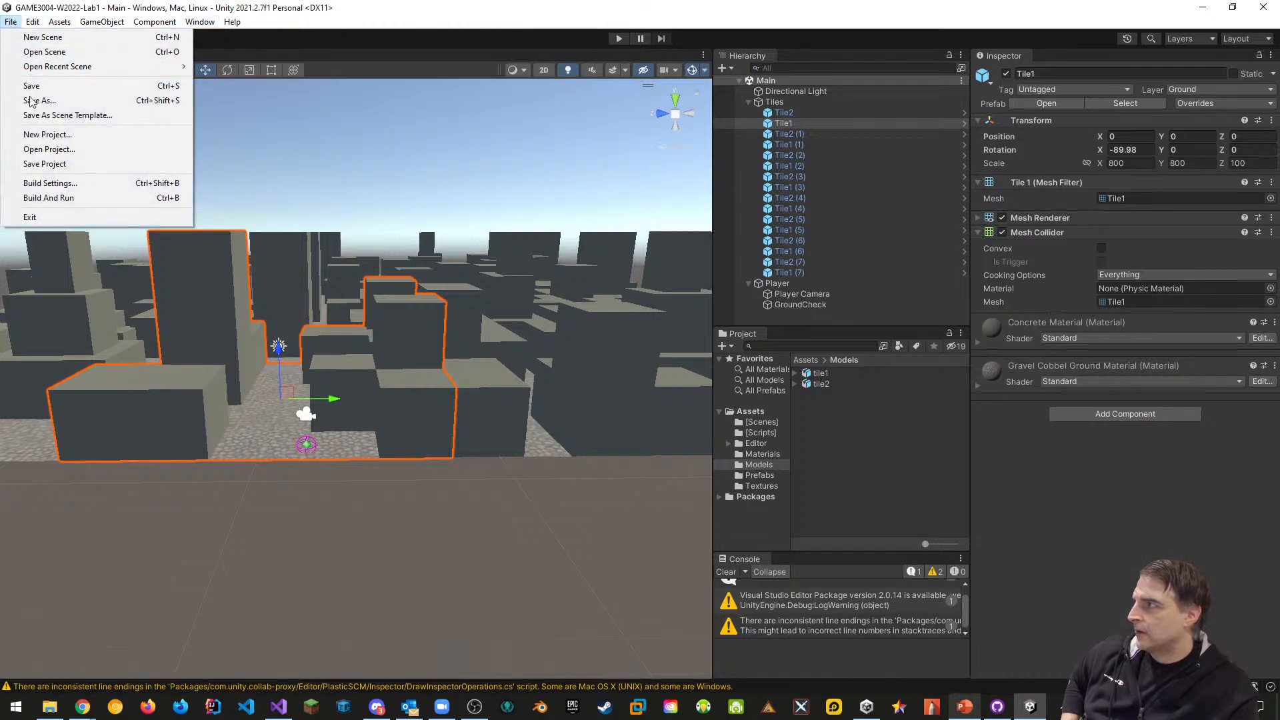
click(35, 164)
Save the Main scene and exit Unity
click(10, 22)
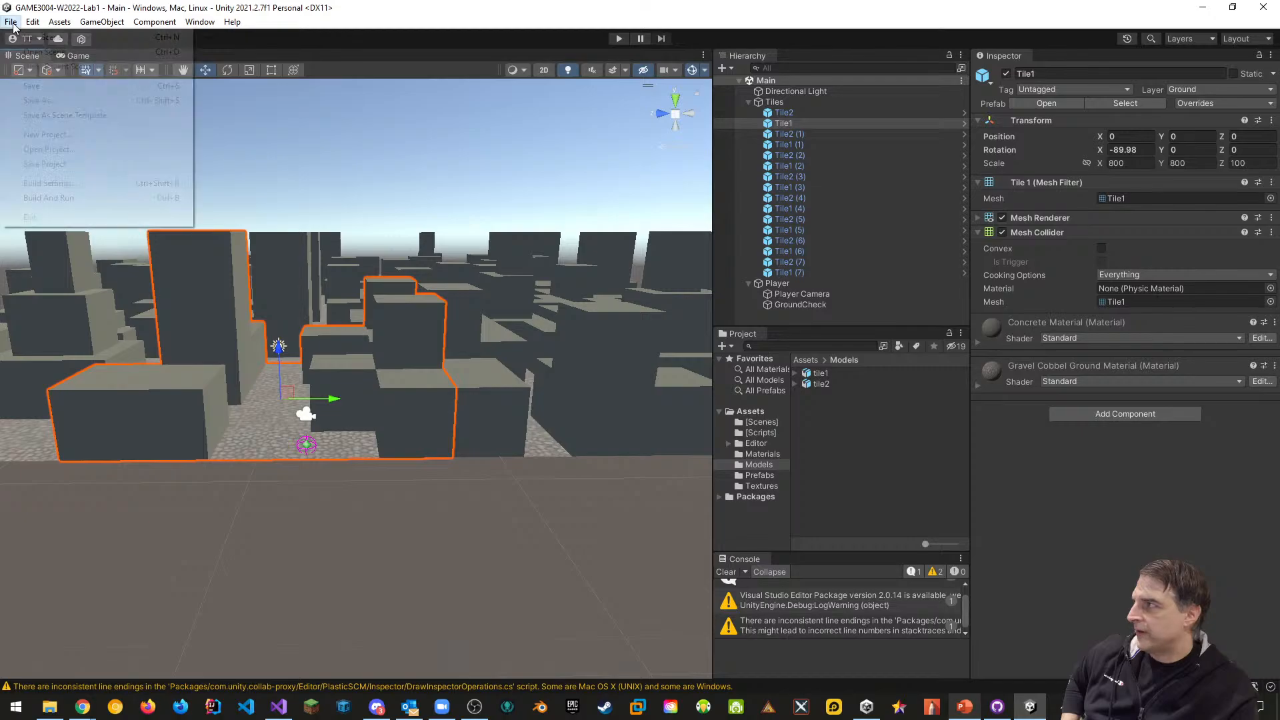
click(20, 85)
click(10, 22)
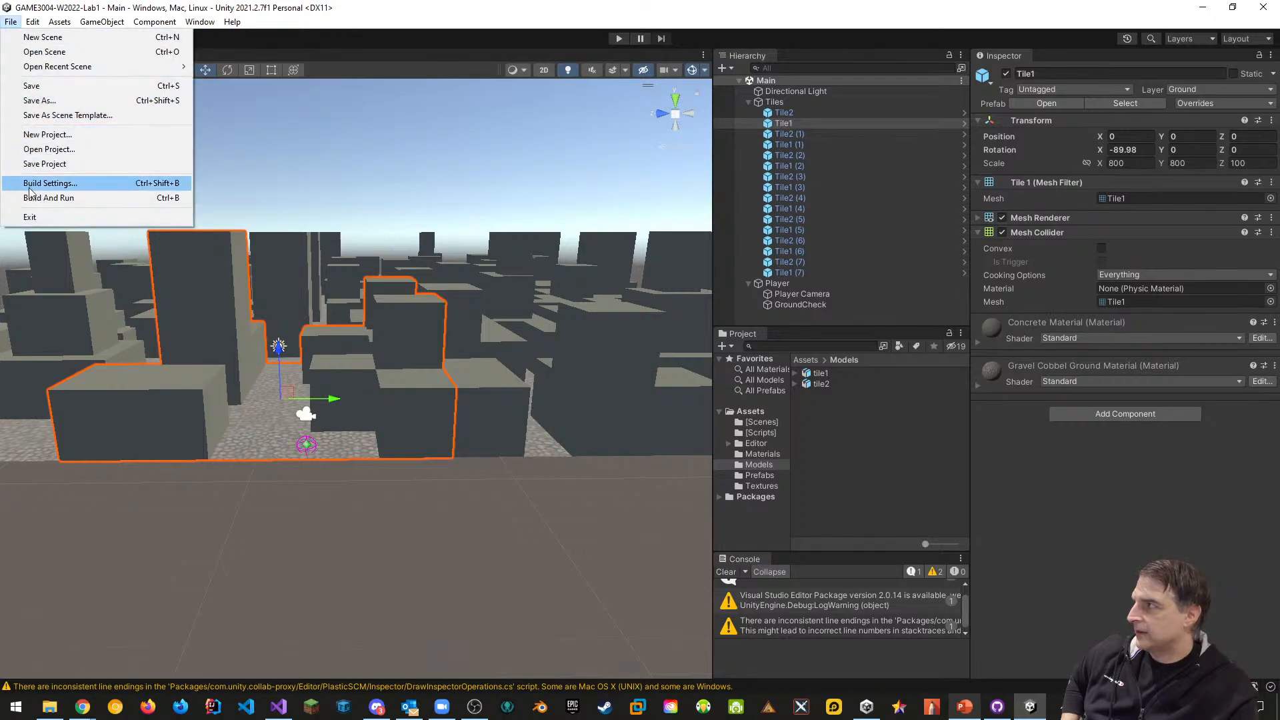
click(34, 217)
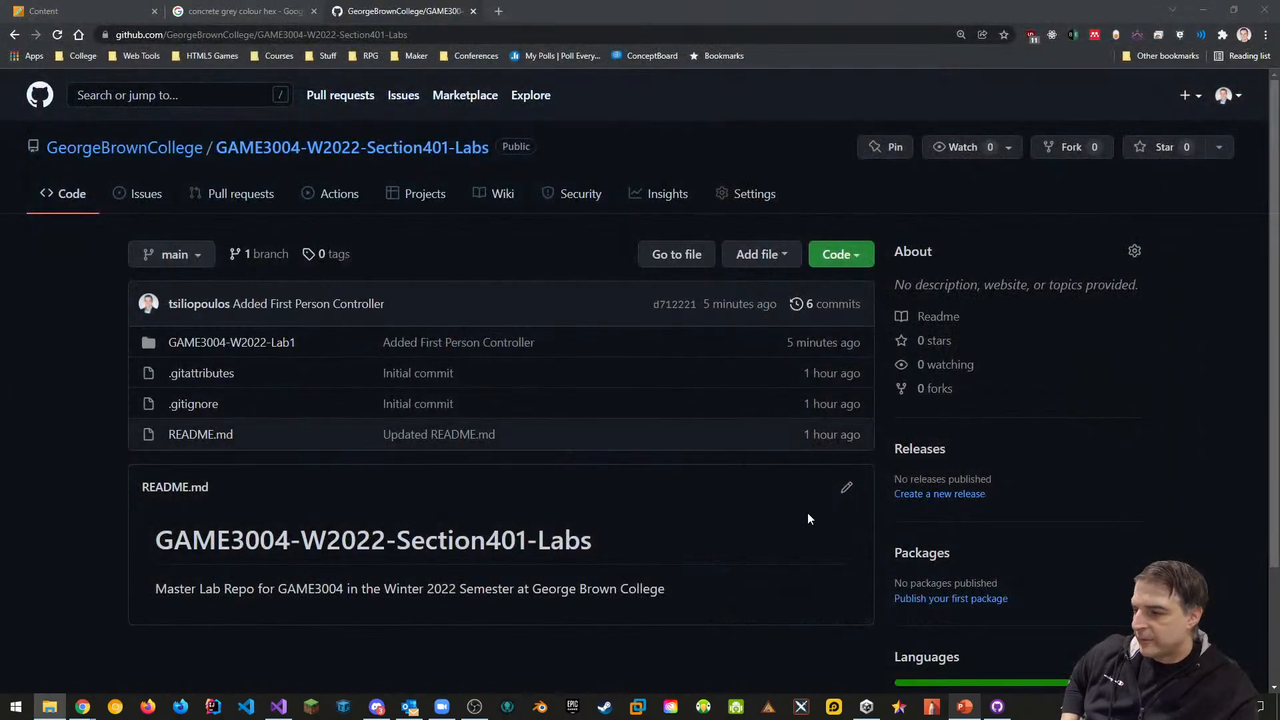
Commit the seven changes as 'Added the FBX FXporter Package' and push to origin
click(998, 707)
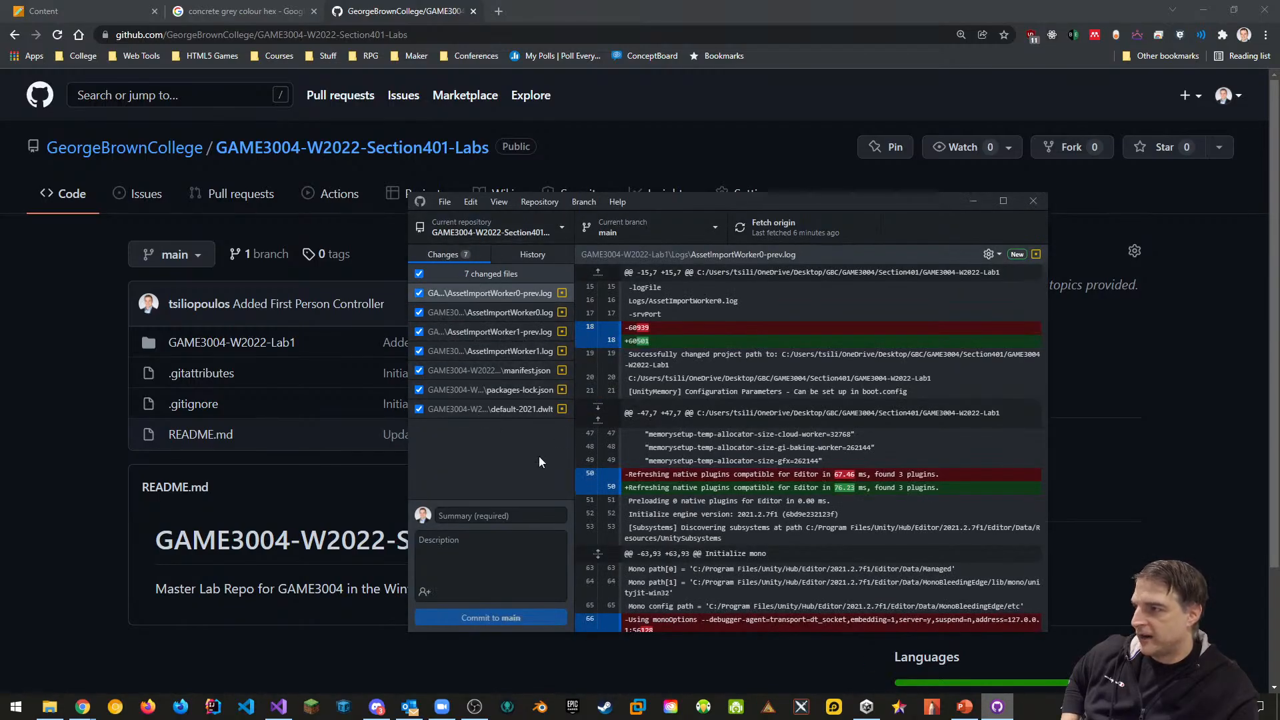
click(495, 519)
text(A)
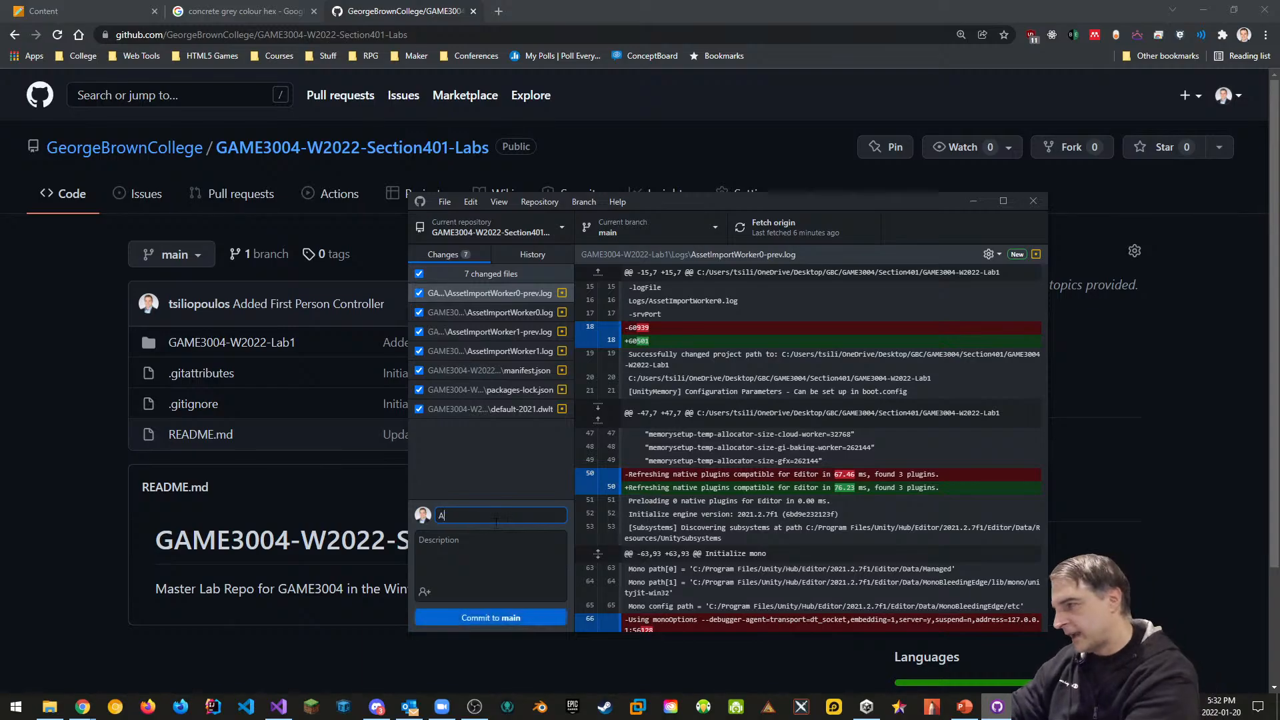
text(dded the F)
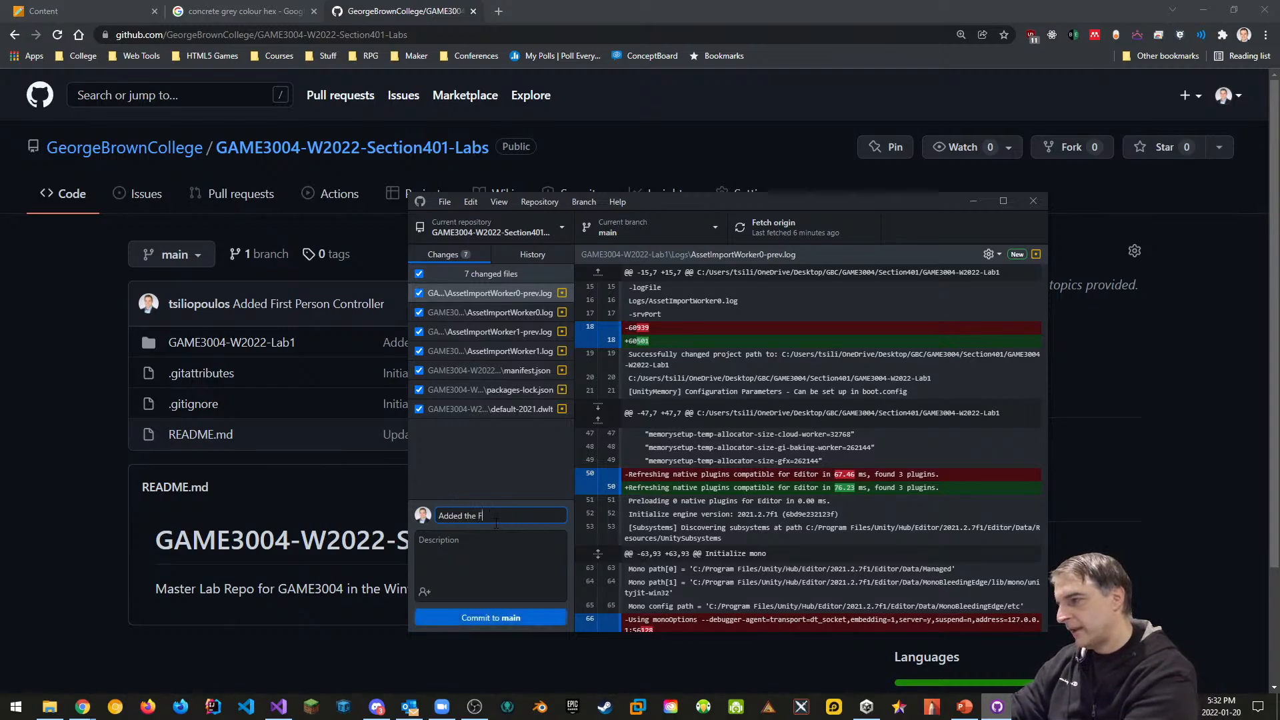
text(BX FX)
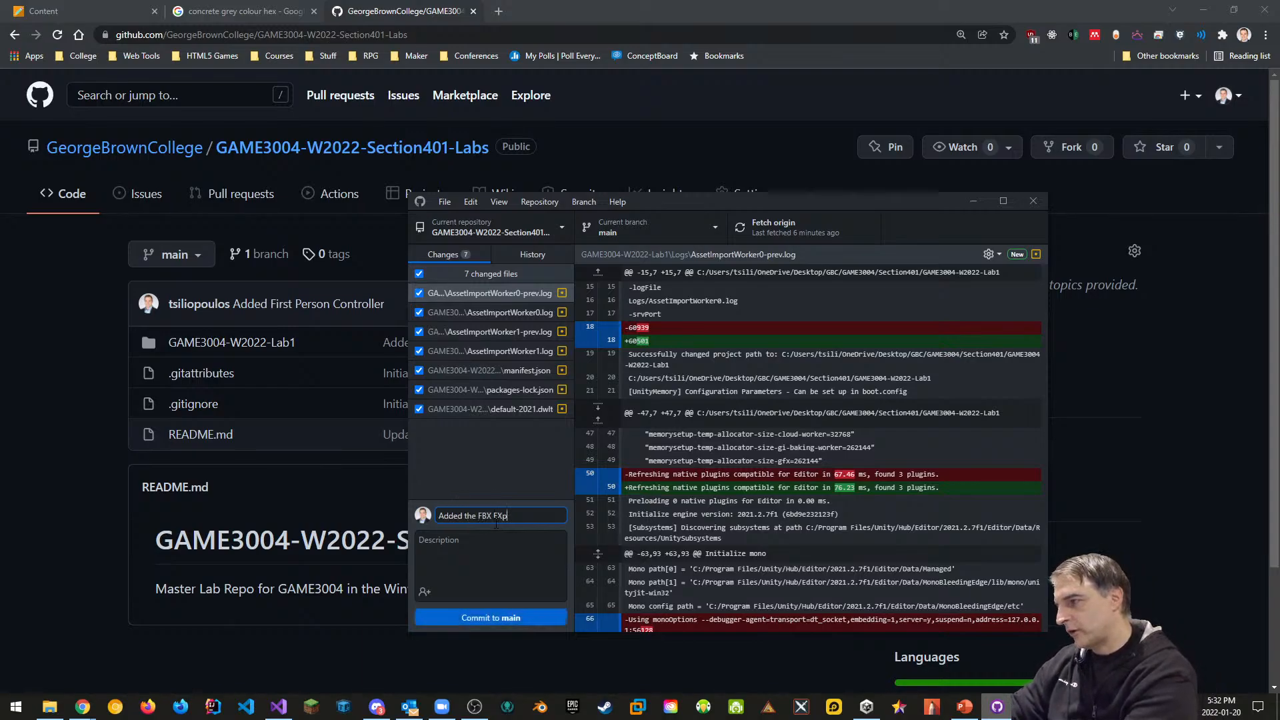
text(porter )
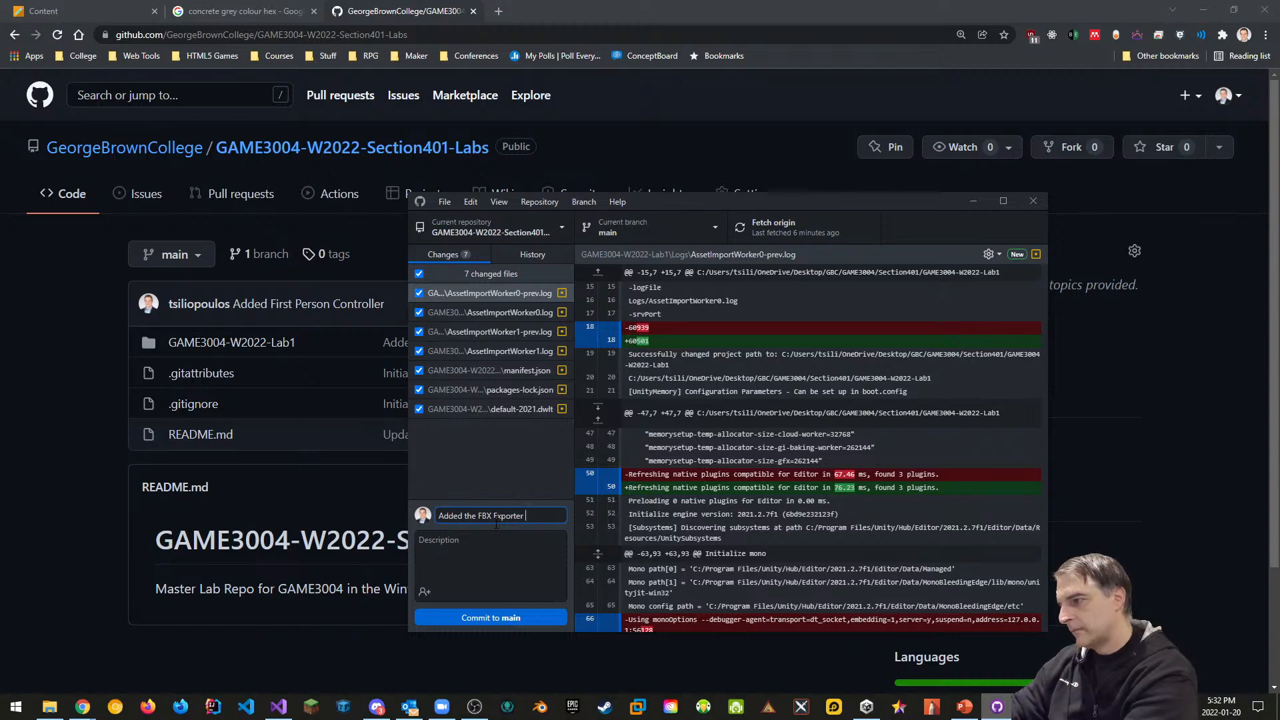
text(Package)
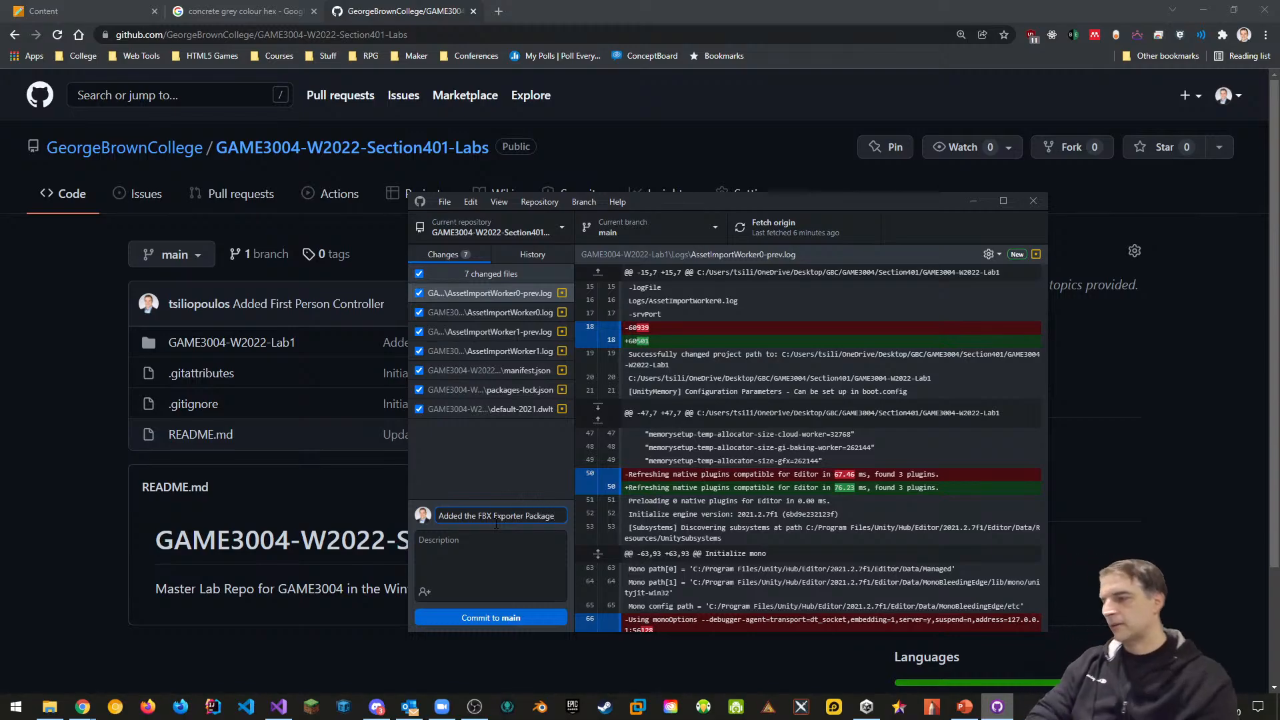
click(510, 613)
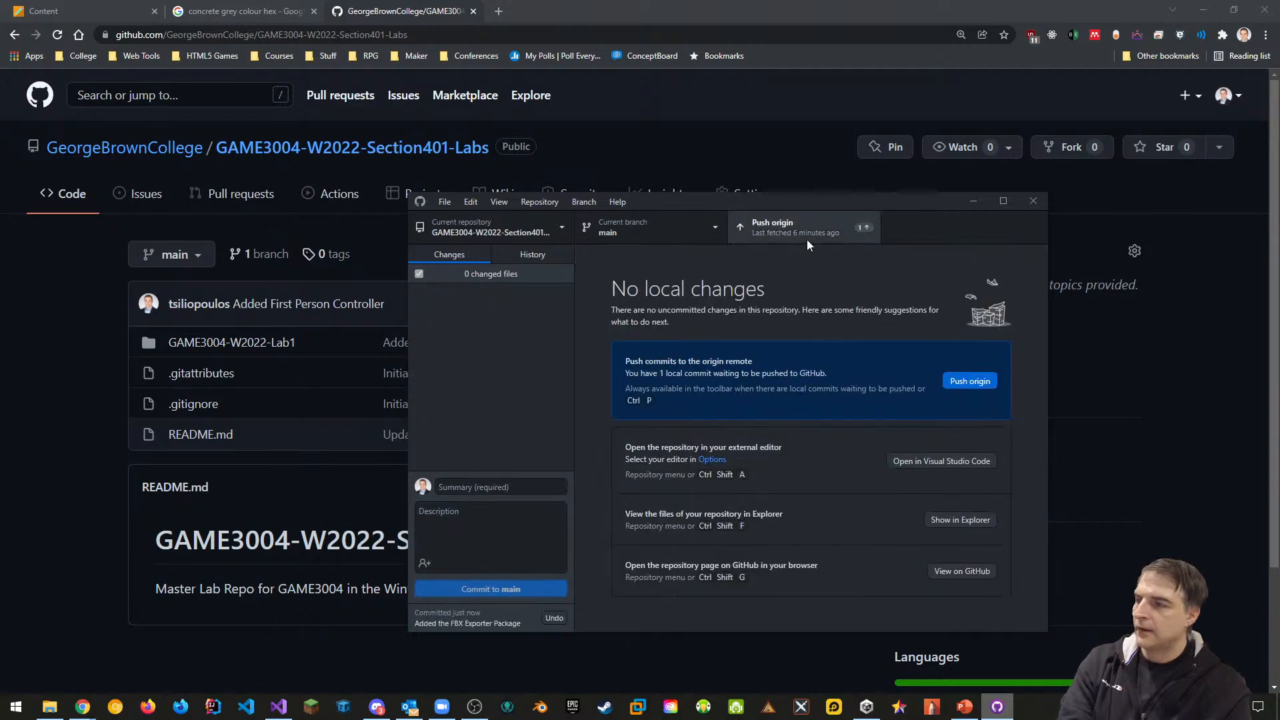
click(970, 381)
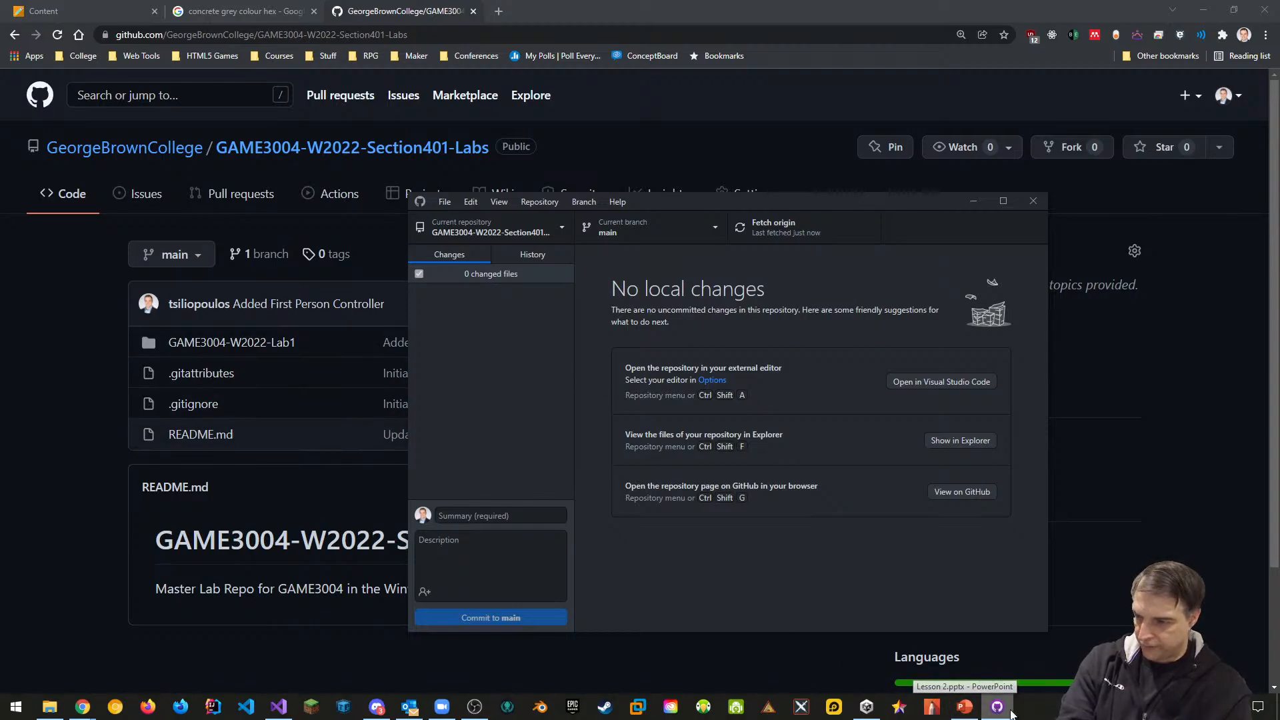
click(874, 710)
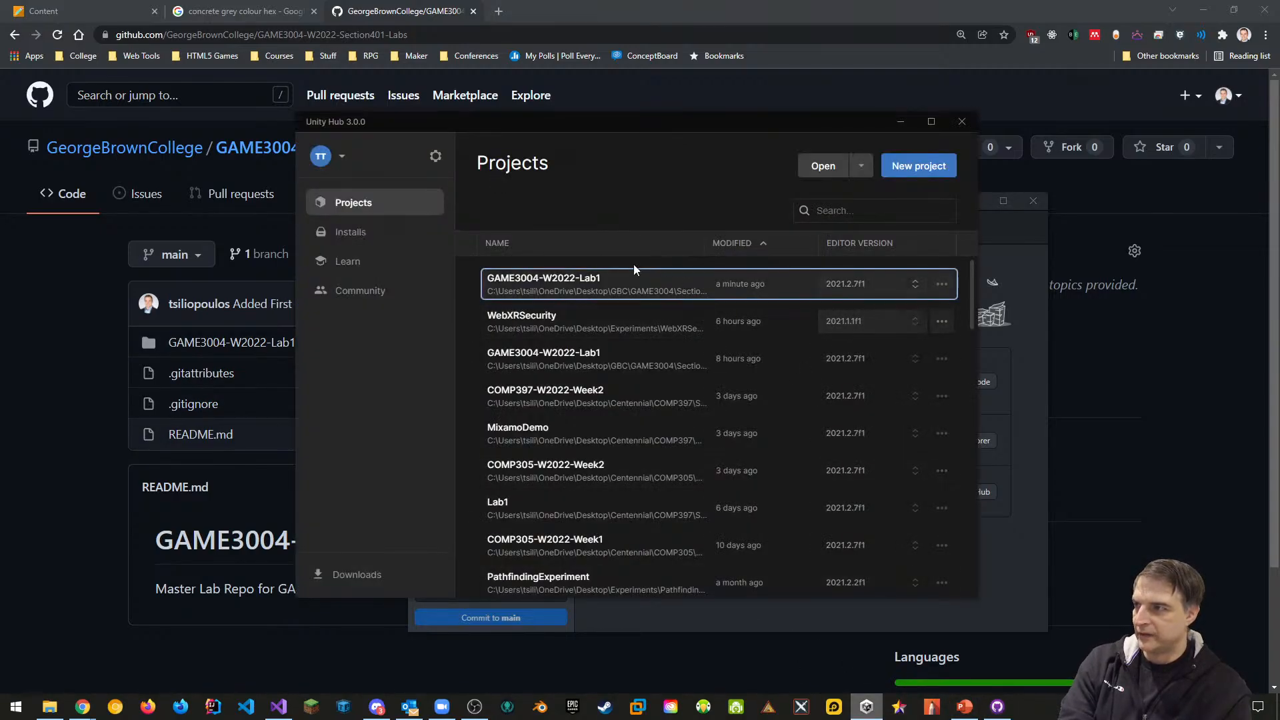
Open the top GAME3004-W2022-Lab1 project from Unity Hub's Projects list
click(637, 286)
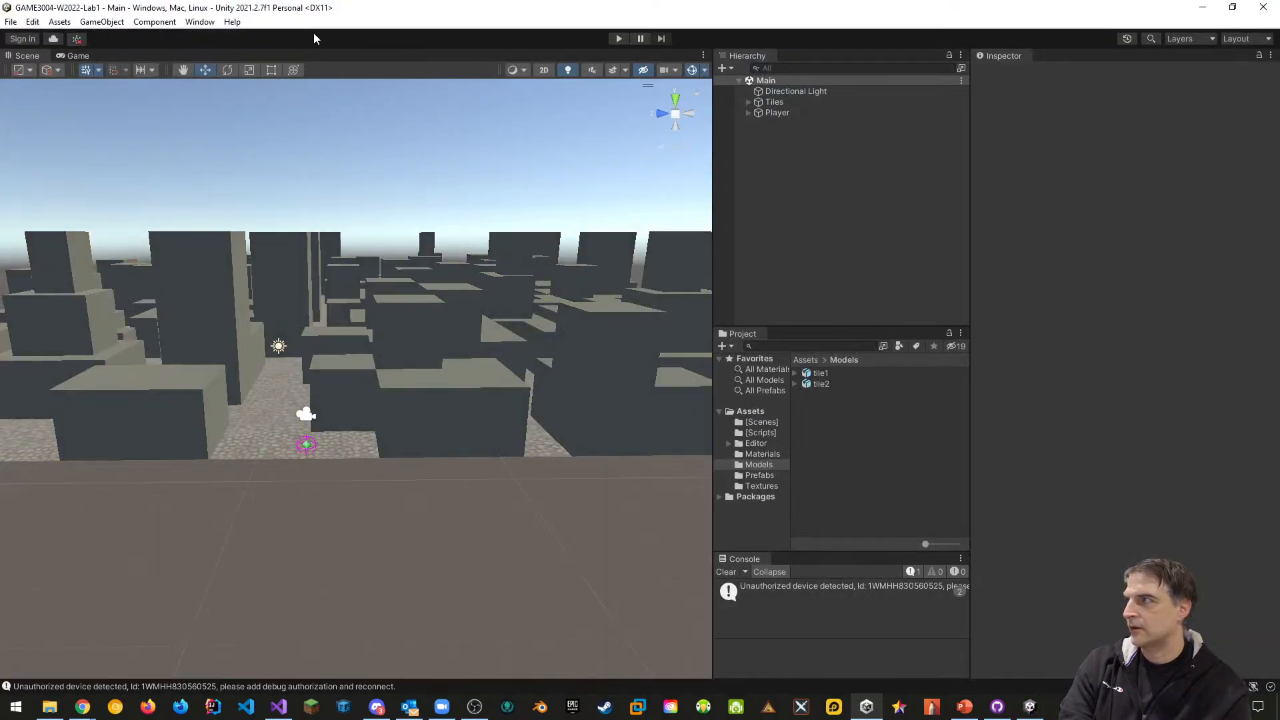
click(194, 24)
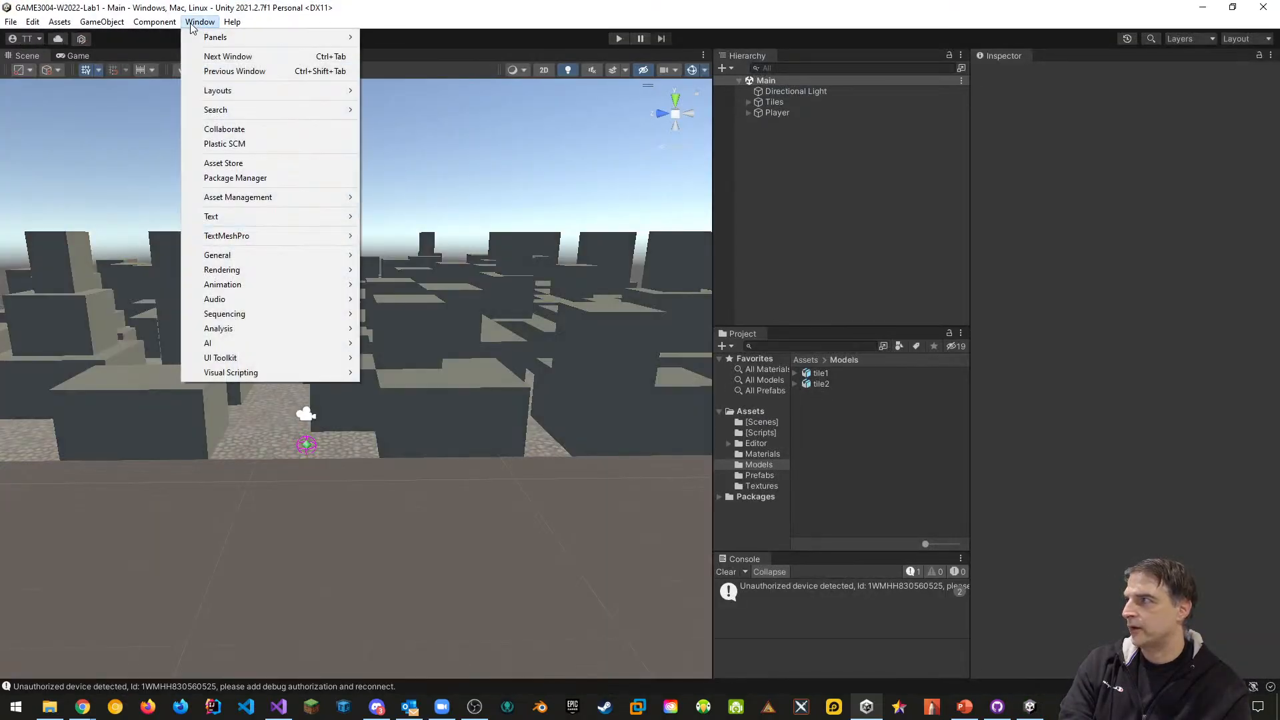
click(235, 179)
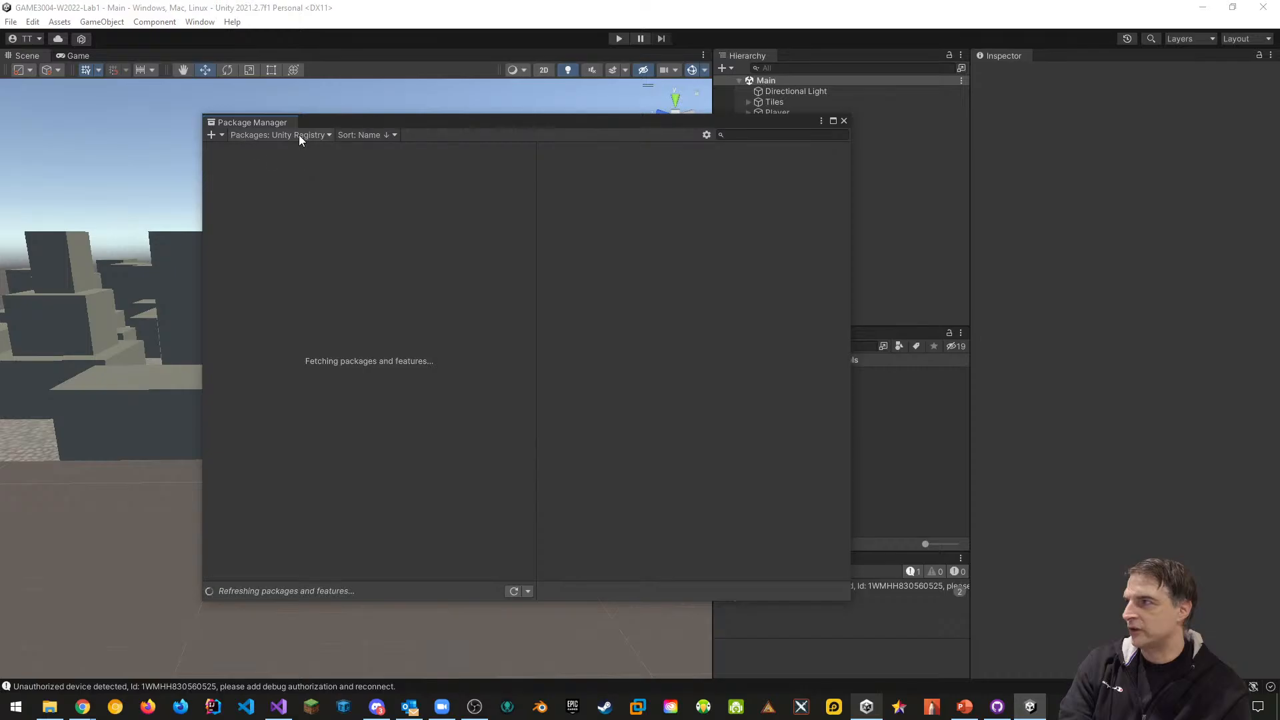
click(299, 135)
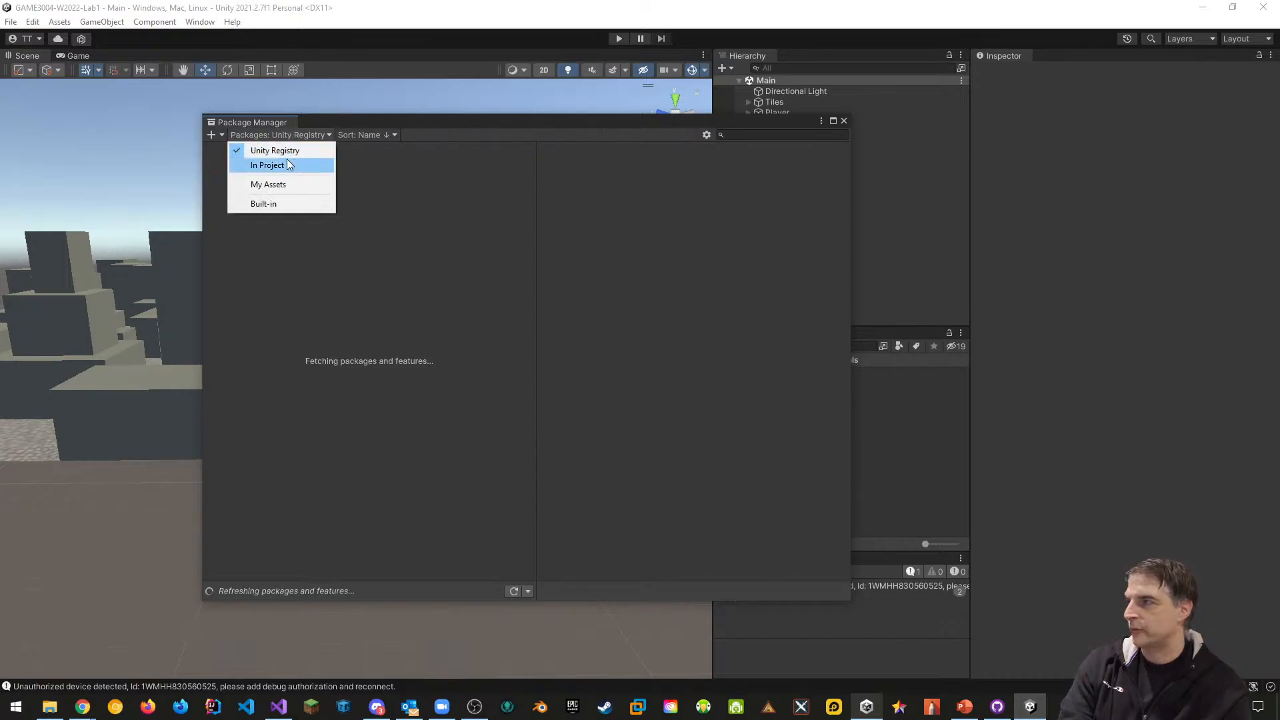
click(285, 150)
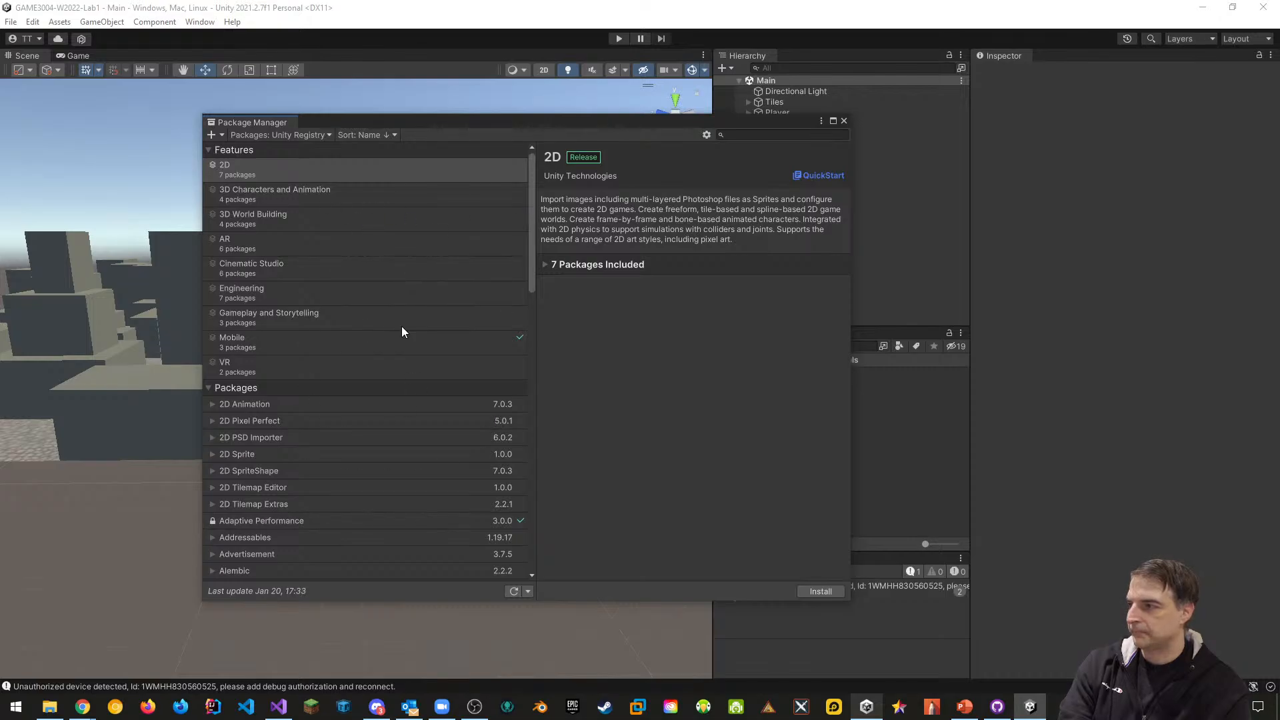
scroll(403, 332, down, 15)
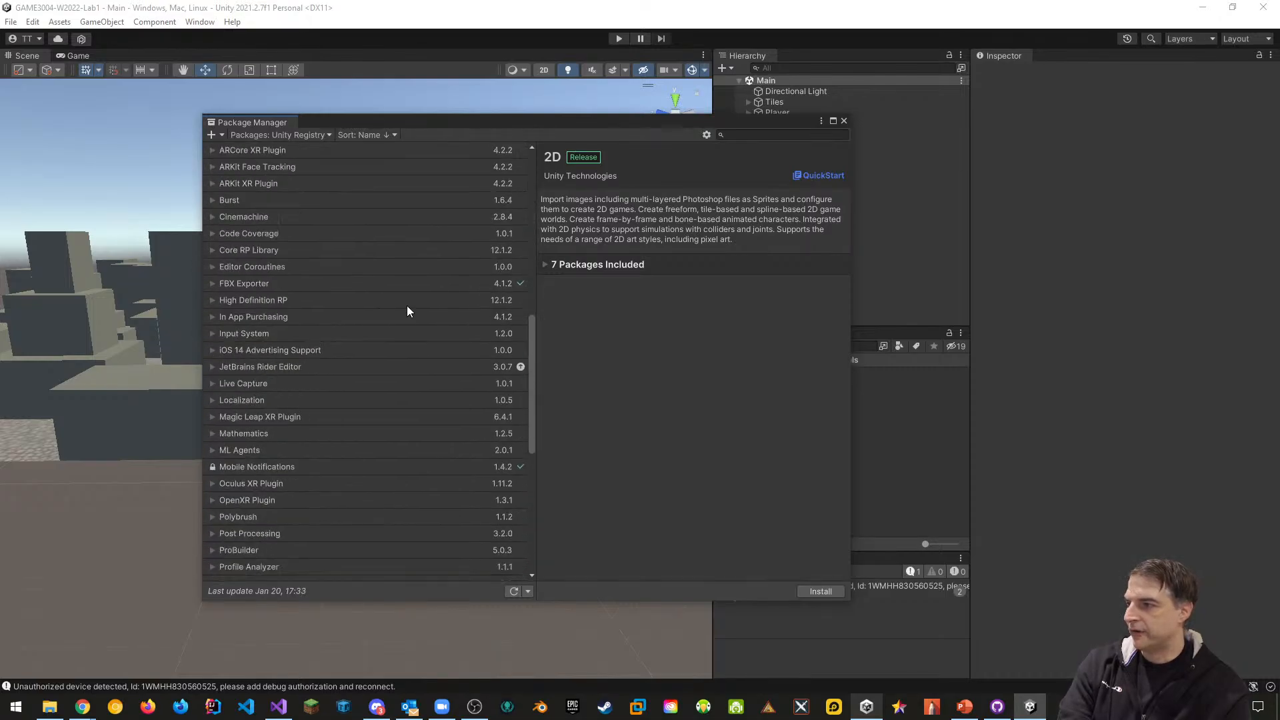
scroll(347, 365, down, 10)
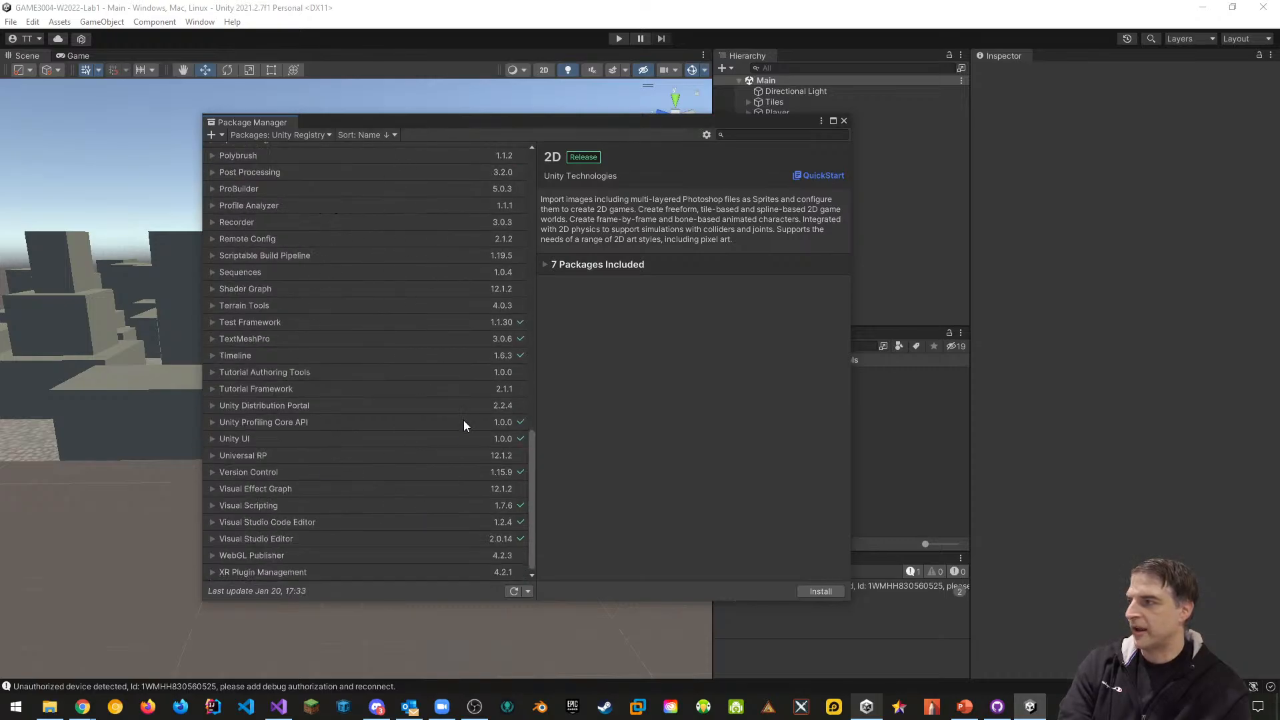
scroll(463, 420, up, 20)
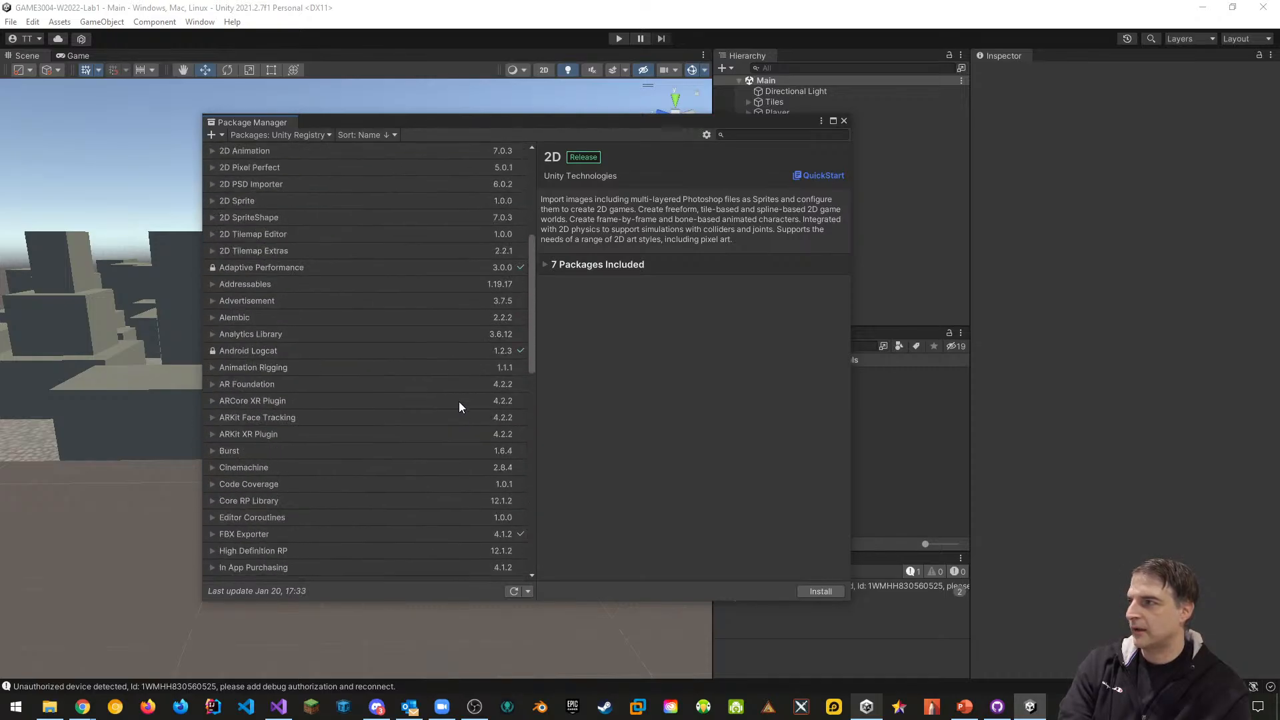
scroll(460, 404, up, 5)
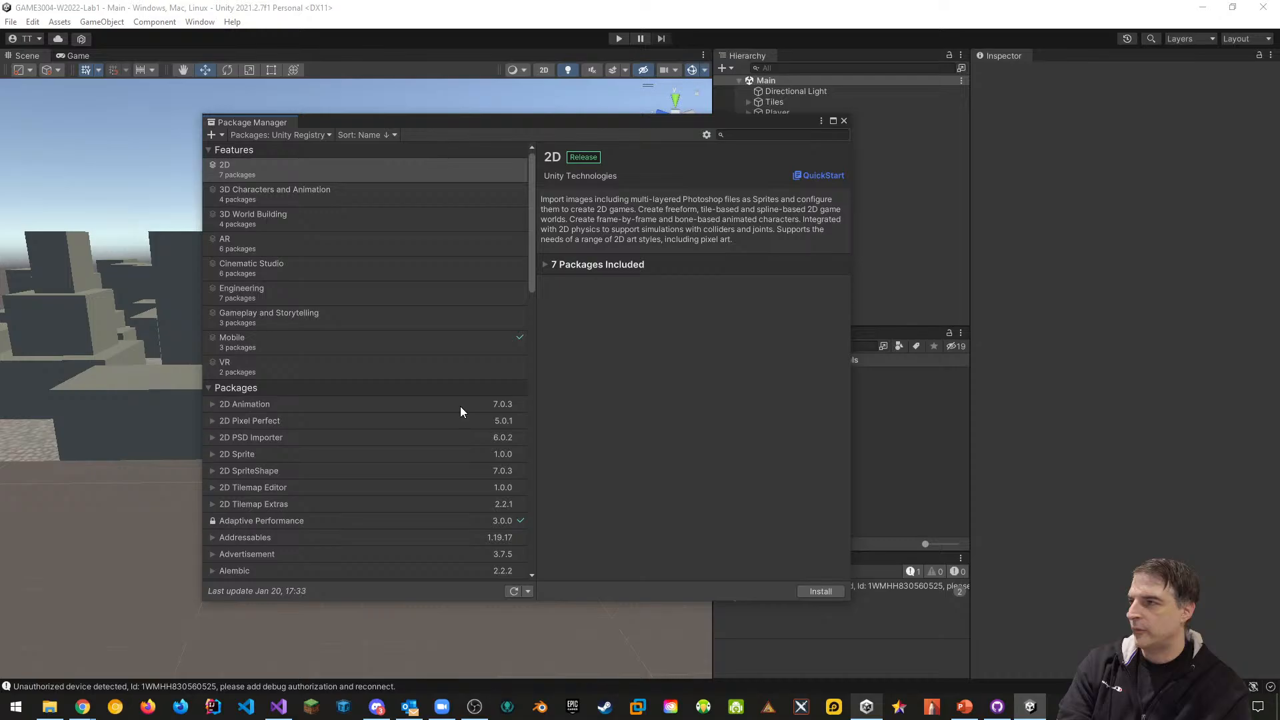
click(844, 121)
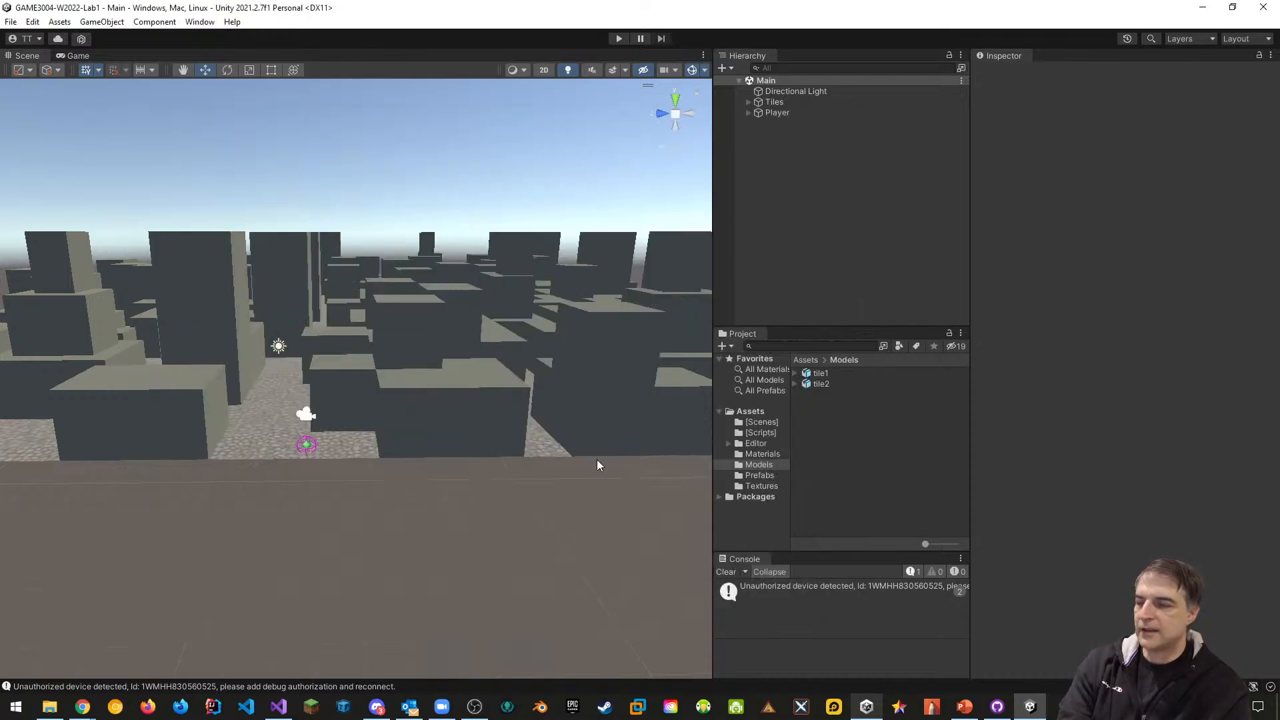
Switch from Unity to the Lab Report Lab 1.docx document in Word
click(48, 708)
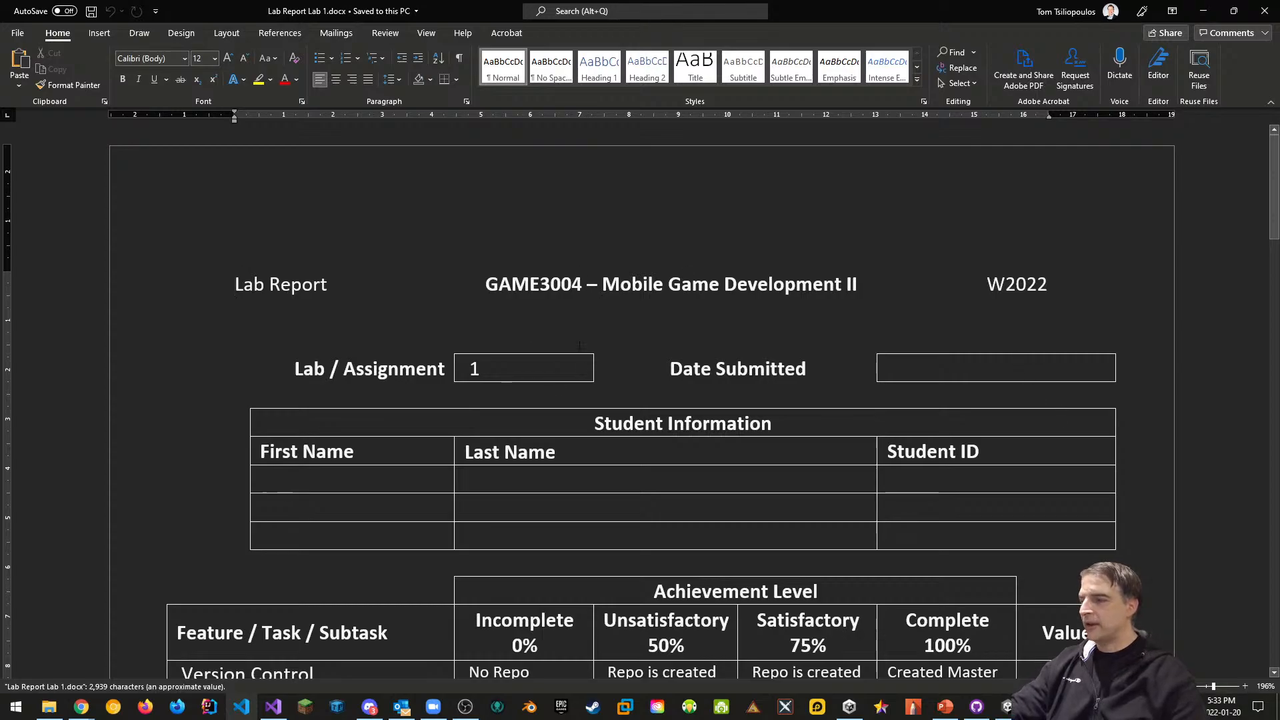
Add 'Repo has several quality commits' on a new line below 'Added instructor as collaborator.' in the Version Control Complete cell
scroll(609, 335, down, 3)
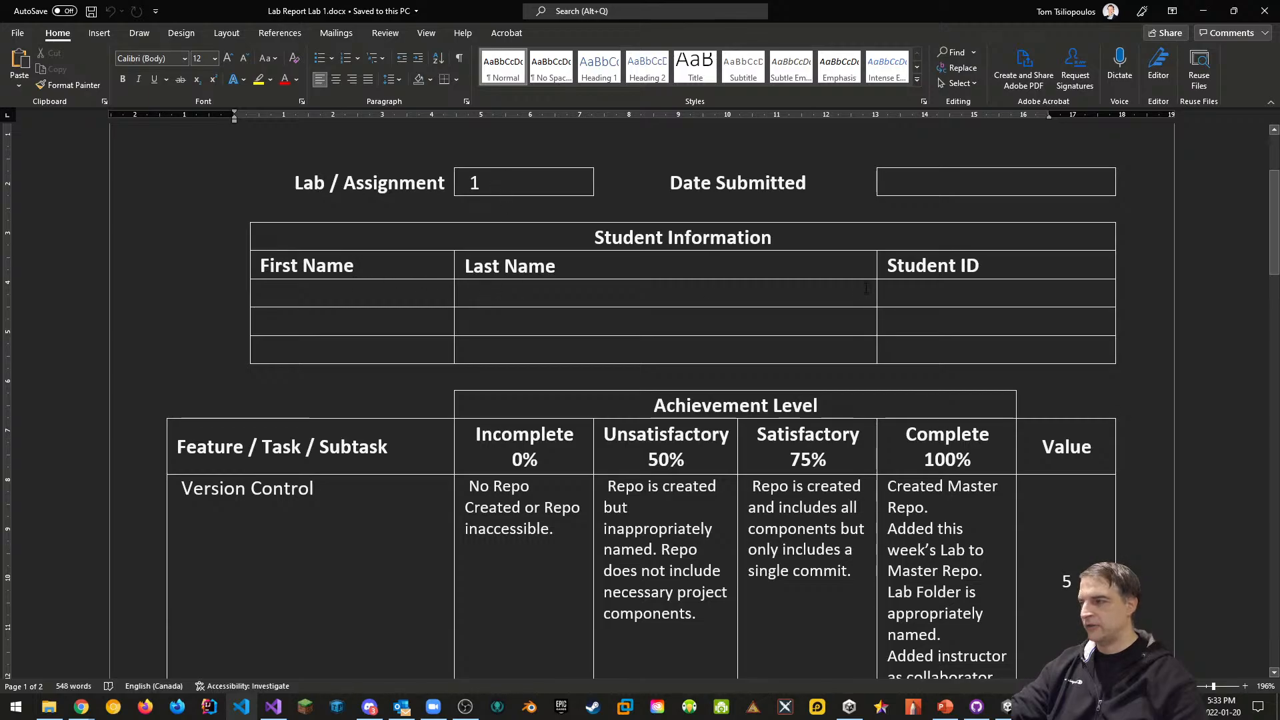
scroll(407, 347, down, 3)
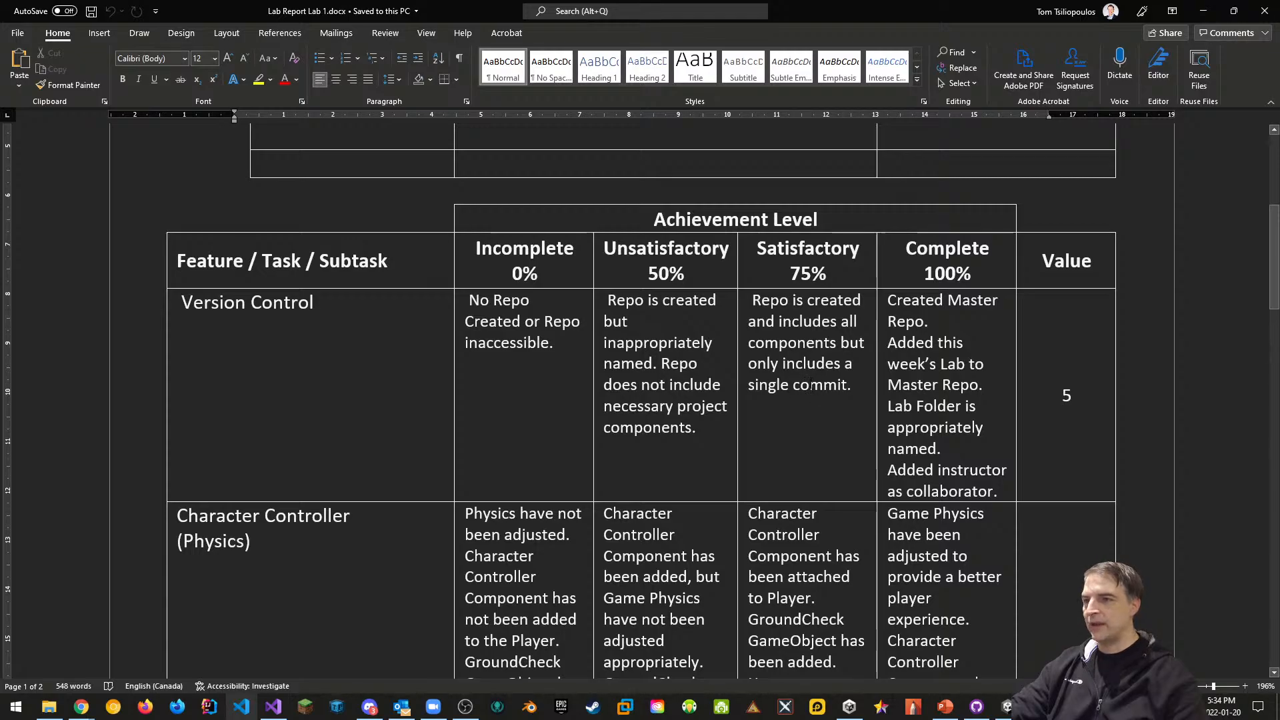
click(1008, 492)
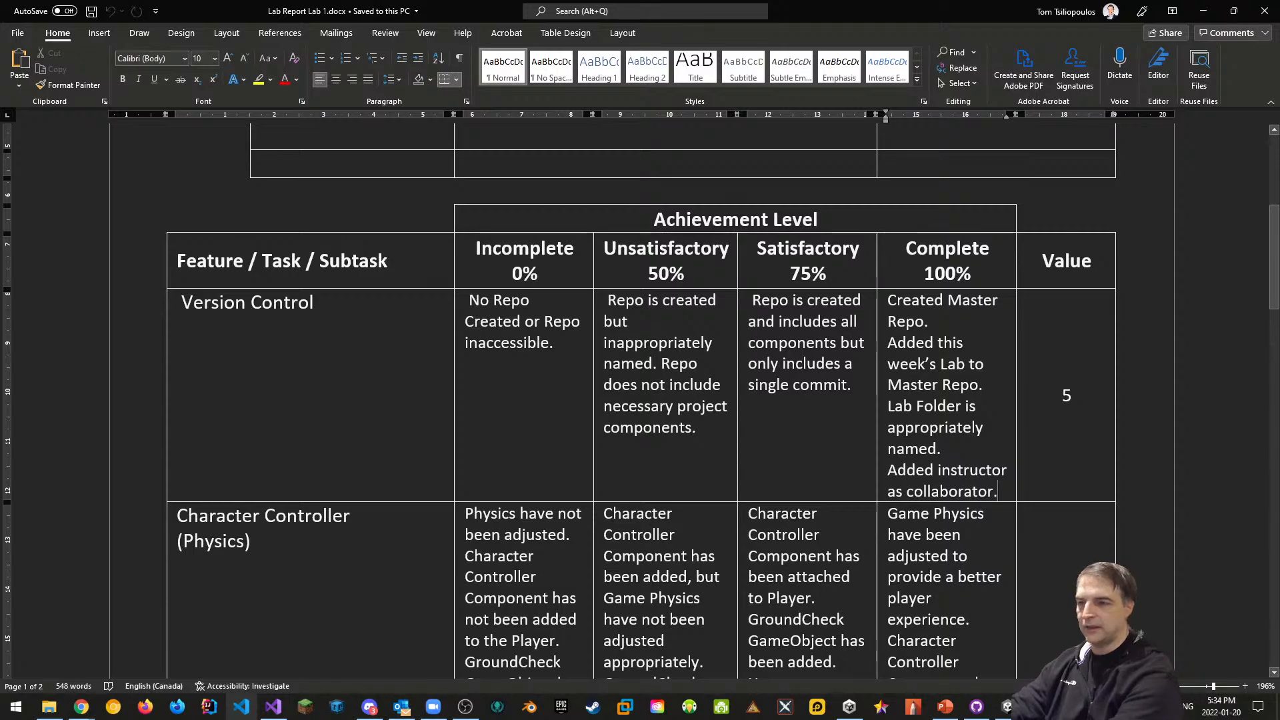
key(Return)
text(Repo)
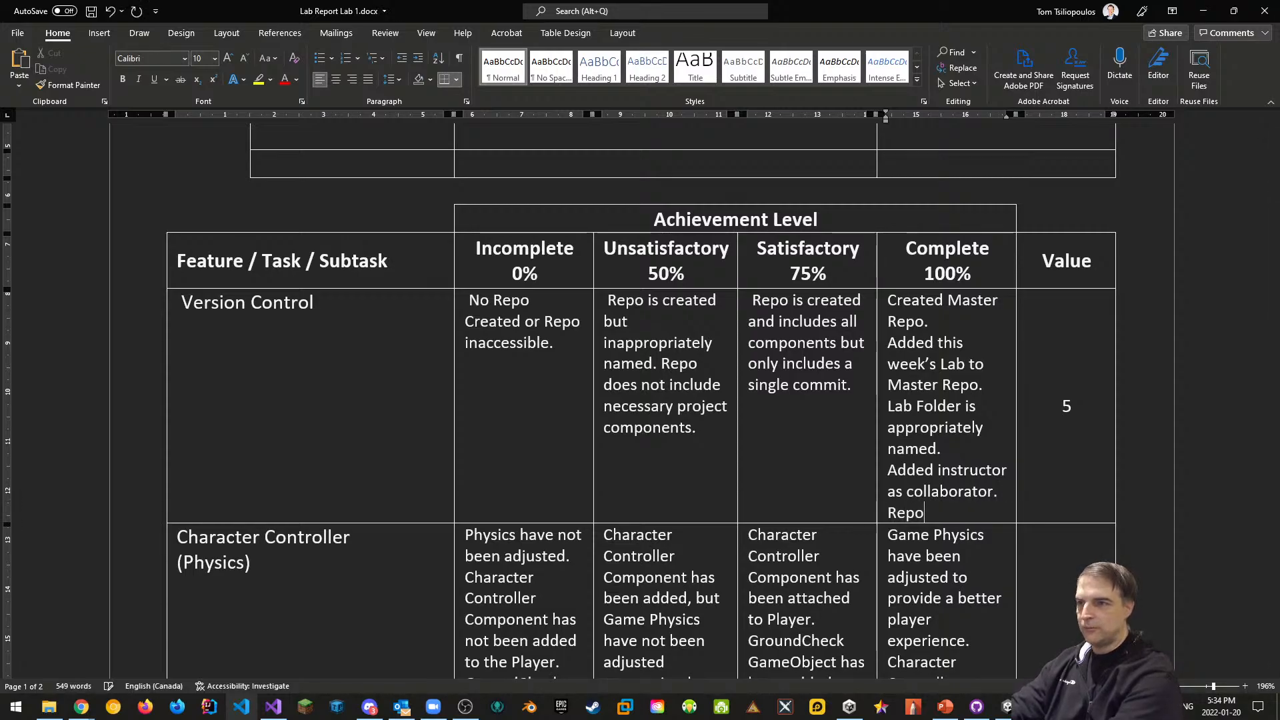
text( has several q)
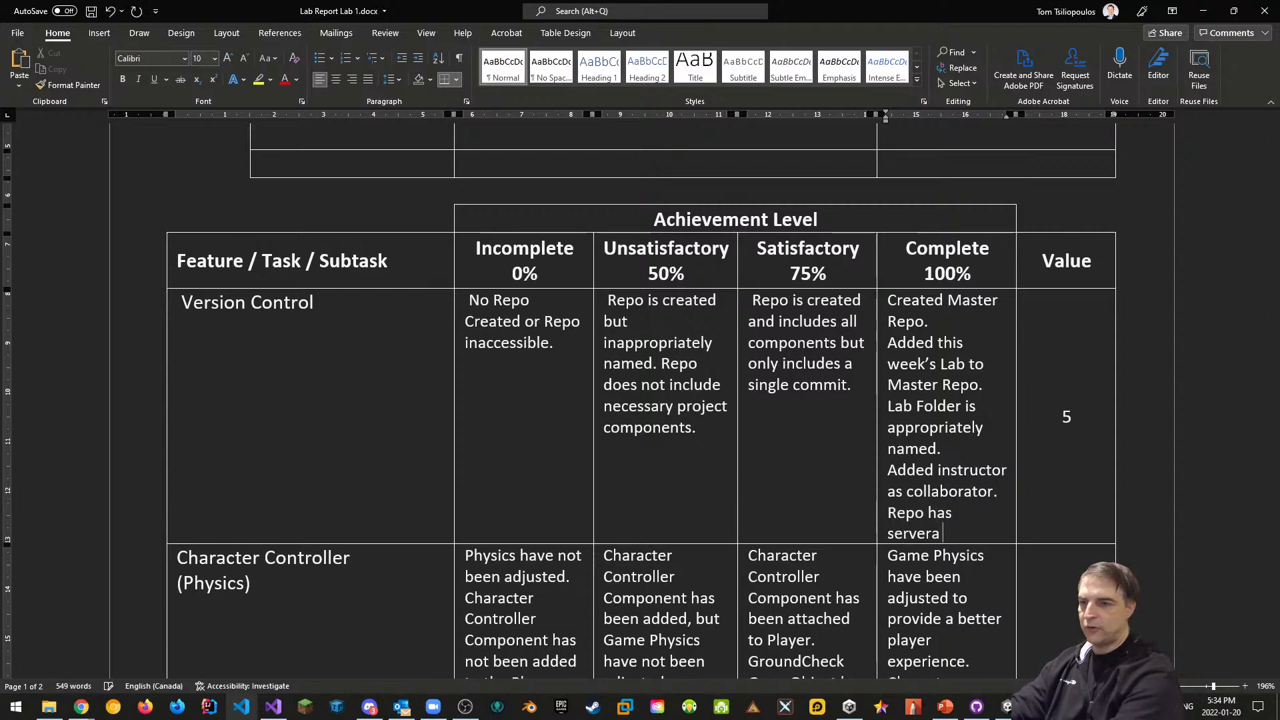
text(uali)
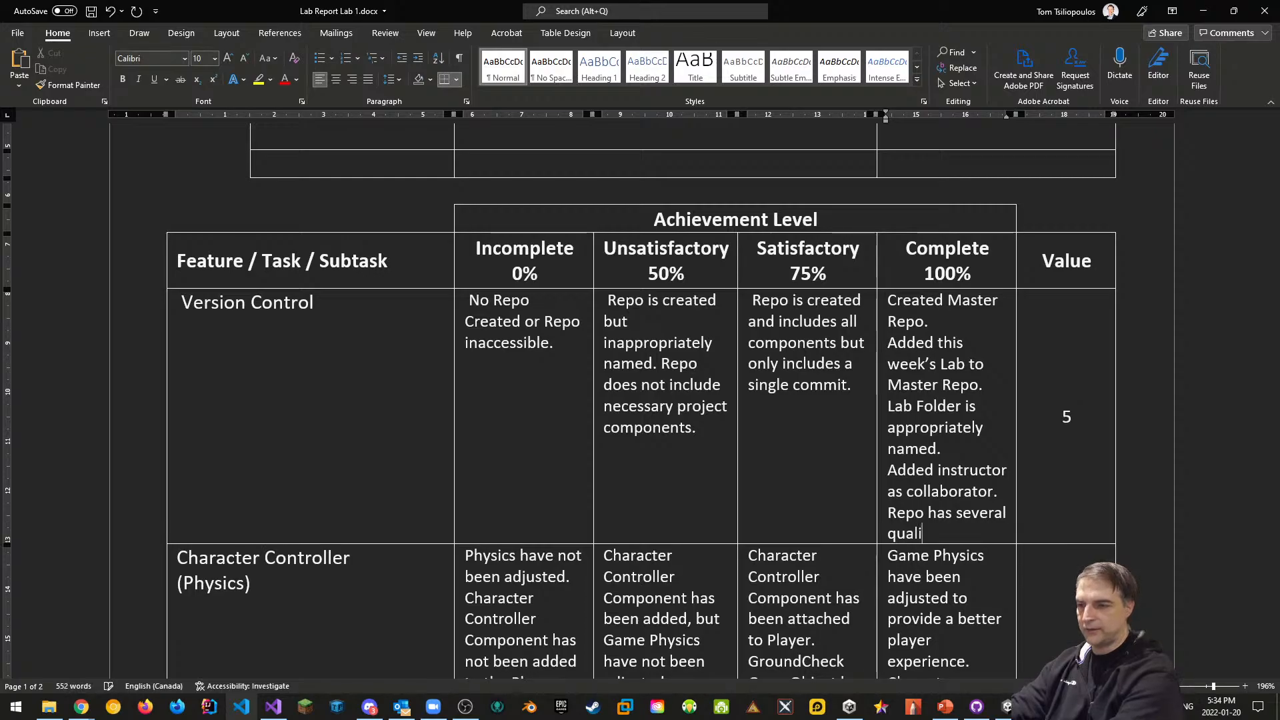
text(ty commits ()
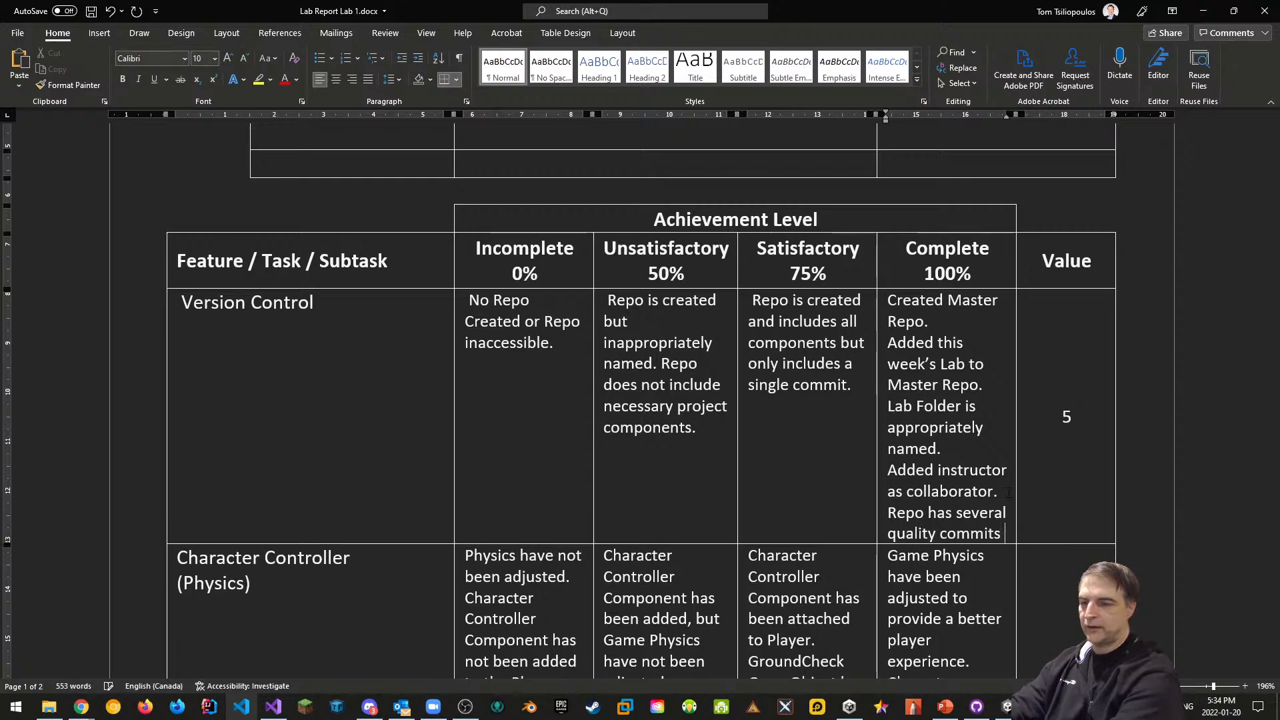
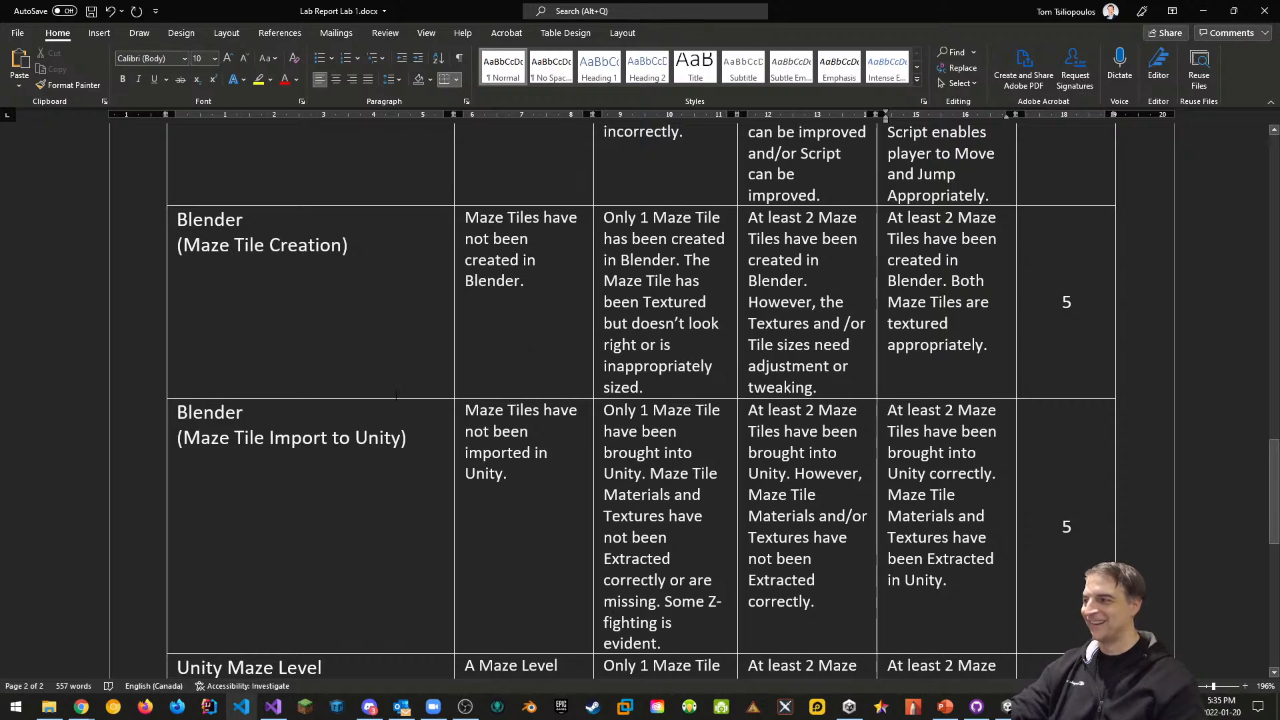
Review the rubric table (5 per feature, total 30) and save Lab Report Lab 1.docx
scroll(641, 401, down, 2)
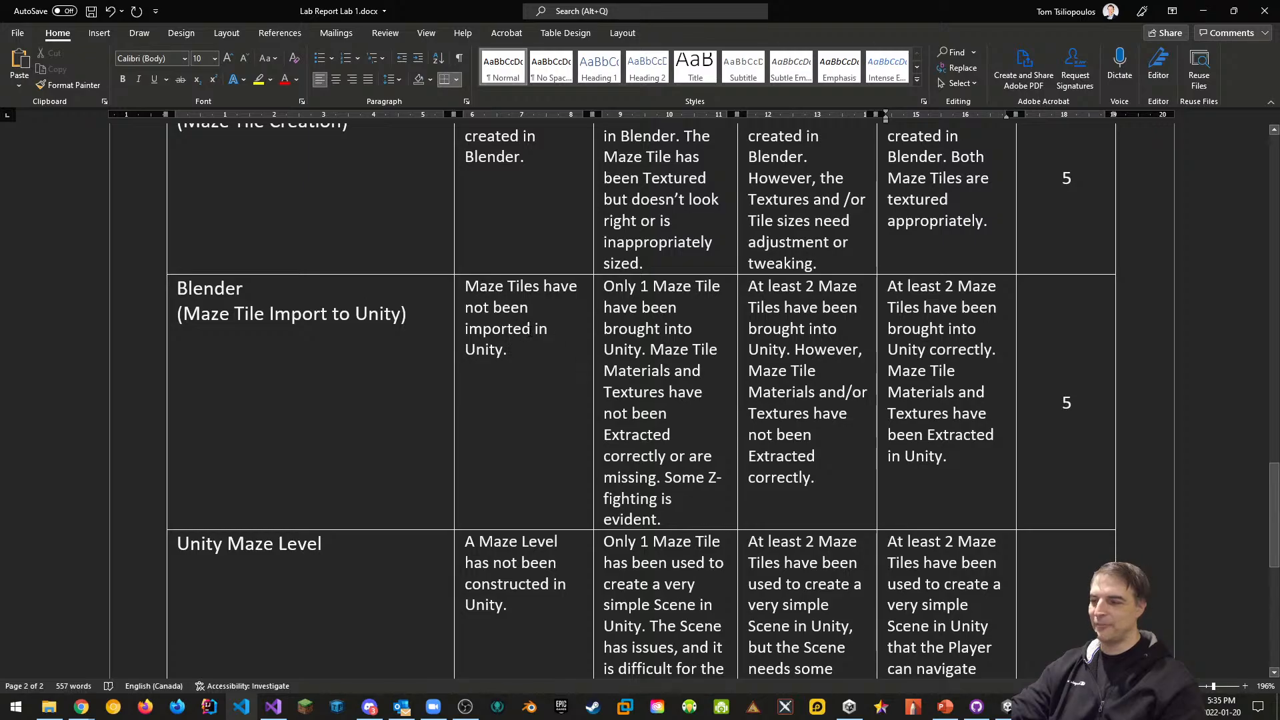
scroll(734, 365, down, 4)
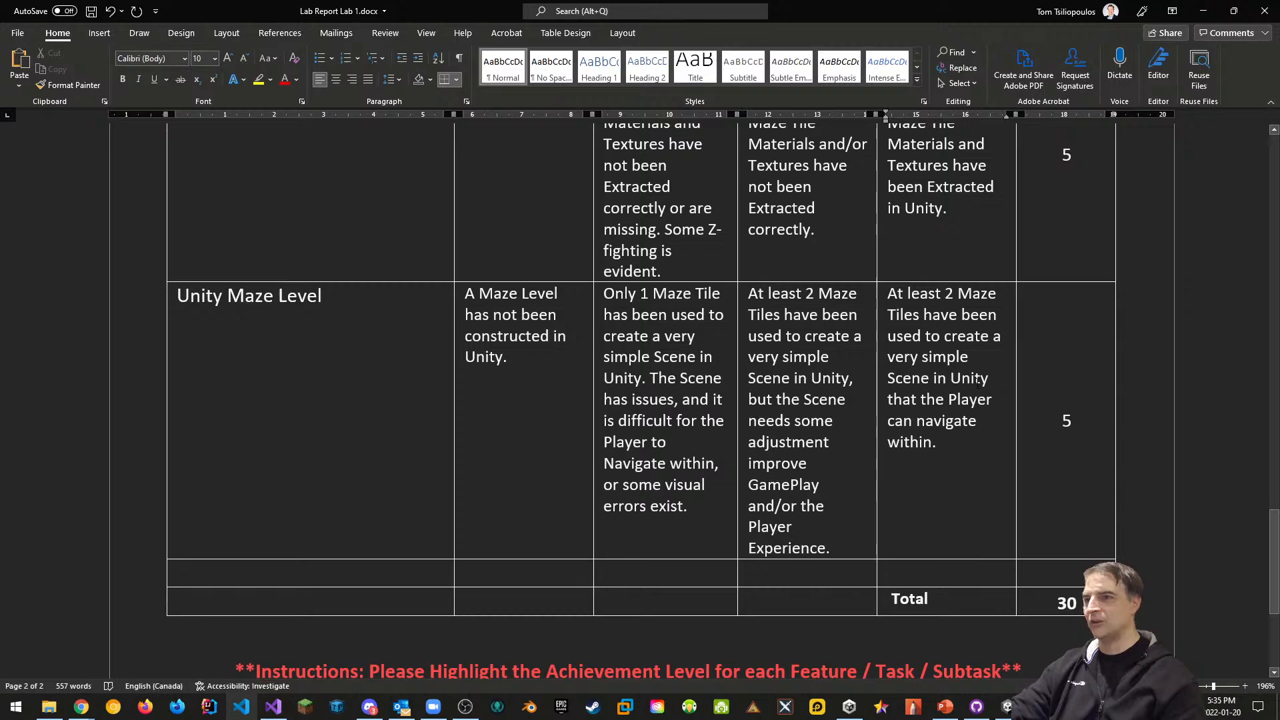
click(953, 451)
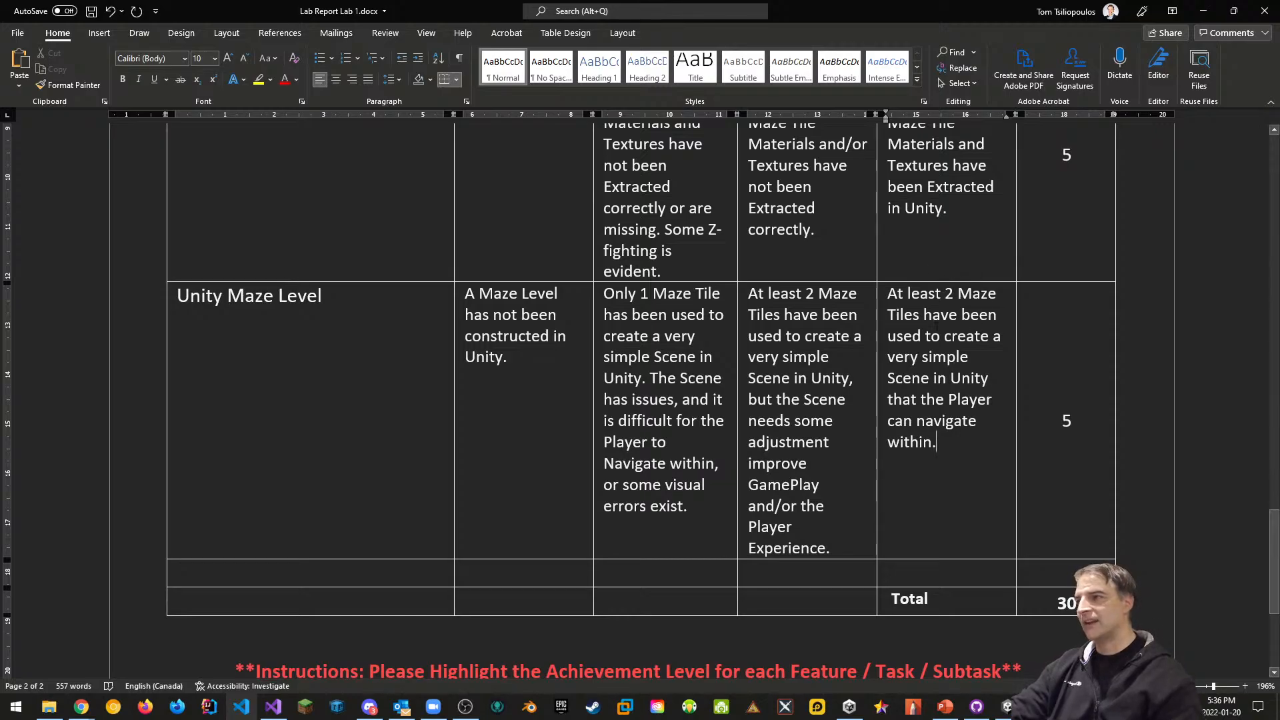
scroll(1027, 360, up, 15)
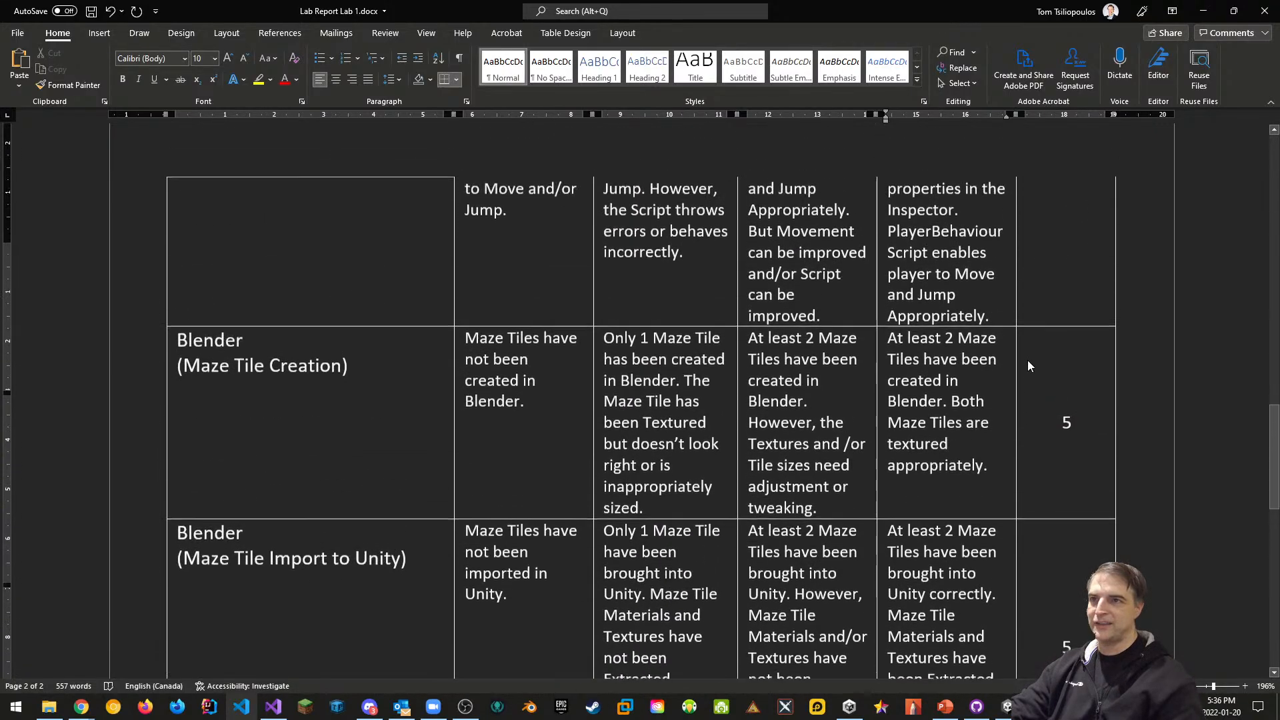
scroll(1049, 351, up, 4)
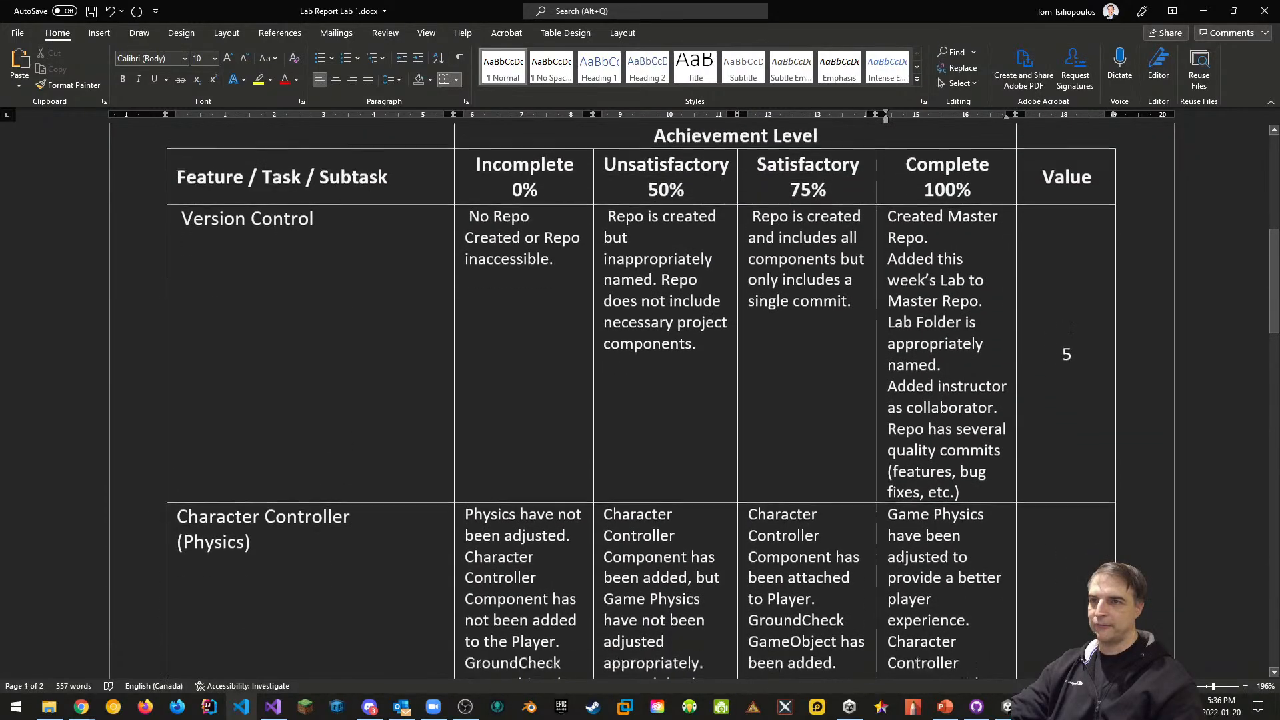
scroll(1071, 329, down, 10)
scroll(1071, 328, down, 15)
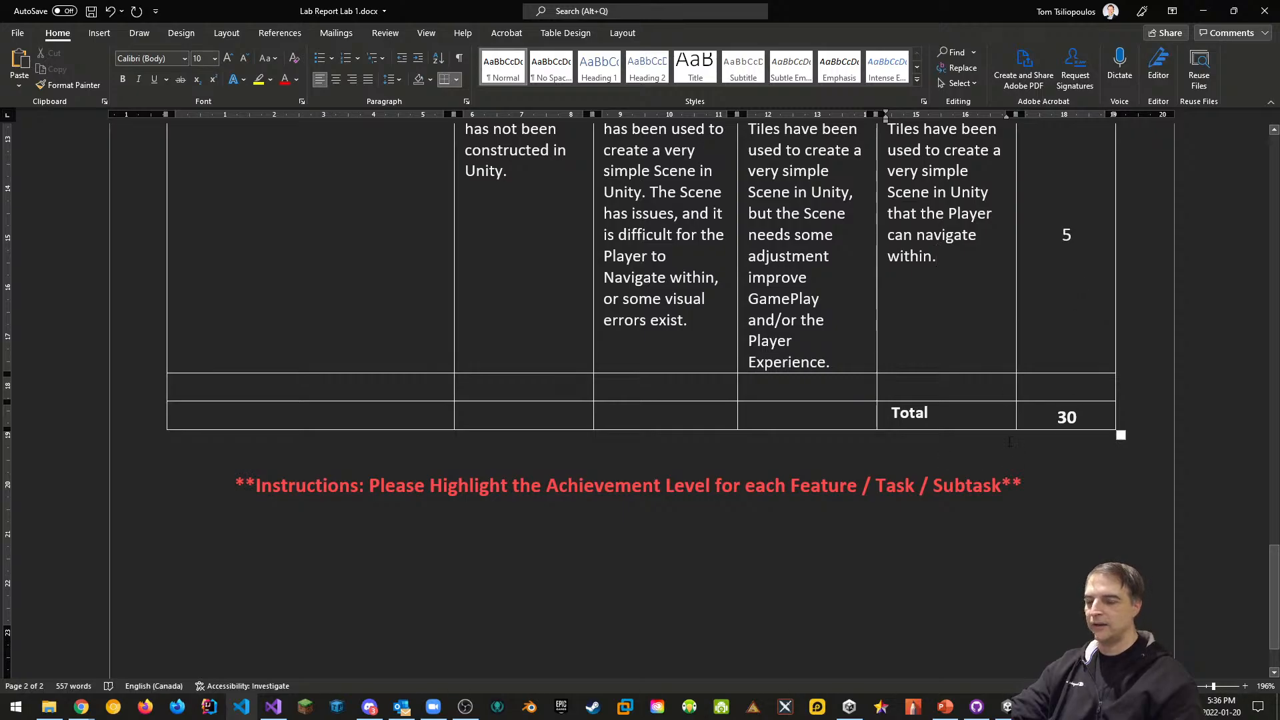
key(ctrl+s)
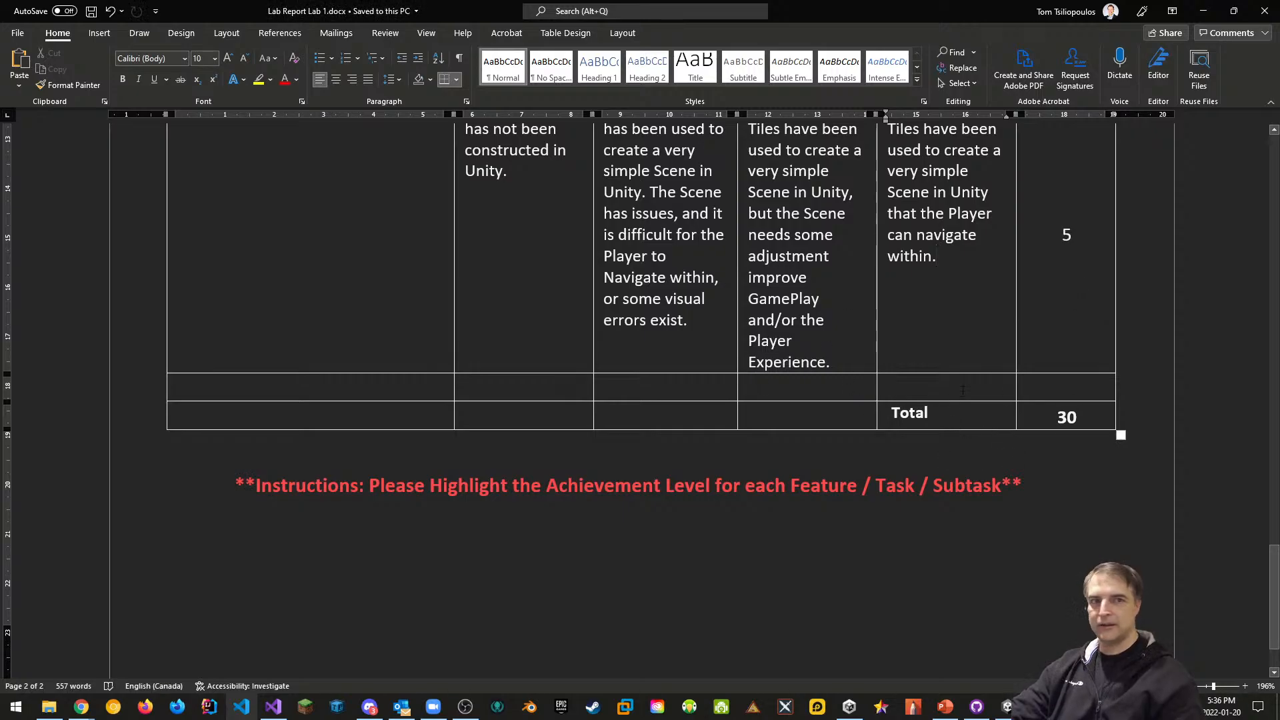
Close Word and bring up the GAME3004-W2022-Section401-Labs GitHub repo in Chrome
click(1265, 11)
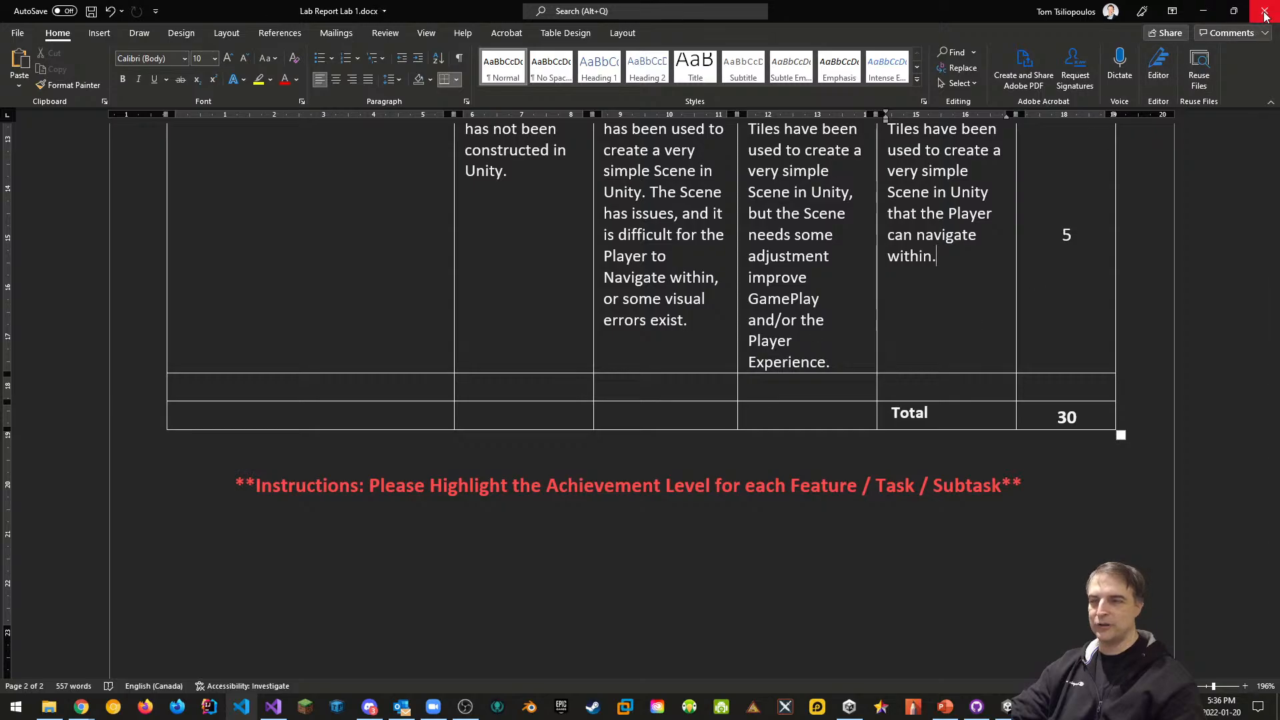
mouse_move(83, 707)
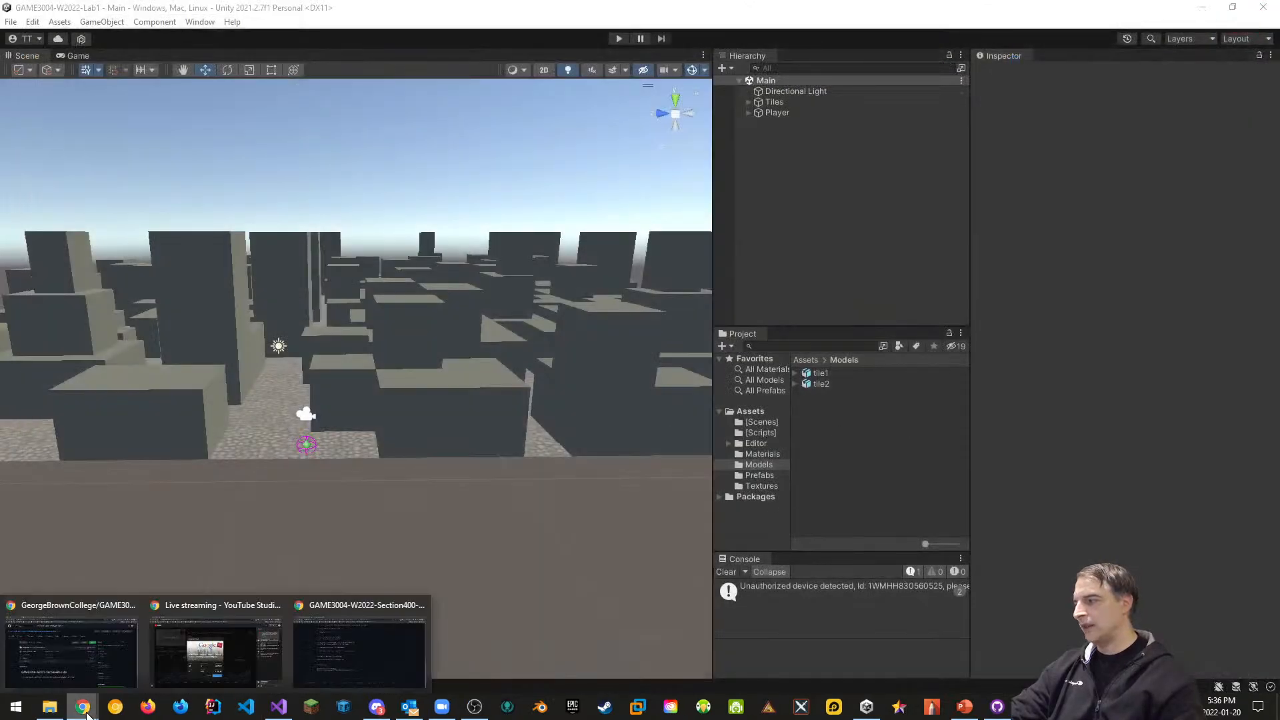
click(87, 650)
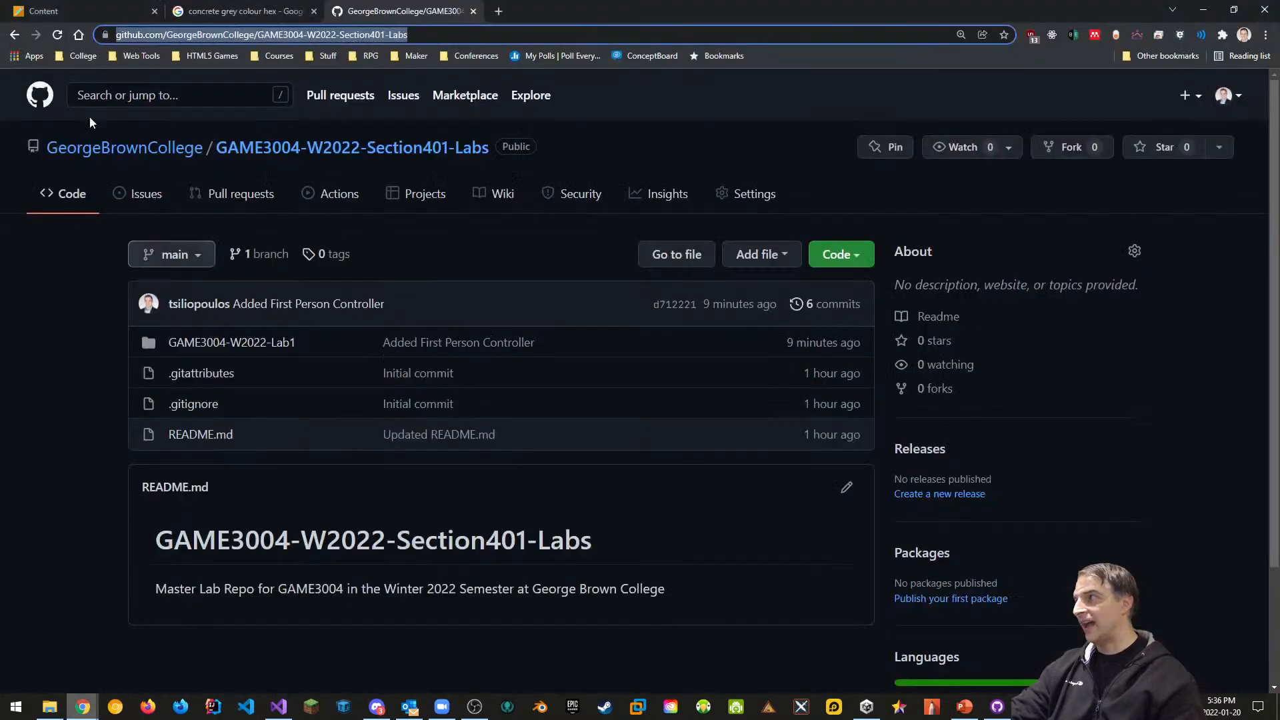
Switch to the Blackboard course content tab showing Lab 1 Assets
click(240, 11)
click(96, 11)
scroll(327, 353, up, 3)
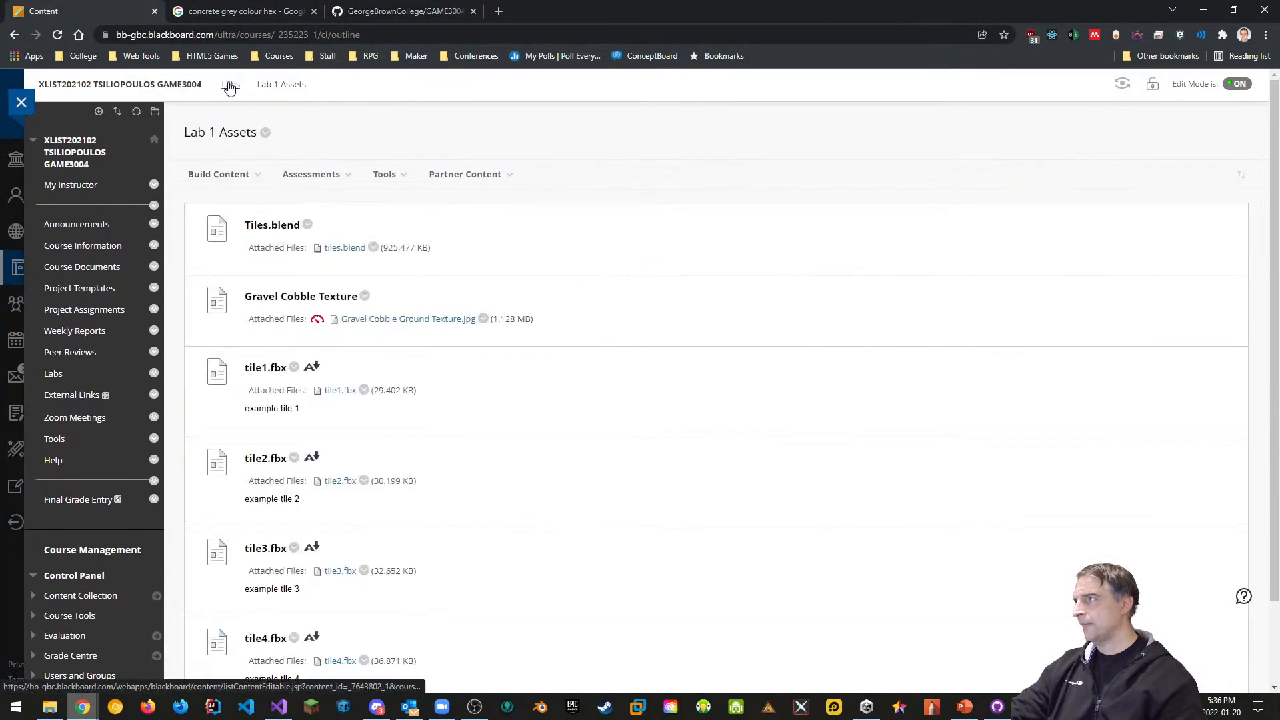
Go back to the Labs page via the Labs breadcrumb
click(231, 84)
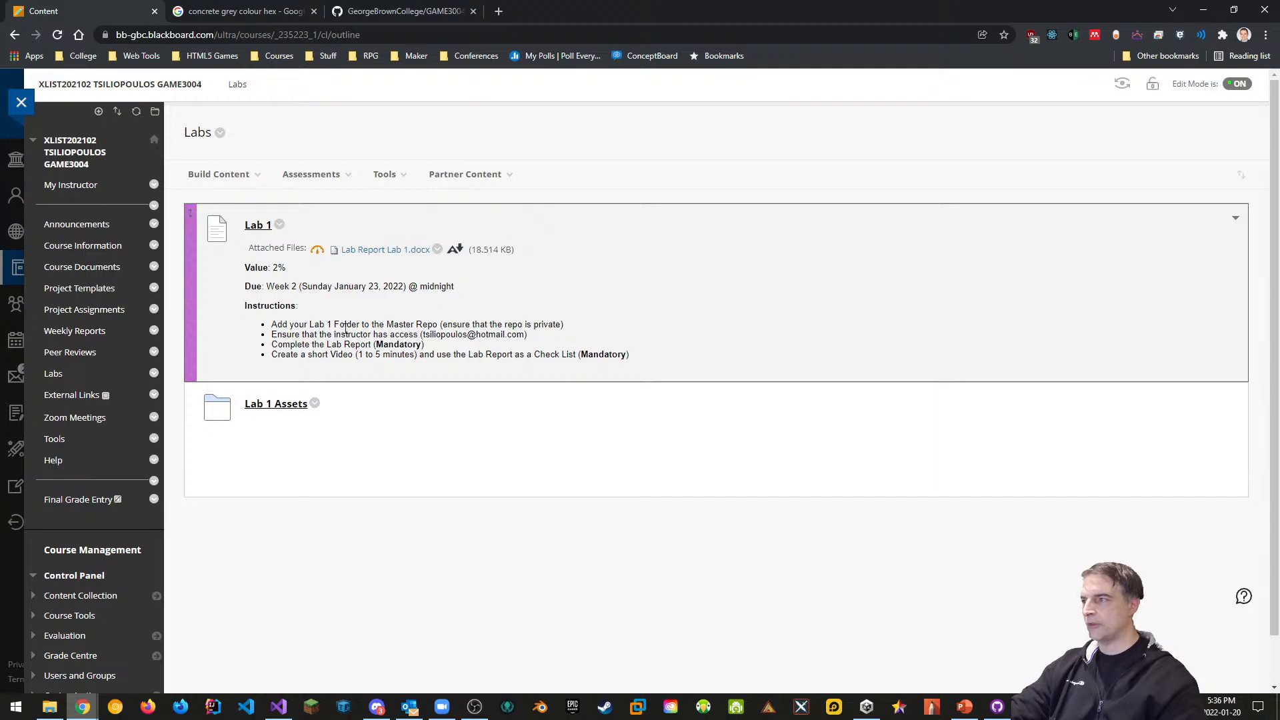
Open the Lab 1 assignment for editing and find its instruction bullets
click(279, 225)
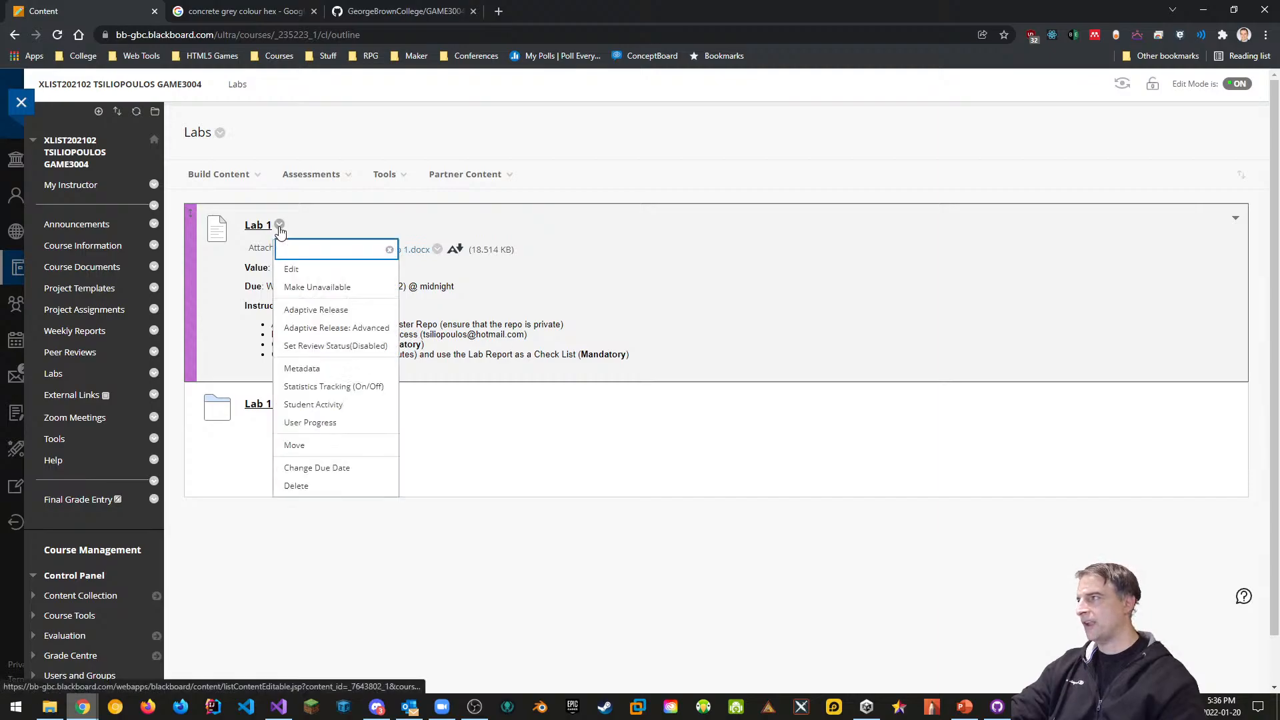
click(291, 271)
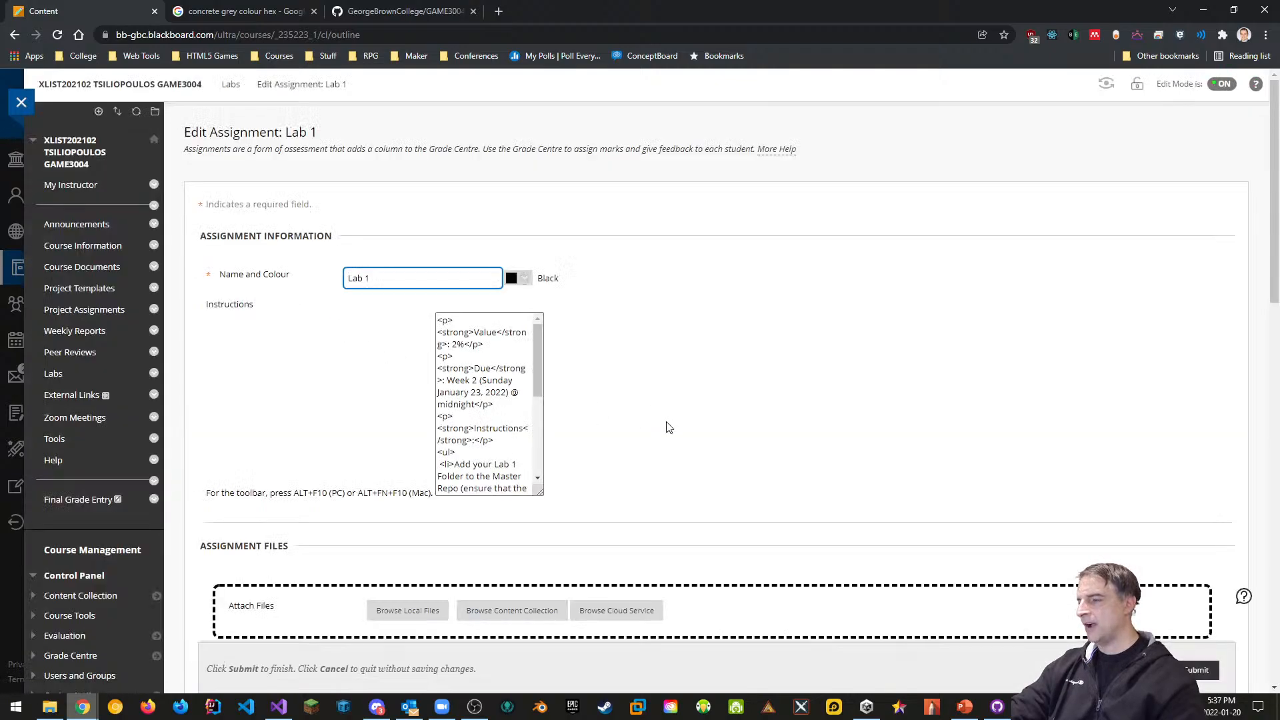
scroll(666, 425, down, 2)
scroll(665, 429, down, 15)
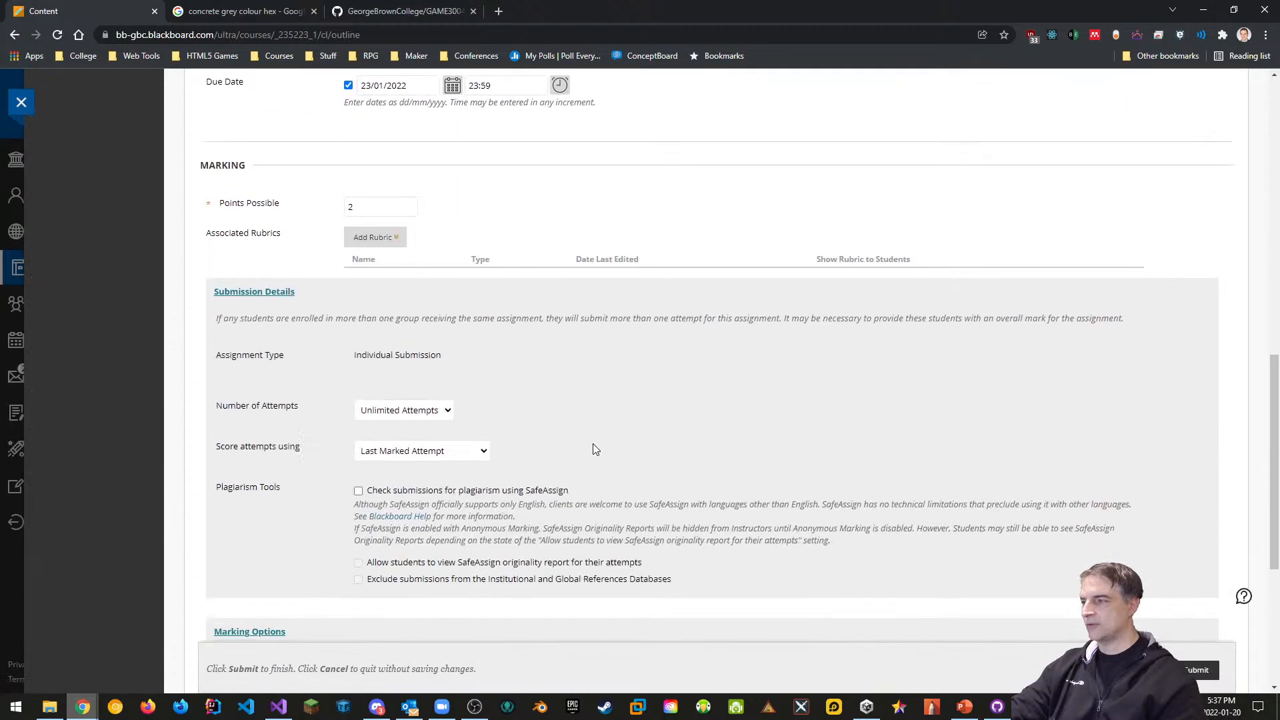
scroll(580, 450, down, 3)
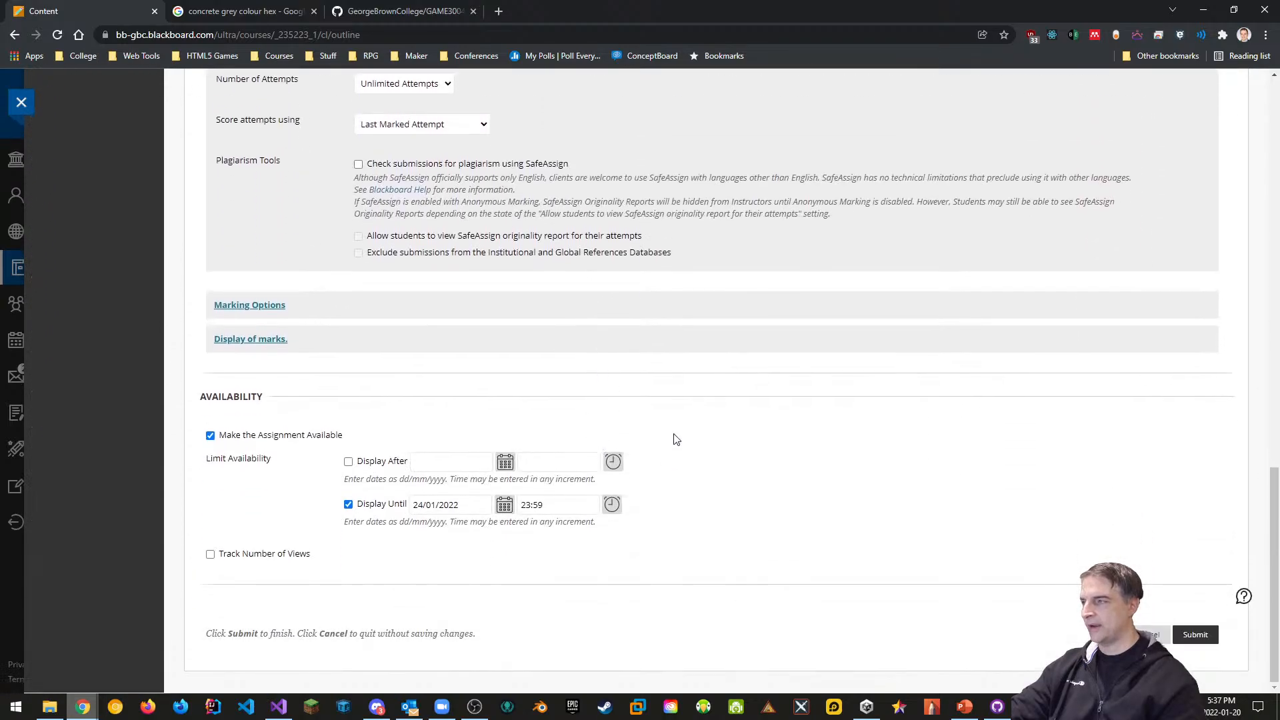
scroll(671, 436, up, 18)
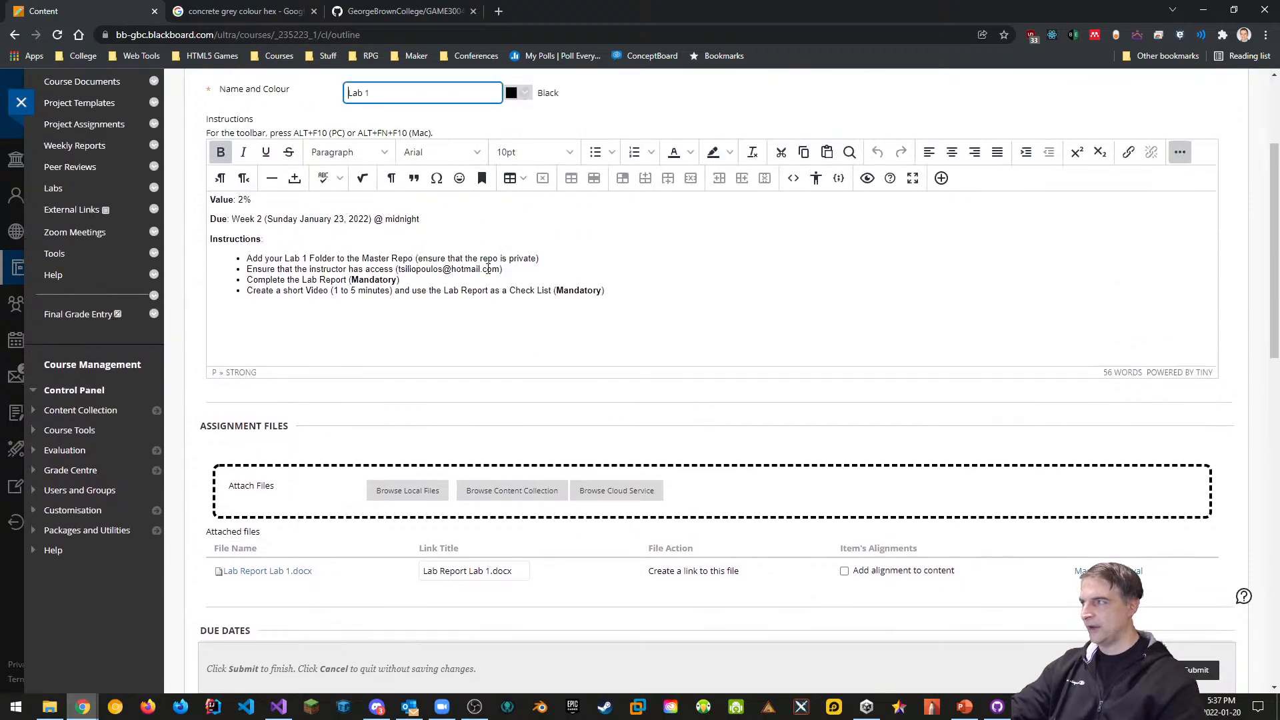
Add 'Note: It's ok to use one of the instructor's tiles in your project' with Note bolded
click(613, 290)
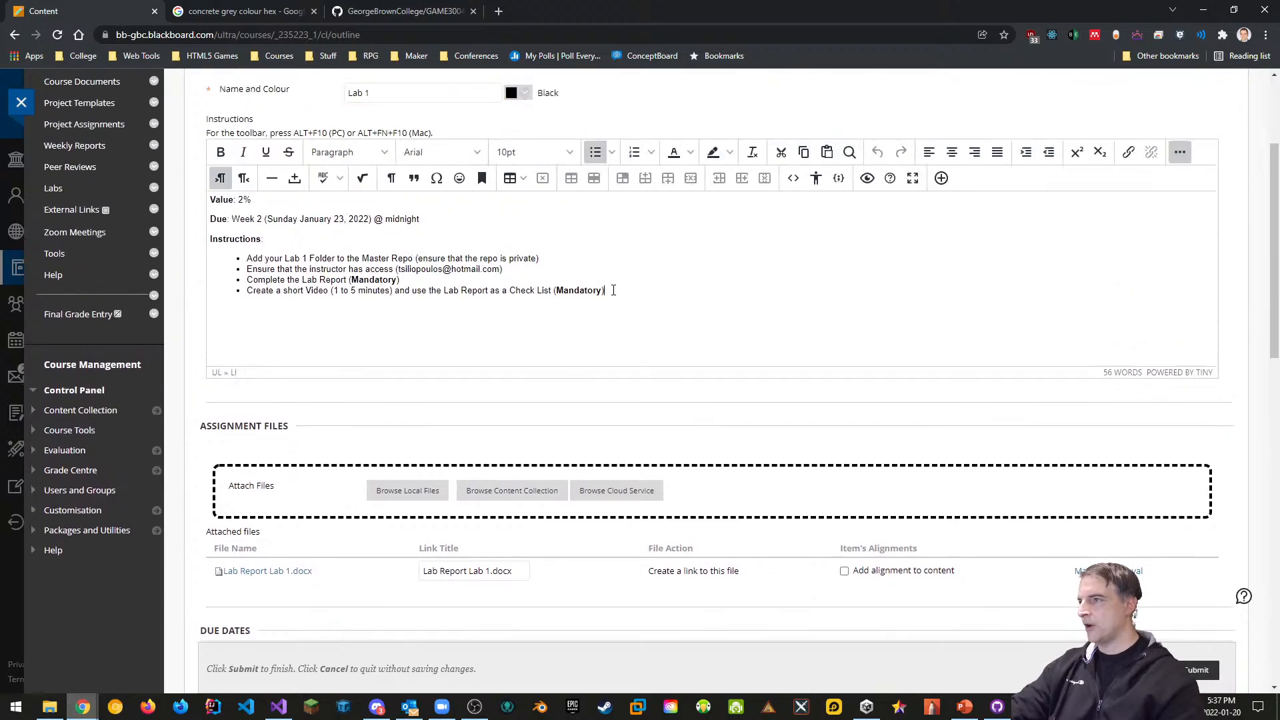
key(Return)
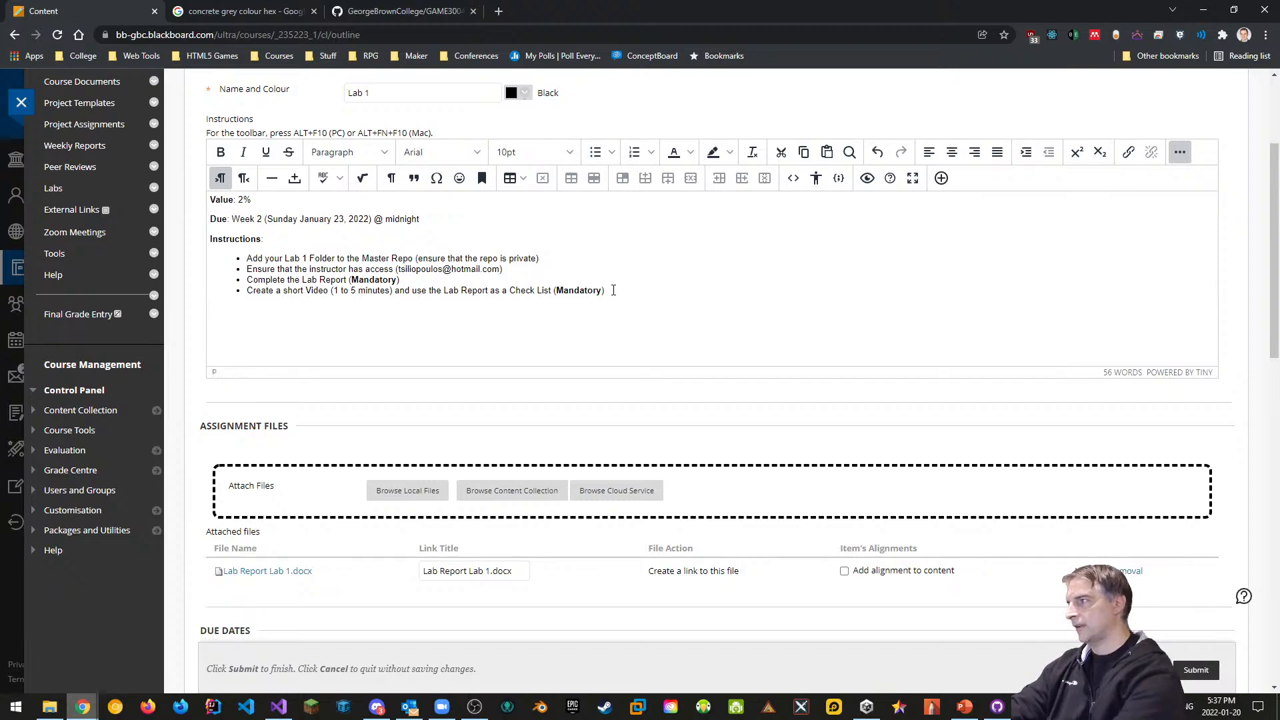
text(Note: I)
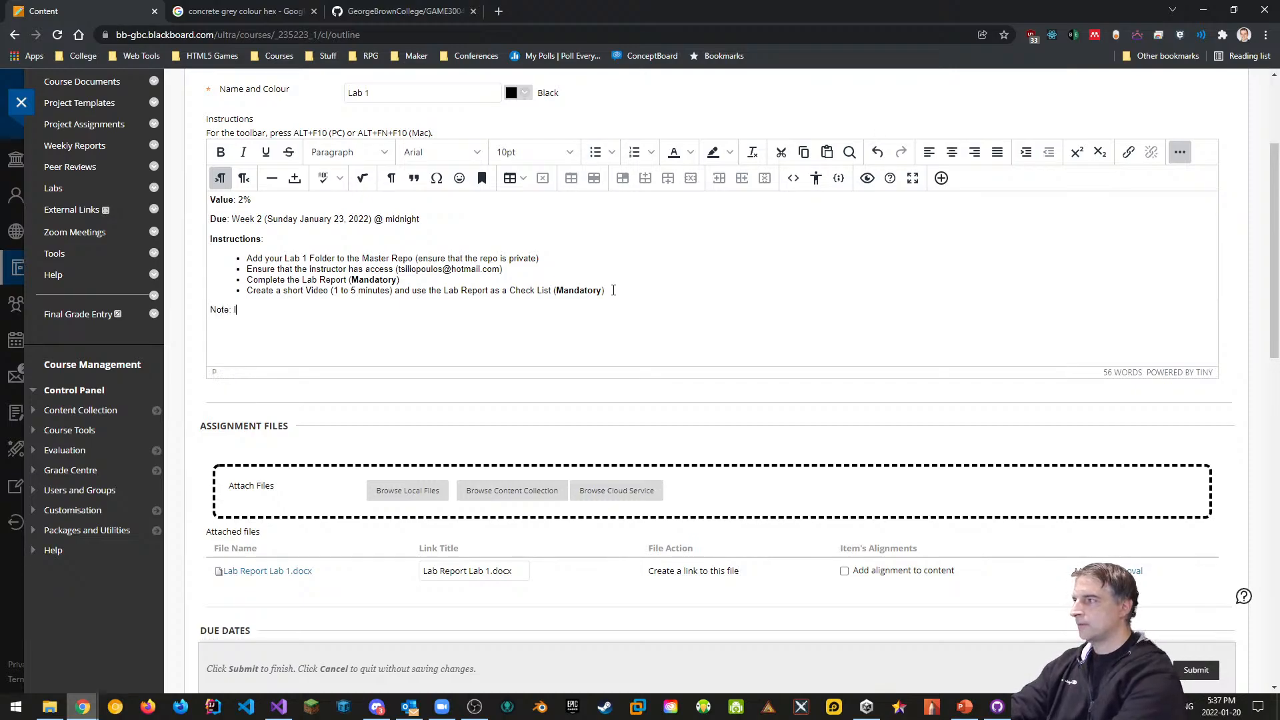
text(t's ok to su)
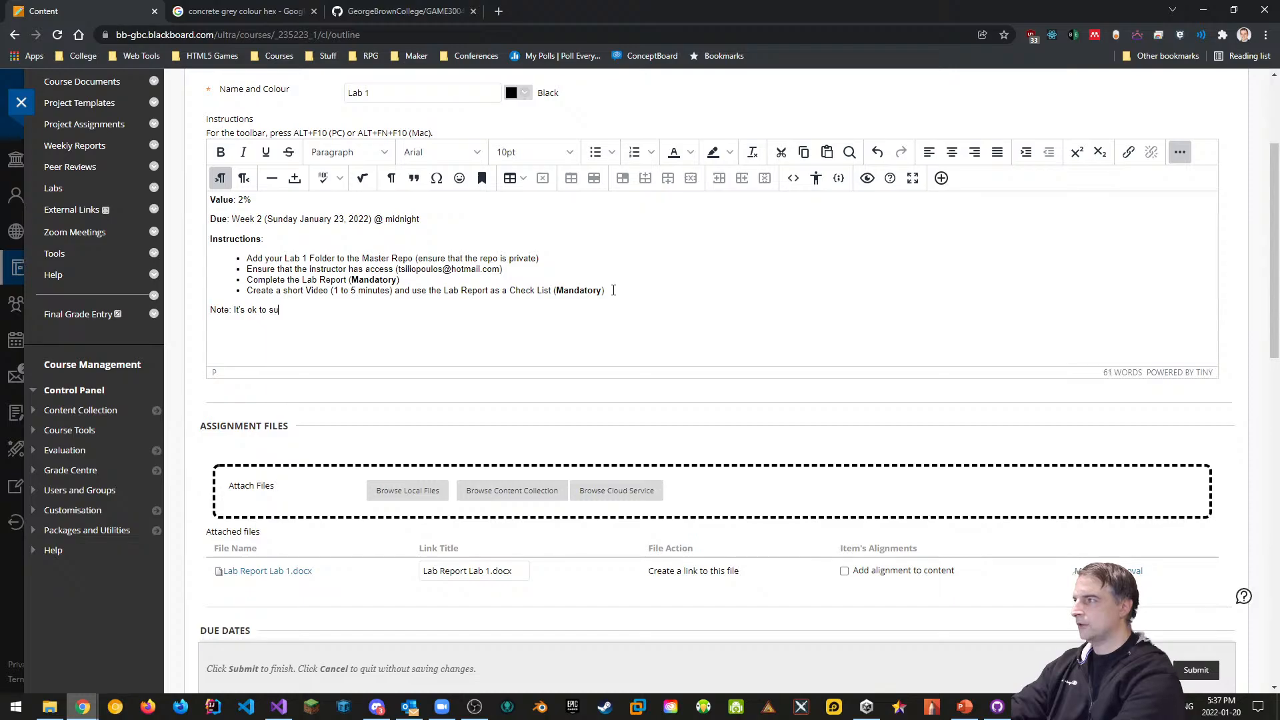
text(u)
key(BackSpace)
key(BackSpace)
text(use )
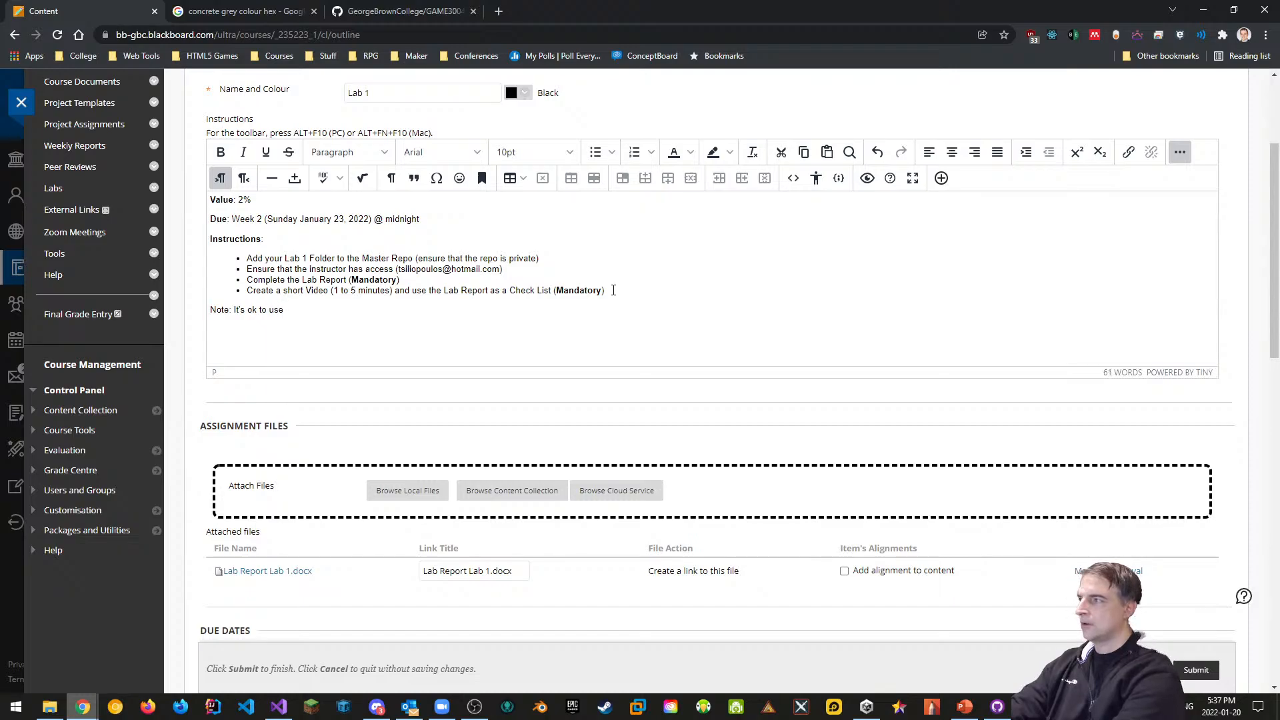
text(one of the )
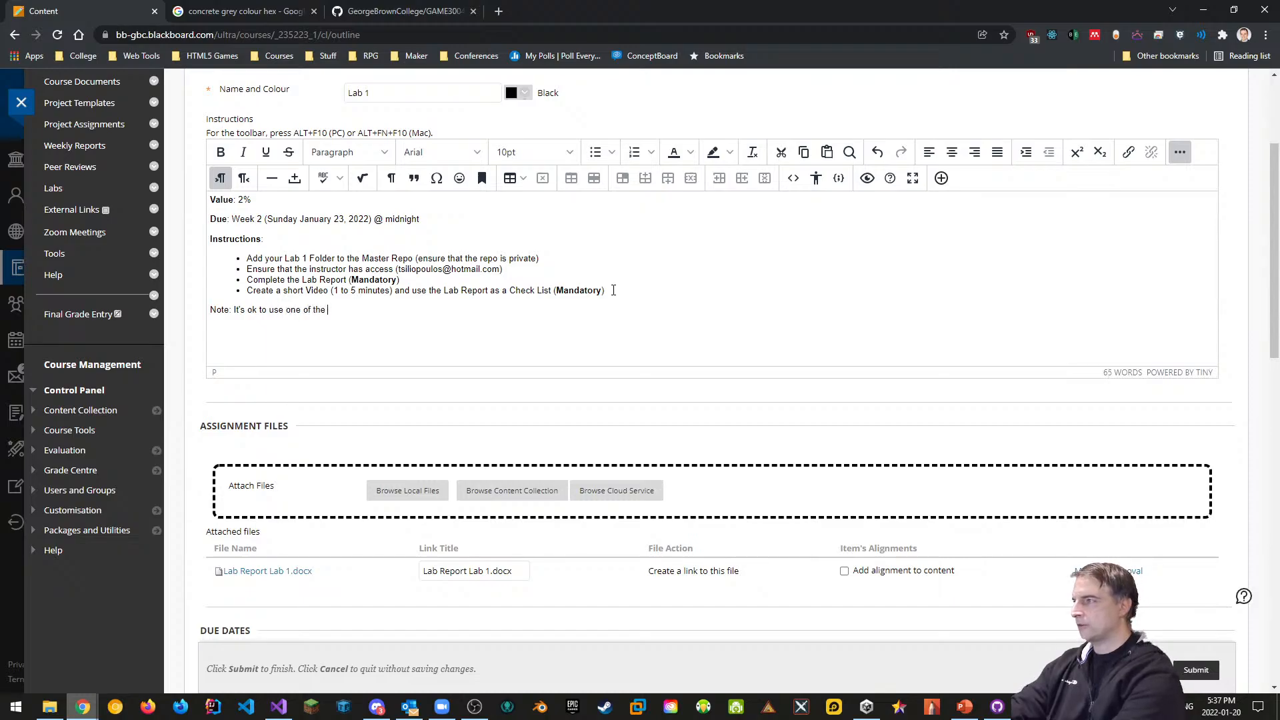
text(instructor's)
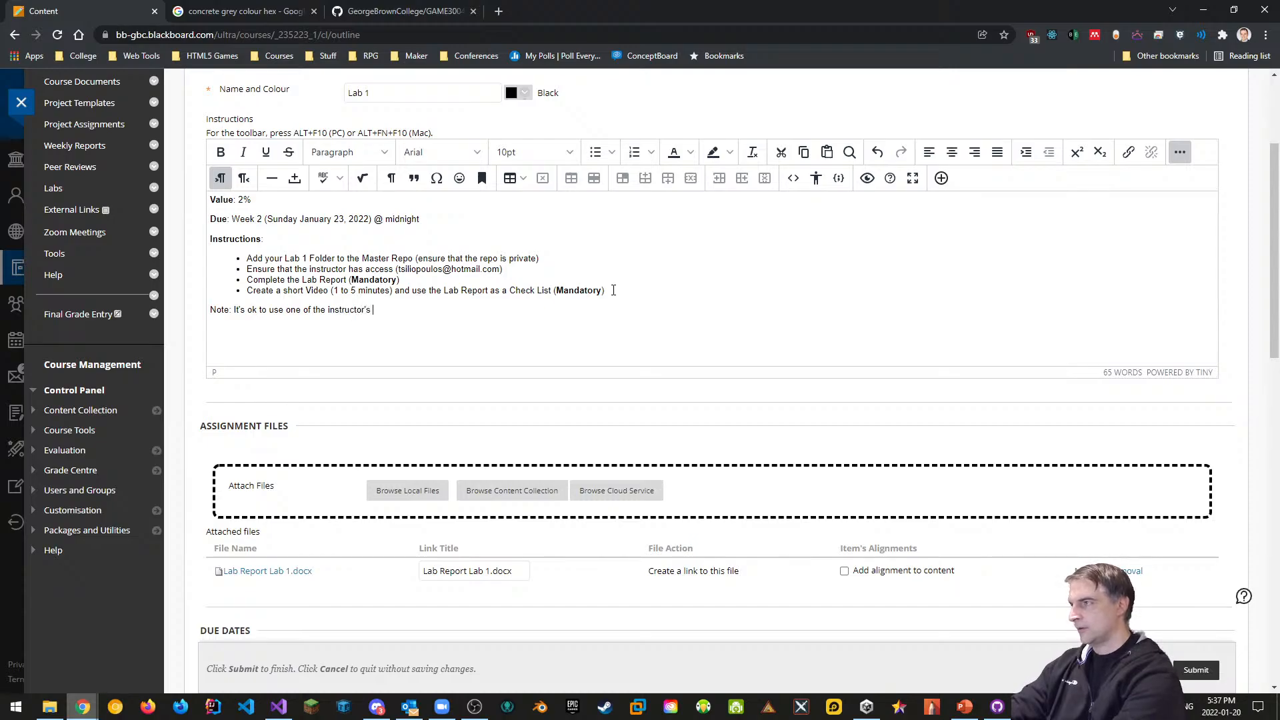
text( tiles in your project)
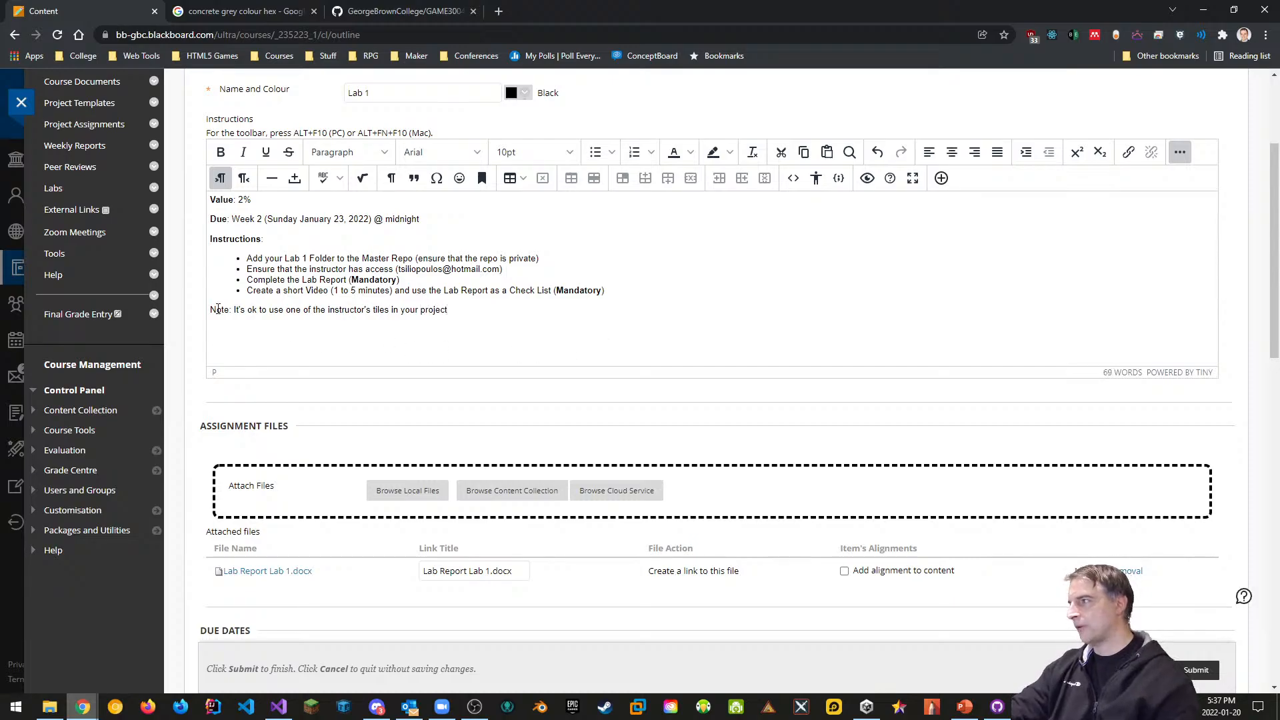
double_click(218, 309)
key(ctrl+b)
Submit the Lab 1 edits and open the Lab 1 Assets folder
click(549, 348)
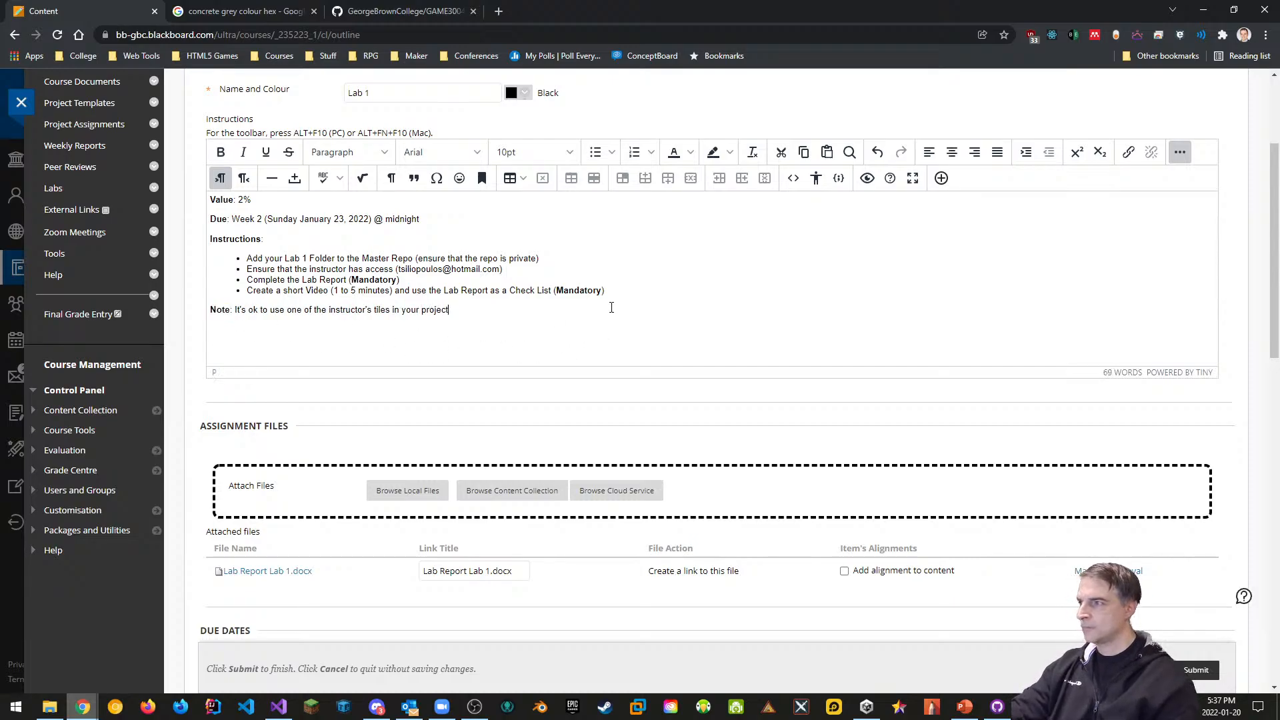
scroll(700, 448, down, 2)
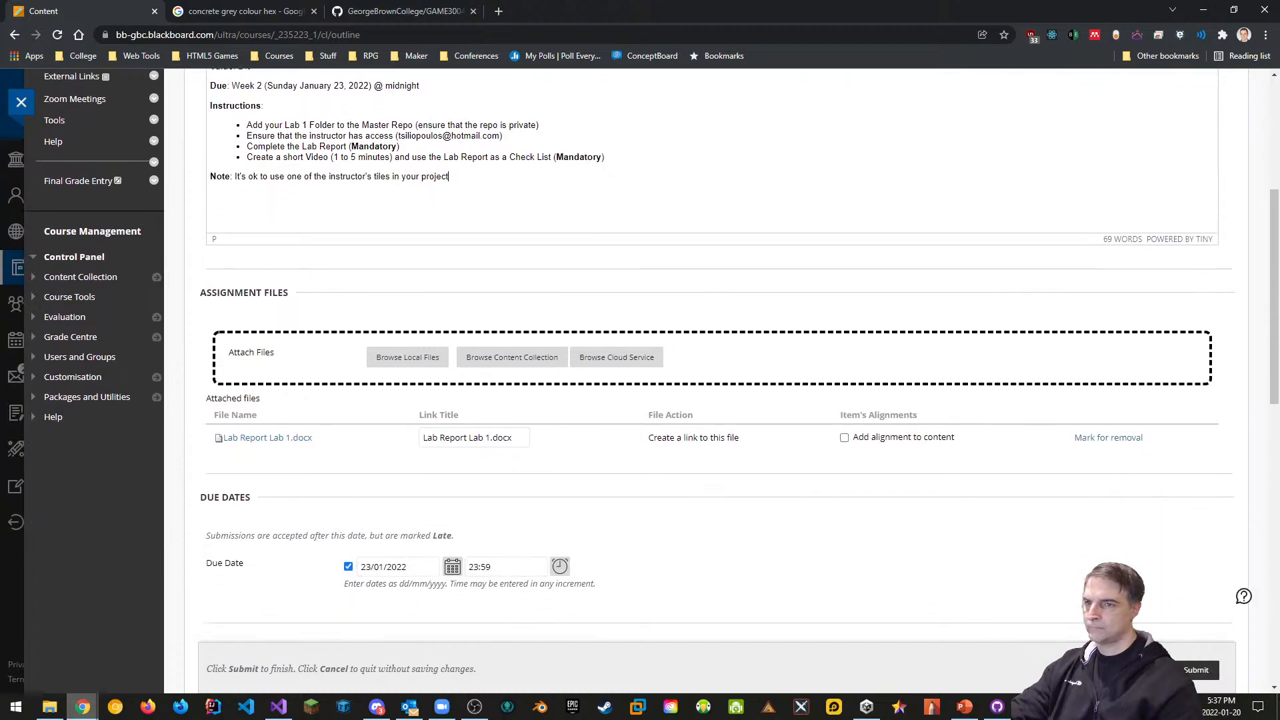
click(1210, 677)
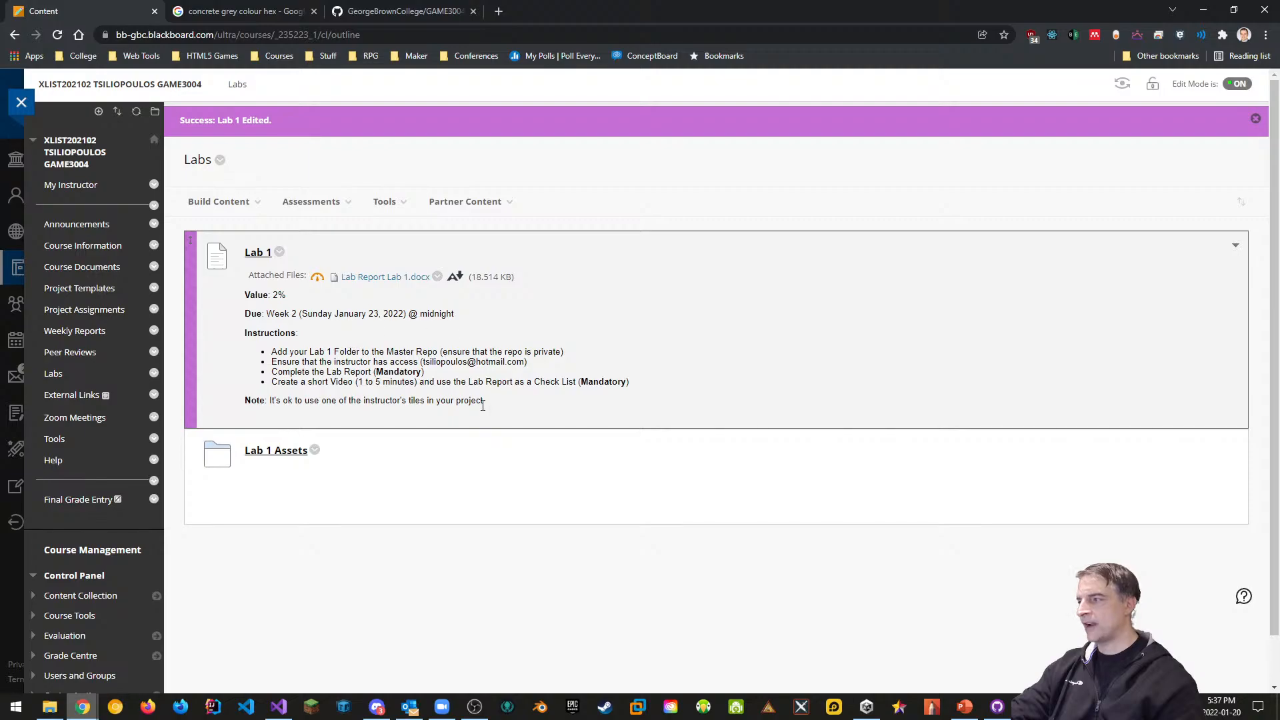
click(287, 451)
scroll(435, 408, down, 2)
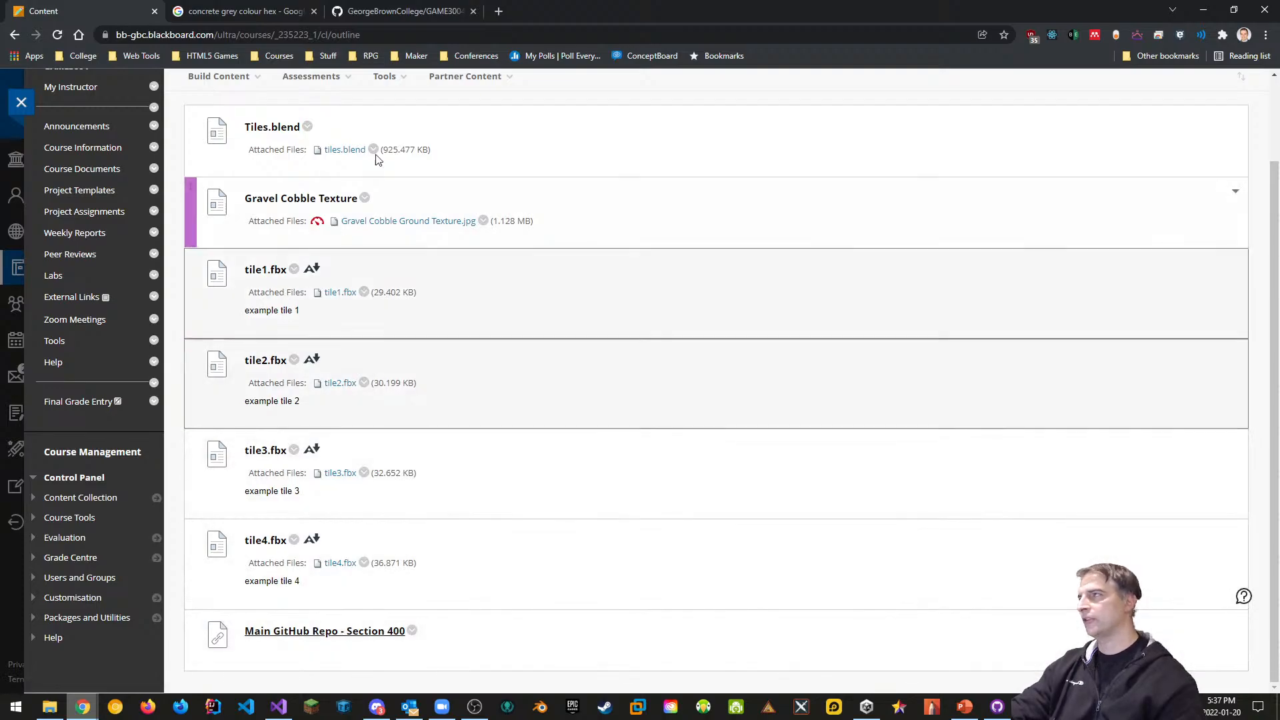
click(400, 11)
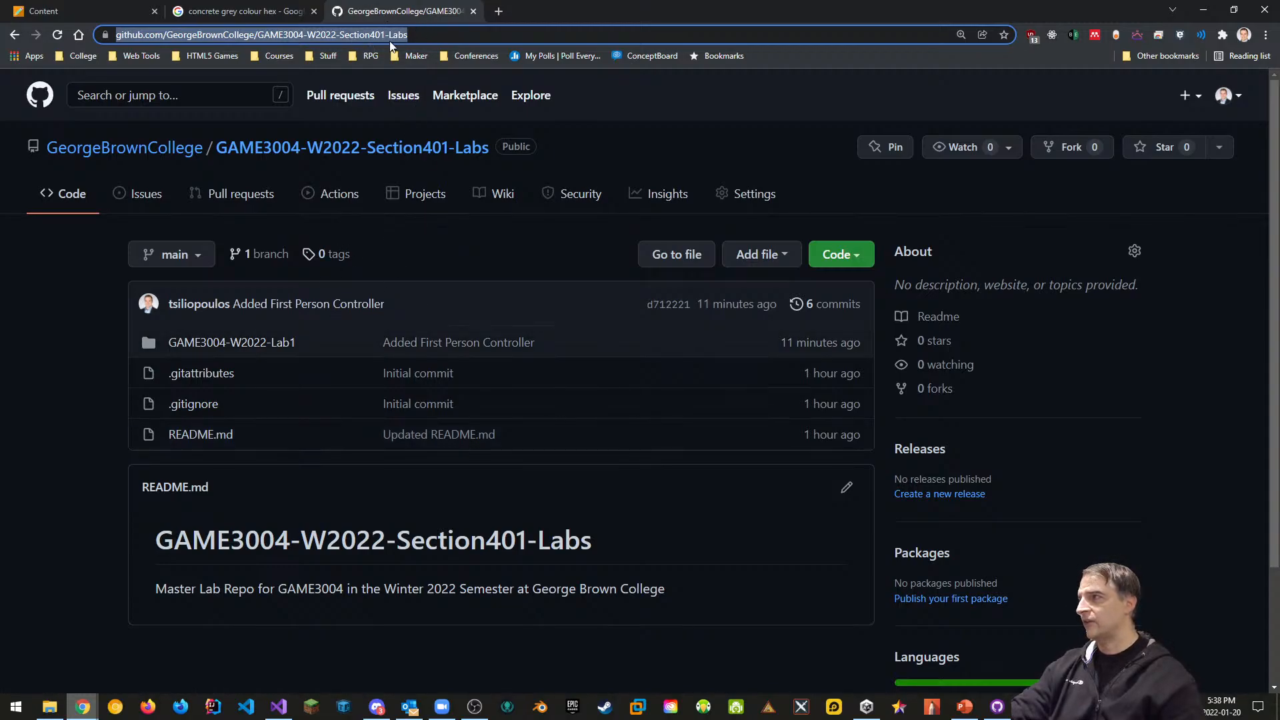
click(79, 10)
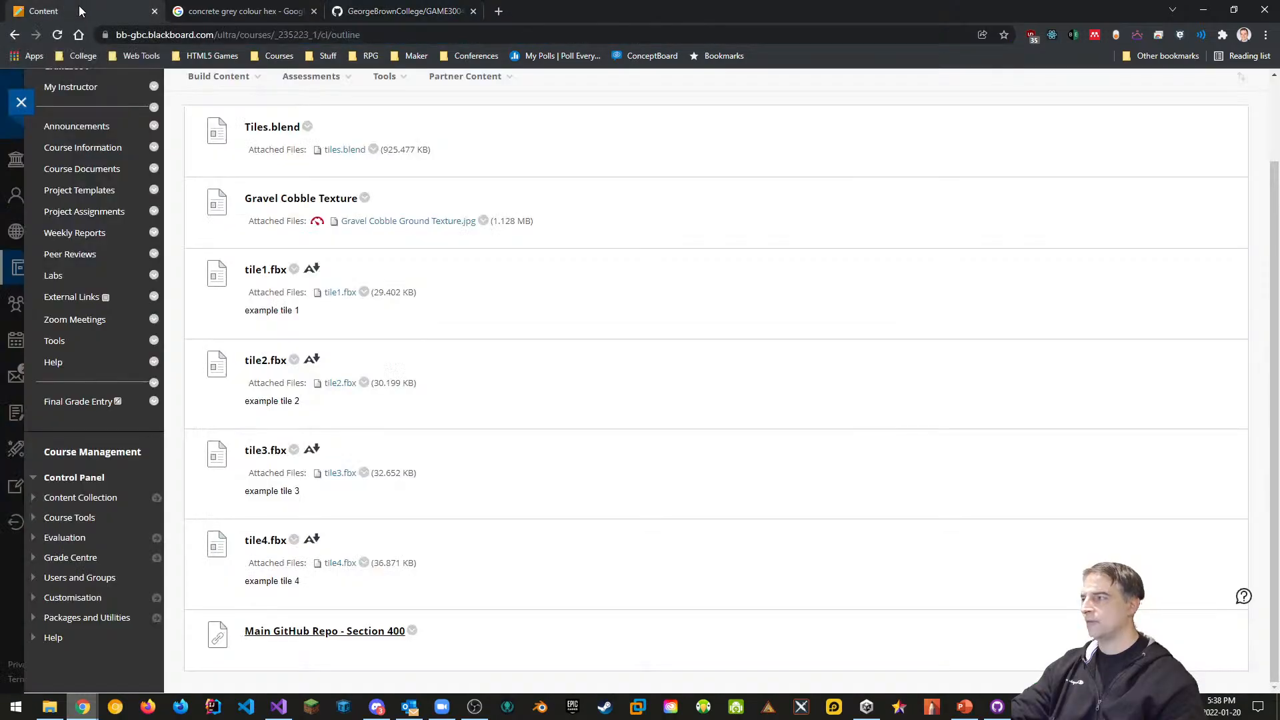
click(397, 11)
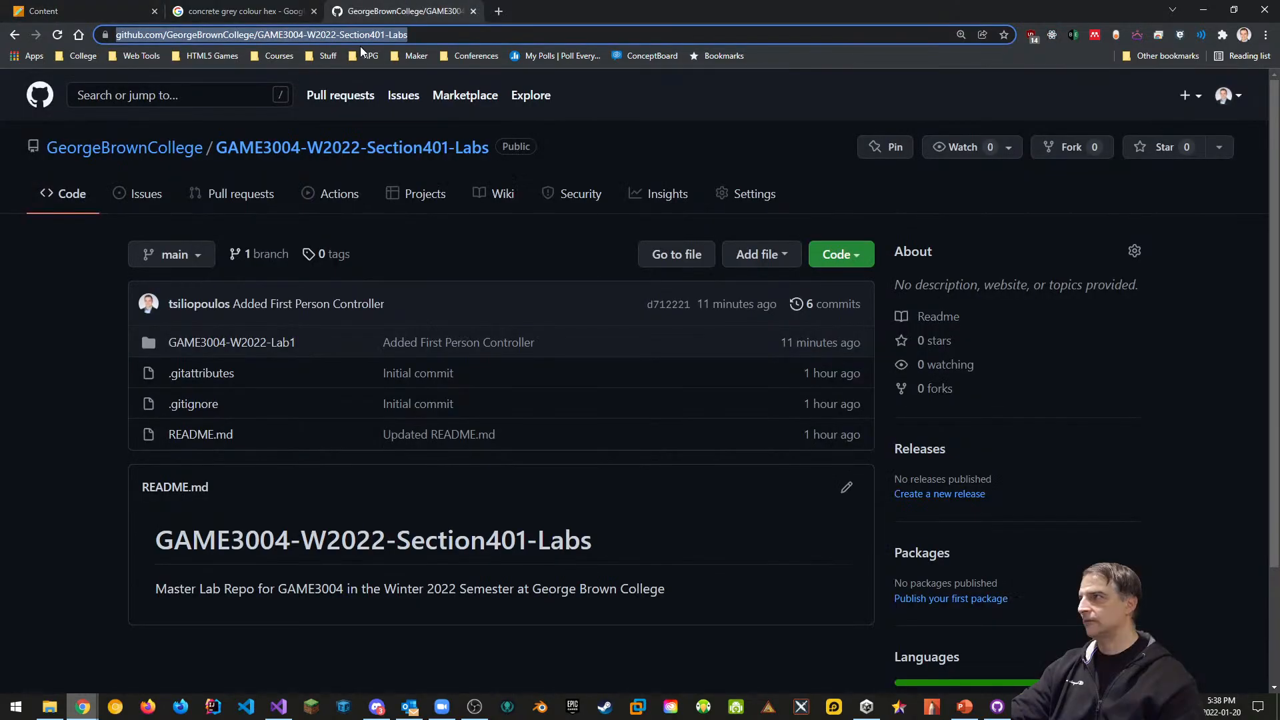
click(100, 12)
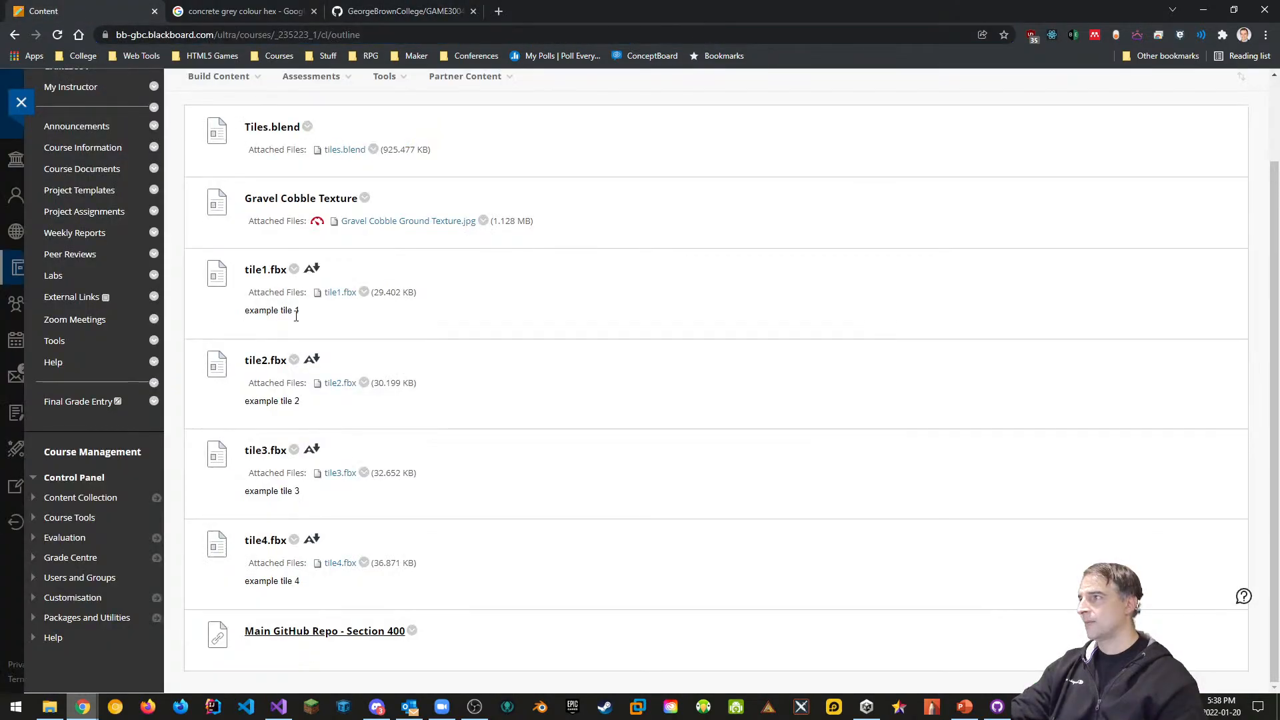
Create a web link named GAME3004-W2022-Section401-Labs using the pasted GitHub repo URL
click(212, 179)
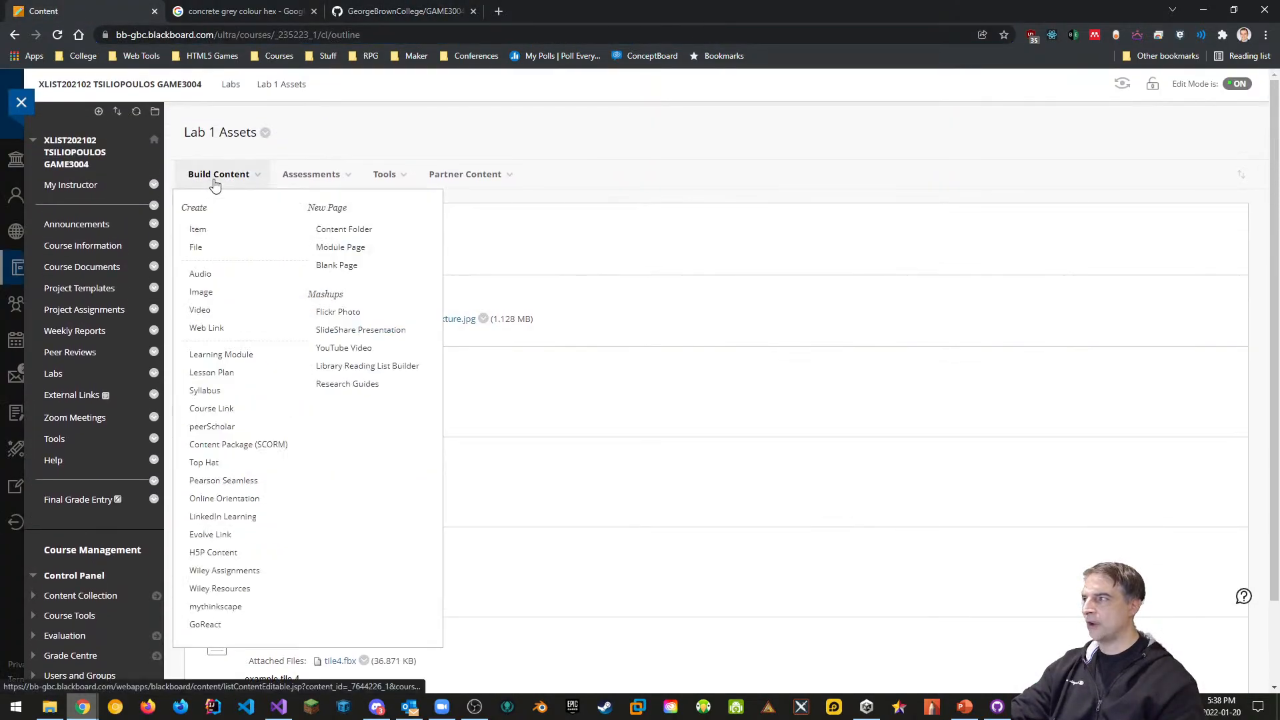
click(207, 328)
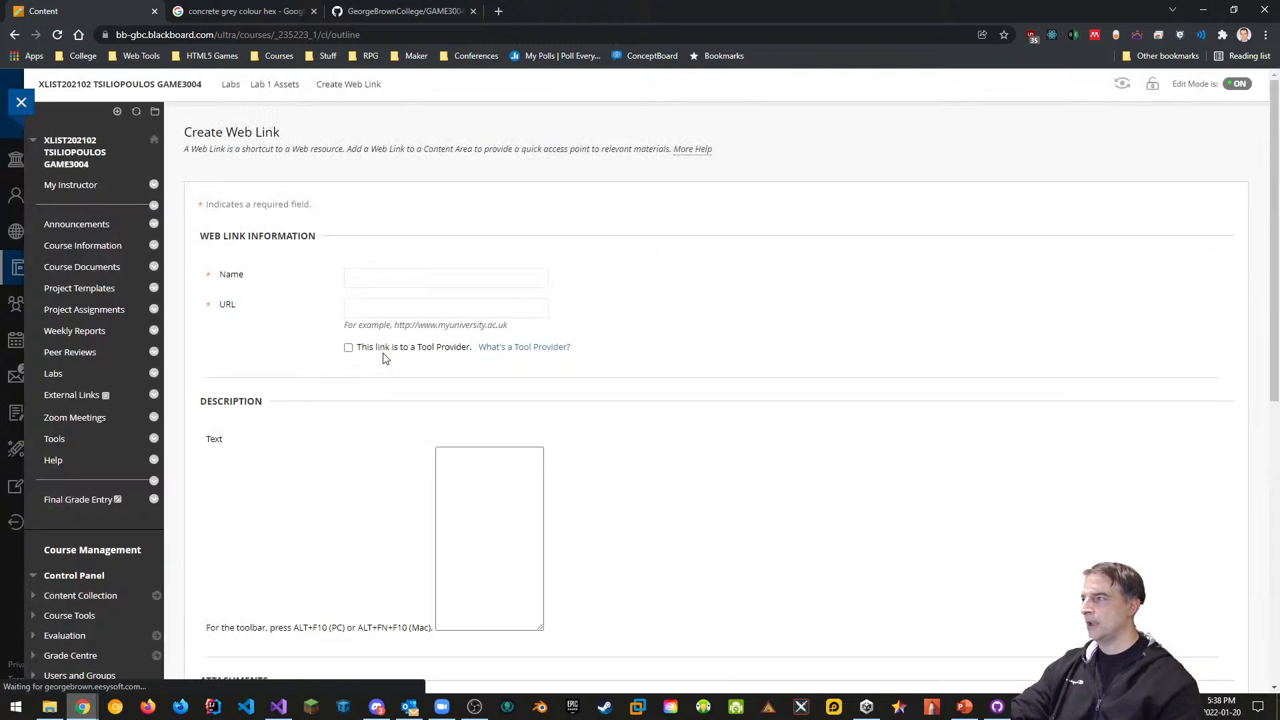
click(386, 307)
text(https://github.com/GeorgeBrownCollege/GAME3004-W2022-Section401-Labs)
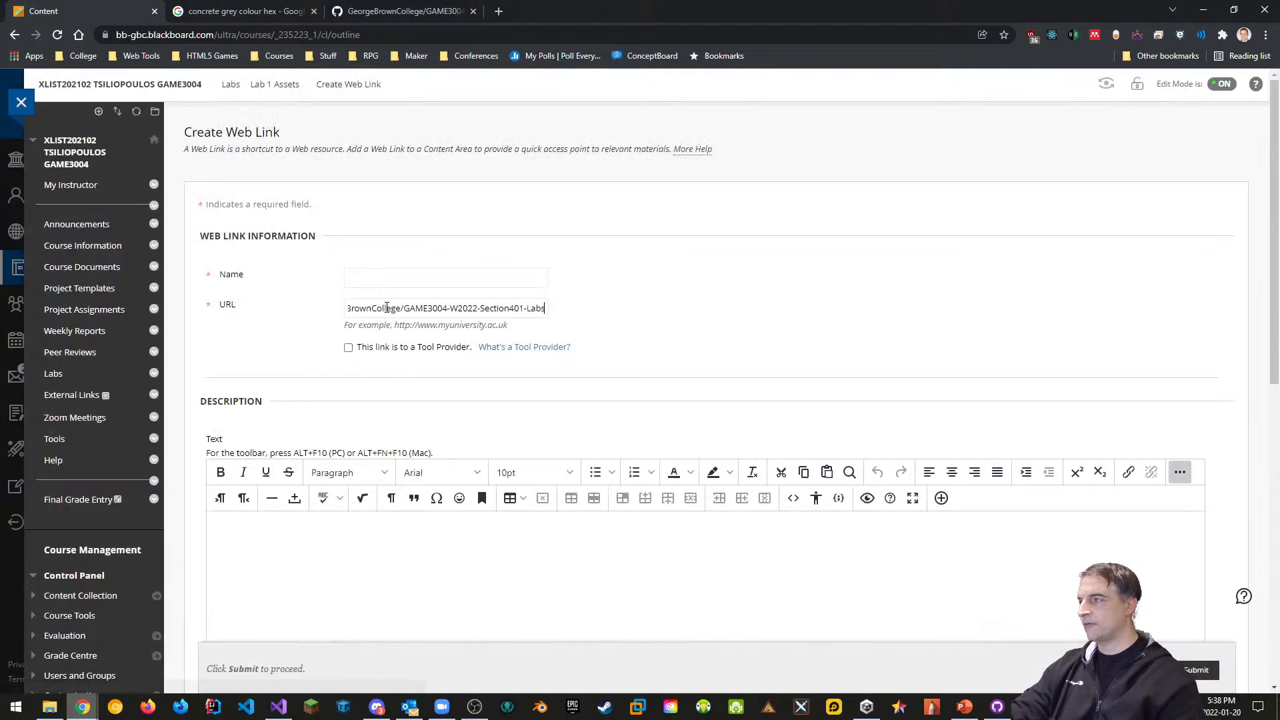
click(383, 279)
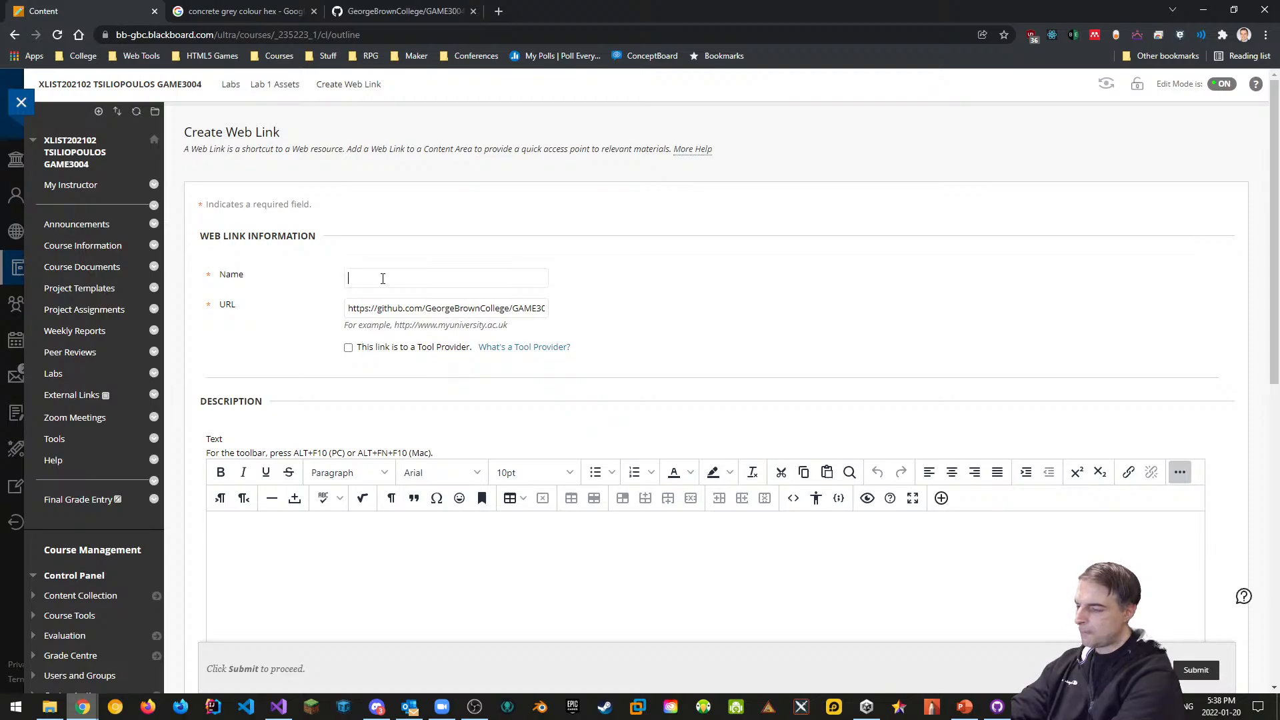
text(GAME3004)
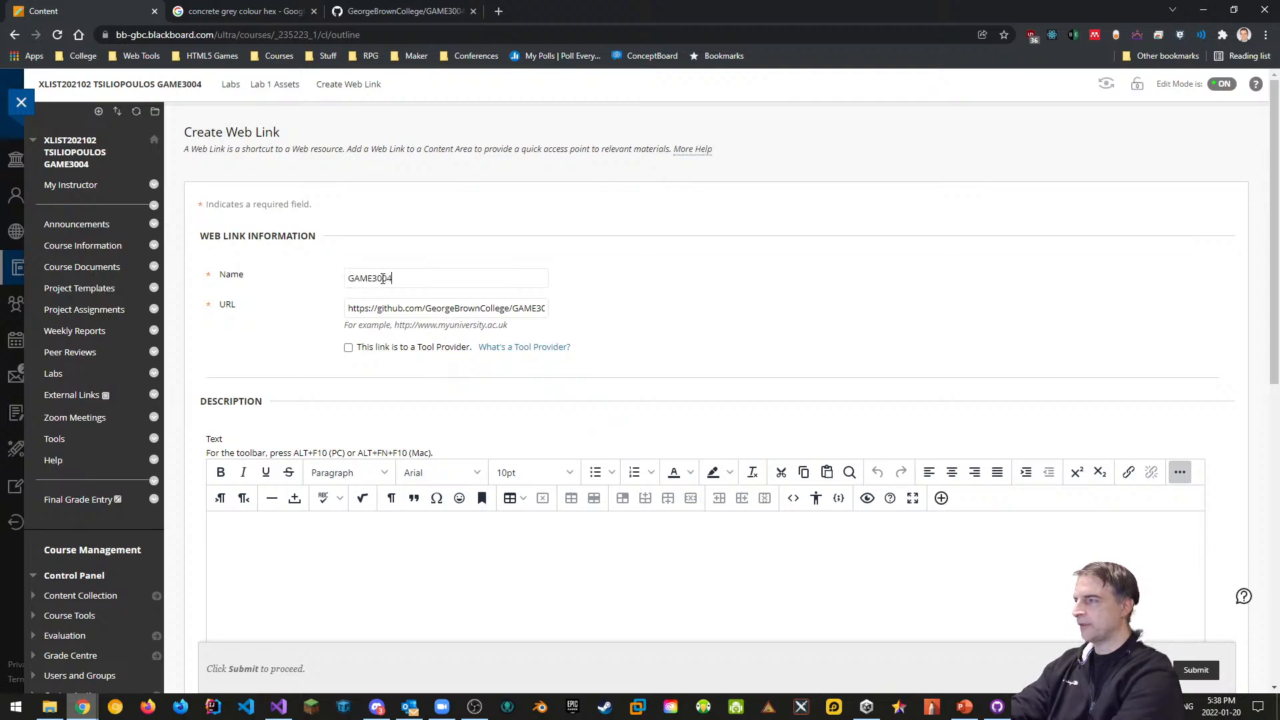
text(-W2022-)
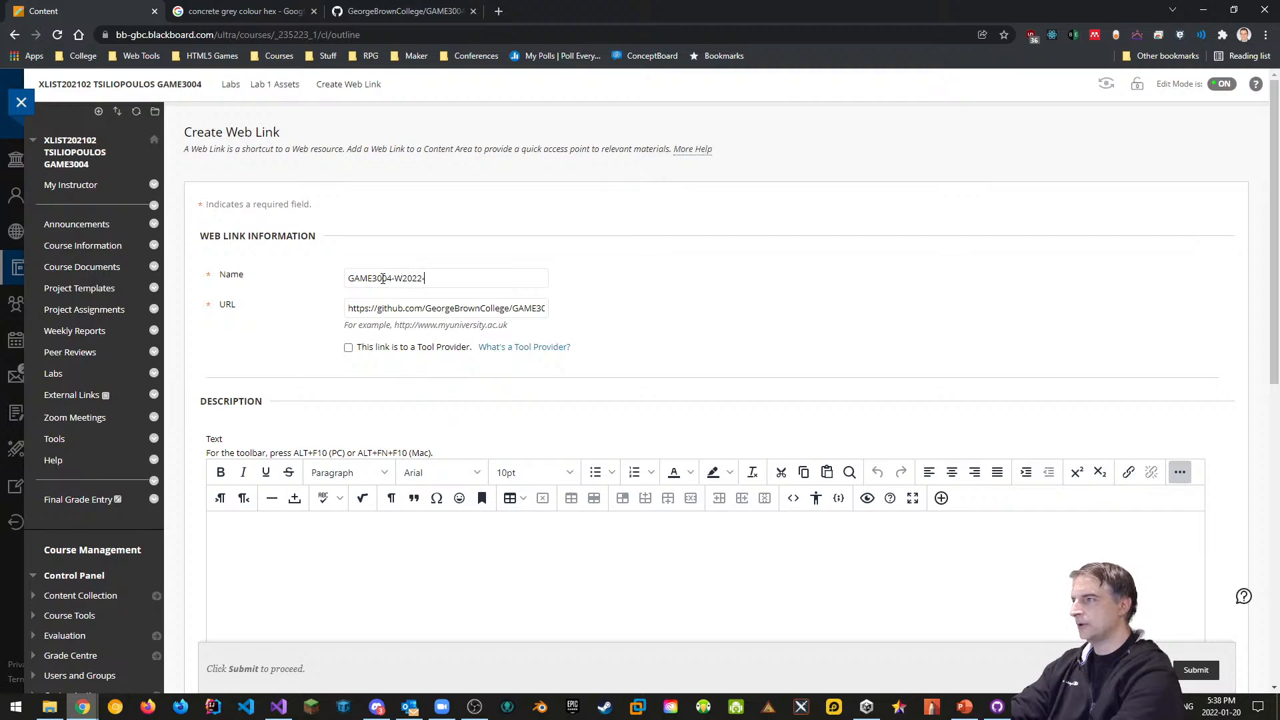
text(S)
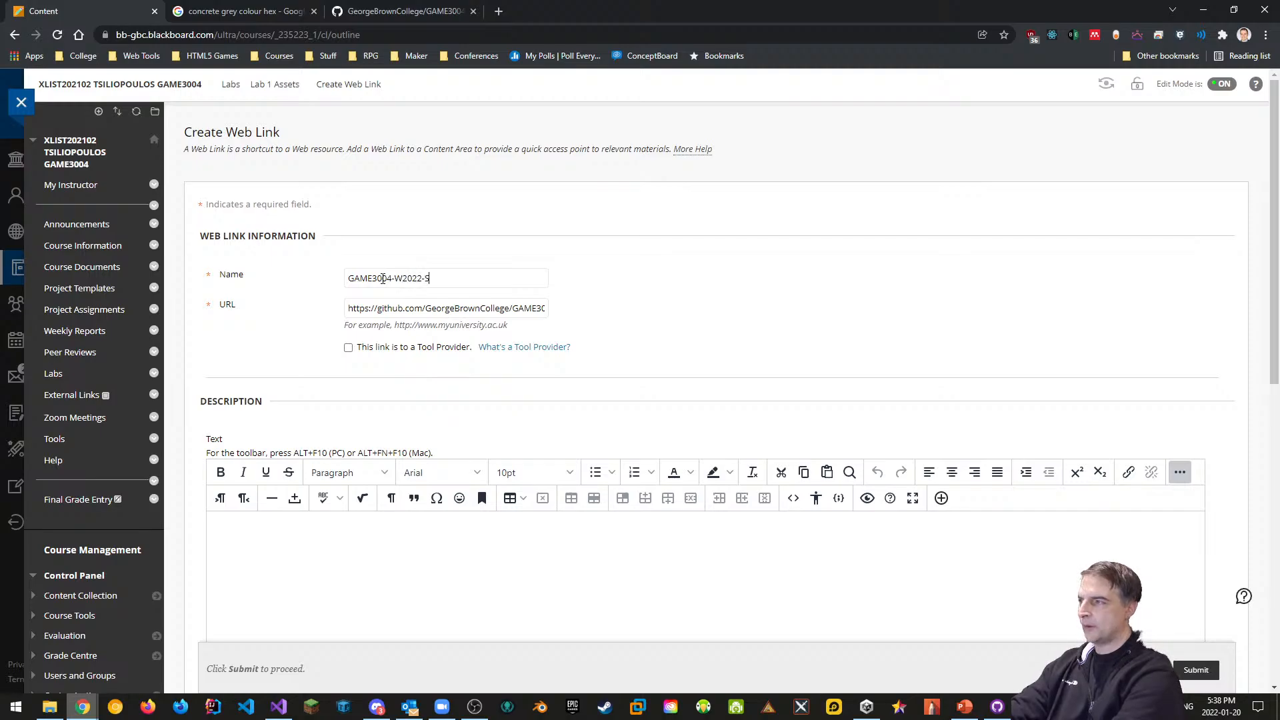
text(e)
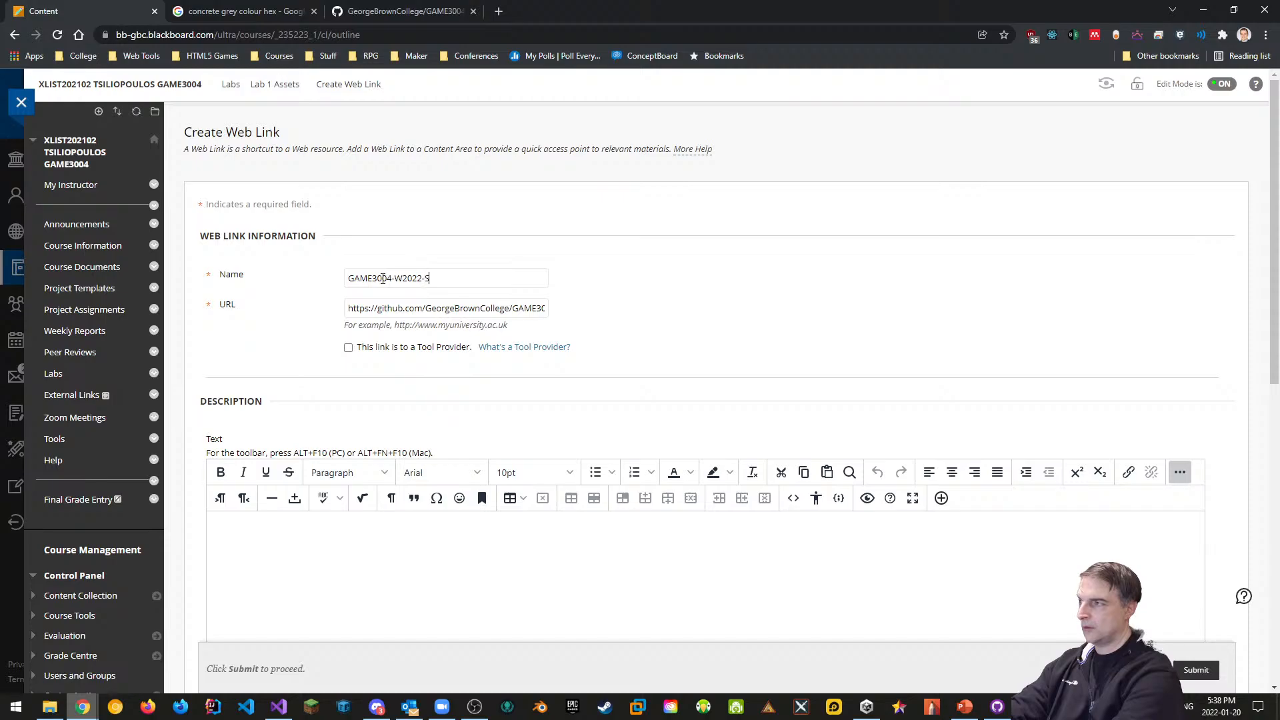
text(ection400)
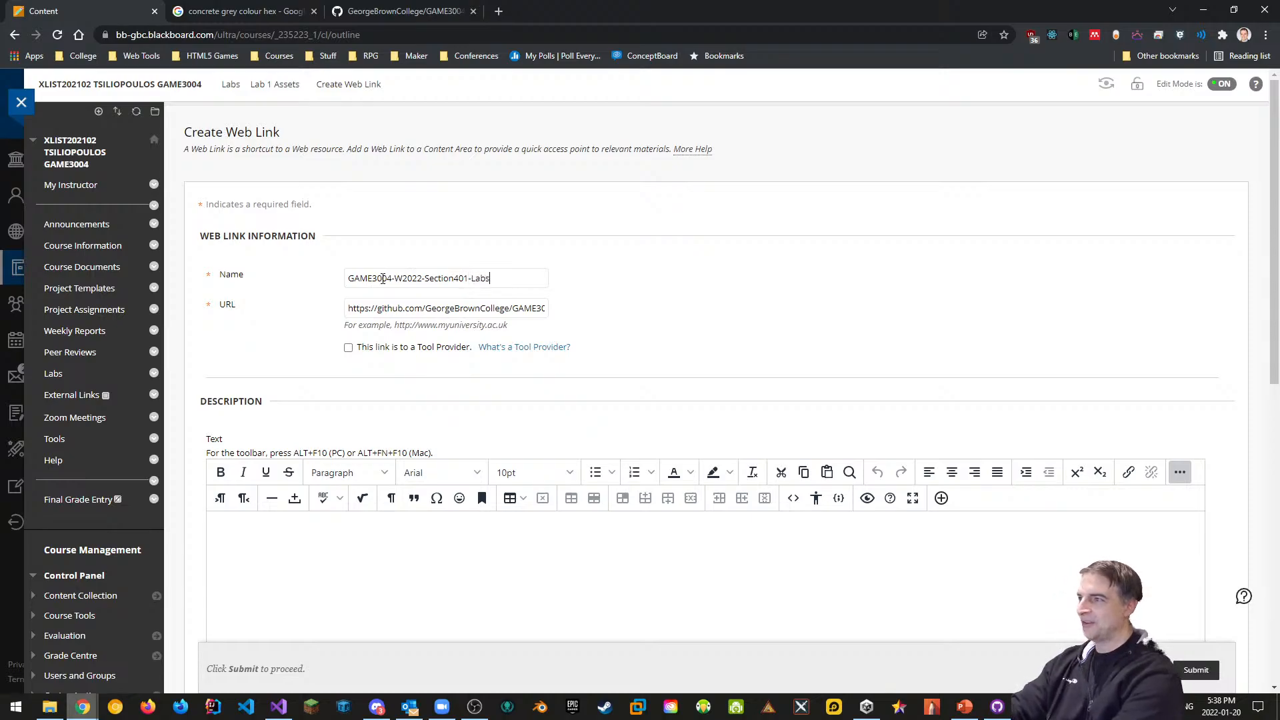
click(383, 278)
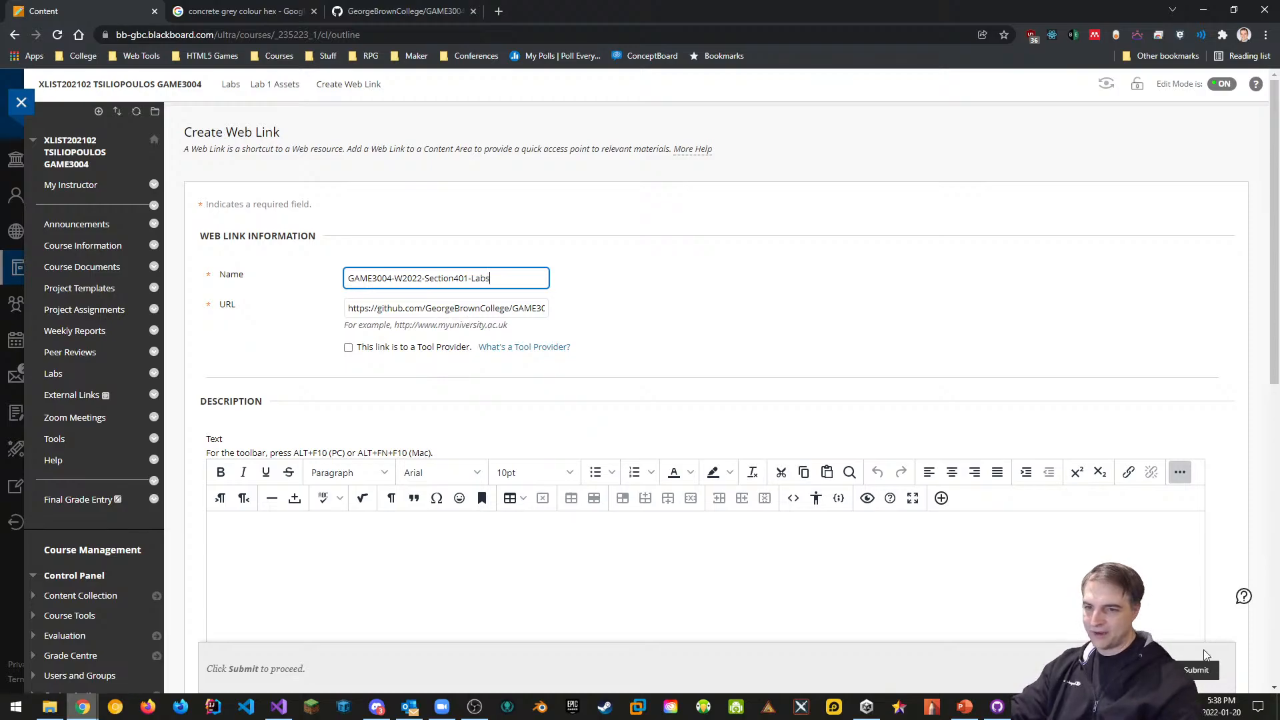
key(Return)
scroll(486, 583, down, 3)
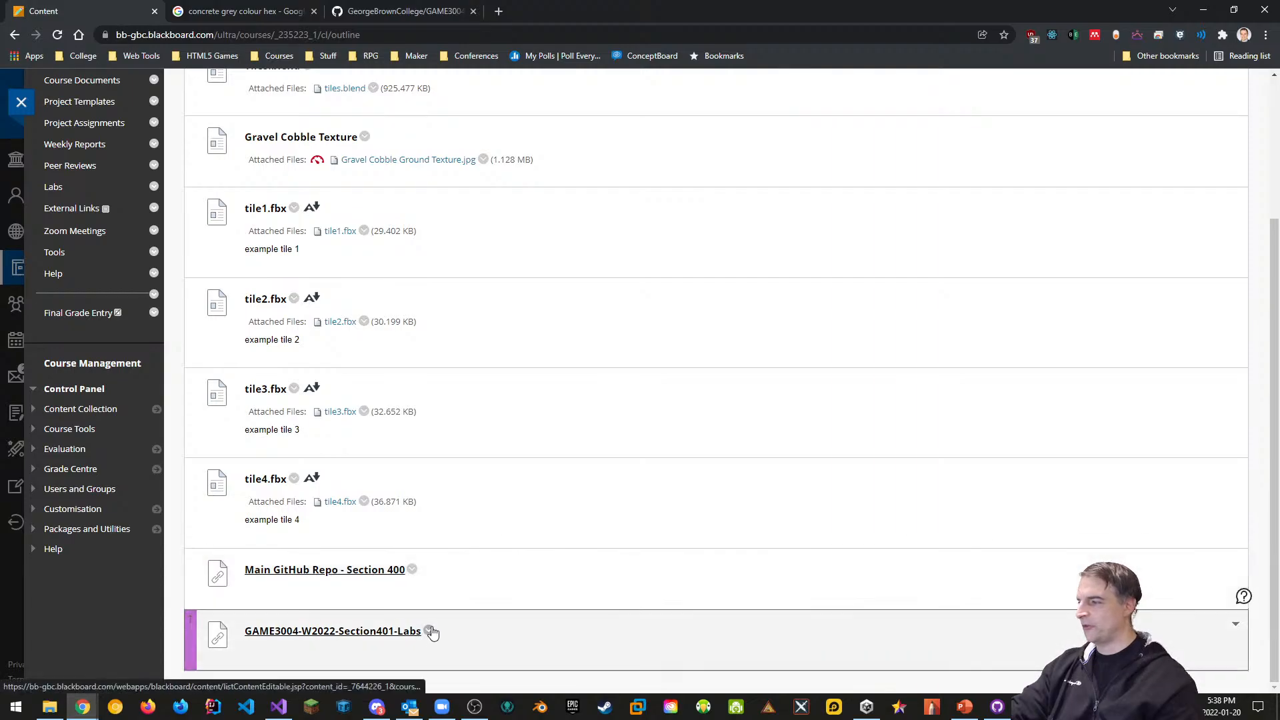
Copy the Section 400 link's name from its edit form, then leave without changes
click(412, 571)
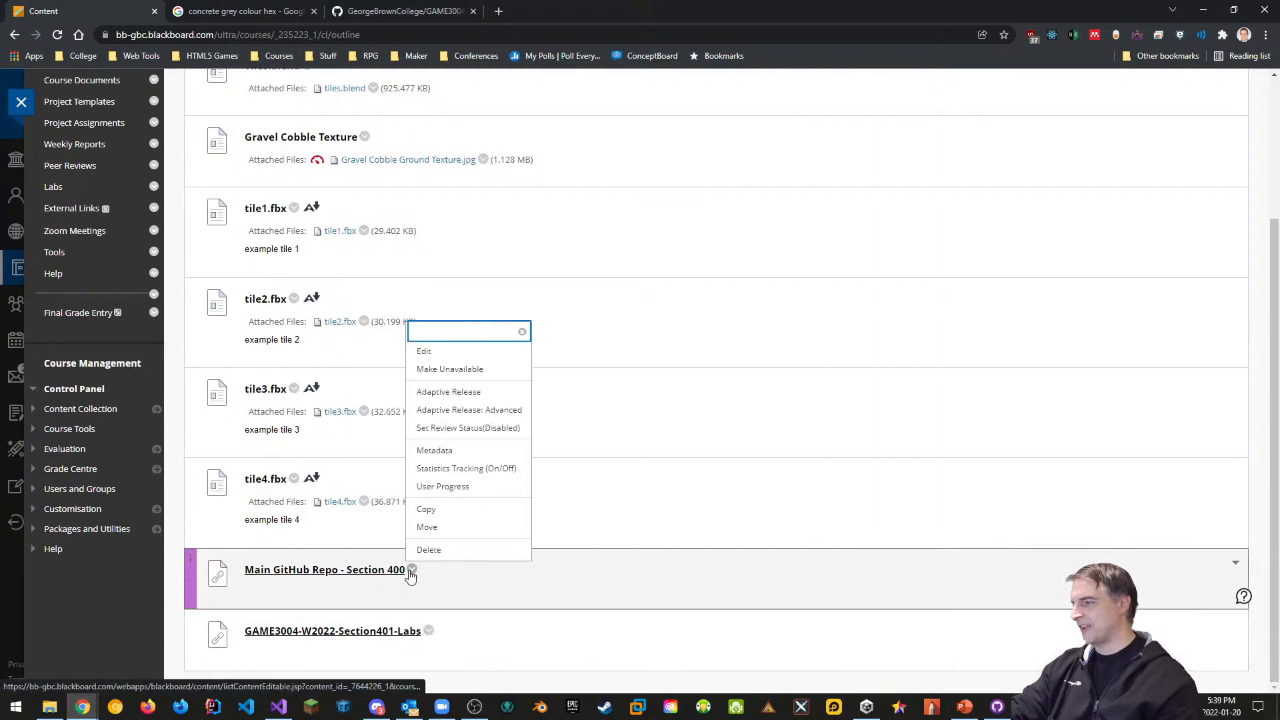
click(440, 352)
drag(477, 278, 324, 274)
key(ctrl+c)
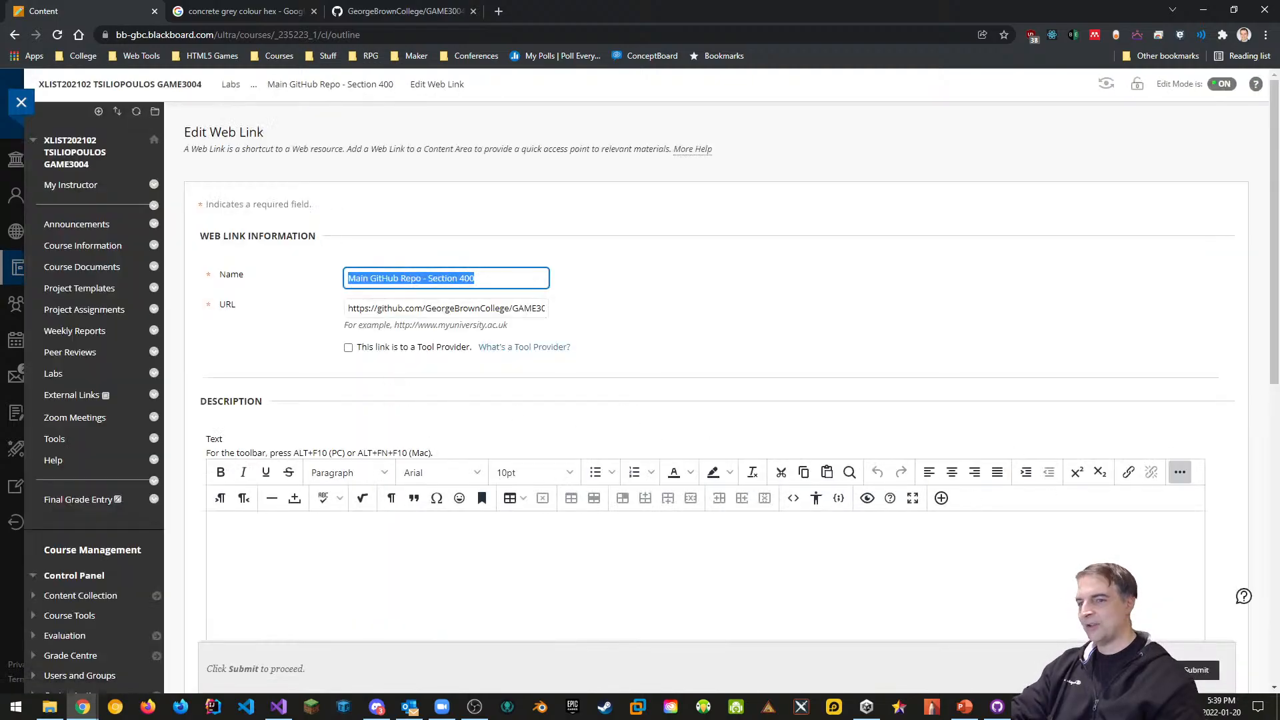
click(1197, 671)
scroll(700, 601, down, 3)
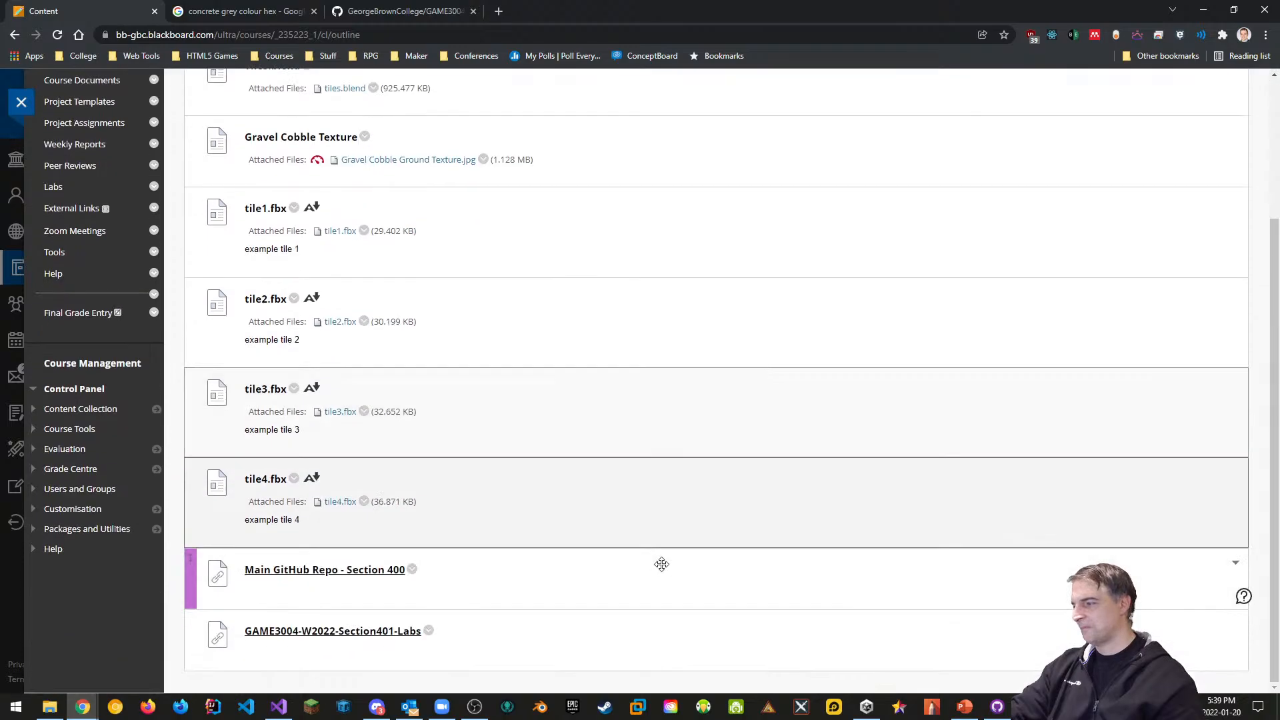
Rename the new link to 'Main GitHub Repo - Section 401' and submit
click(429, 630)
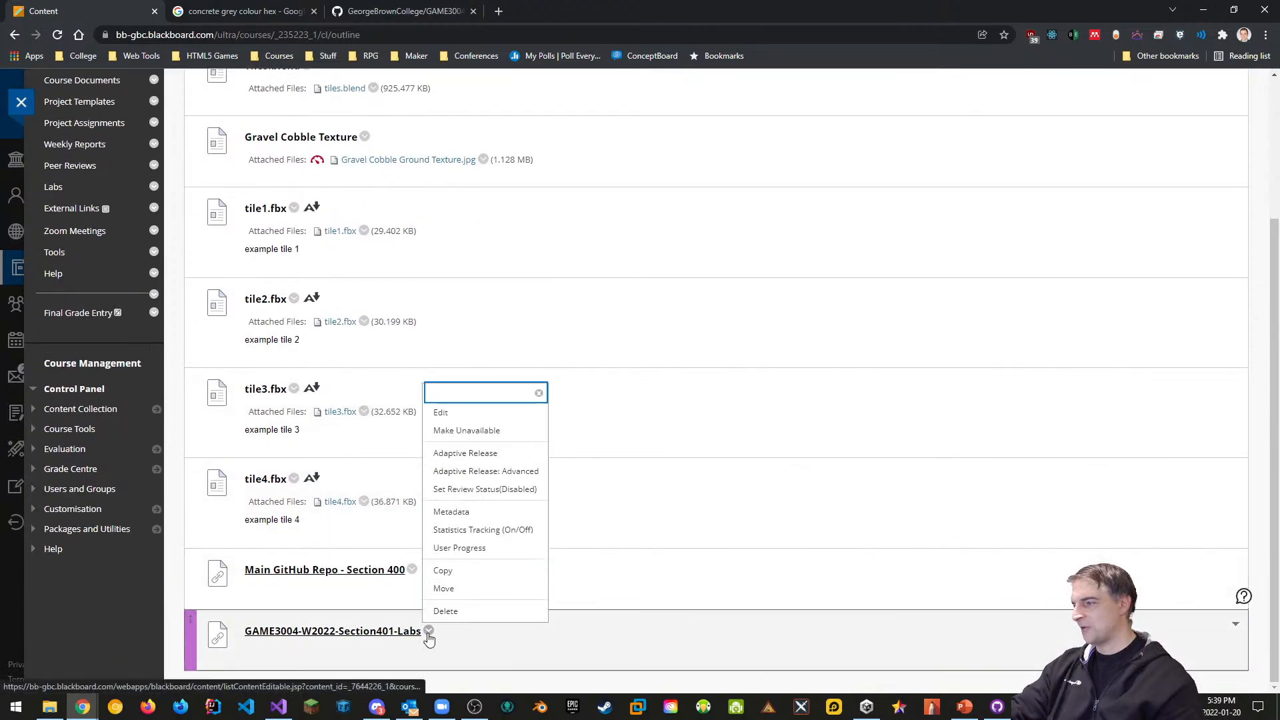
click(441, 412)
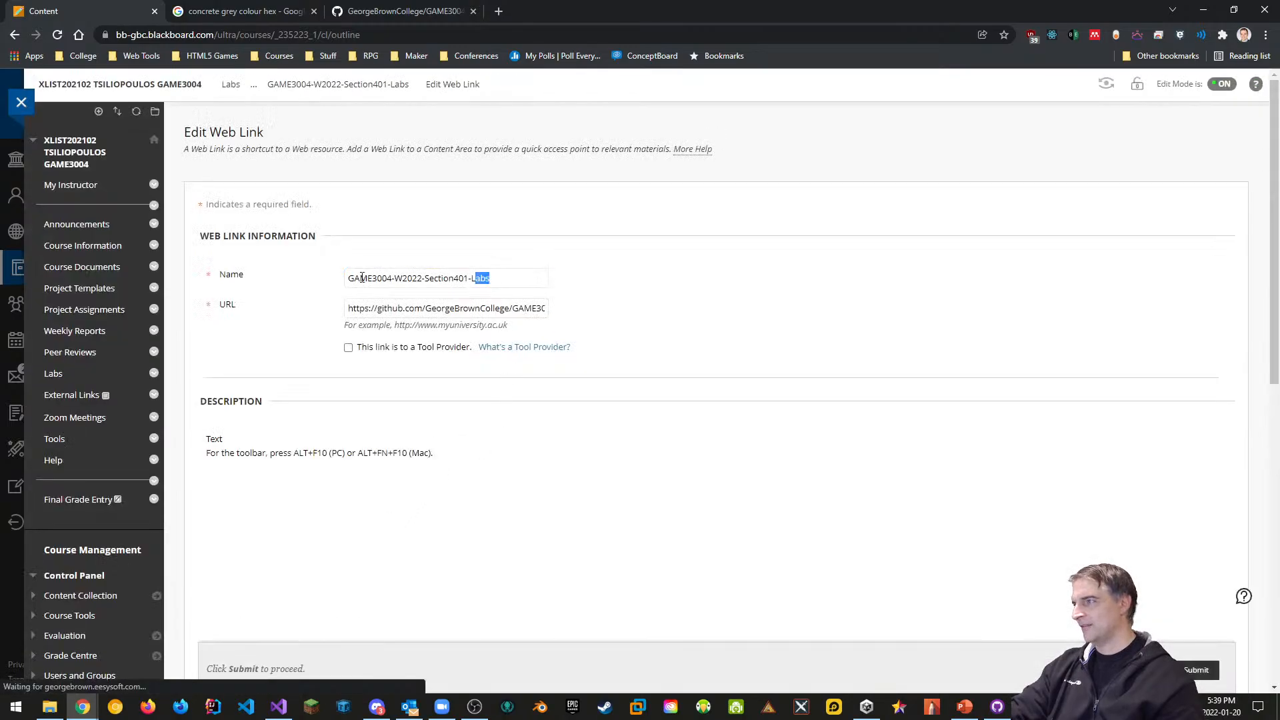
triple_click(362, 278)
key(ctrl+v)
click(486, 278)
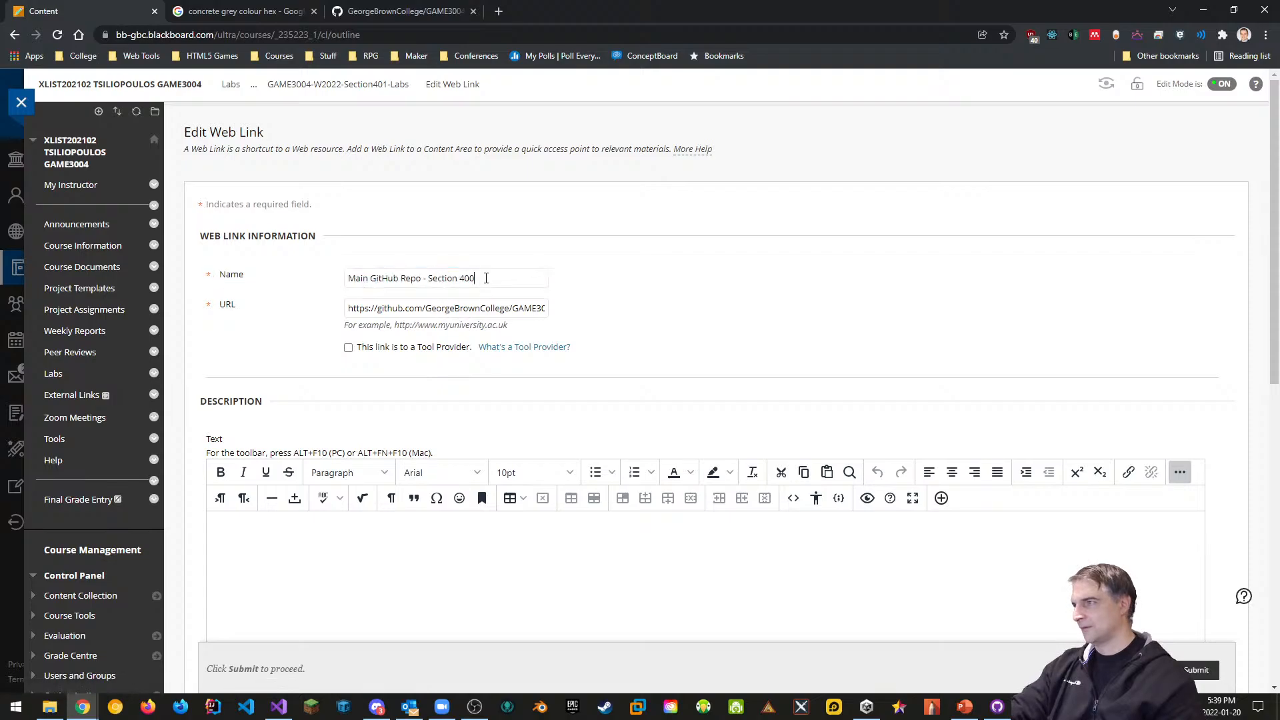
key(BackSpace)
text(1)
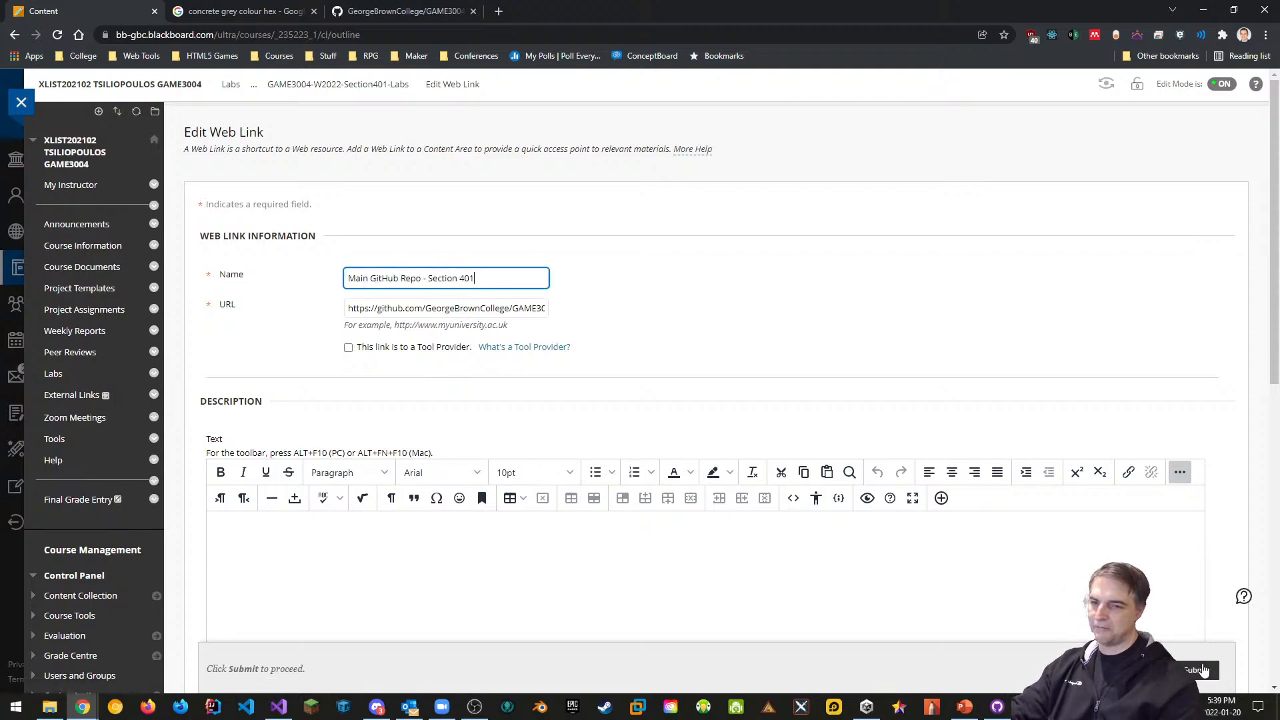
click(1203, 671)
scroll(486, 465, down, 3)
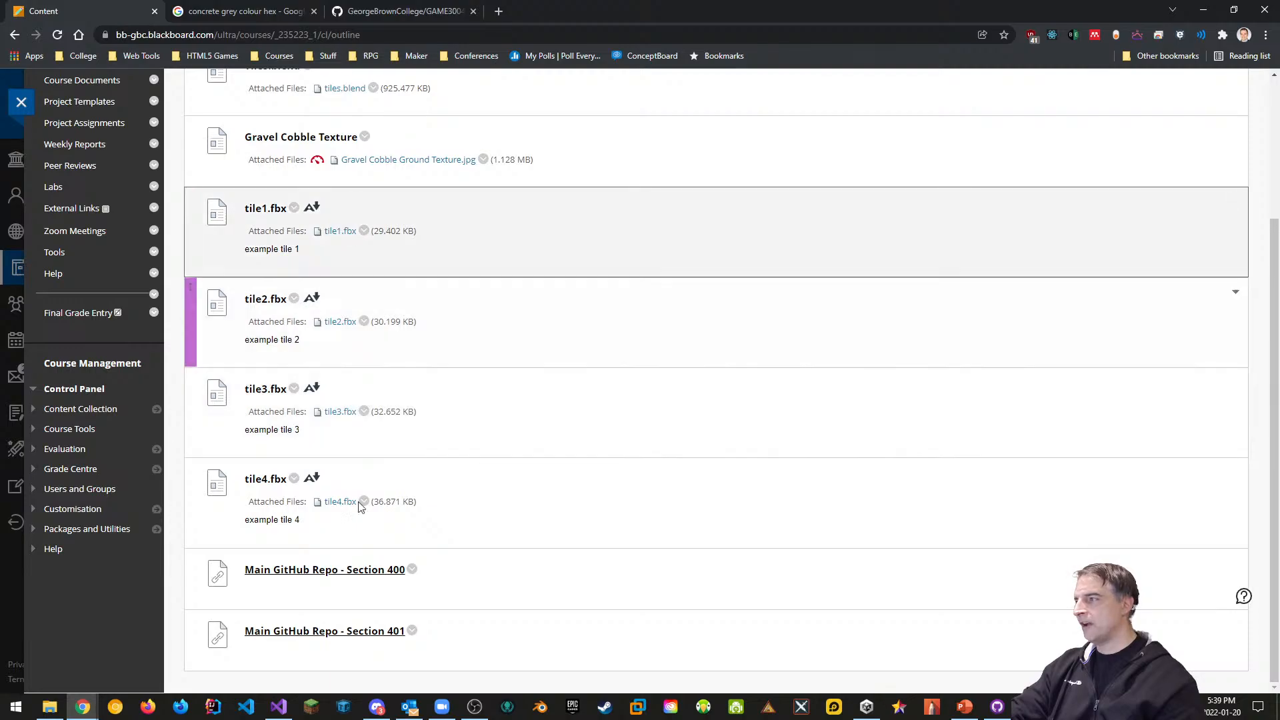
scroll(480, 497, up, 3)
click(312, 201)
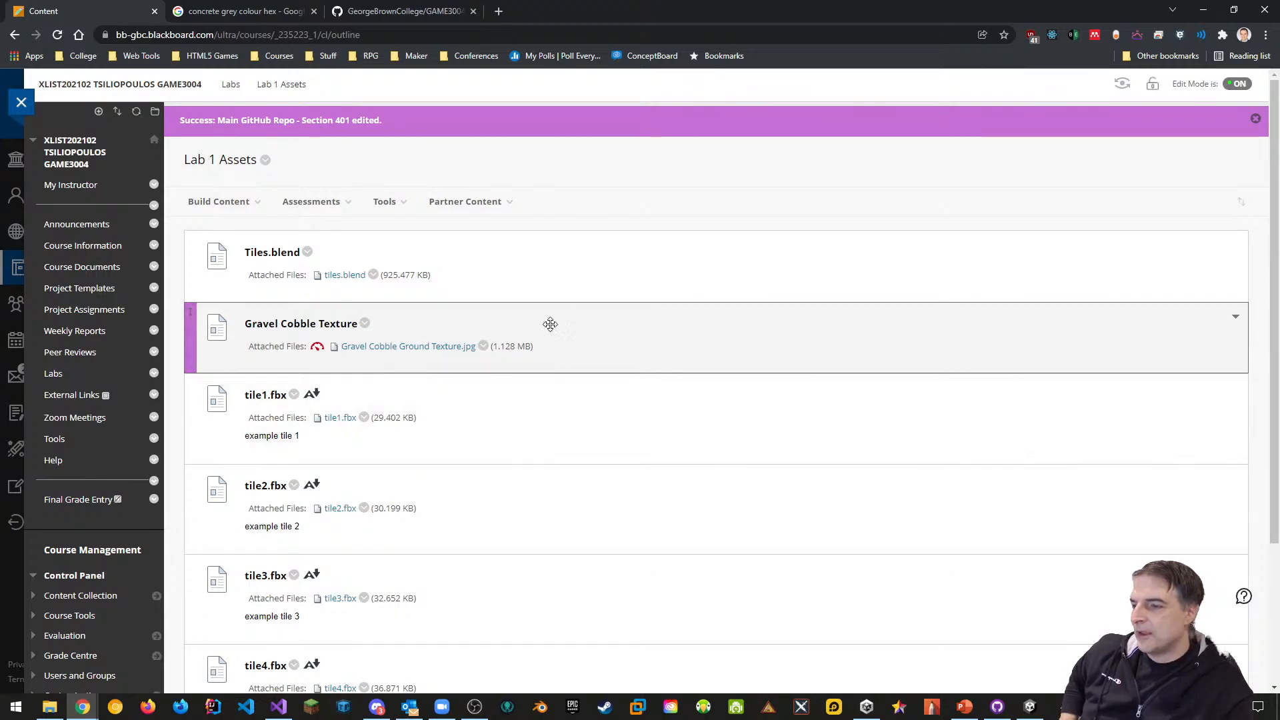
Show the Evaluations slide (slide 2) of Lesson 2.pptx in PowerPoint
click(970, 710)
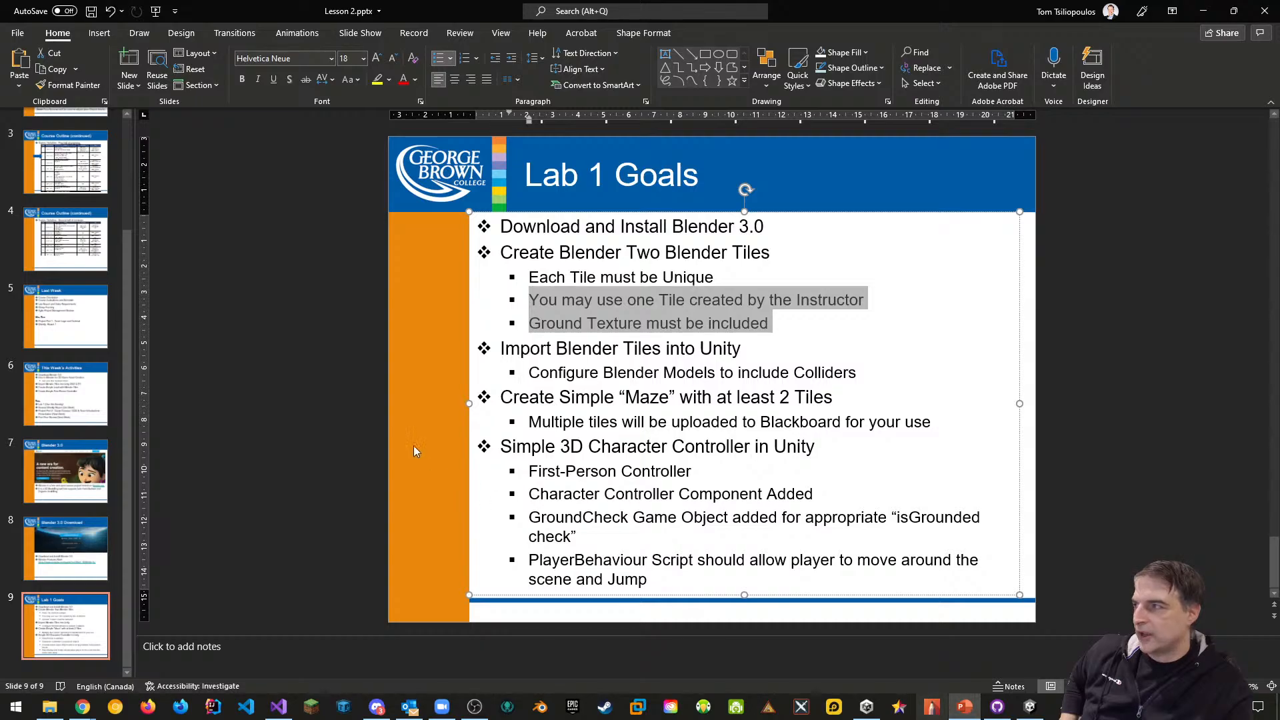
drag(129, 477, 149, 251)
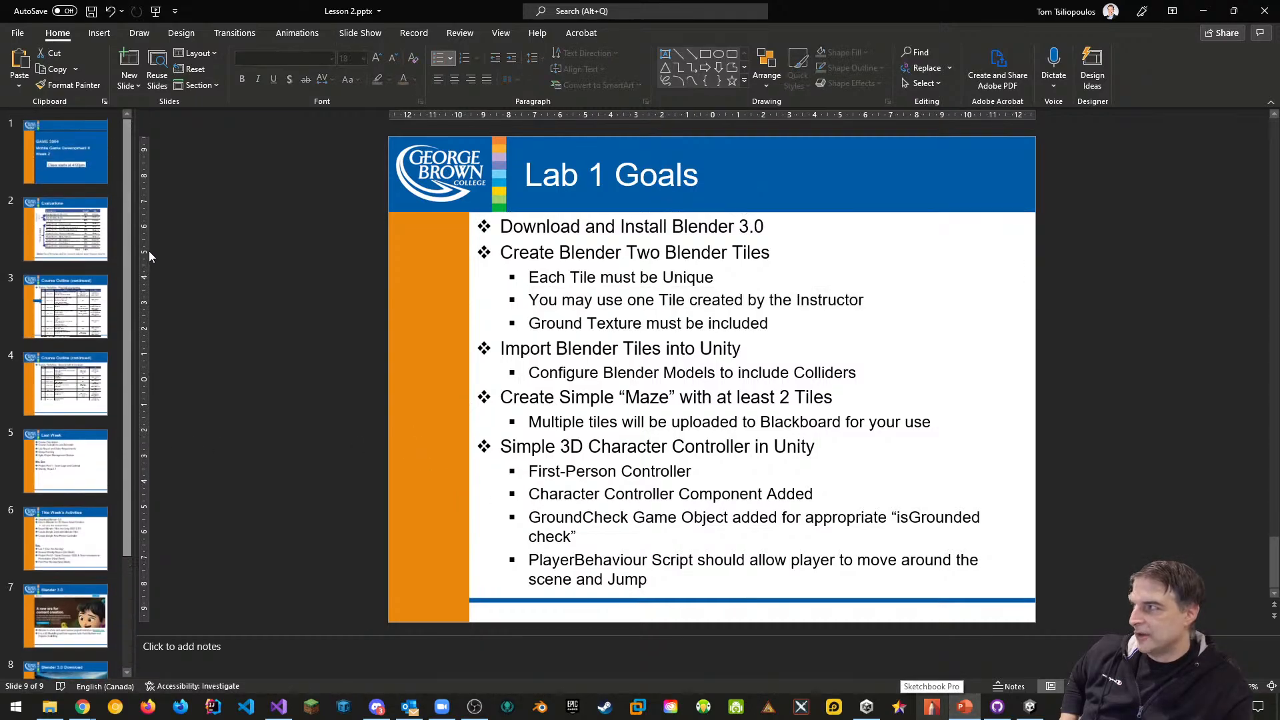
click(106, 256)
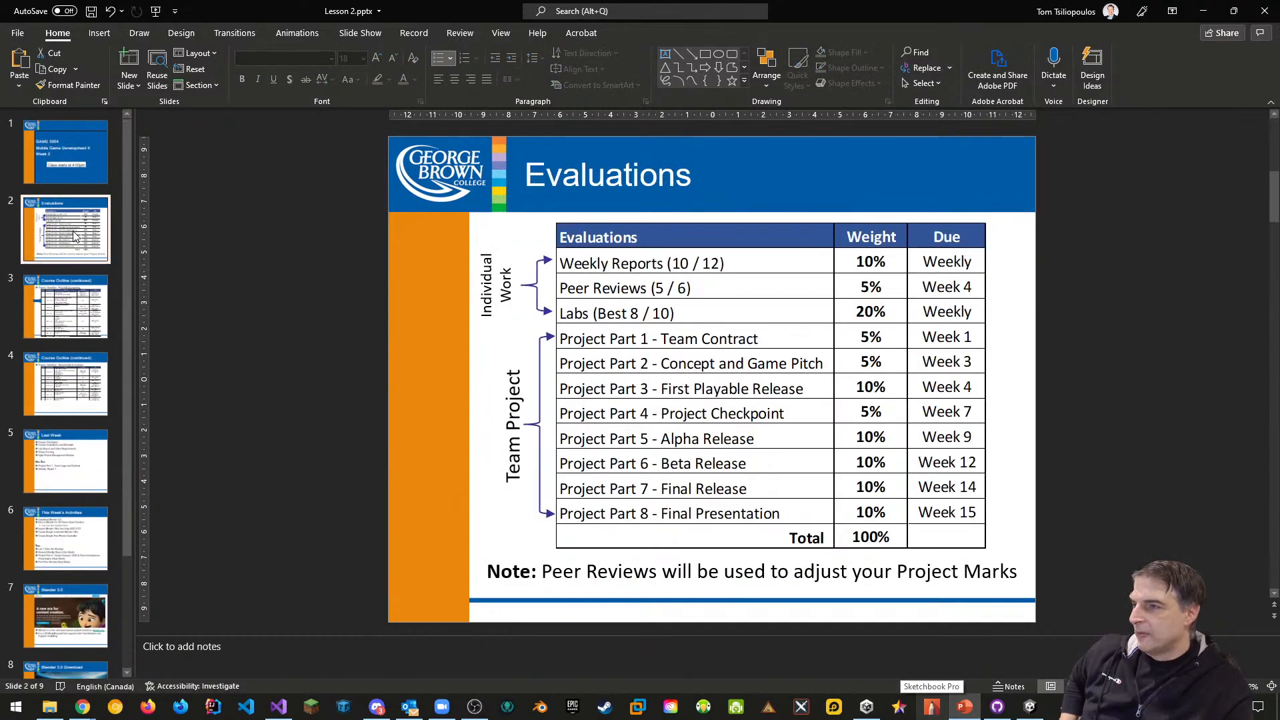